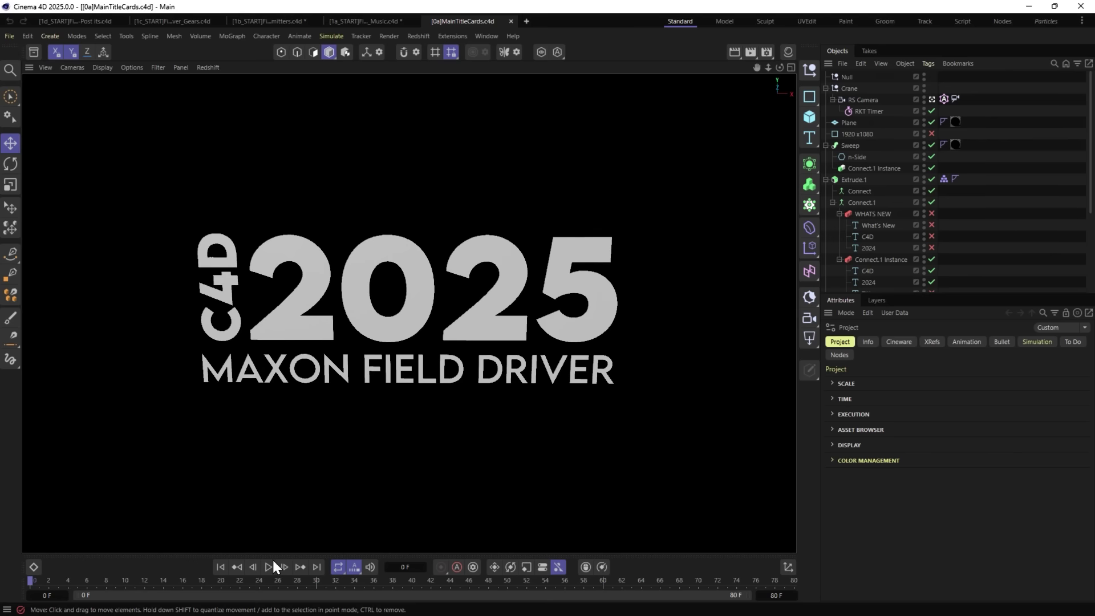
Preview the title card animation, then close the MainTitleCards project to return to FieldDriver_Music.
click(269, 566)
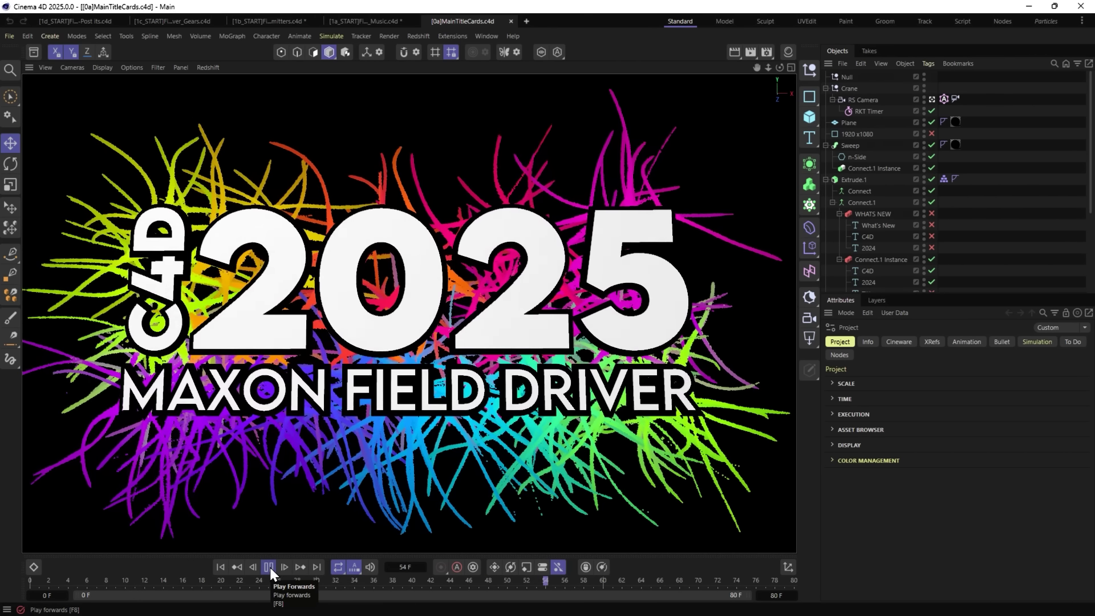
click(269, 566)
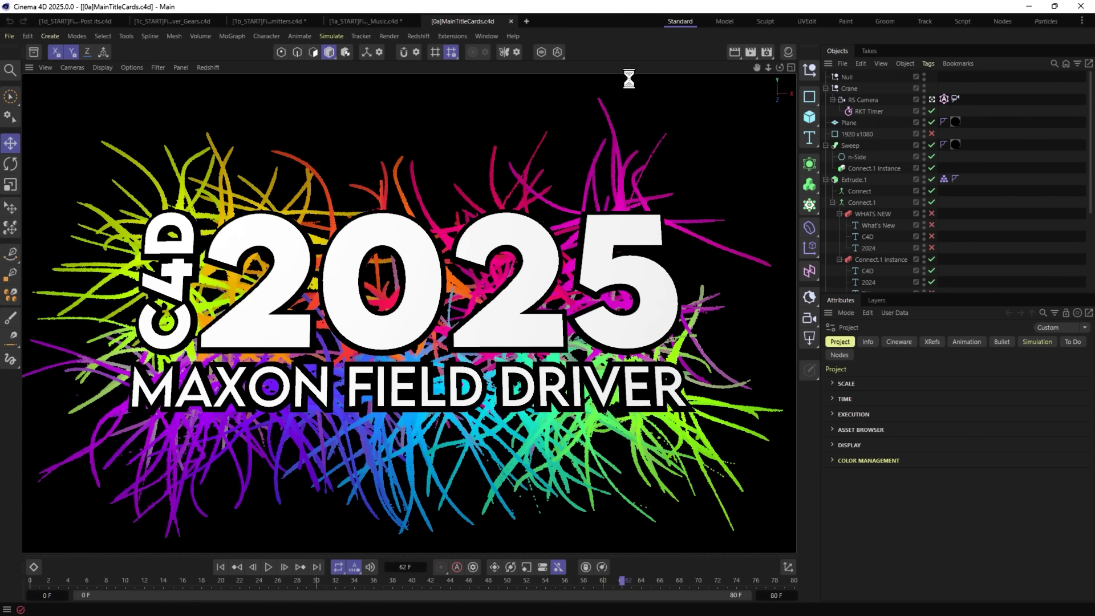
click(401, 21)
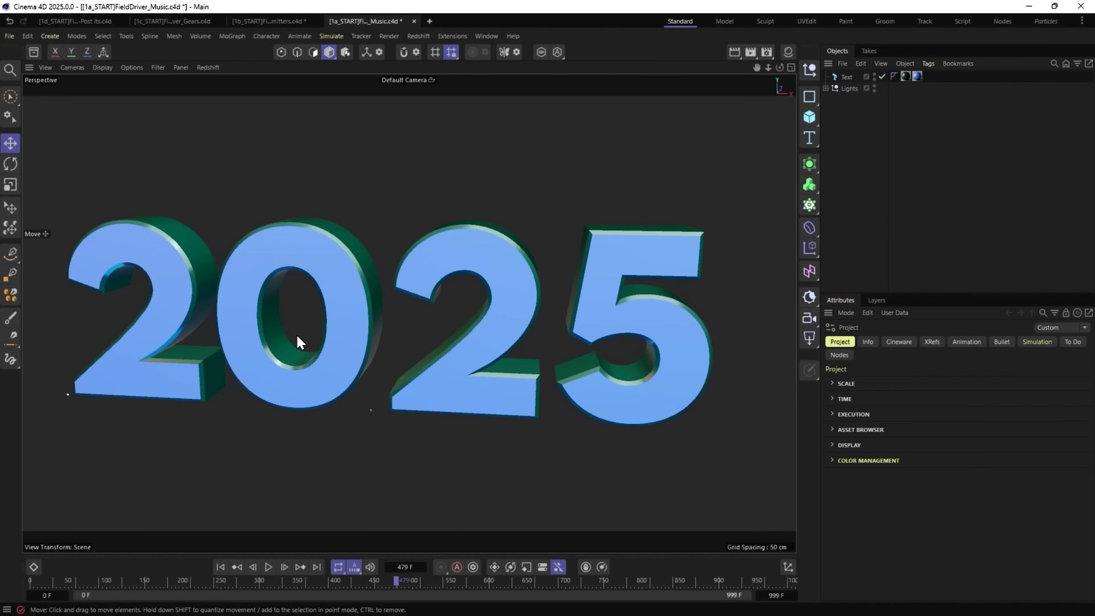
Select the 2025 Text object and vary its Horizontal Spacing, ending at 0 cm.
click(841, 78)
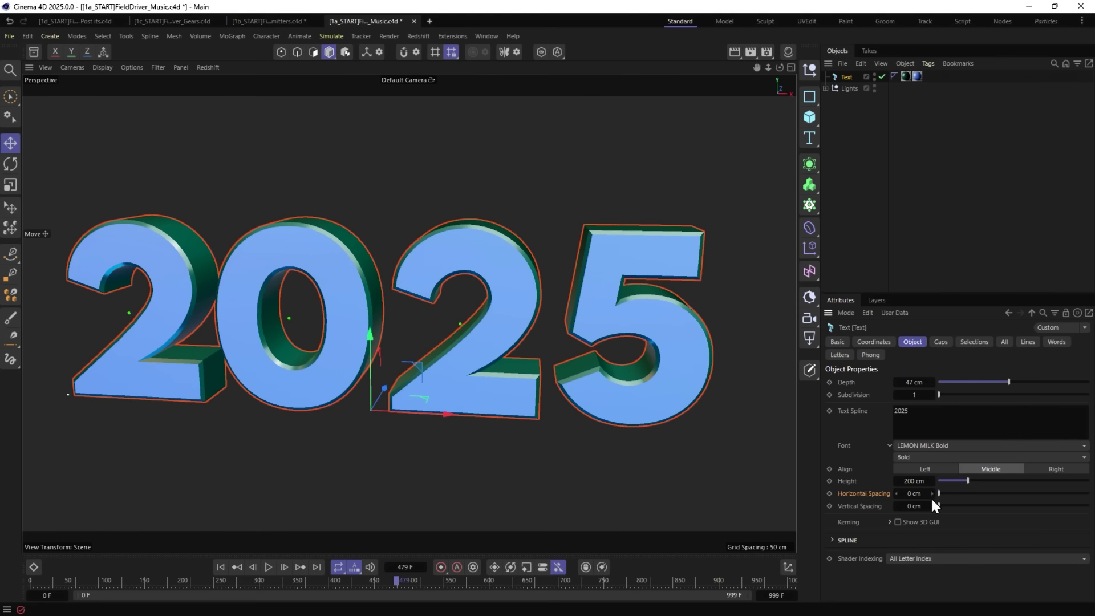
drag(941, 494, 911, 491)
Add a Field Driver tag to the Text object, then delete the unwanted extra tag.
right_click(848, 76)
mouse_move(877, 95)
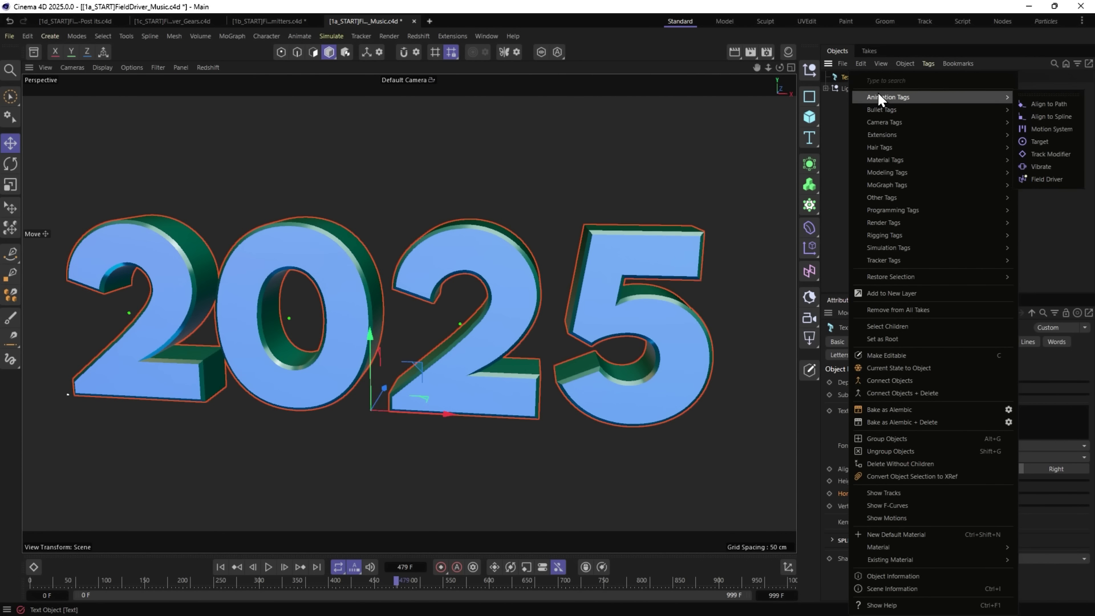
click(1035, 179)
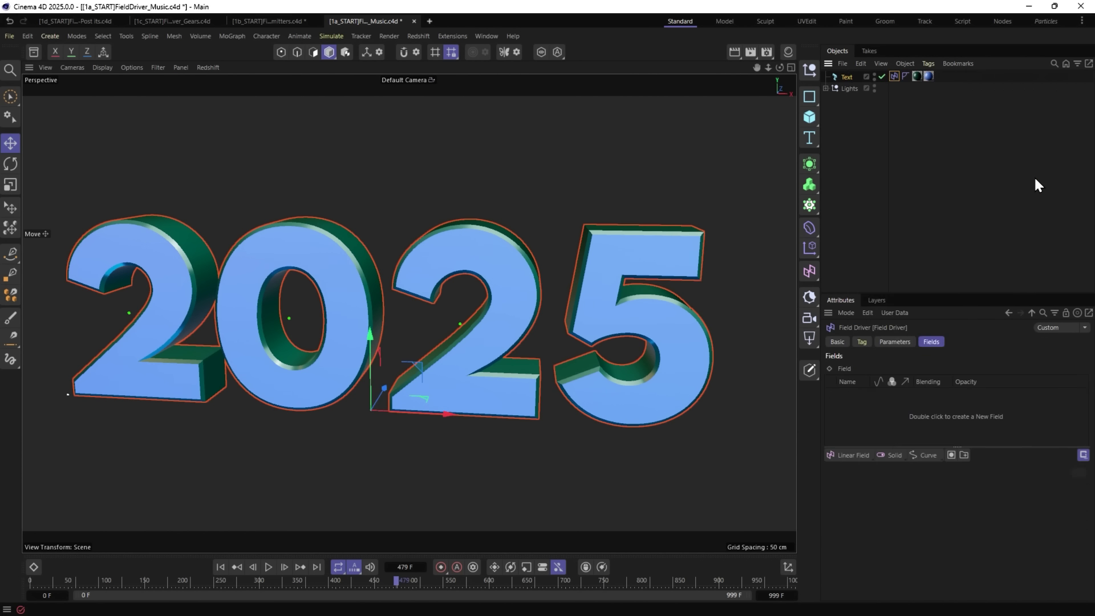
click(836, 75)
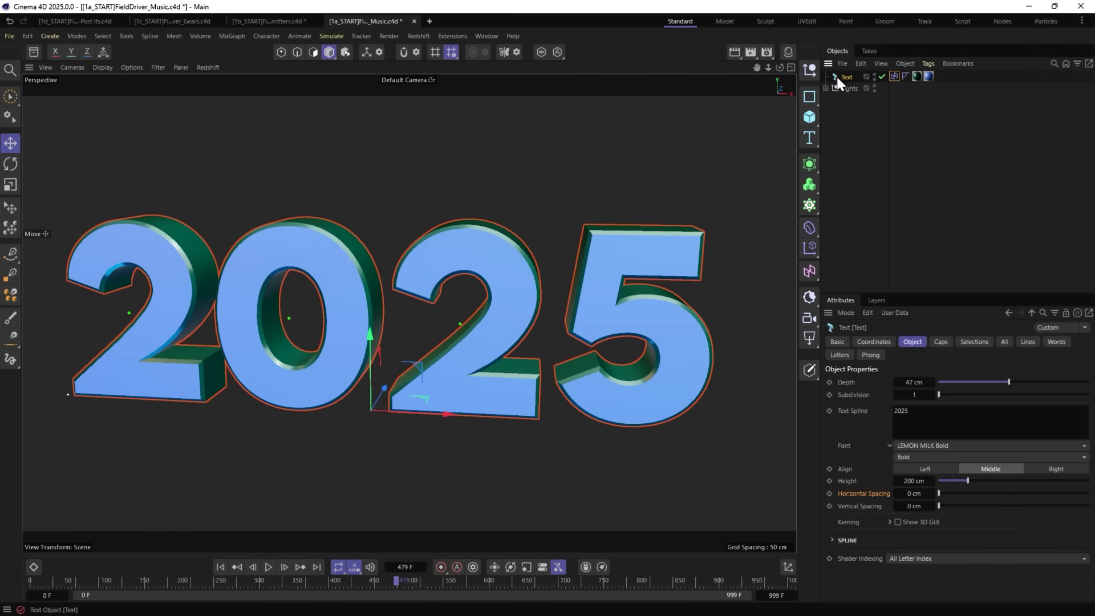
drag(855, 495, 892, 74)
click(892, 74)
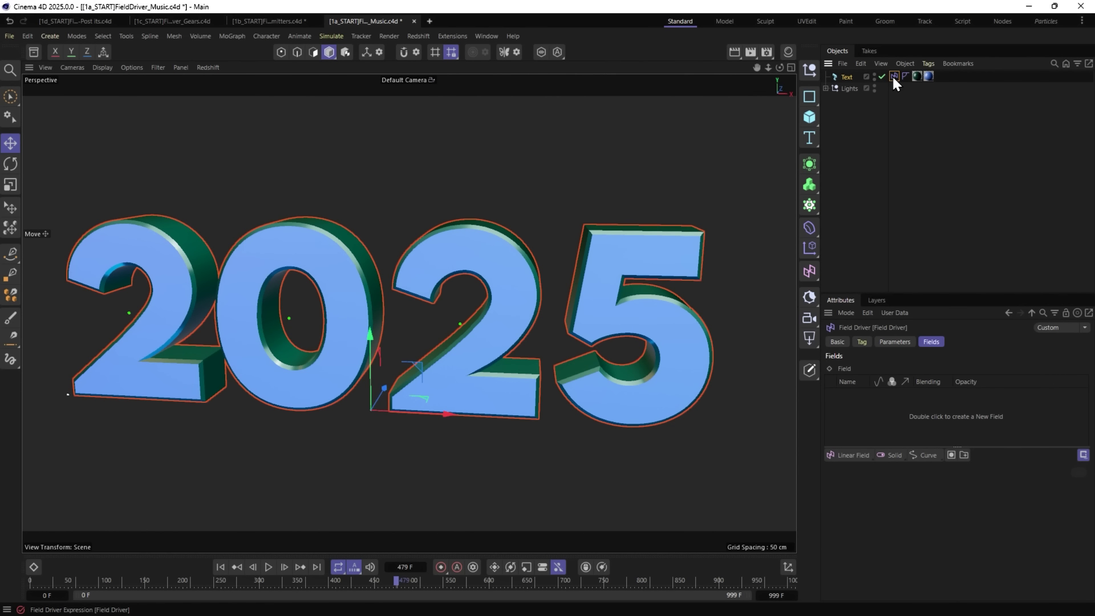
key(Delete)
Attach a Field Driver to the text's Horizontal Spacing parameter.
click(846, 77)
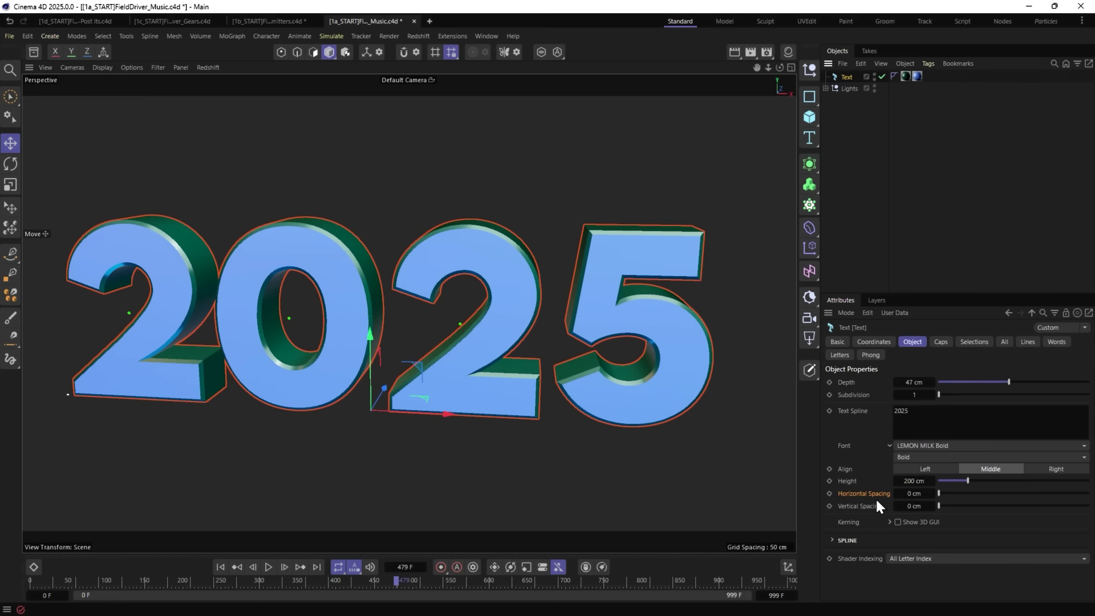
right_click(858, 495)
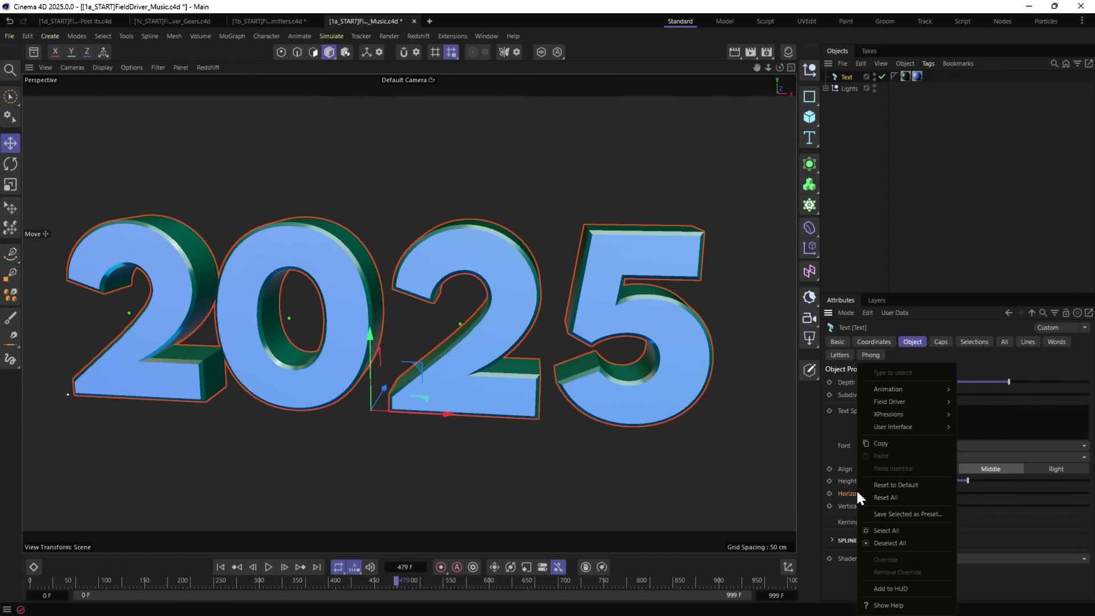
mouse_move(895, 402)
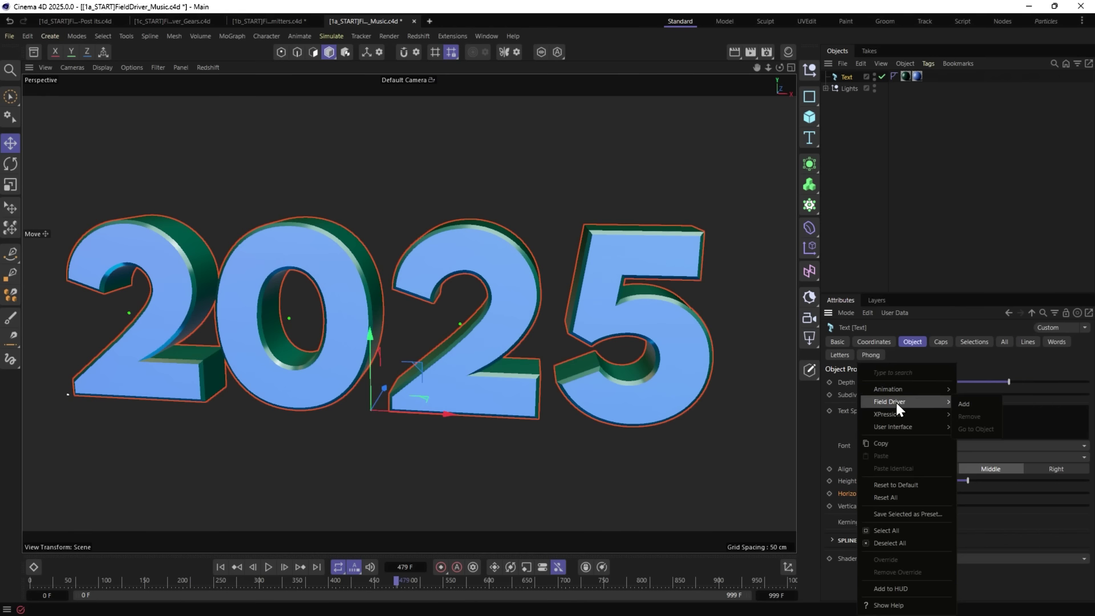
click(962, 403)
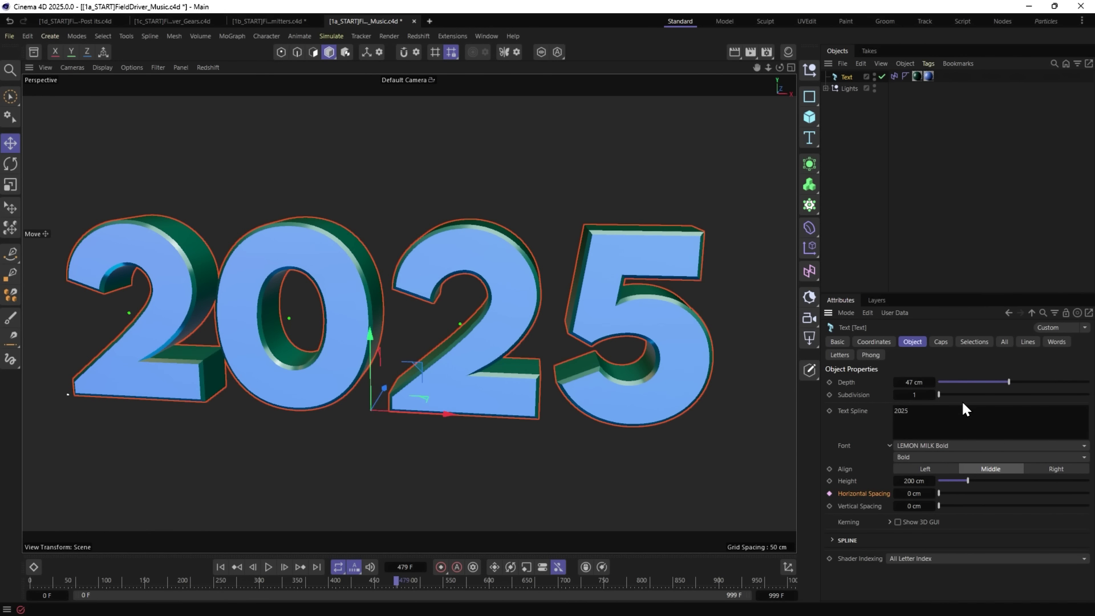
Inspect the Field Driver tag, keeping Evaluation Mode on Value and Sampling Location on Object Location.
click(893, 76)
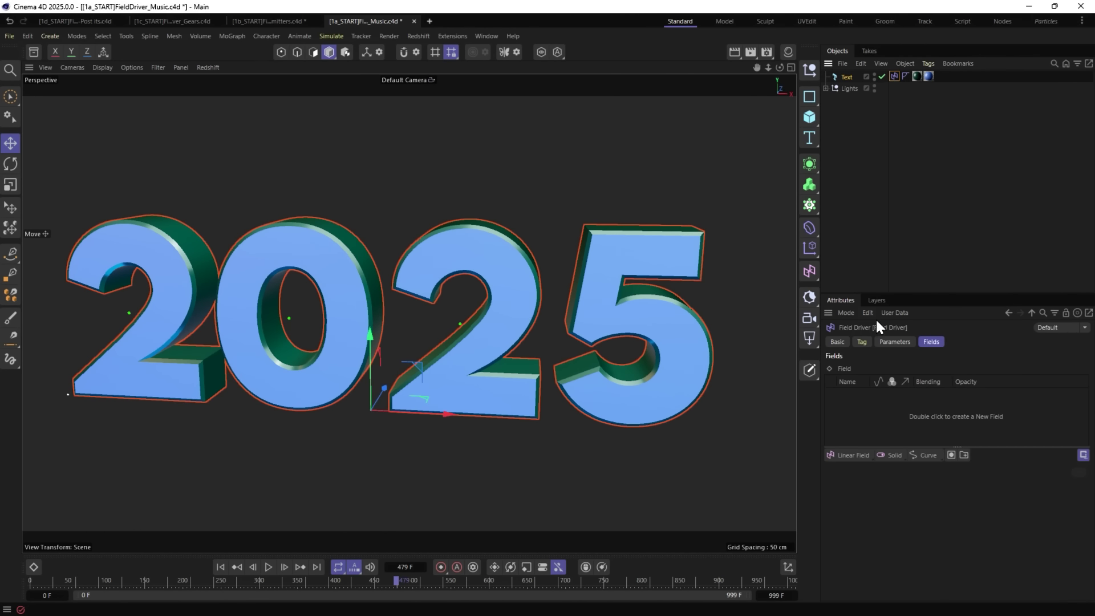
click(859, 342)
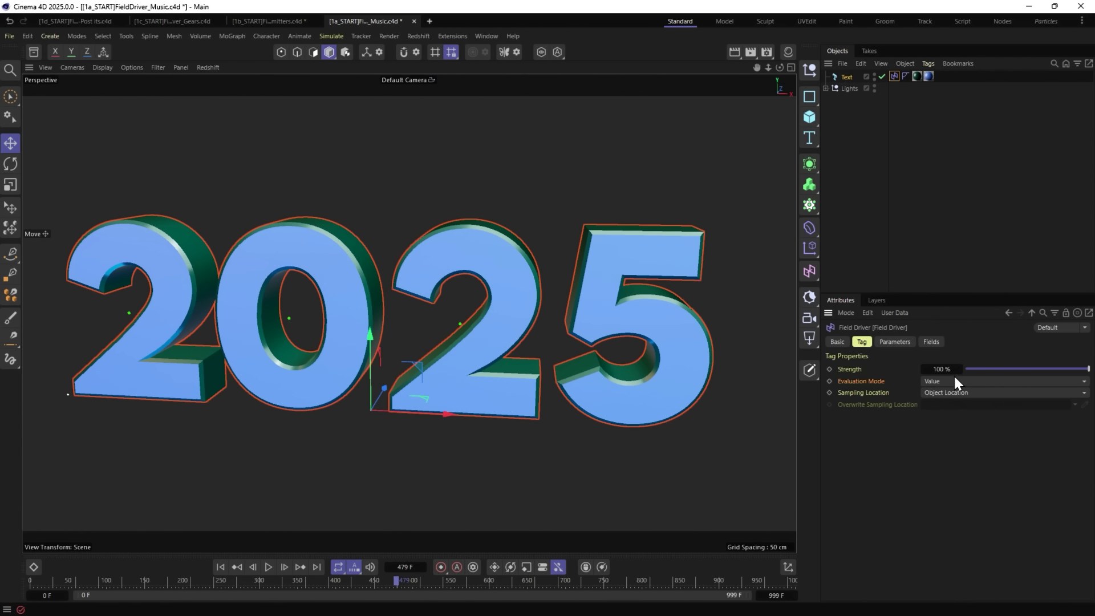
click(925, 382)
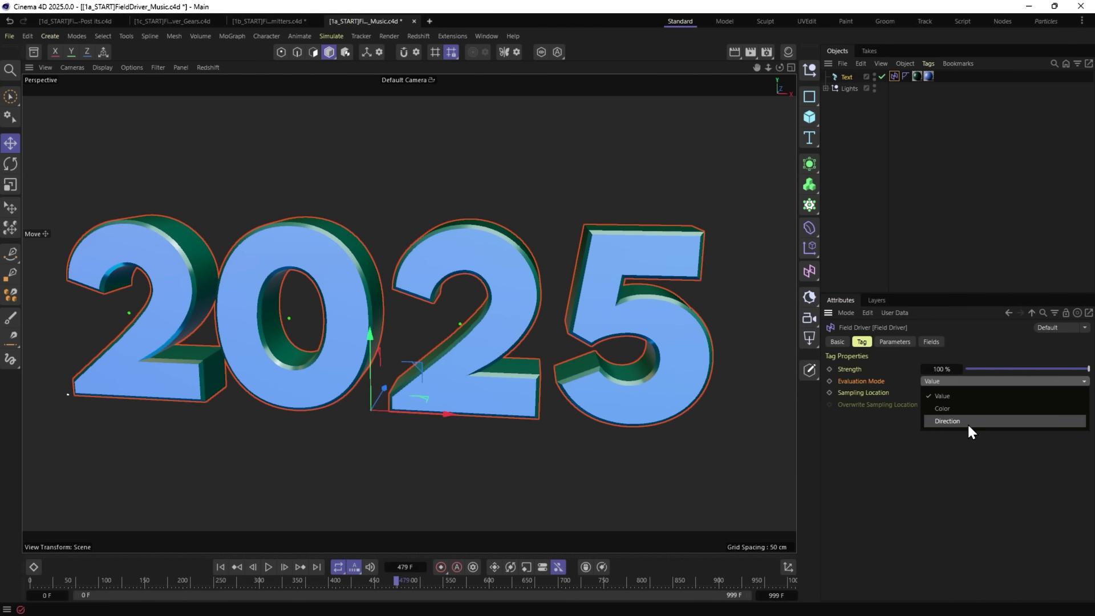
click(936, 392)
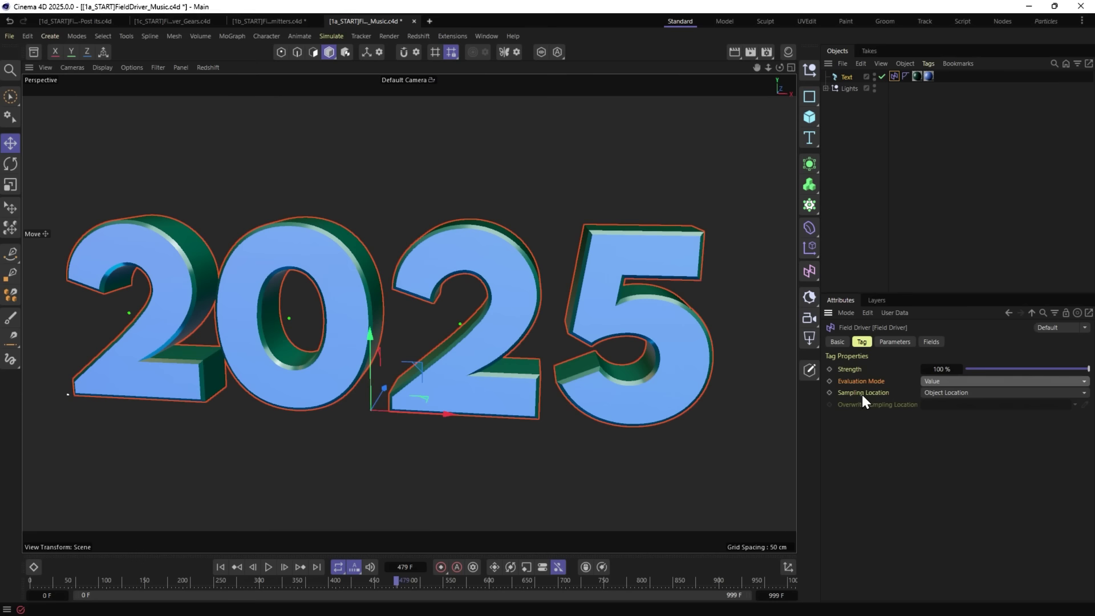
click(935, 392)
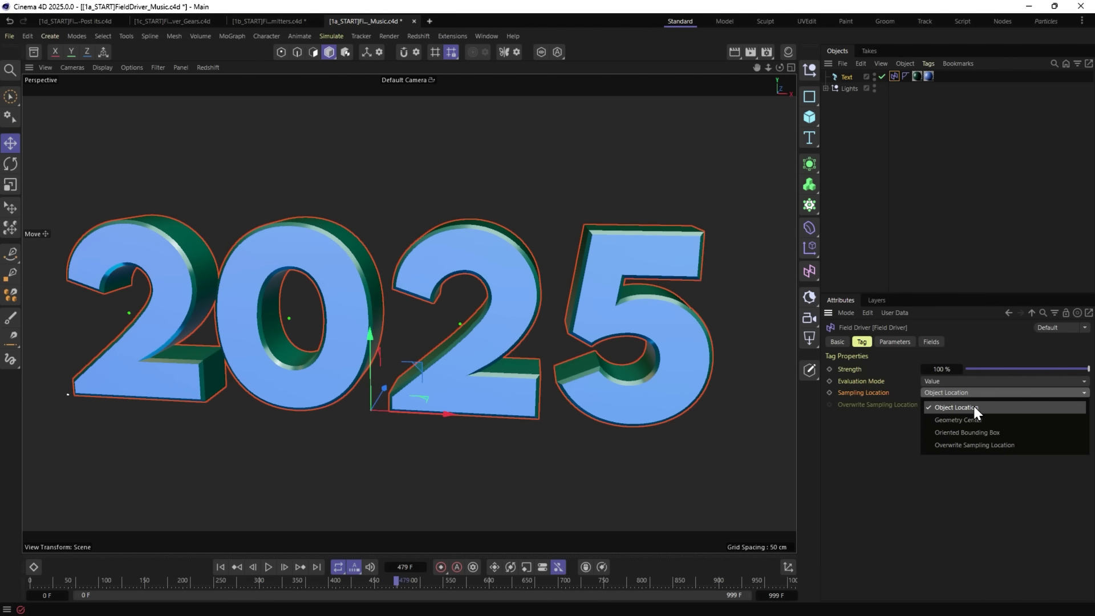
click(870, 388)
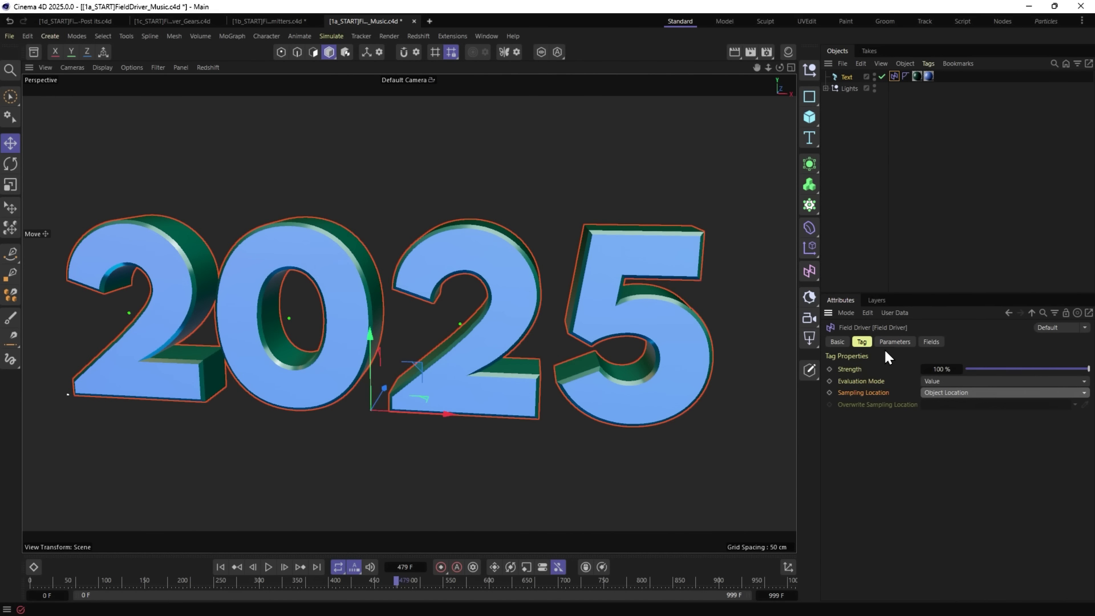
Set the driven Horizontal Spacing maximum to 100 cm.
click(889, 345)
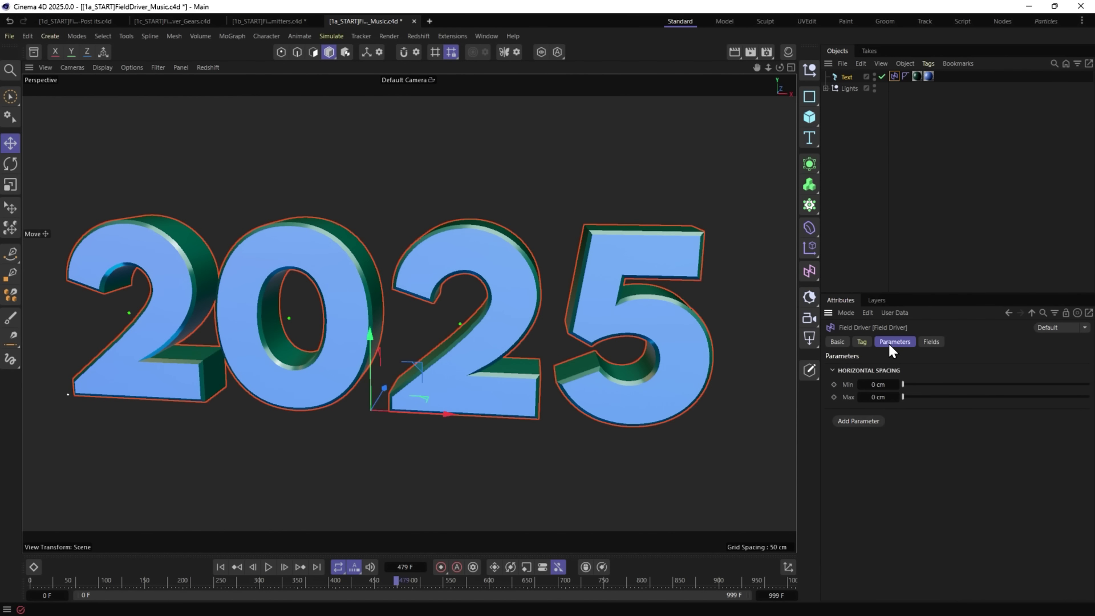
click(848, 398)
click(932, 342)
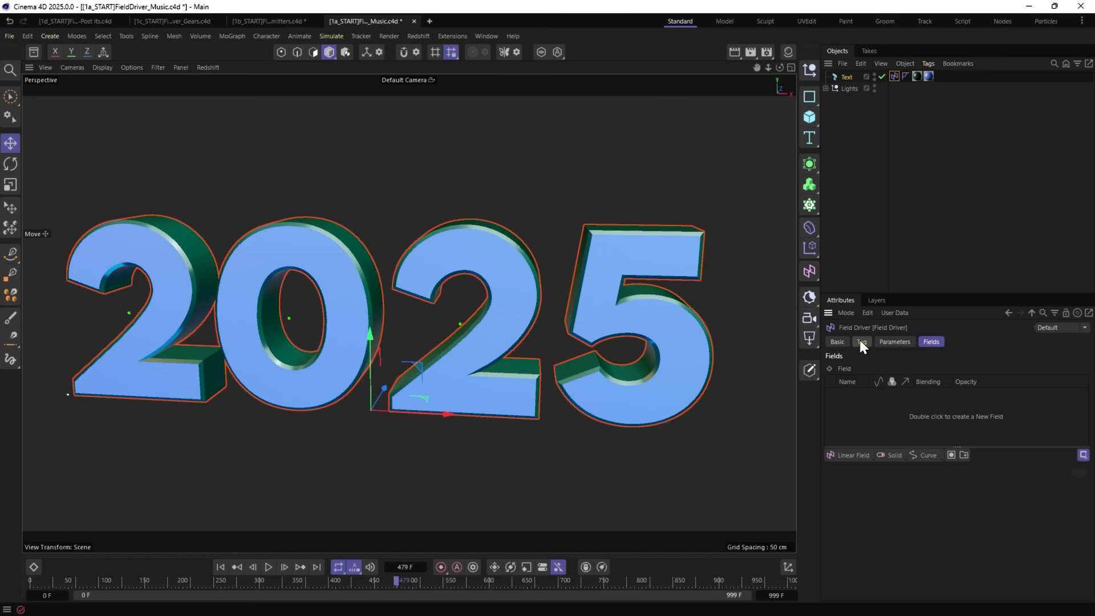
click(906, 341)
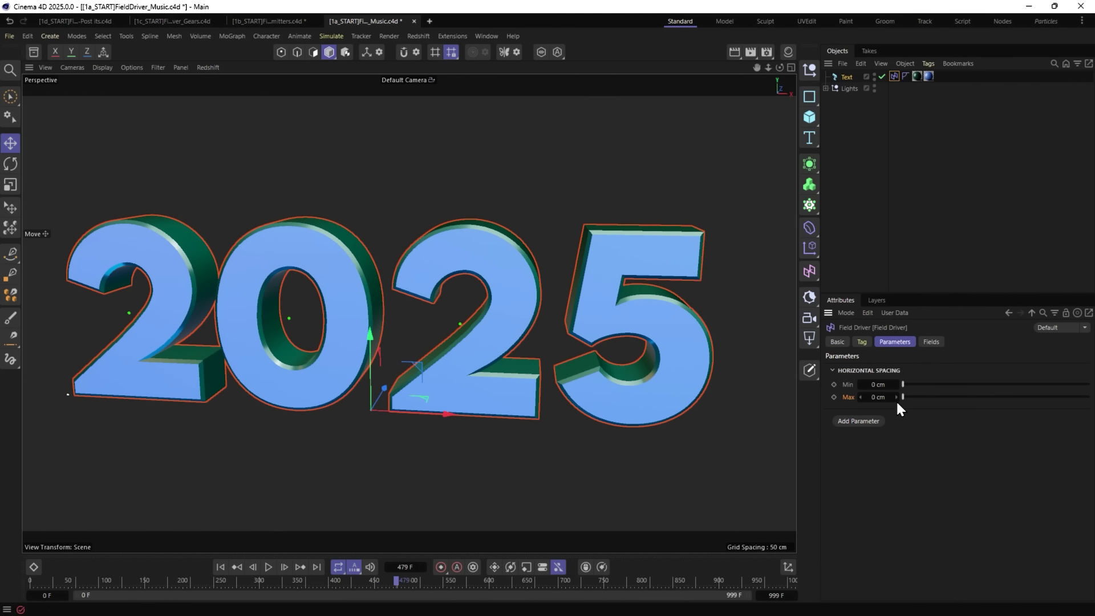
drag(909, 395, 1088, 409)
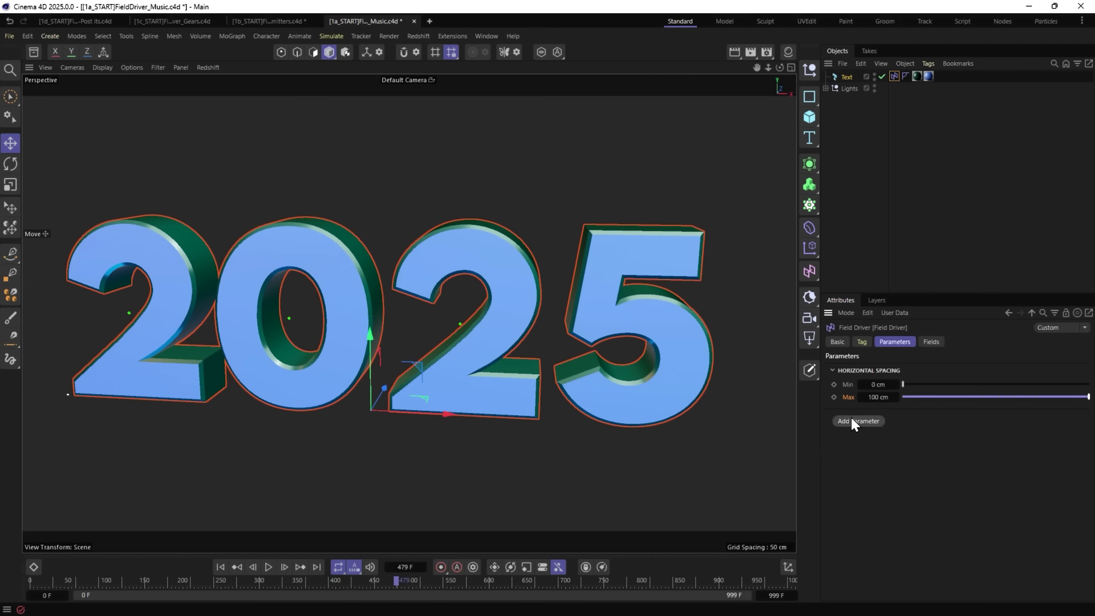
Test a Solid field on the spacing by lowering its strength, then delete it.
click(931, 340)
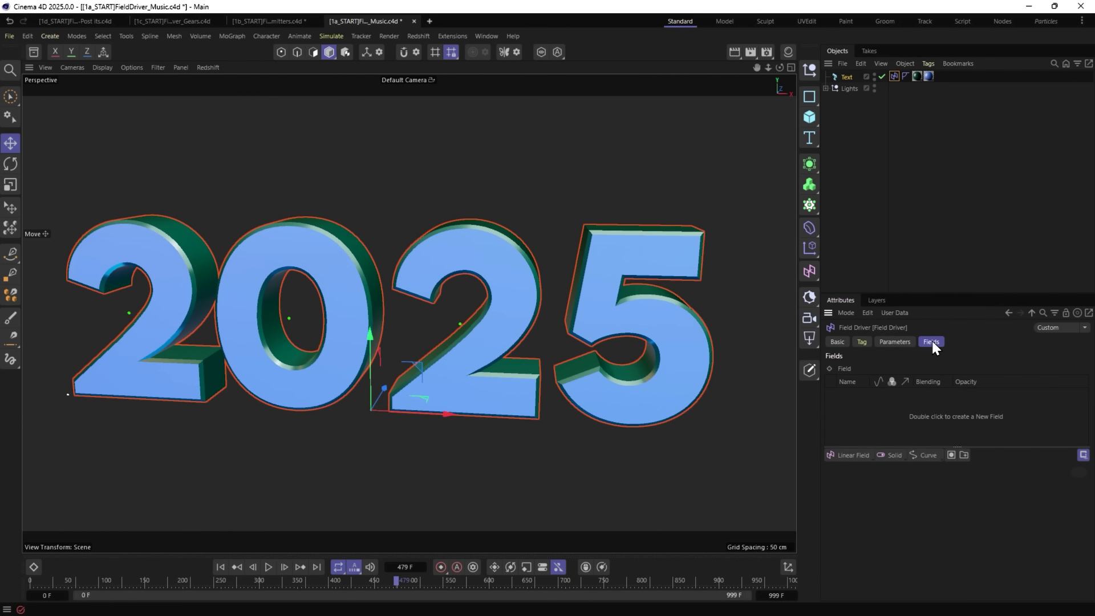
click(888, 453)
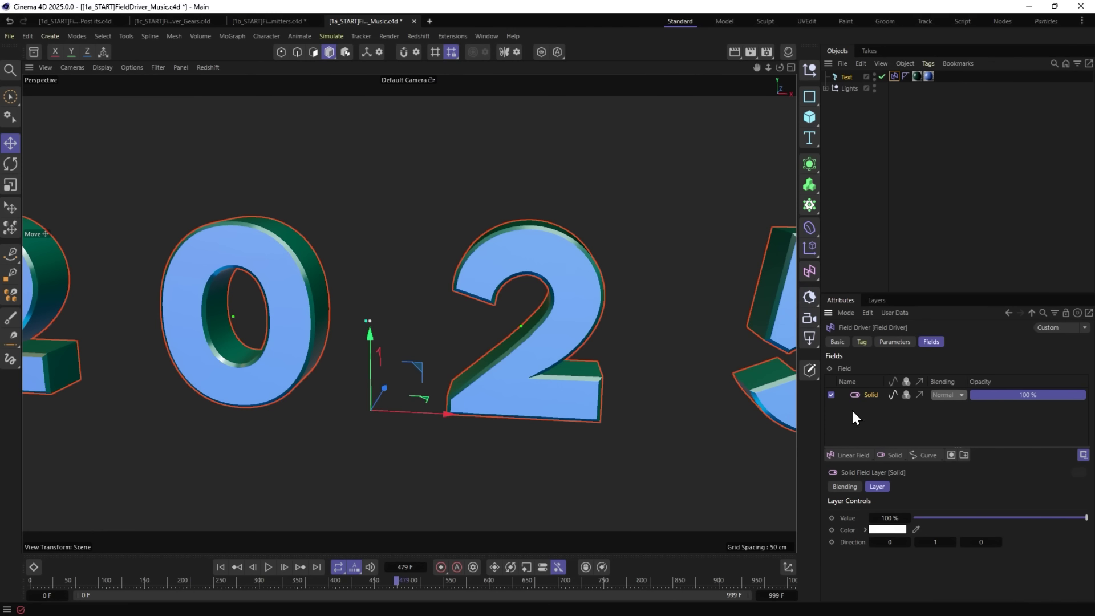
click(895, 341)
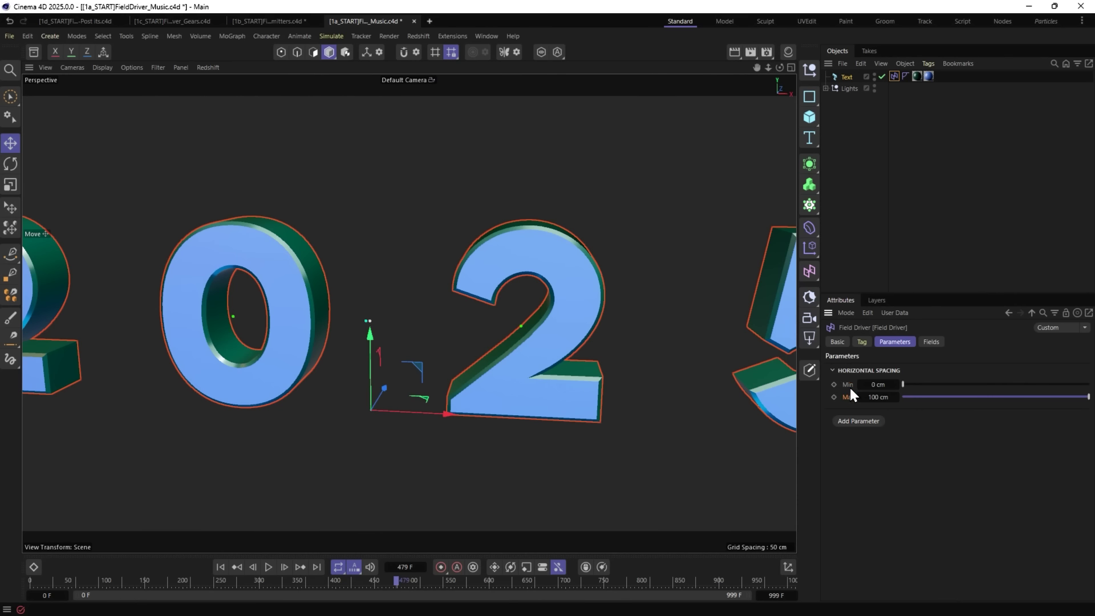
click(930, 340)
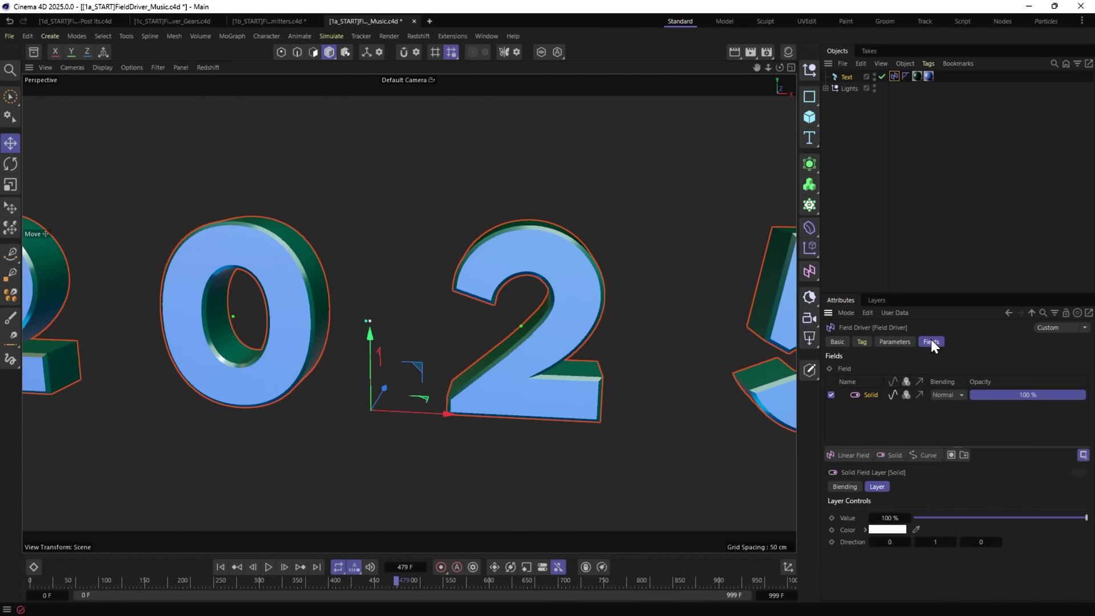
drag(1050, 518, 984, 518)
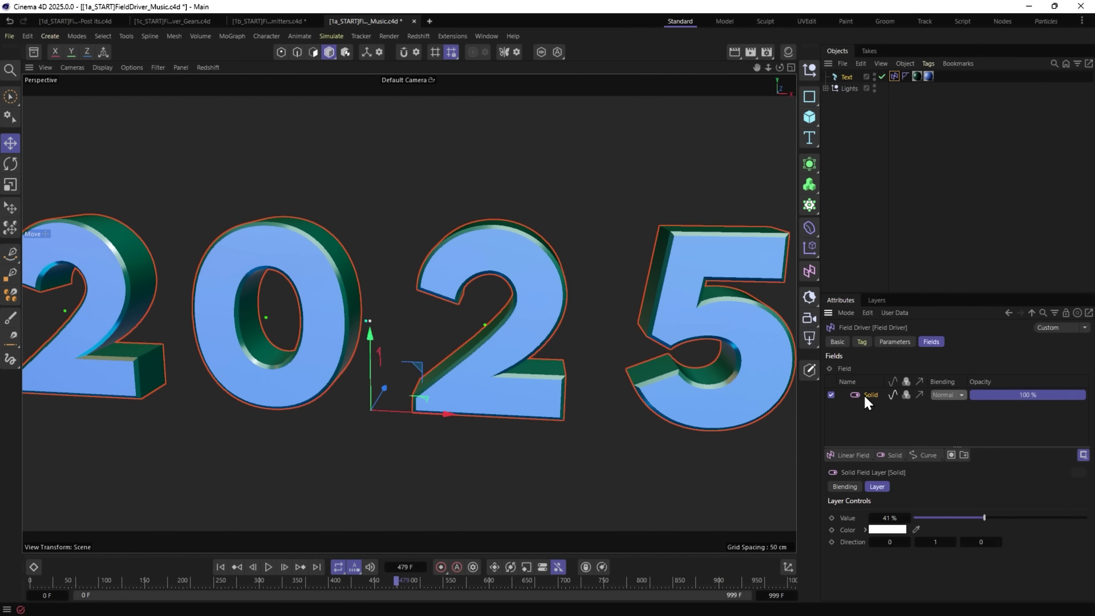
key(Delete)
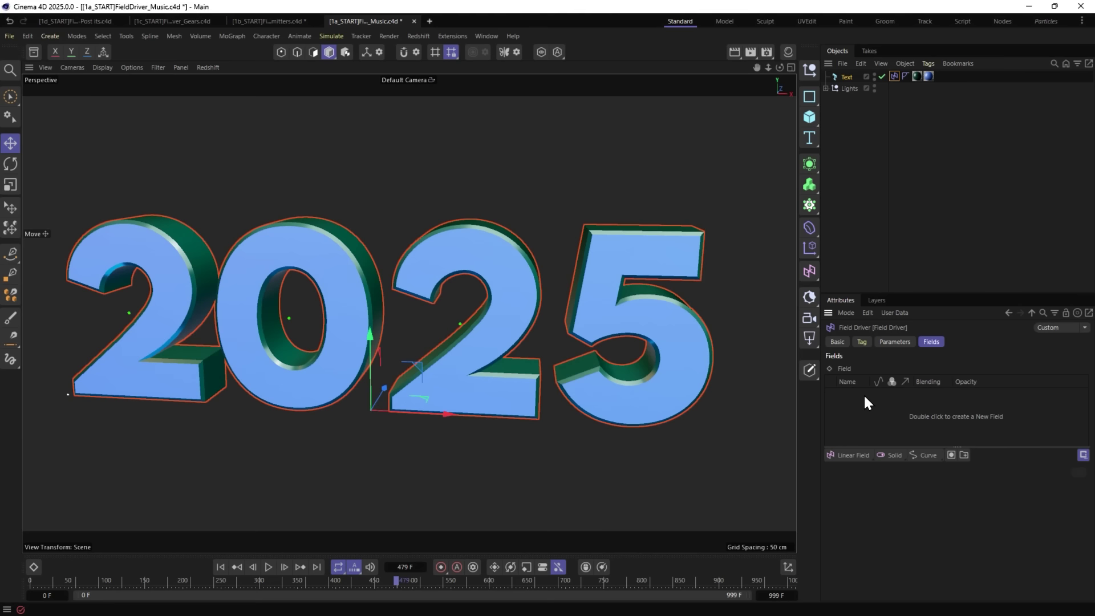
Test a Linear Field by sliding it across the 2025 text, then delete it.
click(846, 454)
drag(447, 414, 557, 419)
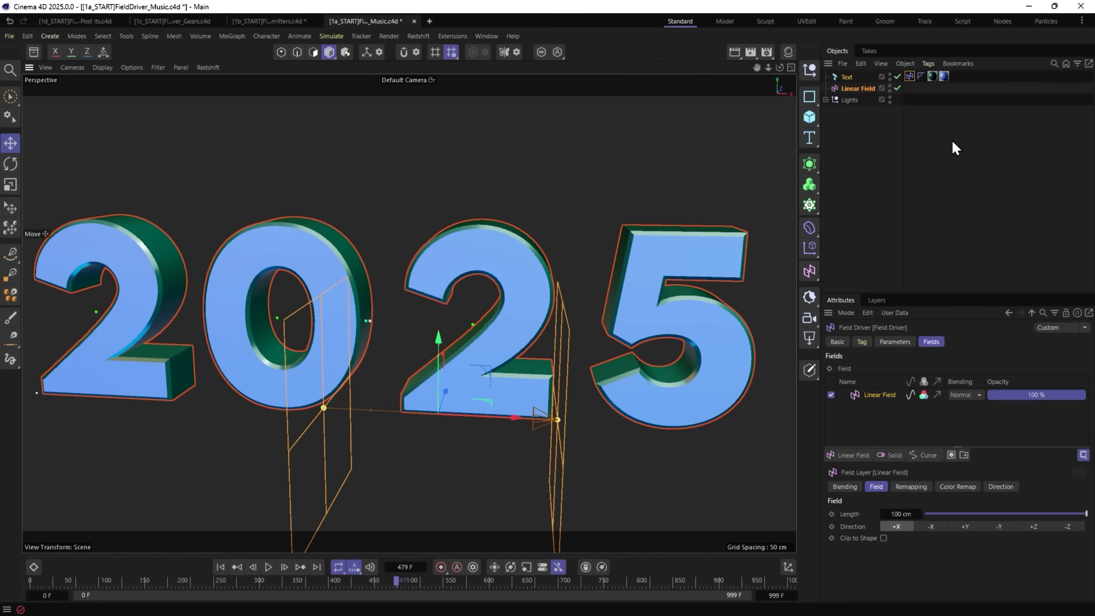
click(846, 77)
click(1066, 314)
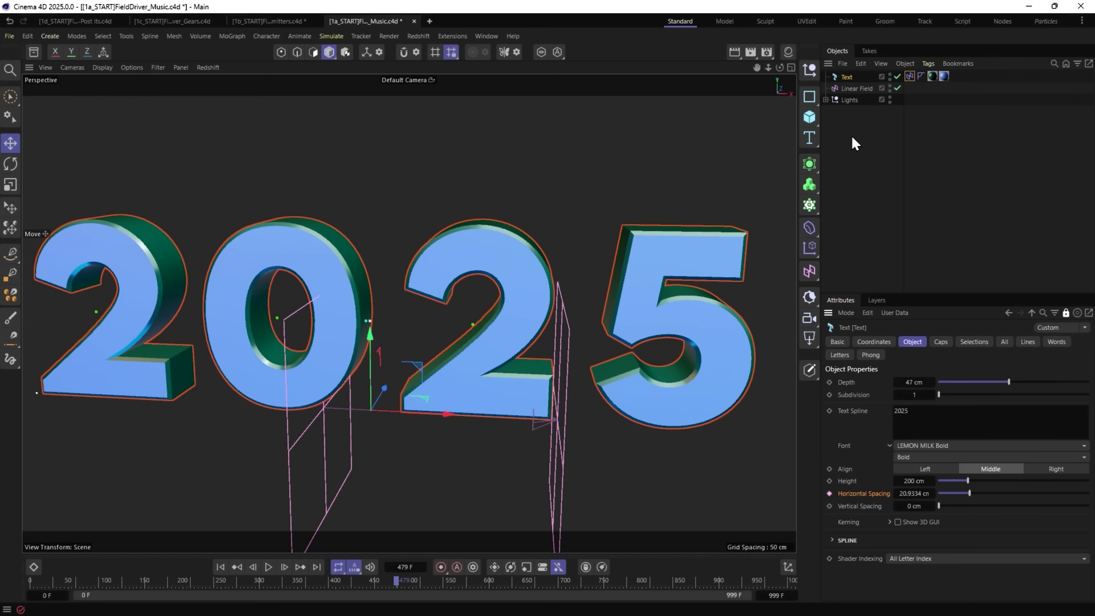
click(849, 88)
drag(514, 419, 506, 371)
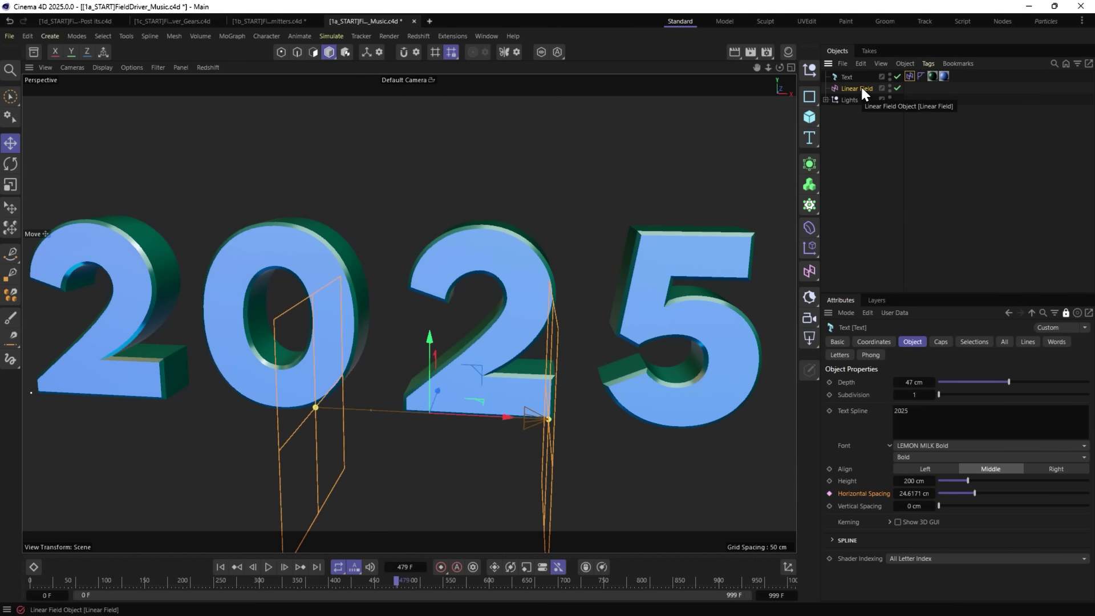
key(Delete)
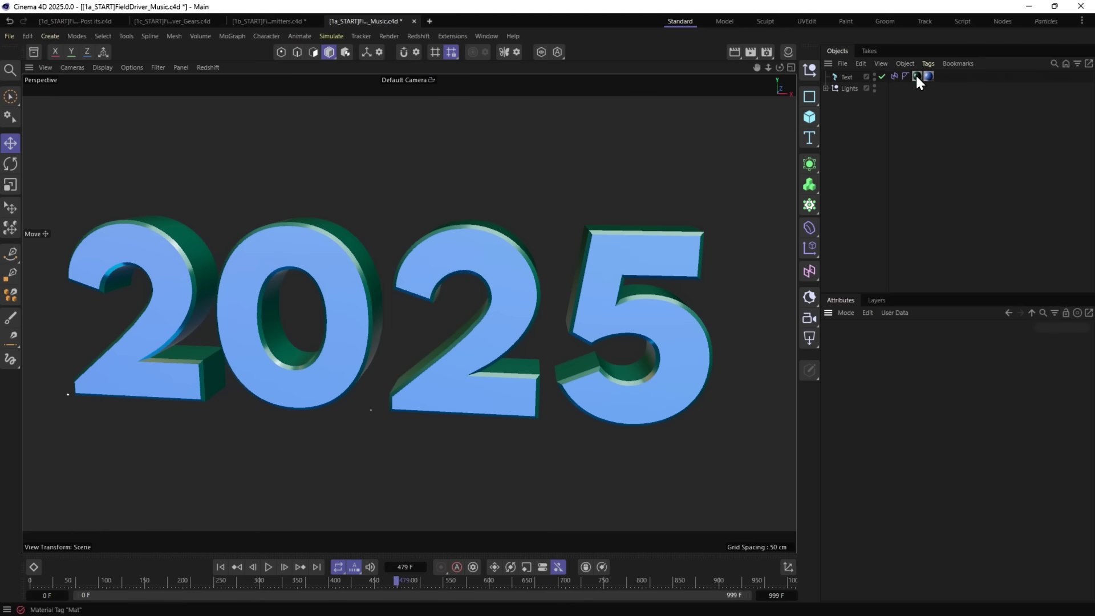
Add a Sound Field to the Field Driver and load Pirate World 2013-06-07.mp3.
click(894, 76)
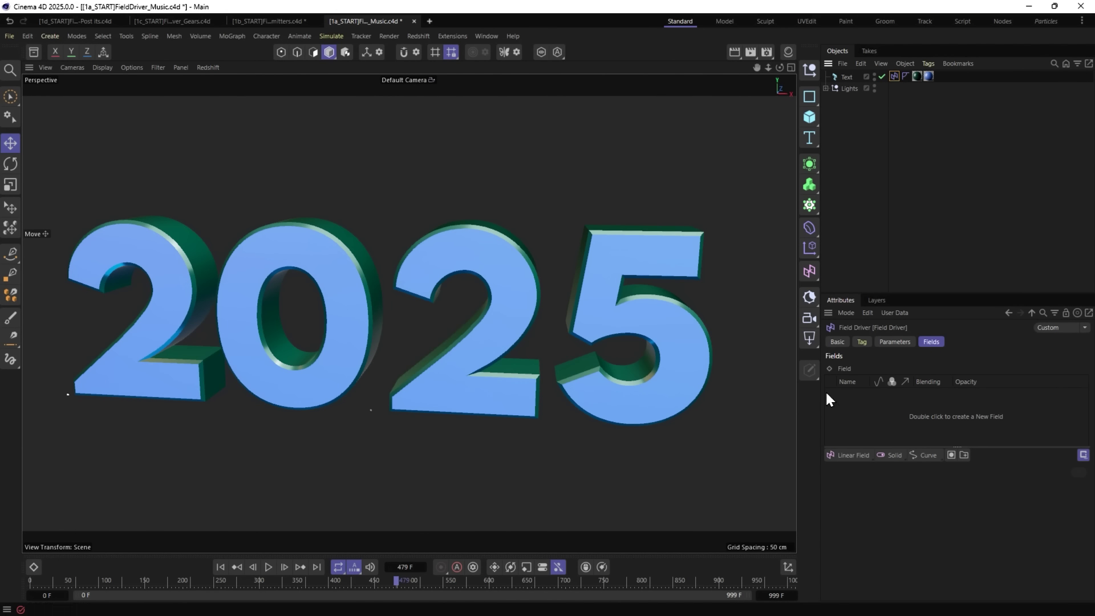
click(855, 455)
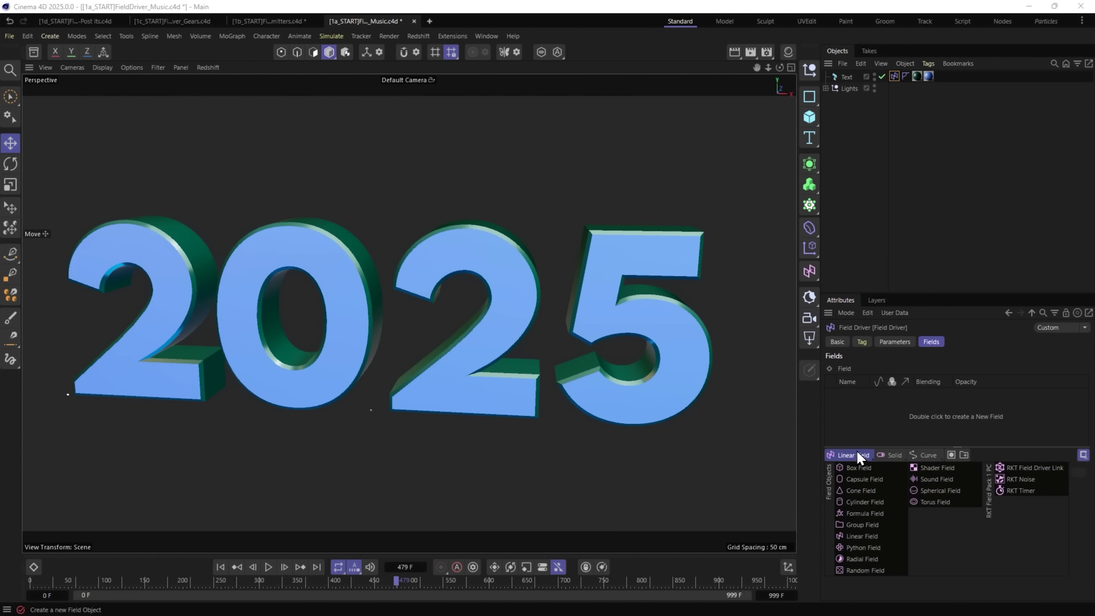
click(924, 478)
click(899, 525)
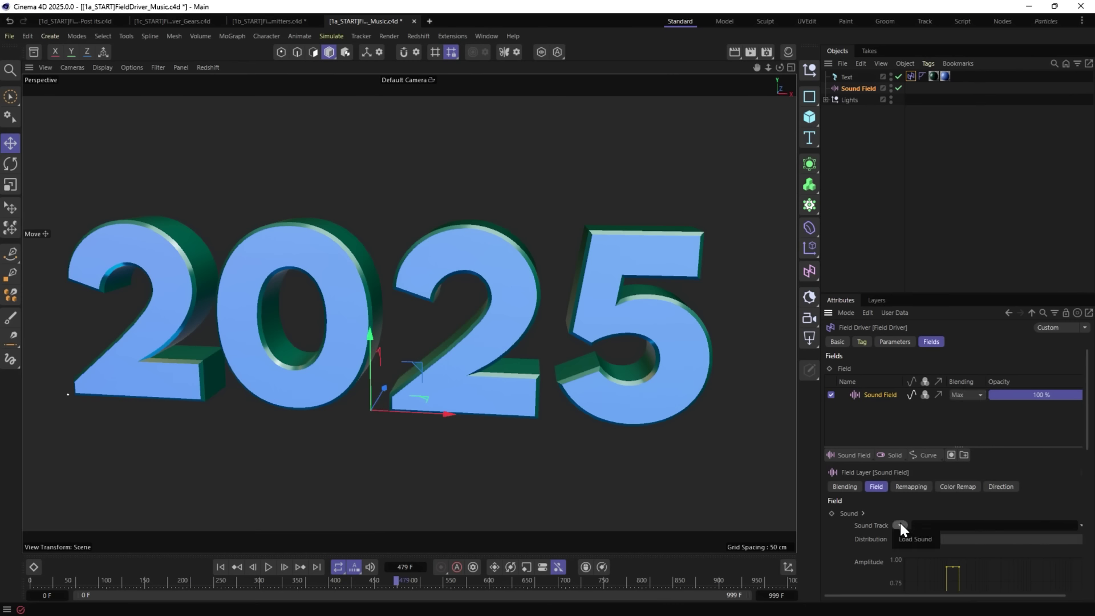
click(908, 539)
scroll(419, 288, down, 5)
click(291, 291)
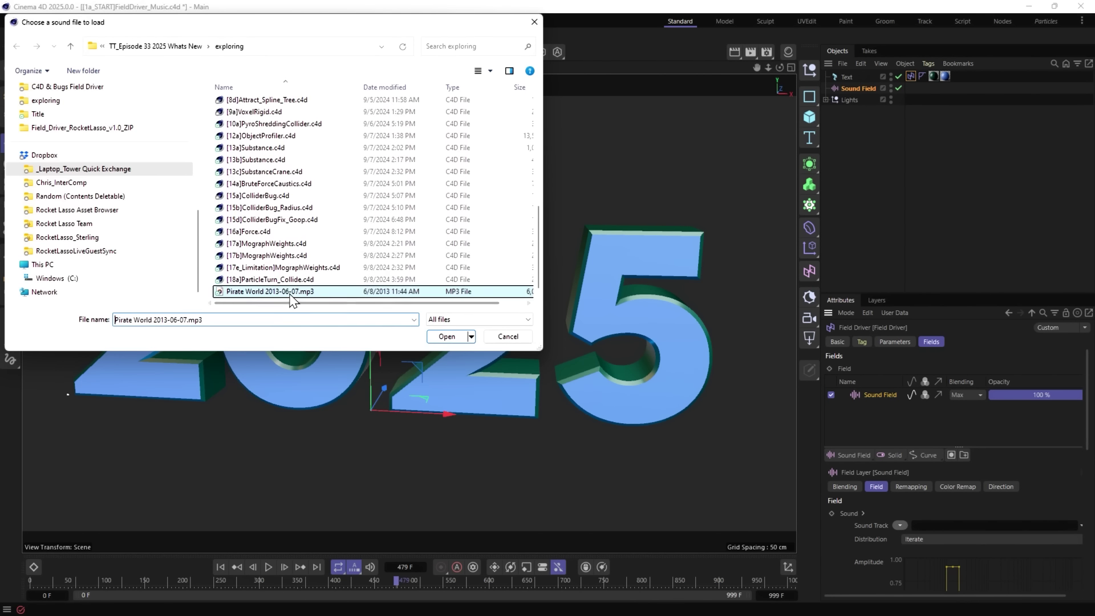
click(442, 337)
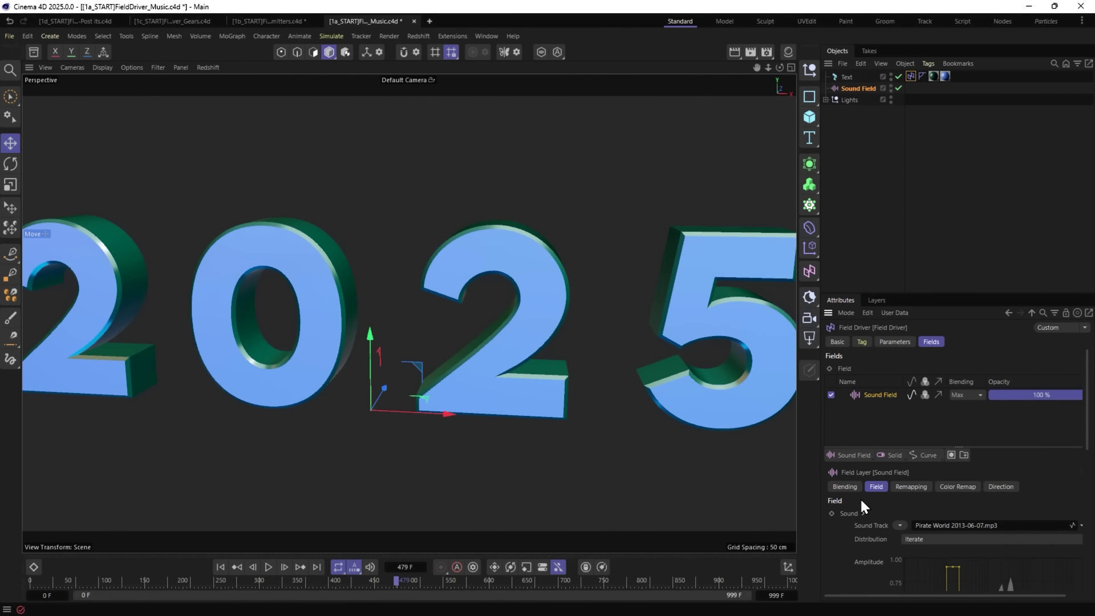
Narrow the Sound Field's probe band onto one spectrum peak.
scroll(924, 464, down, 4)
drag(956, 398, 1011, 394)
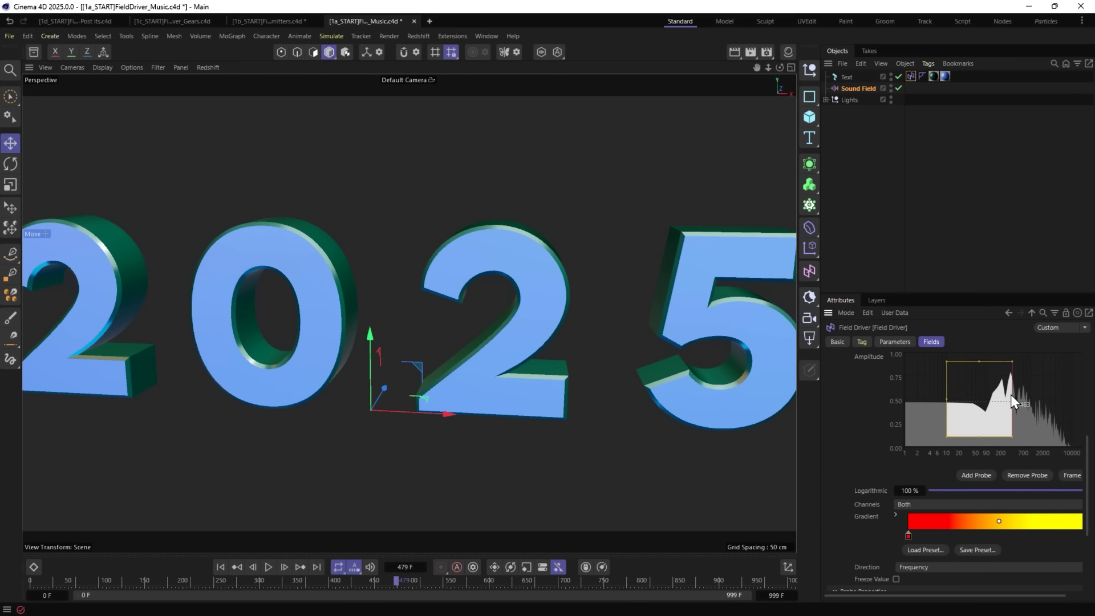
drag(944, 401, 1007, 394)
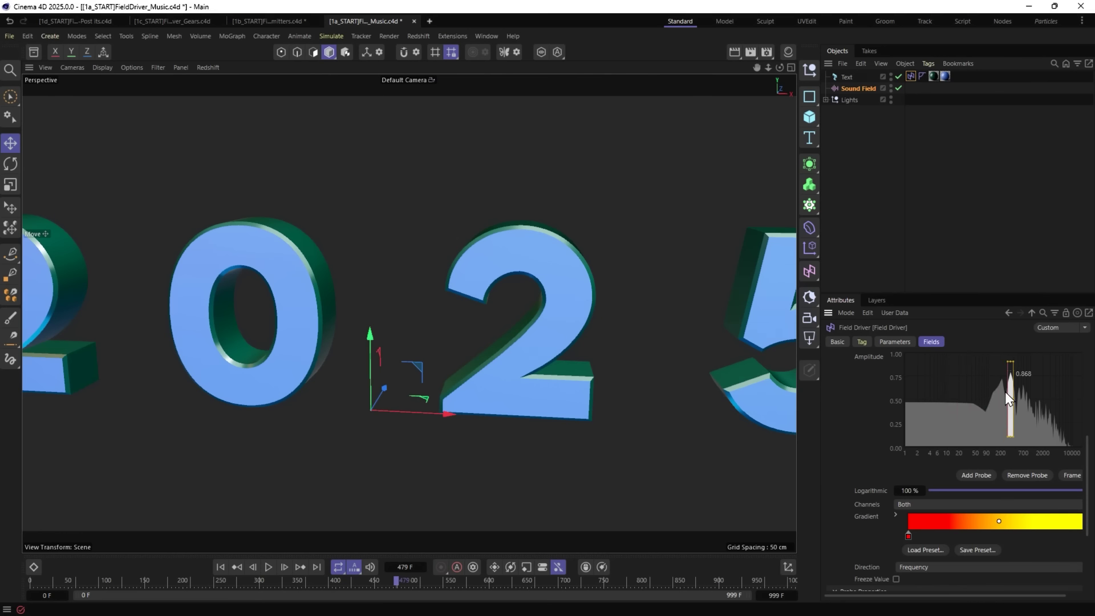
Play from frame 0 to watch the spacing pulse with the 286.3387–393.1168 Hz band.
click(220, 566)
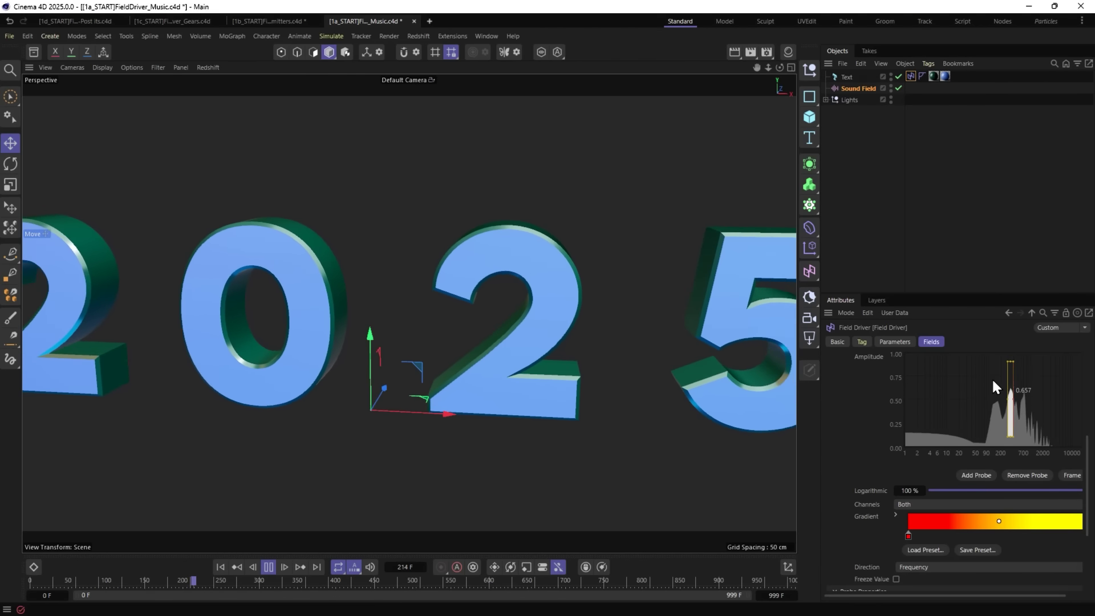
click(268, 566)
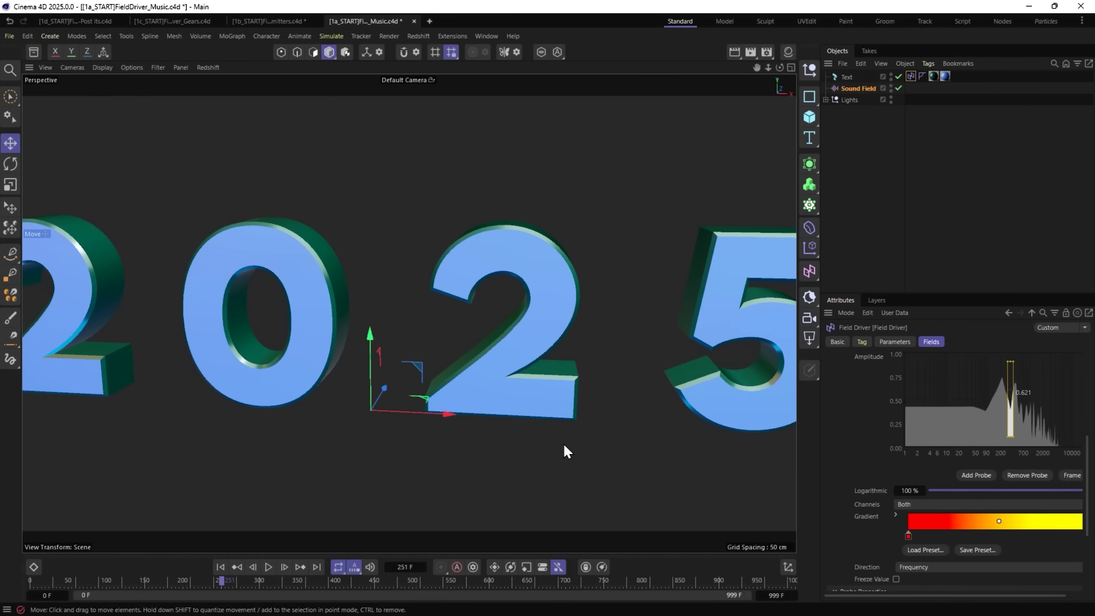
key(XF86AudioLowerVolume)
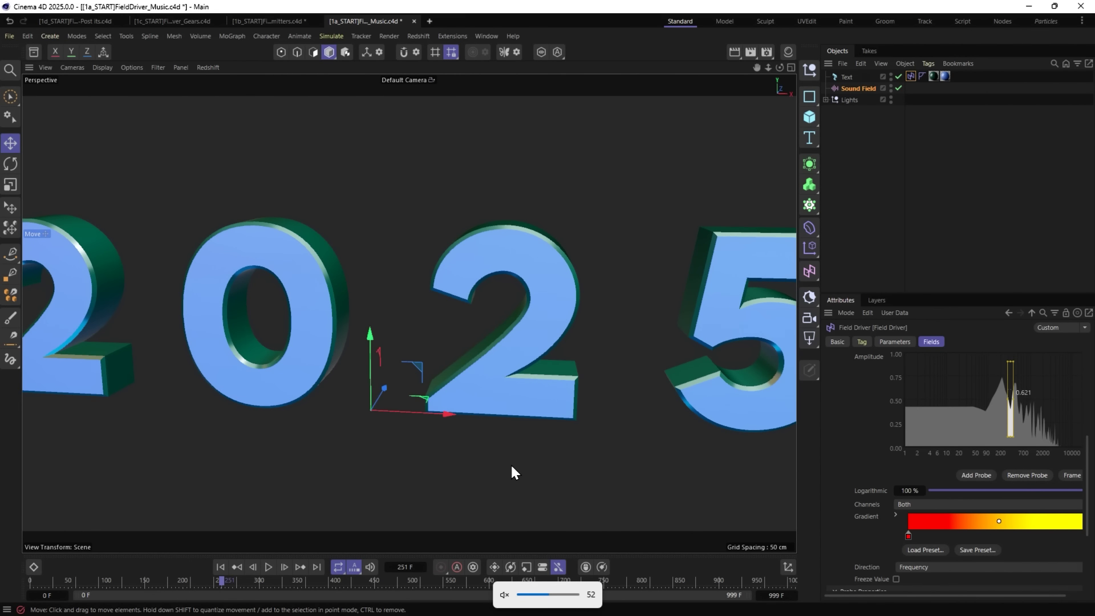
click(268, 567)
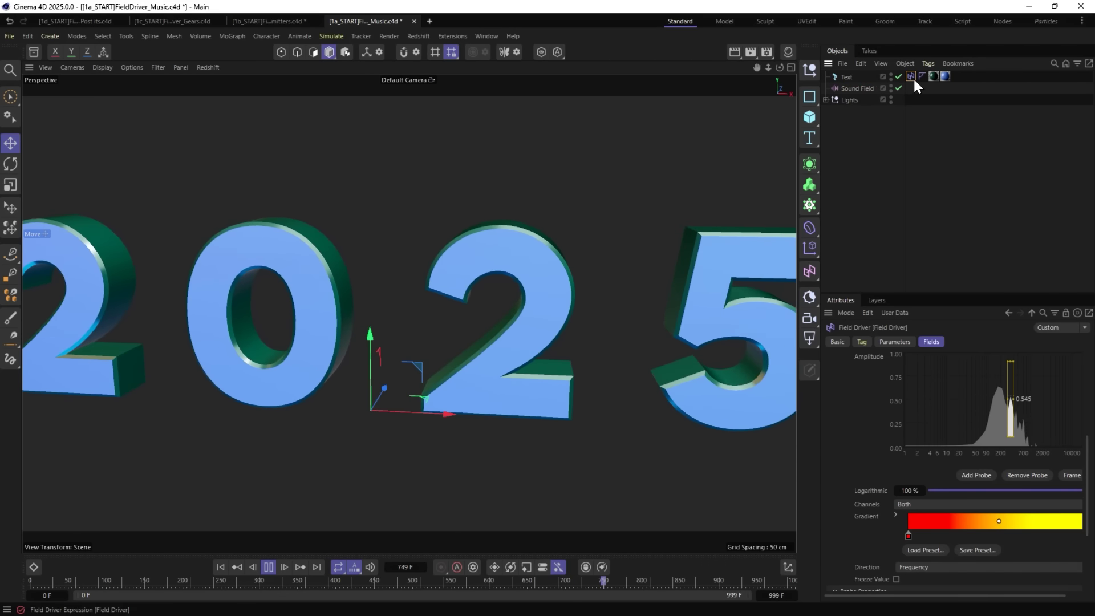
scroll(872, 415, down, 3)
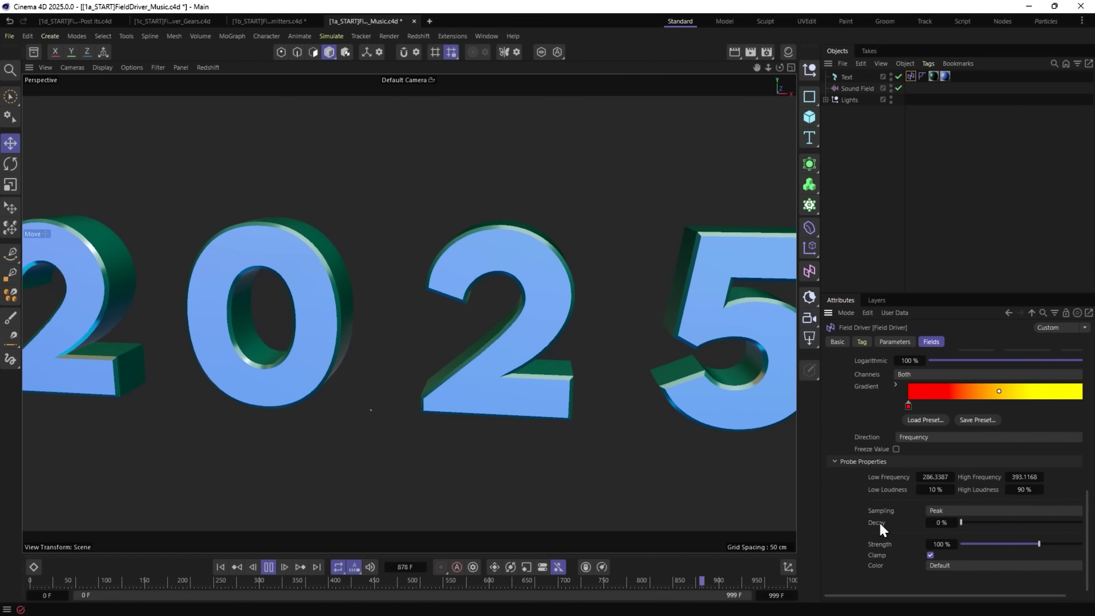
scroll(862, 490, up, 6)
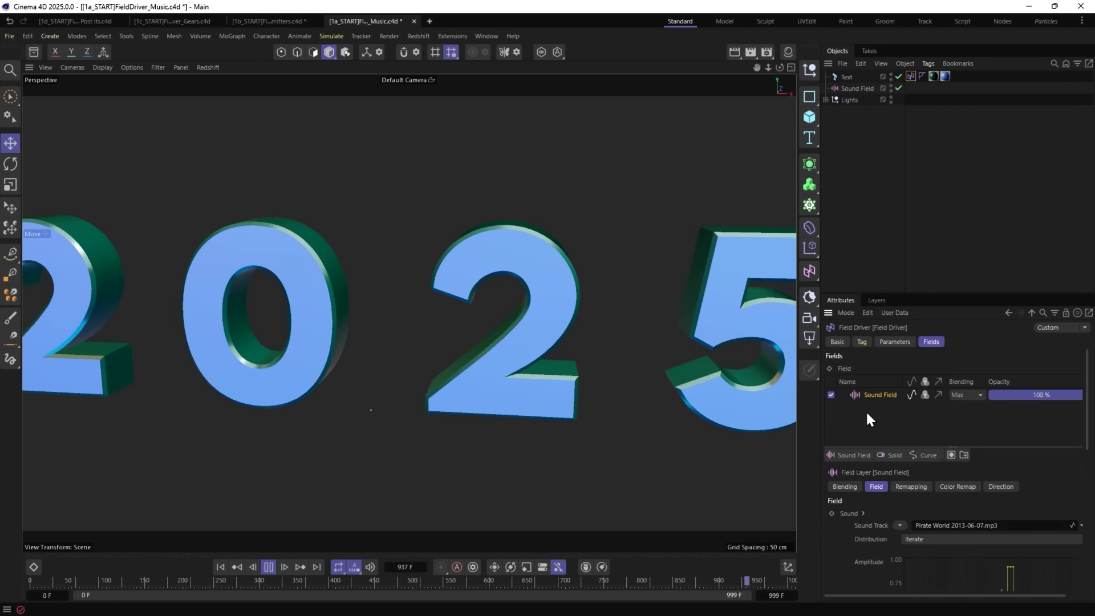
click(867, 414)
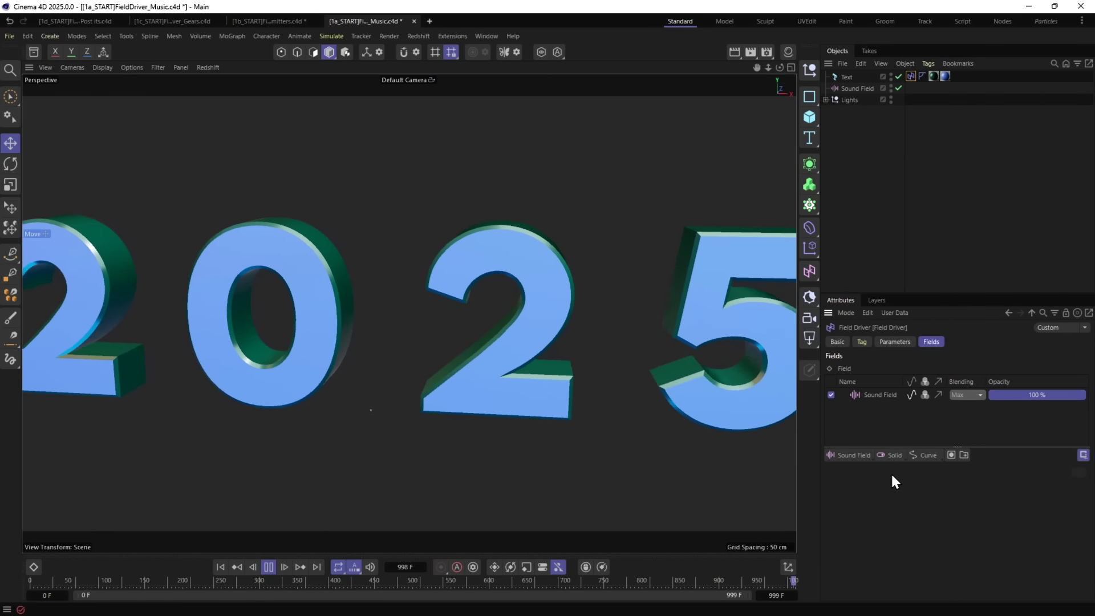
Add a Delay modifier layer at 25% strength to the Field Driver.
click(913, 455)
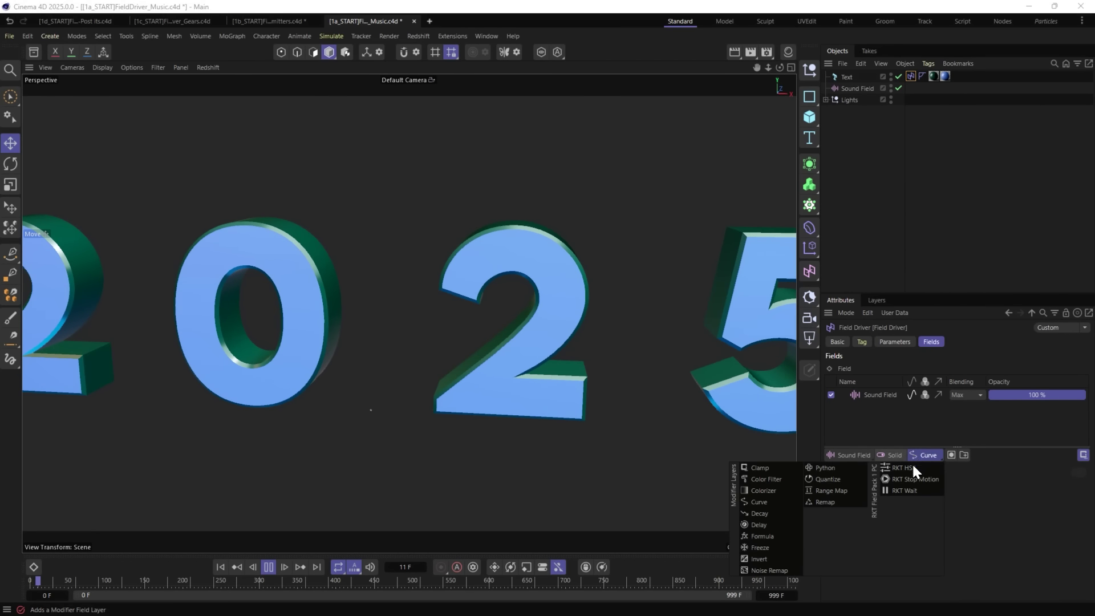
click(759, 524)
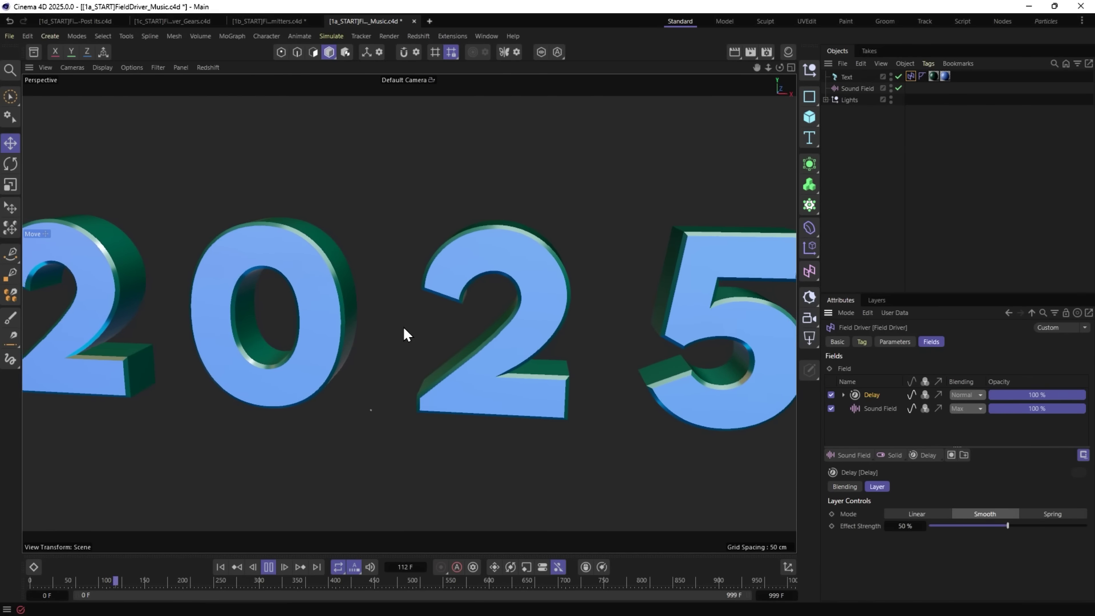
click(950, 525)
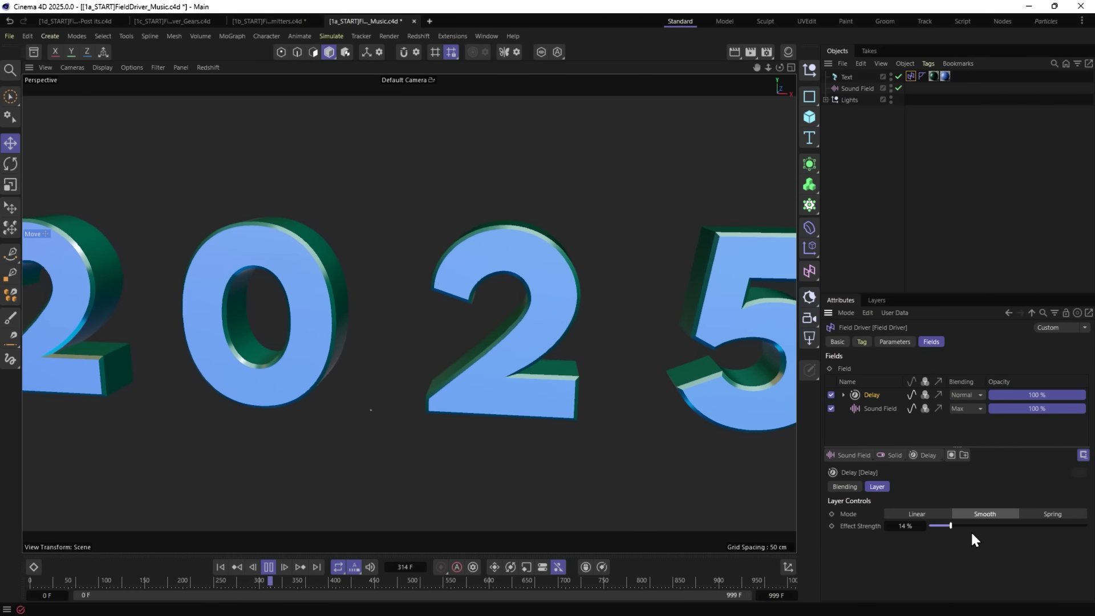
click(968, 526)
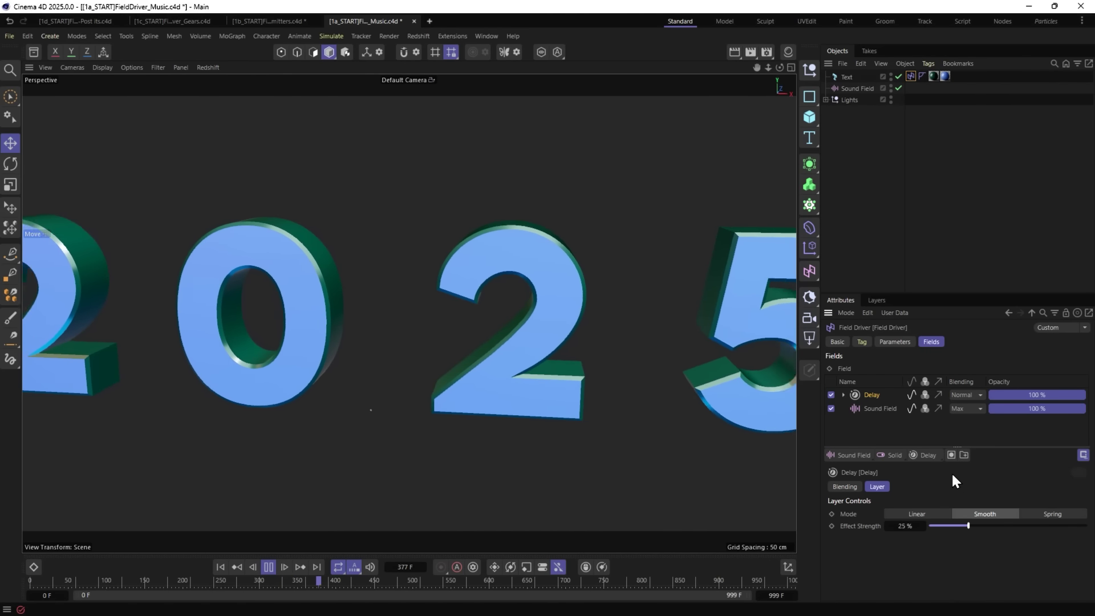
Add a Decay modifier layer at 96% strength above the Delay.
click(921, 455)
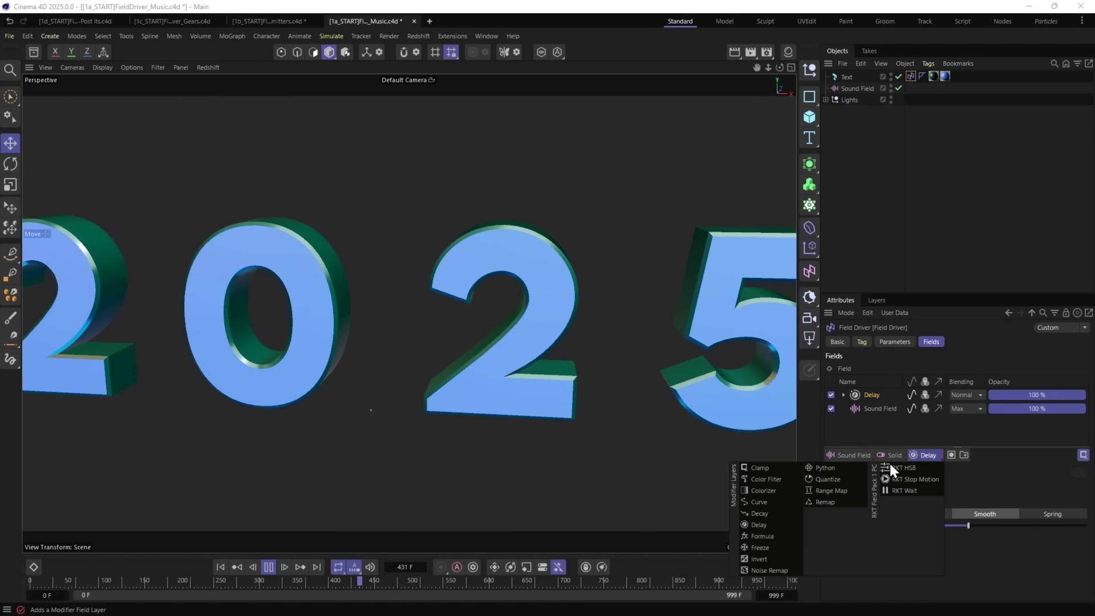
click(755, 513)
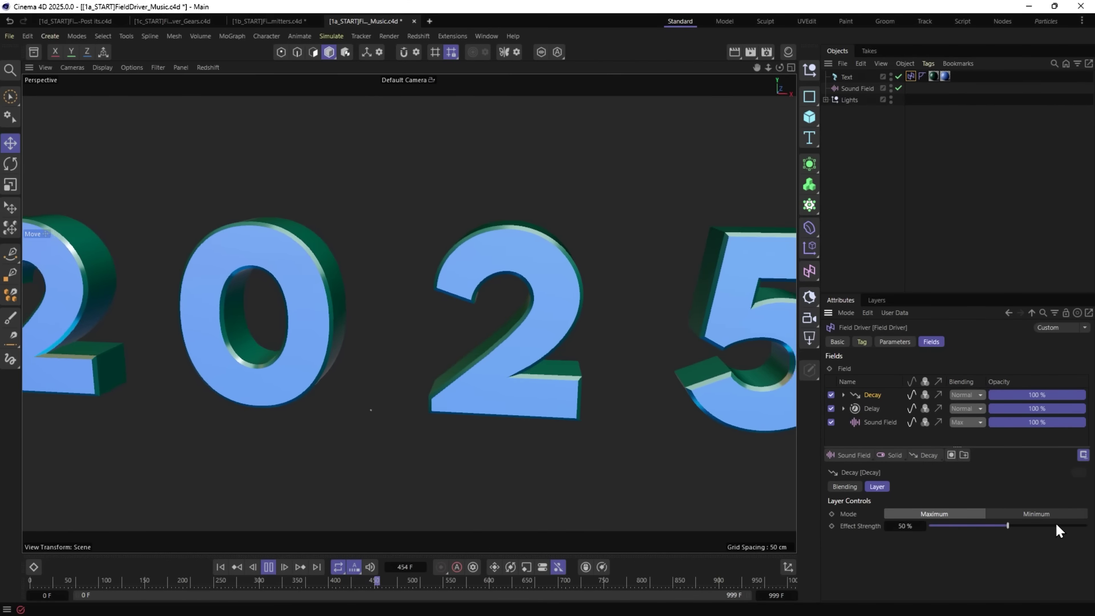
click(1074, 525)
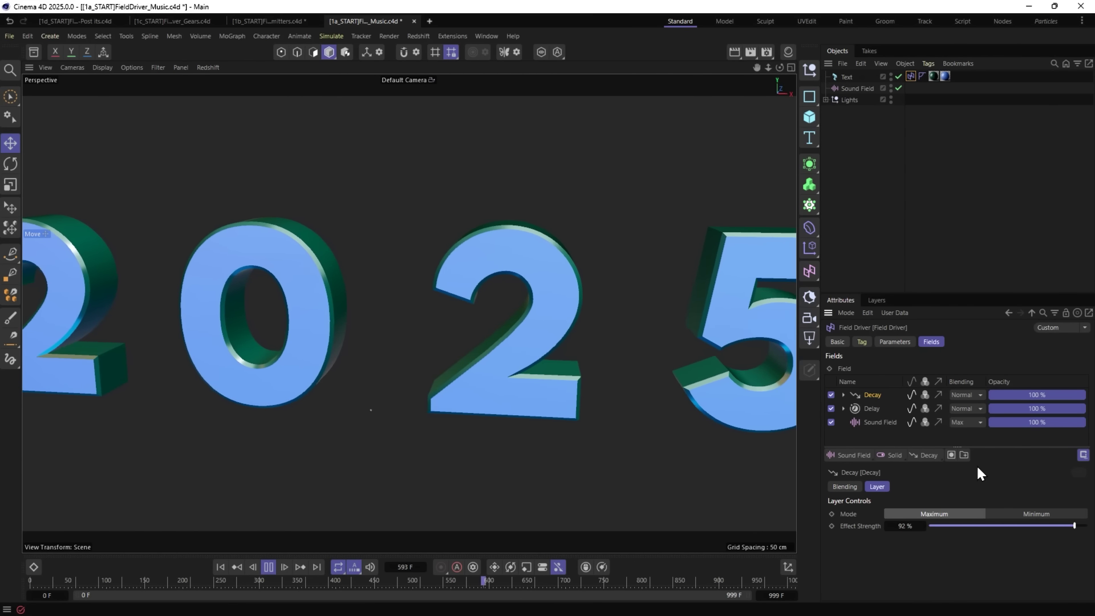
click(1081, 525)
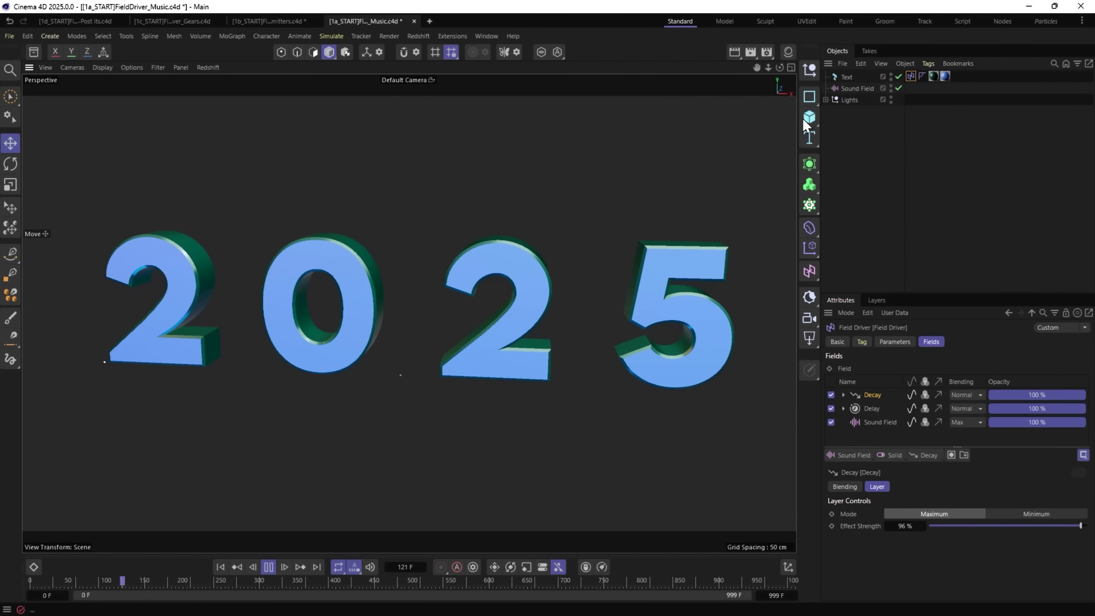
click(845, 76)
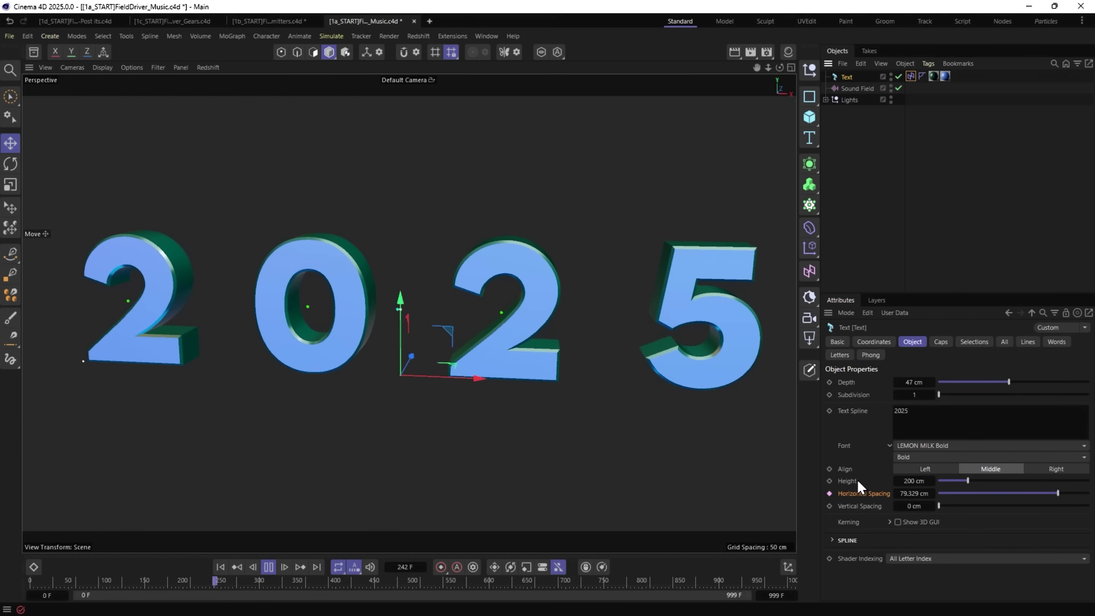
Add the text's Height to the Field Driver, ranging from 50 cm to 200 cm.
drag(846, 480, 911, 74)
click(913, 342)
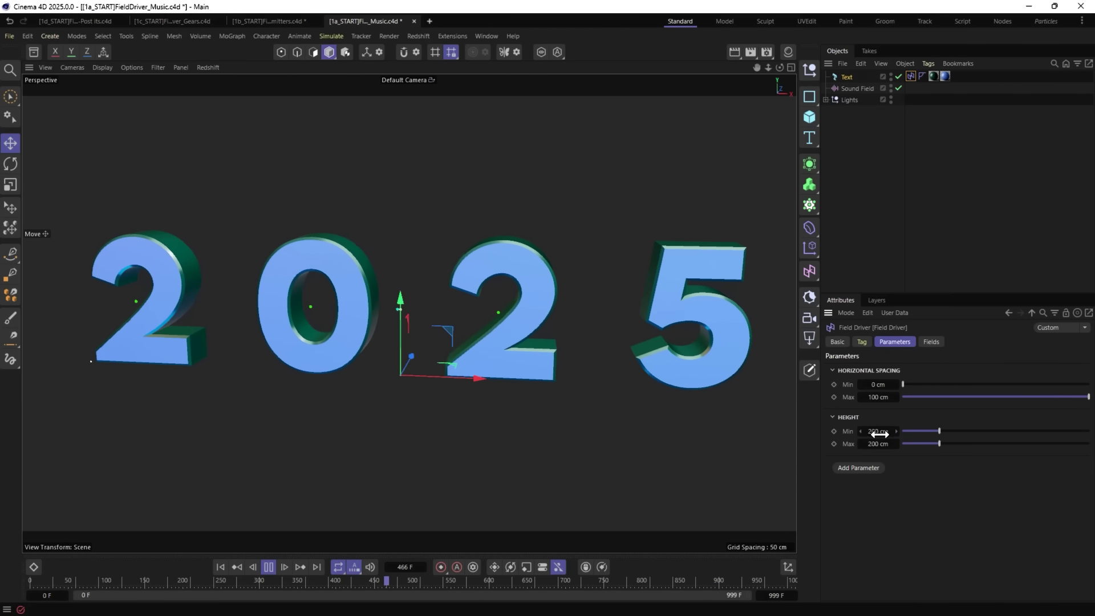
drag(879, 434, 866, 434)
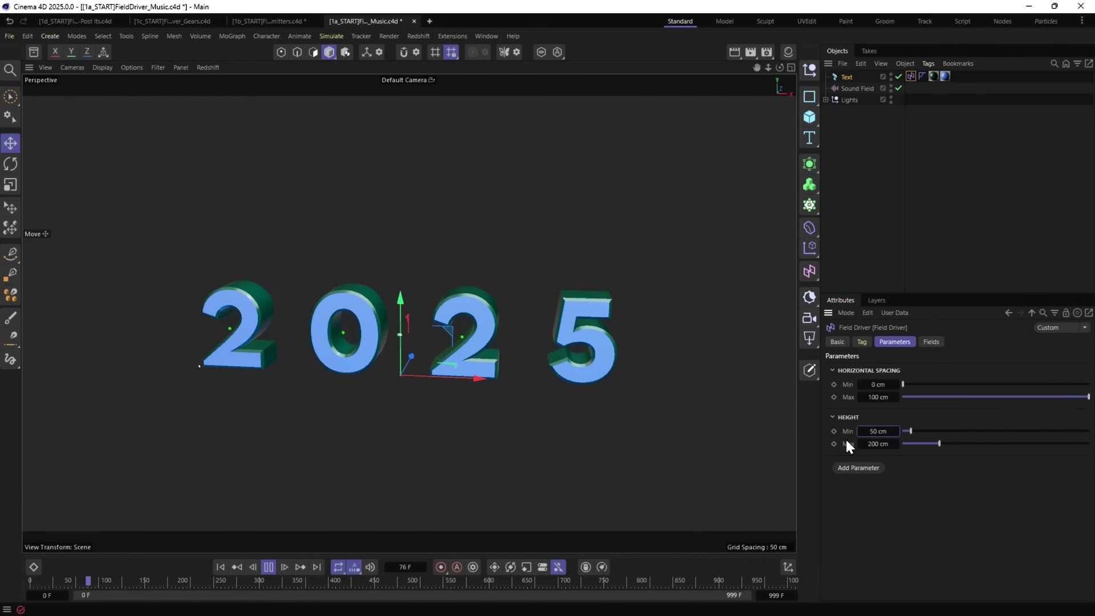
Replace Horizontal Spacing on the Field Driver with the text's Depth parameter.
right_click(848, 384)
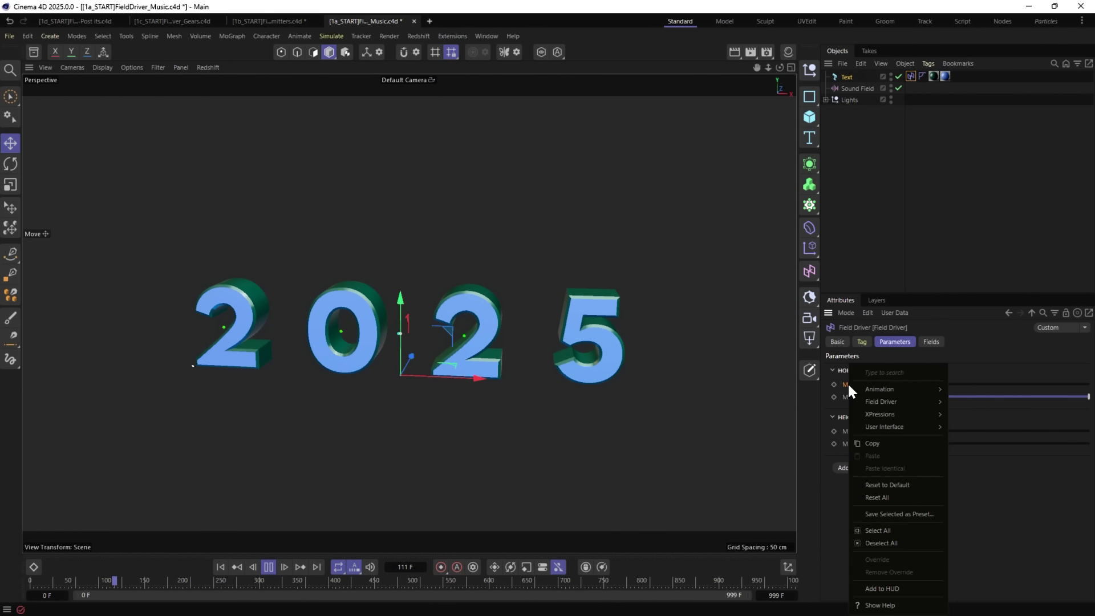
mouse_move(881, 404)
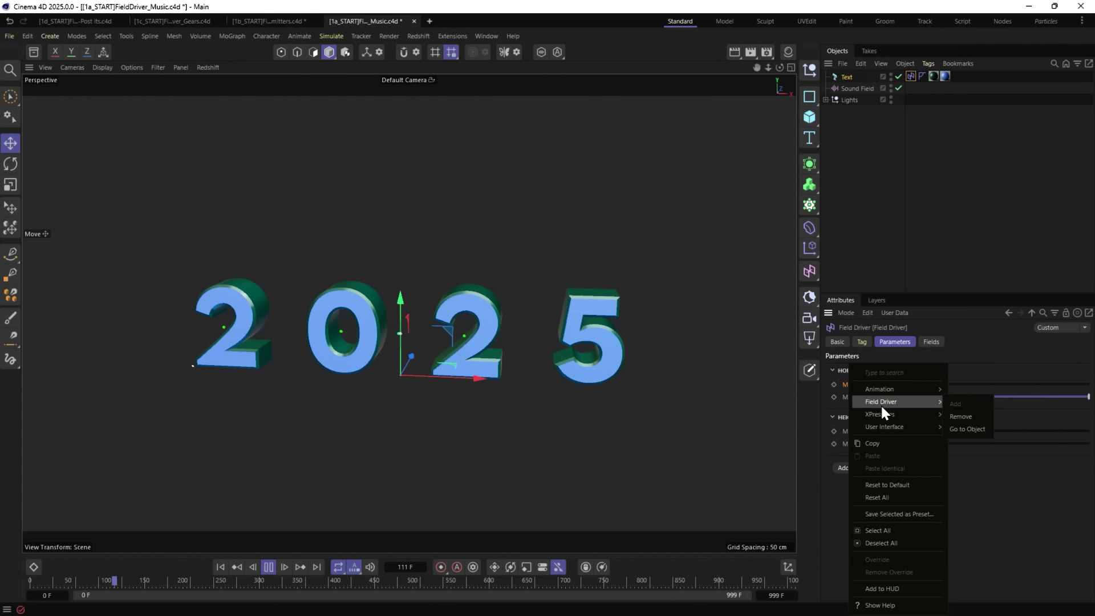
click(977, 419)
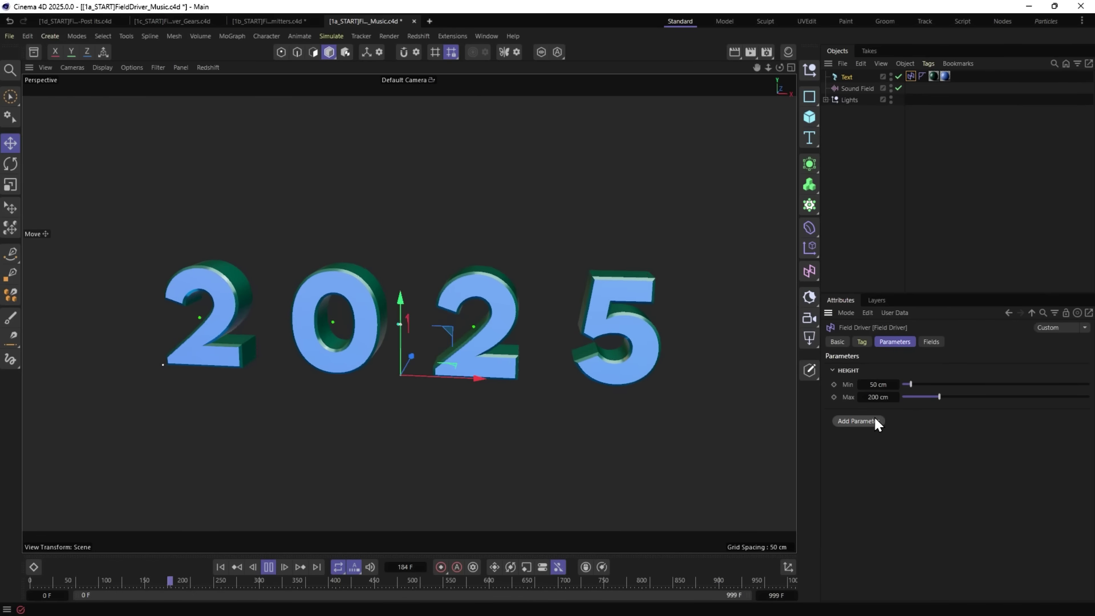
click(856, 422)
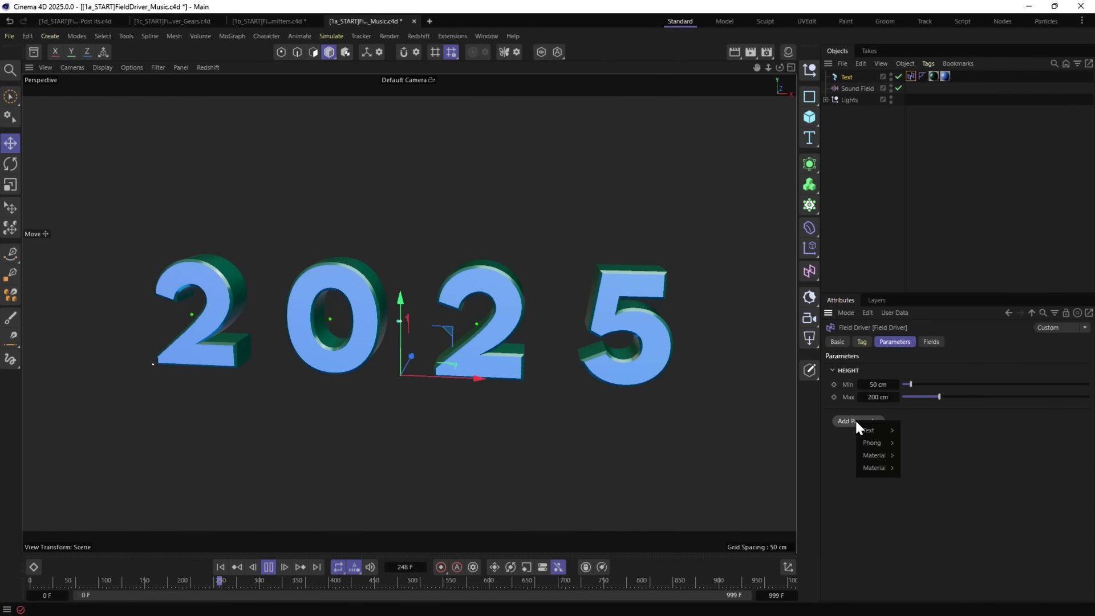
mouse_move(870, 433)
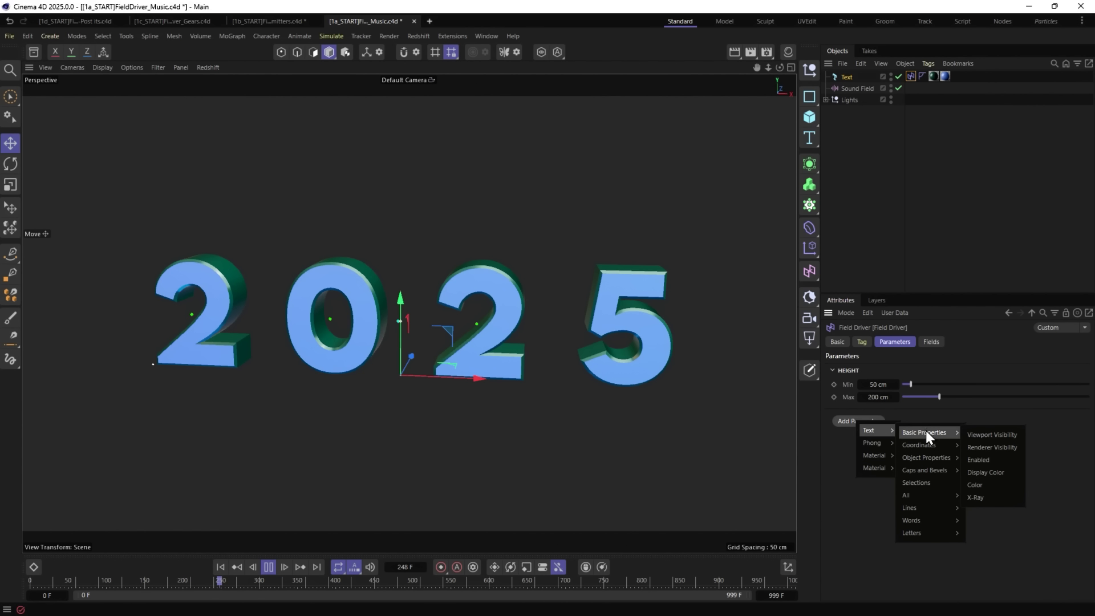
mouse_move(933, 457)
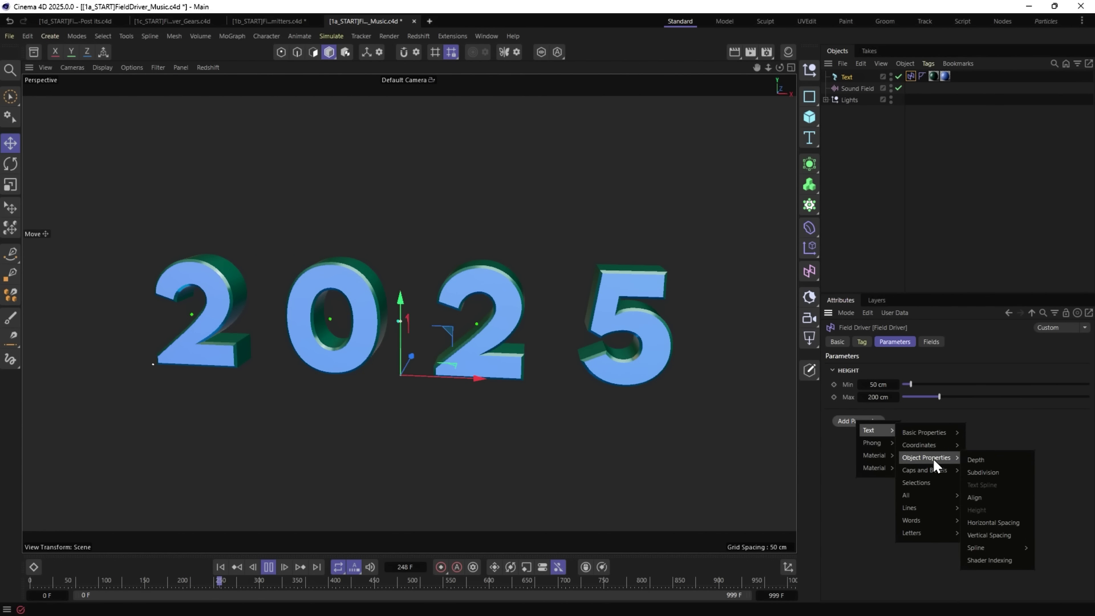
click(986, 463)
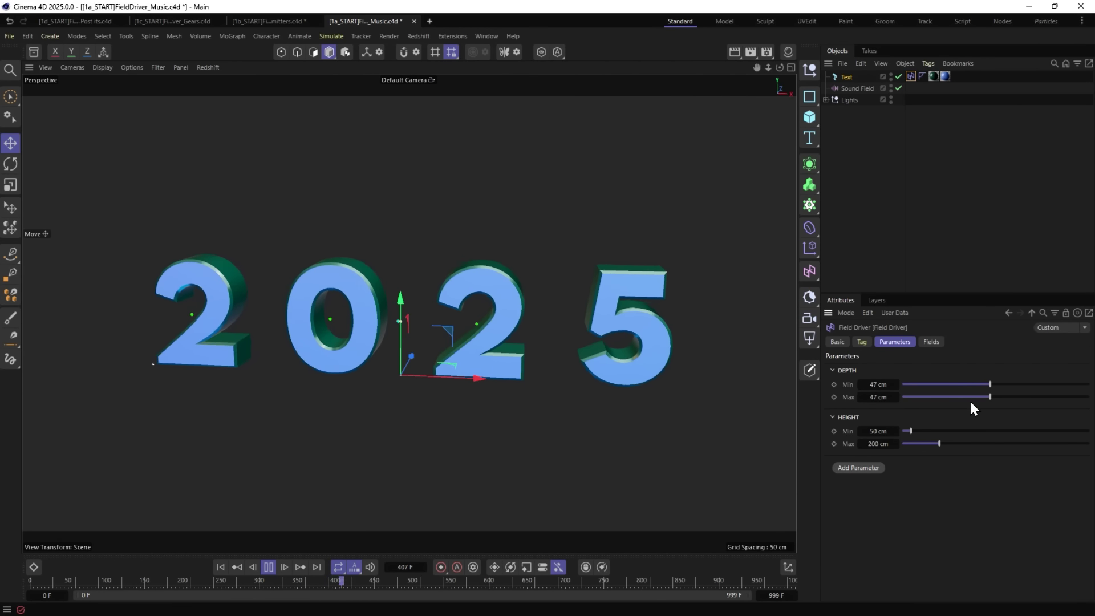
Test large Depth maximums (97 cm, 100 cm and beyond) while the animation plays.
drag(969, 396, 903, 384)
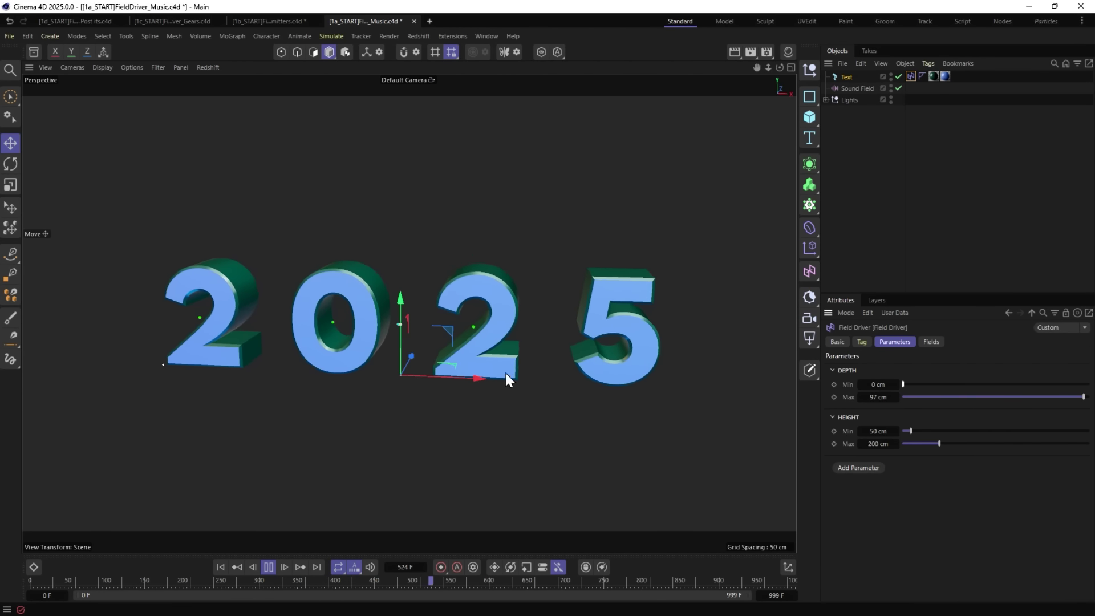
click(268, 566)
drag(1082, 397, 1089, 397)
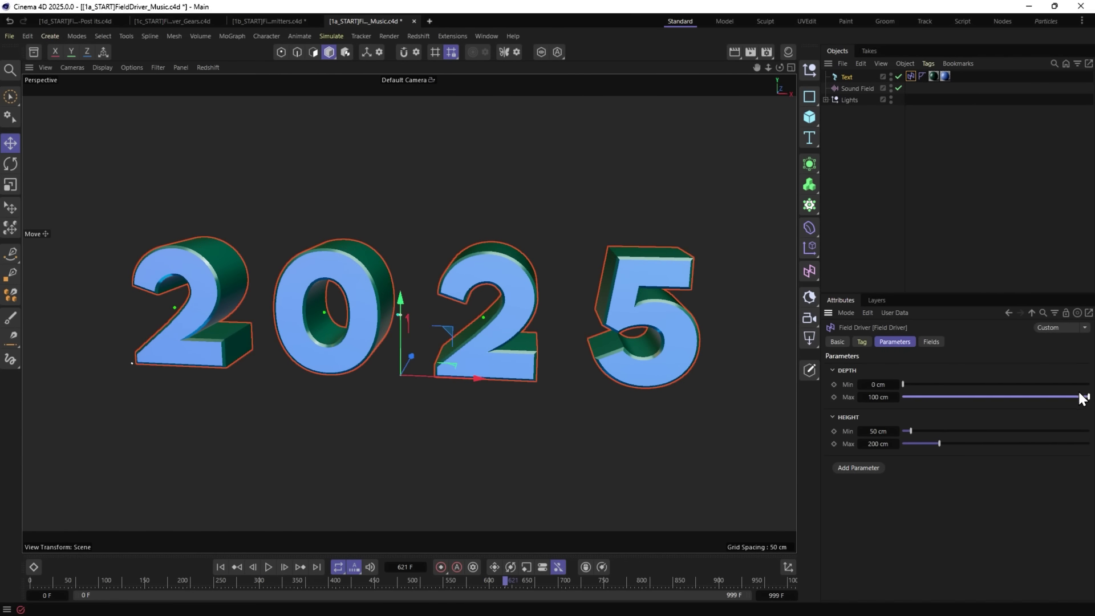
click(270, 568)
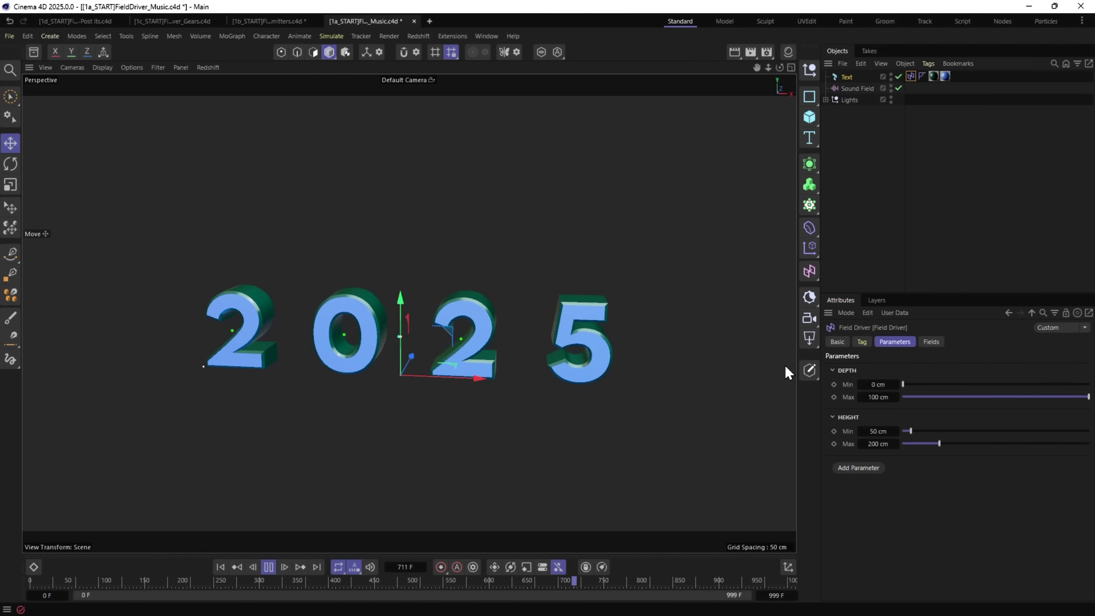
drag(896, 397, 919, 382)
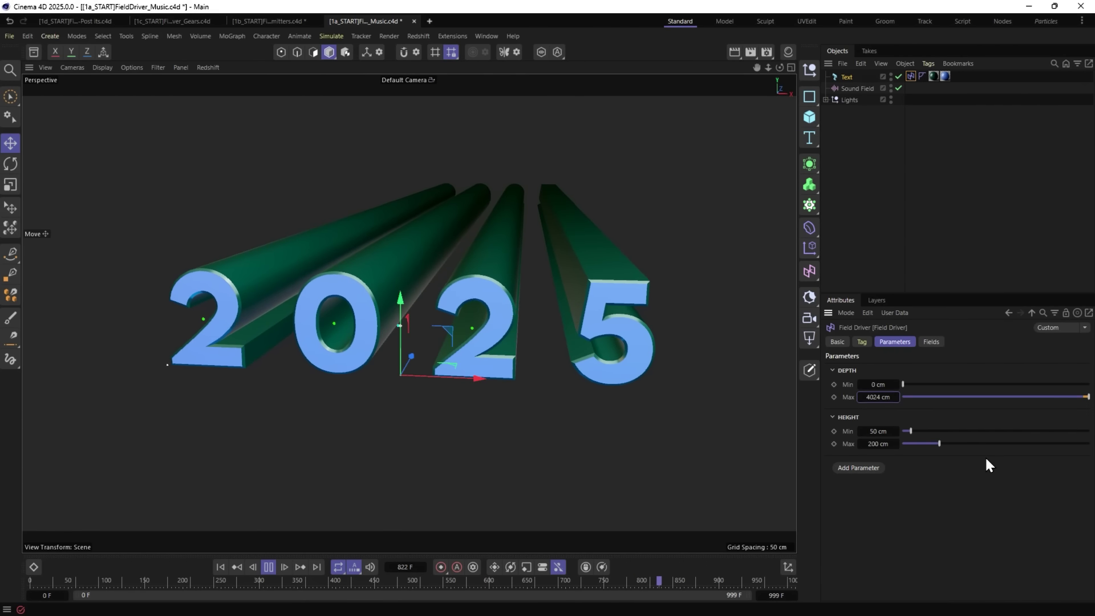
Remove Depth from the Field Driver and show the Text object's properties.
right_click(843, 385)
mouse_move(878, 402)
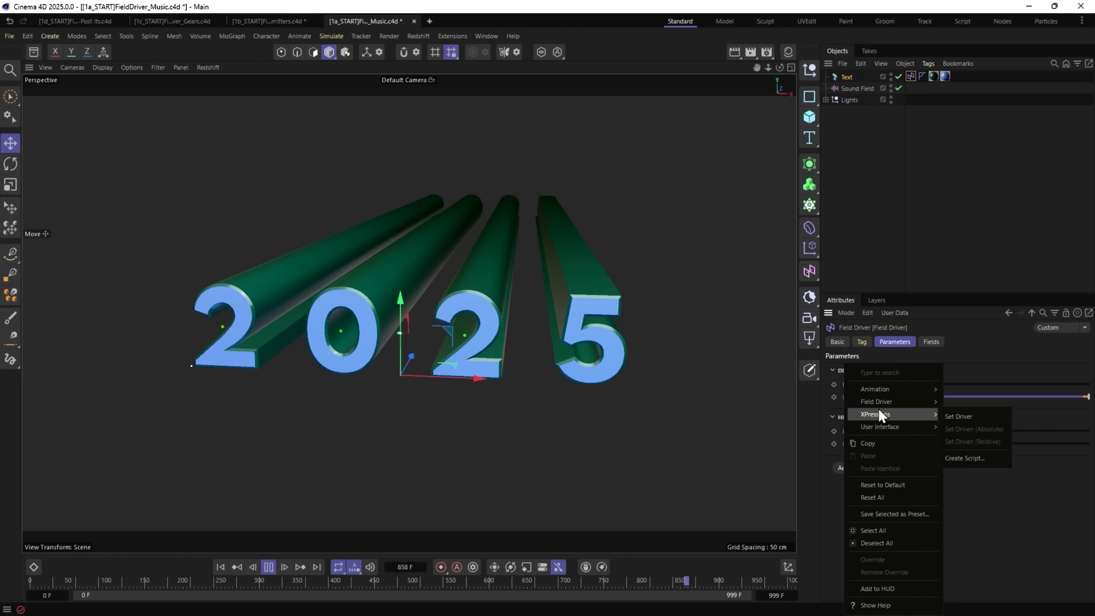
click(964, 415)
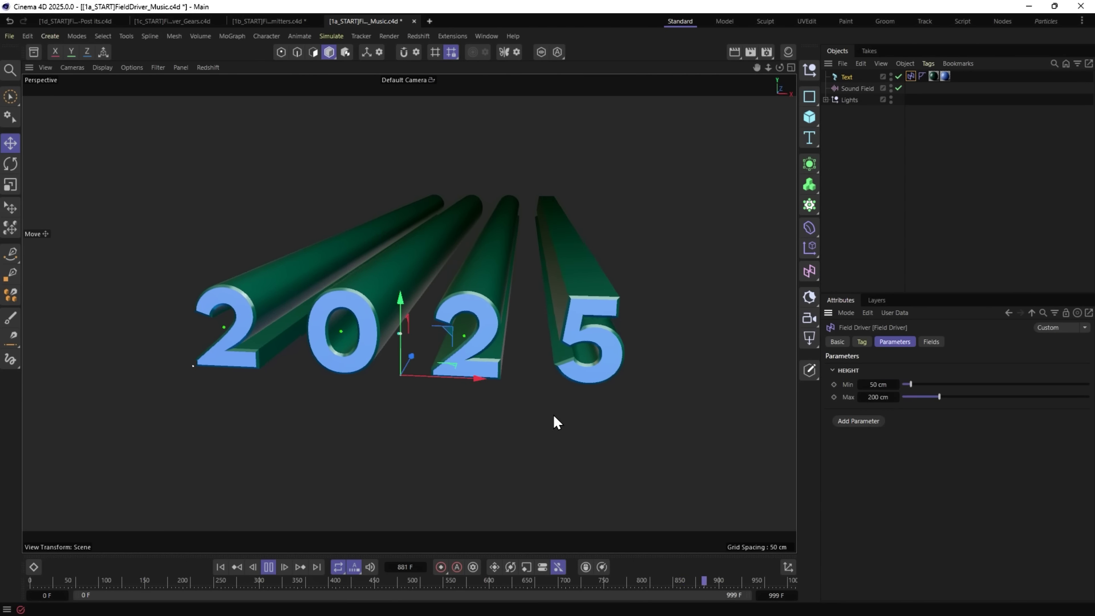
click(848, 76)
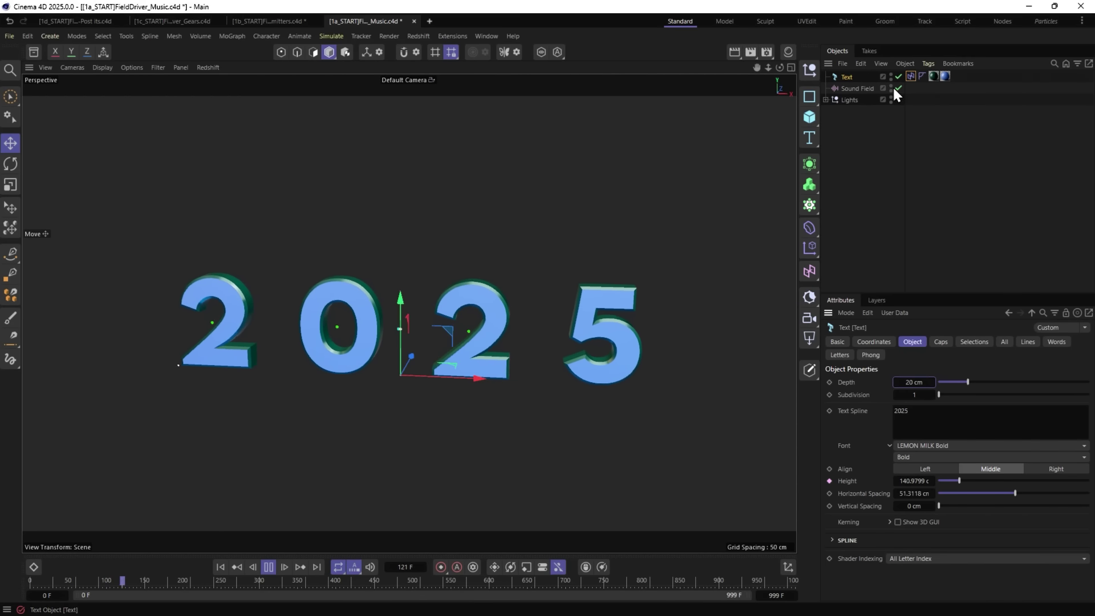
Add a new Field Driver tag to Text and assign Horizontal Spacing to it.
right_click(840, 81)
mouse_move(873, 97)
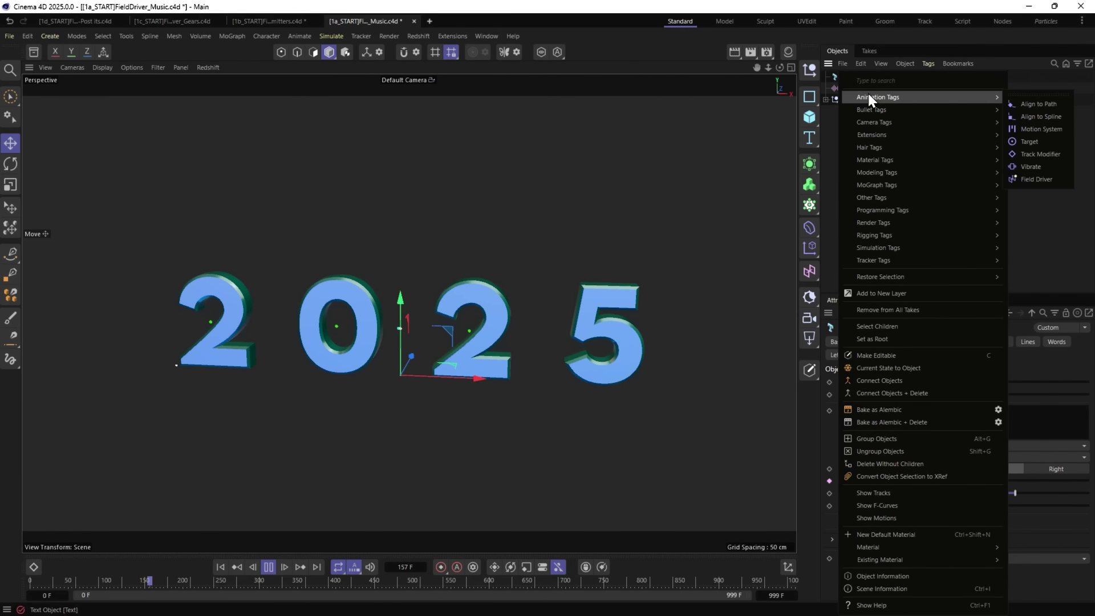
click(1044, 179)
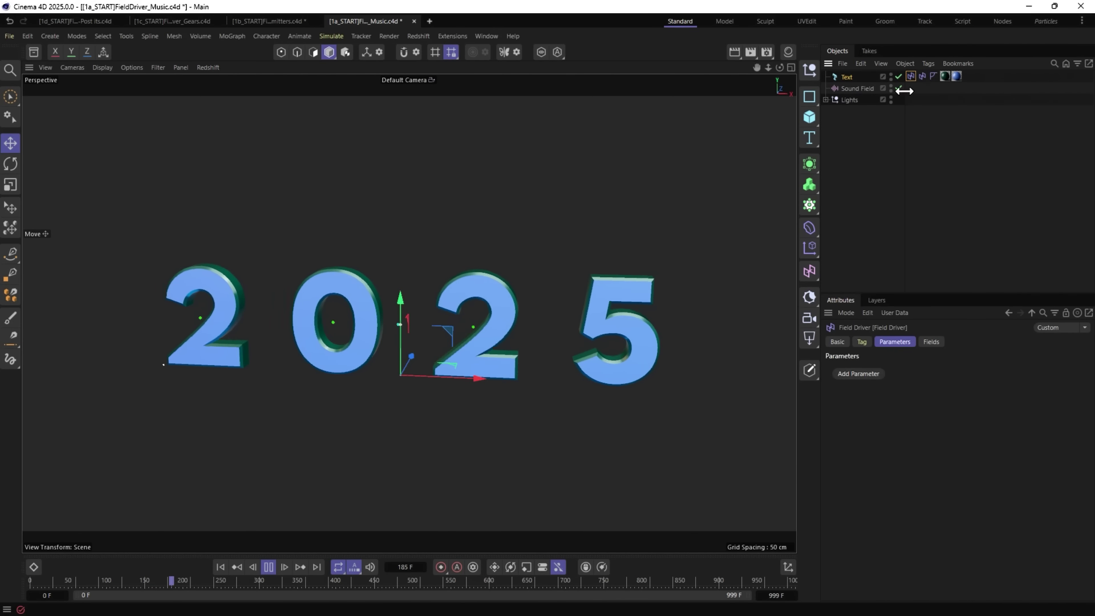
click(841, 77)
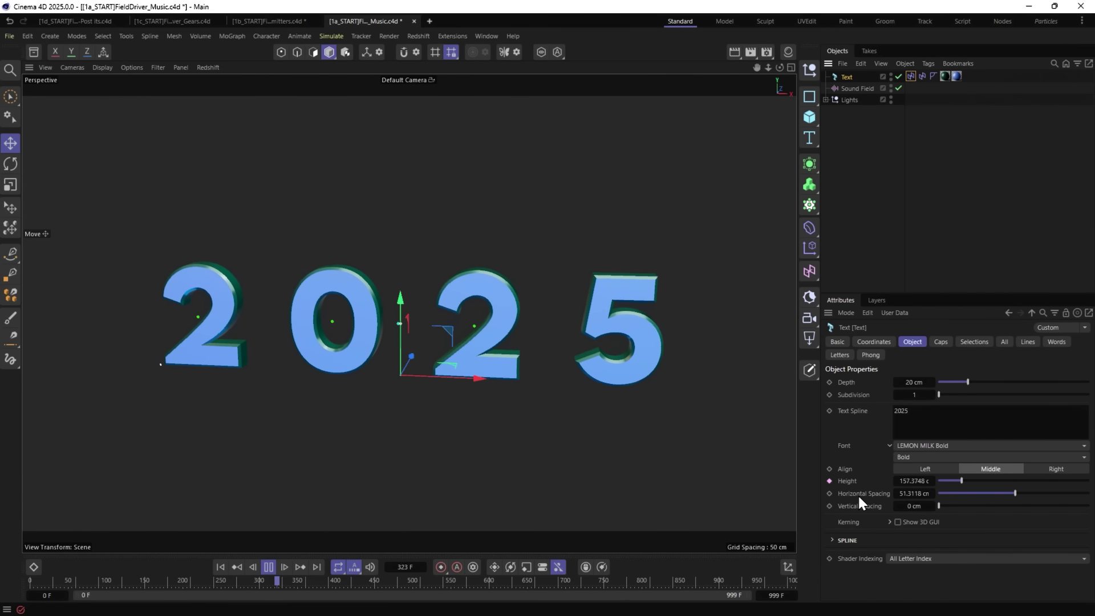
drag(922, 77, 911, 80)
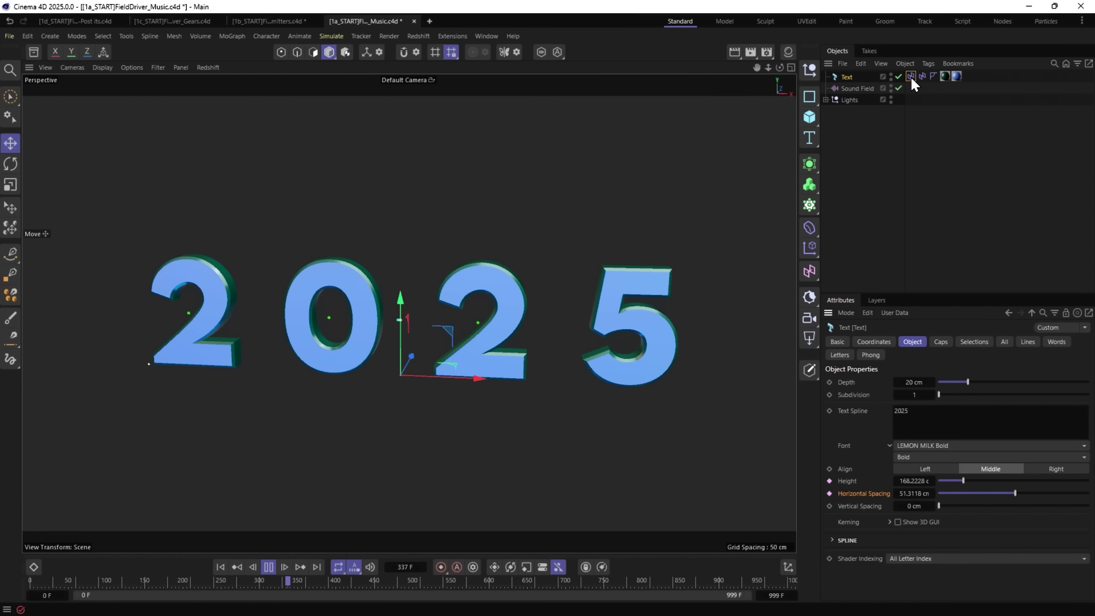
Lower the new driver's Horizontal Spacing minimum to 9 cm.
click(910, 75)
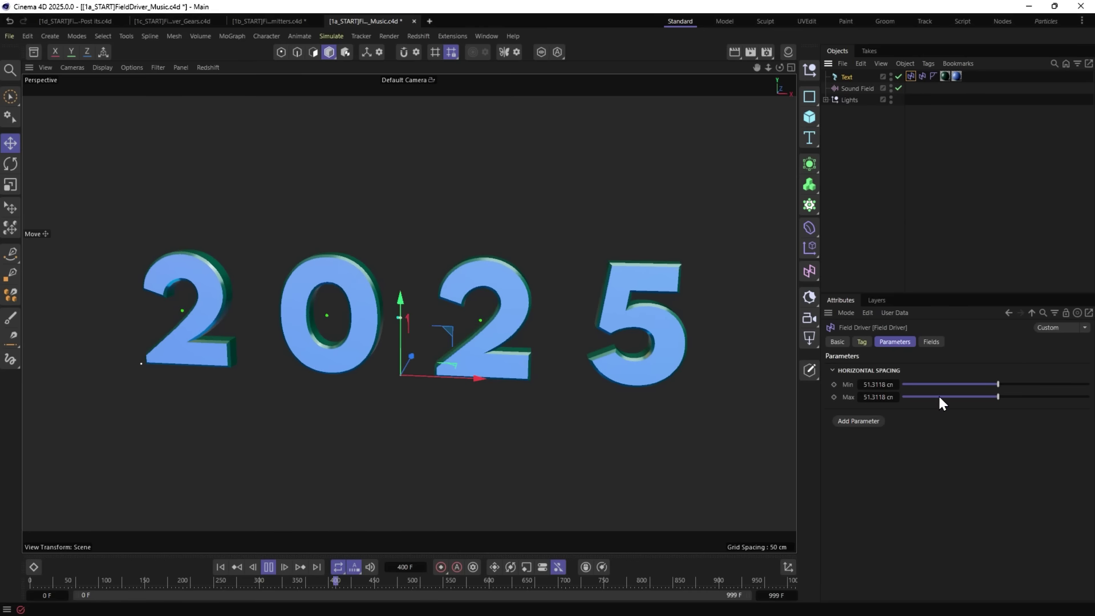
drag(928, 384, 917, 384)
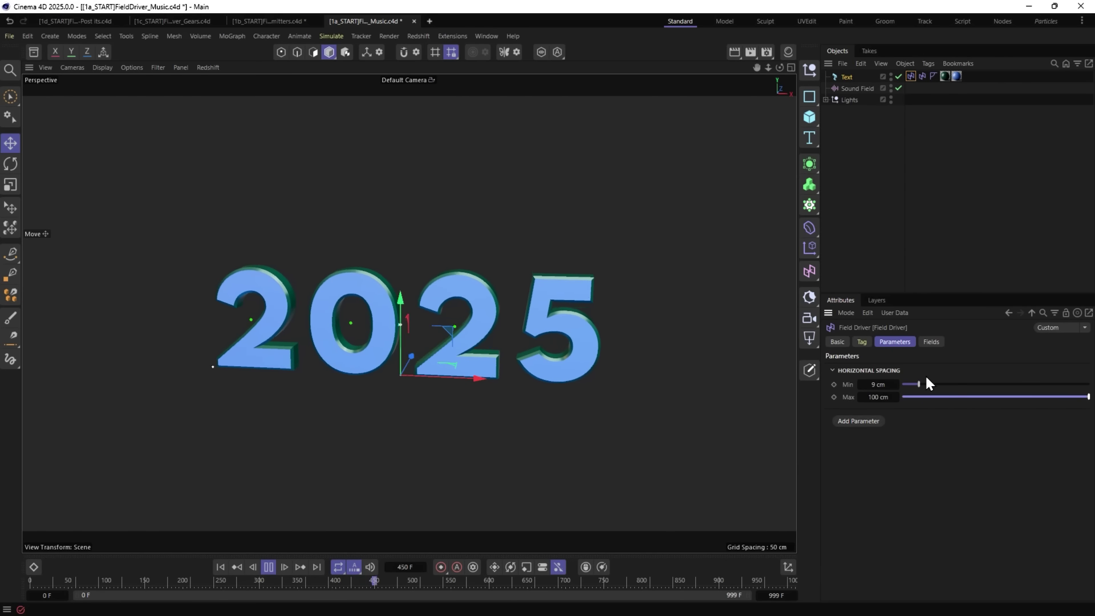
click(929, 342)
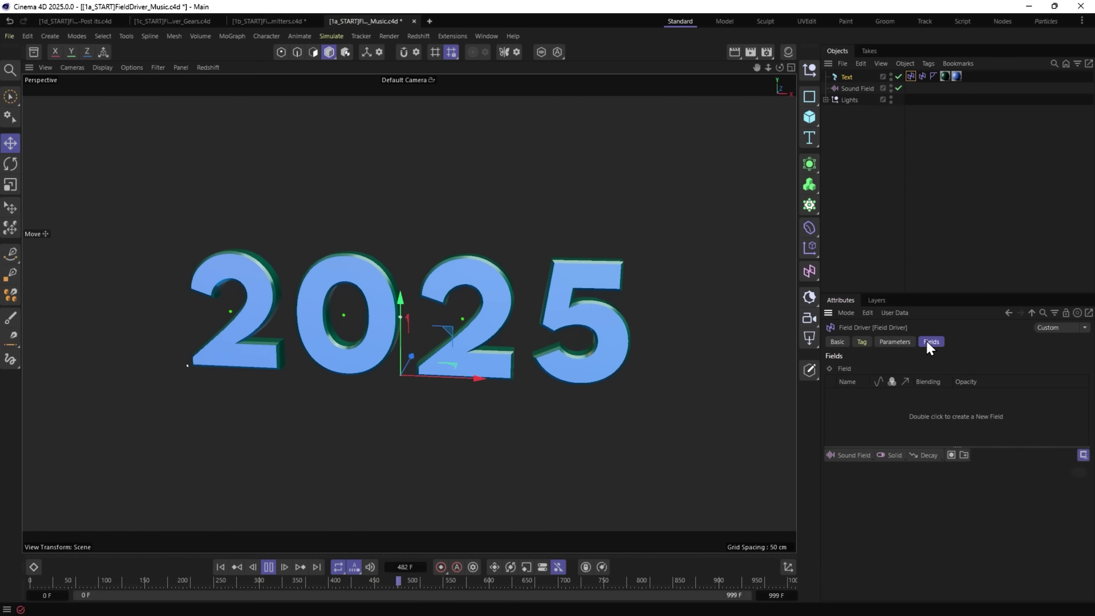
Duplicate the Sound Field and rename the copy Sound Field.Horizontal.
click(860, 88)
text(.1)
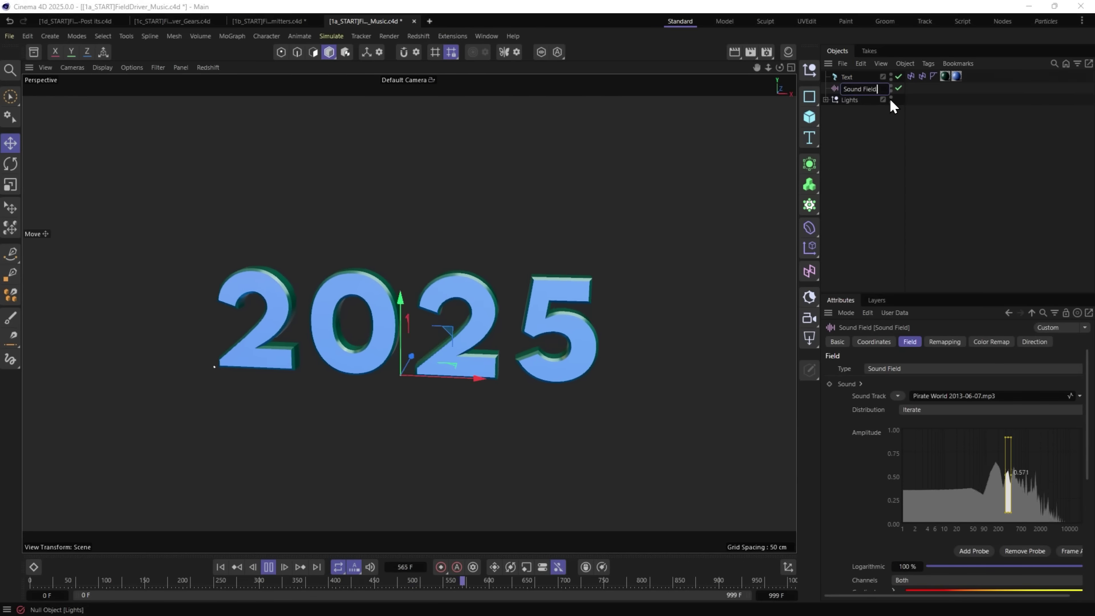
key(Return)
ctrl+drag(852, 87, 849, 100)
text(.2)
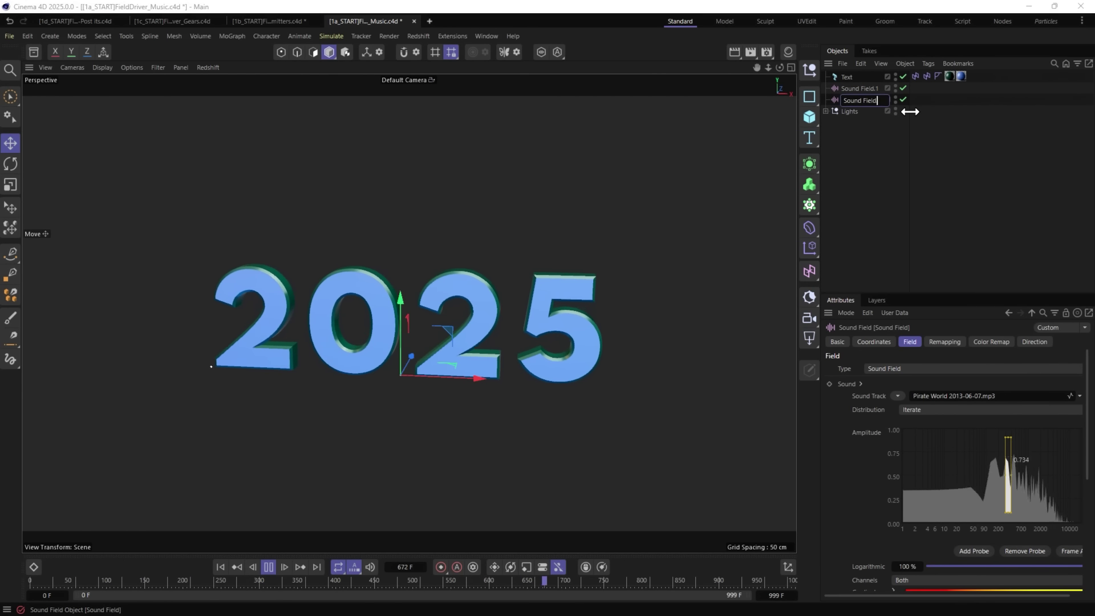
key(Return)
click(916, 77)
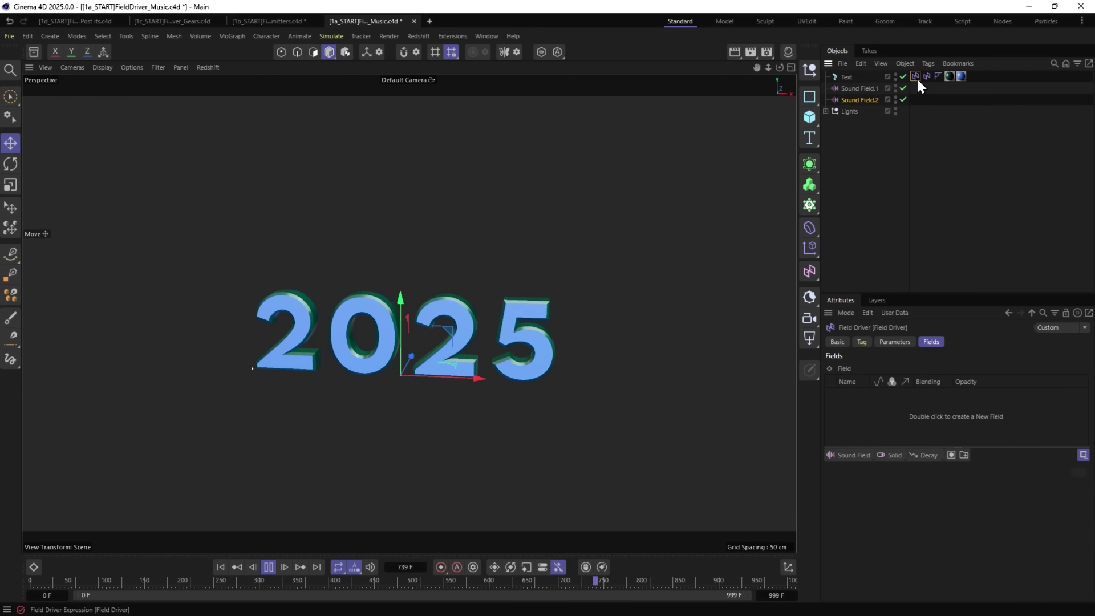
double_click(878, 100)
key(BackSpace)
text(Horiz)
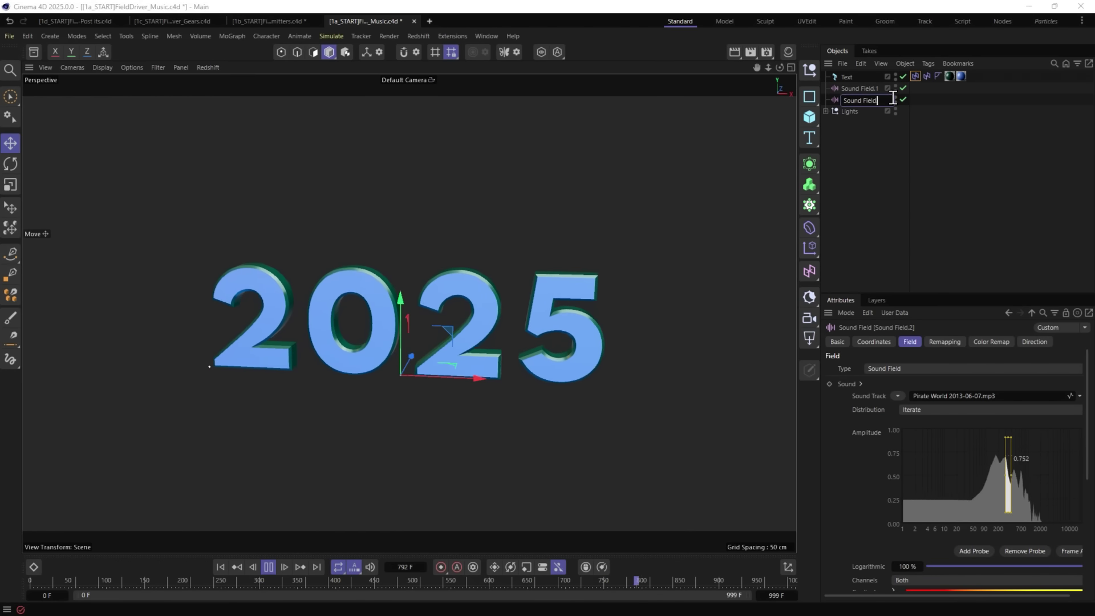
text(ontal)
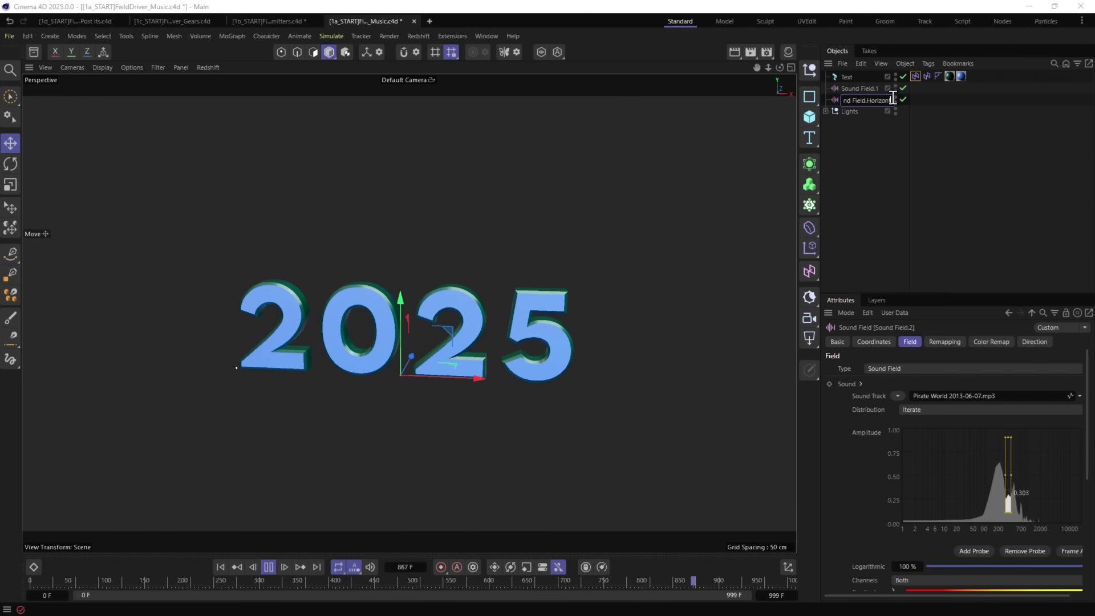
key(Return)
Resize the Horizontal sound probe over the low frequencies and rewind to the start.
click(938, 77)
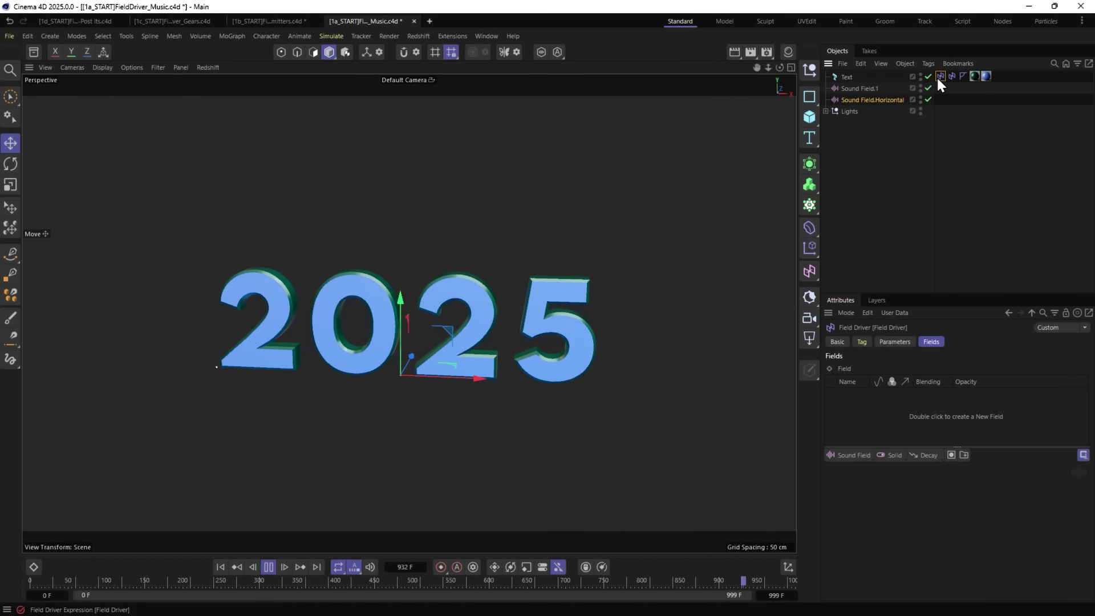
click(889, 100)
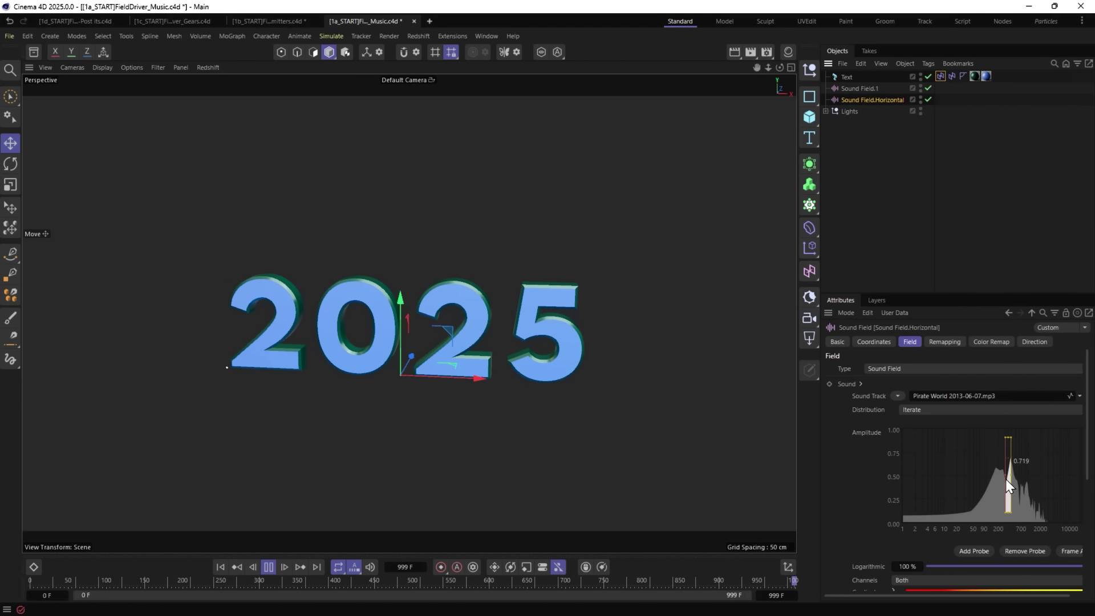
drag(1005, 479, 935, 478)
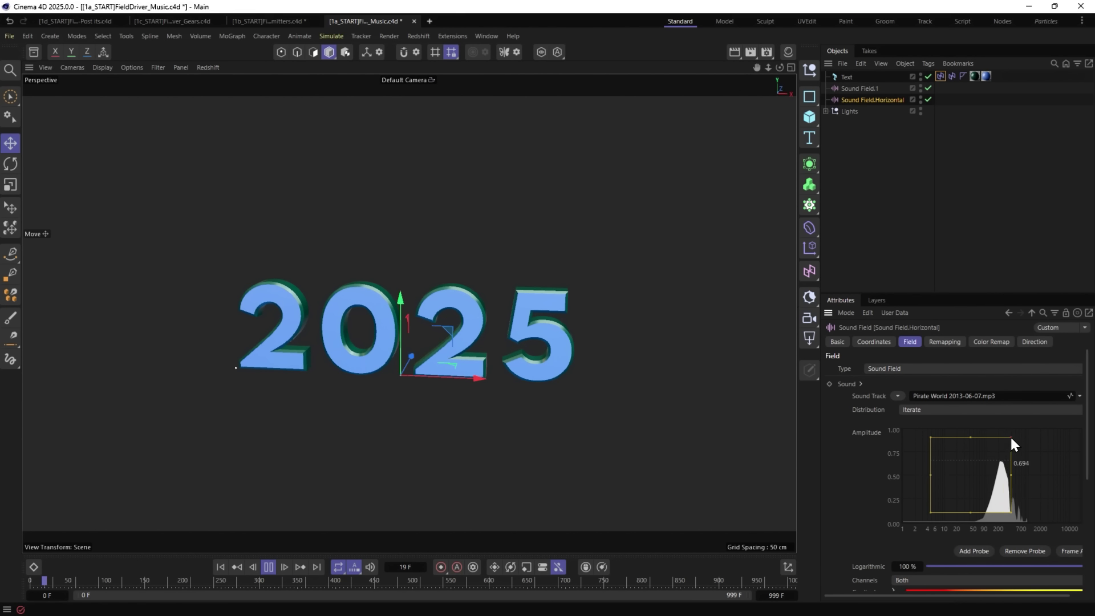
drag(1009, 435, 957, 470)
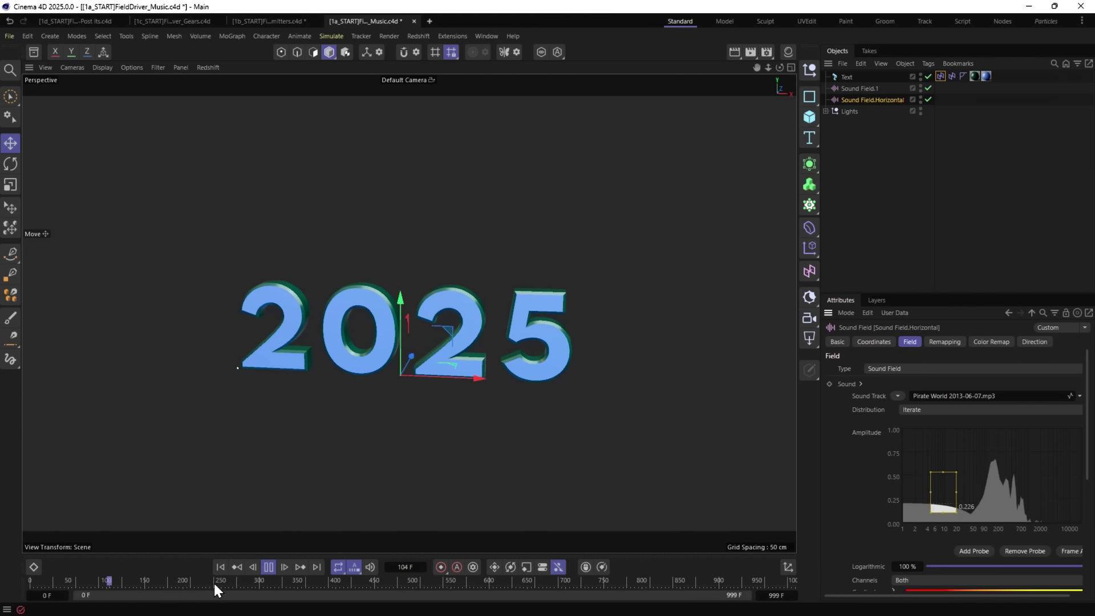
click(220, 566)
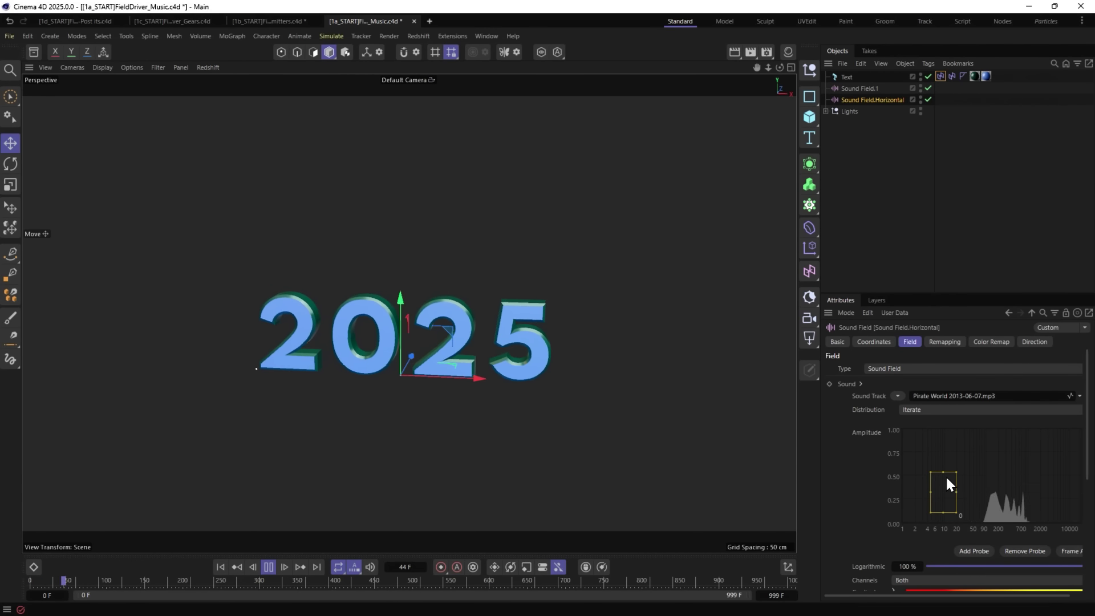
Lower the probe to zero amplitude and add Sound Field.Horizontal to the Field Driver's fields.
drag(945, 474, 943, 492)
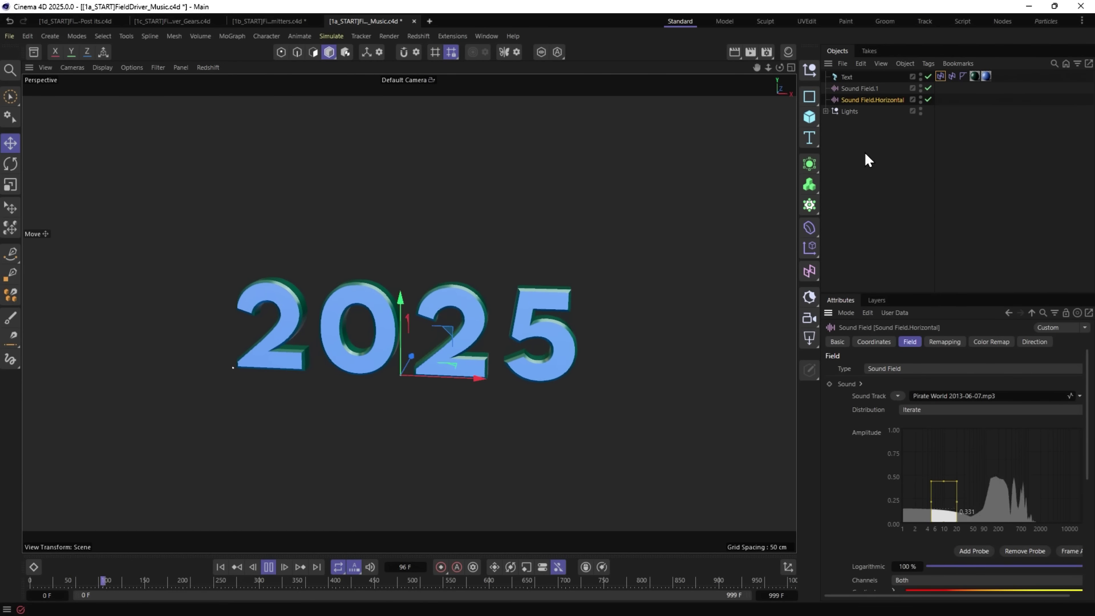
click(940, 76)
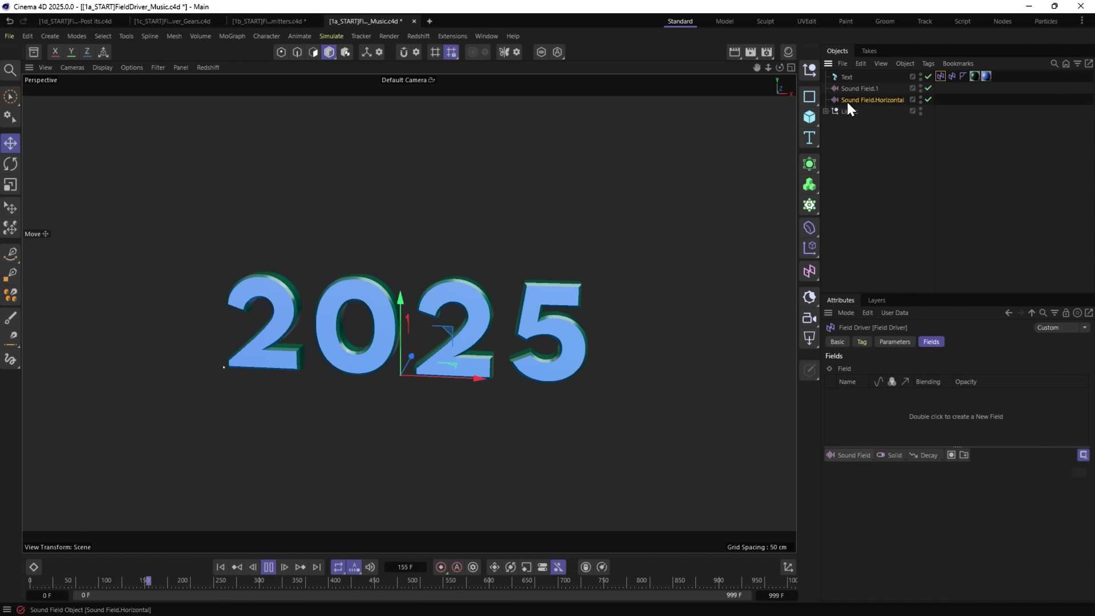
drag(846, 99, 884, 405)
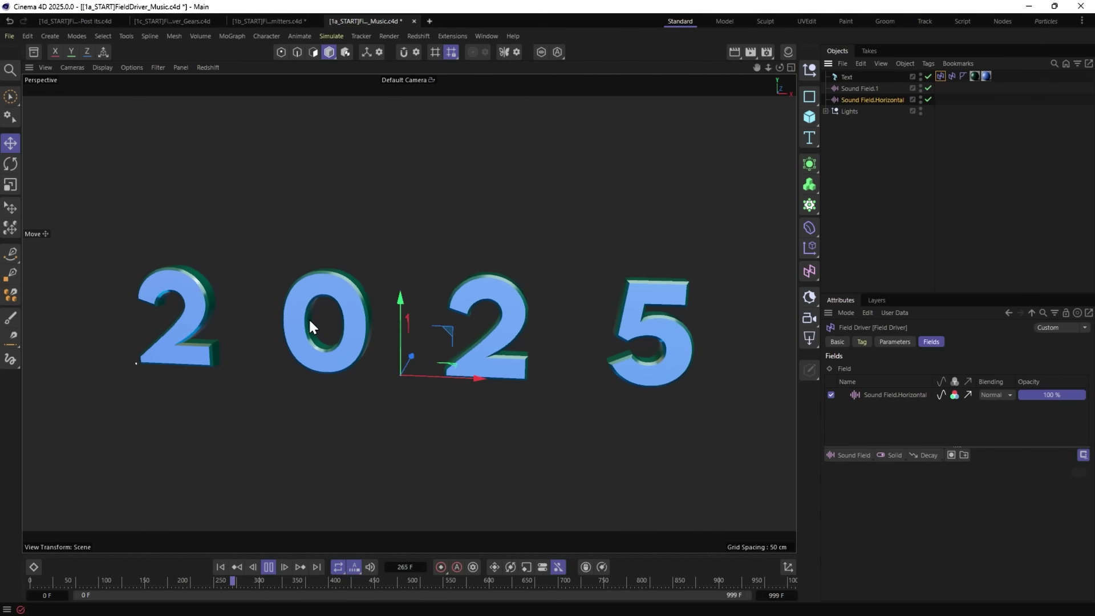
click(865, 103)
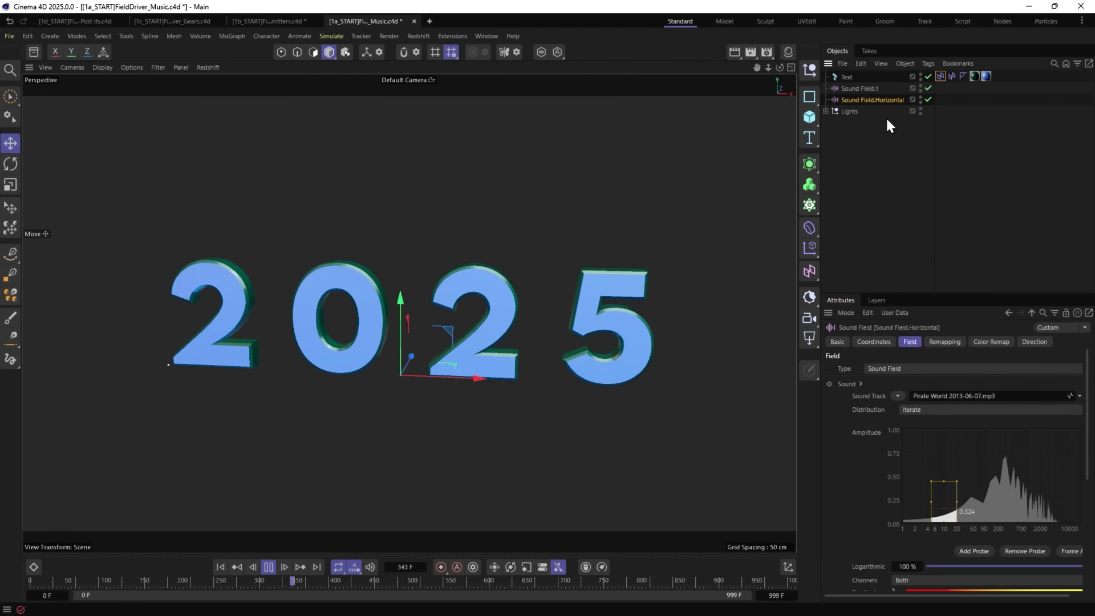
click(940, 77)
Copy the Decay and Delay layers from the other tag and paste them above Sound Field.Horizontal.
click(952, 76)
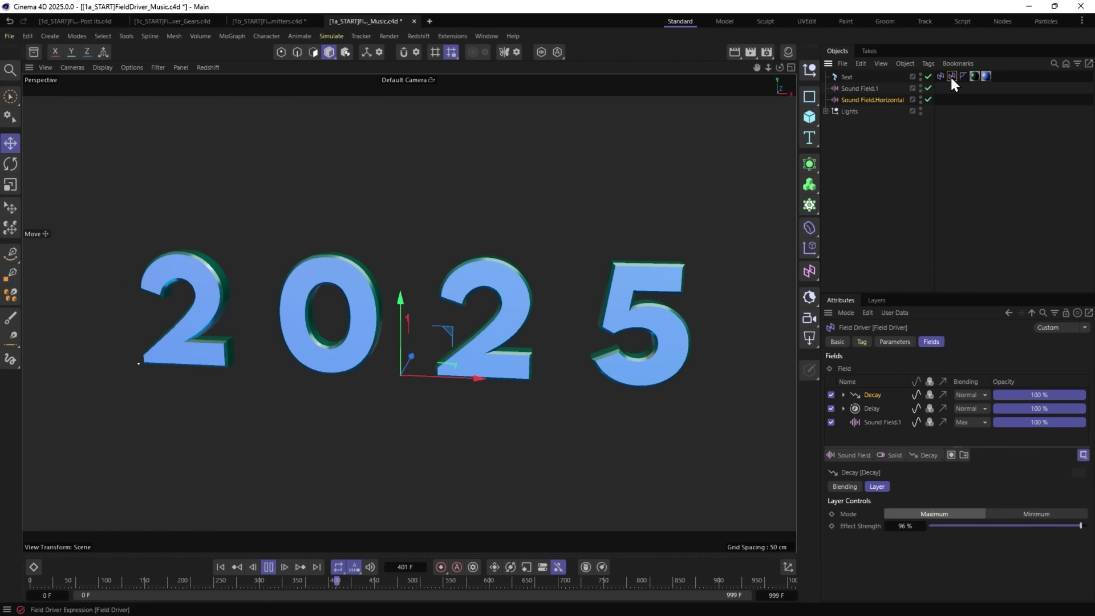
ctrl+click(872, 396)
right_click(877, 395)
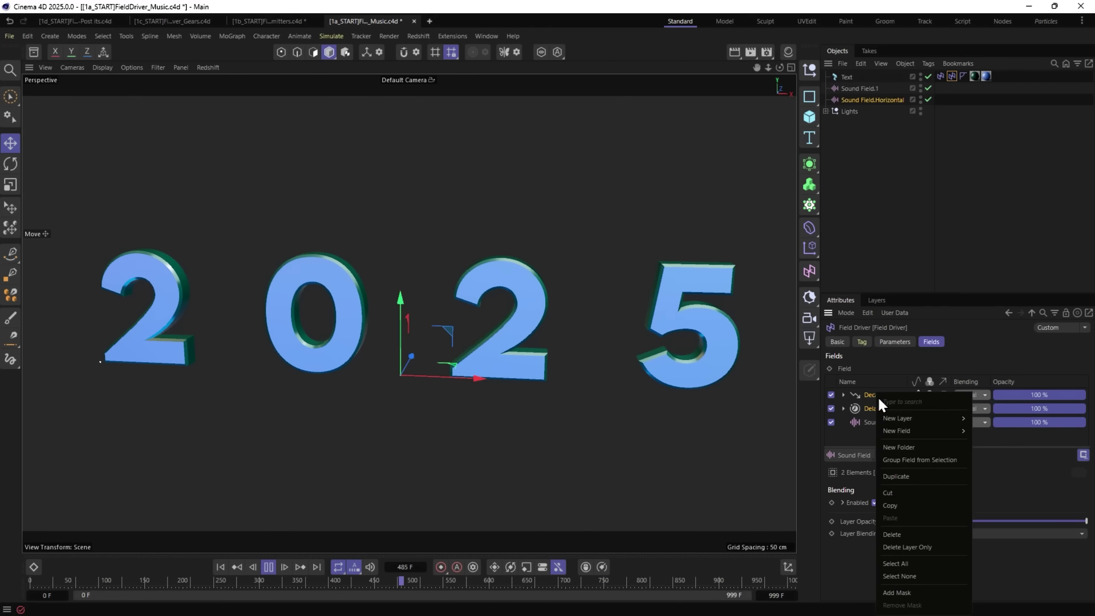
click(902, 504)
click(938, 70)
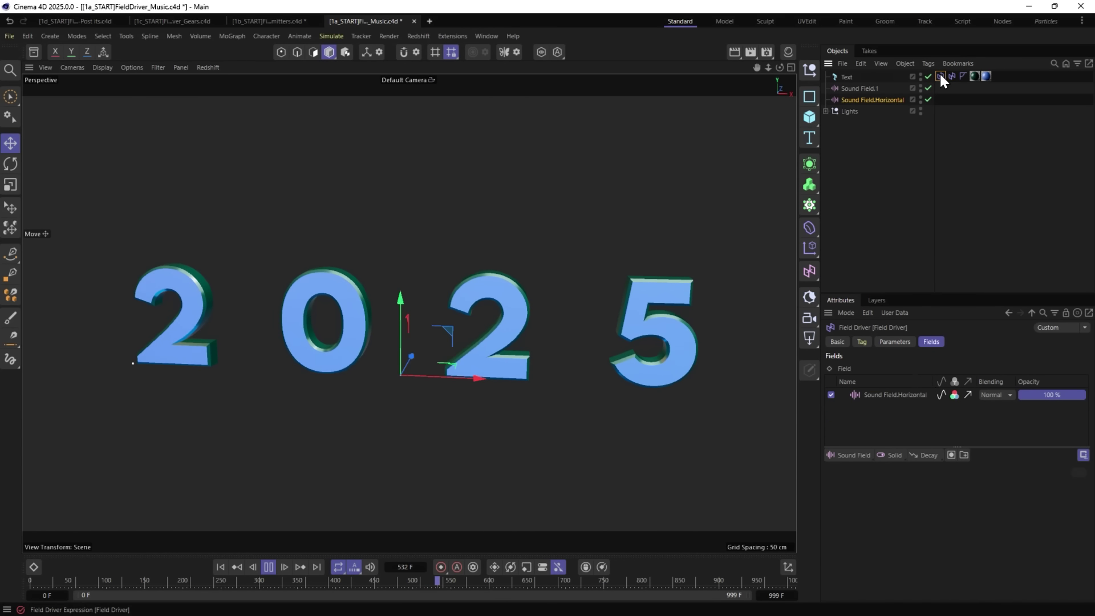
right_click(881, 419)
click(904, 517)
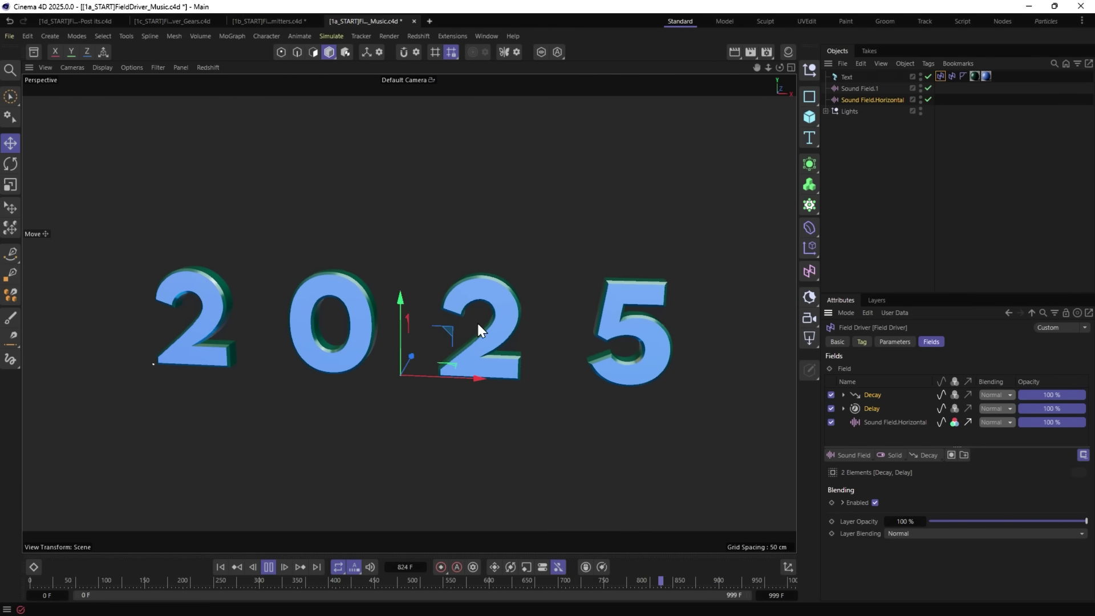
Stop playback after the 2025 letters spread with the music and rewind to frame 0.
click(863, 98)
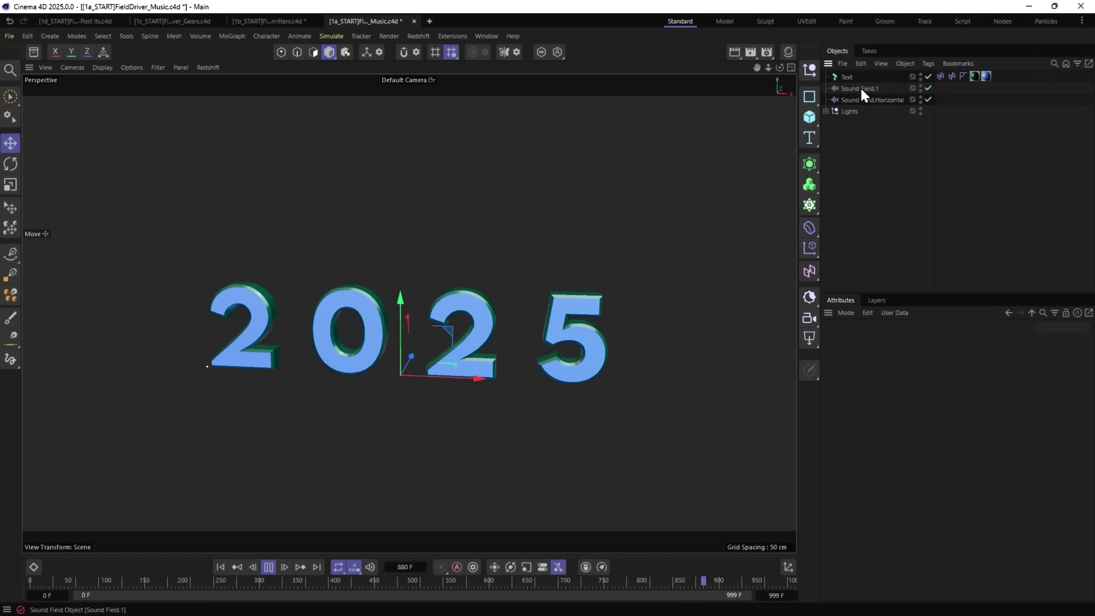
click(951, 77)
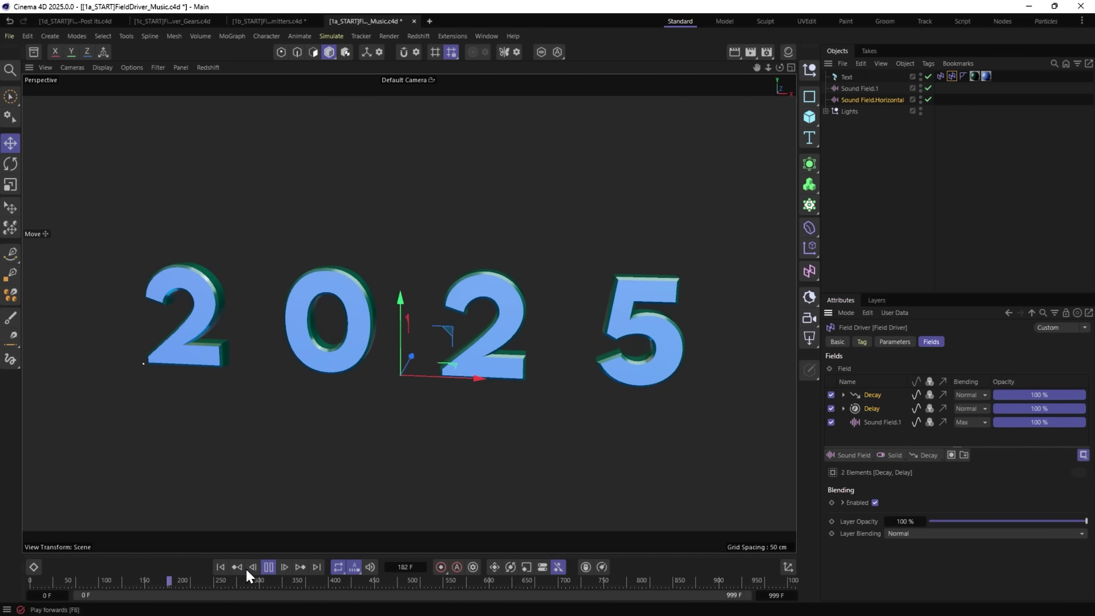
click(268, 566)
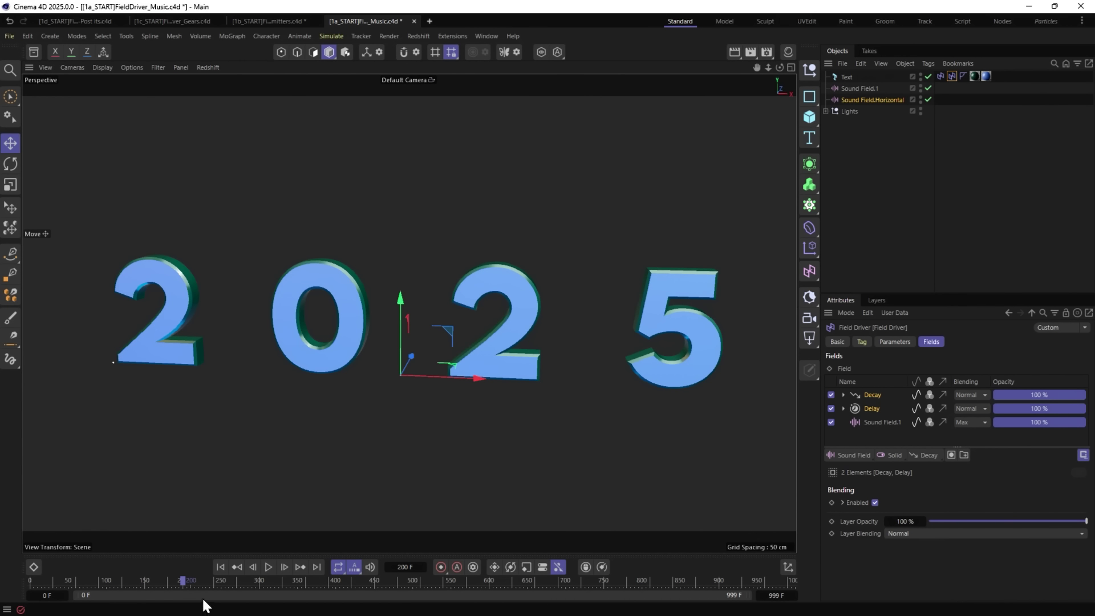
click(215, 567)
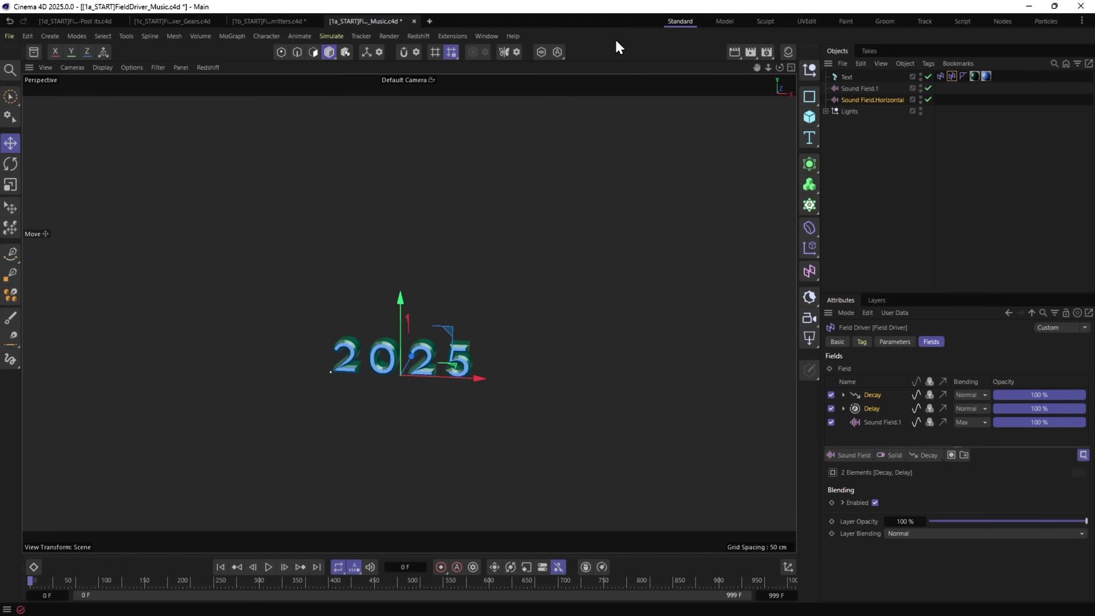
Close Music without saving, then nest the Basic Emitter inside a new Cloner.
key(ctrl+F4)
click(566, 355)
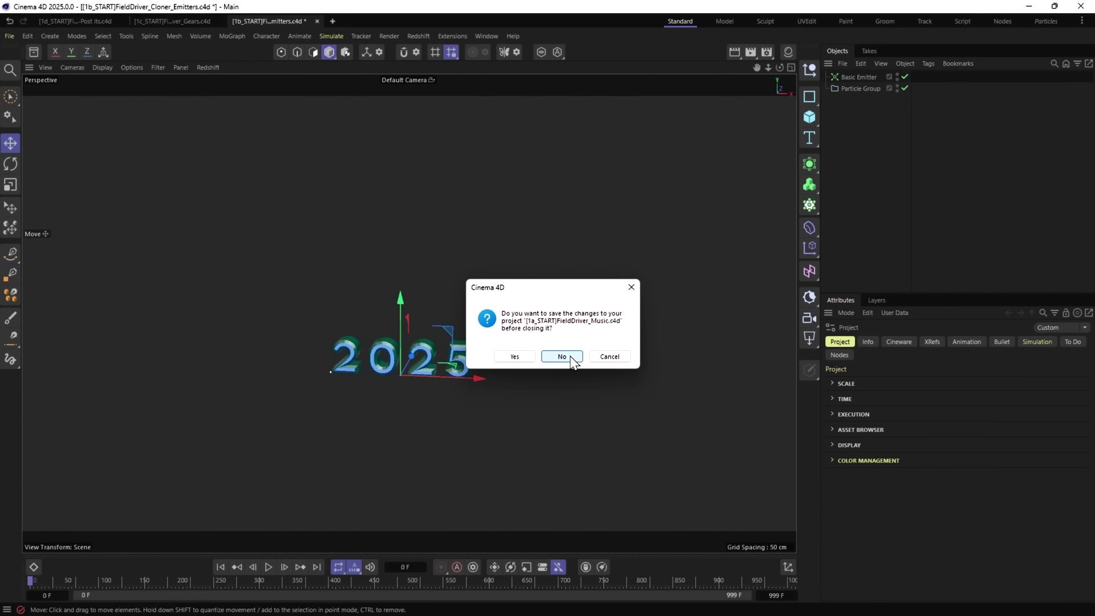
click(267, 566)
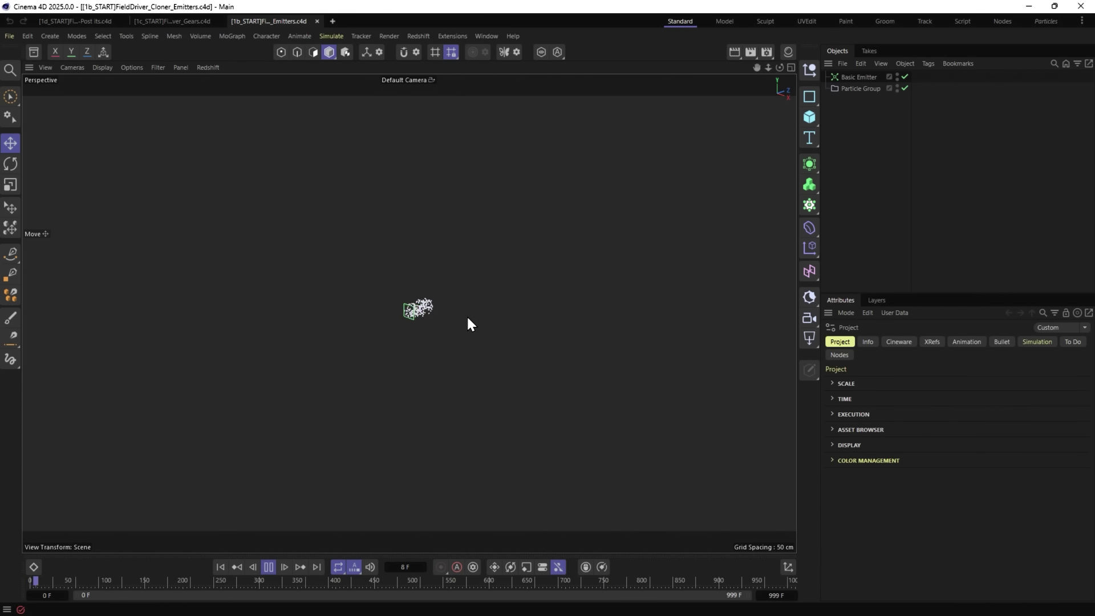
click(850, 76)
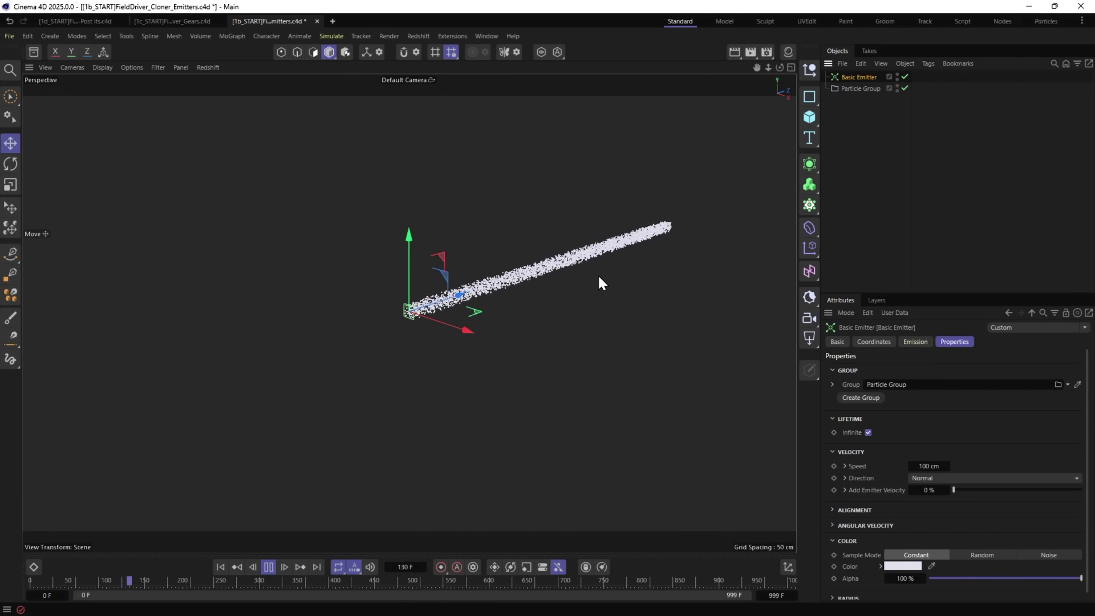
alt+click(809, 206)
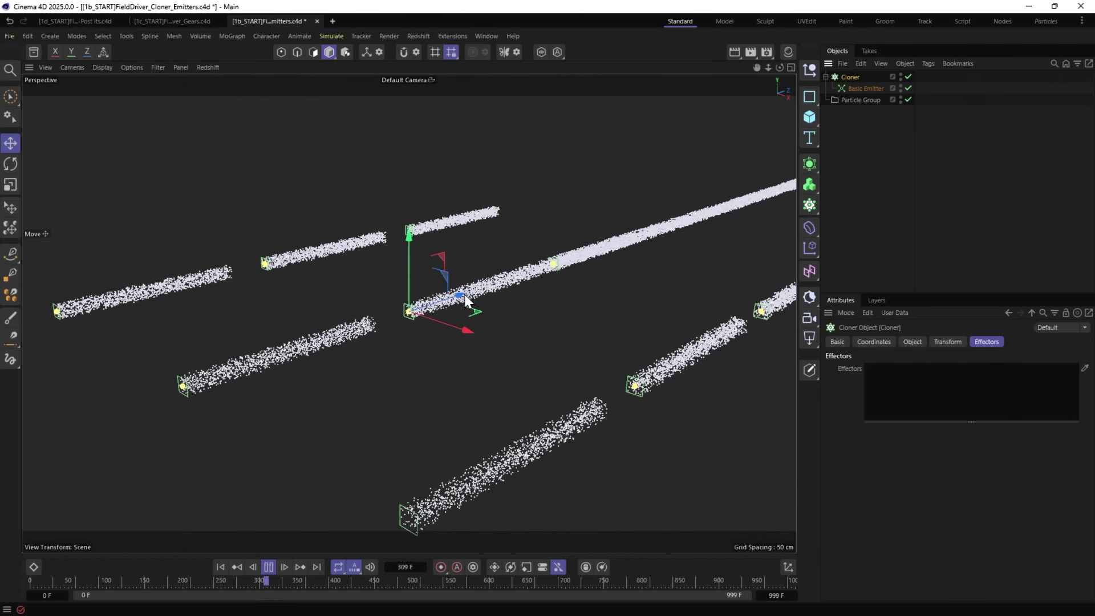
Add a Random effector randomizing rotation only, at 777° on H, P and B.
click(808, 252)
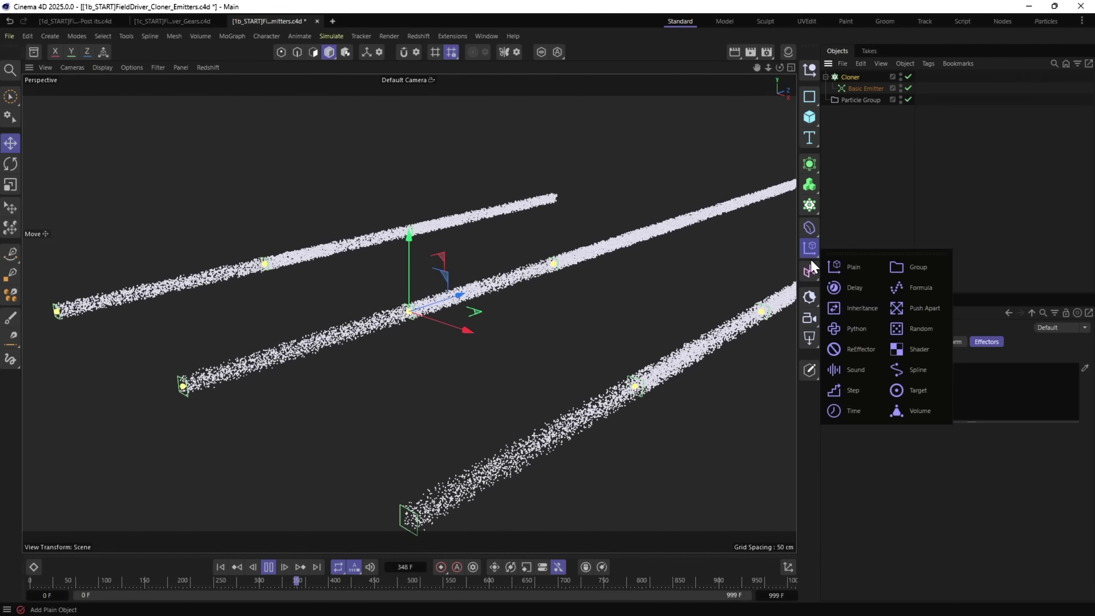
click(916, 331)
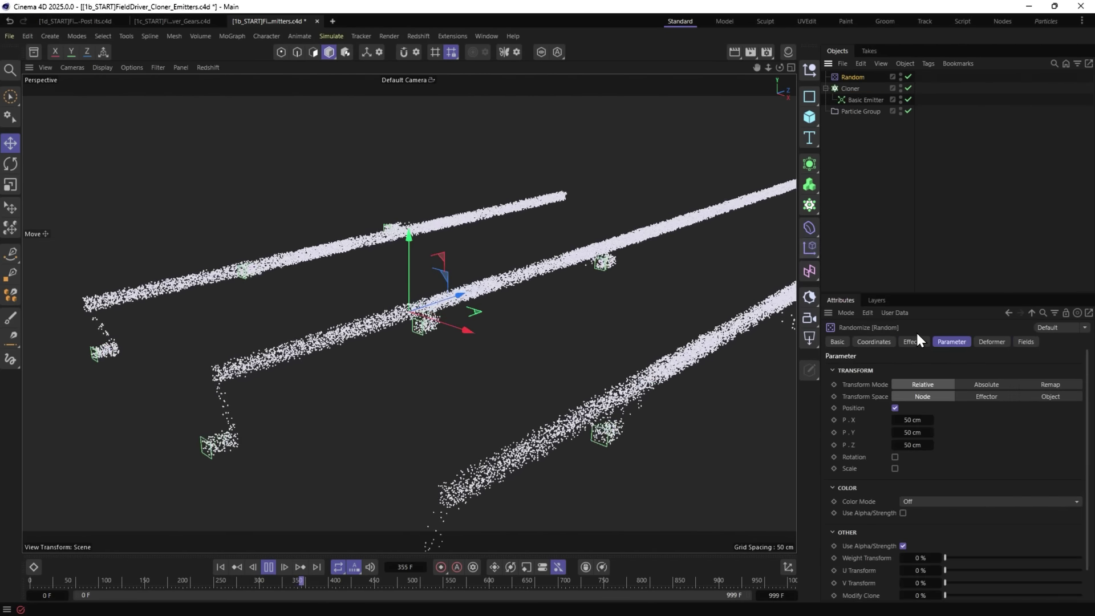
click(894, 407)
click(895, 419)
click(909, 432)
text(777)
key(Tab)
text(777)
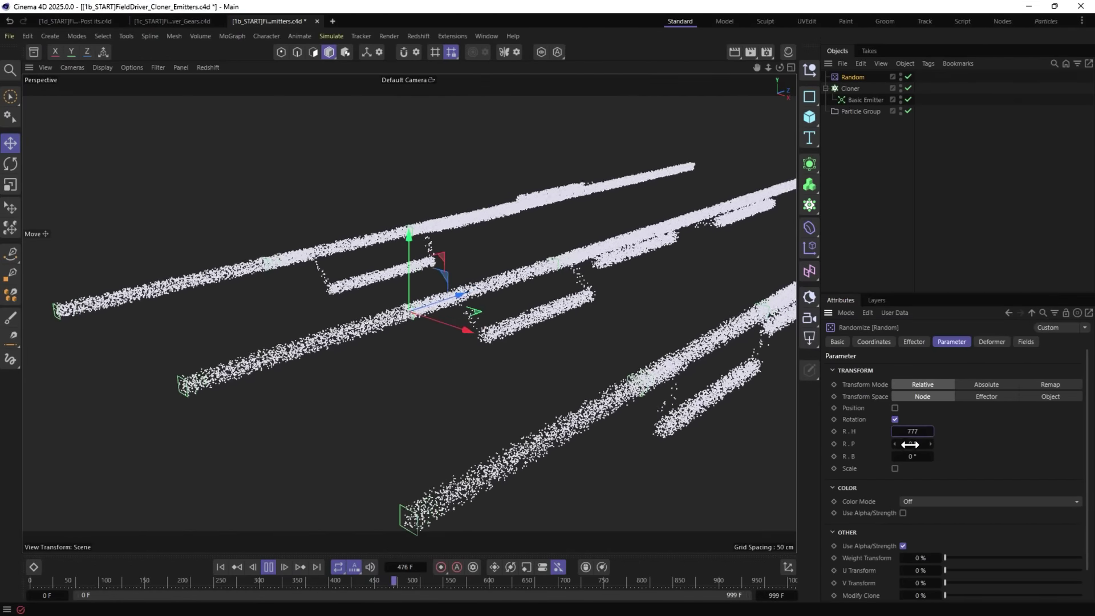
key(Tab)
text(777)
key(Return)
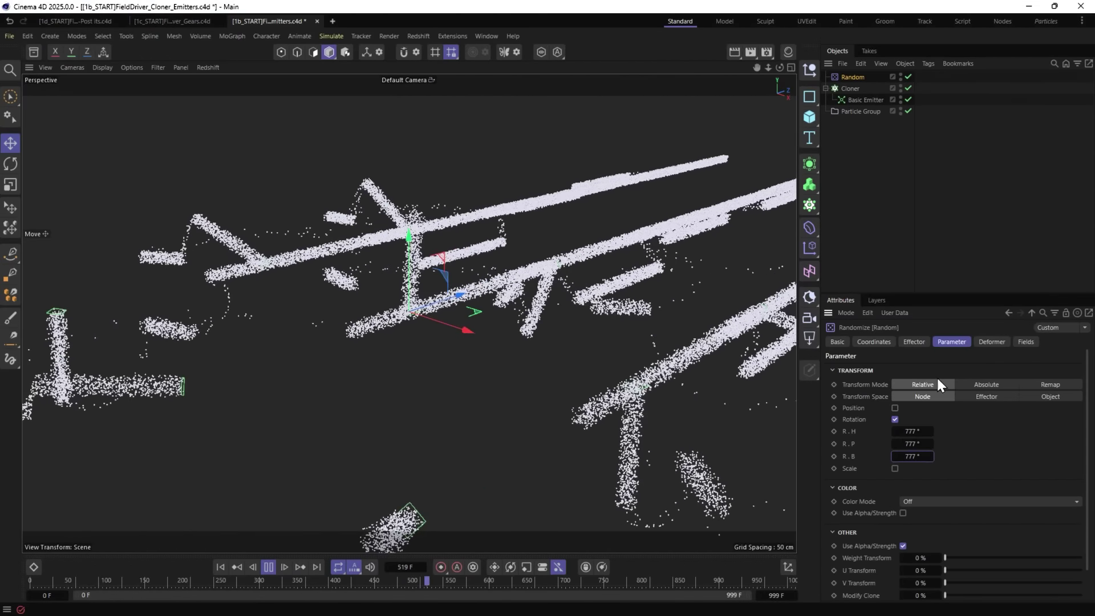
Switch the effector's random mode to Noise with 11% animation speed and replay.
click(912, 341)
click(901, 410)
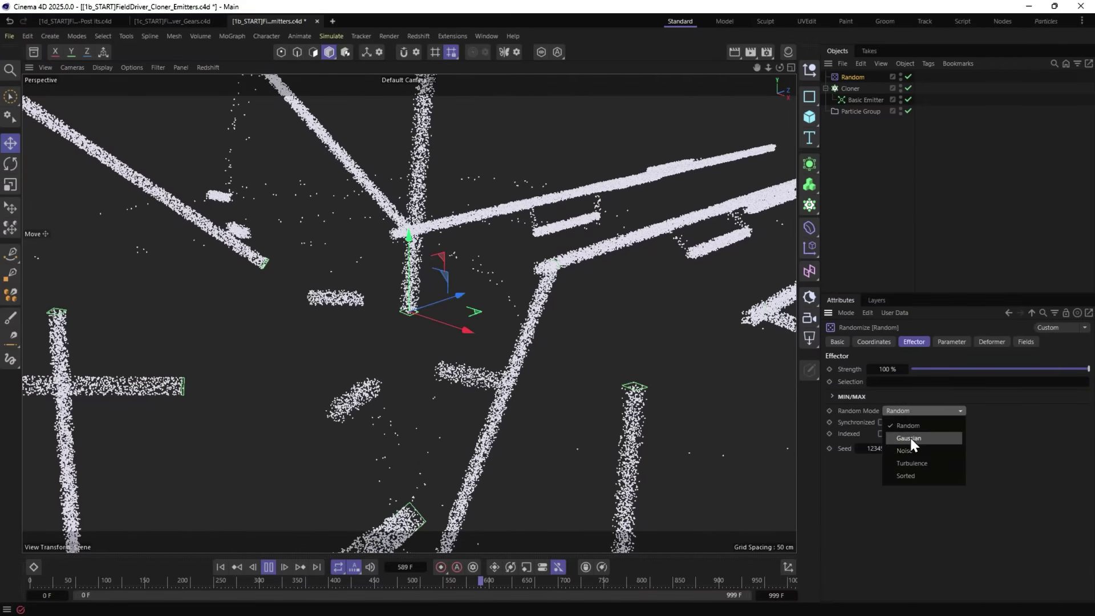
click(916, 447)
click(909, 464)
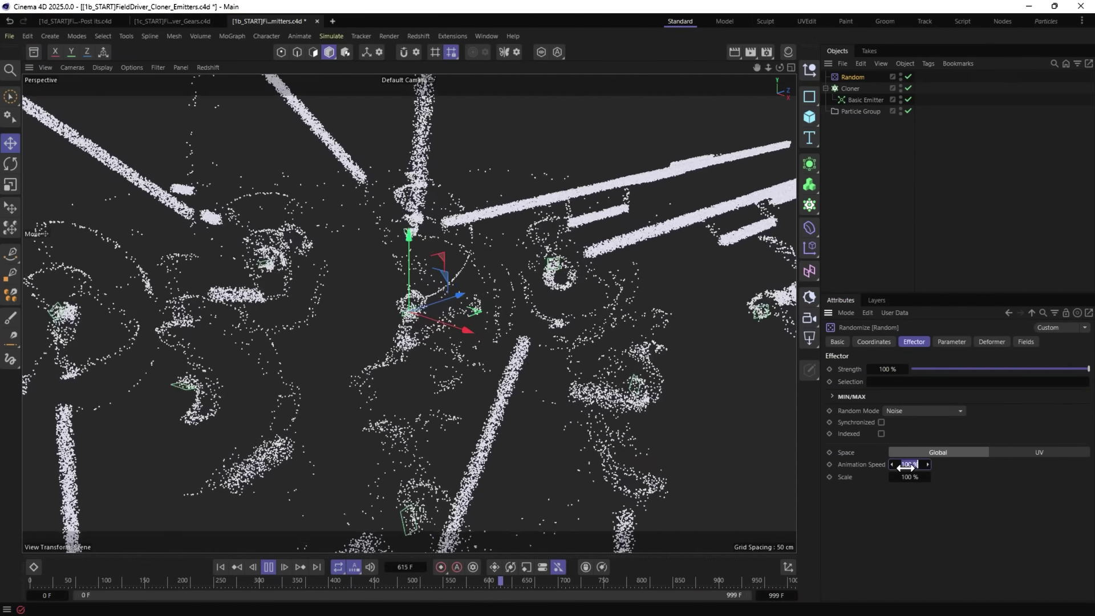
text(11)
key(Return)
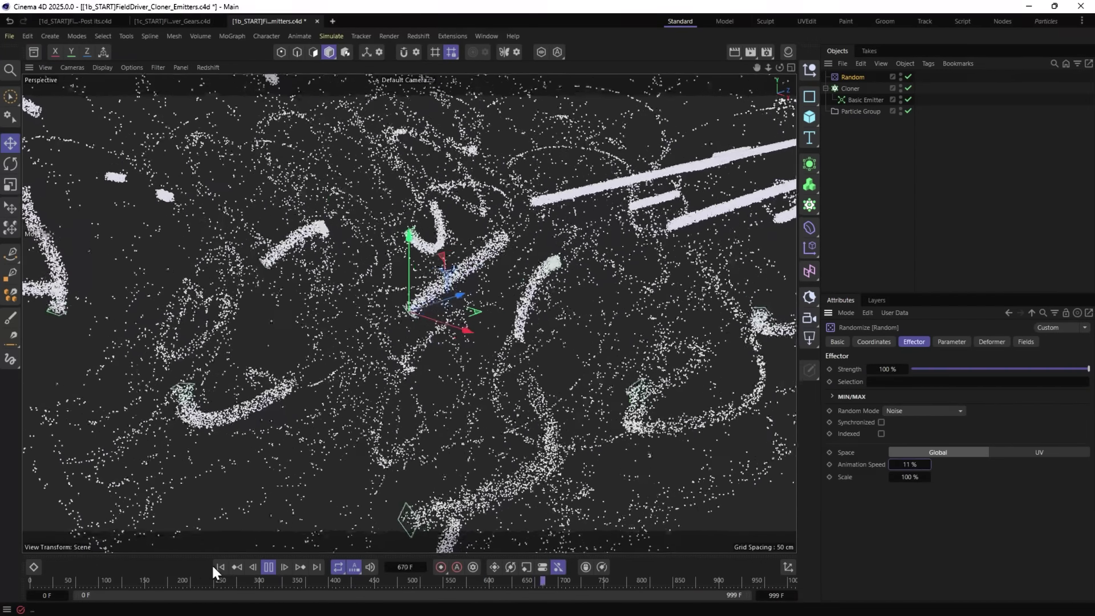
click(220, 567)
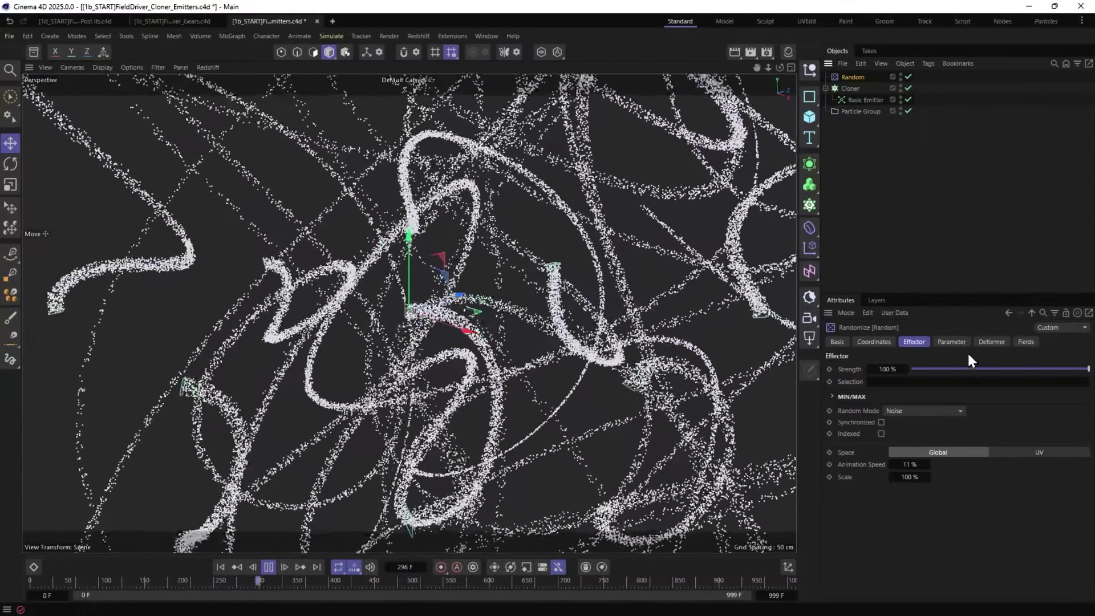
Colour the clones with the effector colour and select the Basic Emitter.
click(951, 341)
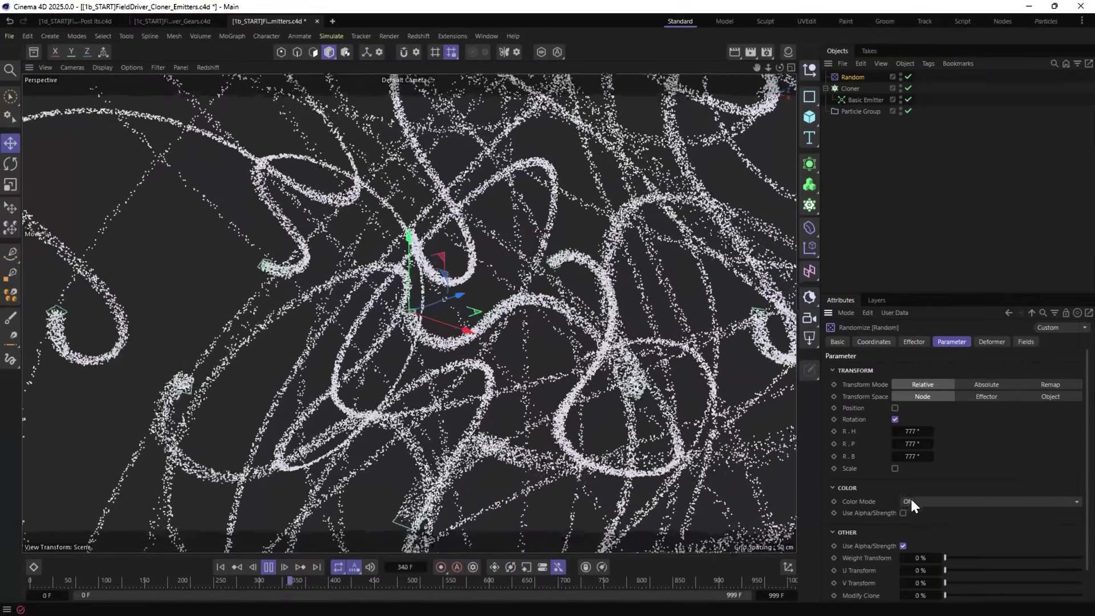
click(912, 501)
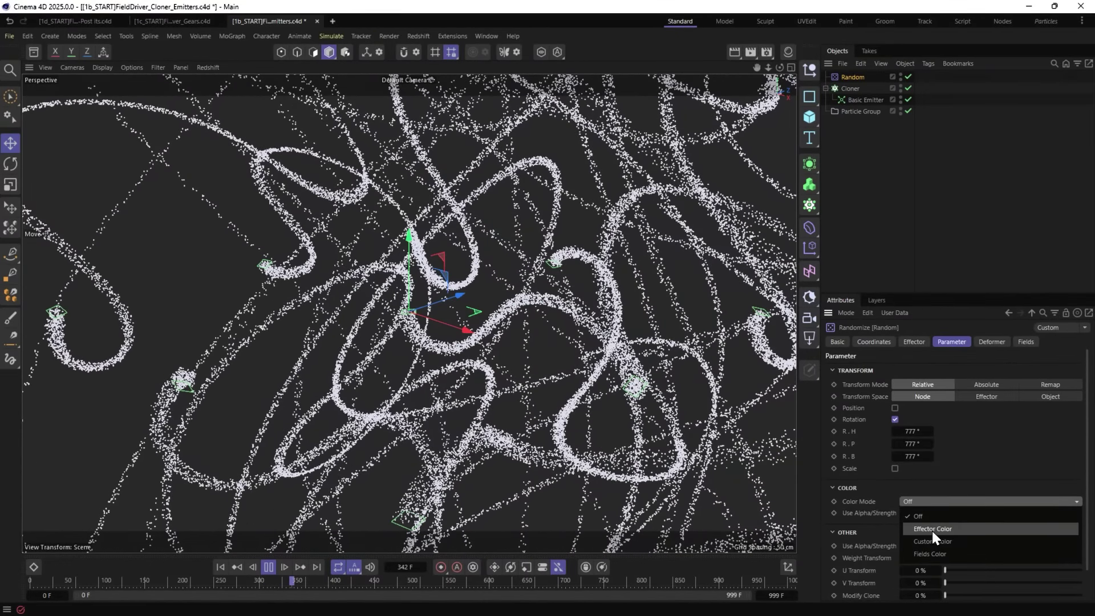
click(932, 530)
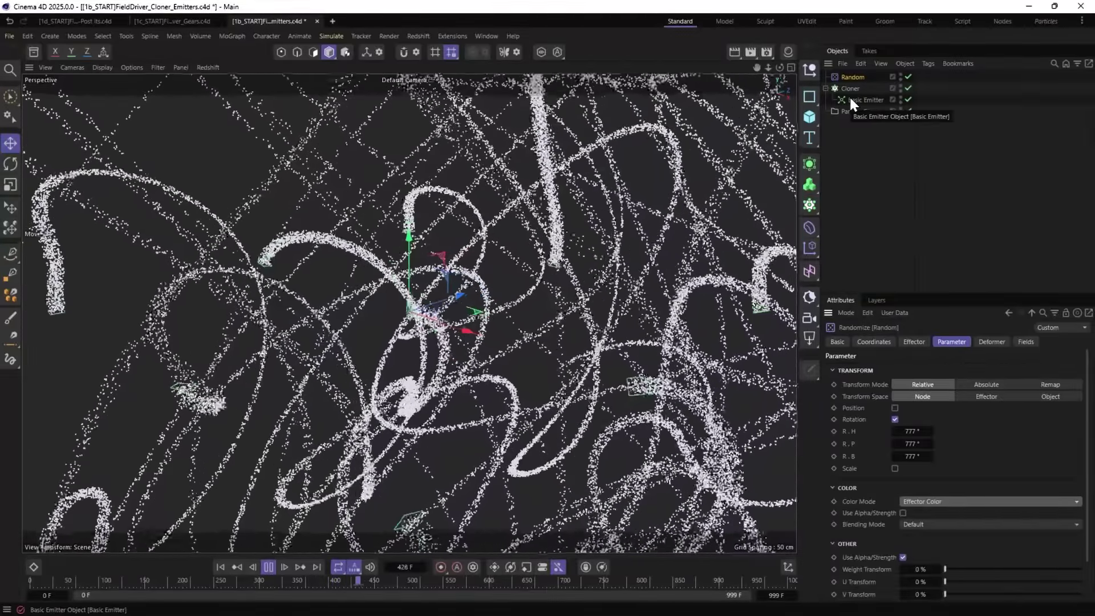
click(850, 98)
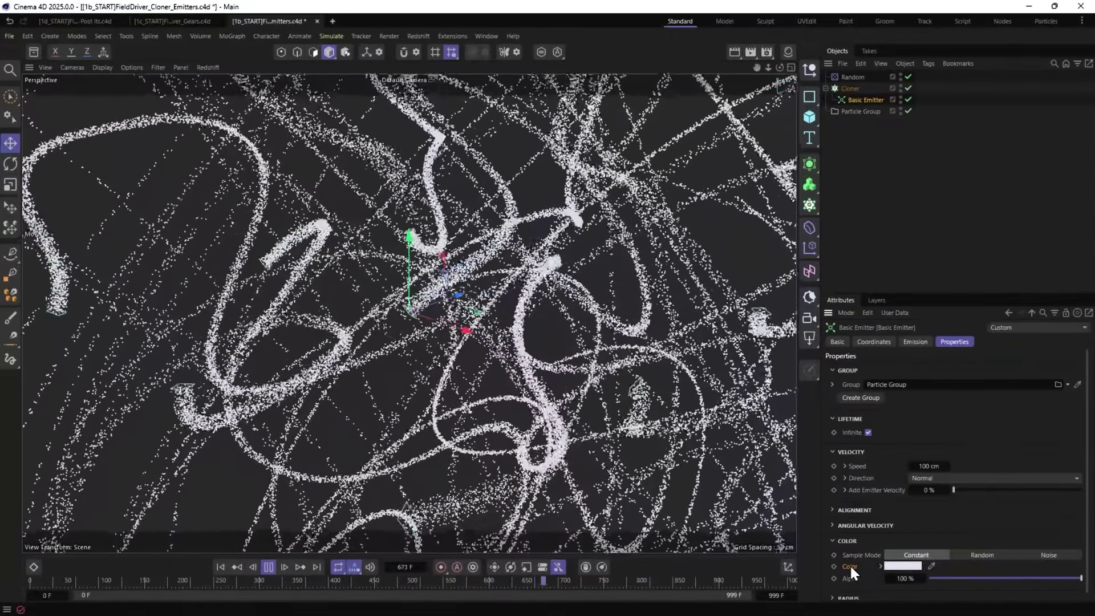
Drive the Basic Emitter's Color with a new Field Driver tag using a rainbow gradient preset.
right_click(849, 563)
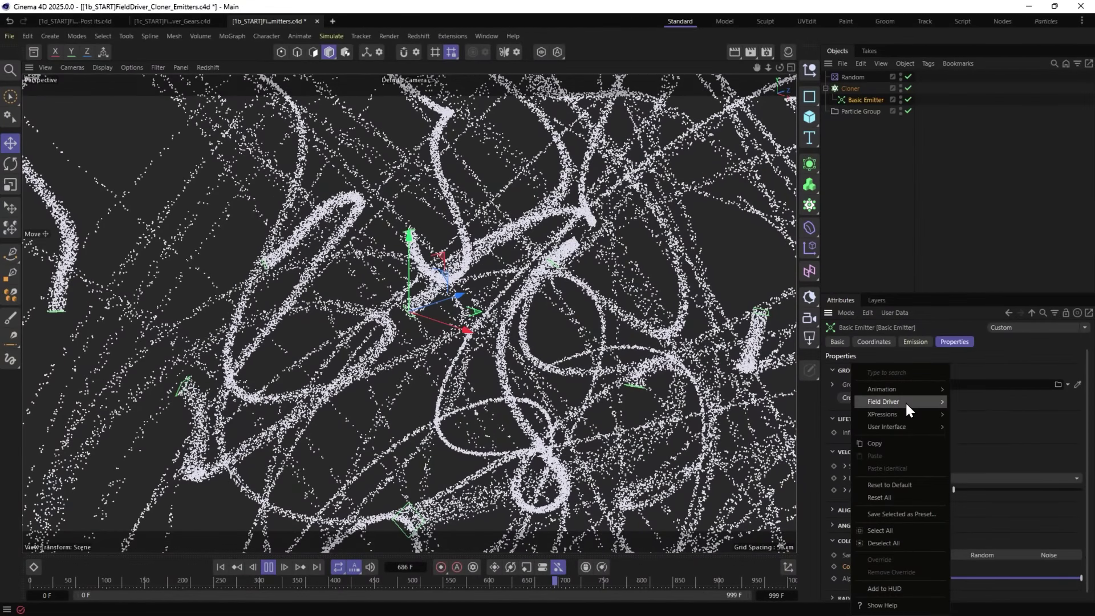
mouse_move(905, 402)
click(951, 400)
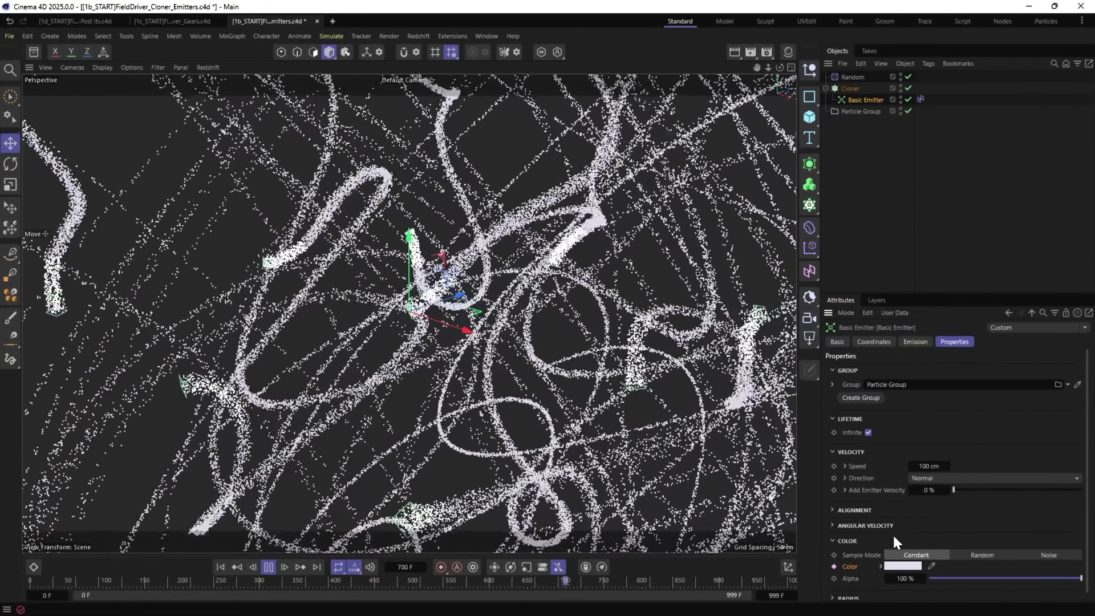
click(921, 99)
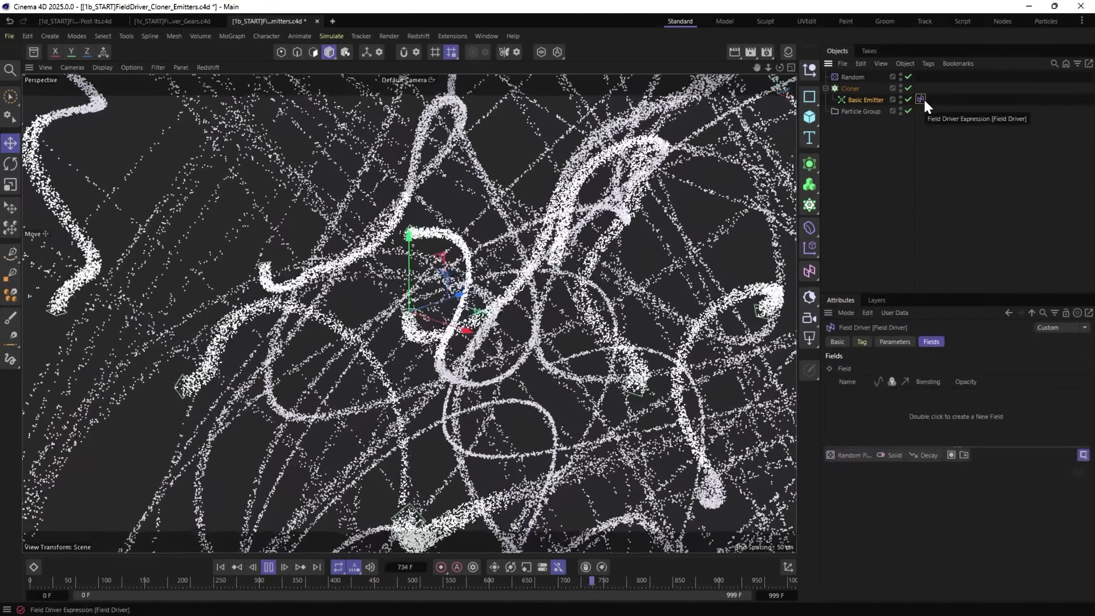
click(894, 342)
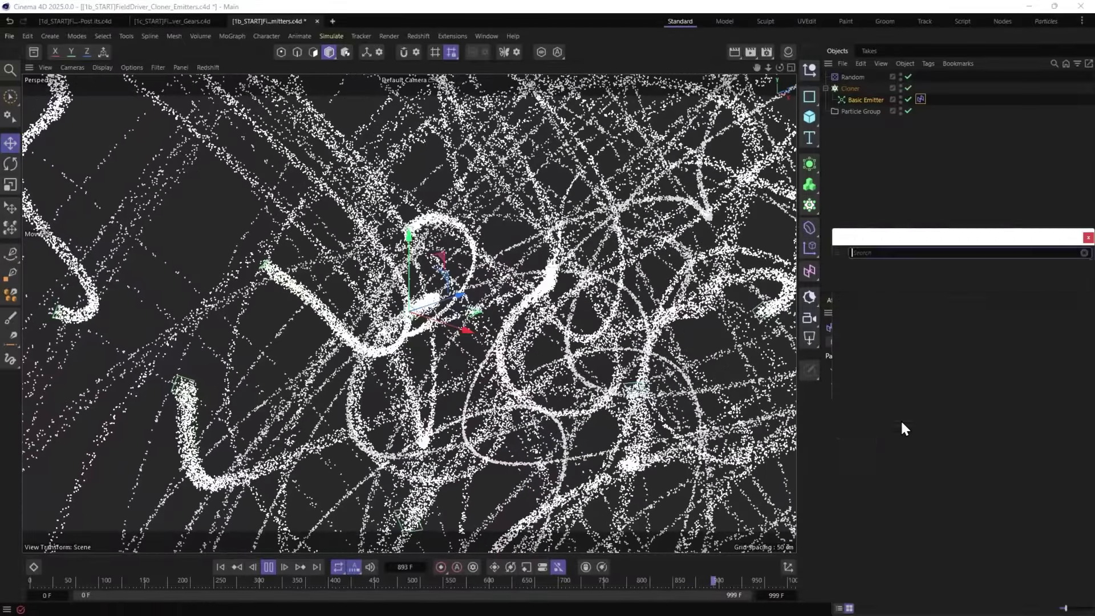
click(900, 417)
click(1035, 440)
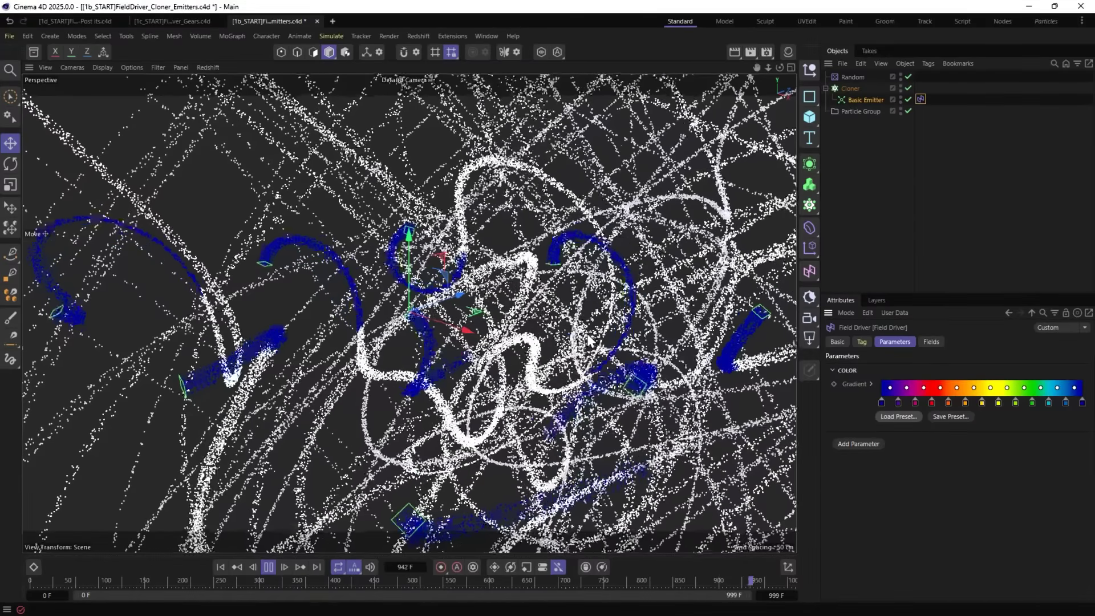
click(220, 566)
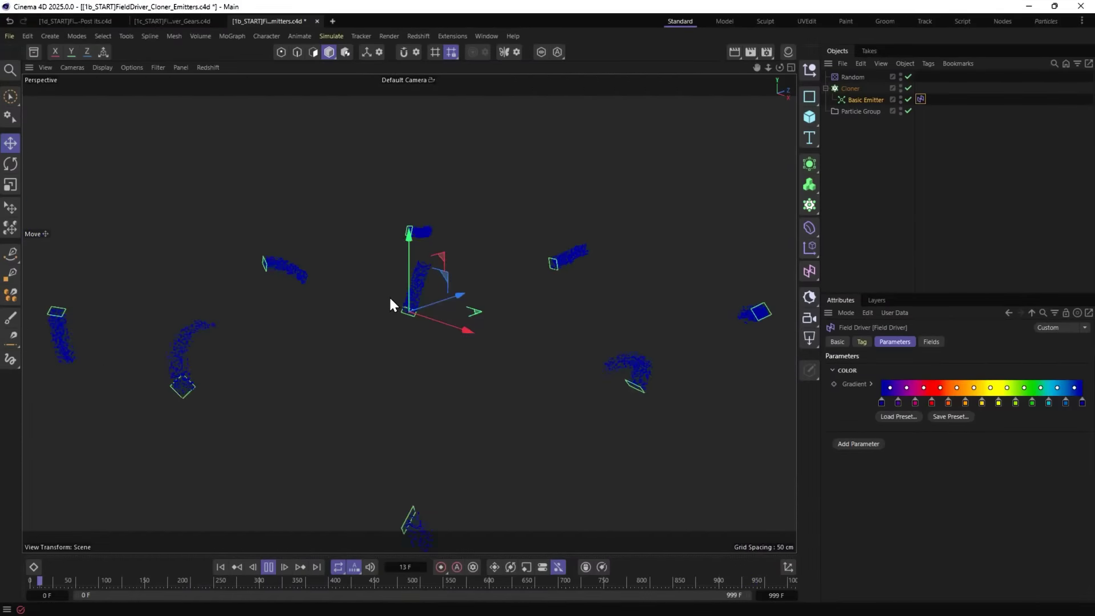
Add a Random Field outside the Cloner with Randomized Sample Positions enabled.
click(929, 342)
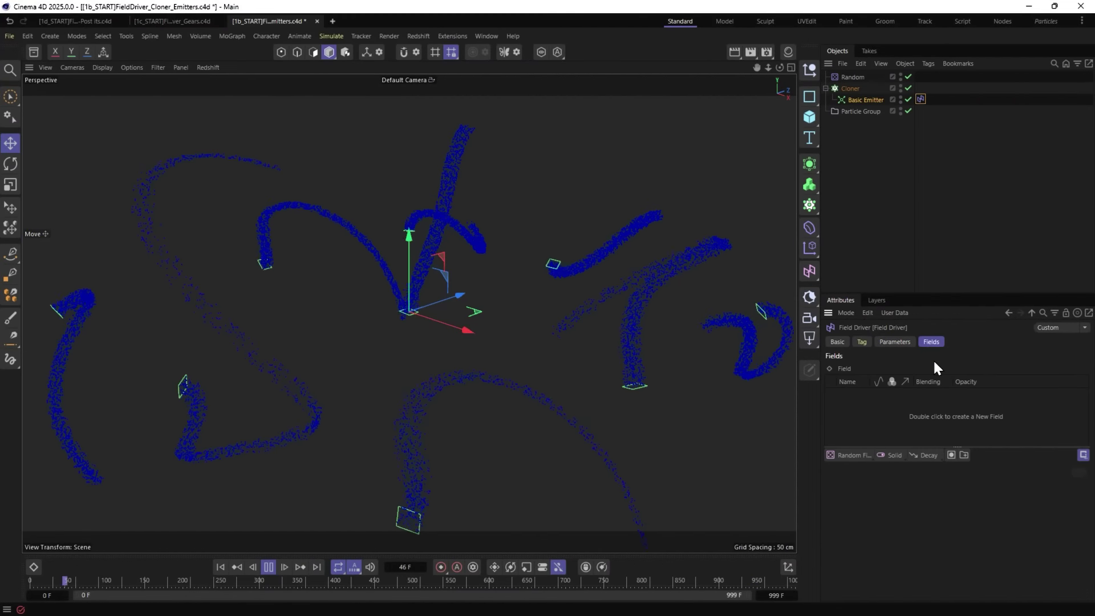
click(894, 341)
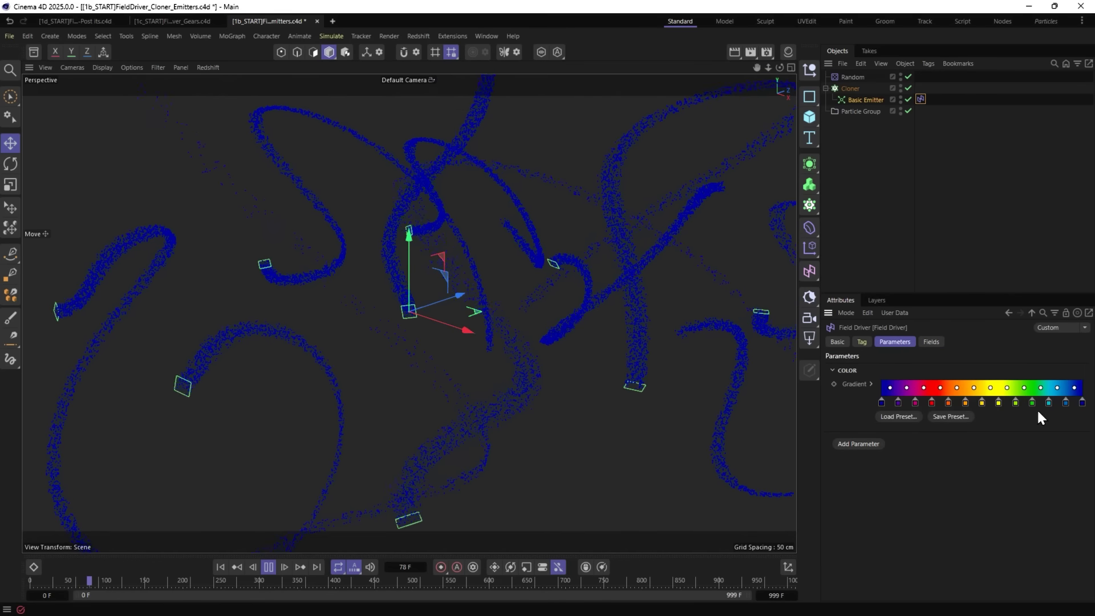
click(931, 341)
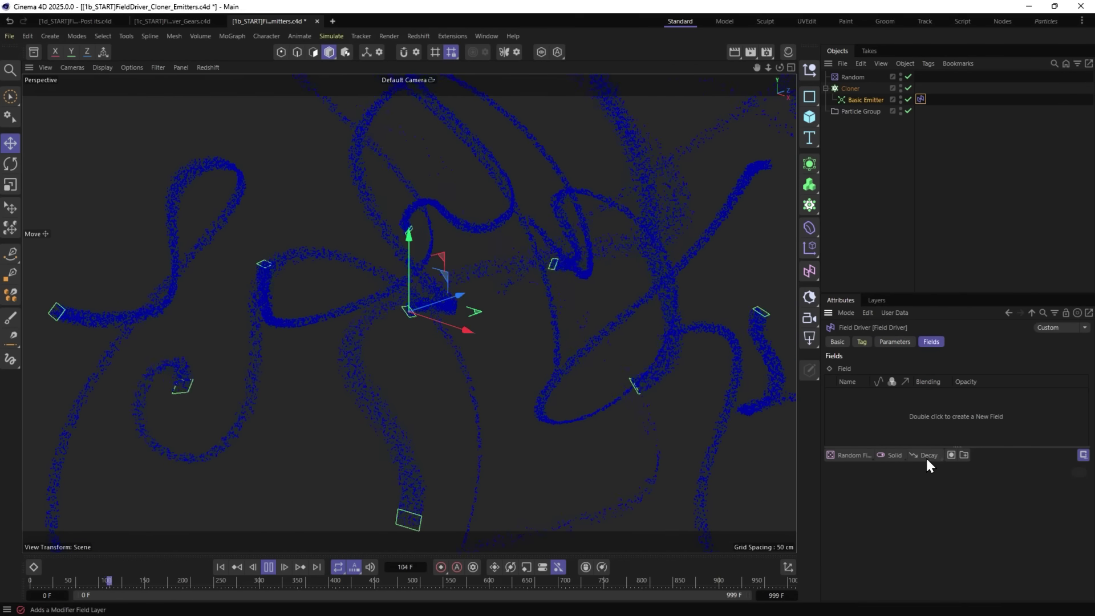
click(848, 454)
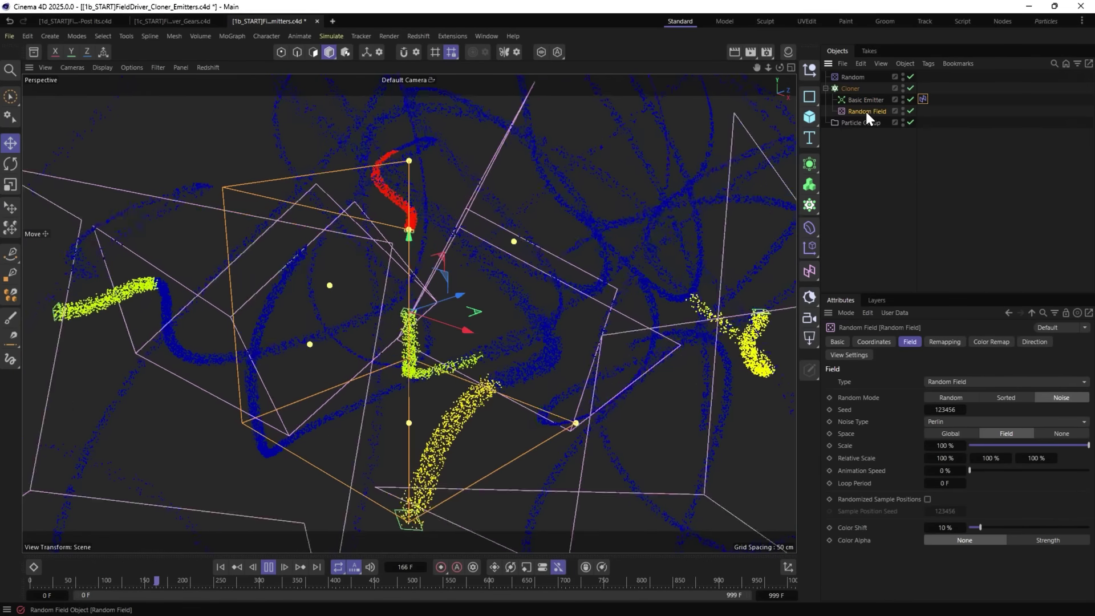
drag(864, 110, 873, 164)
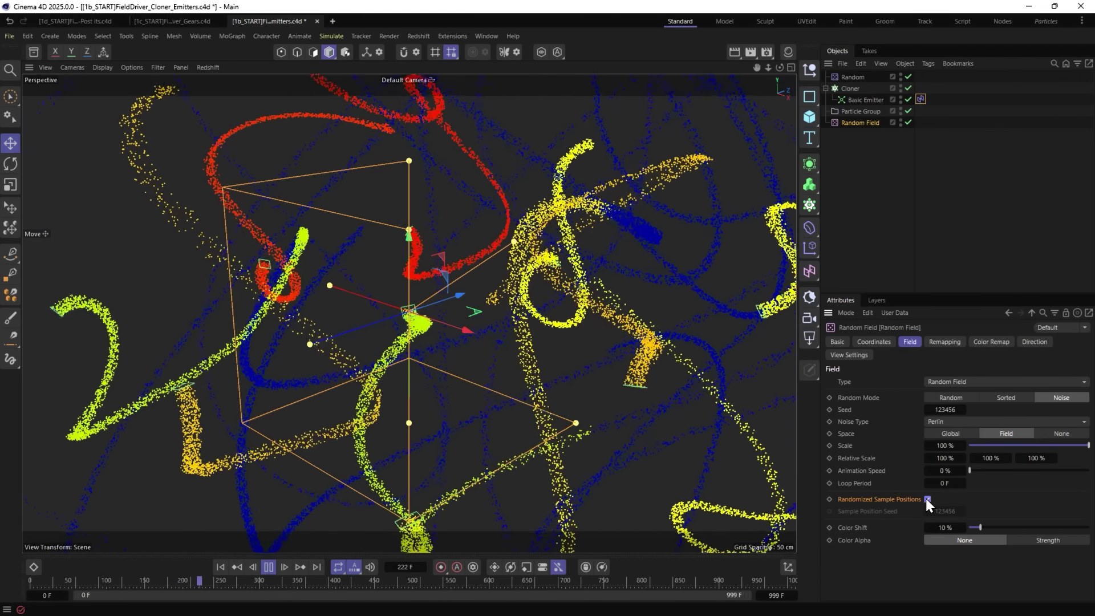
click(926, 499)
click(221, 567)
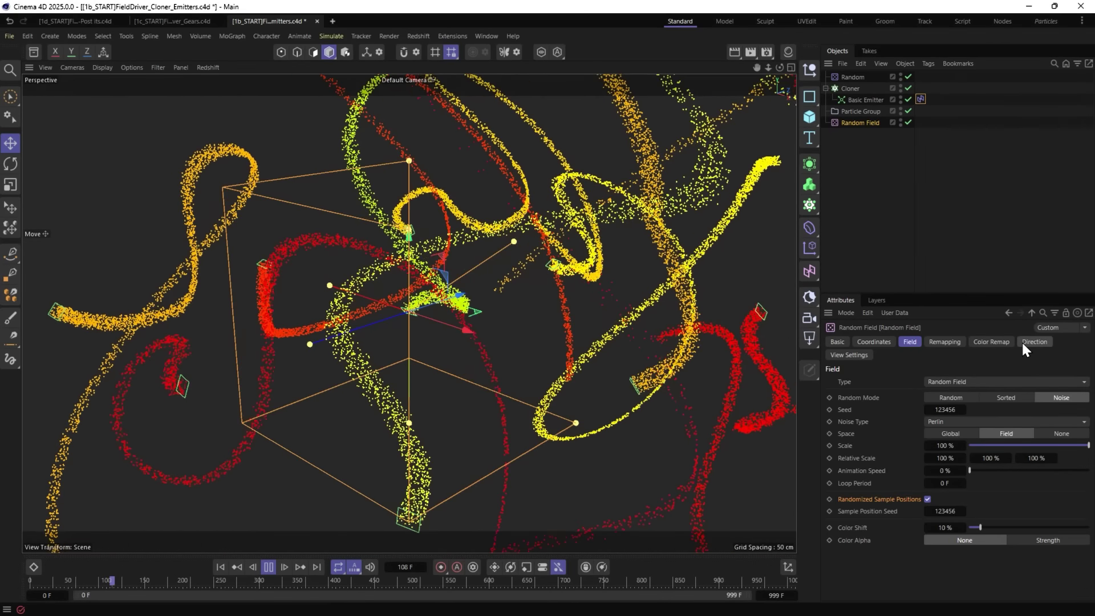
Add a Curve modifier above the Random Field and shape it into an S-curve.
click(919, 93)
click(920, 100)
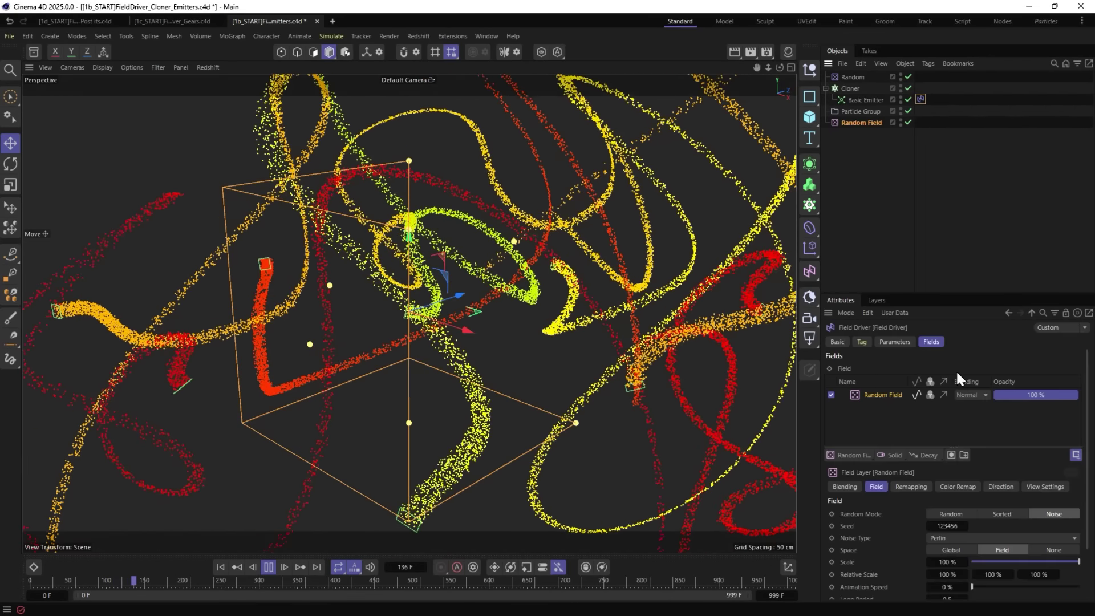
click(918, 454)
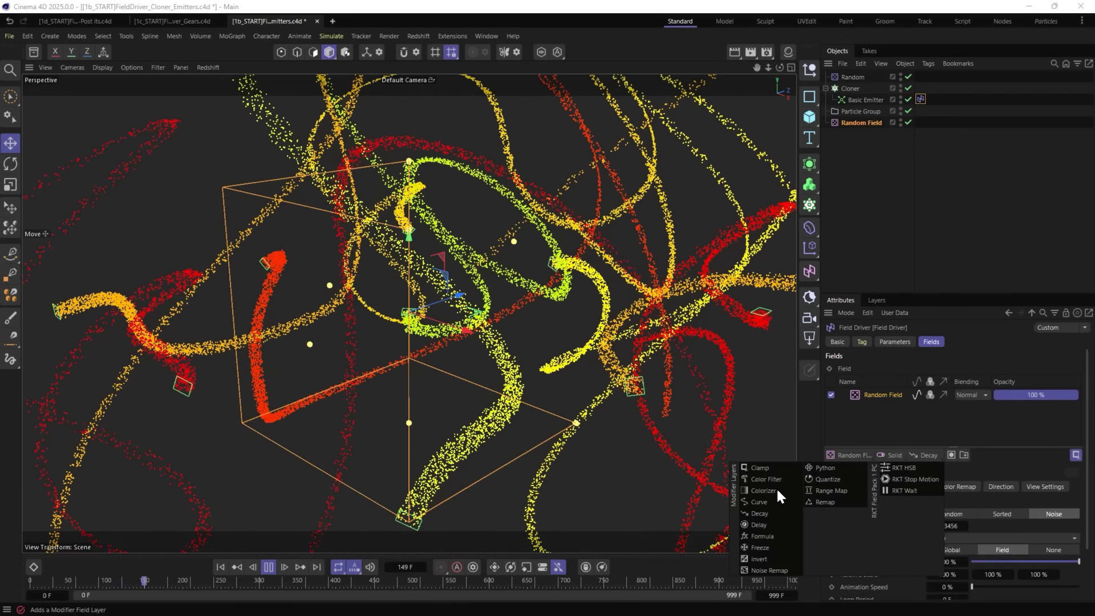
click(764, 500)
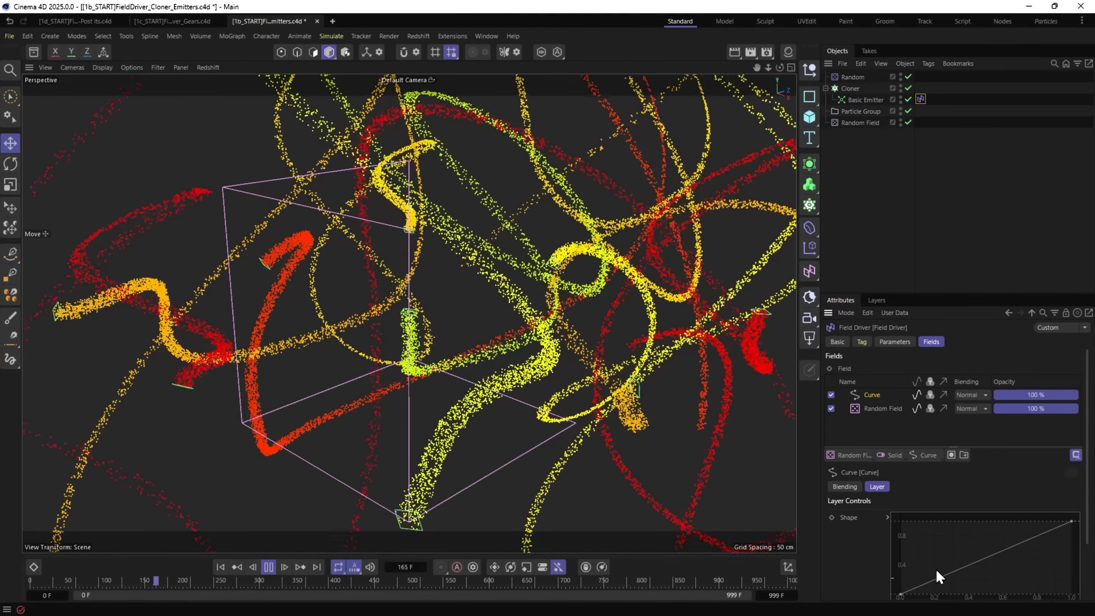
drag(921, 586, 973, 591)
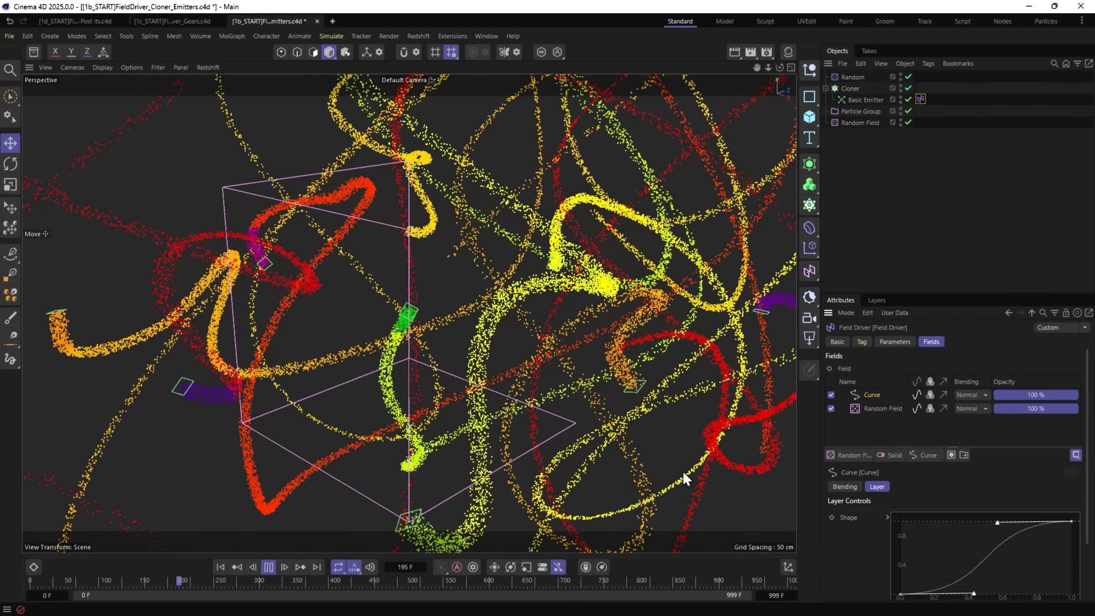
click(222, 565)
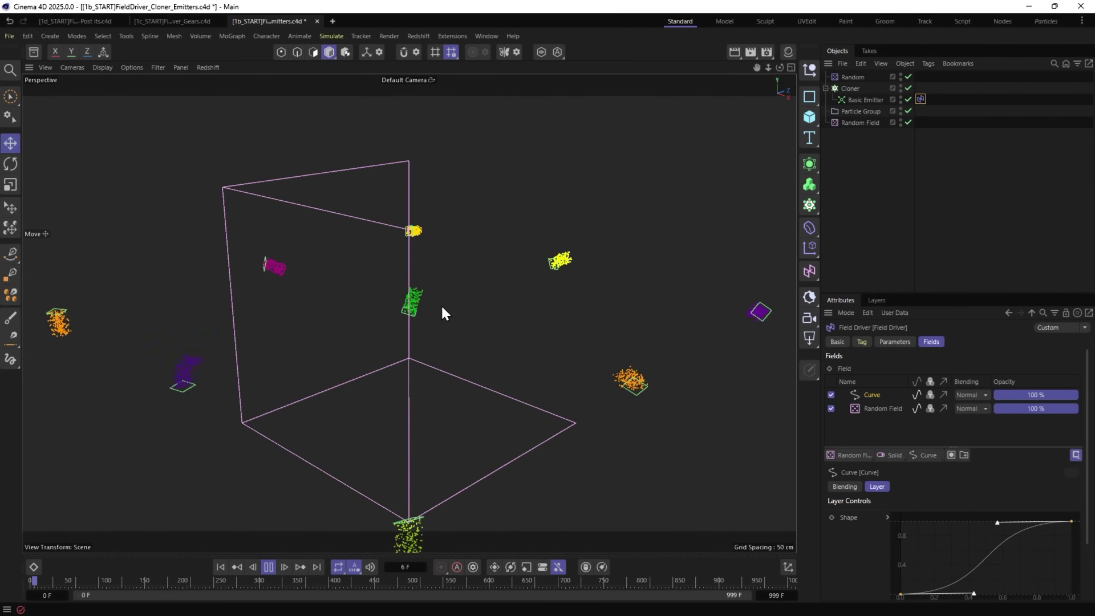
Set the Random Field's Animation Speed to 30%, hide its box, and close the project.
click(858, 122)
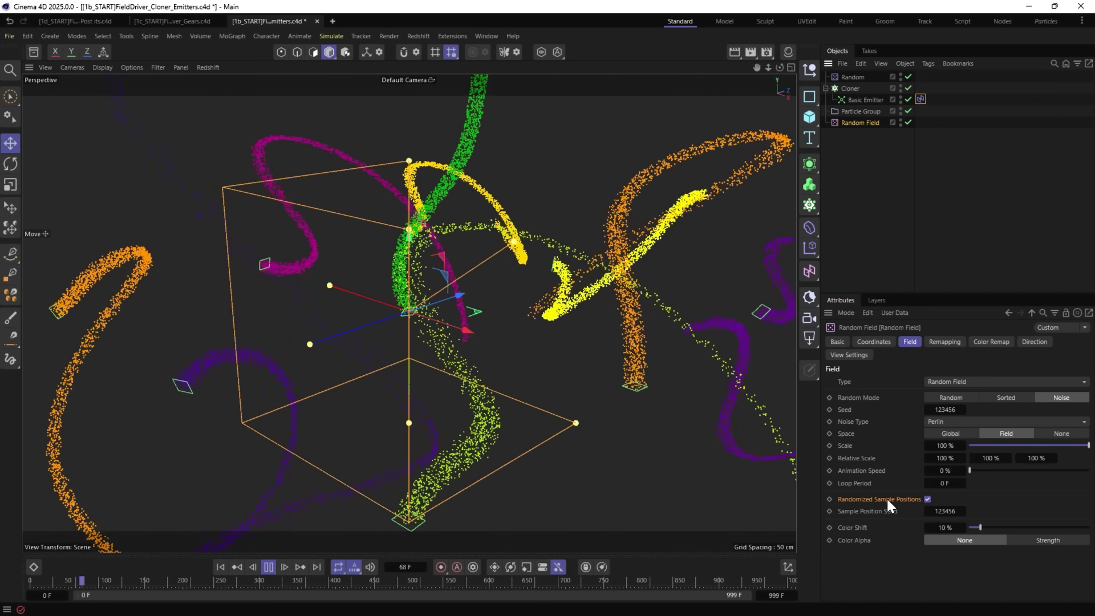
click(1004, 471)
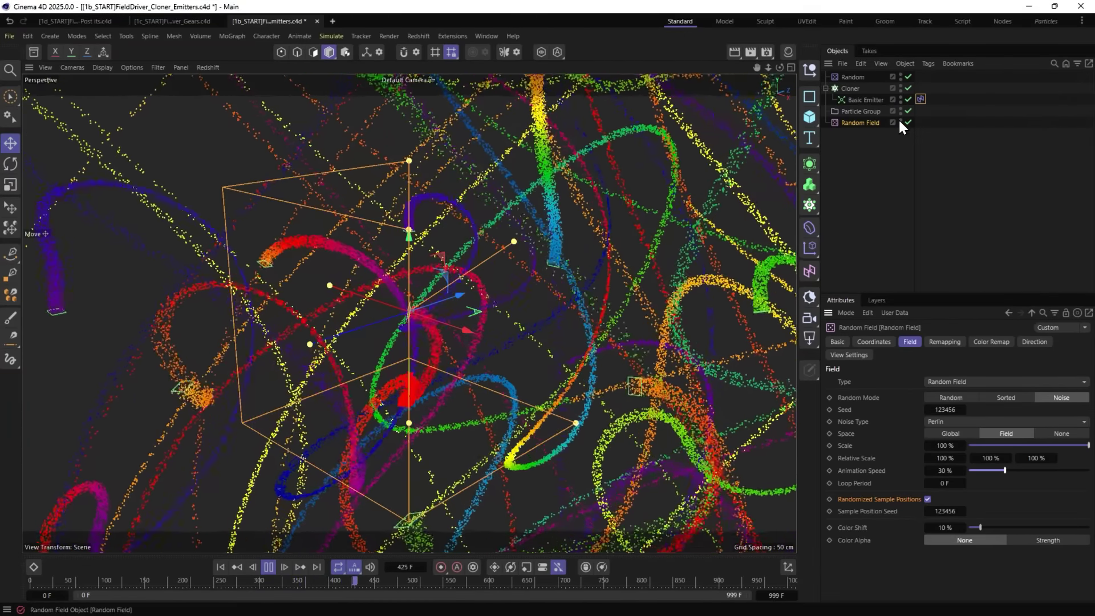
click(899, 119)
click(873, 200)
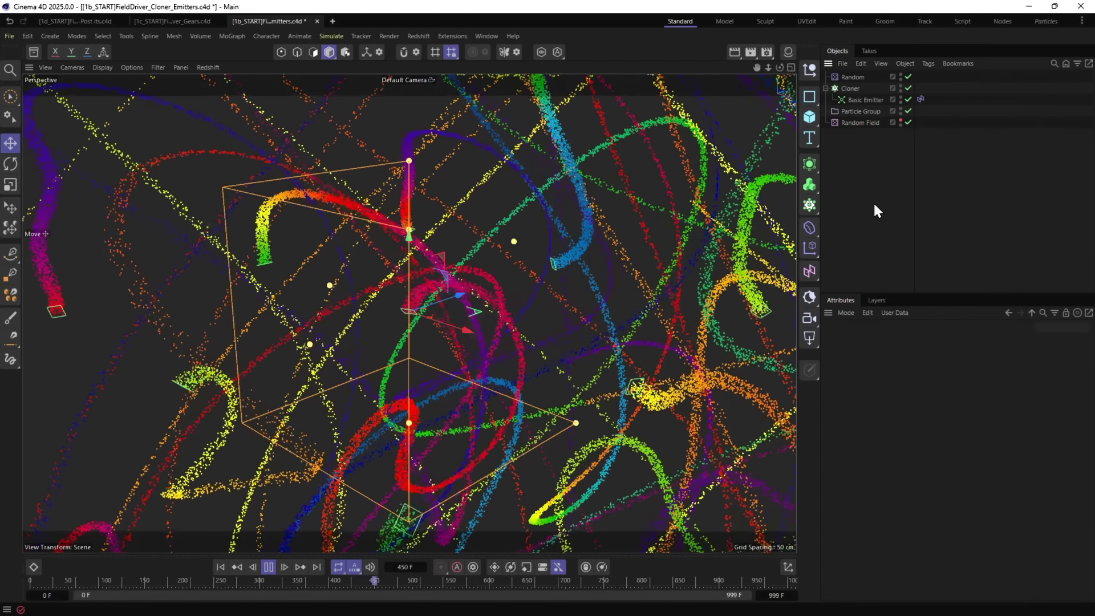
click(268, 566)
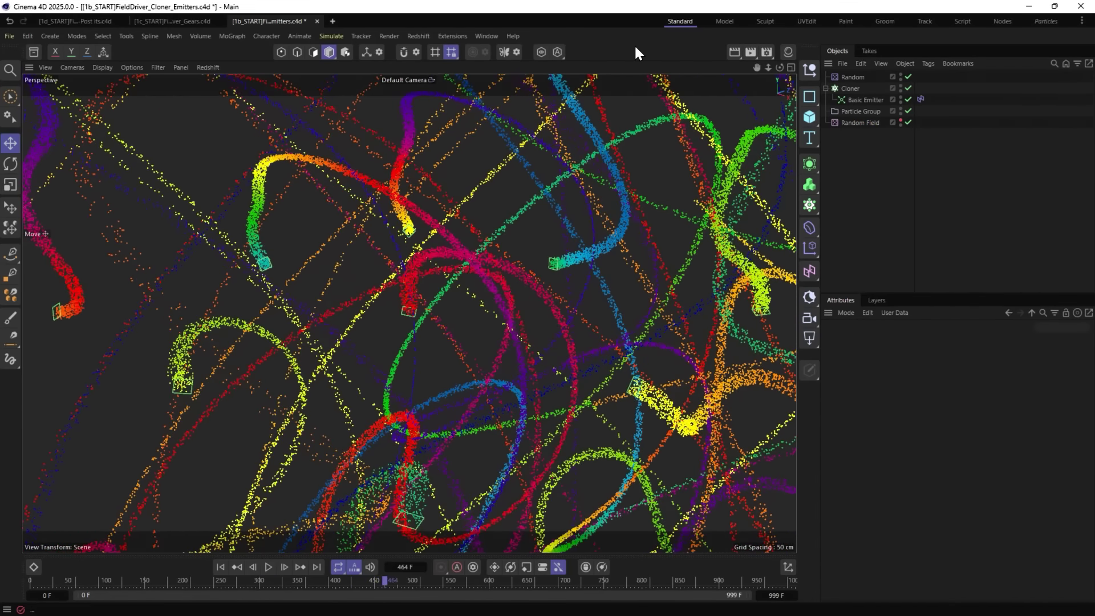
key(ctrl+F4)
Dismiss the save prompt and place the gear Extrude under a new Cloner.
click(570, 357)
click(847, 87)
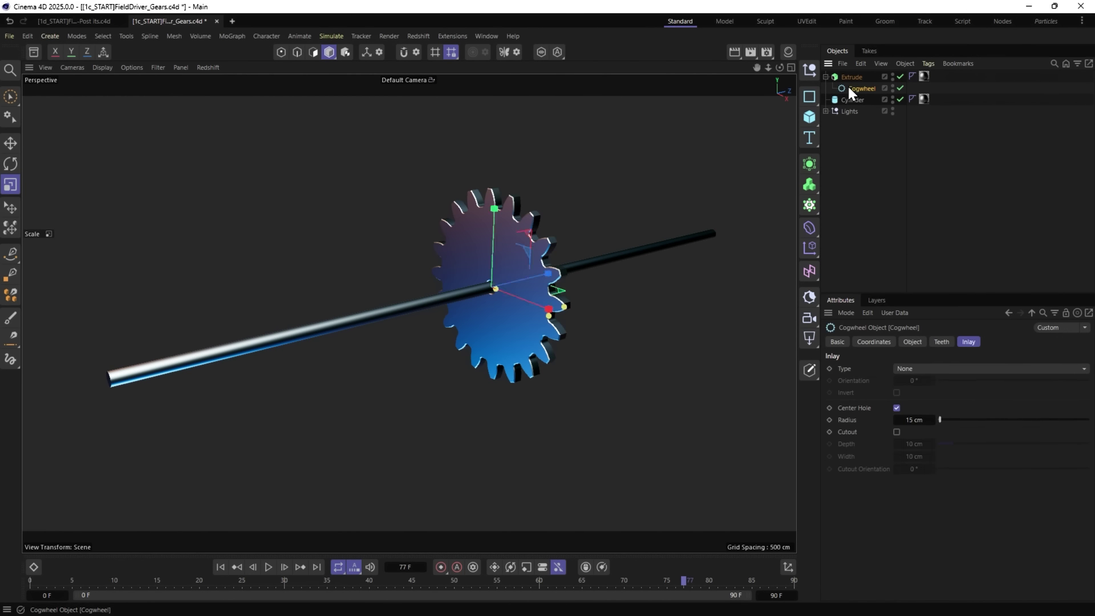
click(856, 75)
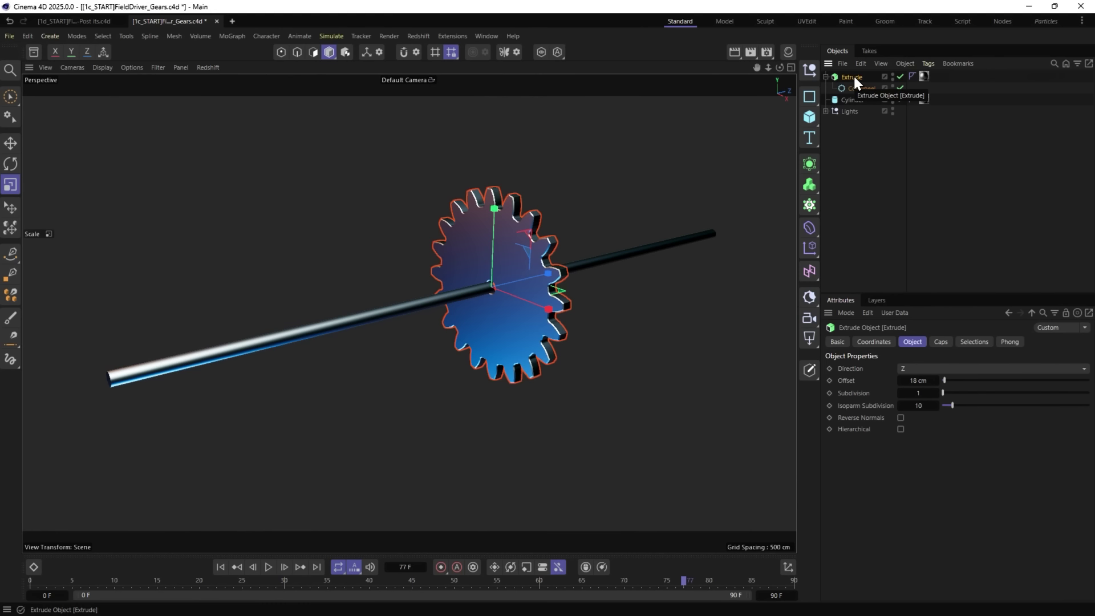
alt+click(809, 205)
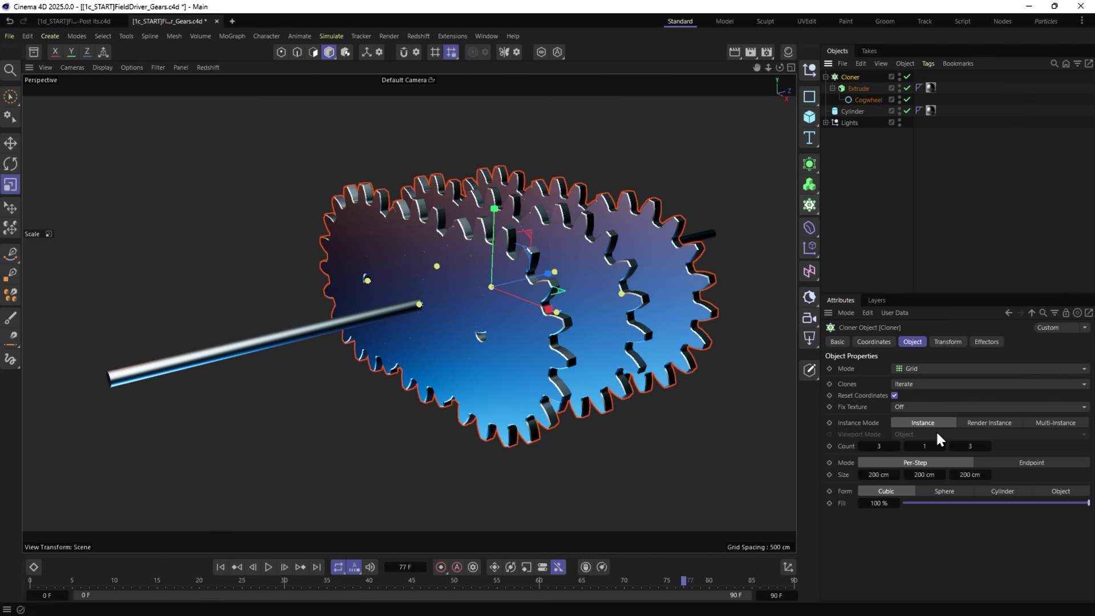
Set the Cloner to 20 cm Z spacing with Count X 1 and Count Z 60.
double_click(969, 474)
text(20)
key(Return)
double_click(861, 446)
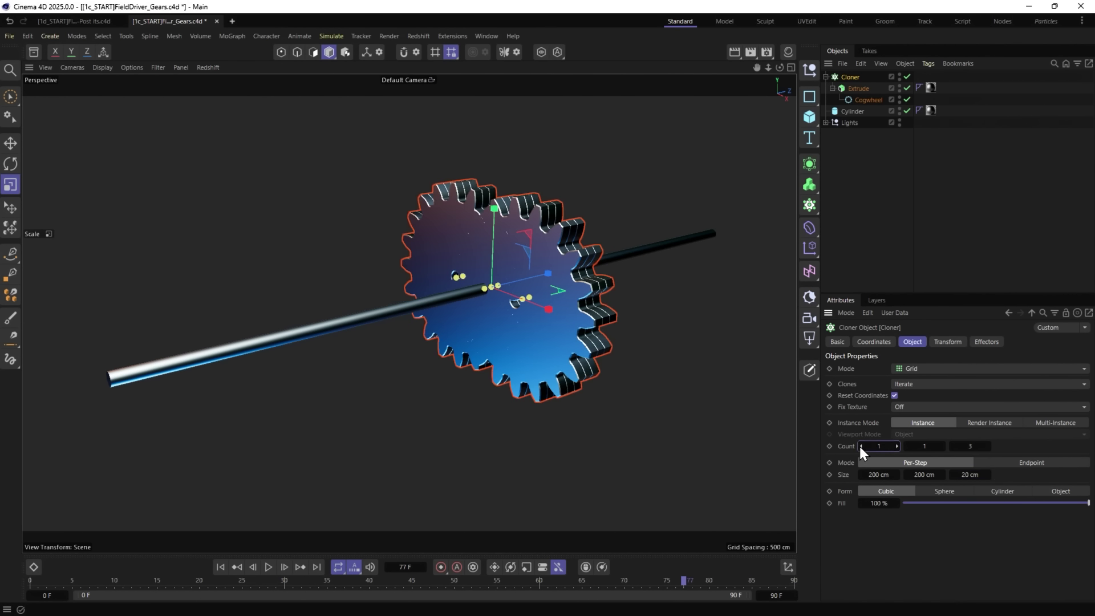
drag(970, 445, 1004, 446)
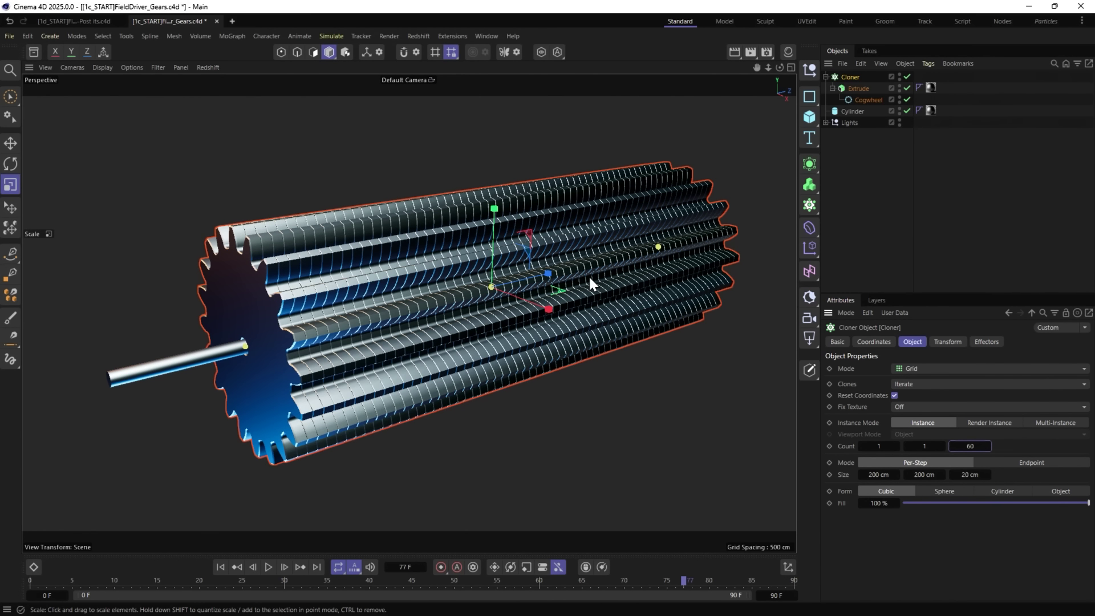
click(912, 384)
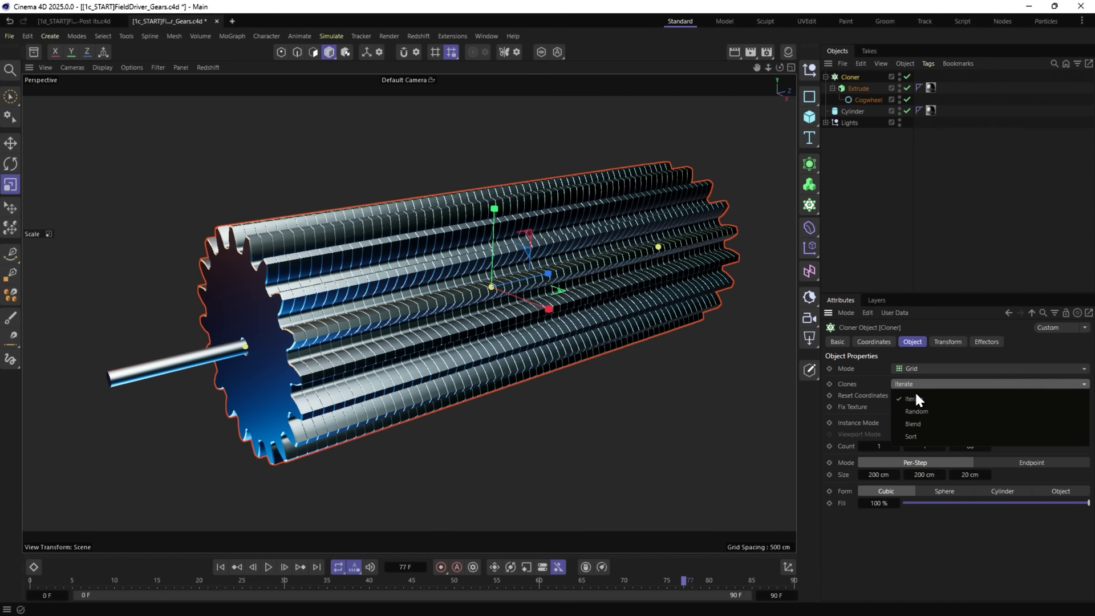
click(870, 395)
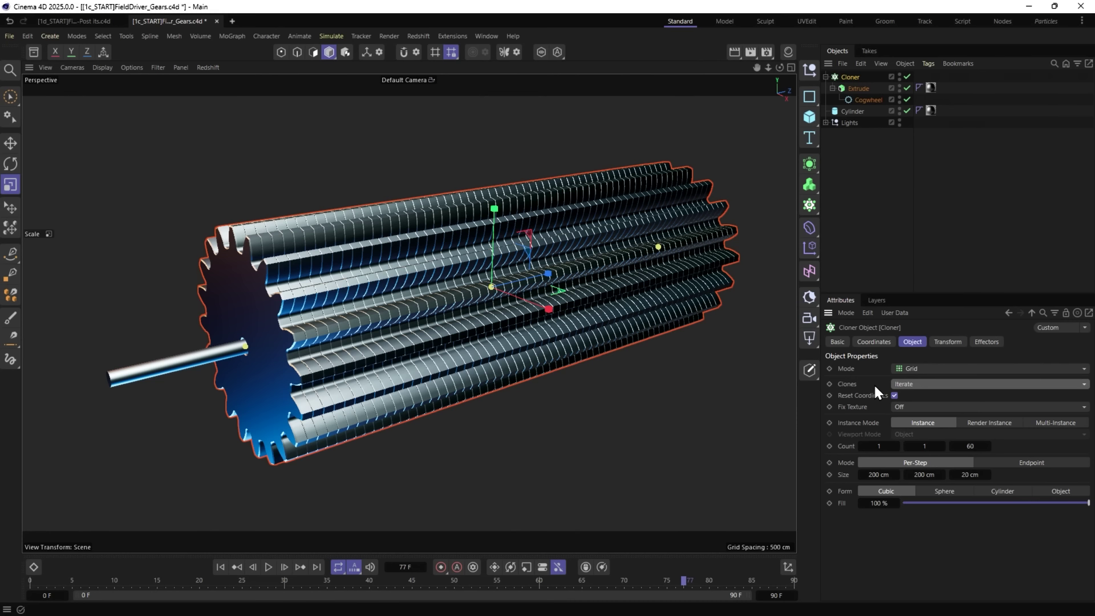
Add a Field Driver tag to the Cogwheel's Teeth parameter.
click(855, 100)
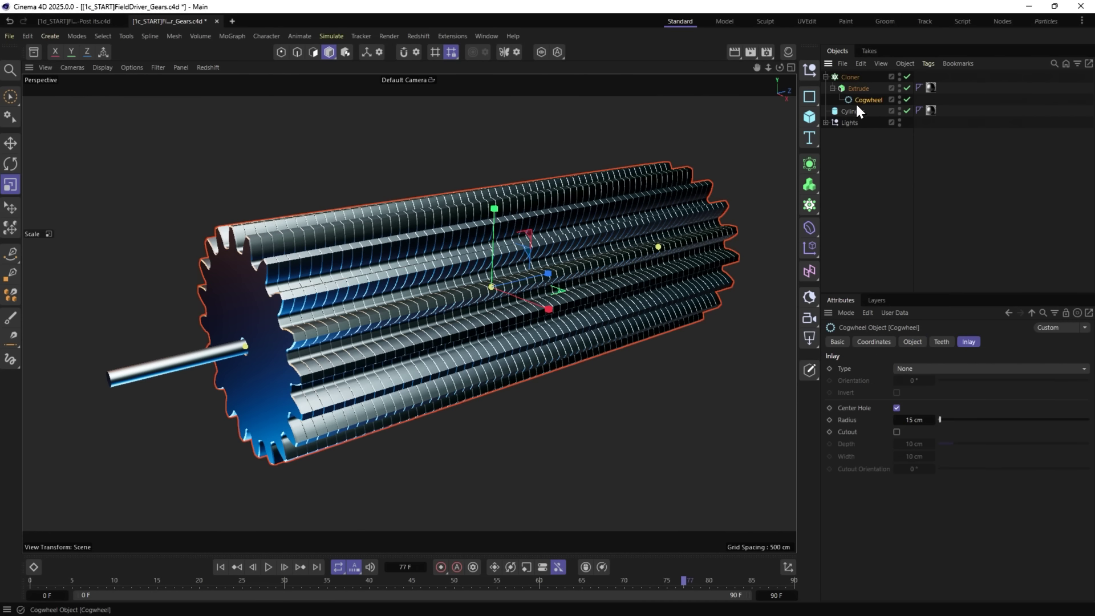
click(941, 342)
right_click(847, 377)
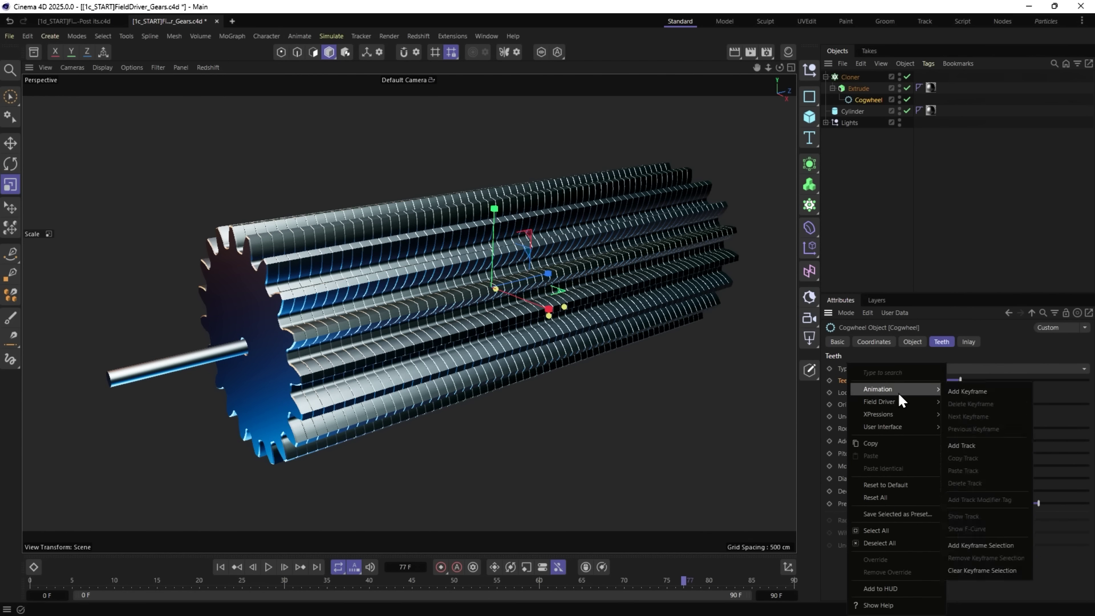
mouse_move(883, 402)
click(959, 403)
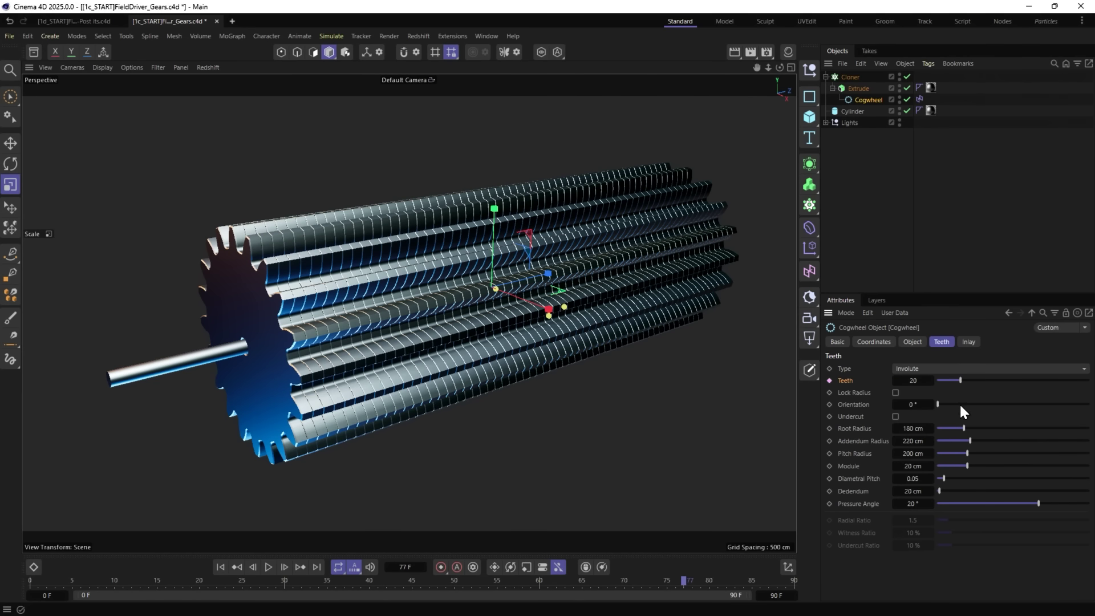
Set the Teeth driver's range to minimum 5 and maximum 24.
click(919, 99)
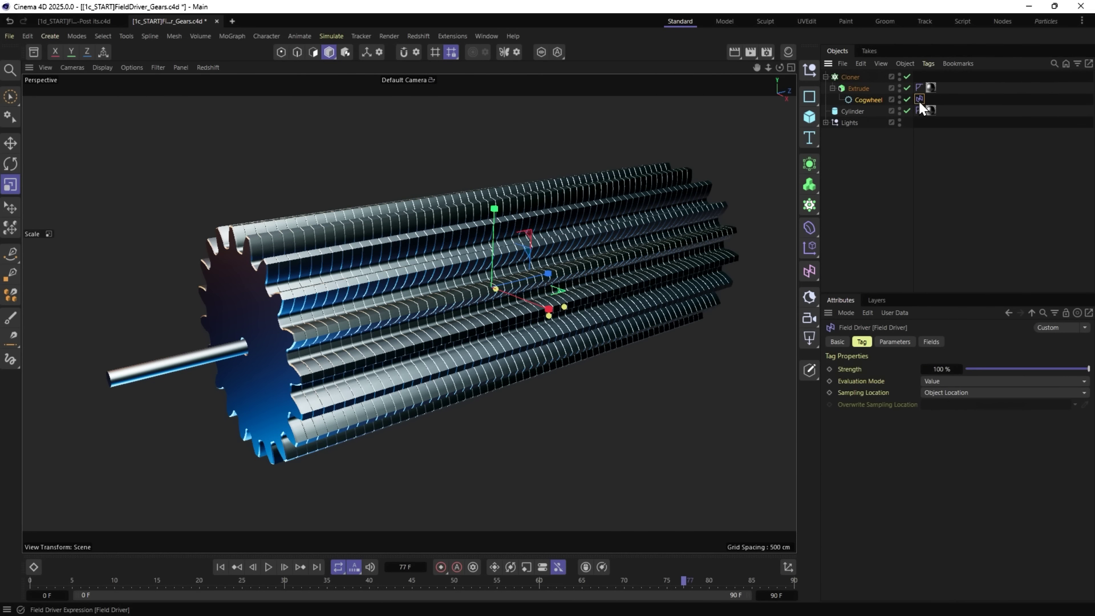
click(895, 342)
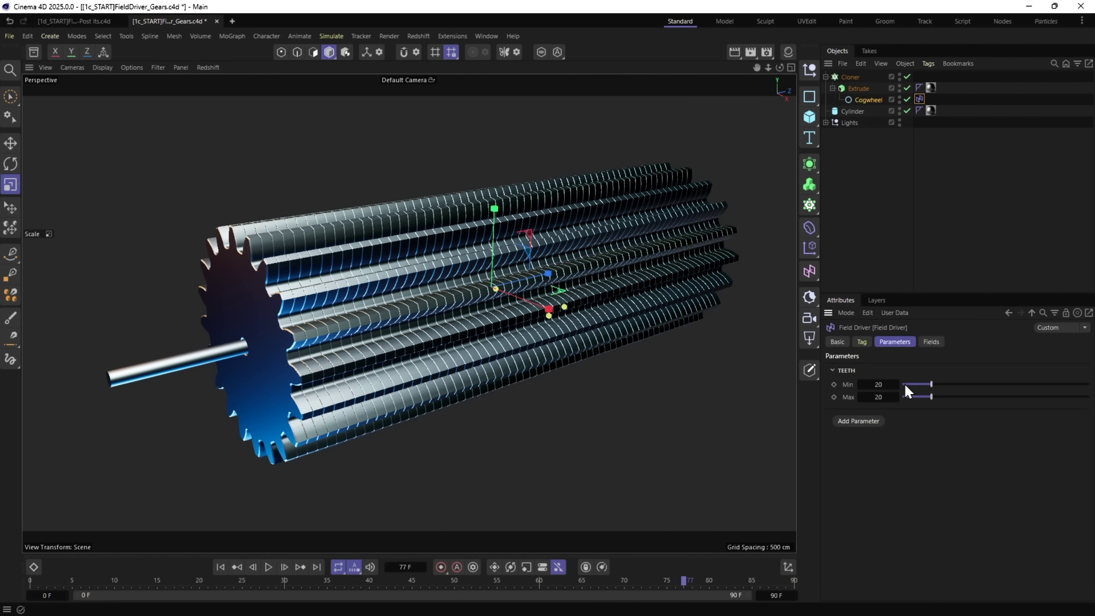
text(5)
key(Return)
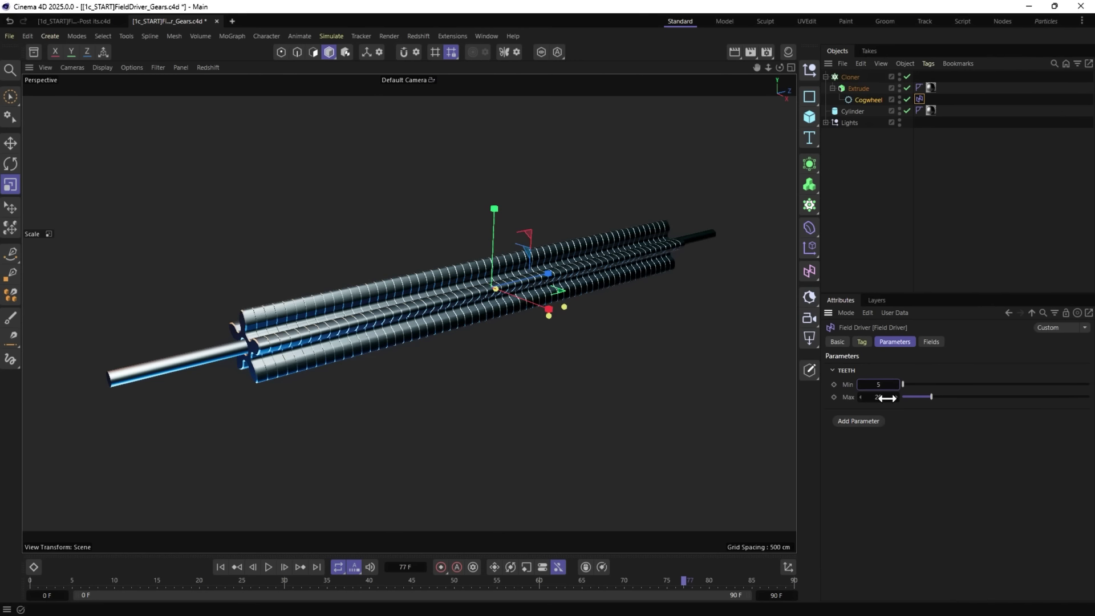
click(878, 397)
text(24)
key(Return)
click(931, 342)
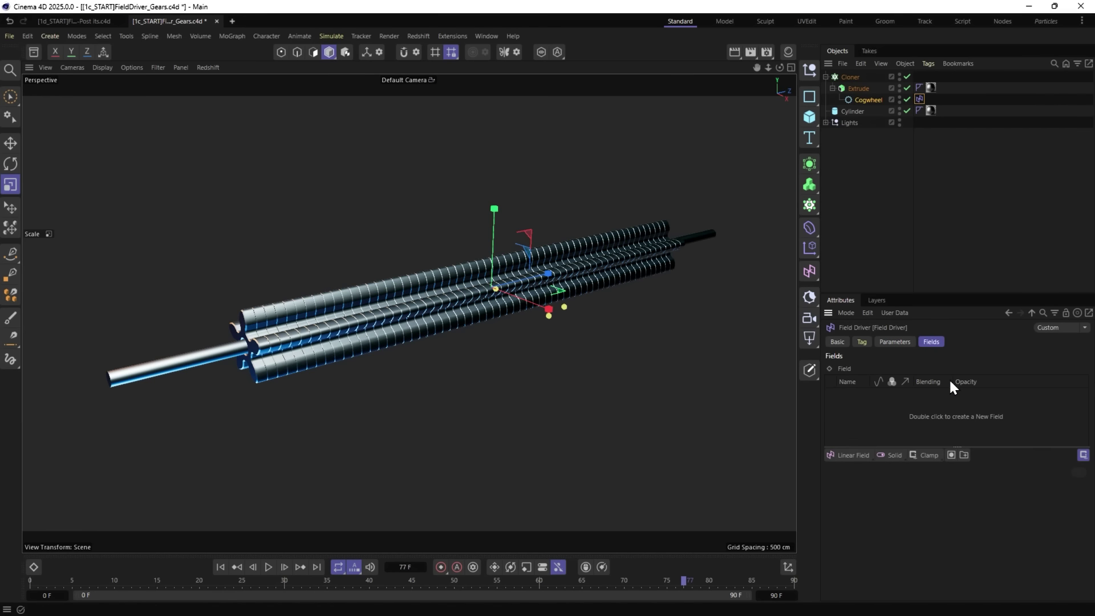
Add a Random Field to the Teeth driver's Fields list.
click(850, 454)
click(864, 566)
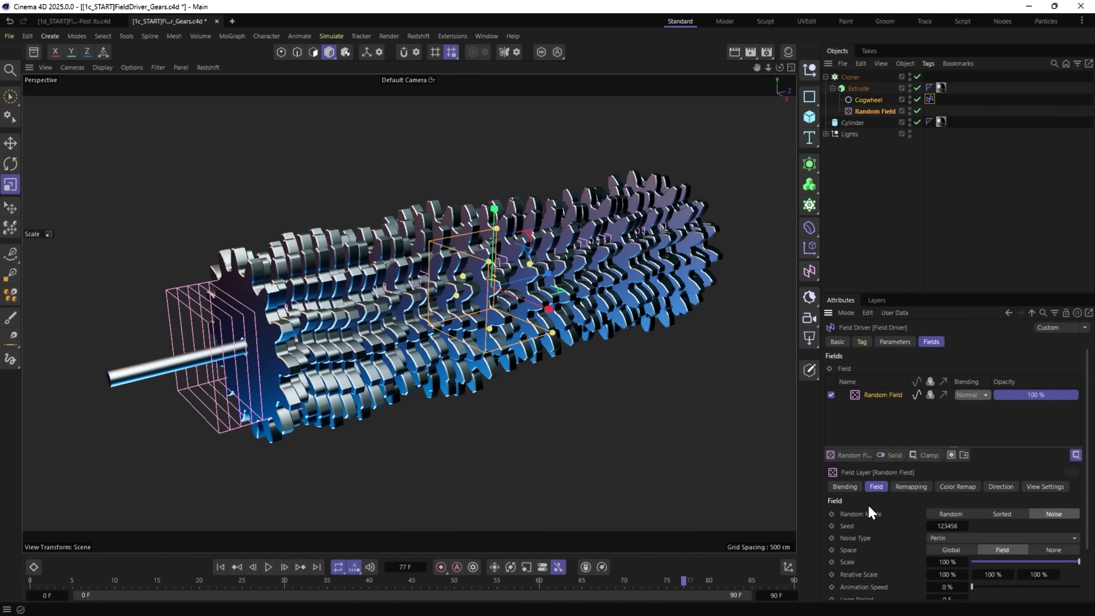
scroll(931, 538, down, 2)
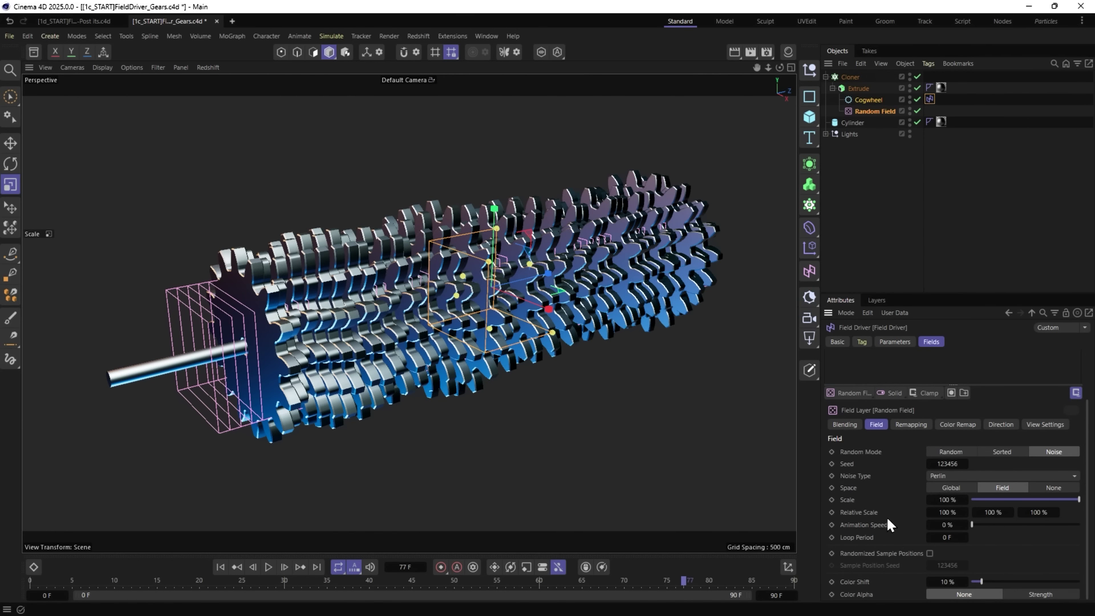
scroll(878, 510, up, 2)
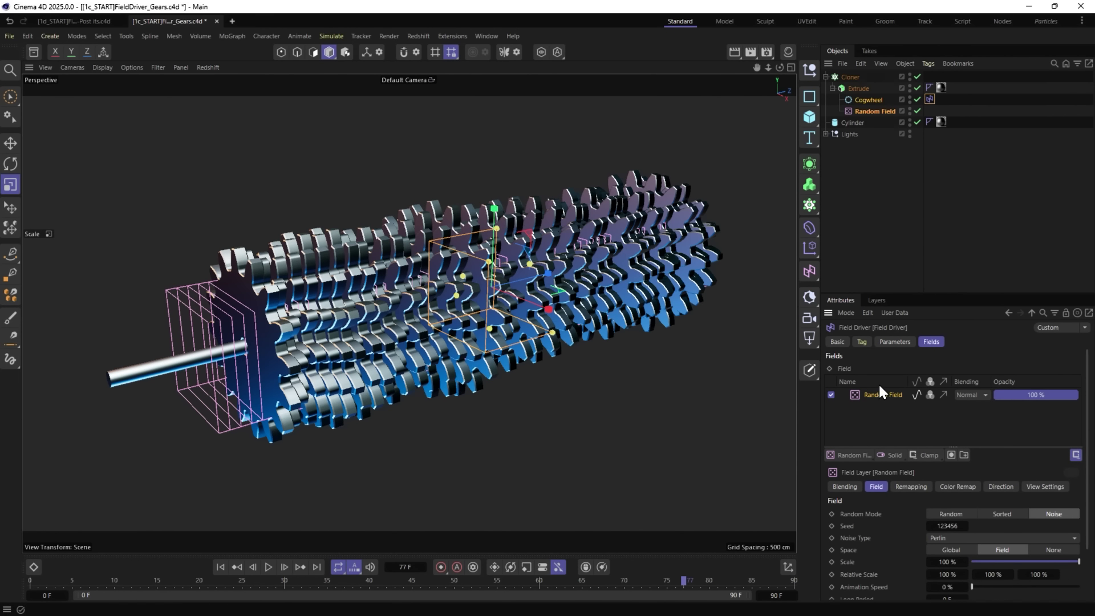
Add an S-shaped Curve modifier layer and move the Random Field out of the Extrude.
click(932, 457)
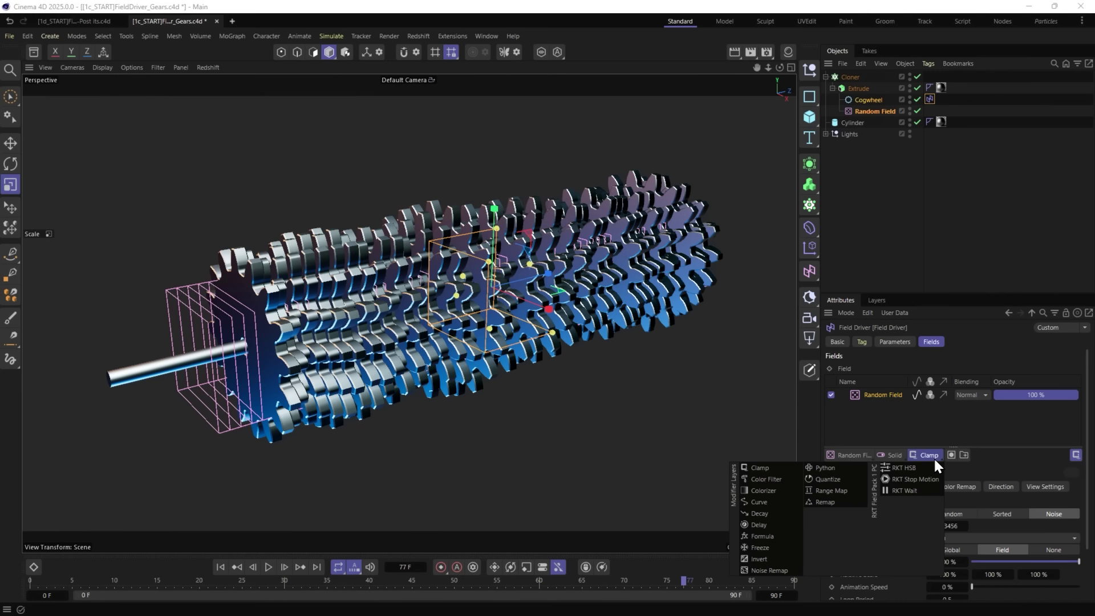
click(758, 501)
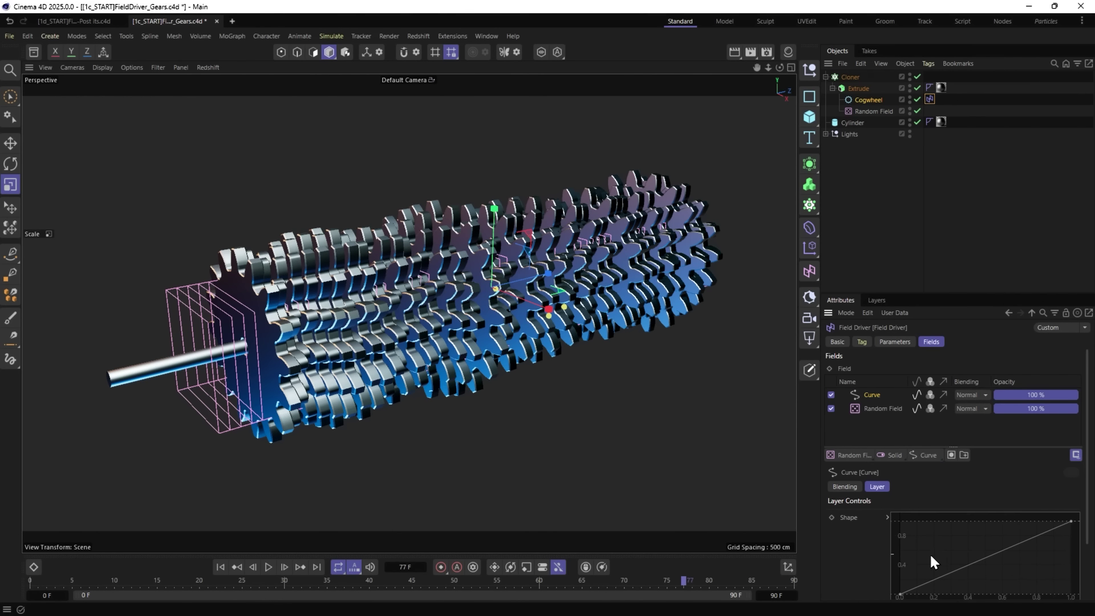
click(933, 593)
drag(921, 588, 972, 594)
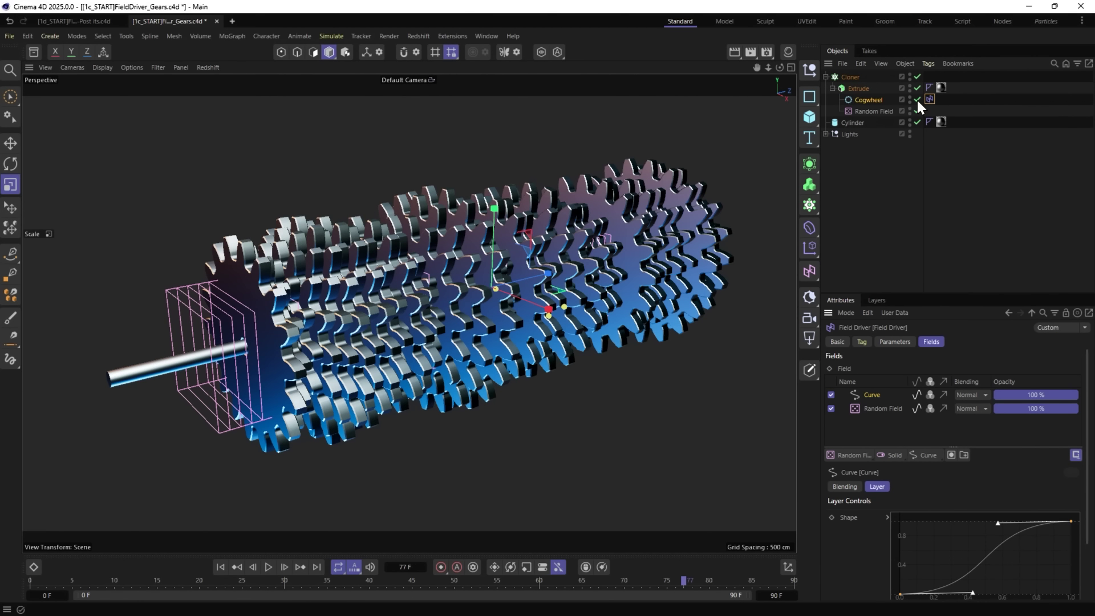
click(875, 110)
drag(870, 110, 861, 118)
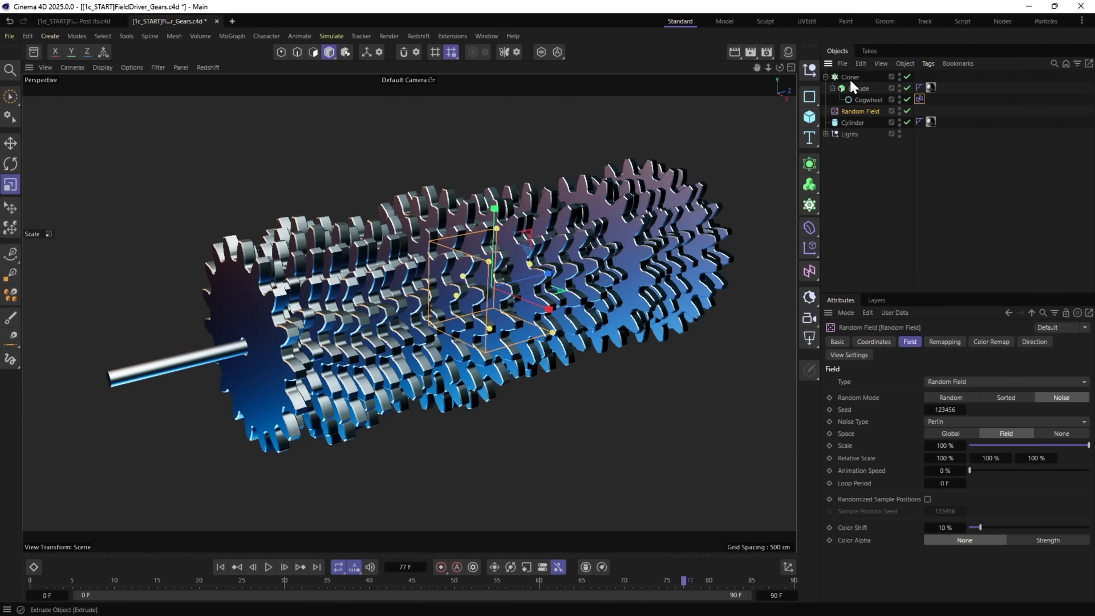
Append '.Teeth' to the Random Field's name, then reselect the Cogwheel's tooth settings.
double_click(864, 112)
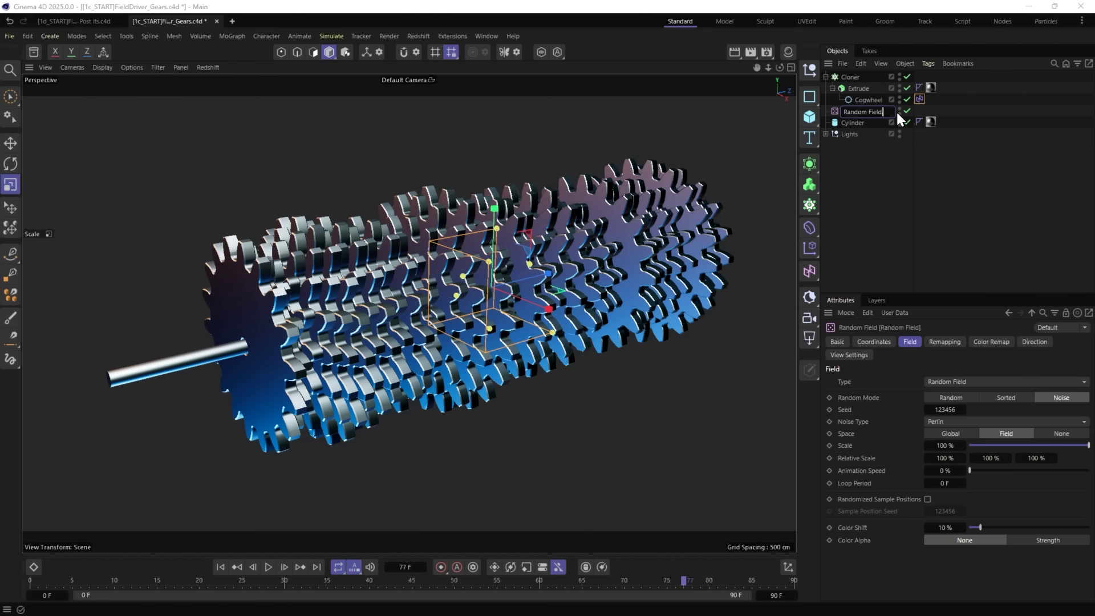
text(.Teeth)
key(Return)
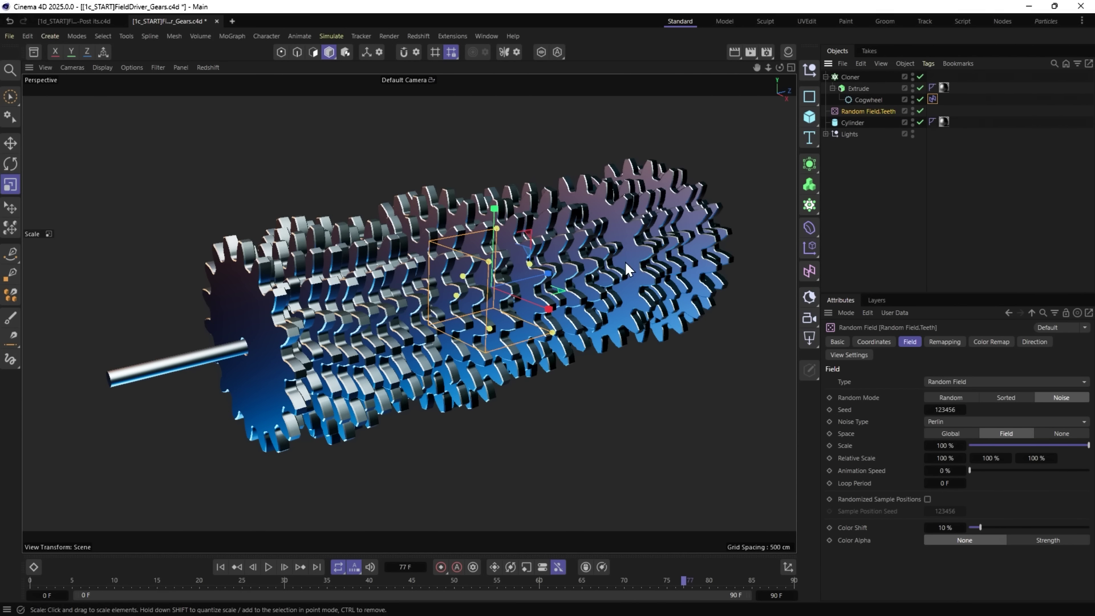
alt+drag(524, 255, 473, 231)
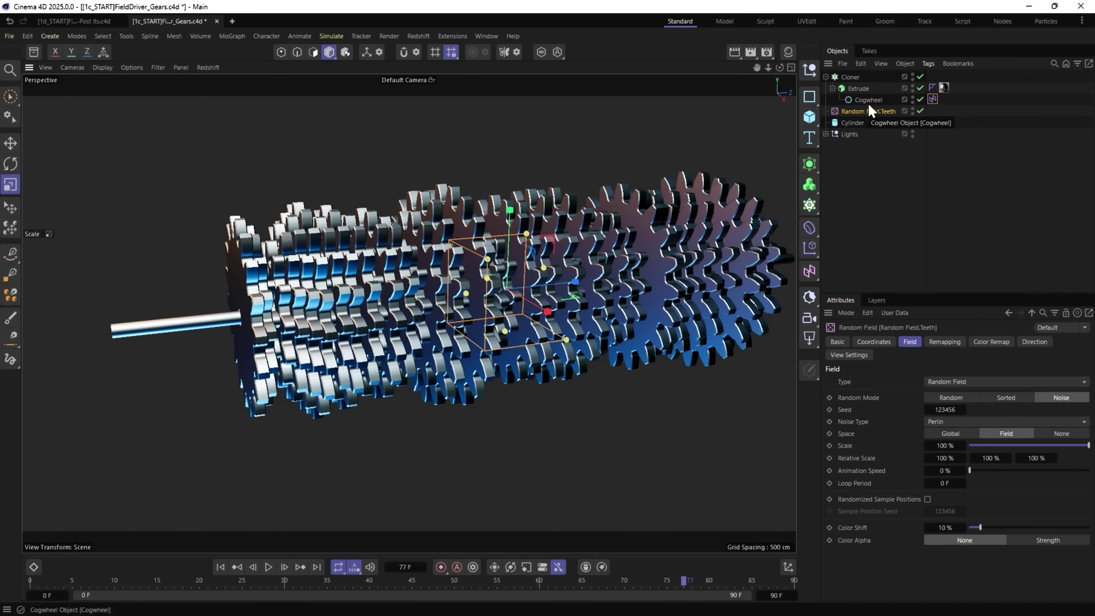
click(933, 99)
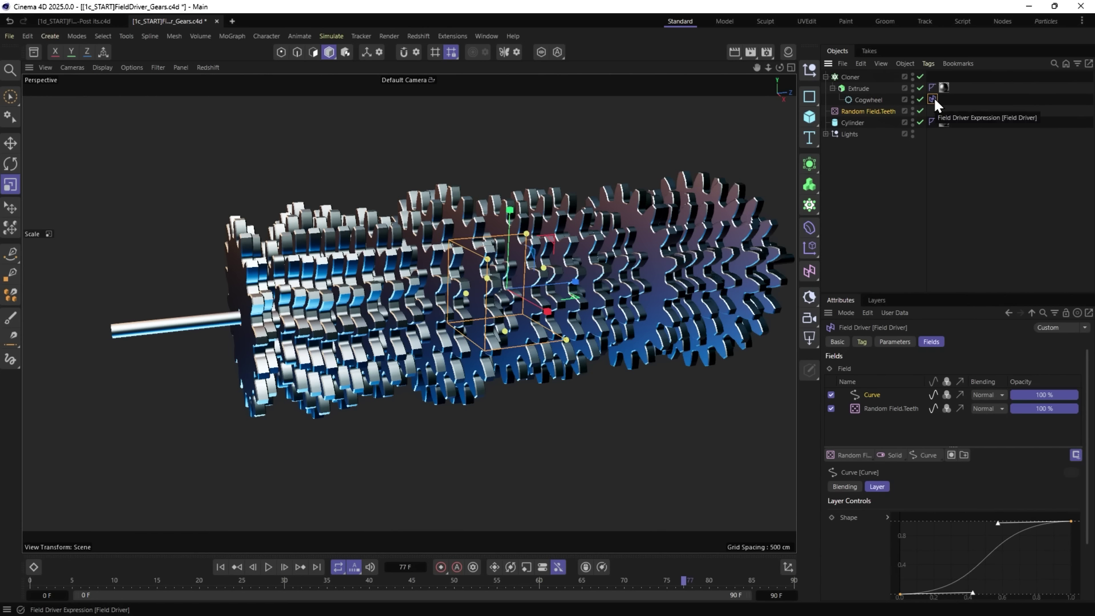
click(858, 100)
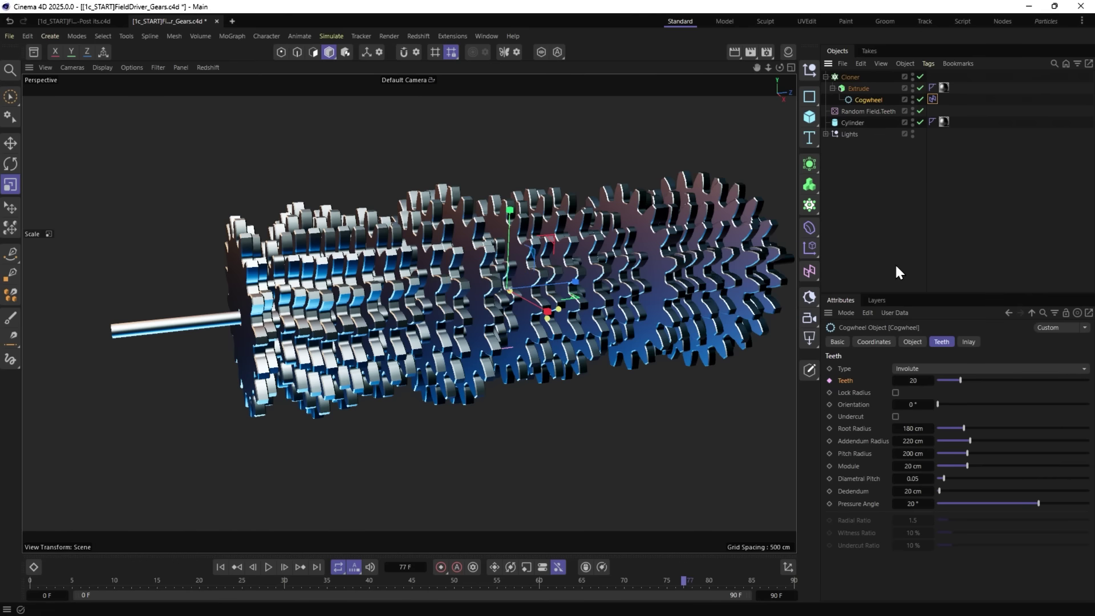
Add the Cogwheel's Pitch Radius to the Field Driver's driven parameters.
click(855, 428)
right_click(852, 450)
mouse_move(894, 403)
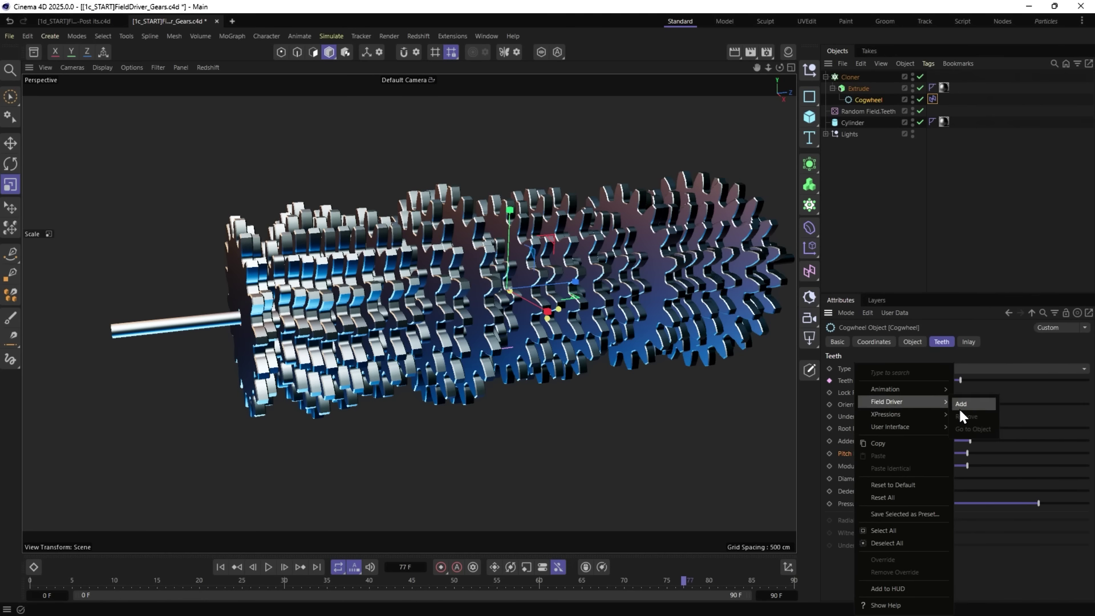
click(935, 105)
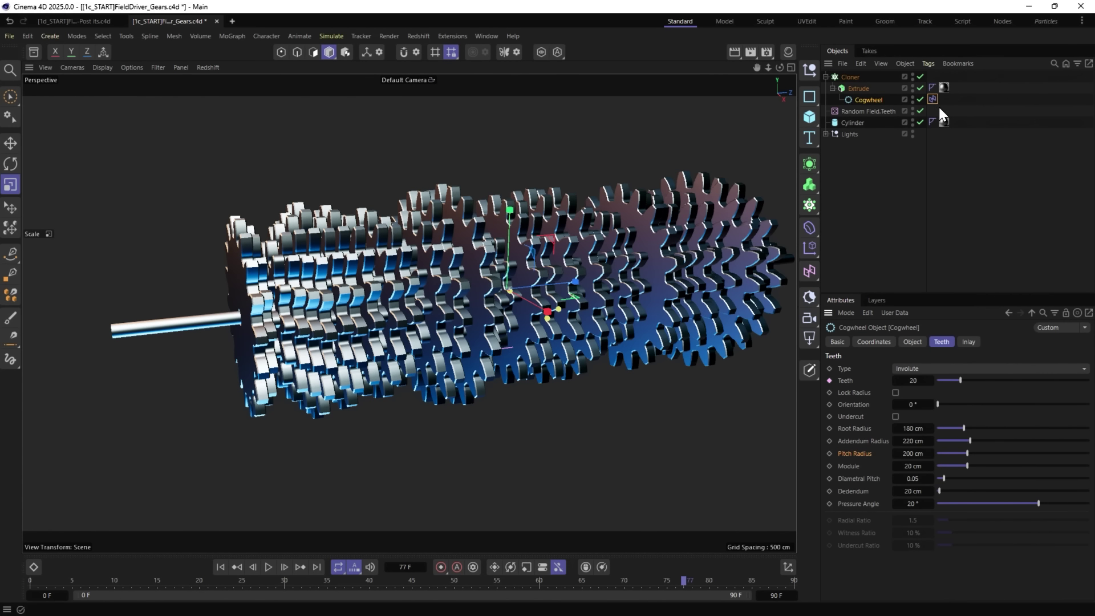
click(941, 100)
click(934, 99)
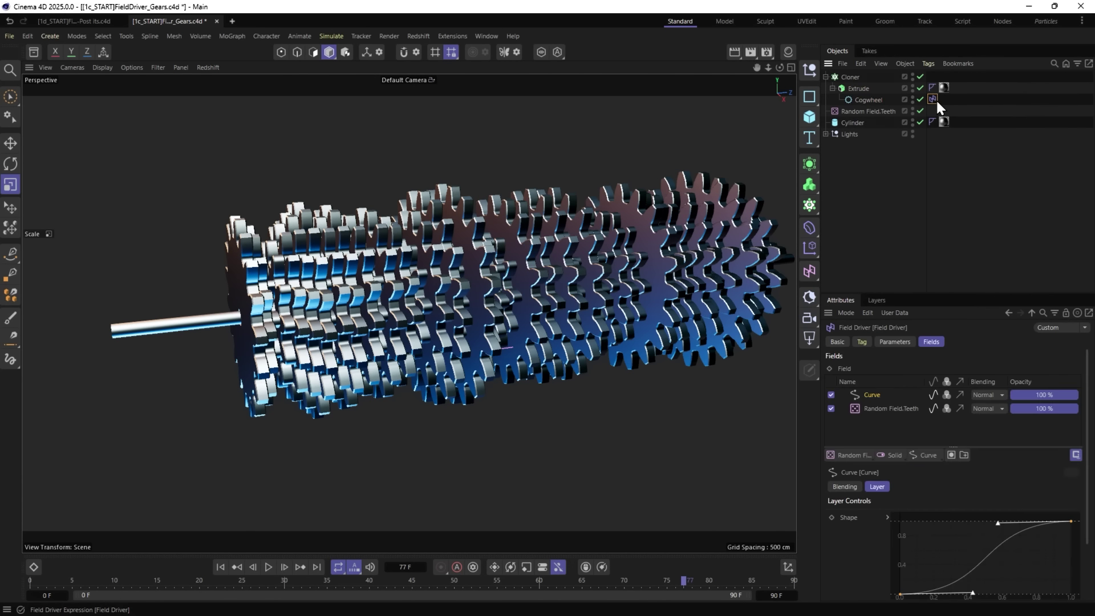
click(901, 342)
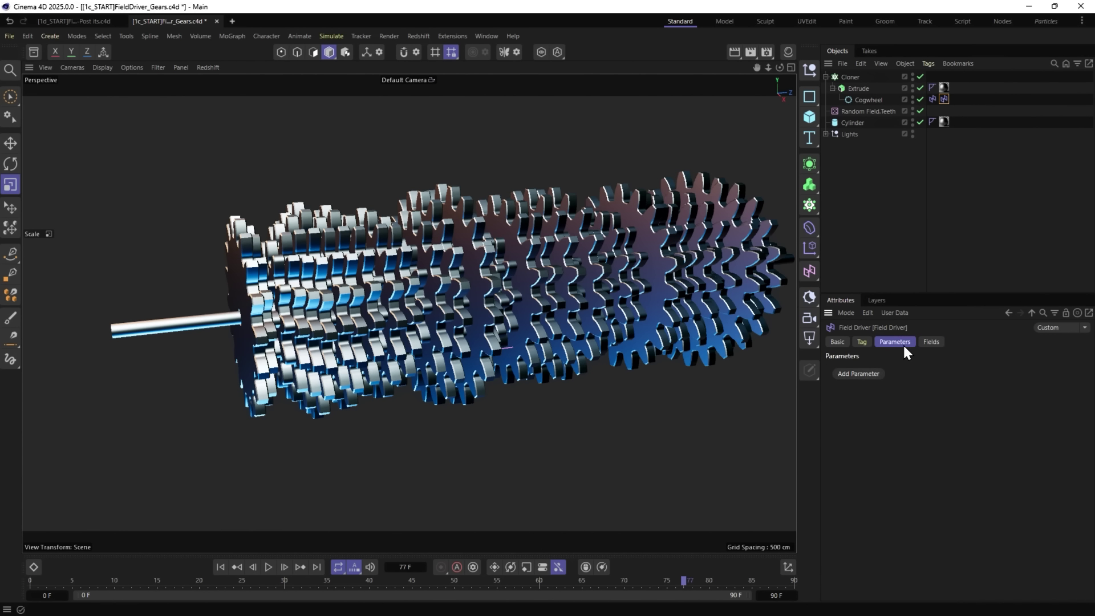
click(860, 99)
drag(858, 453, 942, 97)
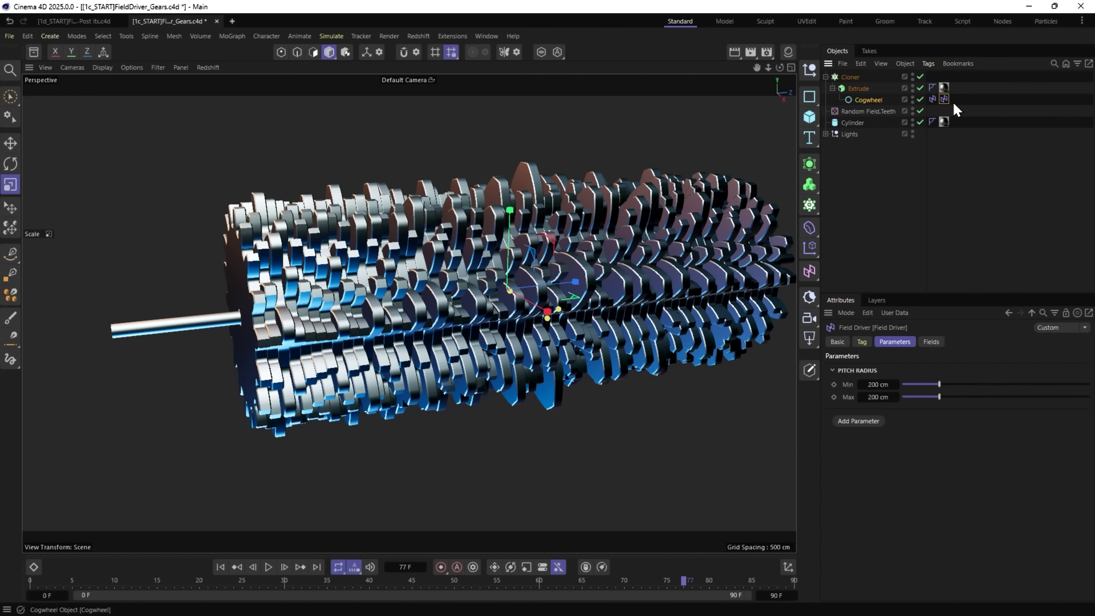
Set the Pitch Radius range from 22 cm to about 287 cm.
click(880, 385)
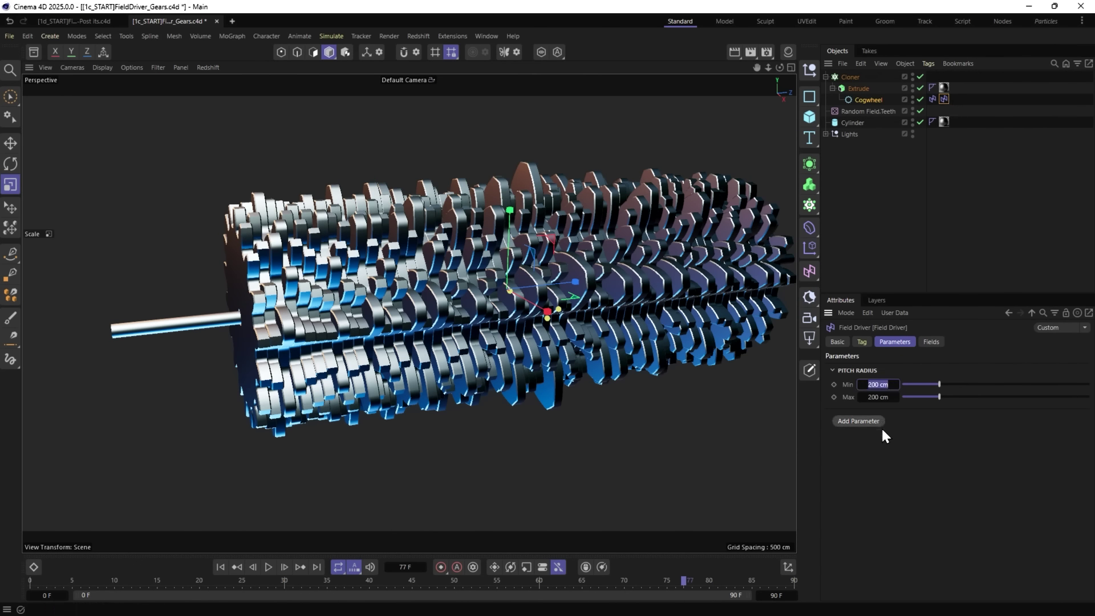
text(22)
key(Return)
click(954, 397)
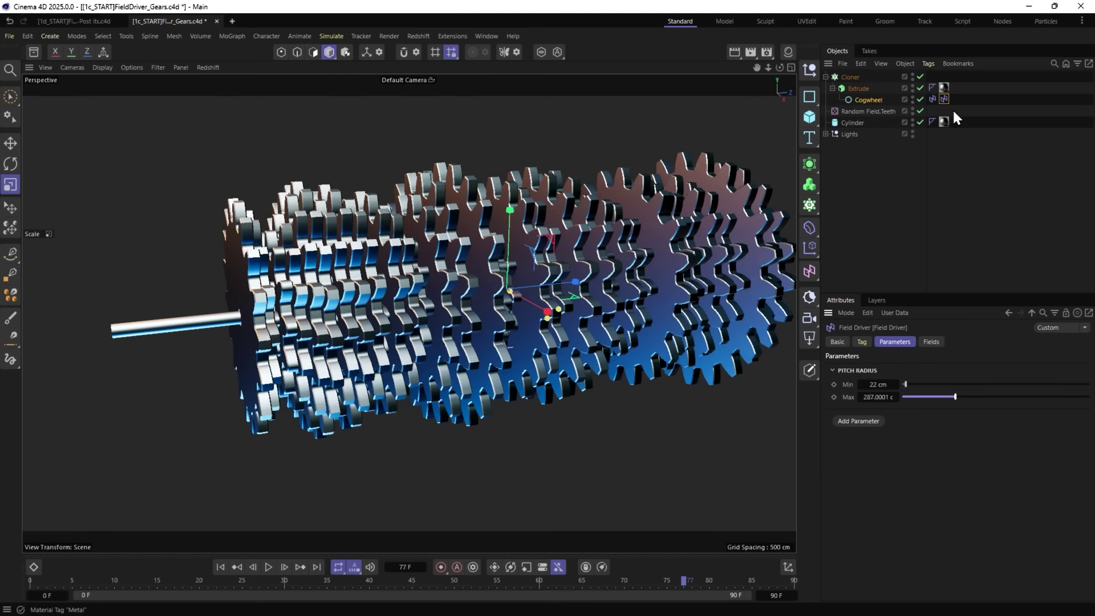
Duplicate Random Field.Teeth and rename the copy 'Random Field.Pitch'.
ctrl+drag(857, 109, 849, 116)
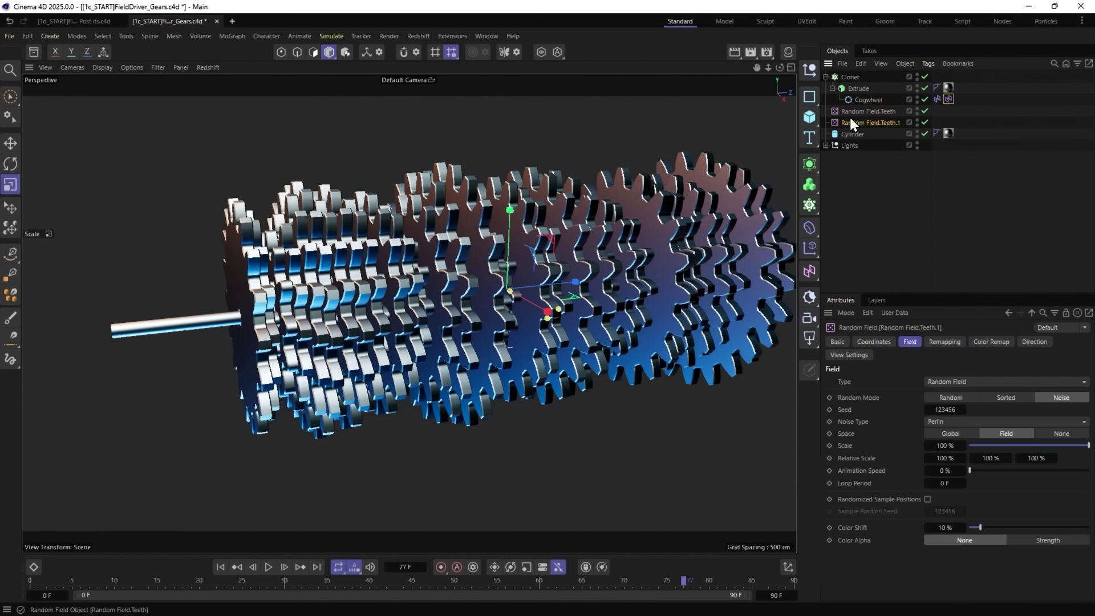
double_click(887, 123)
click(887, 123)
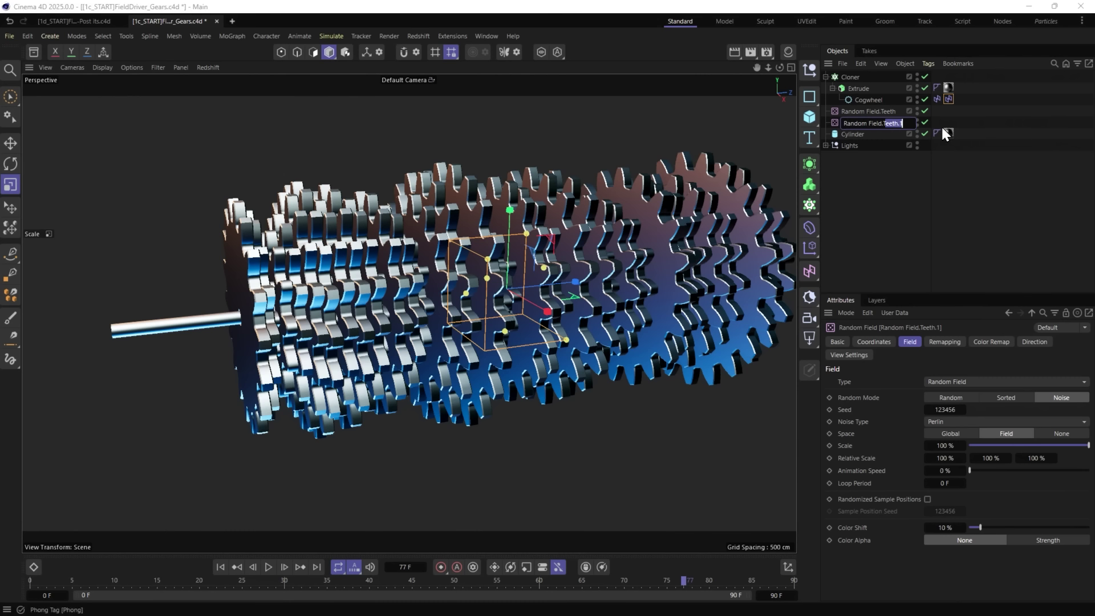
key(BackSpace)
key(BackSpace)
key(BackSpace)
key(BackSpace)
key(BackSpace)
key(BackSpace)
key(BackSpace)
text(Pitch)
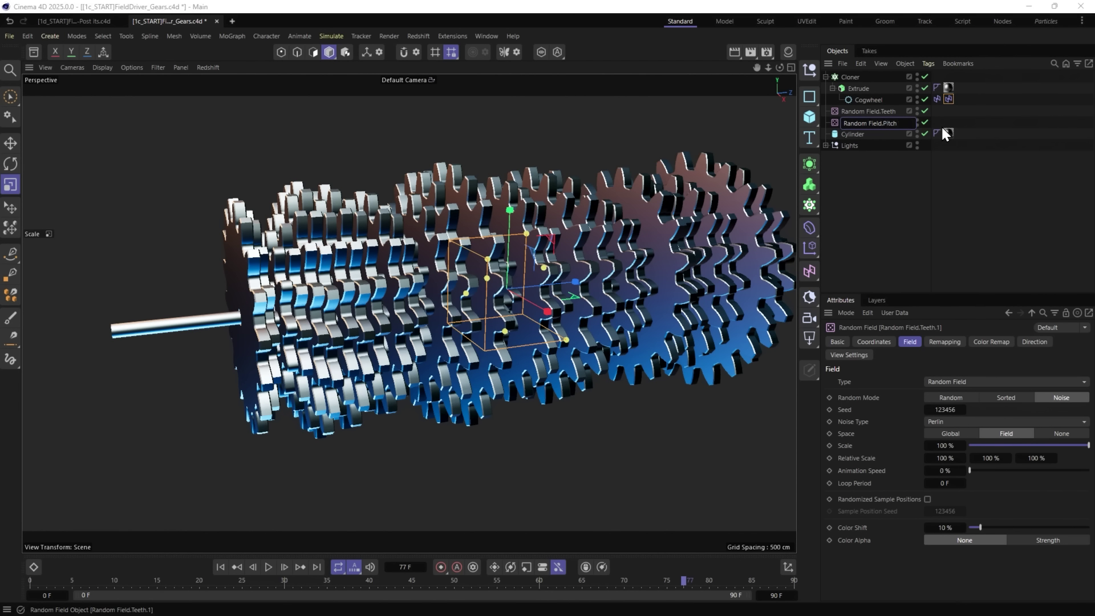
click(901, 165)
Feed Random Field.Pitch into the pitch driver's Fields and change its seed to 123542.
click(944, 98)
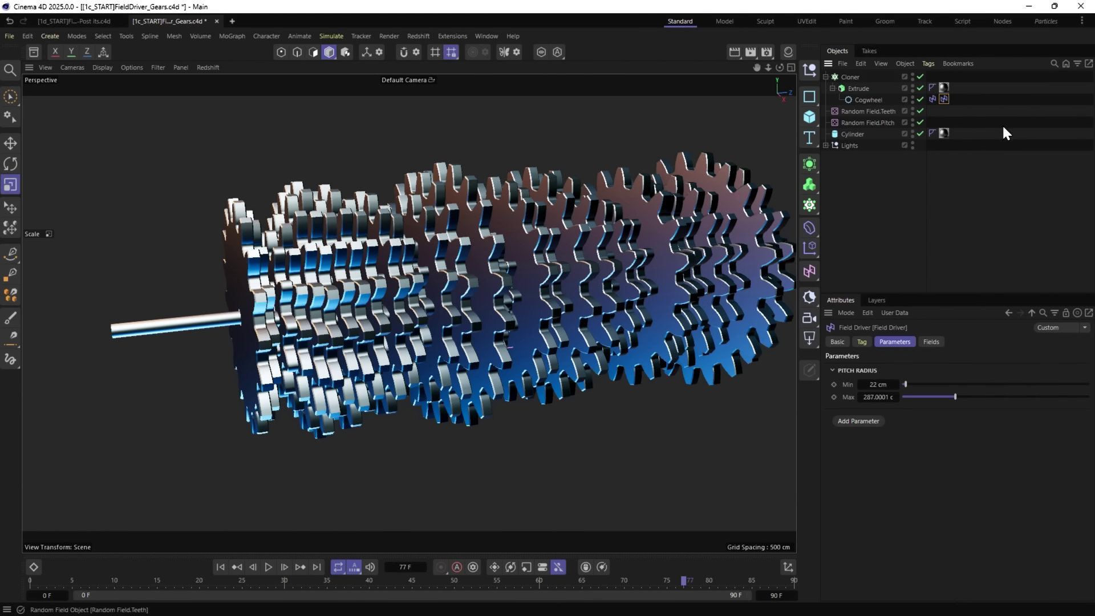
click(929, 342)
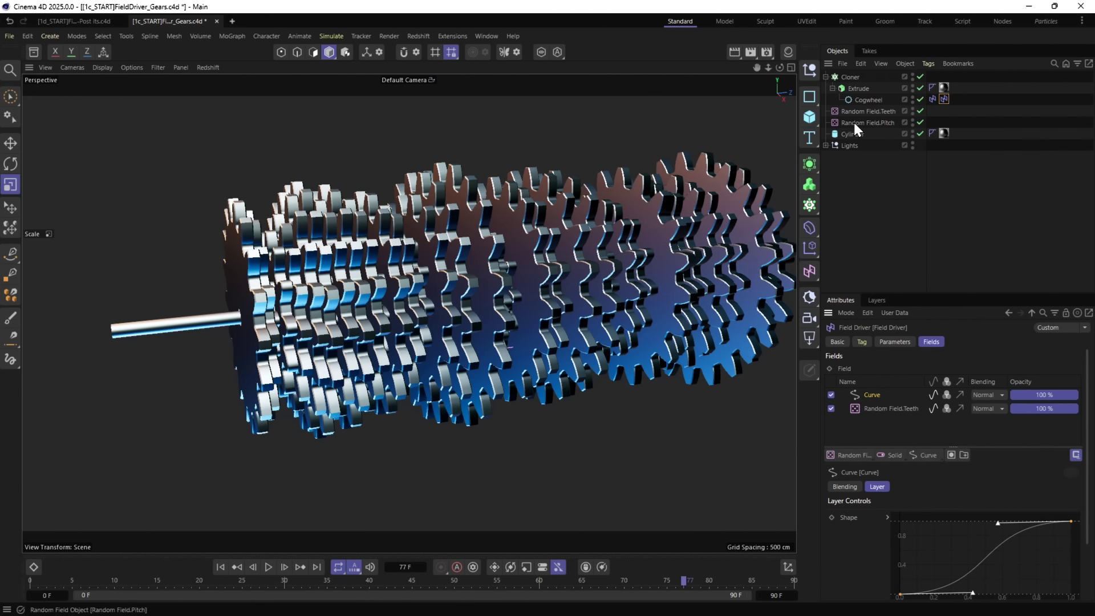
drag(854, 121, 881, 407)
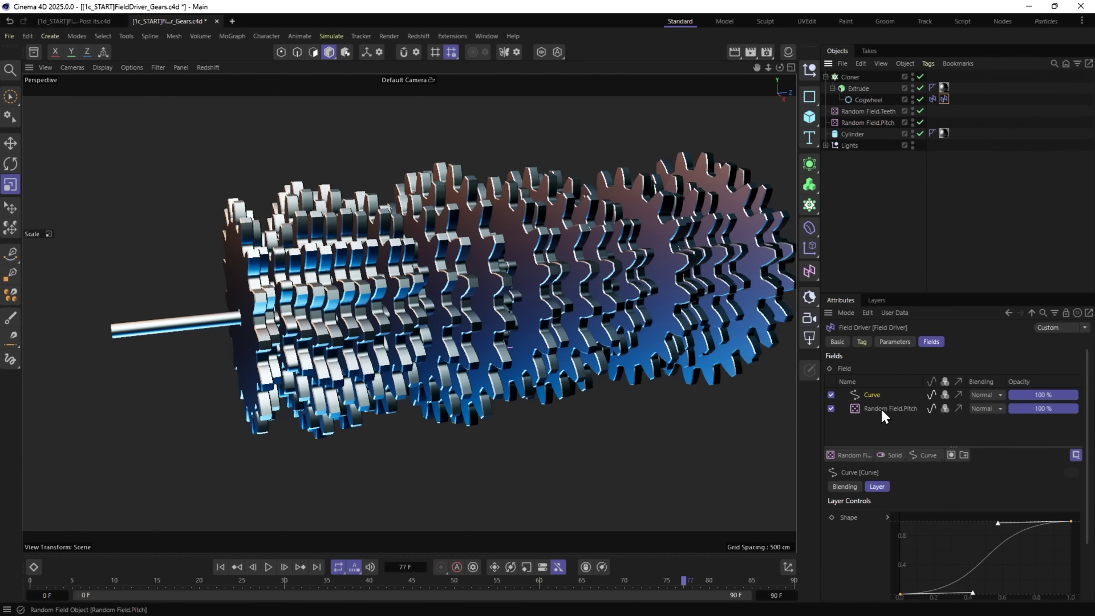
click(884, 123)
drag(951, 410, 956, 409)
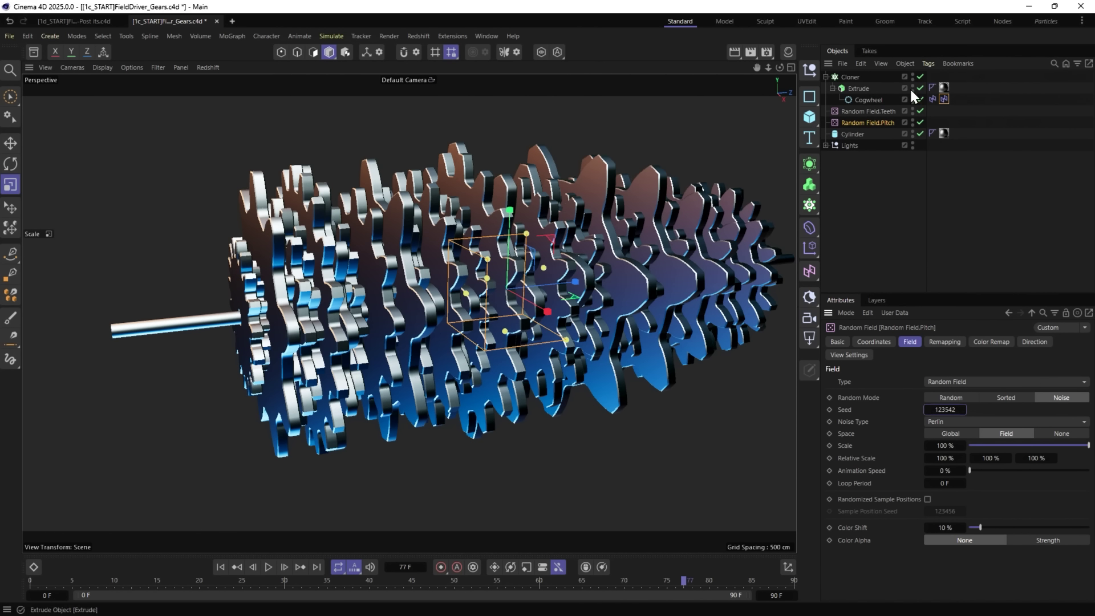
Add a Field Driver to the Extrude's Caps bevel Size.
click(861, 89)
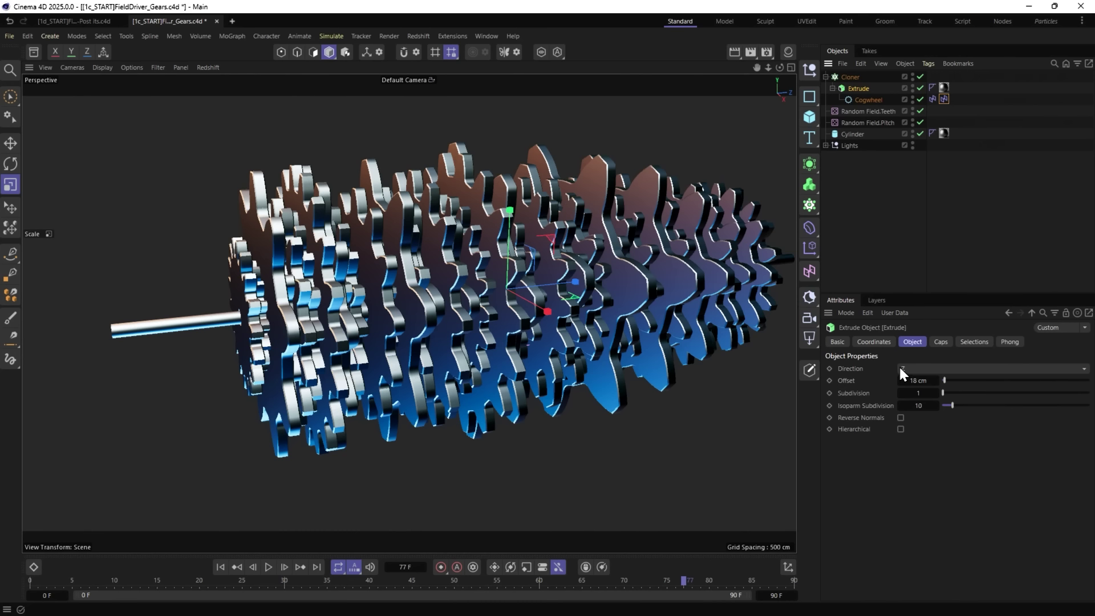
click(941, 342)
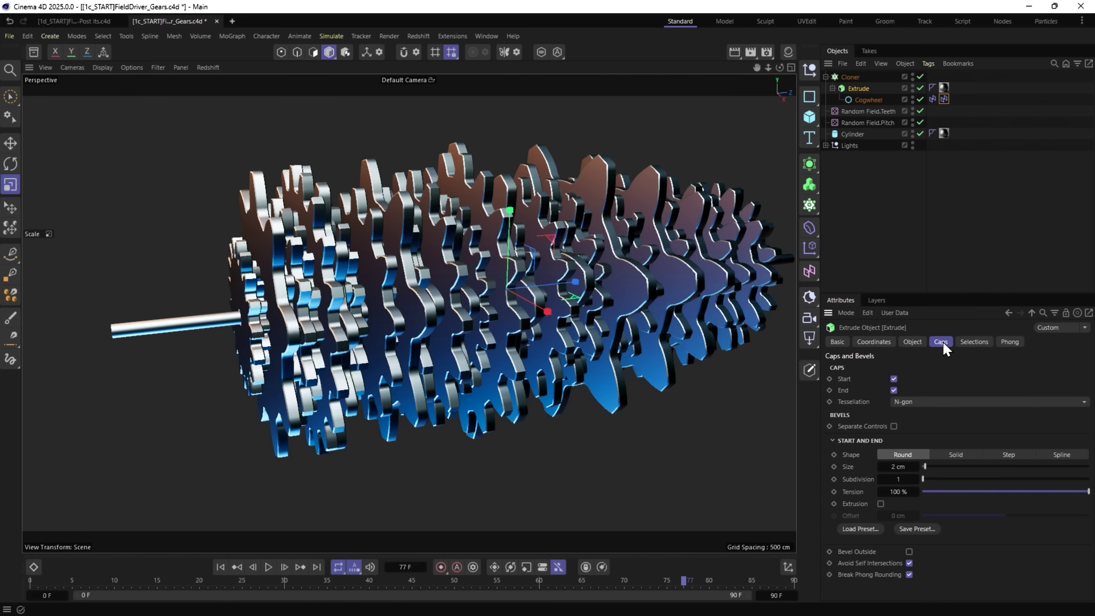
right_click(850, 467)
mouse_move(884, 401)
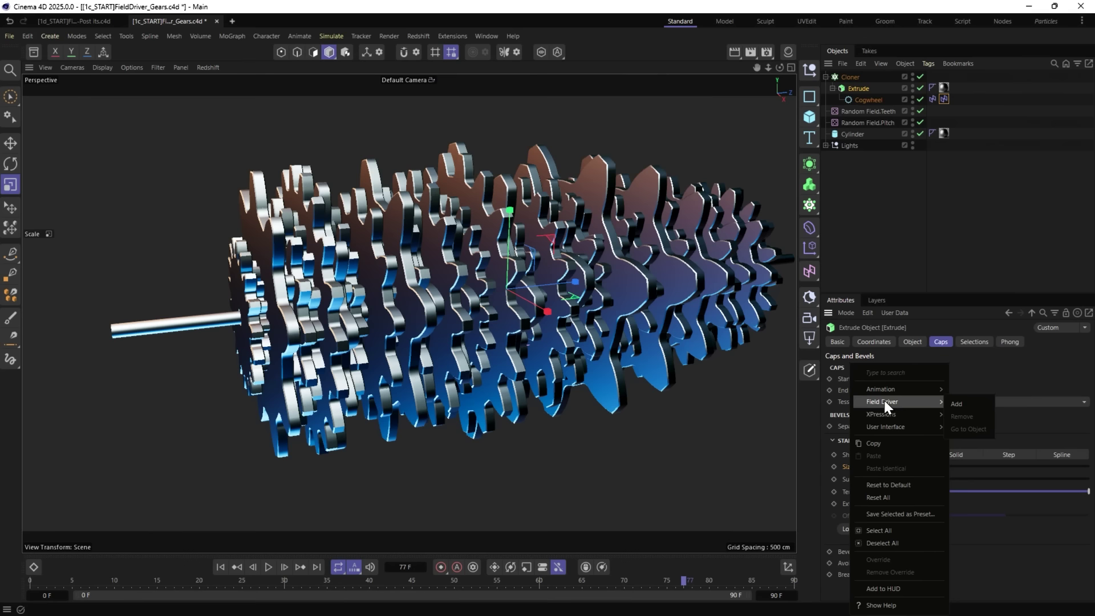
click(975, 403)
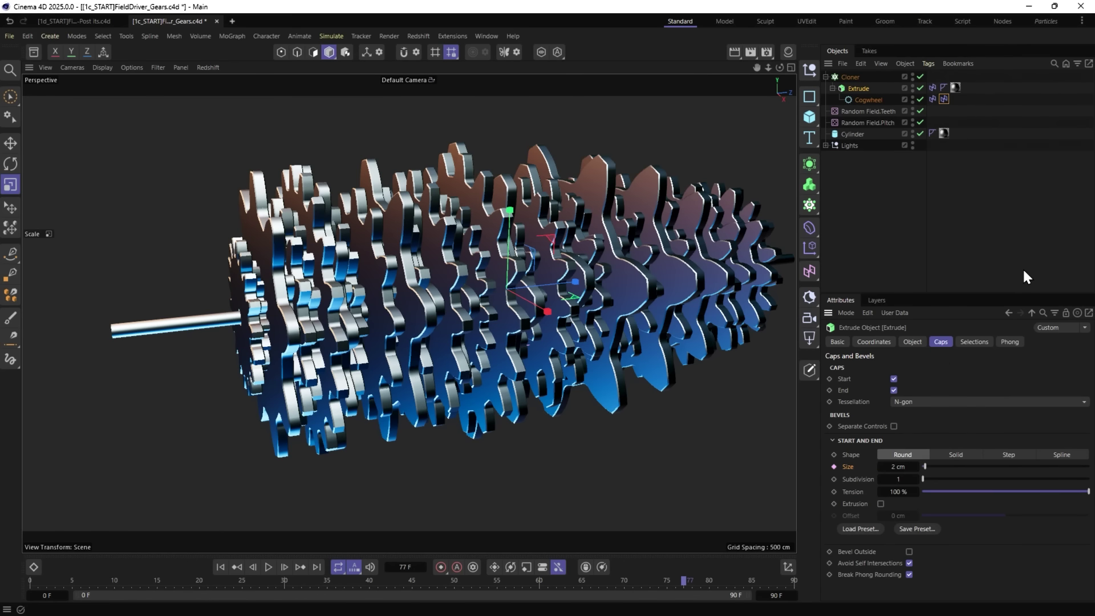
Set the bevel Size range to 0.1–10 cm and duplicate Random Field.Pitch.
click(932, 87)
click(885, 385)
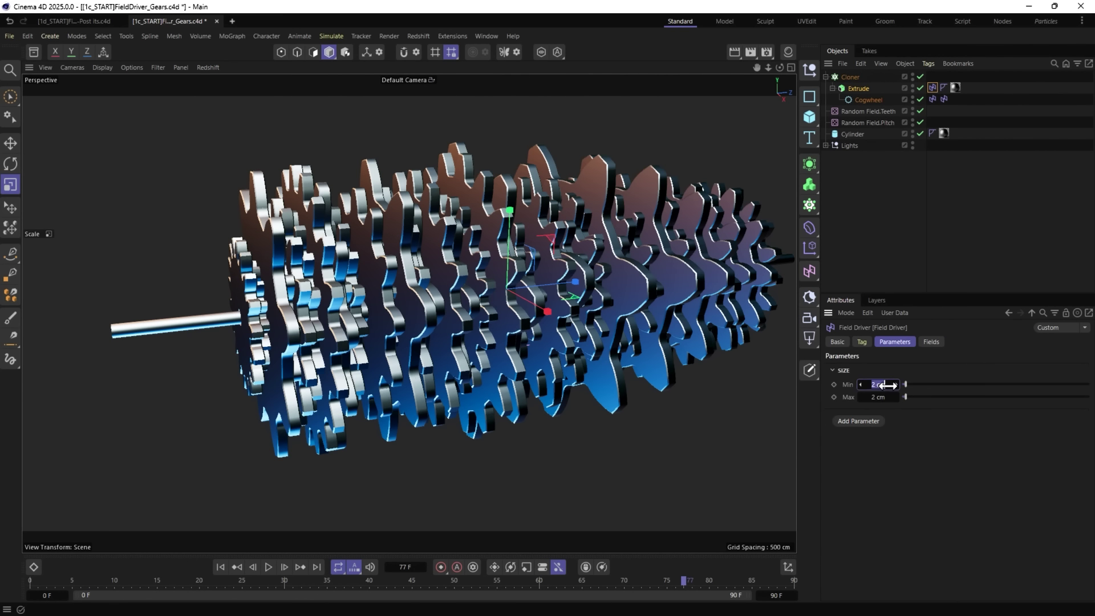
text(0.1)
key(Return)
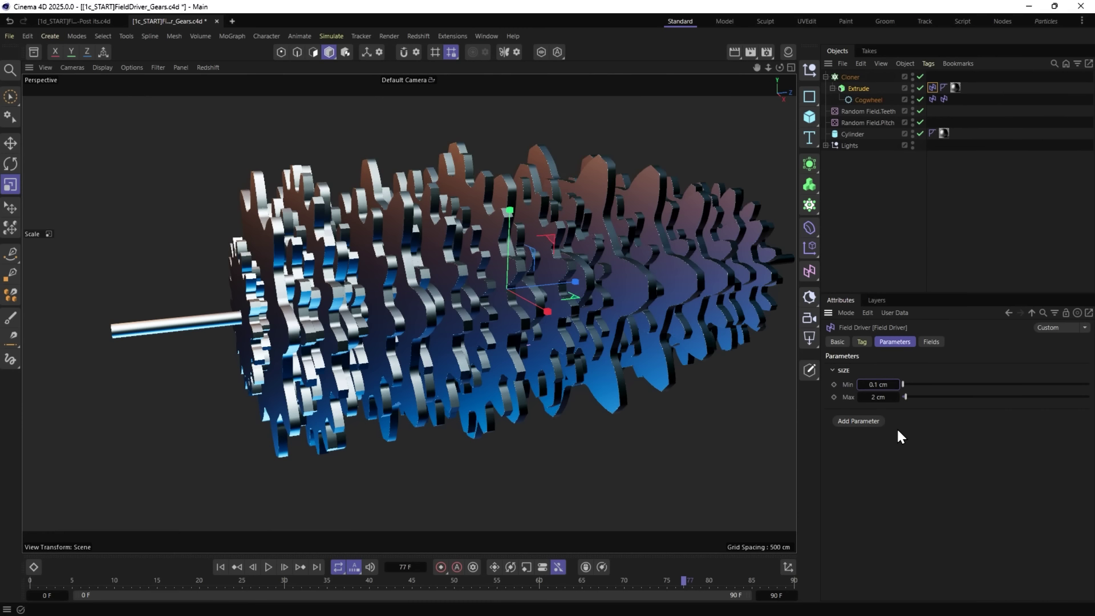
click(881, 397)
text(10)
key(Return)
click(933, 342)
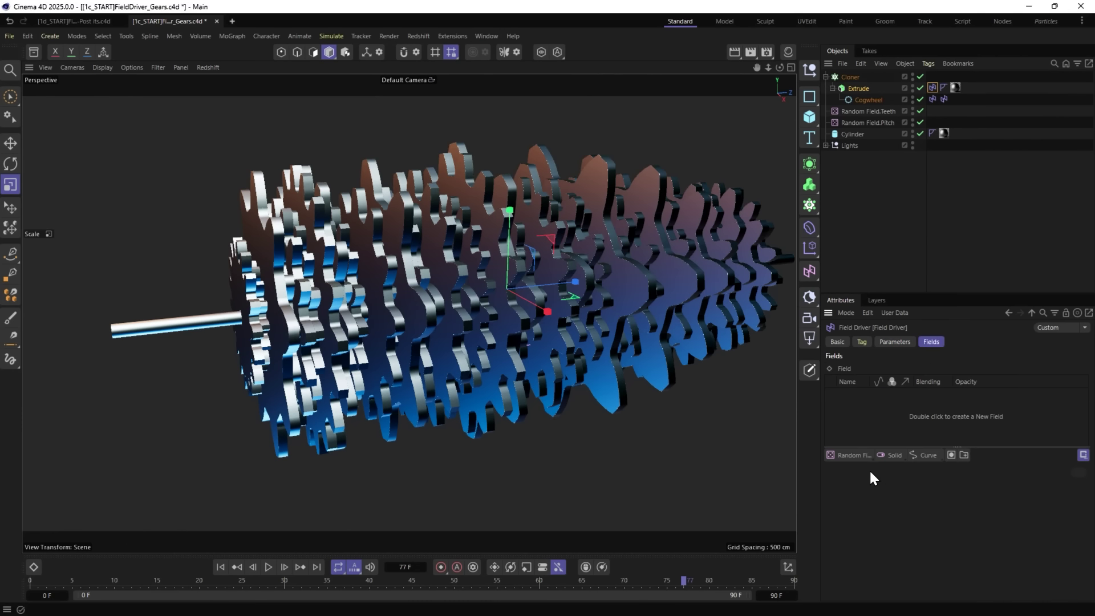
drag(878, 122, 865, 130)
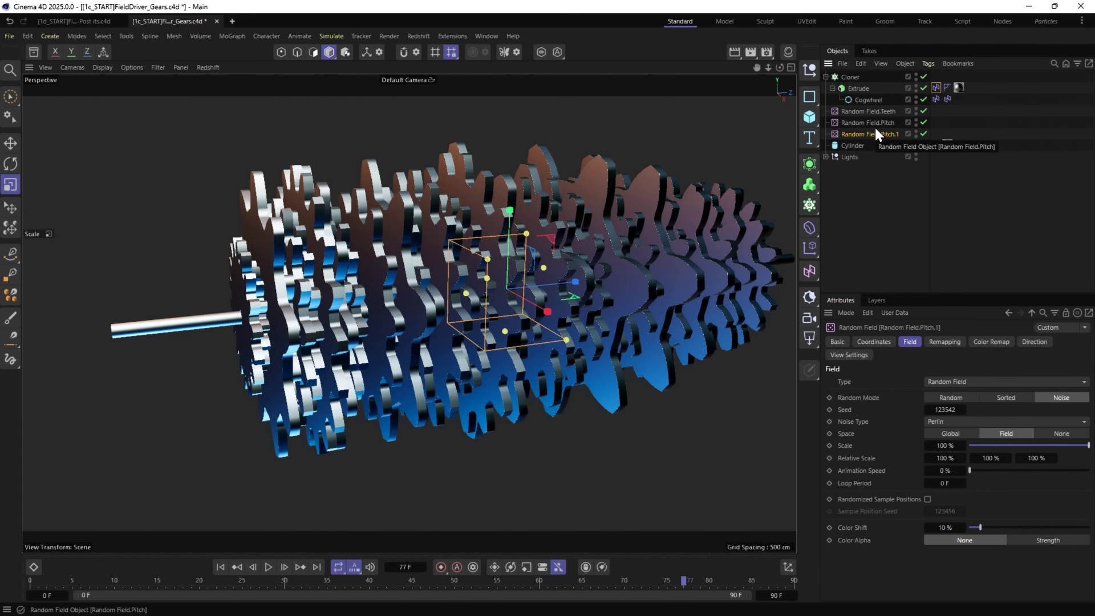
Rename the copied field 'Random Field.Radius'.
double_click(875, 133)
text(S)
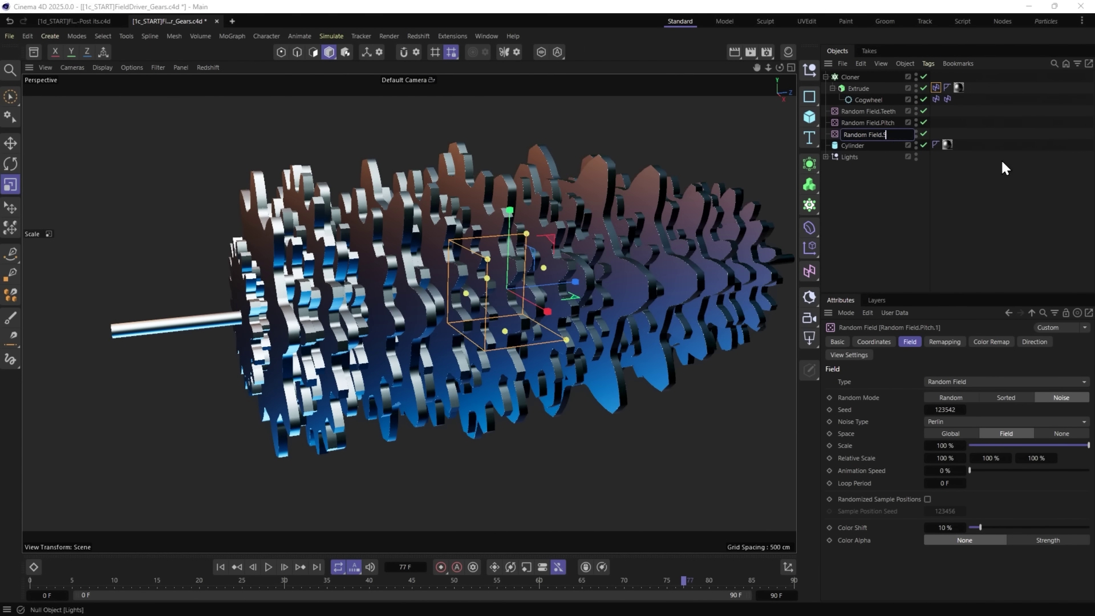
text(Radius)
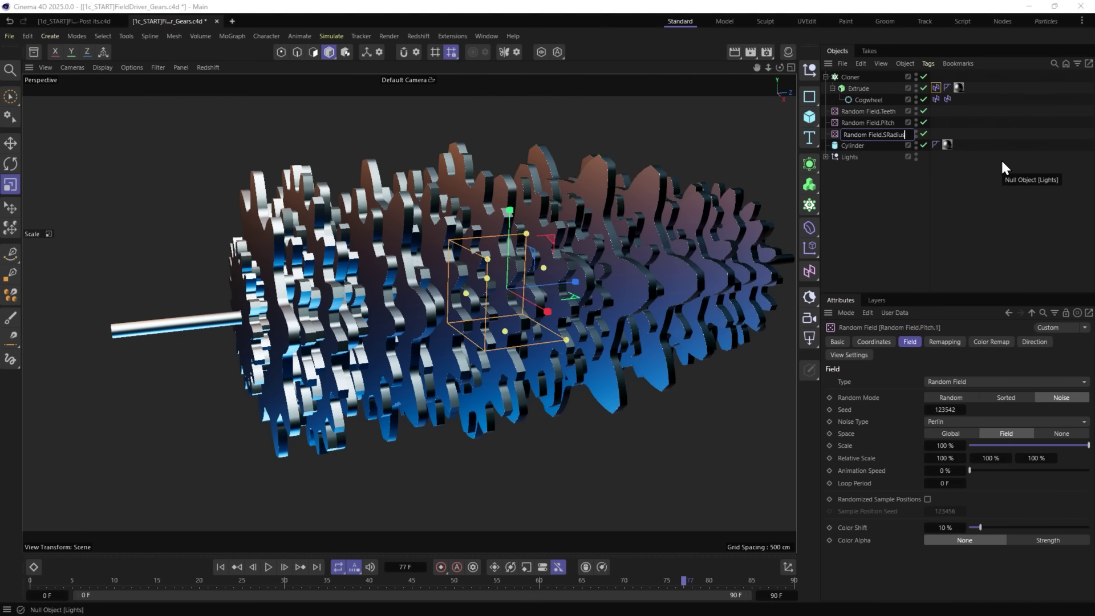
key(Return)
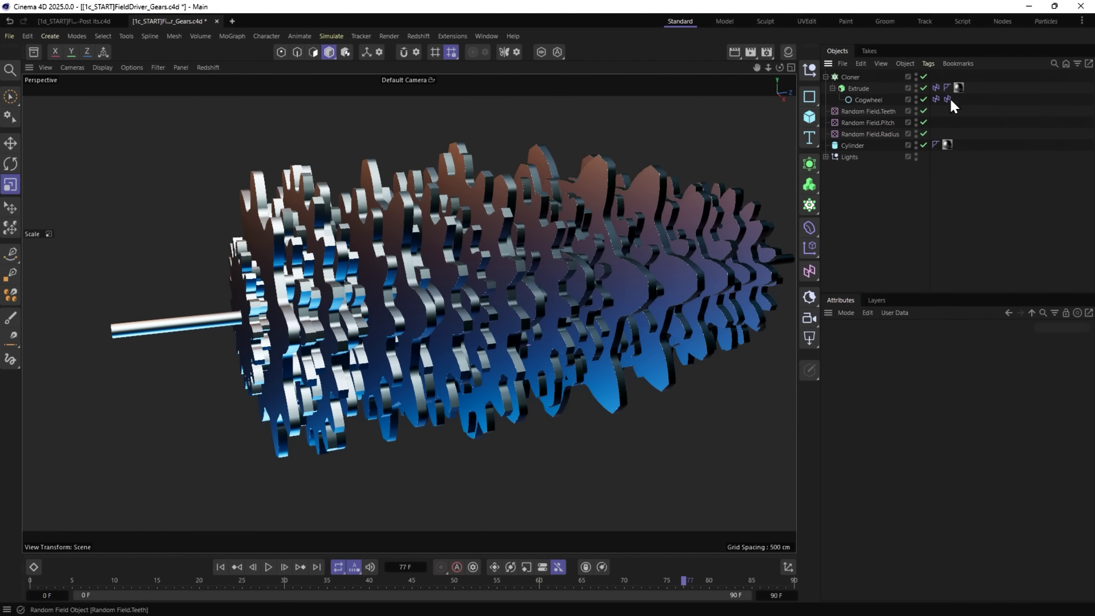
Add Random Field.Radius to the bevel Size driver's Fields with an S-shaped Curve layer.
click(947, 99)
drag(879, 132, 893, 396)
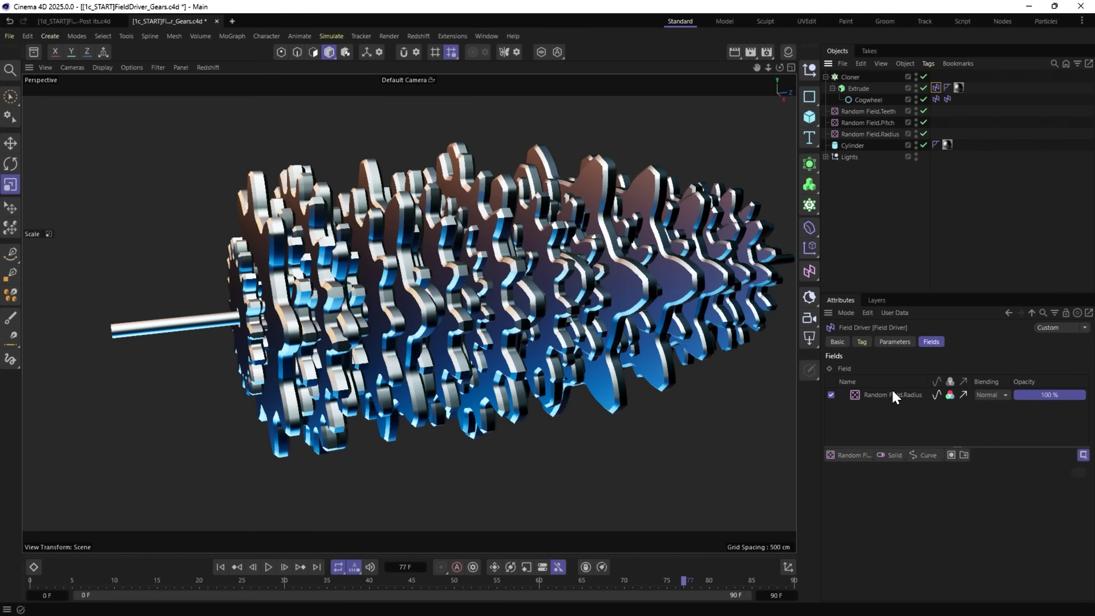
click(928, 455)
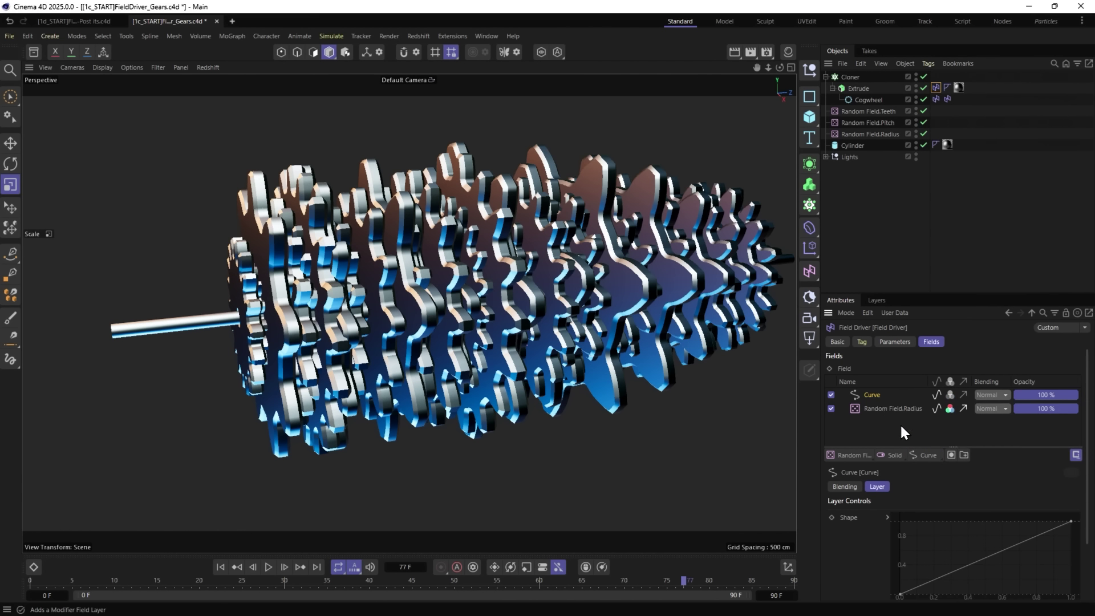
drag(921, 582, 978, 593)
Inspect Random Field.Radius, then restore the bevel Size maximum to 10 cm.
click(862, 134)
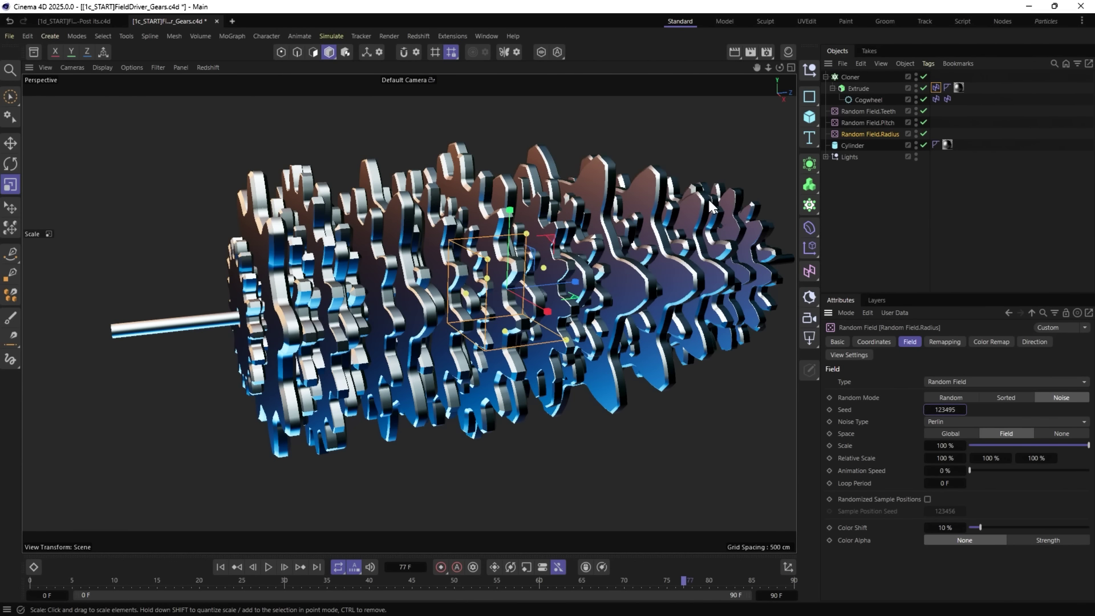
mouse_move(398, 254)
alt+mouse_down()
mouse_move(368, 252)
mouse_move(402, 257)
alt+mouse_up()
scroll(427, 255, up, 3)
scroll(426, 254, up, 2)
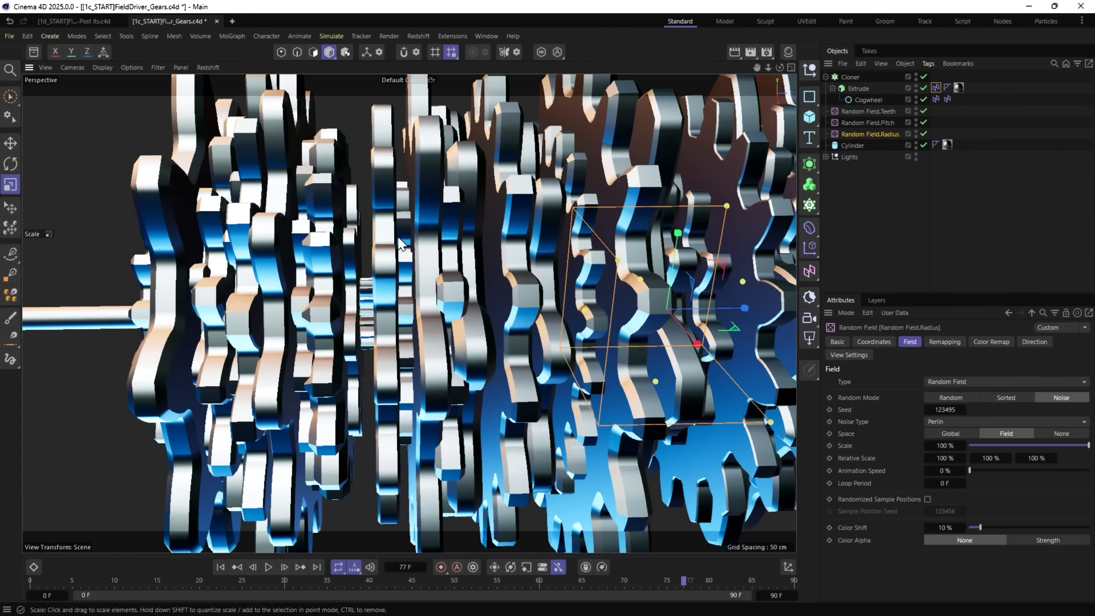
click(936, 88)
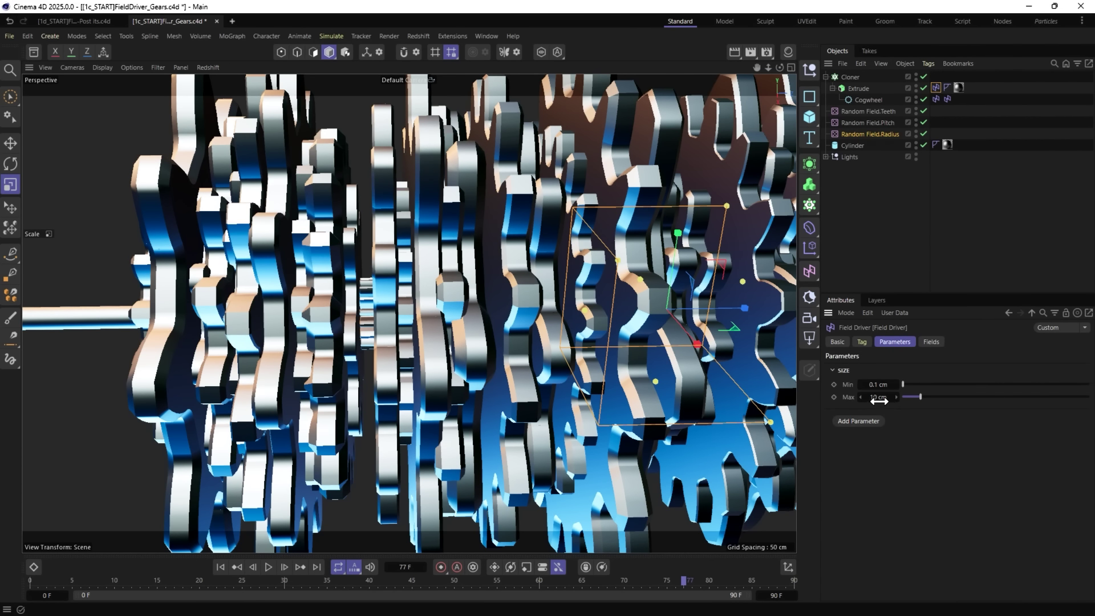
mouse_move(919, 401)
mouse_down()
mouse_move(947, 396)
mouse_move(911, 393)
mouse_move(926, 397)
mouse_up()
click(880, 396)
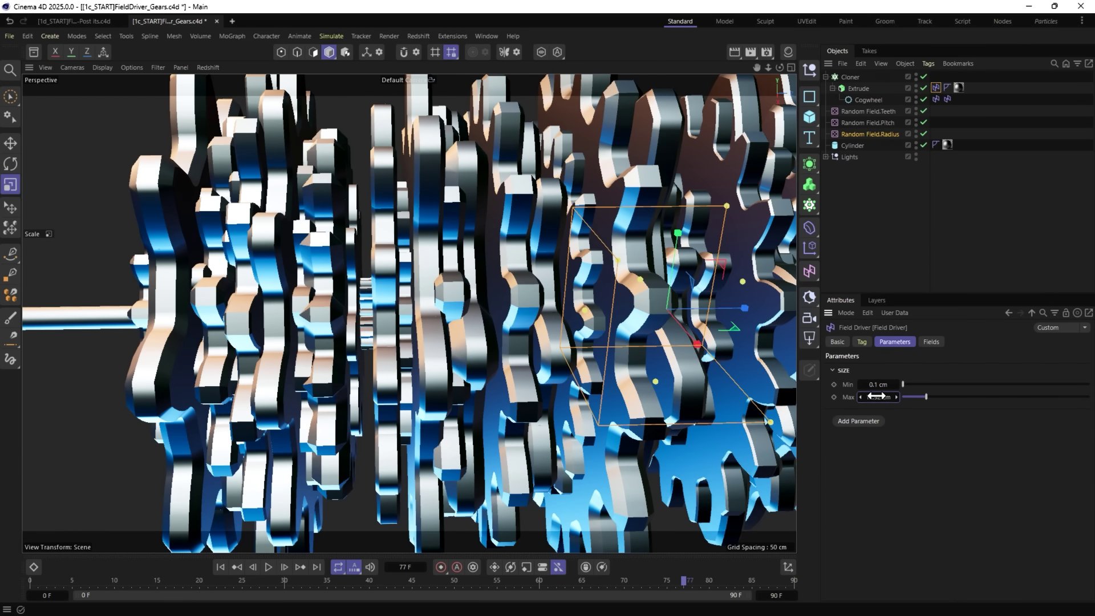
text(10)
key(Return)
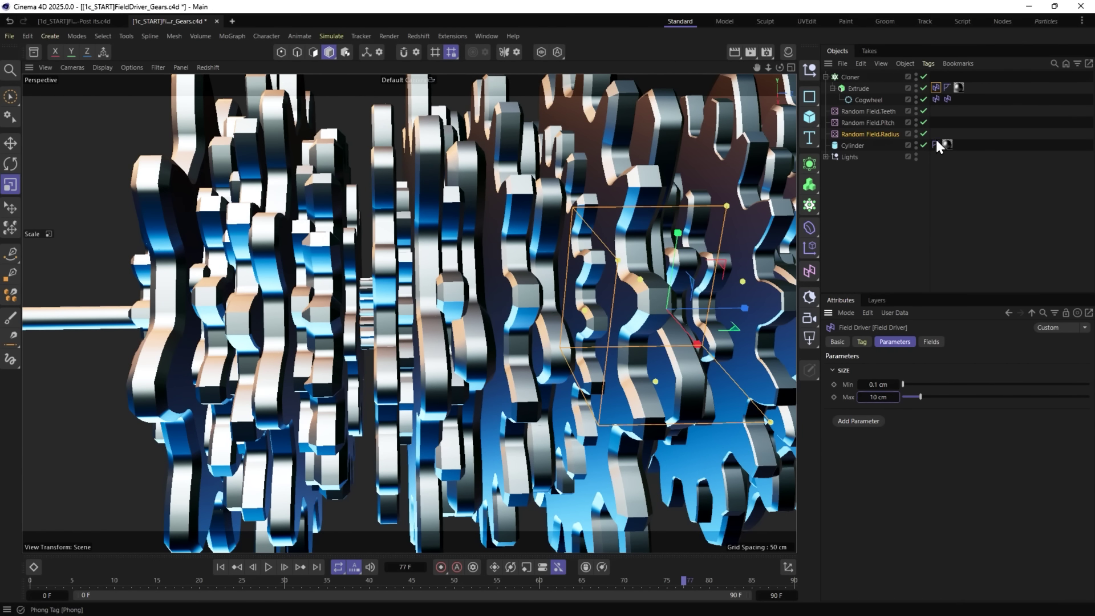
click(855, 89)
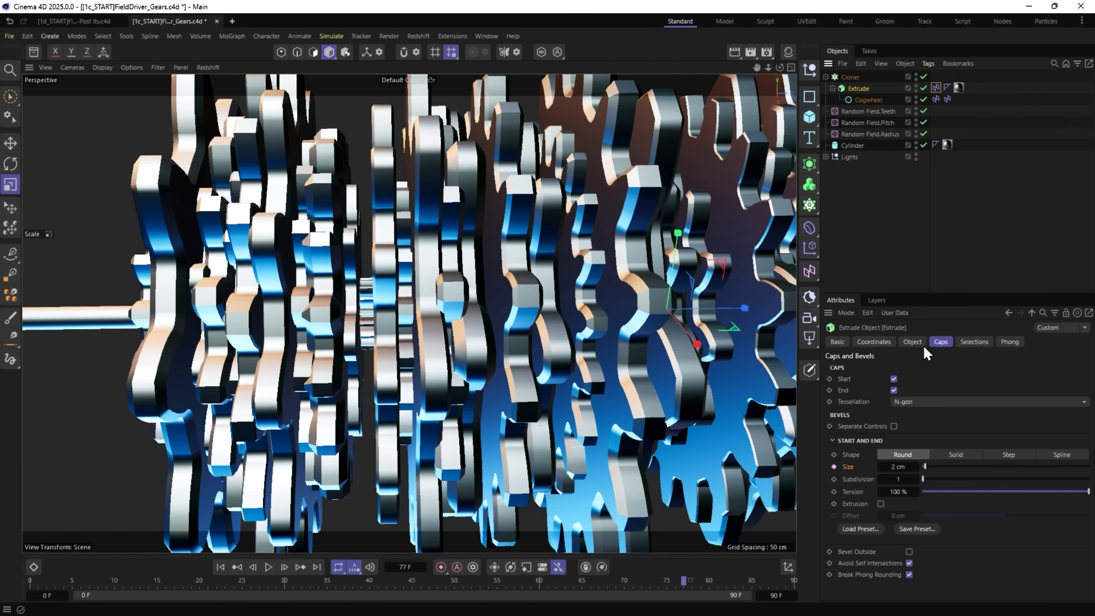
Add the Extrude's Offset to the bevel Field Driver, ranging from 18 cm to 2 cm.
click(911, 342)
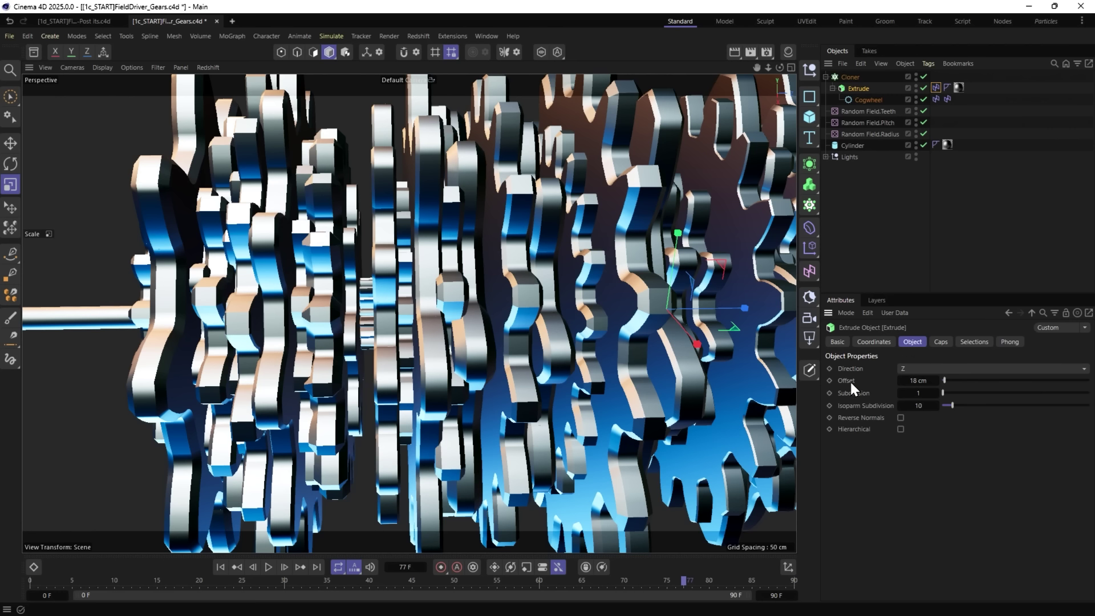
drag(991, 185, 936, 90)
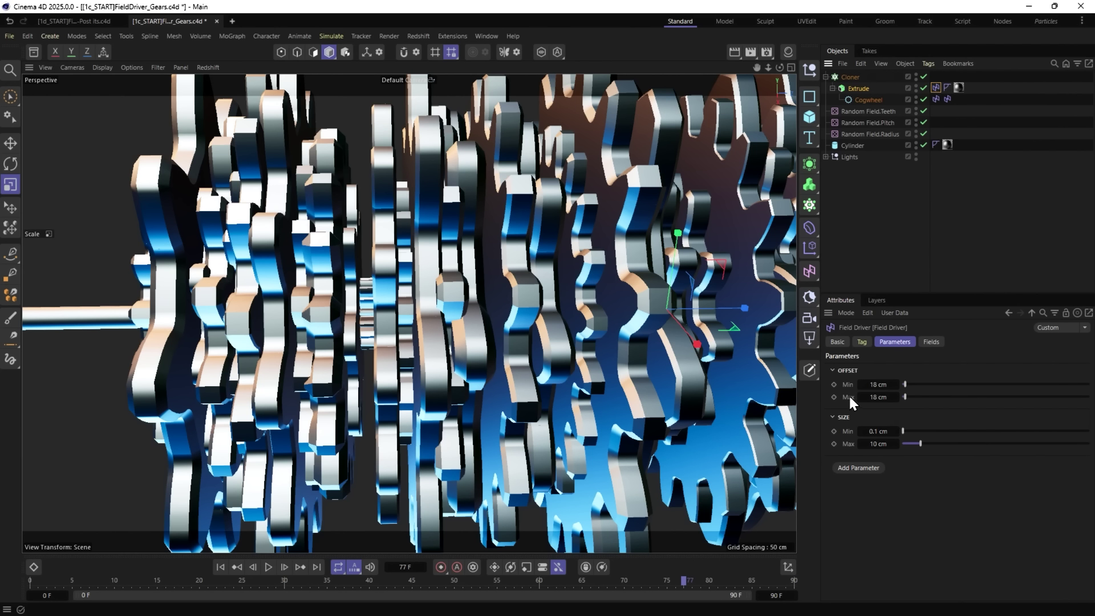
click(881, 398)
text(8)
key(Return)
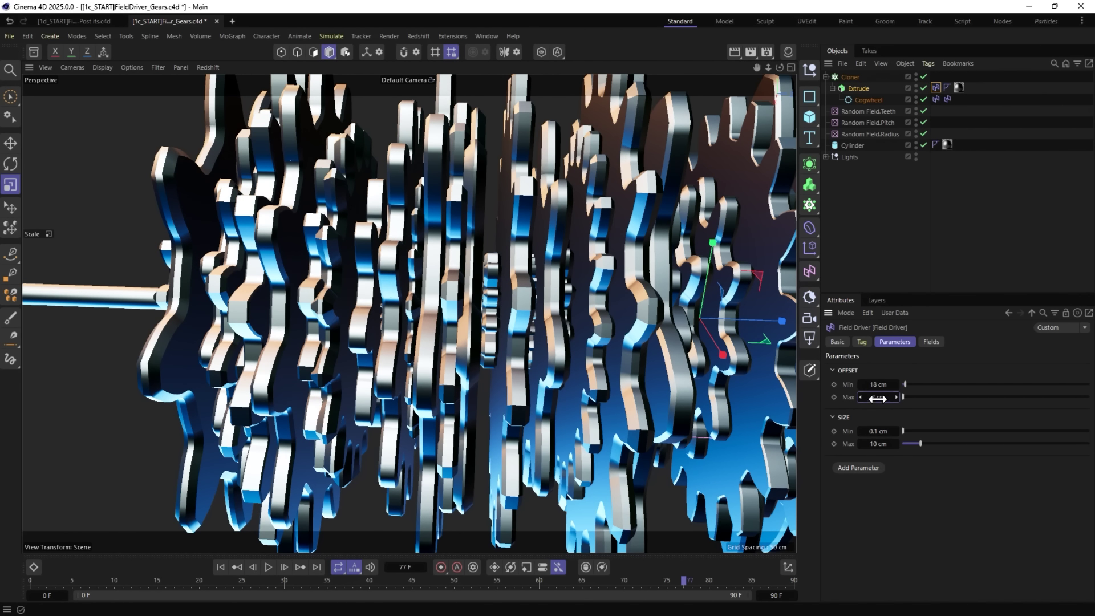
mouse_move(877, 398)
mouse_down()
mouse_move(854, 397)
mouse_move(885, 397)
mouse_up()
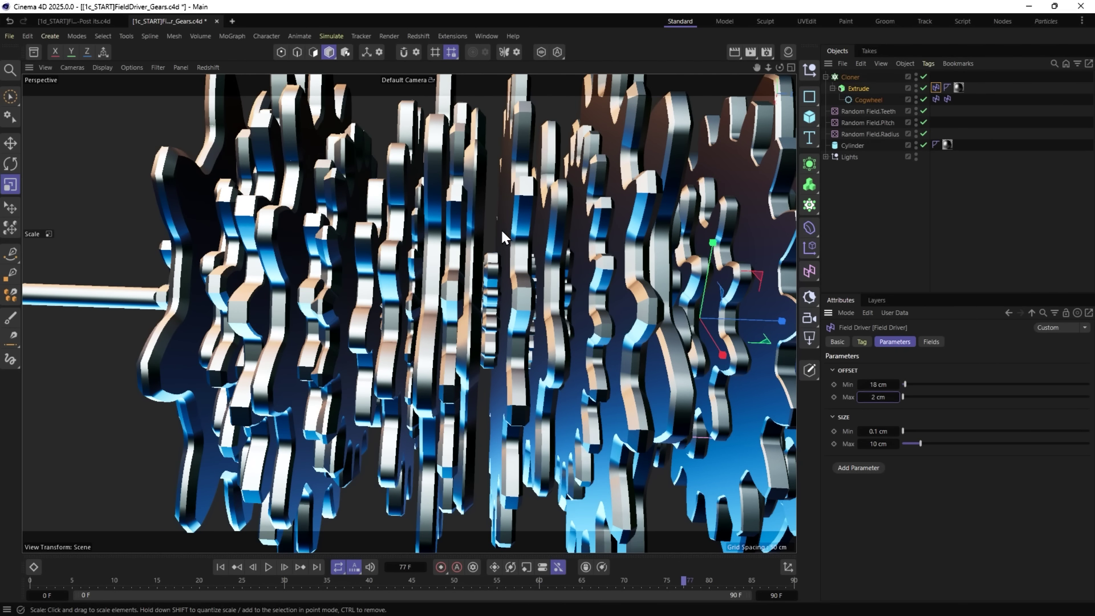
scroll(483, 259, down, 10)
alt+drag(483, 259, 502, 285)
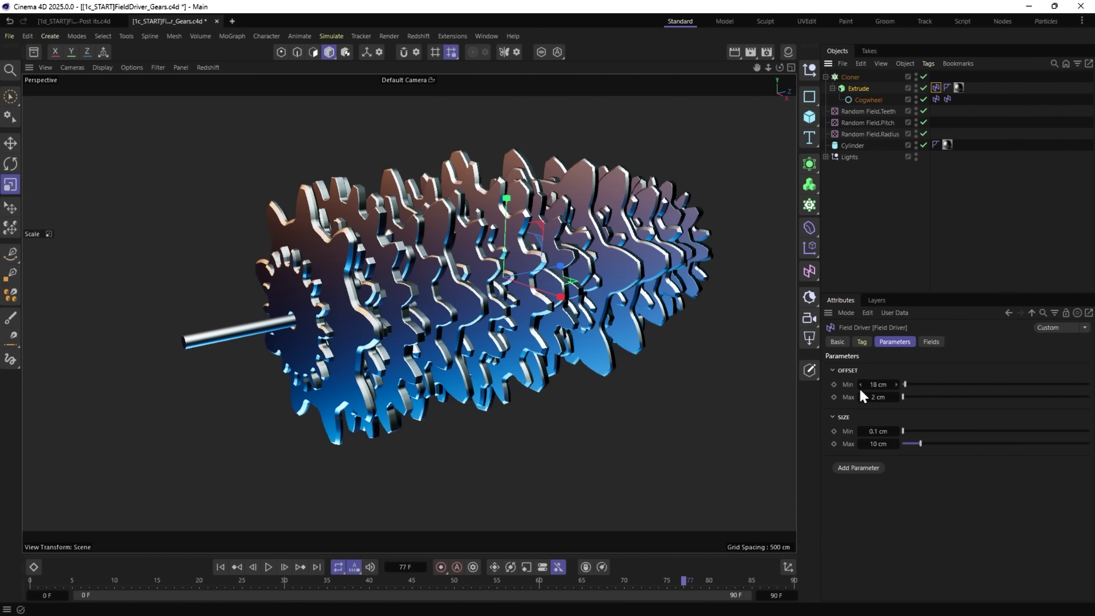
Try converting the Cloner with C and undo, then select Random Field.Teeth, .Pitch and .Radius.
click(854, 135)
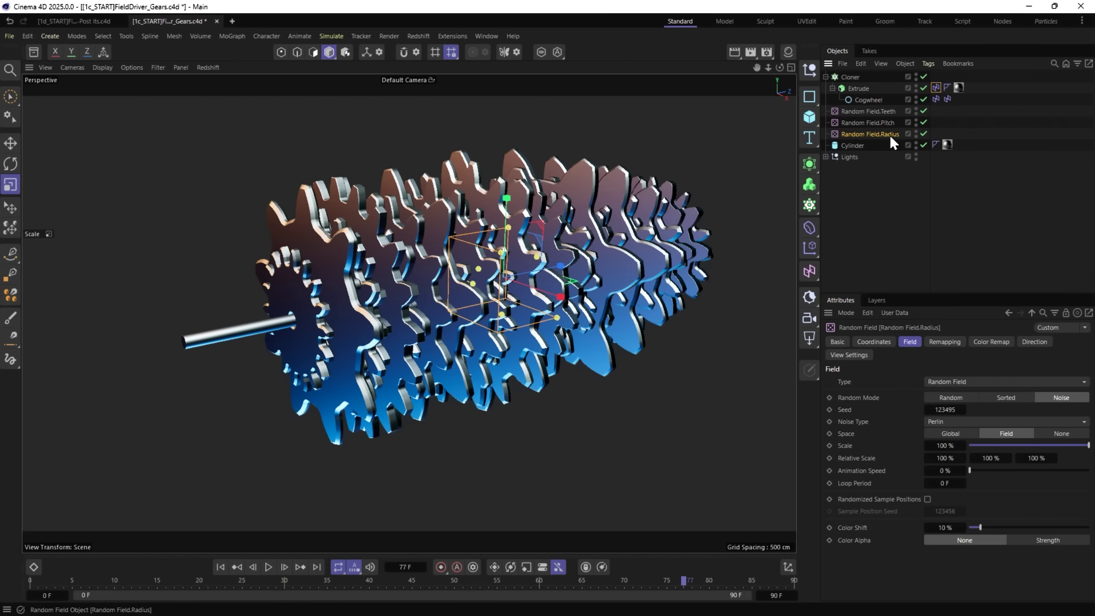
alt+drag(621, 260, 467, 288)
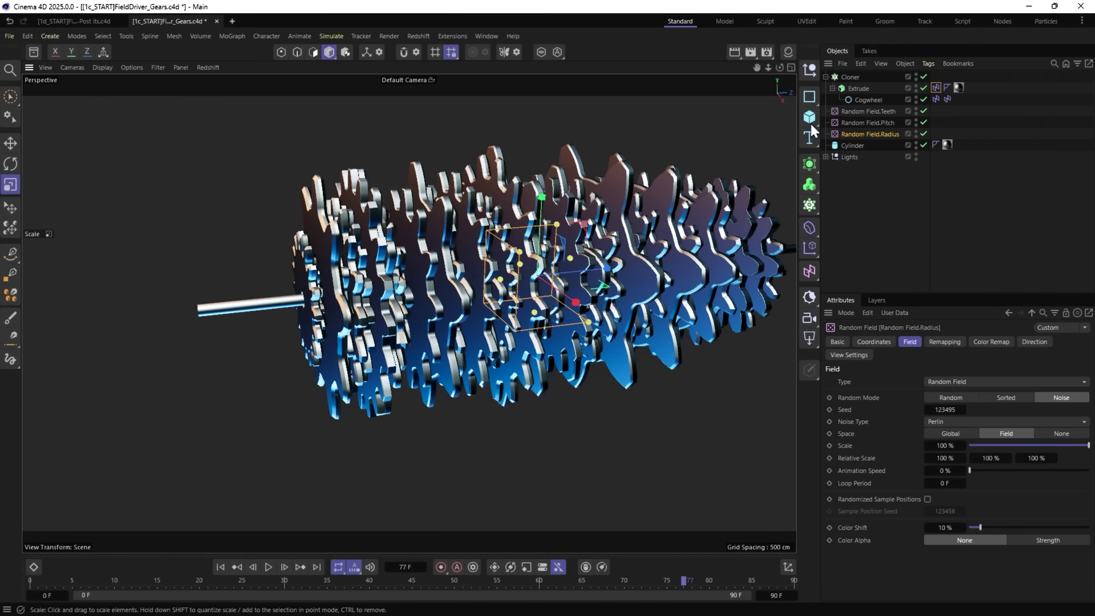
click(849, 76)
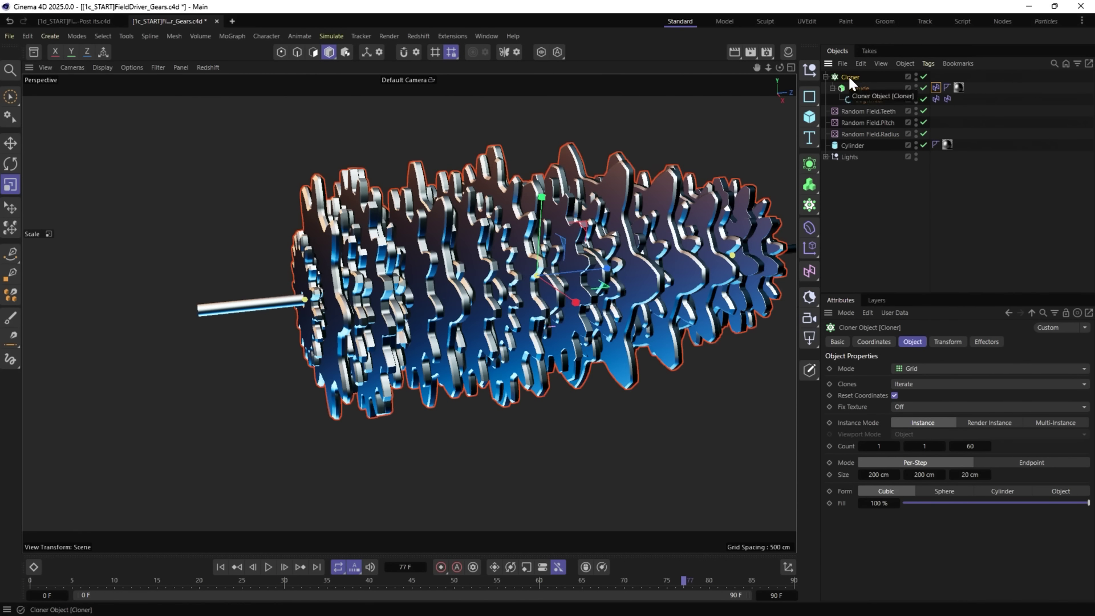
key(c)
click(826, 77)
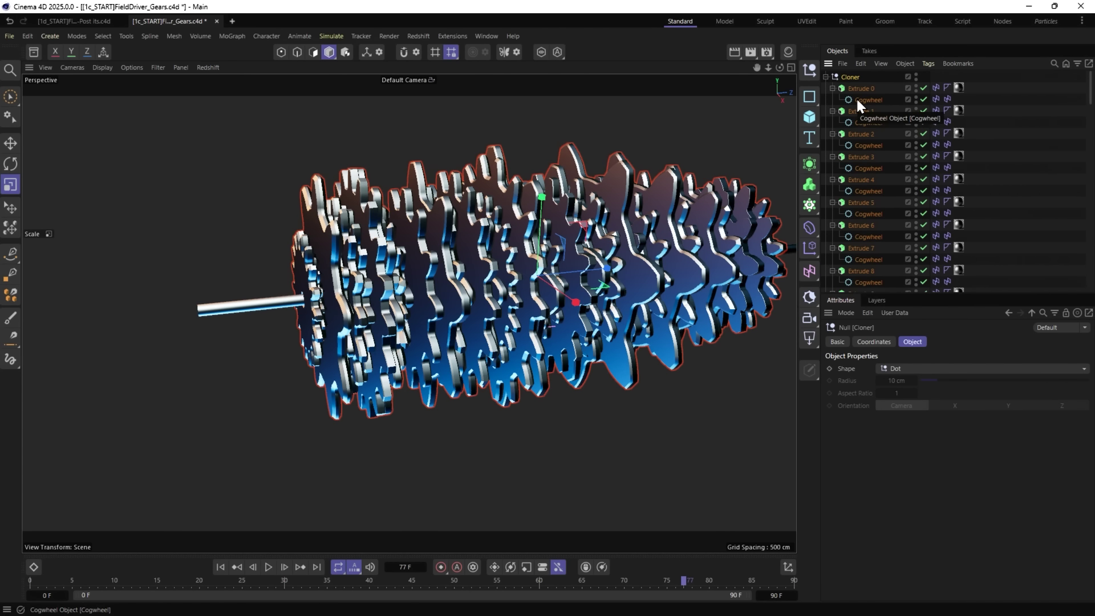
key(ctrl+z)
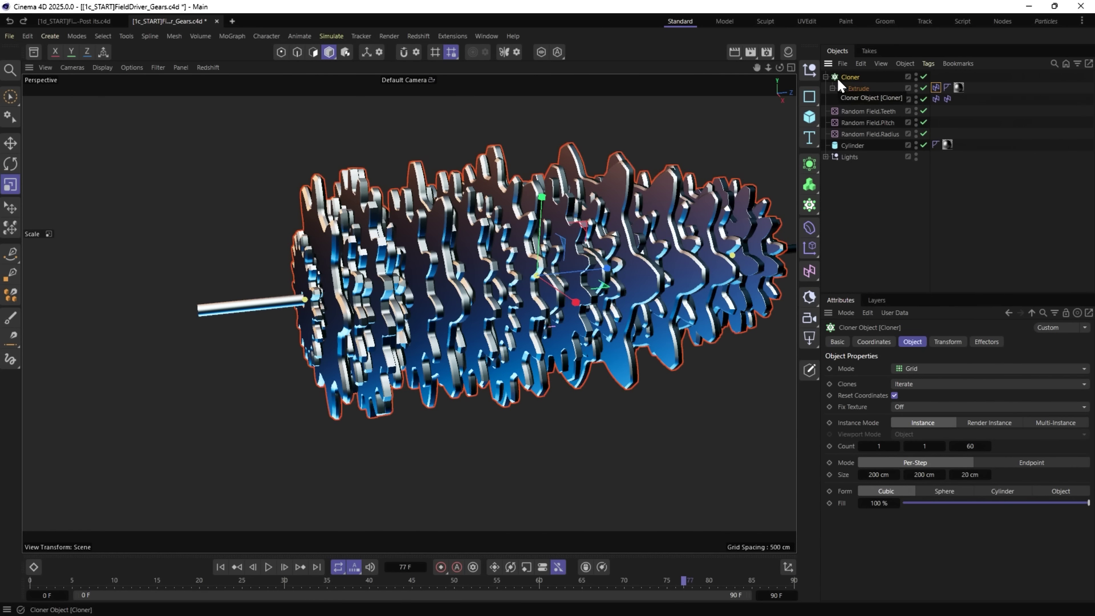
click(864, 113)
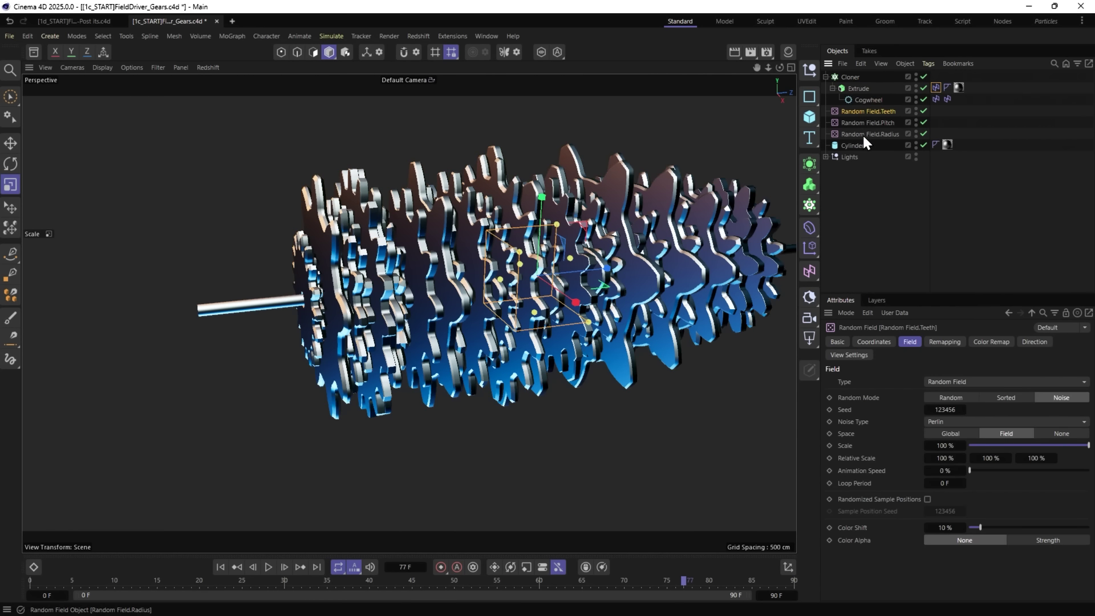
shift+click(862, 134)
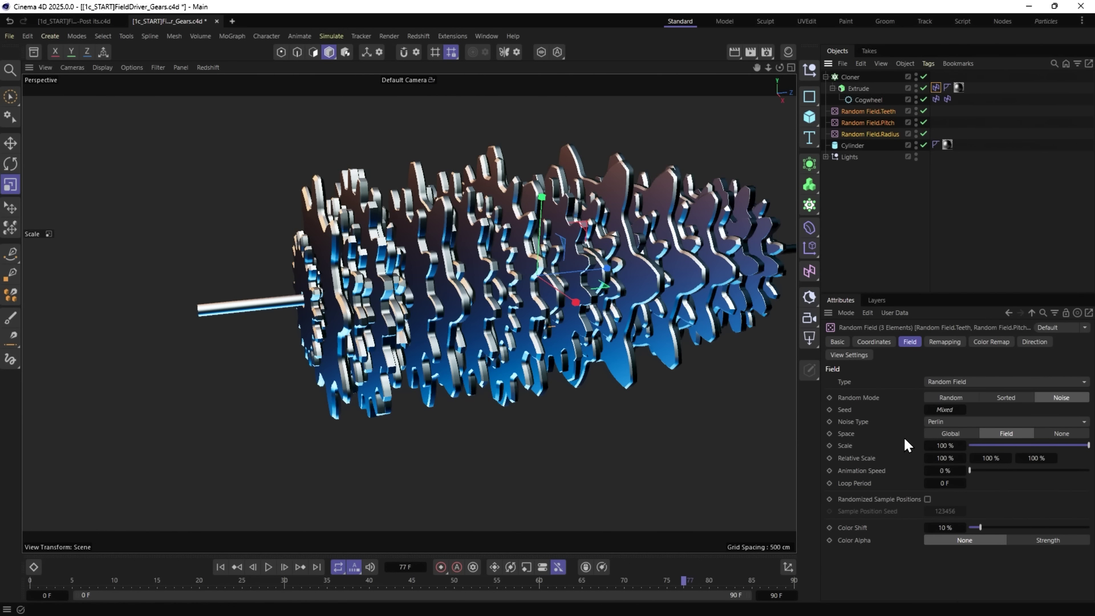
Raise the three Random Fields' shared noise Scale to 1494 %.
drag(940, 446, 1094, 445)
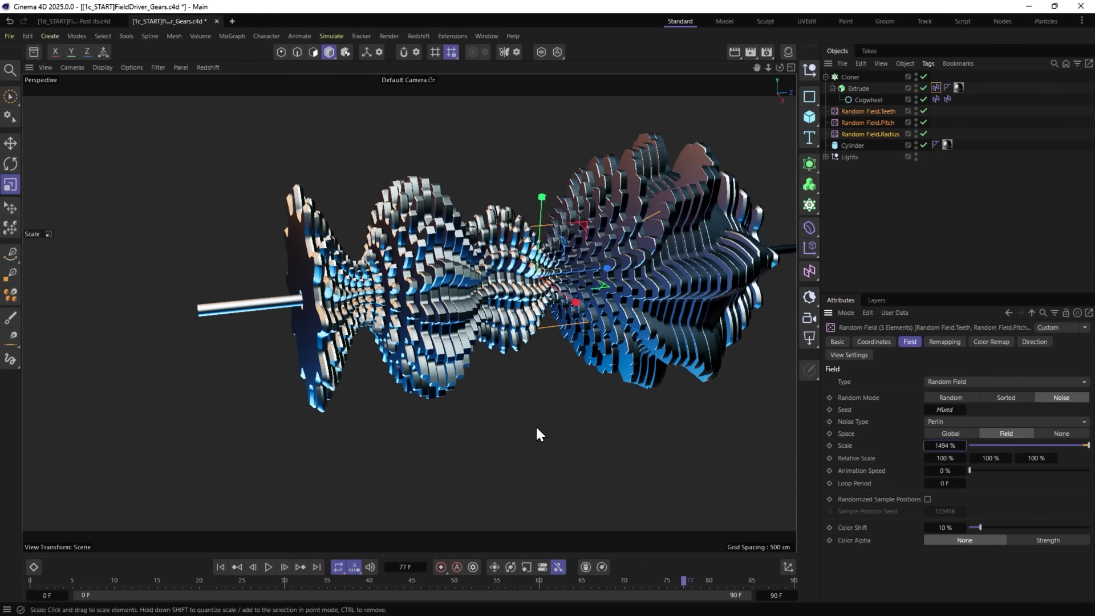
mouse_move(626, 258)
alt+mouse_down()
mouse_move(553, 254)
mouse_move(627, 253)
alt+mouse_up()
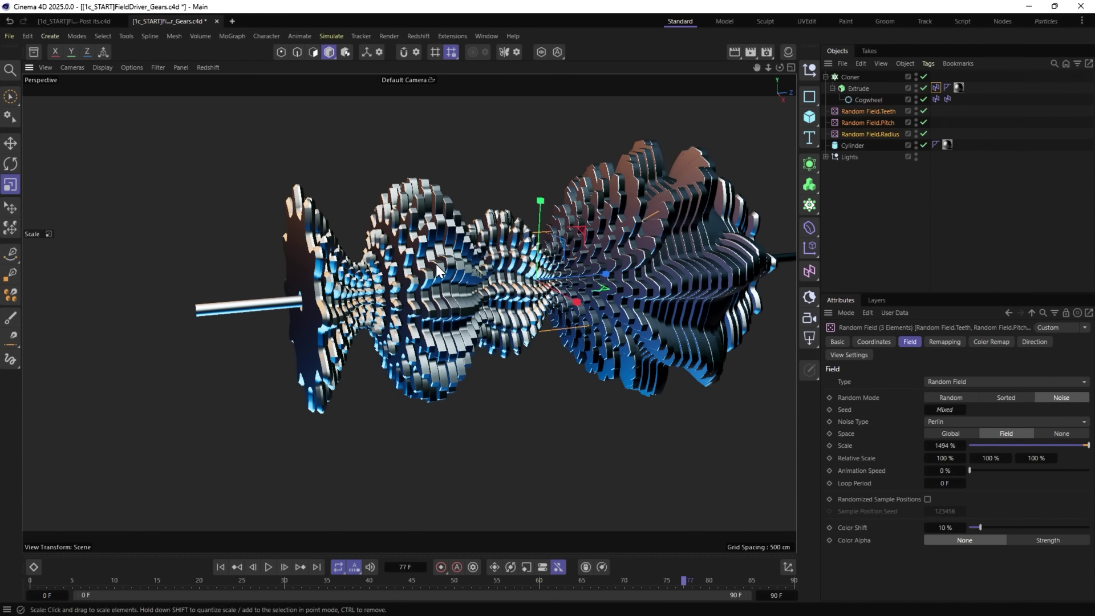
alt+drag(436, 265, 524, 277)
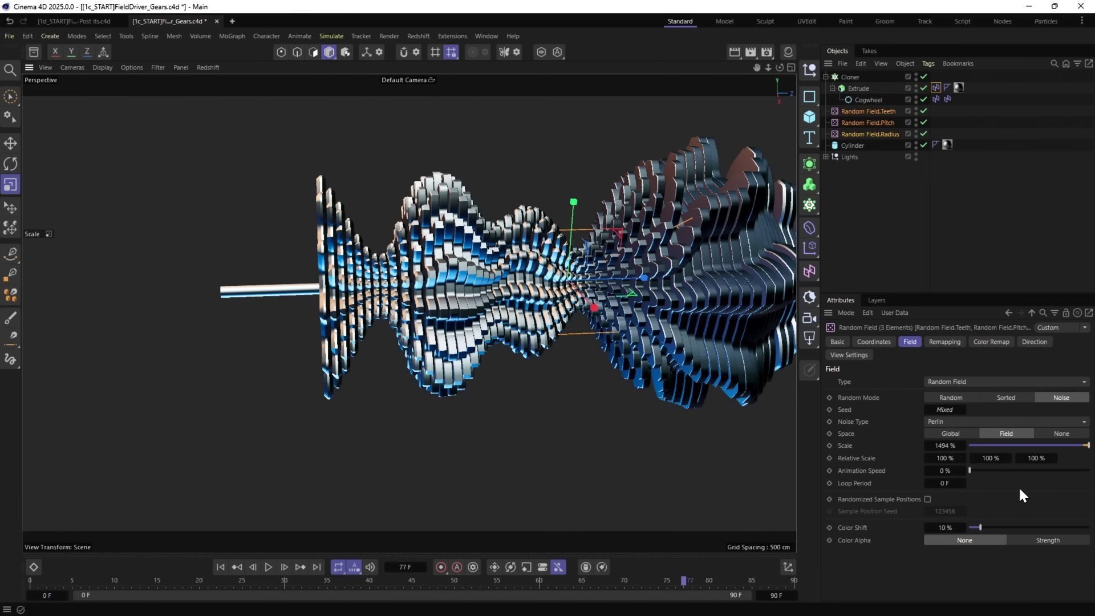
Set Animation Speed to 36 %, preview playback, and close the gears project.
click(1009, 470)
click(269, 567)
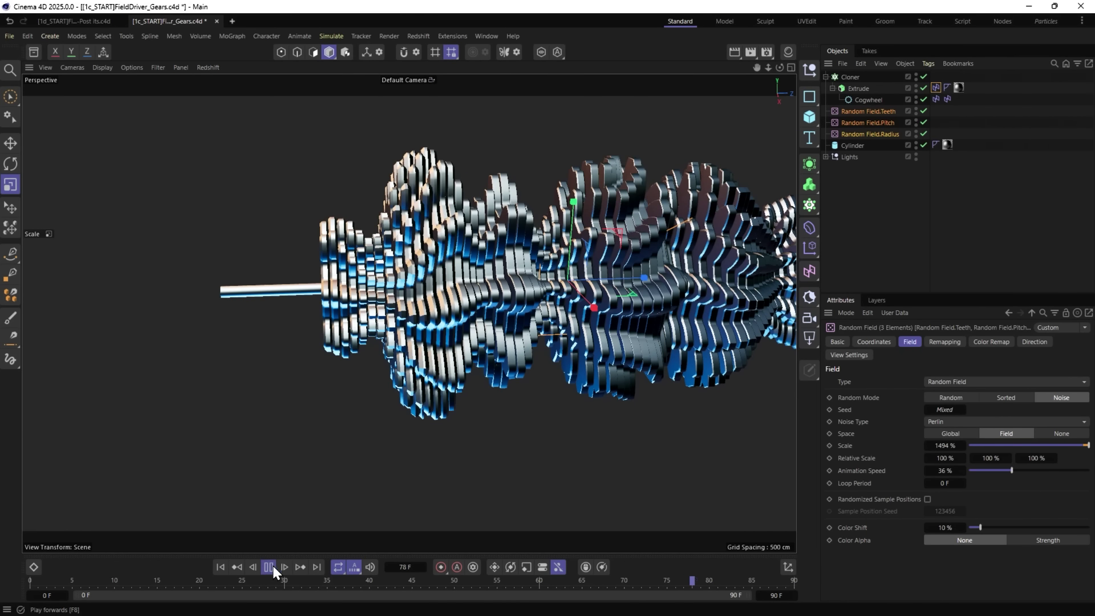
alt+drag(654, 316, 564, 319)
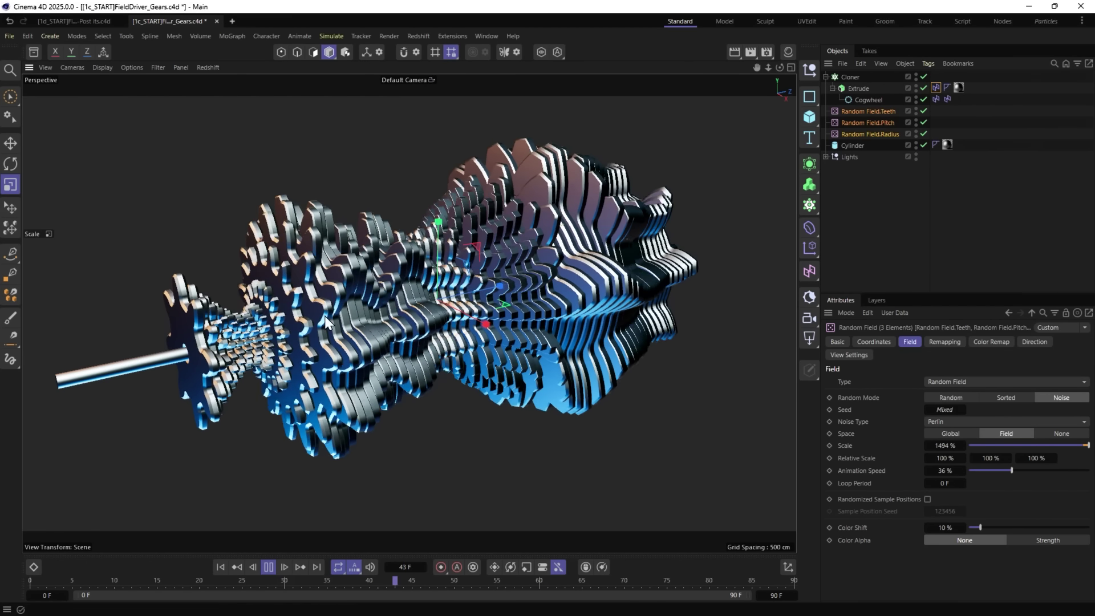
click(270, 567)
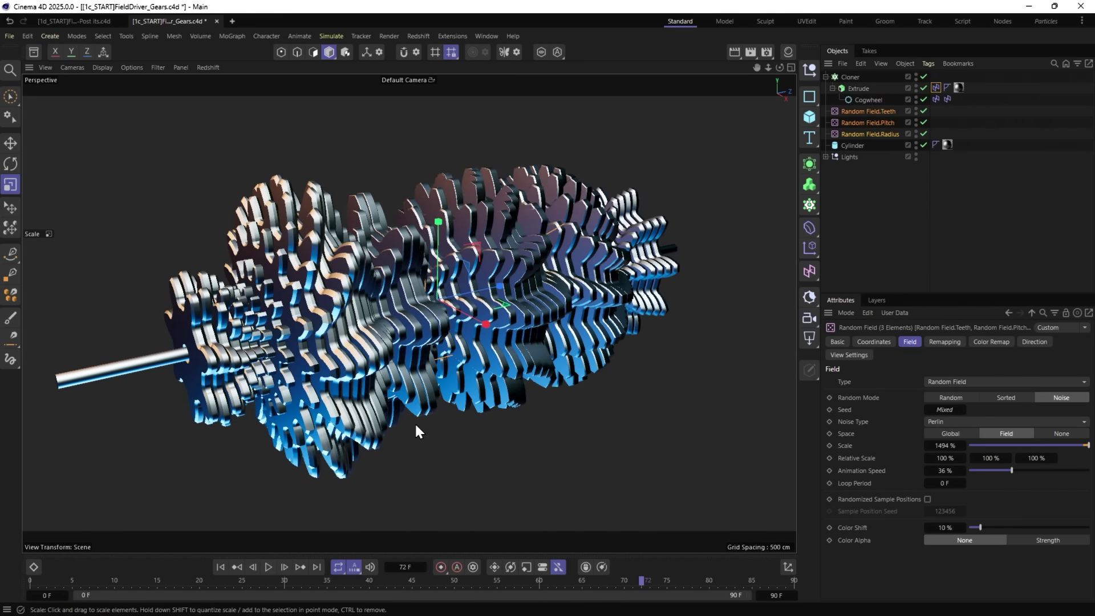
alt+drag(414, 424, 398, 392)
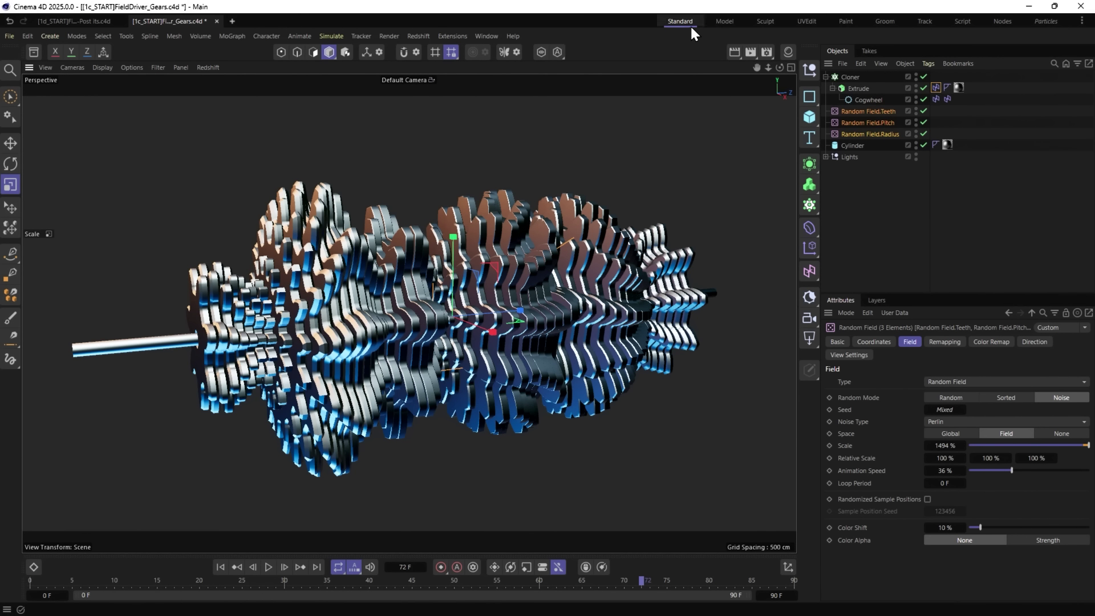
key(ctrl+F4)
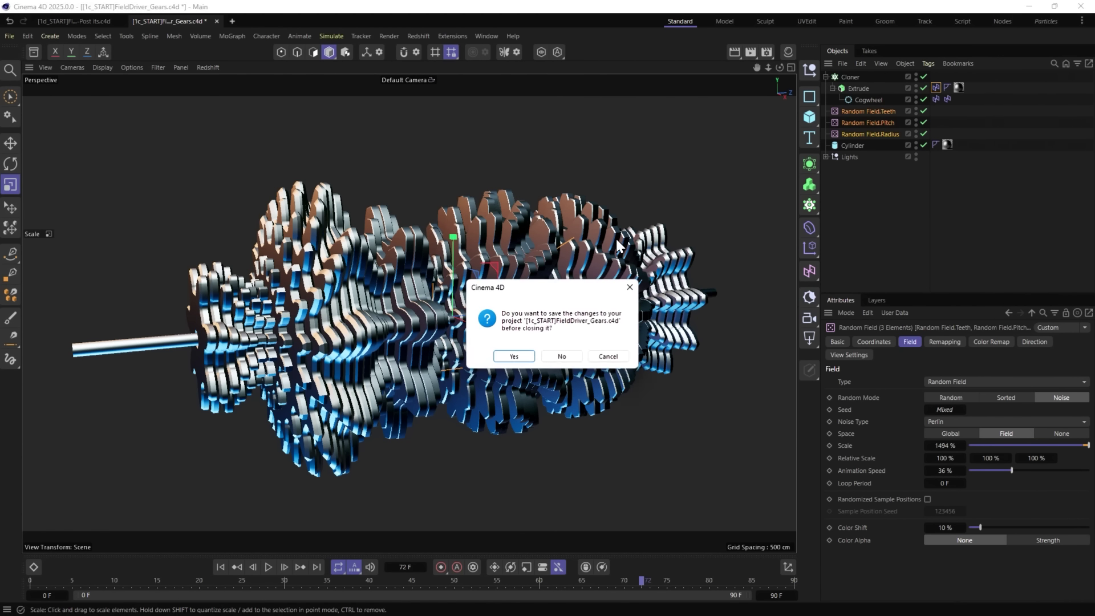
Discard changes to the gears project and bring the post-it grid into view.
click(560, 355)
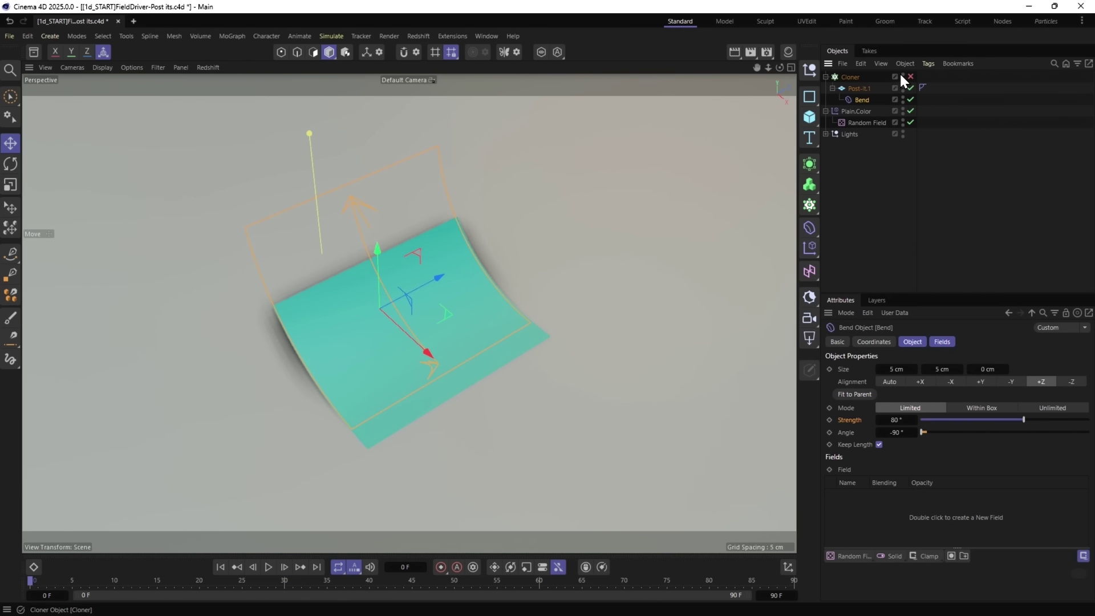
scroll(468, 293, down, 8)
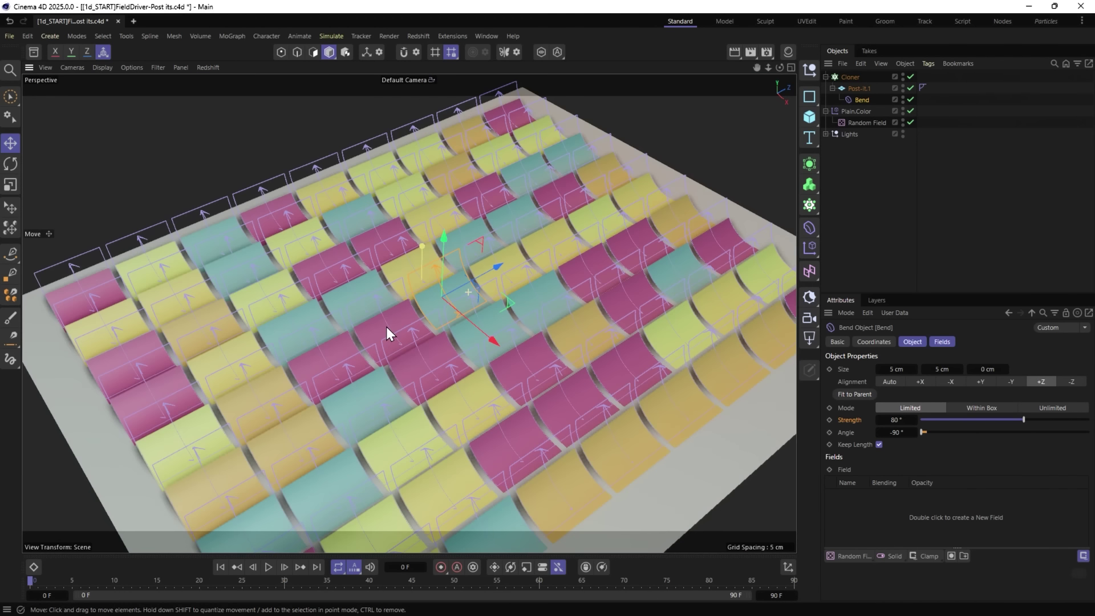
middle_drag(443, 300, 443, 286)
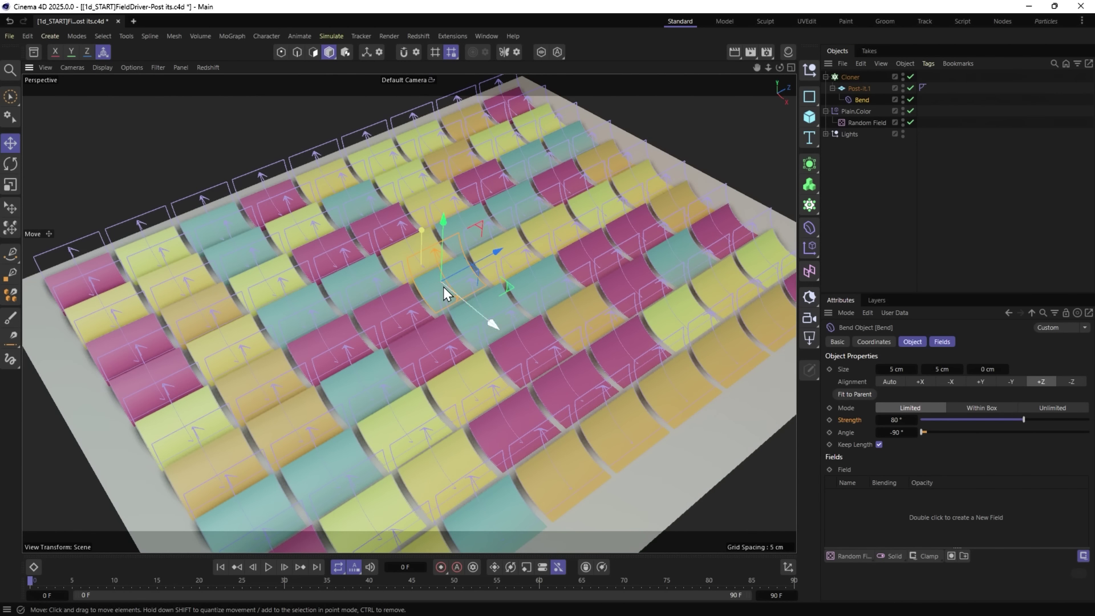
Duplicate Post-it.1 with its Bend, curl the copy to 360°, and slightly increase Post-it.1's bend.
click(874, 88)
ctrl+drag(852, 91, 864, 99)
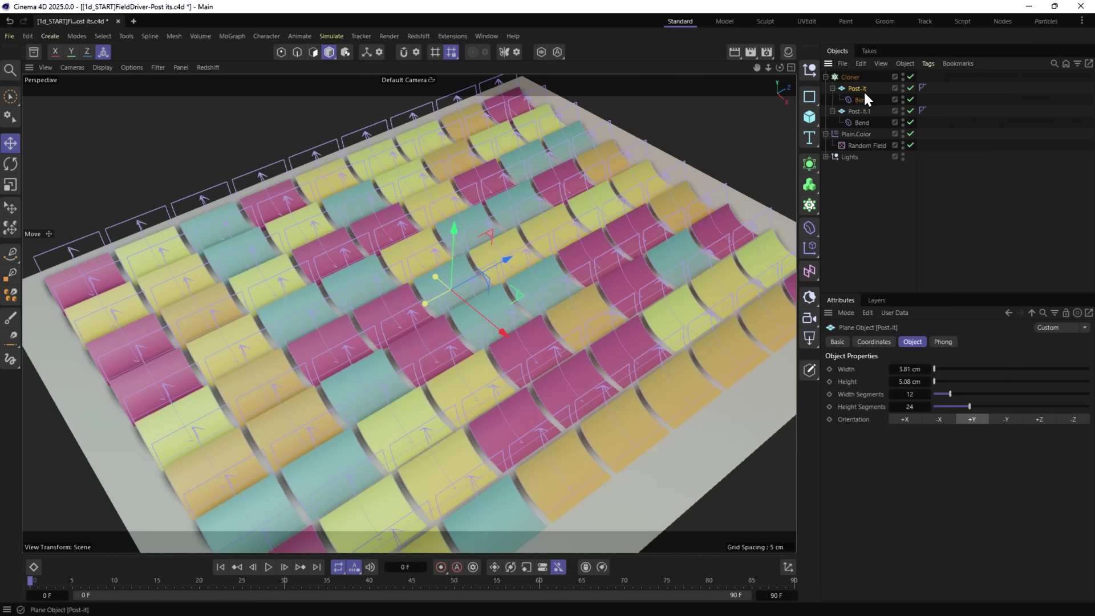
click(861, 99)
drag(1006, 421, 1090, 420)
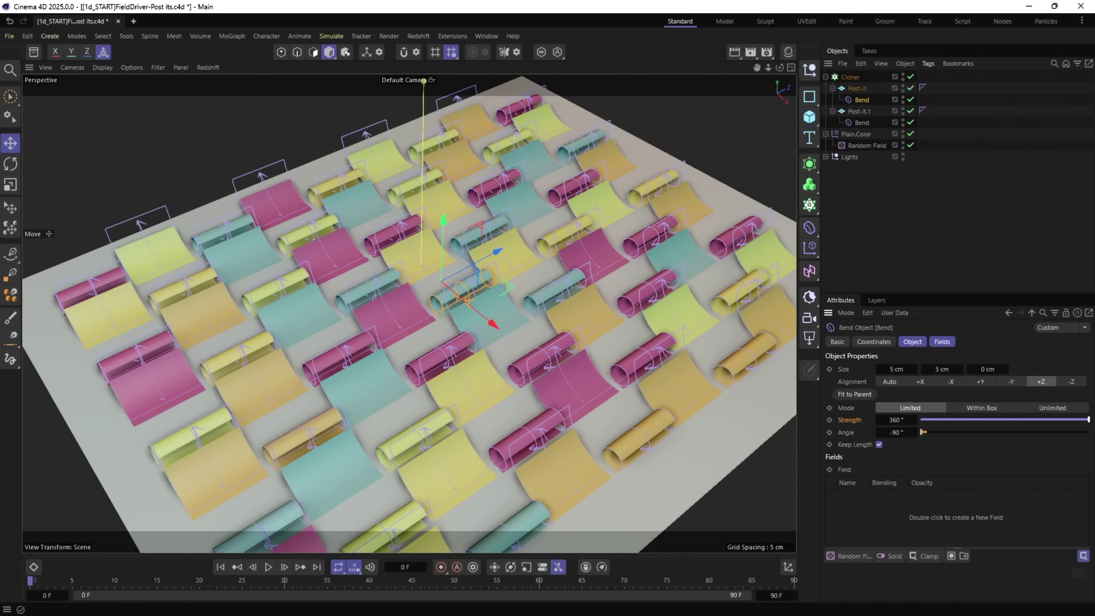
click(861, 121)
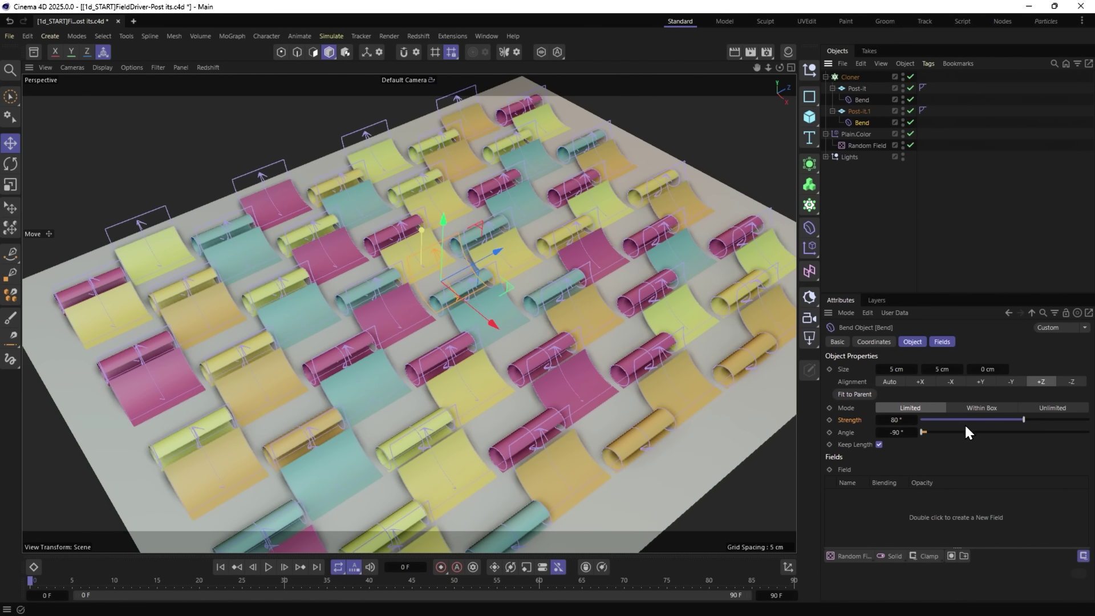
drag(977, 420, 1012, 421)
Shift the Cloner's position and switch its Clones mode from Random to Blend.
click(851, 78)
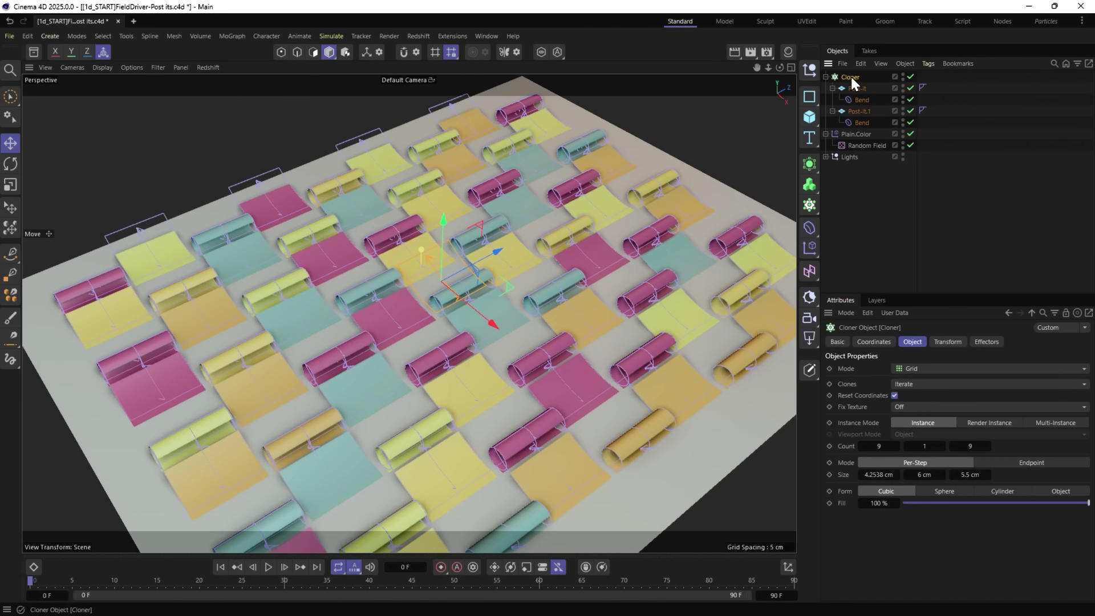
drag(490, 316, 562, 287)
click(958, 382)
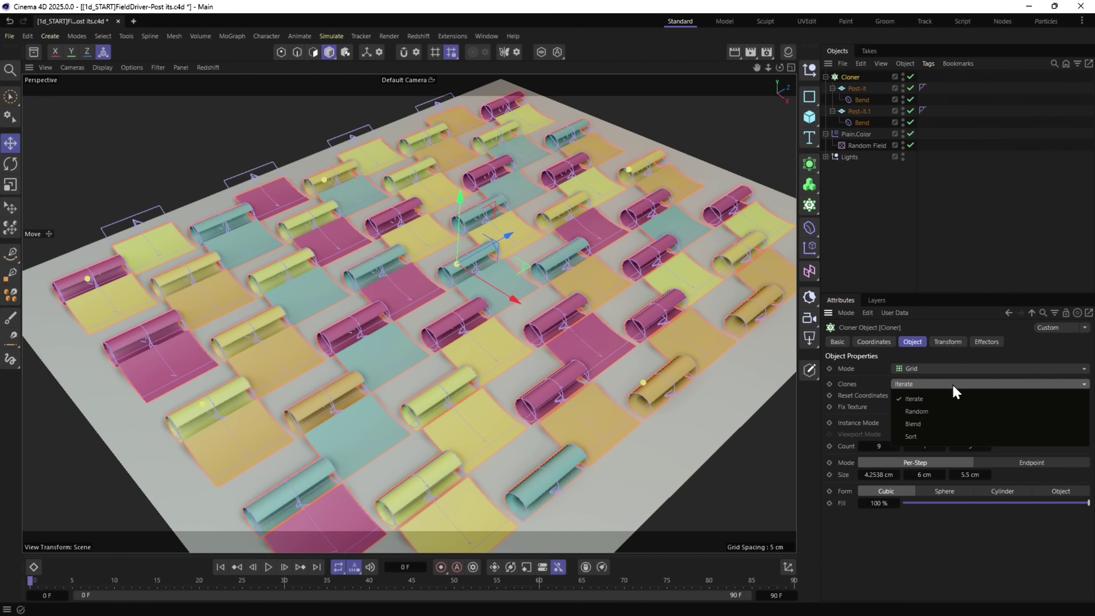
click(942, 412)
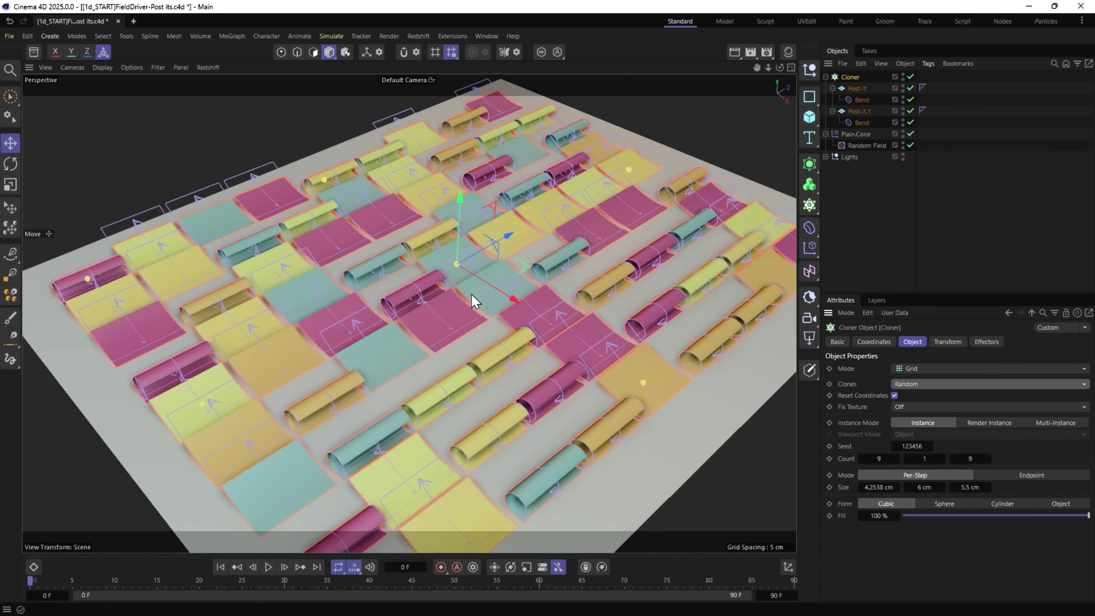
click(918, 385)
click(926, 428)
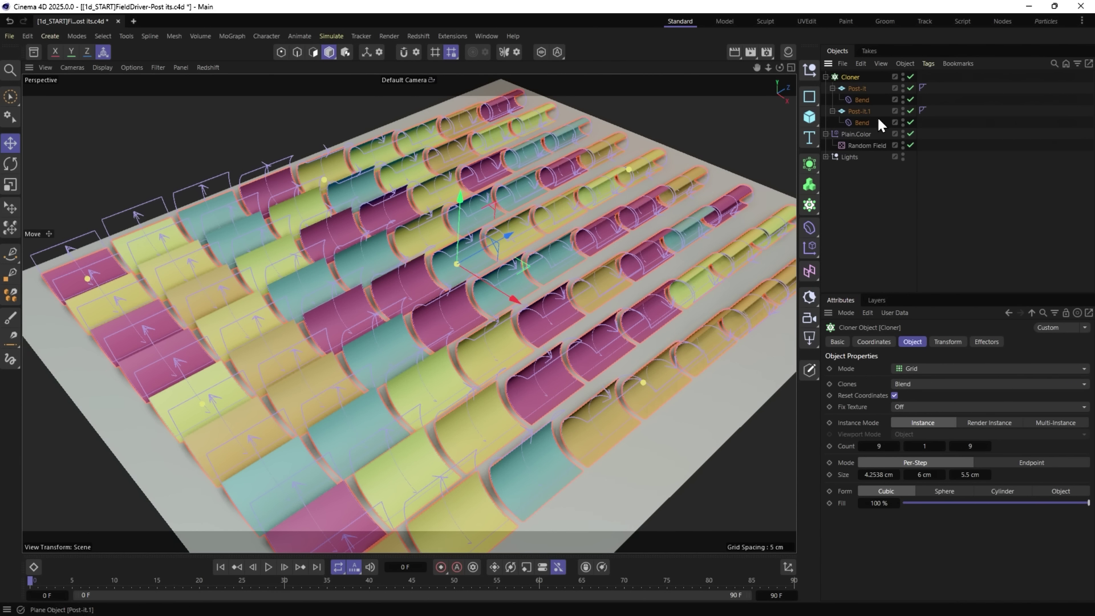
Add a Plain effector with position off, clones switched to flat sheets, and colouring off.
click(809, 246)
click(951, 342)
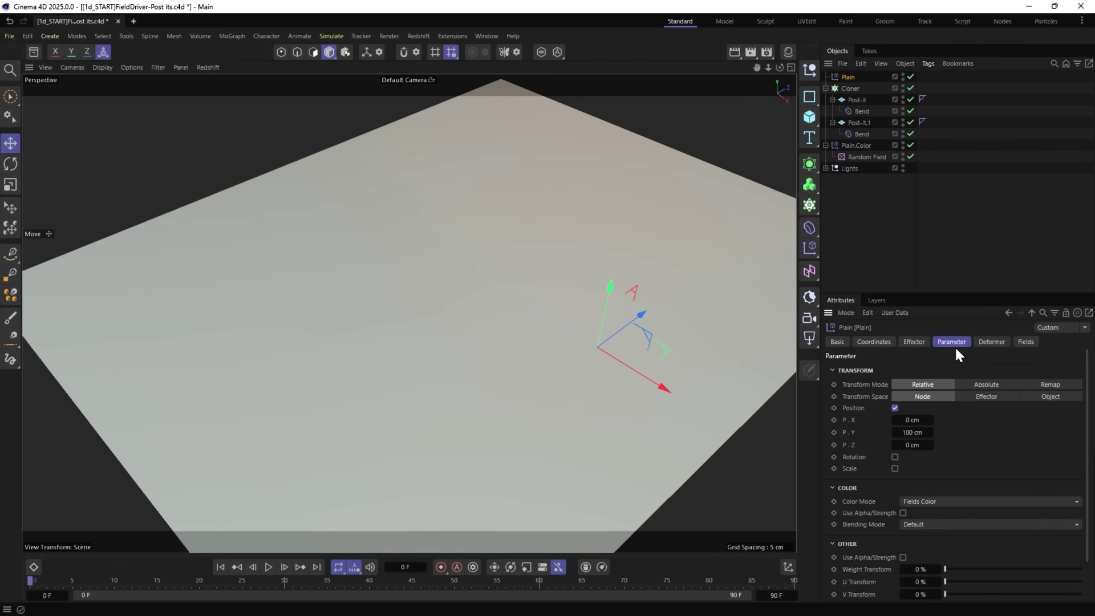
click(895, 407)
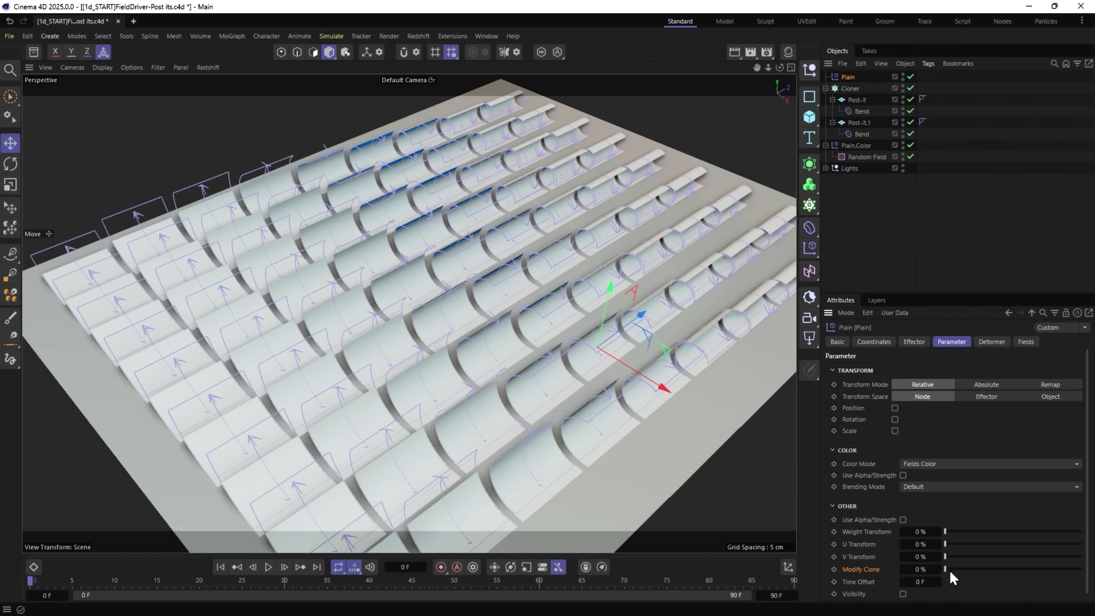
drag(947, 569, 1081, 569)
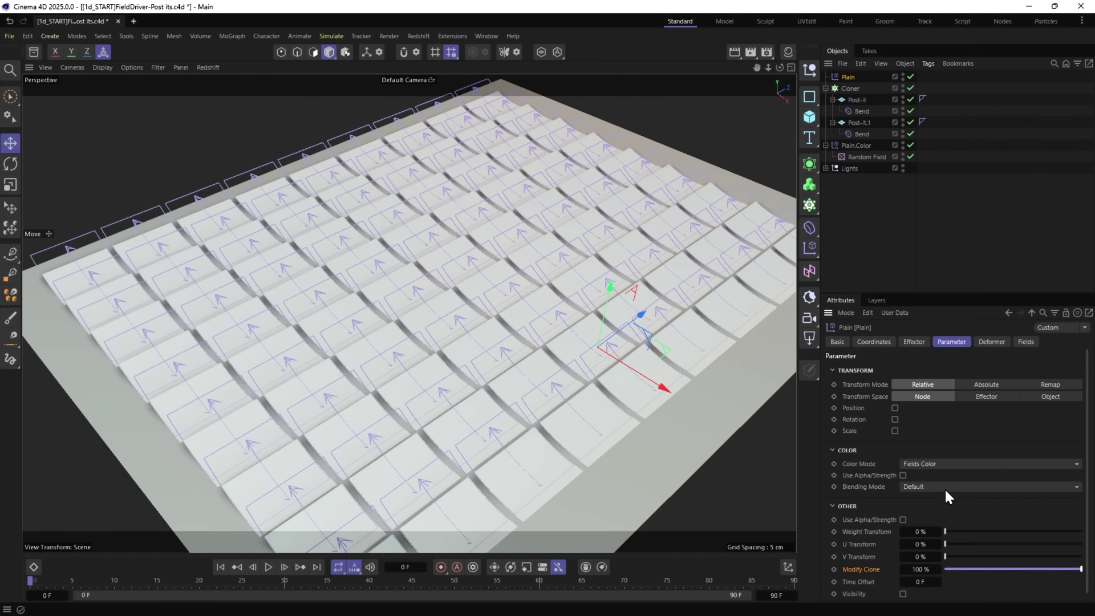
click(926, 463)
click(927, 477)
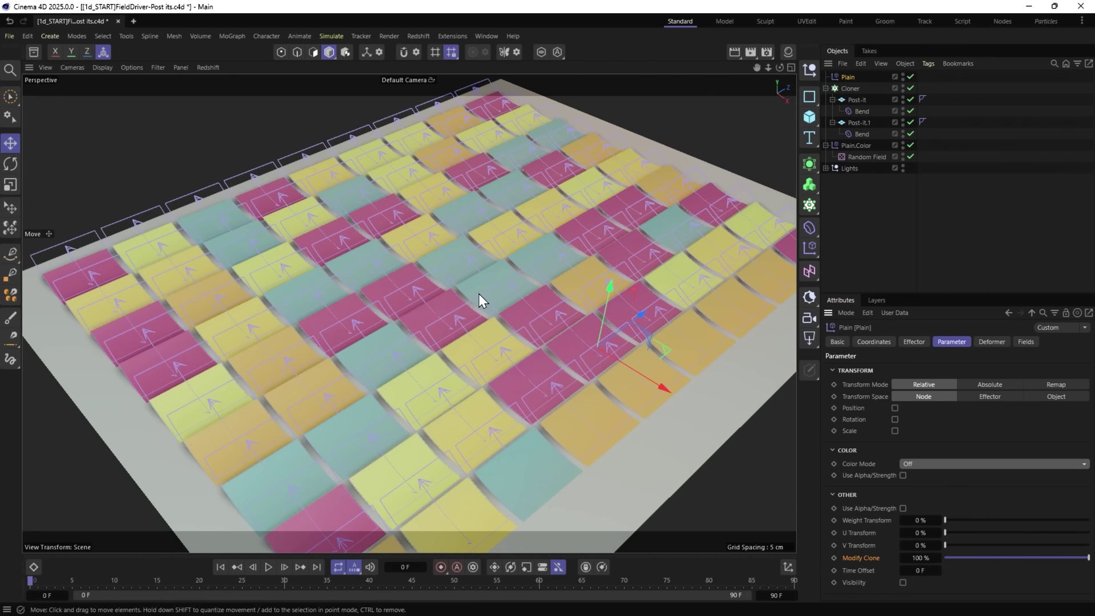
Give the effector a Random Field, inspect the grid, then delete the Plain effector.
click(1027, 341)
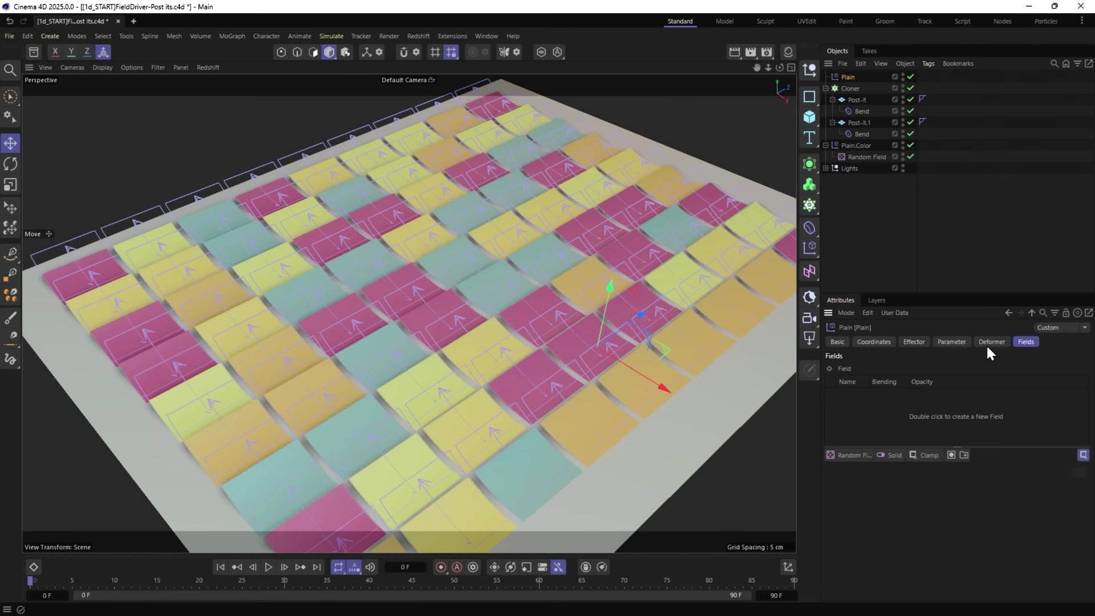
click(864, 455)
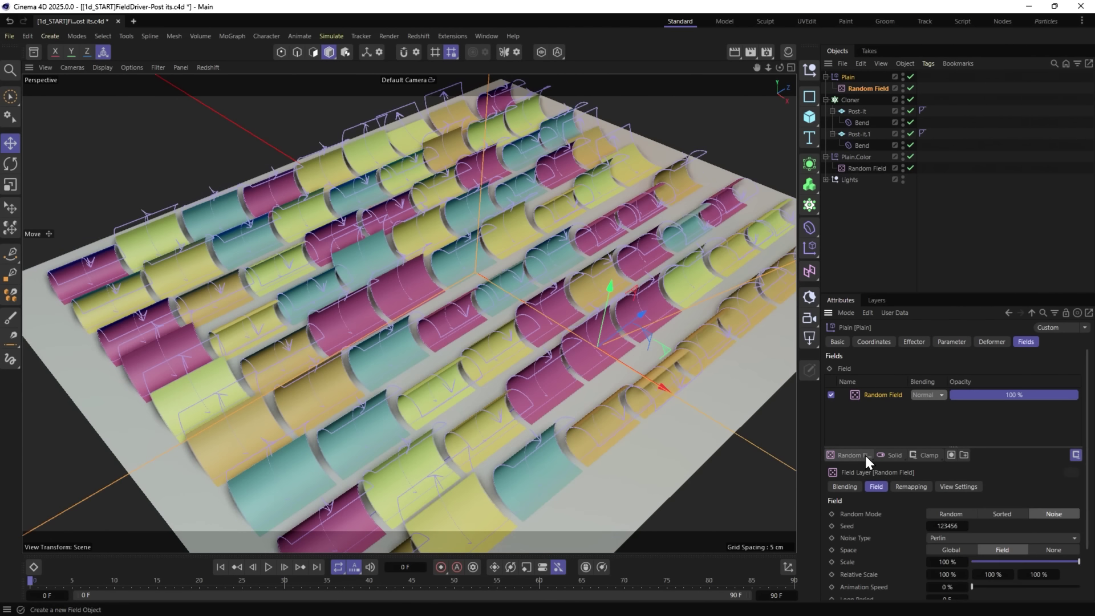
click(864, 89)
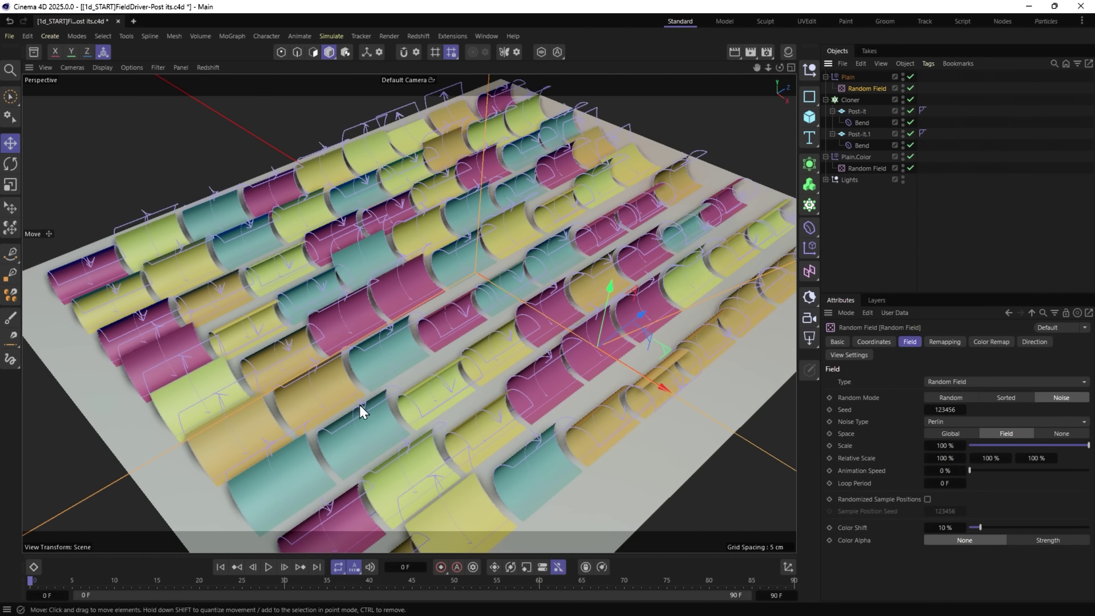
alt+drag(483, 269, 515, 252)
mouse_move(525, 306)
alt+mouse_down()
mouse_move(472, 325)
mouse_move(455, 346)
mouse_move(519, 286)
mouse_move(472, 301)
alt+mouse_up()
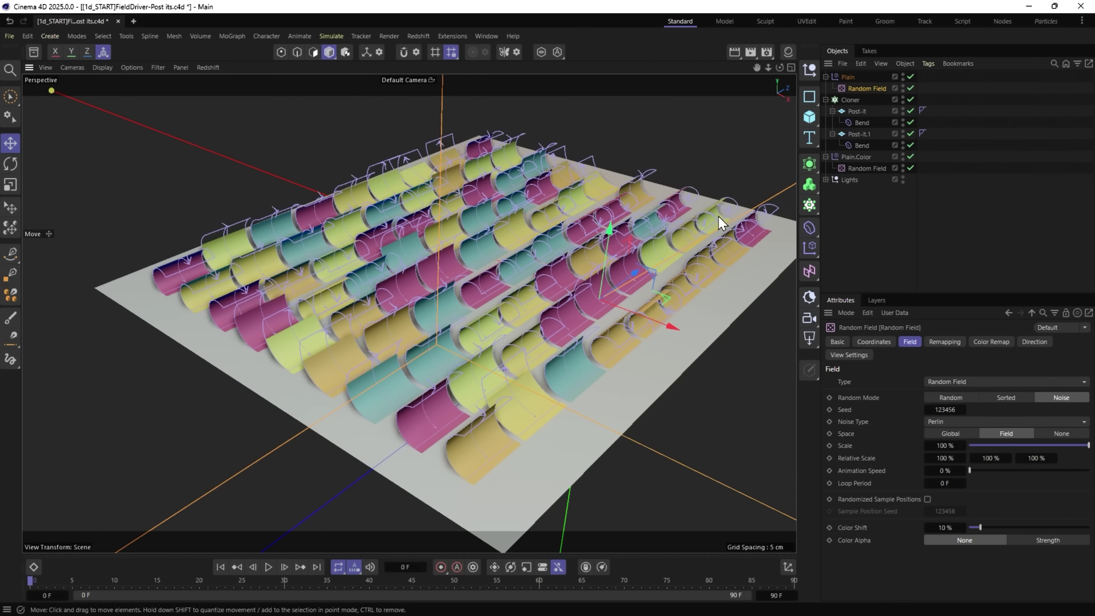
alt+drag(501, 272, 443, 286)
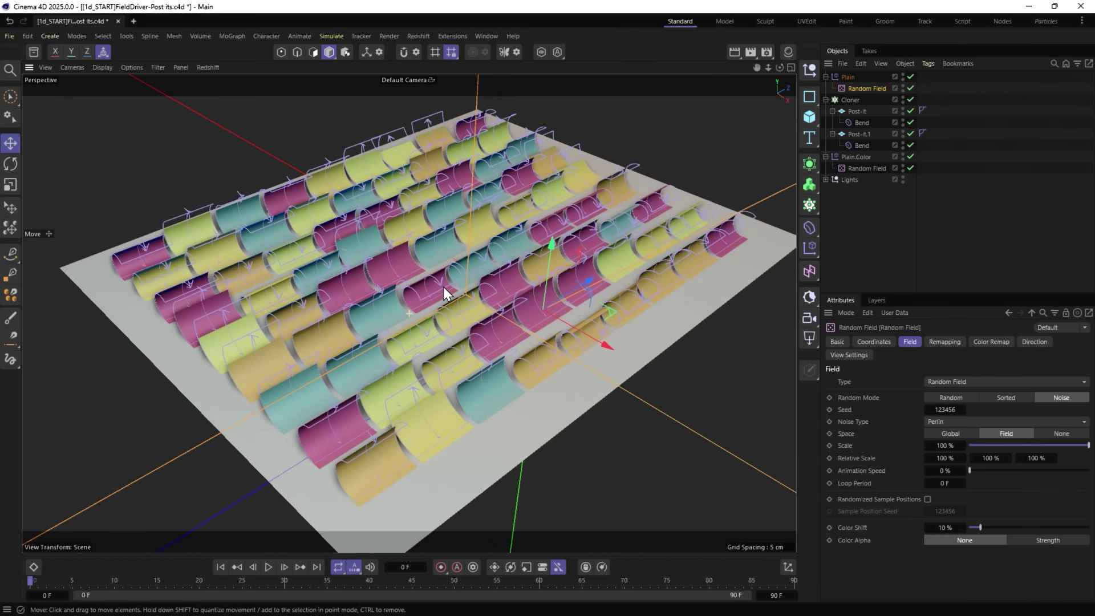
click(842, 77)
key(Delete)
Delete the first Post-it and its Bend, keeping the Cloner on Grid mode with Iterate.
click(854, 87)
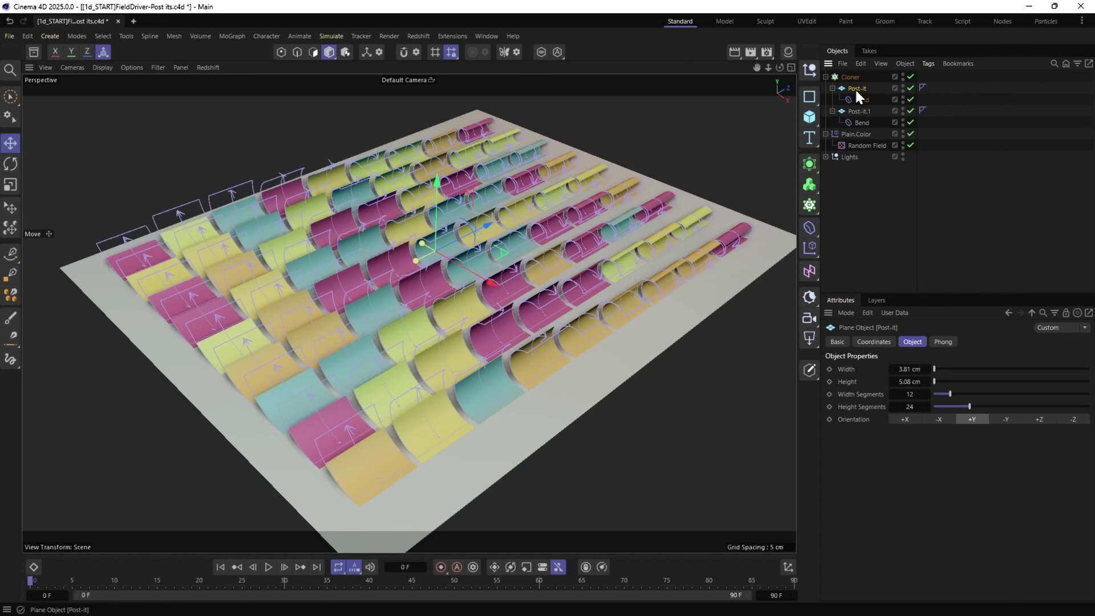
key(Delete)
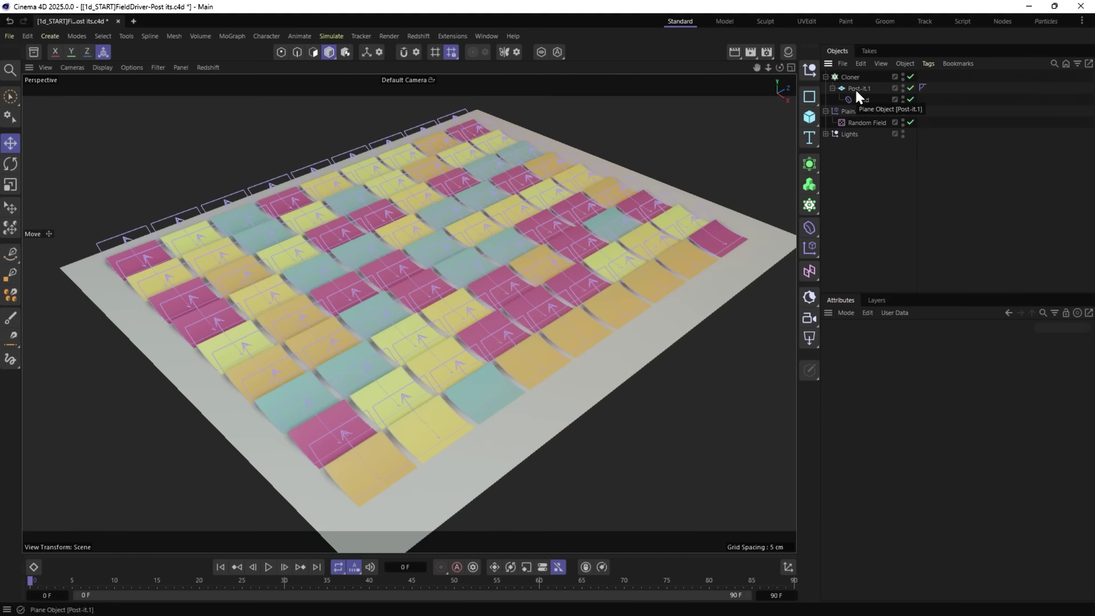
click(861, 100)
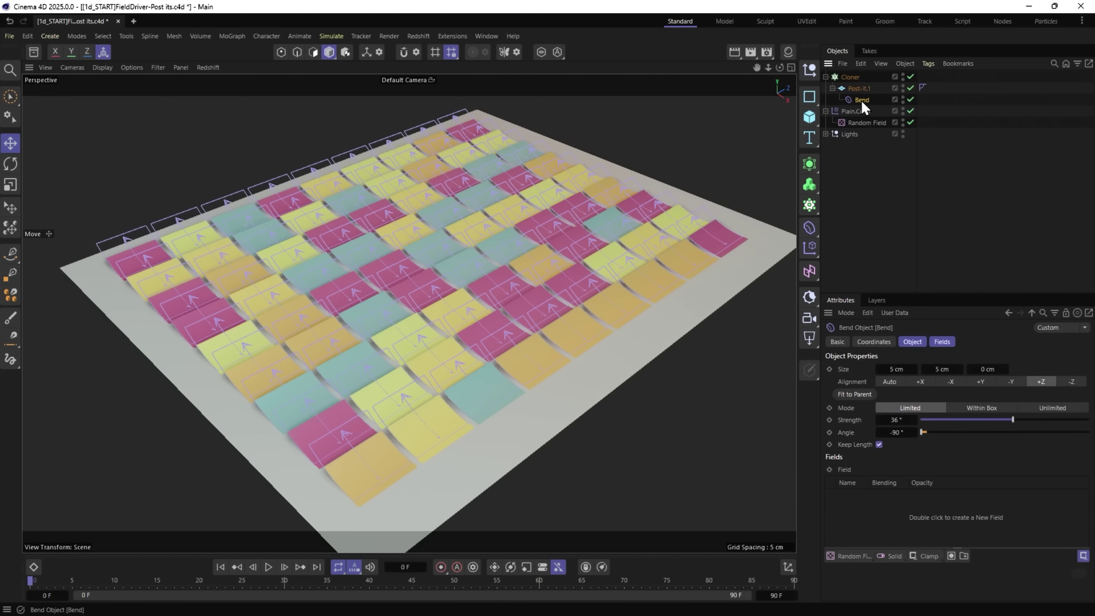
click(849, 77)
click(922, 368)
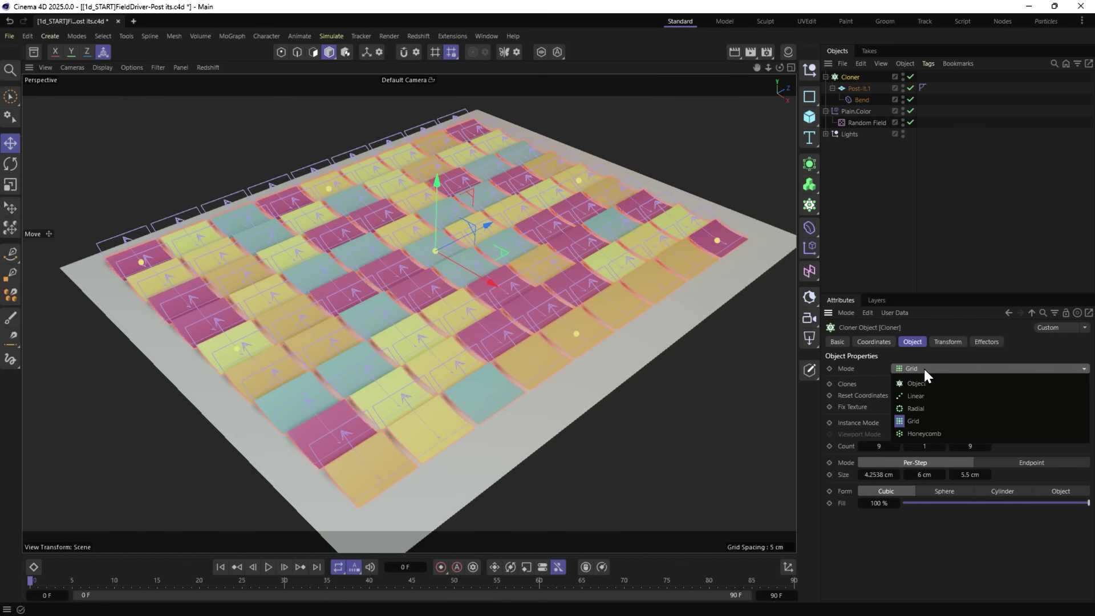
click(923, 369)
click(911, 384)
click(895, 396)
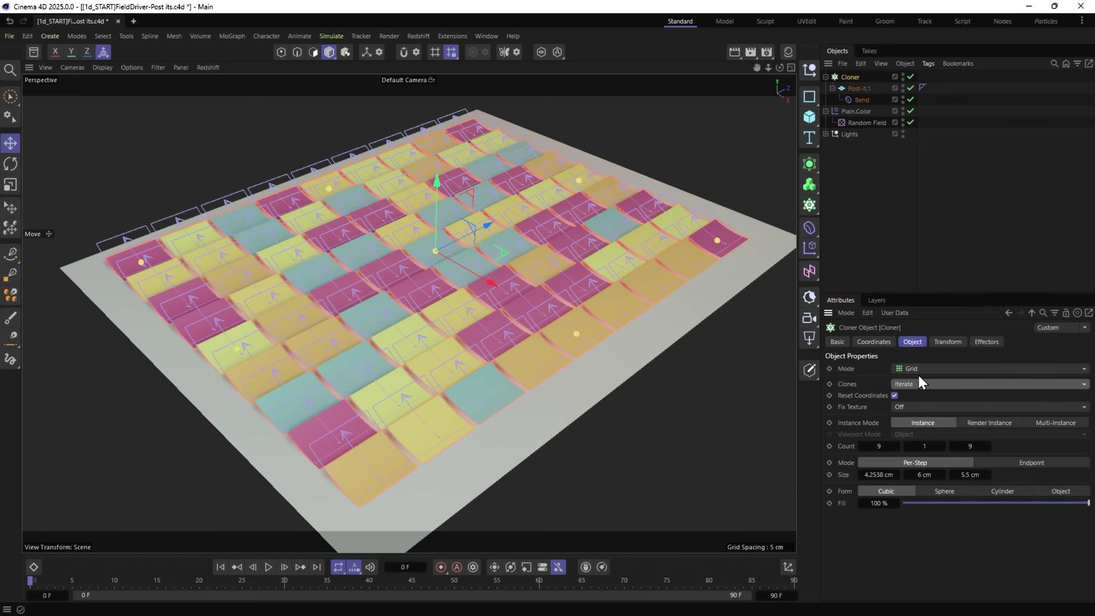
Add a Field Driver animation tag to the remaining Bend.
click(861, 101)
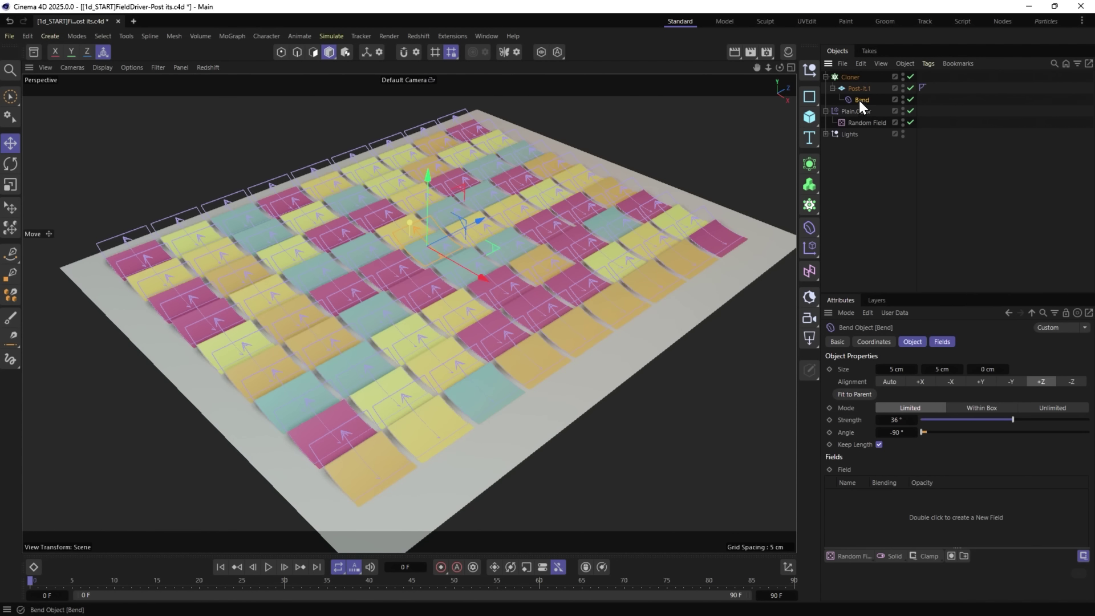
right_click(857, 100)
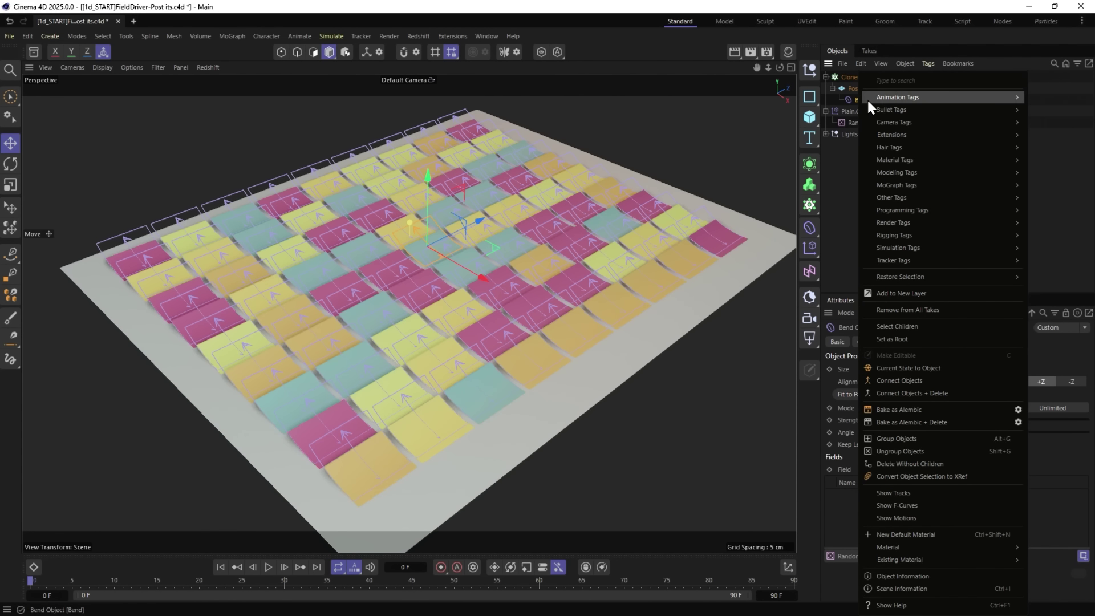
mouse_move(866, 97)
click(1058, 180)
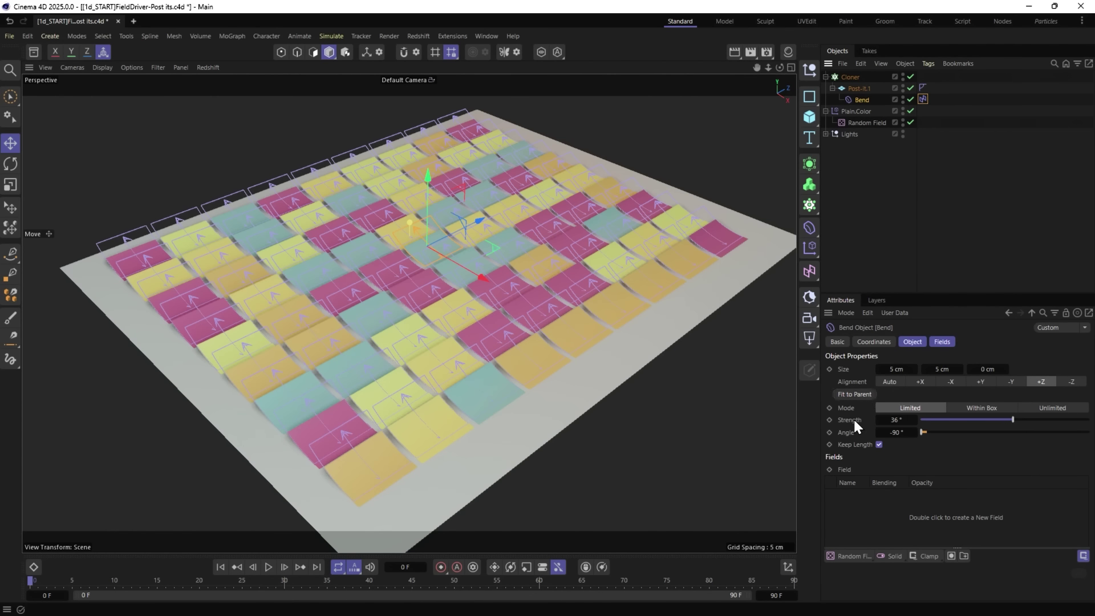
Set the Field Driver's Strength range to 0° minimum and 360° maximum.
click(924, 99)
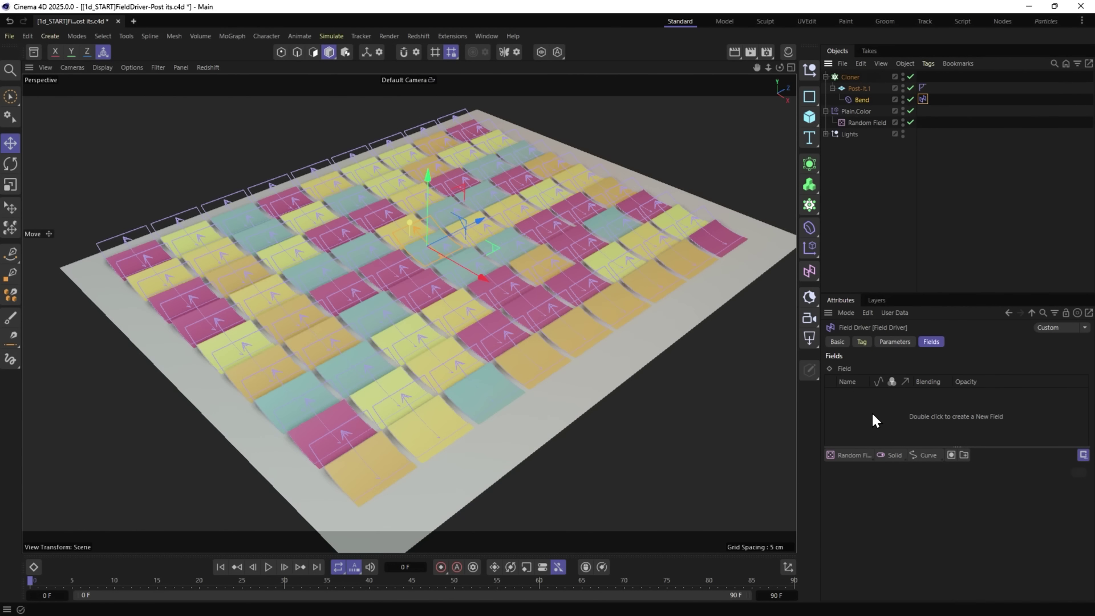
click(894, 342)
click(881, 385)
text(0)
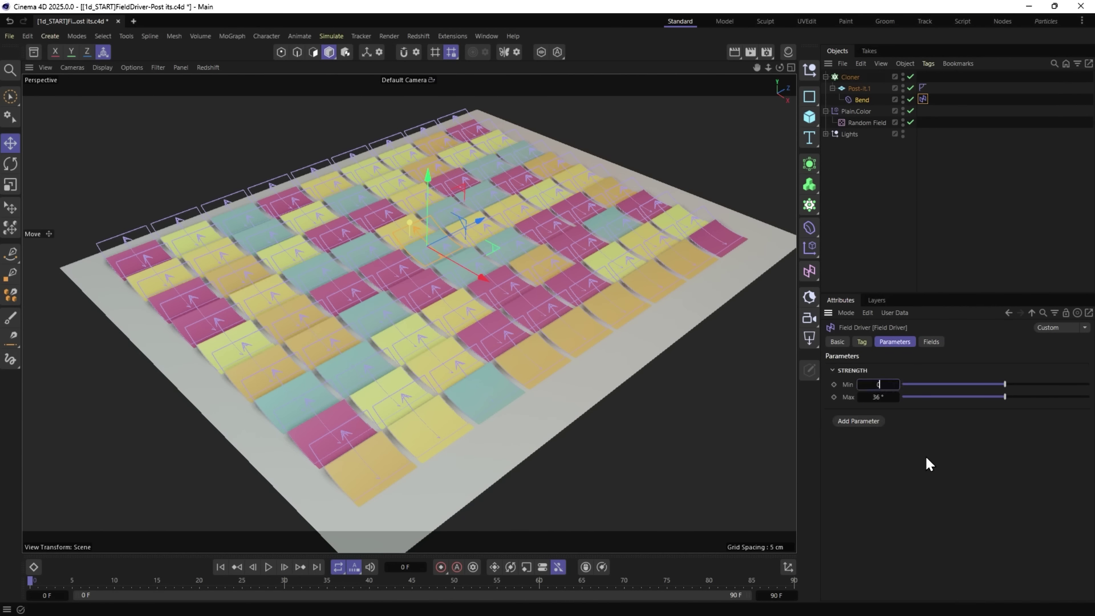
click(878, 397)
text(360)
key(Return)
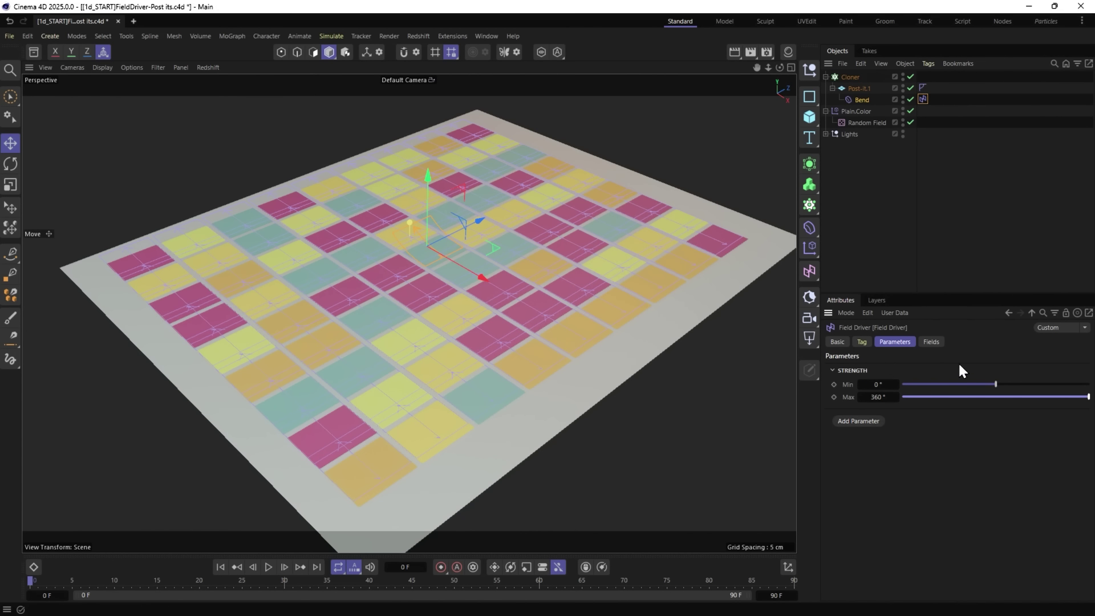
click(931, 341)
Add a Random Field to the Field Driver and remap it with an S-shaped Curve layer.
click(851, 452)
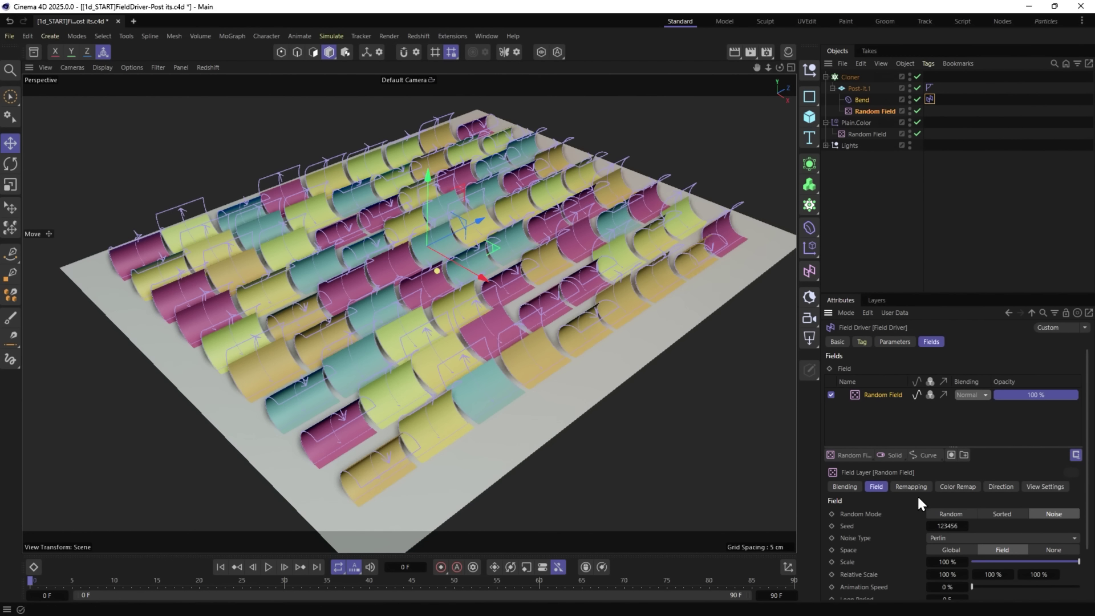
click(923, 454)
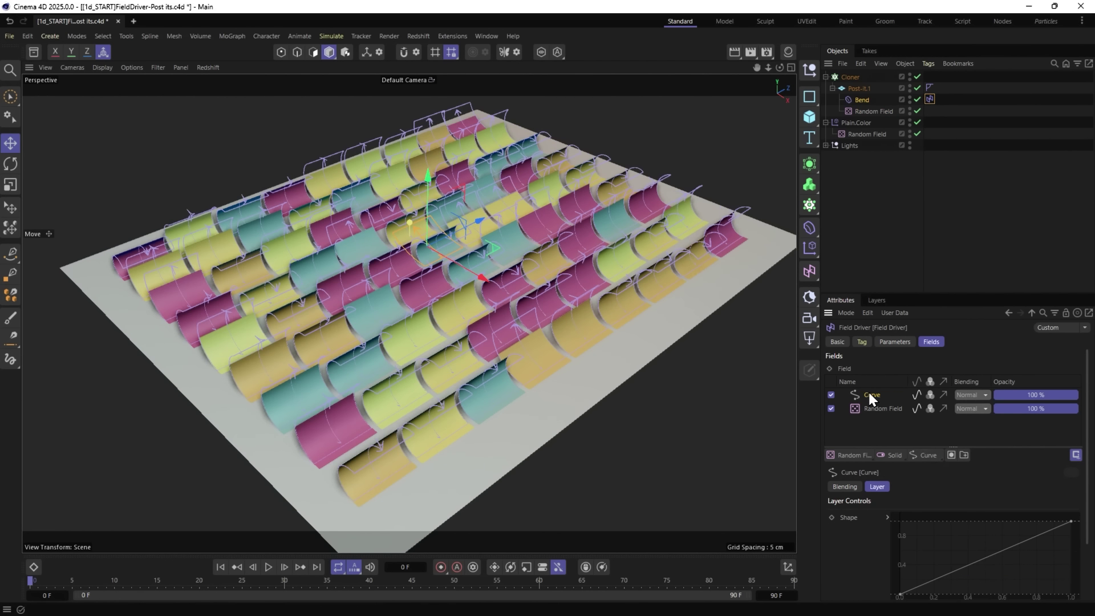
scroll(867, 390, down, 3)
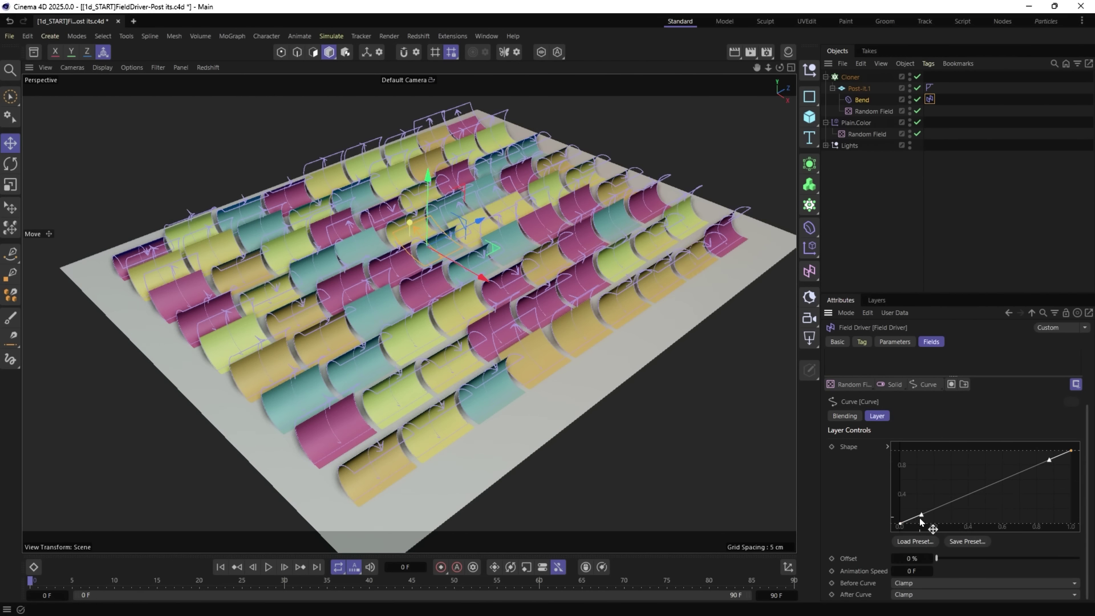
drag(920, 516, 984, 527)
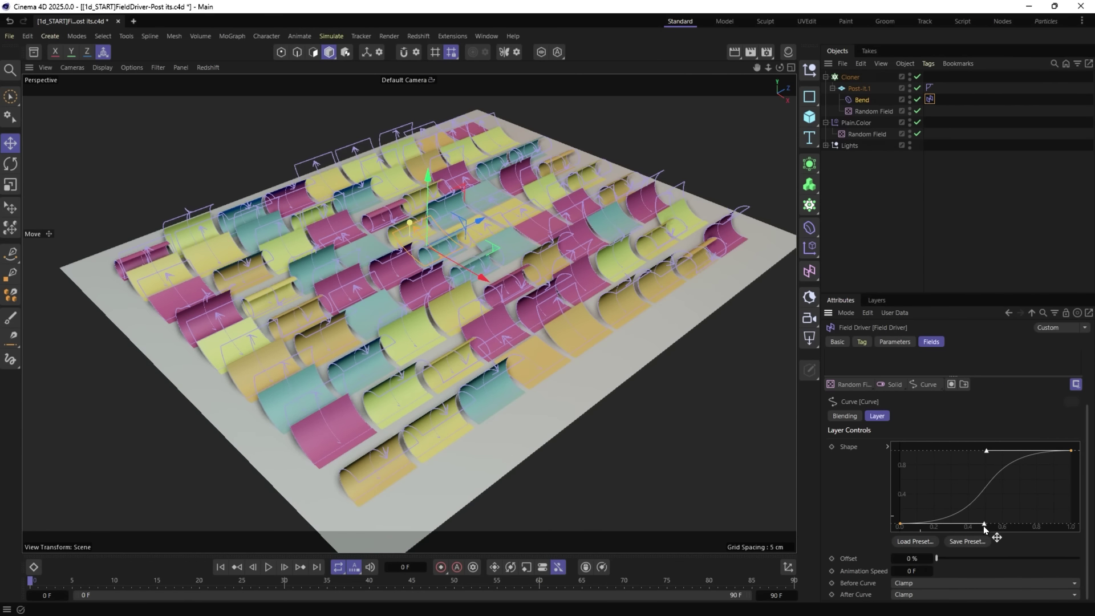
click(891, 227)
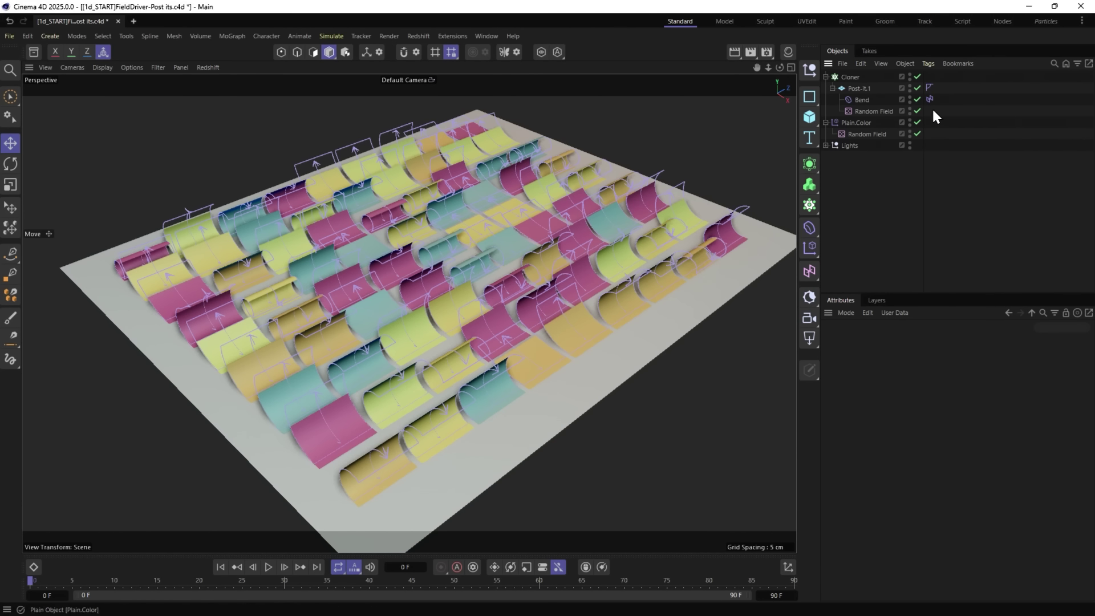
Add a second Field Driver tag to the Bend and link its bank rotation to it.
click(861, 99)
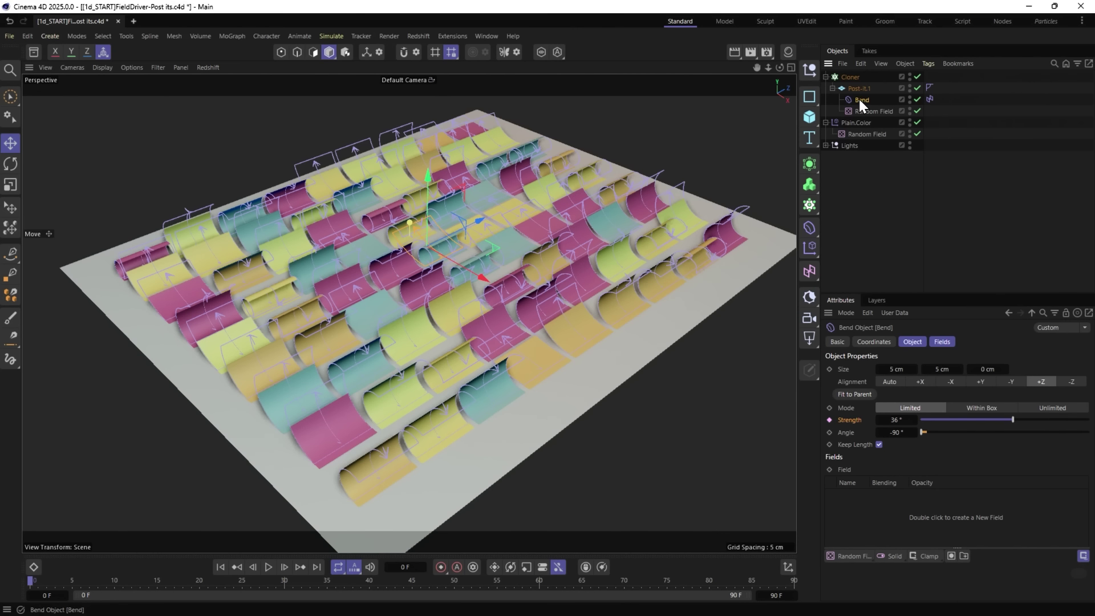
click(878, 341)
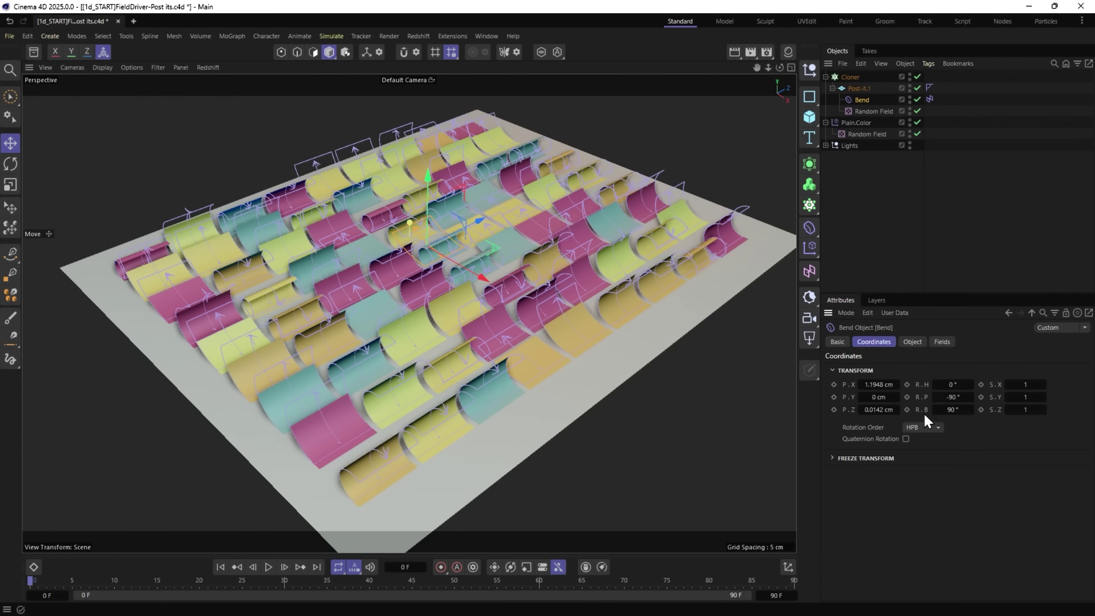
drag(925, 408, 969, 408)
ctrl+drag(929, 99, 941, 99)
click(893, 342)
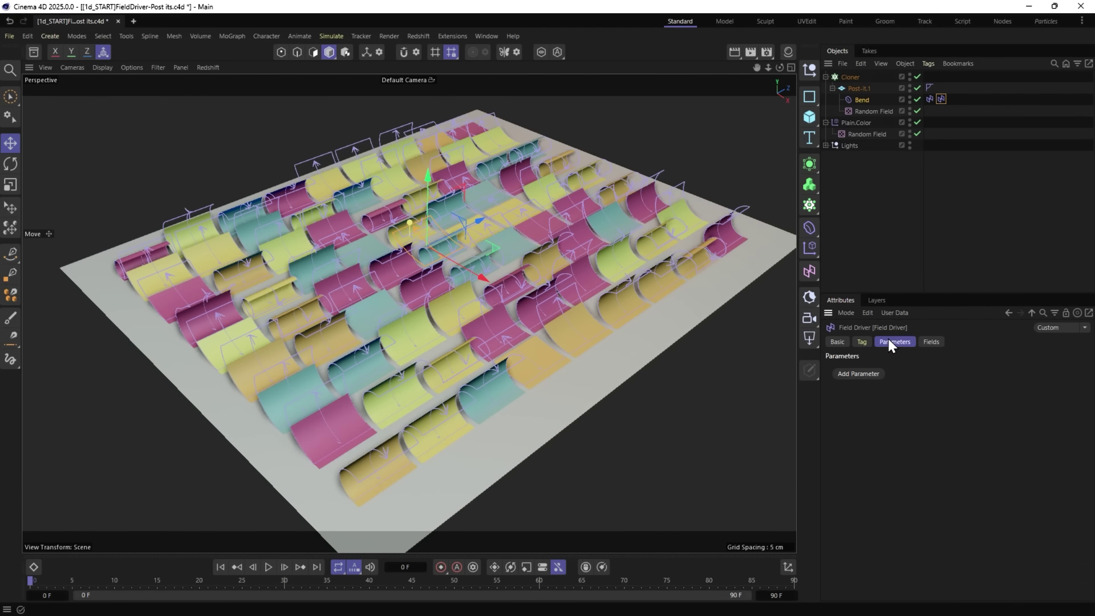
click(851, 99)
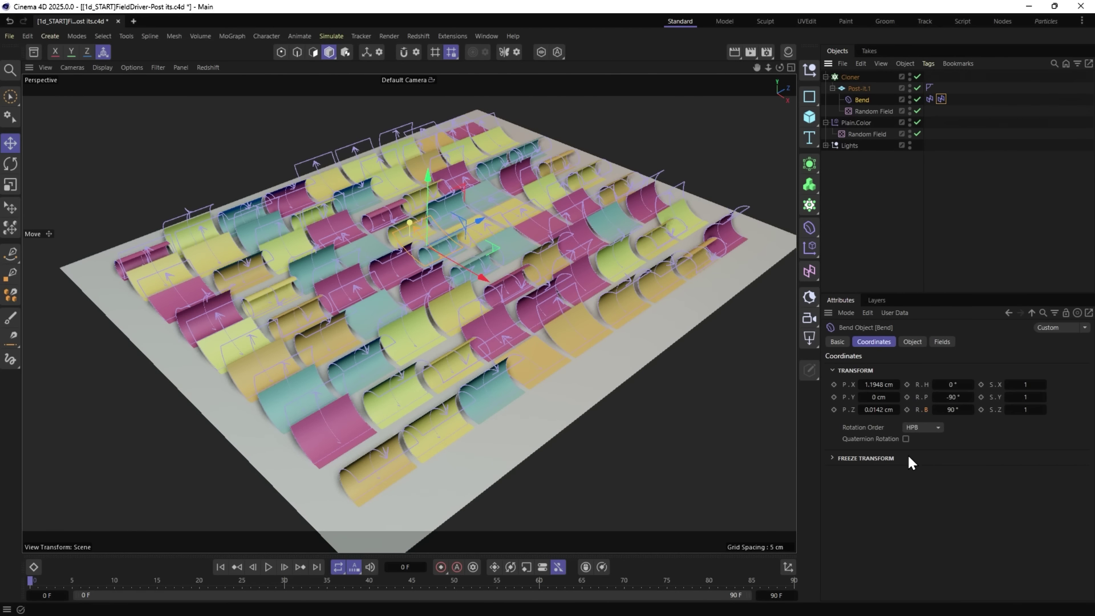
drag(922, 407, 941, 99)
Set the driven rotation range to 45° minimum and 136° maximum.
click(894, 384)
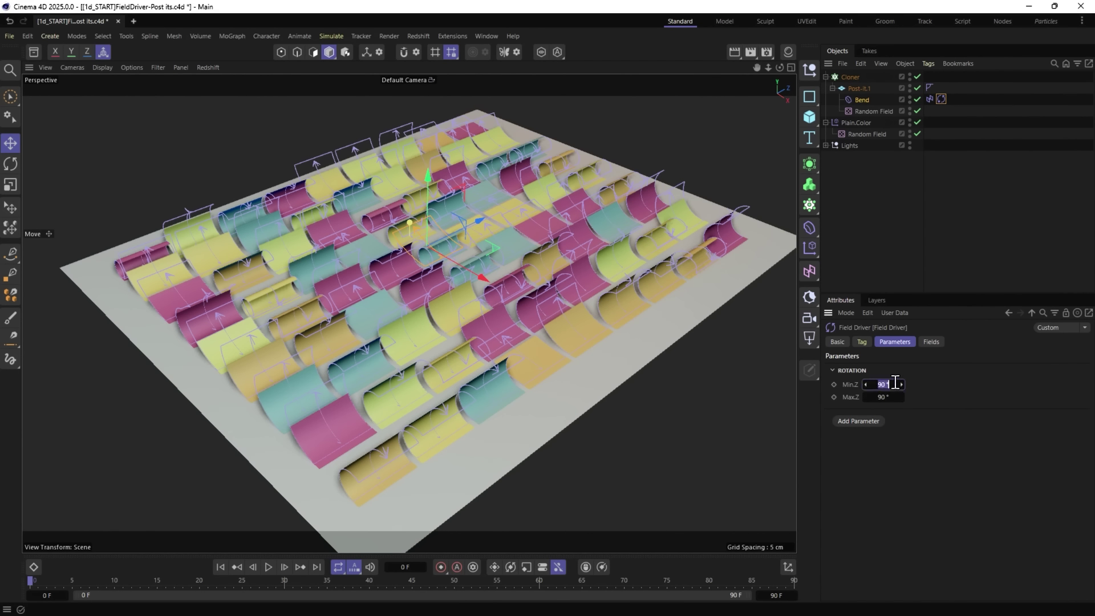
text(-45)
click(902, 397)
click(893, 398)
text(+)
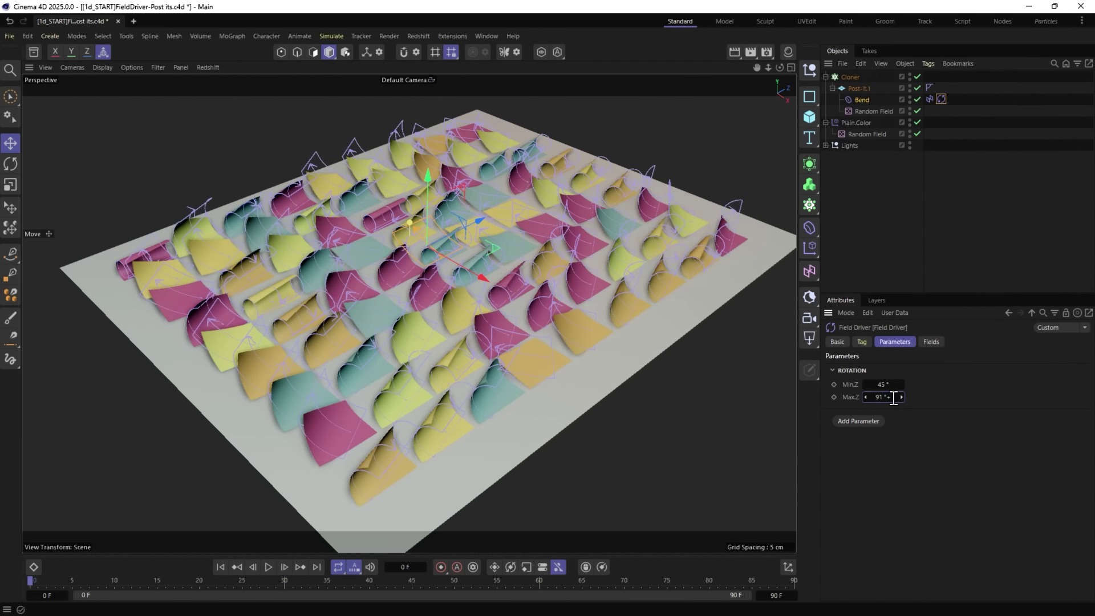
text(45)
key(Return)
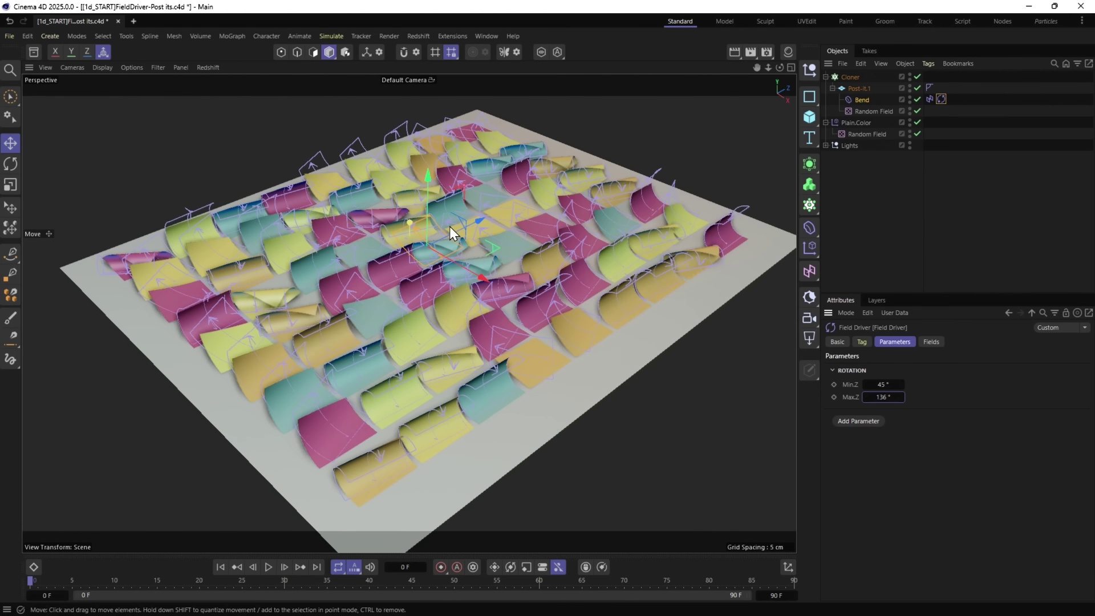
Duplicate the Random Field and rename the copy Random Field.B.
mouse_move(874, 111)
mouse_down()
mouse_move(850, 110)
mouse_move(853, 124)
mouse_move(866, 116)
mouse_up()
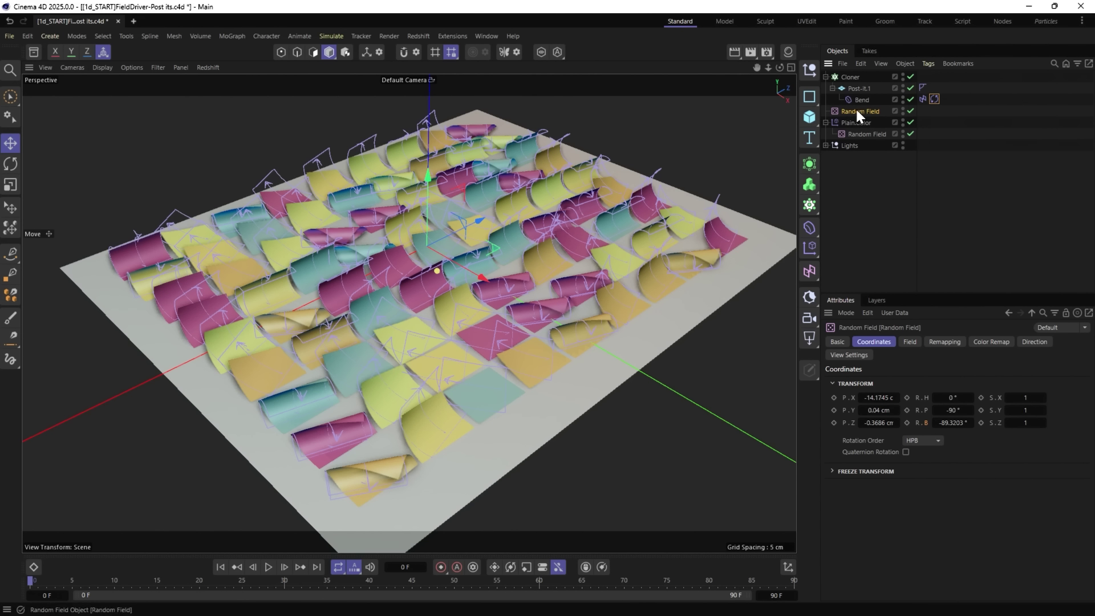
ctrl+drag(856, 111, 867, 121)
double_click(872, 123)
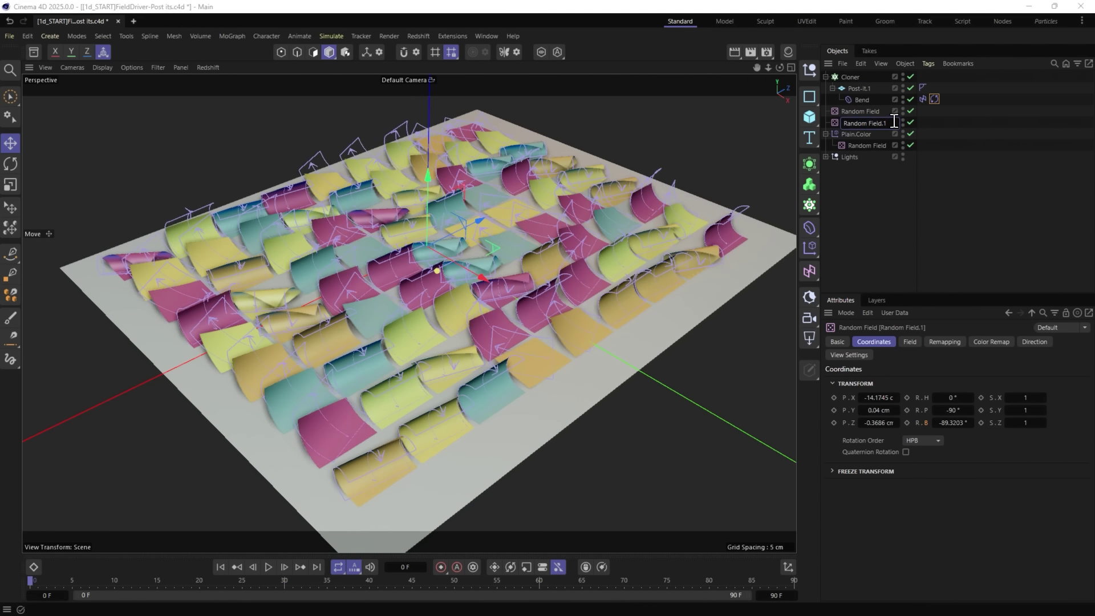
key(BackSpace)
text(B)
key(Return)
Set Random Field.B's seed to 123548 in the Bend Field Driver's fields.
click(934, 99)
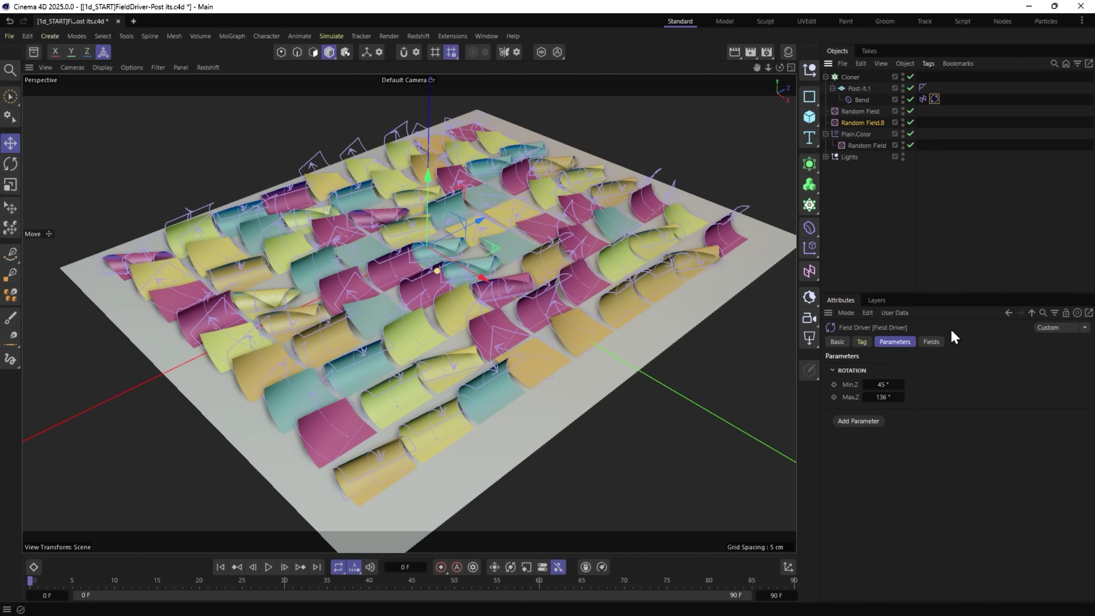
click(931, 342)
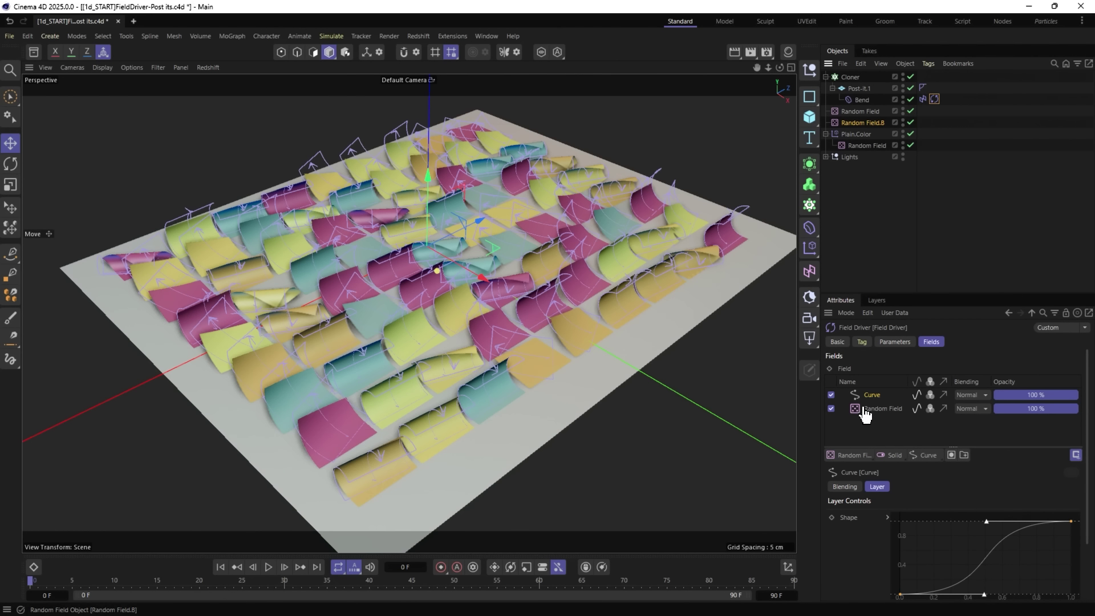
click(864, 122)
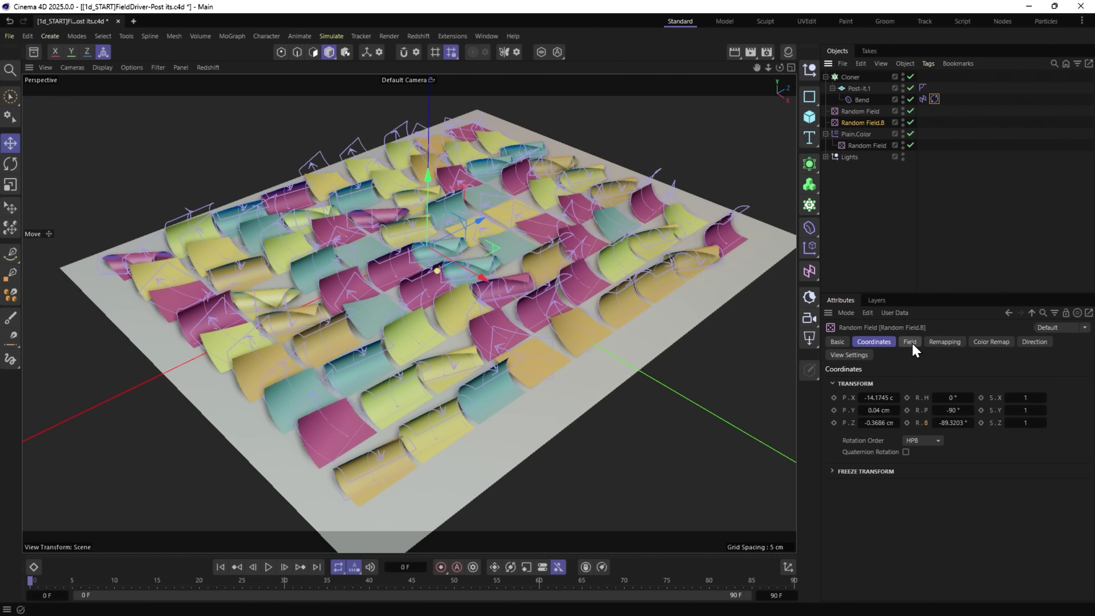
click(910, 342)
drag(941, 405, 869, 393)
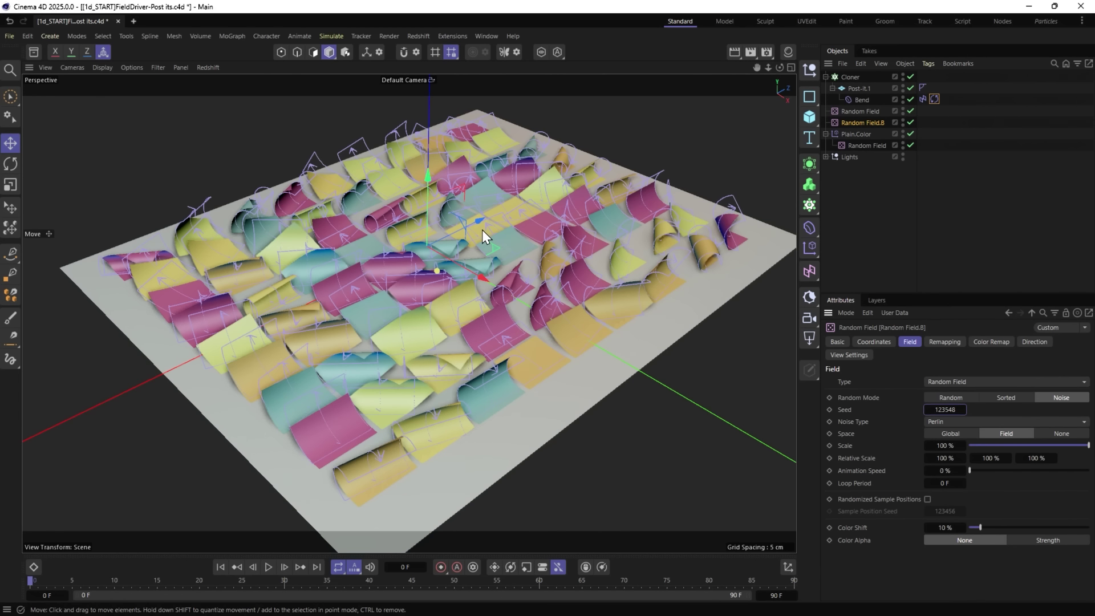
Copy the Field Driver tag onto Bend and link Bend's Size parameter to it.
click(866, 99)
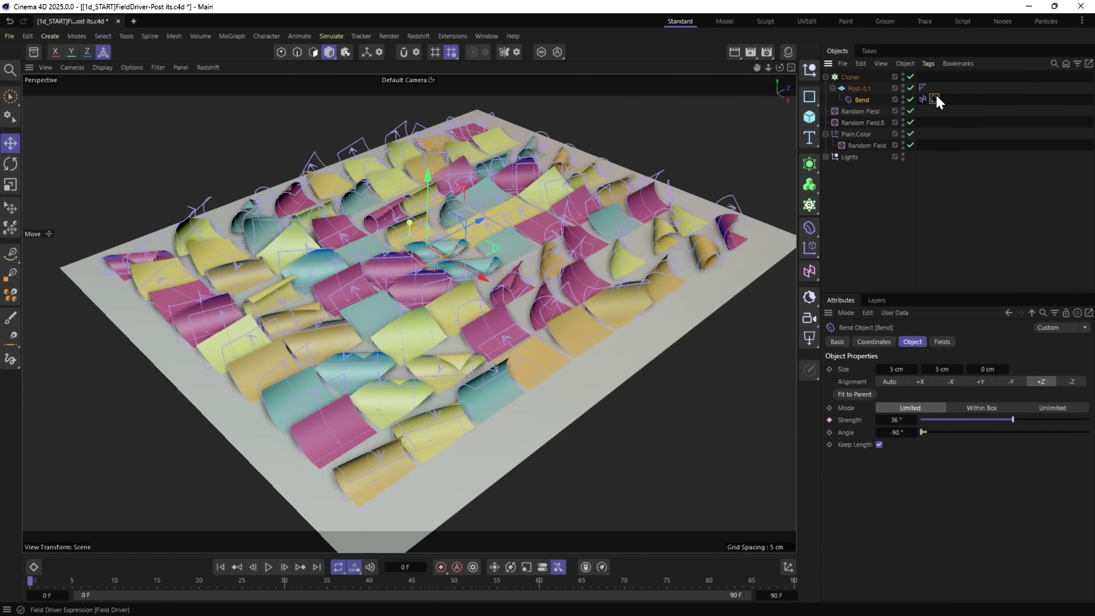
ctrl+drag(951, 99, 947, 97)
click(861, 98)
drag(840, 365, 948, 105)
click(945, 101)
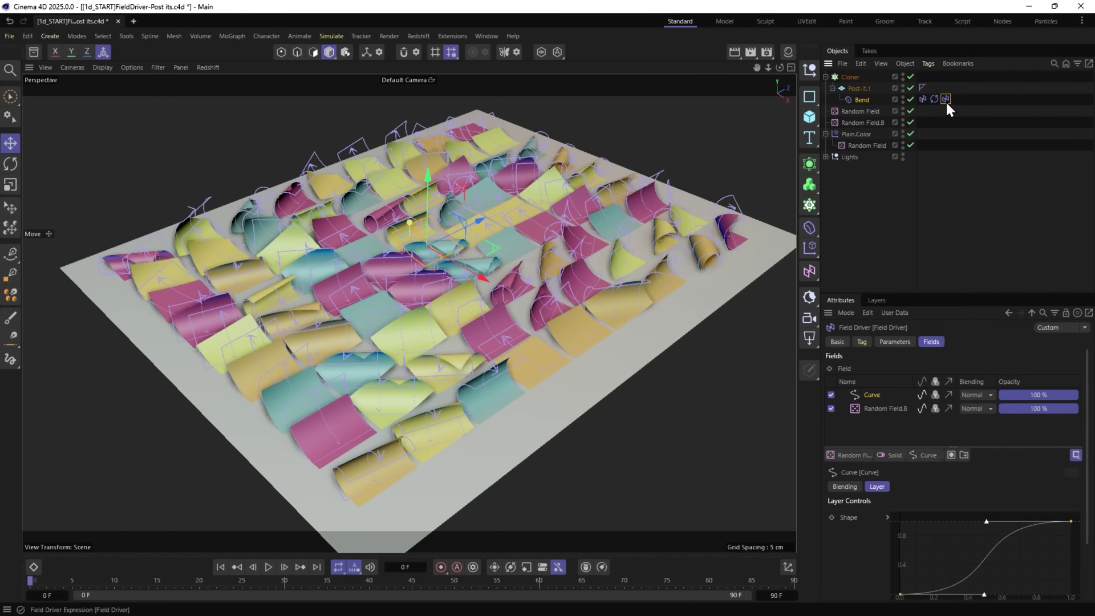
click(895, 341)
Set the driven Size range to Min Y 1 cm and Max Y 7 cm.
click(922, 384)
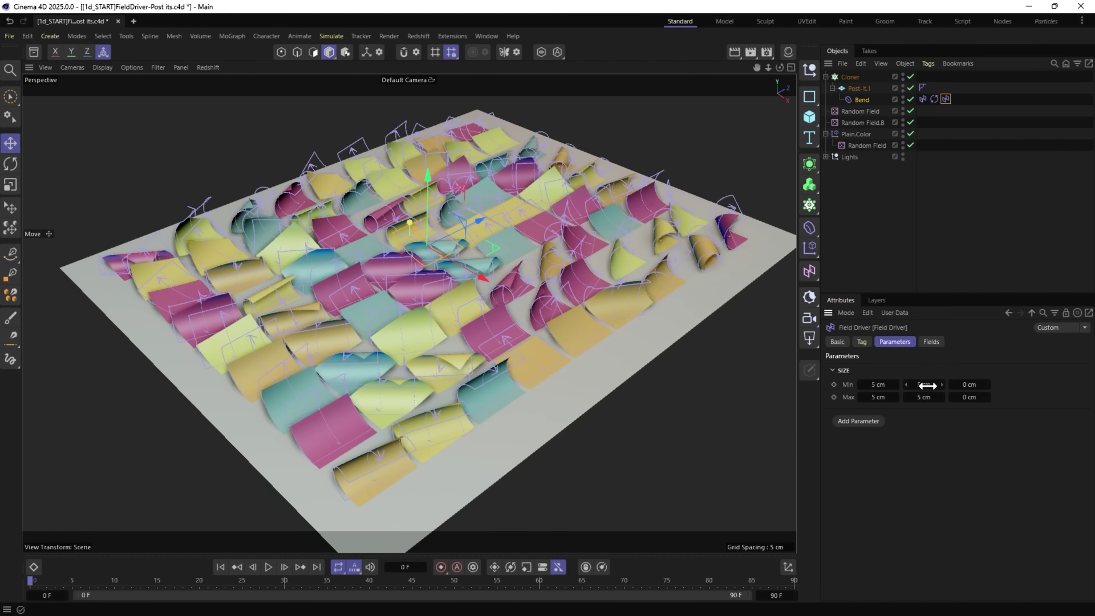
text(0)
key(Return)
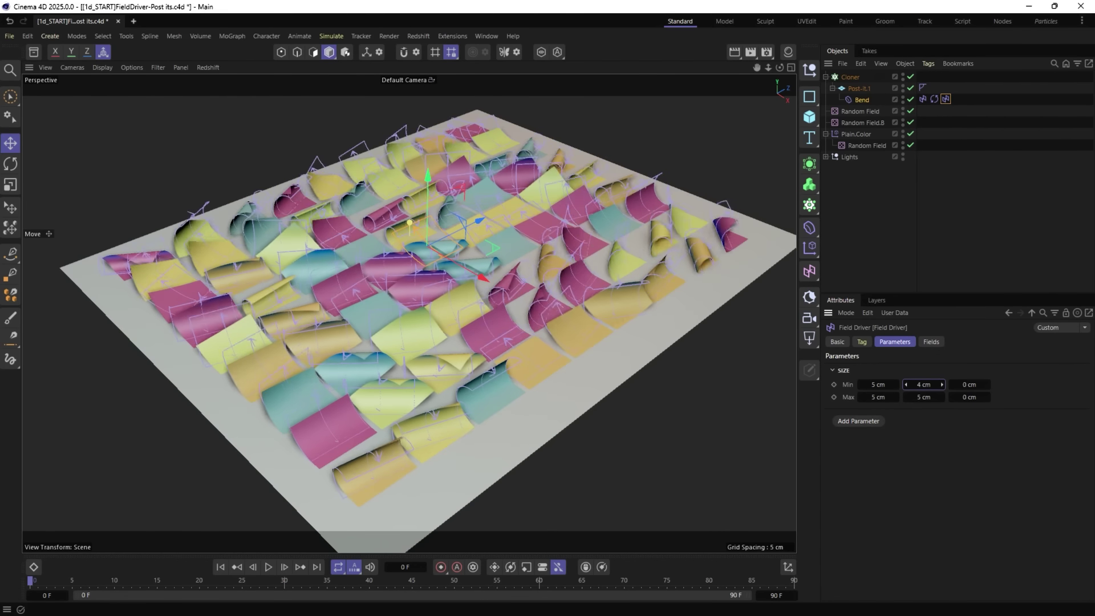
drag(924, 385, 927, 385)
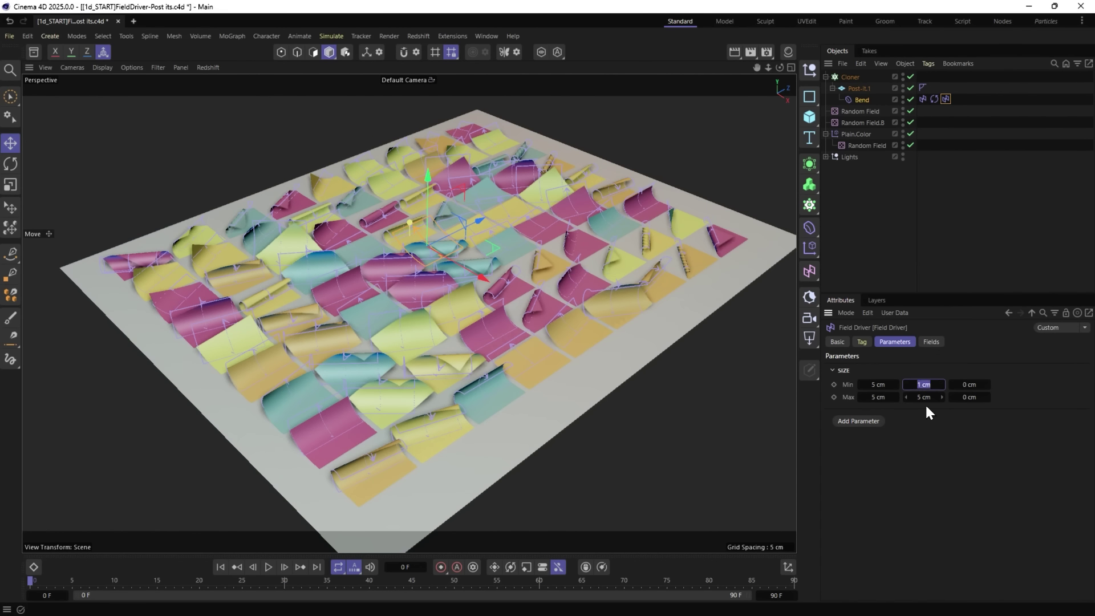
click(923, 397)
text(7)
key(Return)
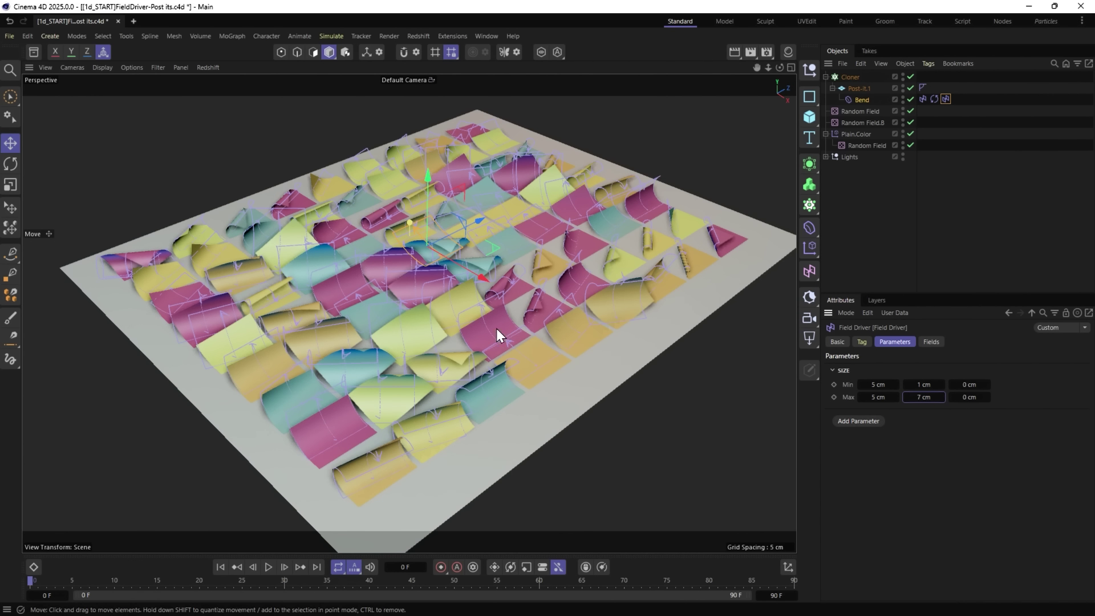
click(968, 277)
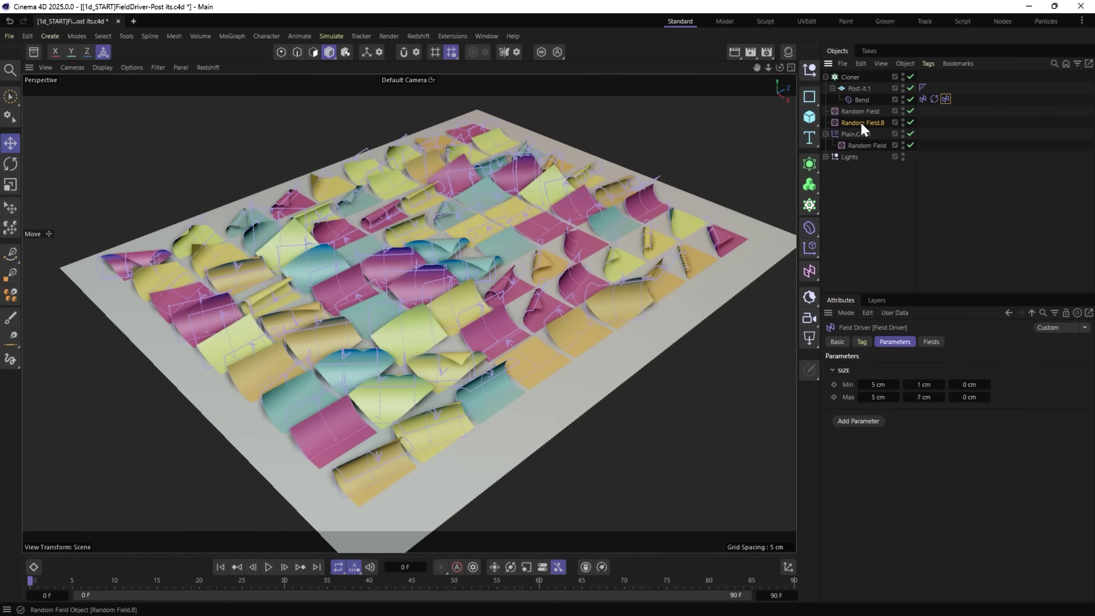
Duplicate Random Field.B and rename the copy Random Field.Size.
ctrl+drag(855, 129, 860, 136)
double_click(863, 134)
key(End)
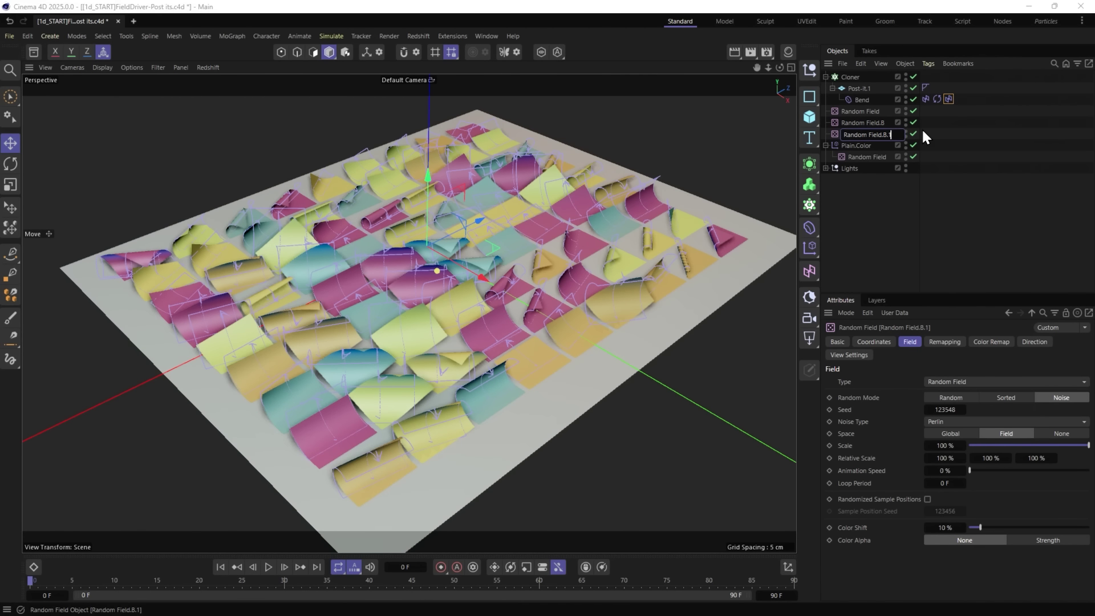
key(BackSpace)
text(Size)
key(Return)
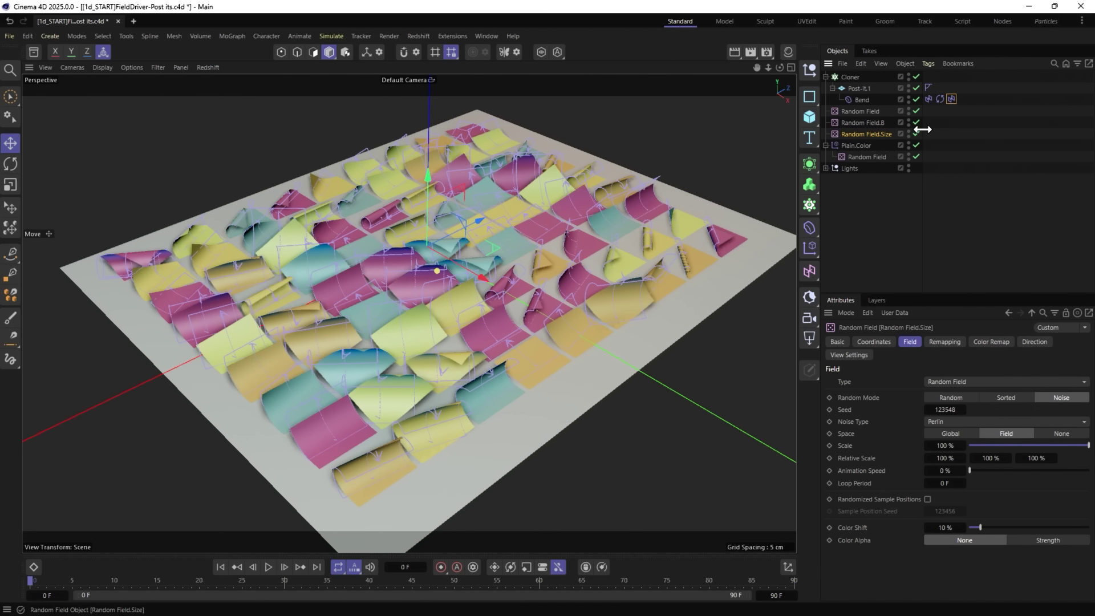
Make Random Field.Size the size Field Driver's field, with seed 123620.
click(951, 99)
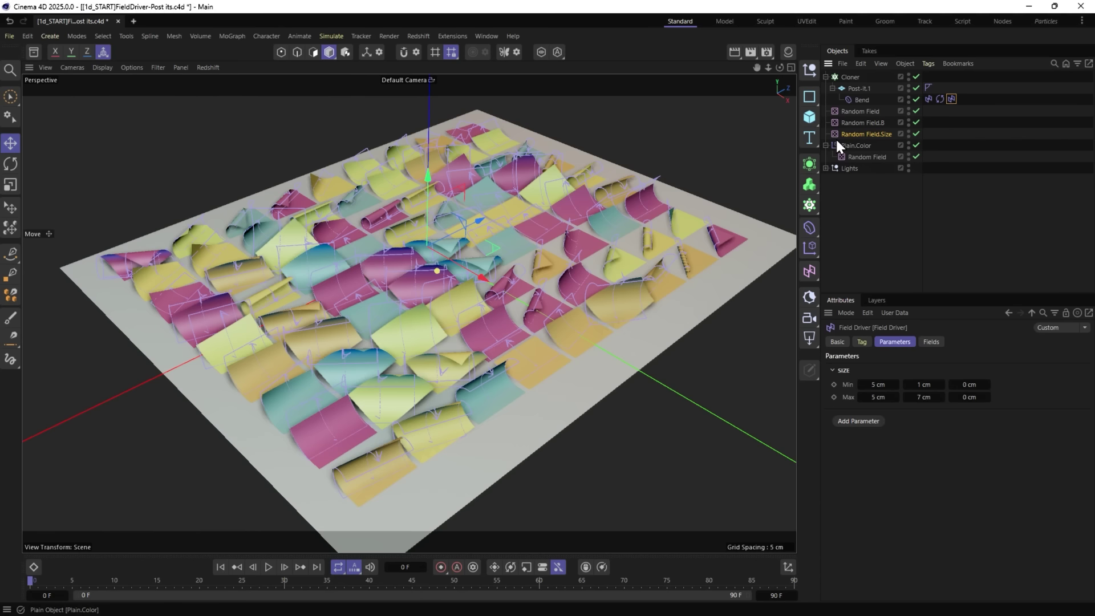
click(931, 341)
drag(864, 134, 874, 405)
click(868, 134)
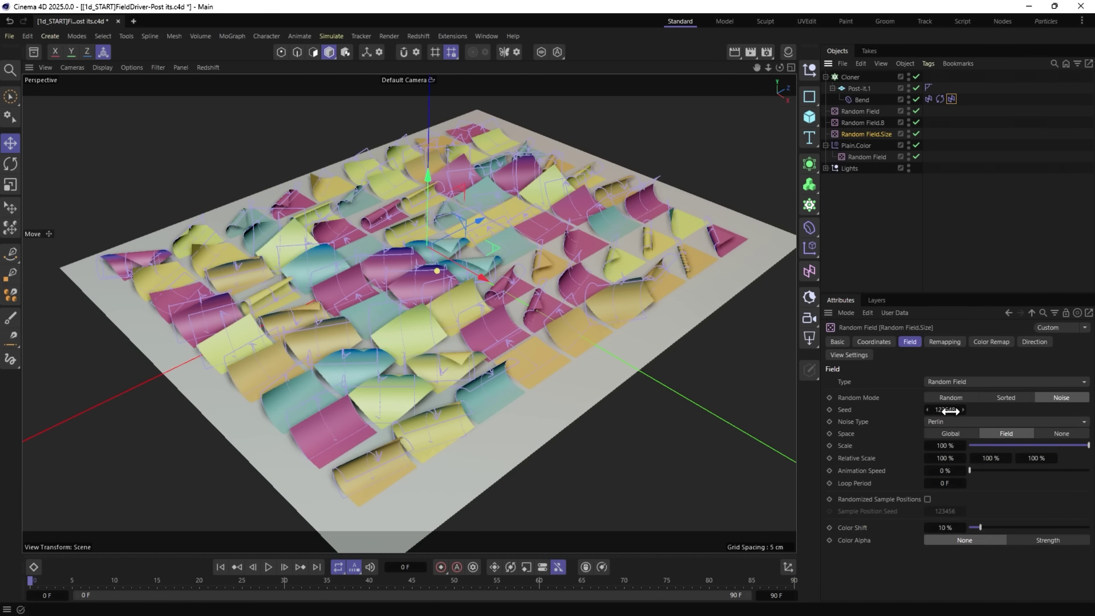
drag(945, 409, 969, 409)
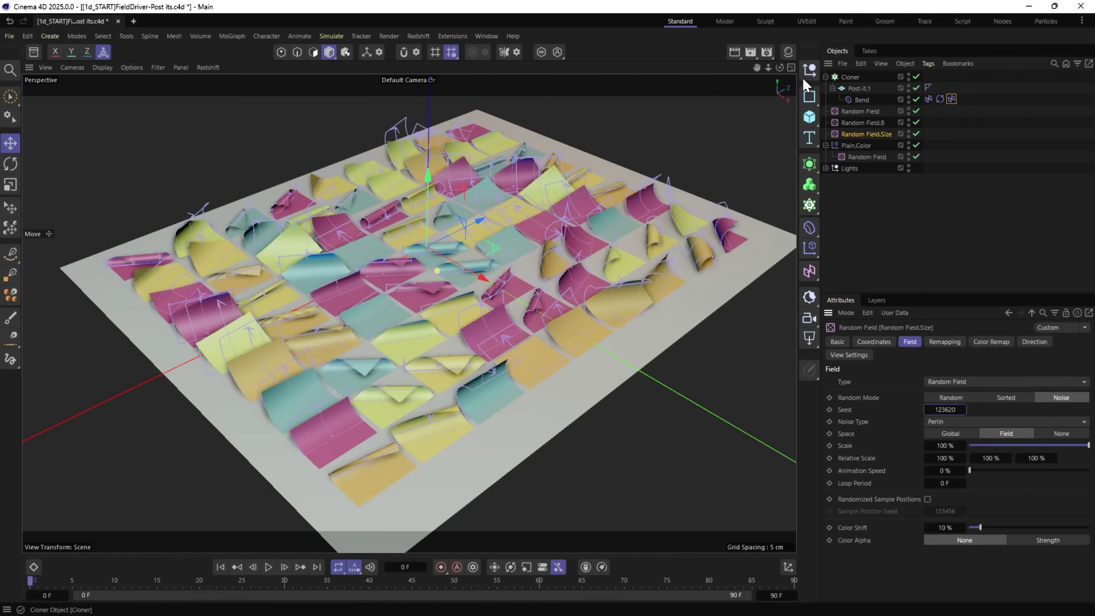
Increase the Scale of all three random fields together.
ctrl+click(871, 111)
ctrl+click(871, 122)
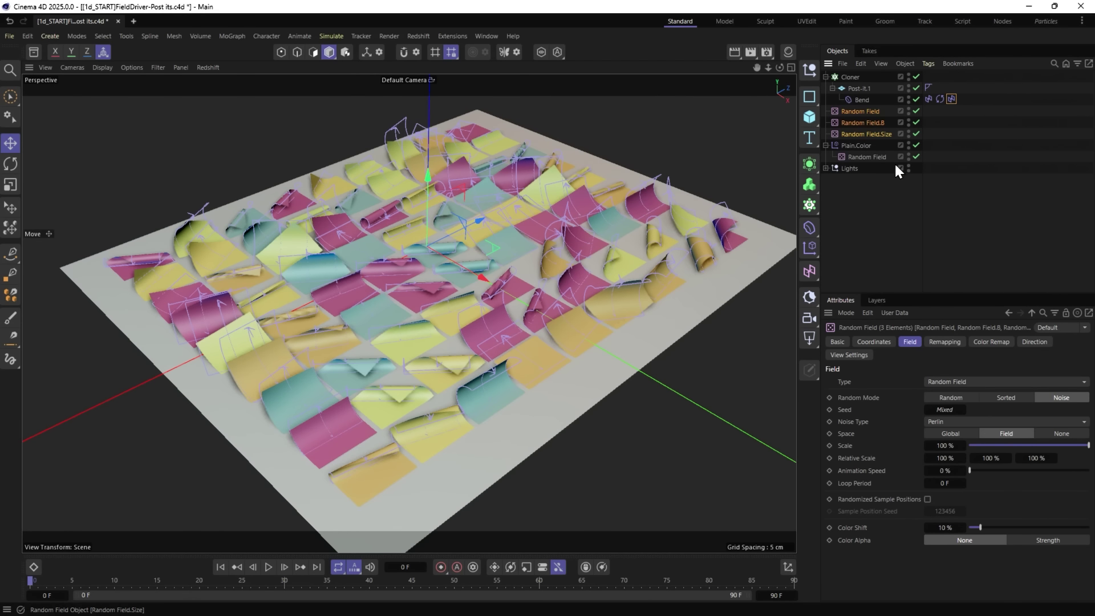
drag(944, 445, 981, 445)
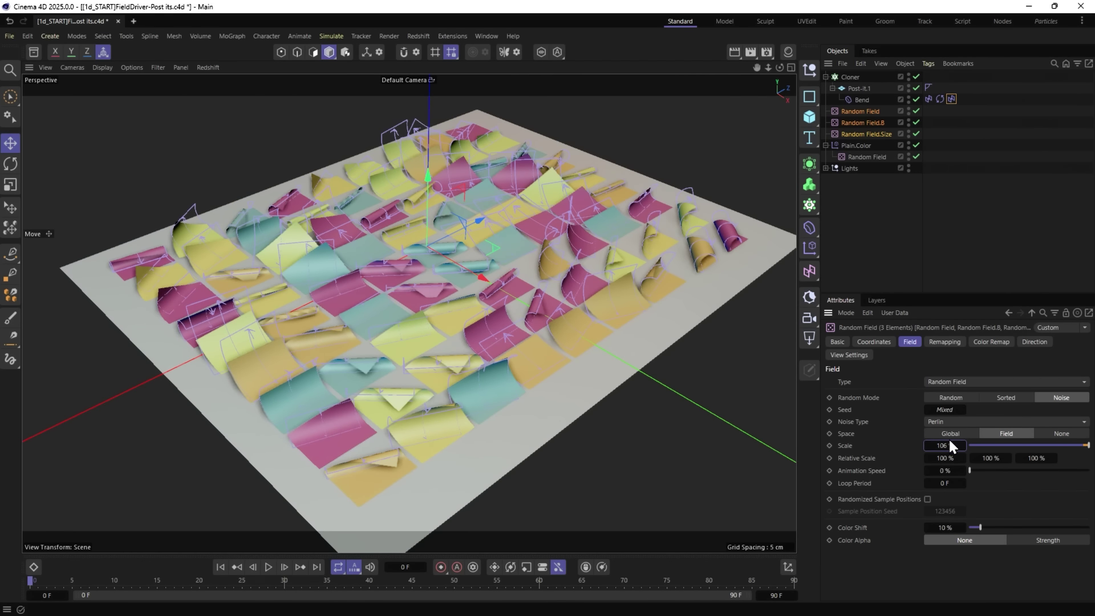
Add a Linear Field with Multiply blending to the rotation Field Driver.
click(928, 99)
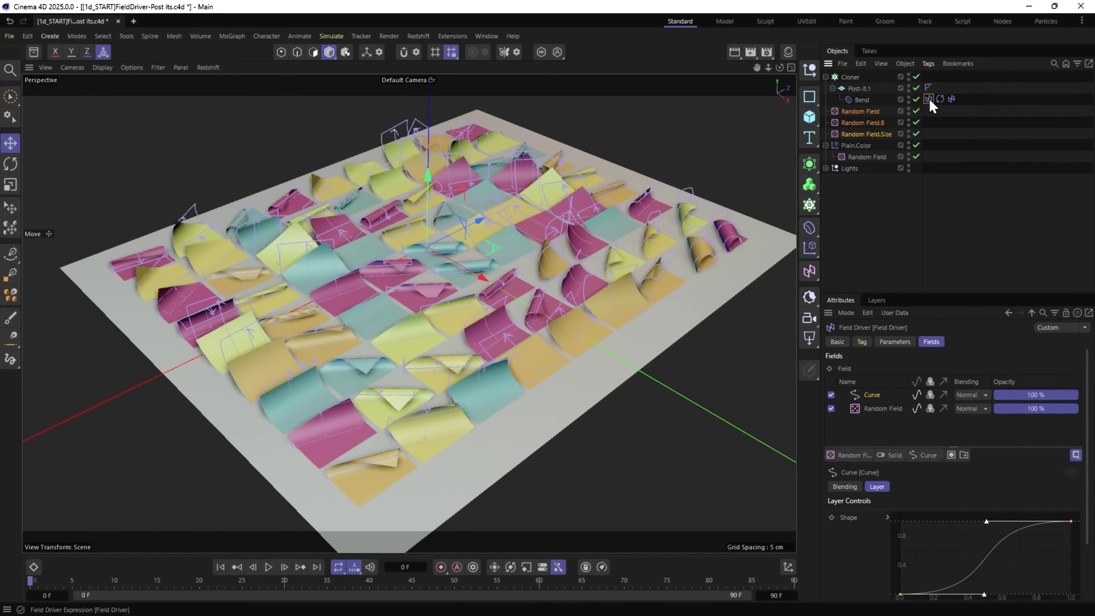
click(853, 453)
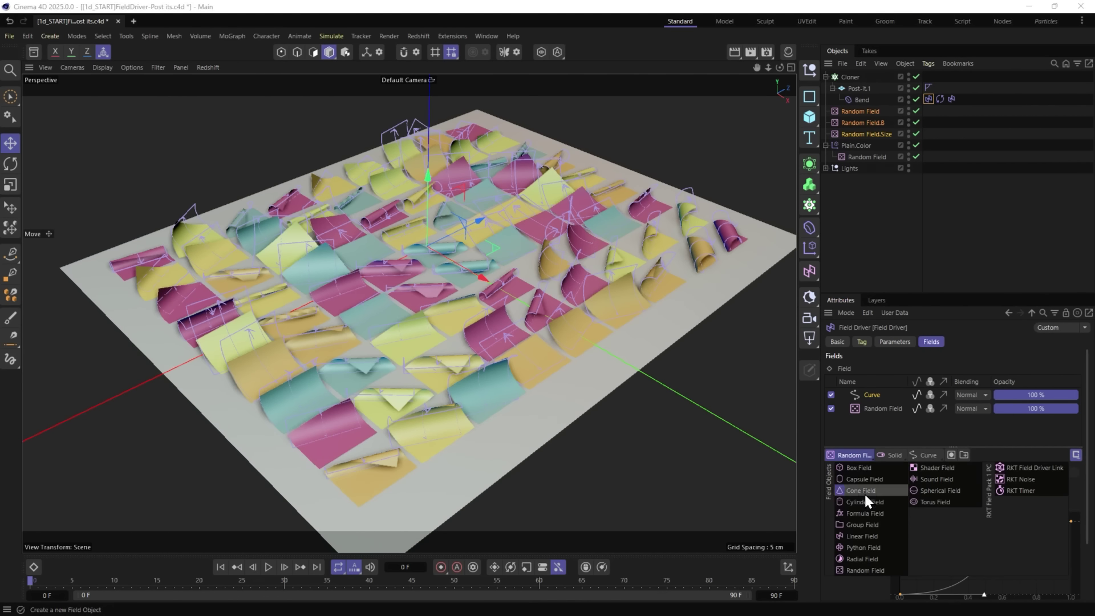
click(873, 535)
click(983, 471)
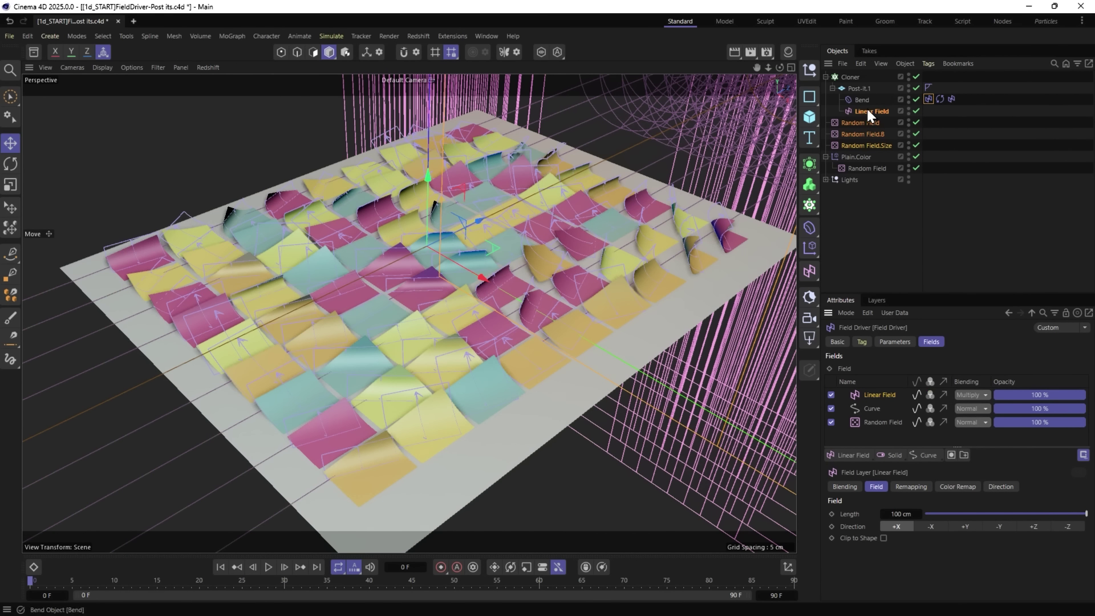
Nest the Linear Field under Random Field and rename that Random Field.Bend.
drag(868, 111, 864, 121)
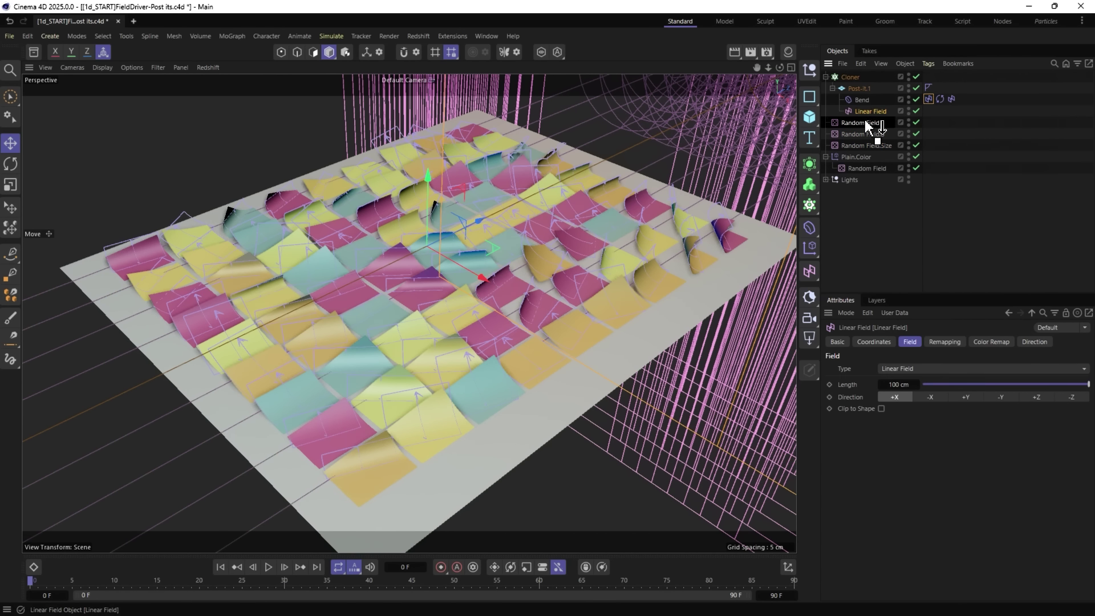
click(874, 109)
double_click(874, 111)
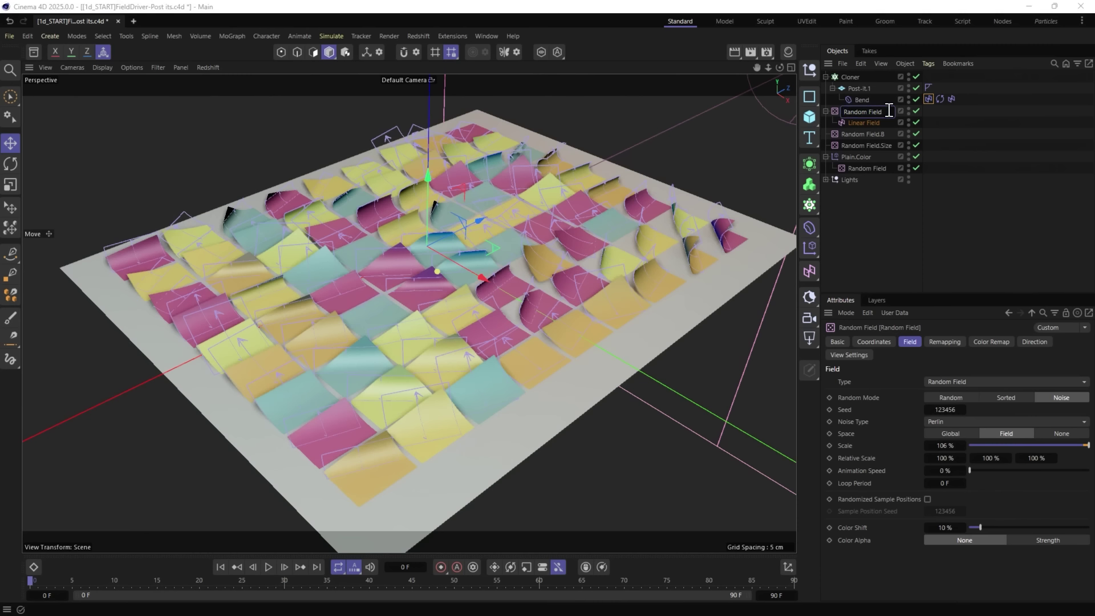
text(.Bend)
key(Return)
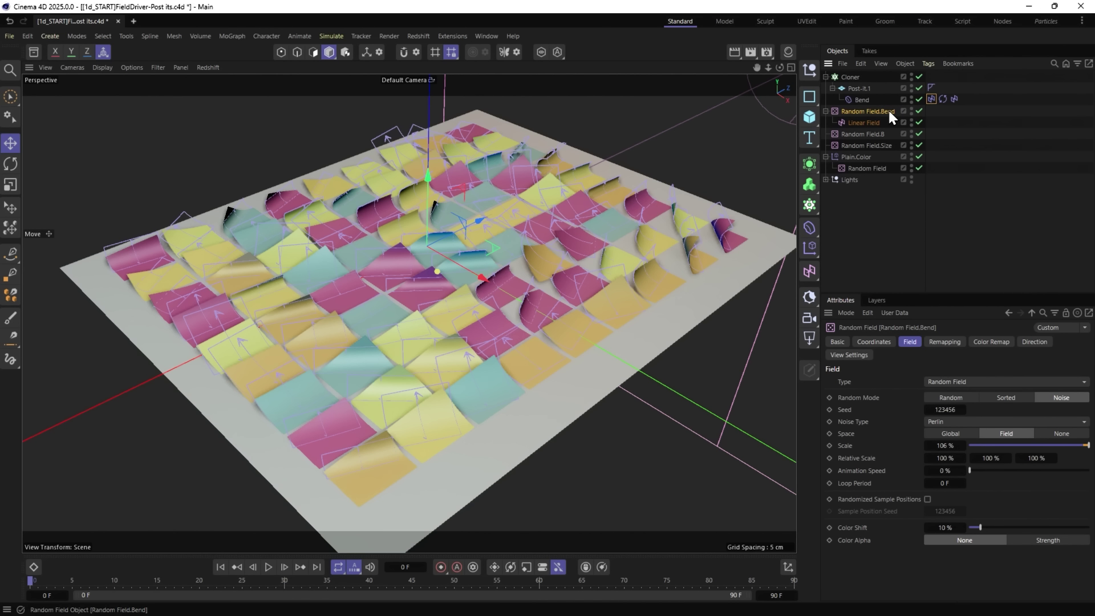
Scale the Linear Field and move it up and to the right.
click(864, 122)
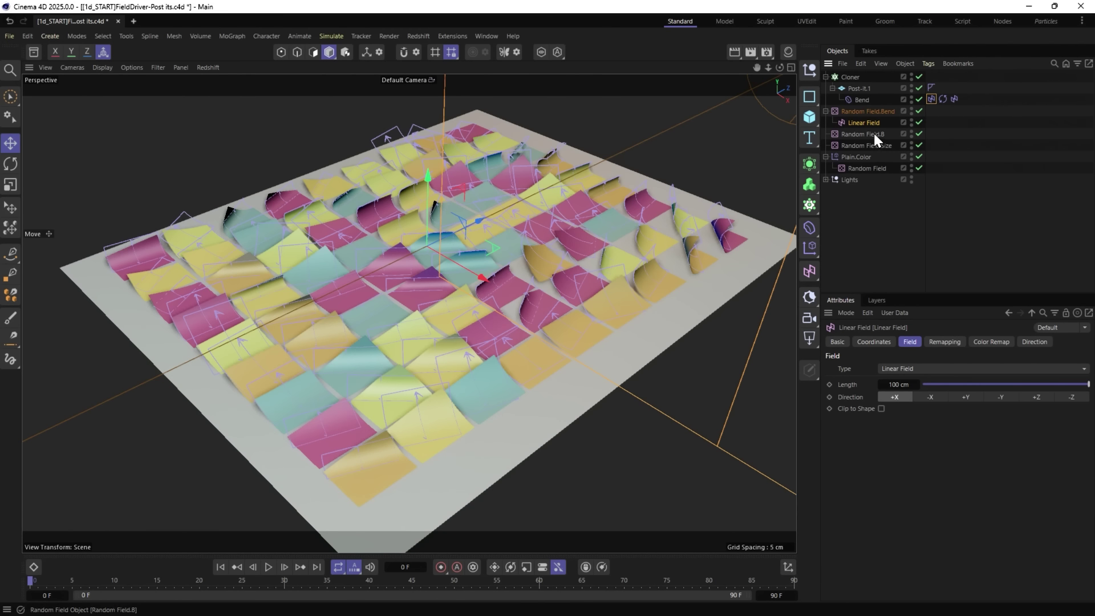
key(t)
drag(591, 188, 276, 307)
key(e)
drag(412, 248, 432, 330)
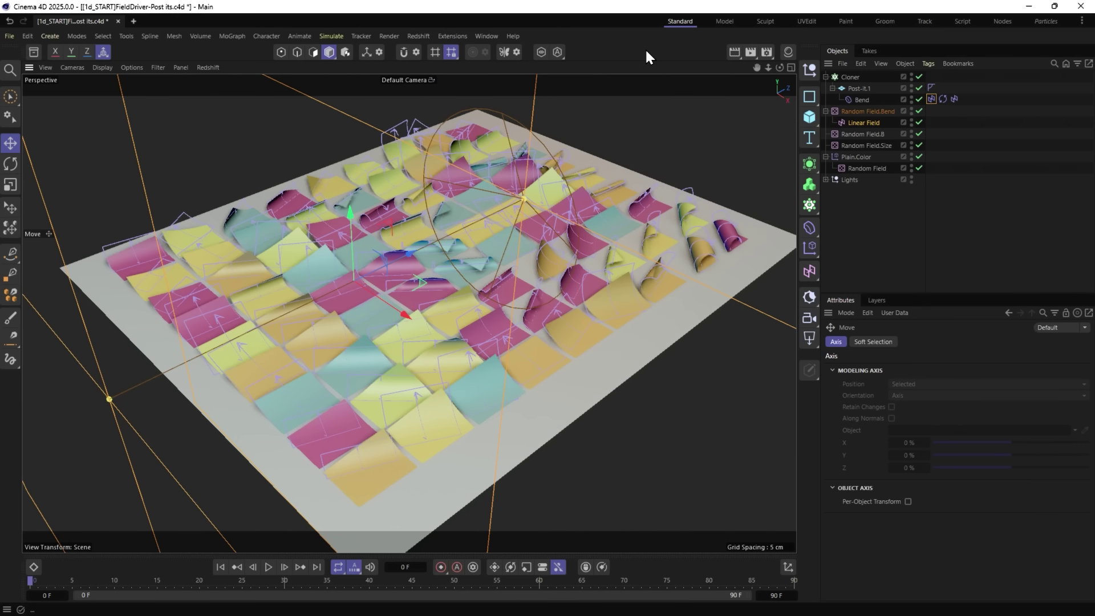
Preview the title-card animation, then close MainTitleCards without saving changes.
key(ctrl+F4)
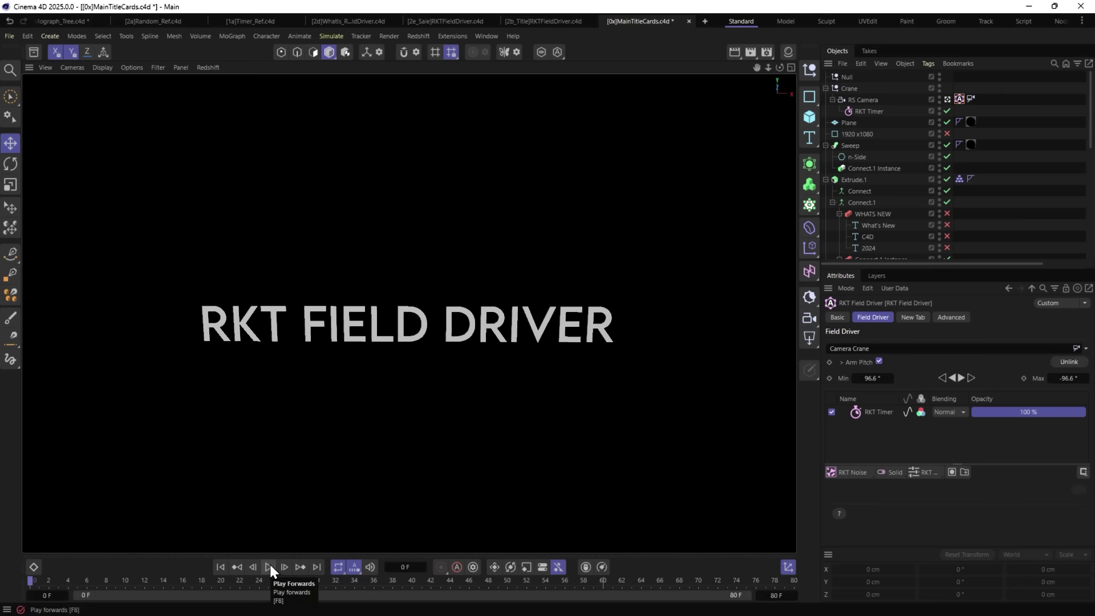
click(269, 566)
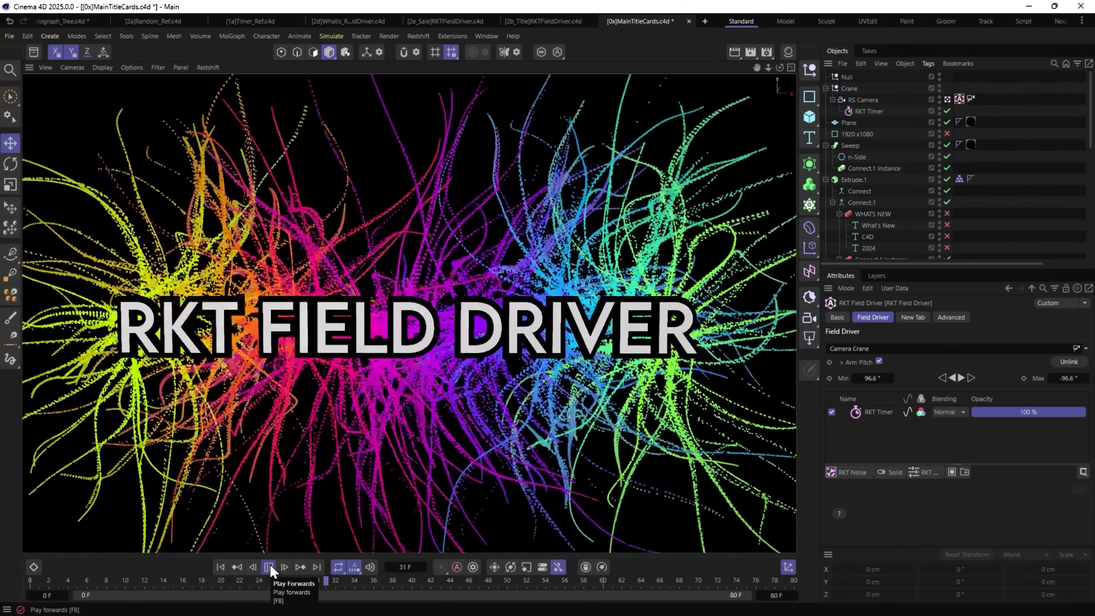
click(269, 565)
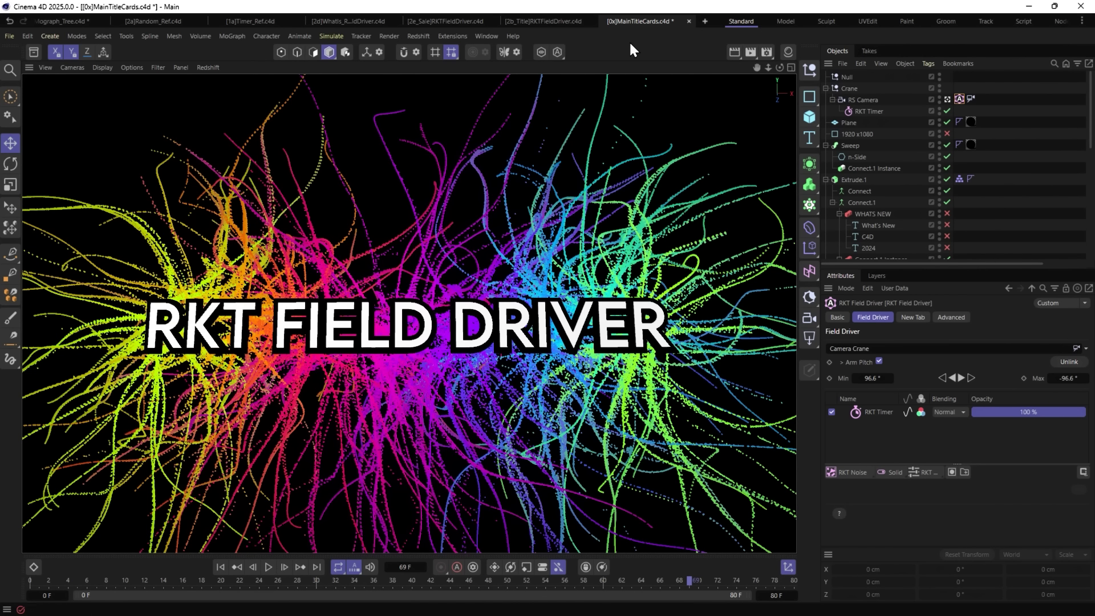
key(ctrl+F4)
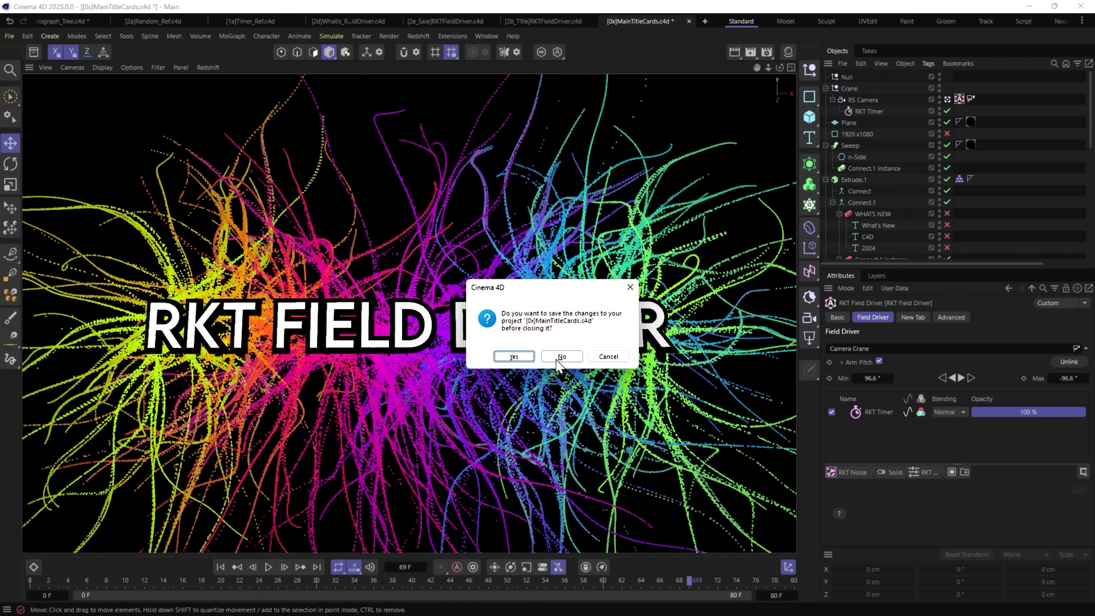
click(563, 358)
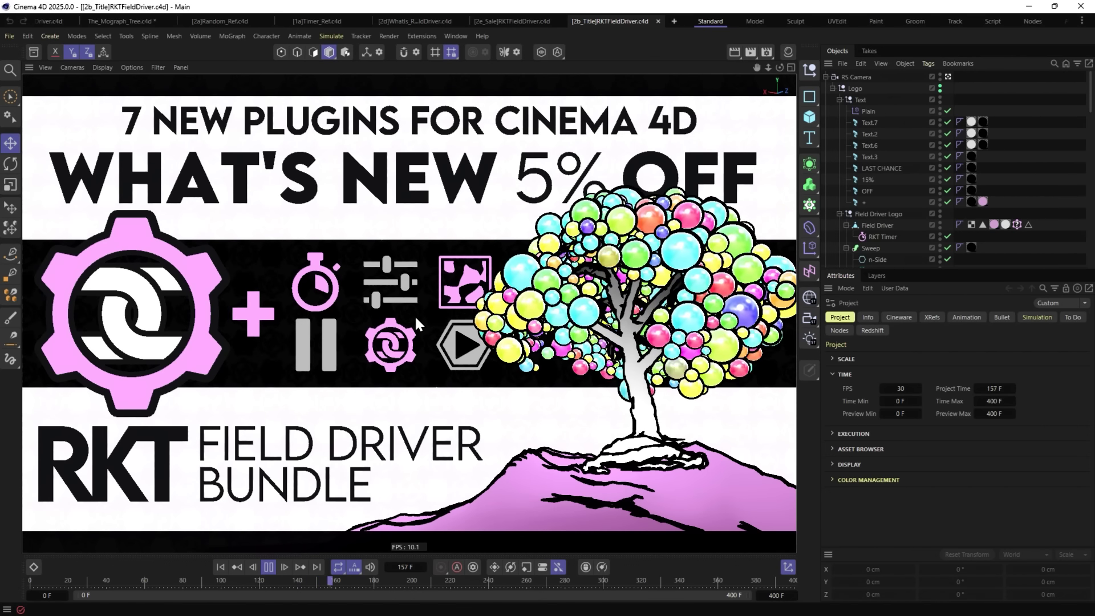
Briefly play the title animation, then close the sale project.
click(267, 567)
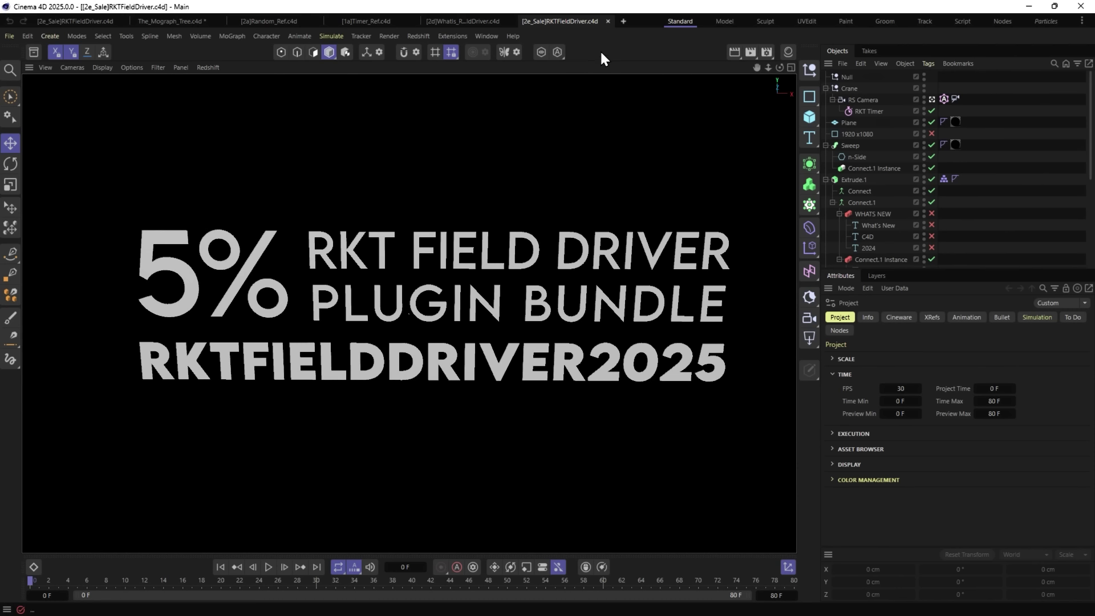
key(ctrl+F4)
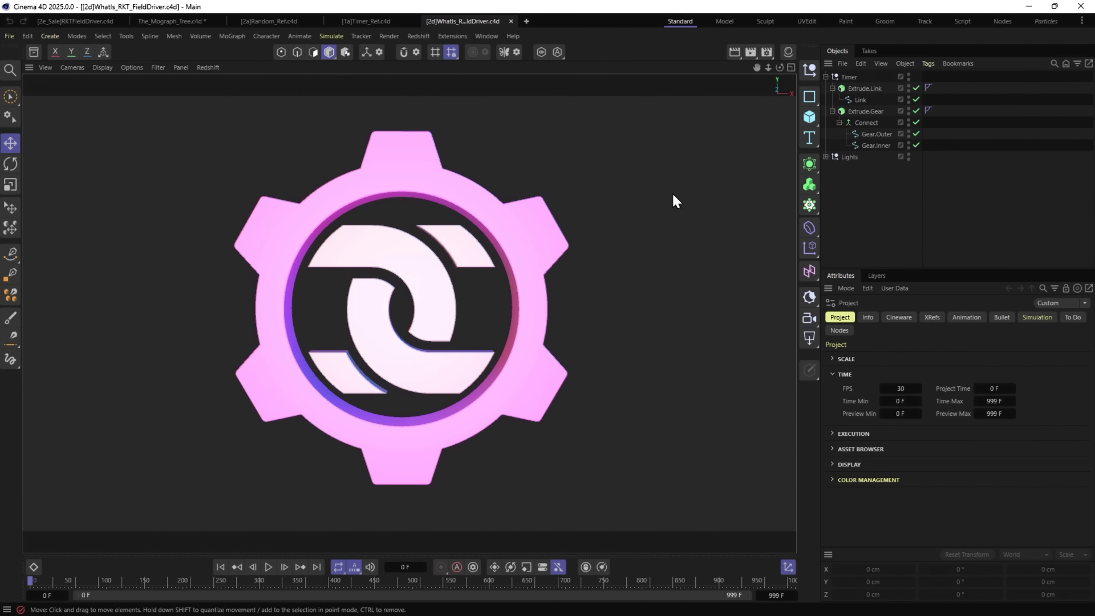
Add an RKT Field Driver tag to the Timer null.
click(840, 75)
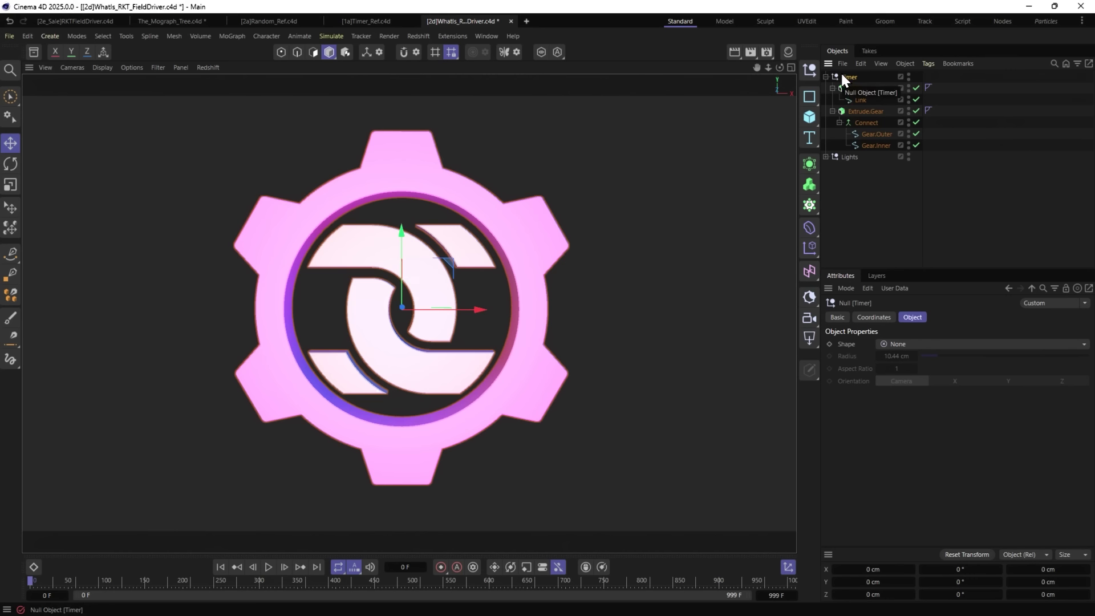
right_click(842, 78)
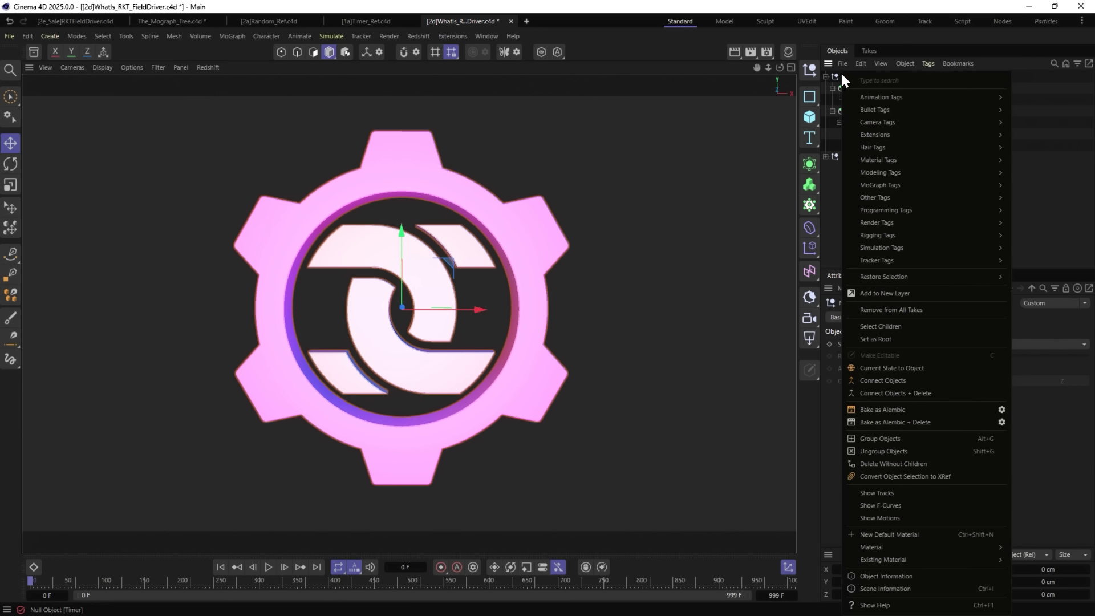
mouse_move(880, 135)
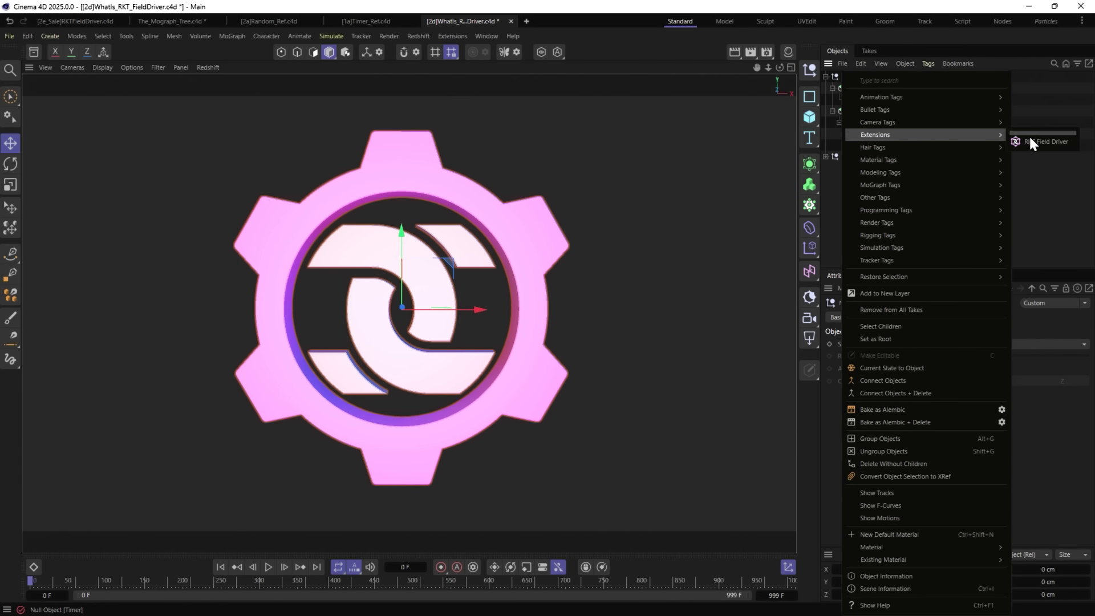
click(1053, 142)
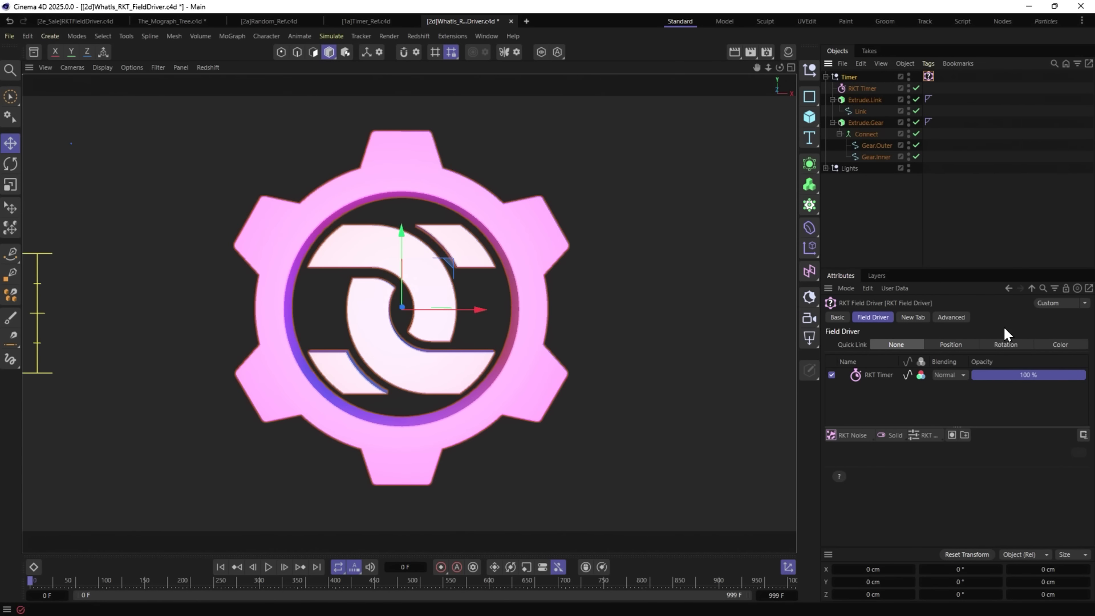
Link Timer's Rotation B (0° to 90°) to the Field Driver and play the gear spin.
click(848, 77)
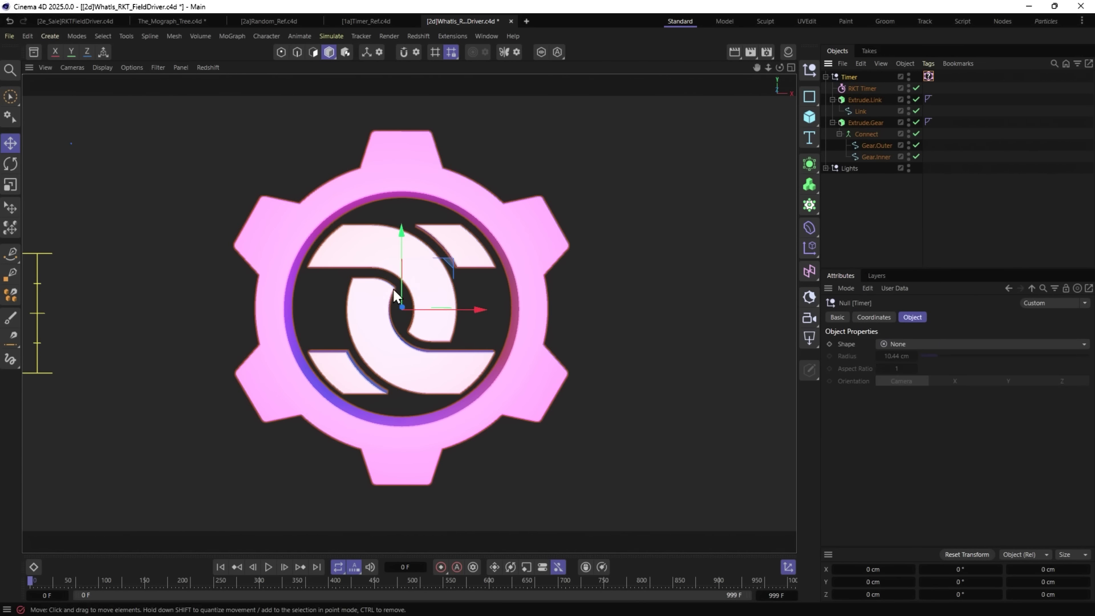
click(878, 316)
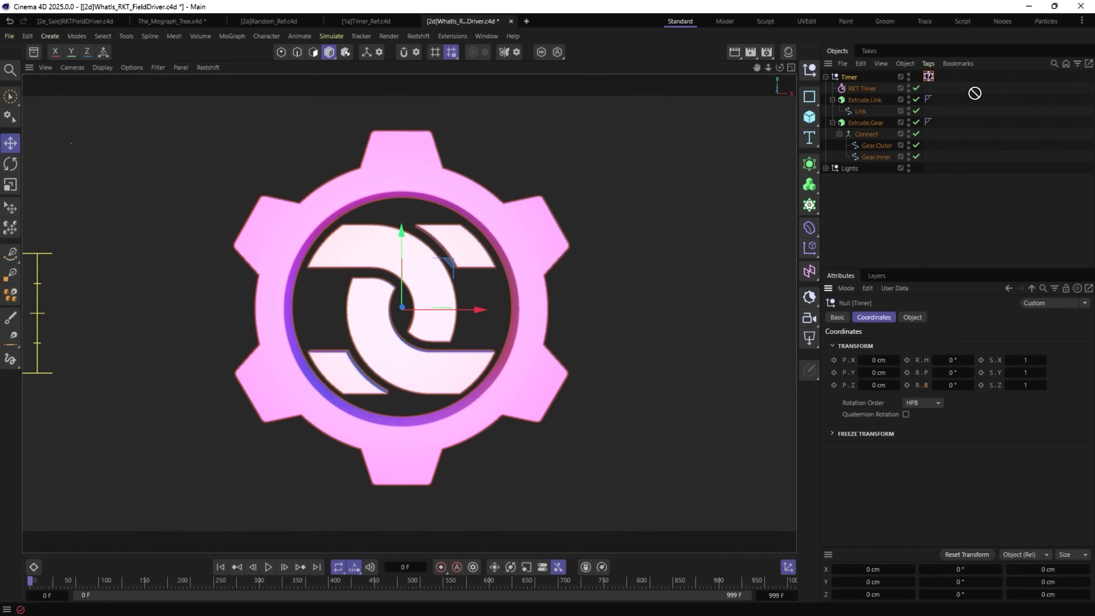
drag(928, 76, 931, 78)
click(268, 566)
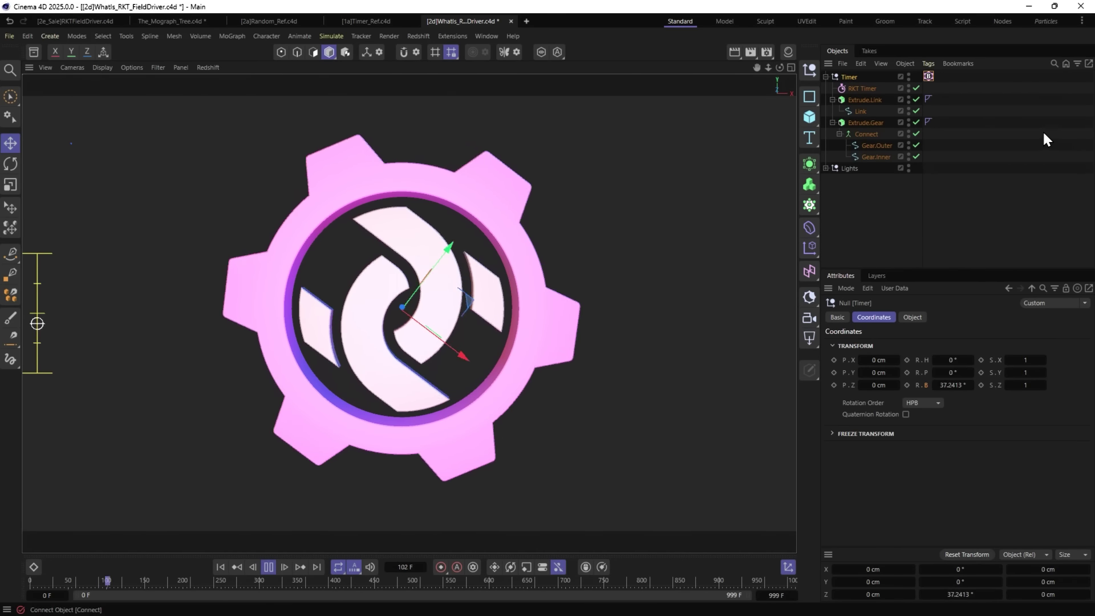
click(929, 76)
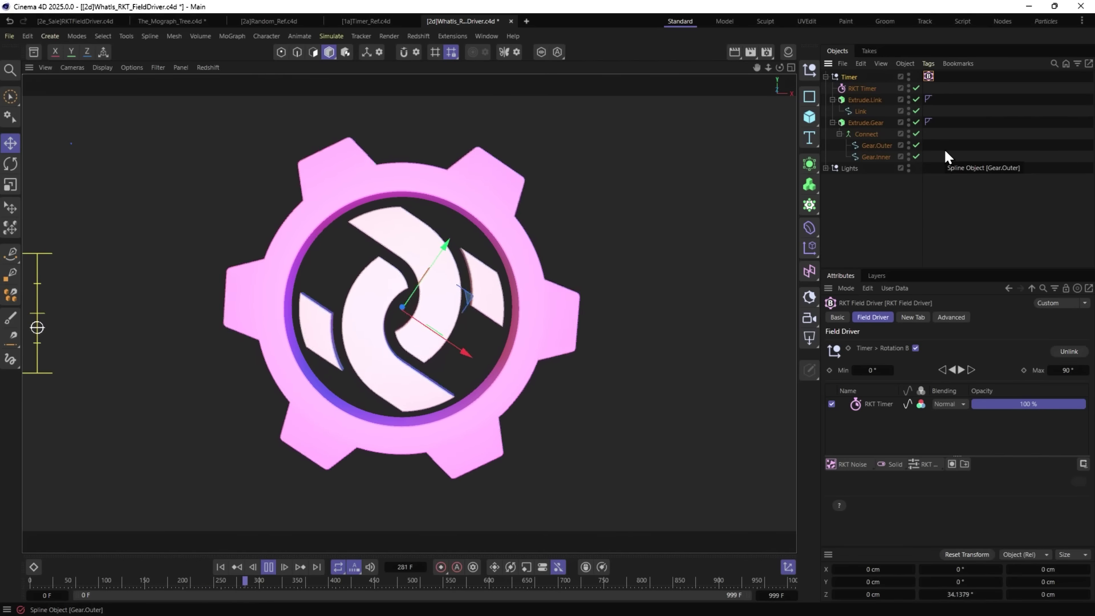
click(843, 369)
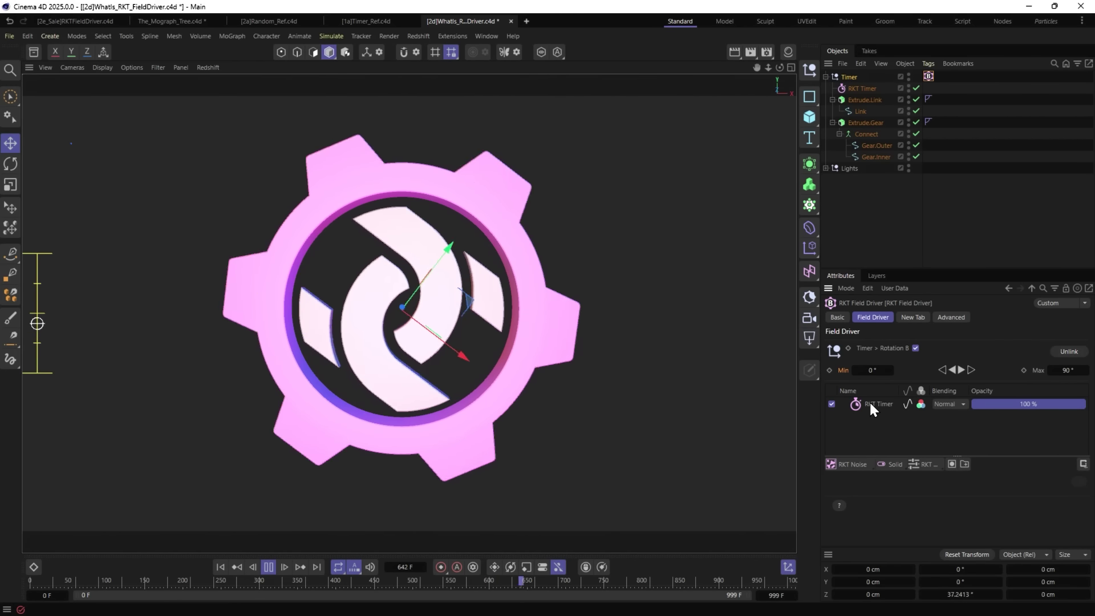
Try the RKT Timer's Once, Loop and Yo-Yo modes, settling on Loop with Count 0.
click(859, 88)
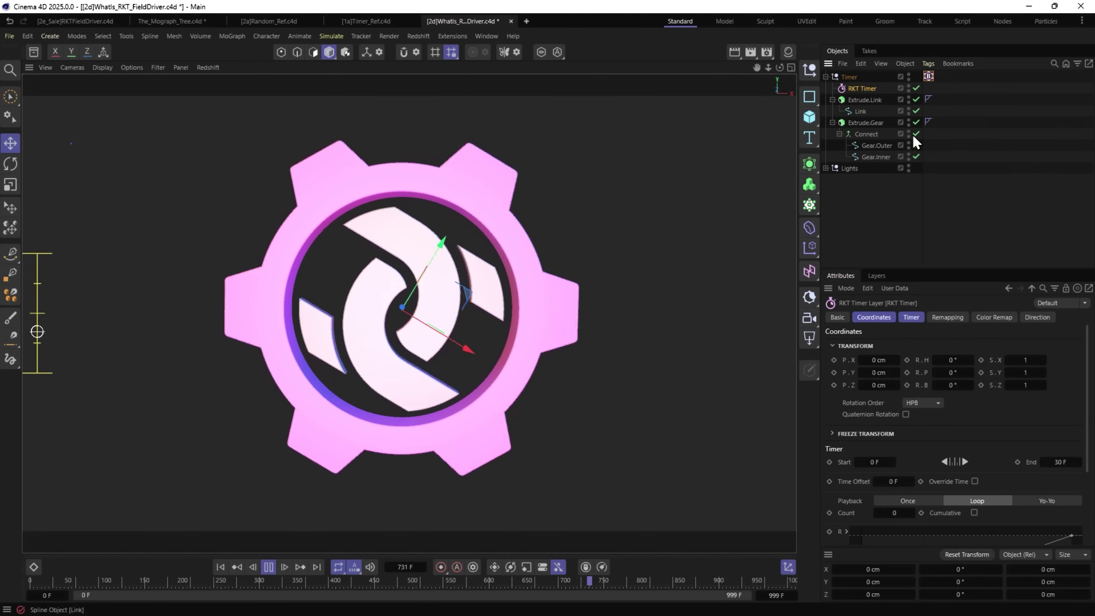
click(903, 316)
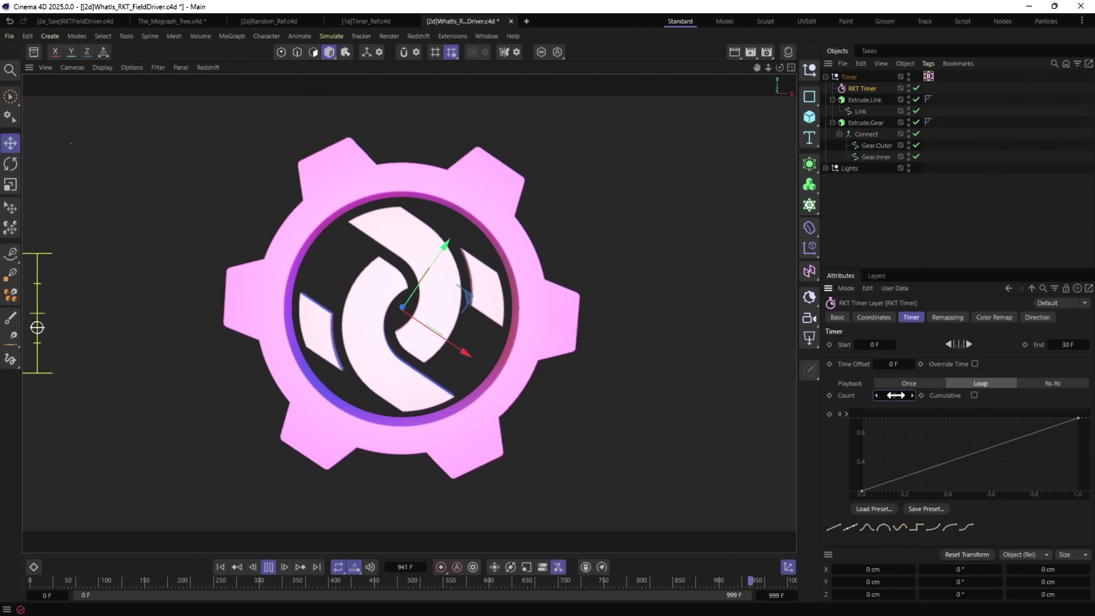
drag(913, 393, 919, 390)
click(222, 567)
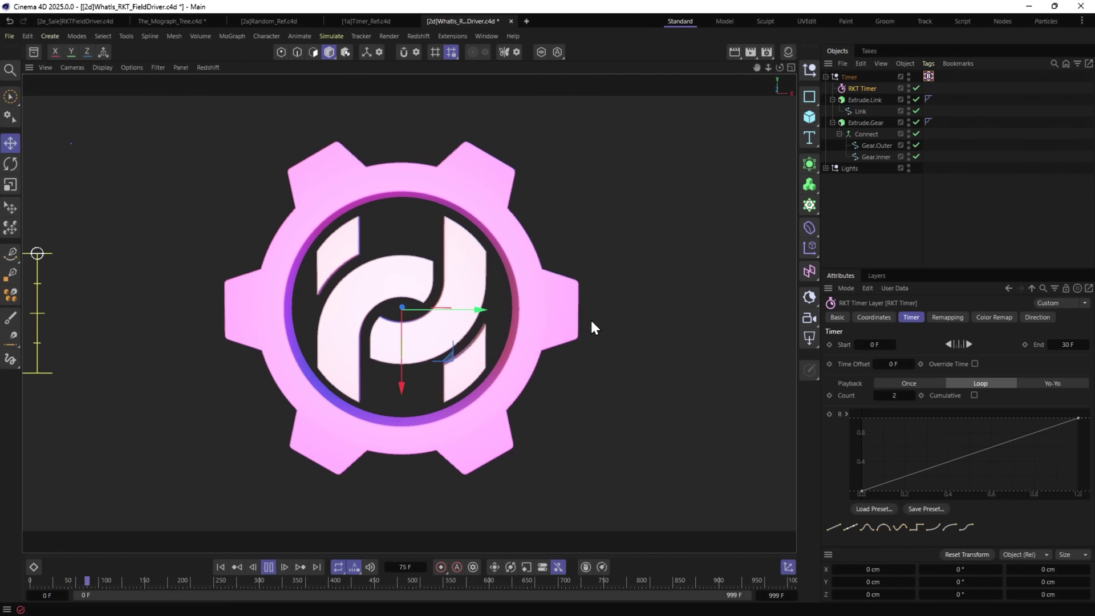
click(905, 380)
click(960, 383)
click(1030, 385)
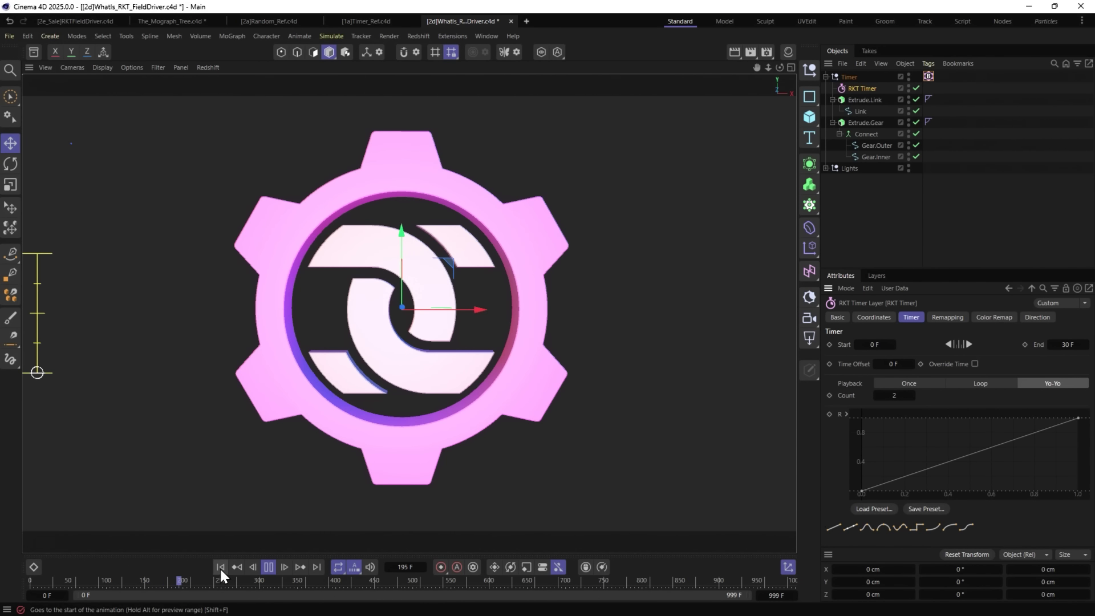
click(904, 394)
text(0)
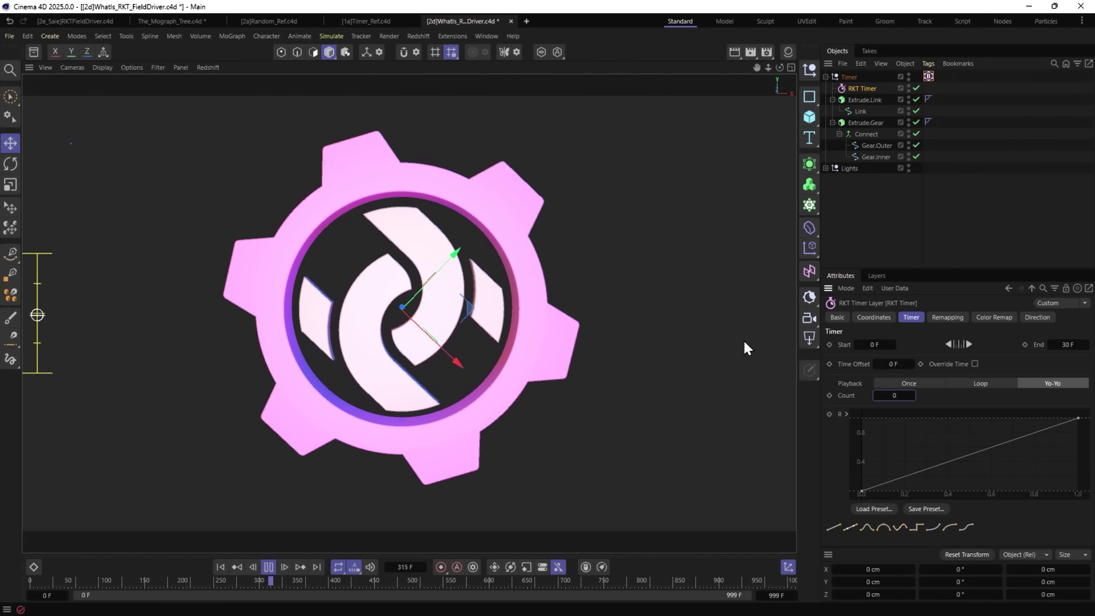
click(994, 385)
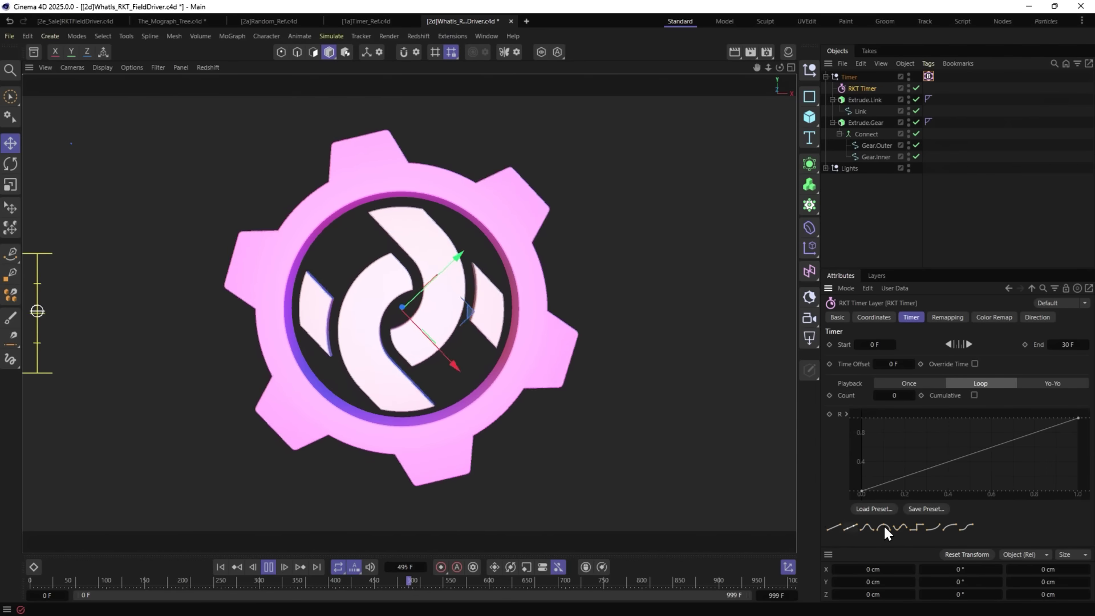
Give the timer an ease-in curve preset and enable Cumulative.
click(867, 526)
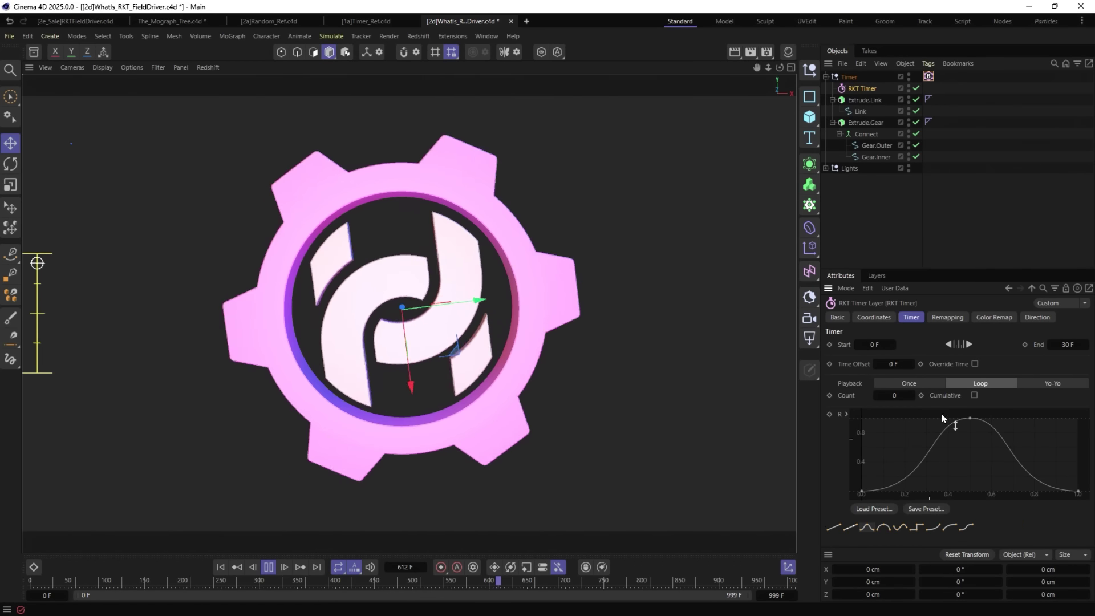
click(915, 525)
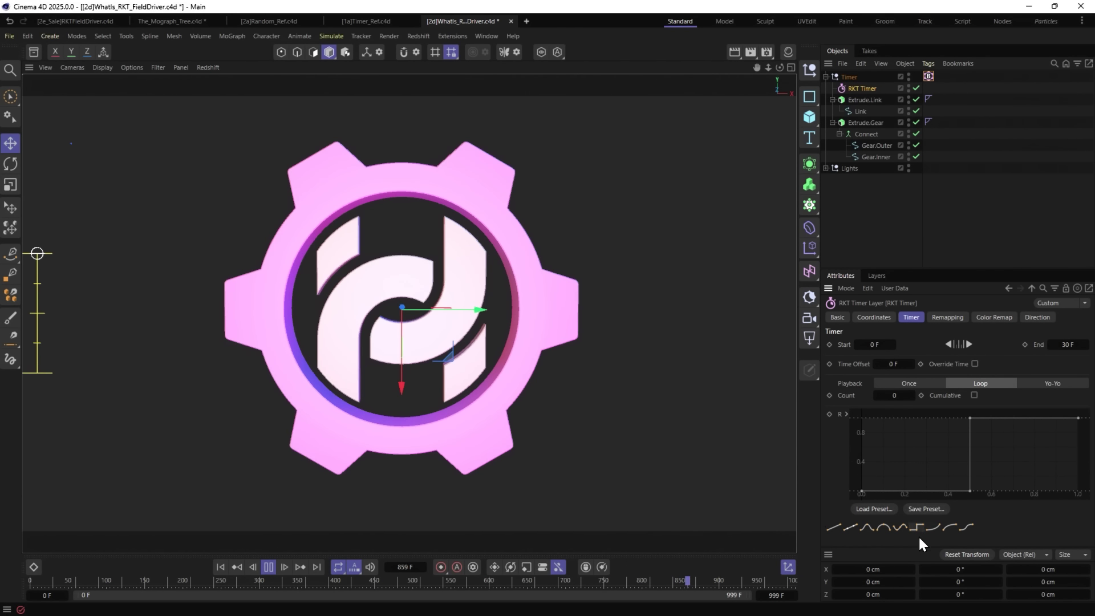
click(935, 525)
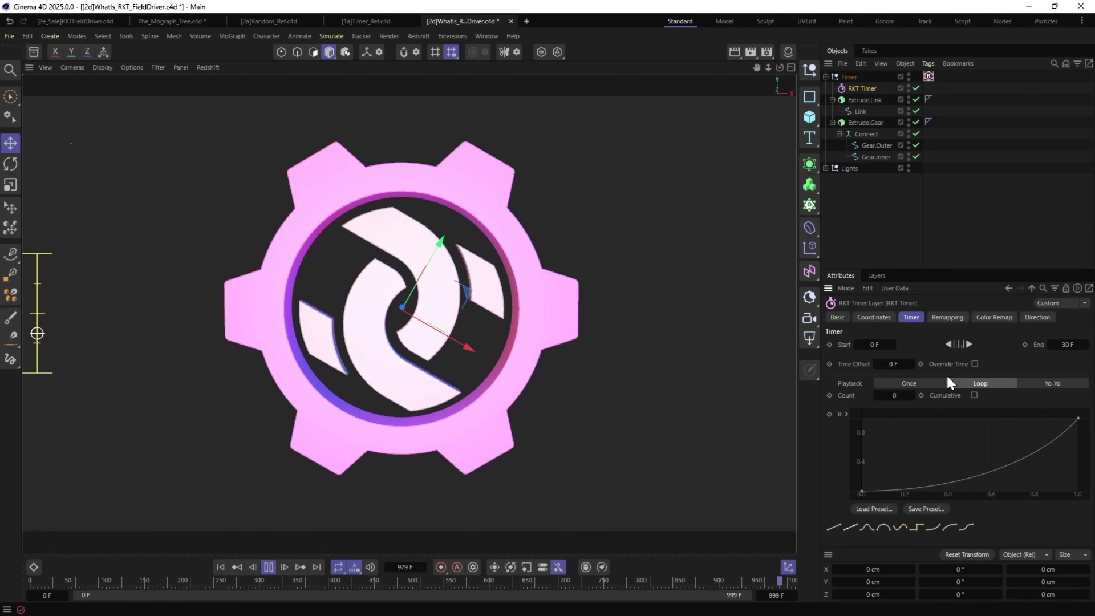
click(973, 395)
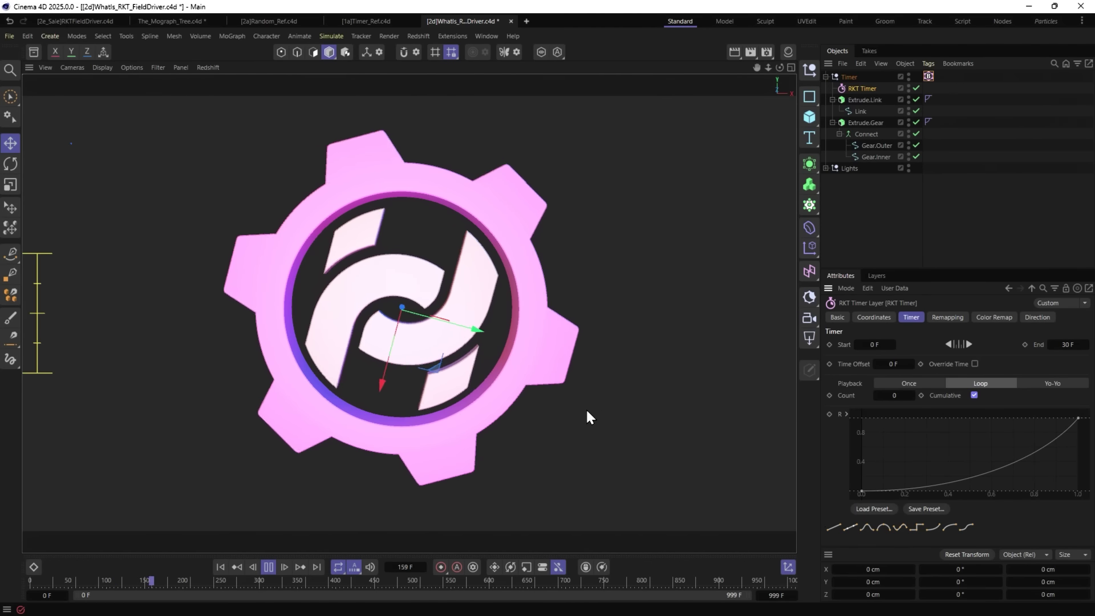
Compare playback with Cumulative looping turned off and back on.
click(220, 566)
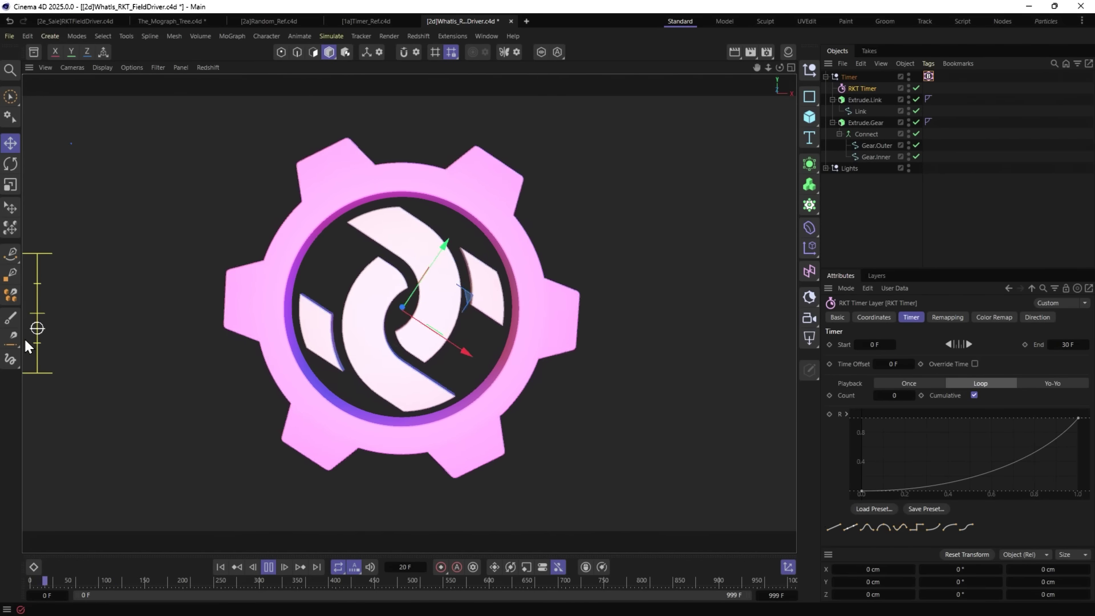
click(220, 566)
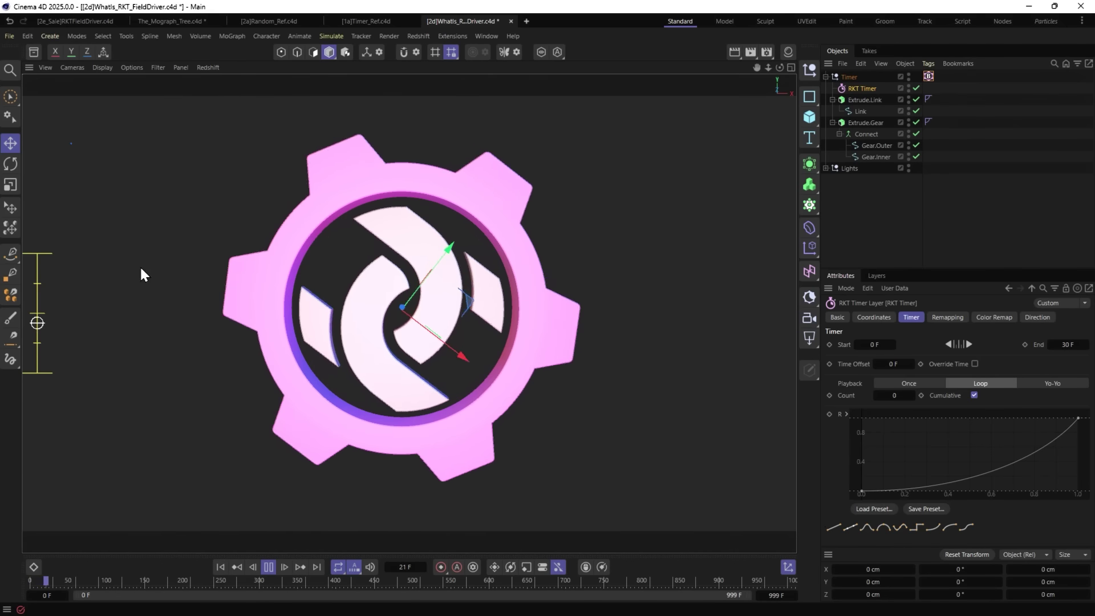
click(974, 395)
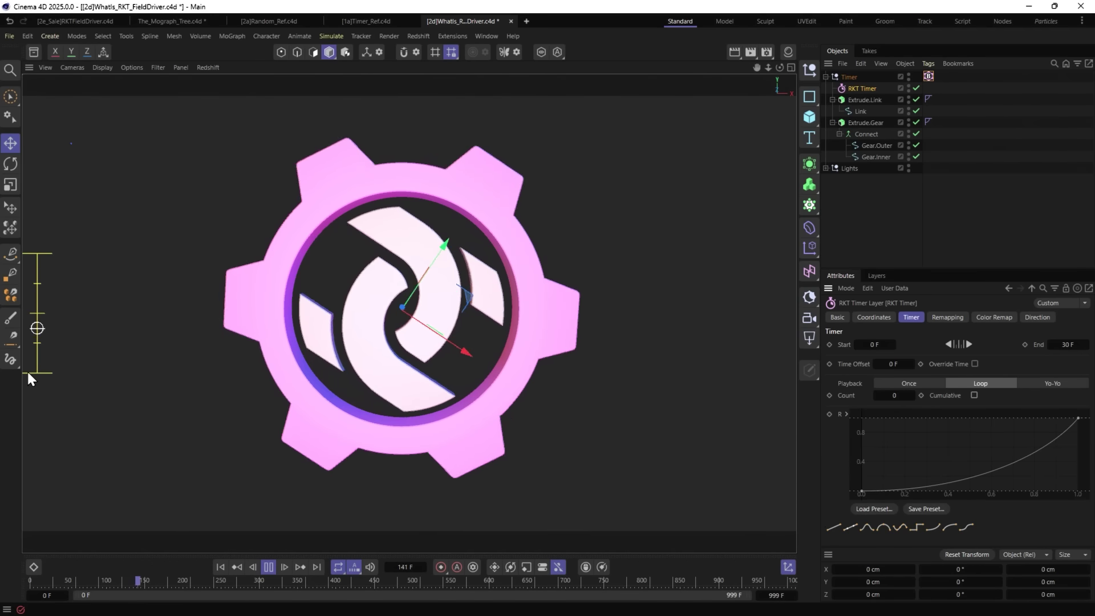
click(973, 395)
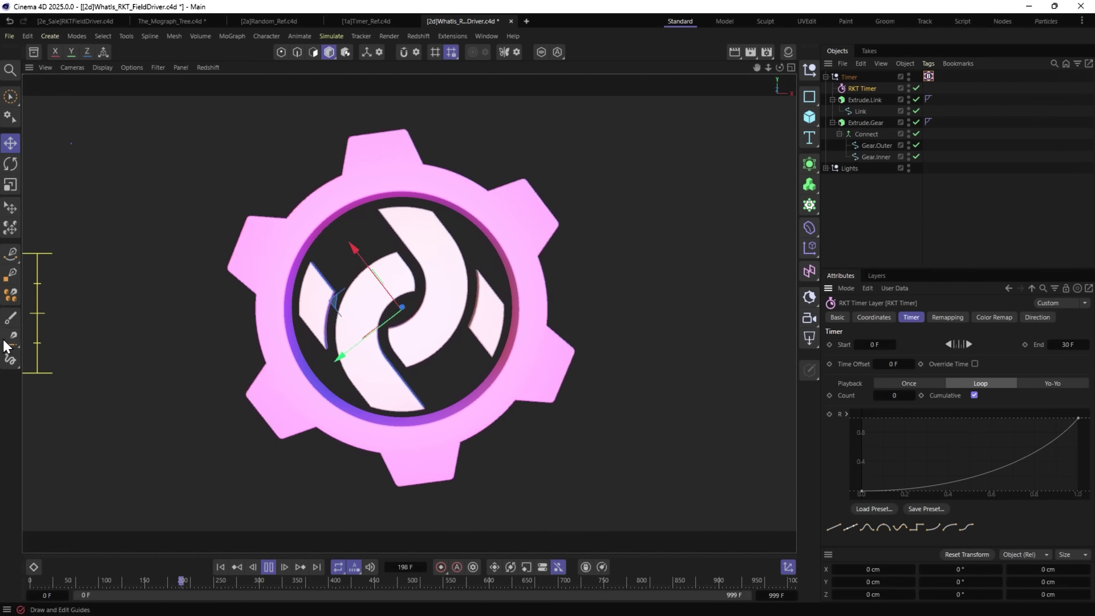
click(220, 564)
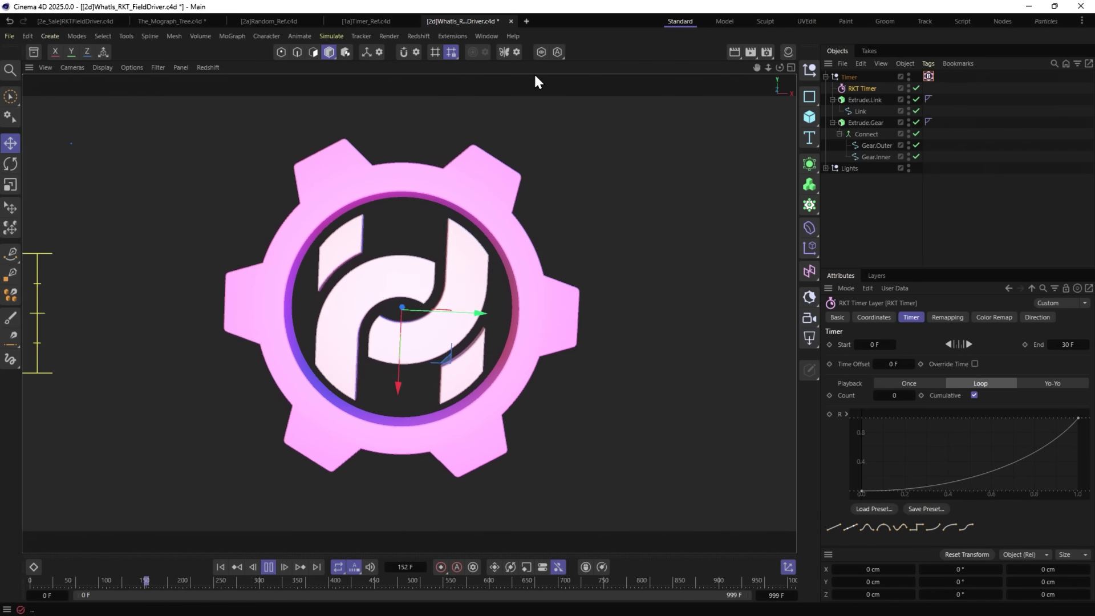
Pull the RKT Timer curve's end point left for a steeper ramp.
click(927, 76)
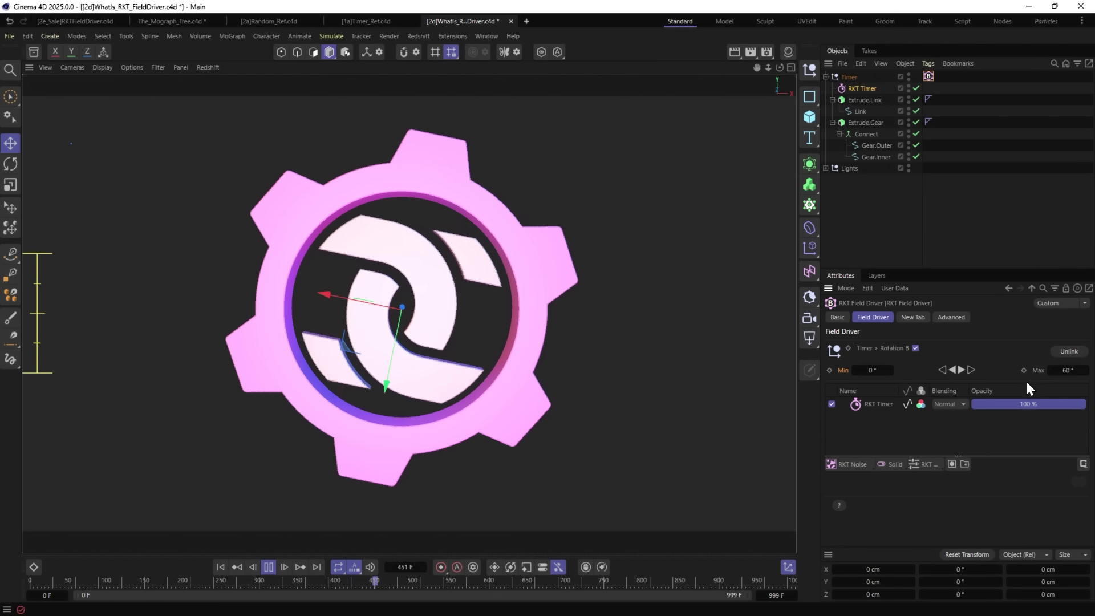
click(875, 404)
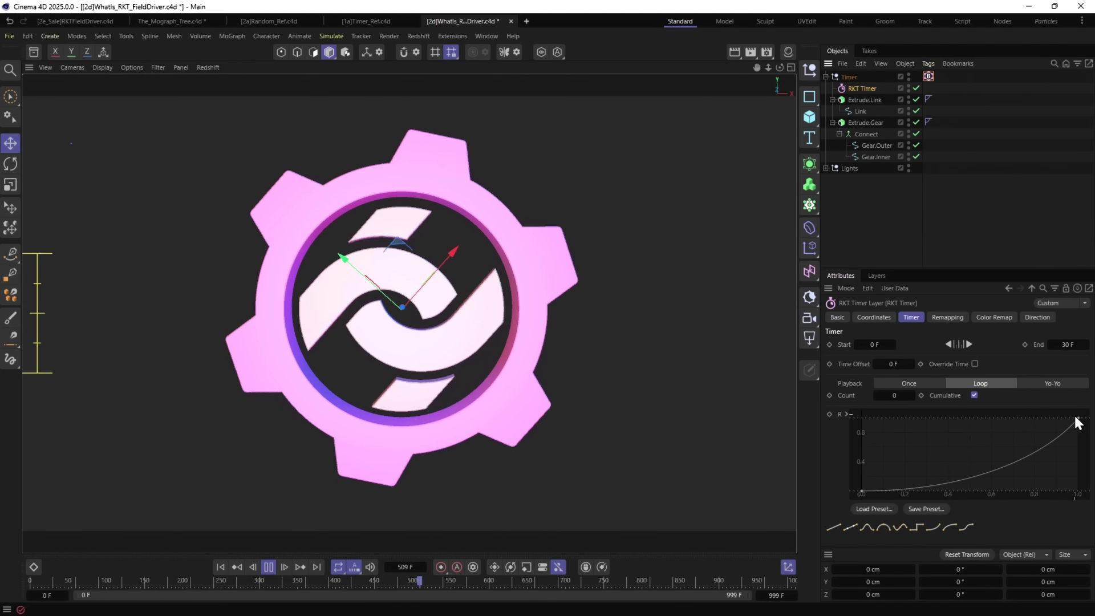
drag(1077, 418, 1021, 403)
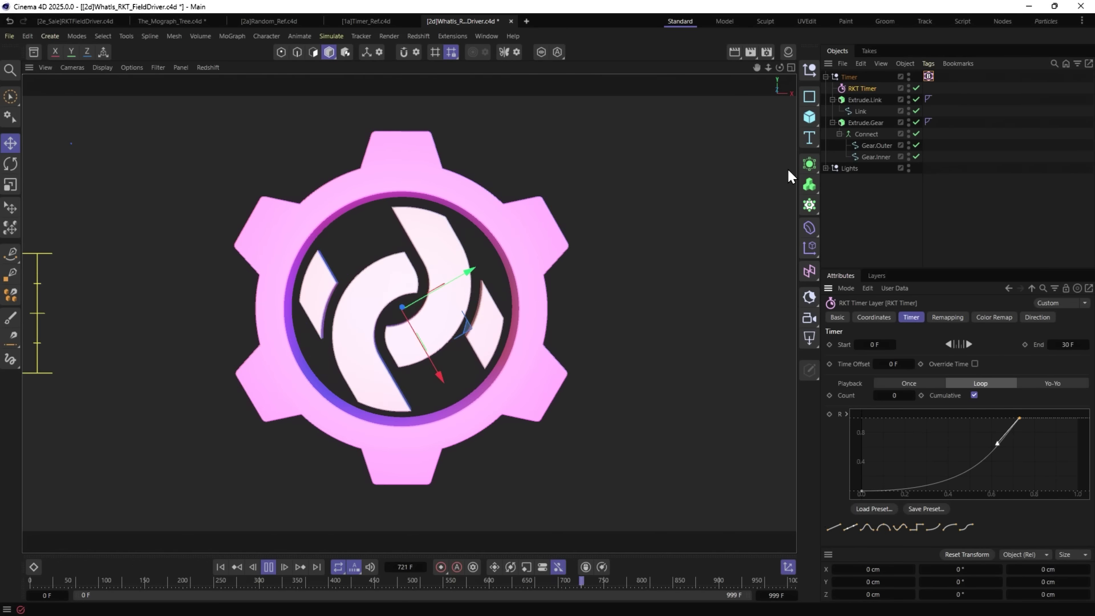
click(928, 76)
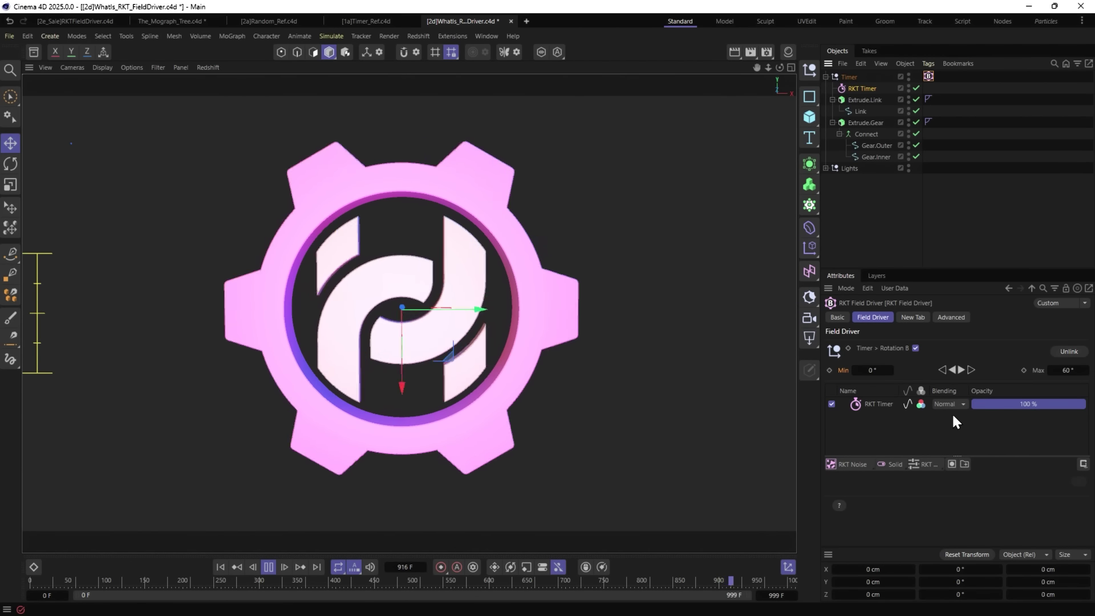
Add a Delay layer to the Field Driver in Spring mode at 29% effect strength.
click(922, 464)
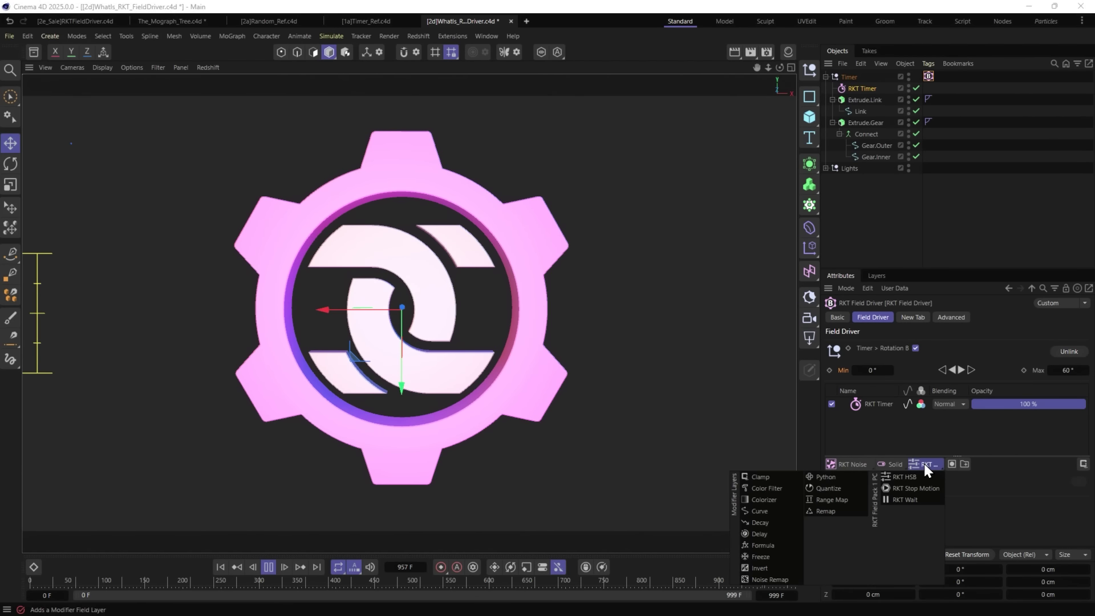
click(763, 533)
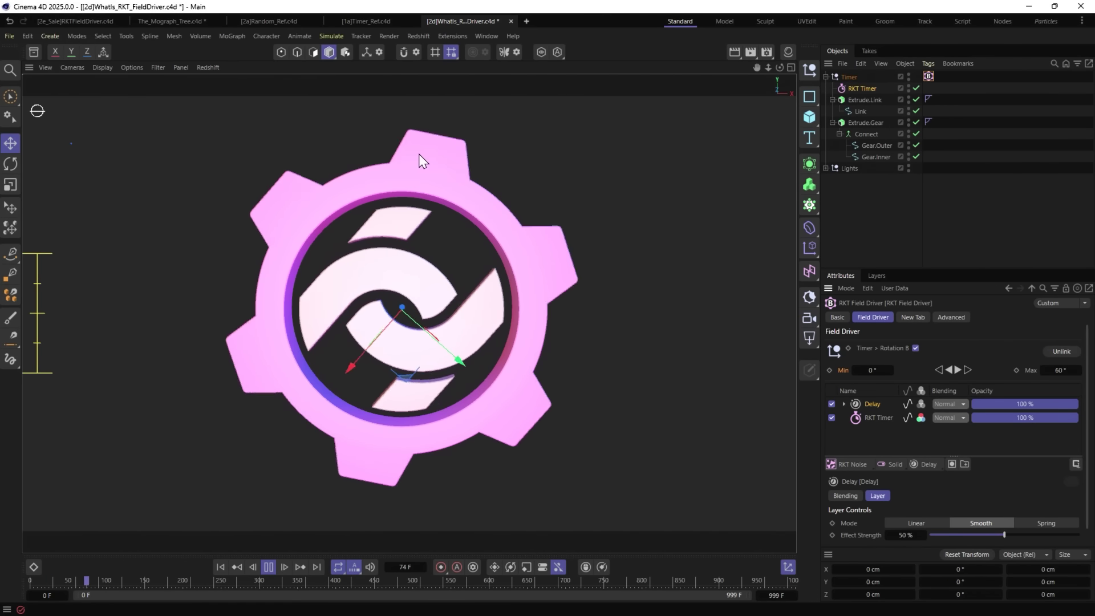
click(947, 535)
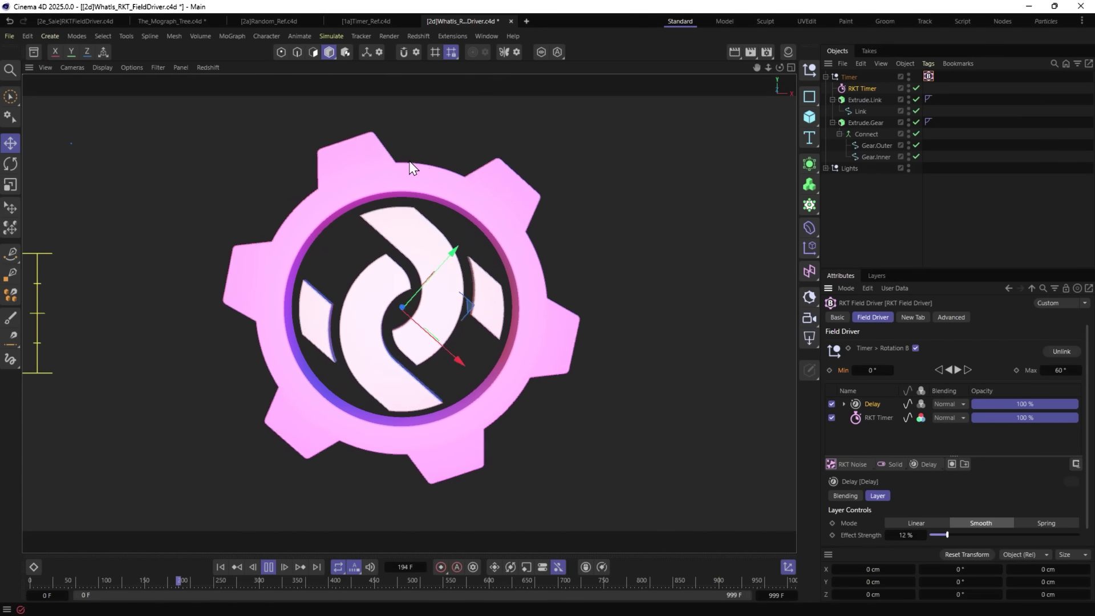
click(1037, 521)
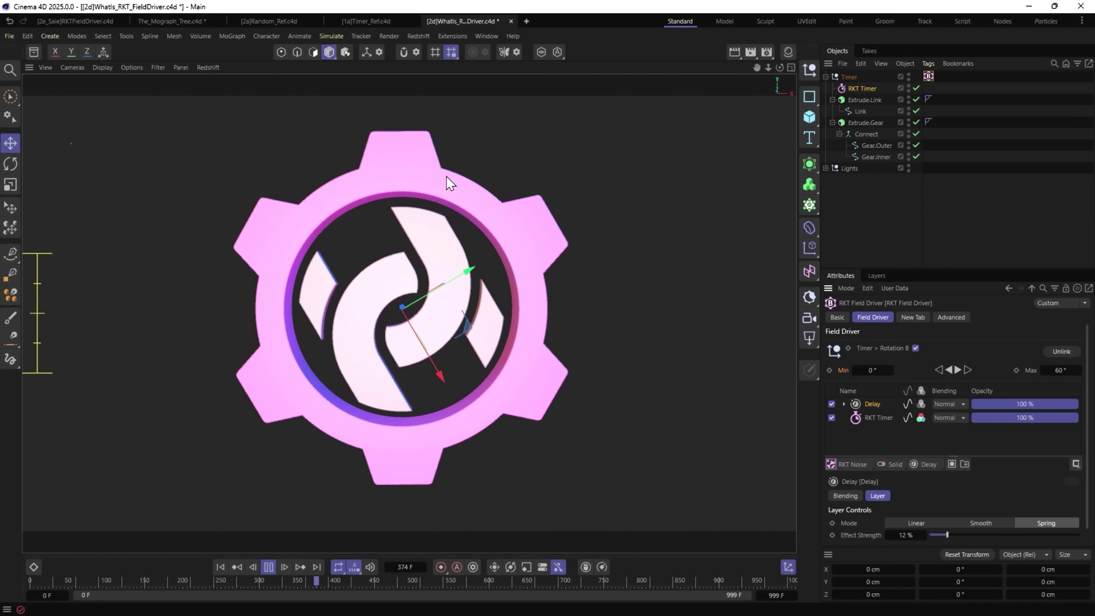
drag(947, 535, 973, 536)
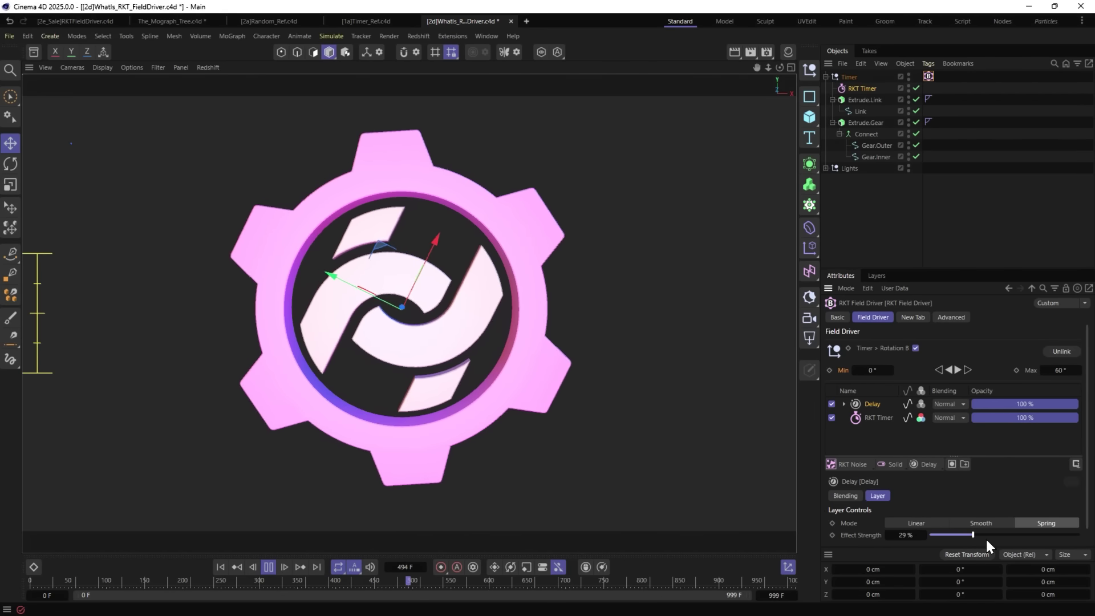
click(925, 464)
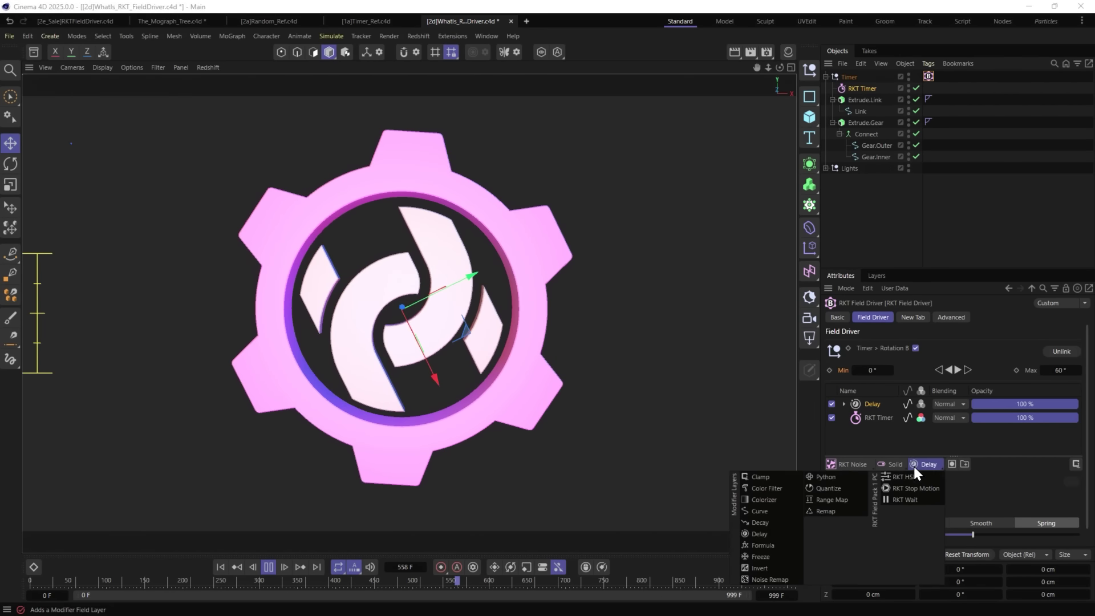
click(1004, 495)
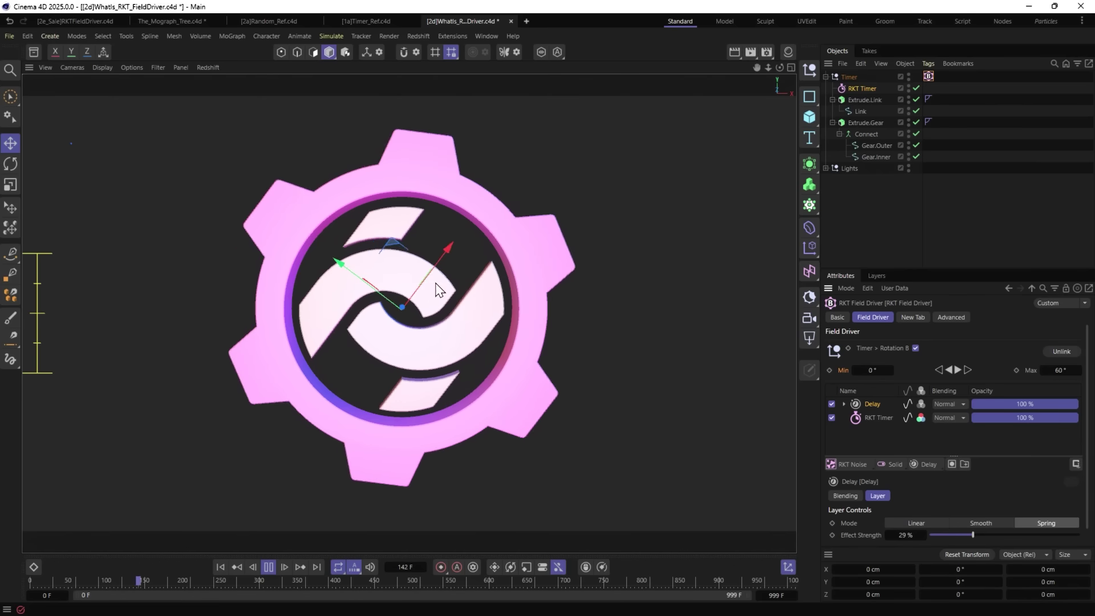
Stop playback, rewind to the start, and delete the RKT Timer object.
click(268, 567)
click(220, 566)
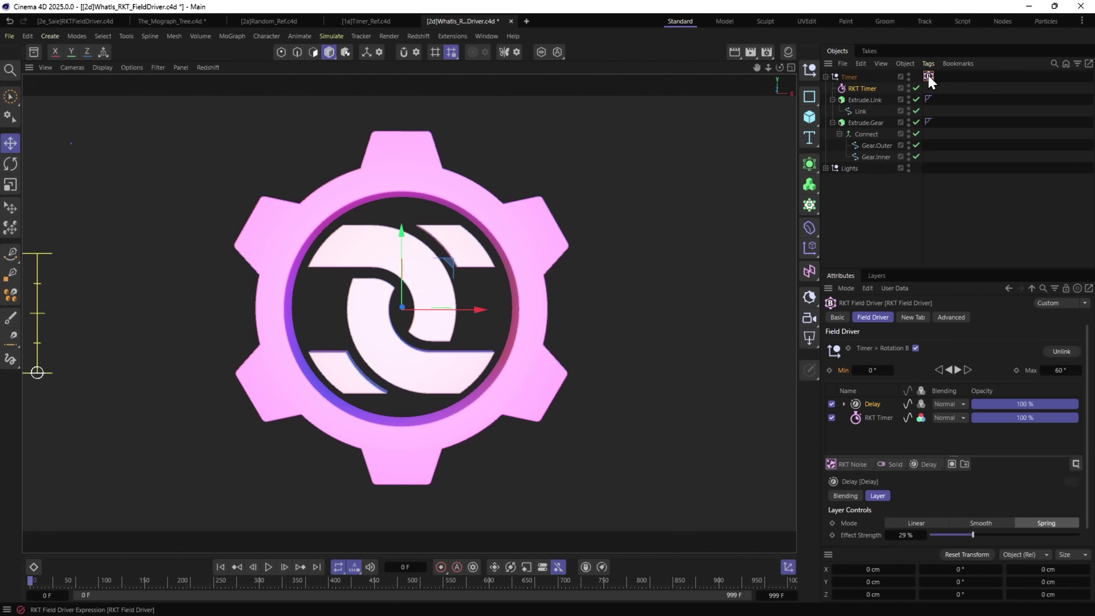
click(861, 88)
key(Delete)
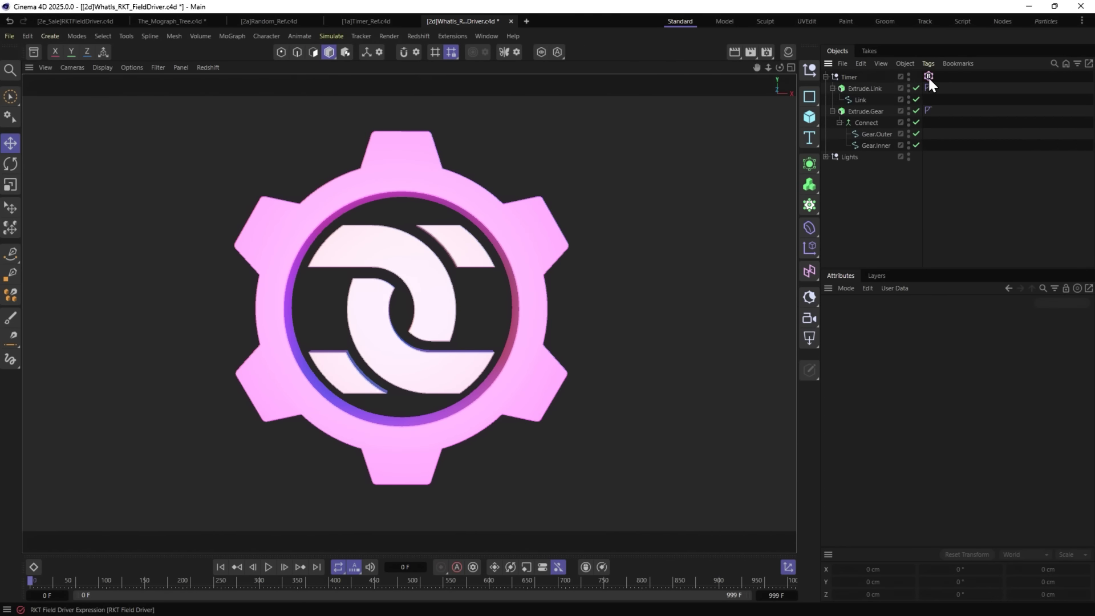
Add an RKT Field Driver tag to the Timer null and check its RKT Noise layer.
click(850, 76)
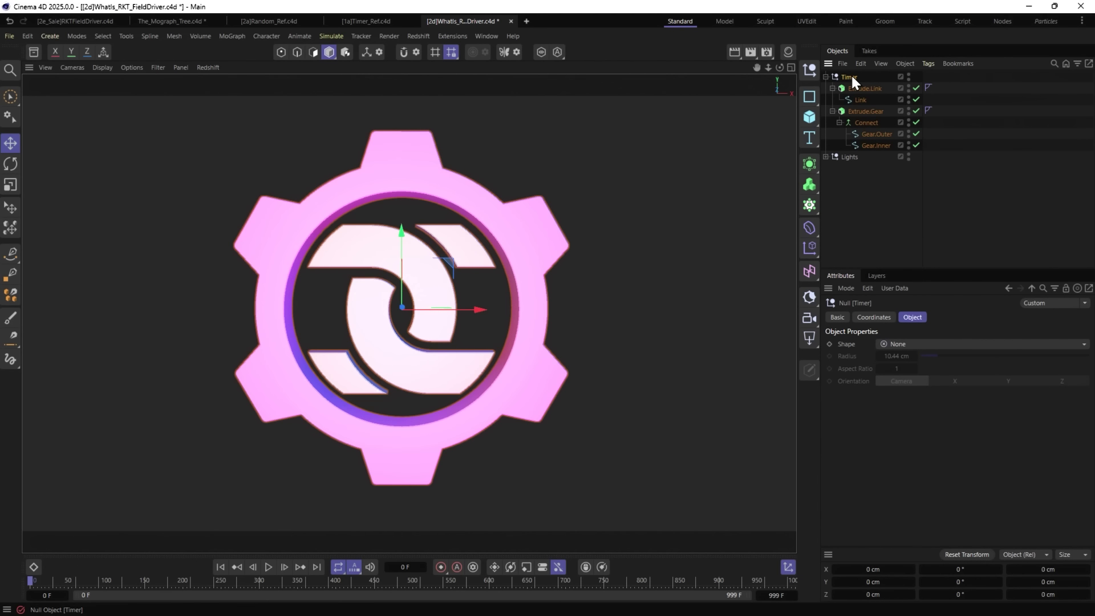
right_click(851, 75)
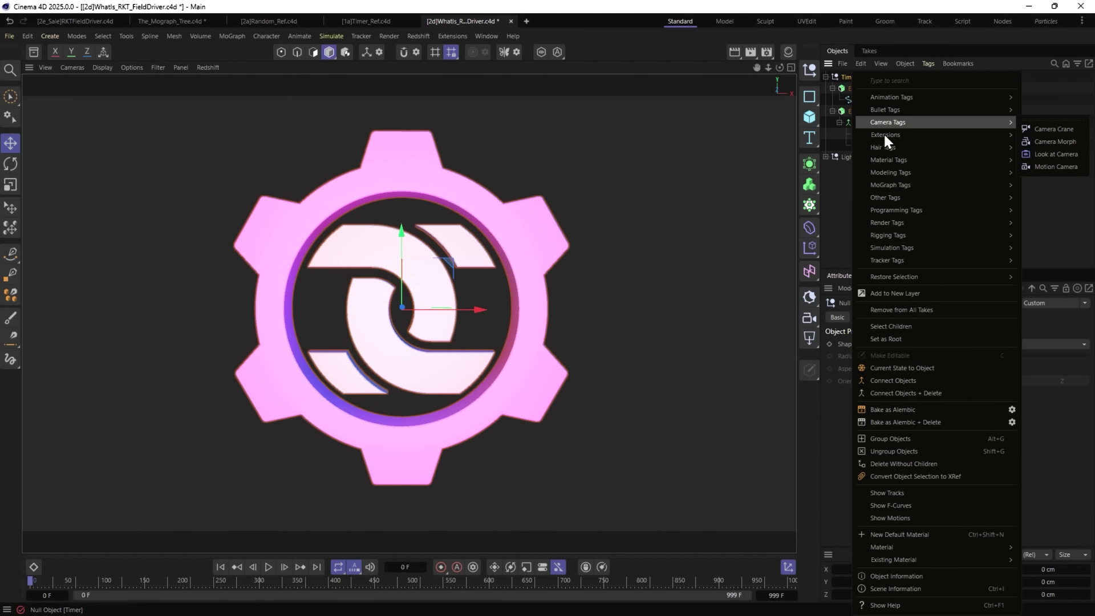
mouse_move(905, 135)
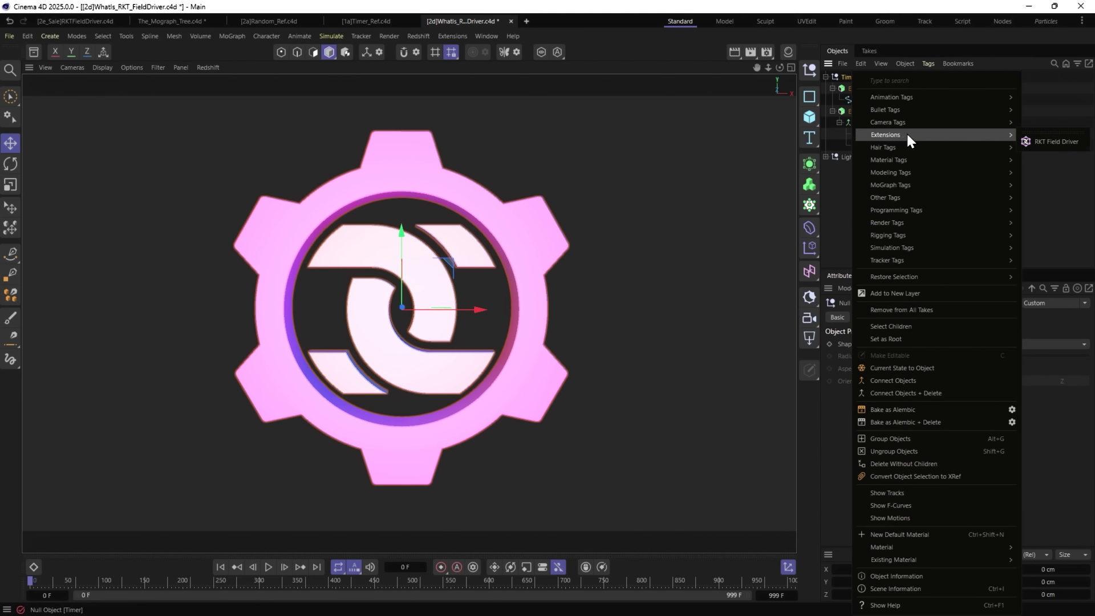
click(1058, 145)
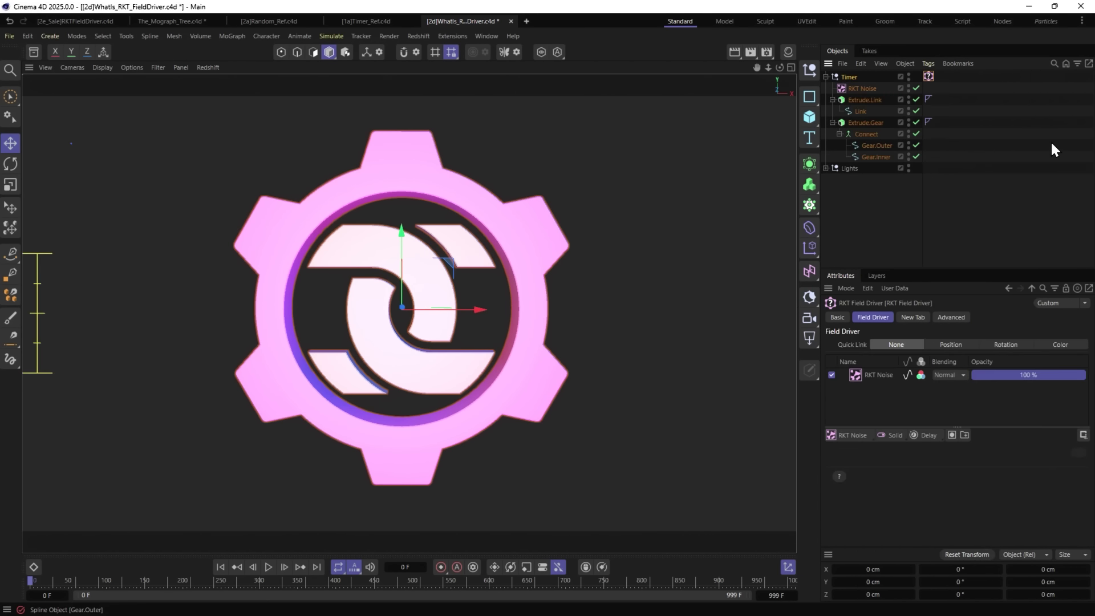
click(851, 90)
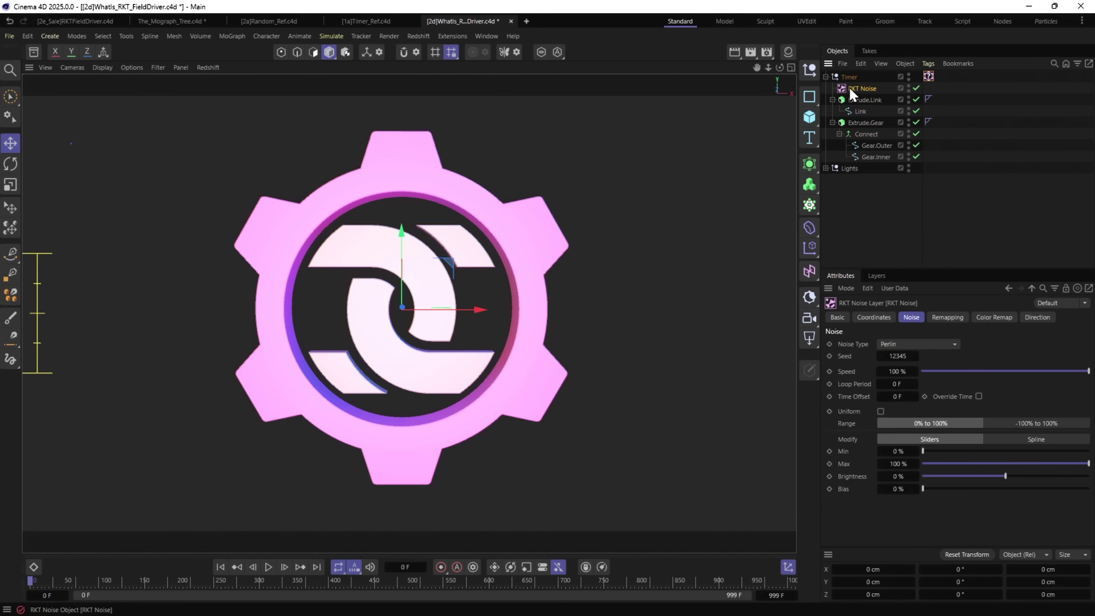
click(928, 76)
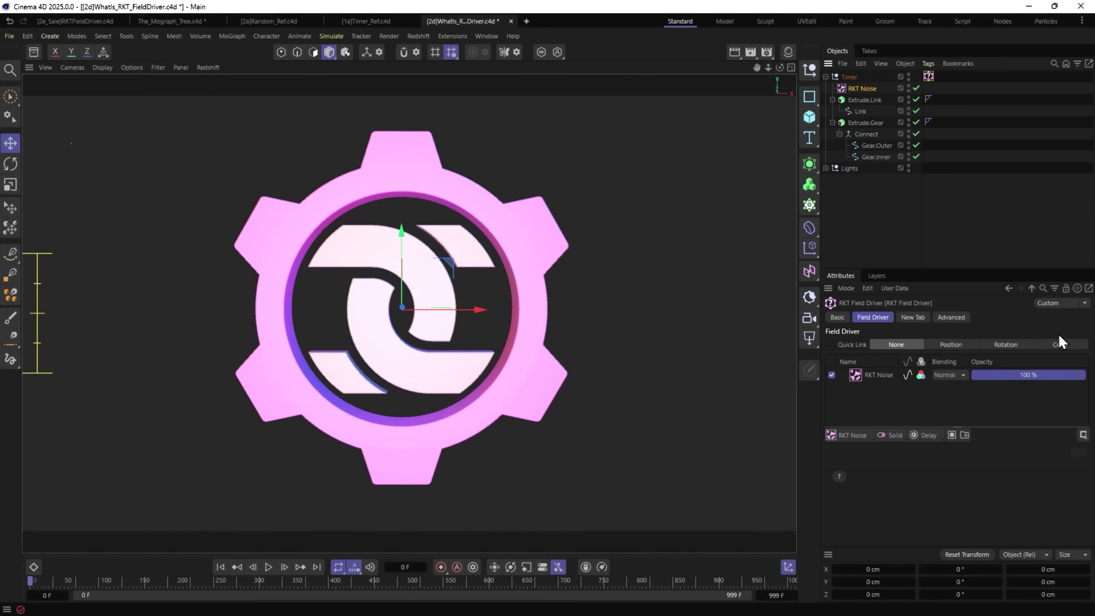
Quick-link Position, with Max 50 cm and Min -50 cm on X, Y and Z.
click(950, 344)
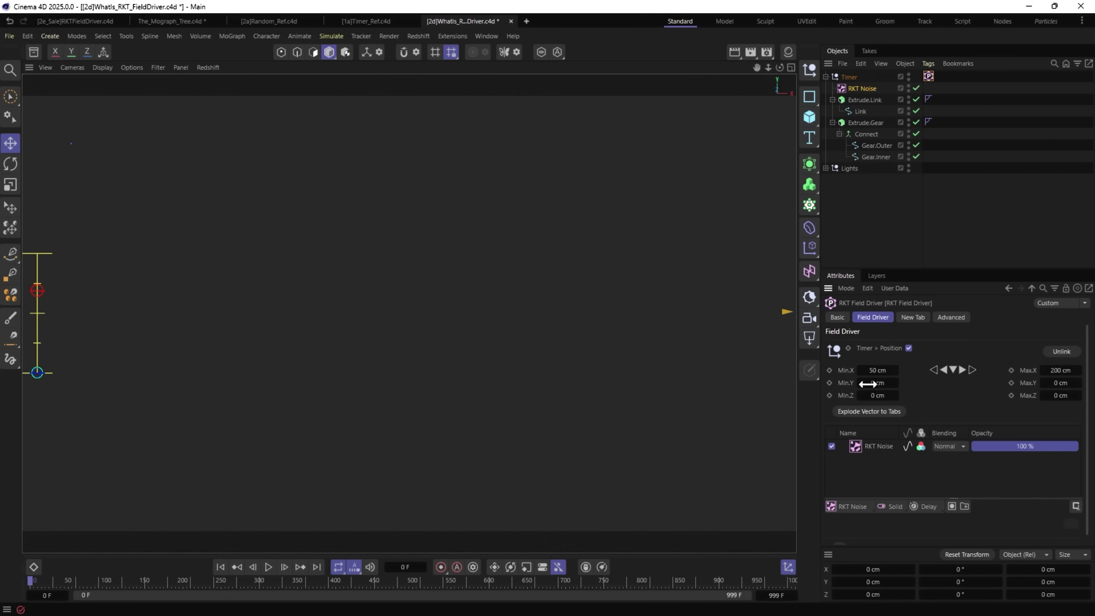
click(1054, 370)
text(50)
click(952, 368)
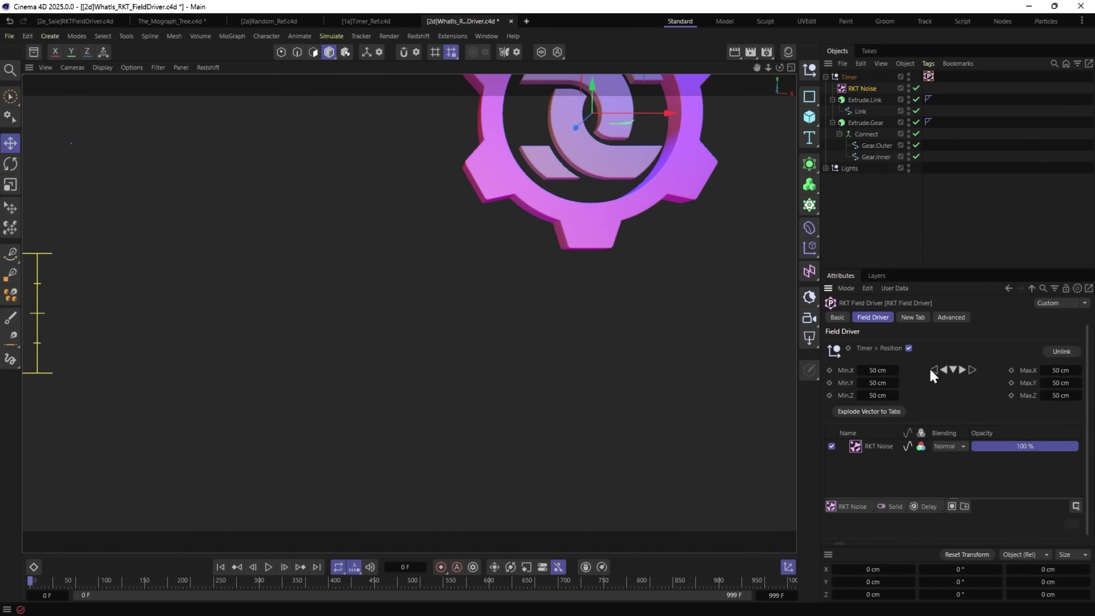
click(934, 370)
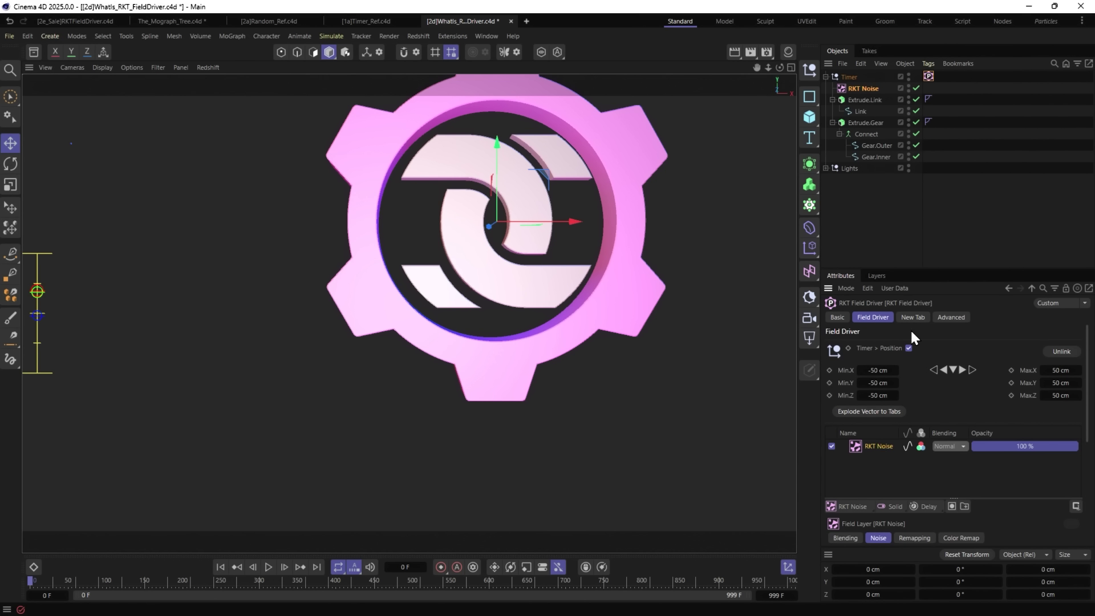
click(850, 87)
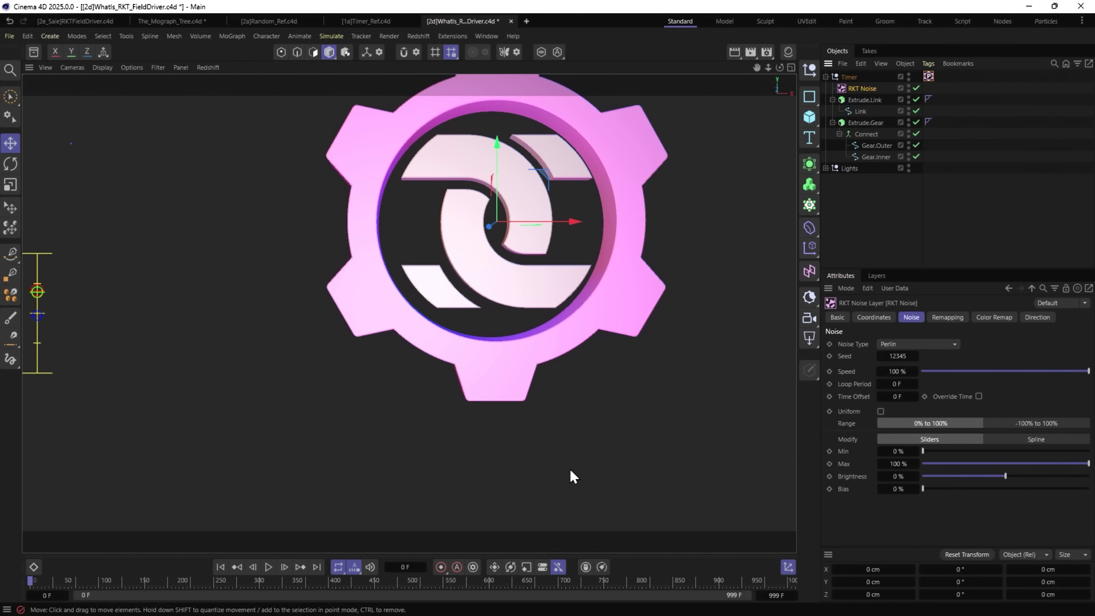
Preview the noise motion, keep Perlin noise, and settle the noise Bias at 15%.
click(269, 567)
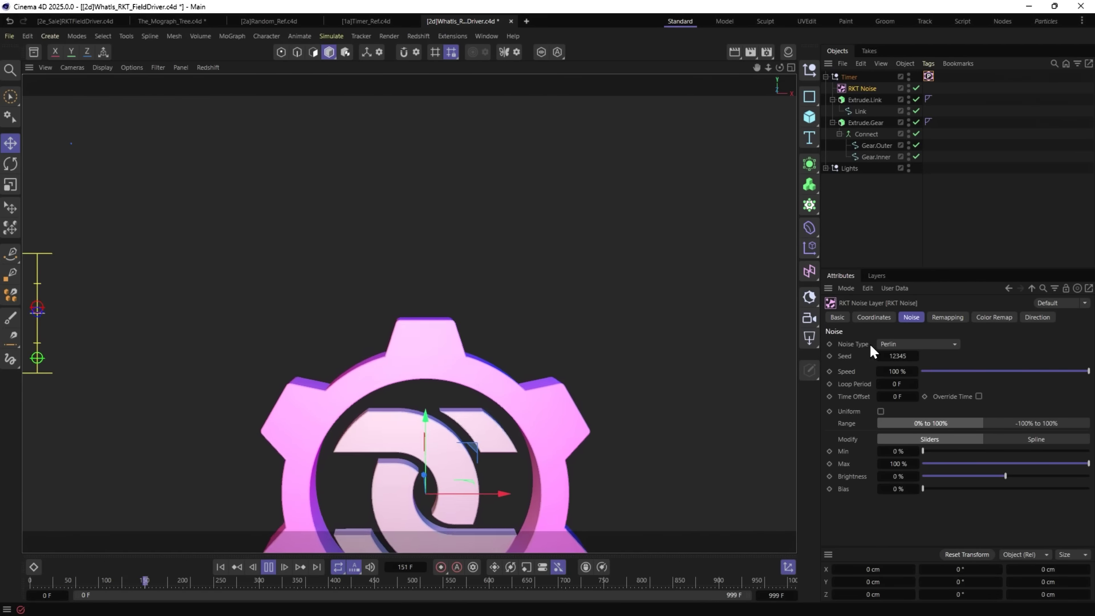
click(891, 343)
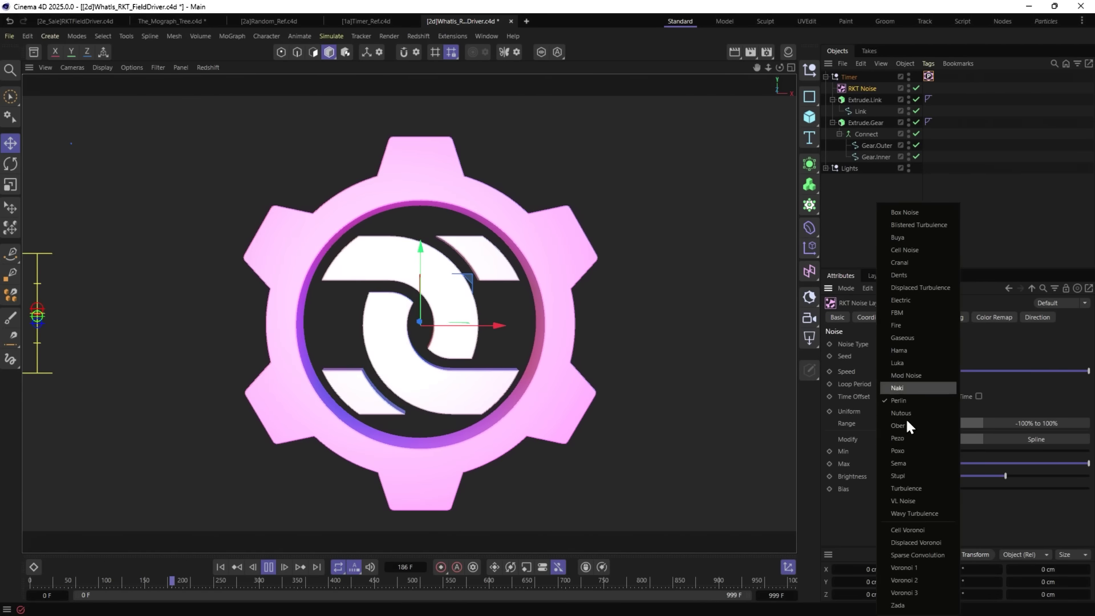
click(849, 379)
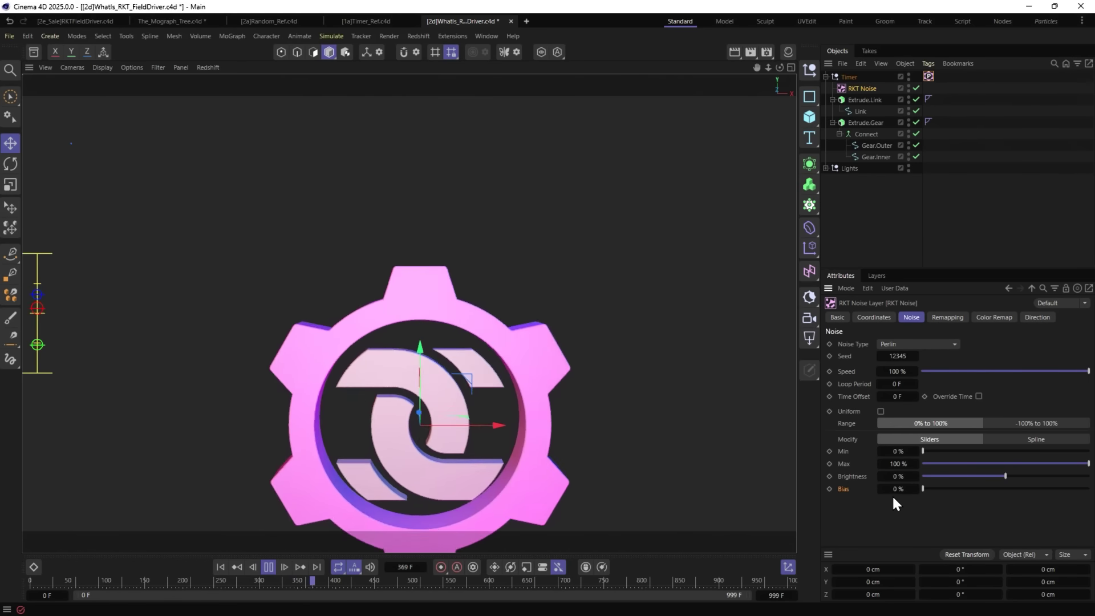
drag(44, 309, 46, 287)
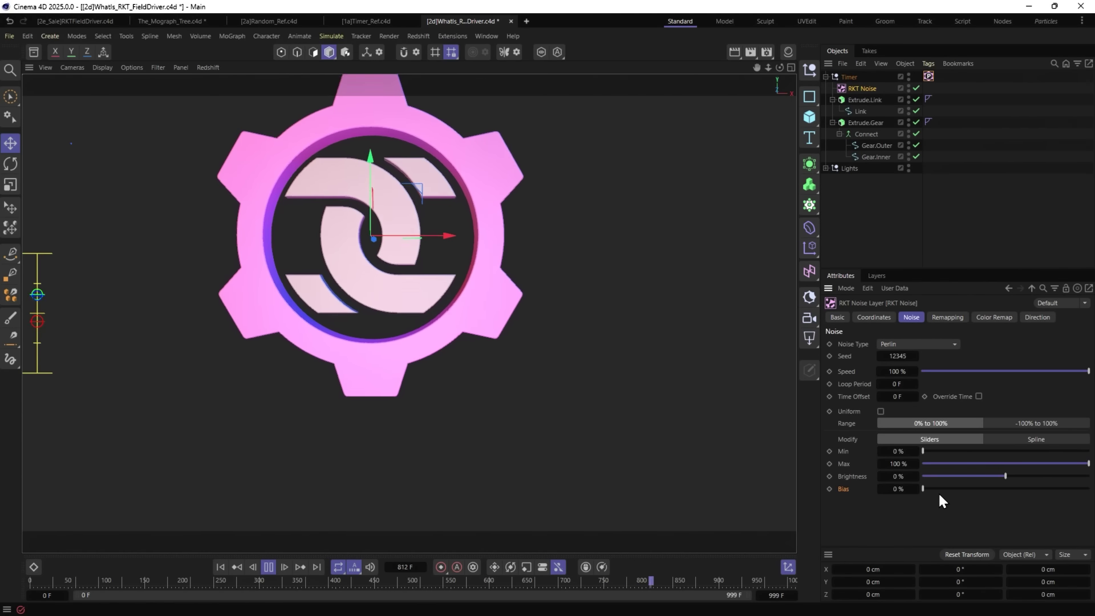
drag(930, 494, 951, 491)
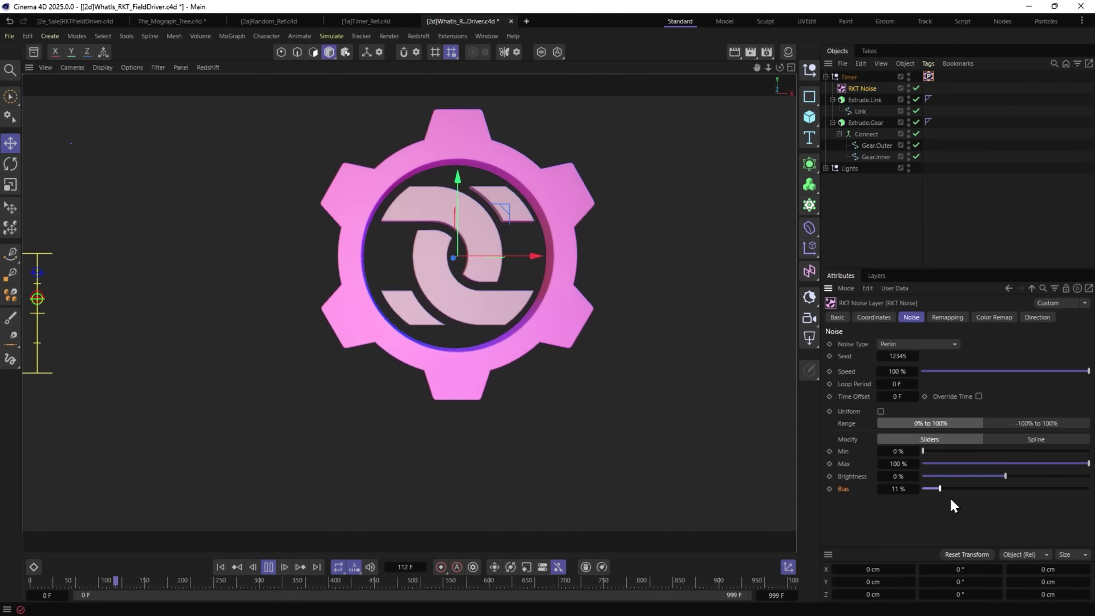
drag(946, 488, 957, 489)
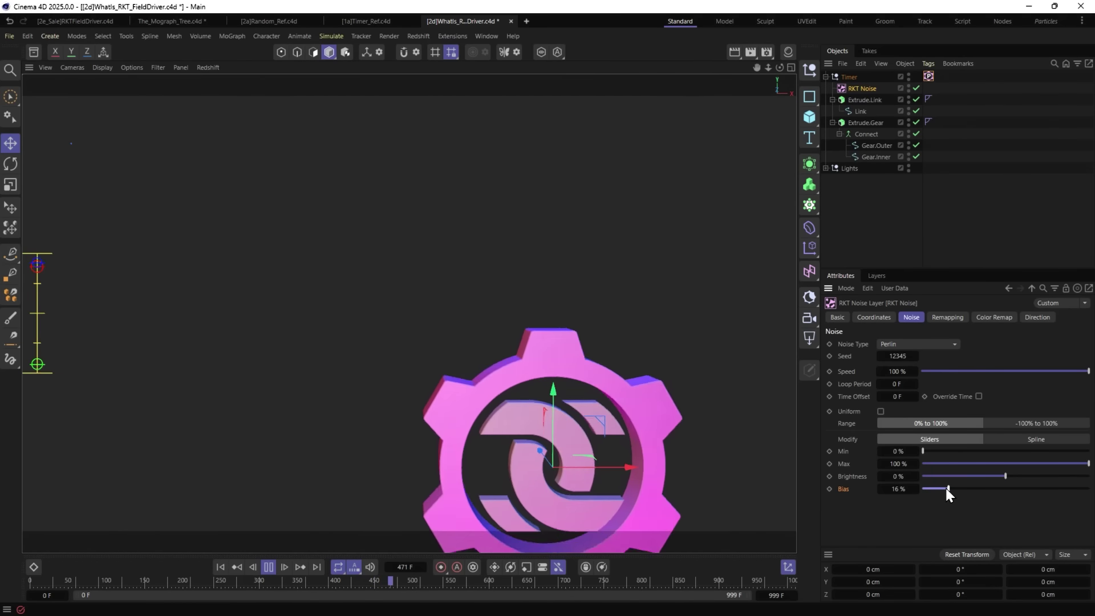
drag(946, 489, 1089, 489)
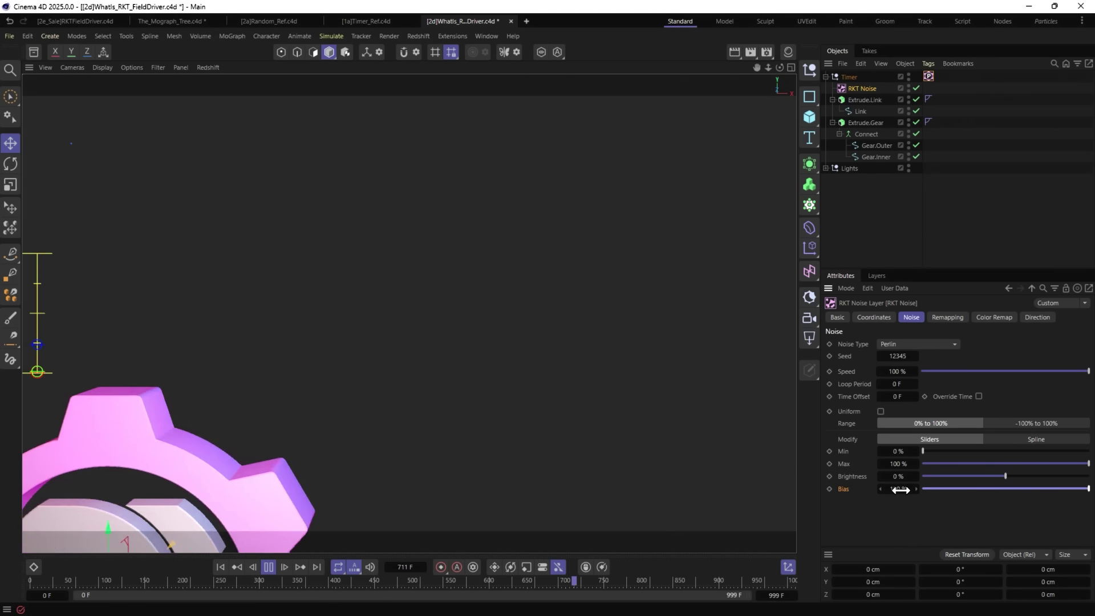
drag(1087, 488, 928, 520)
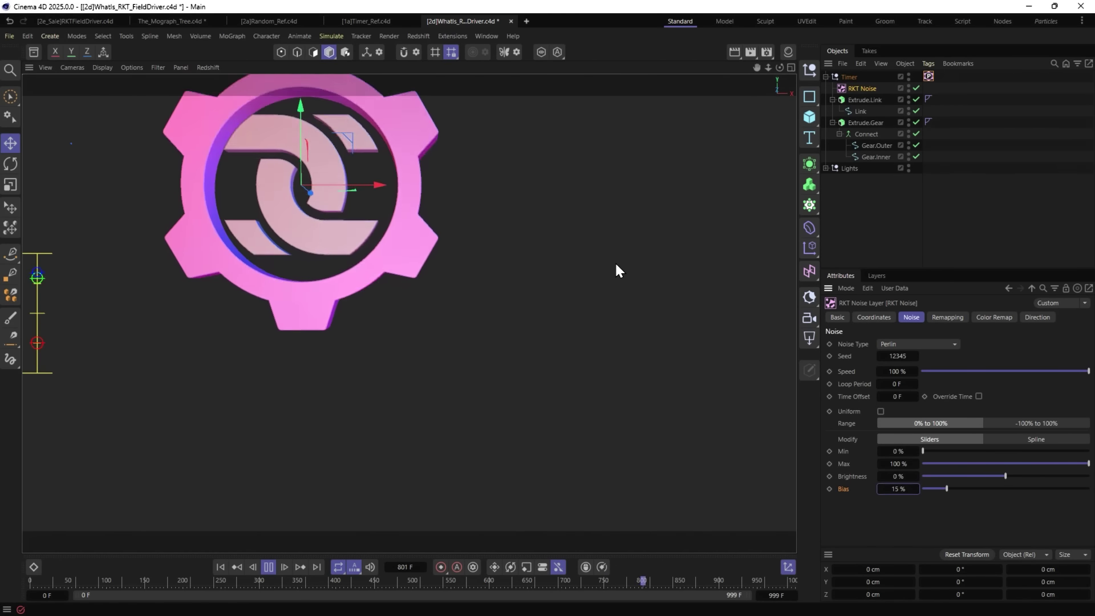
Slow the RKT Noise layer's speed to 27%.
drag(973, 371, 997, 371)
click(966, 373)
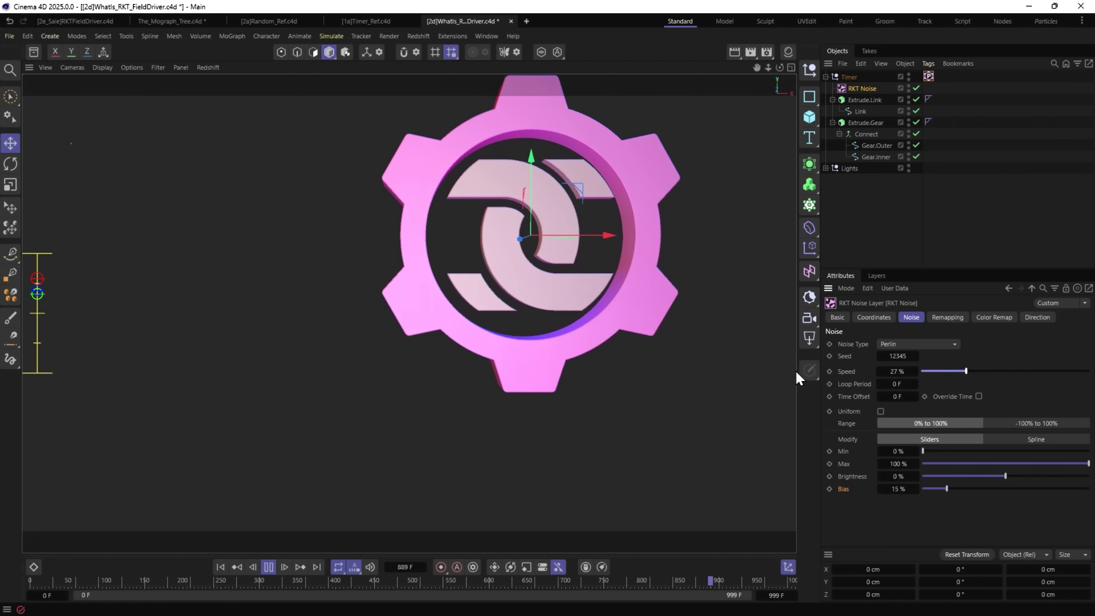
click(929, 75)
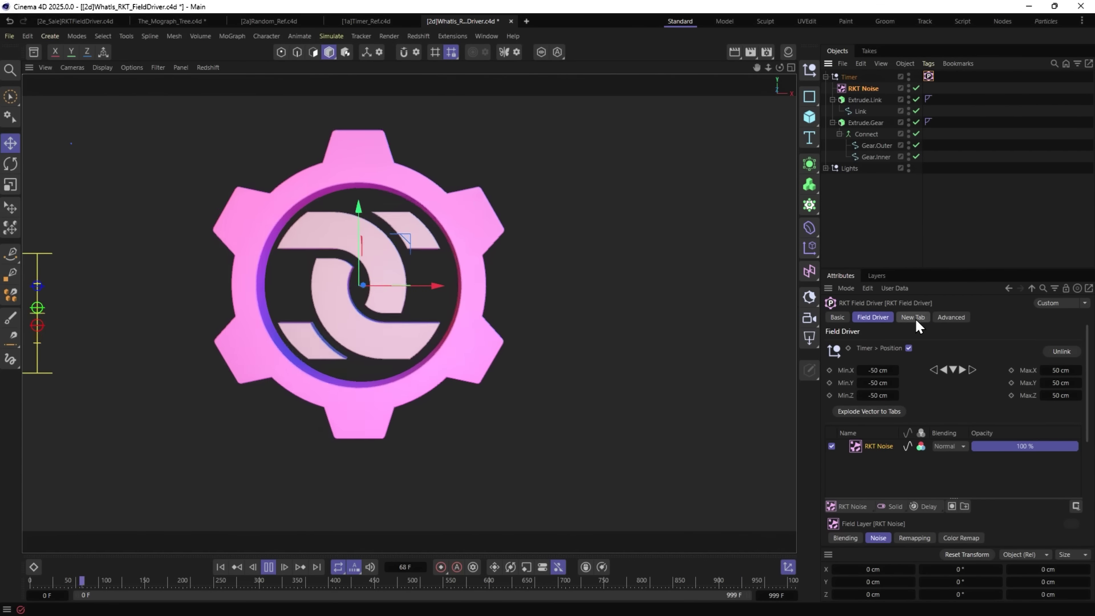
Create a Modifier 1 tab on the Field Driver with a ±11 cm position range.
click(913, 317)
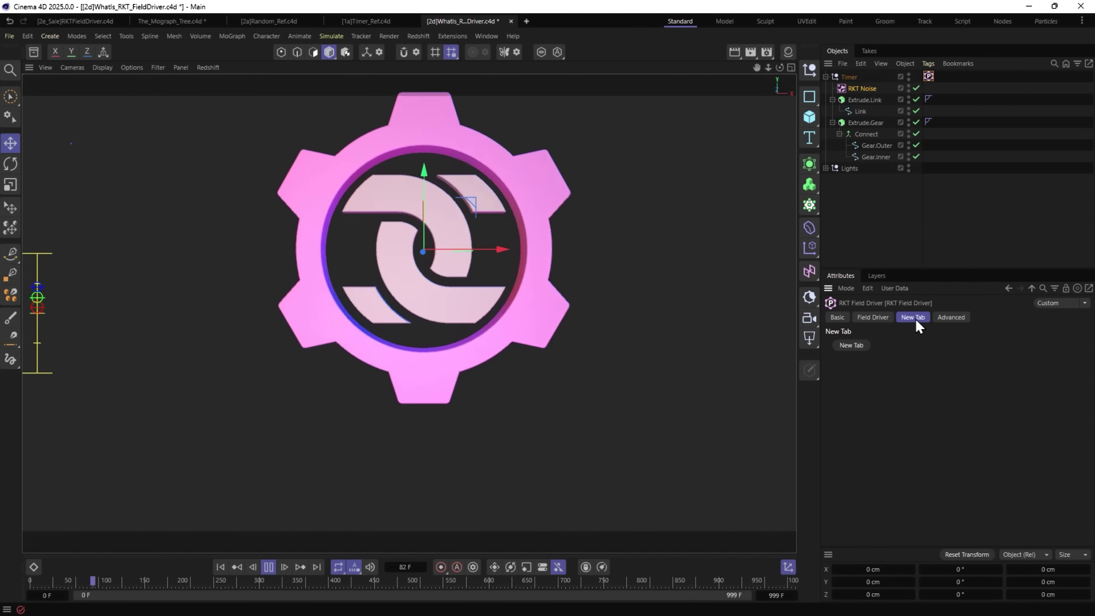
click(850, 343)
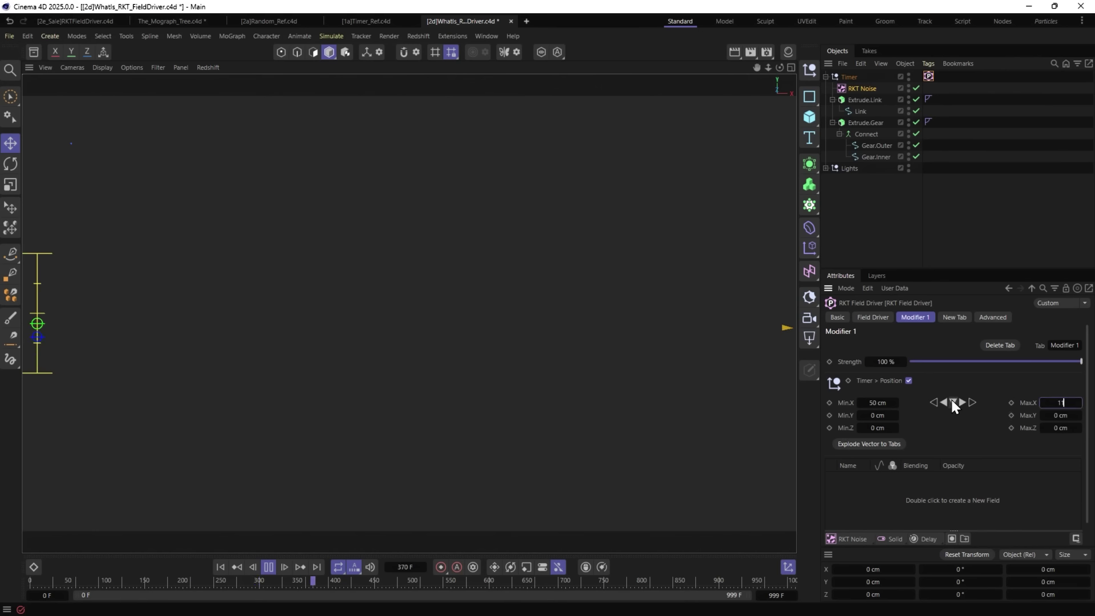
key(Return)
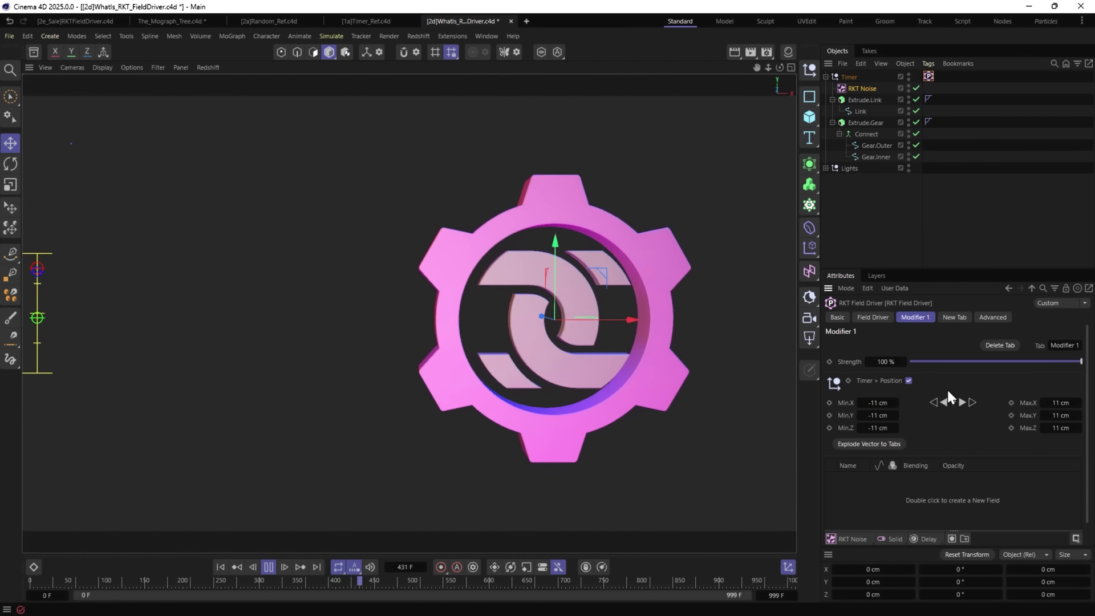
Add a new noise field to Modifier 1 and rename it RKT Noise.Mod1.
click(852, 538)
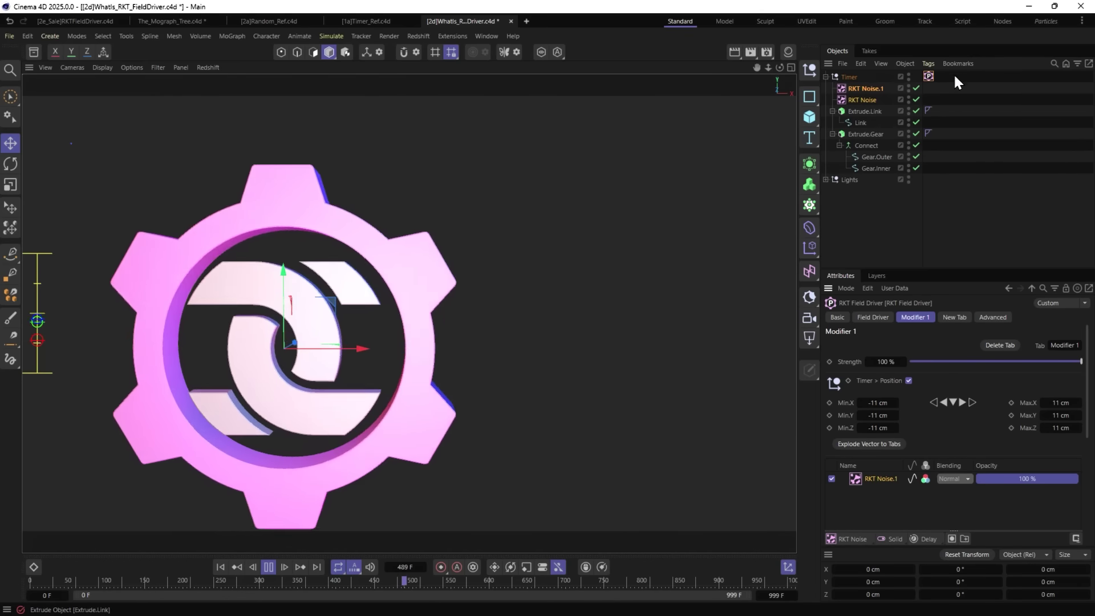
double_click(873, 88)
key(BackSpace)
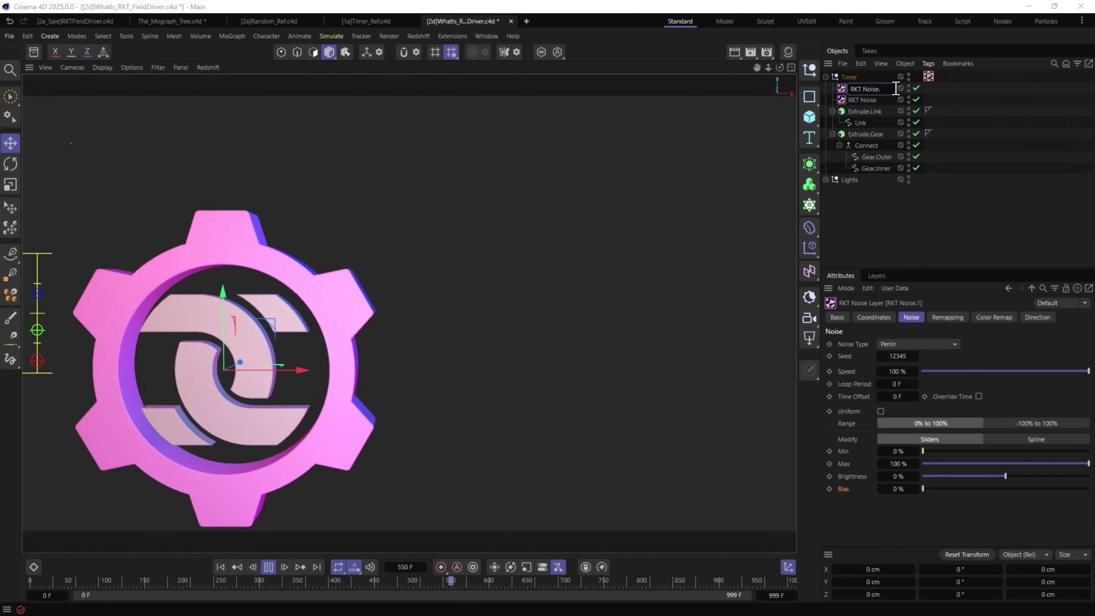
text(Mod1)
key(Return)
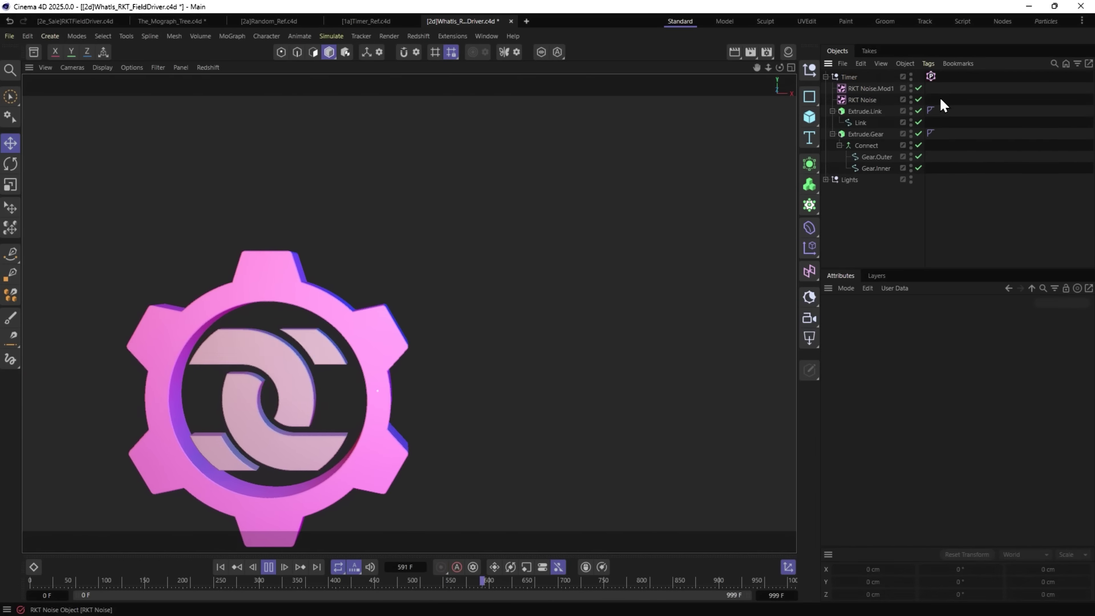
Set the RKT Noise.Mod1 field's Speed to 1111%.
click(871, 90)
double_click(897, 371)
text(111)
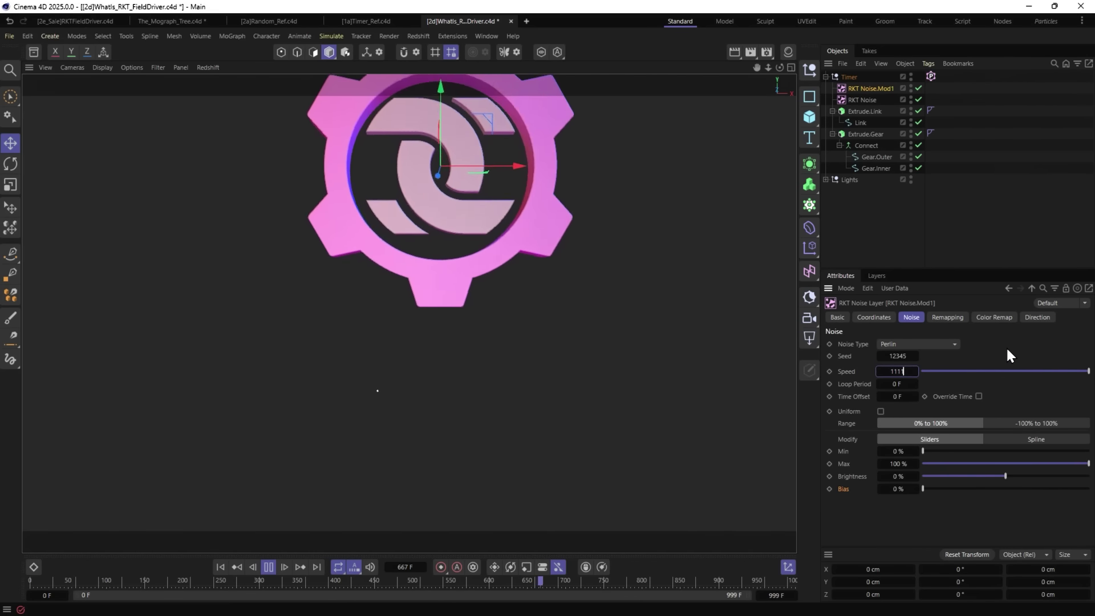
text(1)
key(Return)
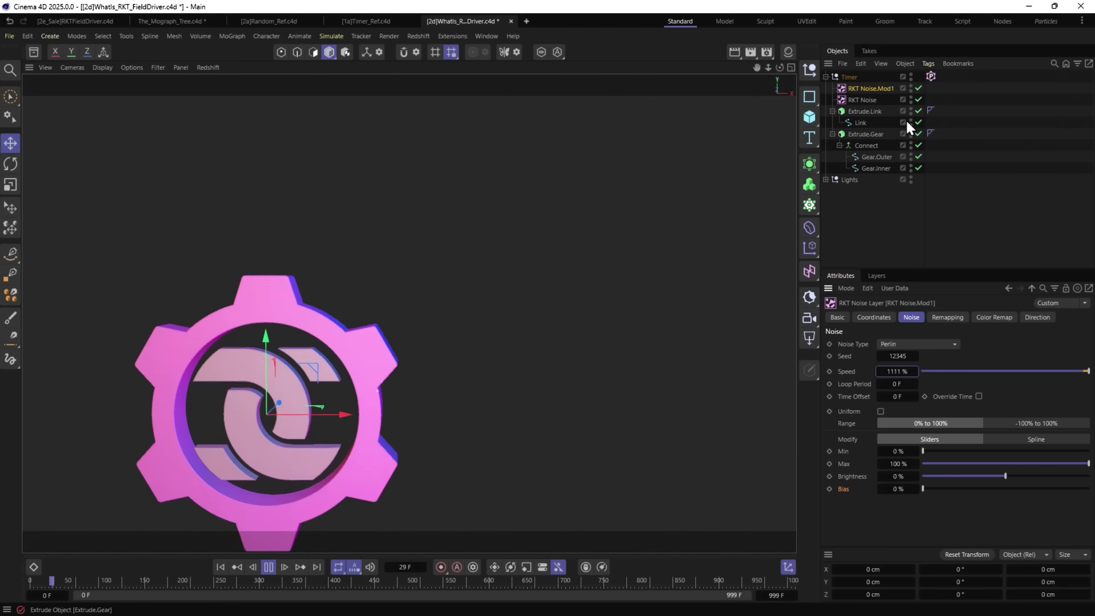
click(931, 76)
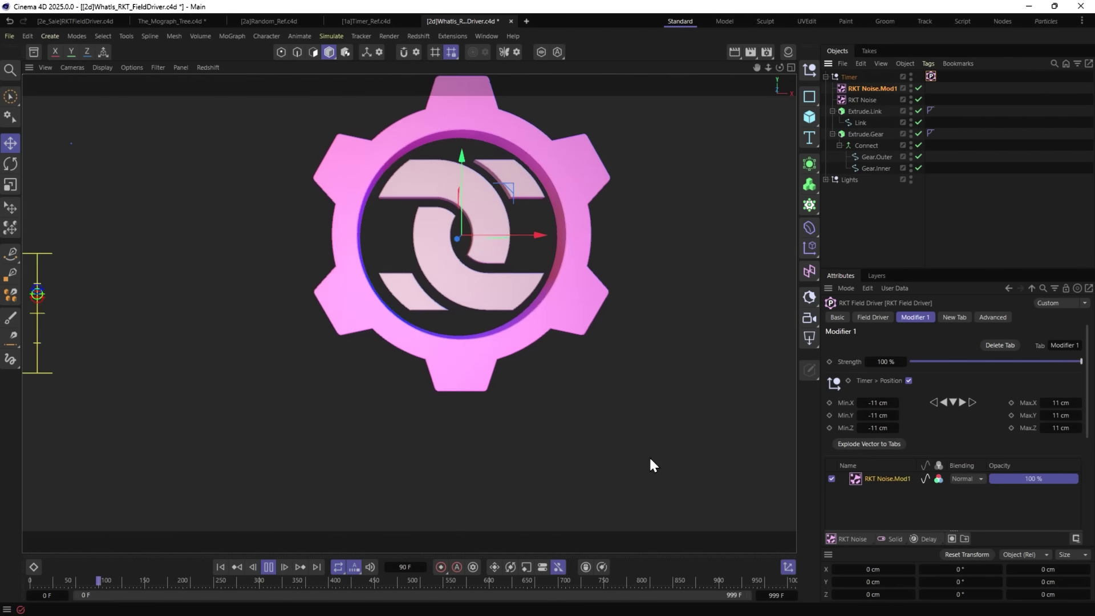
Stack a Delay layer on Modifier 1 with Spring mode and 57% Effect Strength.
click(928, 538)
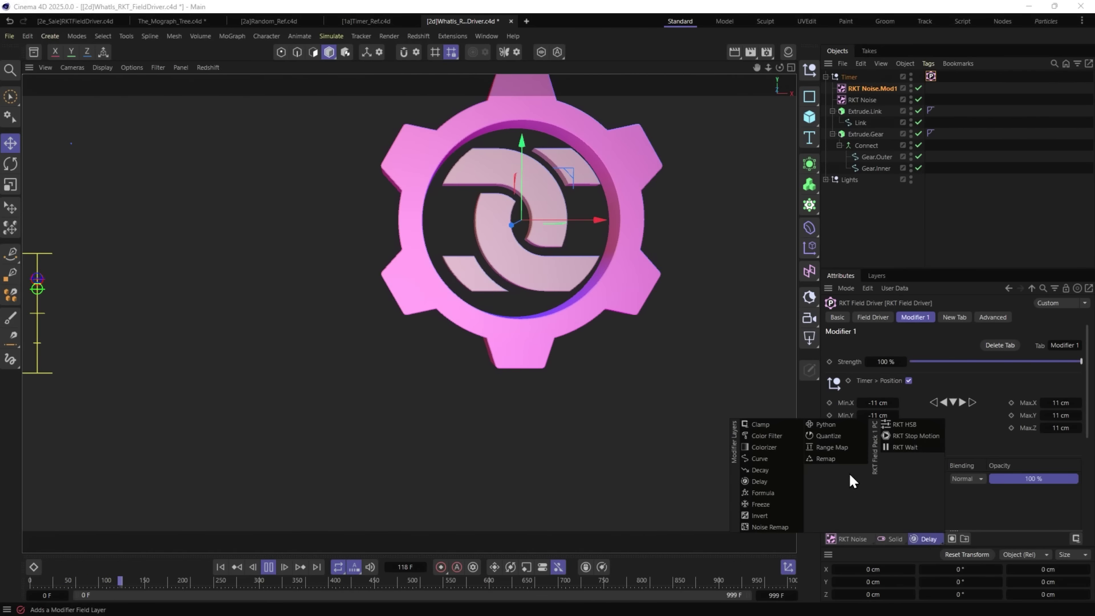
click(759, 481)
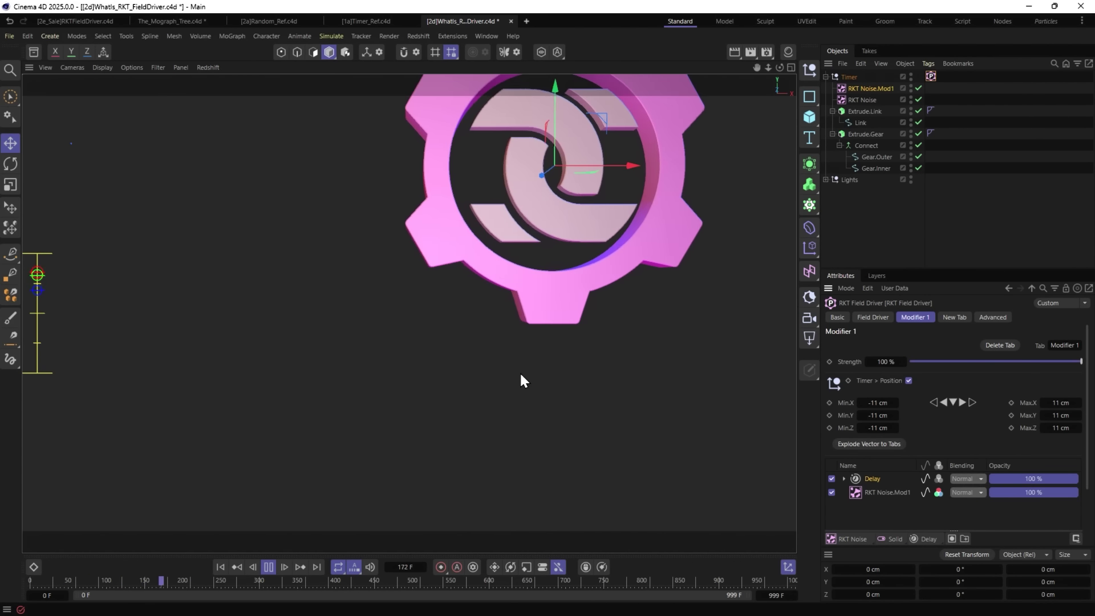
scroll(931, 451, down, 3)
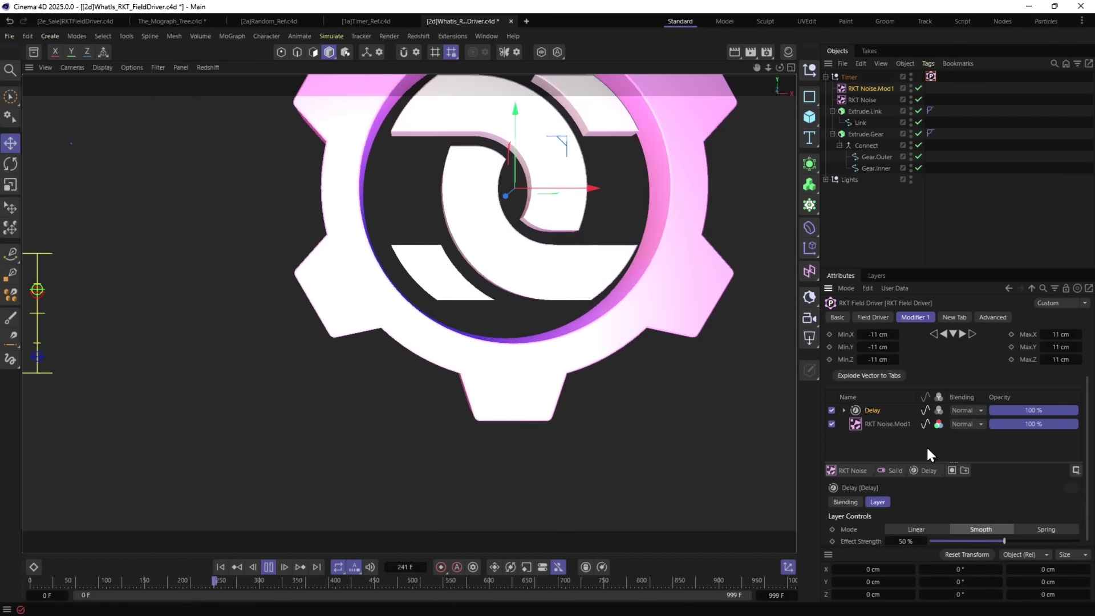
click(1047, 529)
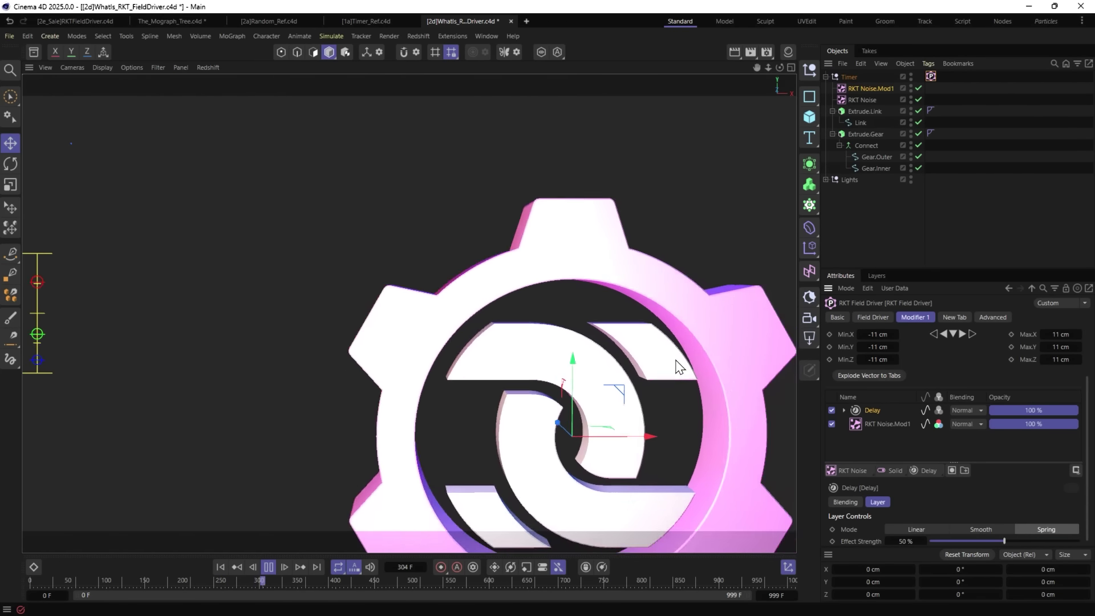
drag(1004, 540, 1013, 540)
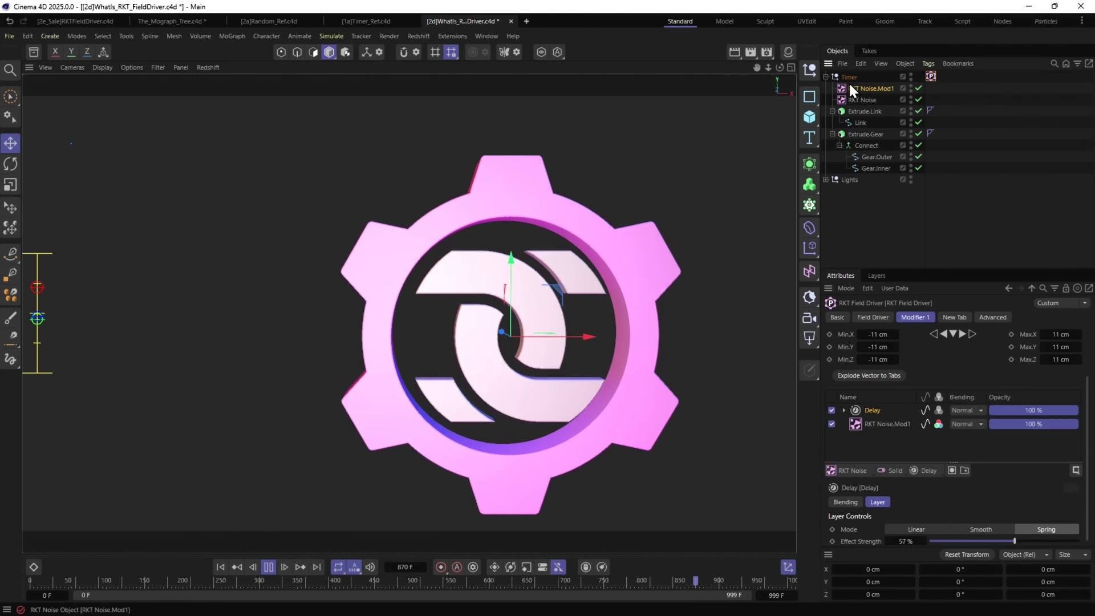
Link the Timer's Rotation into Modifier 1 with a ±5° range on all axes.
click(846, 78)
click(873, 317)
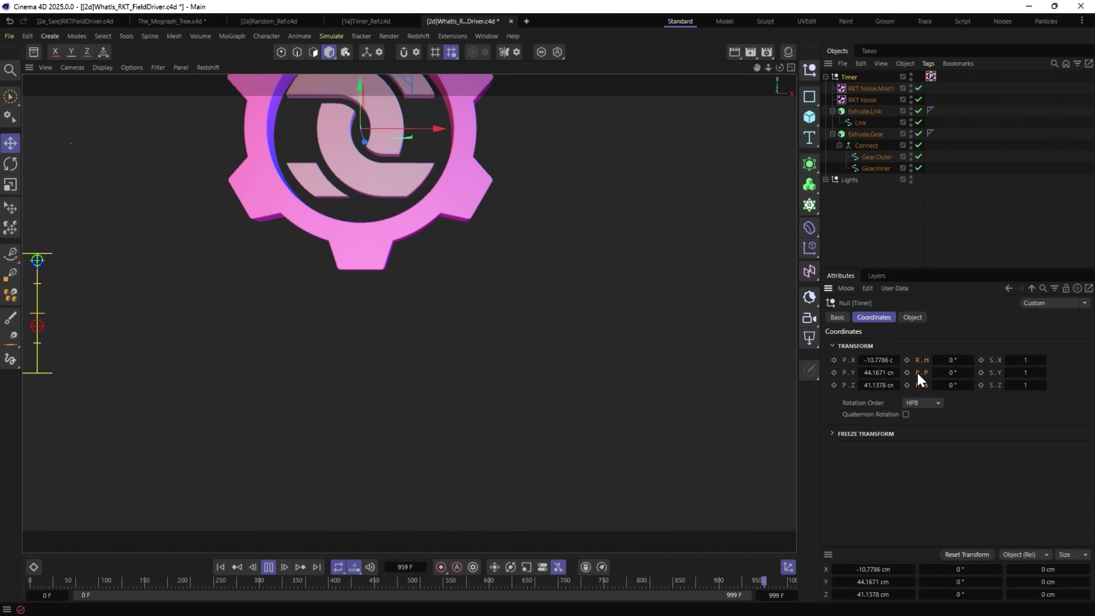
drag(917, 374, 974, 51)
click(929, 76)
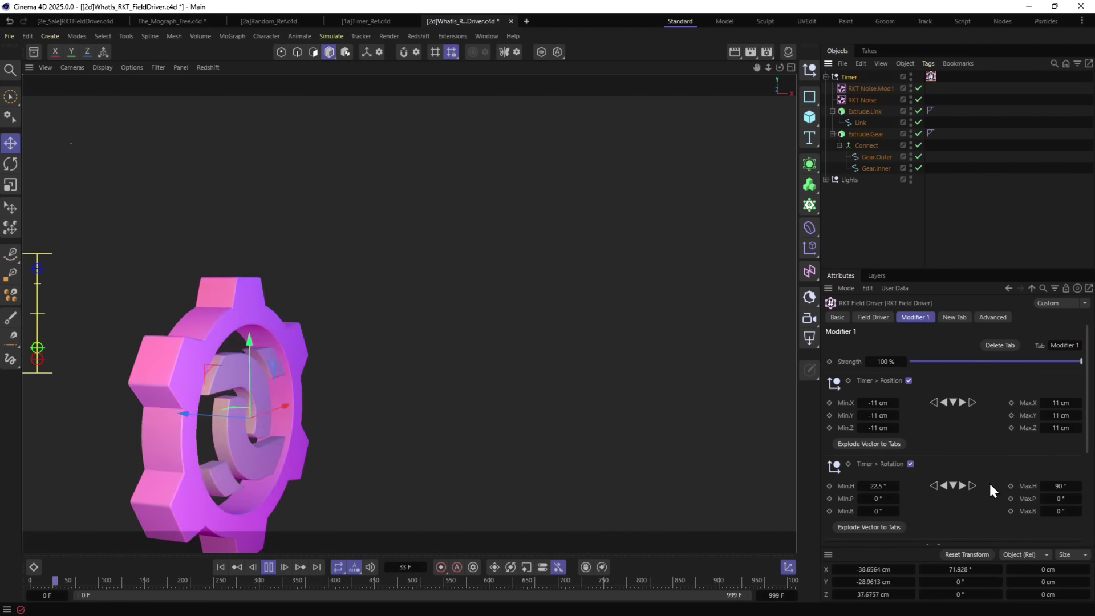
click(934, 486)
click(933, 485)
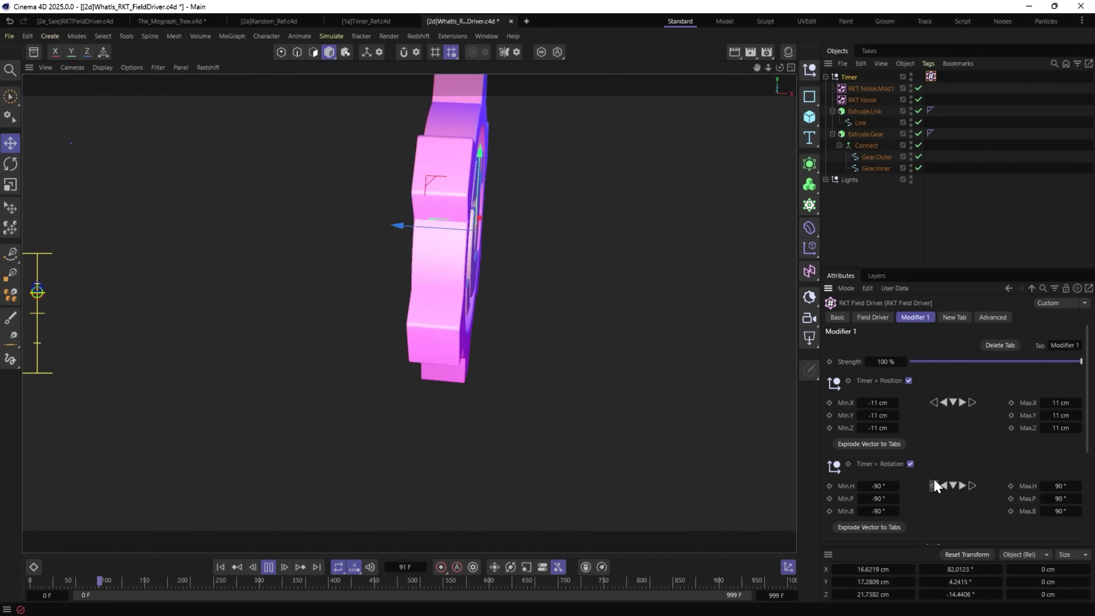
click(1061, 485)
text(5)
key(Return)
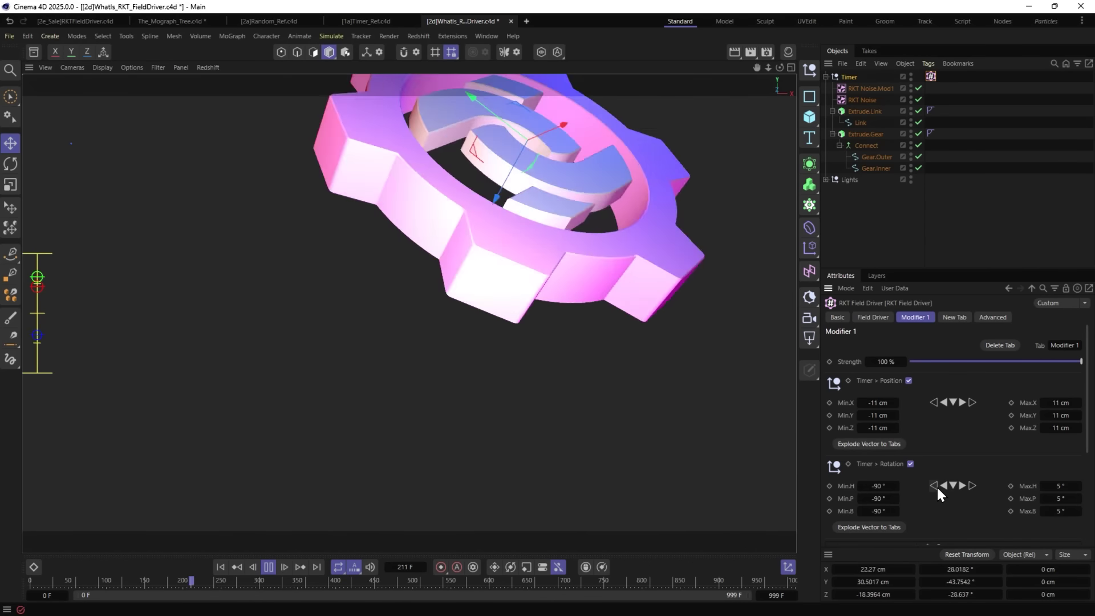
Set the main Field Driver's rotation range to -90° to 90° on H, P and B.
click(872, 317)
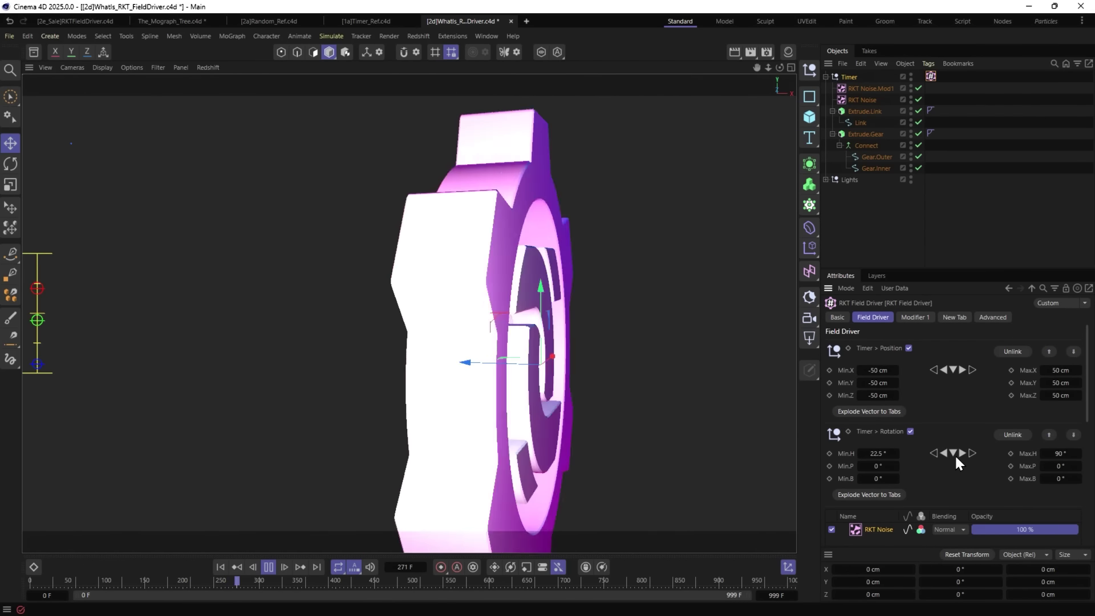
click(951, 452)
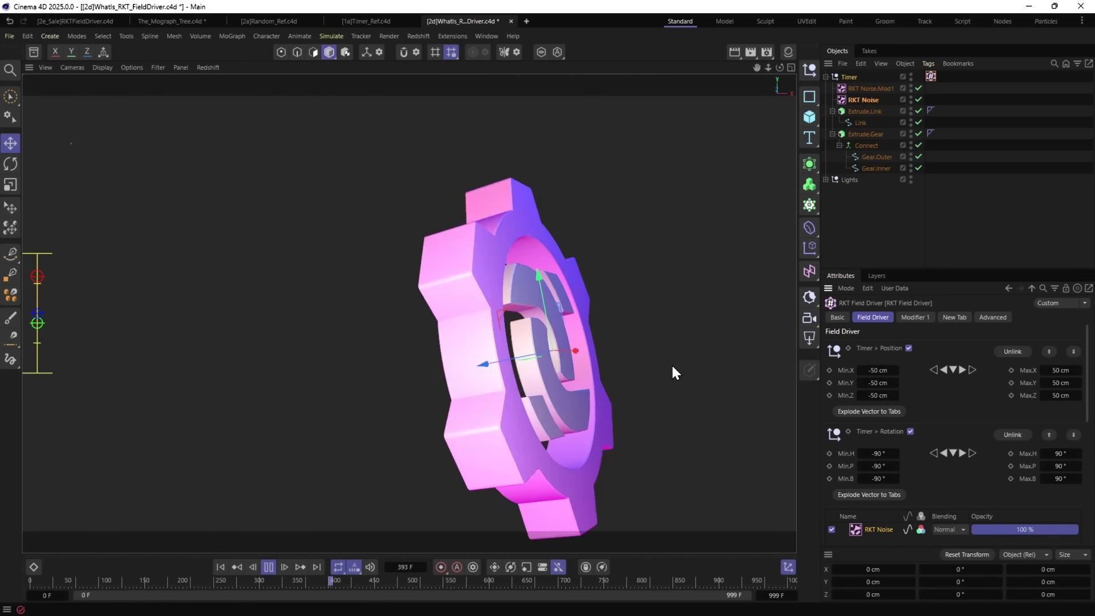
click(912, 317)
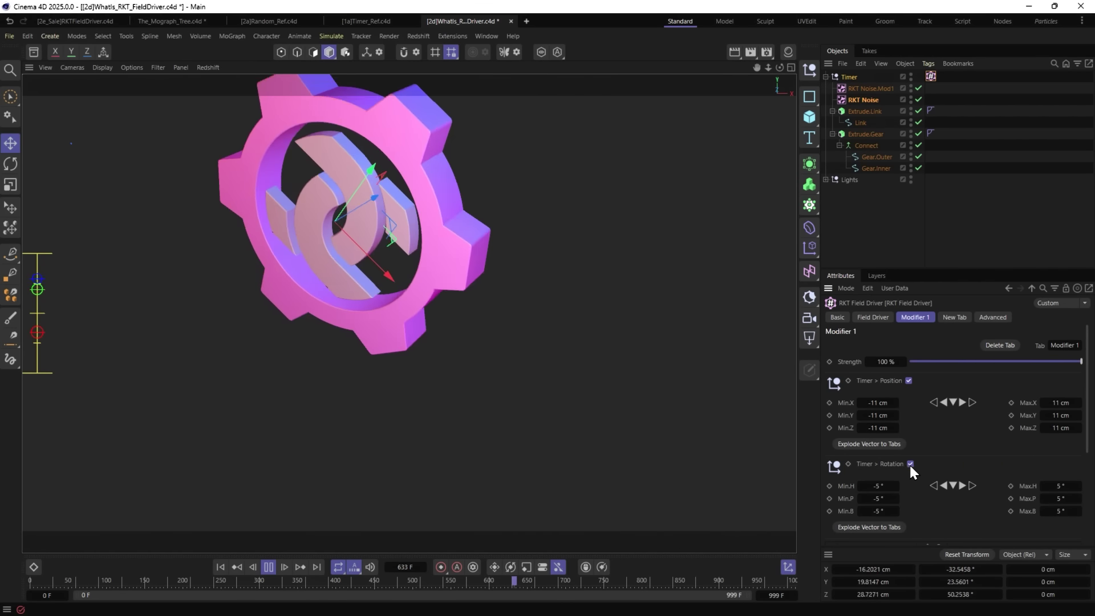
click(910, 463)
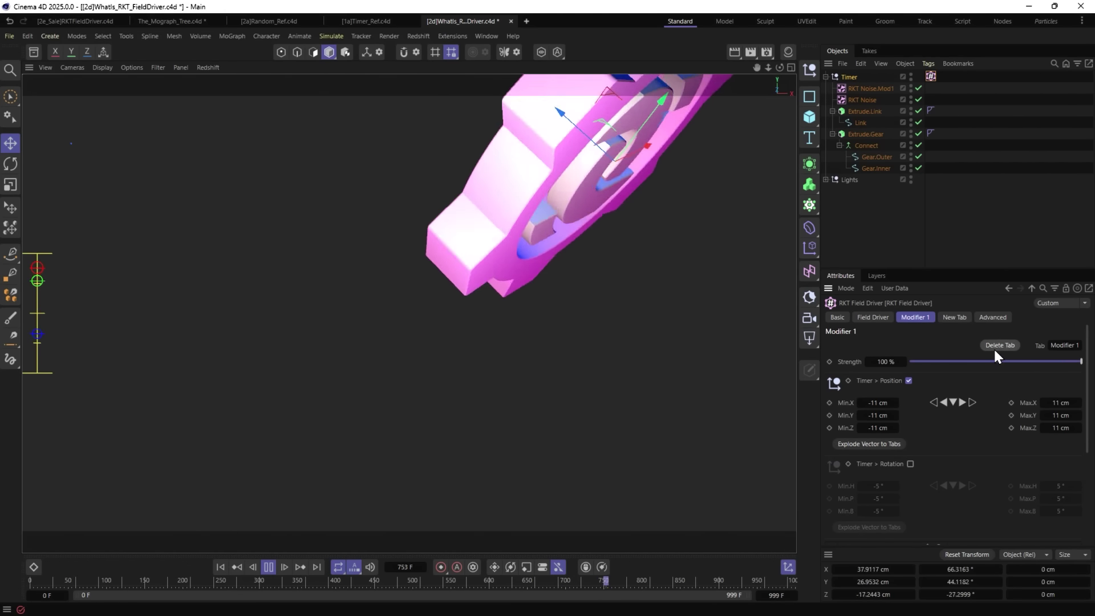
key(ctrl+z)
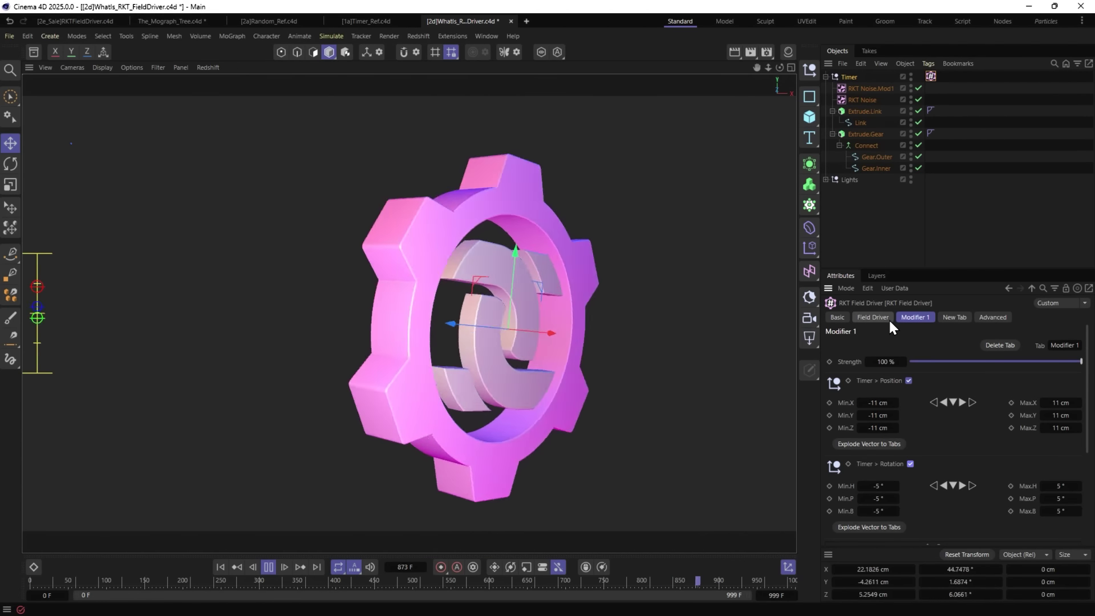
Select RKT Noise.Mod1 and RKT Noise together to inspect their shared Speed setting.
click(888, 318)
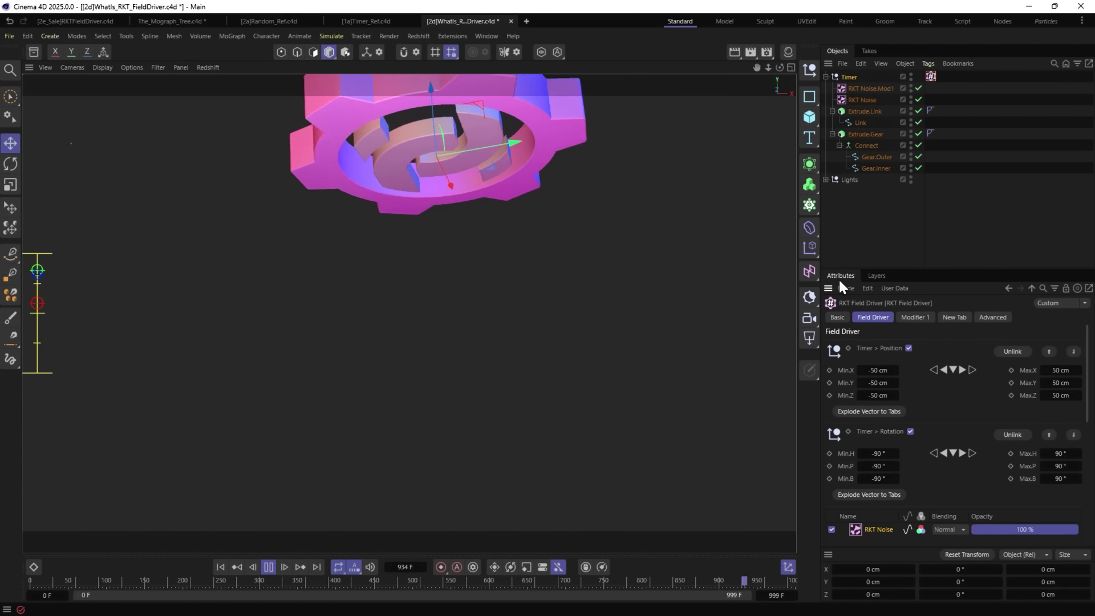
click(866, 90)
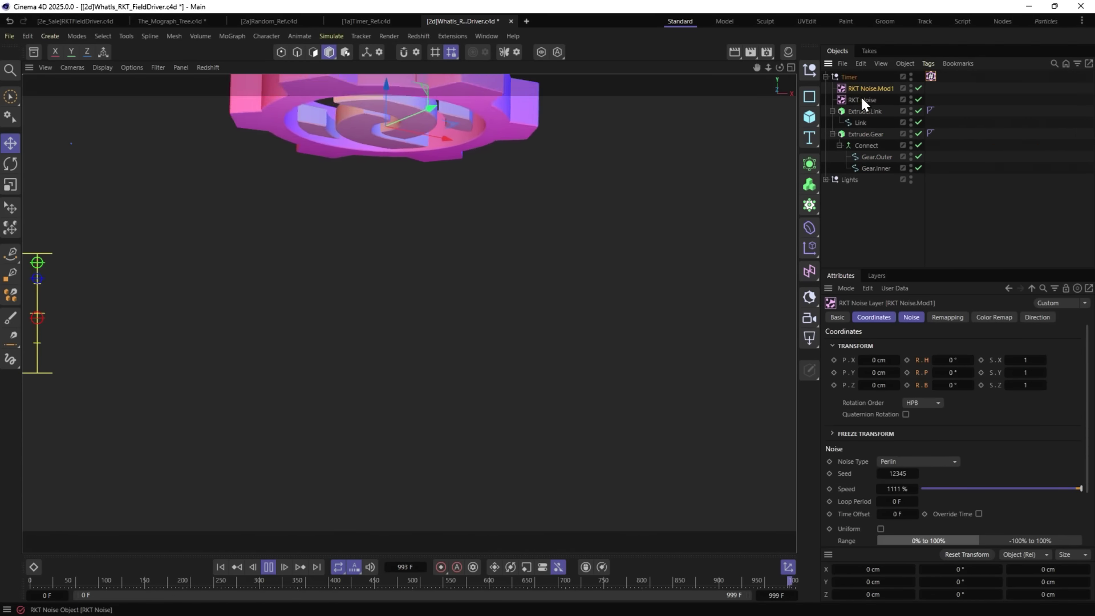
ctrl+click(861, 100)
click(911, 317)
click(897, 372)
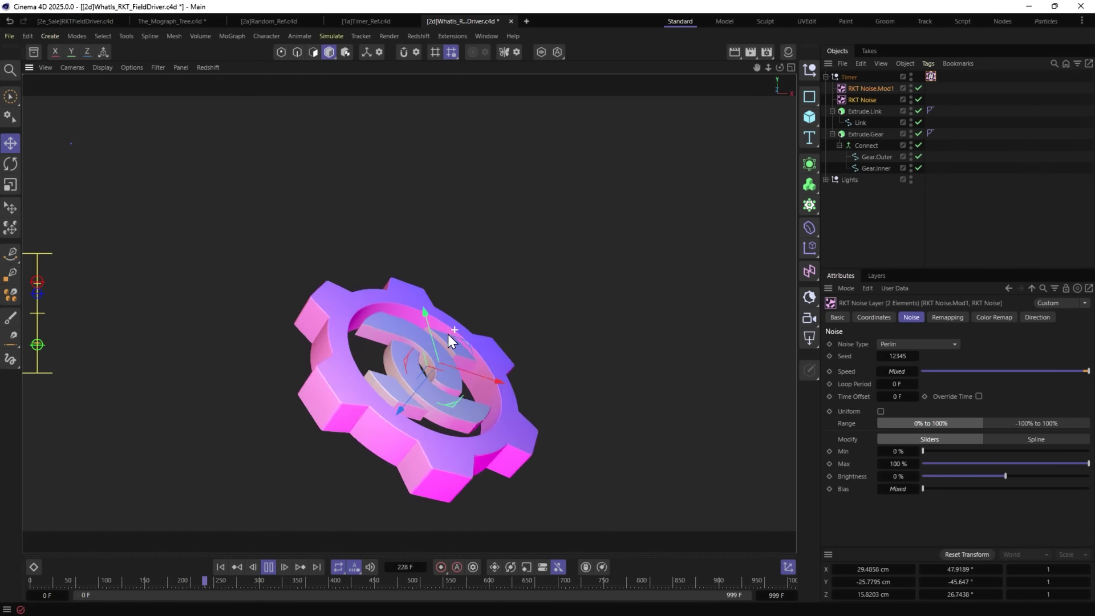
click(845, 196)
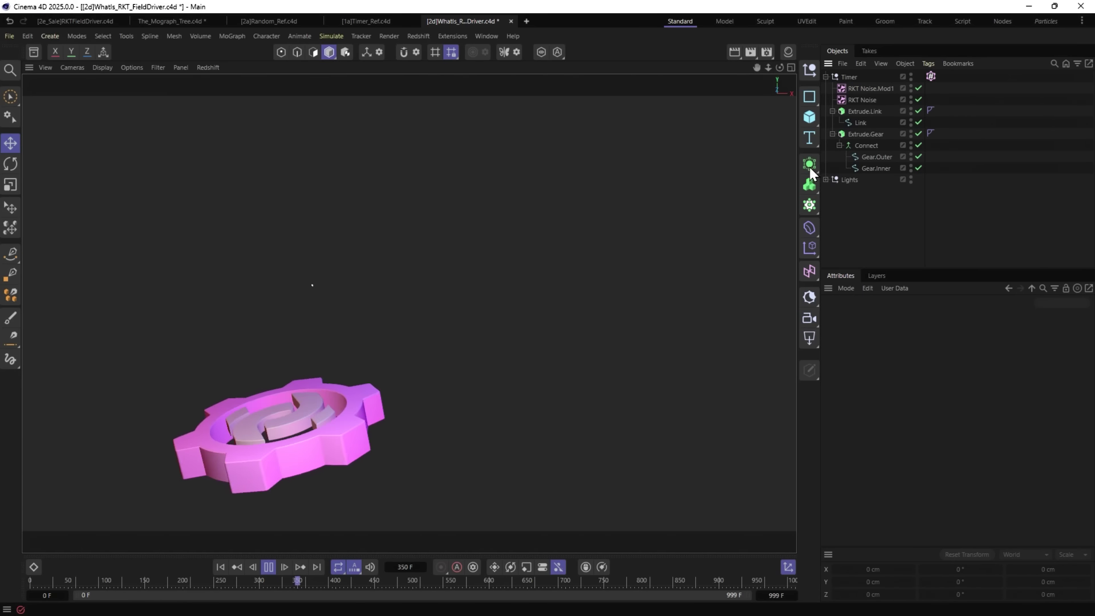
Add an RKT Field Driver tag to Extrude.Gear and quick-link its Color.
right_click(860, 140)
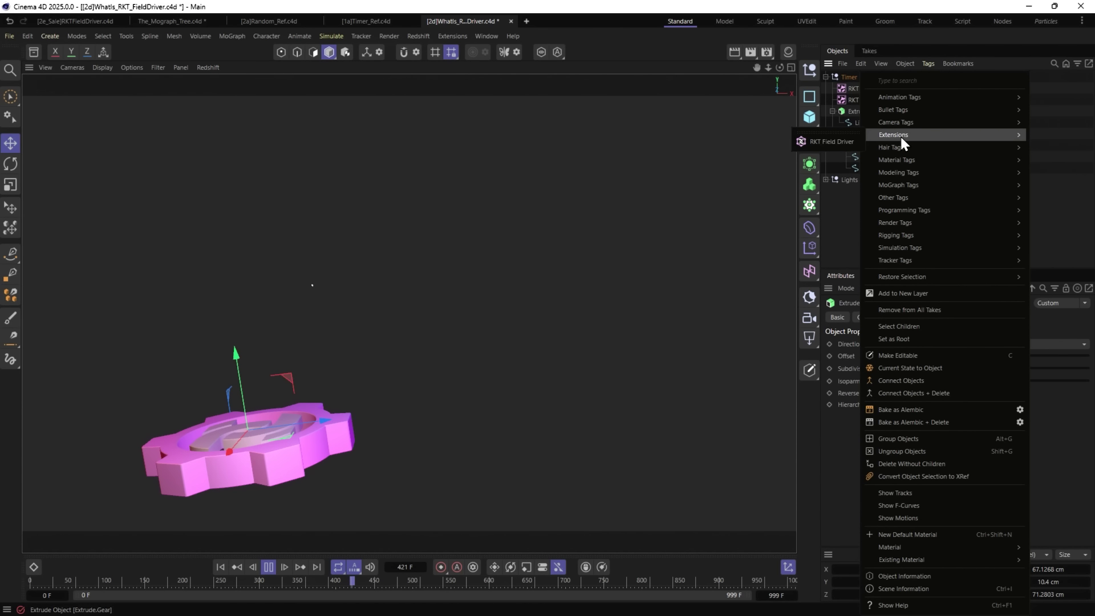
click(839, 142)
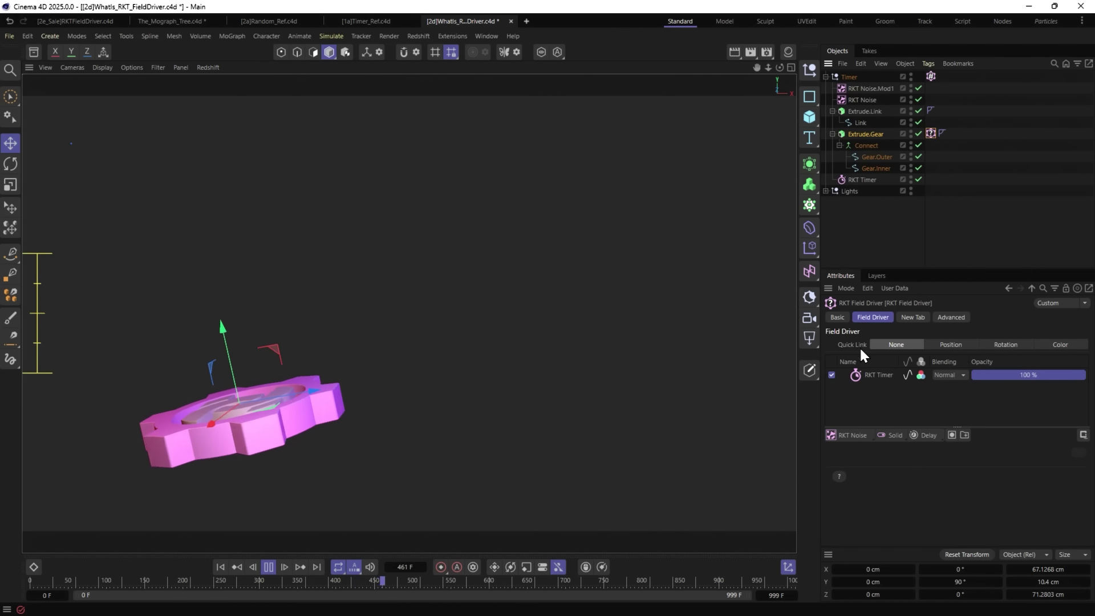
click(1060, 344)
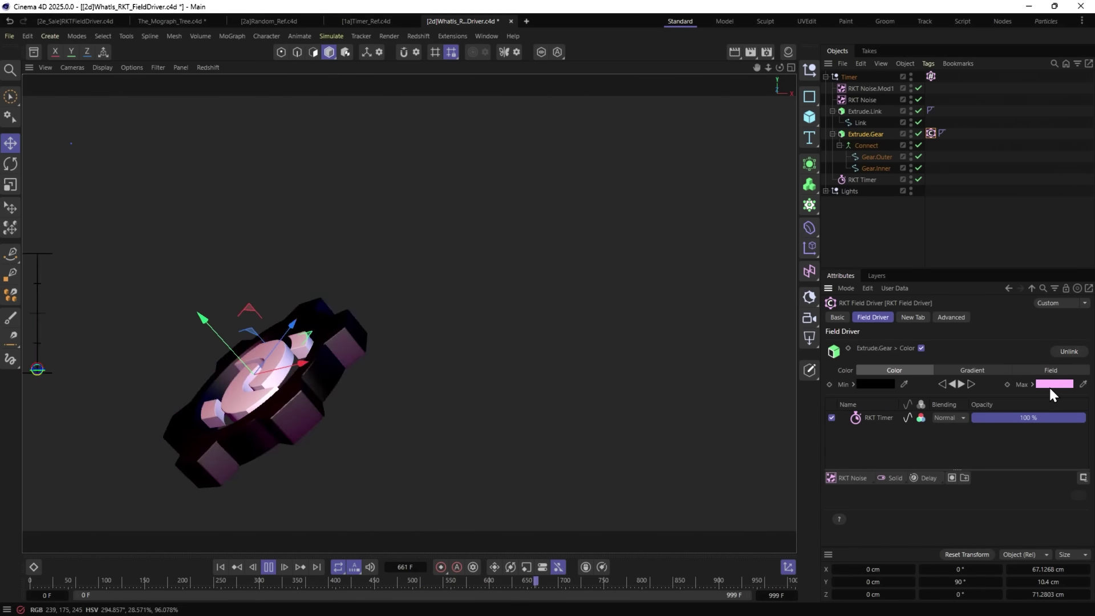
Set the driven colour range to cyan for Max and orange for Min.
click(863, 134)
click(837, 317)
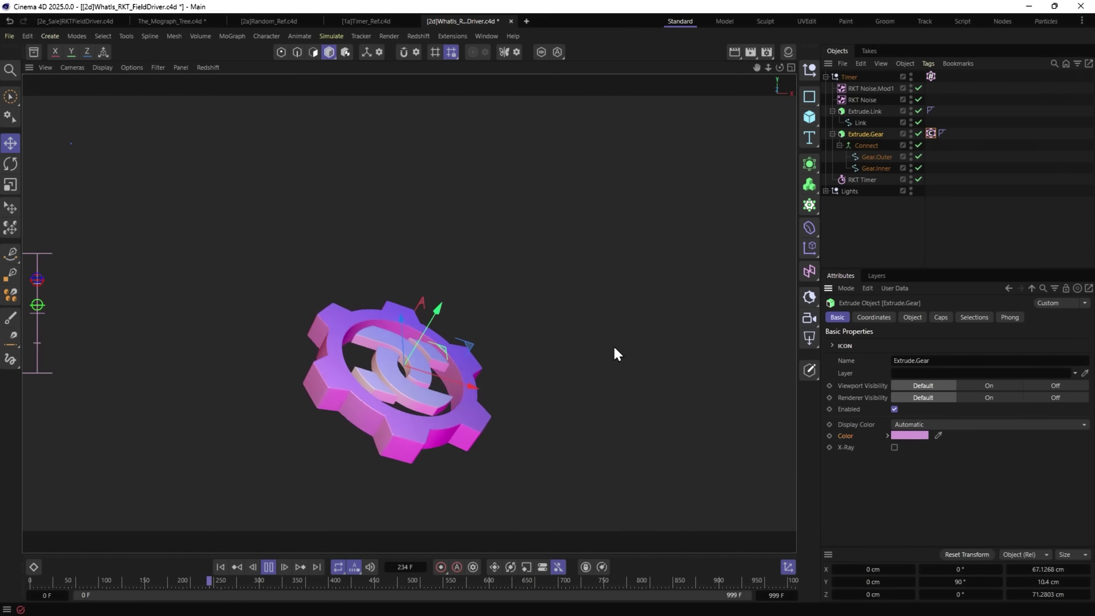
click(930, 133)
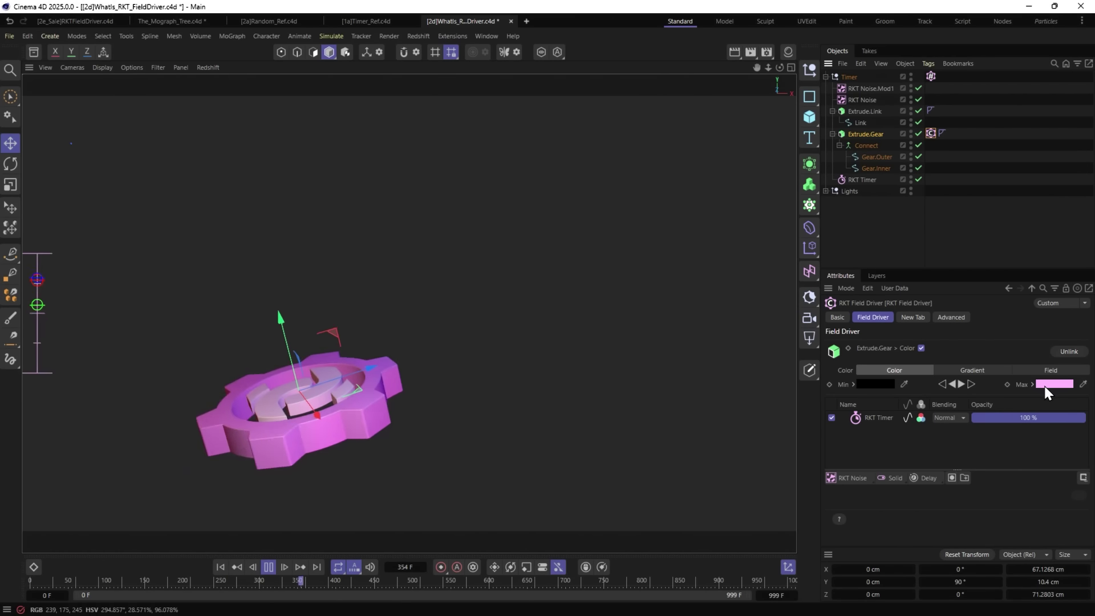
click(942, 385)
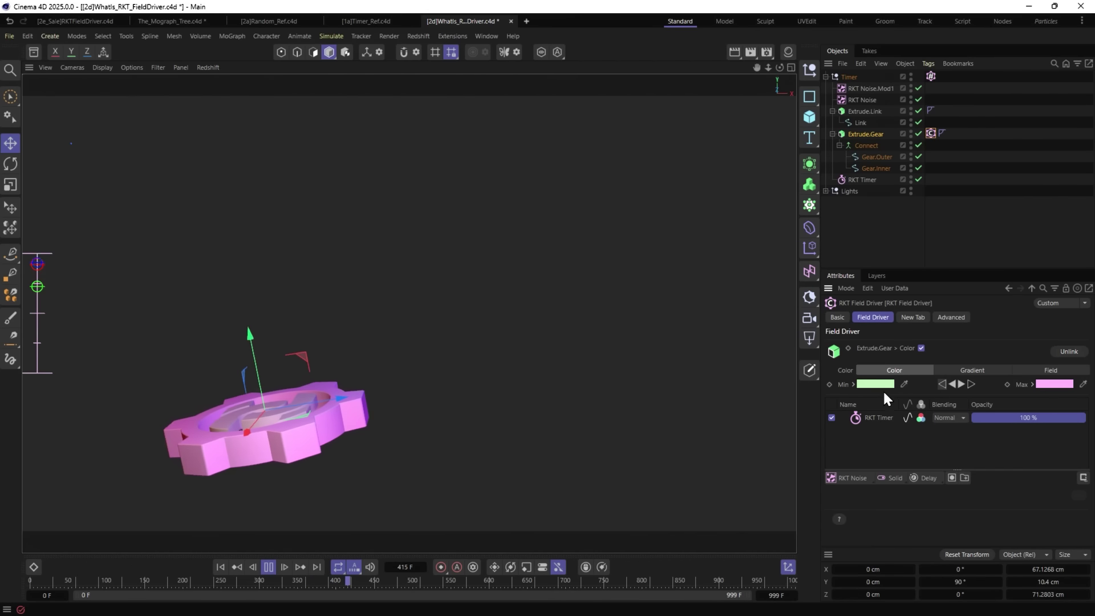
click(1054, 384)
drag(1032, 447, 1003, 448)
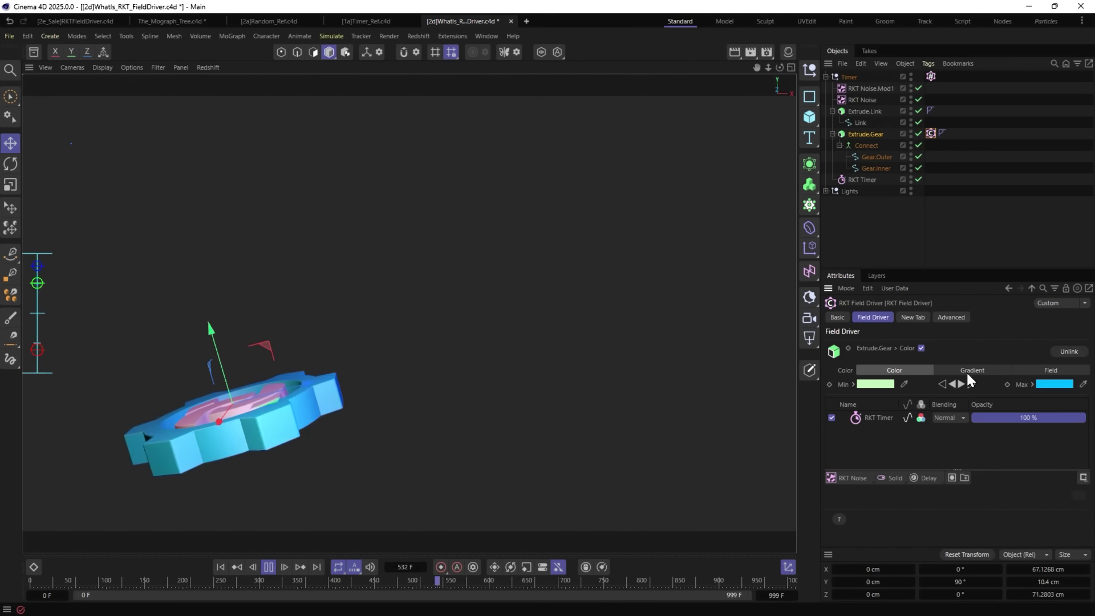
click(941, 384)
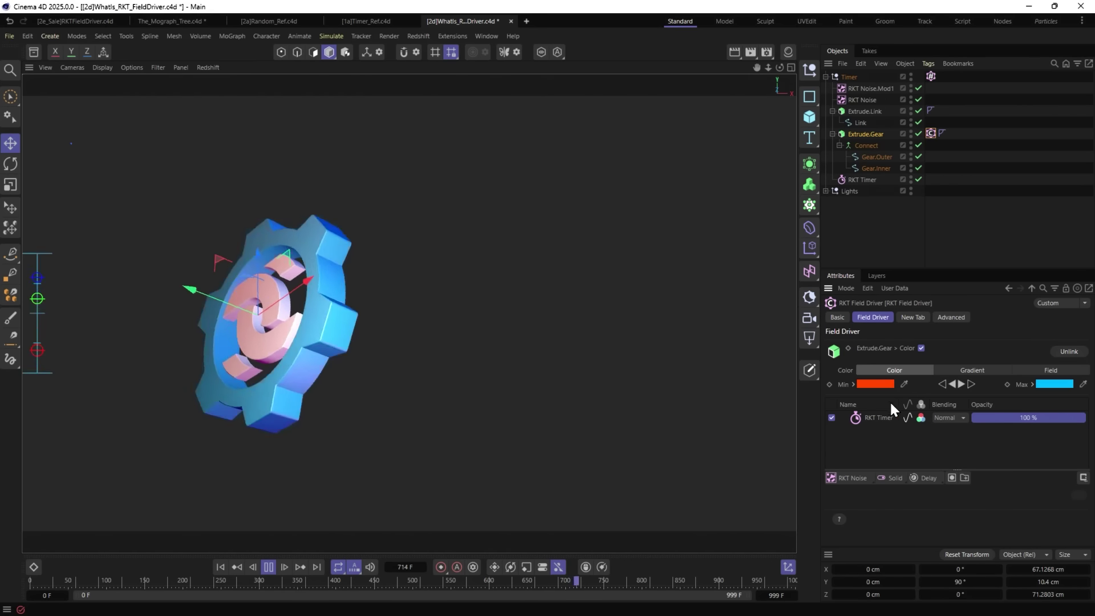
click(877, 417)
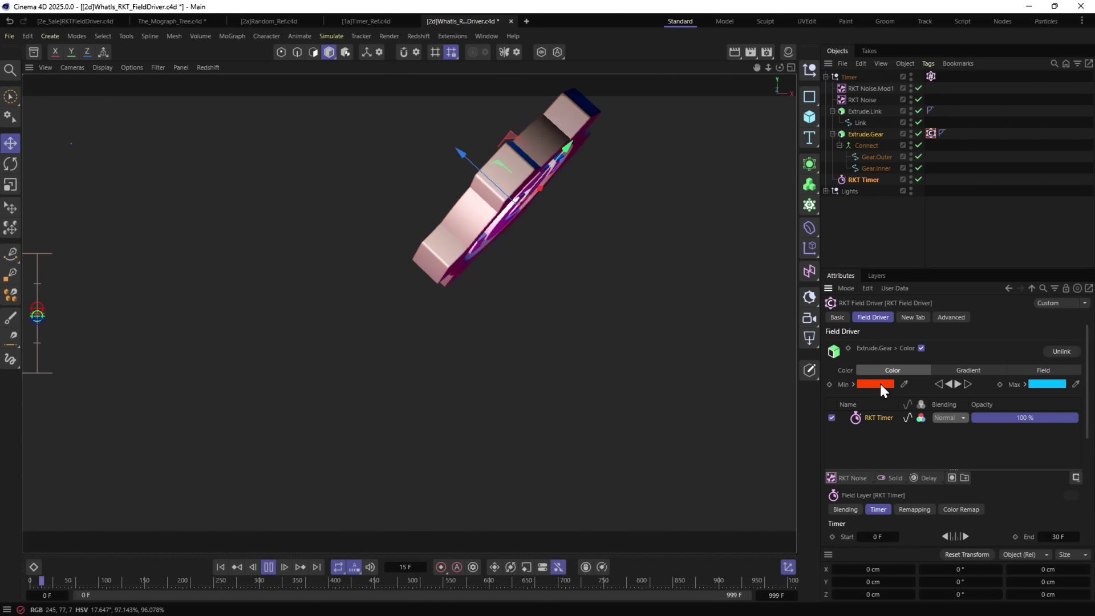
Switch the driven colour to a gradient loaded with the Full Colors preset.
click(976, 369)
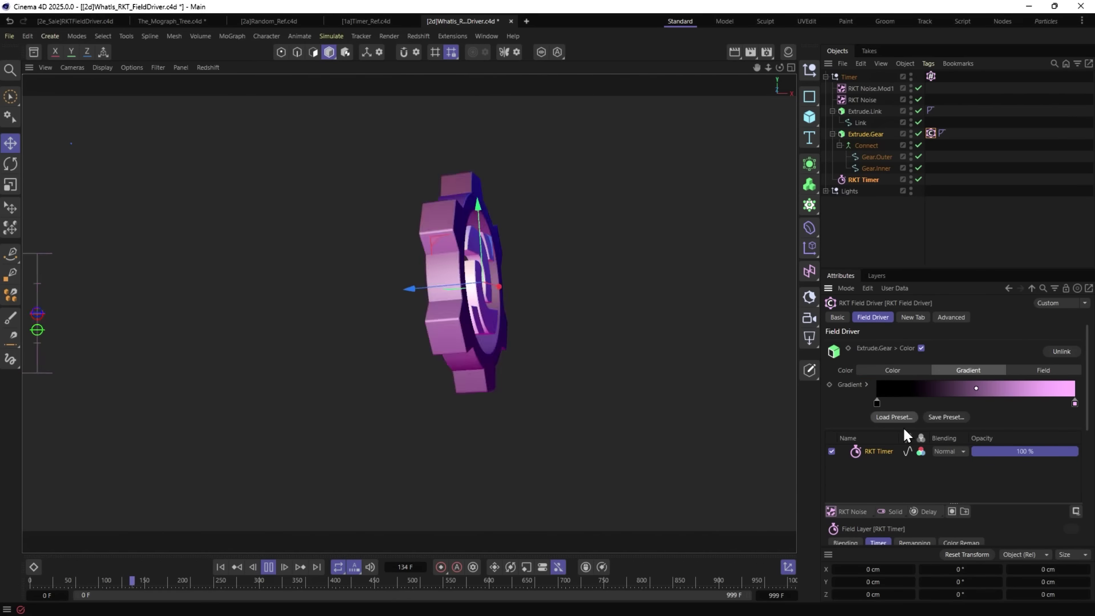
scroll(844, 390, down, 3)
click(893, 348)
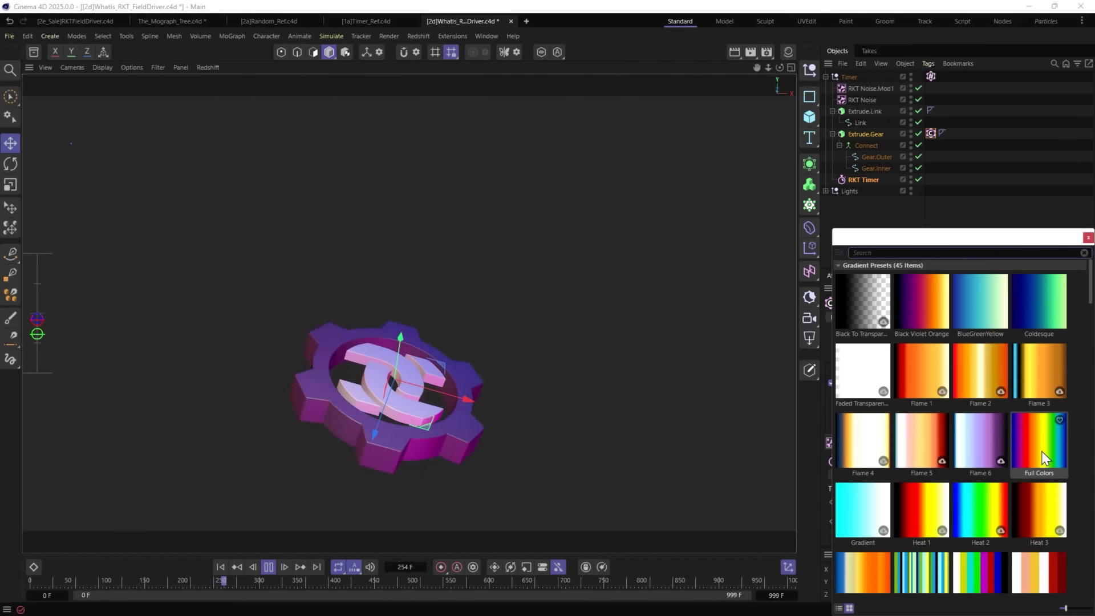
double_click(1033, 454)
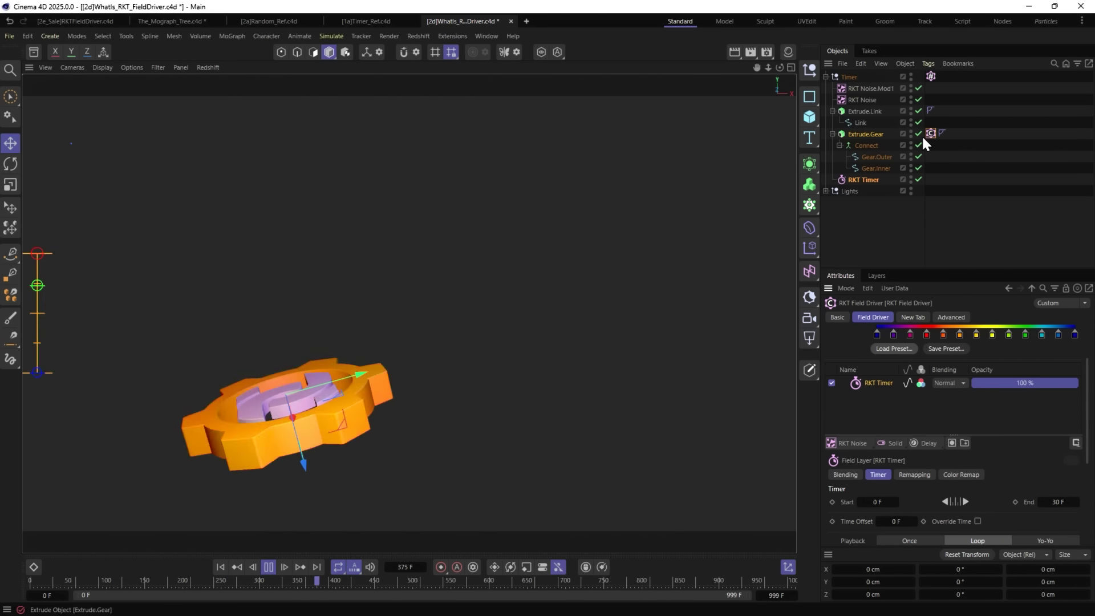
Set the RKT Timer's end frame to 200 F and switch the tag's colour source to Field.
click(875, 179)
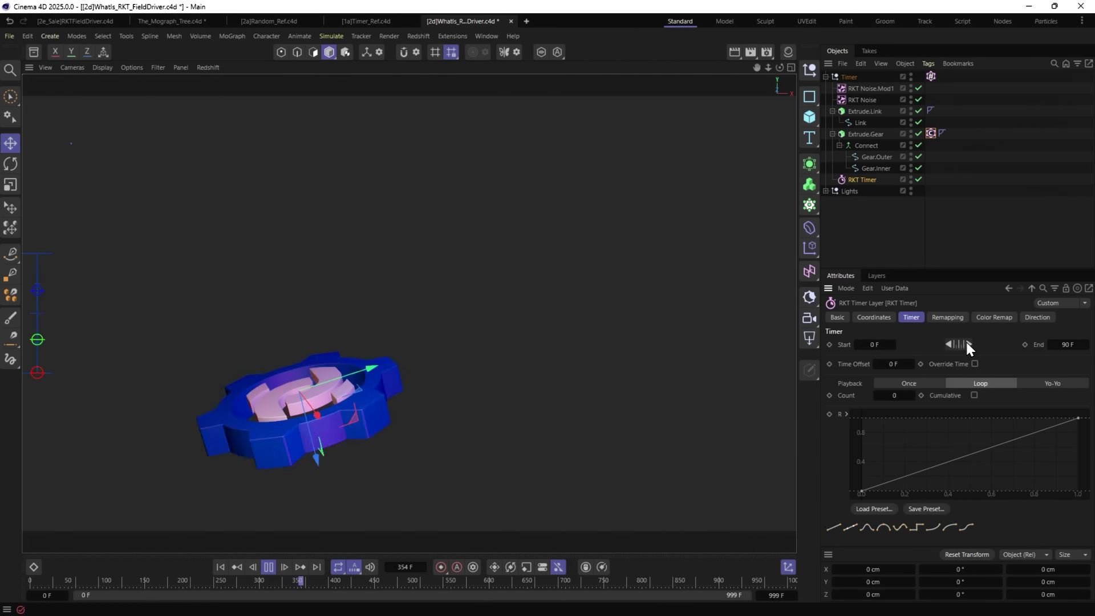
click(957, 343)
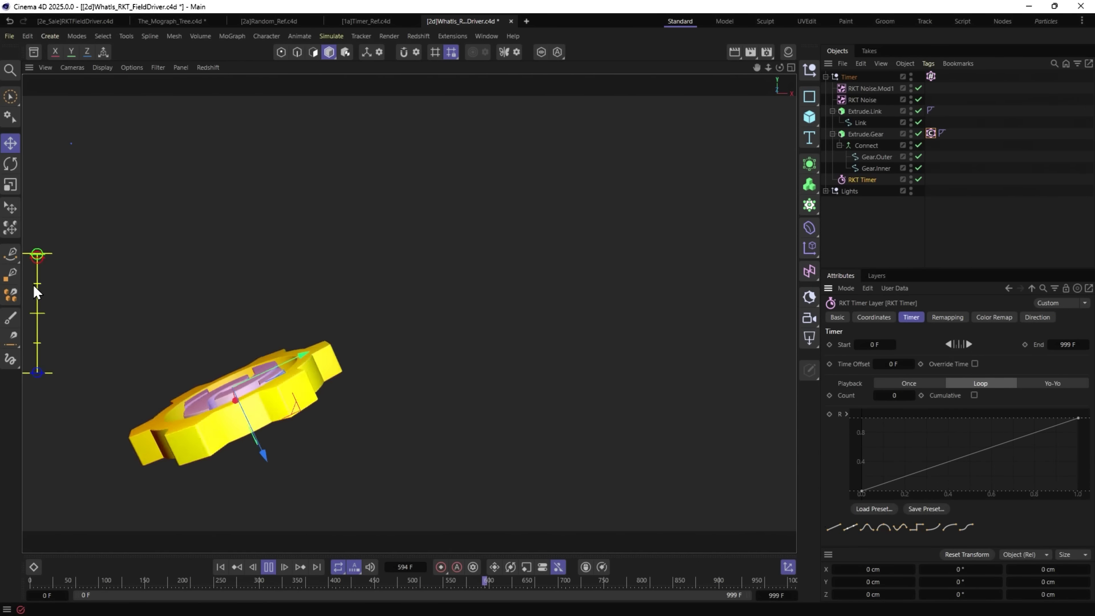
click(1067, 345)
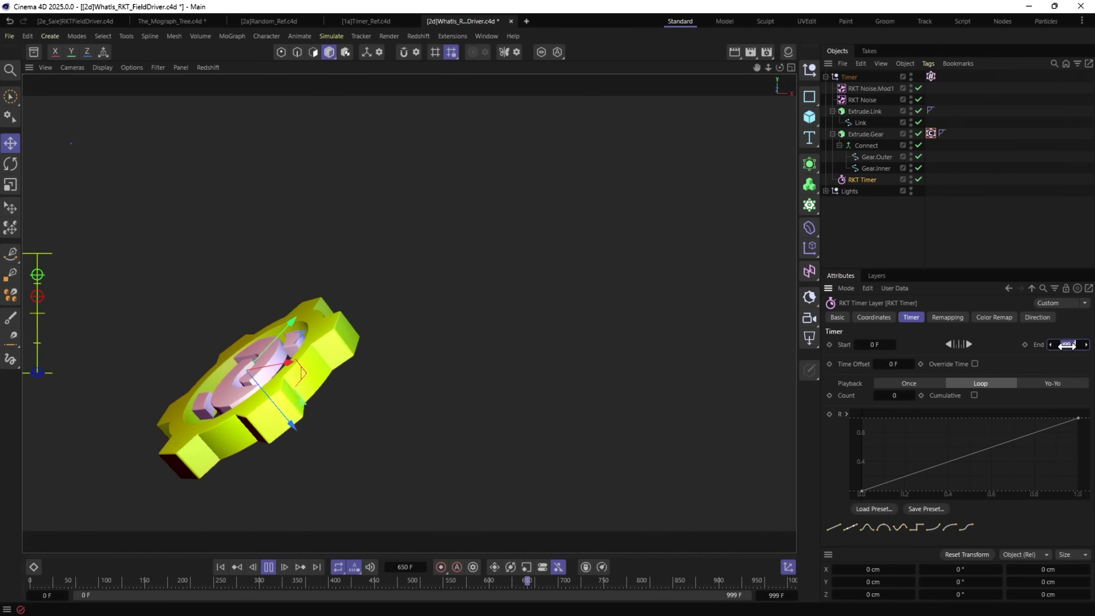
text(200)
key(Return)
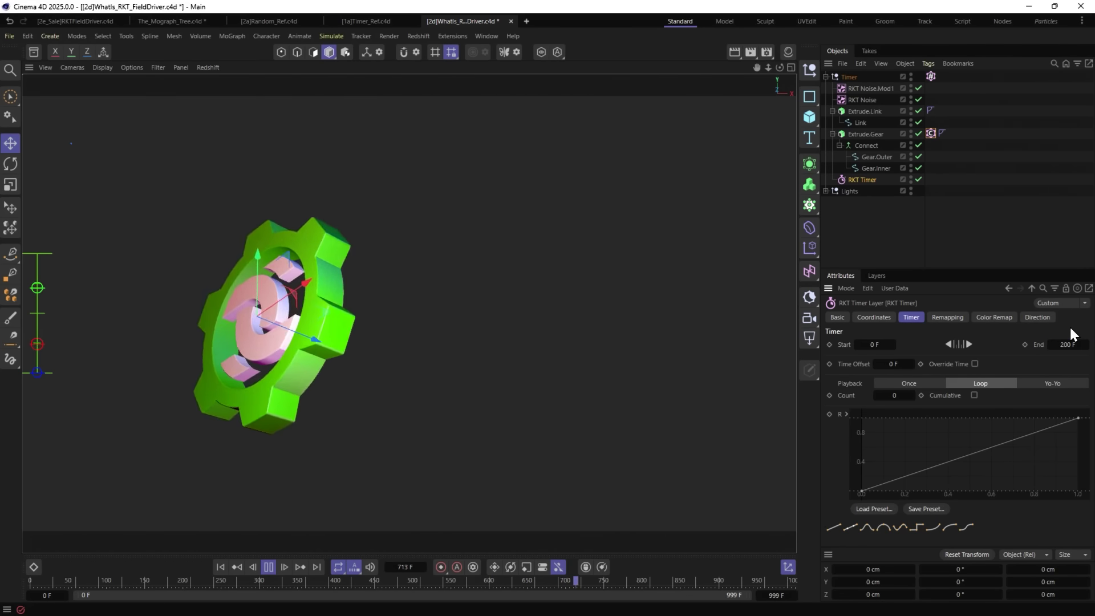
click(930, 133)
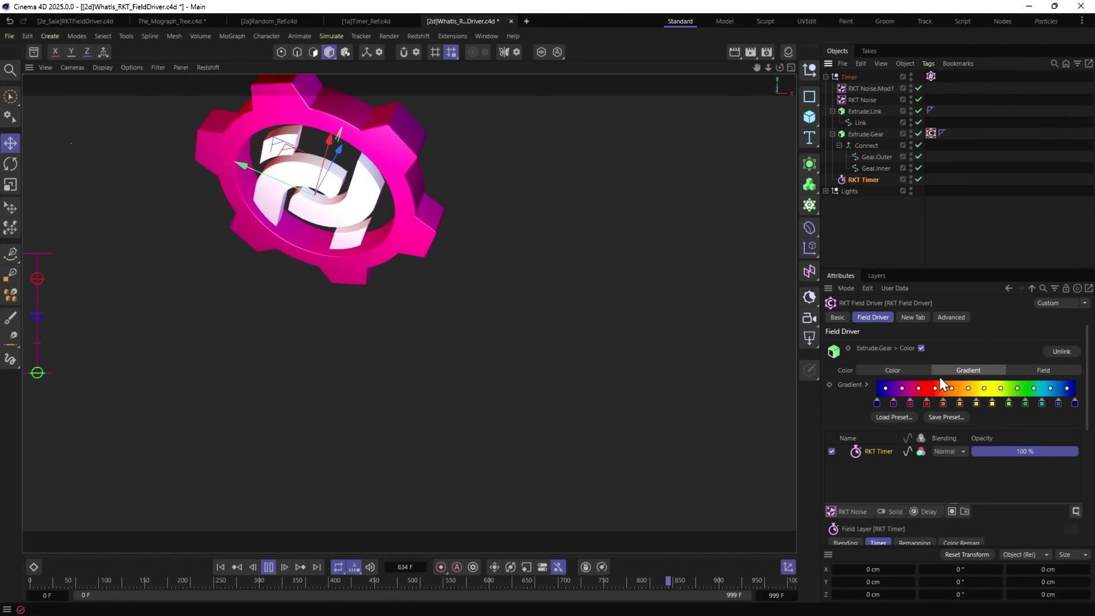
click(1030, 371)
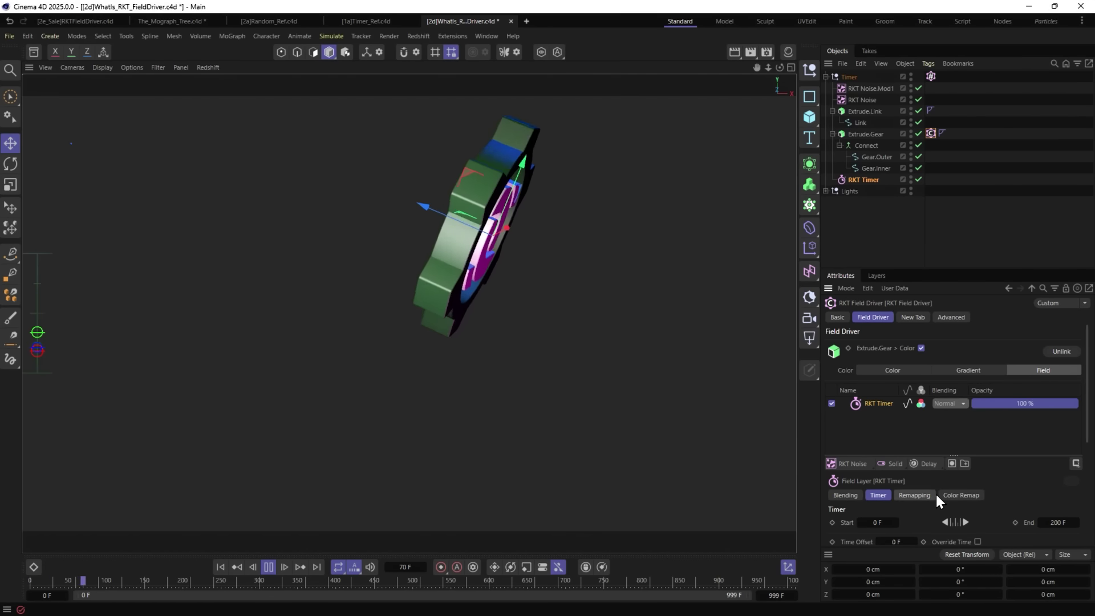
Set the RKT Timer layer's Color Remap mode to Gradient, a black-to-white ramp.
scroll(935, 451, down, 2)
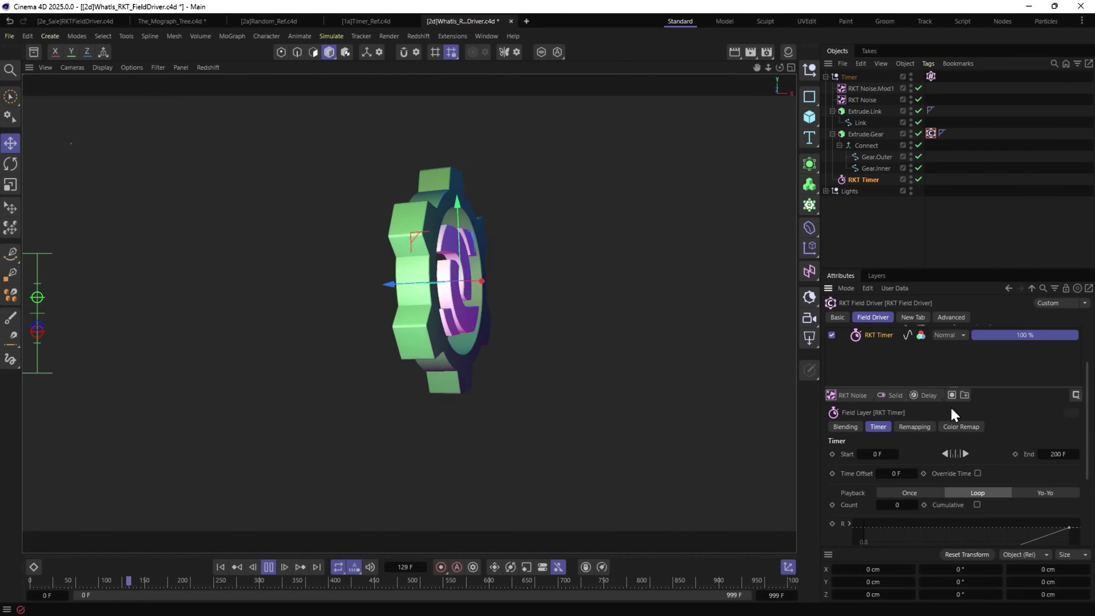
click(961, 427)
click(896, 459)
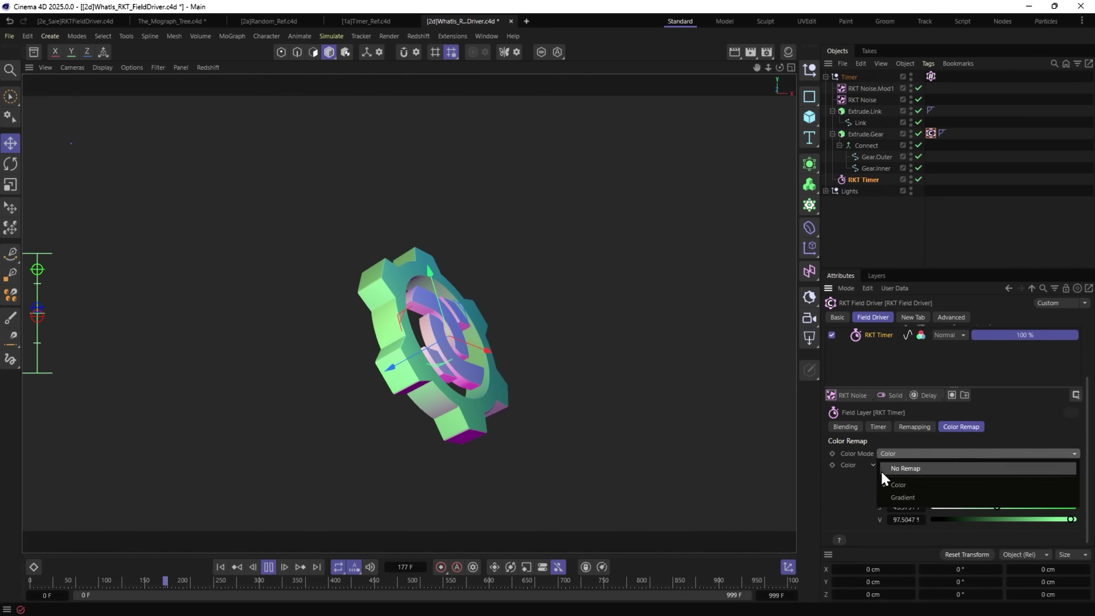
click(909, 432)
click(912, 453)
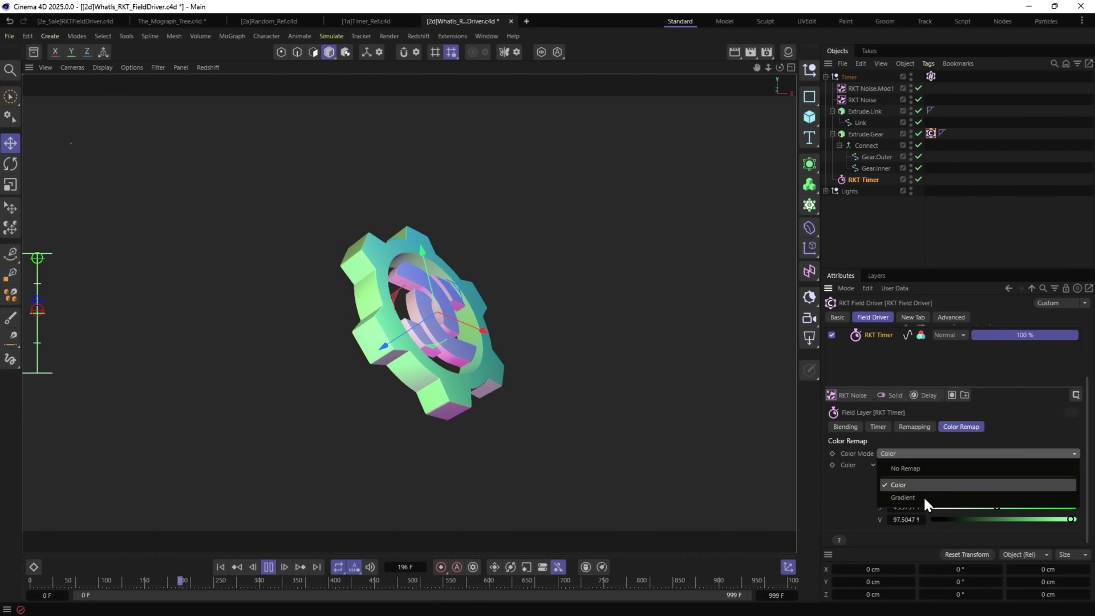
click(918, 497)
scroll(894, 385, down, 3)
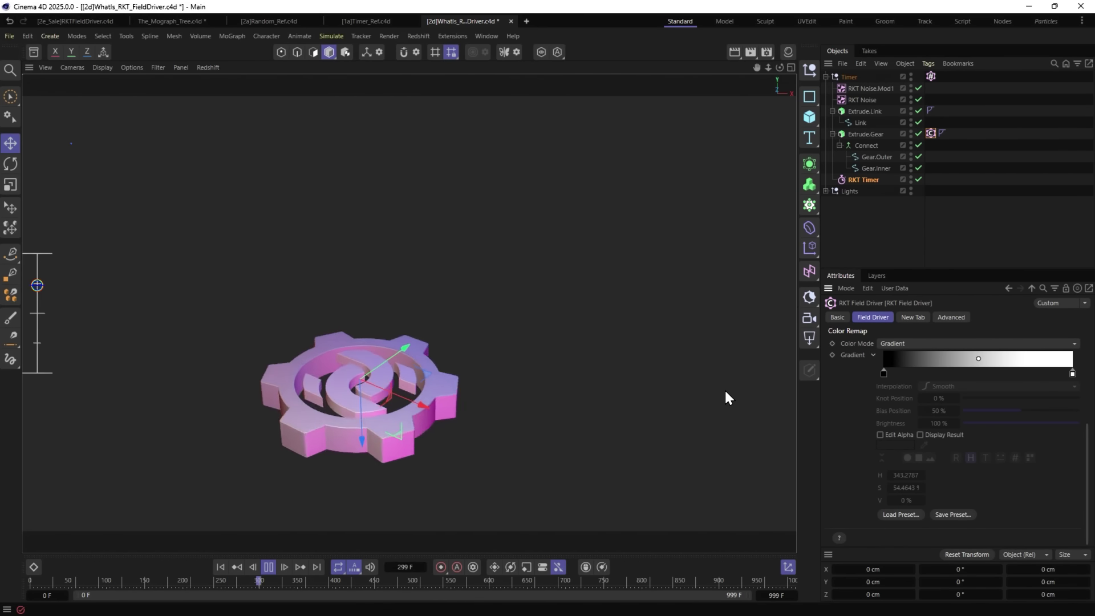
scroll(839, 391, up, 4)
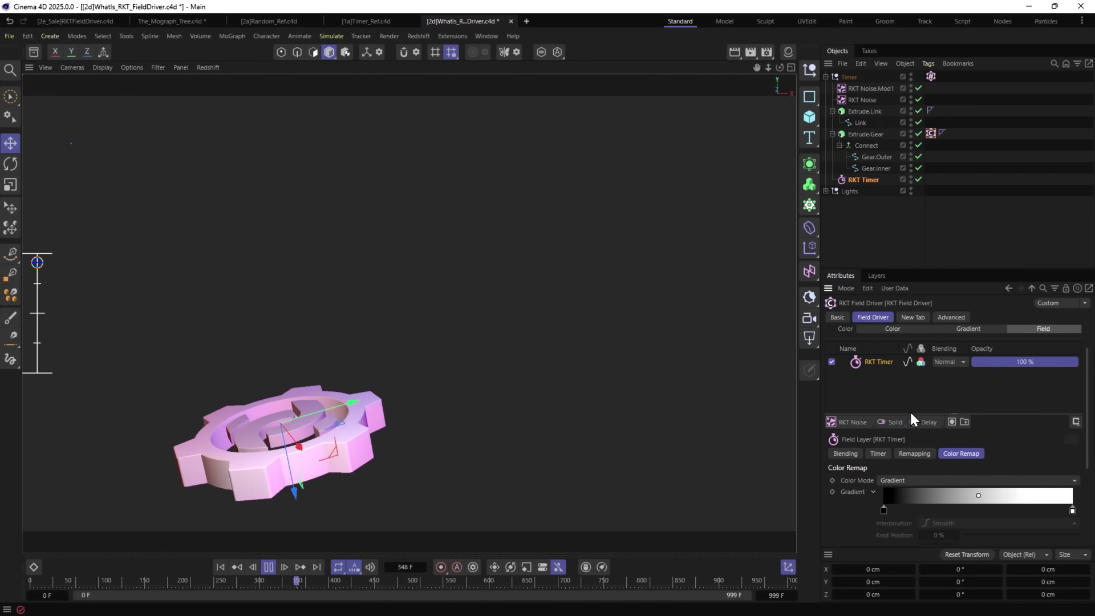
click(853, 422)
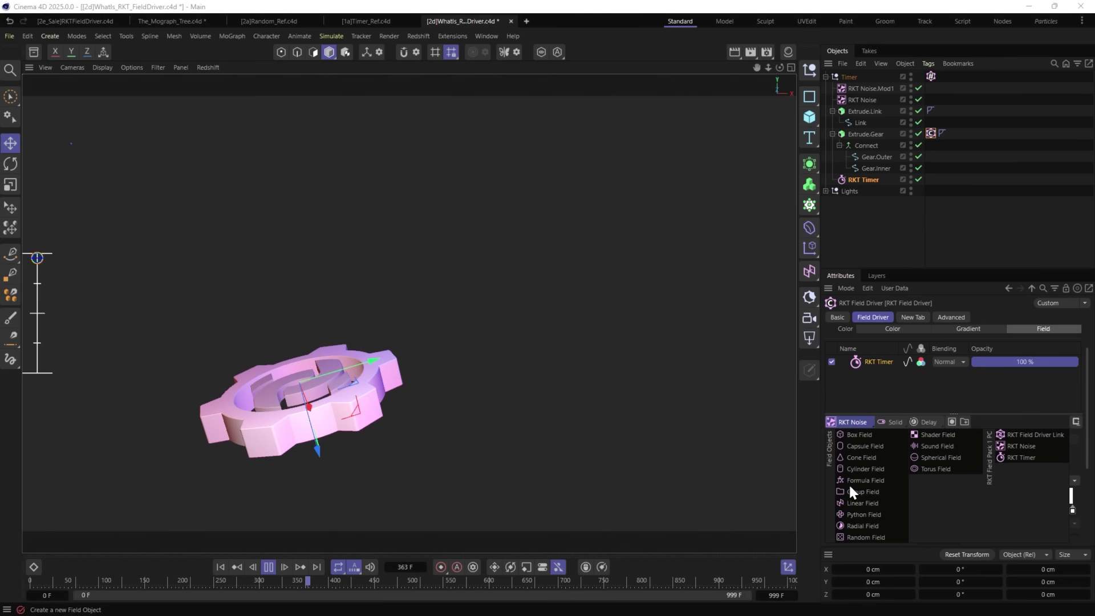
Add an RKT Noise.1 field layer with its Blending set to Overlay.
click(1025, 446)
click(951, 362)
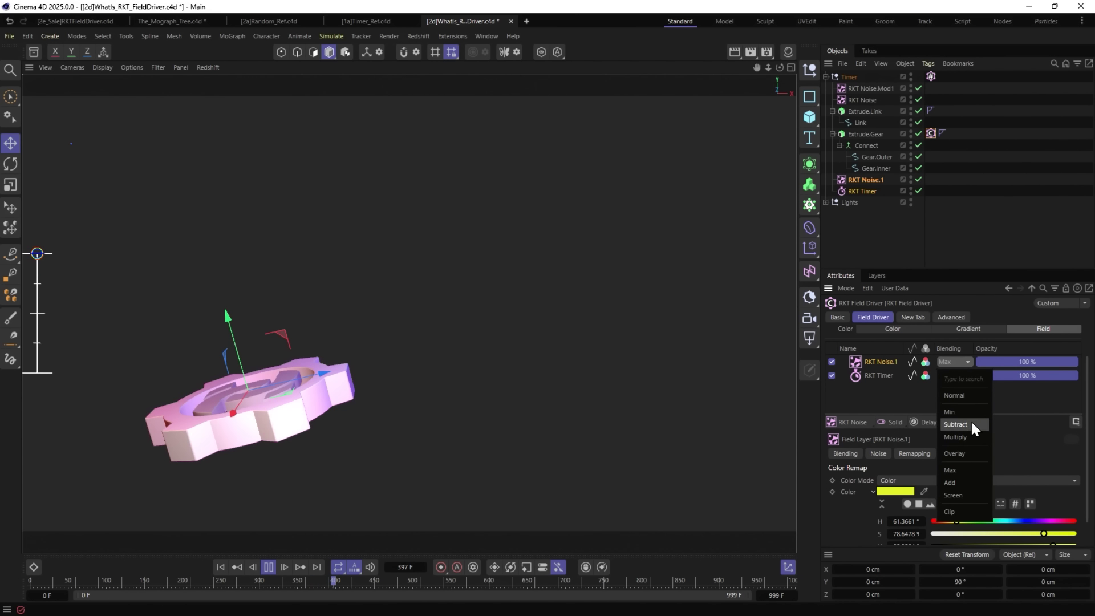
click(1017, 351)
click(956, 361)
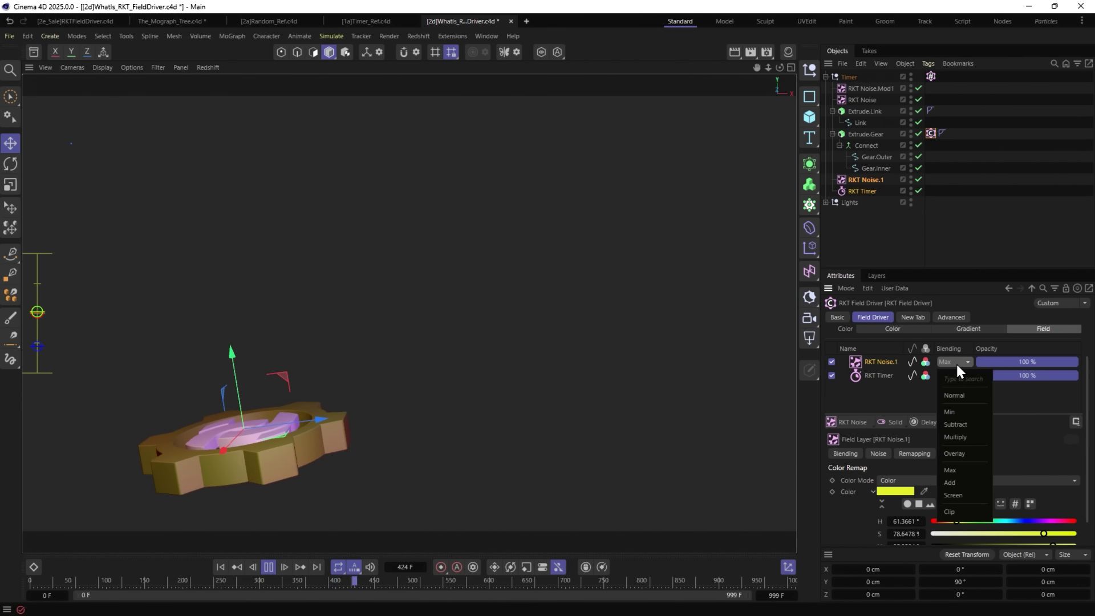
click(972, 454)
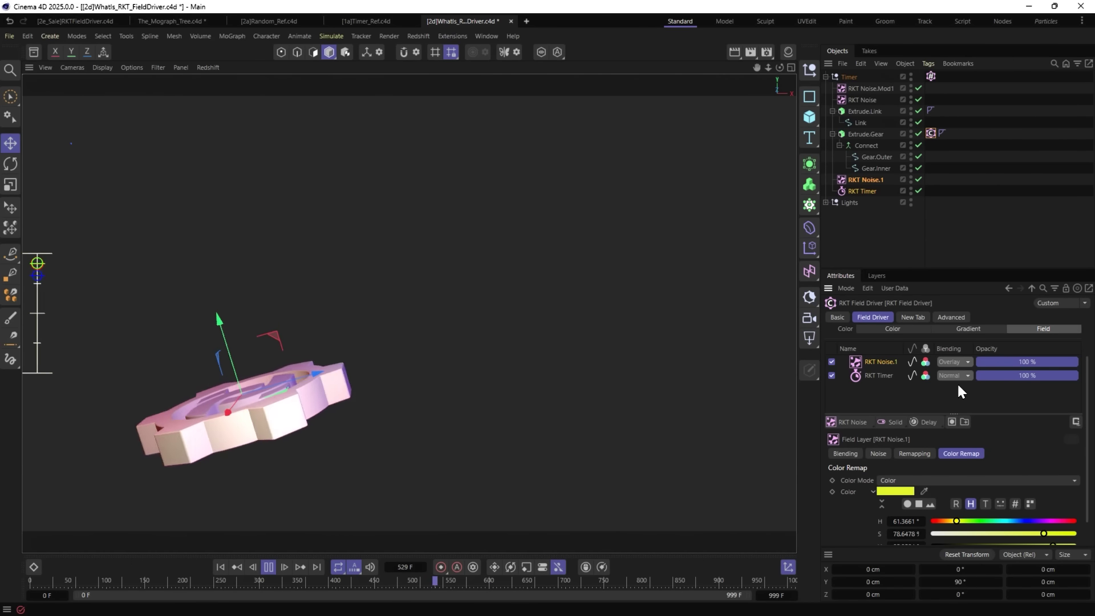
Remap RKT Noise.1's colour through a gradient loaded with the Full Colors preset.
click(942, 479)
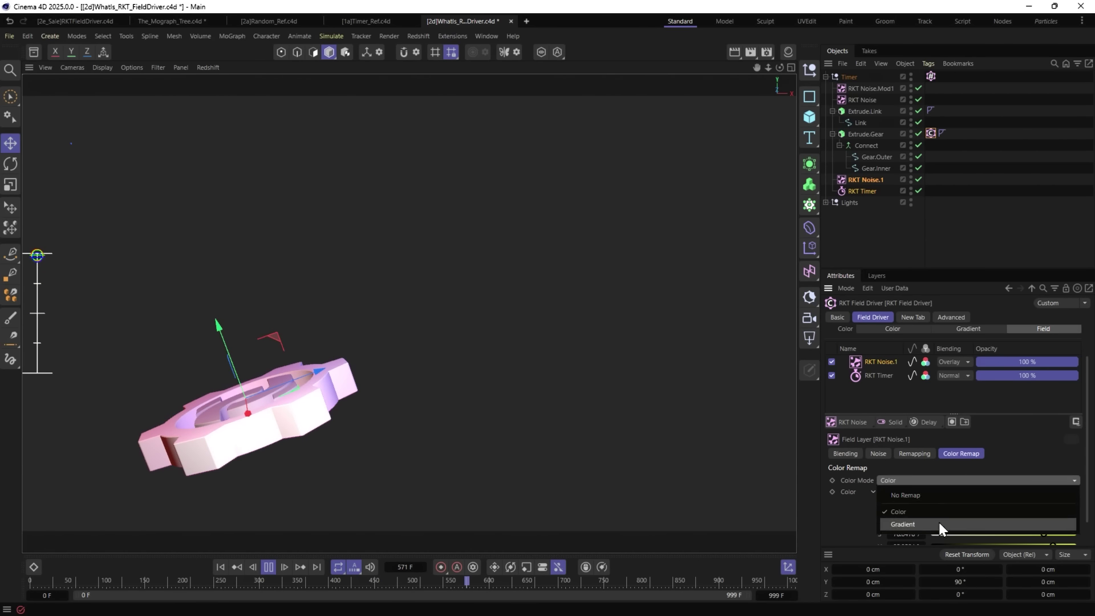
click(938, 520)
click(873, 491)
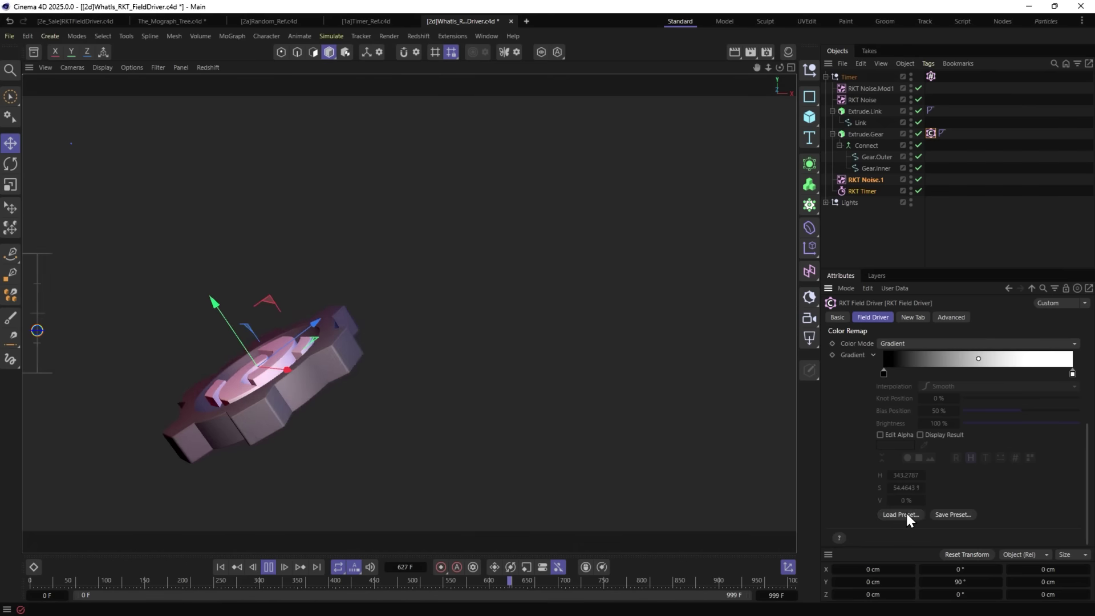
click(905, 513)
double_click(1035, 451)
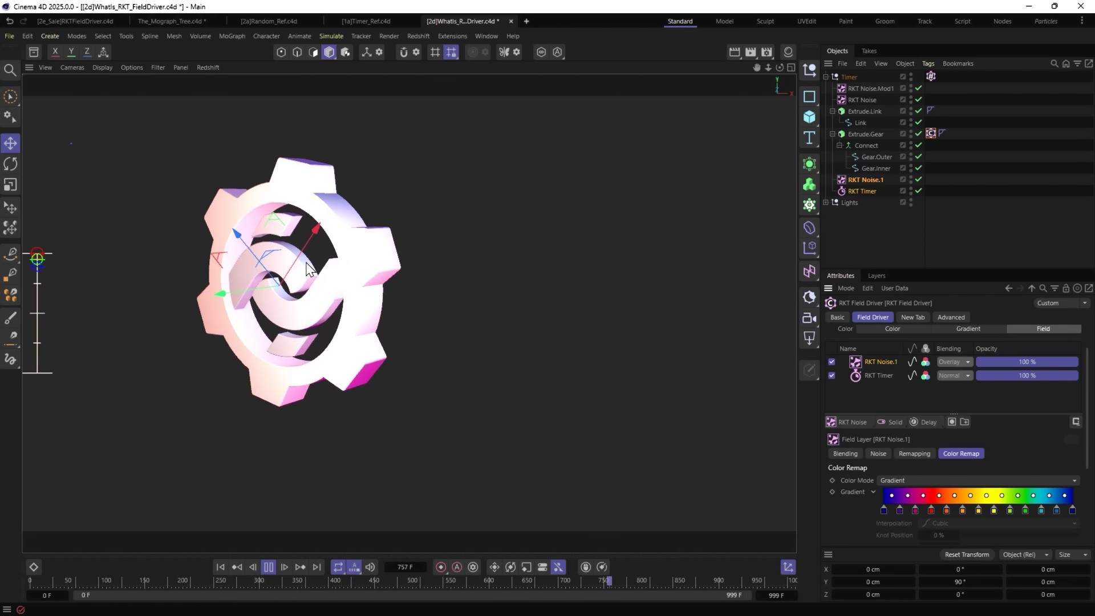
click(912, 453)
Raise RKT Noise.1's speed to 555 % and end the RKT Timer at 30 F.
click(878, 453)
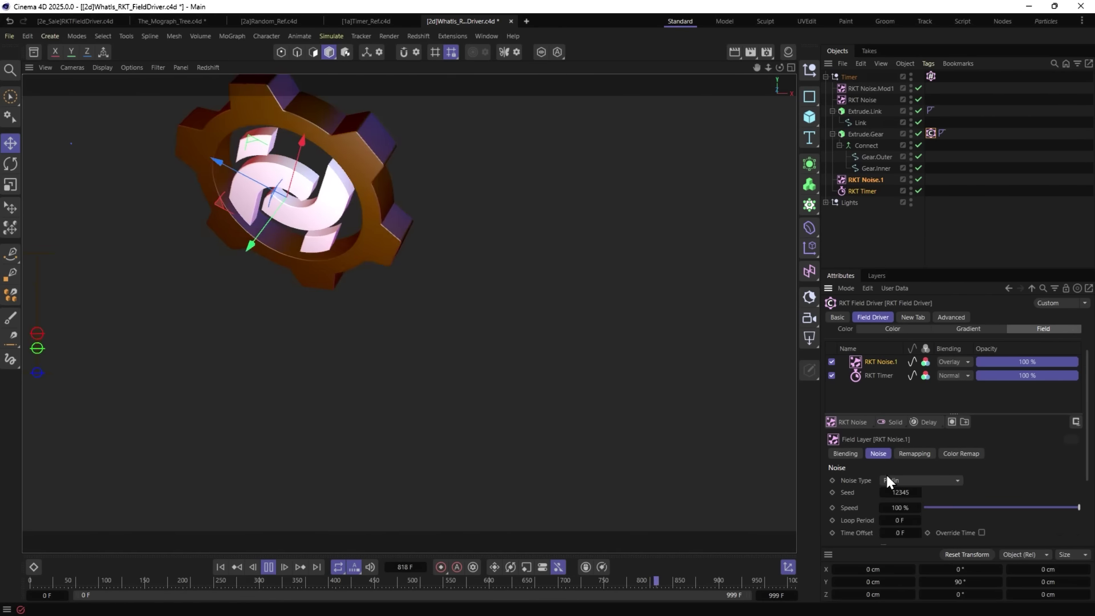
drag(909, 507, 938, 505)
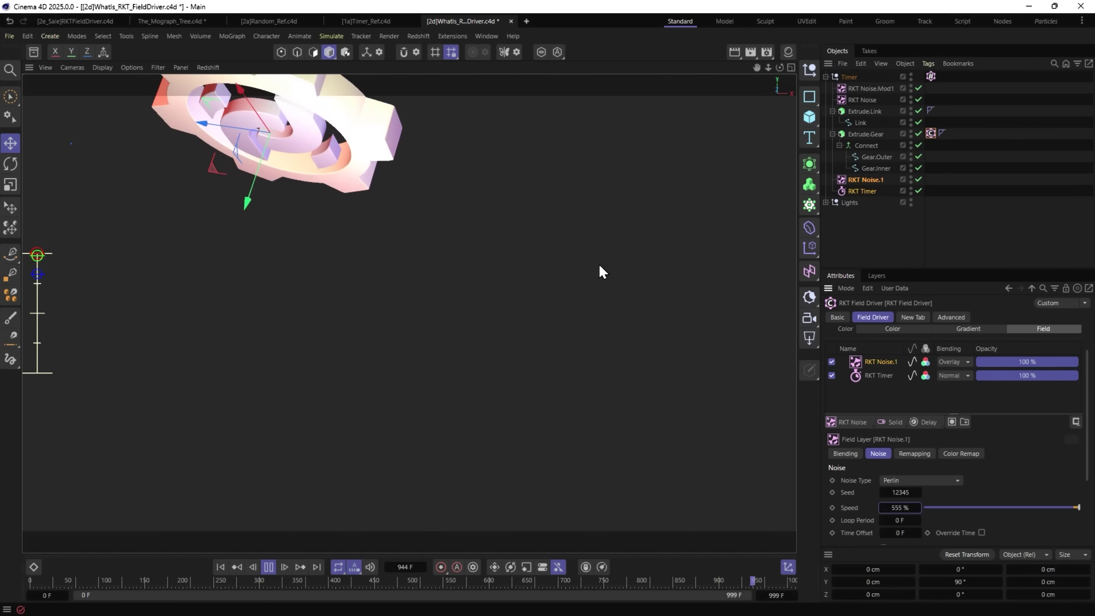
click(878, 376)
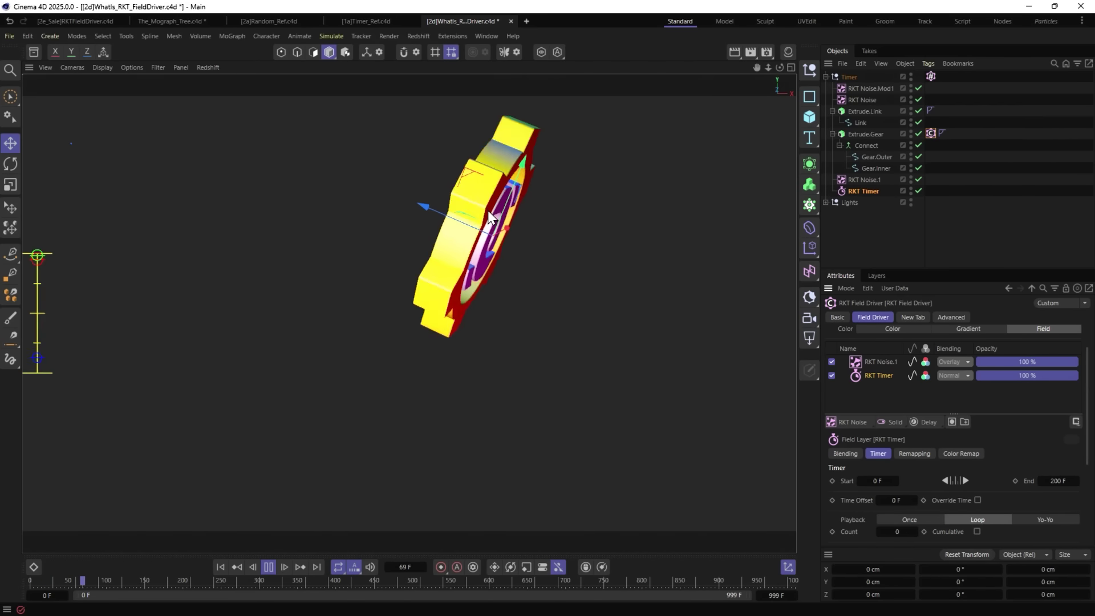
drag(1075, 481, 1071, 481)
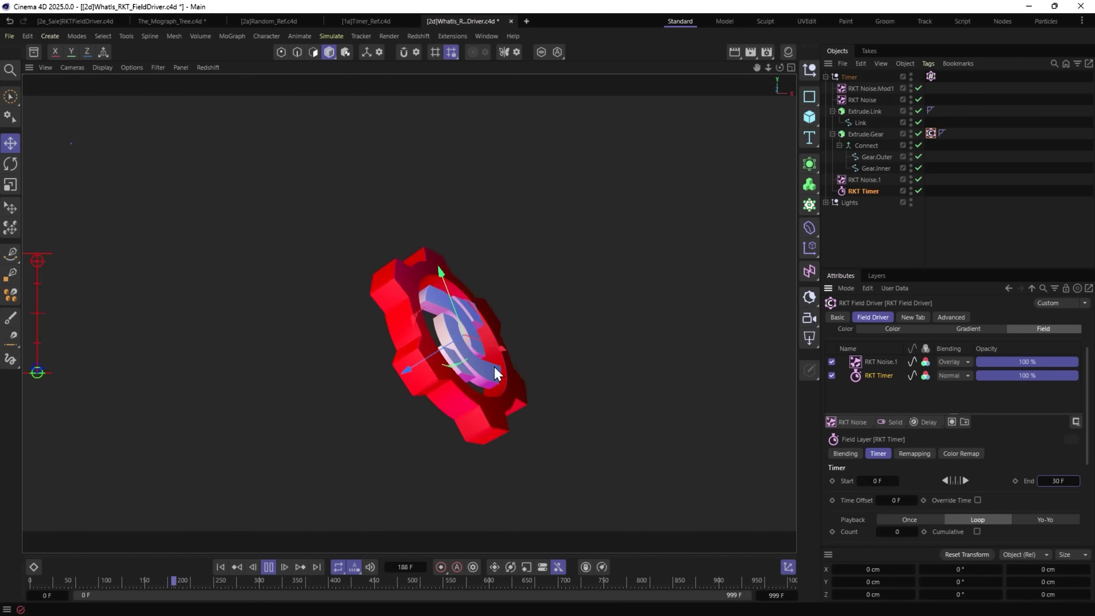
Lower Noise.1's opacity to 33.8 % and view the Field Driver's Advanced output colour.
drag(988, 360, 991, 361)
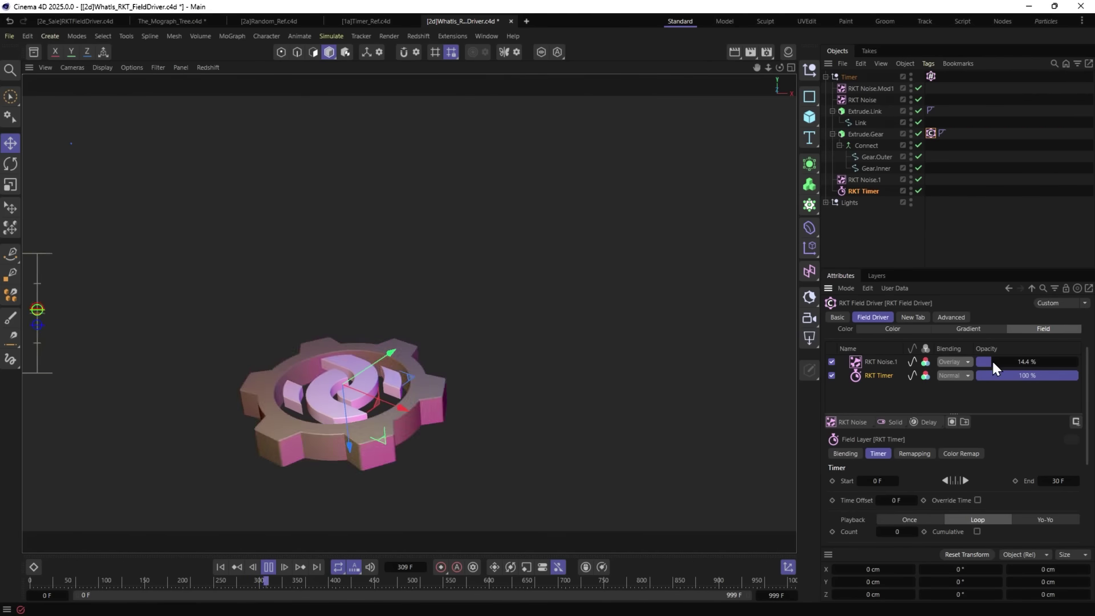
drag(992, 359, 1010, 363)
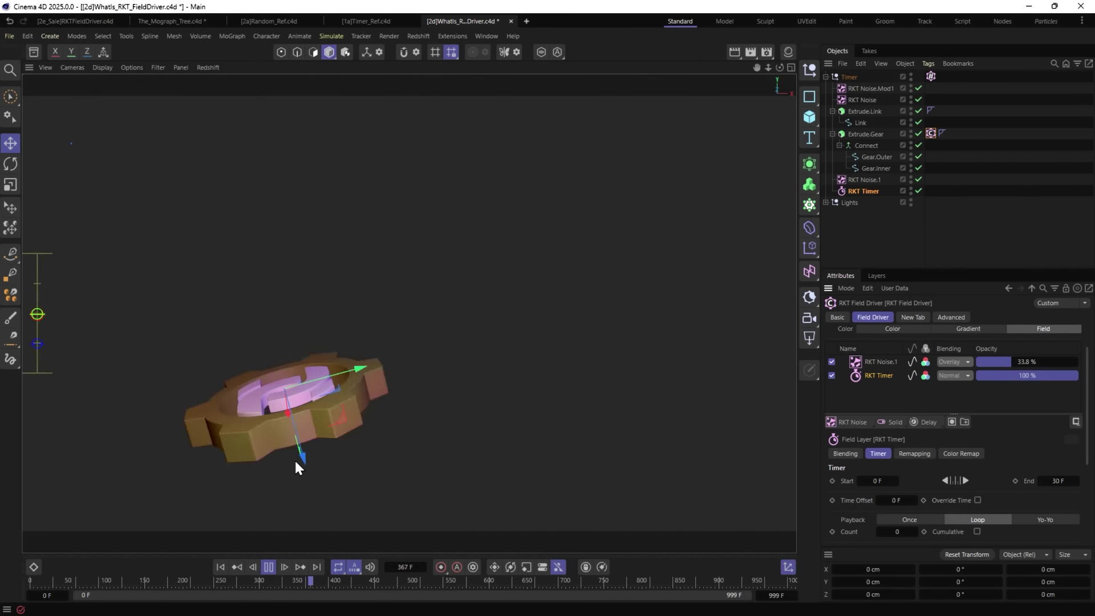
click(951, 317)
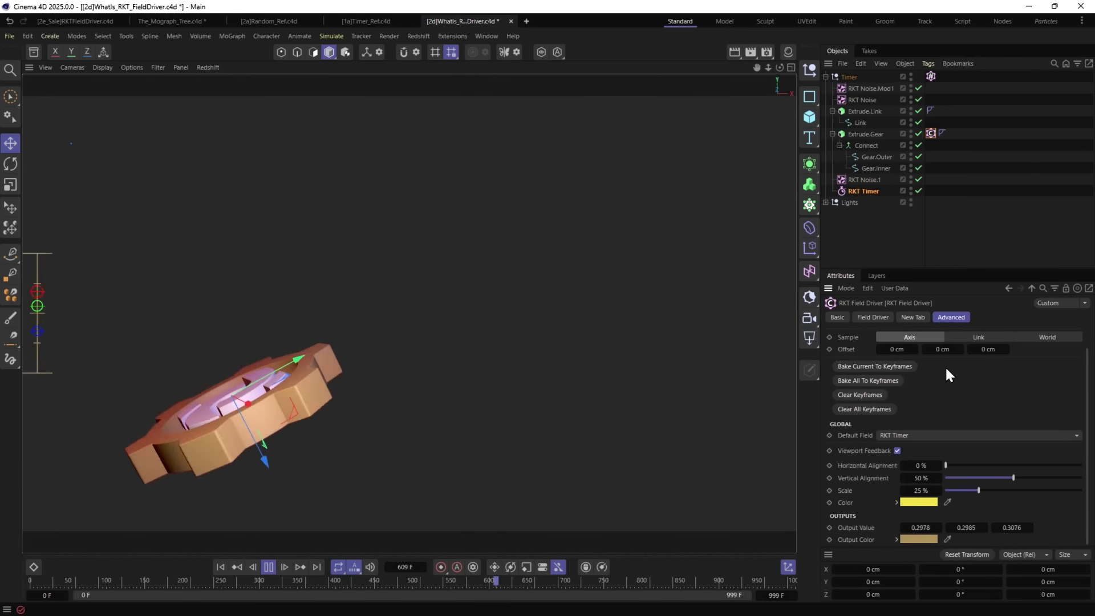
Check the Field Driver's extra settings, stop playback and close the Whatis_RKT_FieldDriver scene.
click(911, 318)
click(881, 317)
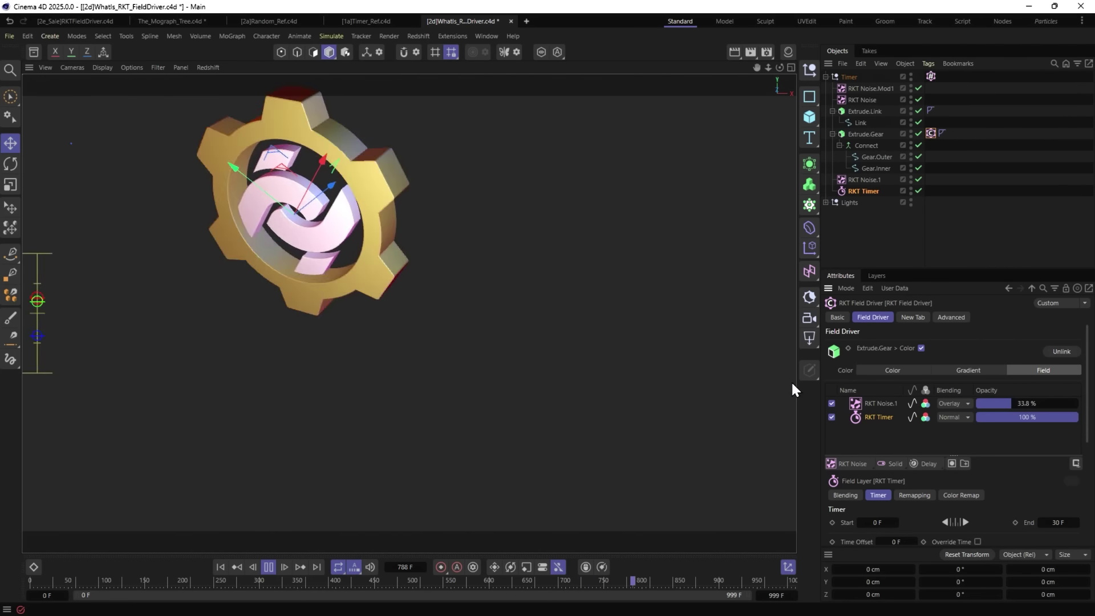
click(268, 566)
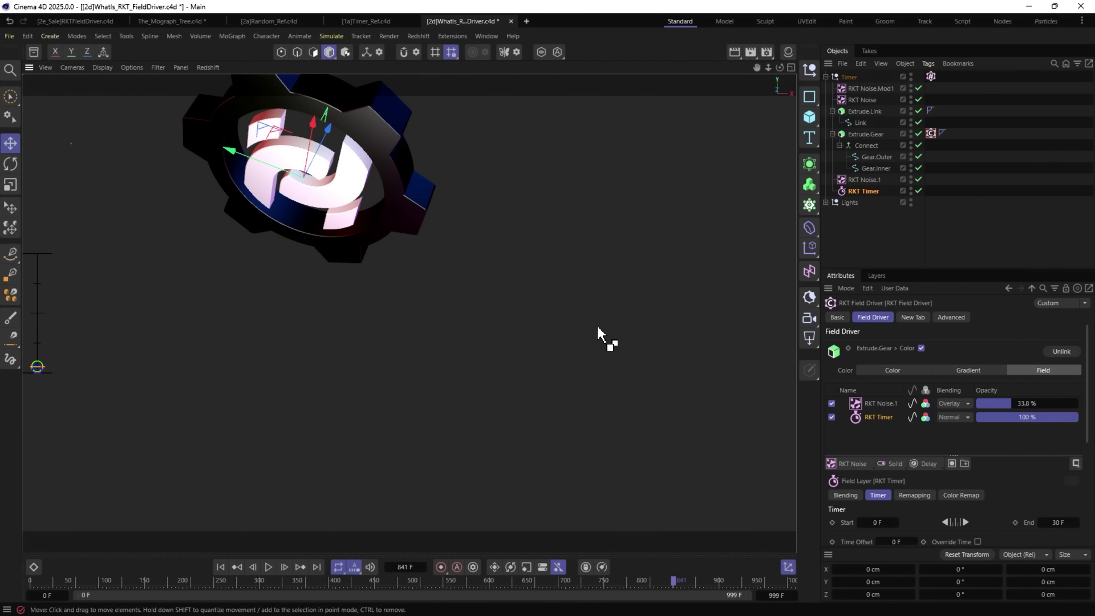
key(ctrl+F4)
Discard unsaved changes, play the Timer_Ref LOOP/YOYO curves, then close that scene.
click(577, 361)
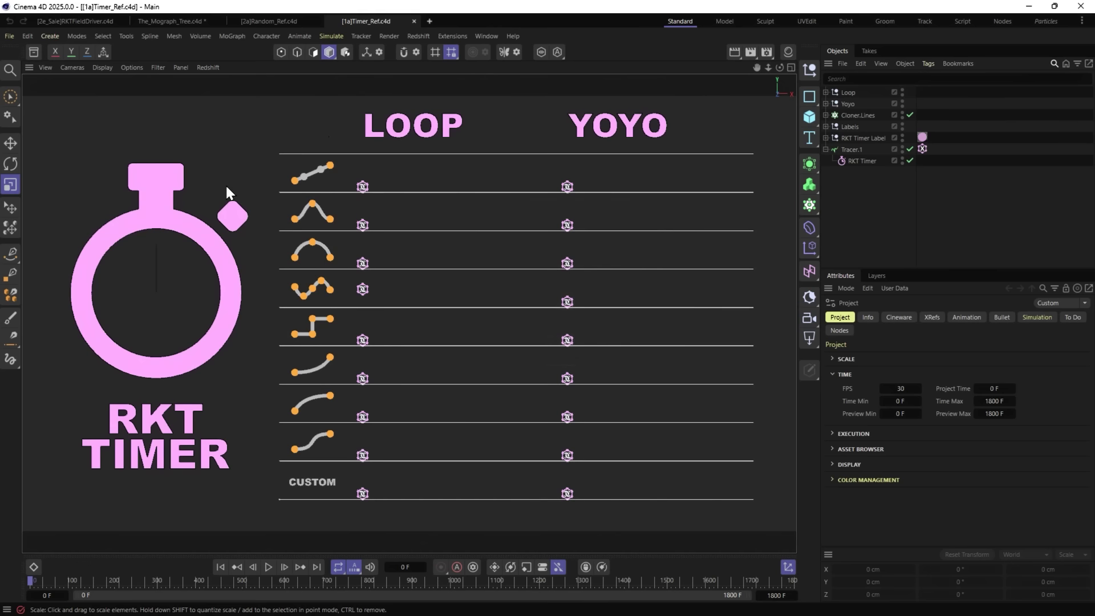
click(267, 566)
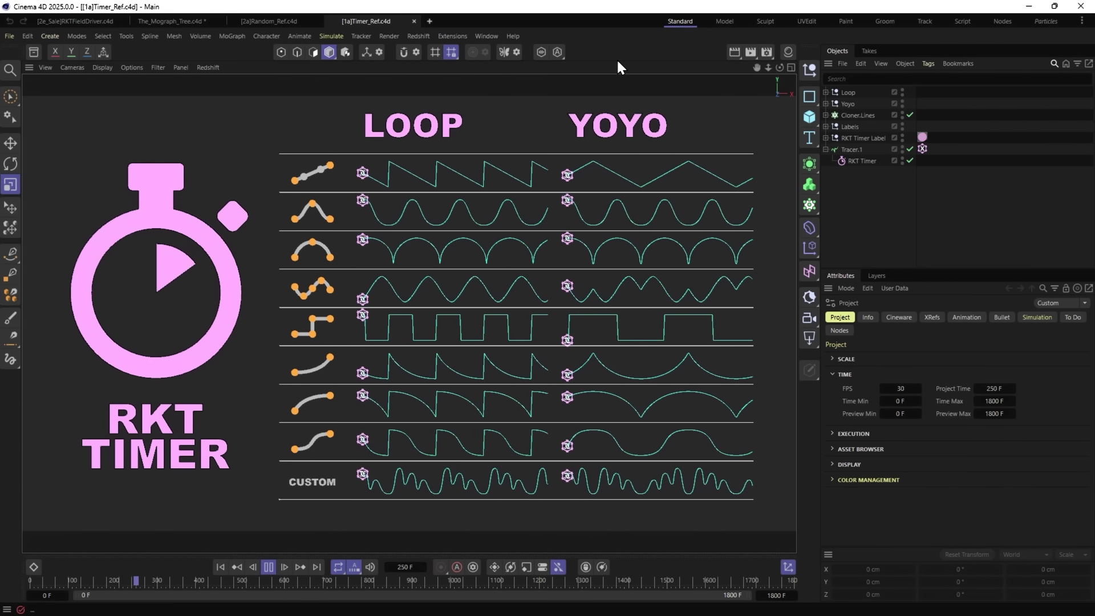
key(ctrl+F4)
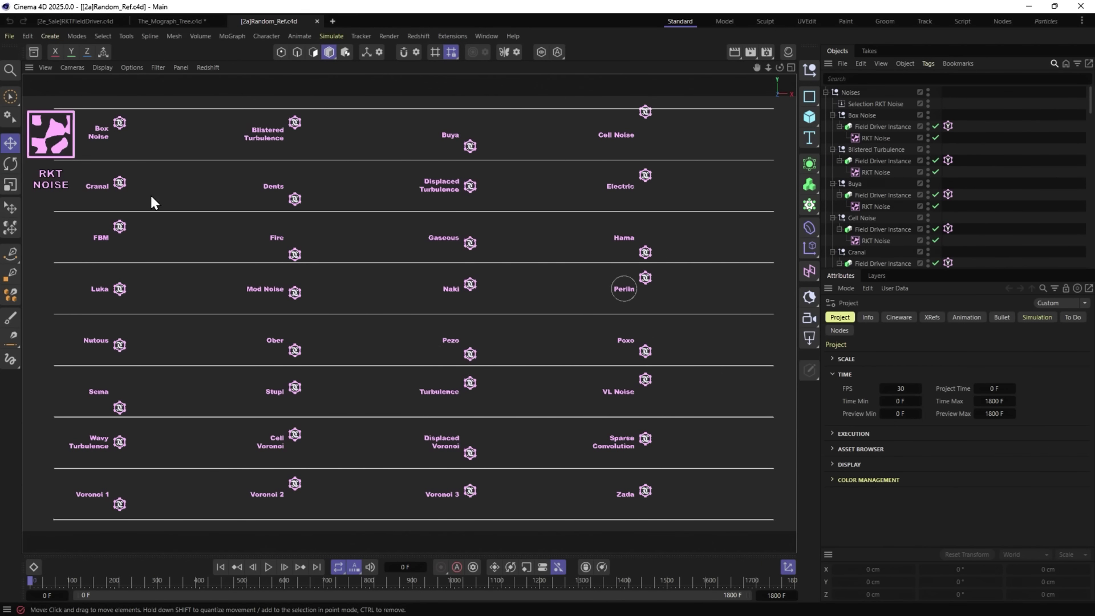
Play the Random_Ref noise curve comparison, then play The_Mograph_Tree.c4d animation.
click(268, 566)
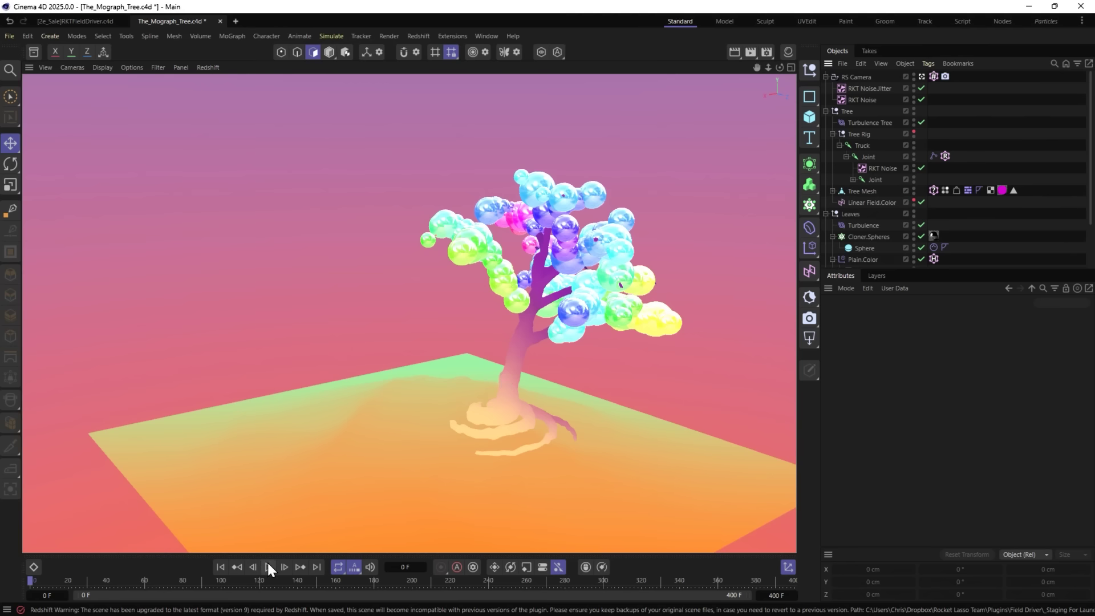
click(269, 566)
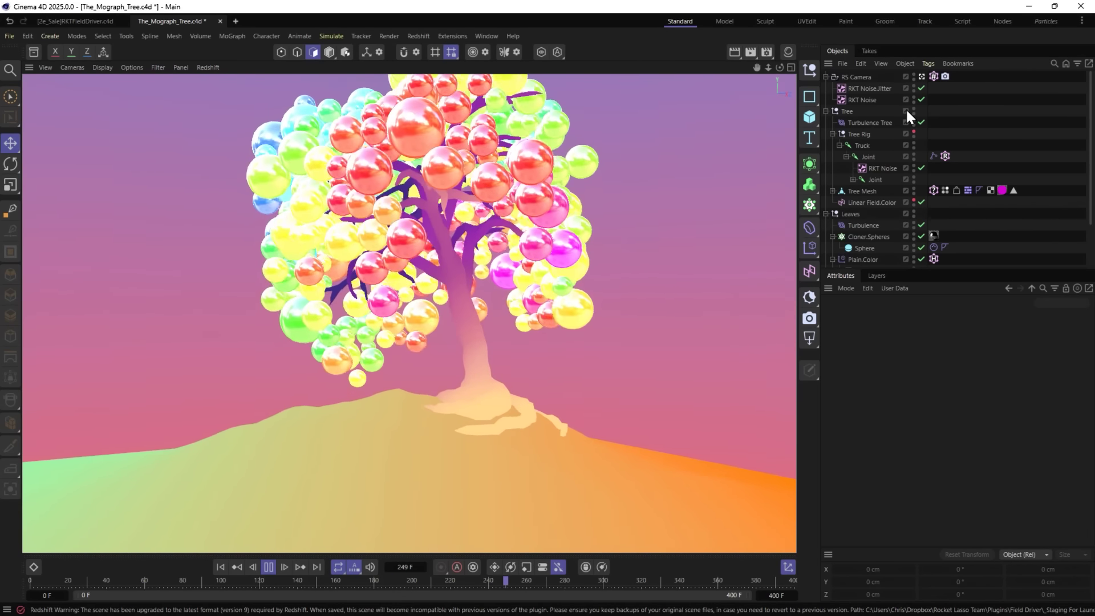
Delete RS Camera's RKT Field Driver tag and set its editor visibility to hidden (red).
click(858, 77)
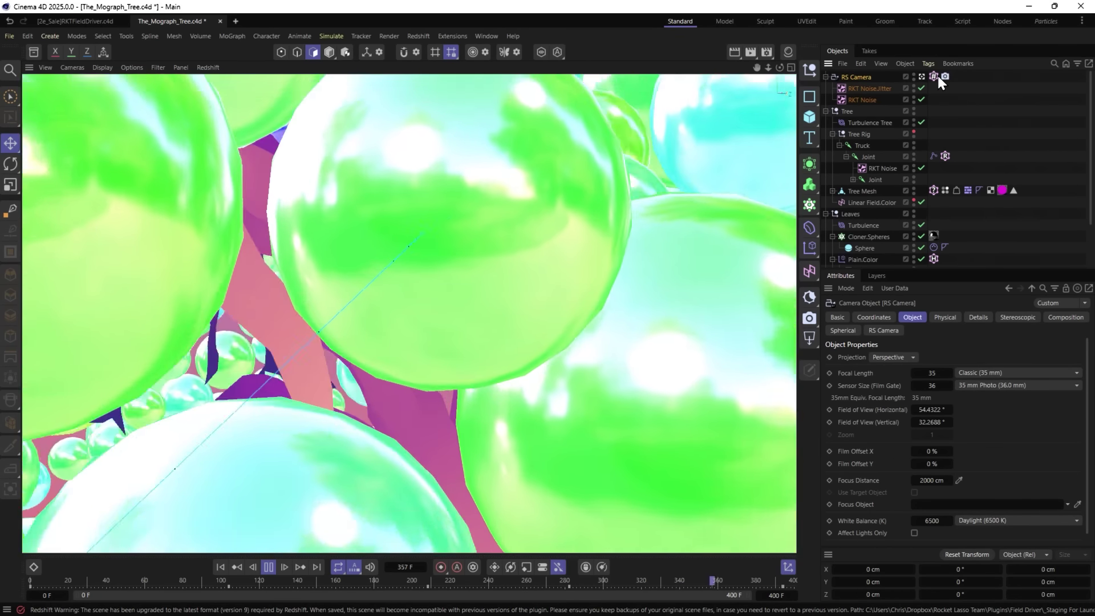
click(933, 76)
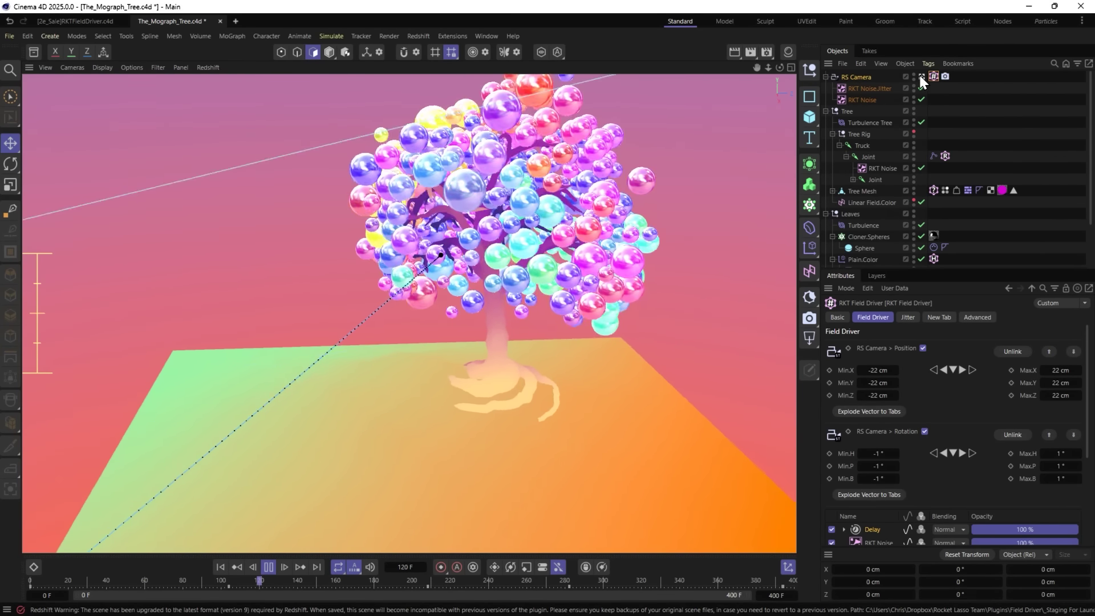
key(Delete)
key(Delete)
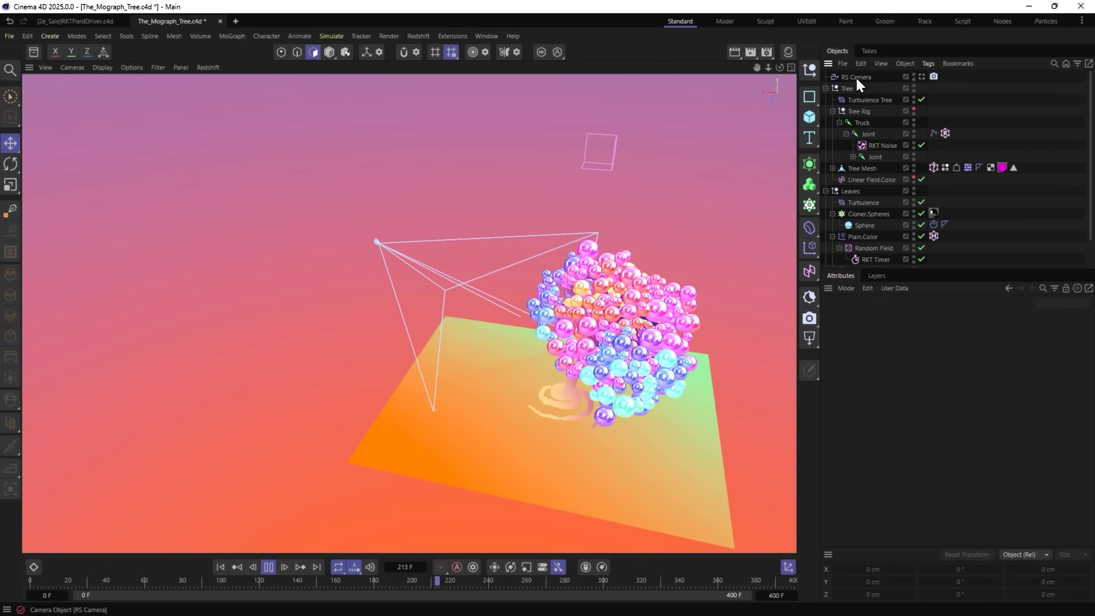
click(913, 74)
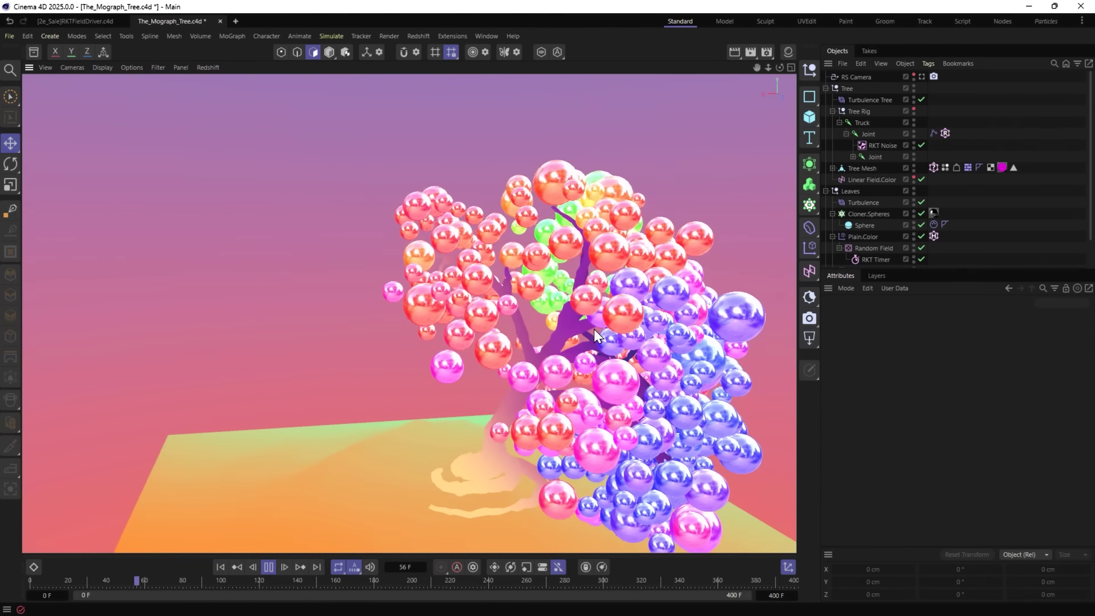
Delete the old Random Field and move the Spheres material tag onto Turbulence.
click(872, 249)
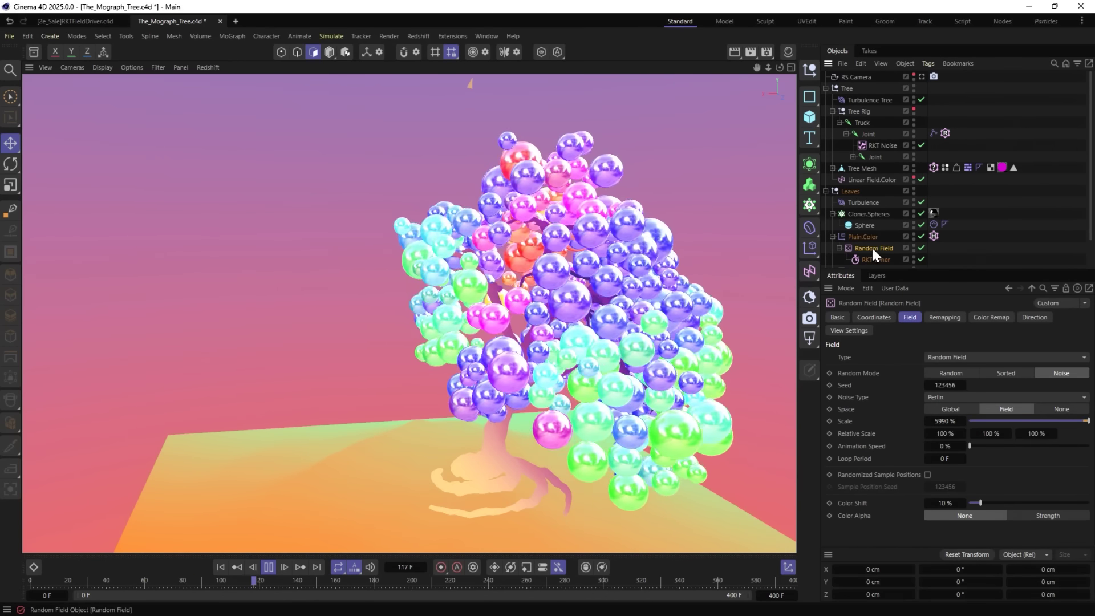
key(Delete)
click(933, 235)
click(902, 237)
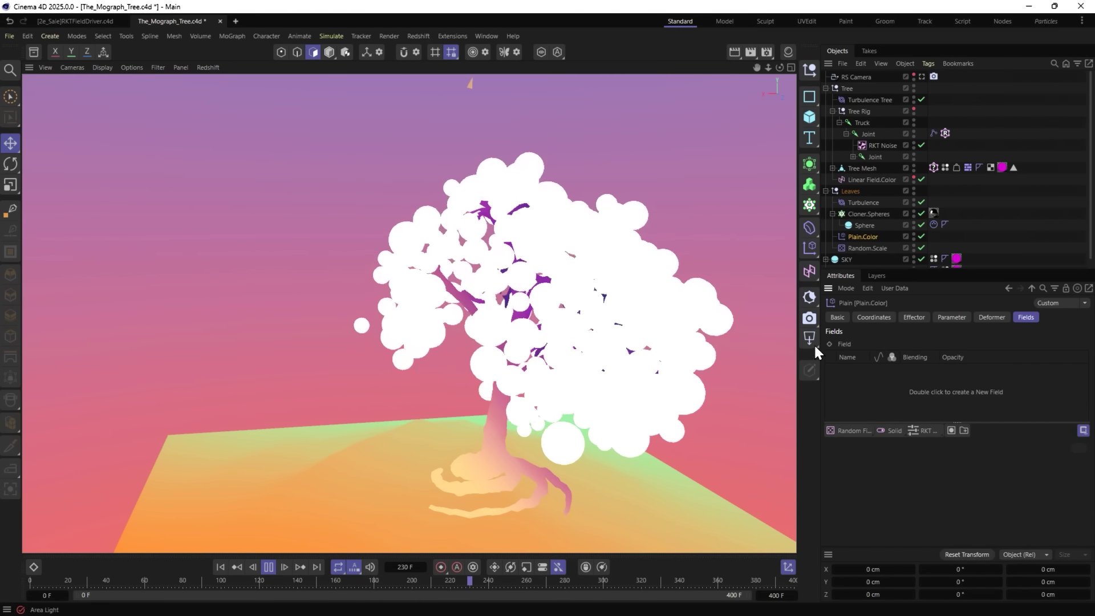
drag(933, 209, 934, 202)
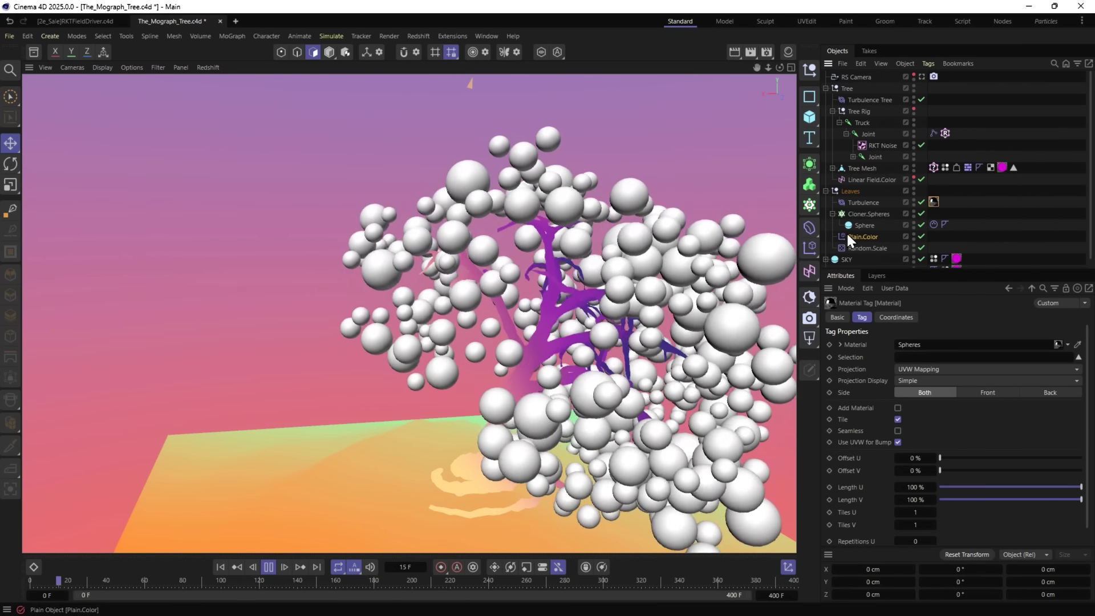
Add a new Random Field to Plain.Color that drives colour with Normal blending.
click(843, 237)
click(921, 315)
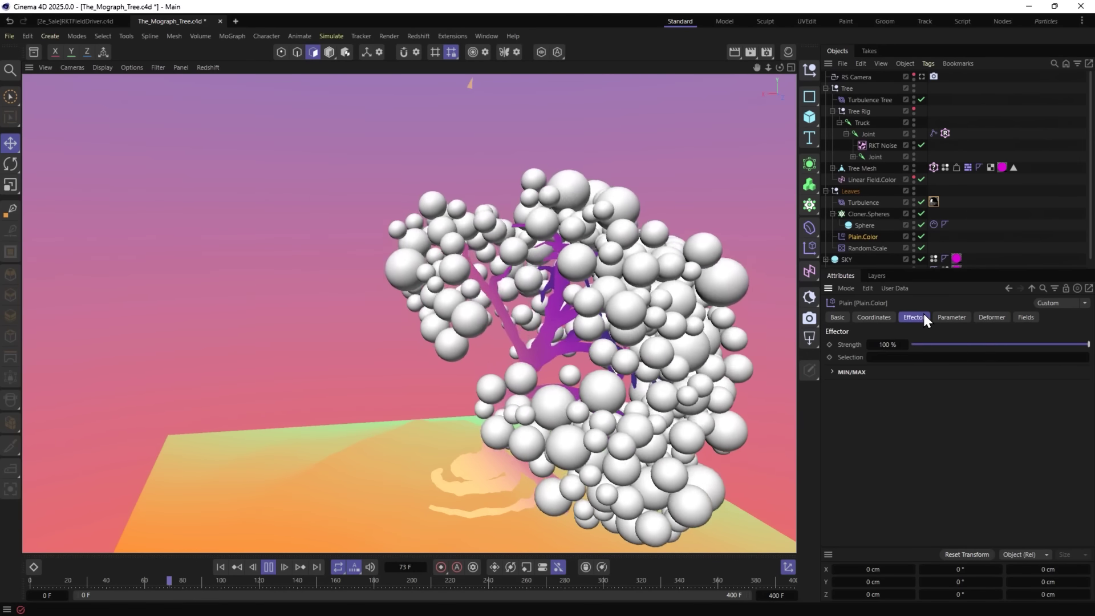
click(939, 317)
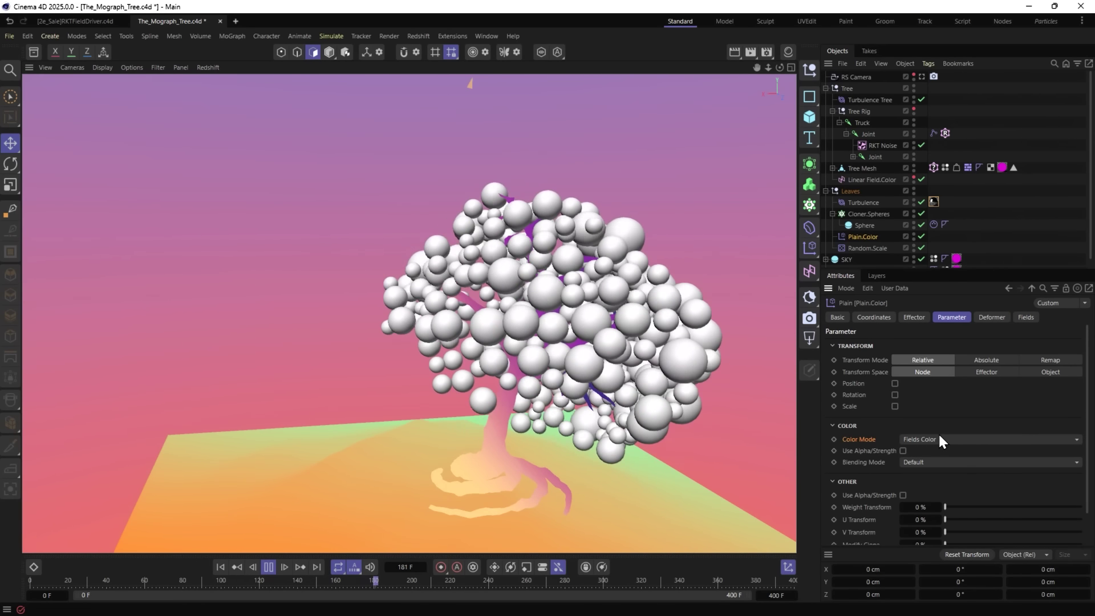
click(1020, 318)
click(849, 430)
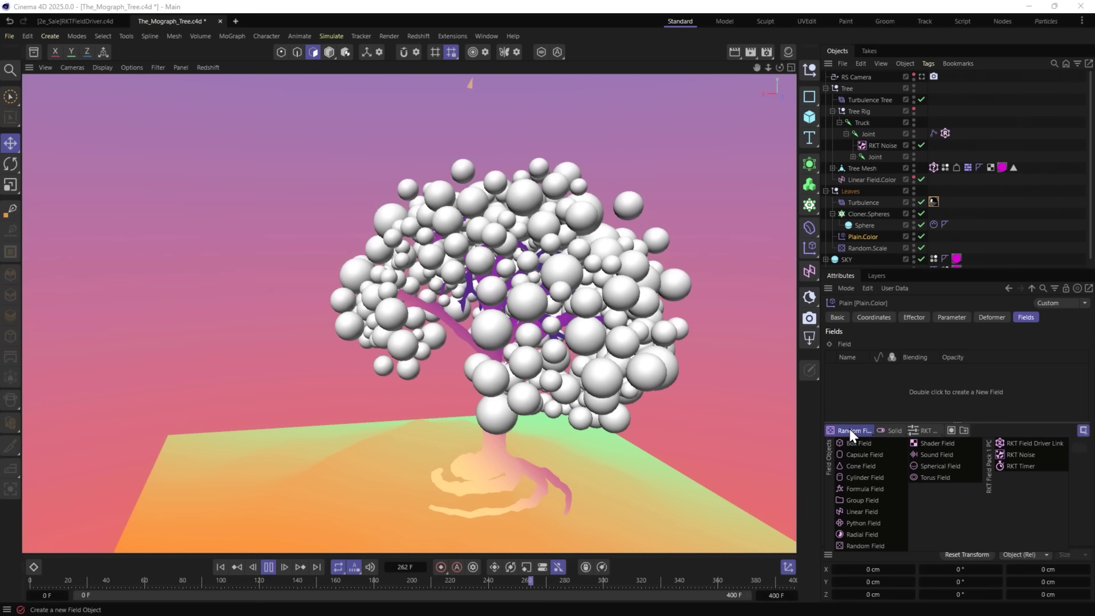
click(872, 546)
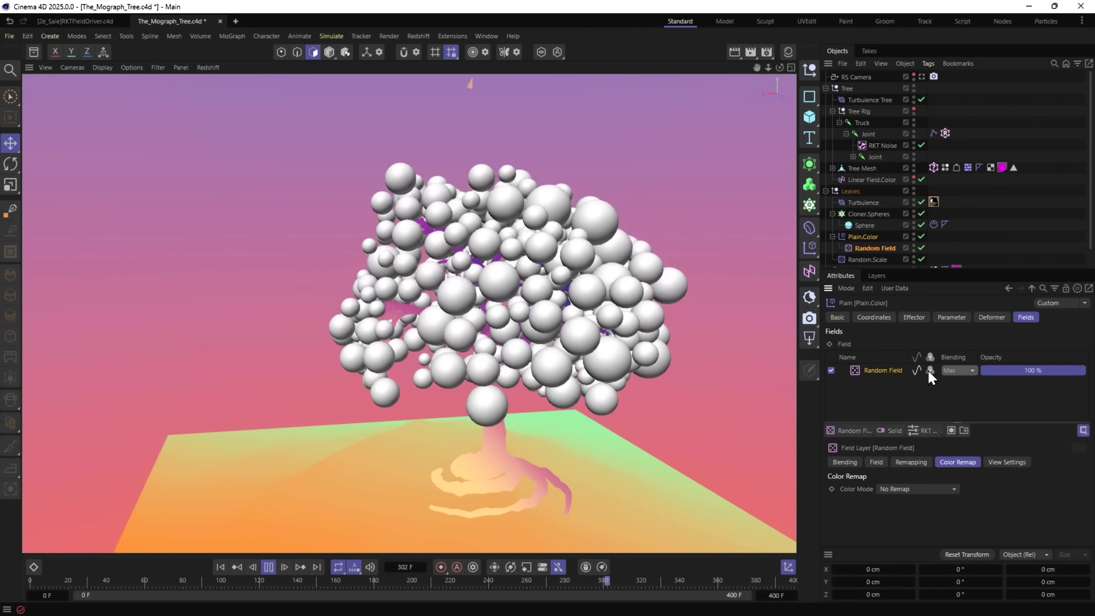
click(928, 370)
click(950, 368)
click(957, 401)
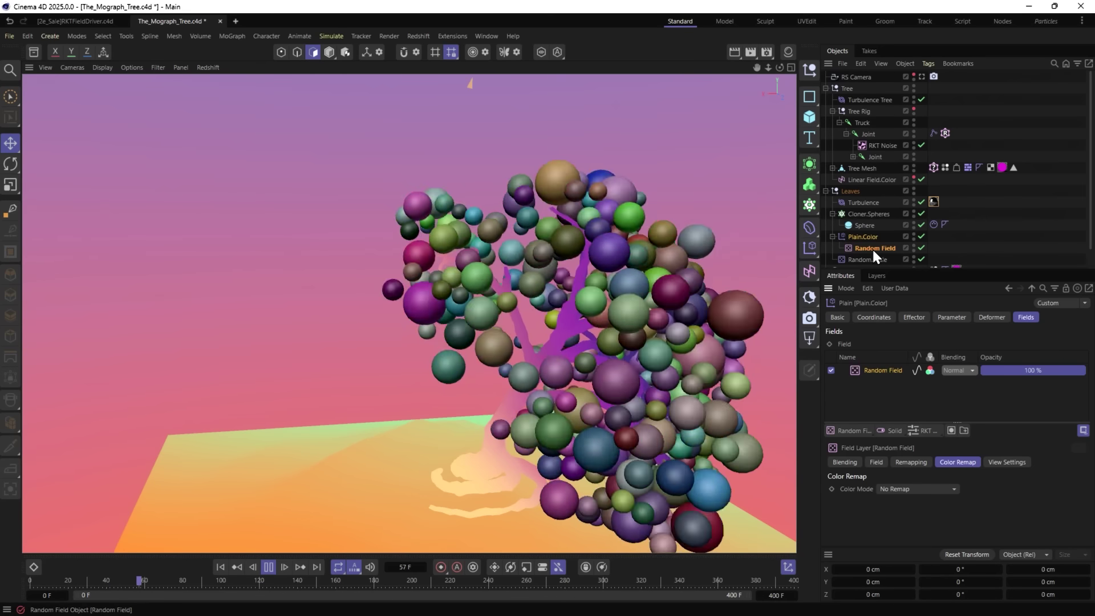
Enlarge the Random Field's noise scale and remap its colour with the Lucky Marshmallow gradient.
click(871, 247)
drag(963, 421, 1011, 421)
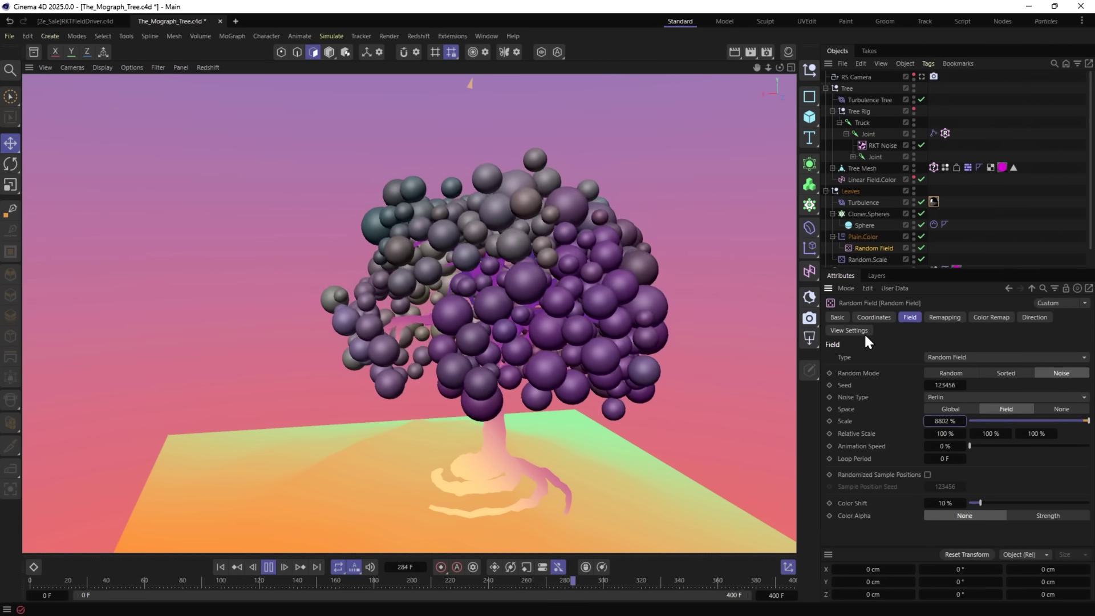
click(984, 316)
click(933, 357)
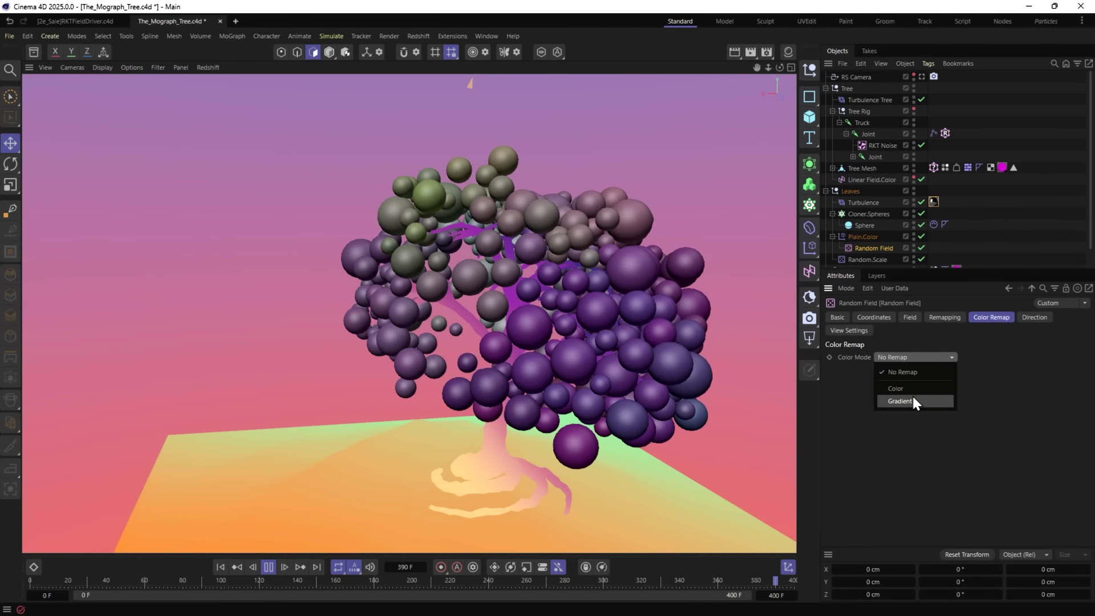
click(911, 395)
click(902, 522)
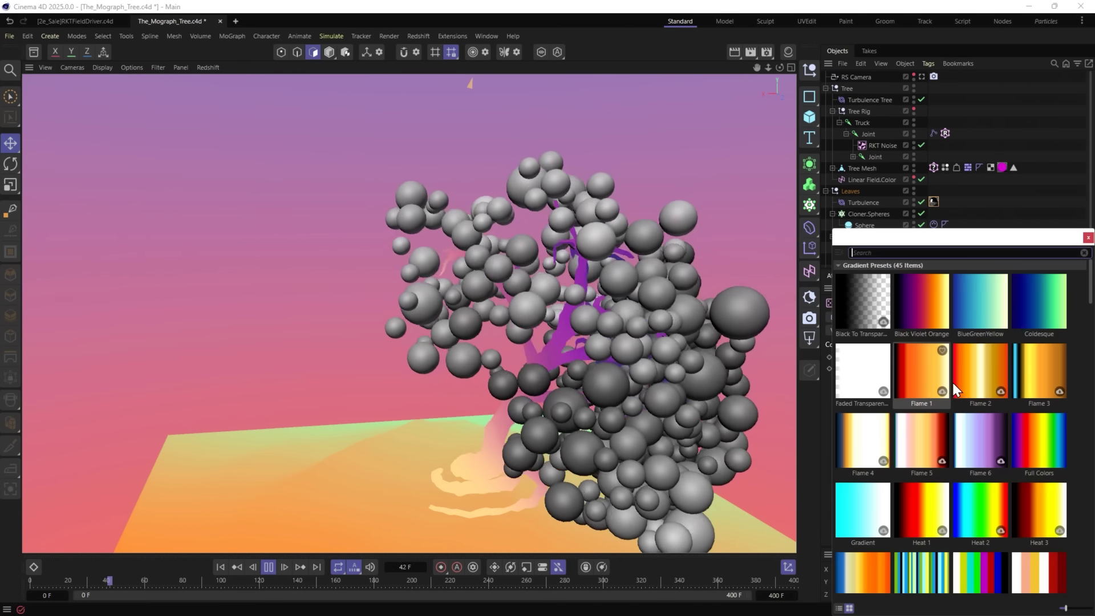
scroll(955, 389, down, 10)
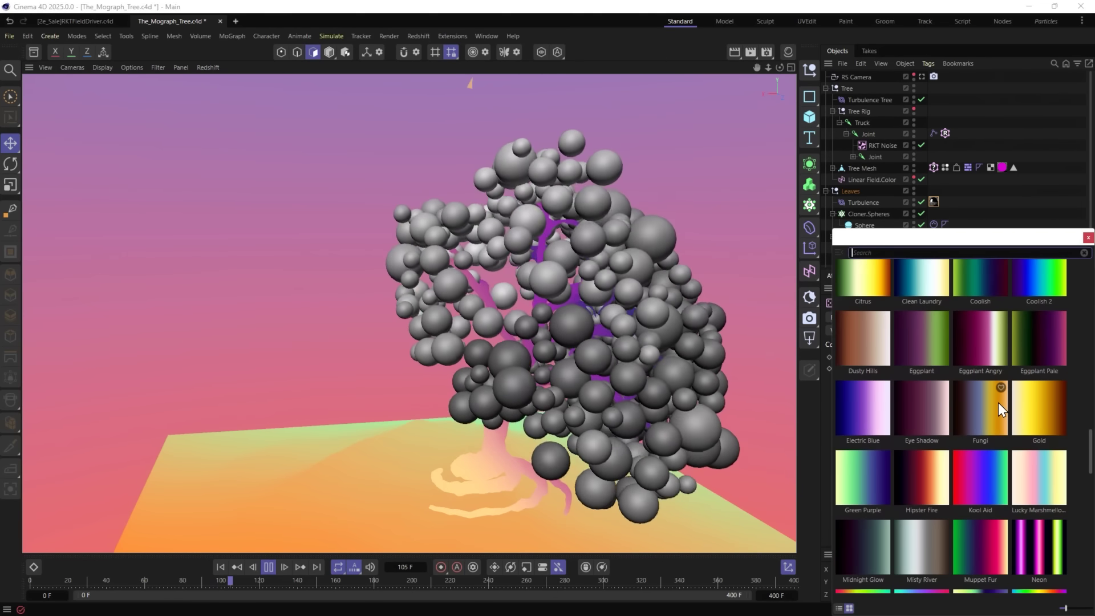
scroll(998, 402, down, 2)
click(1034, 352)
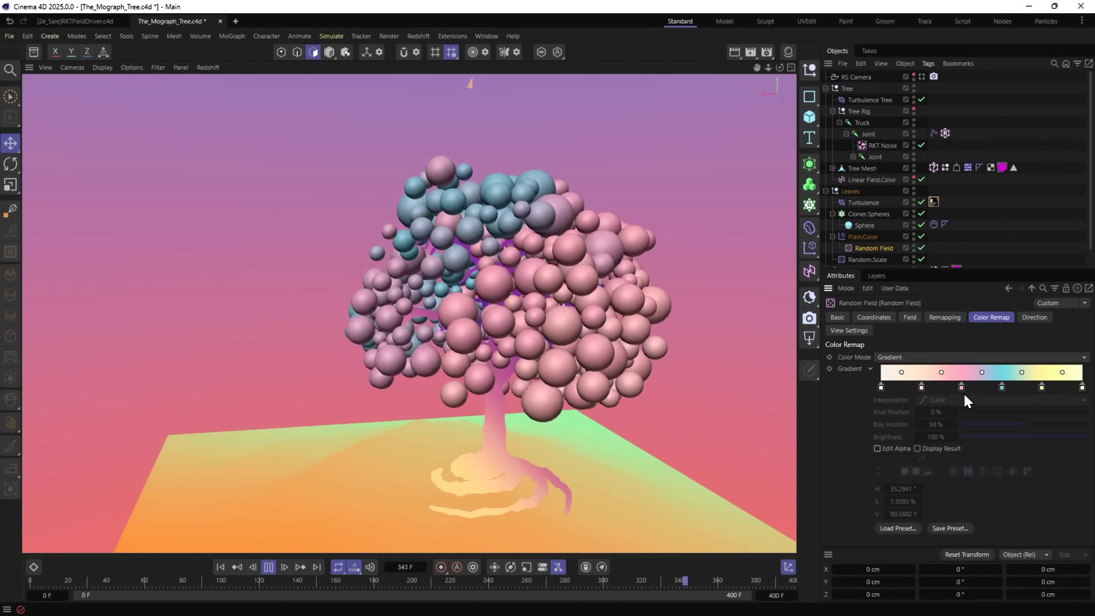
click(862, 236)
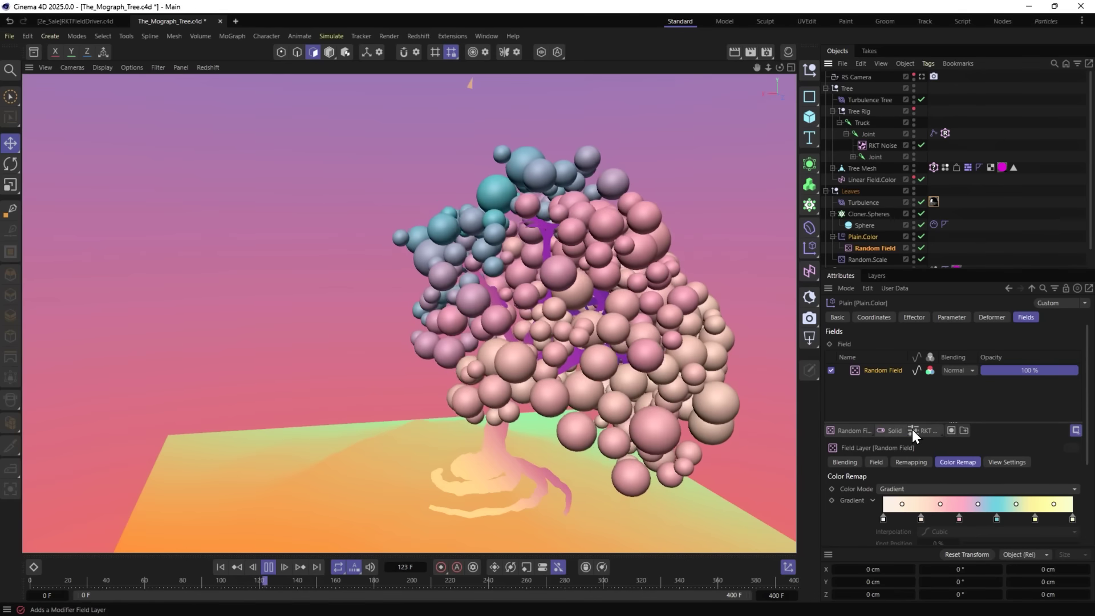
Add an RKT HSB modifier layer above Random Field with Saturation at 100 %.
click(912, 429)
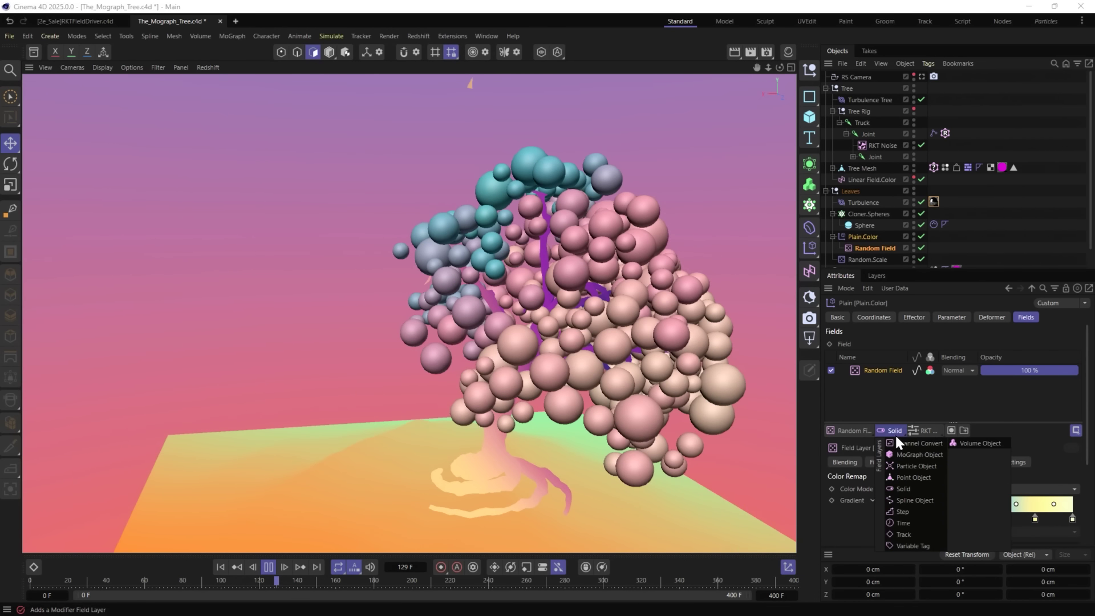
click(919, 430)
click(919, 430)
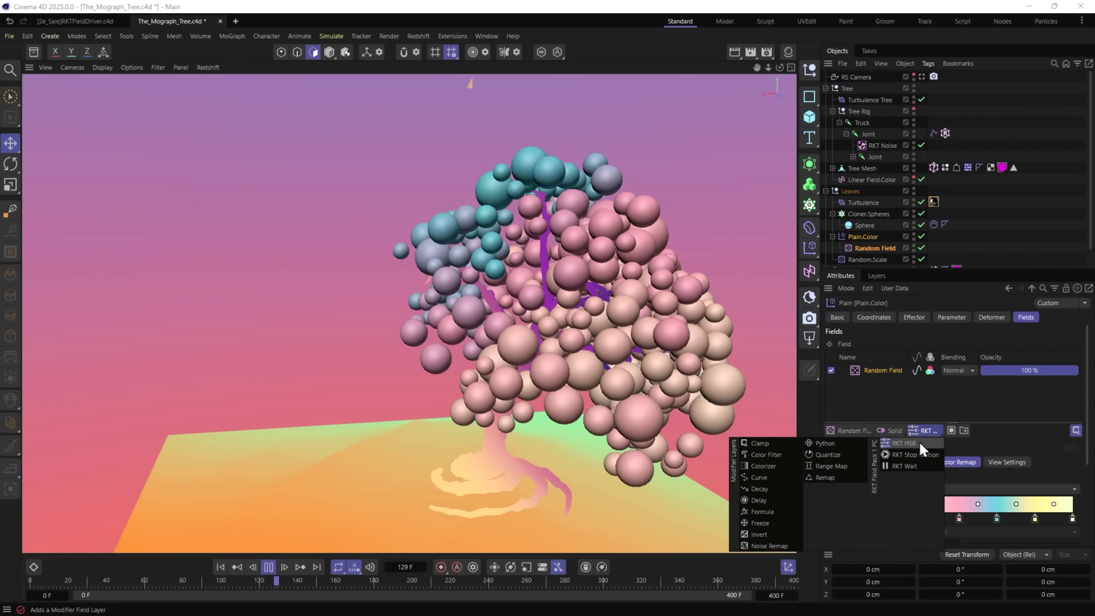
click(918, 440)
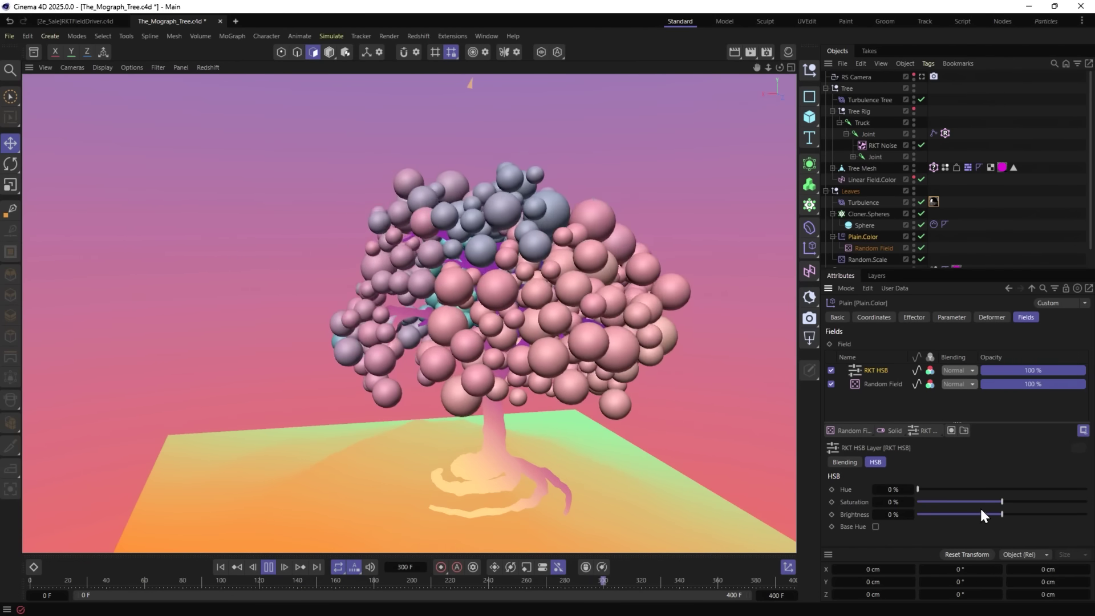
drag(1001, 502, 1086, 502)
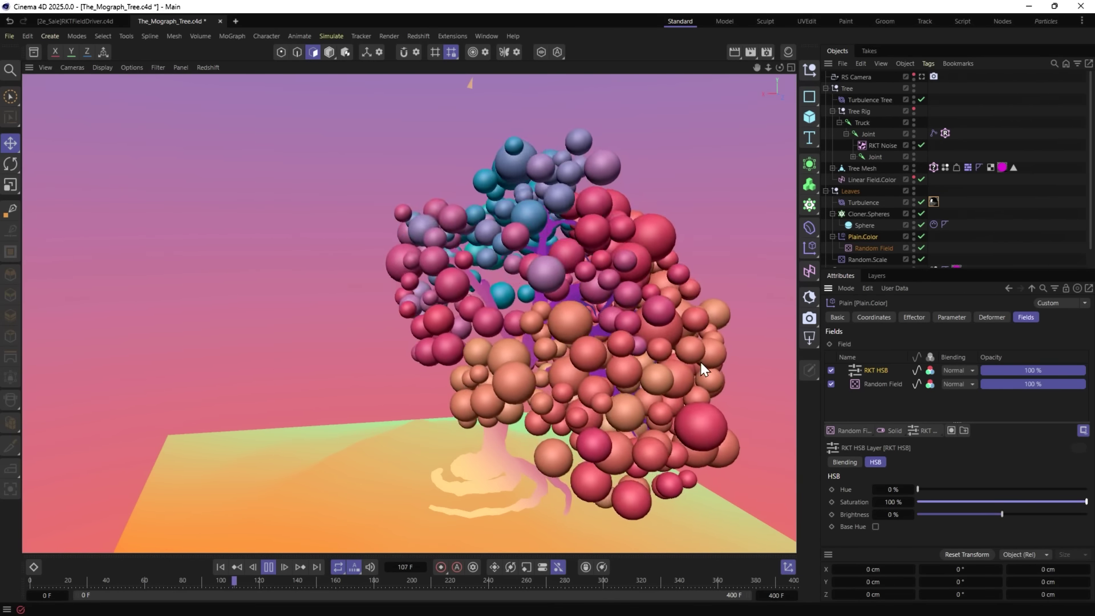
Return Brightness to 0 %, toggle Base Hue on and off, and adjust Hue.
drag(988, 514, 1039, 513)
click(909, 514)
text(0)
key(Return)
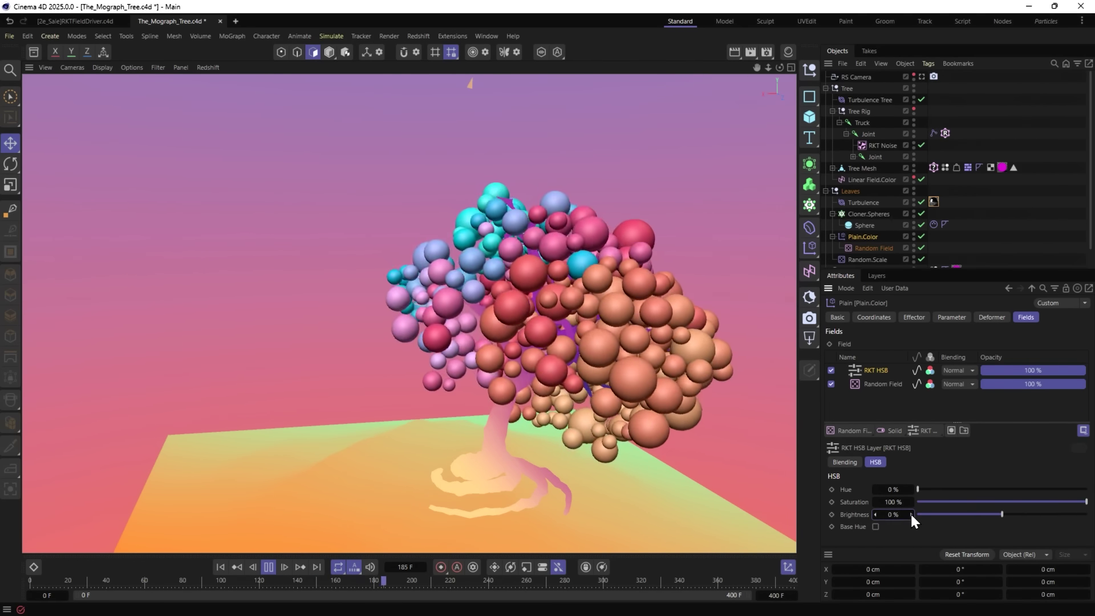
click(875, 526)
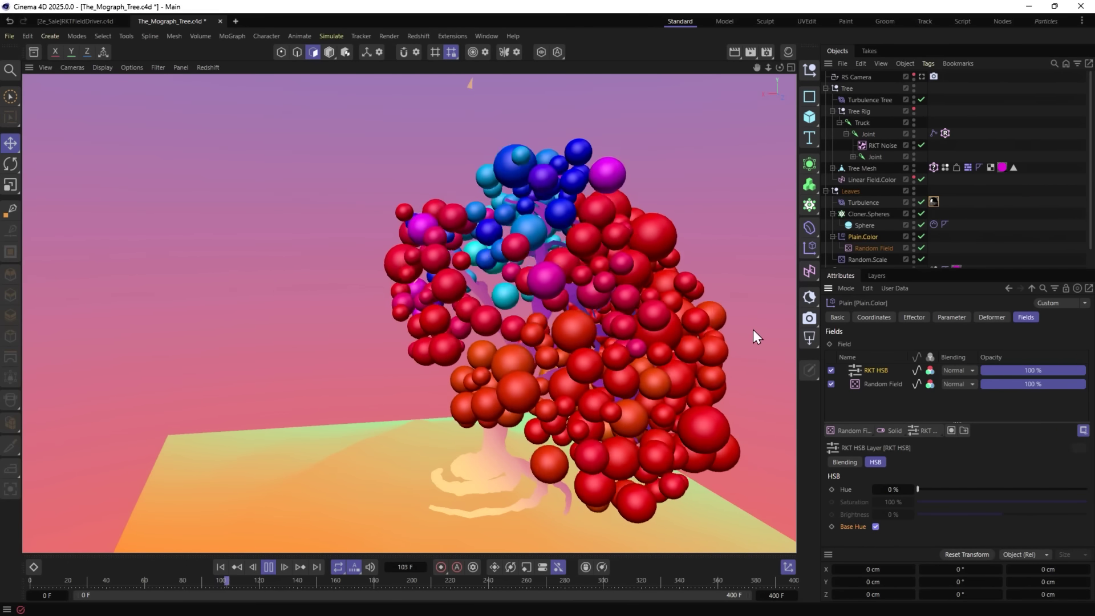
click(875, 526)
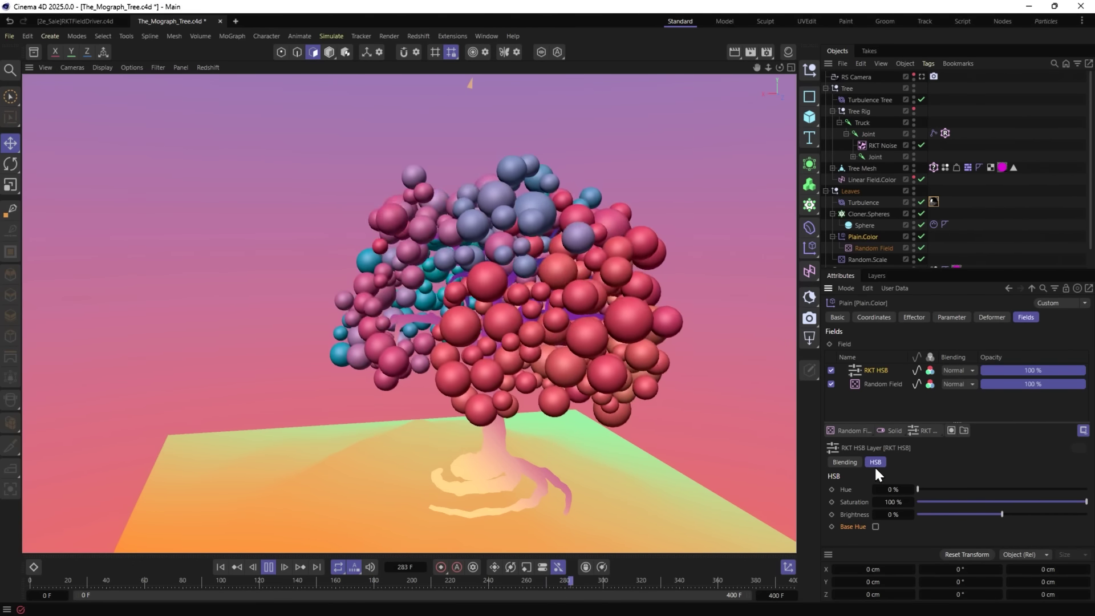
mouse_move(916, 488)
mouse_down()
mouse_move(1082, 501)
mouse_move(902, 487)
mouse_up()
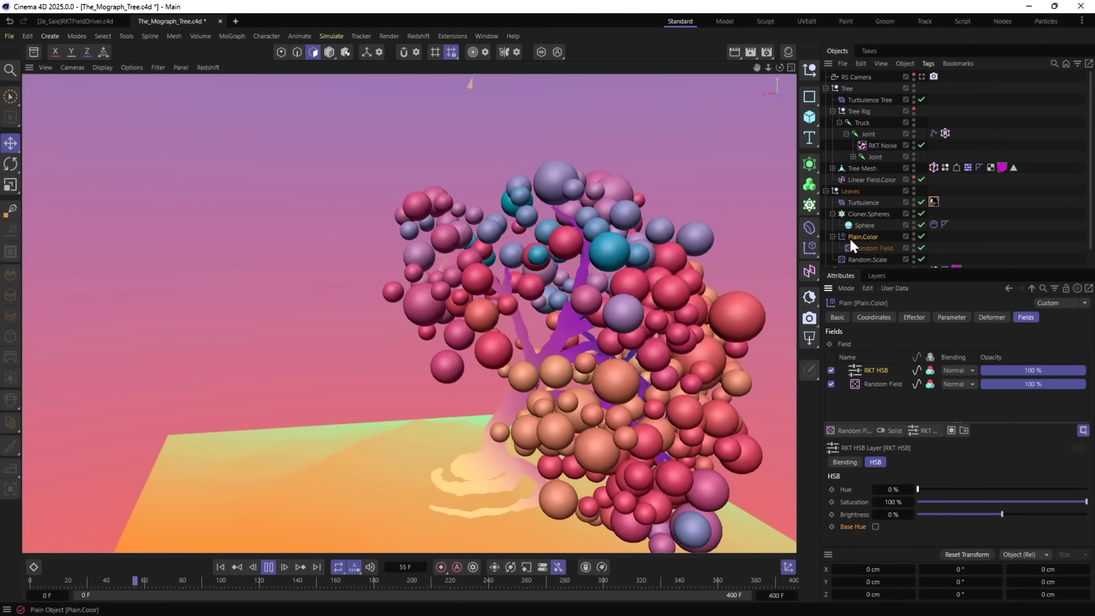
Add an RKT Field Driver tag to Plain.Color and link the HSB Hue parameter to it.
right_click(849, 236)
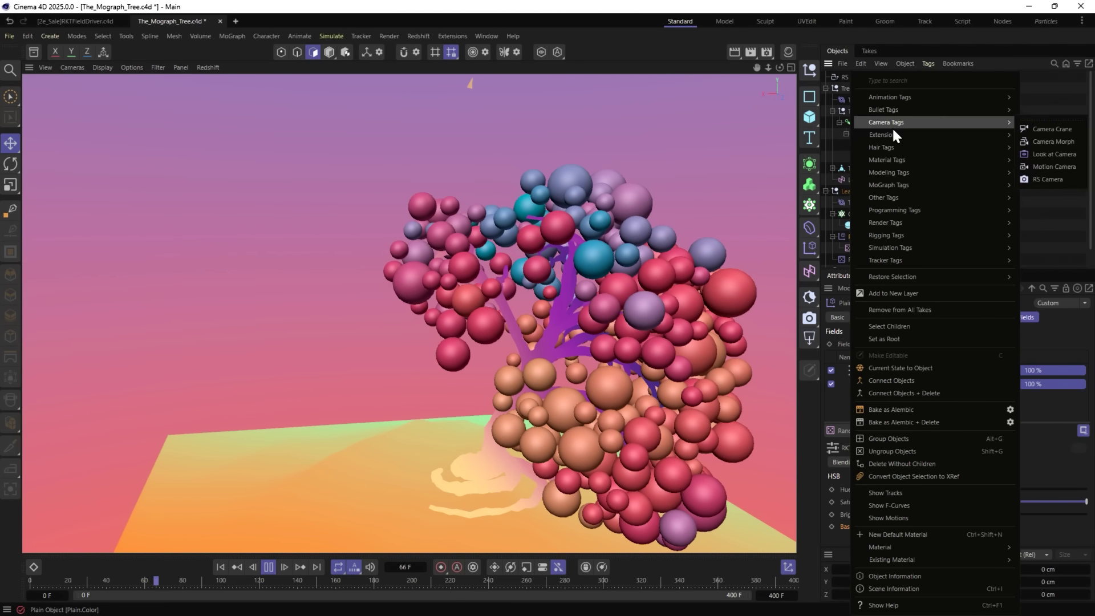
mouse_move(890, 136)
click(1051, 150)
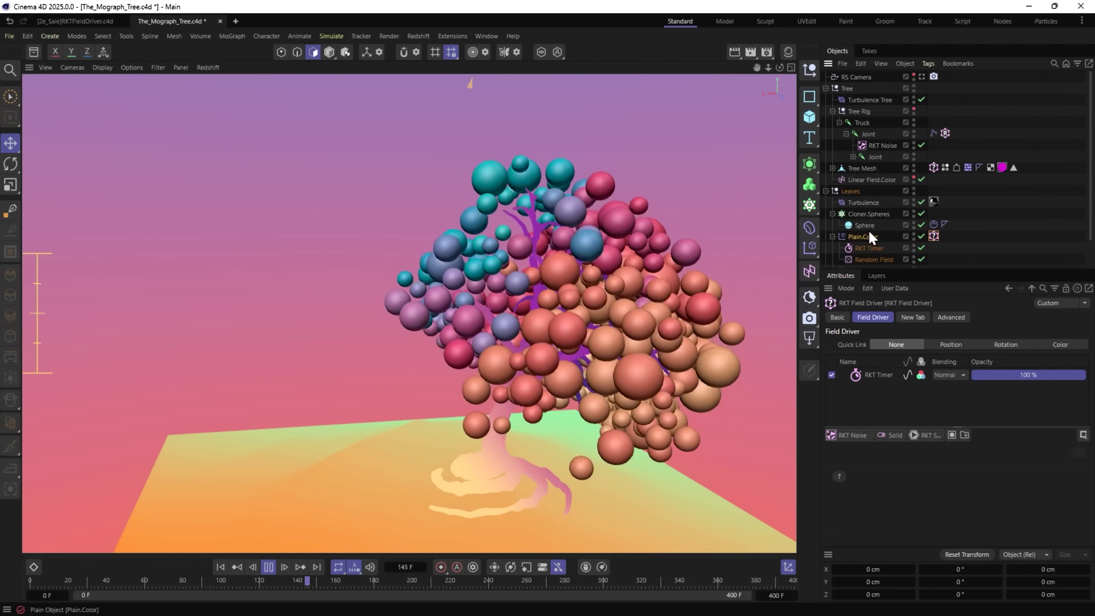
click(863, 235)
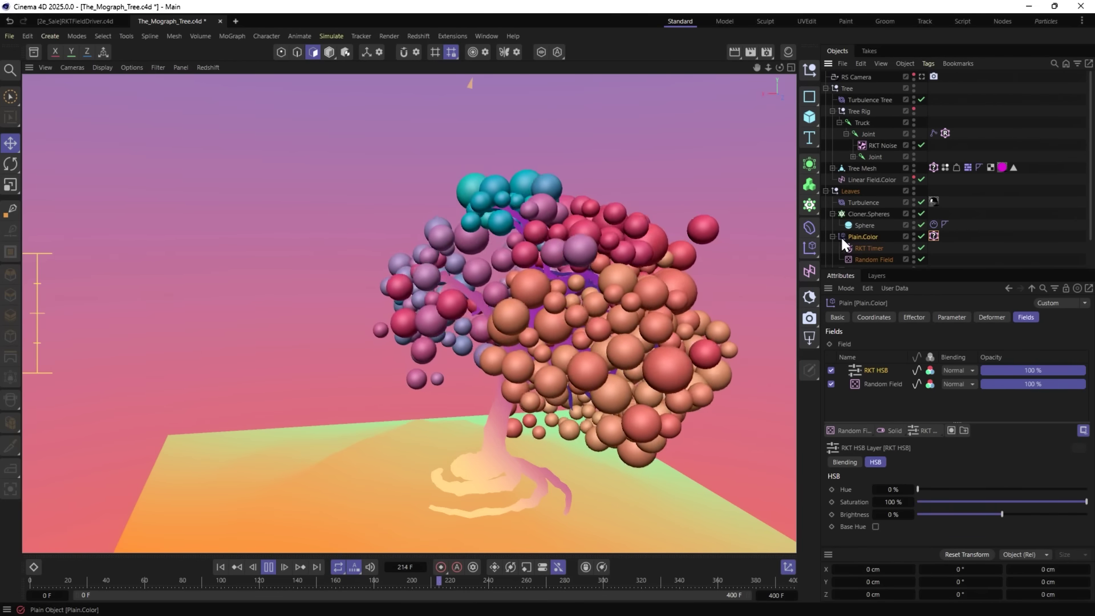
click(853, 370)
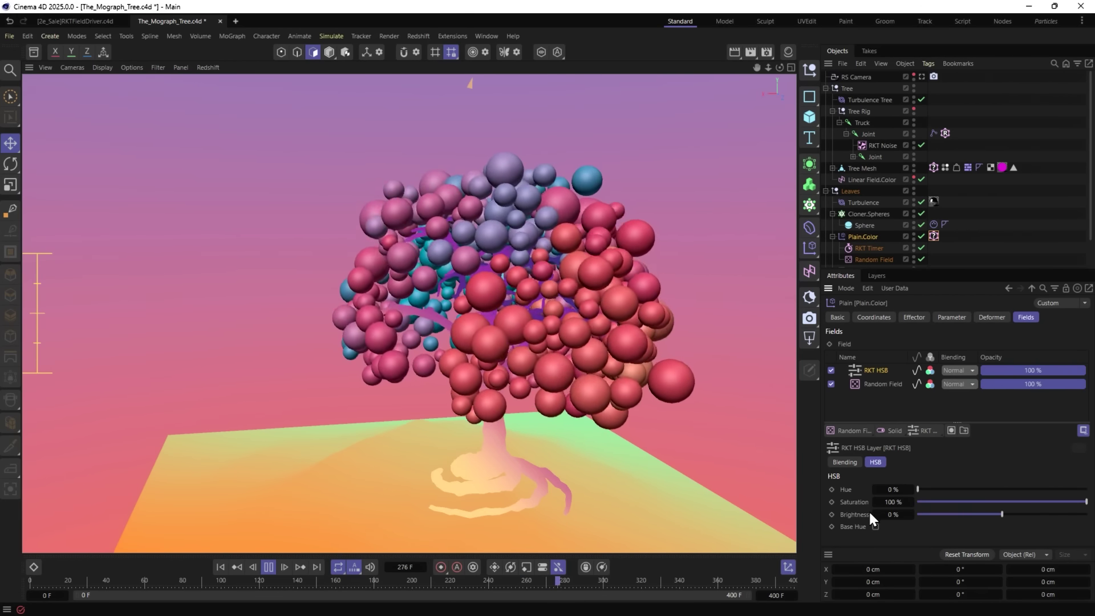
drag(846, 488, 938, 237)
Inspect the RKT Timer and Field Driver settings, then adjust the HSB Hue value.
click(864, 249)
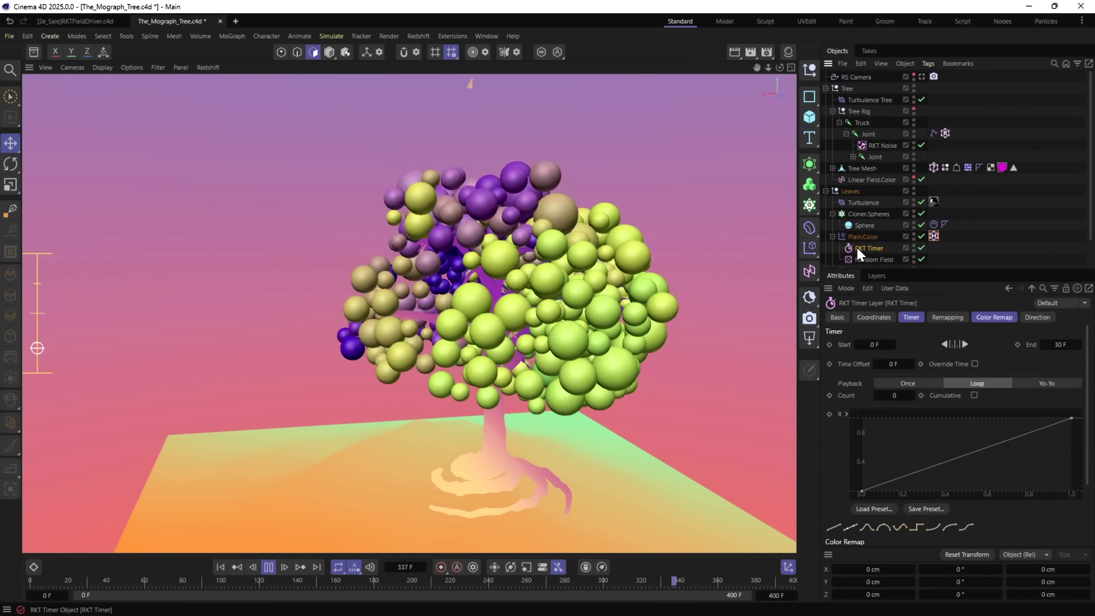
click(934, 236)
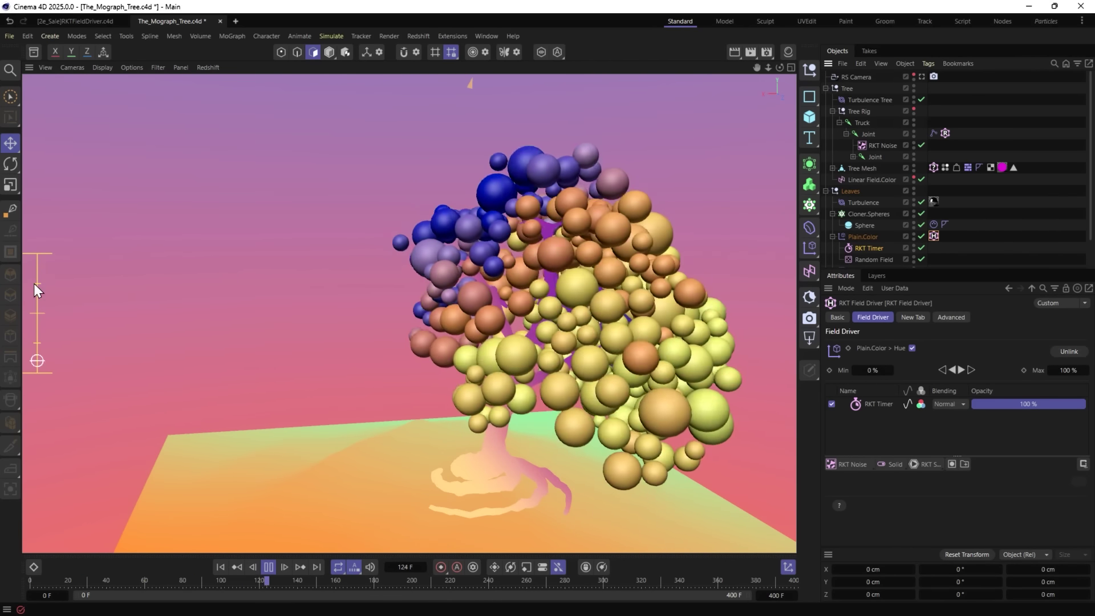
click(877, 248)
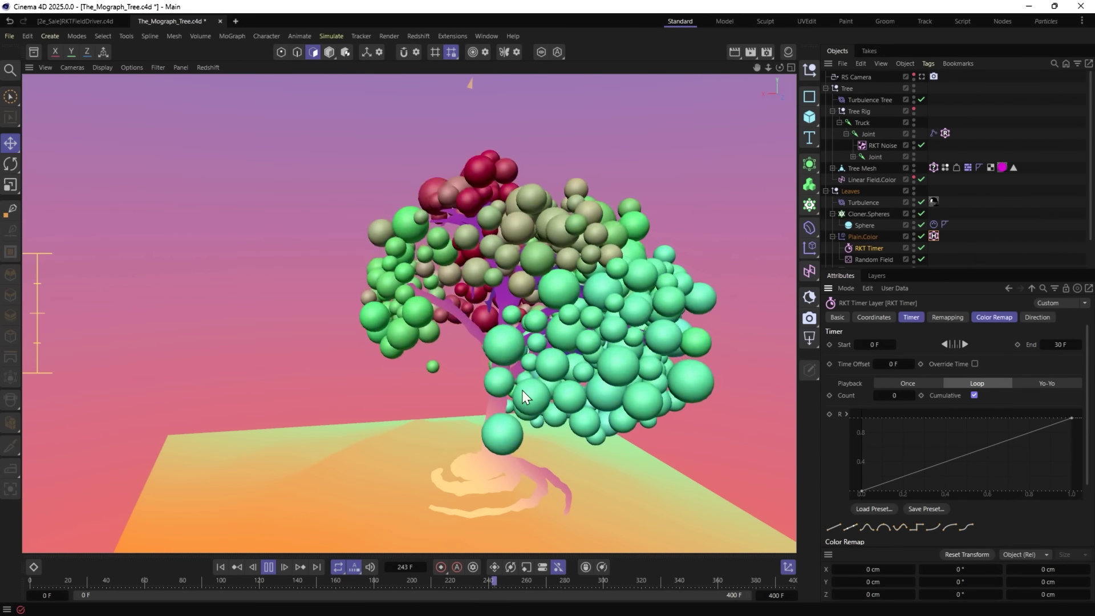
click(932, 235)
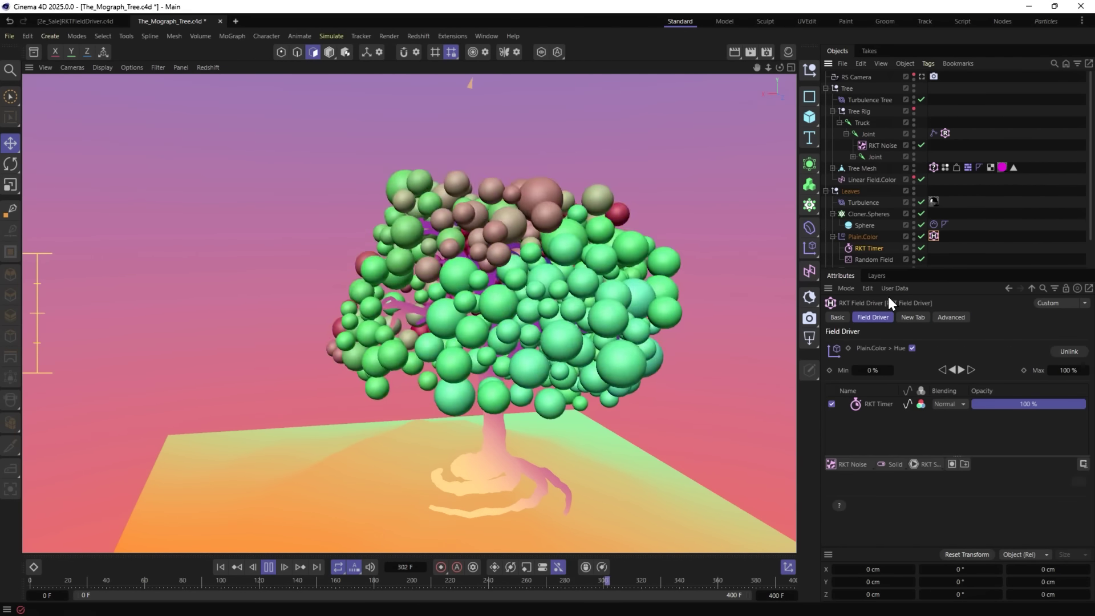
click(864, 237)
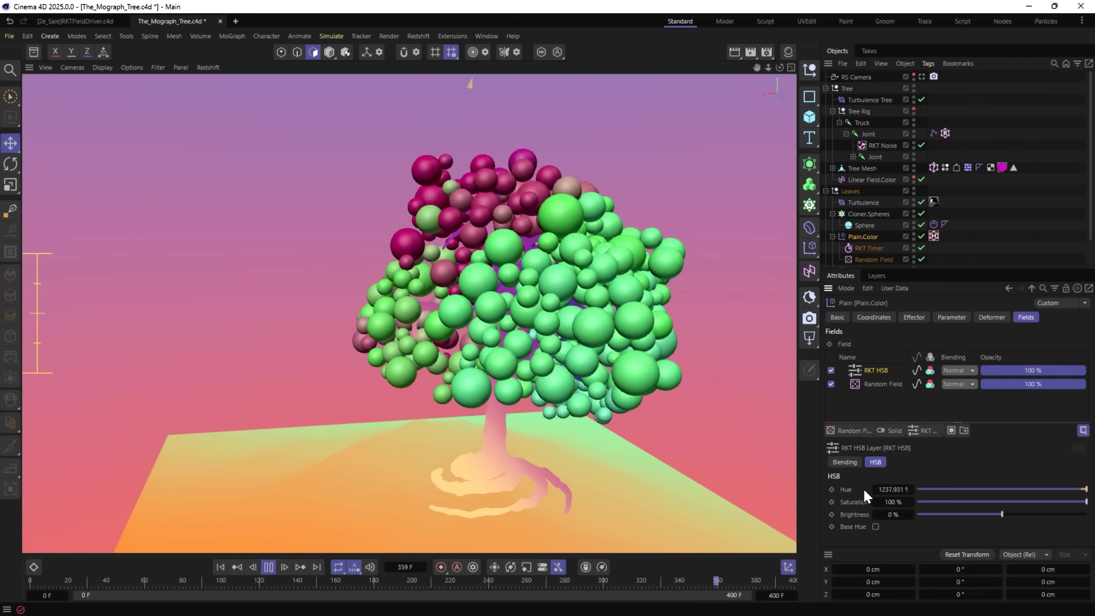
drag(883, 489, 912, 489)
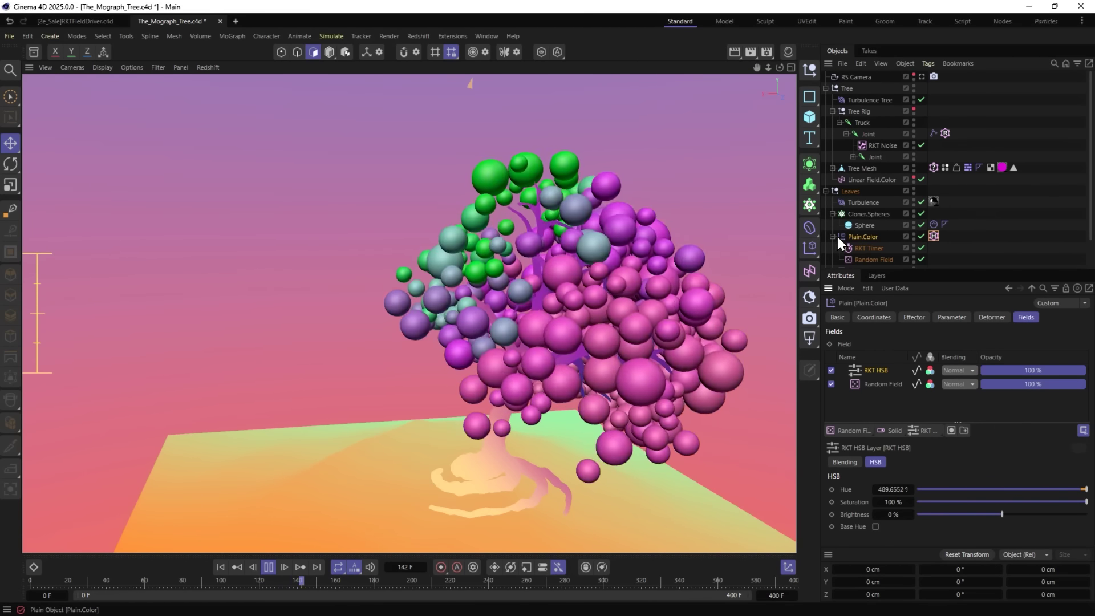
Set the RKT Timer End to 200 F and review the Field Driver tag.
click(867, 248)
double_click(1057, 344)
text(2)
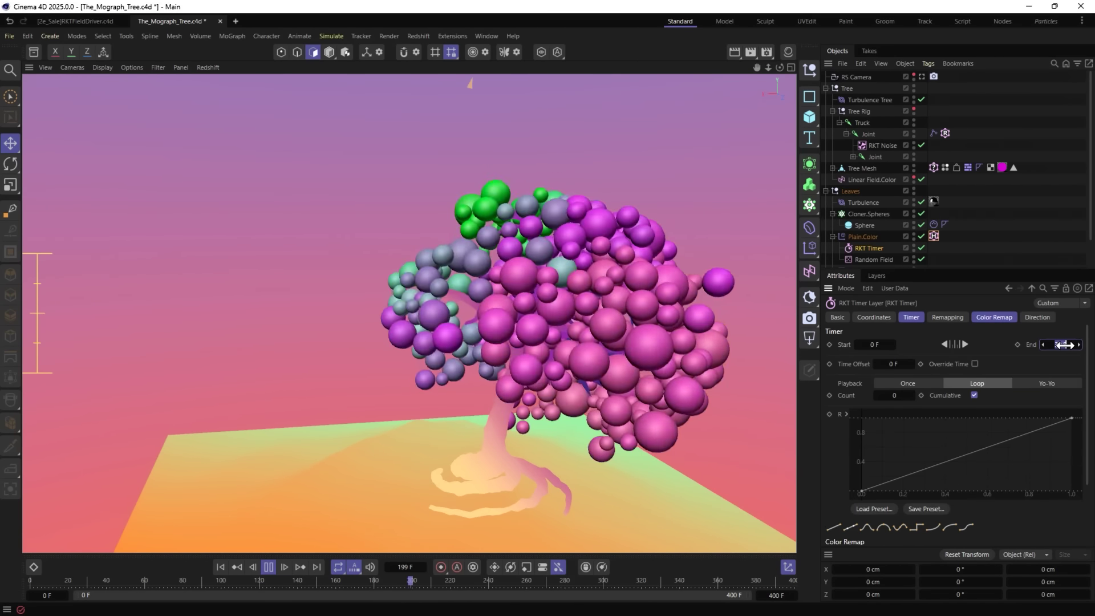
key(Return)
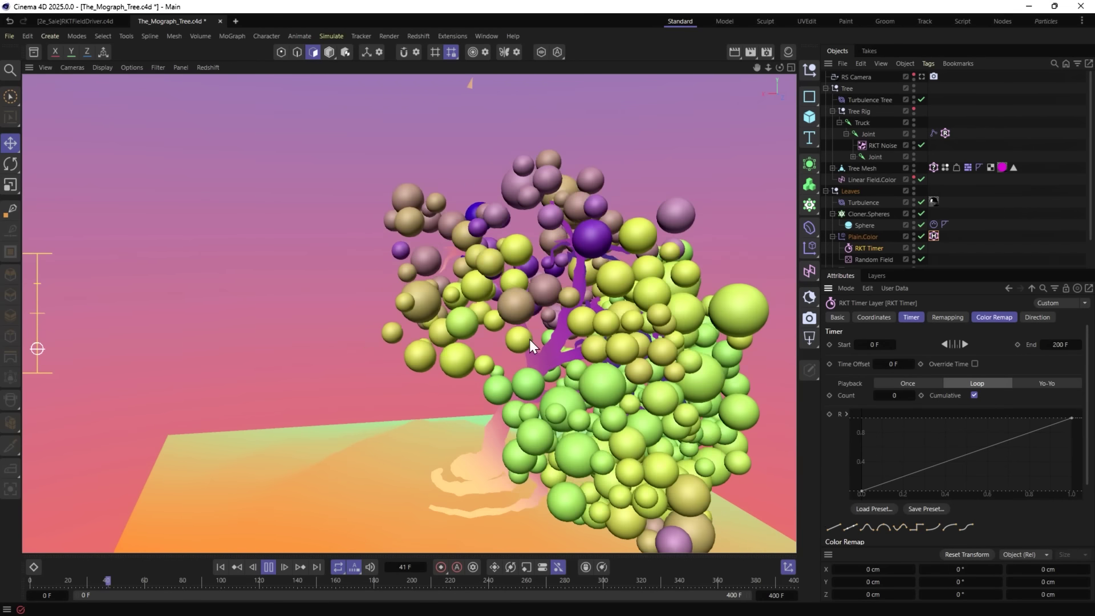
click(934, 236)
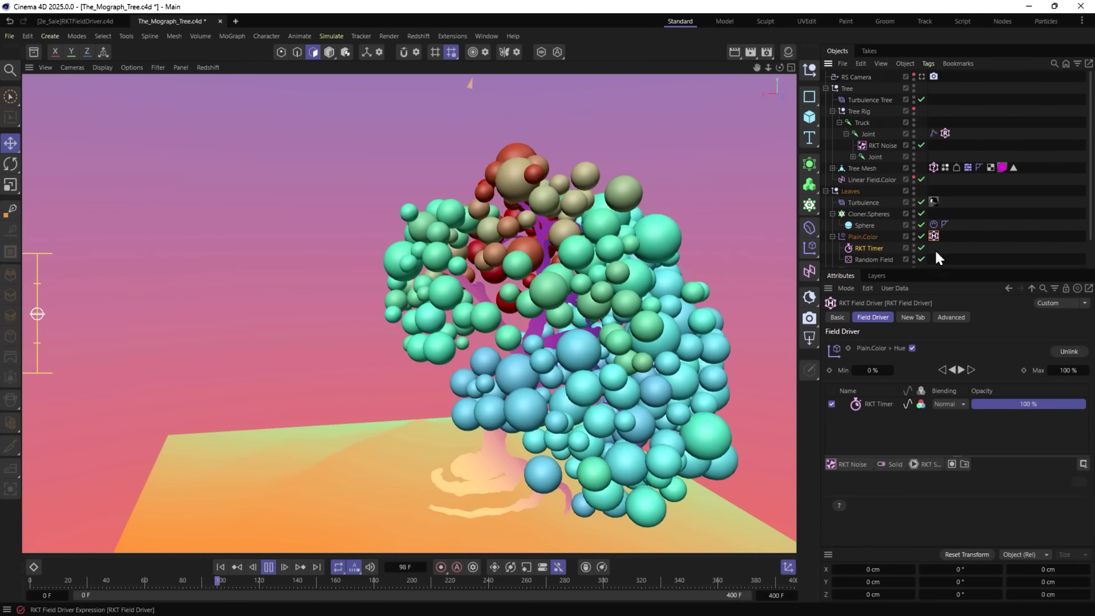
click(861, 236)
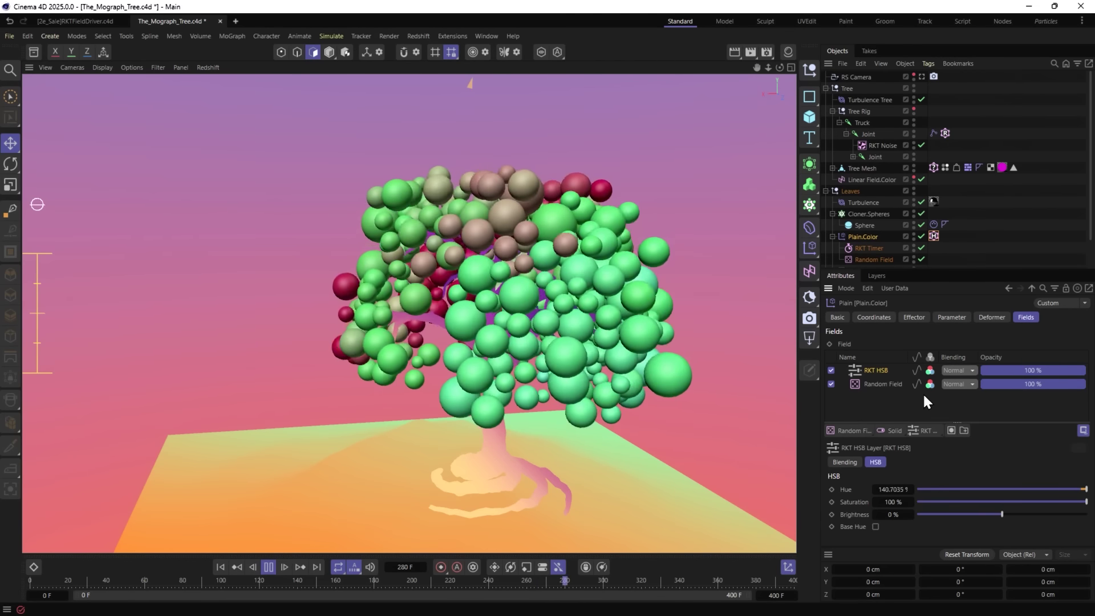
click(922, 429)
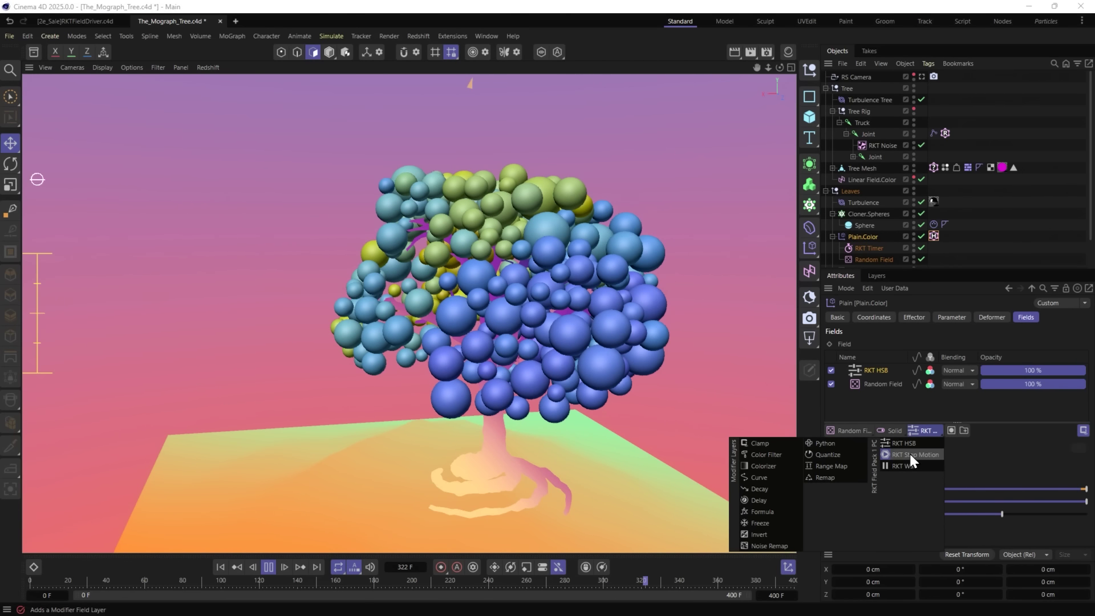
Add an RKT Stop Motion layer updating every 30 F, after briefly trying 5 F.
click(909, 454)
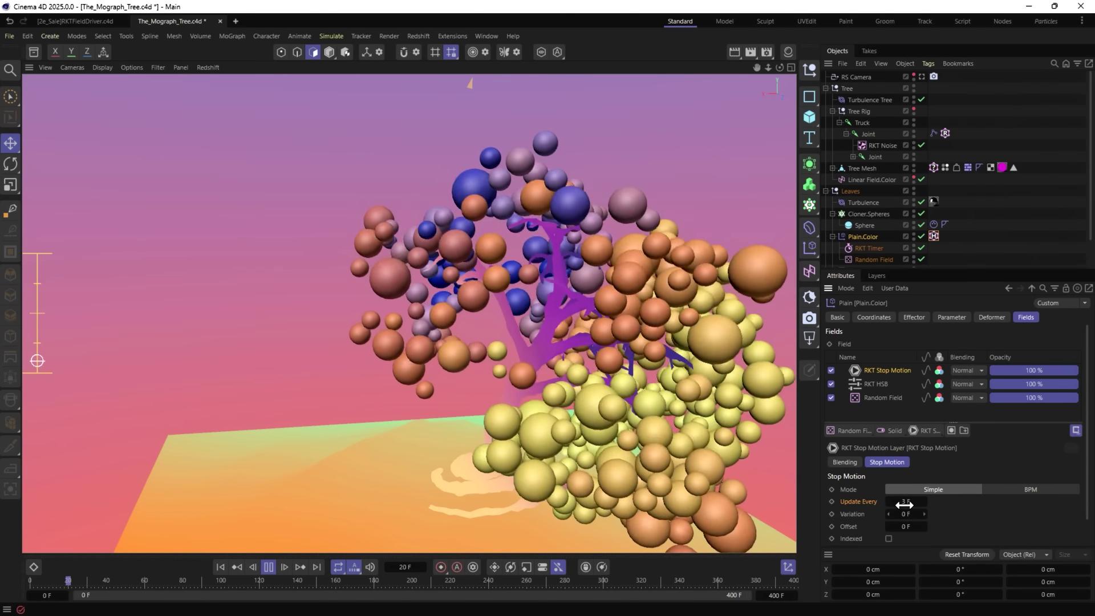
drag(905, 502, 973, 502)
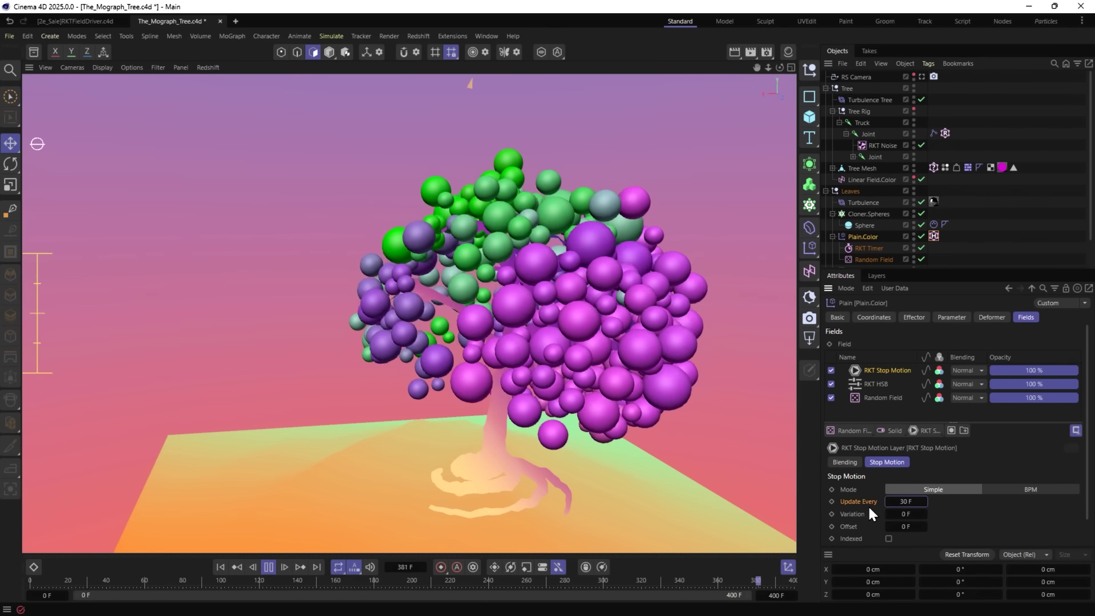
click(906, 502)
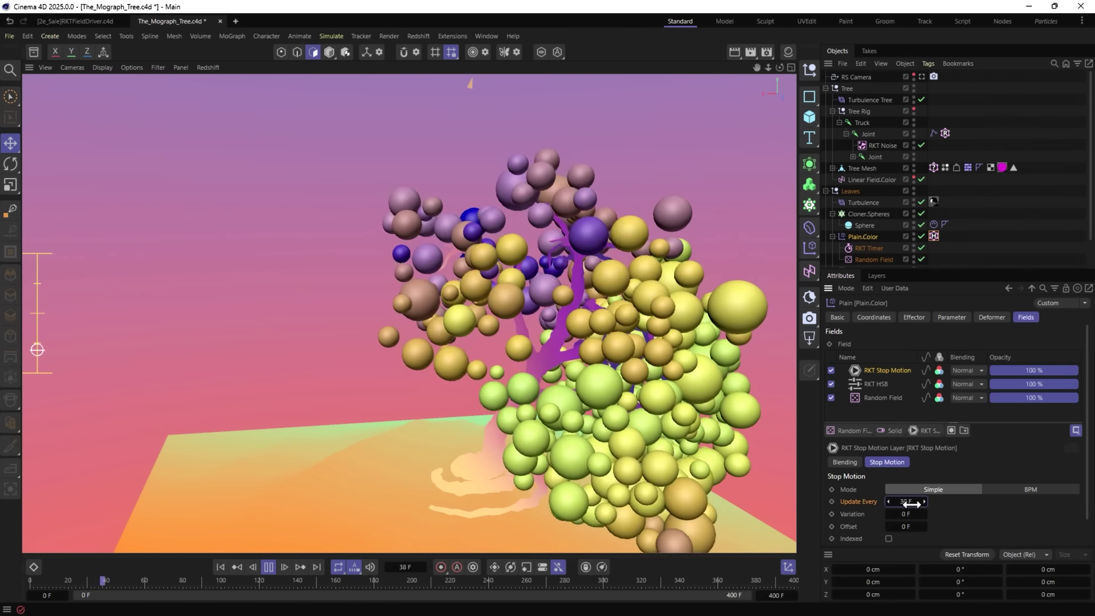
text(5)
key(Return)
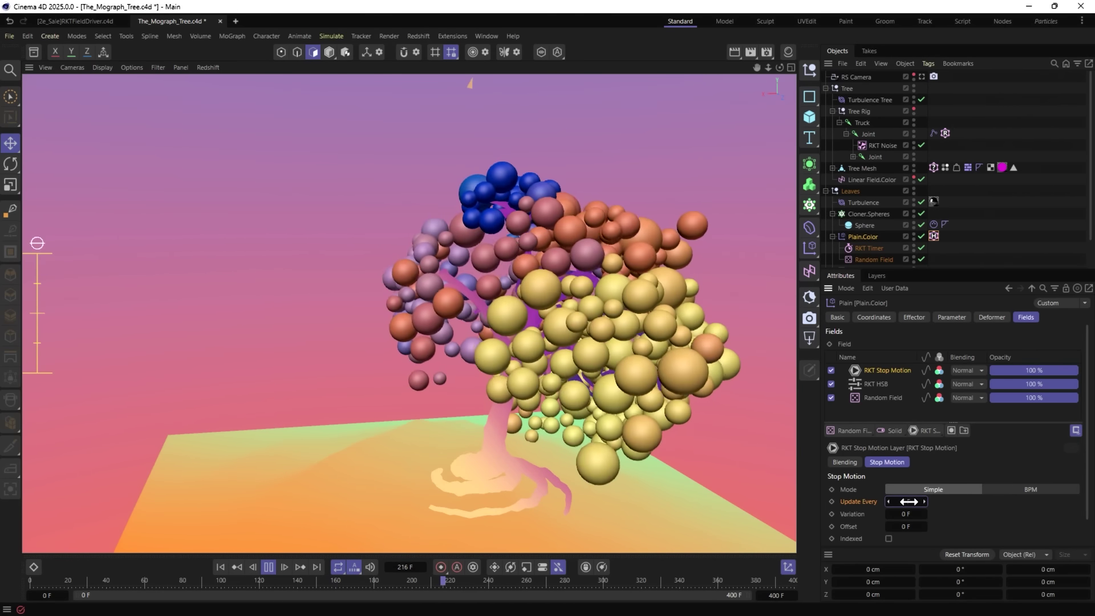
drag(909, 501, 961, 514)
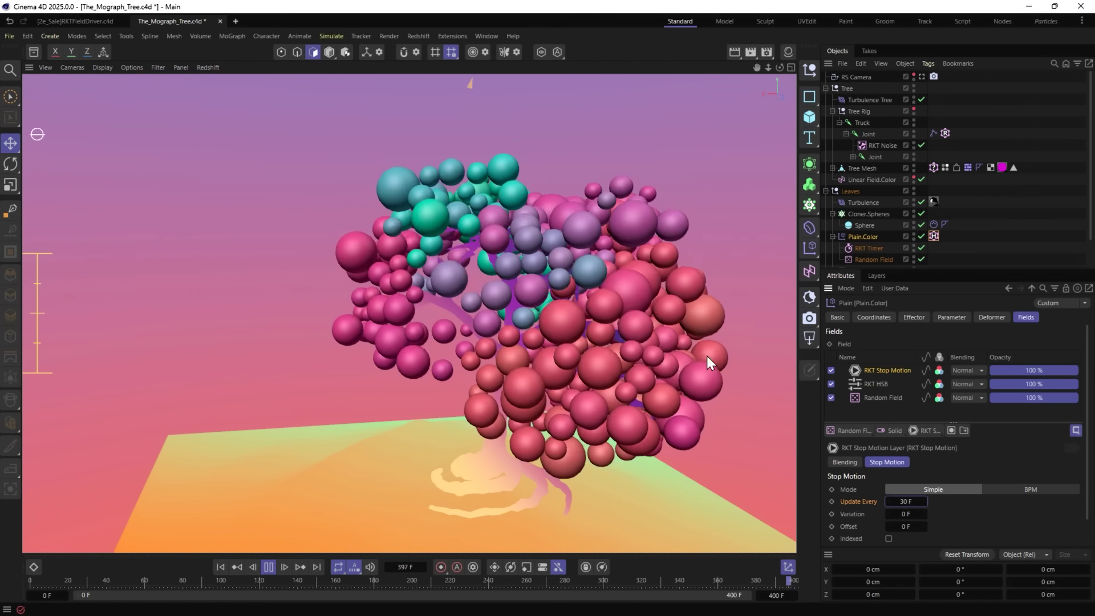
Make the Stop Motion layer Indexed with a 10 F Random Offset.
scroll(861, 503, down, 1)
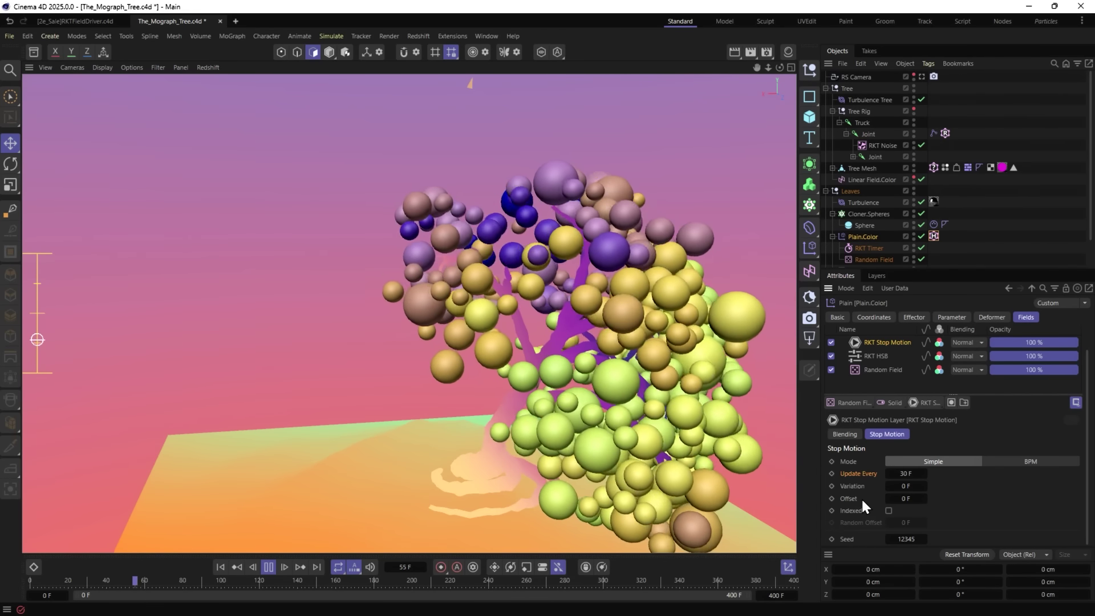
click(888, 510)
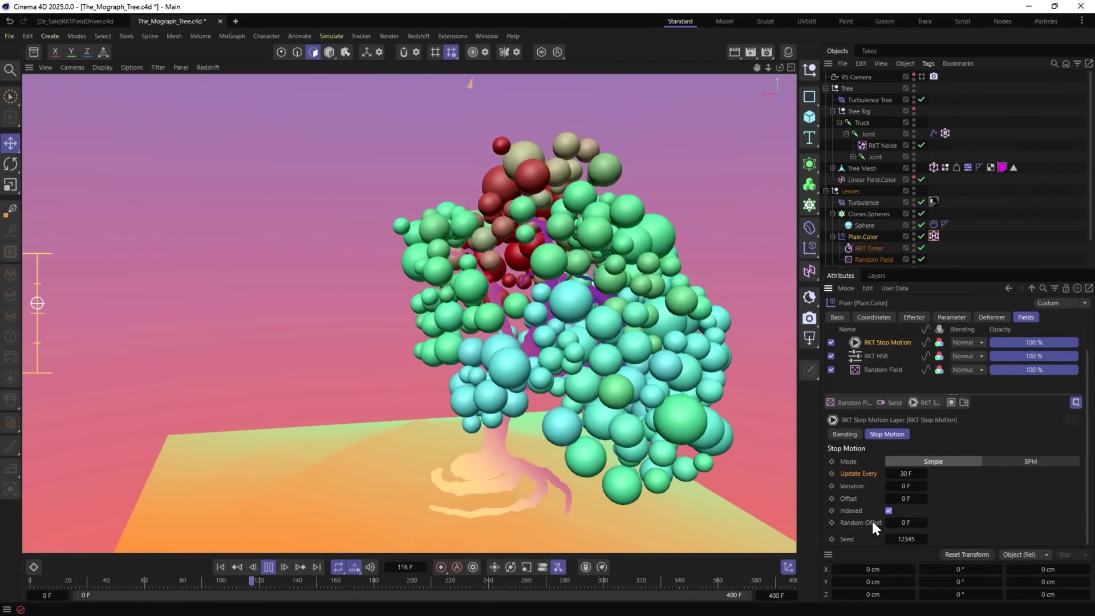
click(905, 523)
text(1)
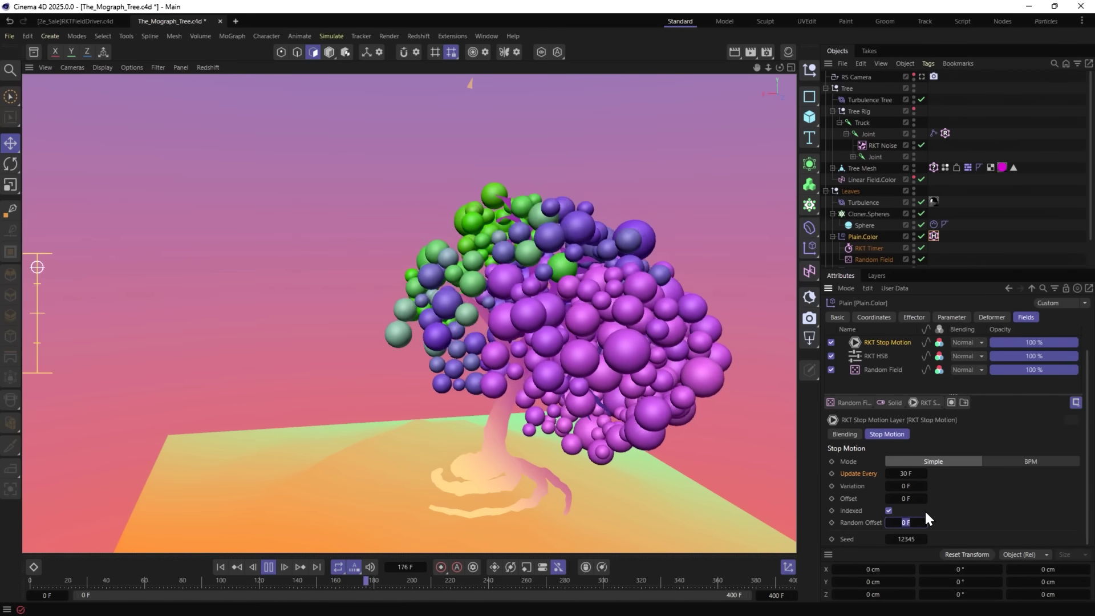
text(0)
key(Return)
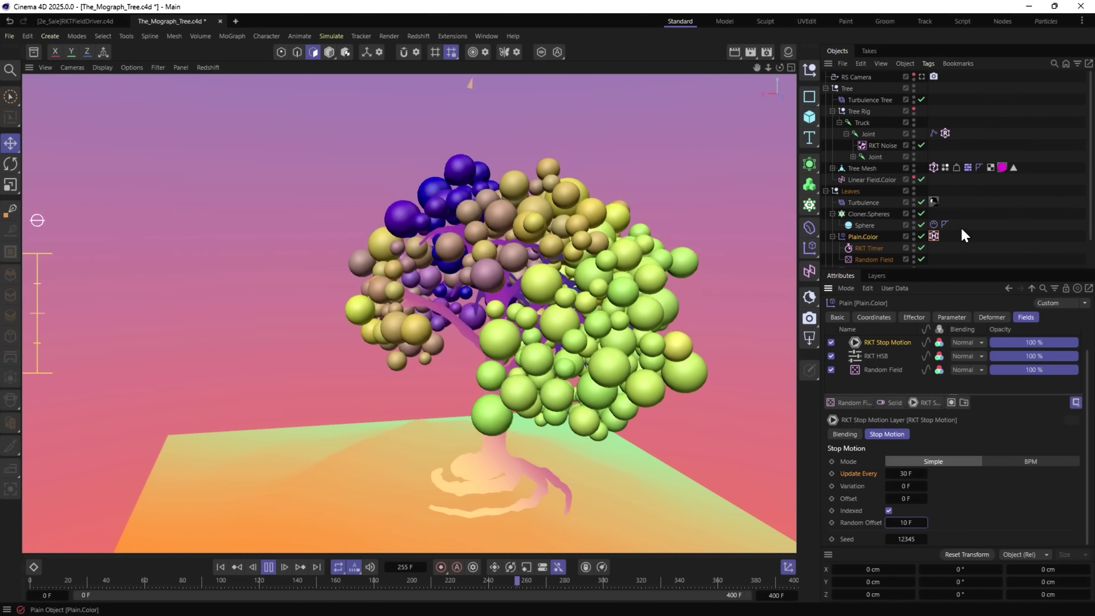
Set the RKT Timer End to 111 F and return to Plain.Color's fields.
click(865, 248)
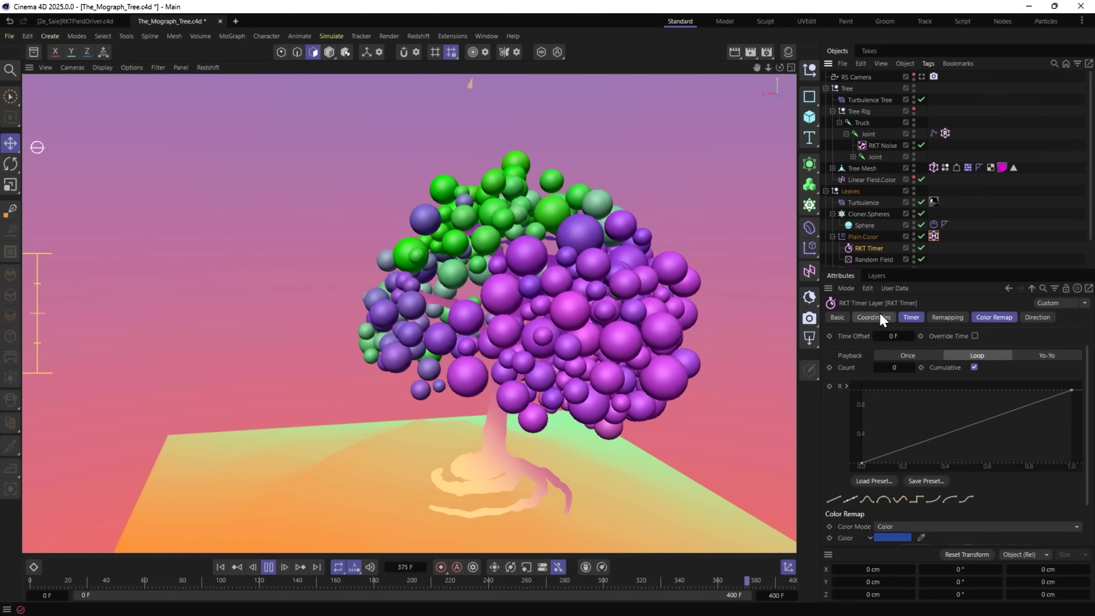
click(916, 317)
text(111)
key(Return)
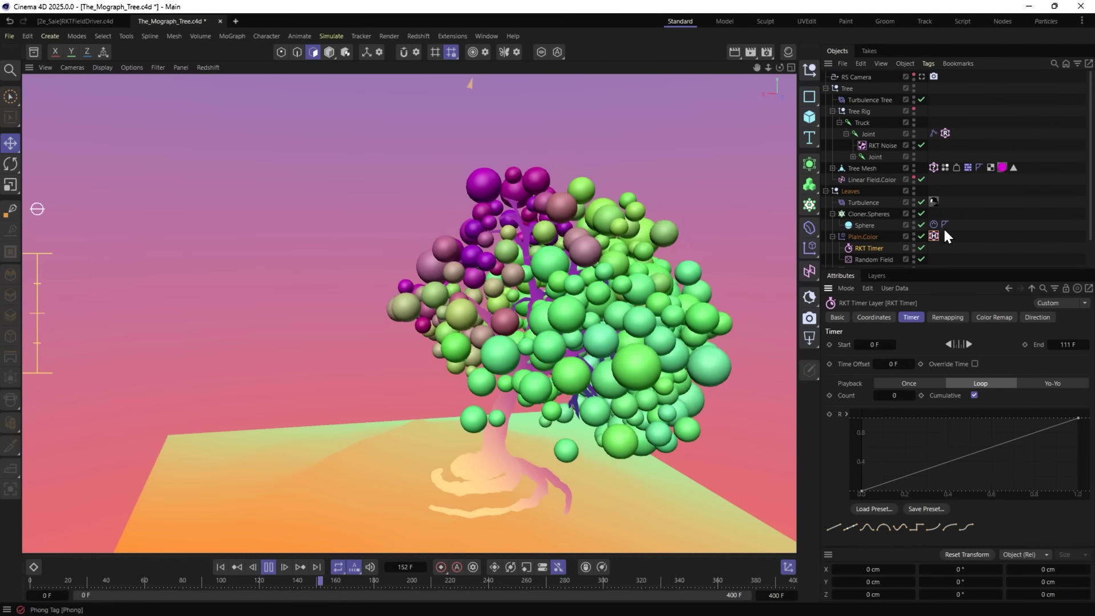
click(863, 236)
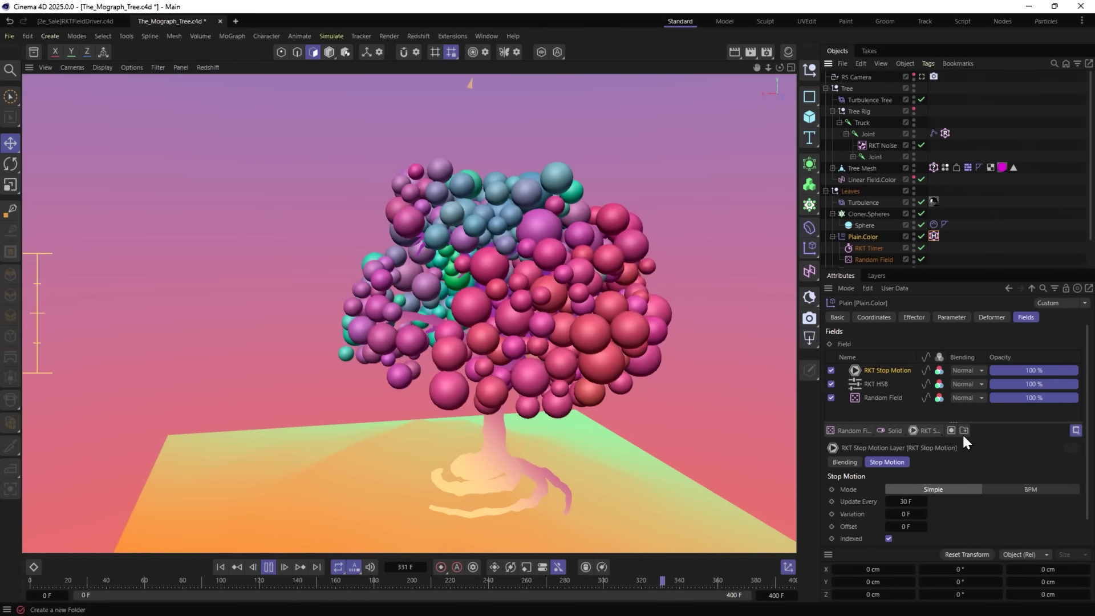
Add a Delay modifier layer and settle its Effect Strength at 8 % after trying 13–79 %.
click(926, 430)
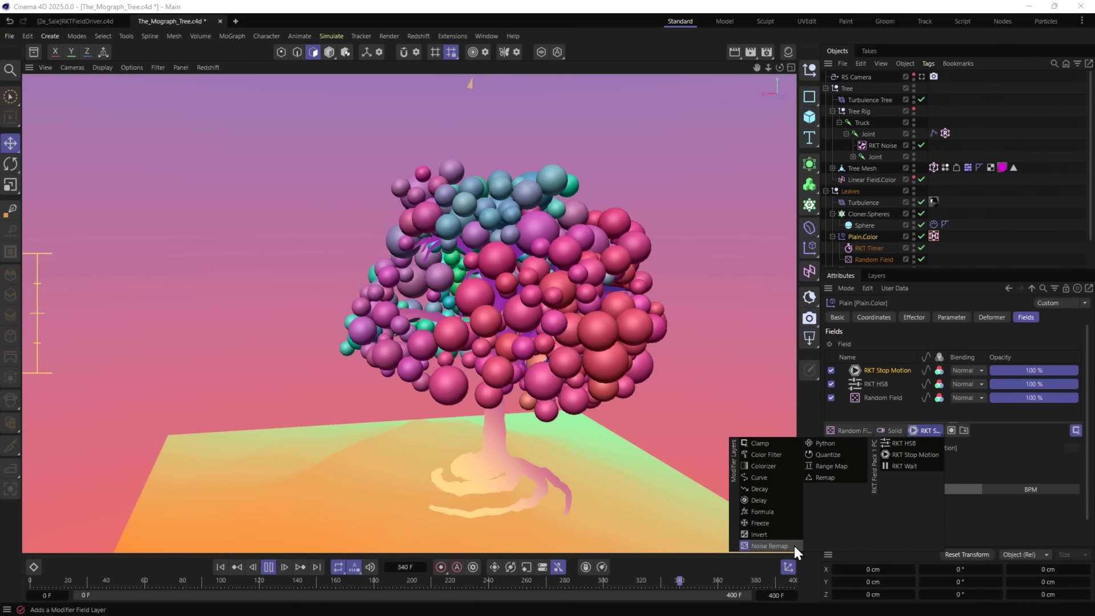
click(765, 497)
drag(1007, 501, 948, 501)
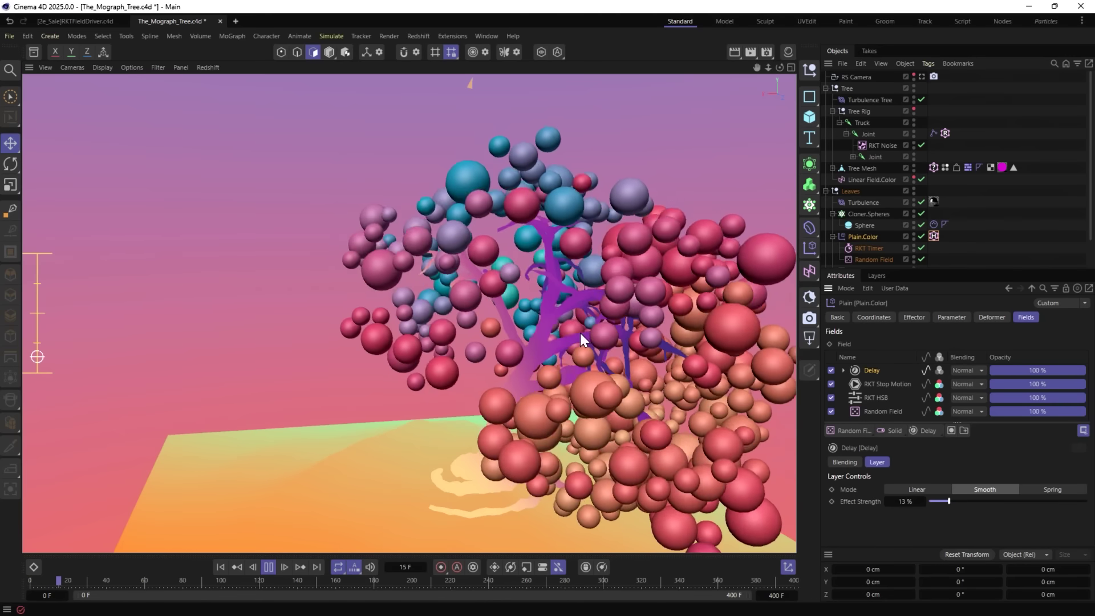
click(984, 500)
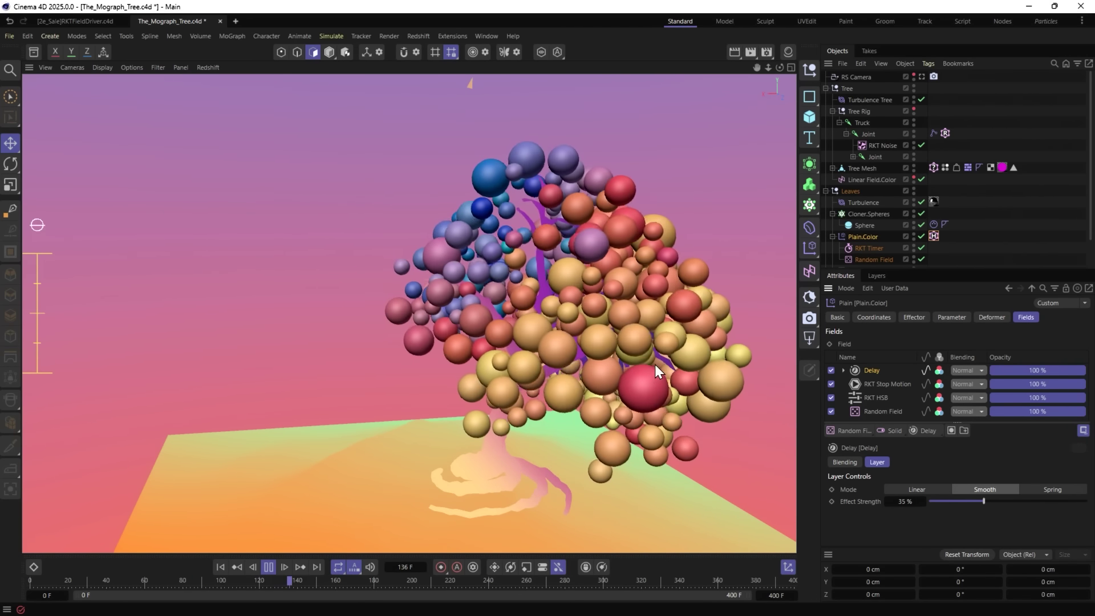
click(949, 501)
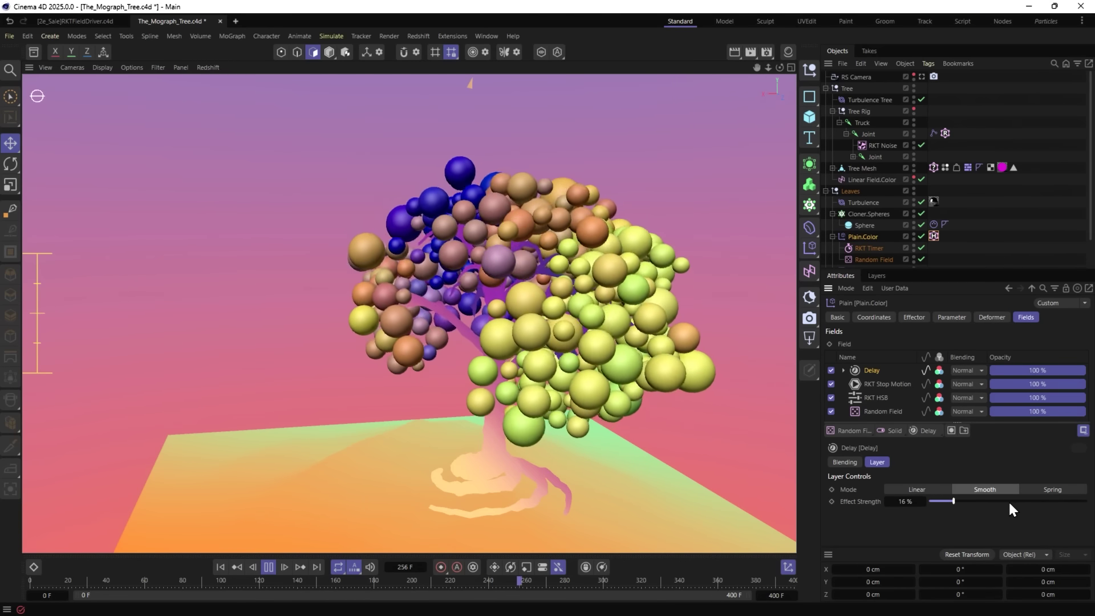
click(1053, 501)
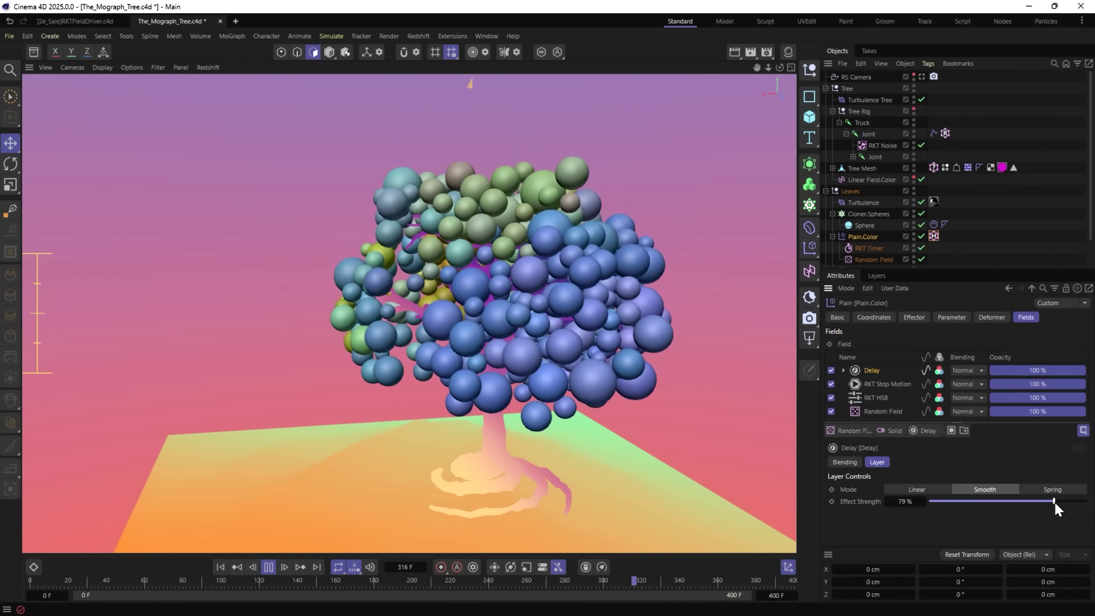
click(940, 501)
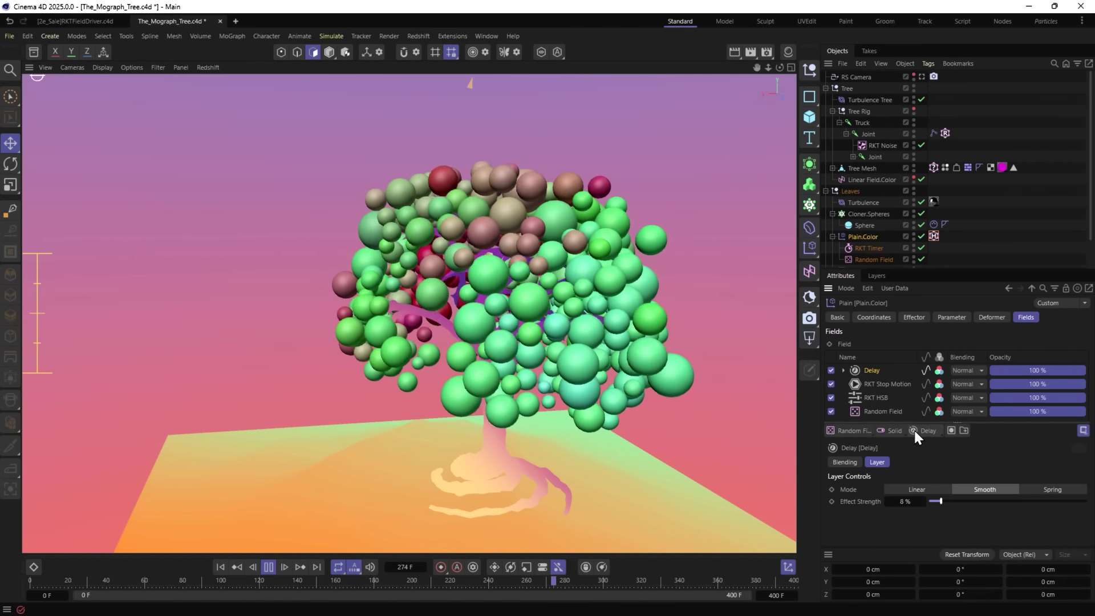
click(914, 430)
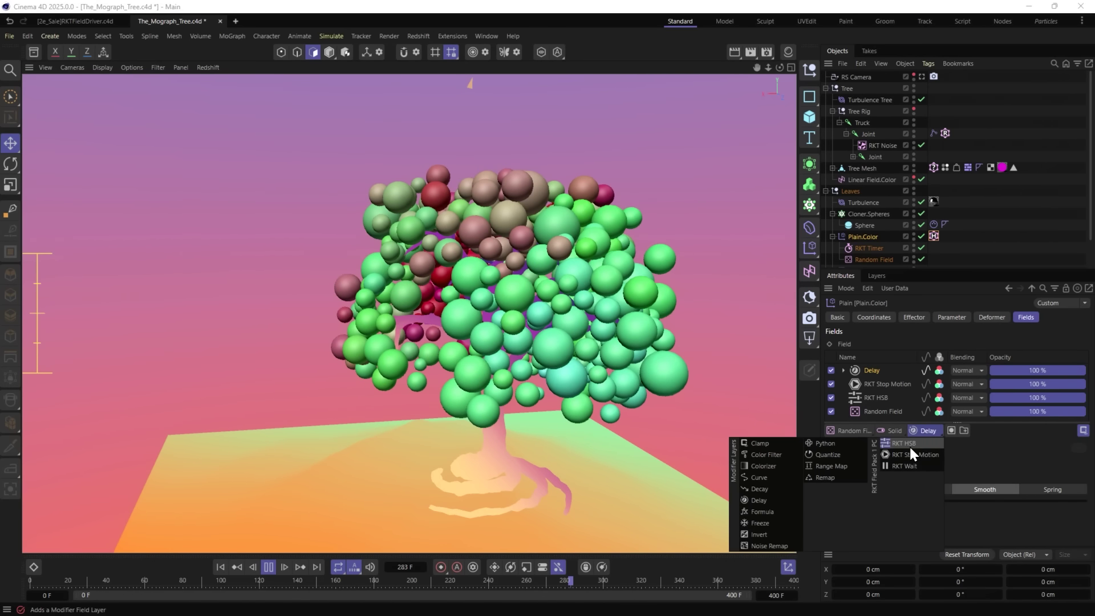
Add an RKT HSB layer that lowers leaf saturation to -43%, then review the effector's colour settings.
click(907, 443)
drag(958, 501, 964, 501)
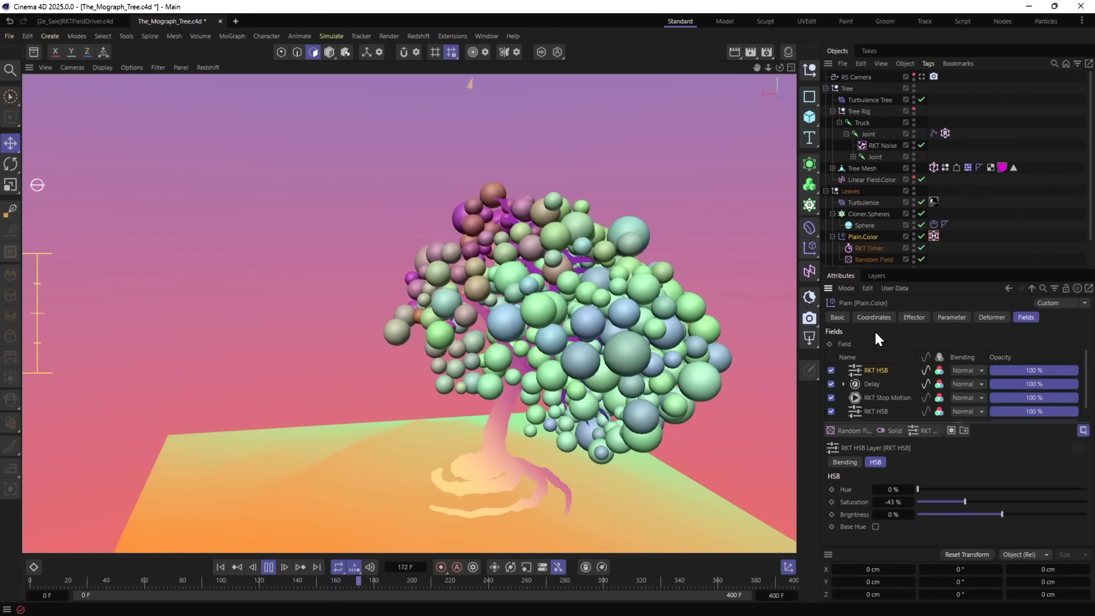
click(917, 320)
click(939, 319)
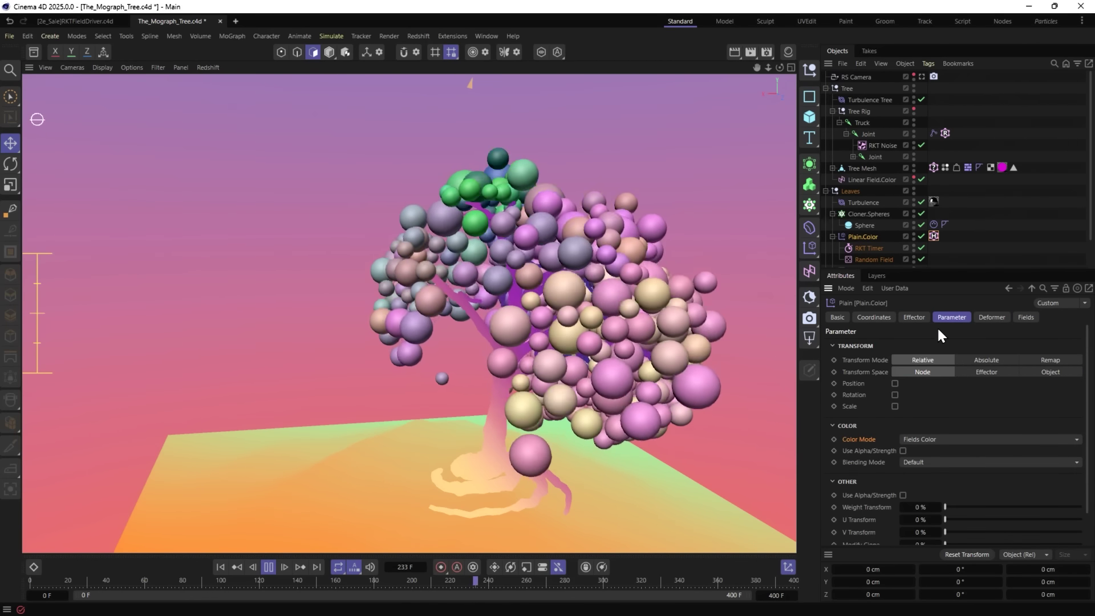
Open the RKT Field Driver tag and browse its field and modifier layer lists.
click(933, 235)
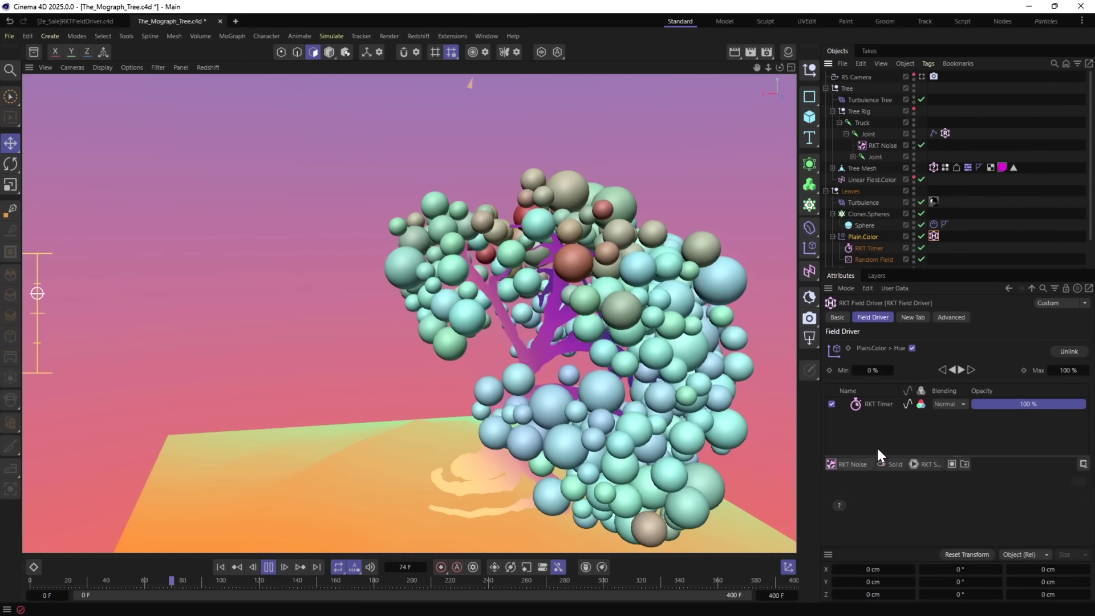
click(842, 466)
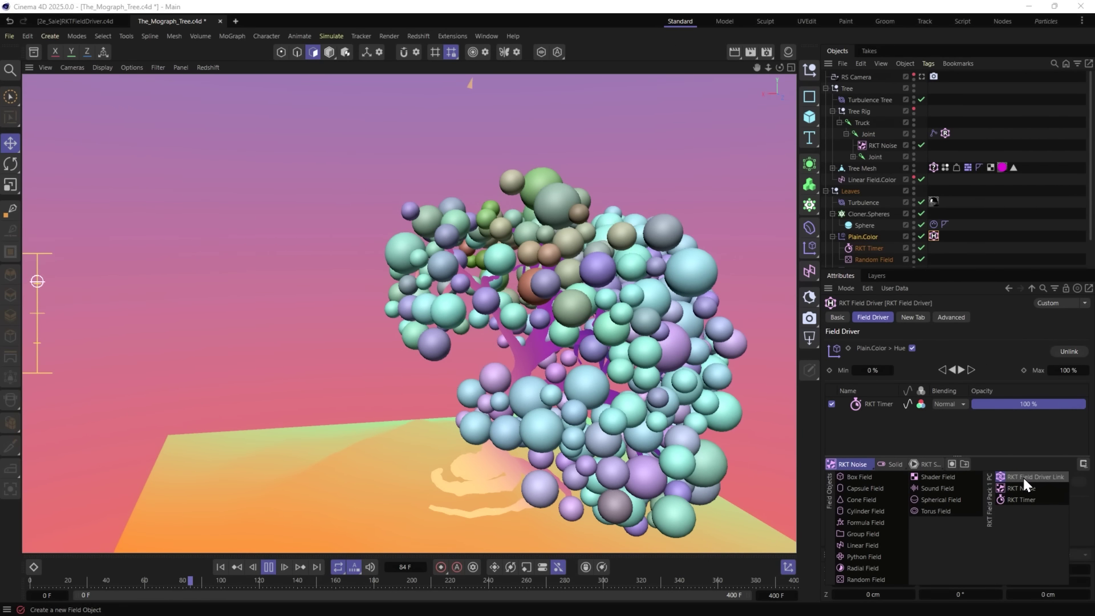
click(927, 464)
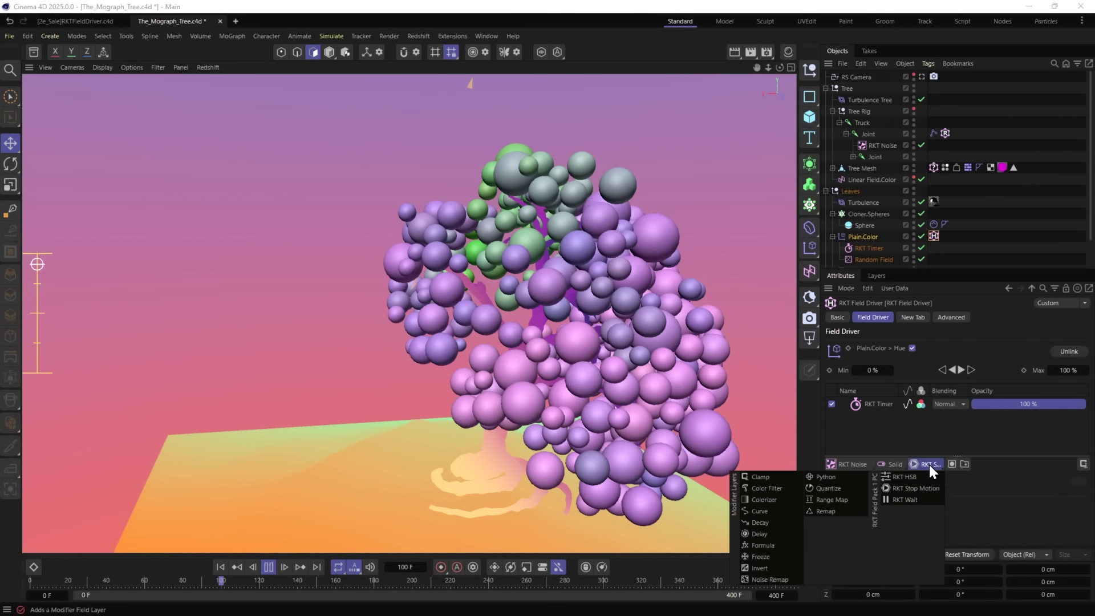
click(906, 499)
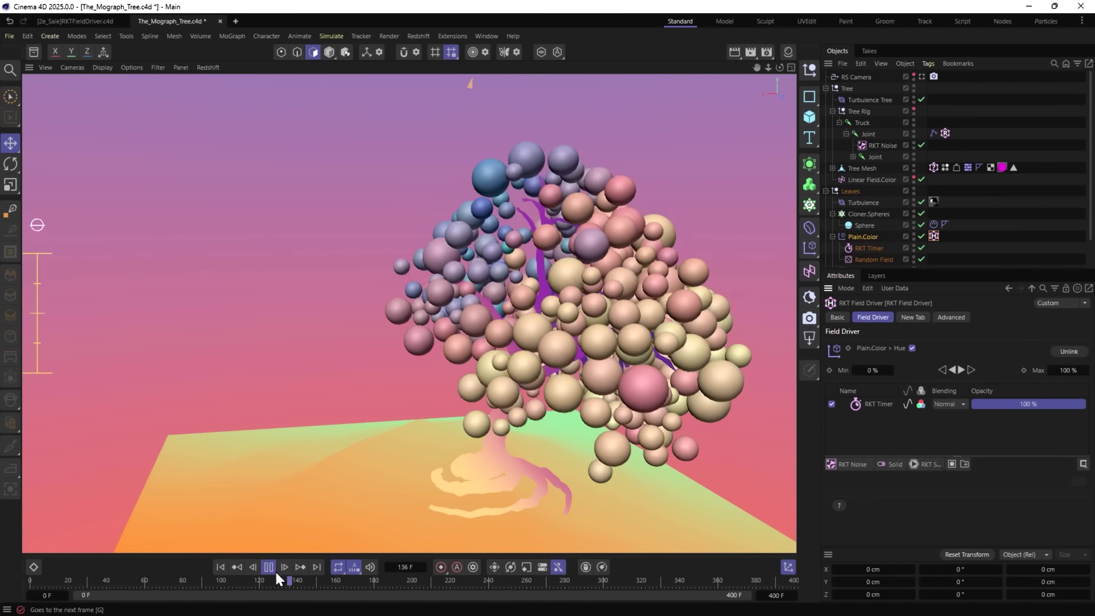
Rewind and play the animation through the RS Camera view, then return to frame 0.
click(268, 566)
click(220, 566)
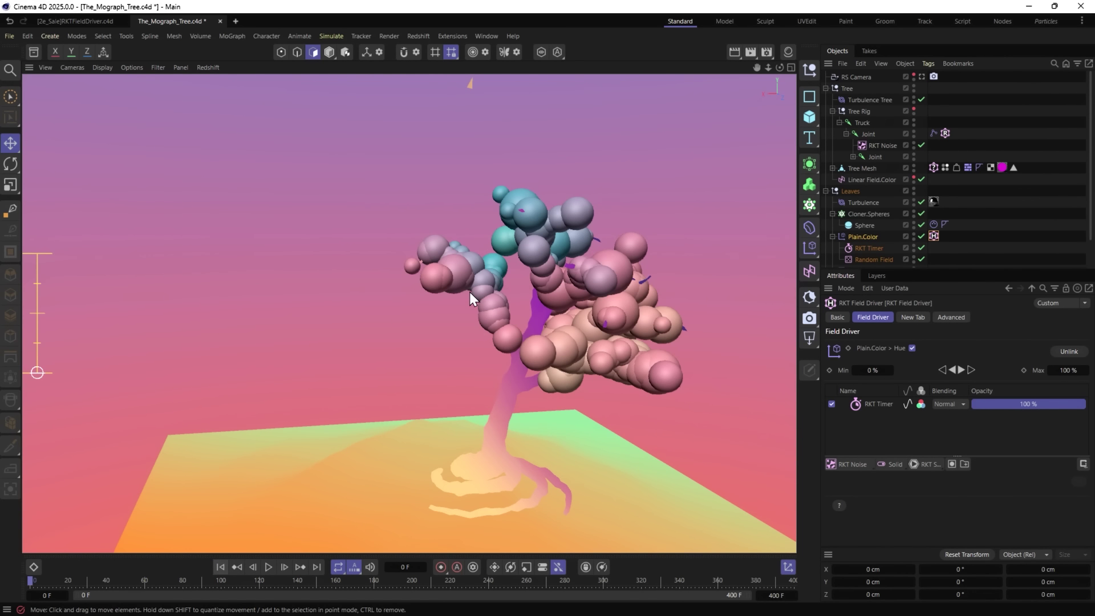
click(920, 78)
click(267, 566)
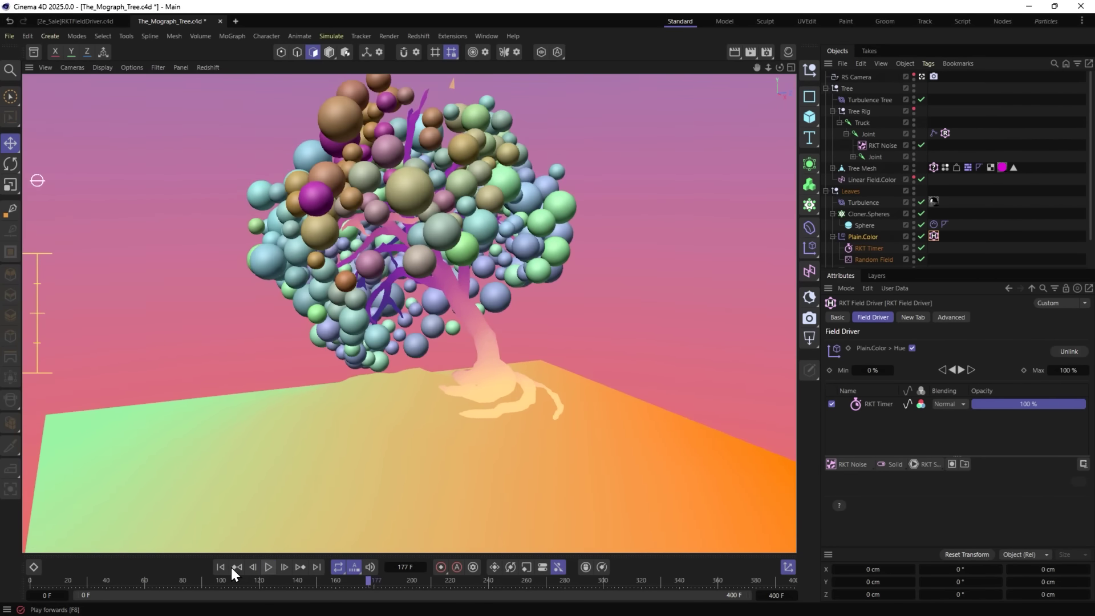
click(220, 566)
Add an RKT Field Driver tag to RS Camera and delete its RKT Timer child.
right_click(847, 74)
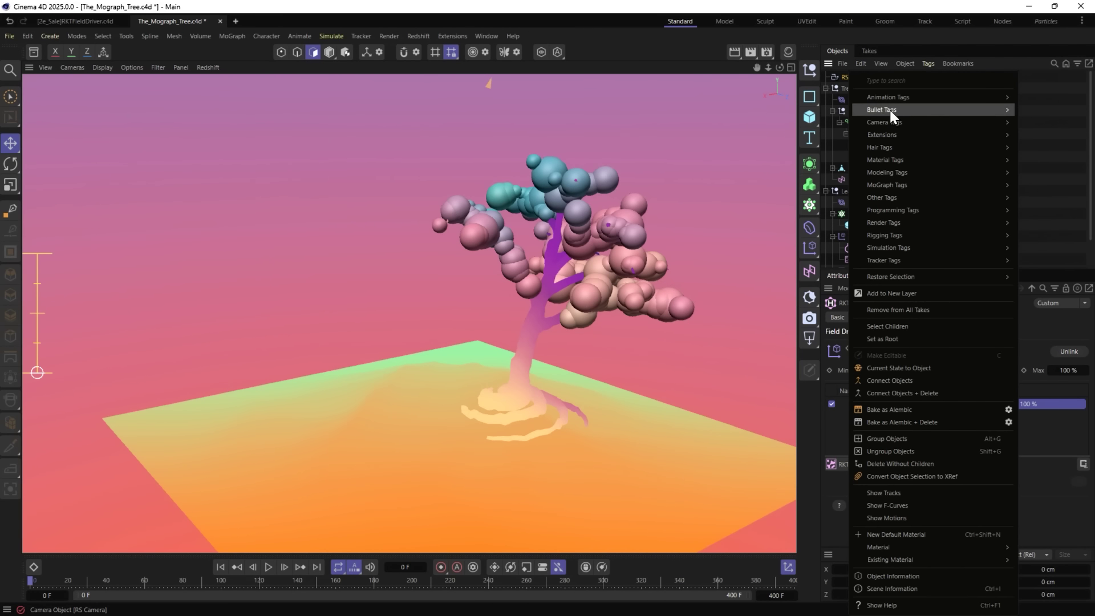
mouse_move(895, 135)
click(1048, 150)
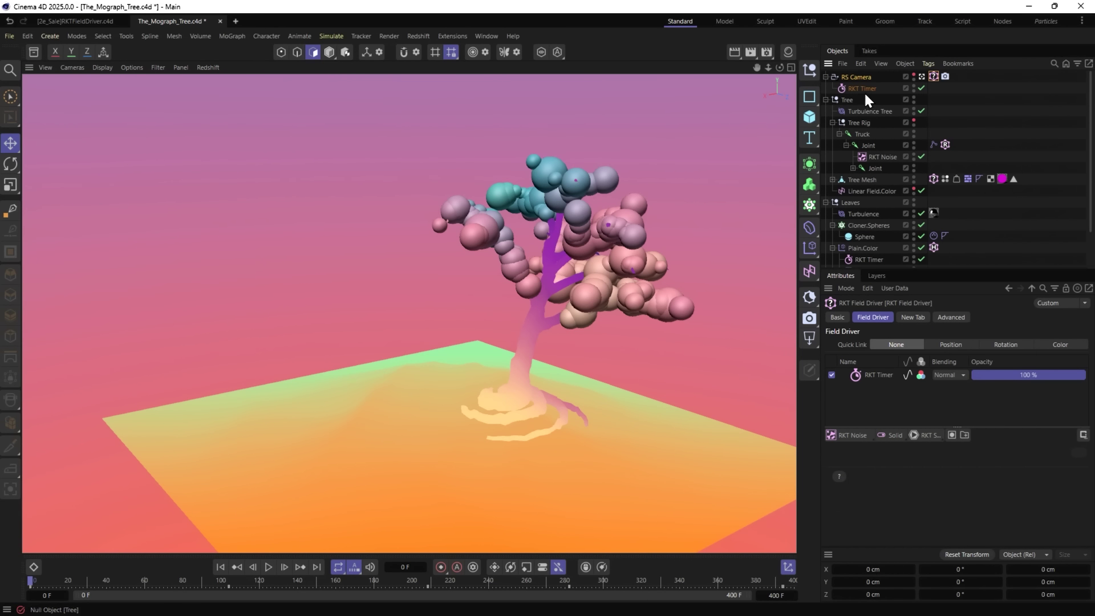
click(864, 87)
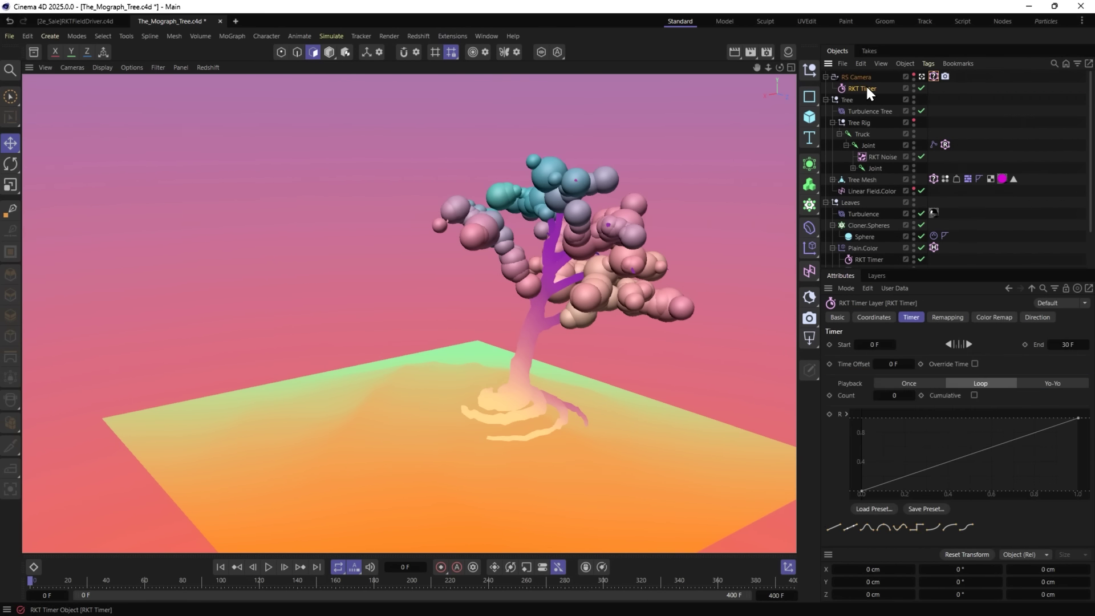
key(Delete)
Link the driver to the camera's Position, ranging -55 cm to 55 cm on every axis.
click(934, 76)
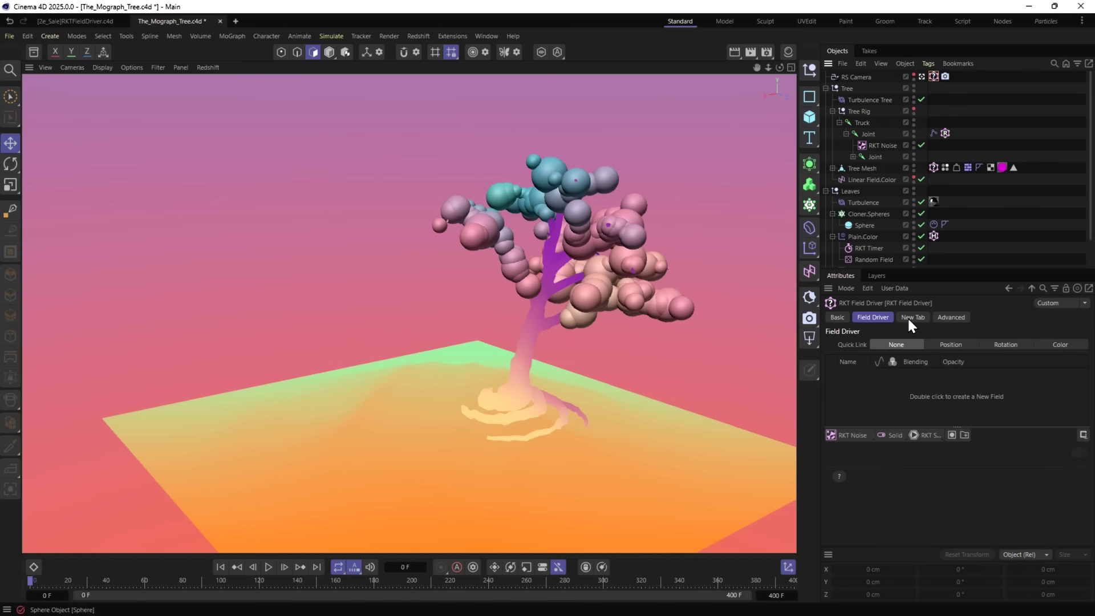
click(953, 342)
click(1058, 370)
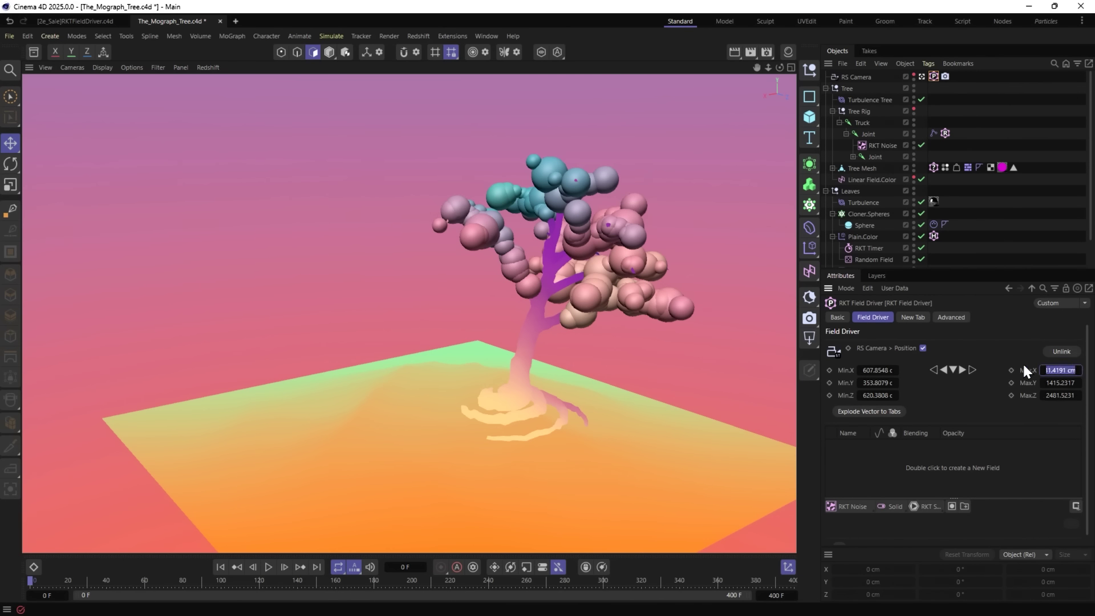
click(953, 371)
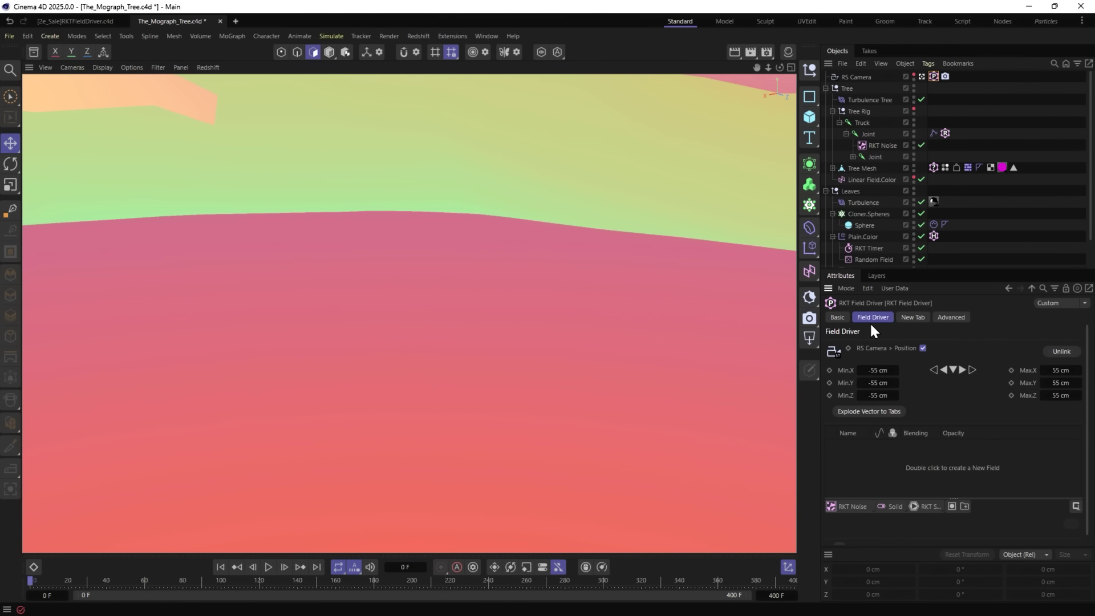
Turn on Piggyback for the camera driver, play the animation, and return to the Field Driver settings.
click(950, 317)
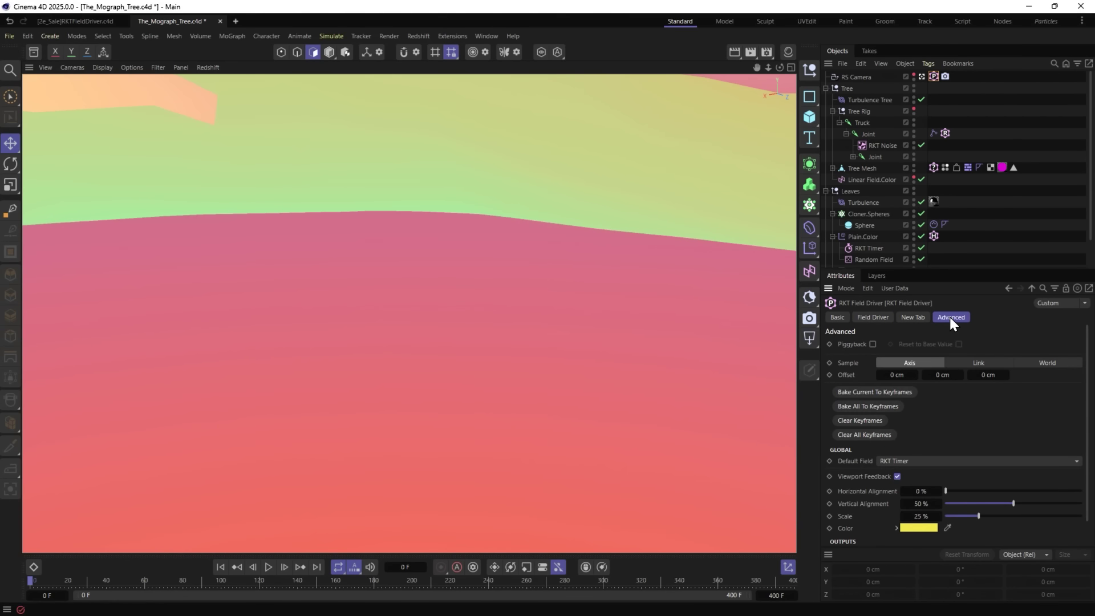
click(873, 344)
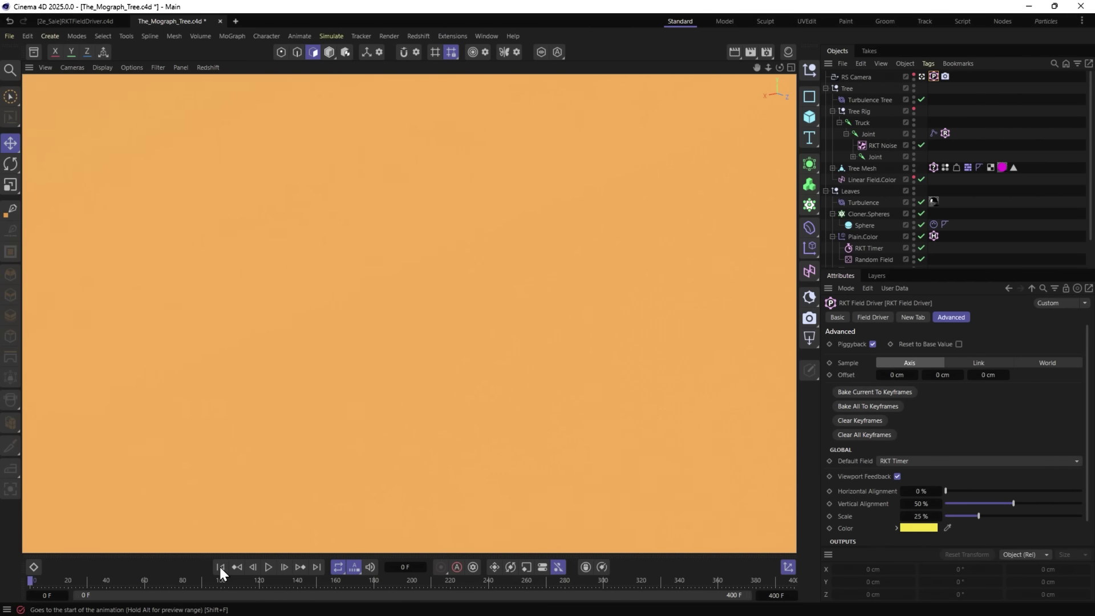
click(268, 567)
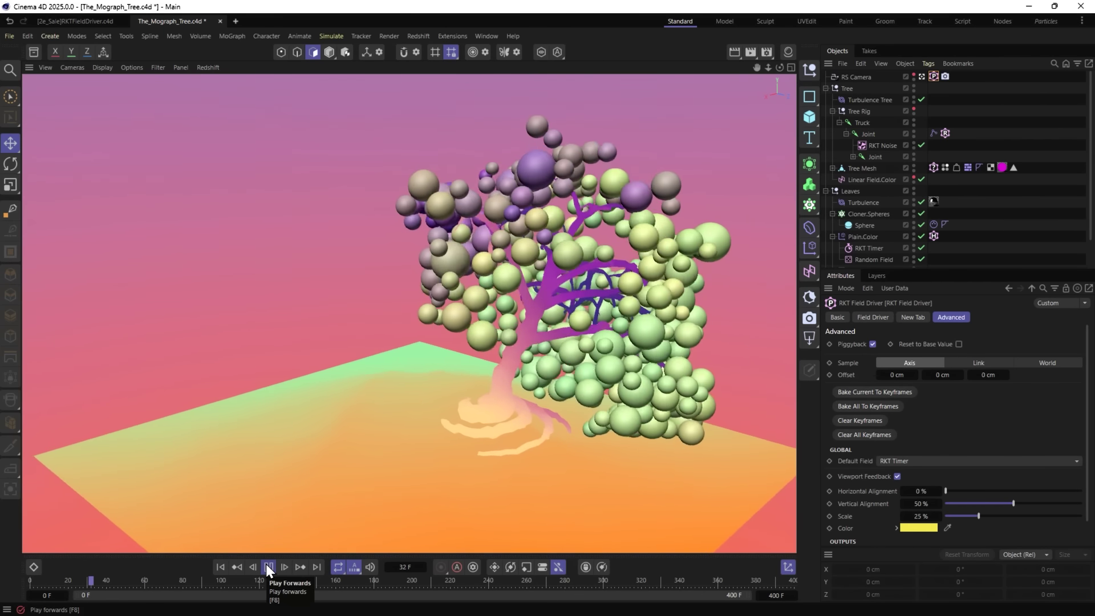
click(871, 317)
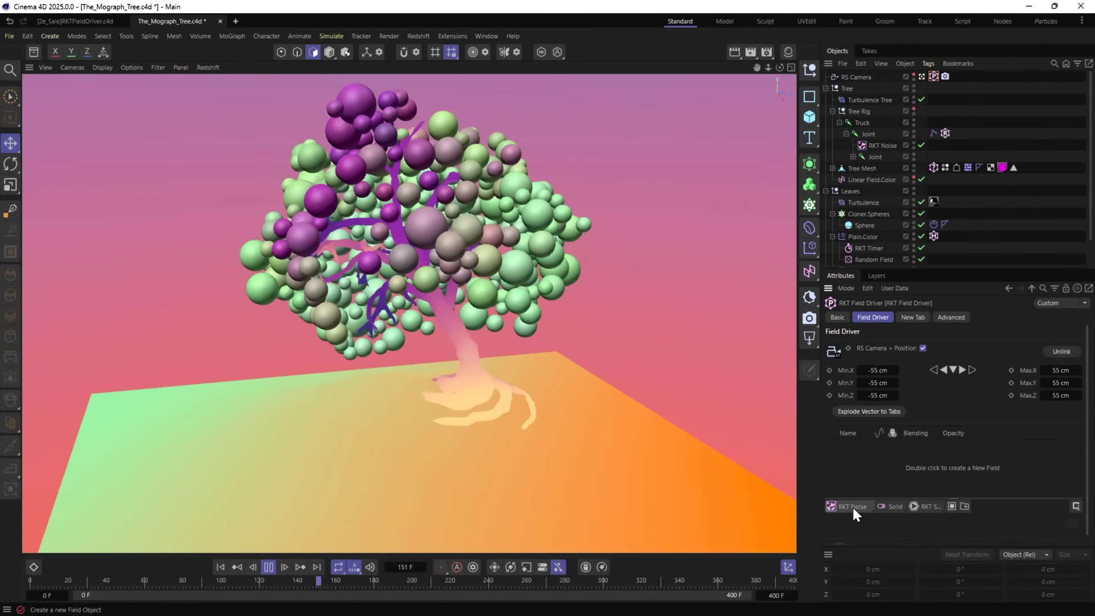
Add an RKT Noise layer to the camera driver and raise its speed to 1111%.
click(851, 505)
scroll(1028, 509, down, 4)
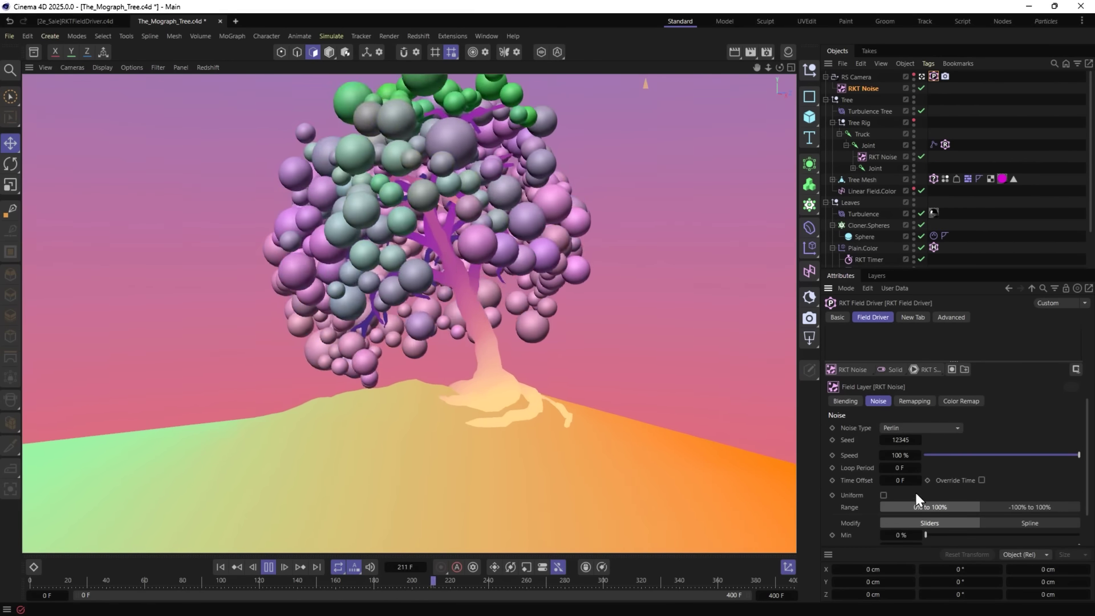
double_click(900, 455)
text(555)
key(Return)
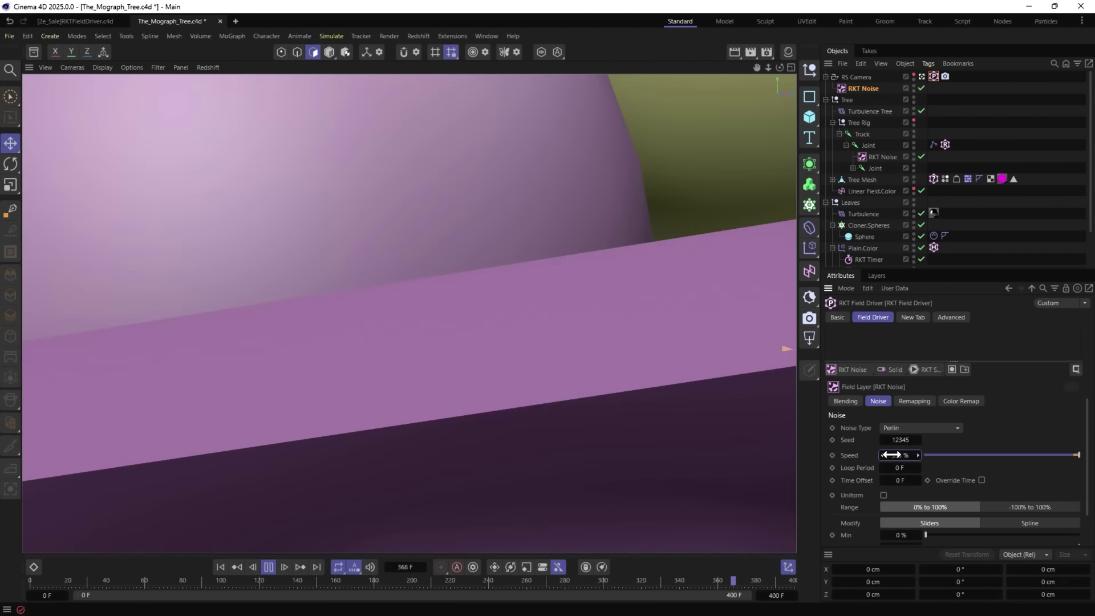
drag(891, 455, 974, 440)
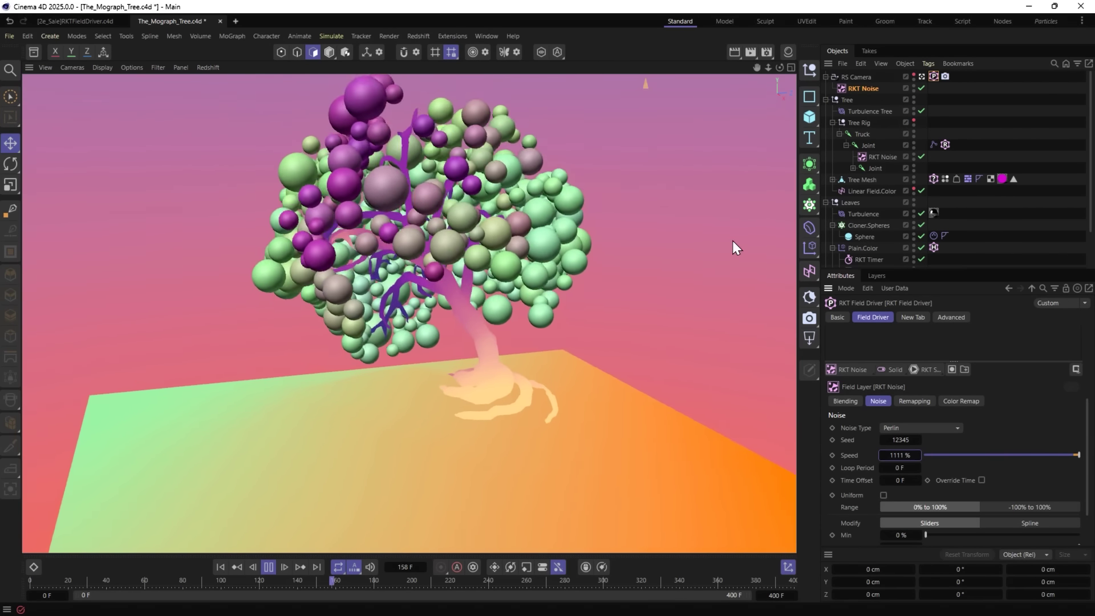
Enable Piggyback in the camera field driver's Advanced settings.
click(944, 316)
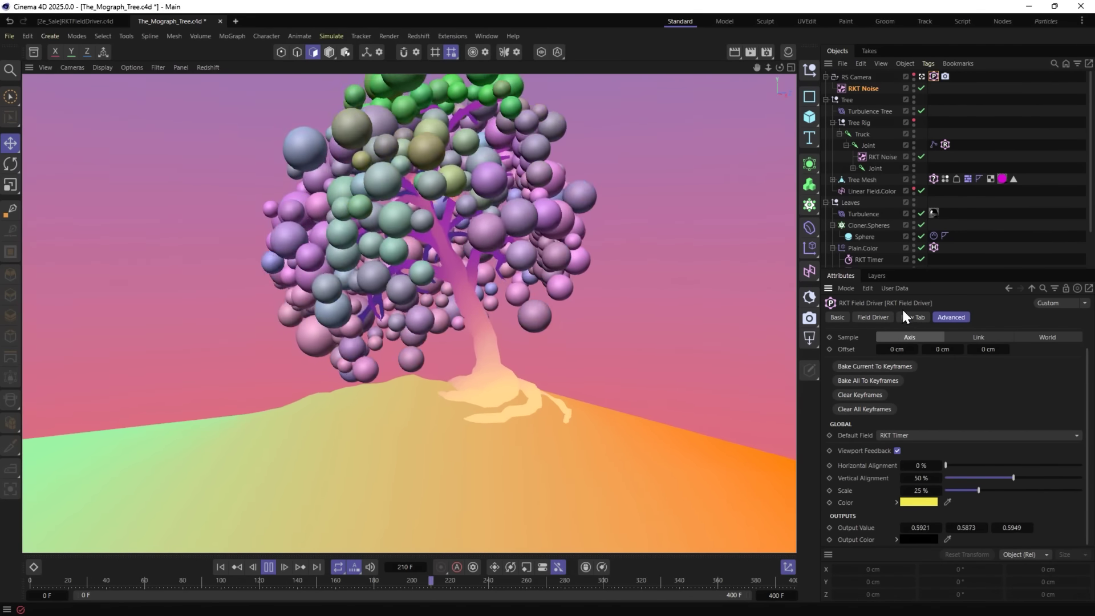
click(934, 77)
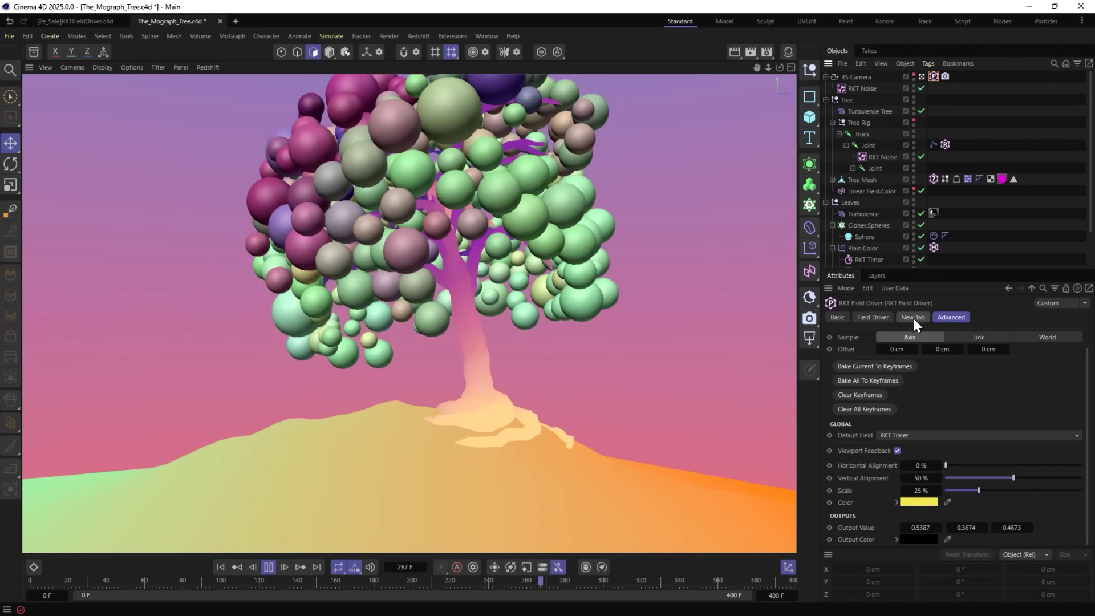
click(872, 344)
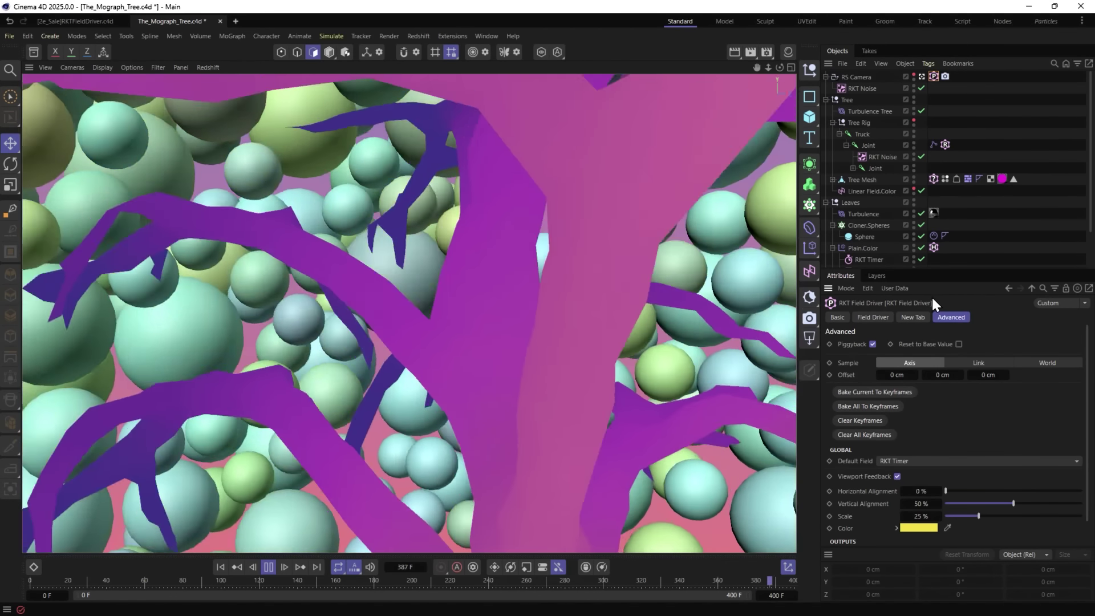
click(912, 317)
Set the position range to -155 cm and 155 cm on all axes.
click(873, 317)
double_click(1060, 370)
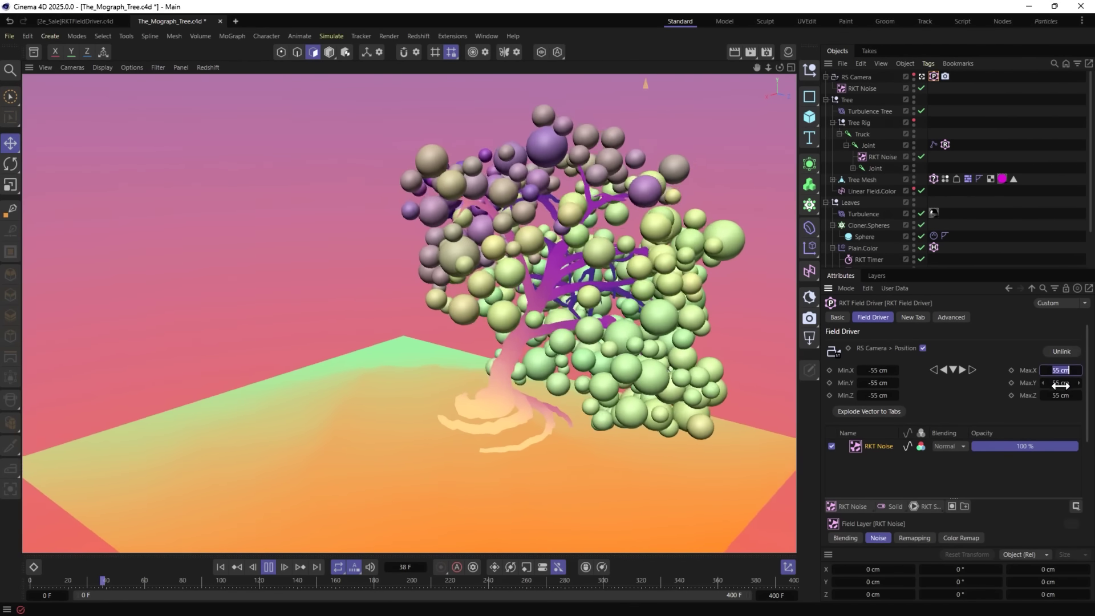
text(155)
click(952, 370)
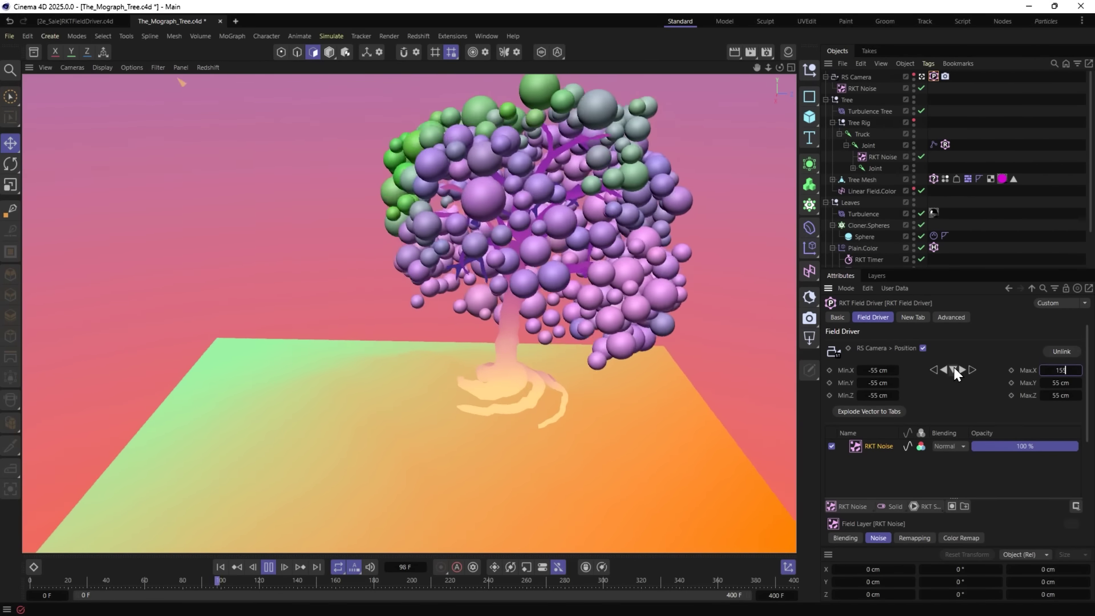
click(934, 370)
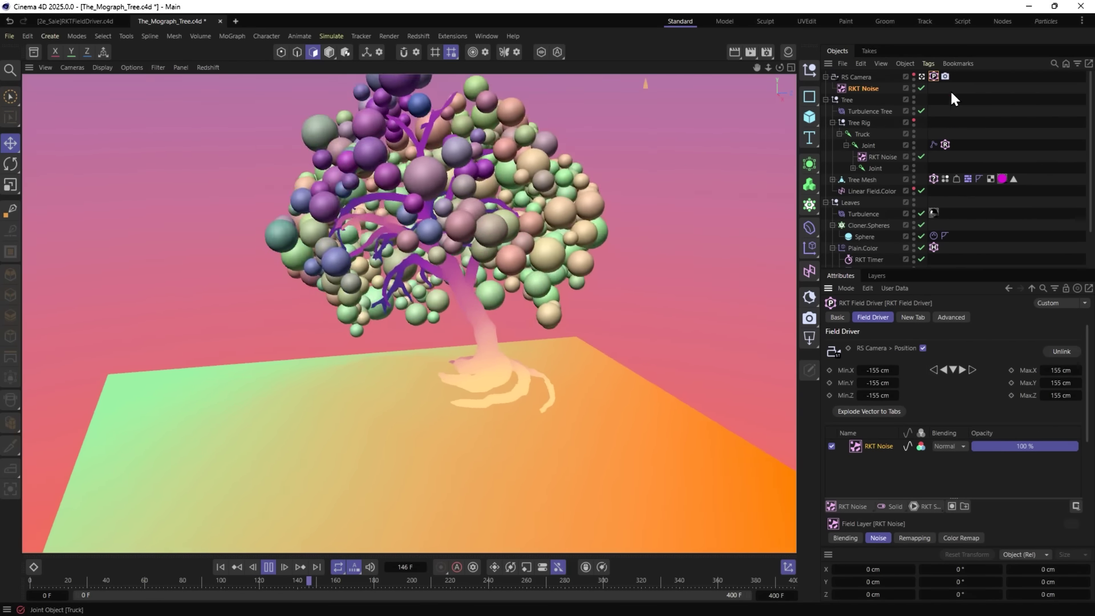
click(932, 76)
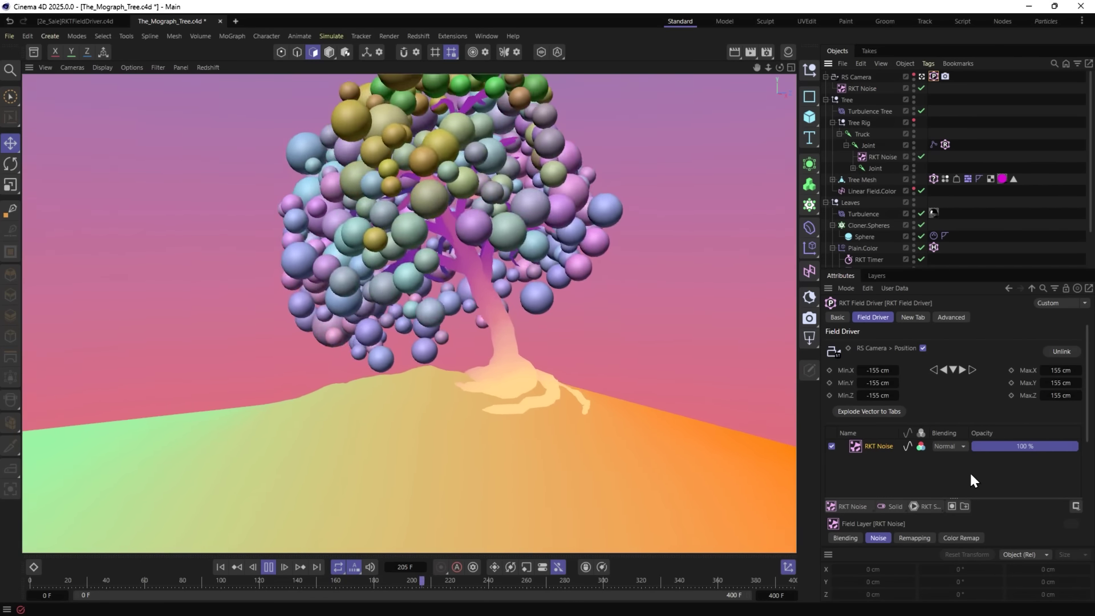
Add a Delay layer above the noise at 75% strength in Spring mode.
click(925, 502)
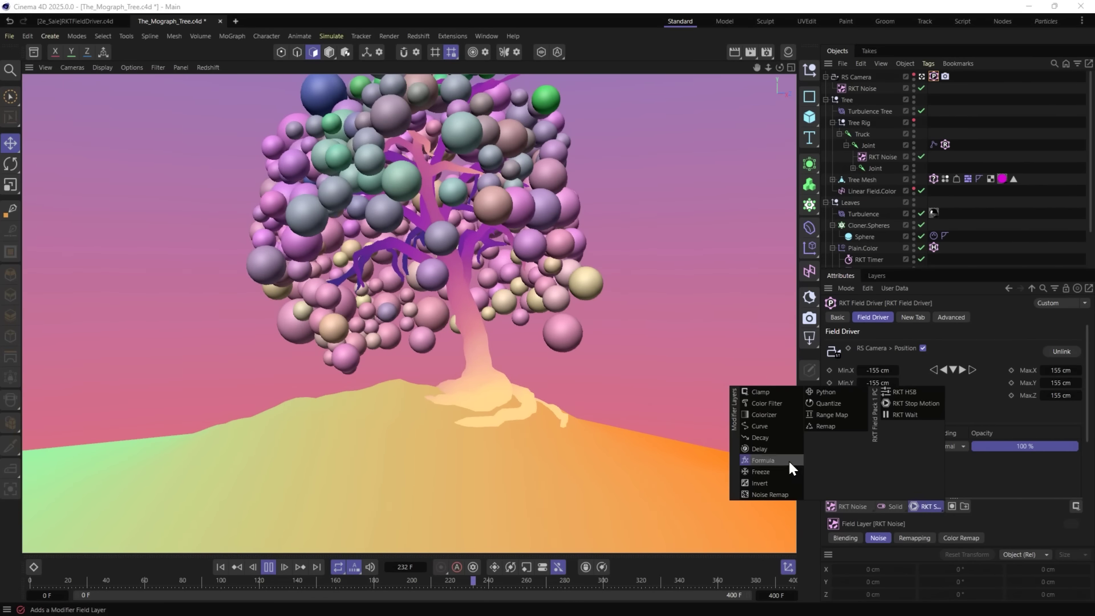
click(775, 447)
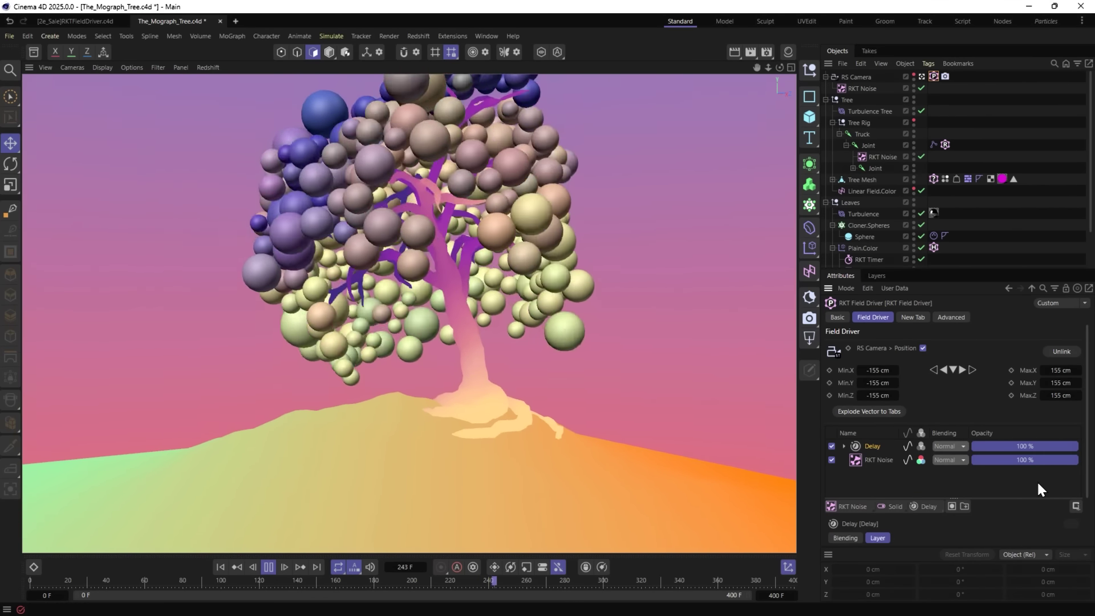
scroll(976, 502, down, 2)
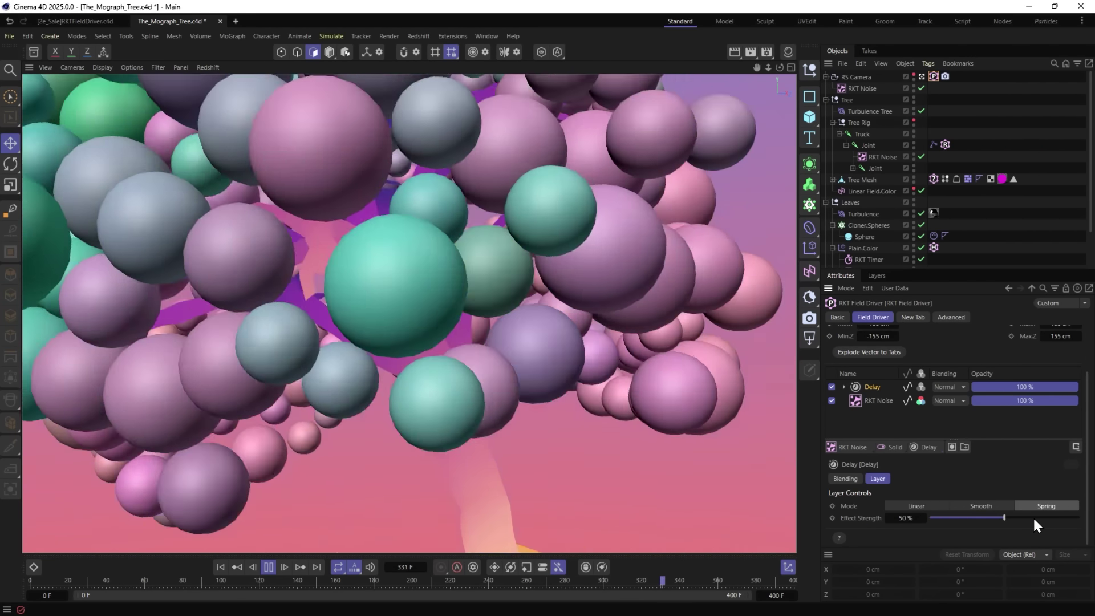
drag(1033, 517, 1042, 517)
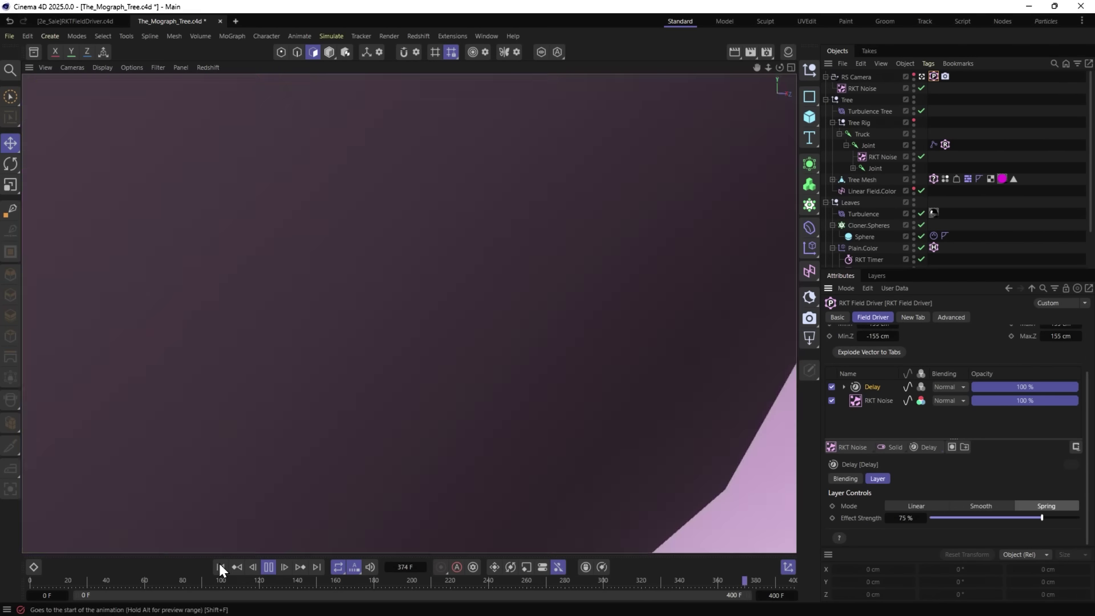
click(221, 566)
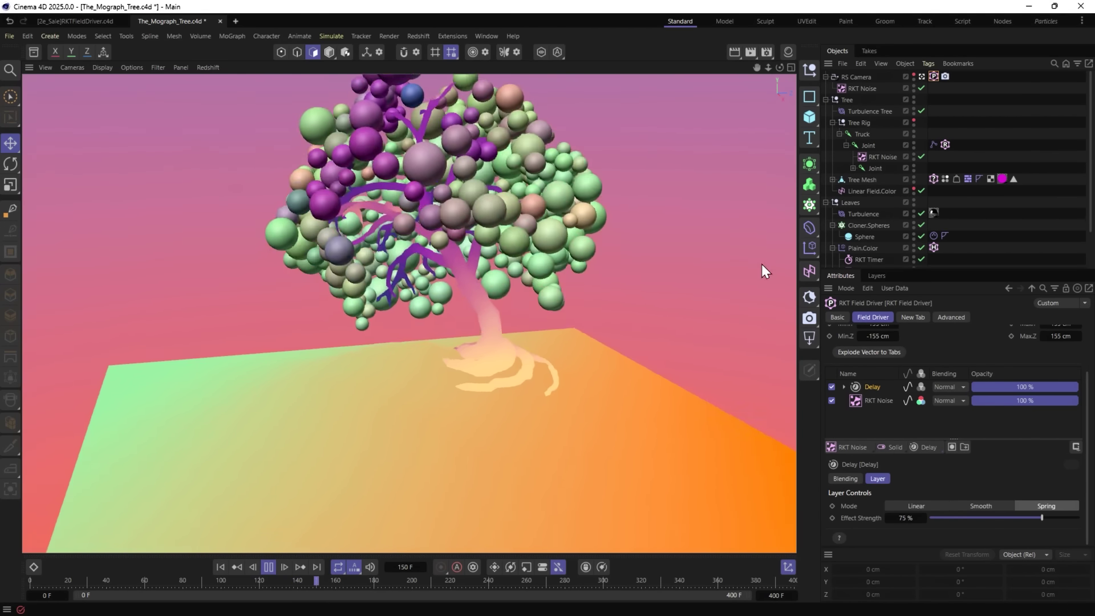
Add a second Delay layer, then disable and re-enable both Delay layers.
click(922, 447)
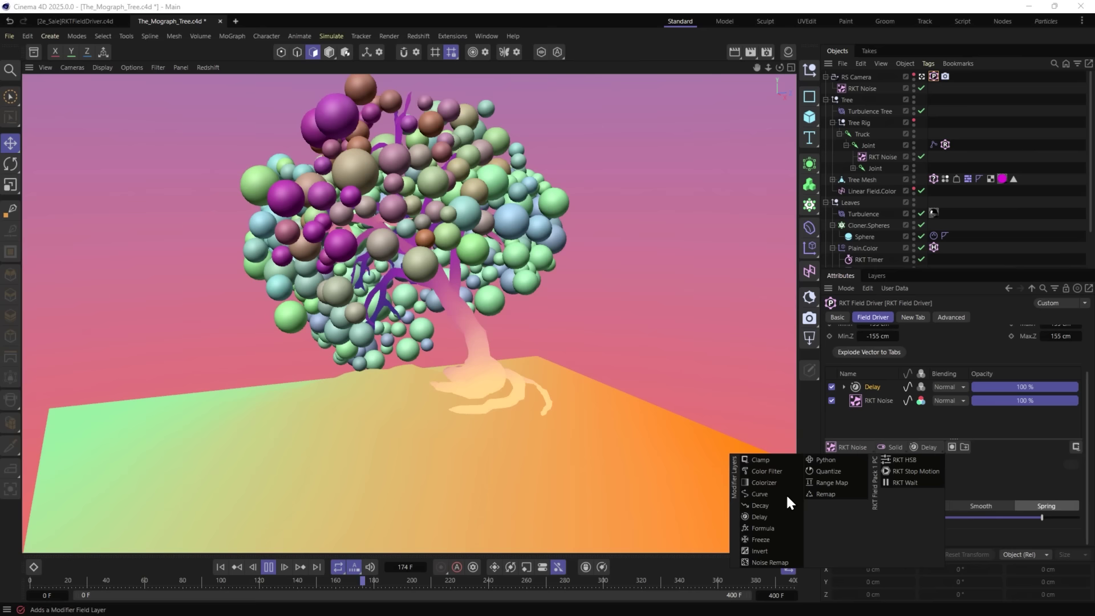
click(762, 516)
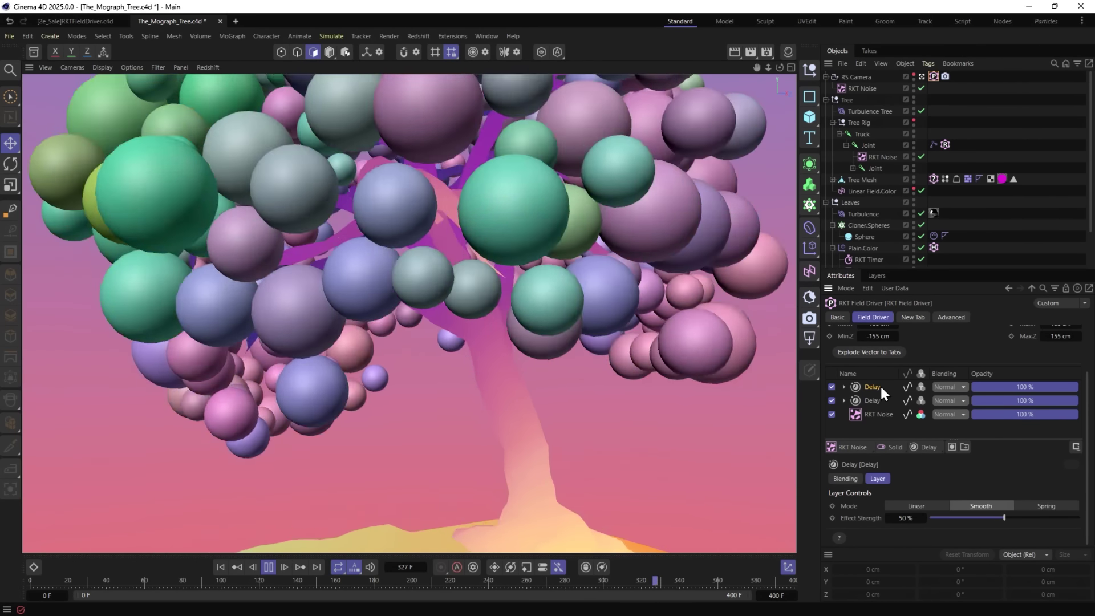
click(873, 400)
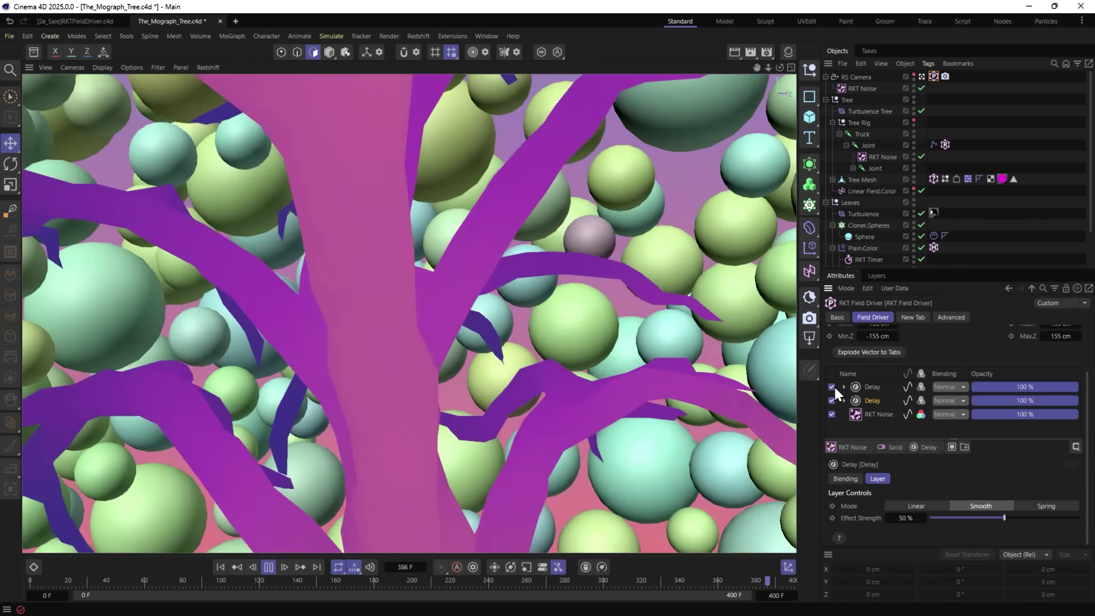
click(831, 386)
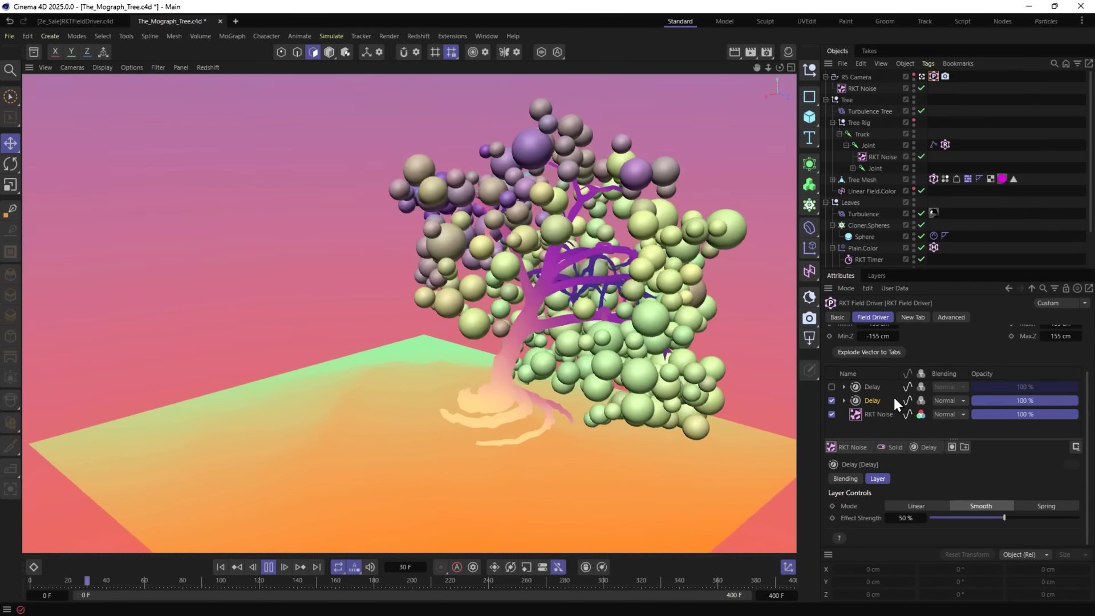
click(831, 400)
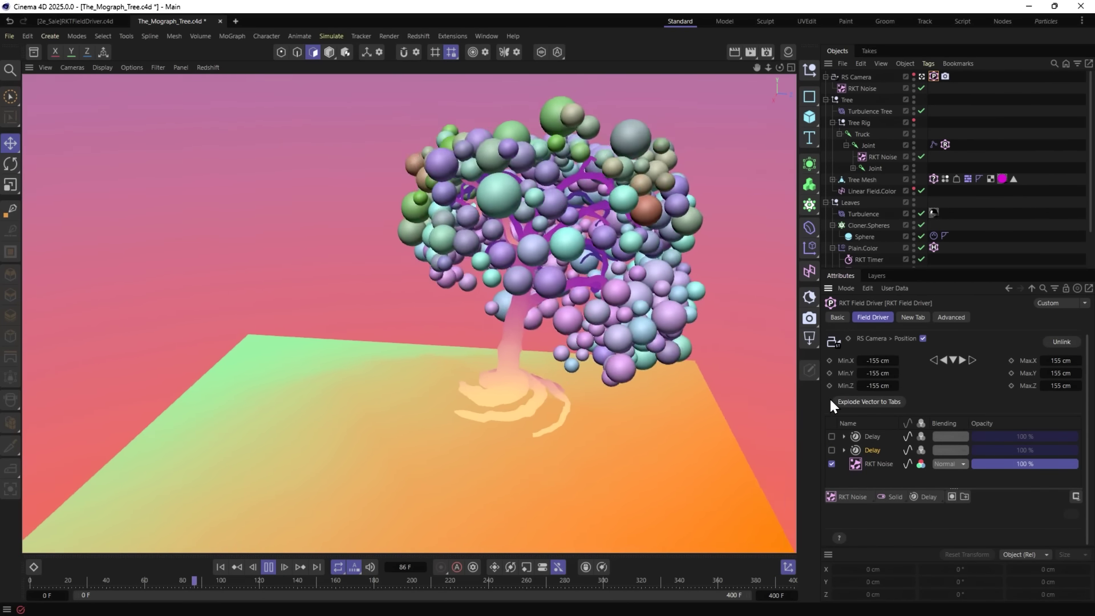
click(832, 450)
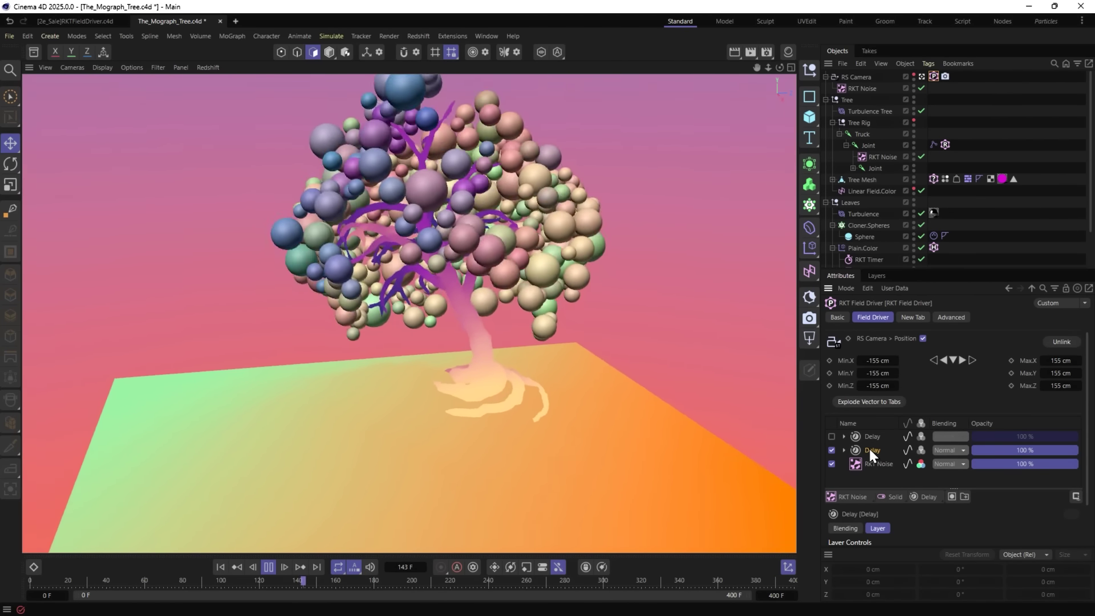
click(831, 436)
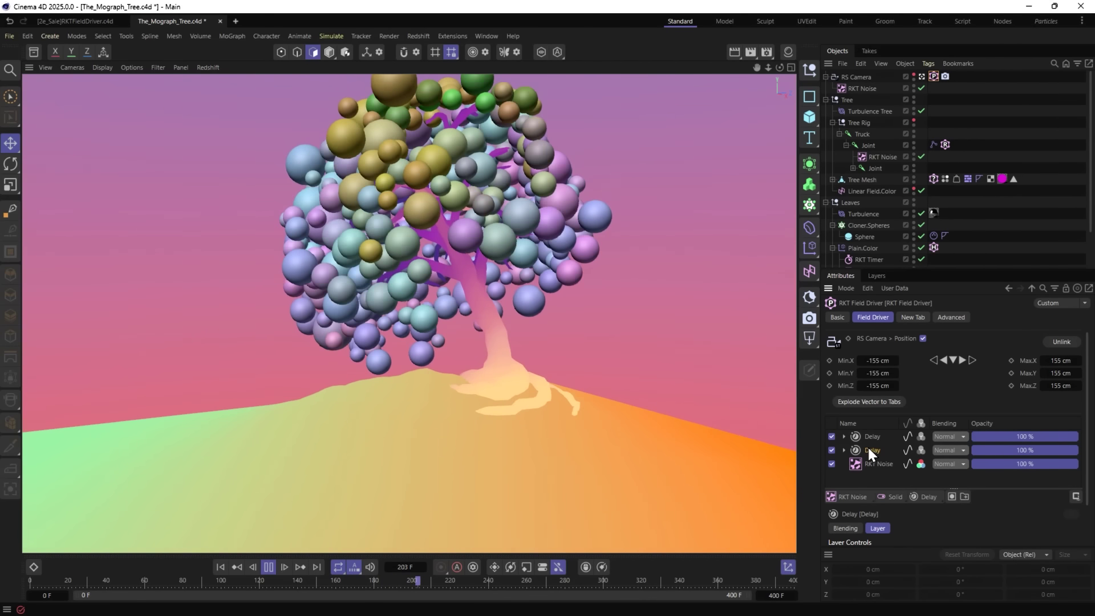
click(866, 436)
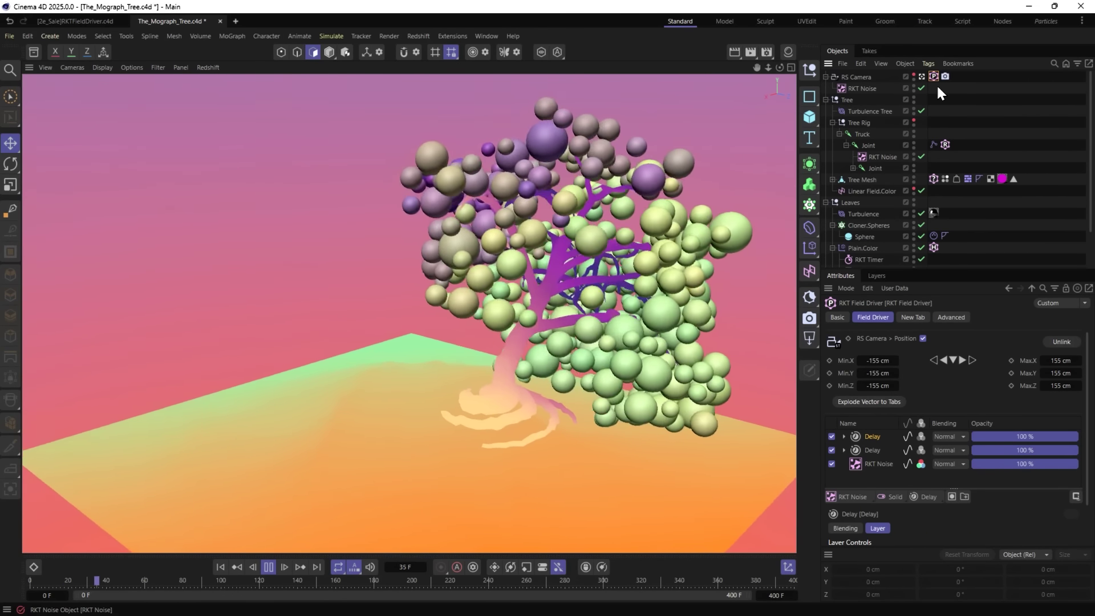
Stop playback and close The_Mograph_Tree.c4d without saving changes.
click(958, 319)
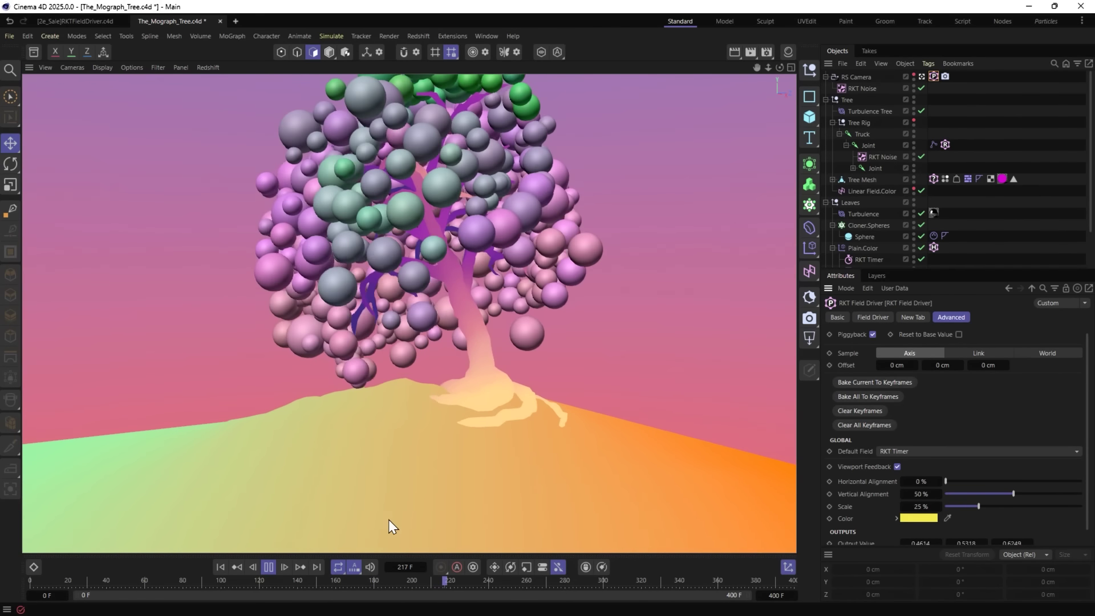
click(271, 566)
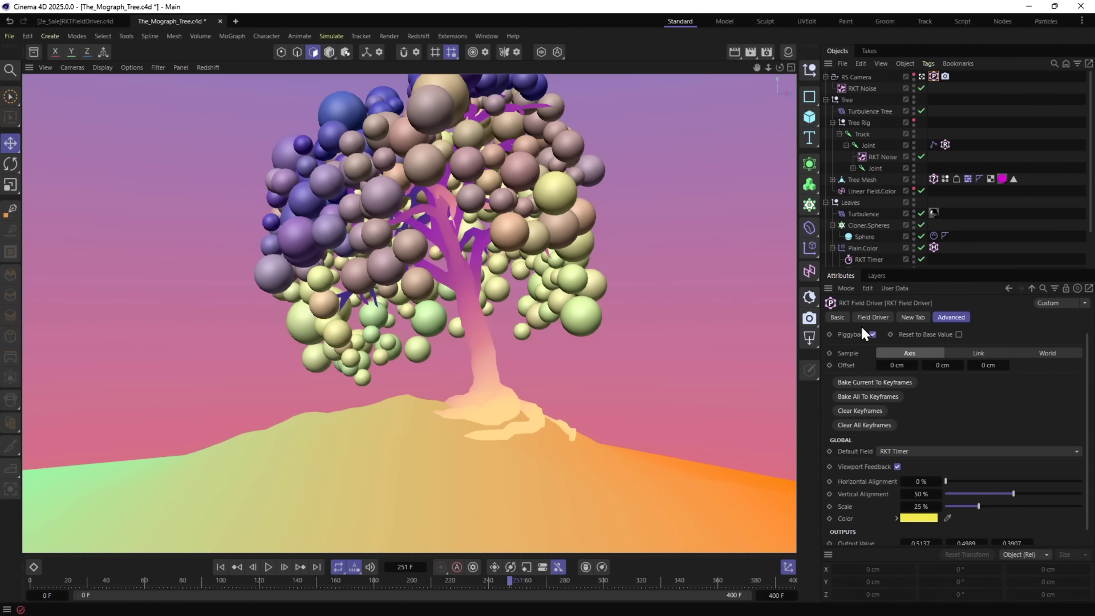
click(872, 317)
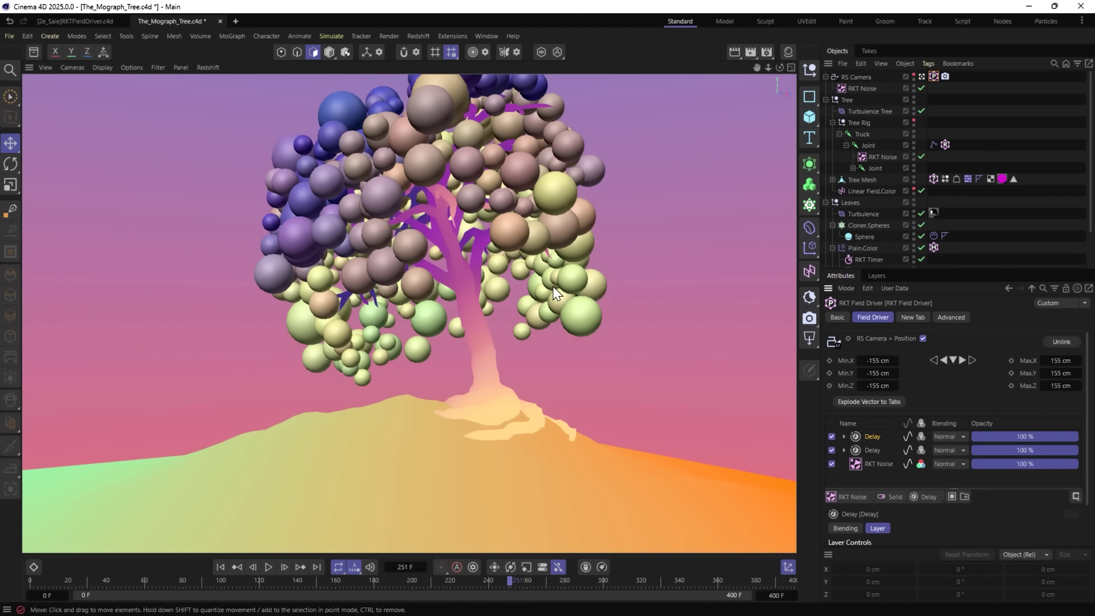
key(ctrl+F4)
click(579, 357)
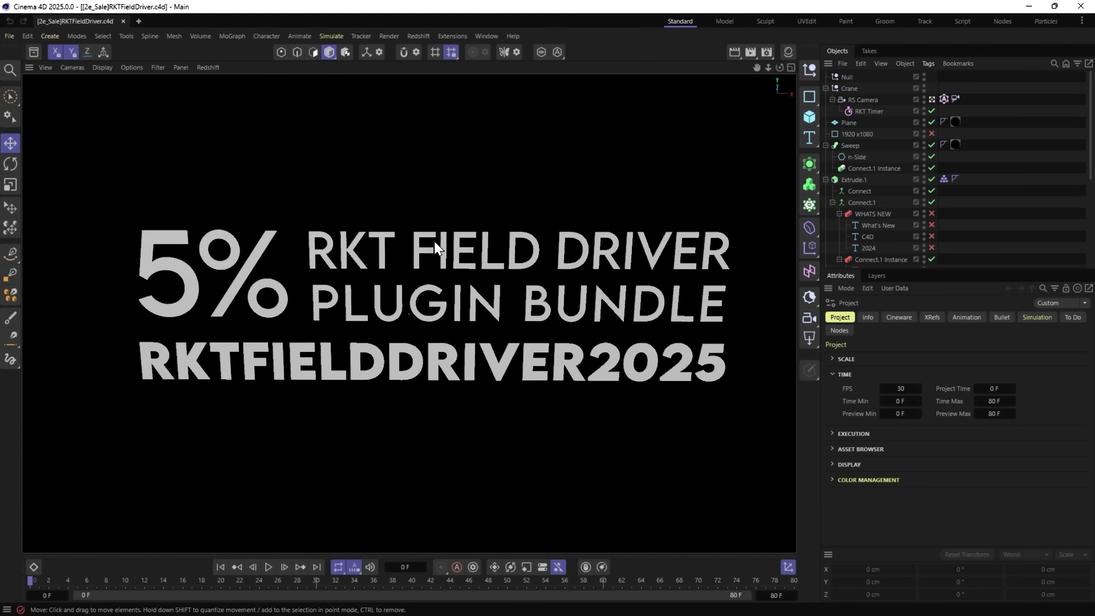
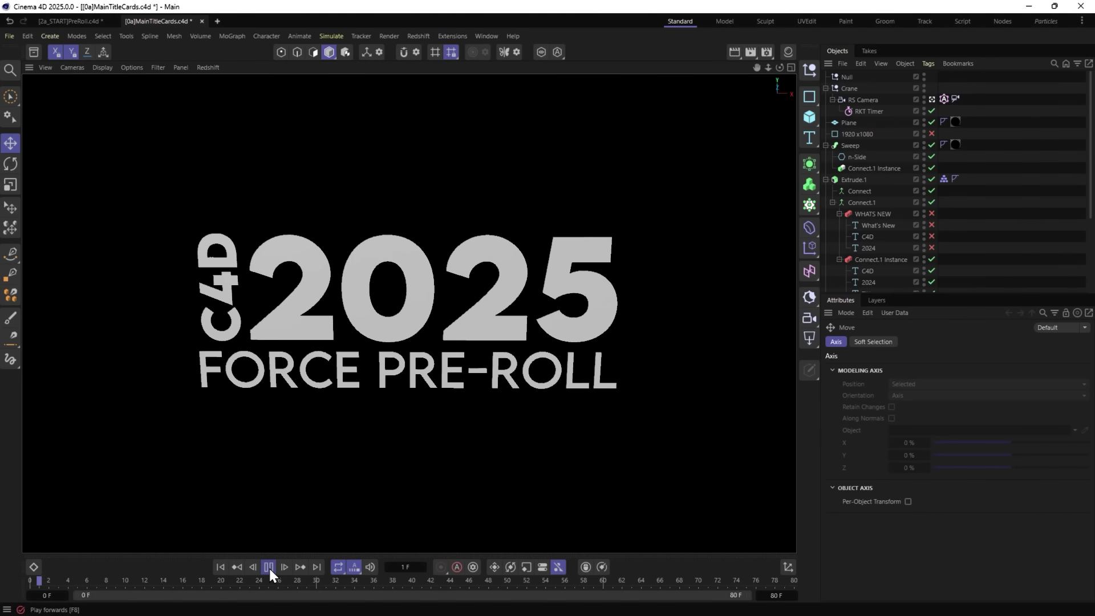
Preview the MainTitleCards animation, then switch to the Cinema 4D 2024 PreRoll.c4d scene.
click(268, 567)
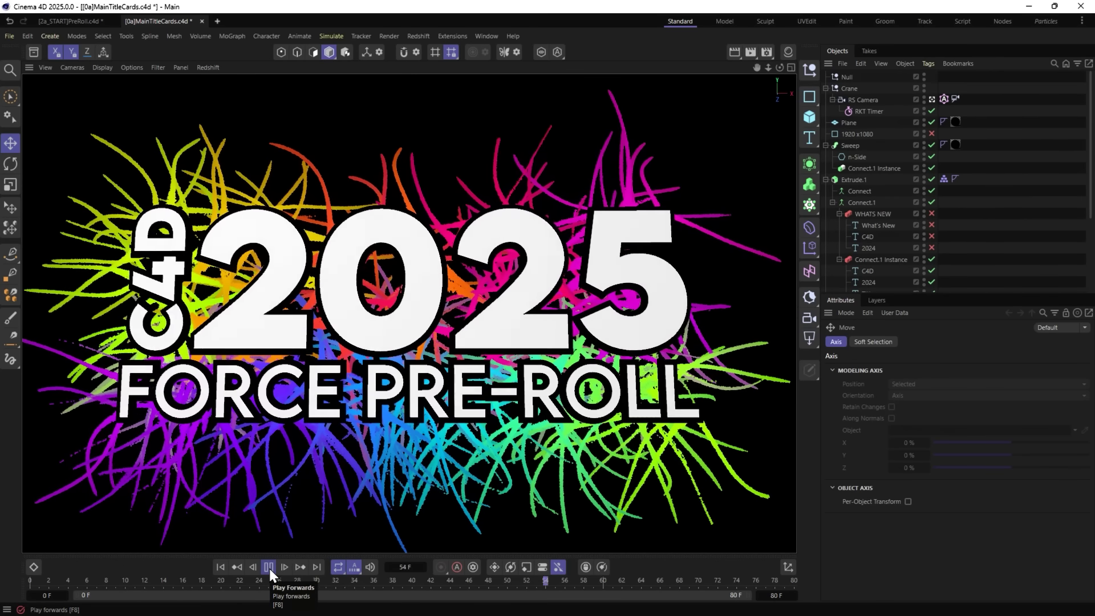
click(268, 567)
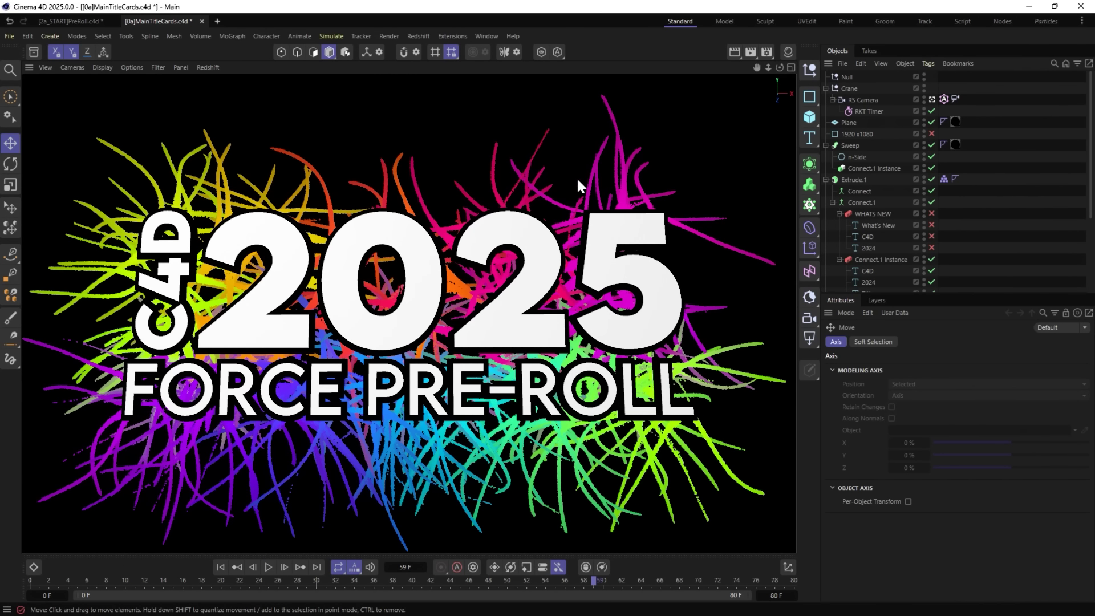
key(alt+Tab)
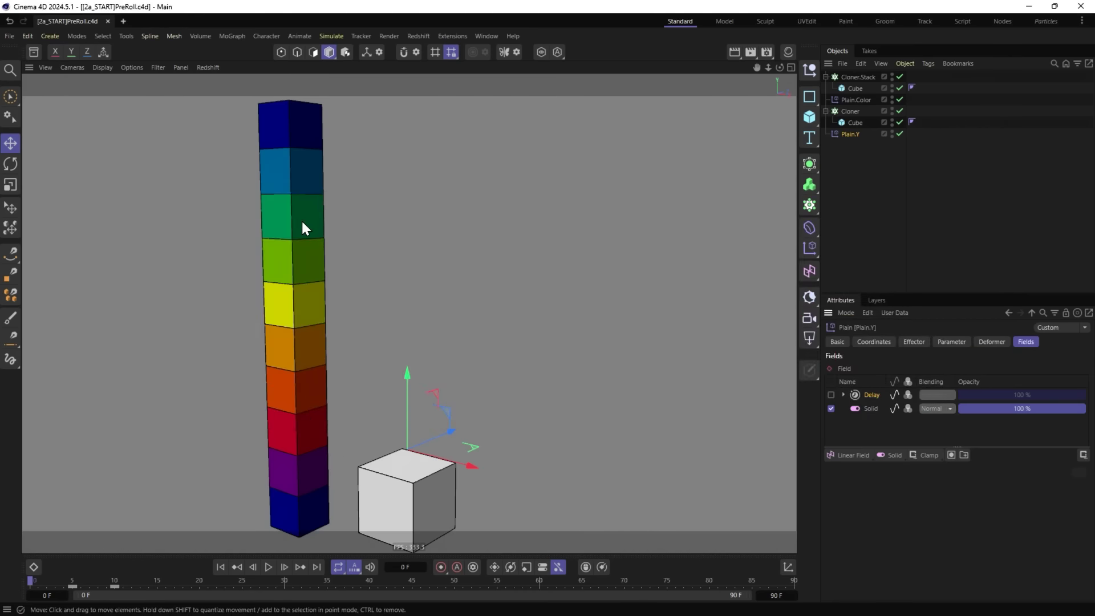
Turn on the Delay field layer in the Plain.Y effector's fields while previewing the cube's rise.
click(849, 123)
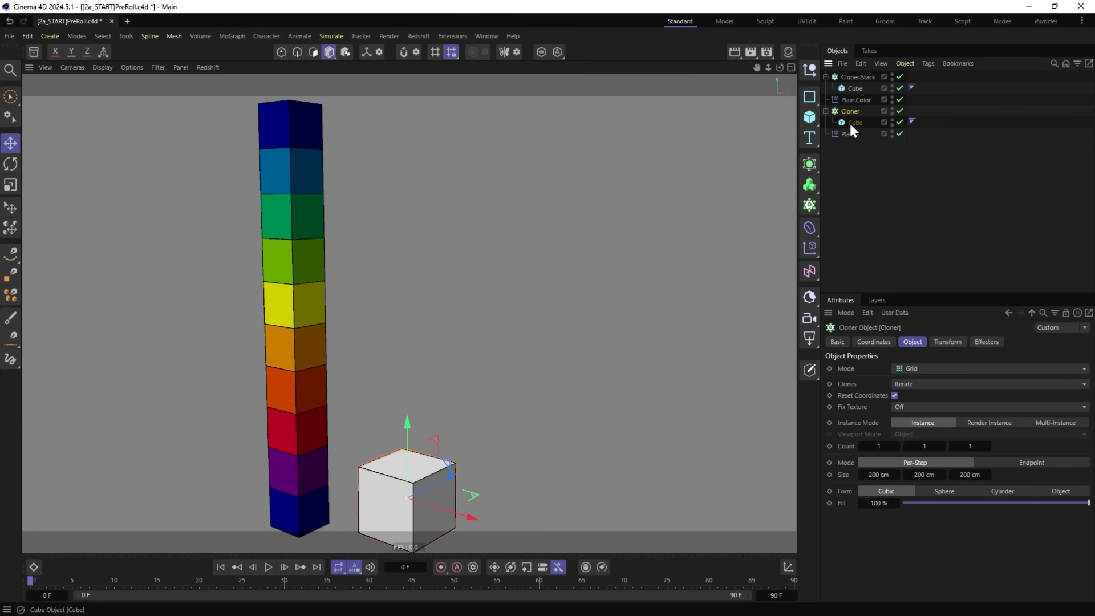
click(842, 134)
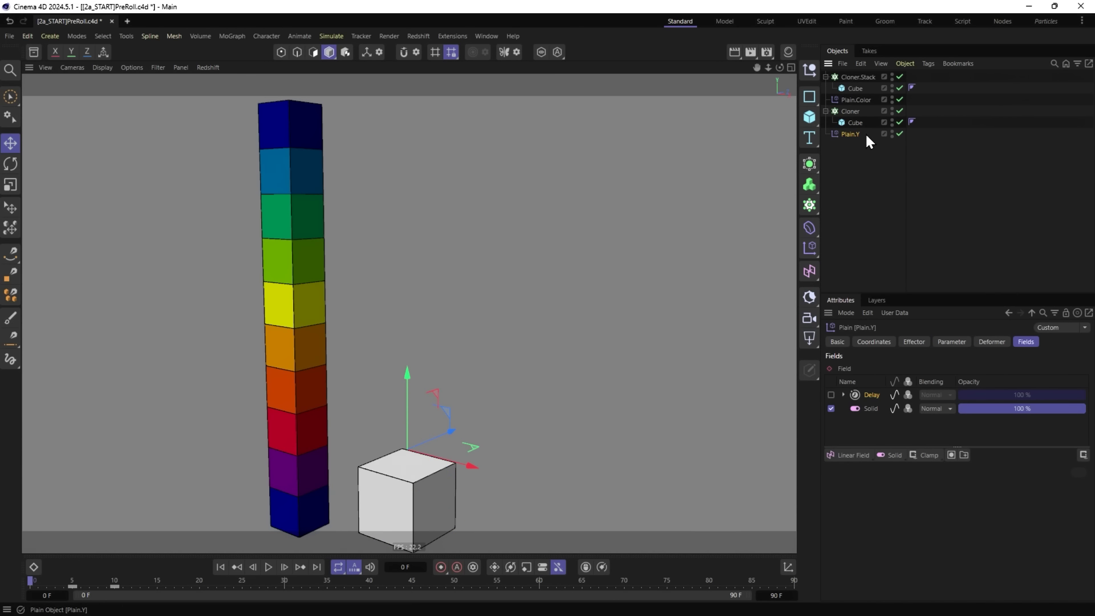
click(870, 408)
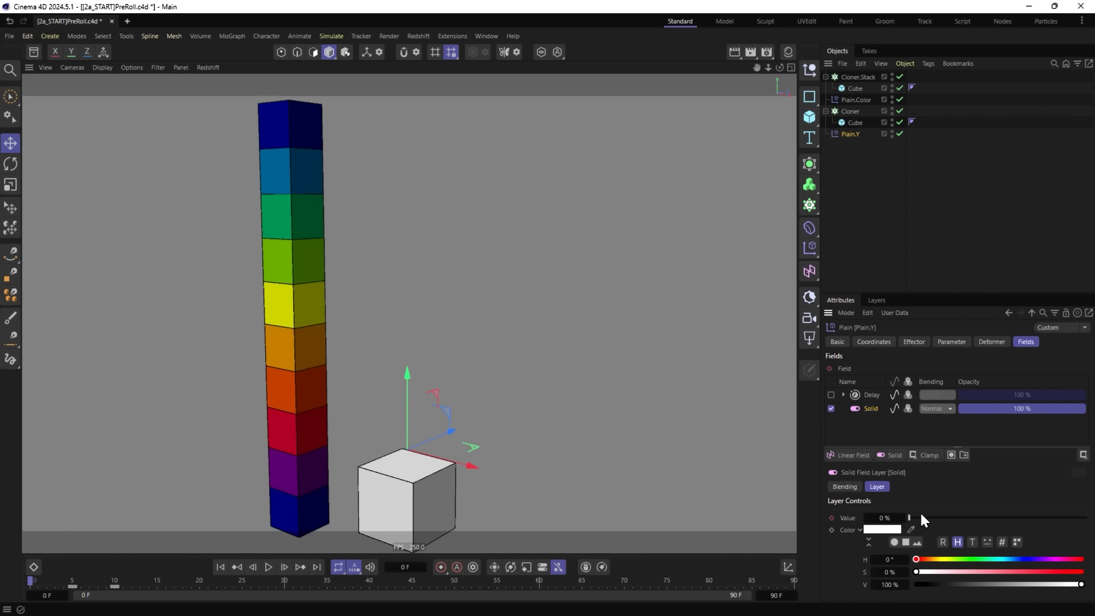
click(268, 566)
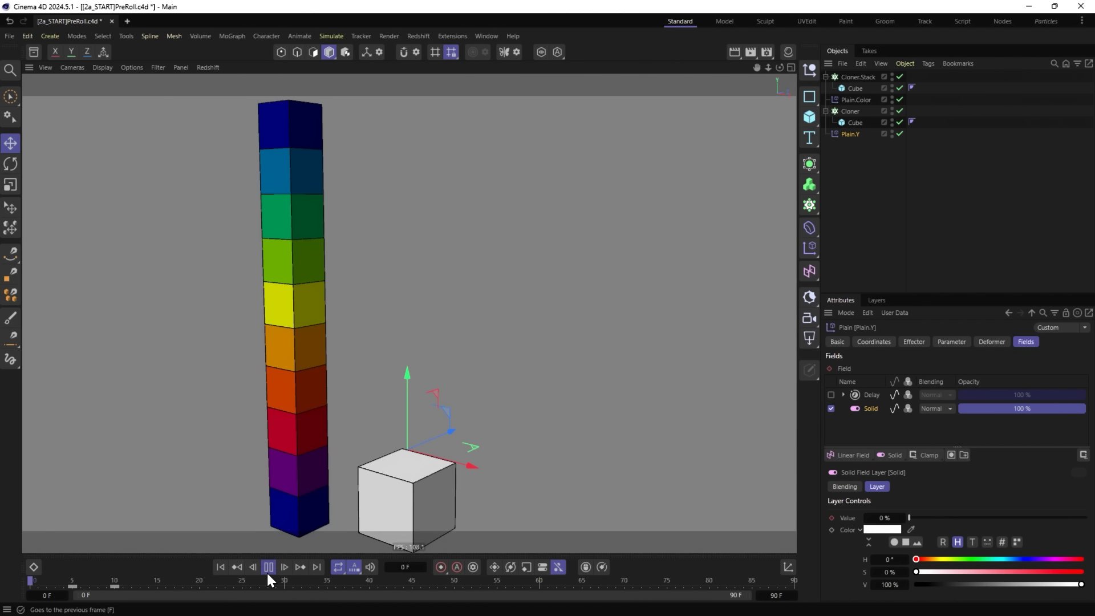
click(831, 394)
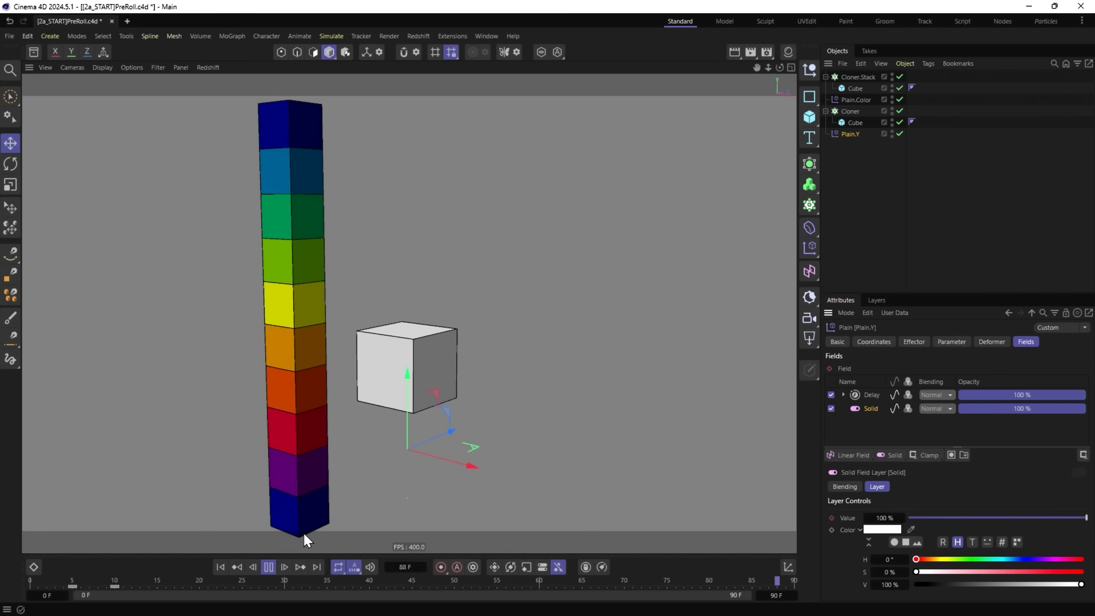
Replay the delayed animation from the first frame and step forward to frame 30.
click(236, 566)
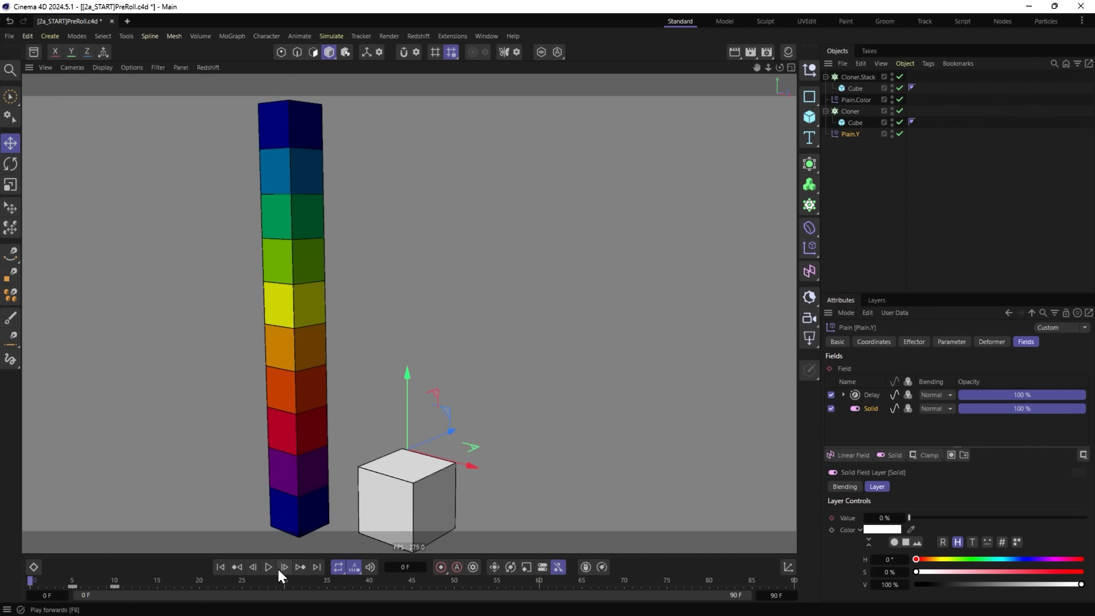
click(269, 567)
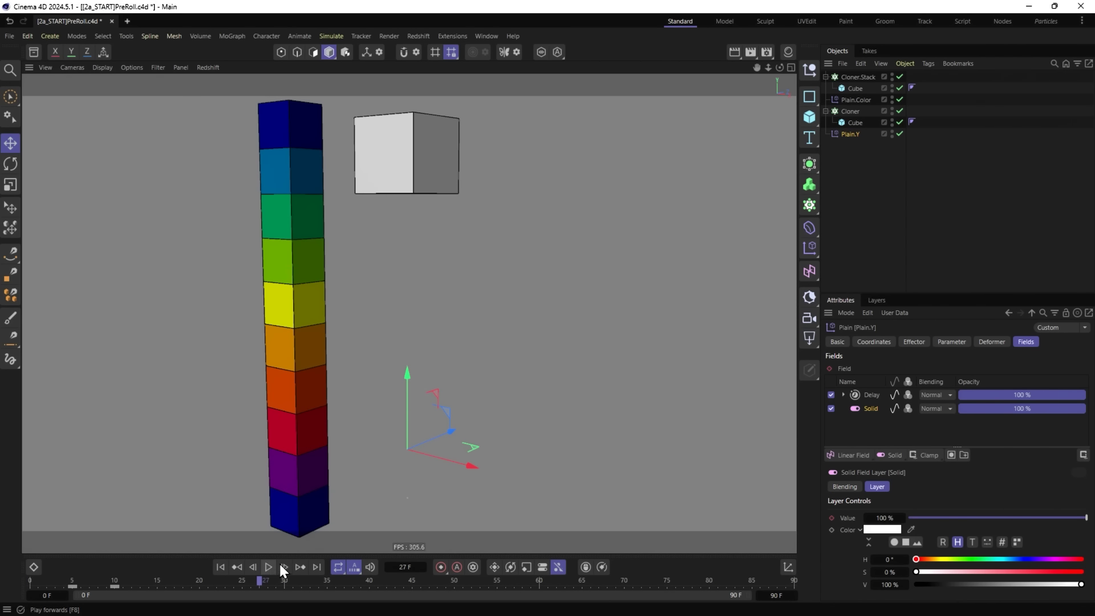
click(283, 567)
click(284, 567)
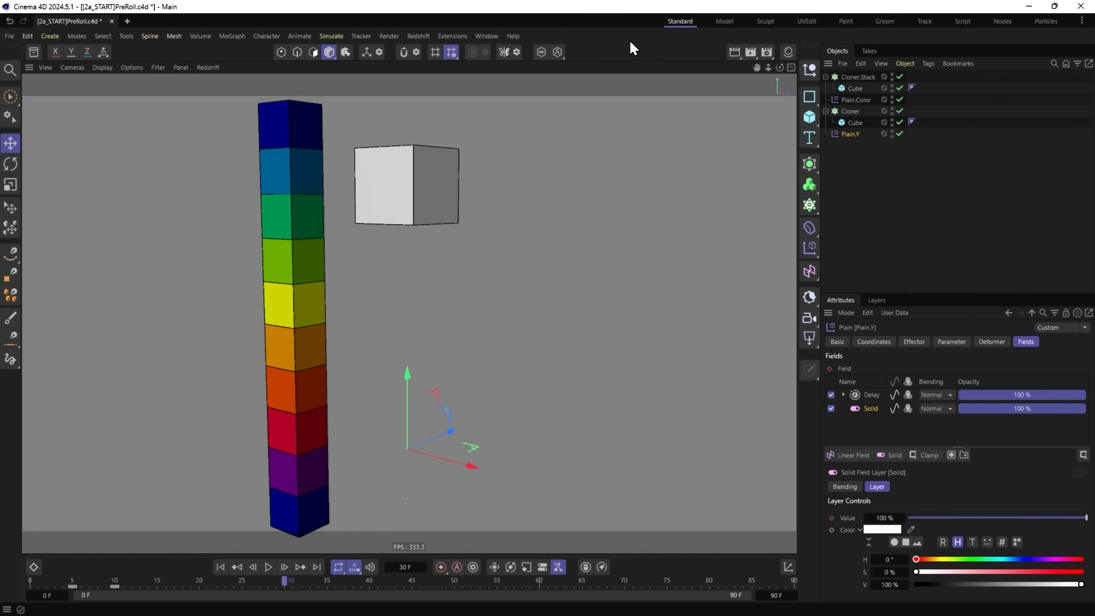
key(ctrl+b)
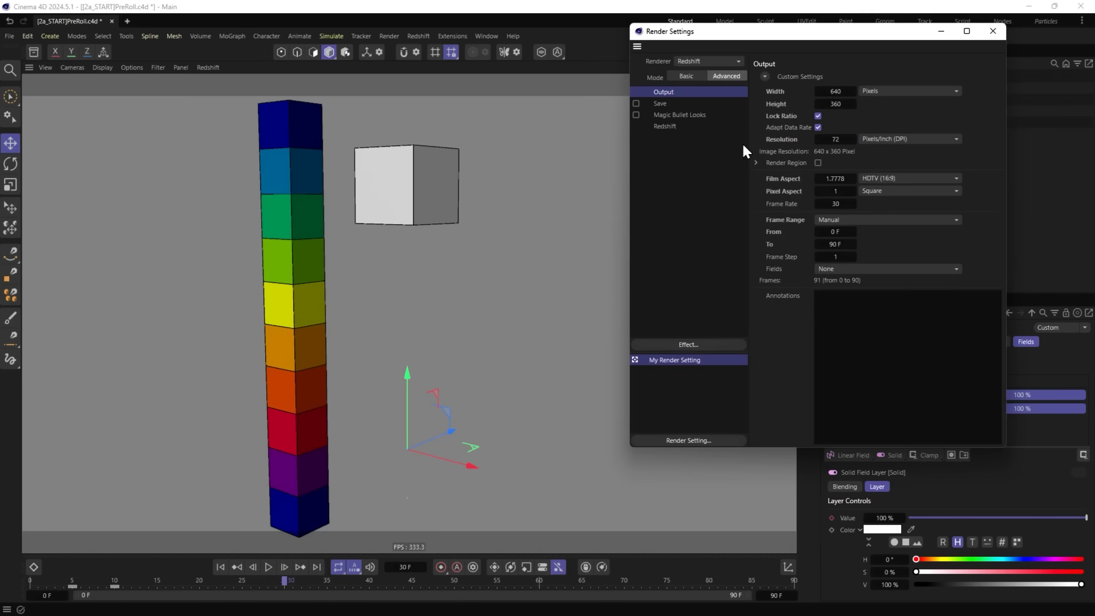
Test-render the animation to the Picture Viewer without a file and check rendered frame 30.
click(992, 31)
click(748, 55)
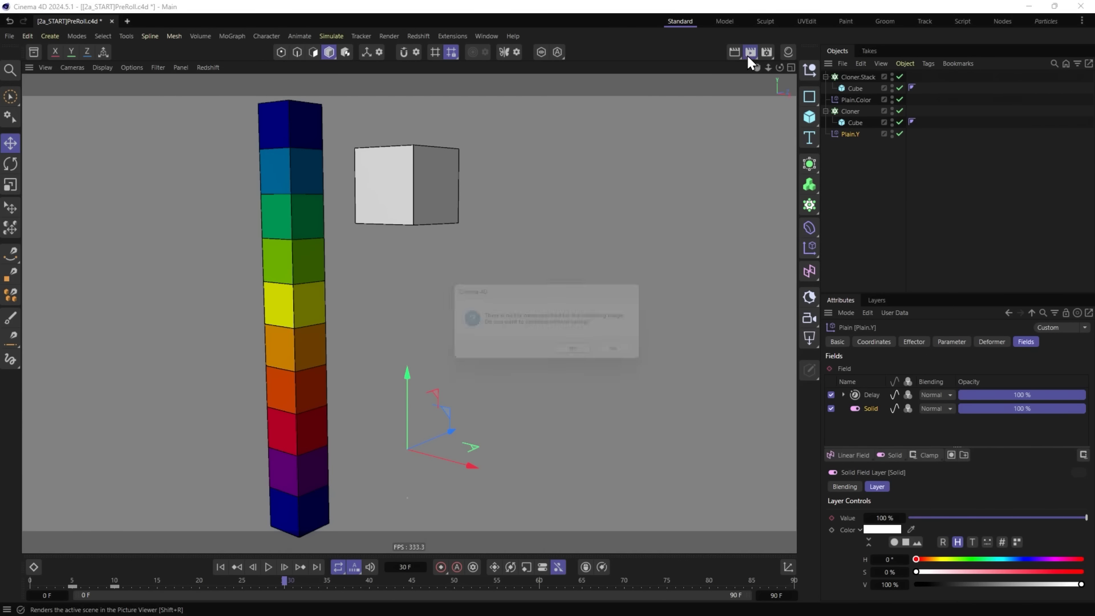
click(581, 355)
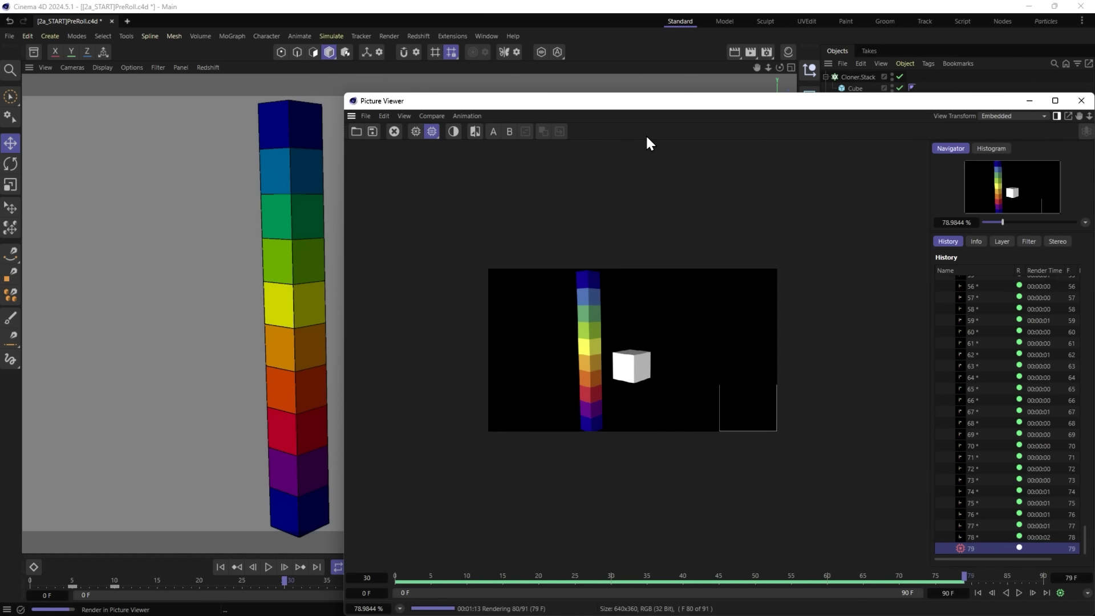
click(1019, 592)
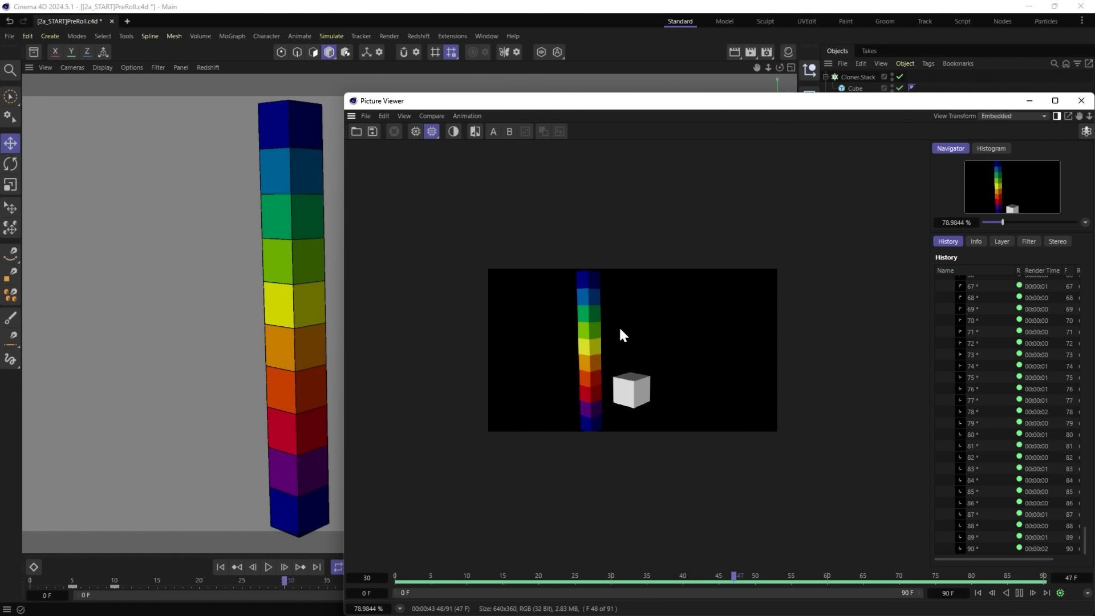
click(612, 575)
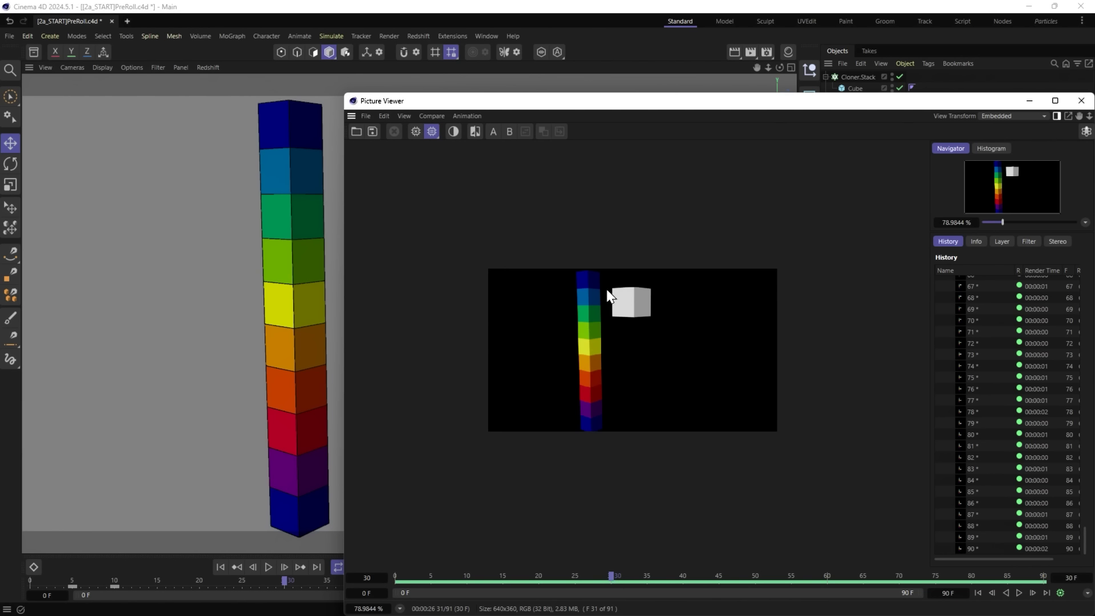
click(1080, 101)
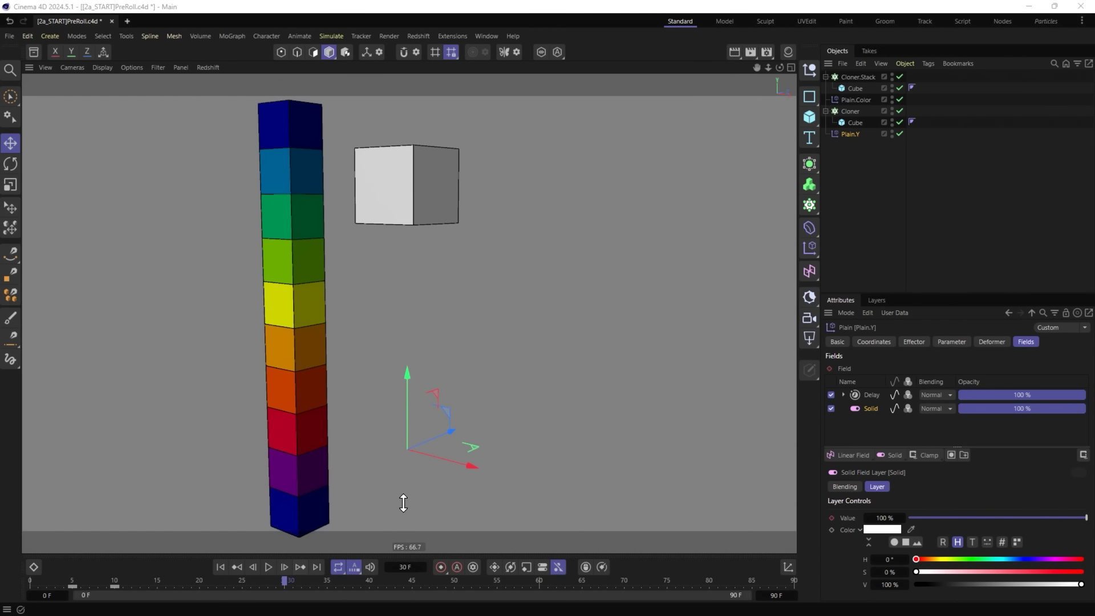
Set the render range start to frame 30 (61 frames) and rewind to frame 0.
key(ctrl+b)
click(533, 404)
text(30)
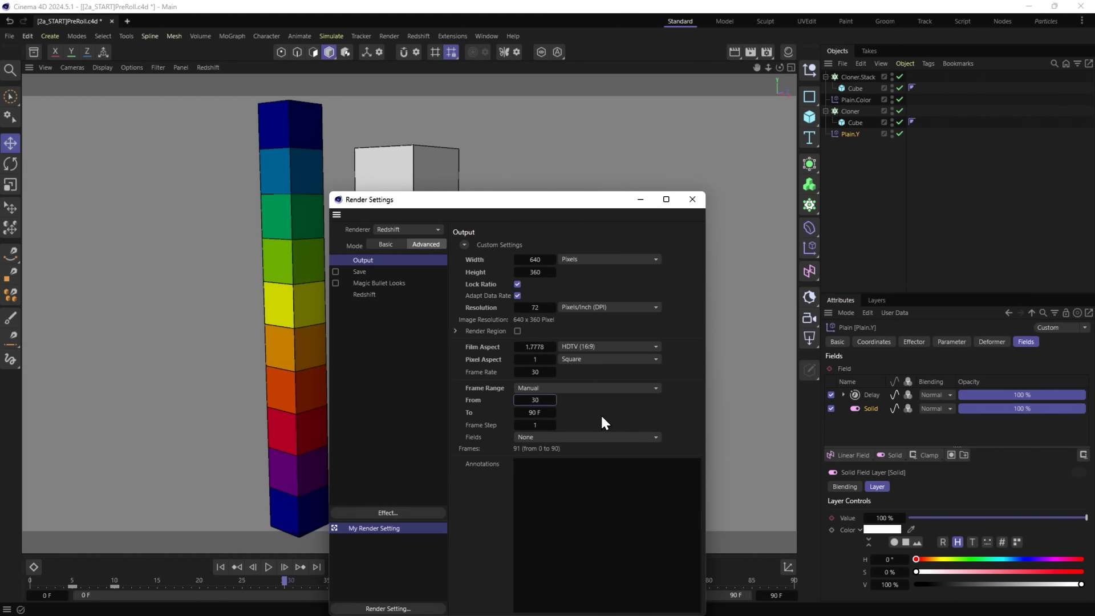
key(Return)
click(692, 199)
click(220, 566)
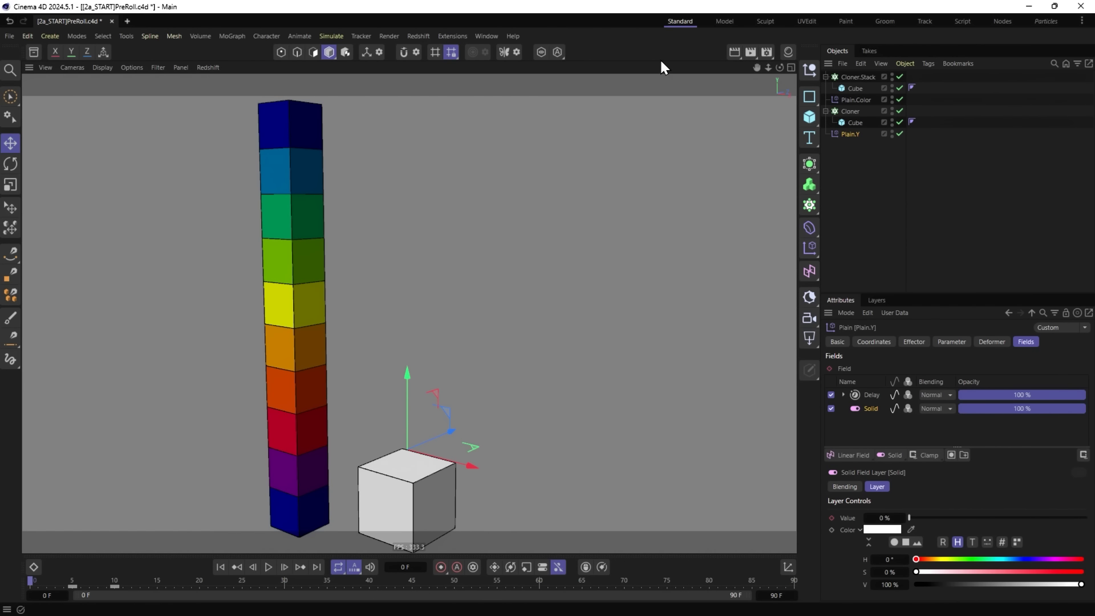
Render frames 30–90 to the Picture Viewer without saving, and inspect frame 30.
click(750, 52)
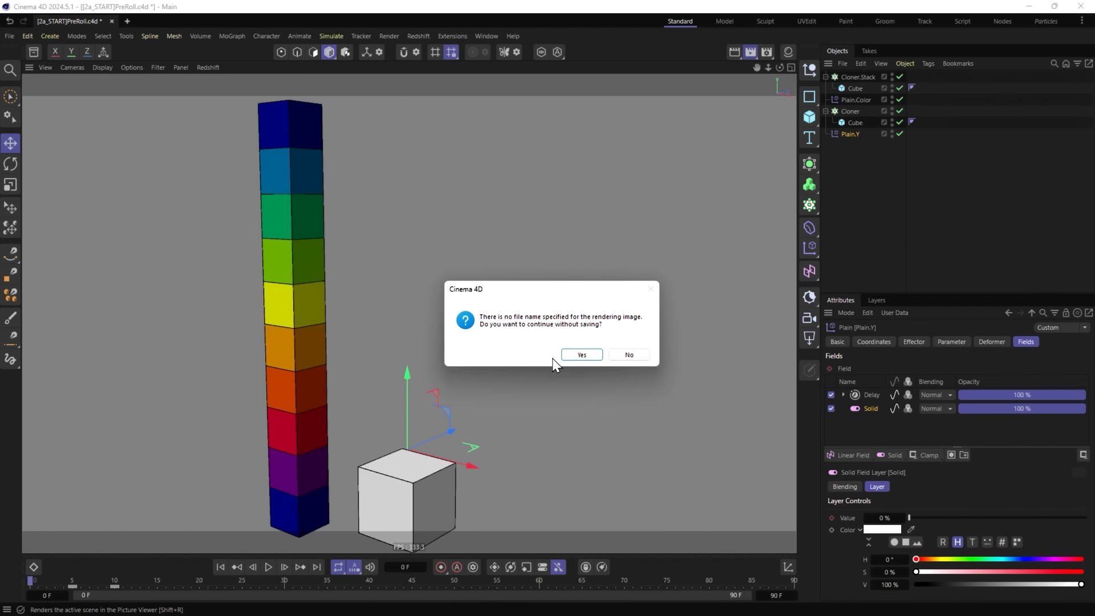
click(576, 356)
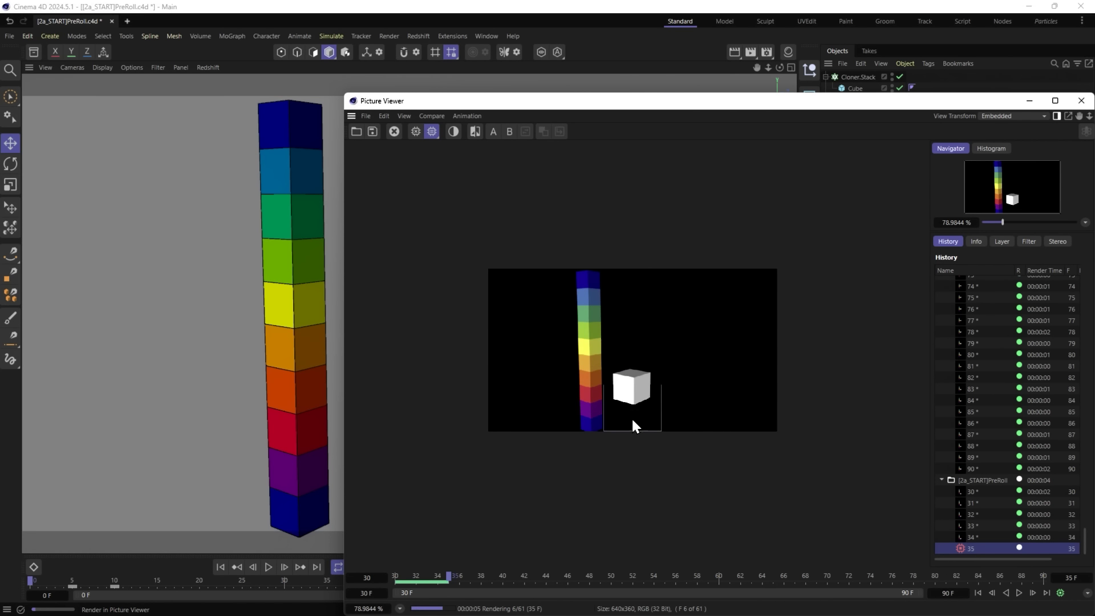
click(410, 581)
mouse_move(411, 583)
mouse_down()
mouse_move(443, 586)
mouse_move(389, 581)
mouse_up()
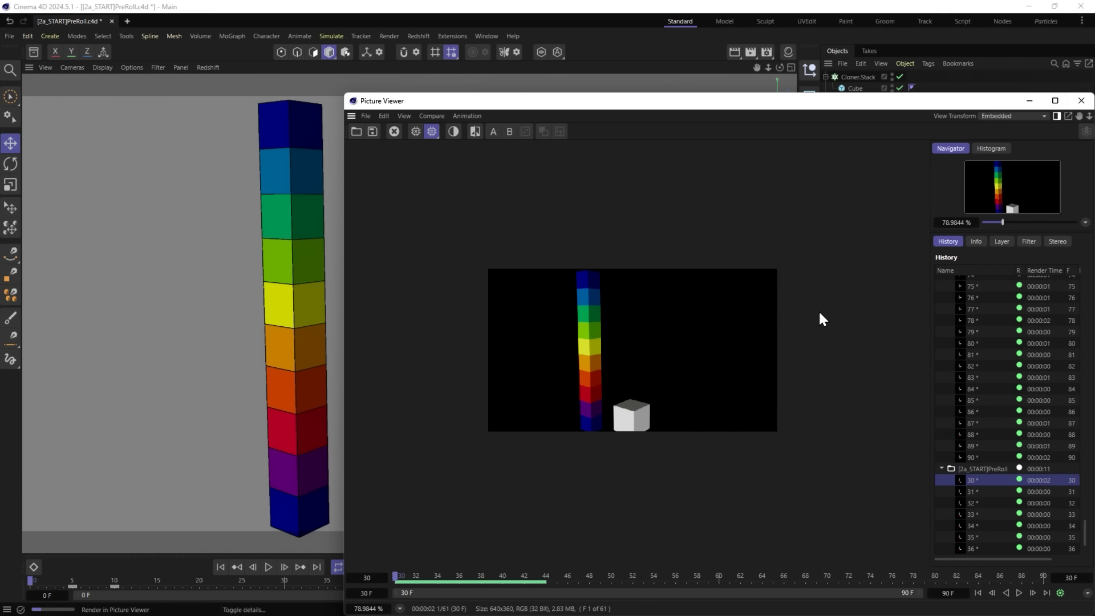
drag(582, 111, 521, 603)
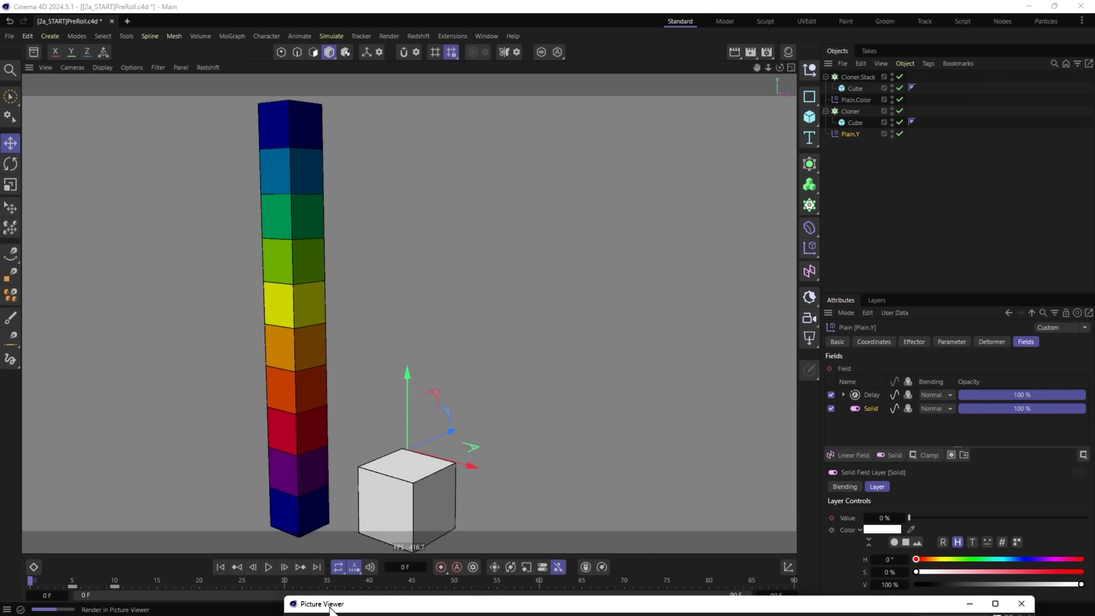
drag(331, 609, 156, 117)
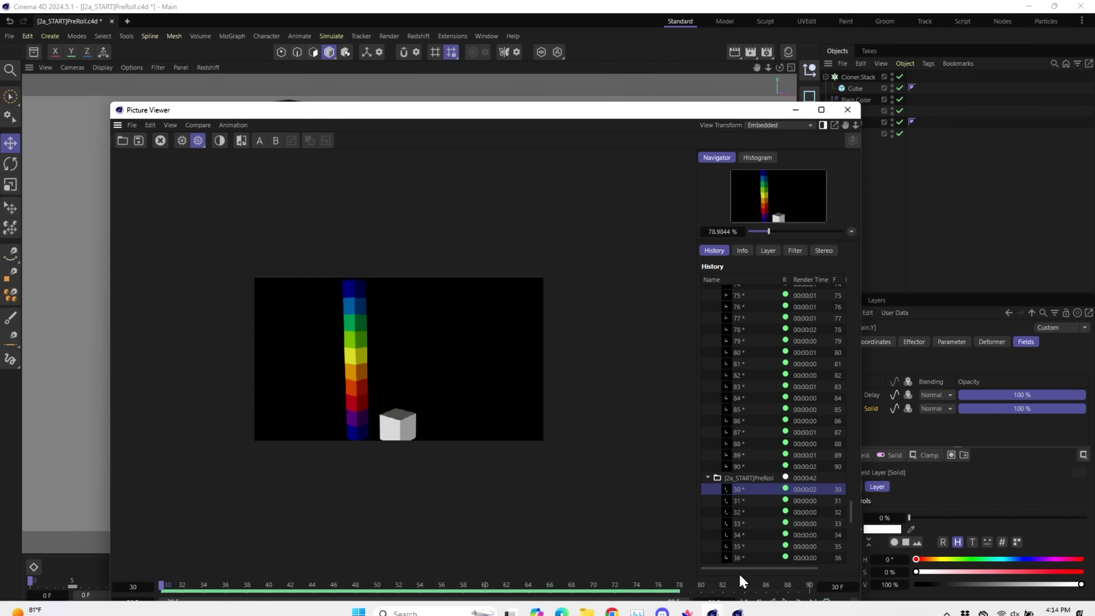
Open the PreRoll scene in Cinema 4D 2025, check its render settings, and rewind to frame 0.
click(737, 600)
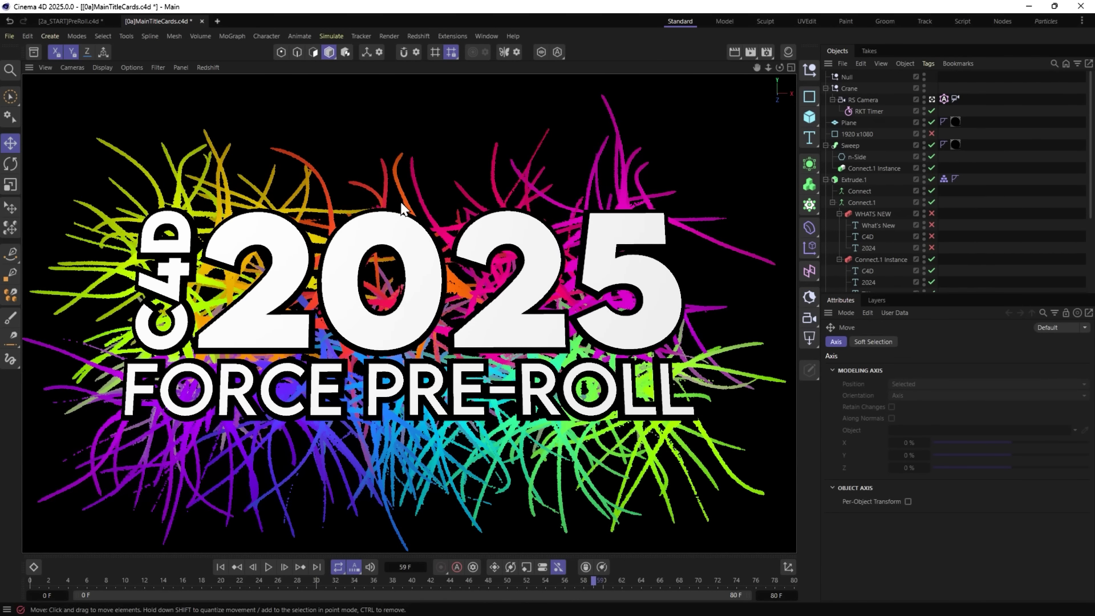
click(66, 21)
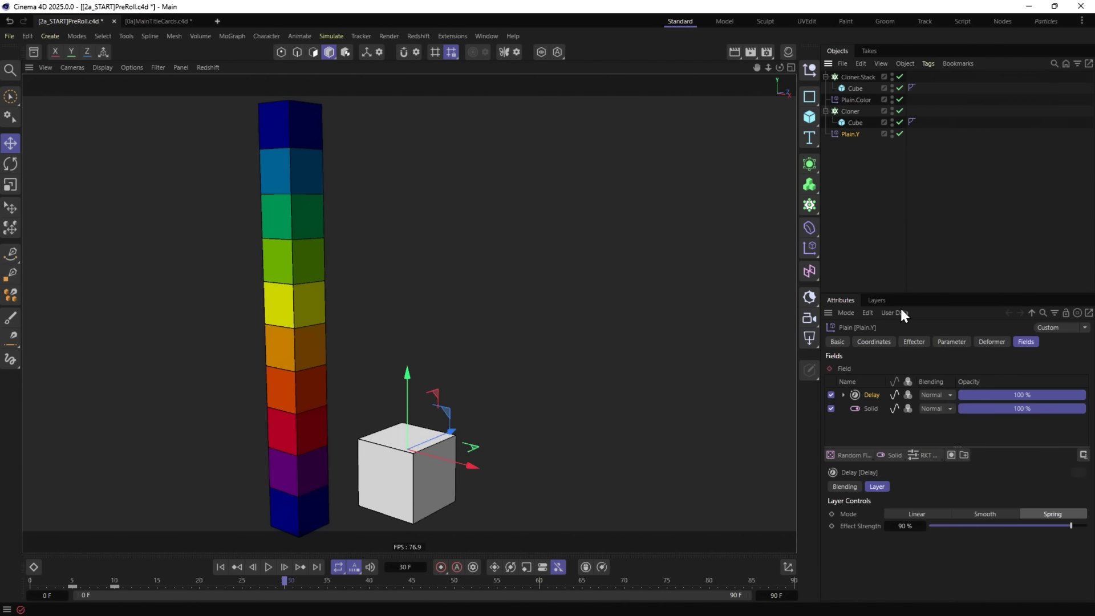
key(ctrl+b)
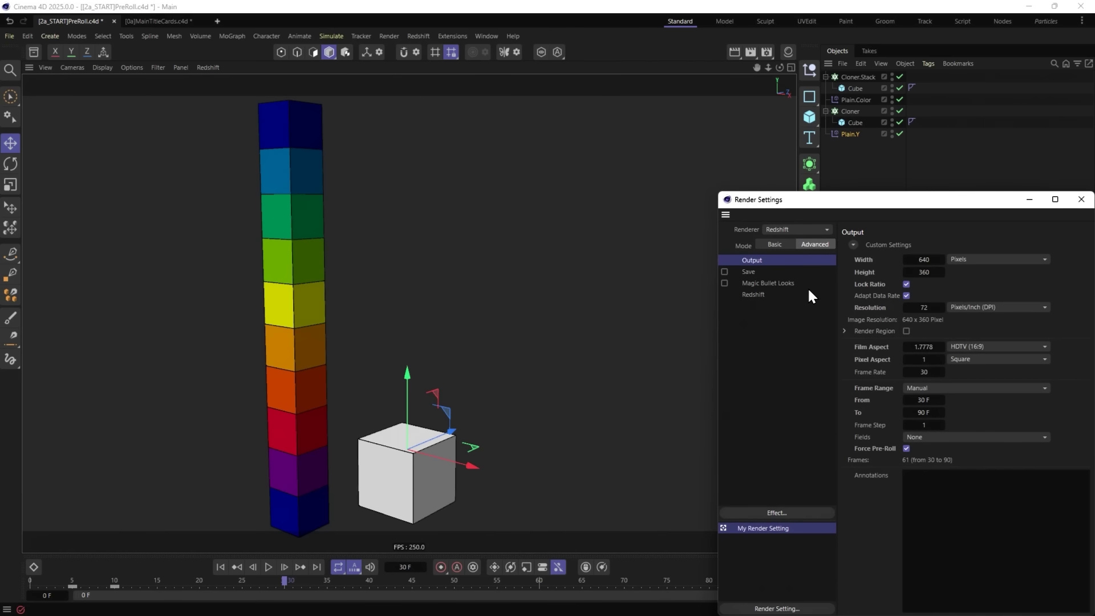
click(1079, 199)
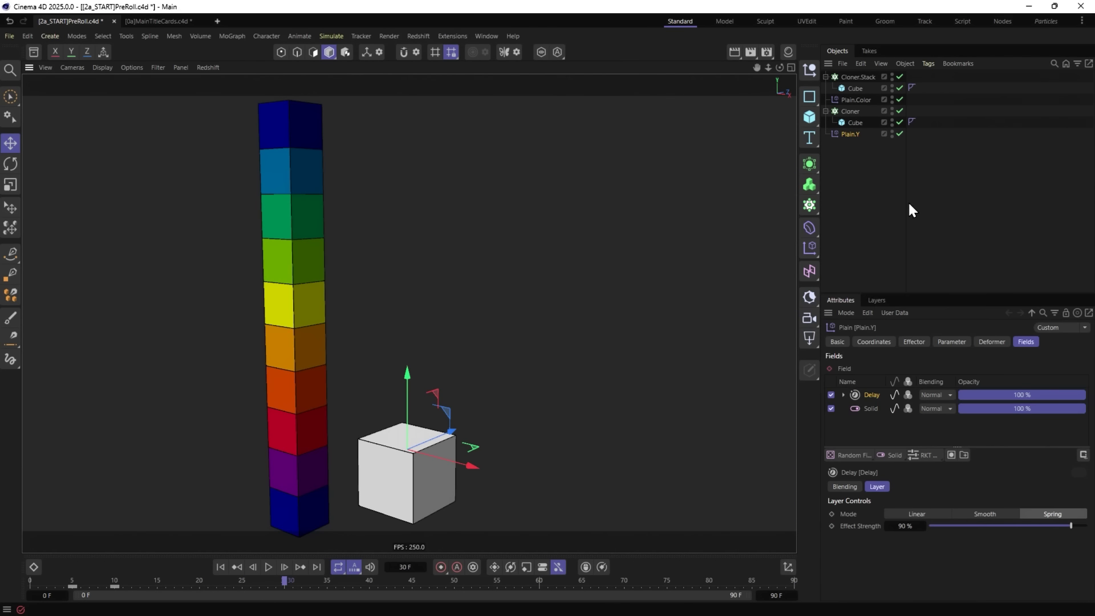
click(858, 235)
click(220, 566)
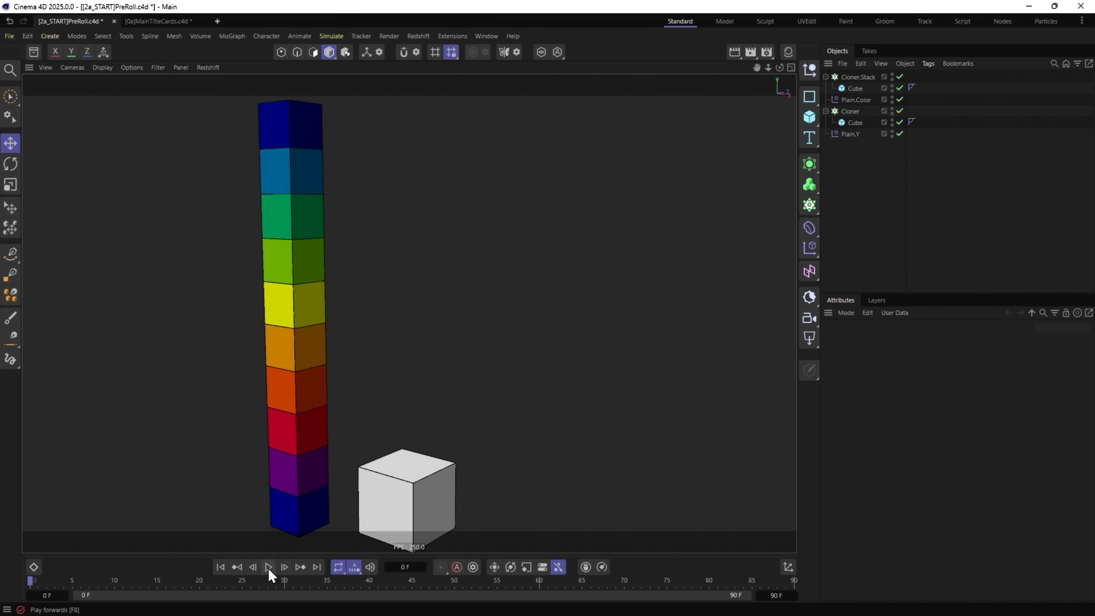
Render the scene to the Picture Viewer without a file name, with Plain.Y selected.
click(750, 52)
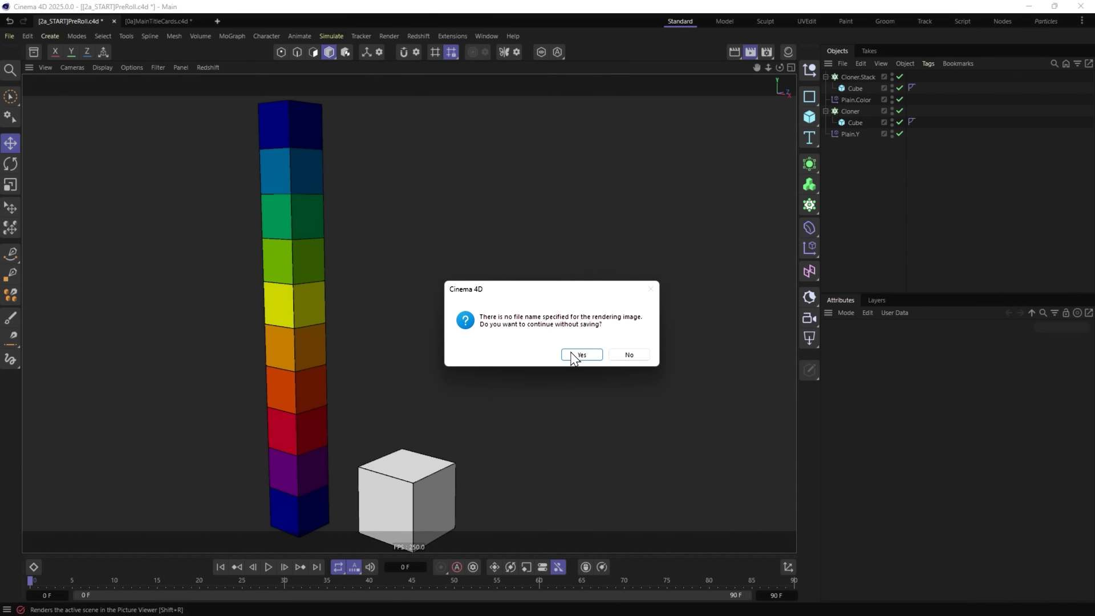
click(576, 354)
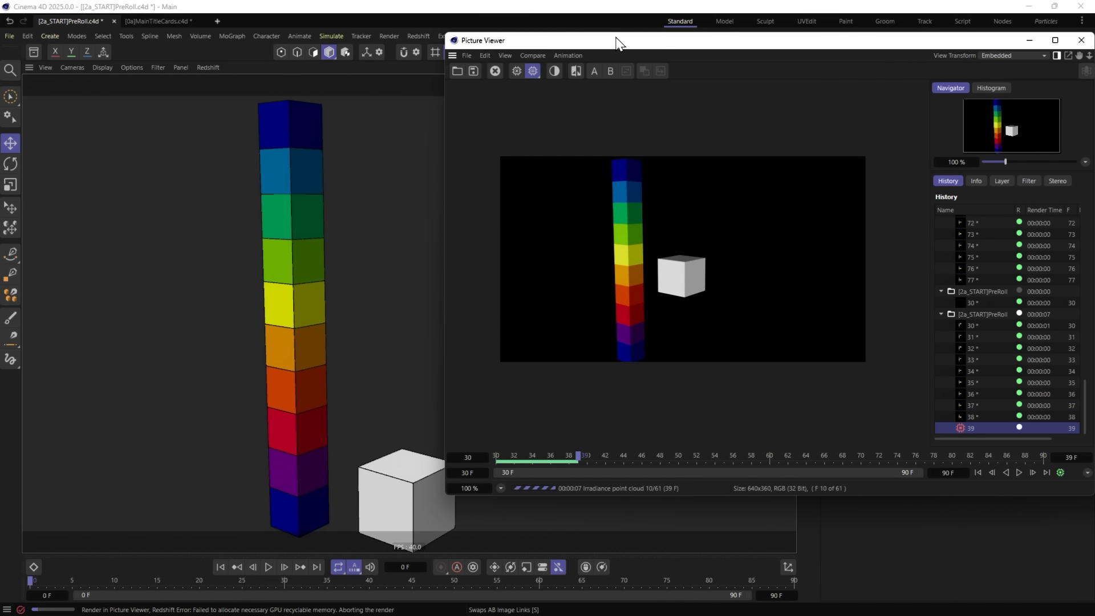
drag(616, 40, 311, 46)
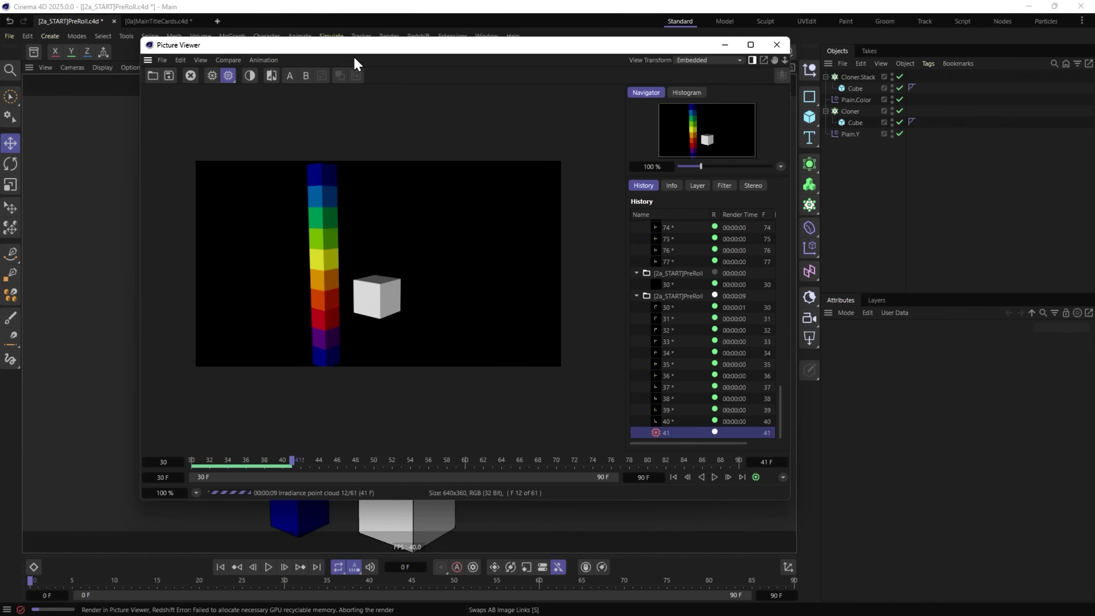
click(843, 133)
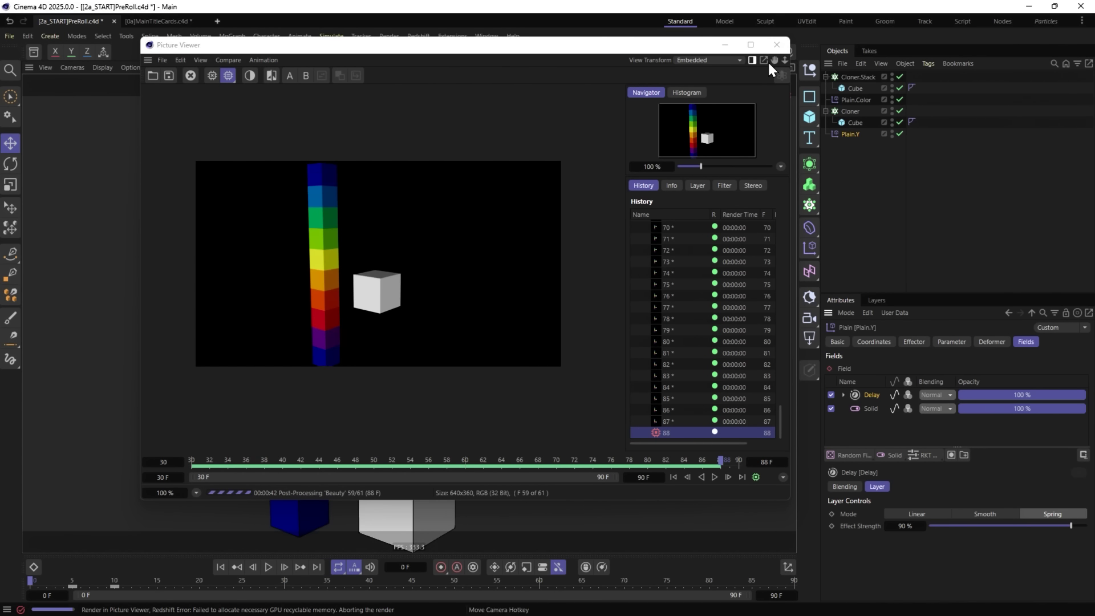
Stop the running render, then add, bake and delete a MoGraph Cache tag on the Cloner.
click(772, 45)
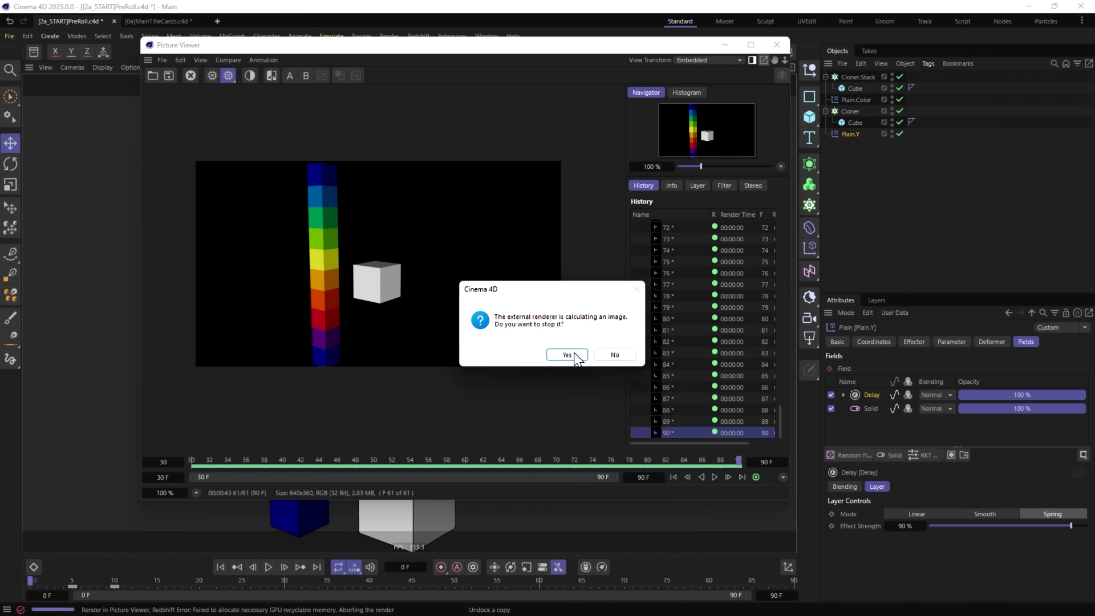
click(566, 355)
click(847, 109)
right_click(847, 109)
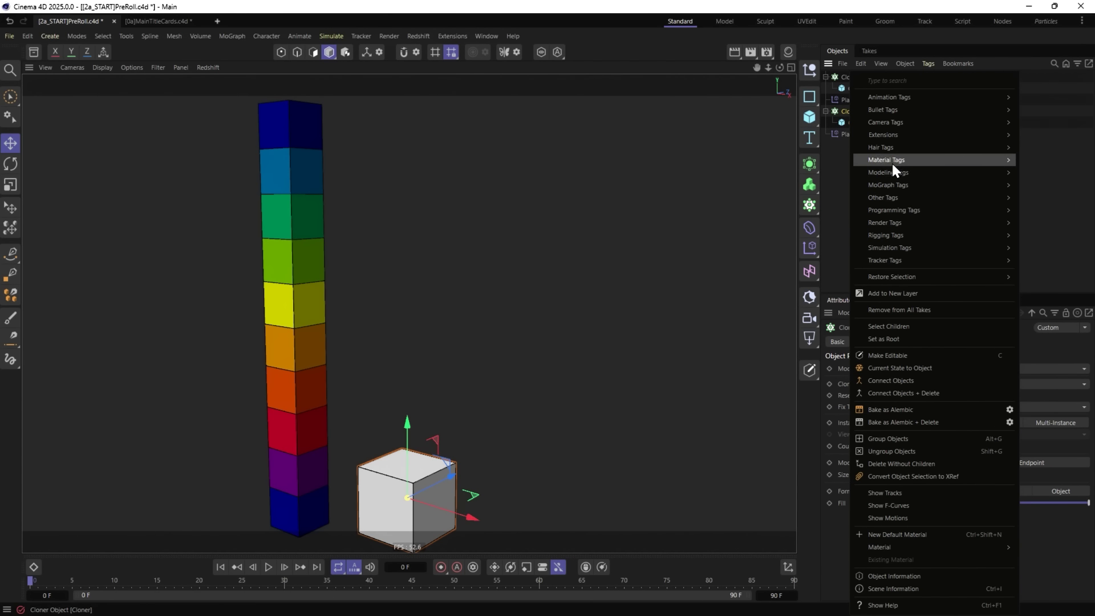
mouse_move(891, 172)
click(826, 183)
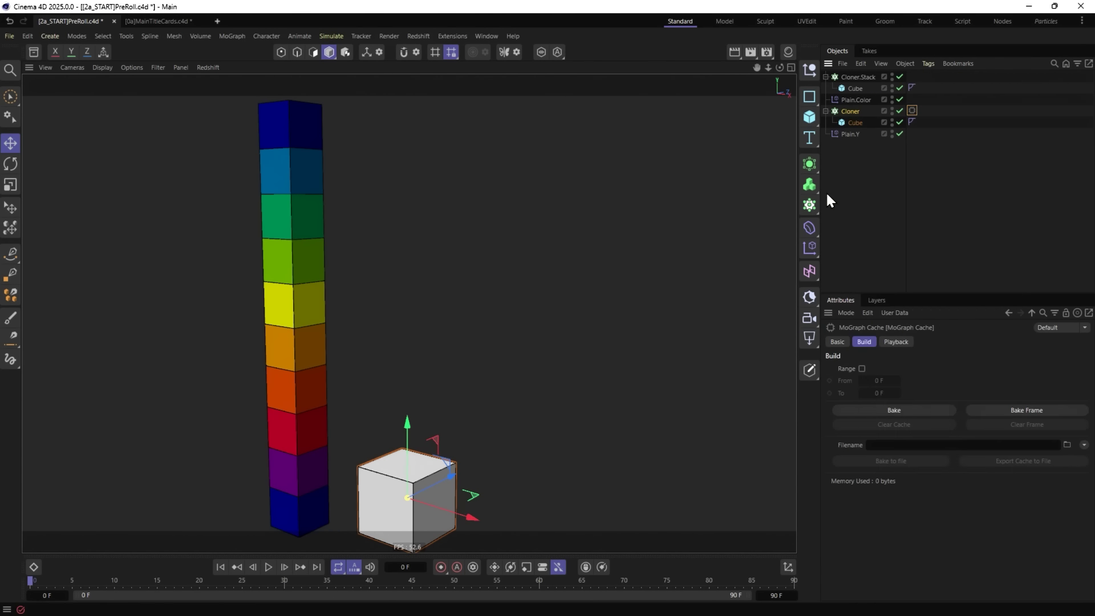
click(905, 409)
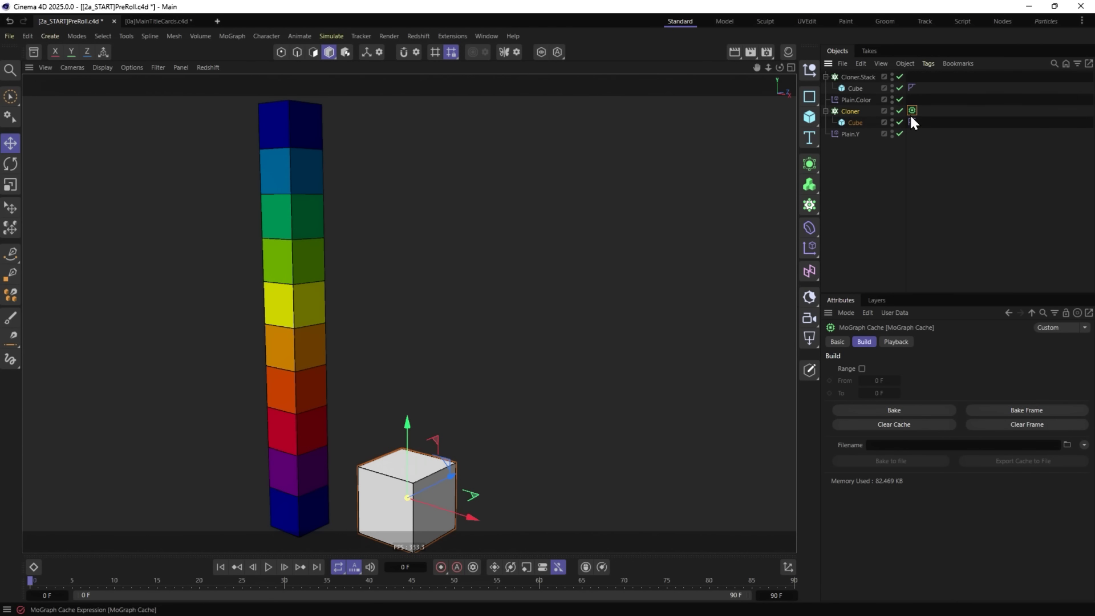
key(Delete)
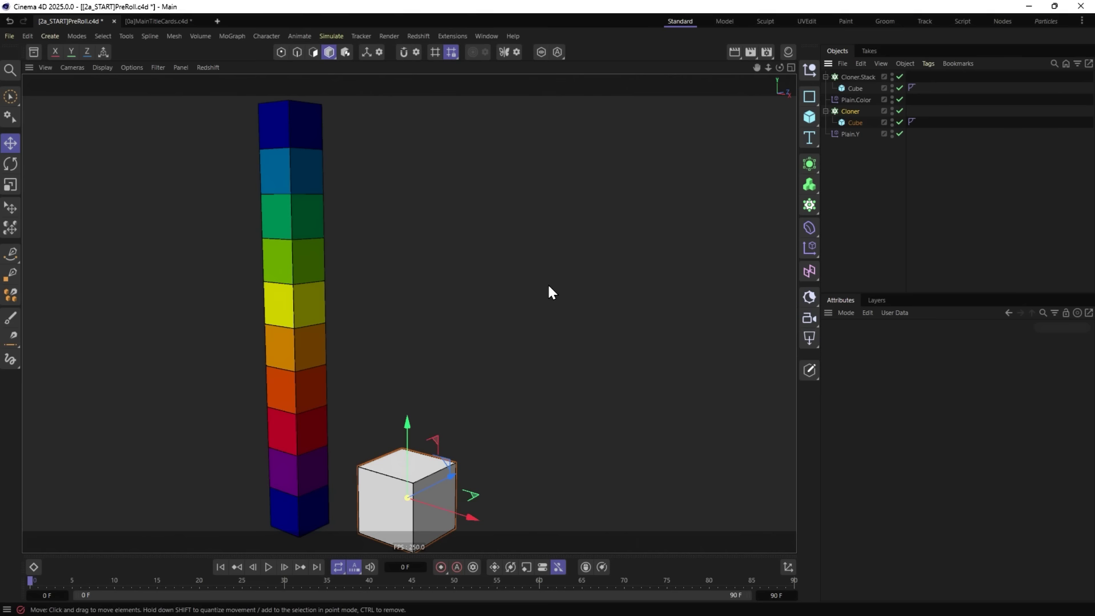
Enable Force Pre-Roll in the Render Settings output for the 30–90 frame range.
click(767, 52)
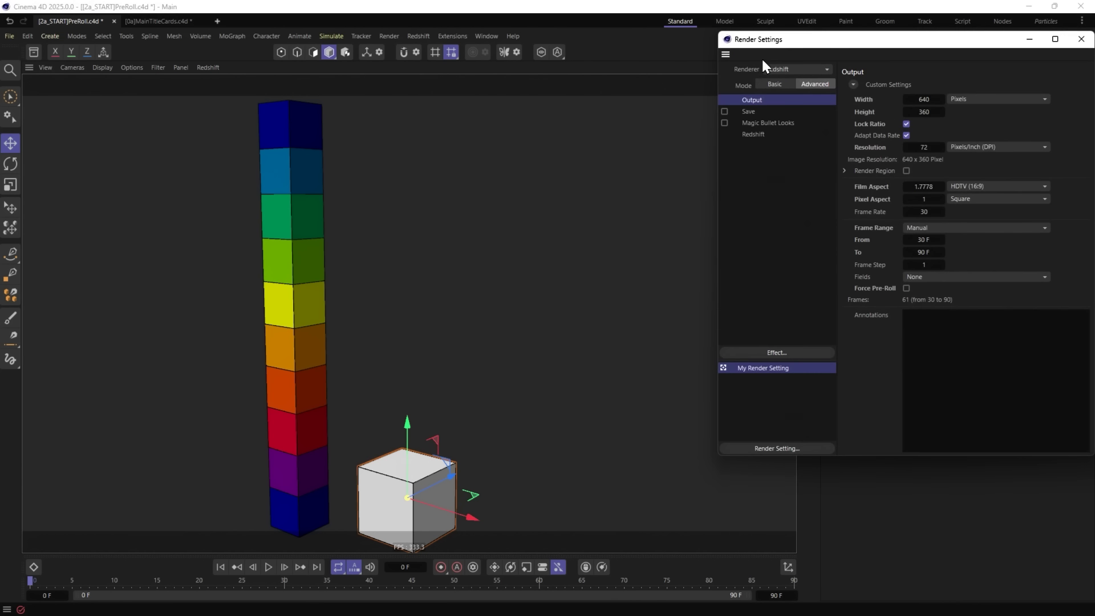
drag(838, 41, 481, 96)
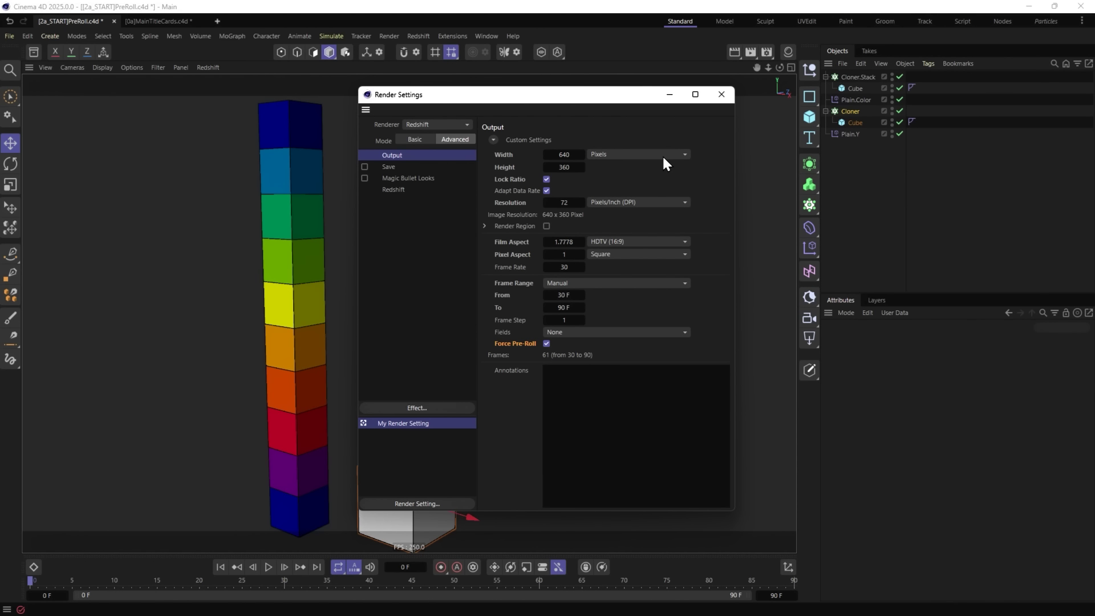
click(721, 95)
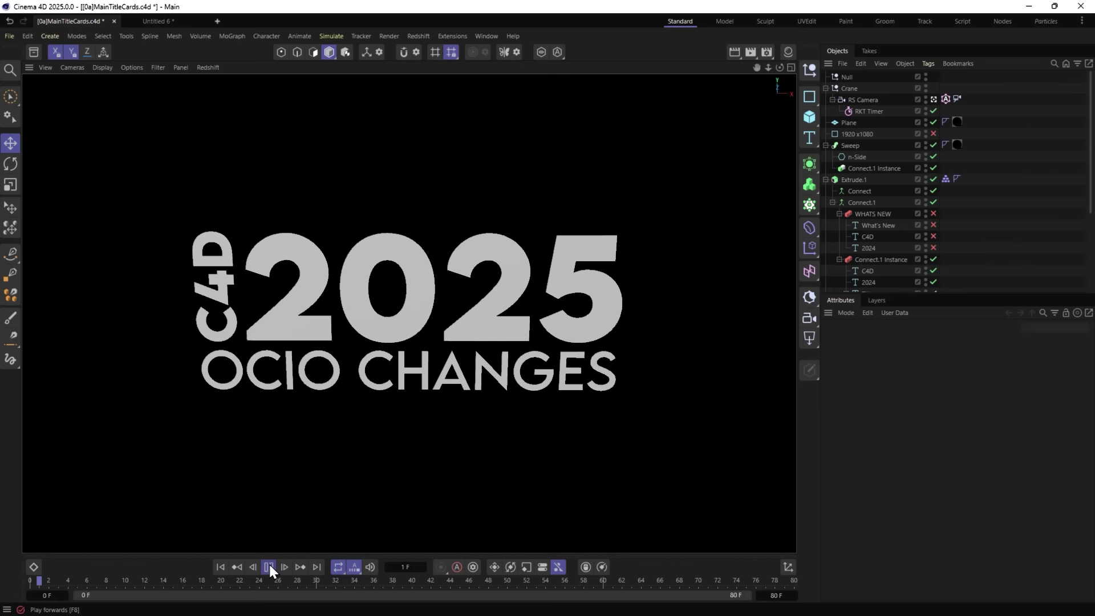
Play the OCIO Changes title card, then switch to the empty Untitled 6 document.
click(268, 566)
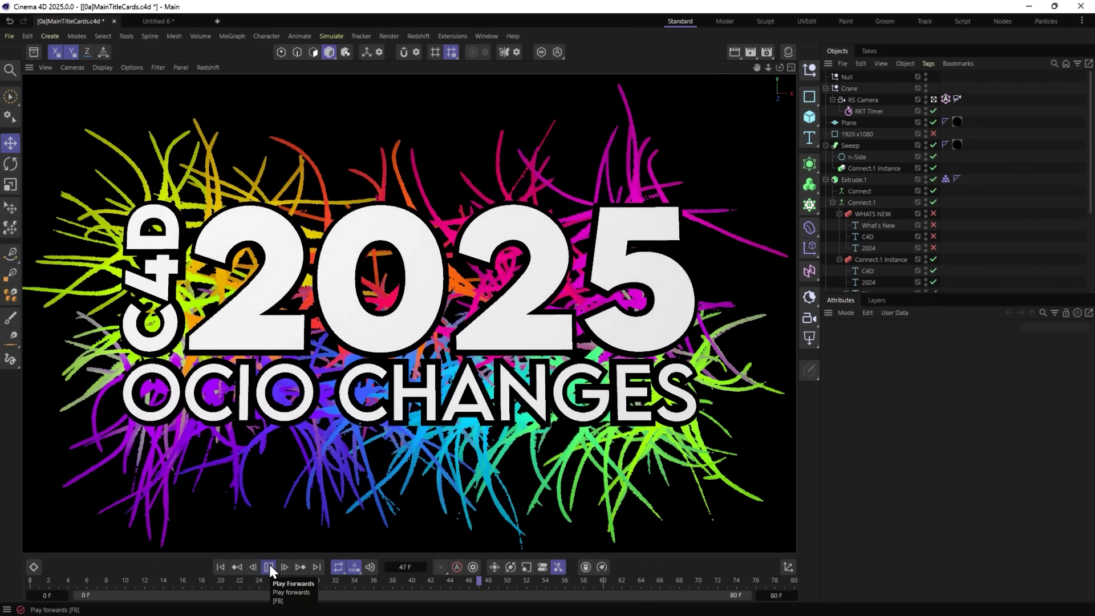
click(268, 567)
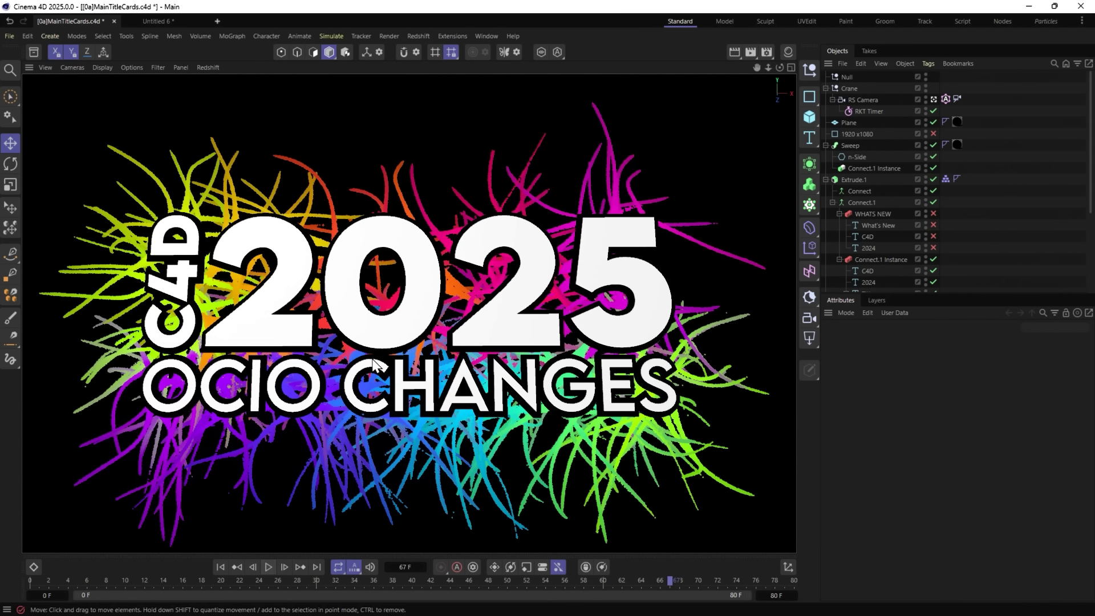
click(170, 22)
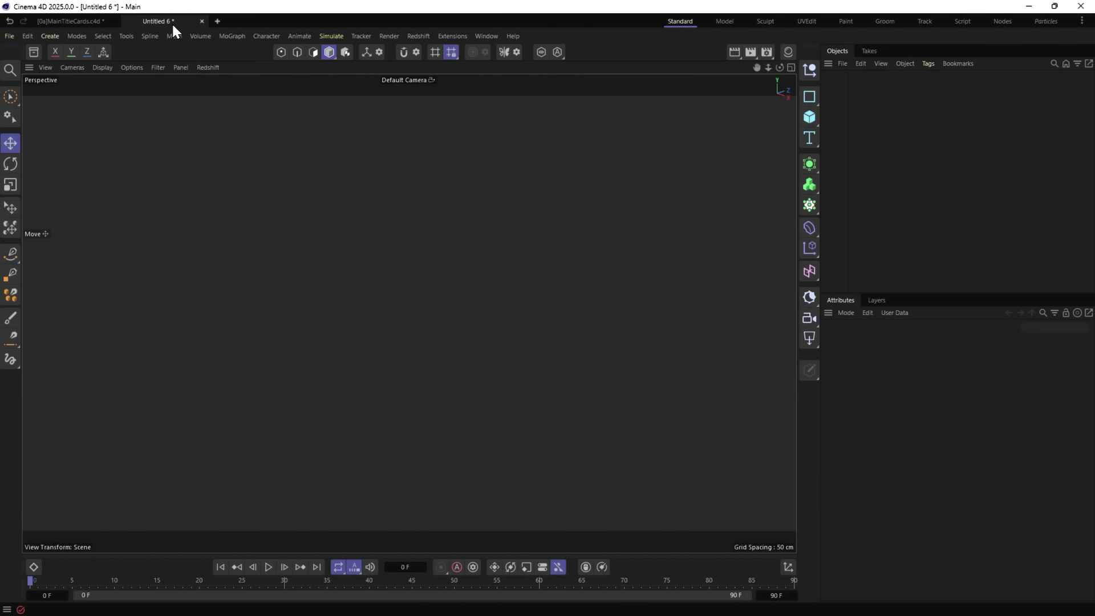
Show Untitled 6's project settings with the Color Management section expanded.
click(913, 198)
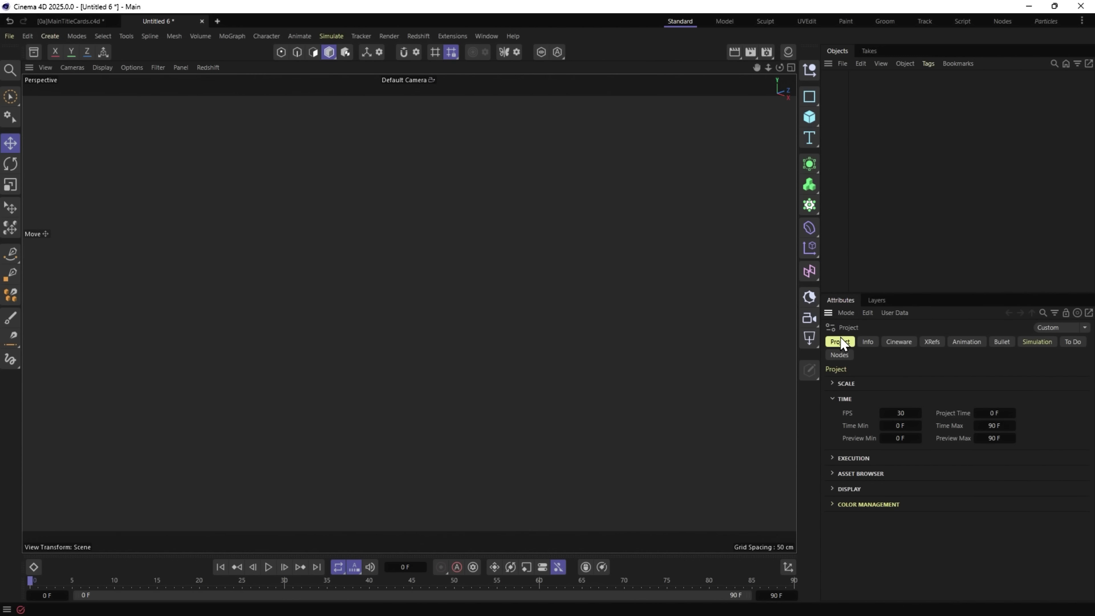
click(854, 505)
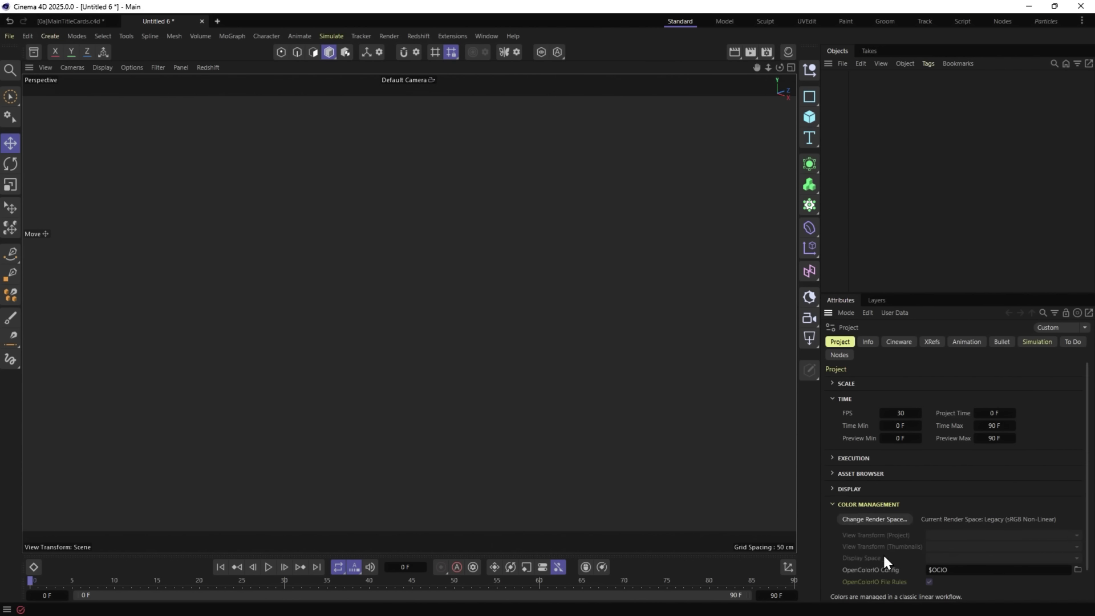
scroll(888, 551, down, 1)
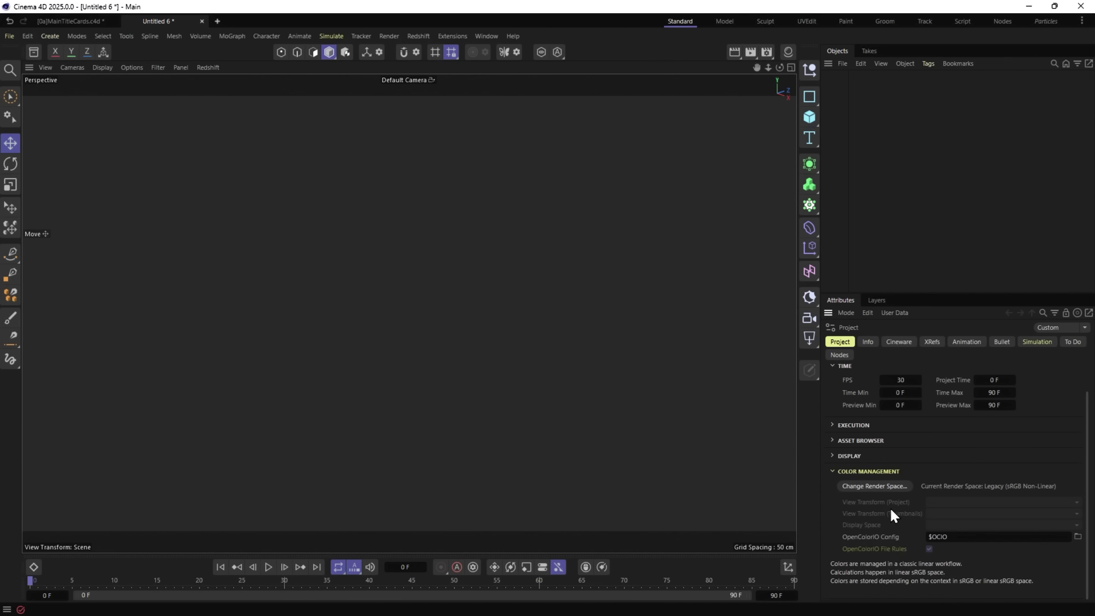
Set the Cinema 4D 2024 project's color management to OpenColorIO, then return to 2025.
key(alt+Tab)
click(507, 289)
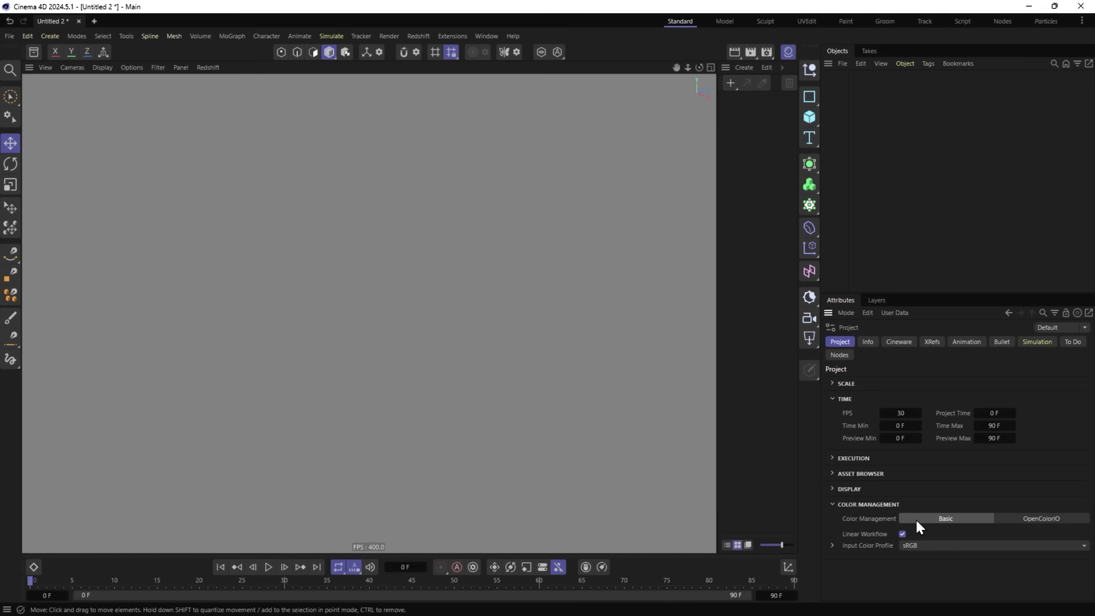
click(1061, 517)
key(alt+Tab)
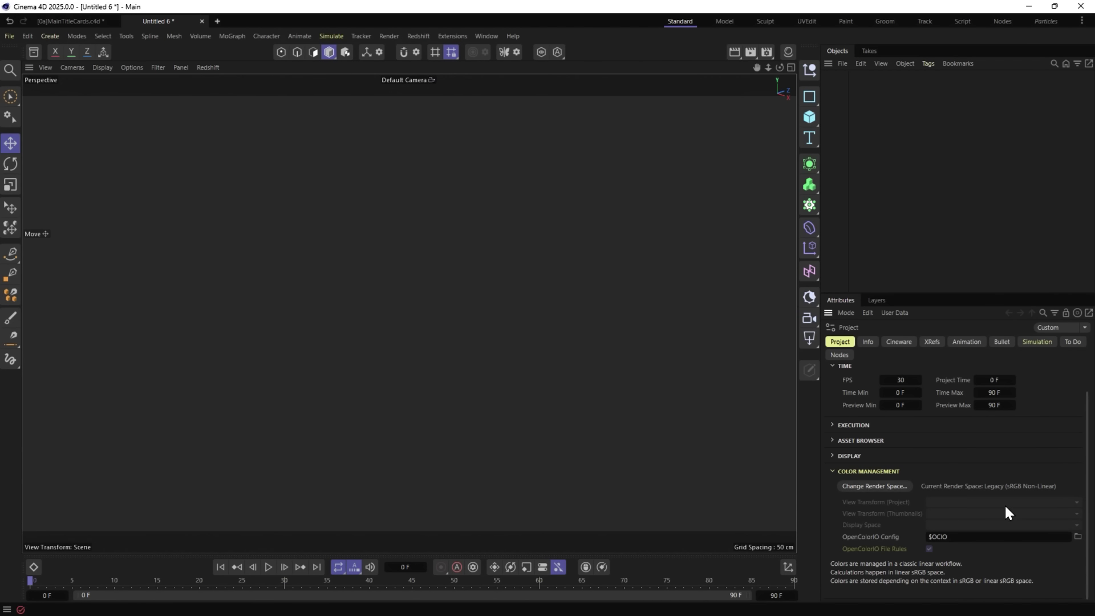
Convert Untitled 6's render space from Legacy sRGB to ACES2065-1 using Change Render Space.
click(873, 487)
click(878, 480)
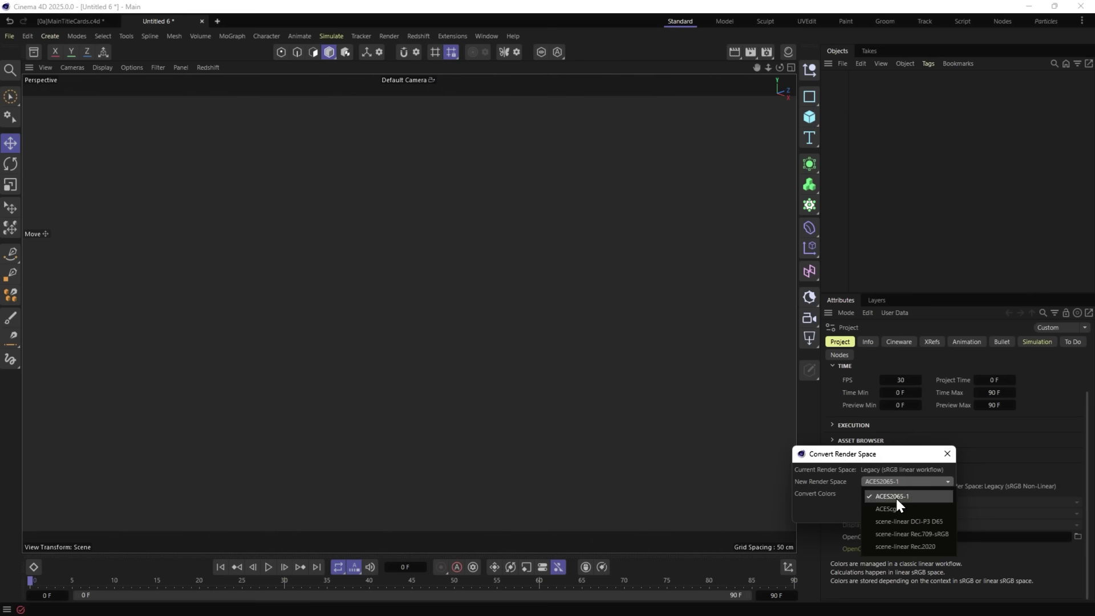
click(891, 499)
click(875, 516)
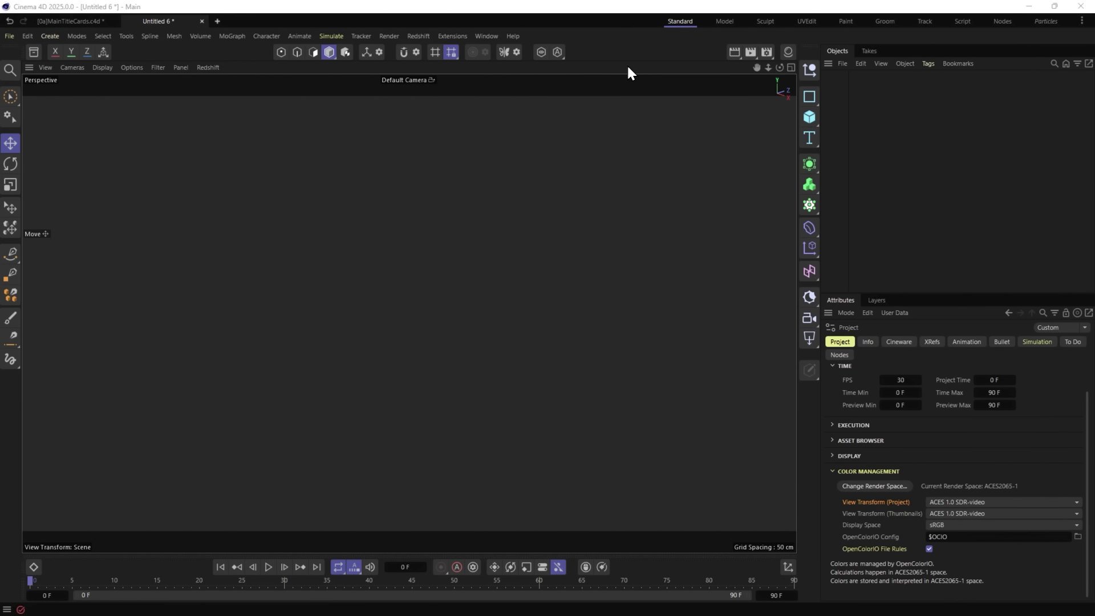
key(alt+Tab)
Review the OCIO colour settings in Cinema 4D 2024, then return to the 2025 window.
click(535, 310)
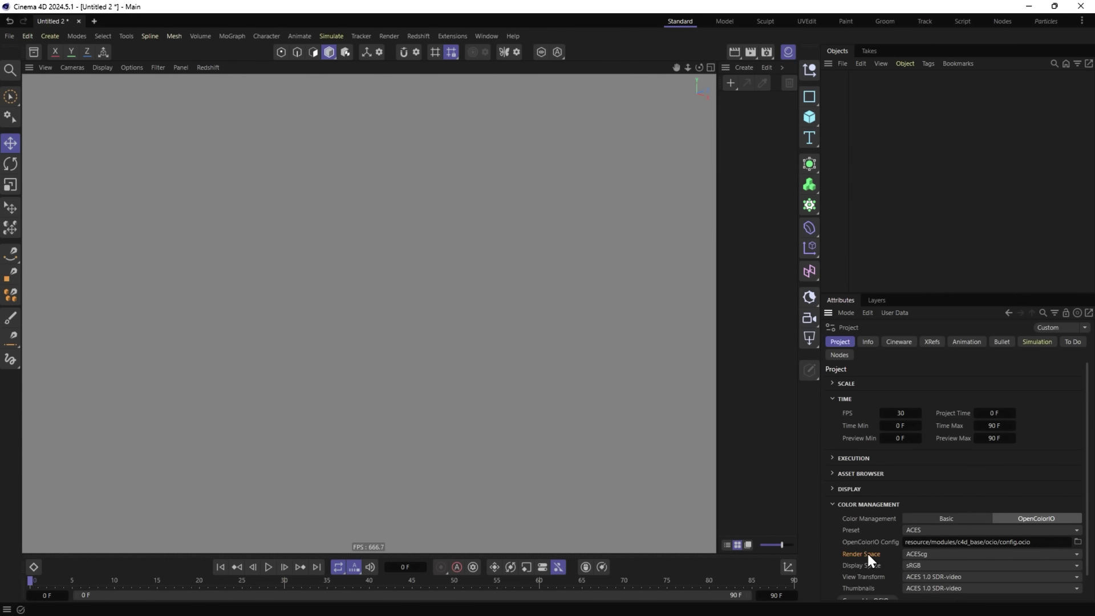
scroll(867, 553, down, 1)
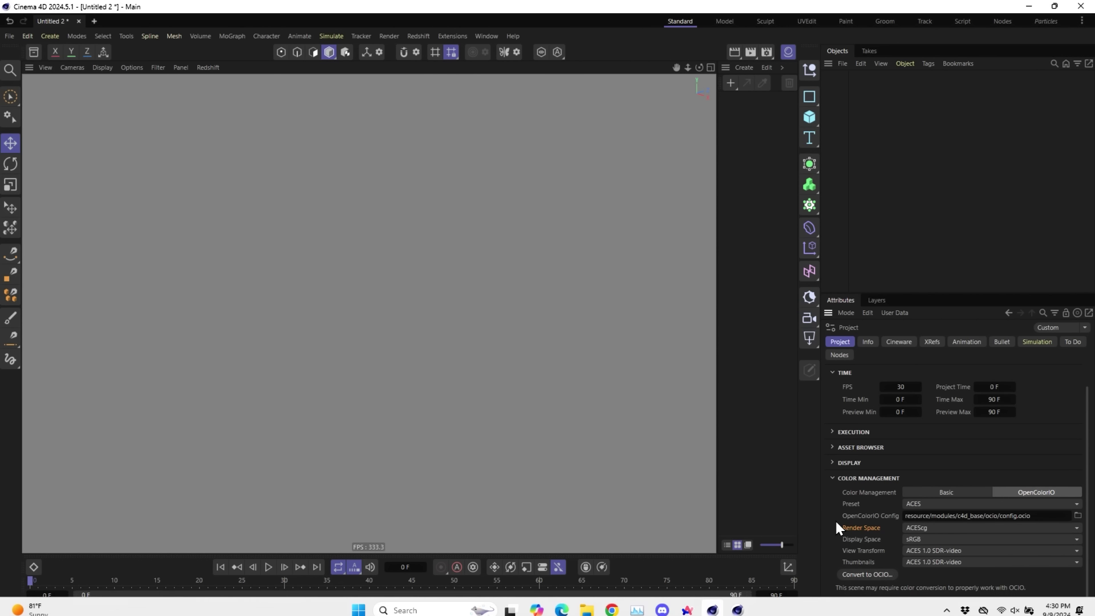
key(alt+Tab)
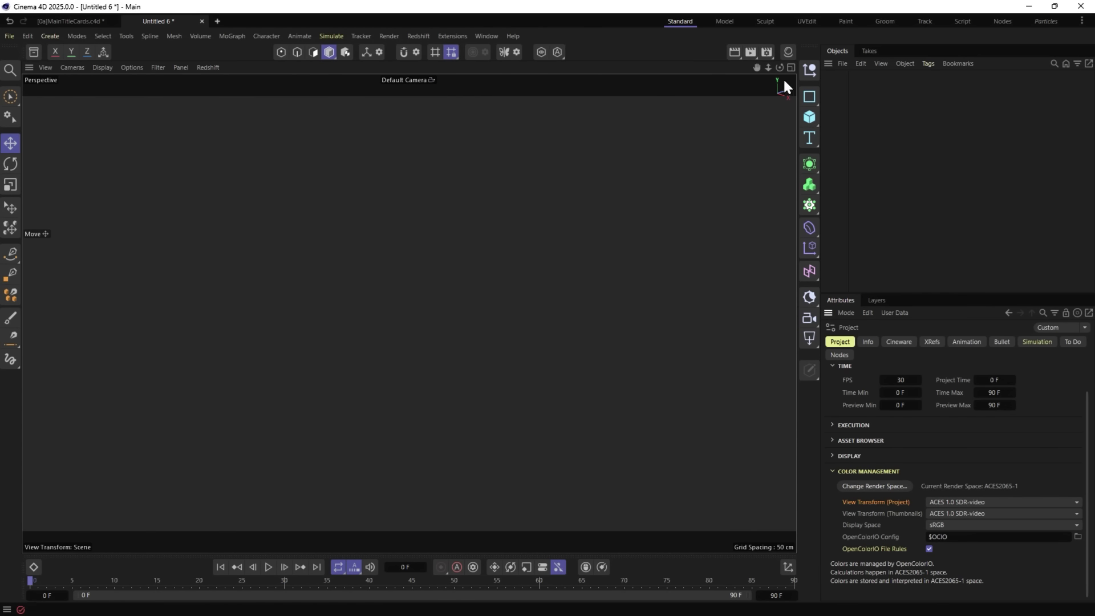
Create a new default material named Mat in the material manager.
click(788, 51)
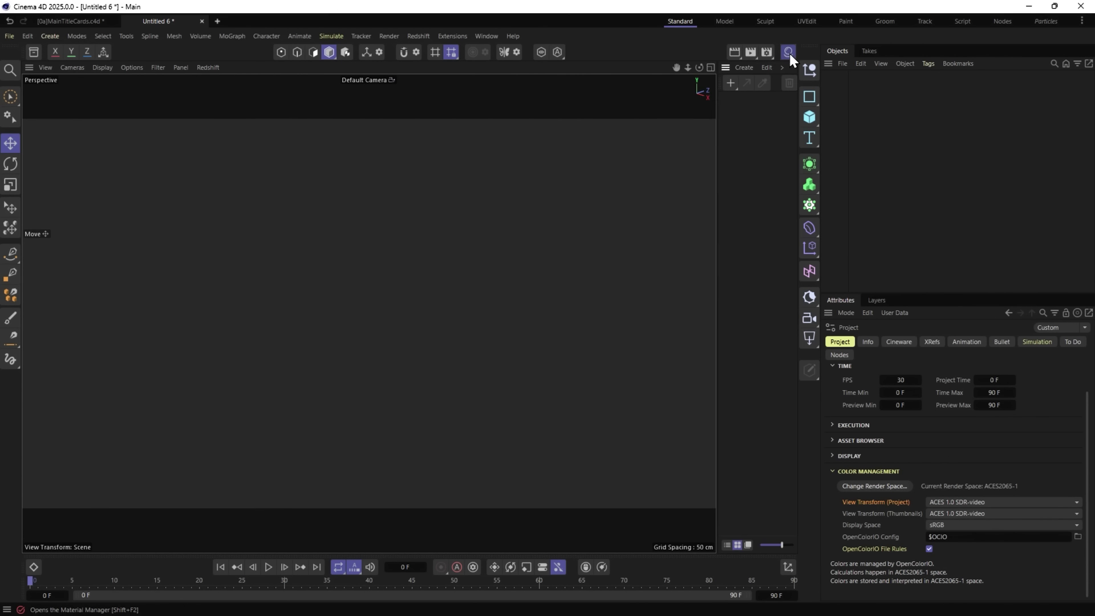
double_click(741, 118)
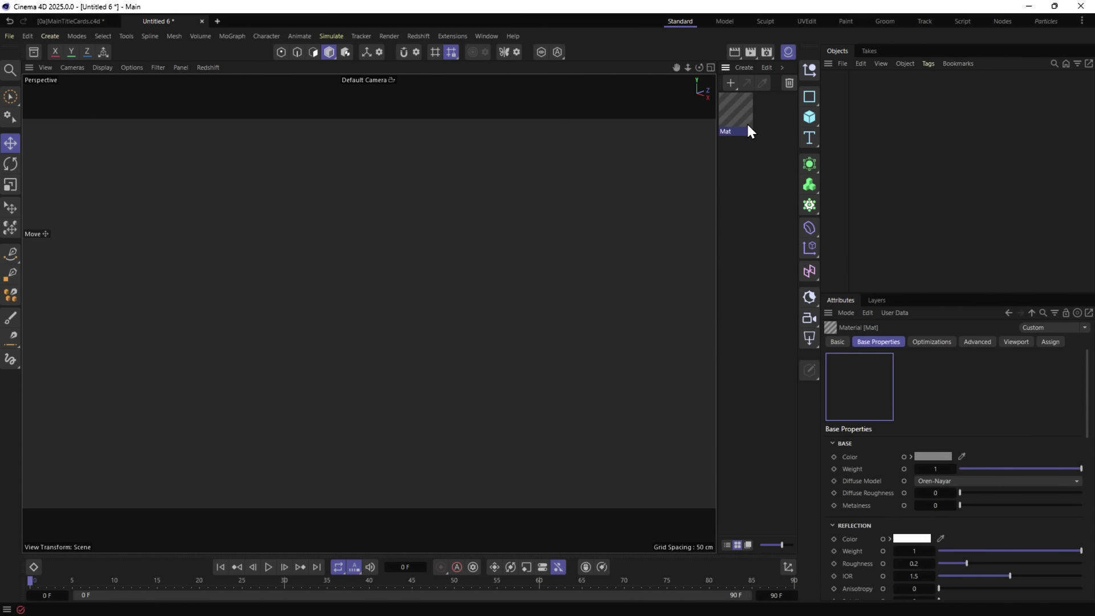
key(alt+Tab)
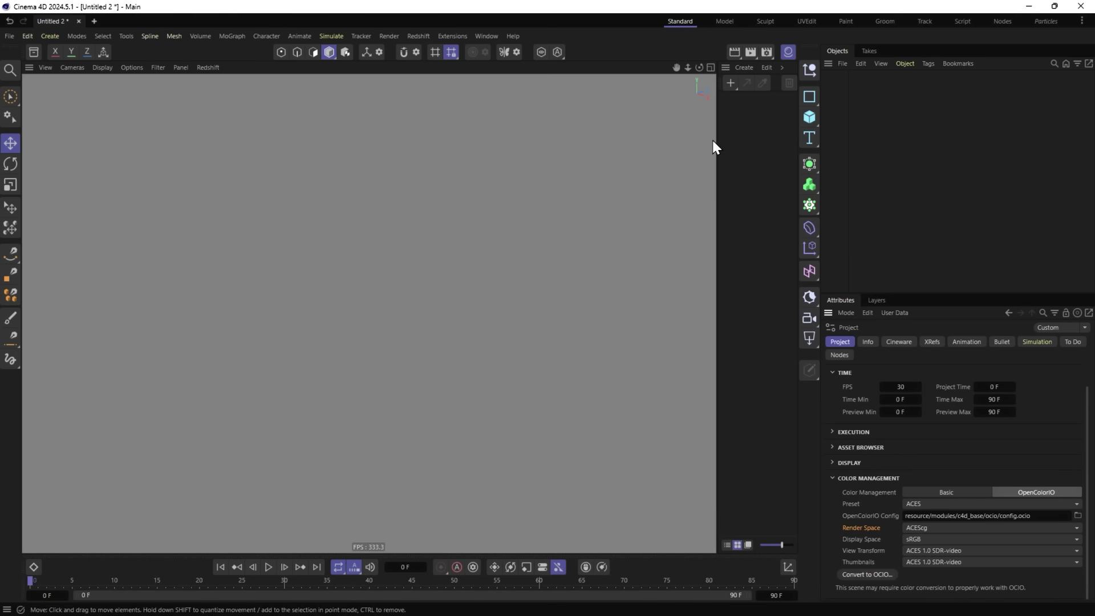
Add a Color node beside RS Standard in Mat's graph and eyedrop pure green into it.
double_click(735, 117)
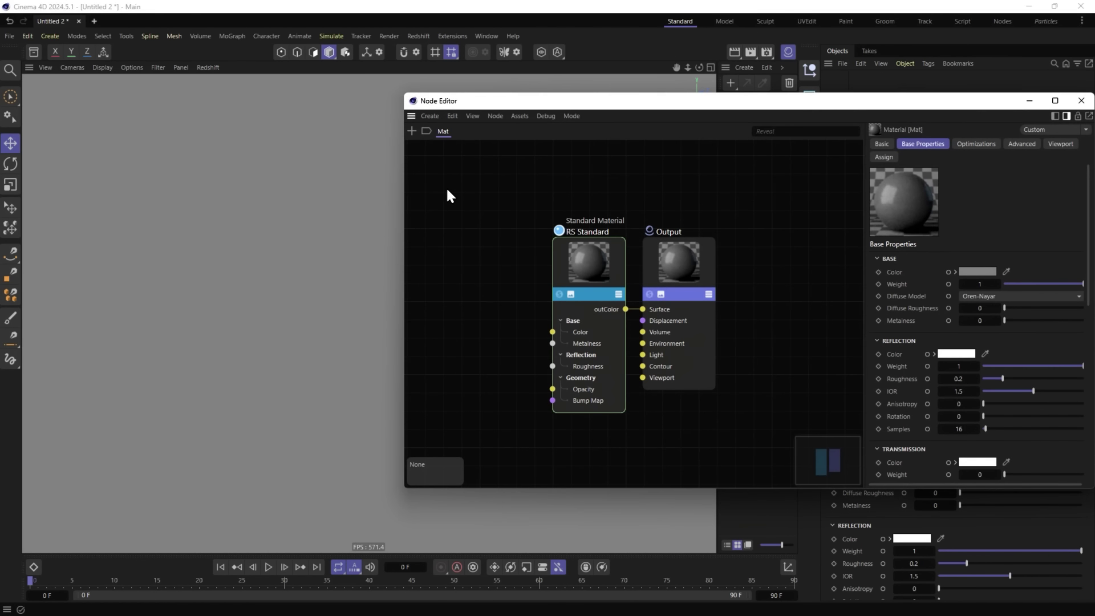
double_click(446, 188)
text(Color)
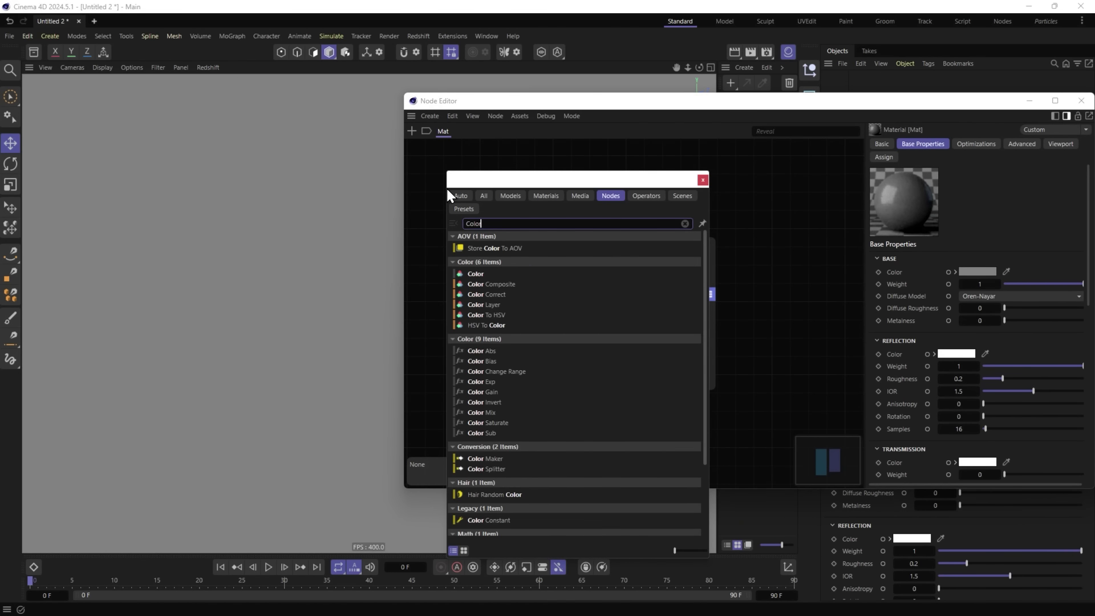
double_click(483, 274)
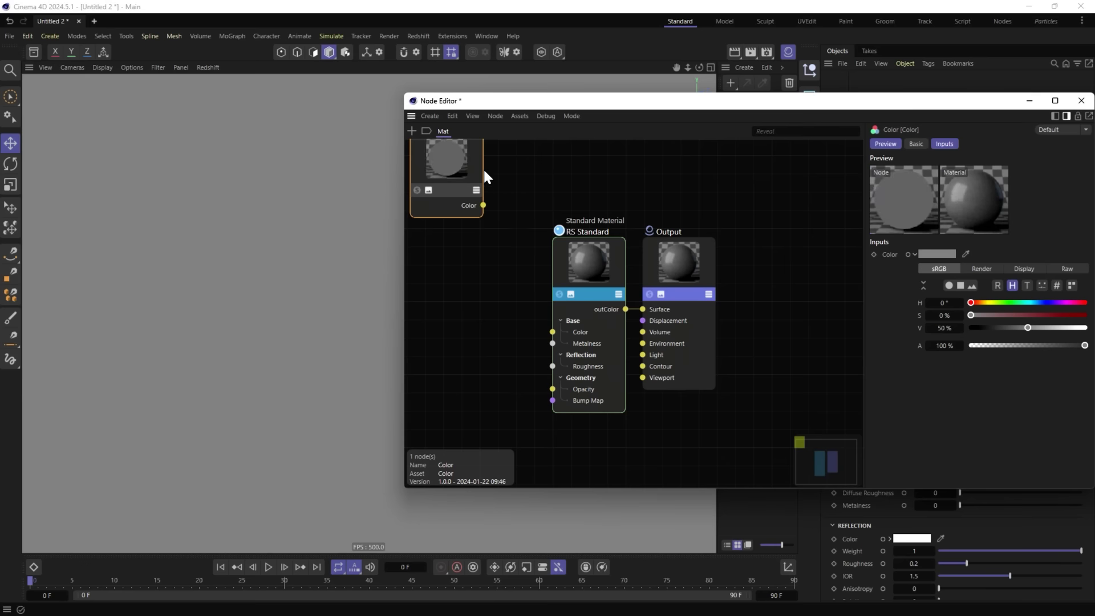
drag(483, 170, 490, 281)
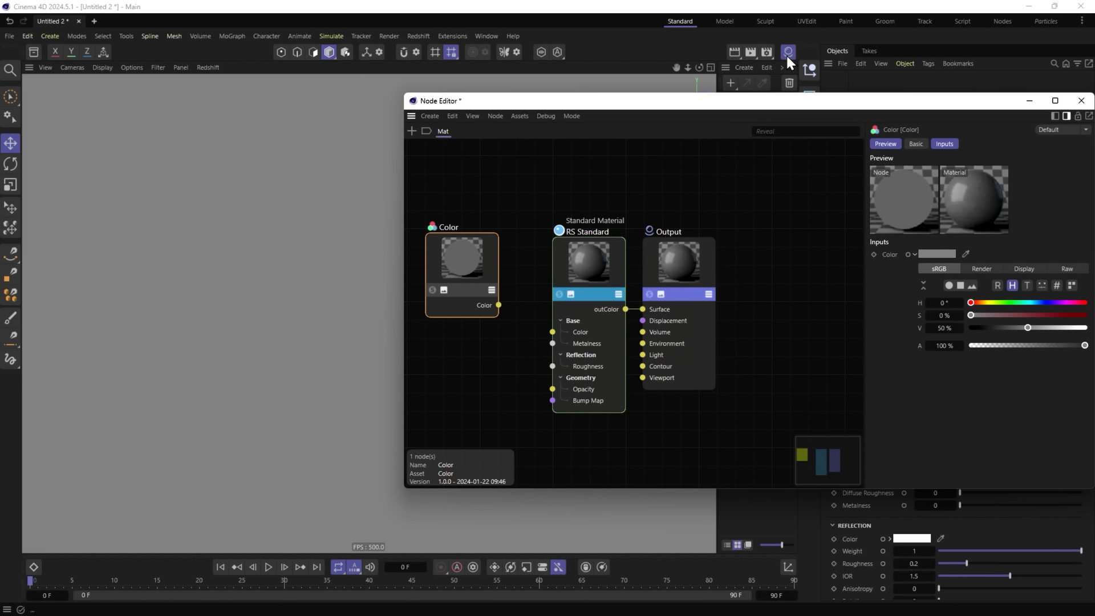
drag(770, 102, 498, 101)
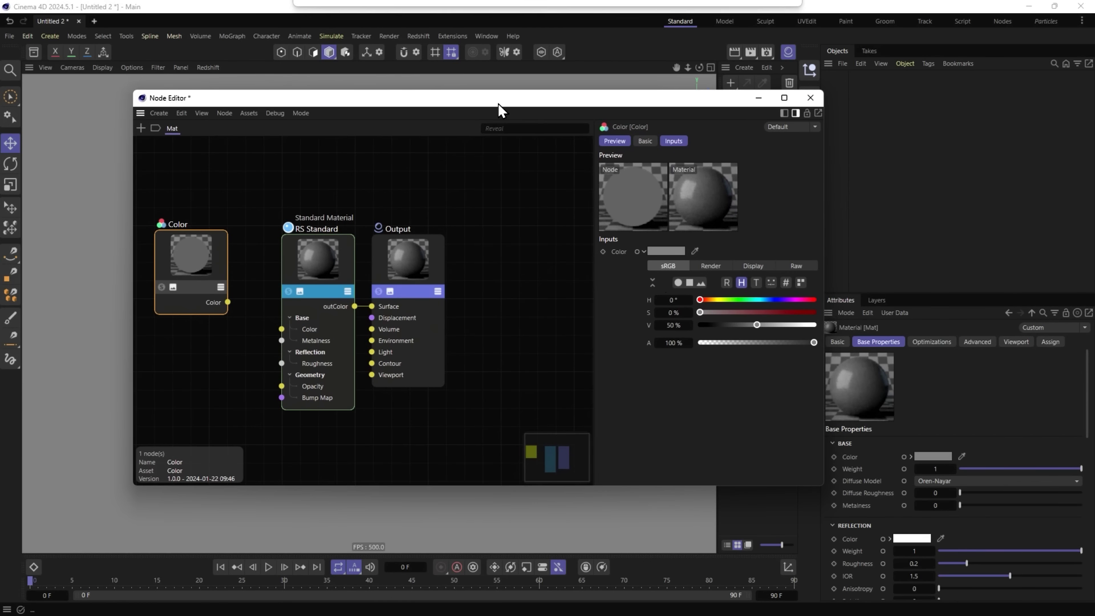
click(695, 252)
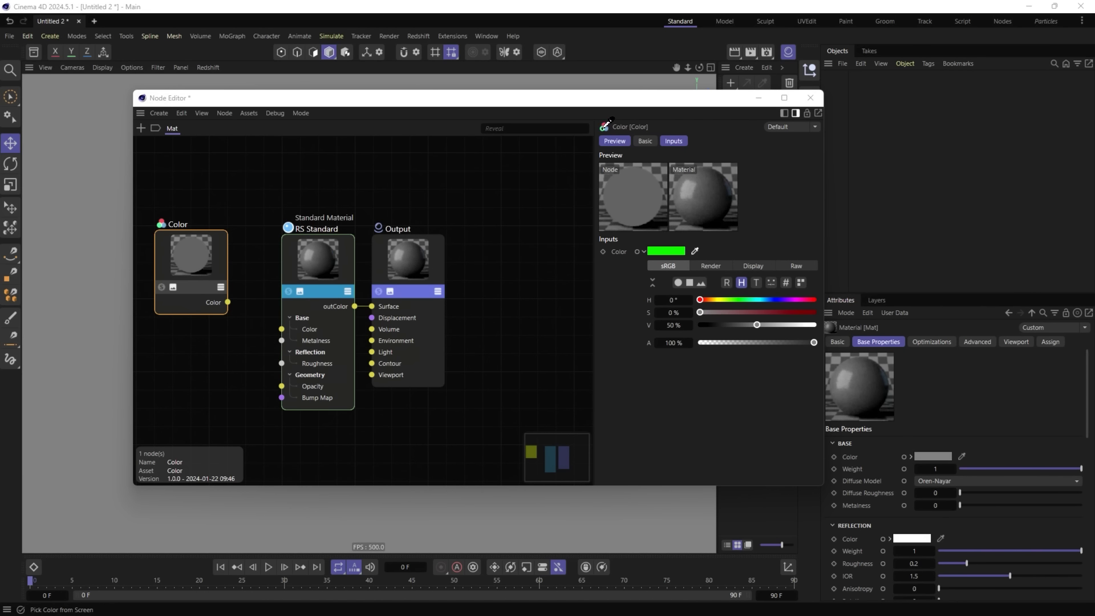
click(602, 128)
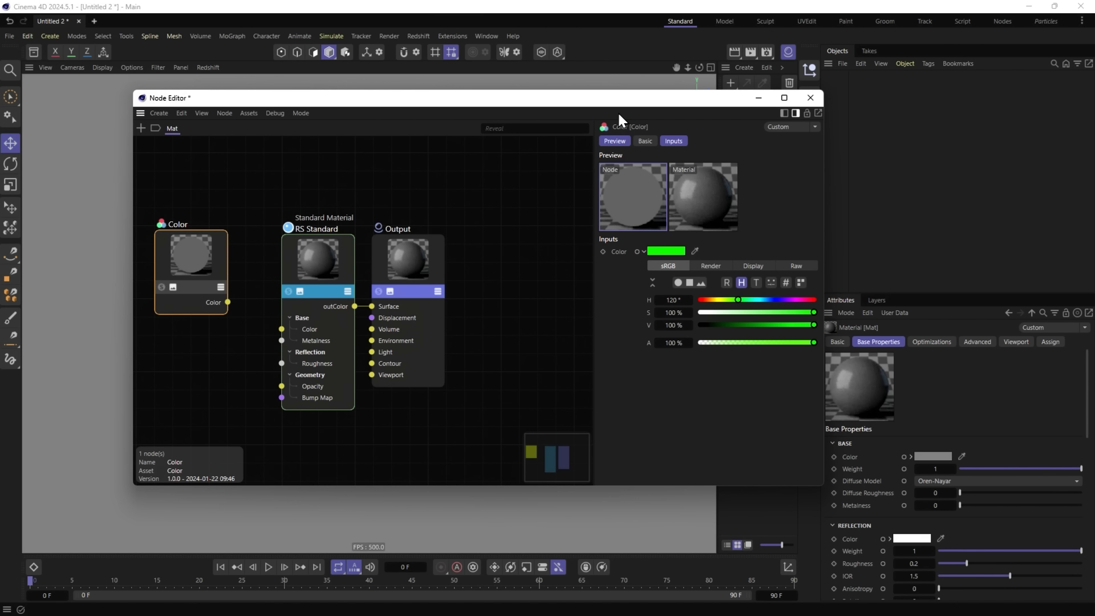
key(alt+Tab)
In the 2025 Mat graph, add a Color node sampled light green (H 146, S 67%, V 100%), then close the graph.
click(629, 306)
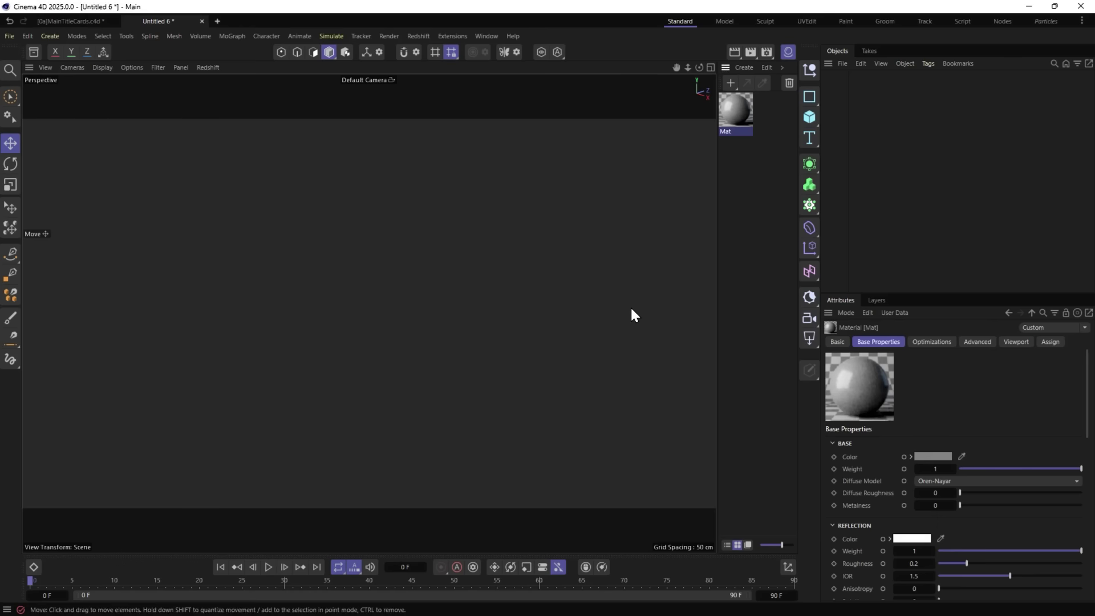
double_click(727, 104)
double_click(478, 208)
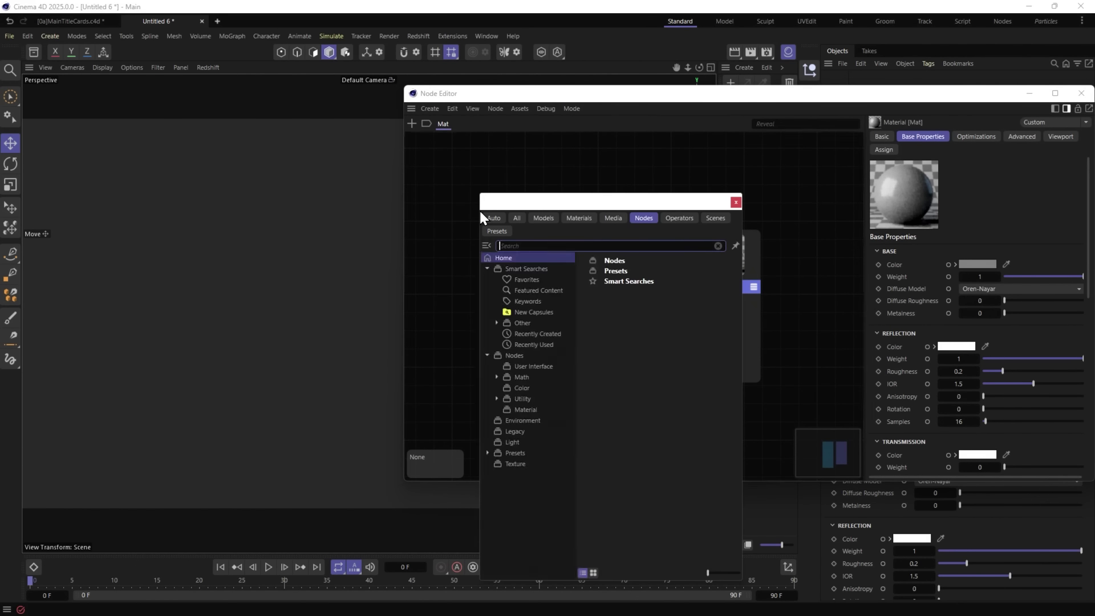
text(Color)
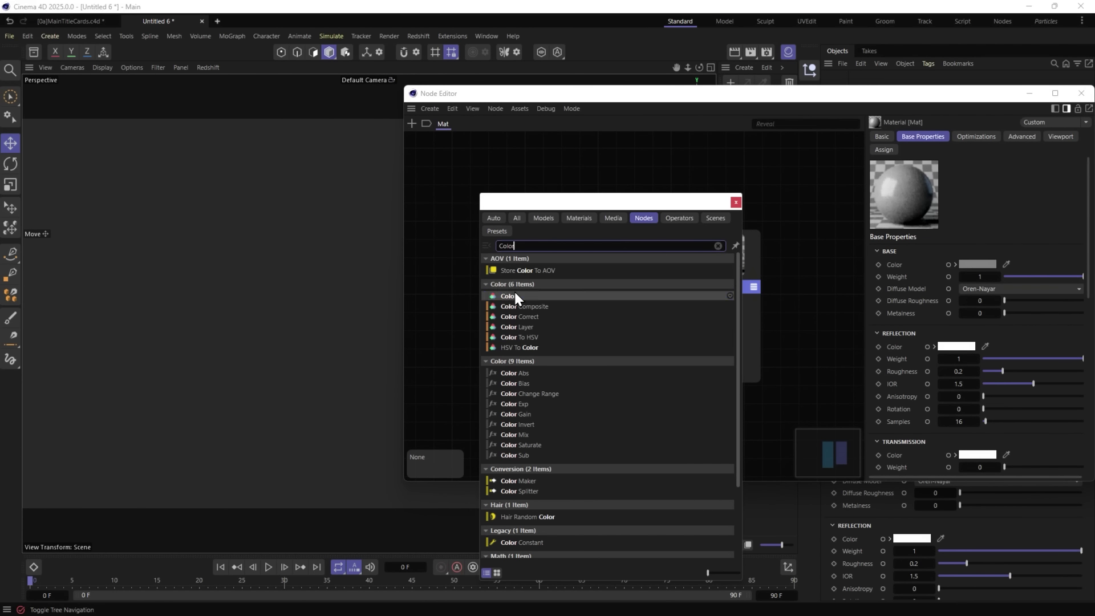
click(514, 293)
drag(503, 186, 507, 236)
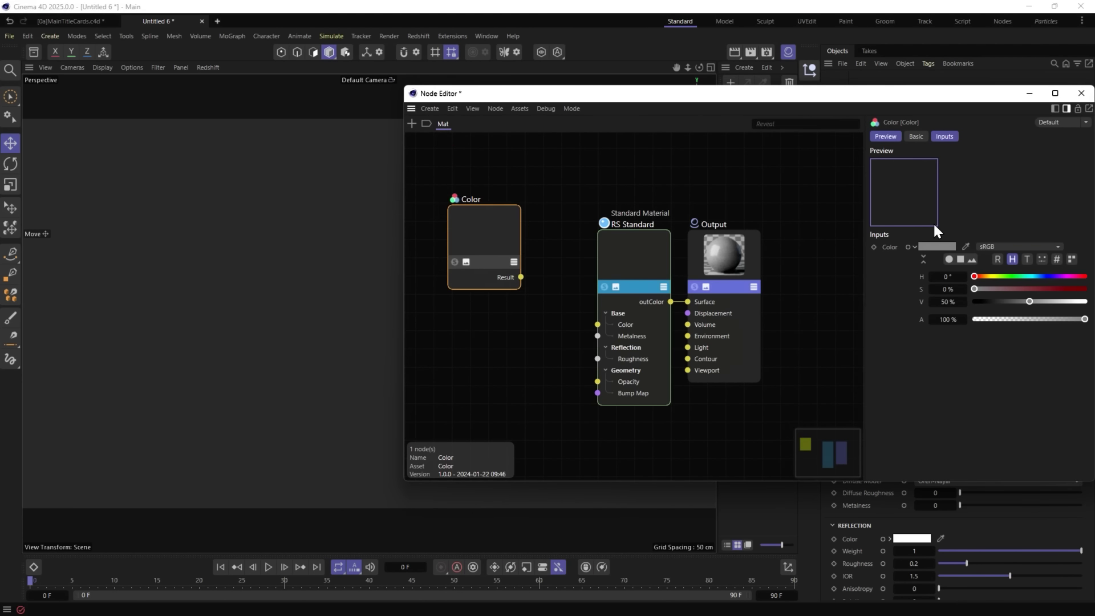
click(966, 247)
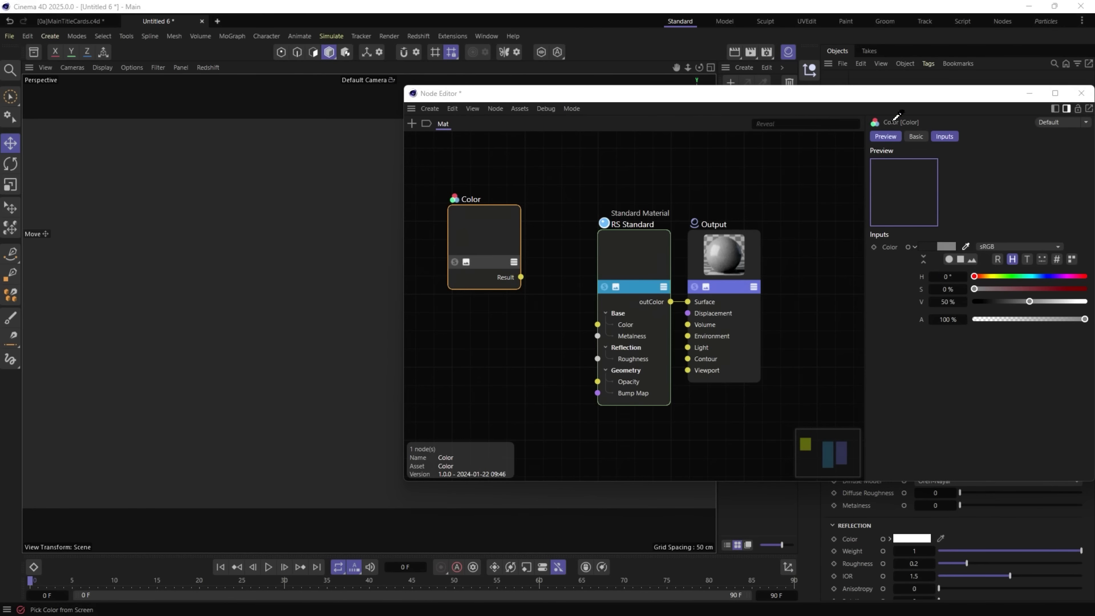
click(875, 122)
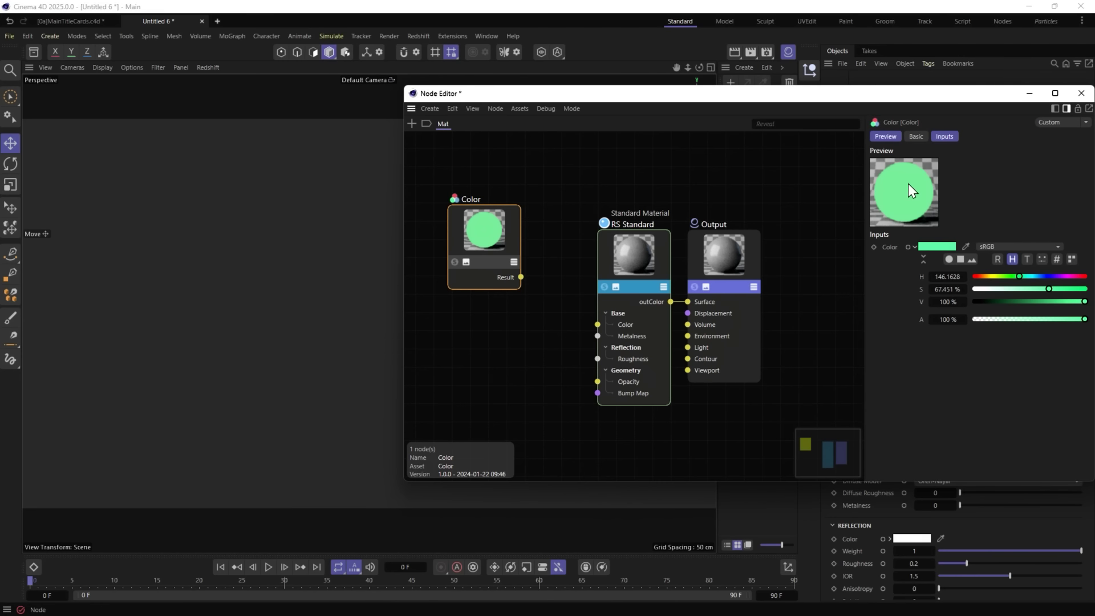
drag(1021, 91, 794, 108)
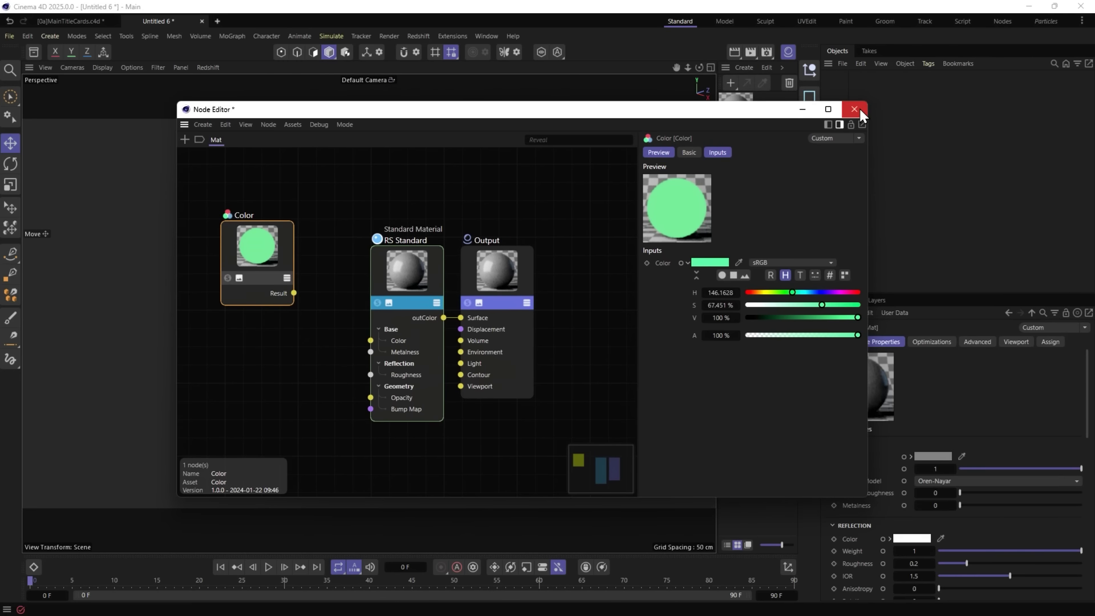
click(854, 110)
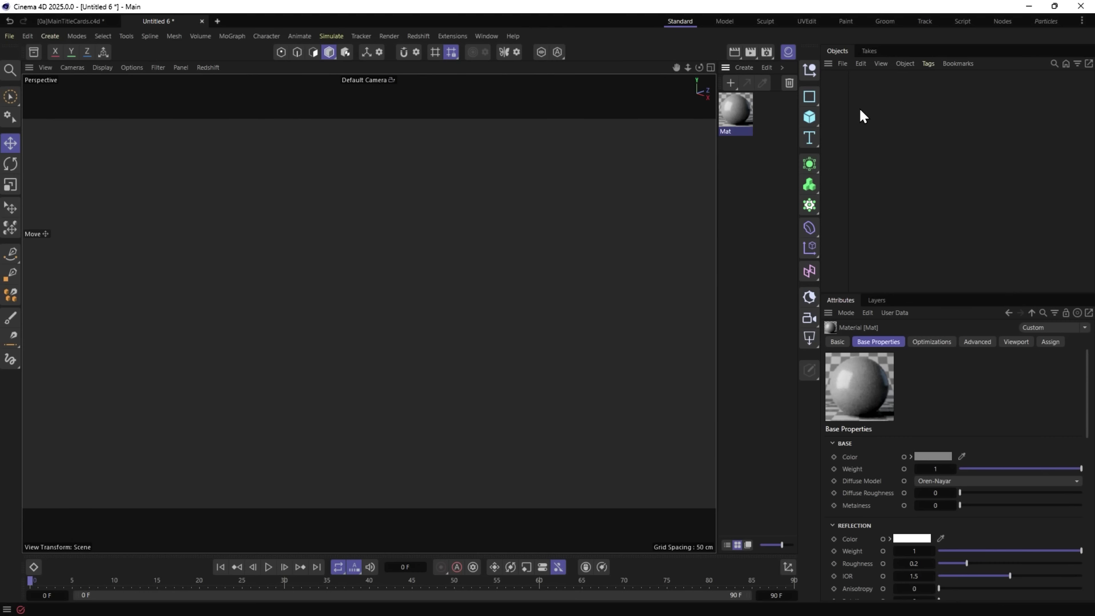
Inspect the project settings in the attributes, then bring back the material list.
click(764, 135)
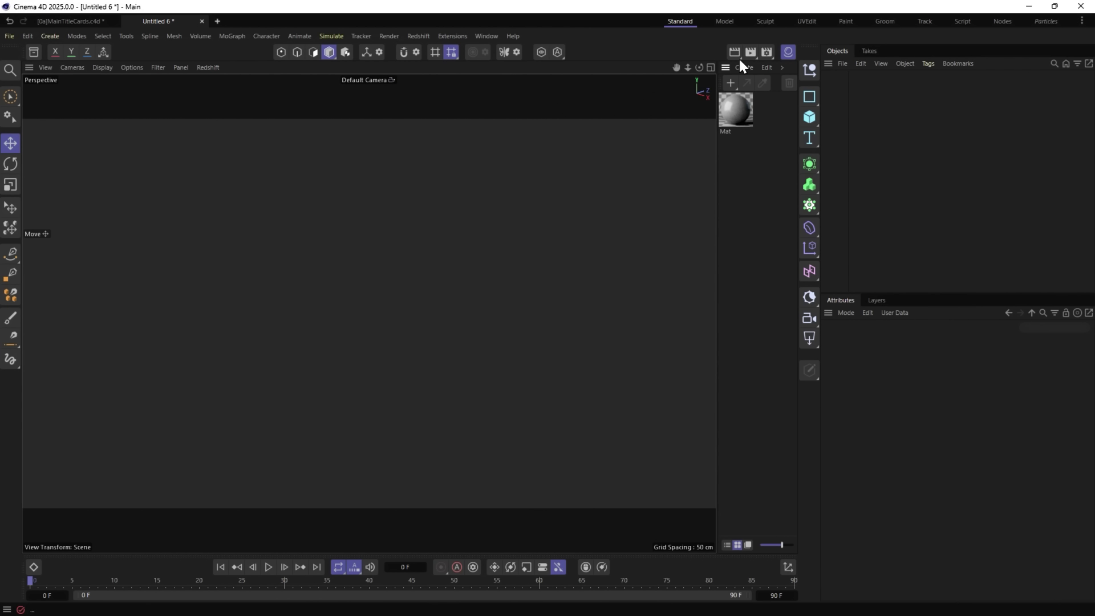
click(788, 52)
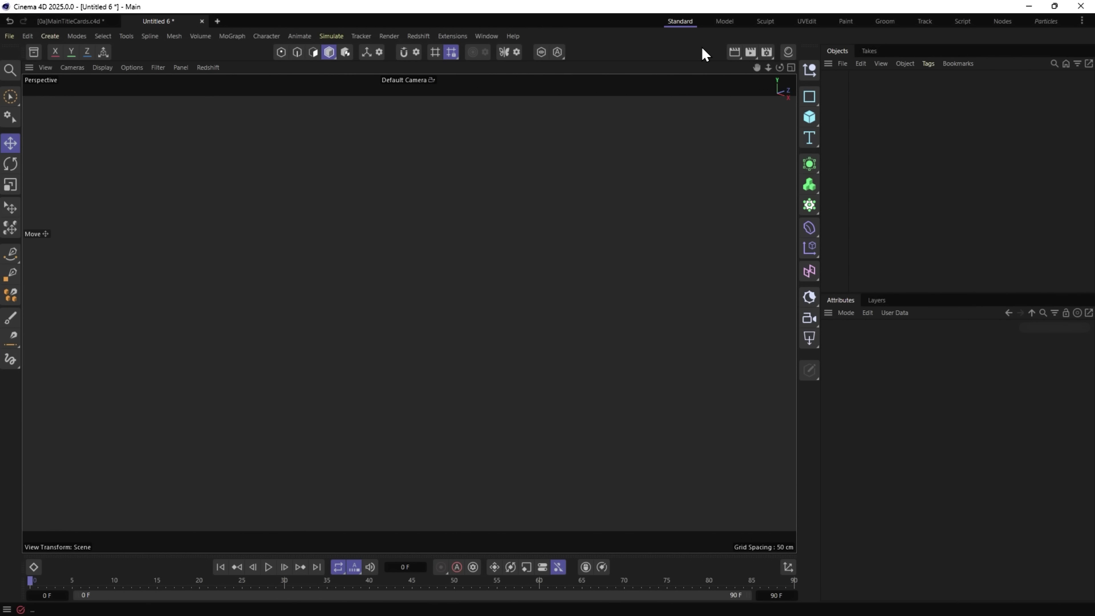
click(900, 240)
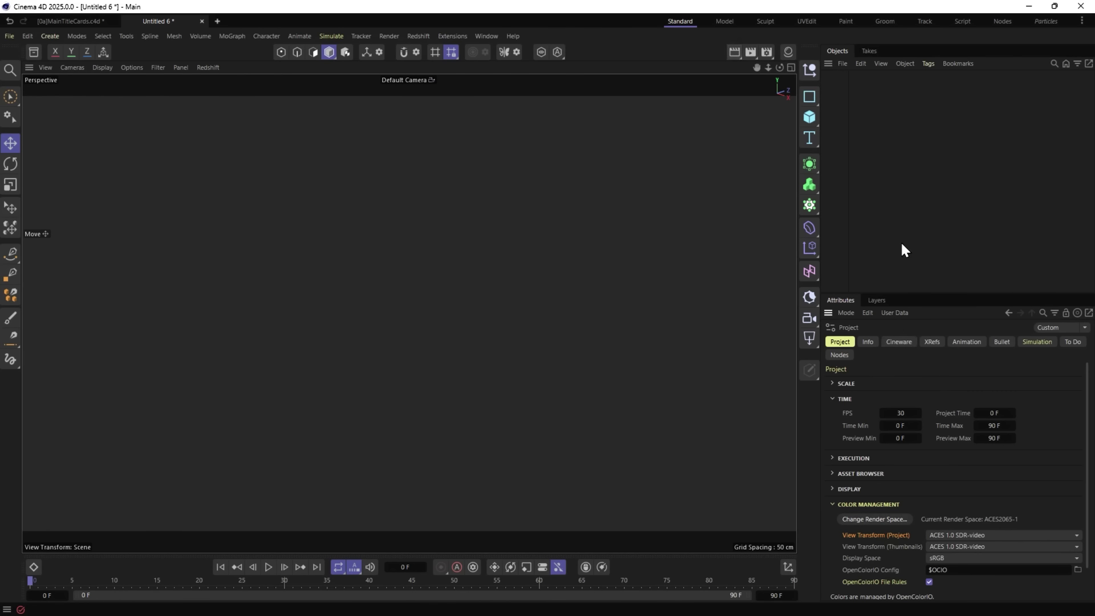
click(894, 515)
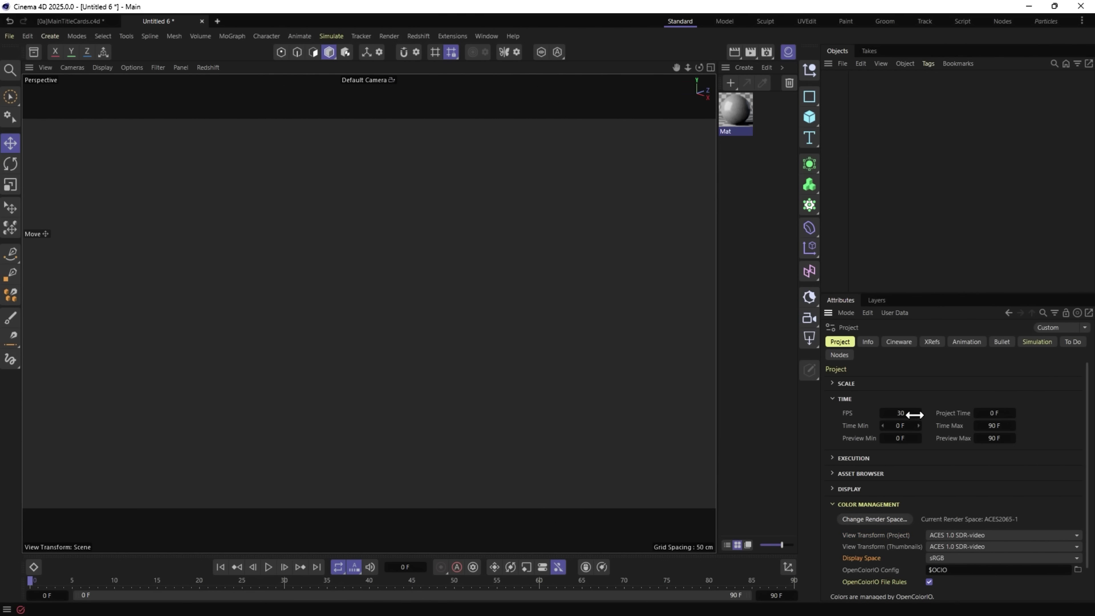
Insert the Display Color Space ($dcs) token into the Render Settings Save file name.
key(ctrl+b)
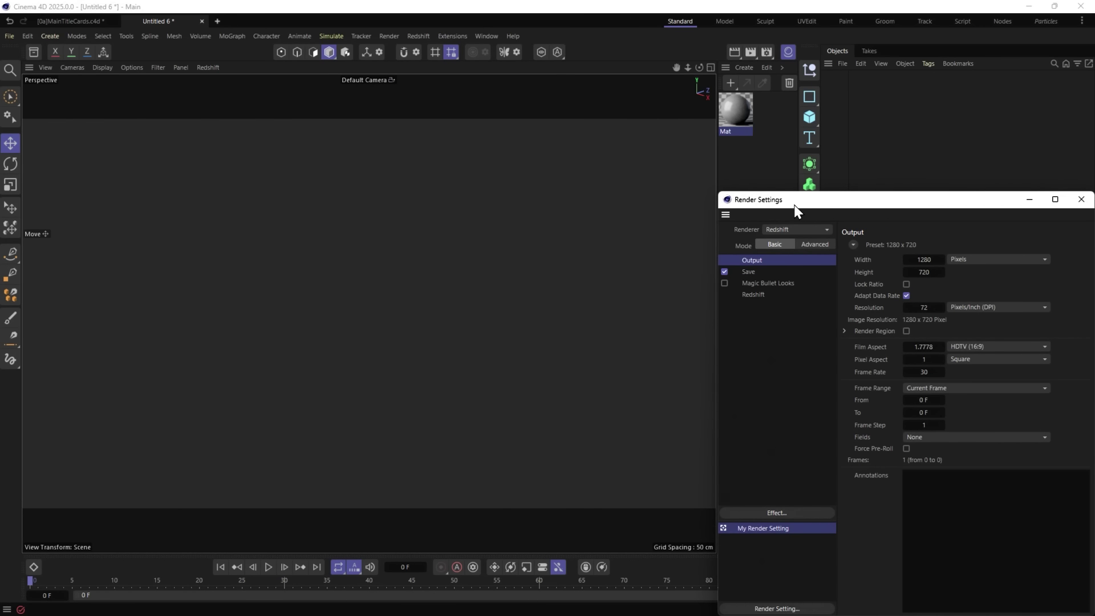
drag(795, 205, 514, 153)
click(467, 219)
click(804, 218)
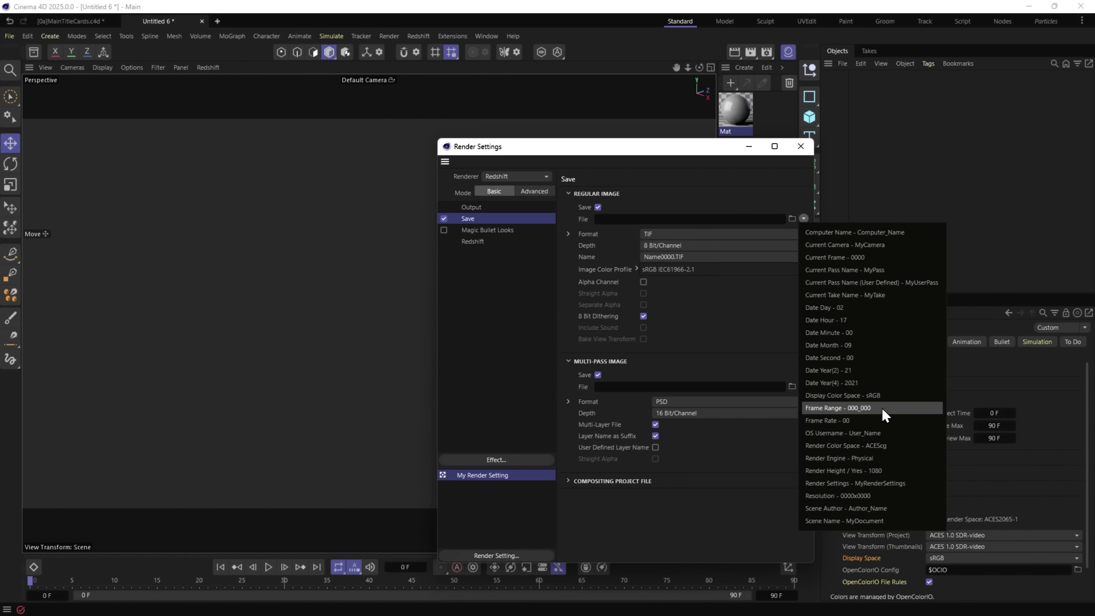
click(850, 396)
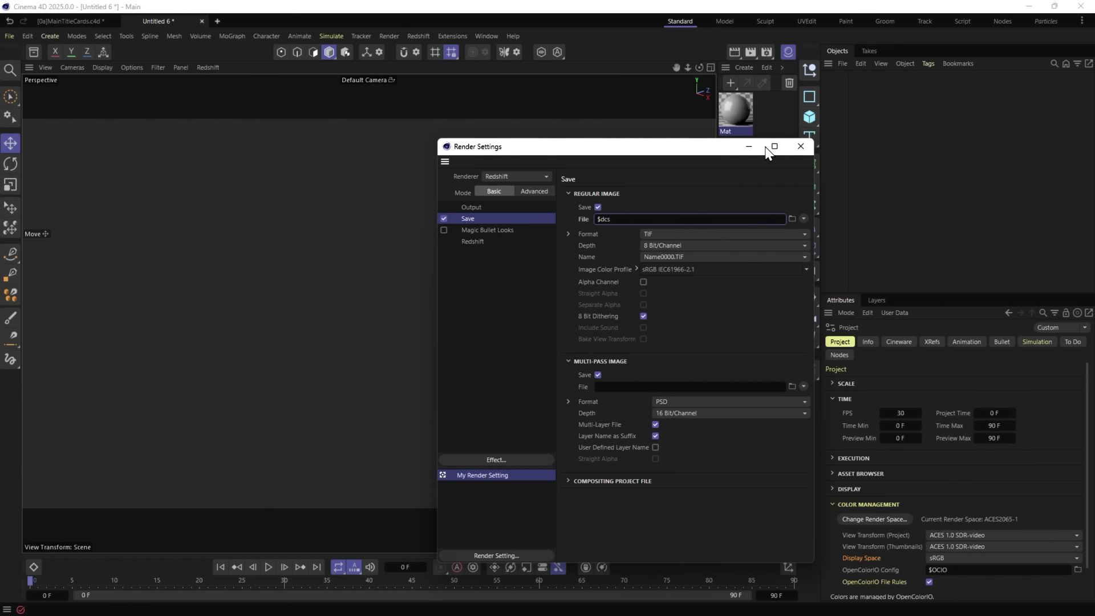
click(800, 146)
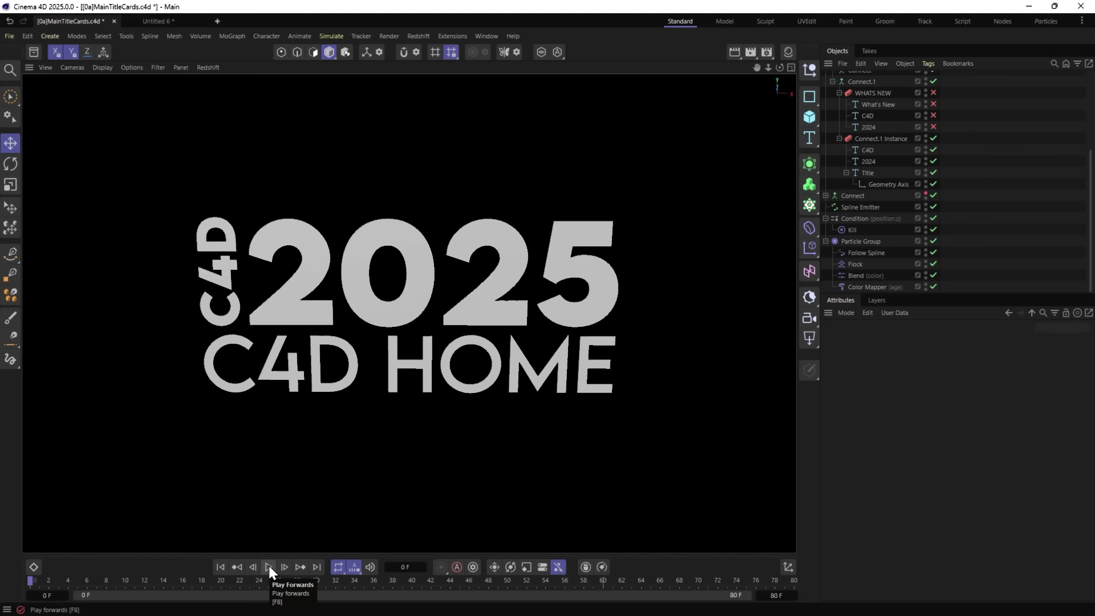
Play the MainTitleCards animation to frame 54, rewind to frame 0, and return to Untitled 6.
click(269, 568)
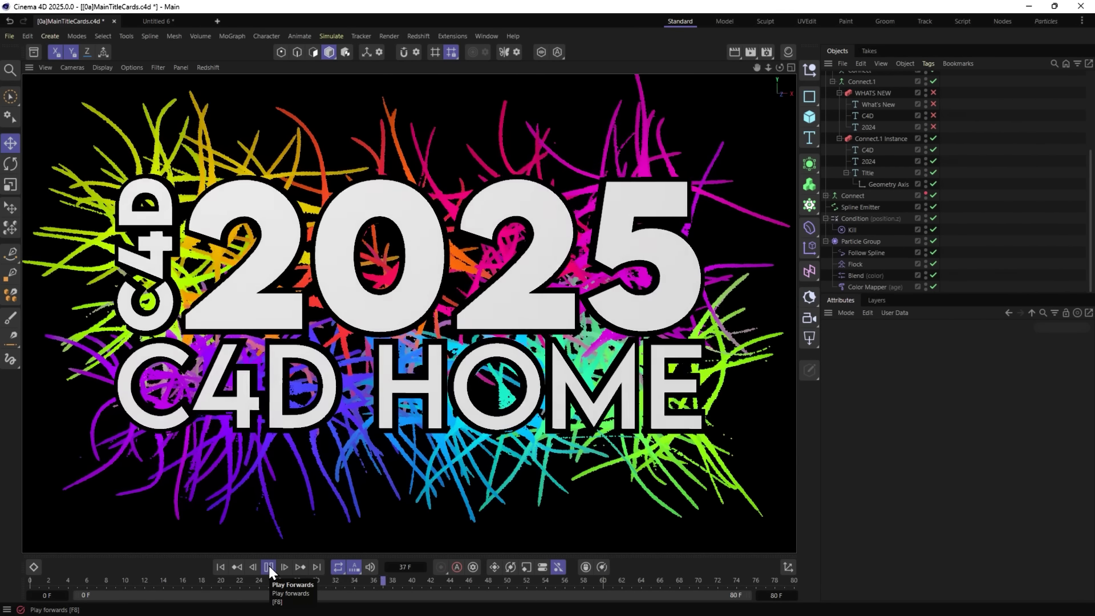
click(268, 567)
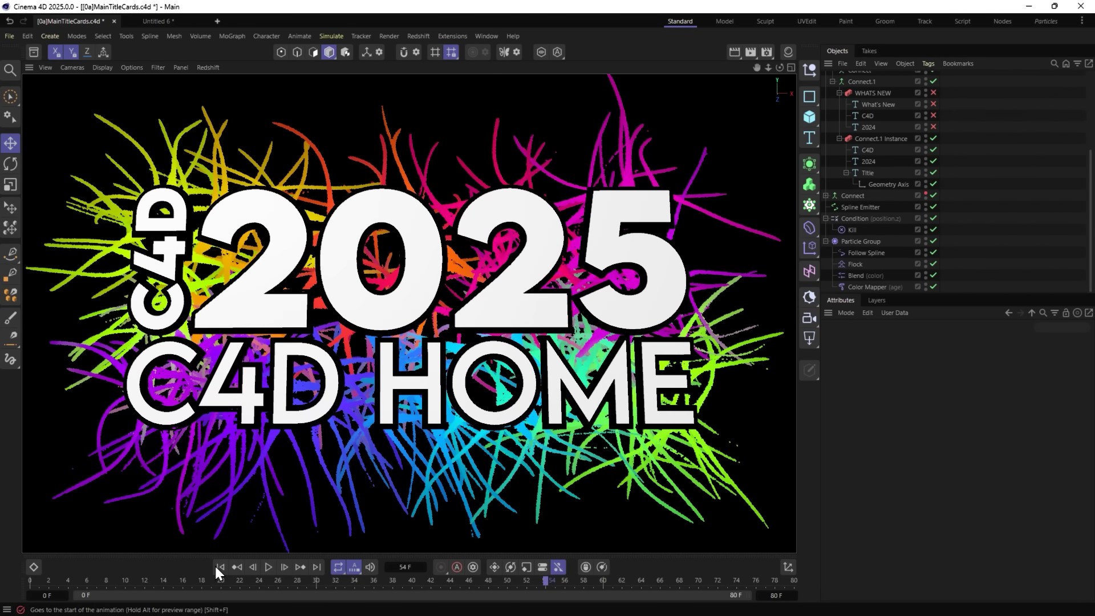
click(221, 566)
click(165, 22)
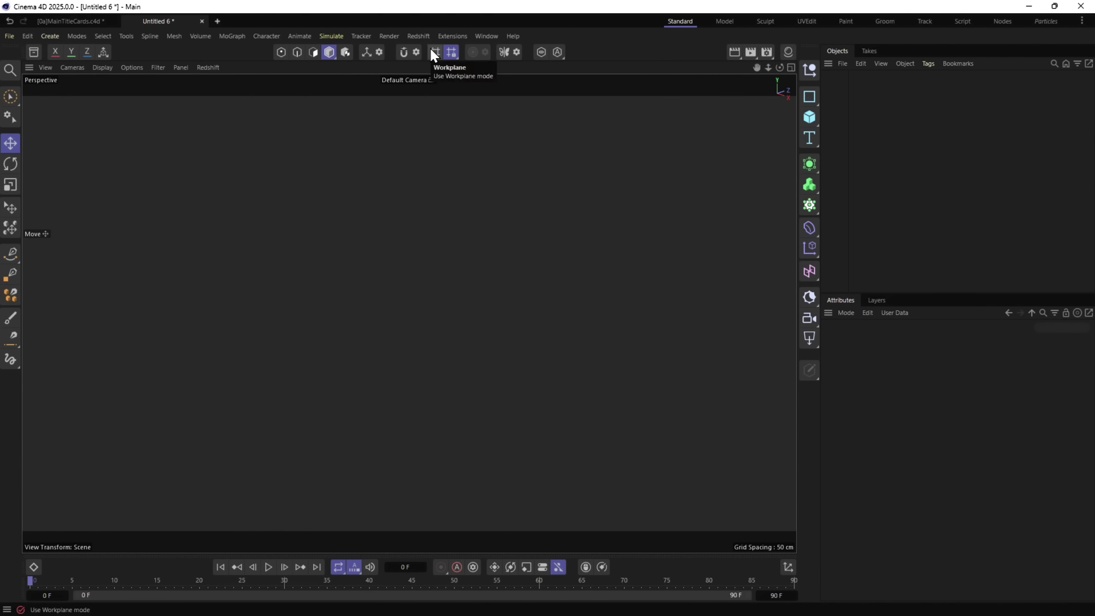
Open the Cinema 4D Home start screen from the Help menu.
click(517, 36)
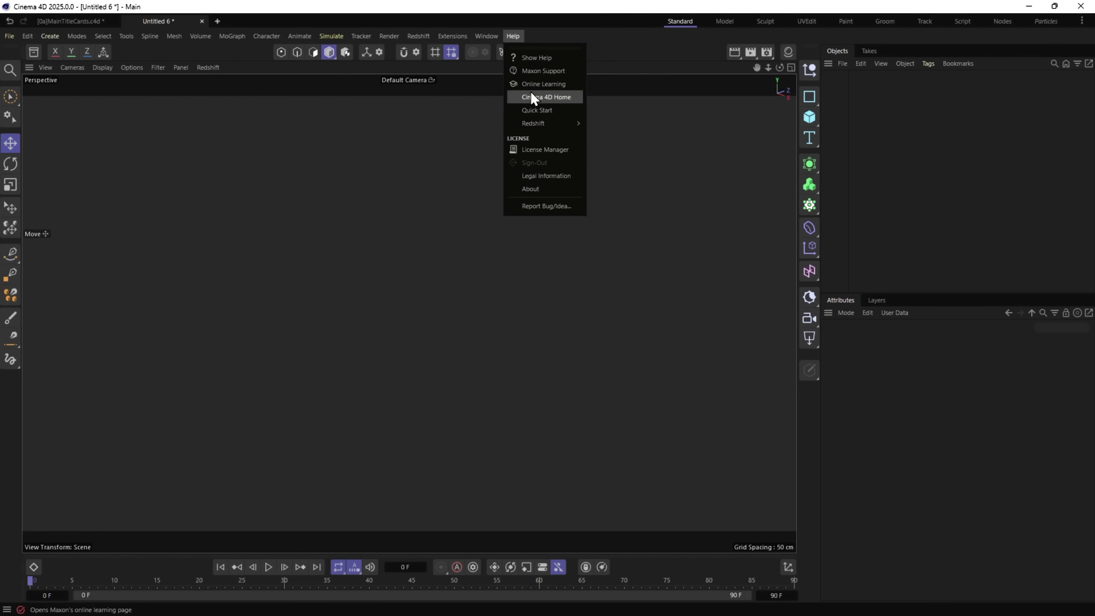
click(553, 97)
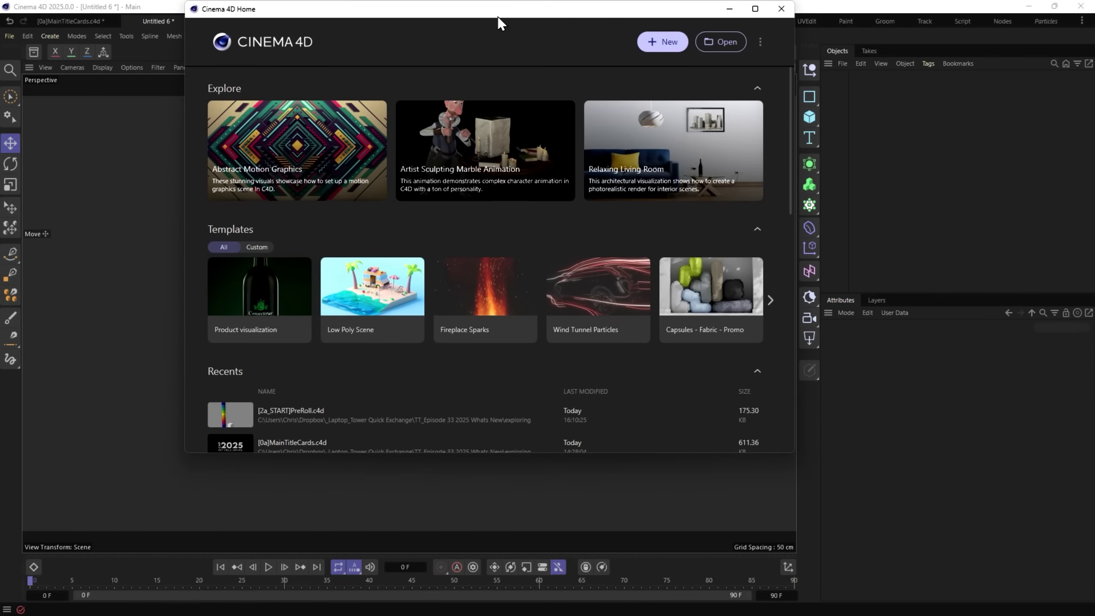
drag(497, 16, 494, 68)
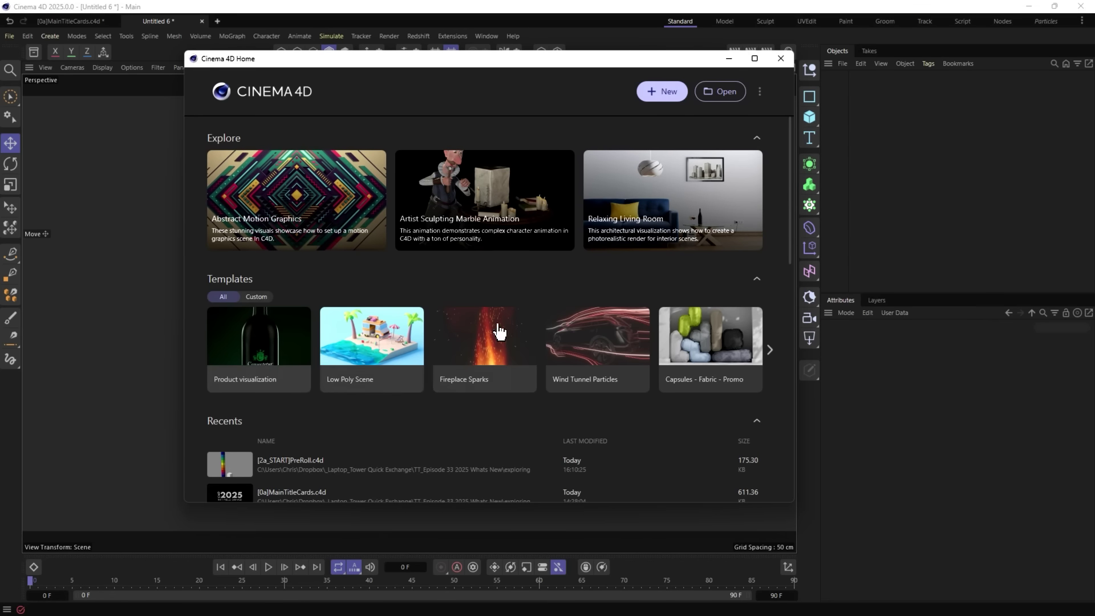
scroll(399, 387, down, 3)
scroll(293, 342, down, 1)
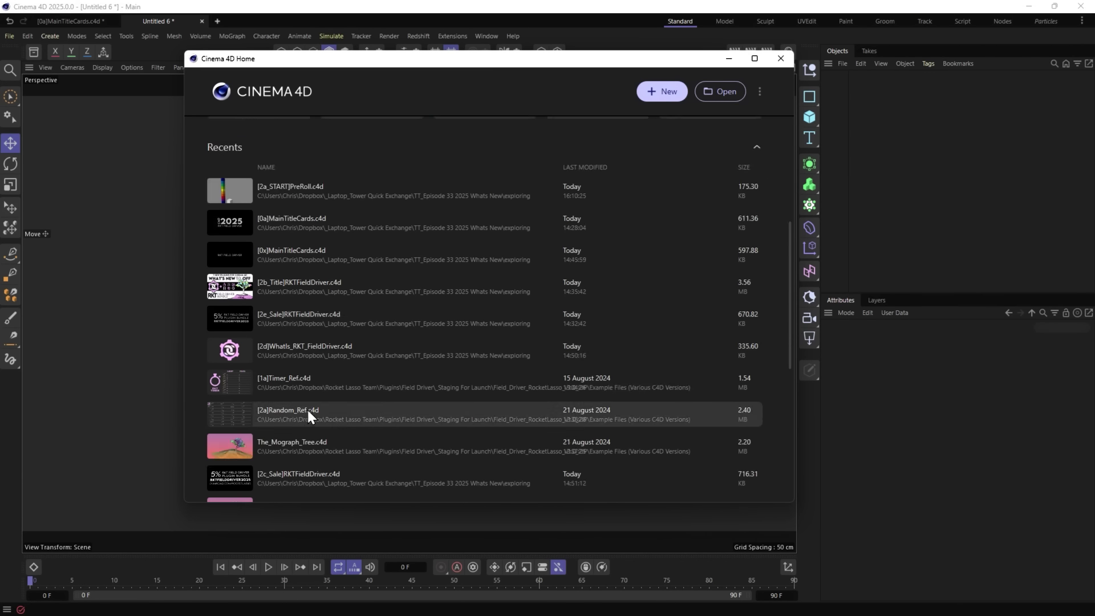
scroll(342, 442, up, 5)
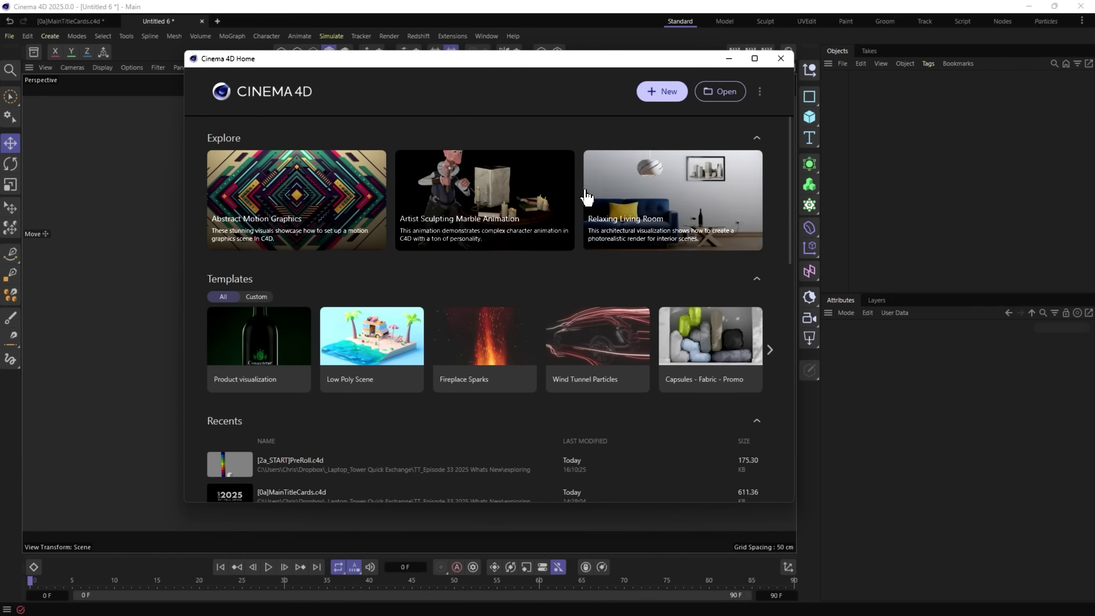
drag(411, 101, 387, 93)
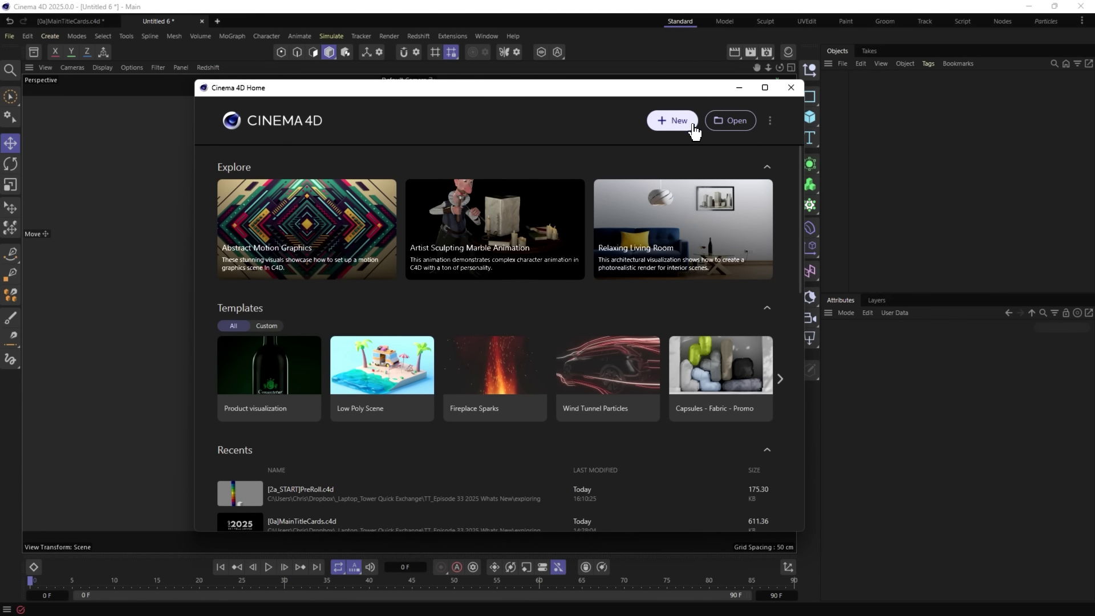
Filter to custom templates and open the Default Scenes folder in the Asset Browser.
click(268, 325)
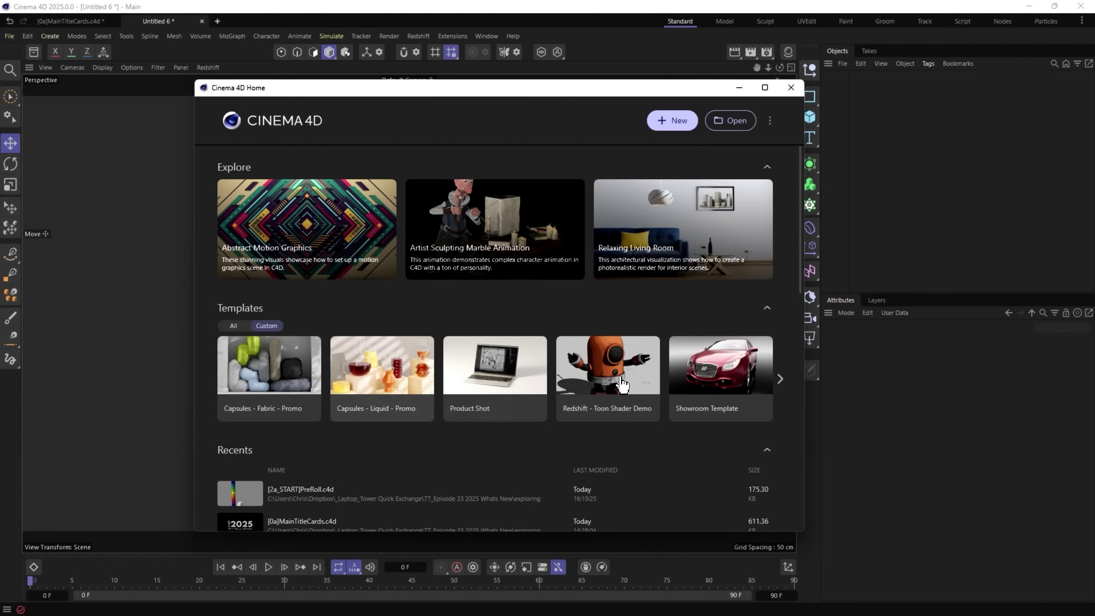
click(778, 381)
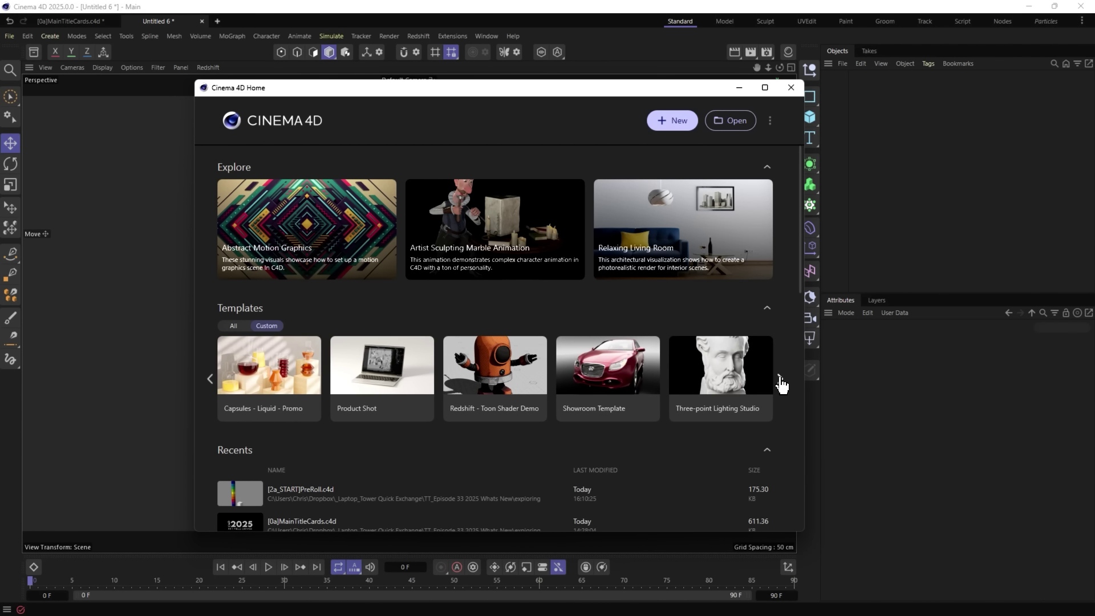
click(780, 383)
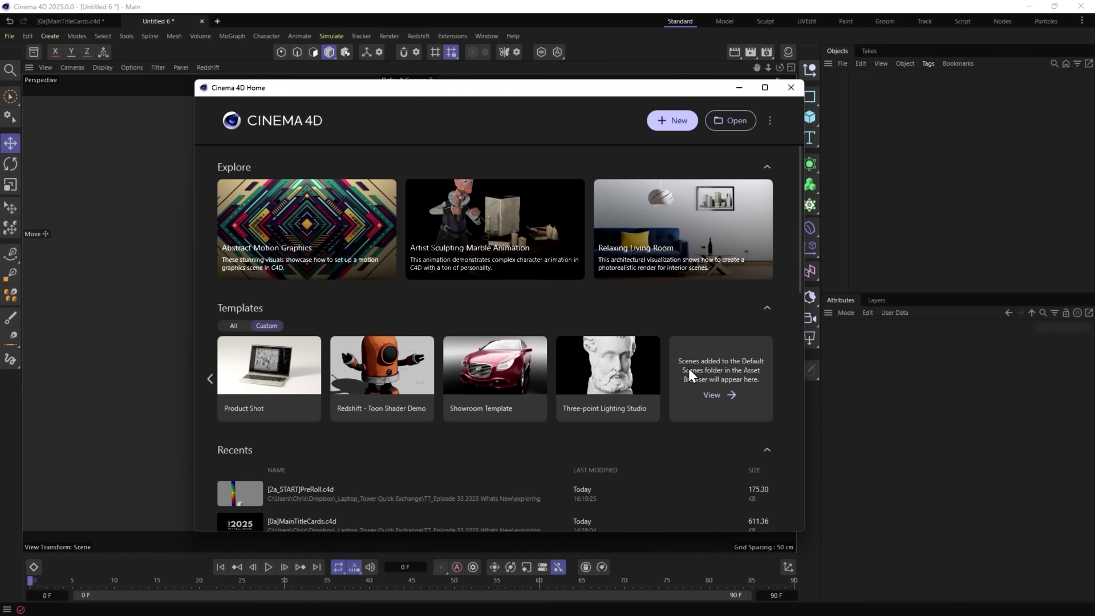
click(711, 395)
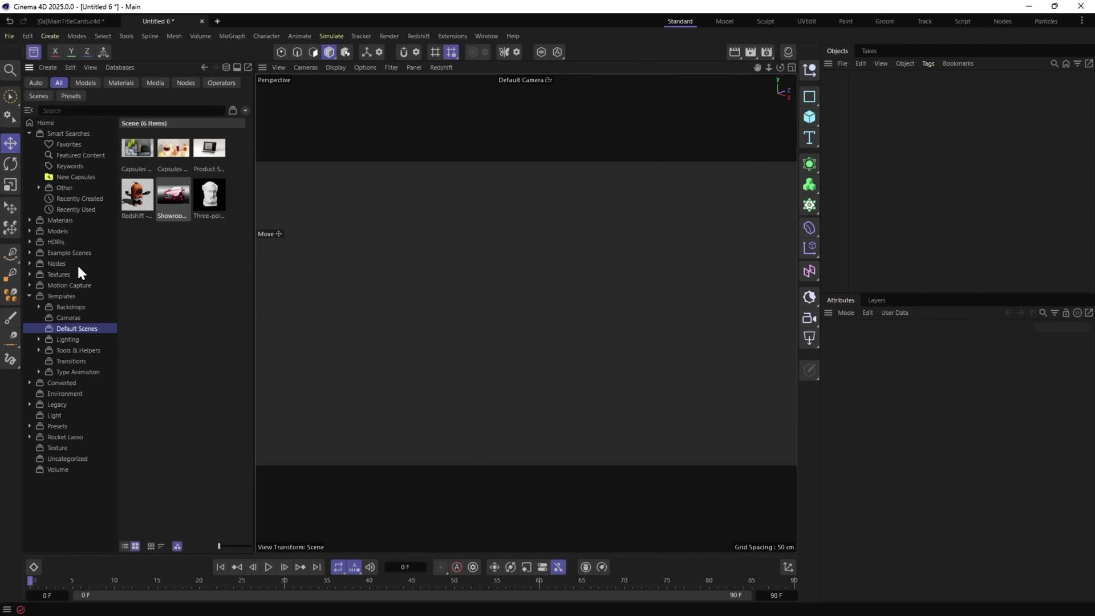
Drop the Default HDR image from the HDRIs category into the scene as a dome light.
click(30, 242)
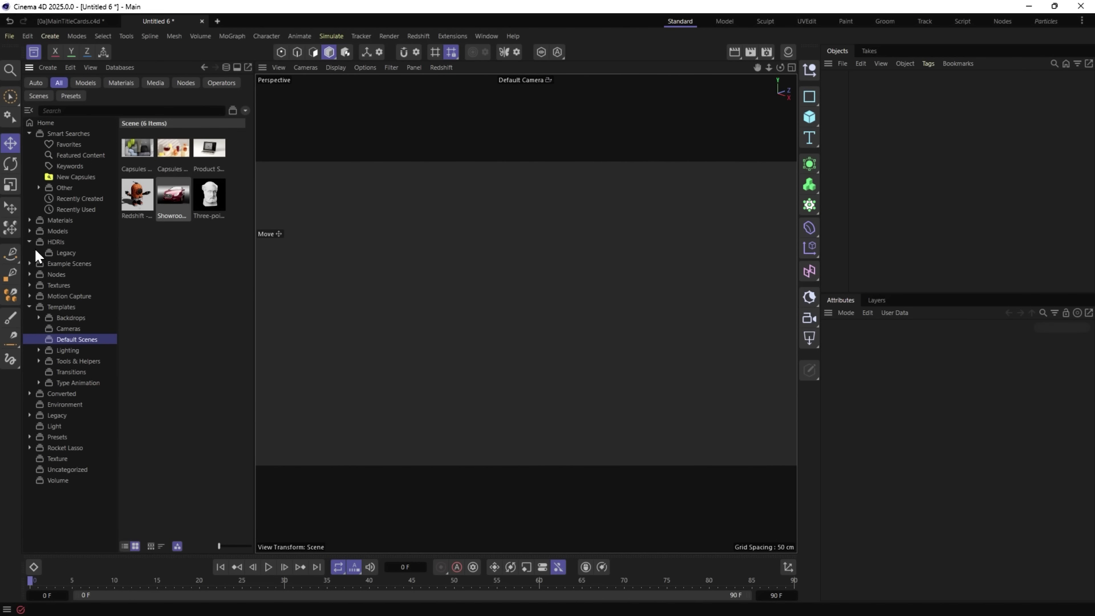
click(46, 241)
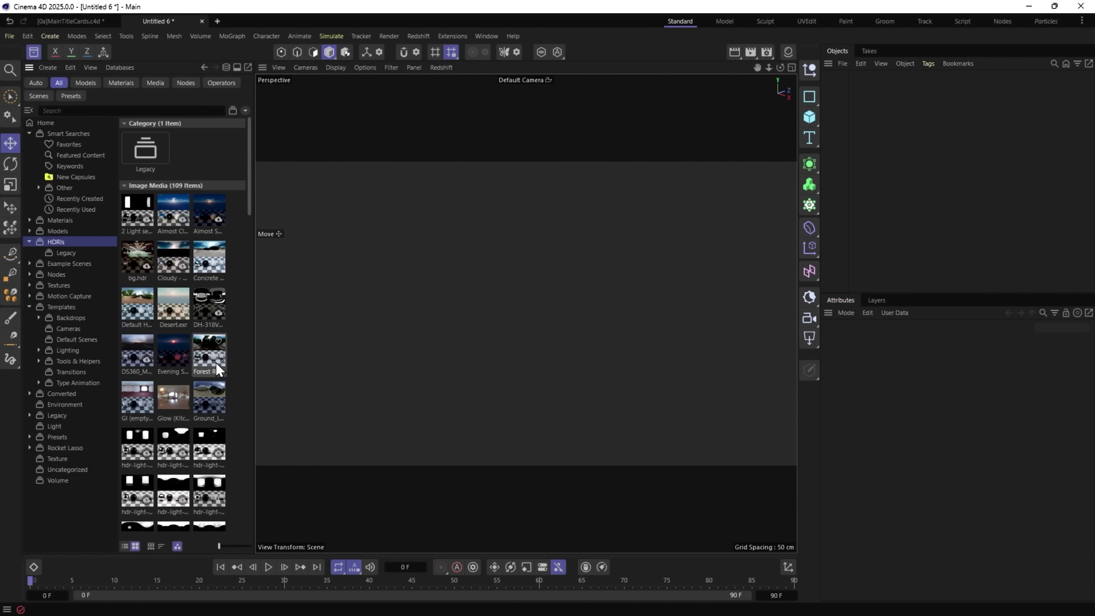
drag(137, 304, 456, 267)
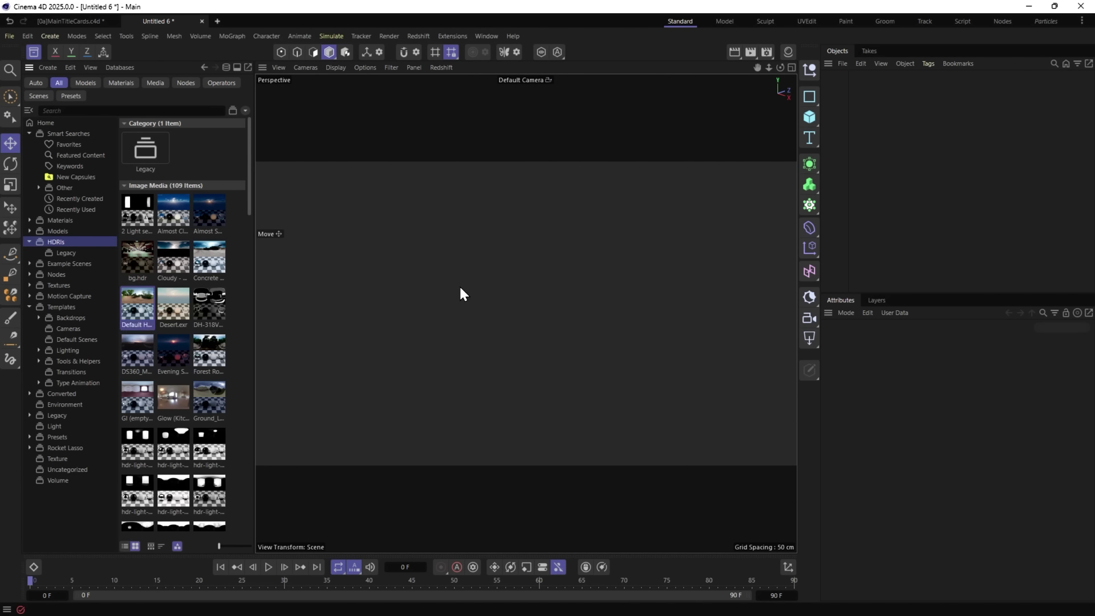
Add a Cube and attach a Geometry Axis to it using the 'axis' command search.
click(809, 116)
key(shift+c)
text(ax)
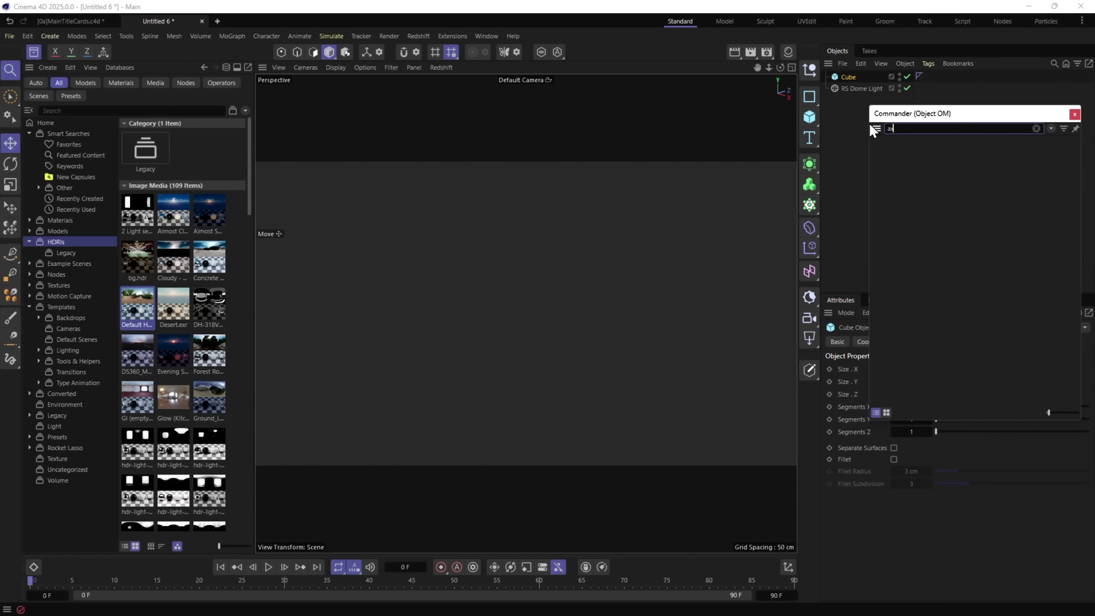
text(is)
drag(898, 156, 845, 77)
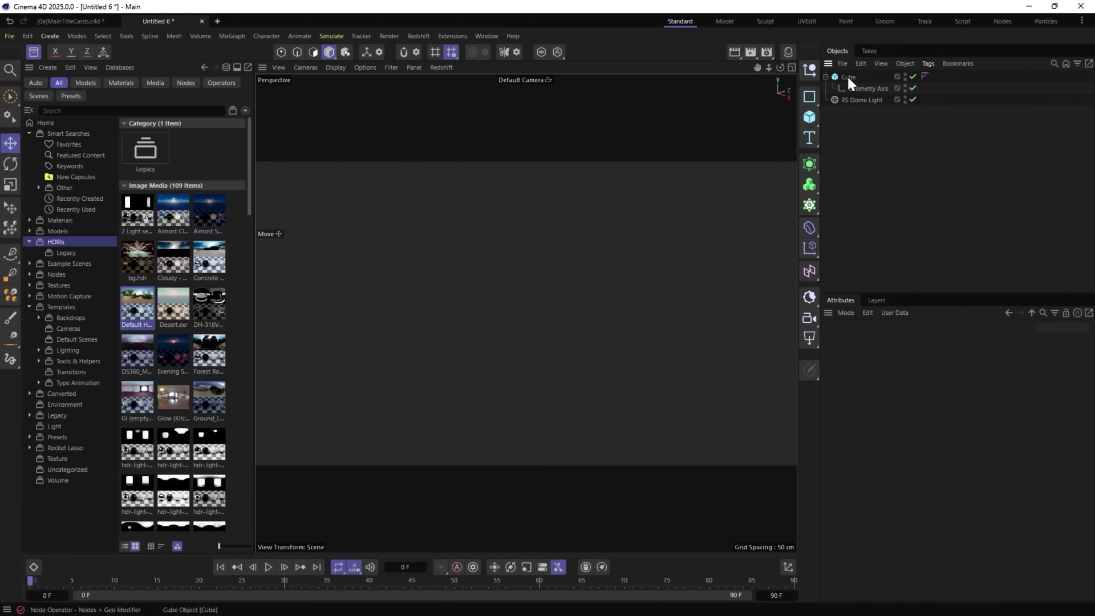
click(825, 76)
click(838, 76)
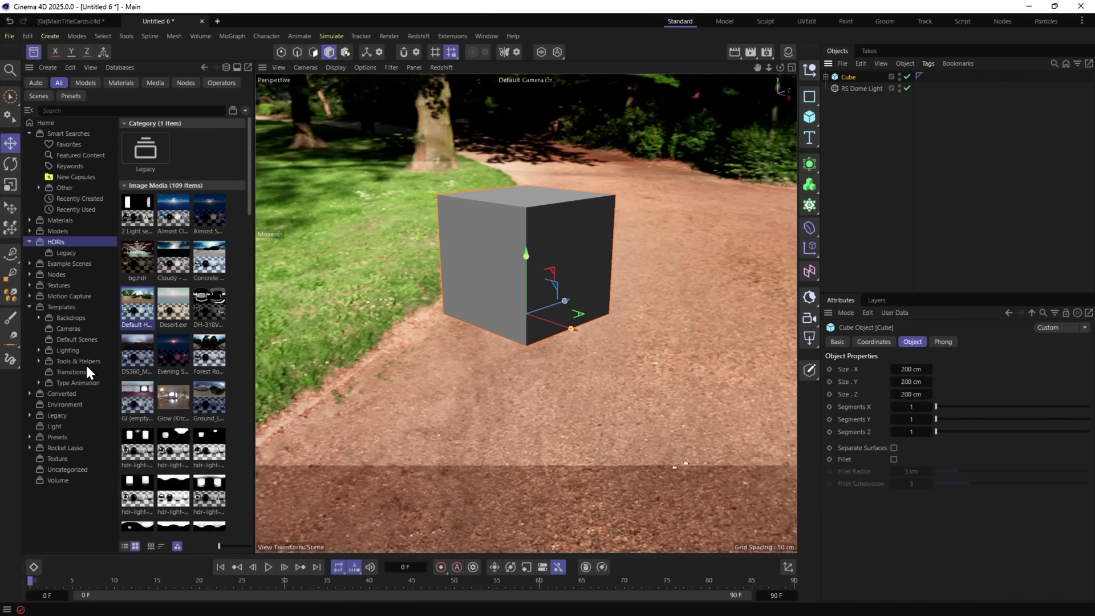
Add the current scene to the Default Scenes folder as a new template asset.
click(75, 341)
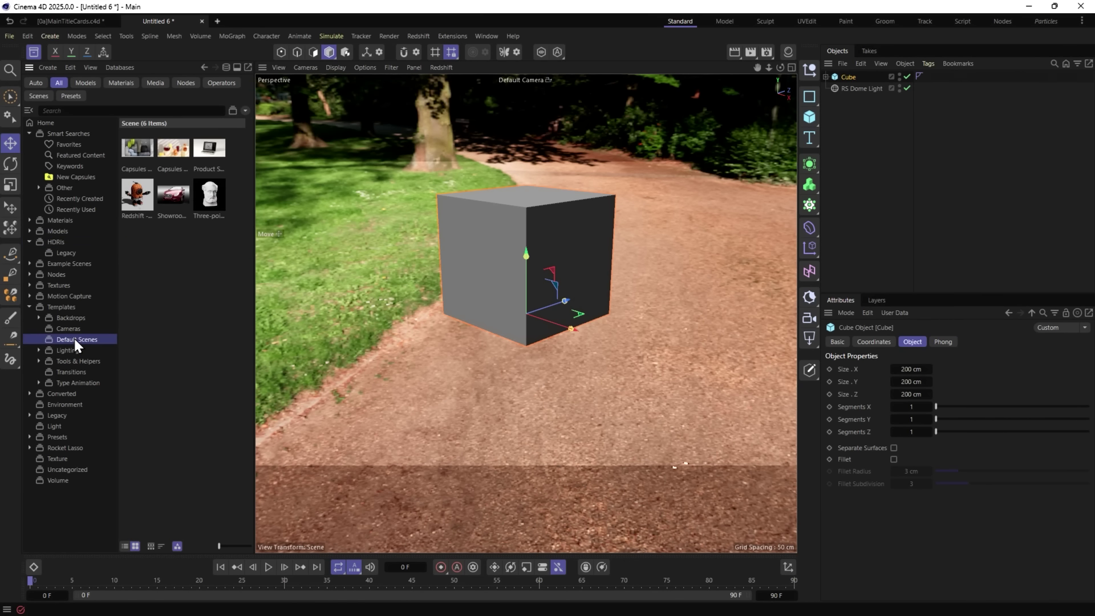
click(111, 66)
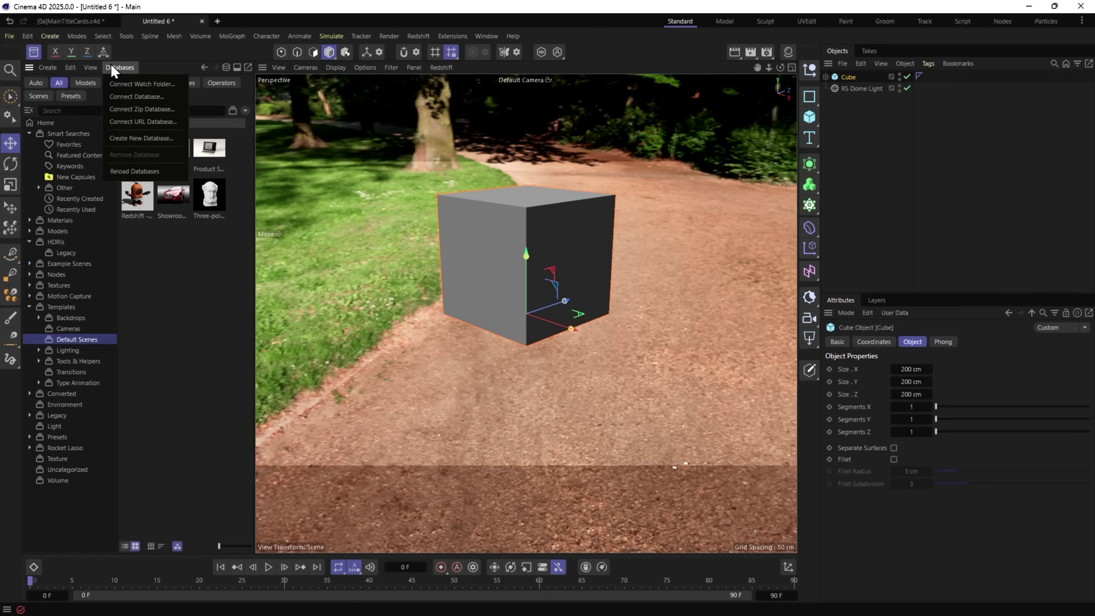
mouse_move(76, 66)
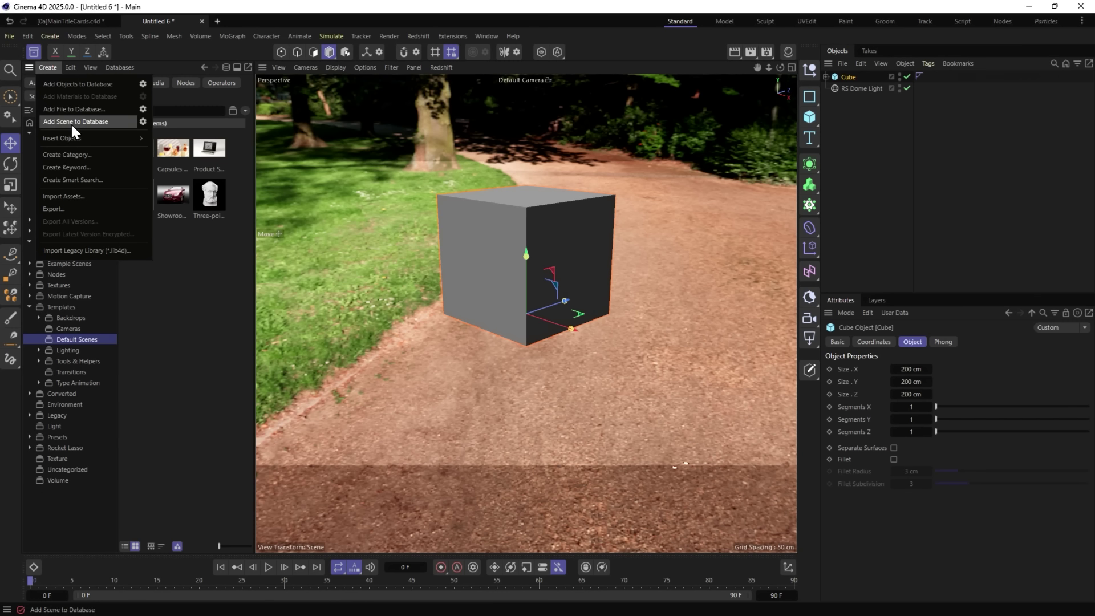
click(93, 121)
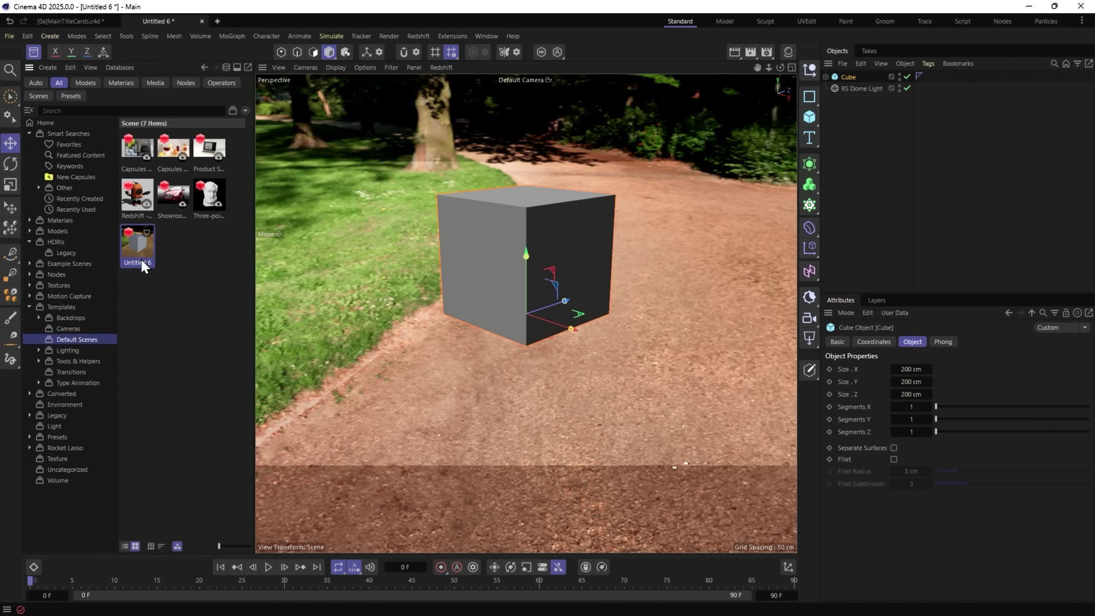
Rename the new scene asset to 'HDRI - CUBE'.
double_click(137, 262)
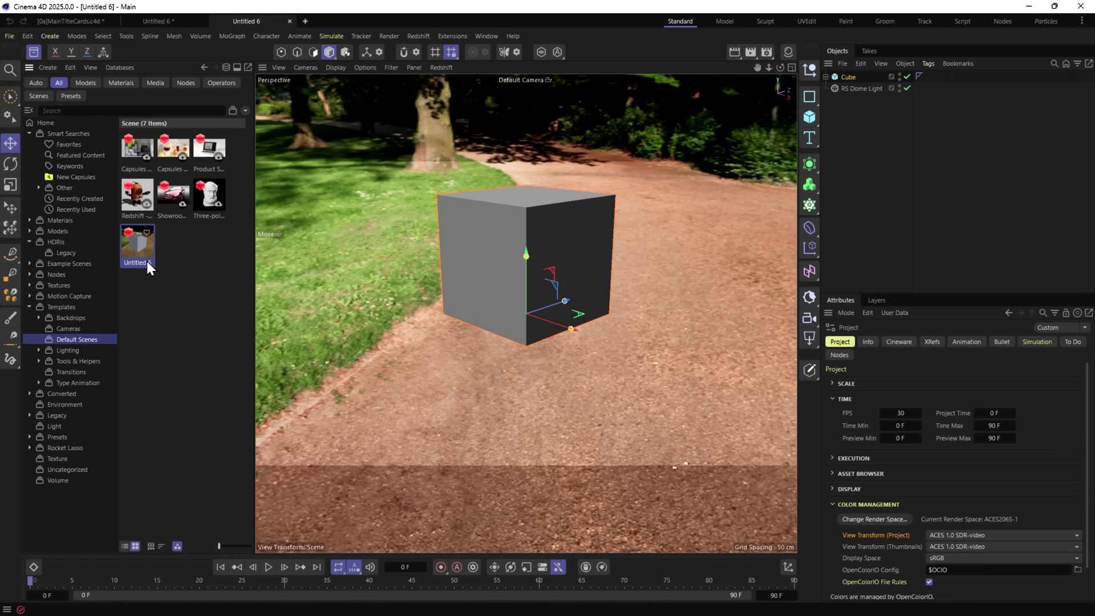
right_click(141, 263)
click(141, 259)
right_click(139, 248)
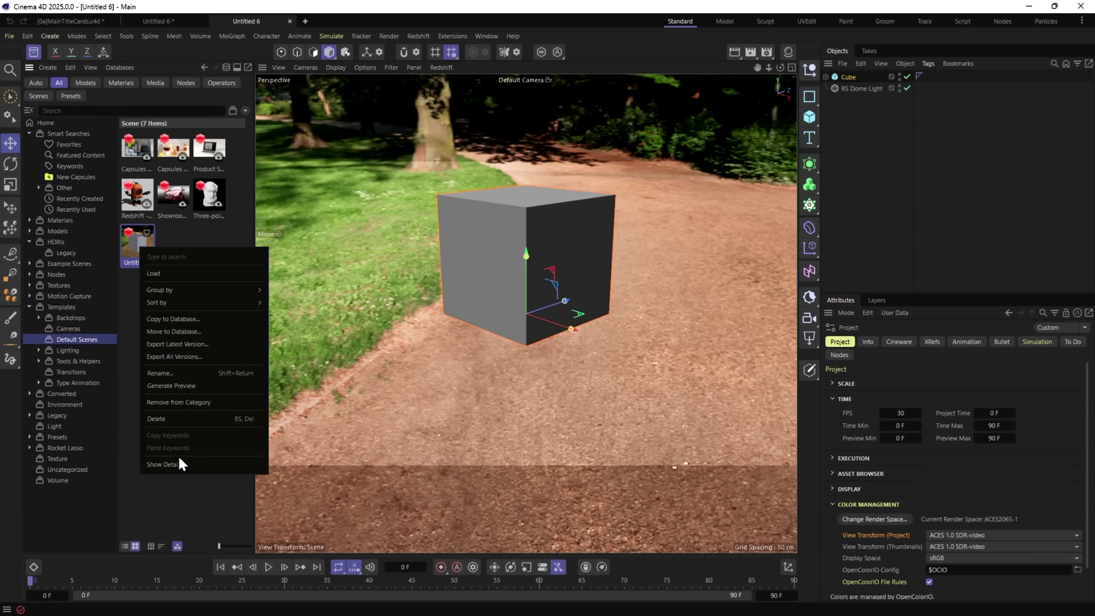
click(180, 371)
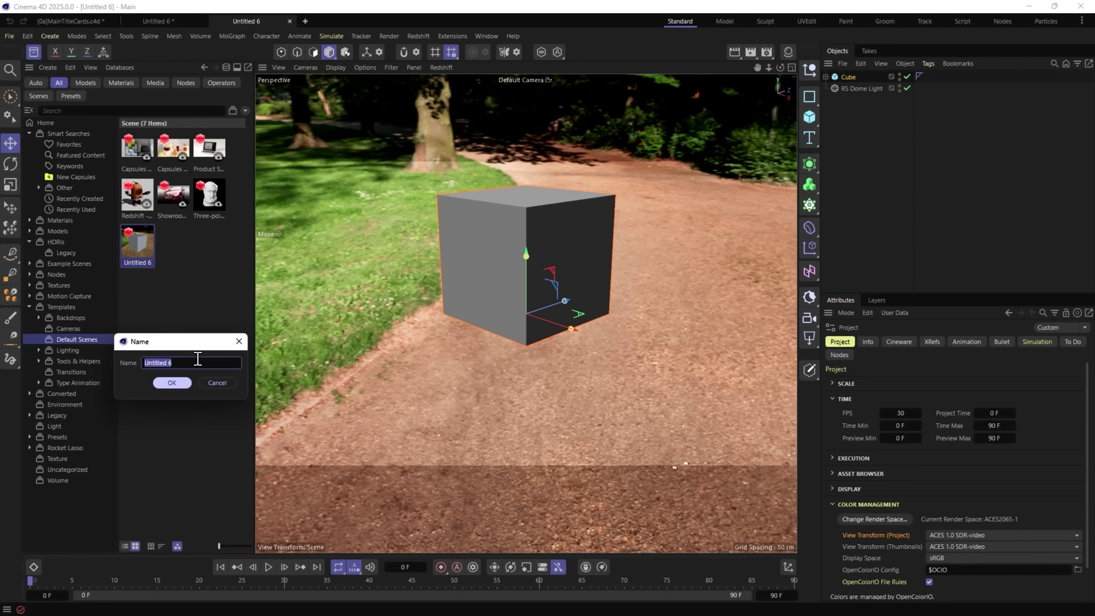
text(HDR)
text(I)
text( -)
text( CUBE)
click(163, 383)
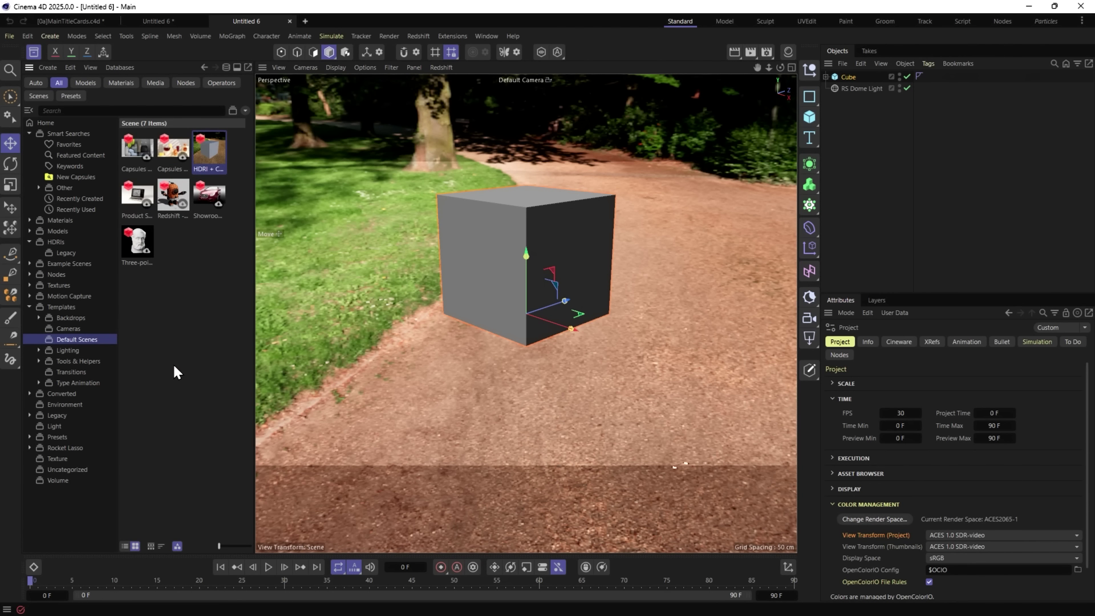
Open the HDRI + CUBE template from Cinema 4D Home as a new scene and orbit the cube.
click(37, 50)
click(304, 20)
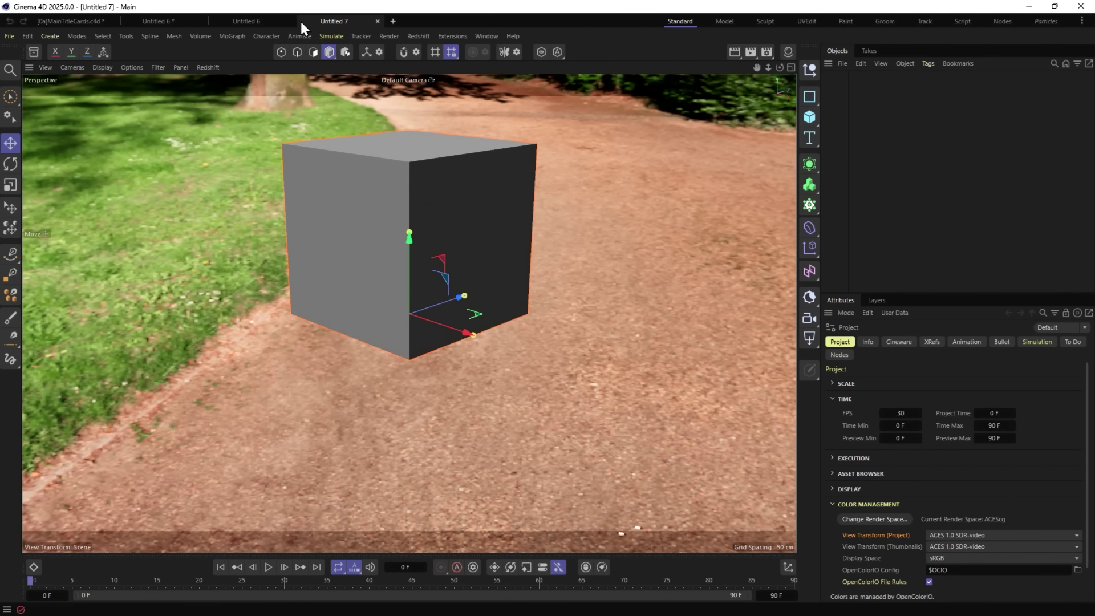
click(512, 35)
click(537, 97)
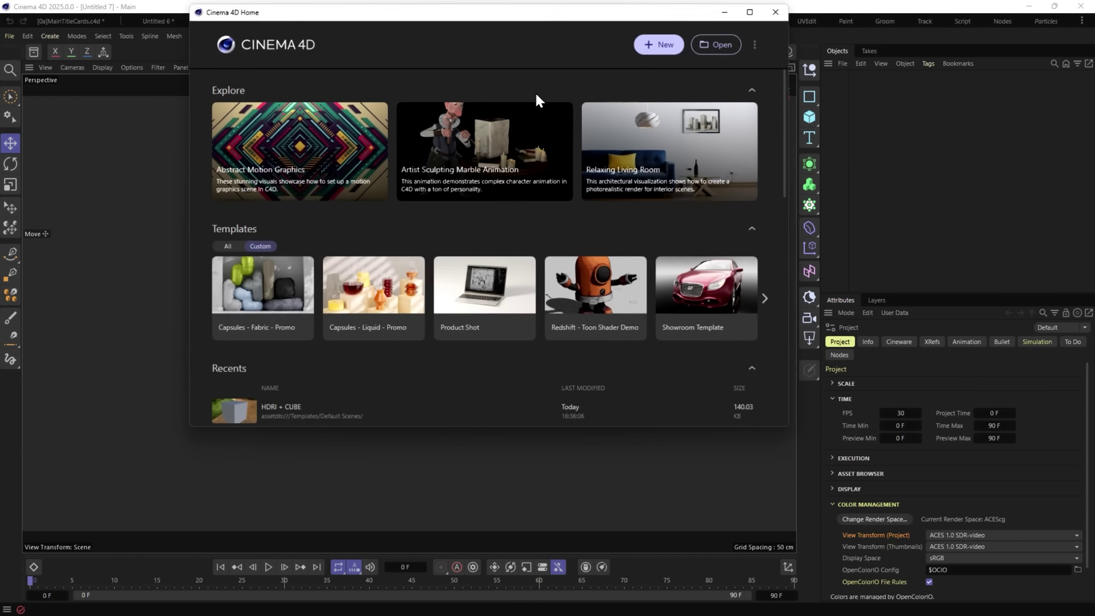
scroll(424, 294, down, 2)
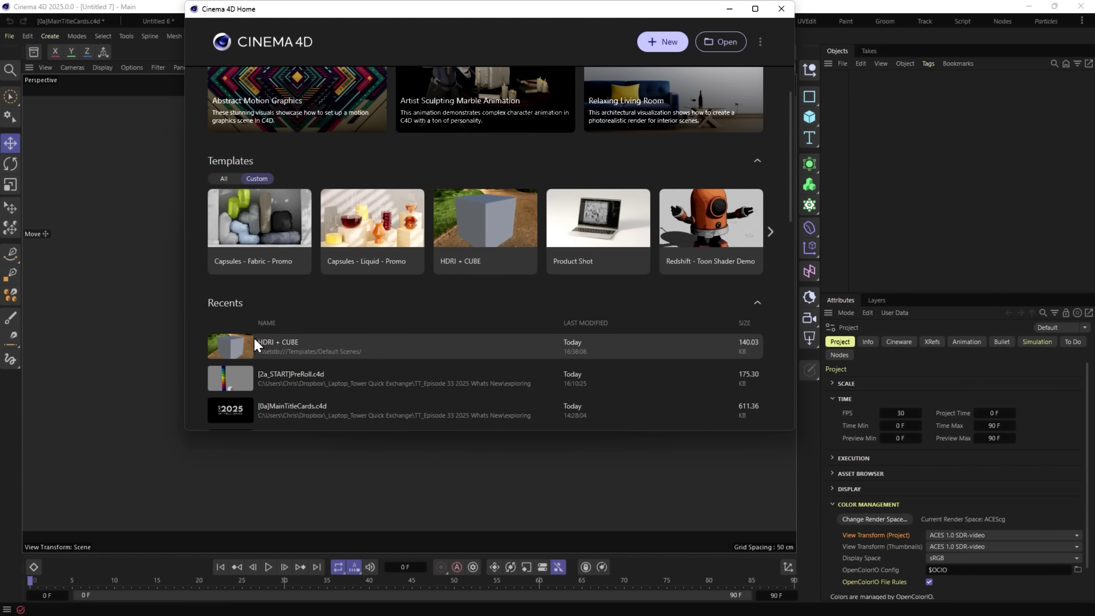
click(508, 211)
click(489, 294)
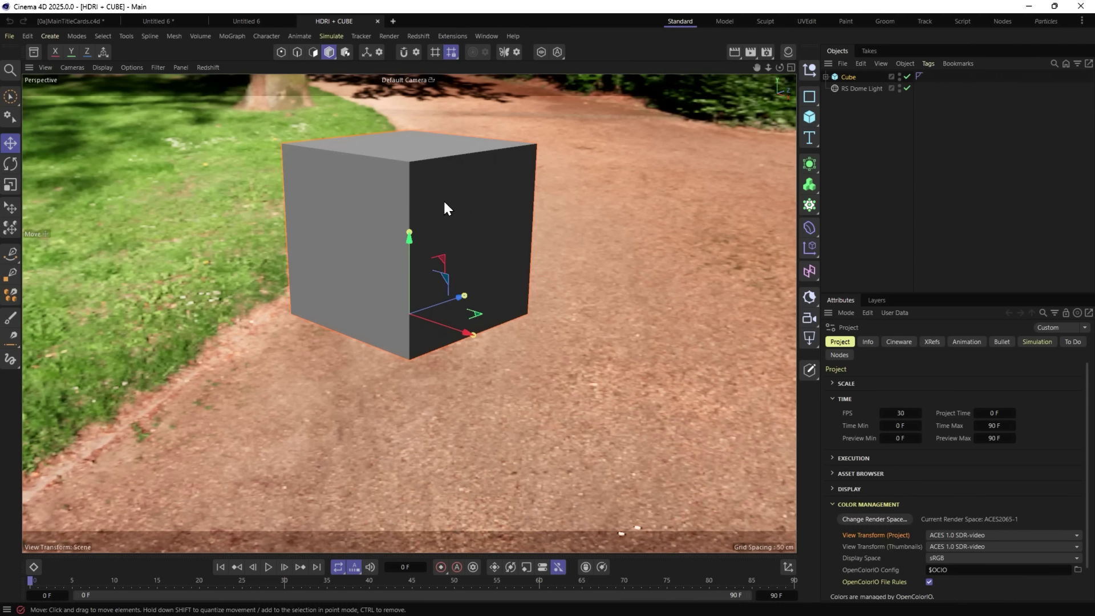
alt+drag(437, 225, 442, 283)
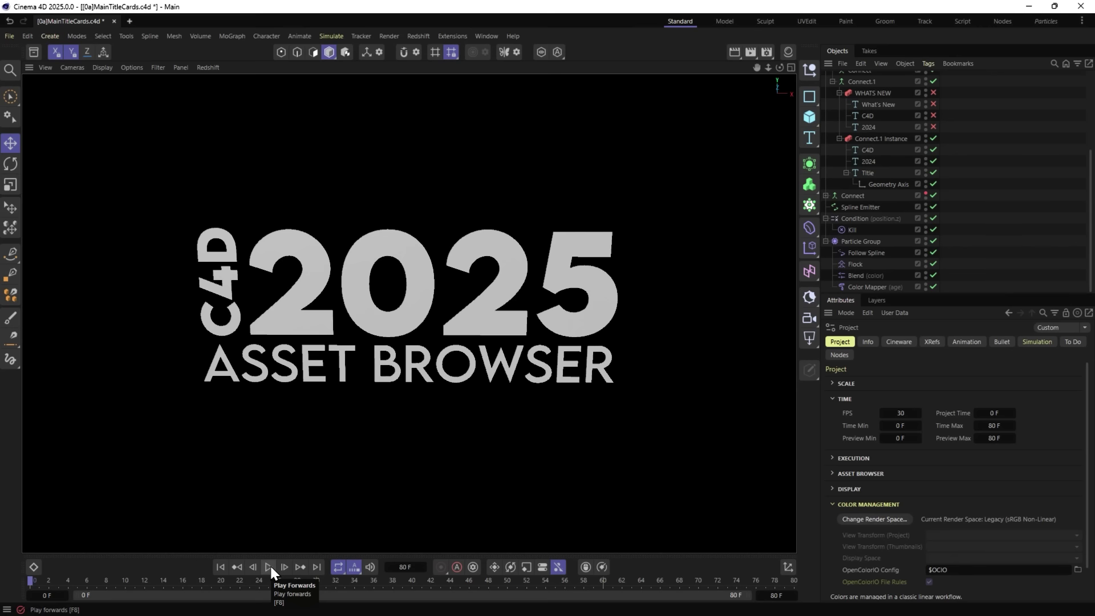
Play the ASSET BROWSER title animation and stop it around frame 47.
click(269, 567)
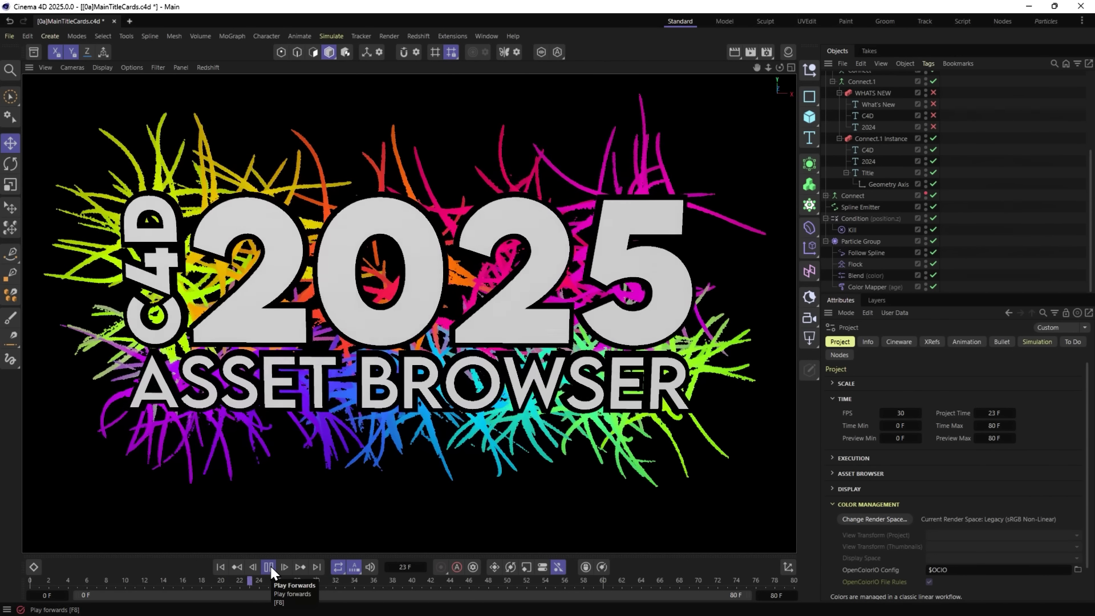
click(269, 567)
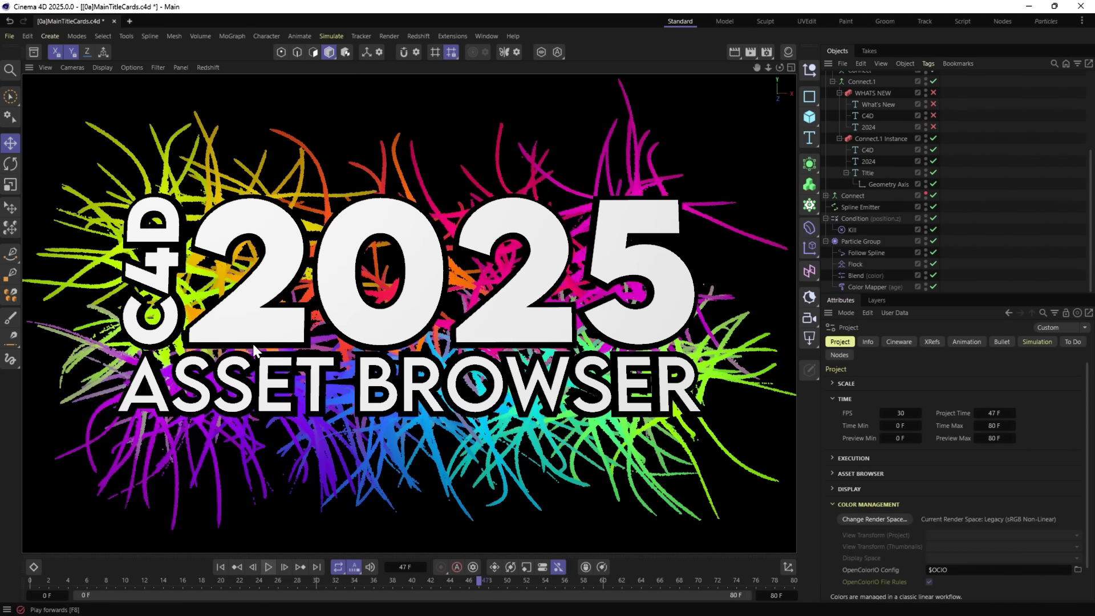
Start a new scene and light it with the Default HDR environment from the asset library.
click(130, 21)
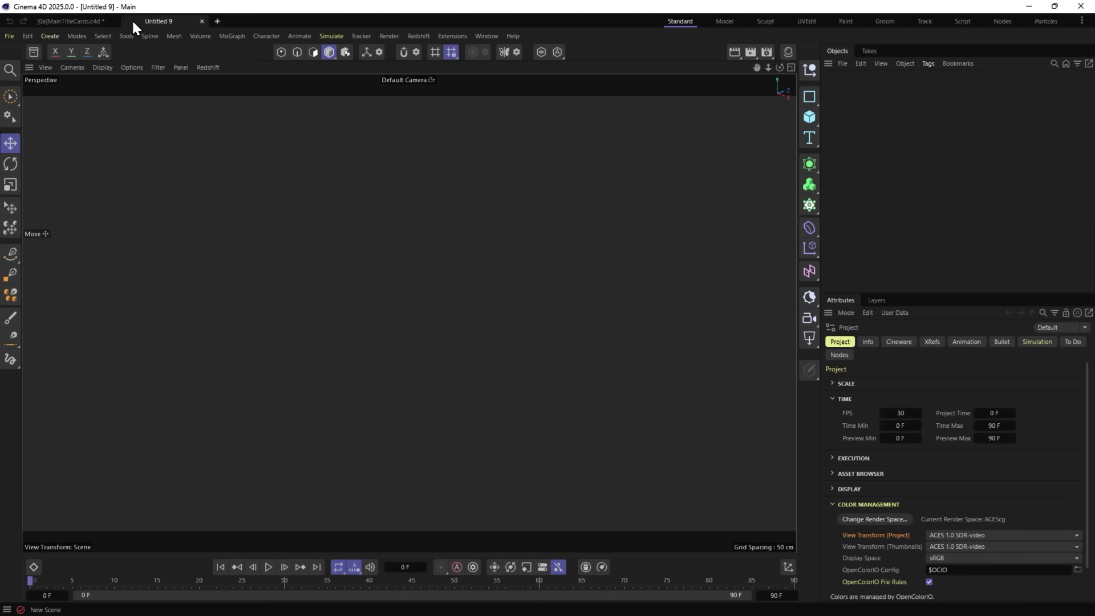
click(32, 53)
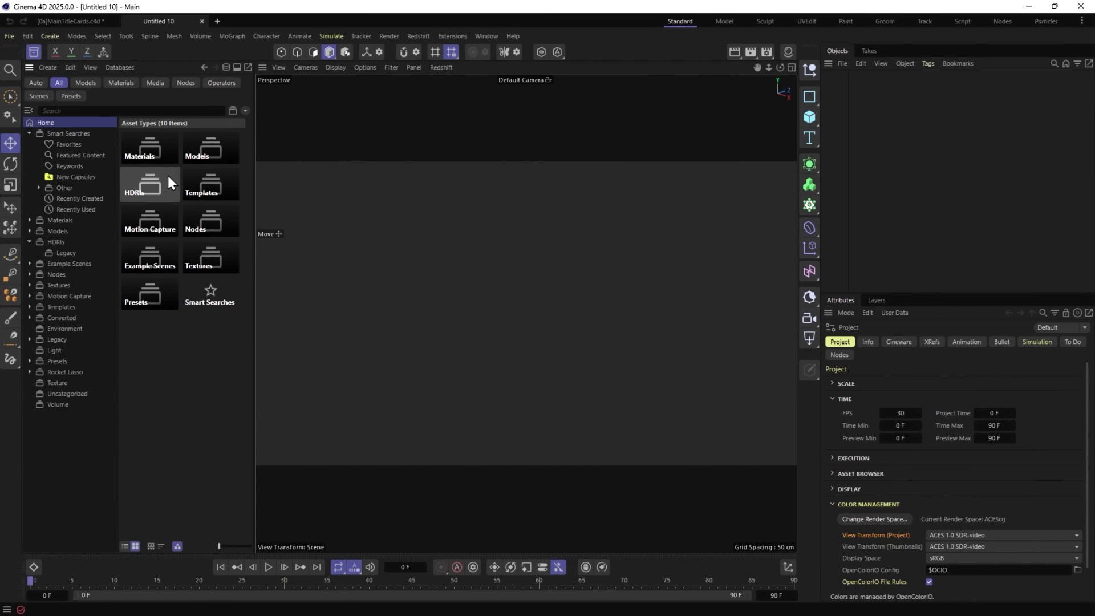
click(57, 242)
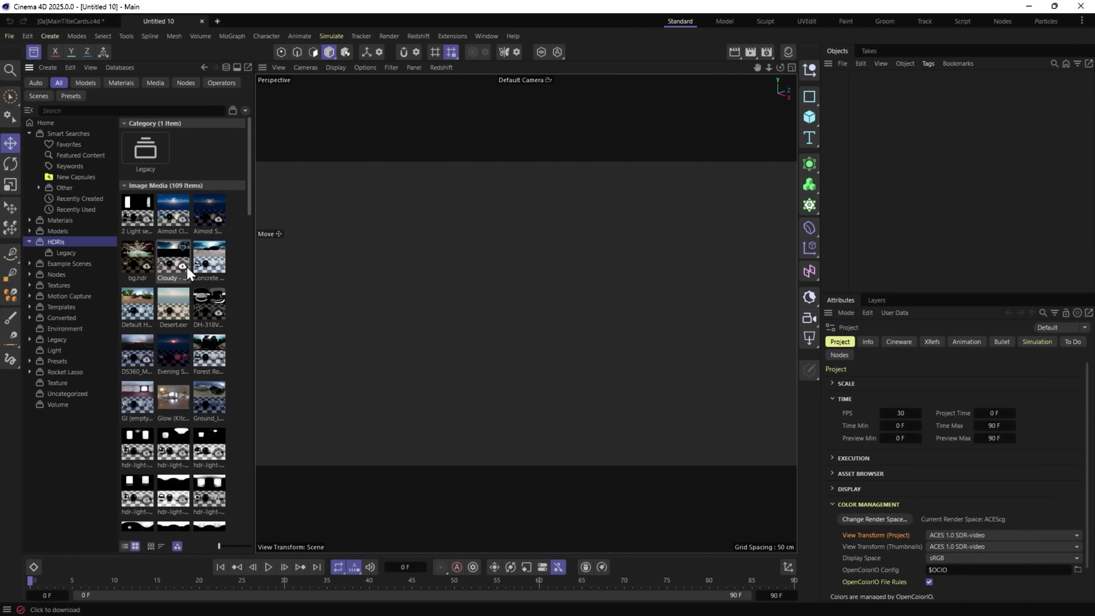
scroll(198, 361, down, 5)
scroll(198, 359, up, 8)
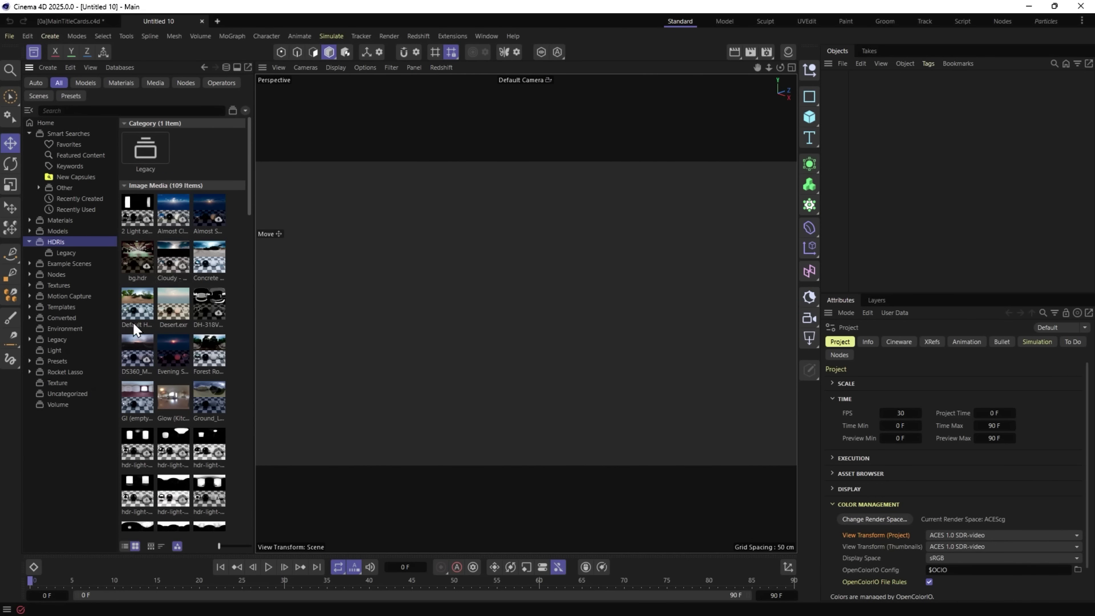
drag(134, 311, 512, 265)
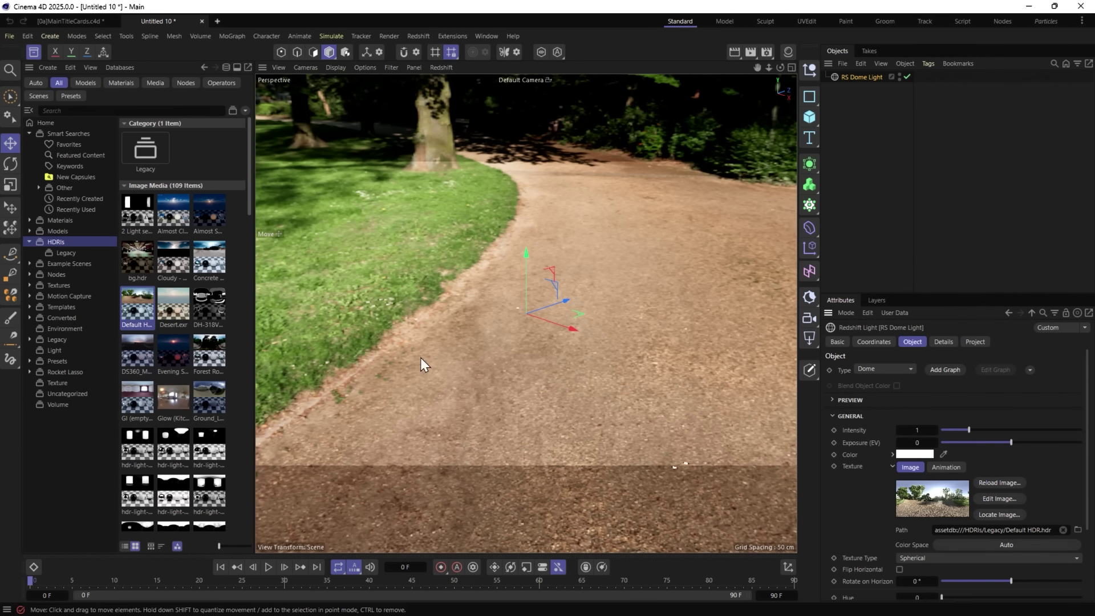
Swap the dome light's image to Desert.exr, then delete the Redshift dome light.
click(173, 305)
drag(220, 354, 456, 281)
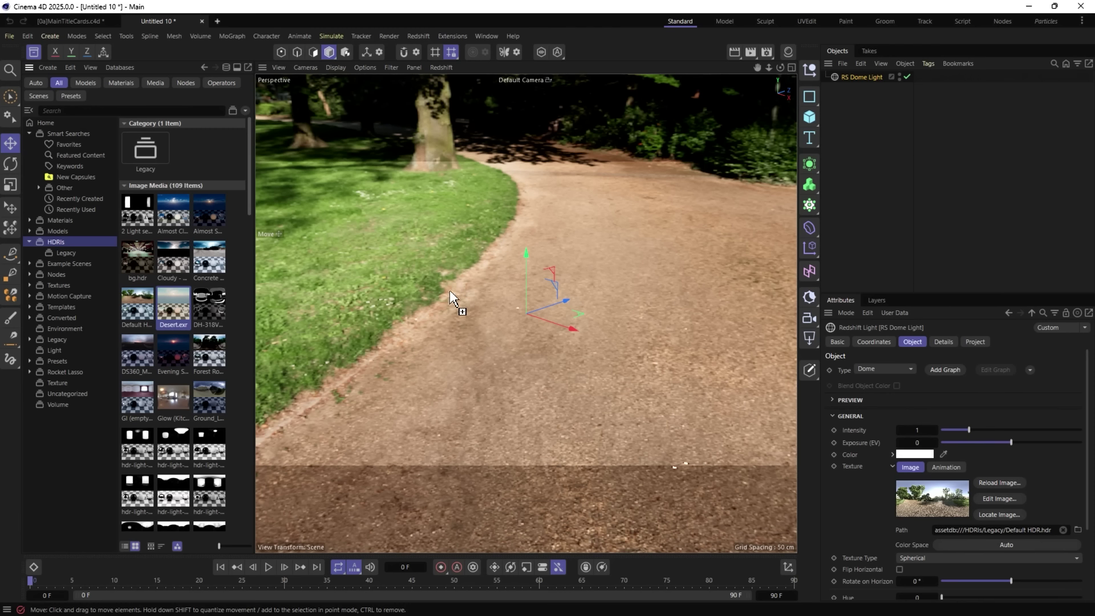
drag(450, 291, 440, 290)
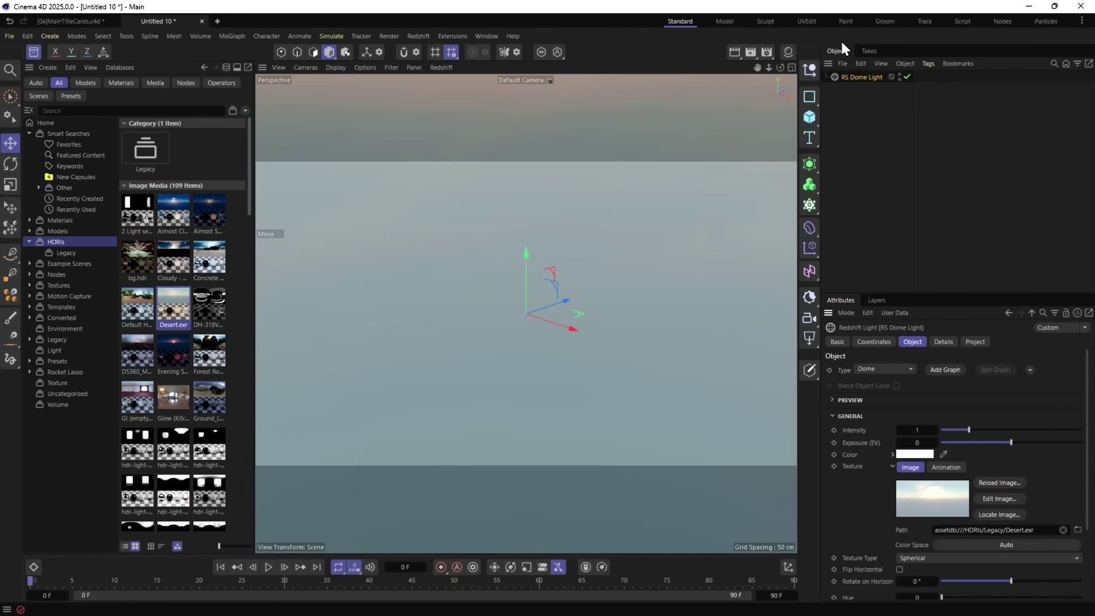
key(Delete)
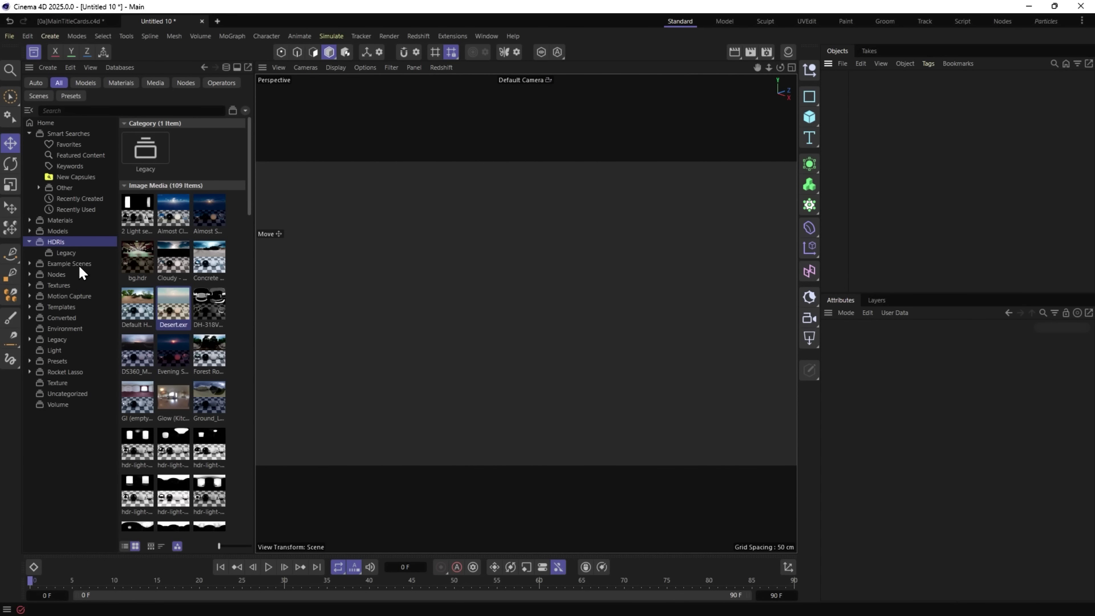
Scroll through the Materials library in the asset browser.
click(64, 219)
scroll(147, 378, down, 5)
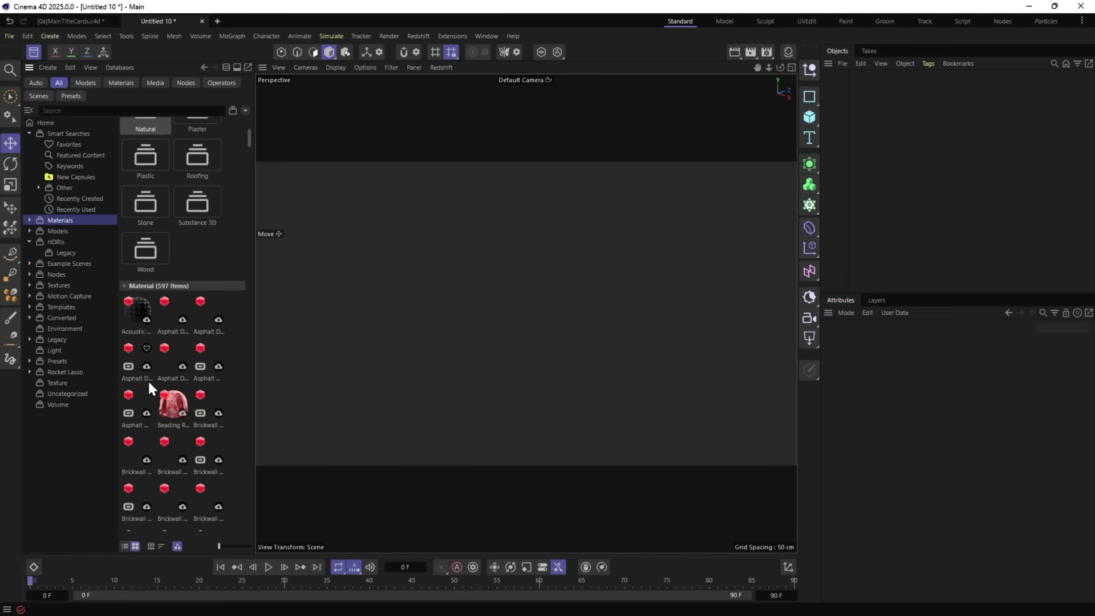
scroll(147, 379, down, 8)
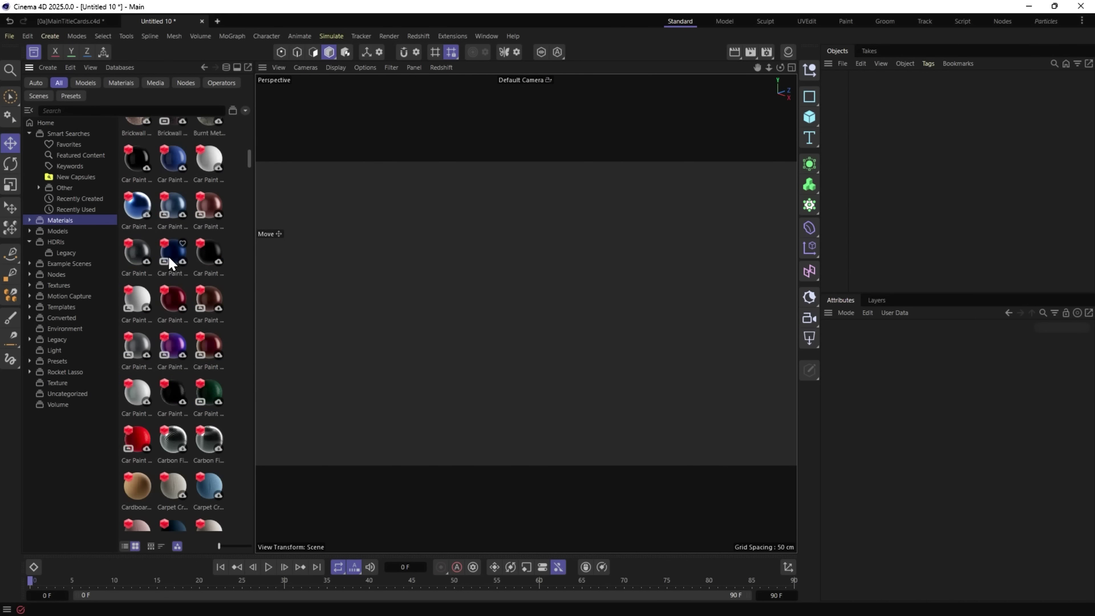
scroll(166, 254, down, 8)
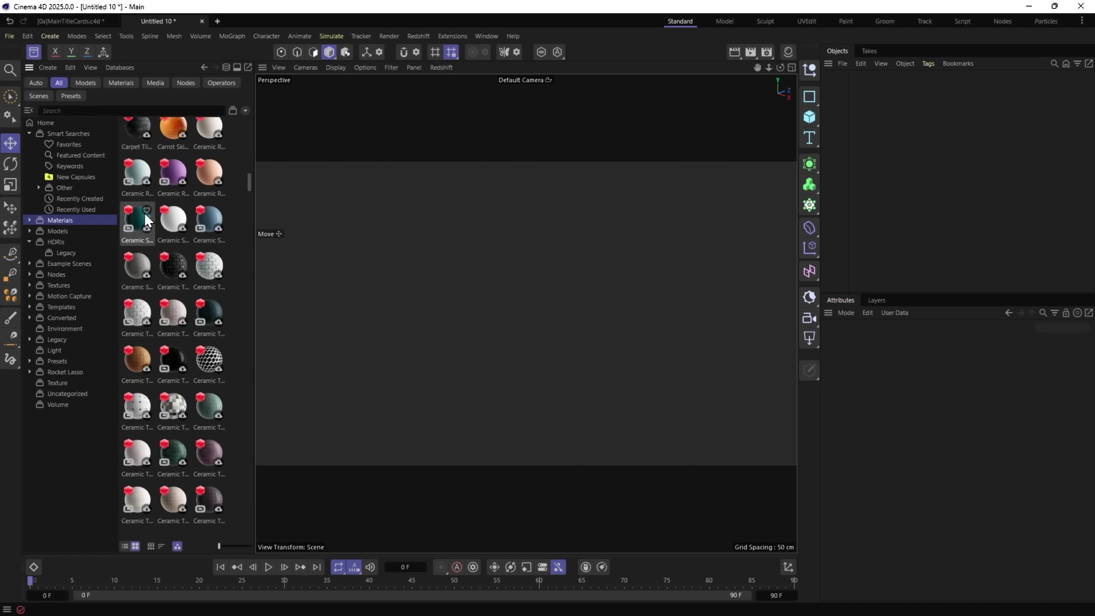
scroll(173, 255, down, 8)
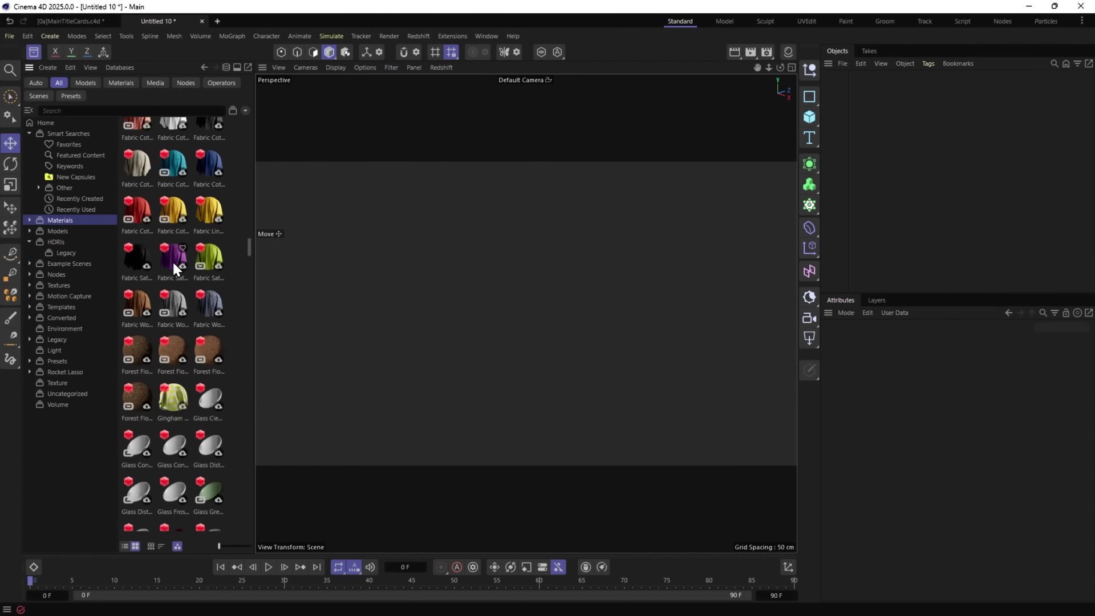
scroll(172, 260, down, 8)
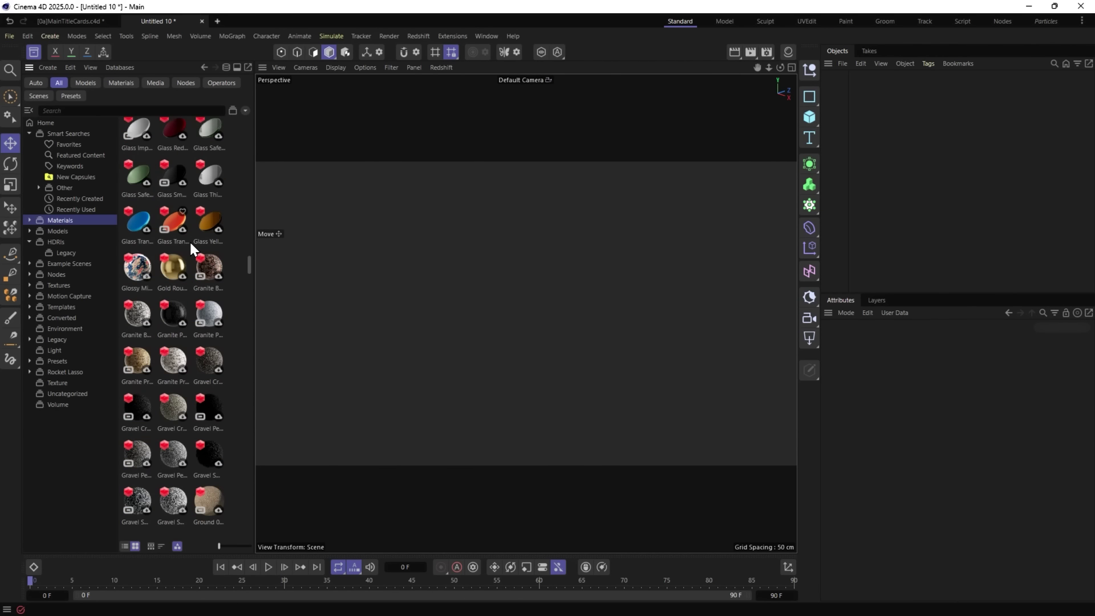
scroll(189, 237, up, 10)
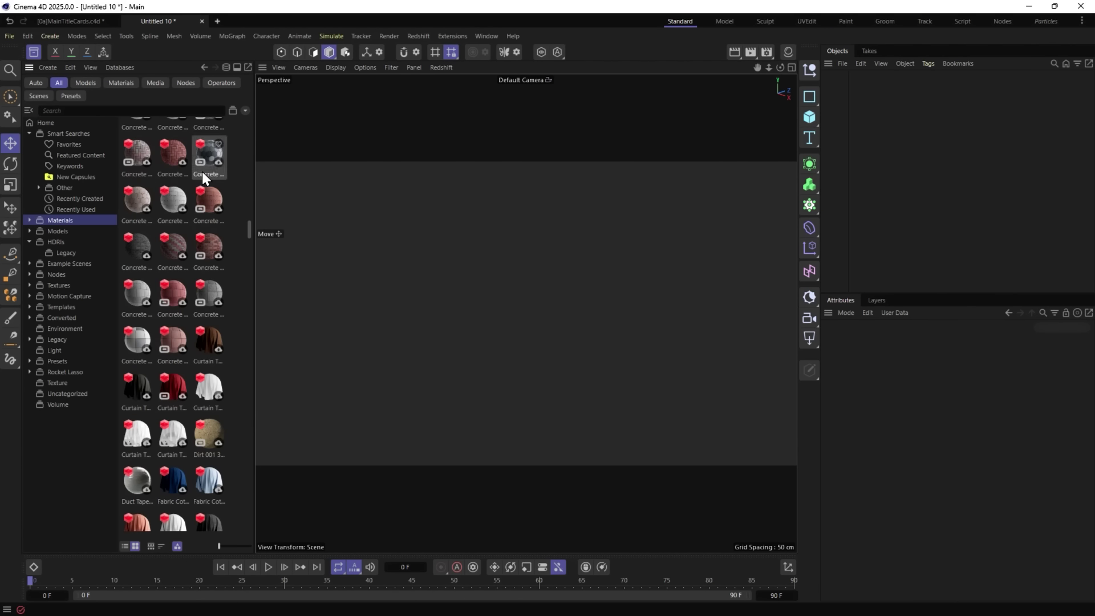
scroll(184, 323, down, 9)
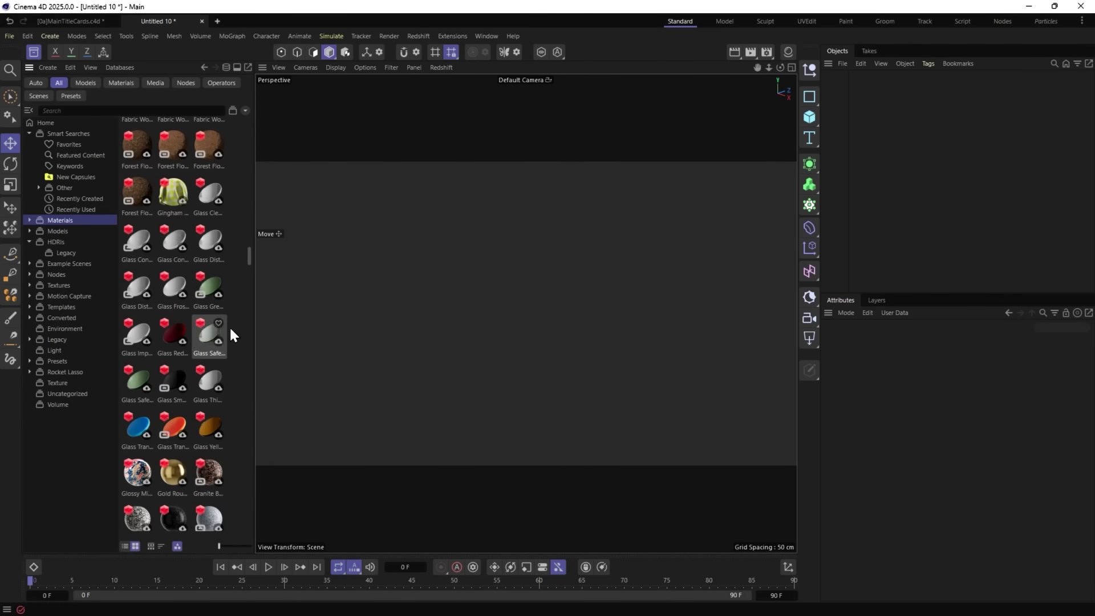
scroll(200, 216, down, 5)
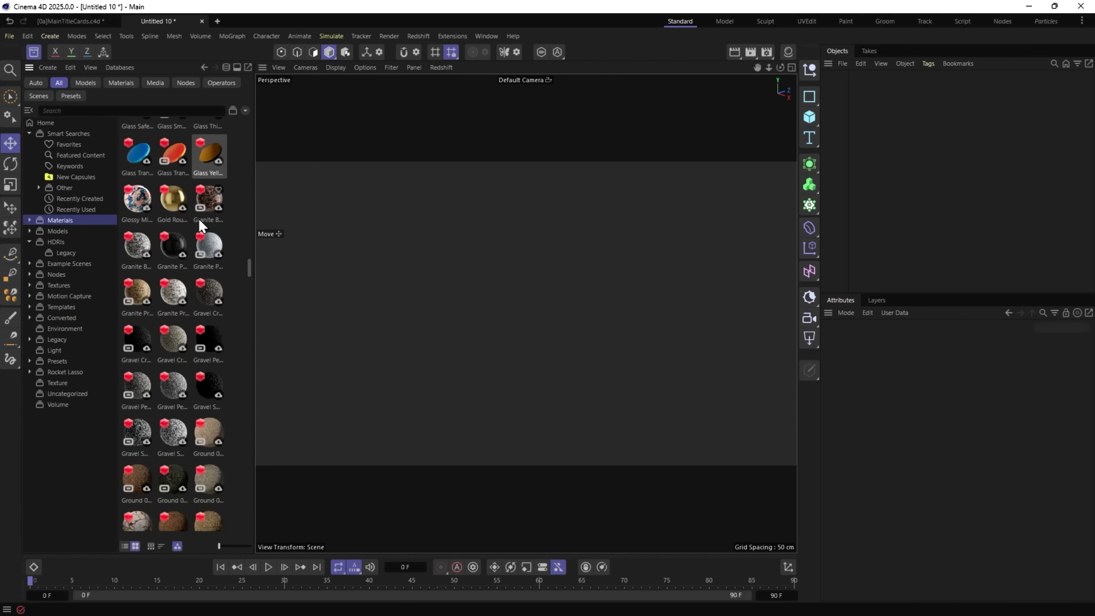
scroll(192, 256, down, 12)
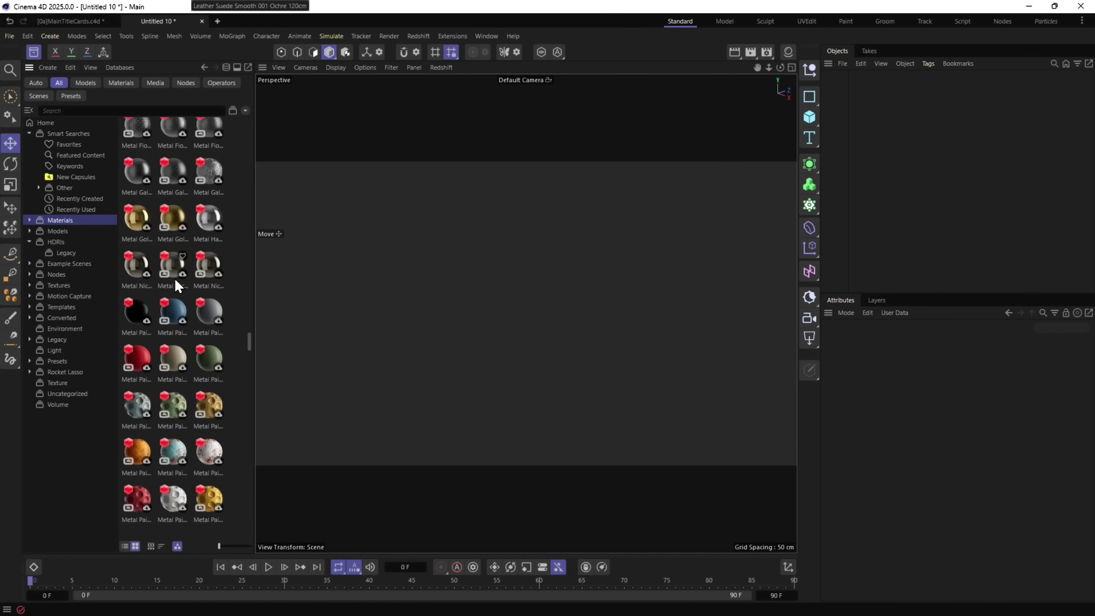
scroll(174, 278, down, 5)
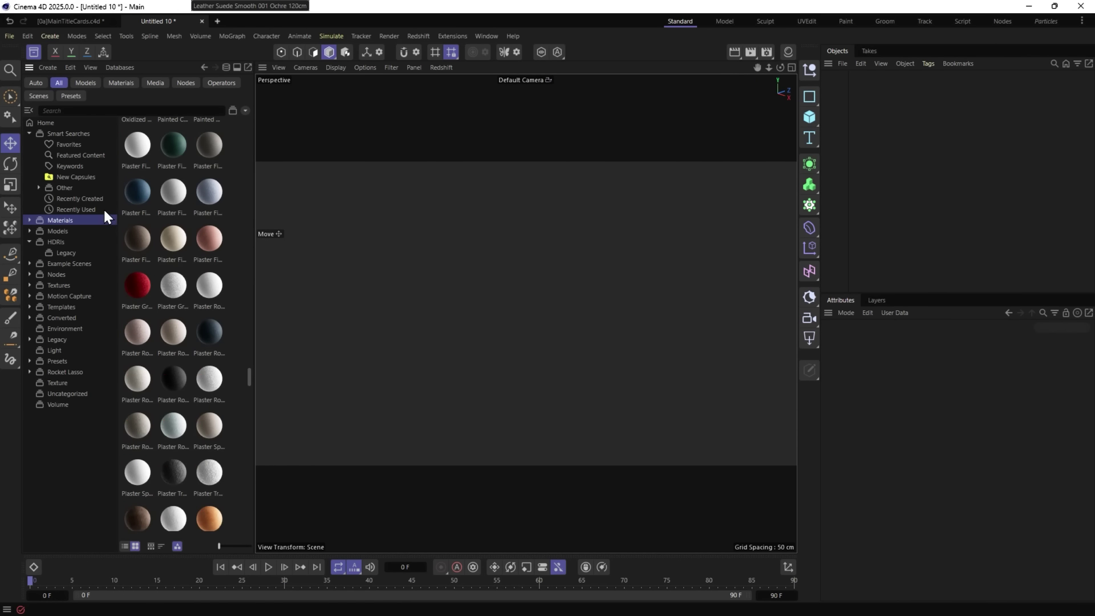
Check the Legacy folder, then return home and show the New Capsules collection.
click(56, 339)
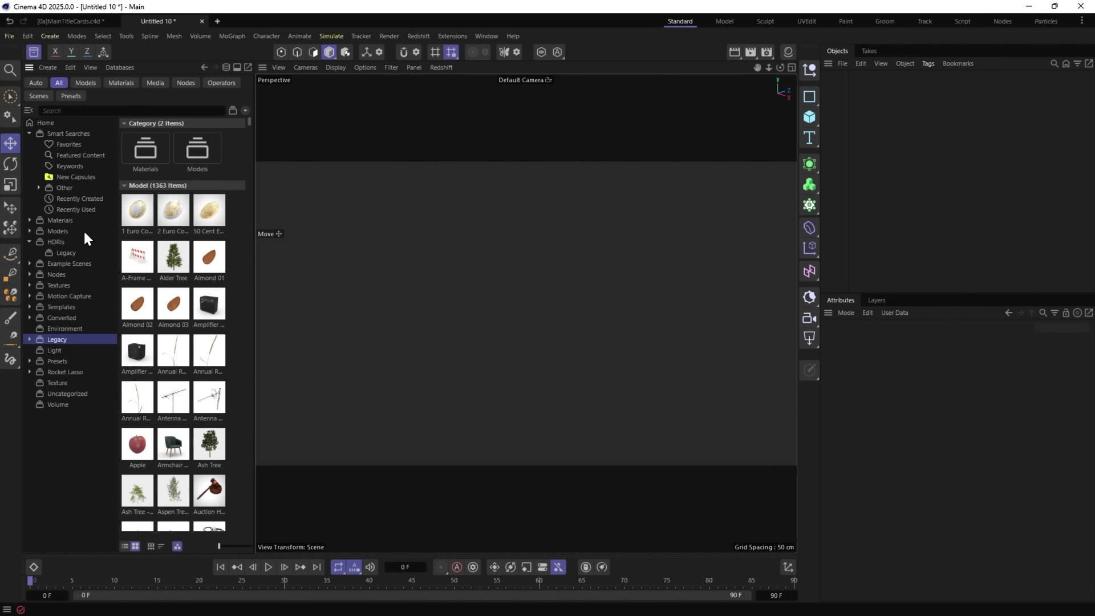
click(61, 221)
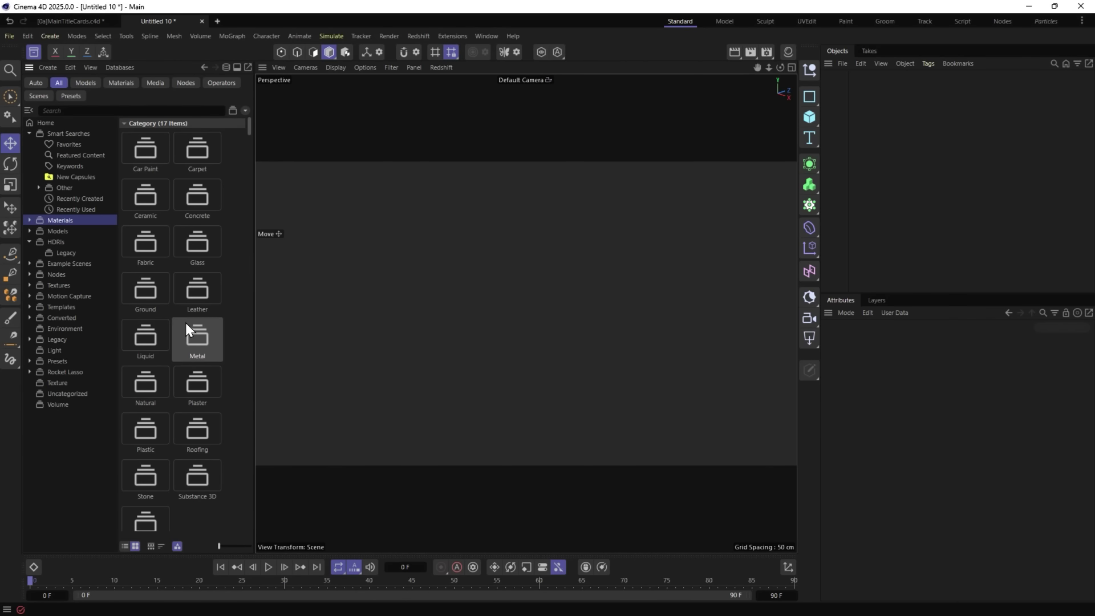
scroll(187, 303, down, 2)
scroll(186, 273, down, 10)
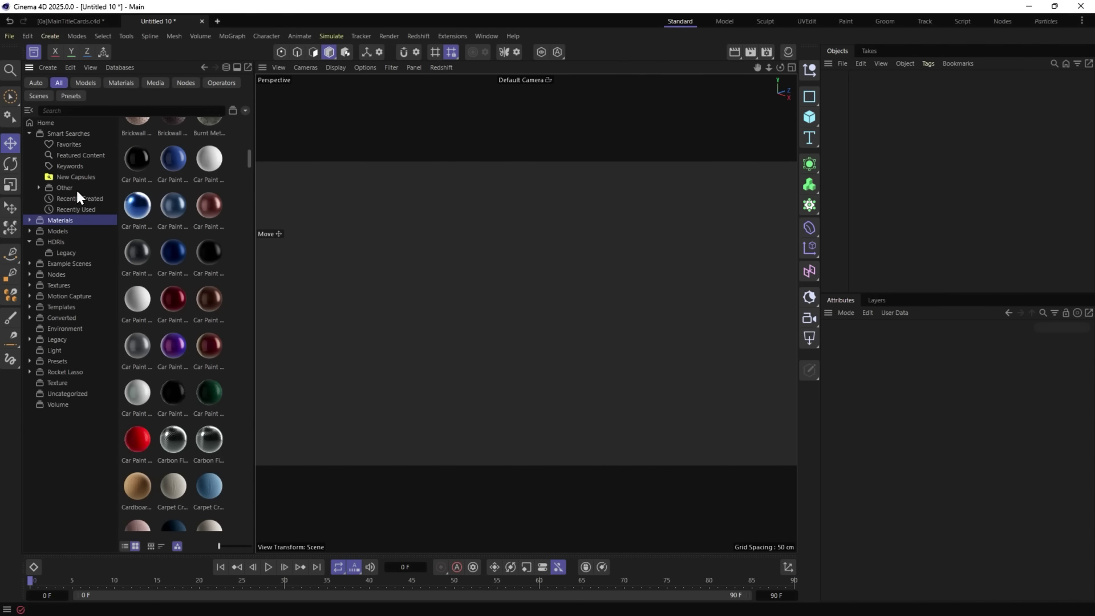
click(46, 123)
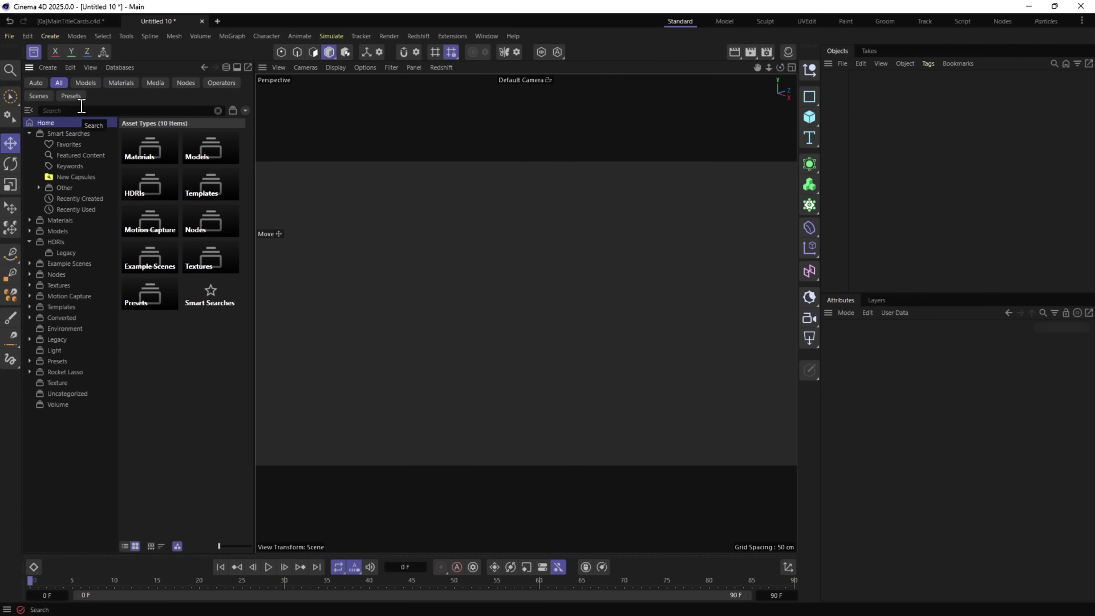
click(72, 177)
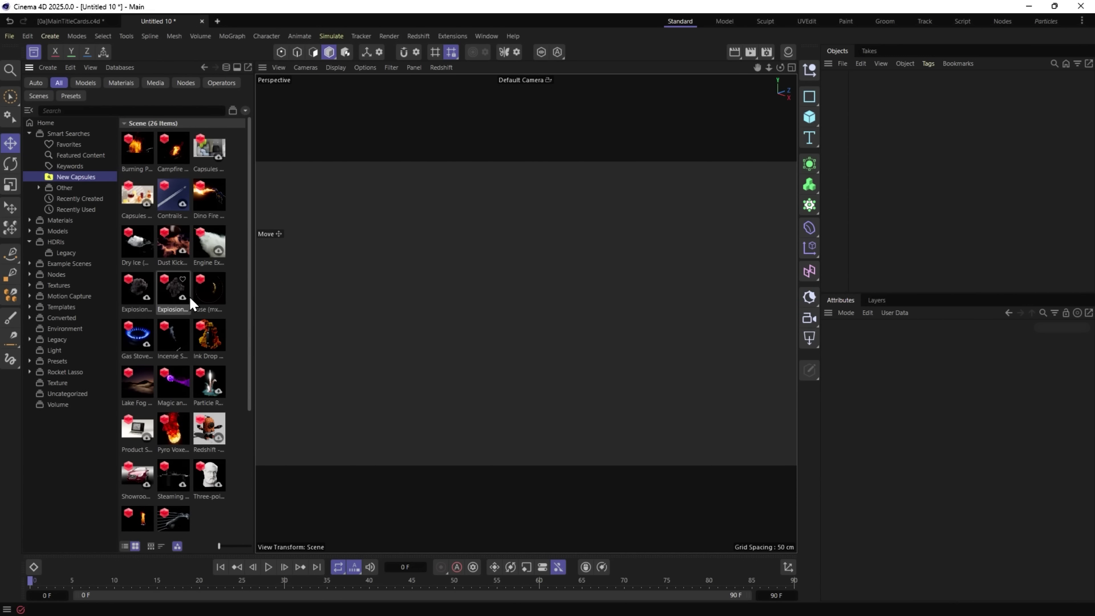
Search the asset library for '2024' and scroll its results, returning to the top.
scroll(183, 325, down, 3)
scroll(184, 348, up, 3)
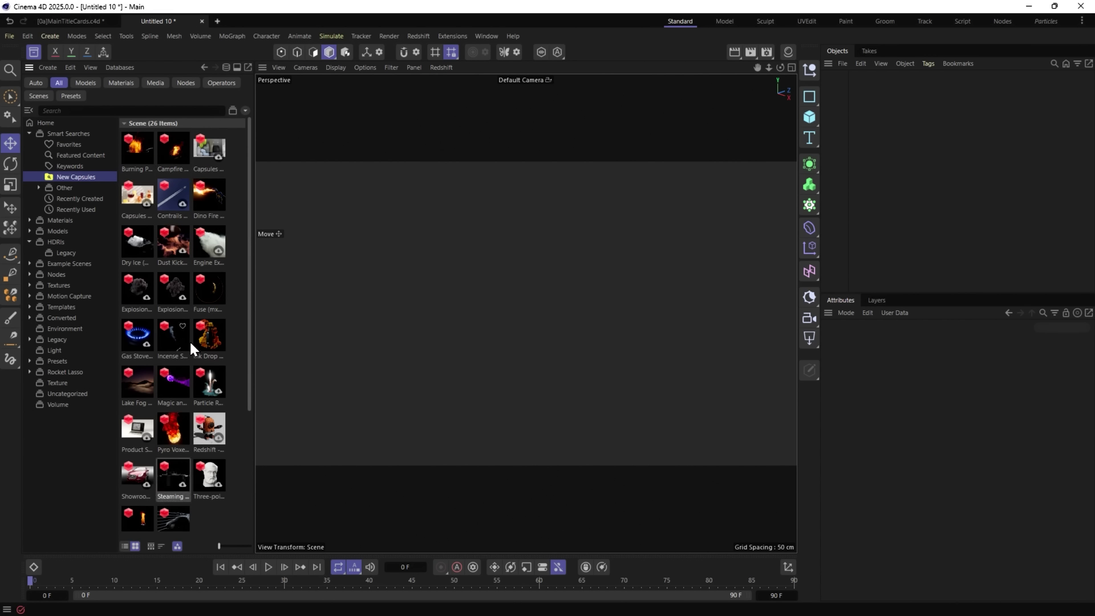
click(101, 112)
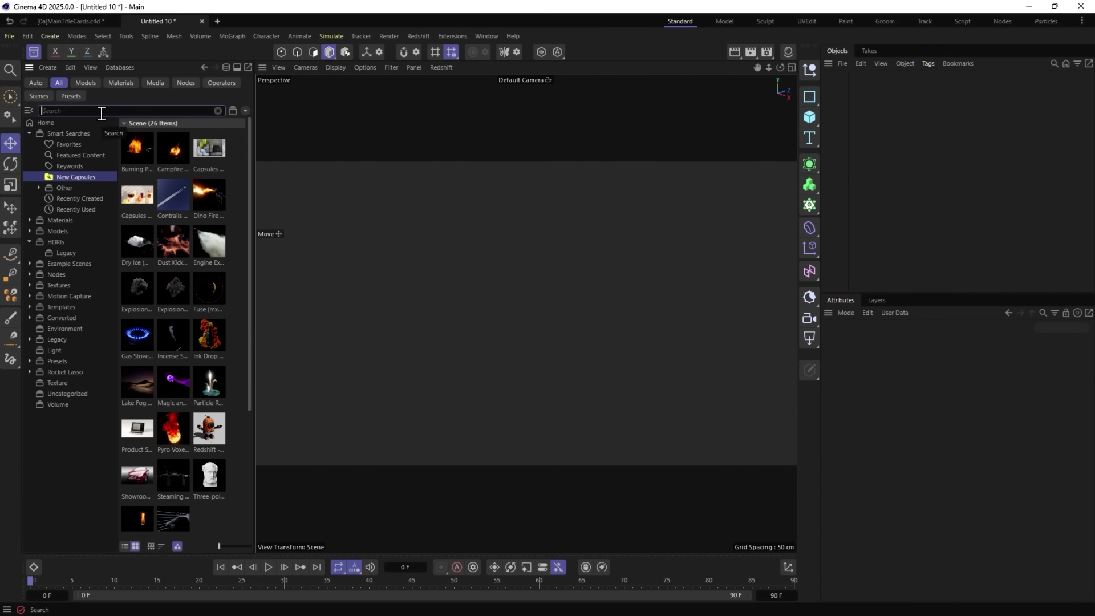
text(2024)
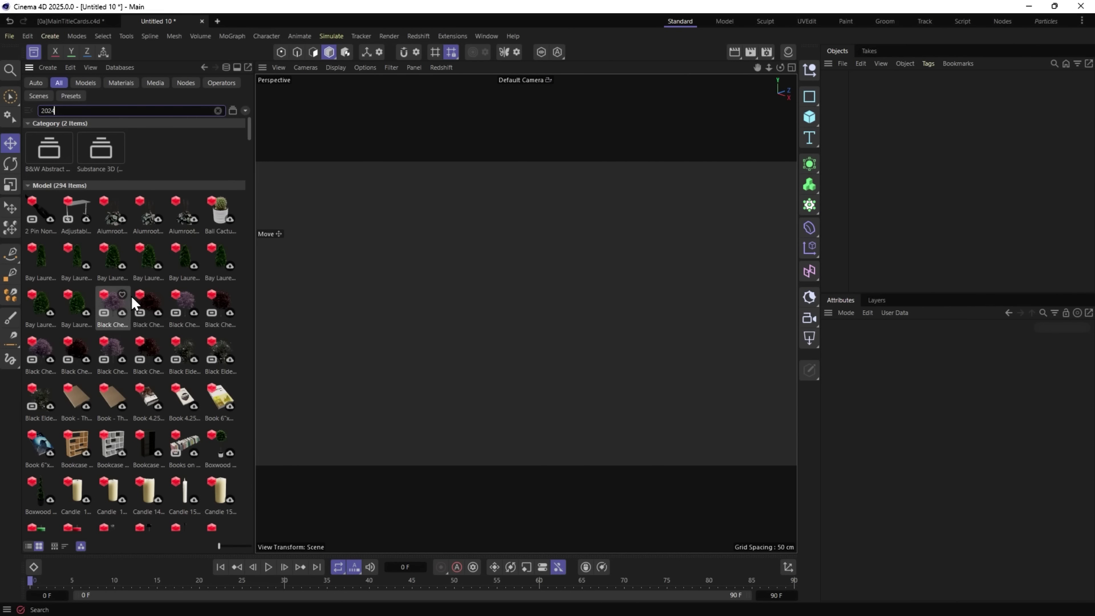
scroll(126, 311, down, 5)
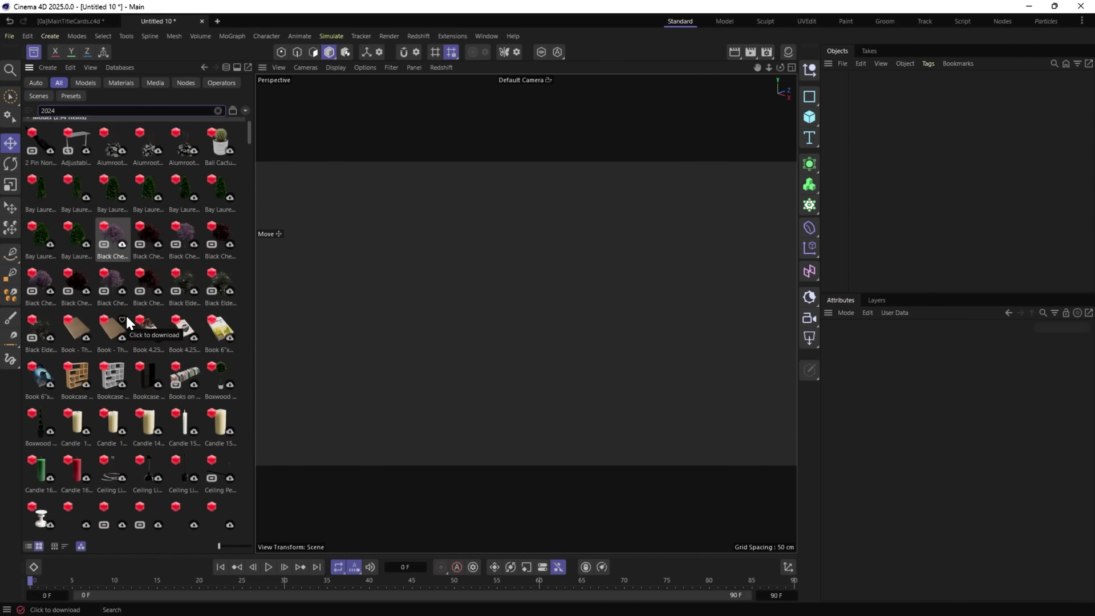
scroll(112, 312, down, 3)
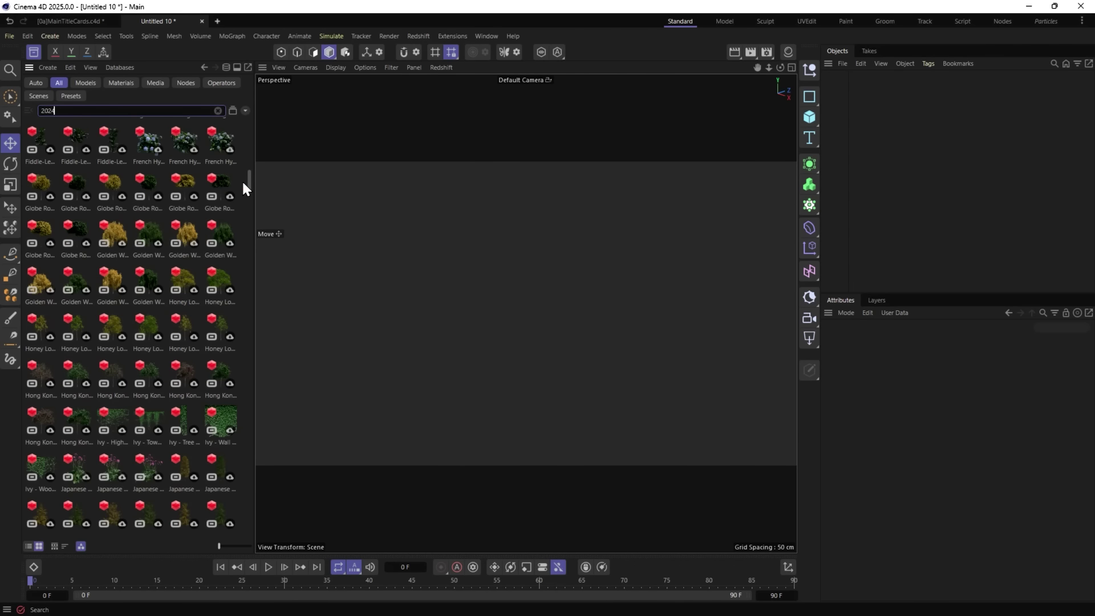
drag(249, 180, 227, 374)
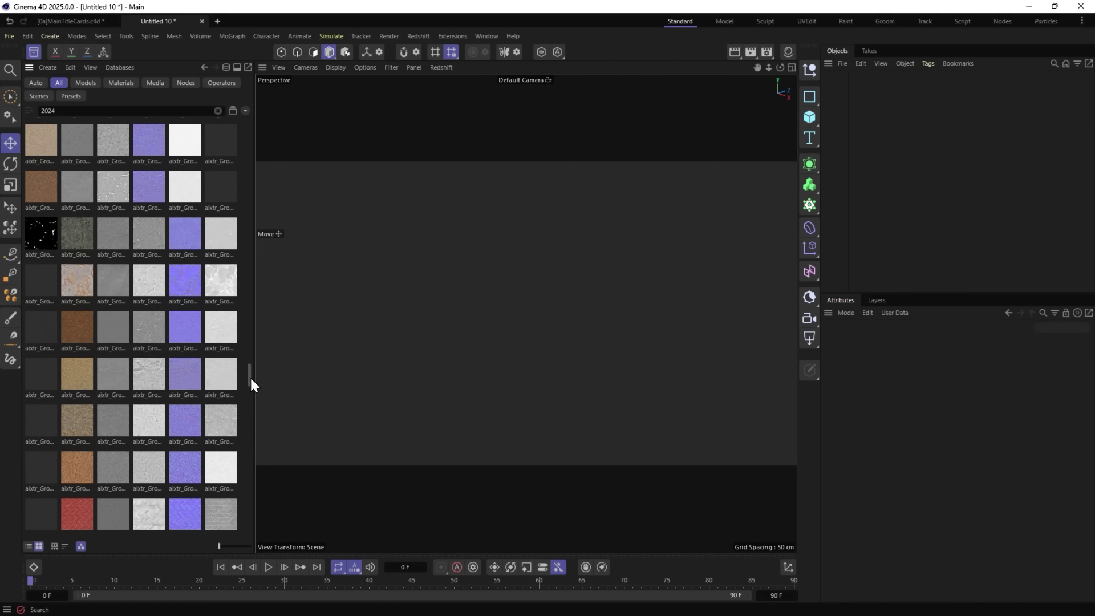
drag(250, 375, 244, 73)
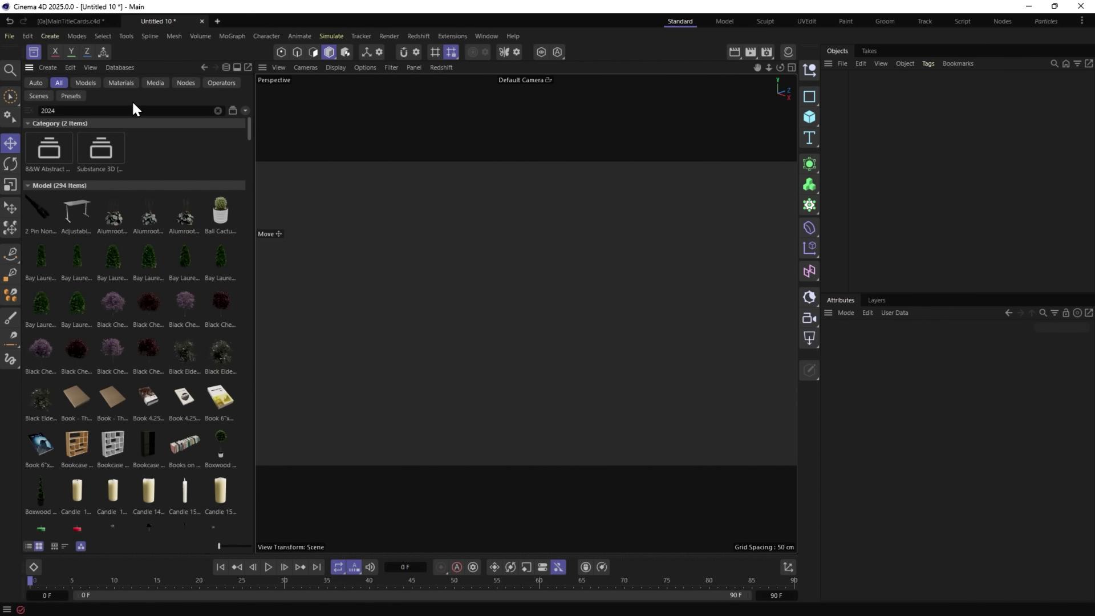
Refine the asset search to 2024-08, then to 2024-07.
click(122, 111)
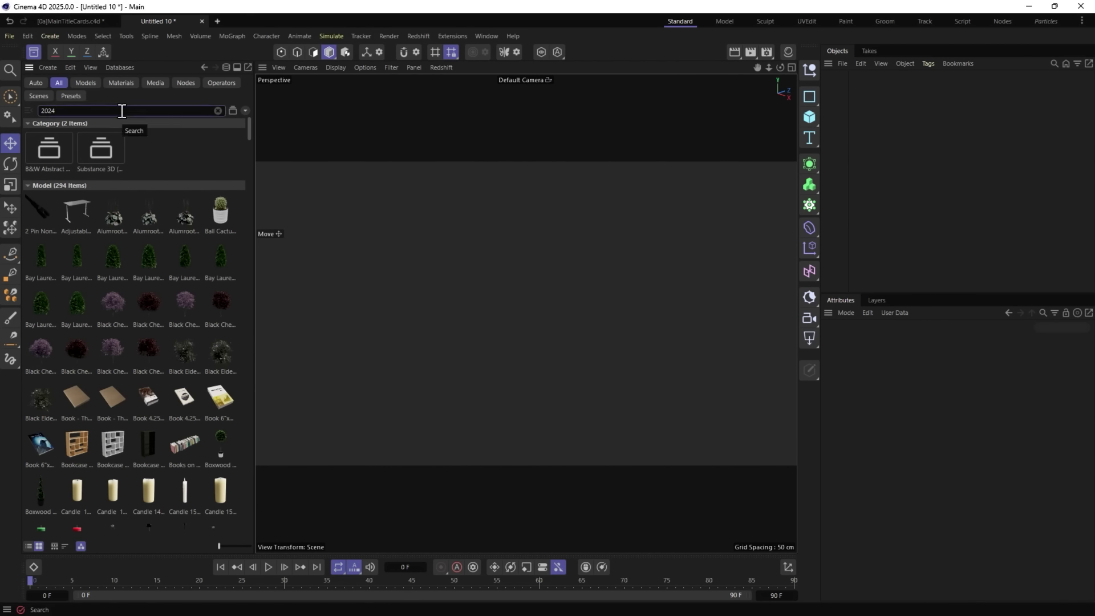
text(-8)
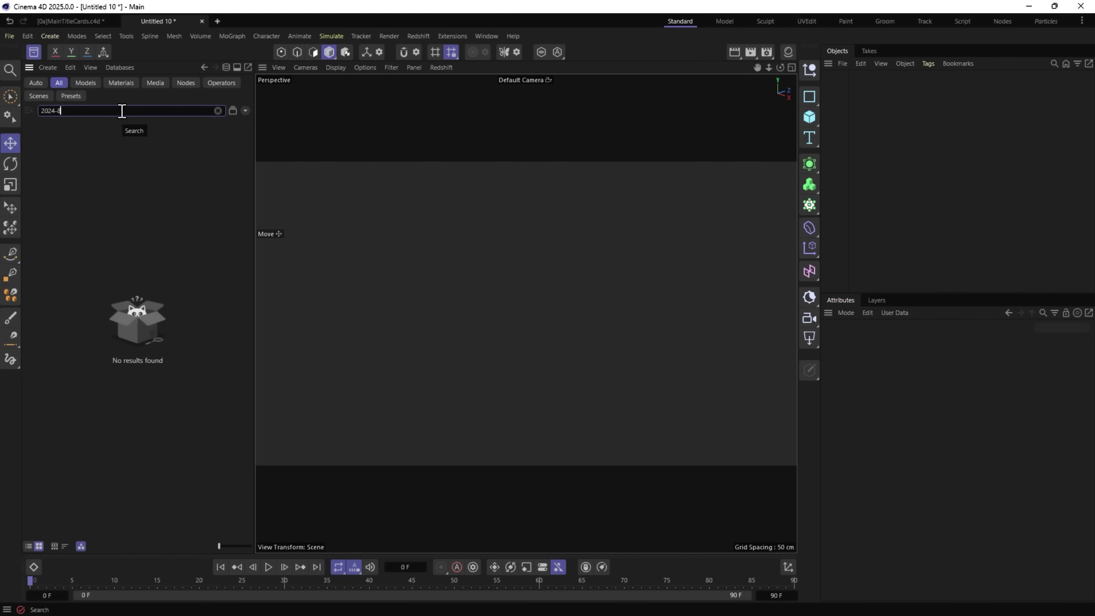
key(BackSpace)
text(08)
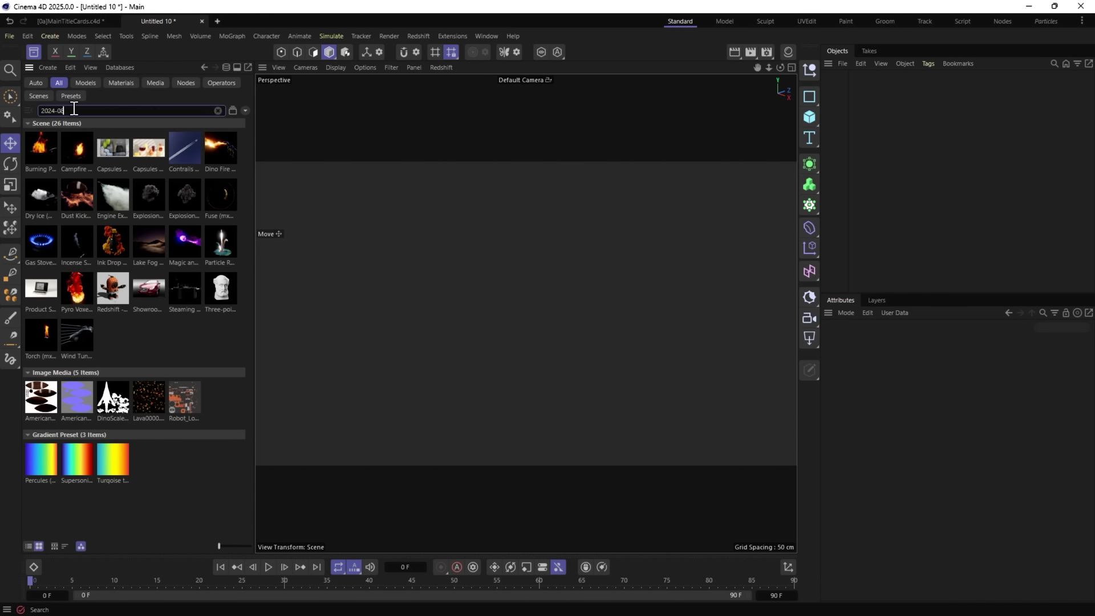
key(BackSpace)
text(7)
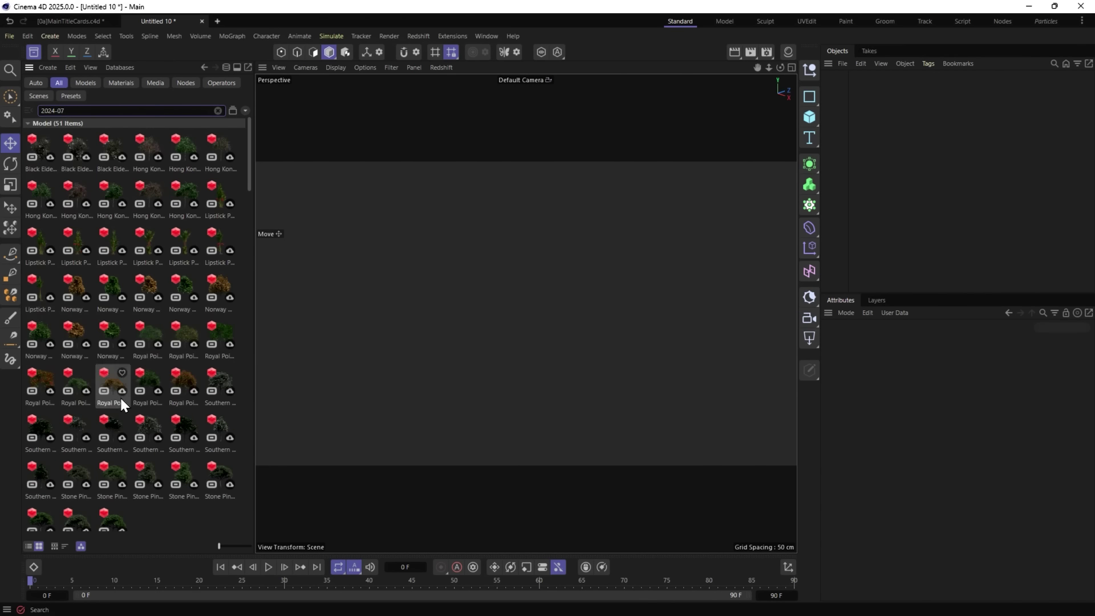
scroll(120, 395, down, 5)
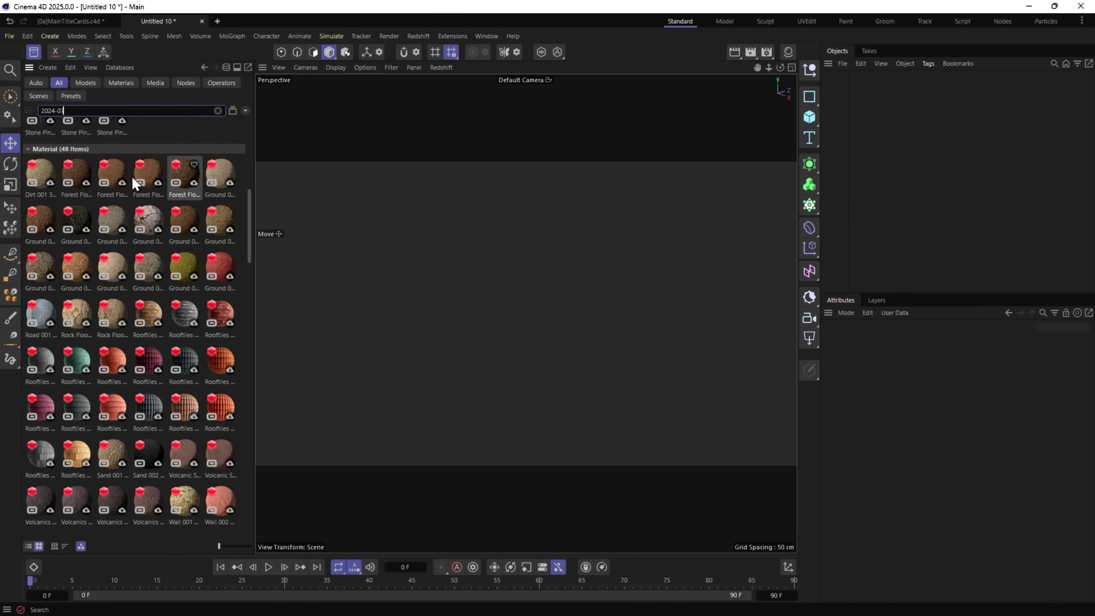
Enlarge the asset thumbnails to two columns, then shrink them to the smallest size.
drag(218, 546, 236, 547)
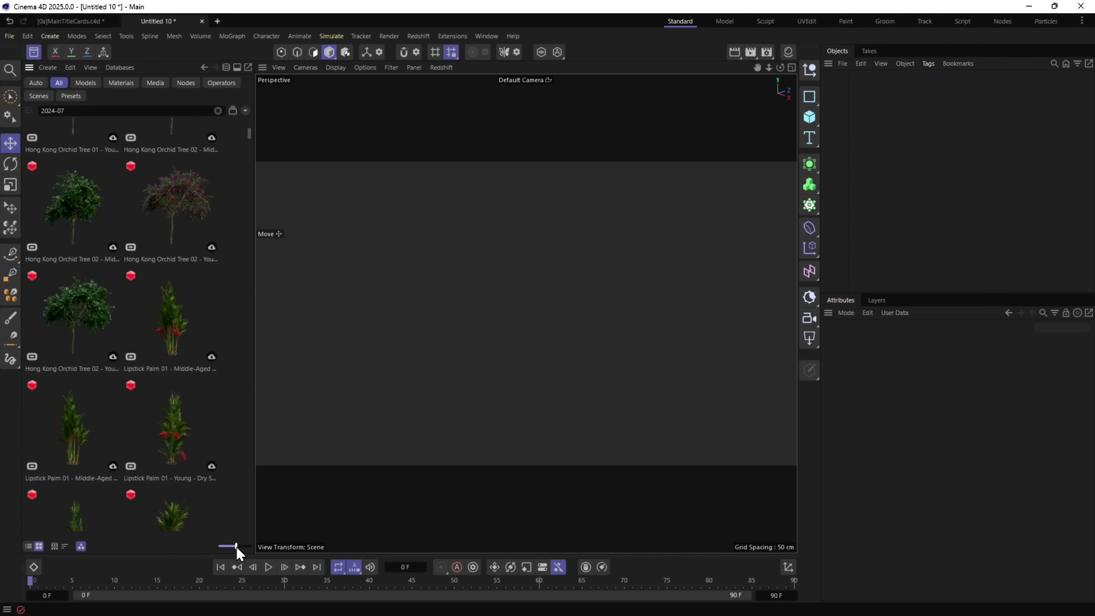
scroll(203, 308, down, 8)
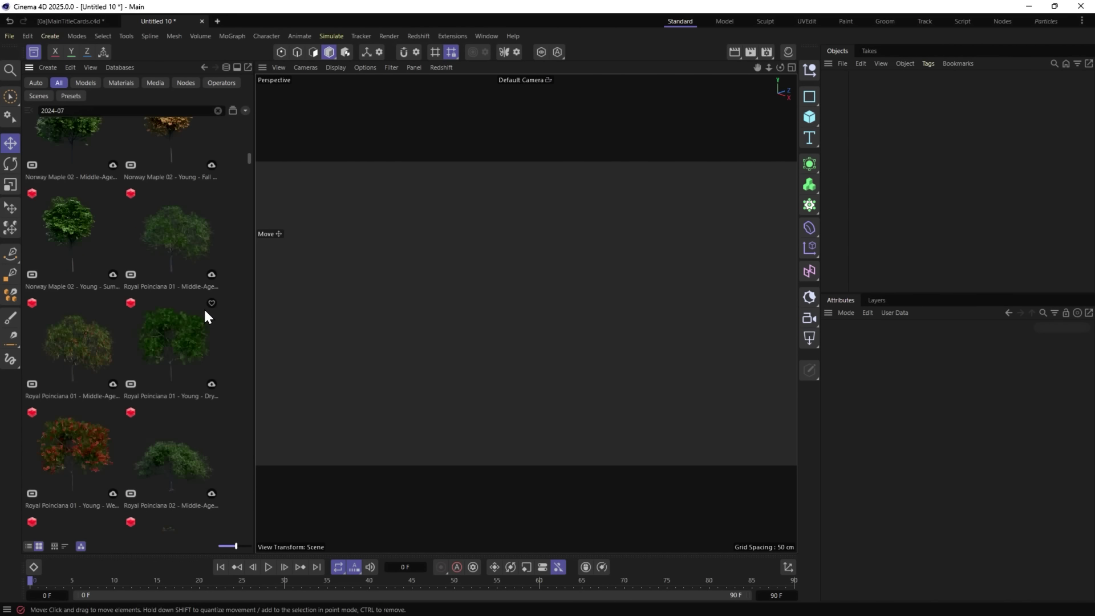
scroll(208, 314, down, 10)
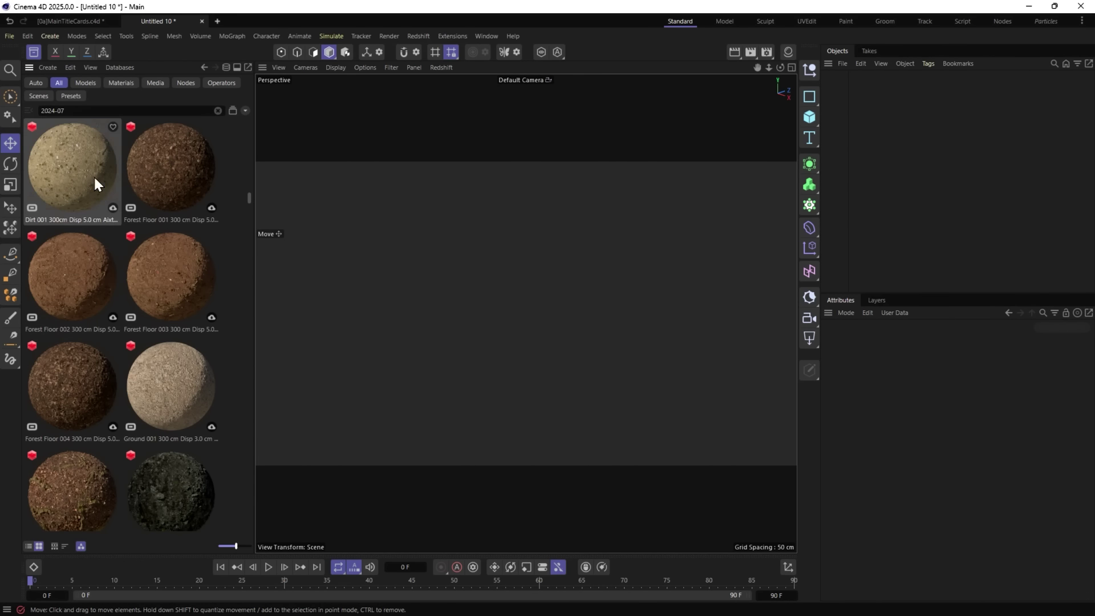
scroll(102, 296, down, 3)
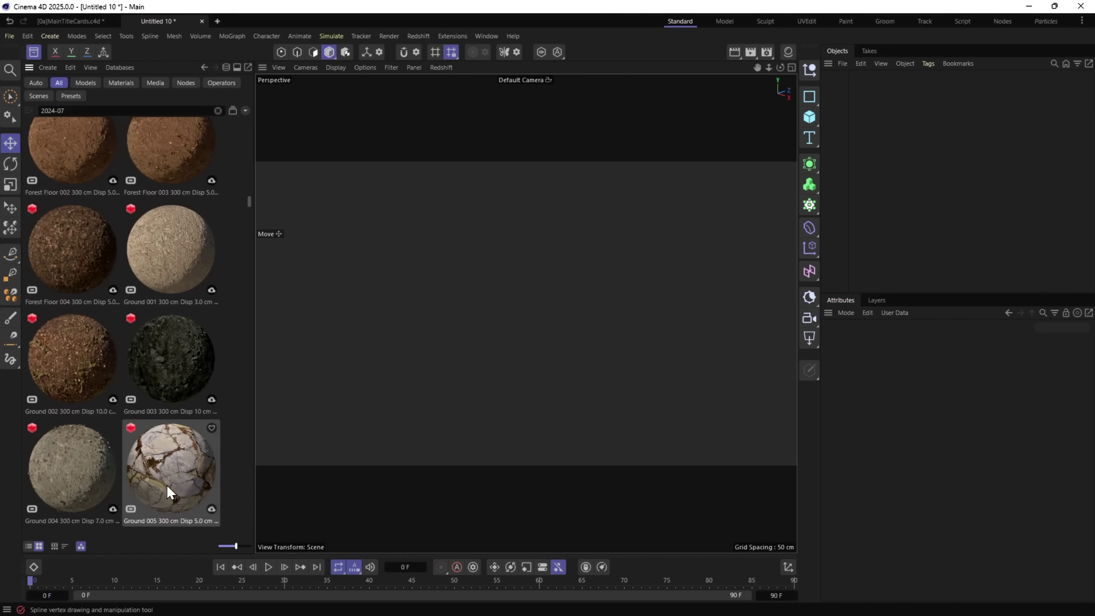
drag(224, 545, 208, 546)
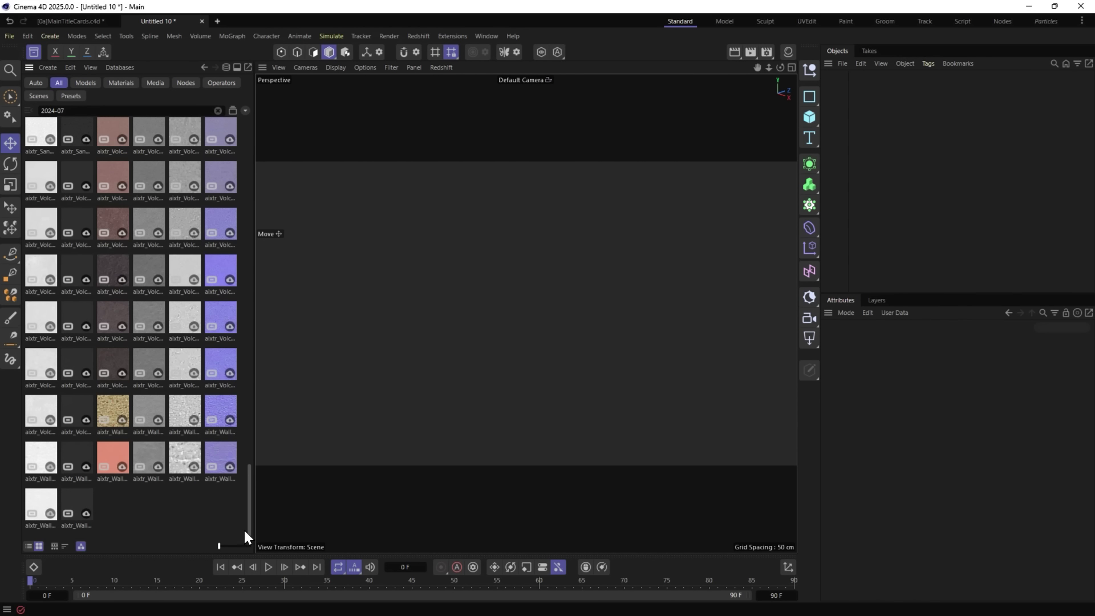
Narrow the asset search to 2024-06 and scan the results.
click(86, 110)
key(BackSpace)
text(6)
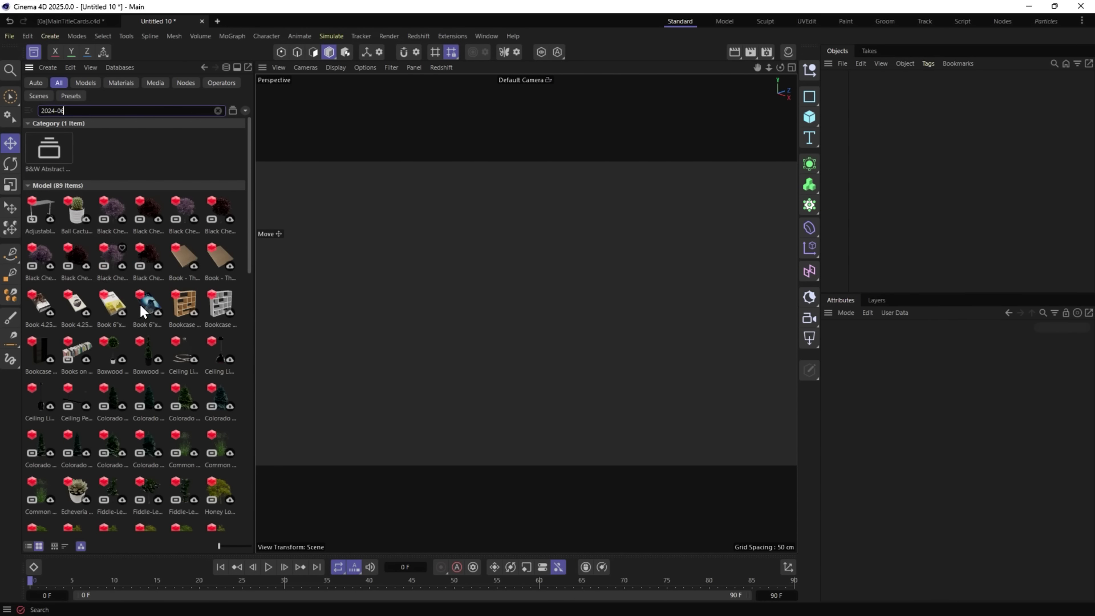
scroll(144, 316, down, 10)
scroll(143, 317, up, 4)
scroll(144, 316, up, 6)
Switch the search back to 2024-07 and bring up the 0370 scene asset's context menu.
click(175, 111)
key(BackSpace)
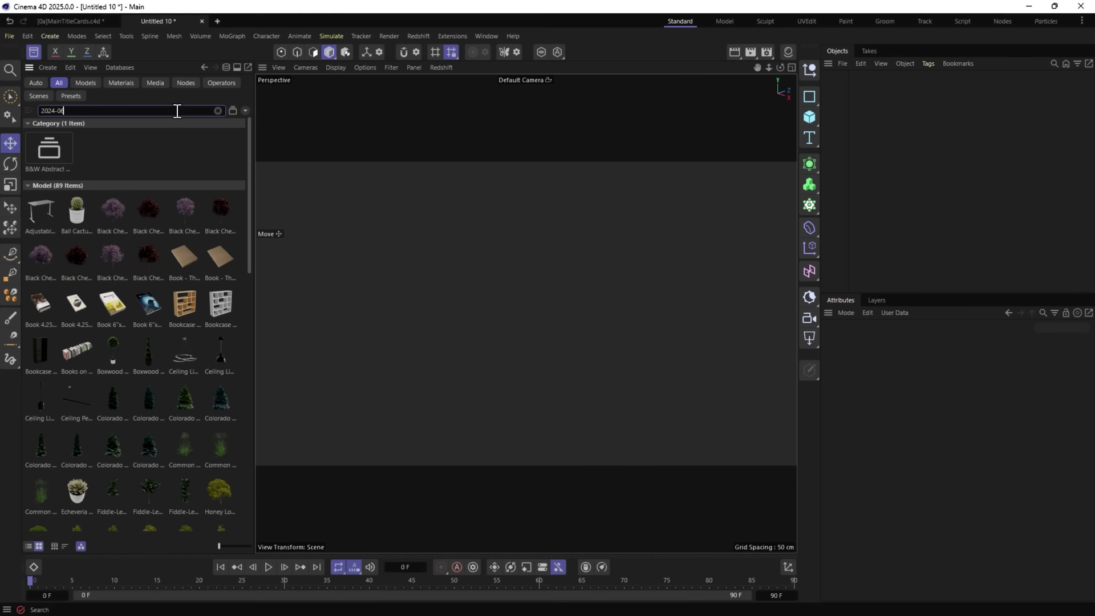
text(7)
scroll(145, 256, down, 5)
scroll(145, 256, down, 9)
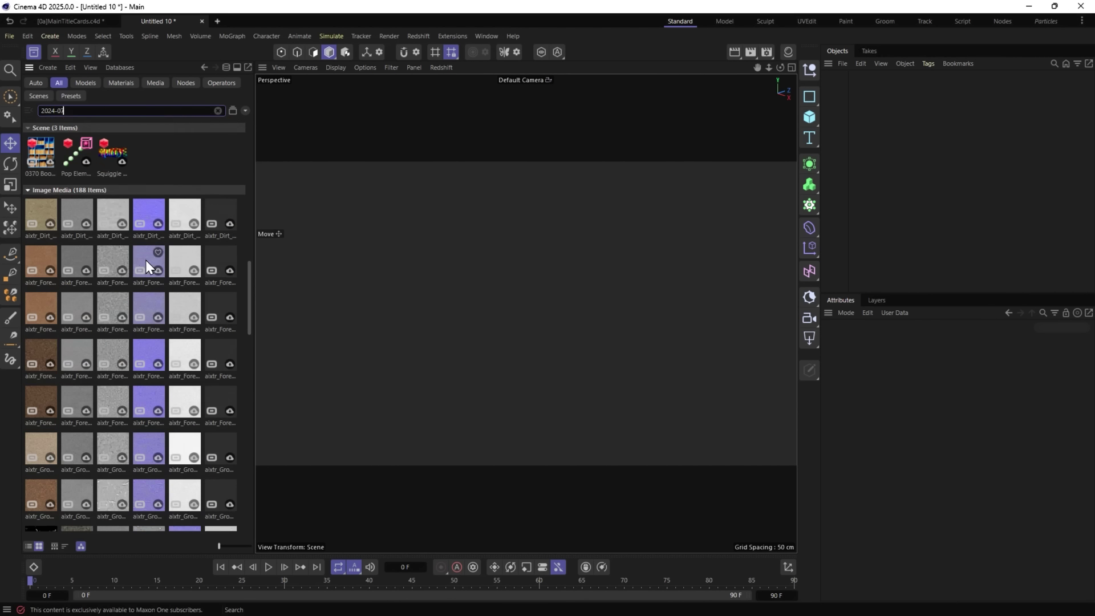
scroll(131, 254, up, 3)
right_click(42, 289)
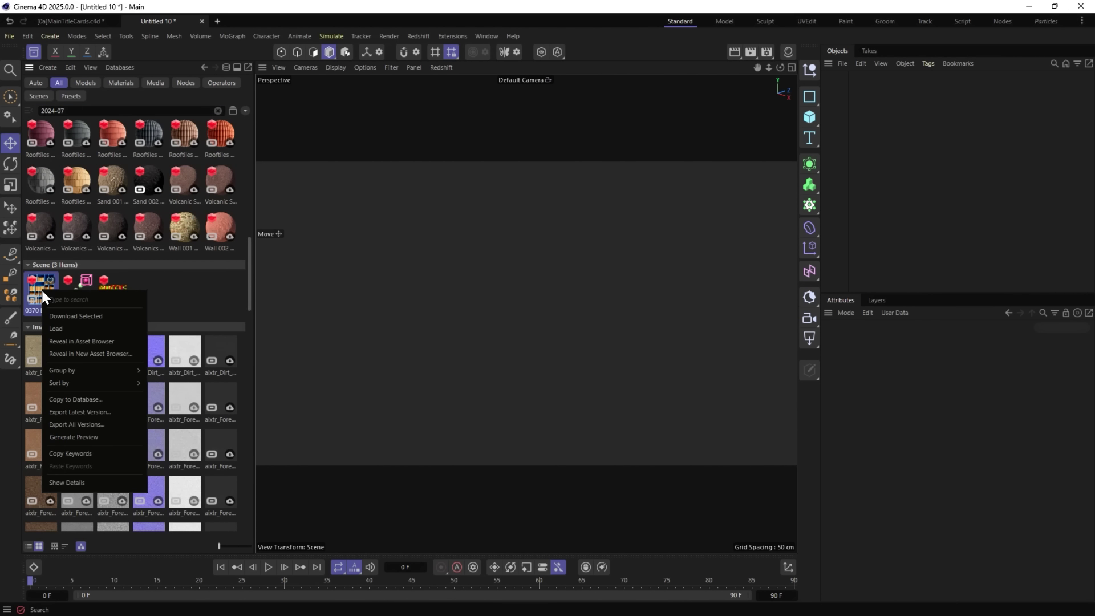
Reveal the 0370 scene in its Example Scenes › Features › Scene Nodes › 03 Advanced folder.
click(92, 340)
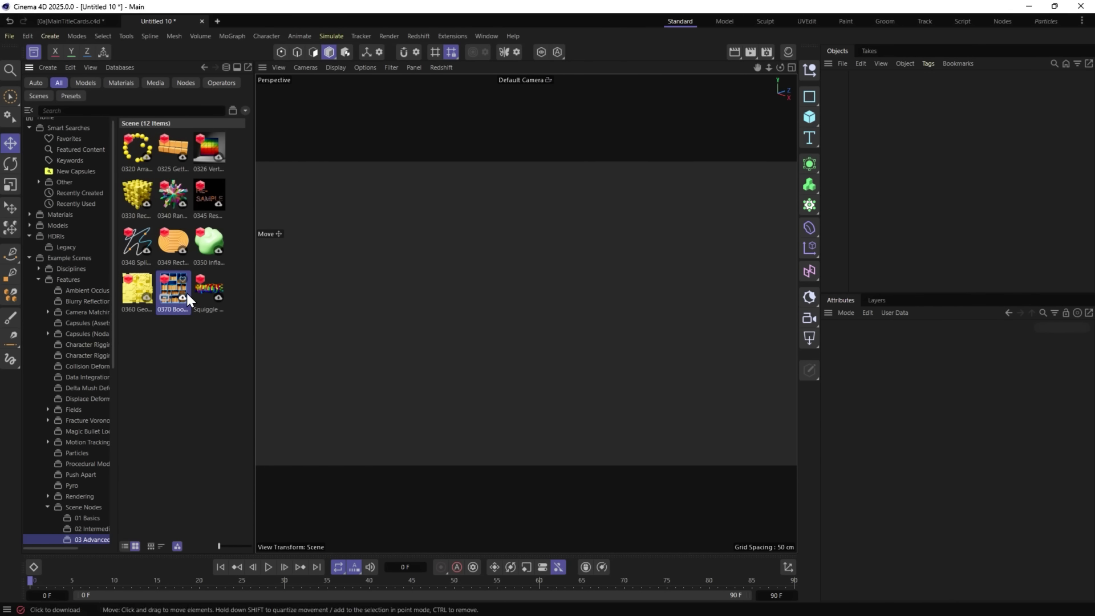
Load the 0370 Book Case Generator scene, disable Voronoi Fracture, and open its node graph full screen.
double_click(175, 295)
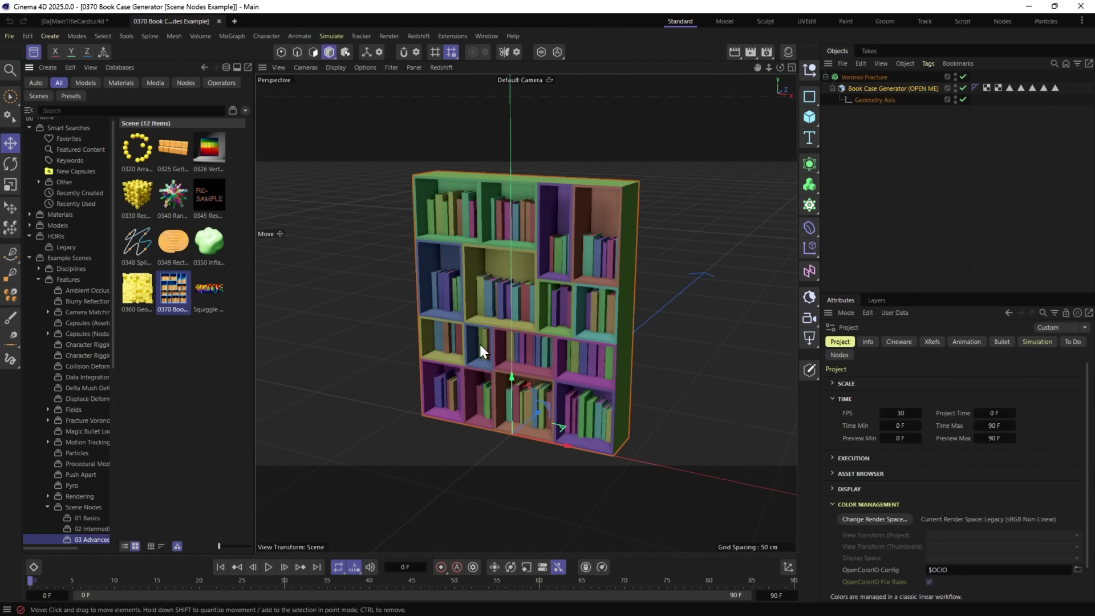
click(963, 76)
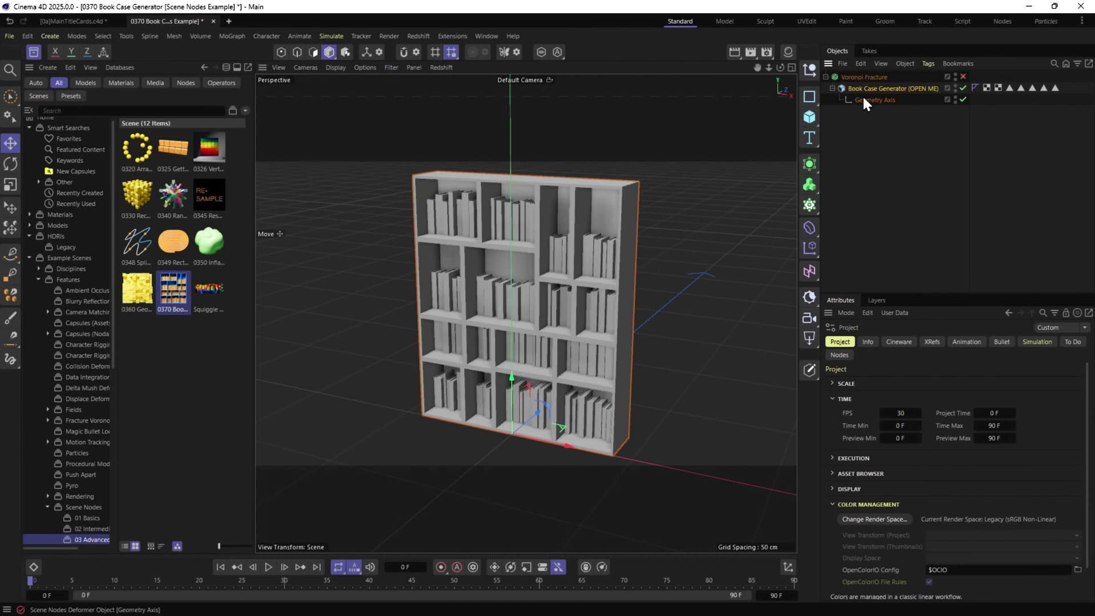
double_click(842, 88)
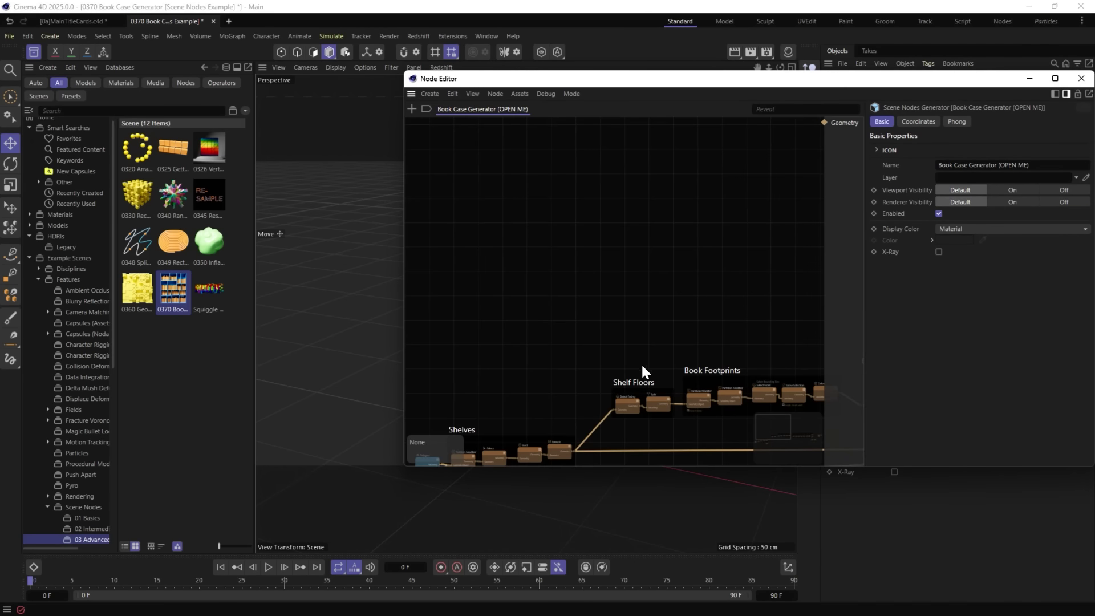
drag(616, 78, 285, 5)
scroll(164, 256, up, 5)
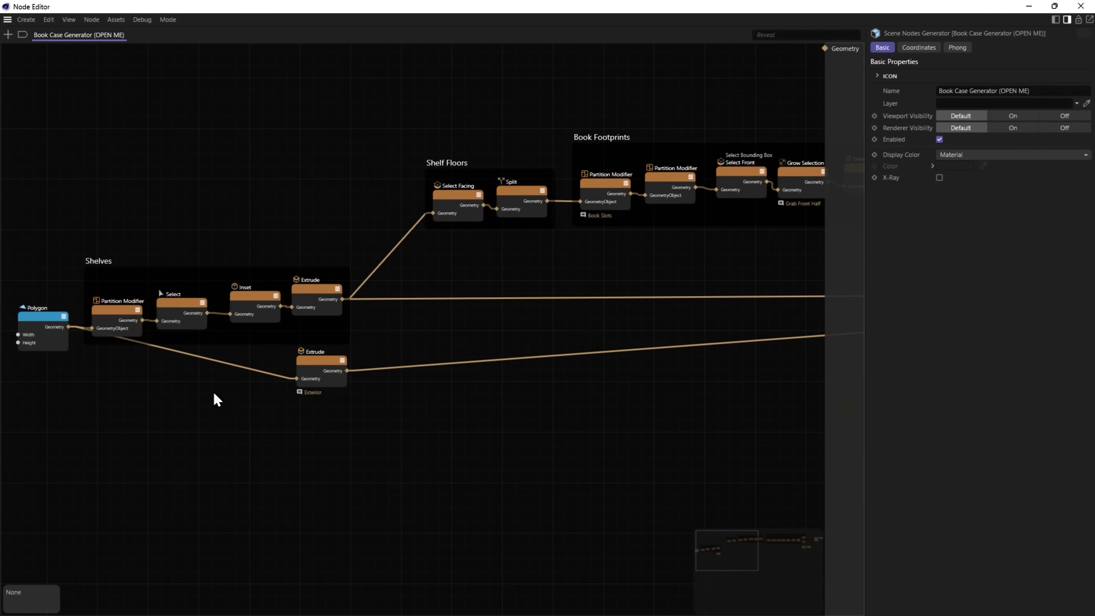
Inspect the Partition Modifier node, shrink the node editor, and load the Squiggle example.
click(108, 309)
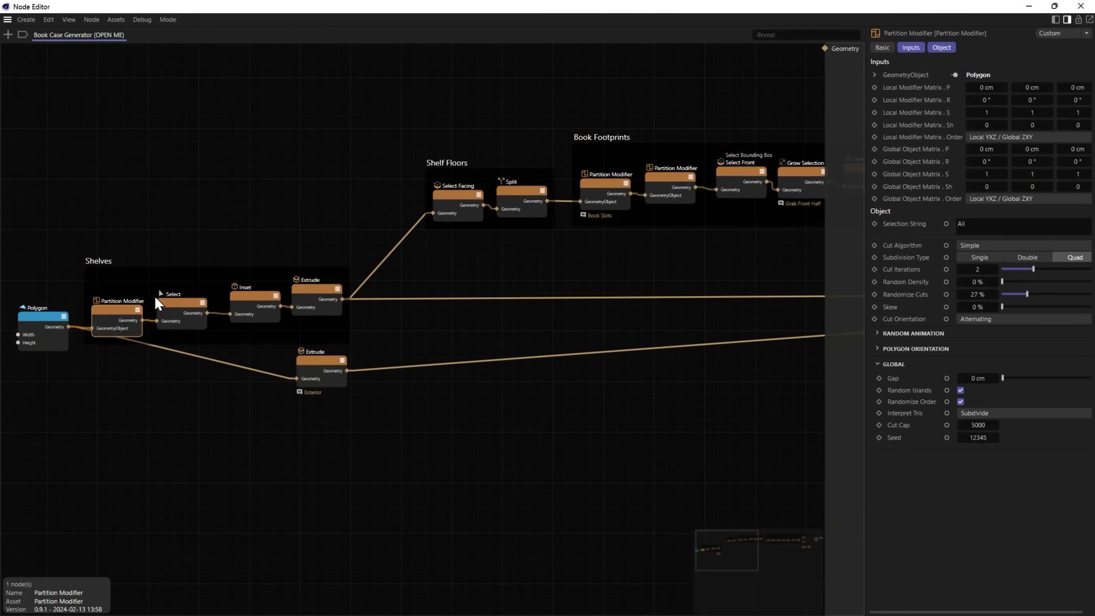
drag(482, 14, 444, 456)
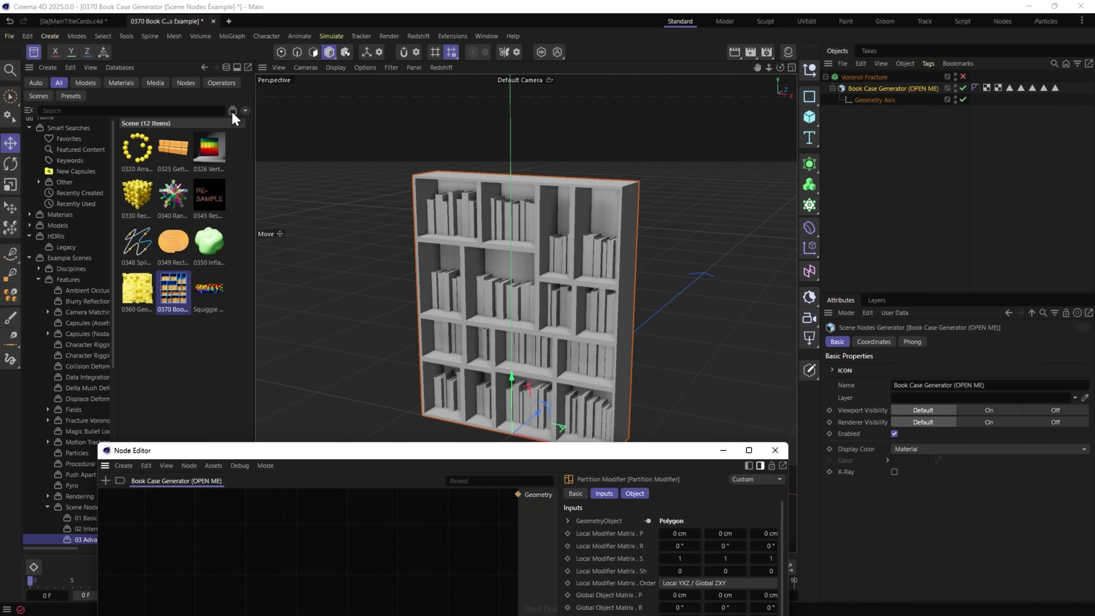
double_click(204, 291)
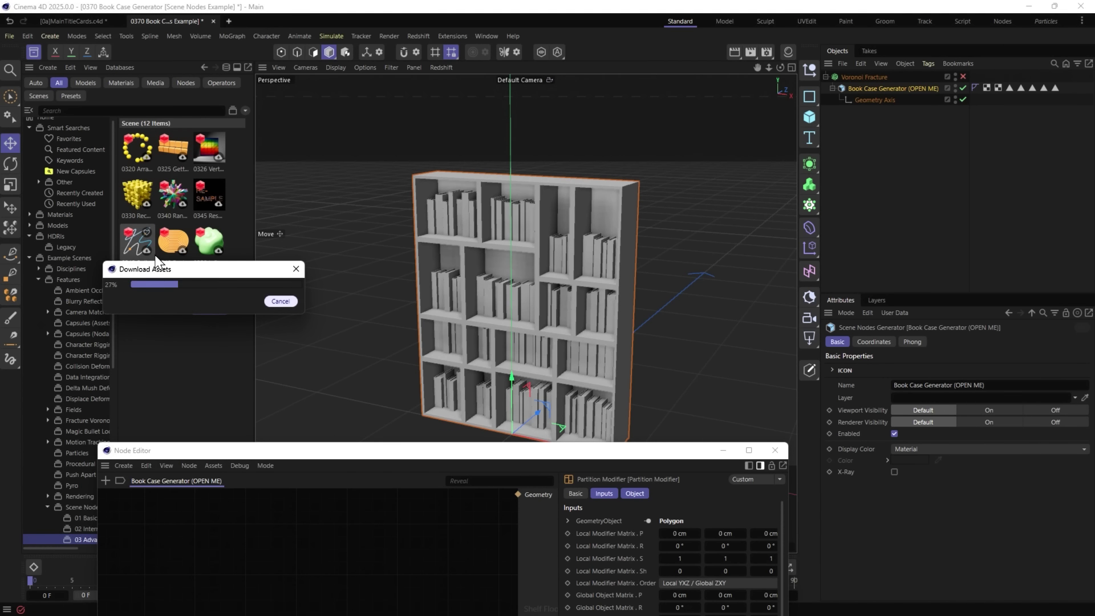
Dismiss the missing fonts warning, close the node editor, and play the squiggle growth animation.
click(634, 336)
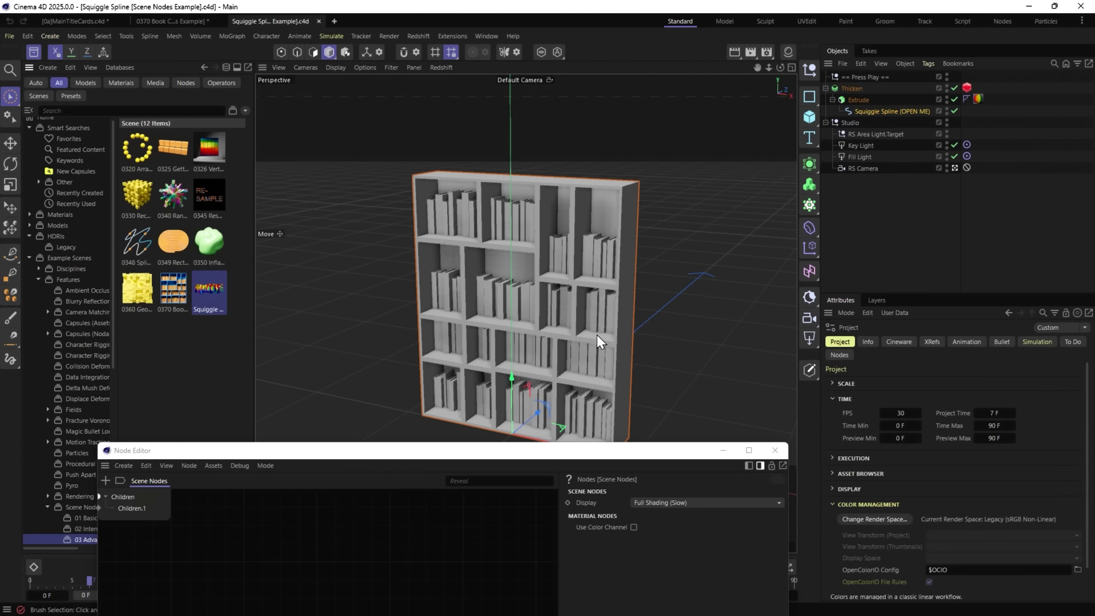
click(776, 452)
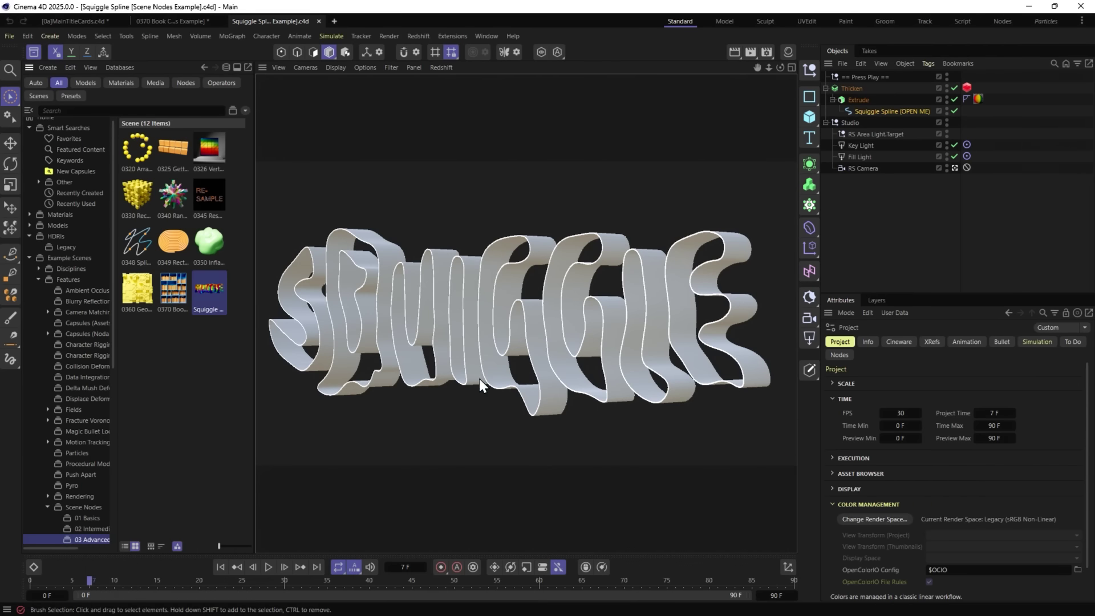
click(220, 566)
click(270, 566)
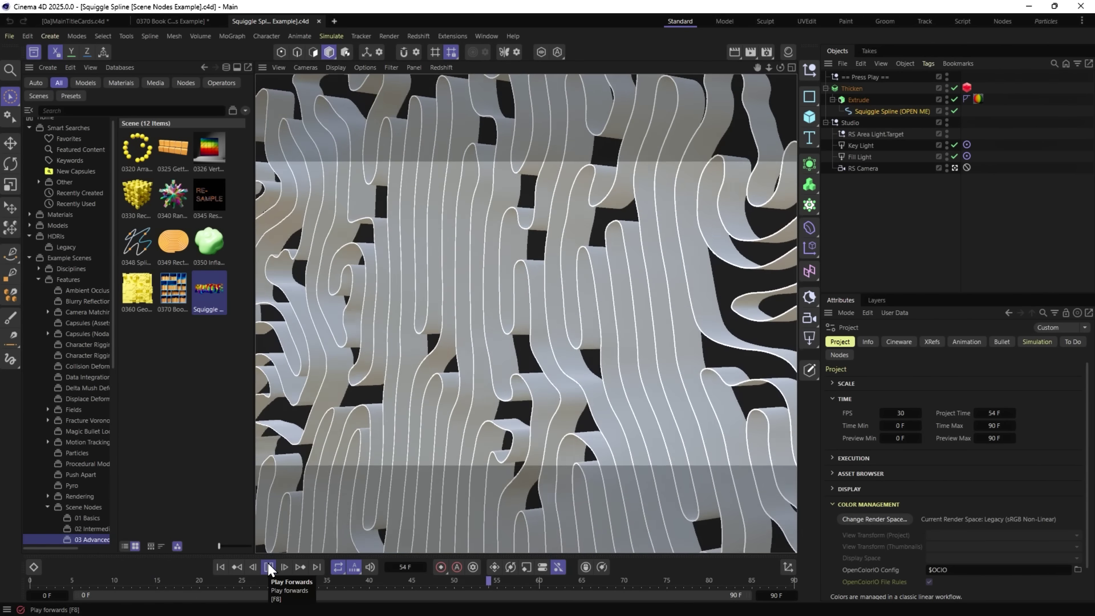
click(270, 566)
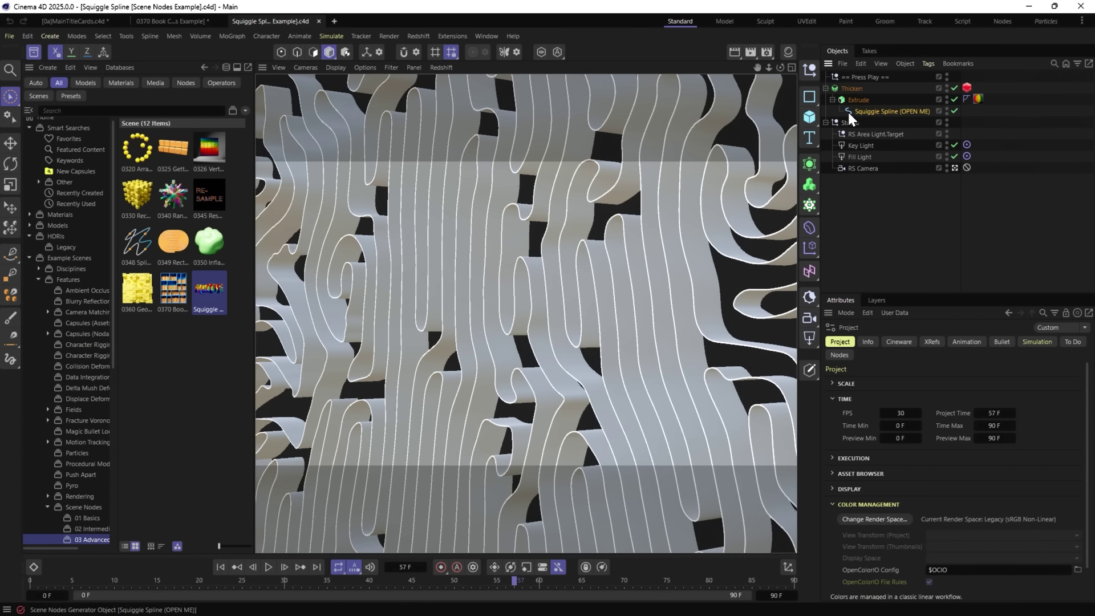
Explore Squiggle Spline's Growth node group full screen, then close it and rewind to frame 0.
double_click(848, 114)
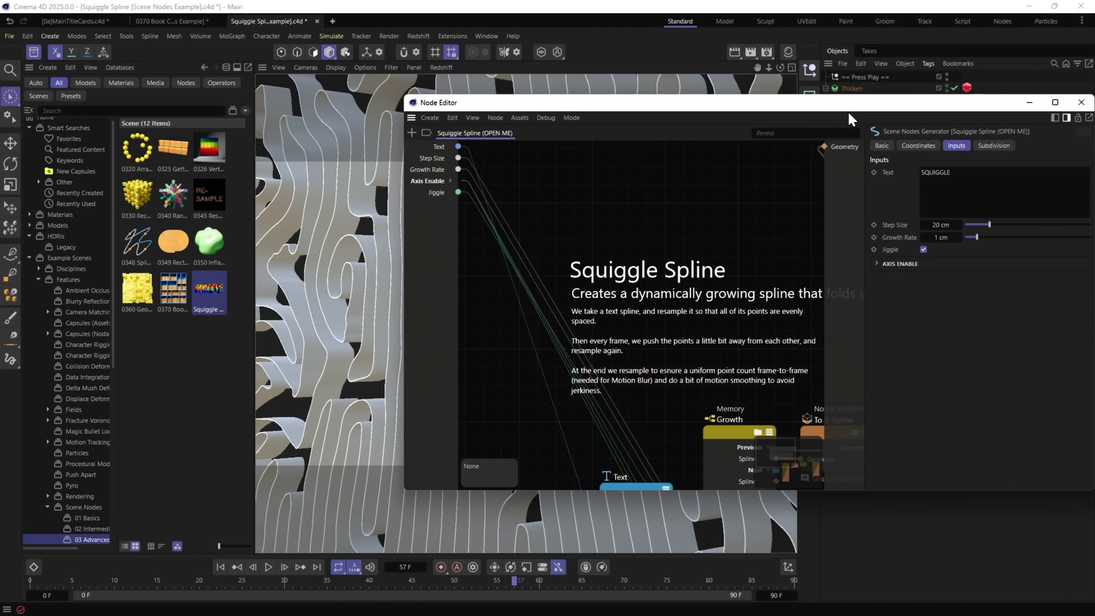
double_click(621, 108)
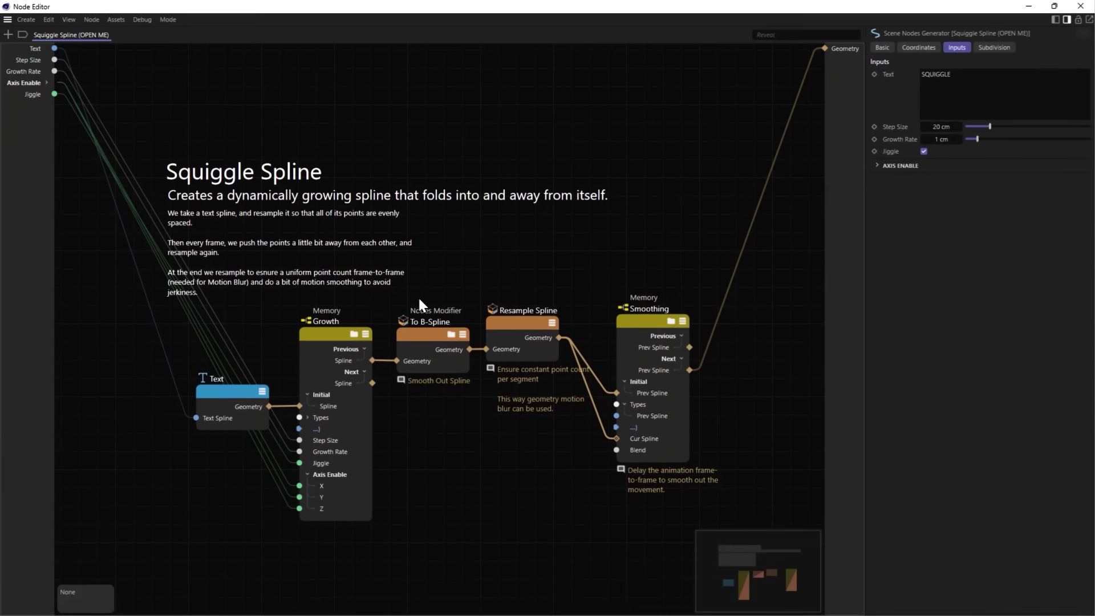
click(353, 335)
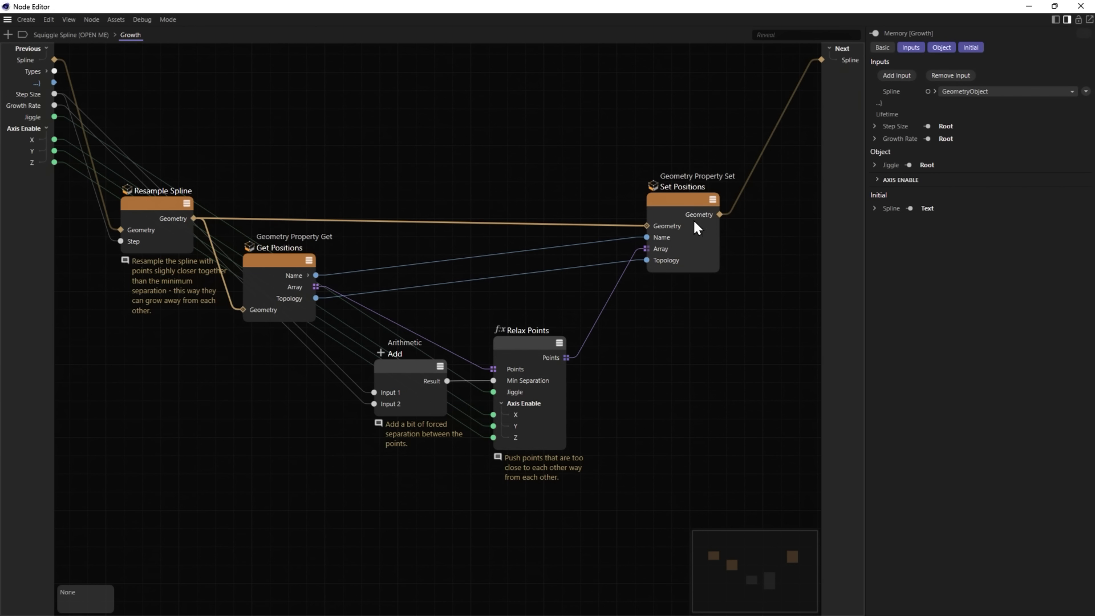
click(1081, 7)
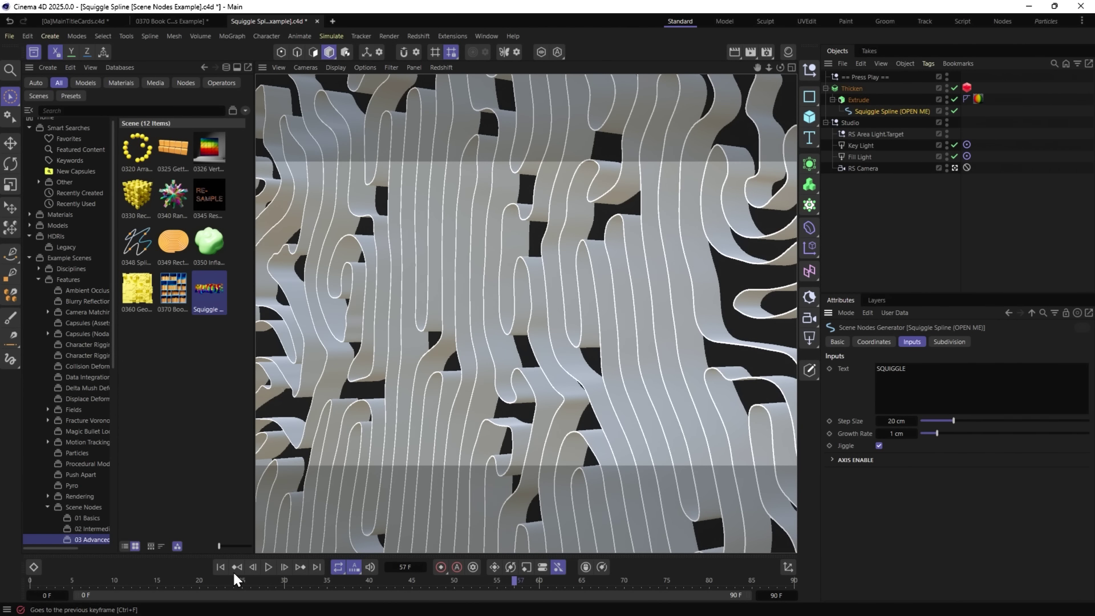
click(216, 567)
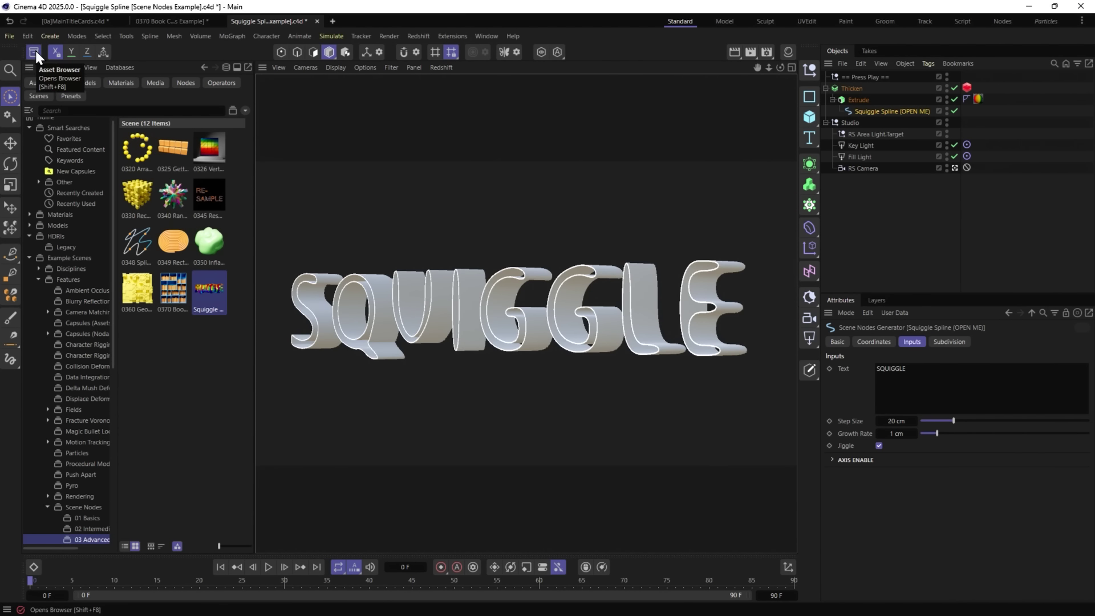
Hide the asset browser, play and pause the title card, then close MainTitleCards answering the save prompt.
click(34, 51)
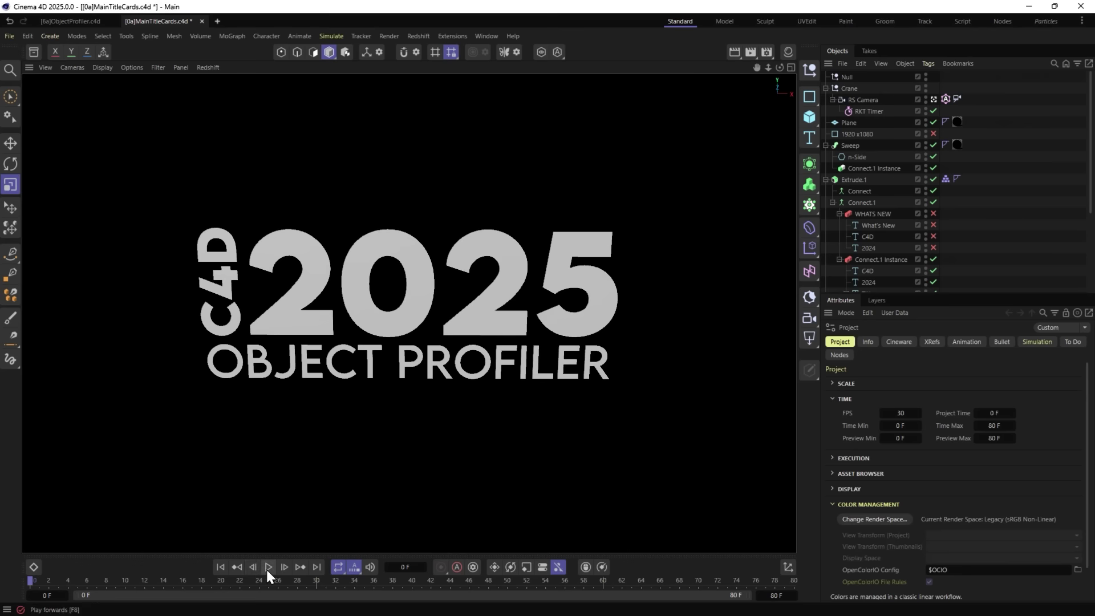
click(267, 567)
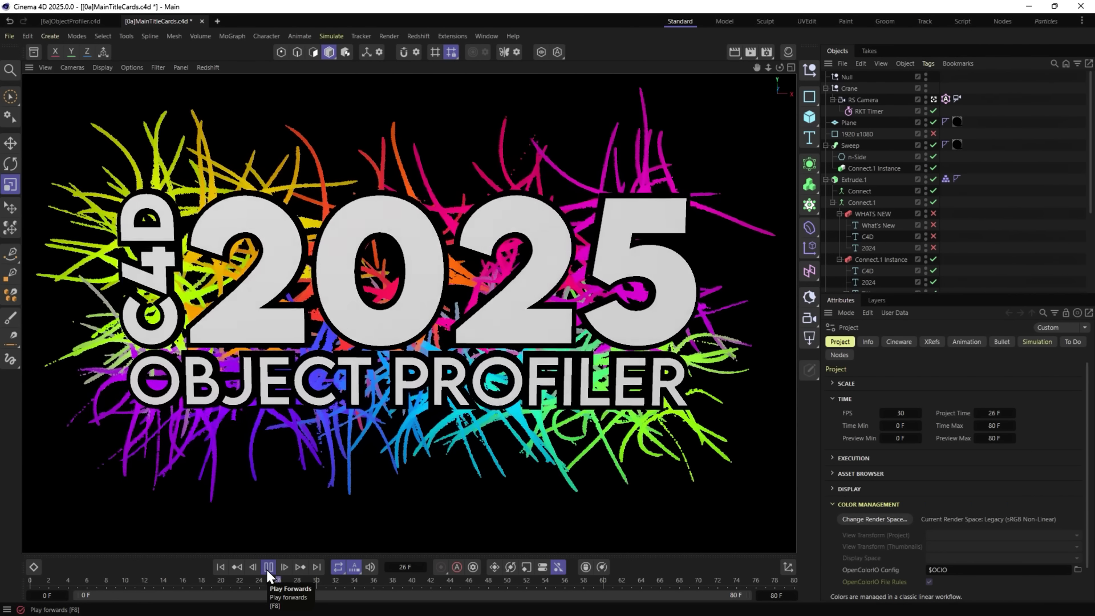
click(267, 568)
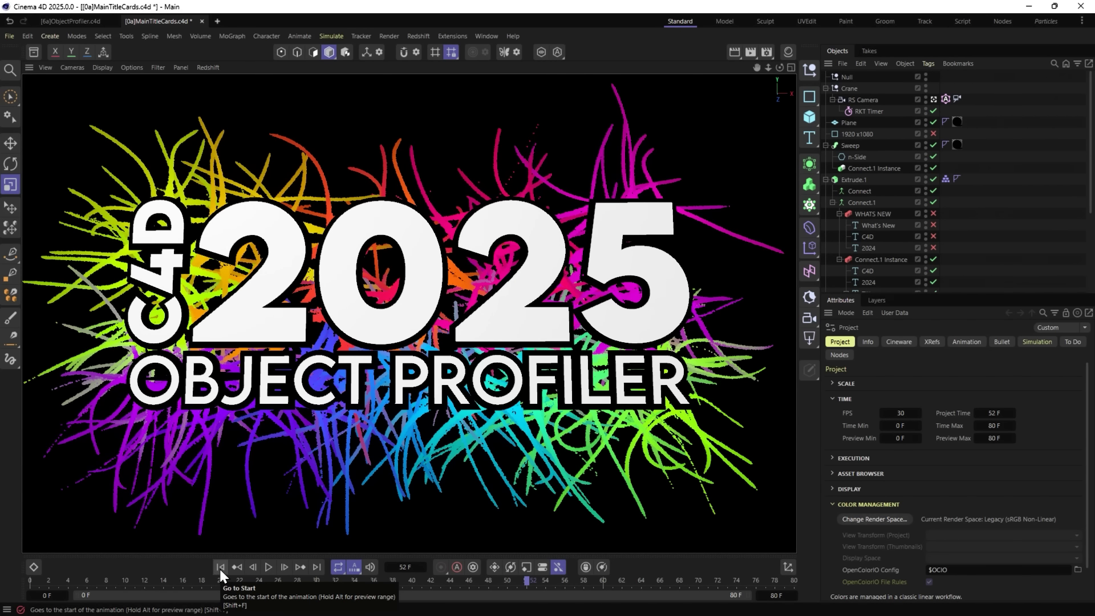
key(ctrl+F4)
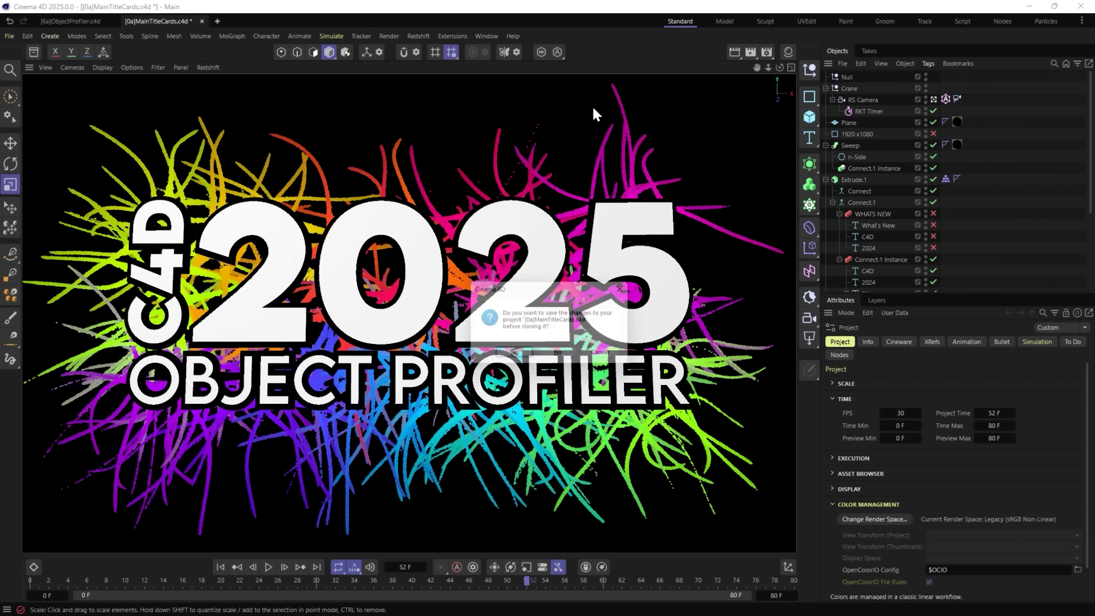
click(544, 369)
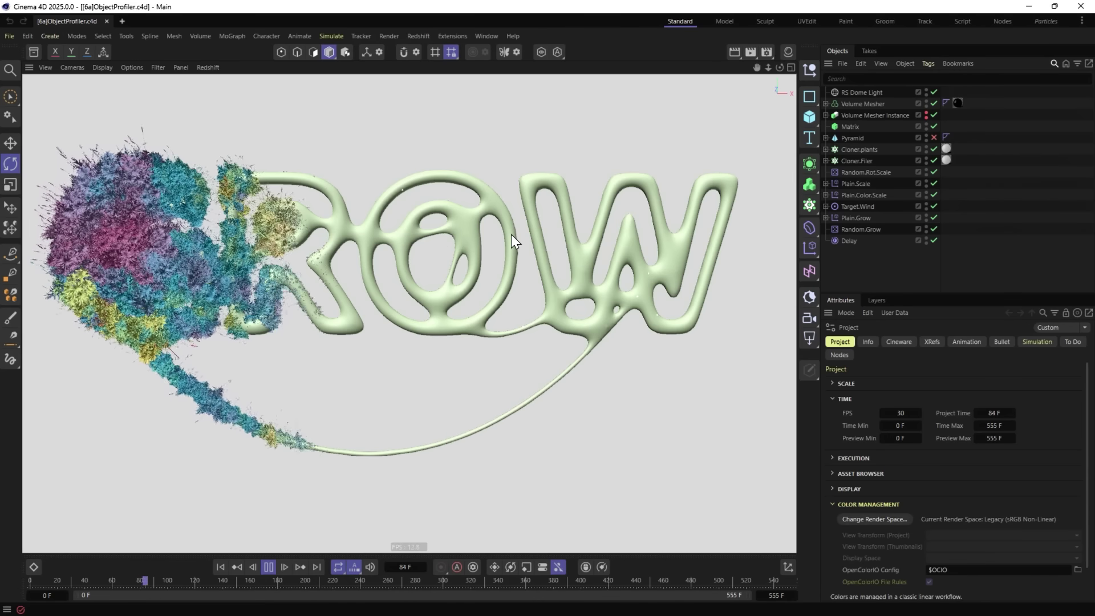
Pause the plant growth at frame 134, then resume and stop it at frame 164.
click(271, 568)
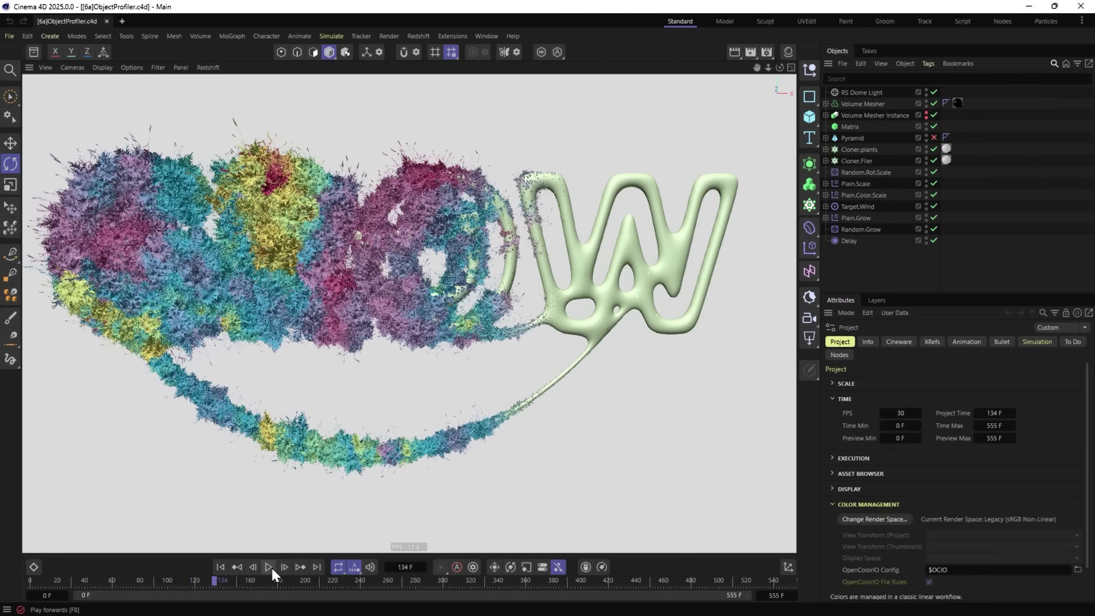
click(268, 567)
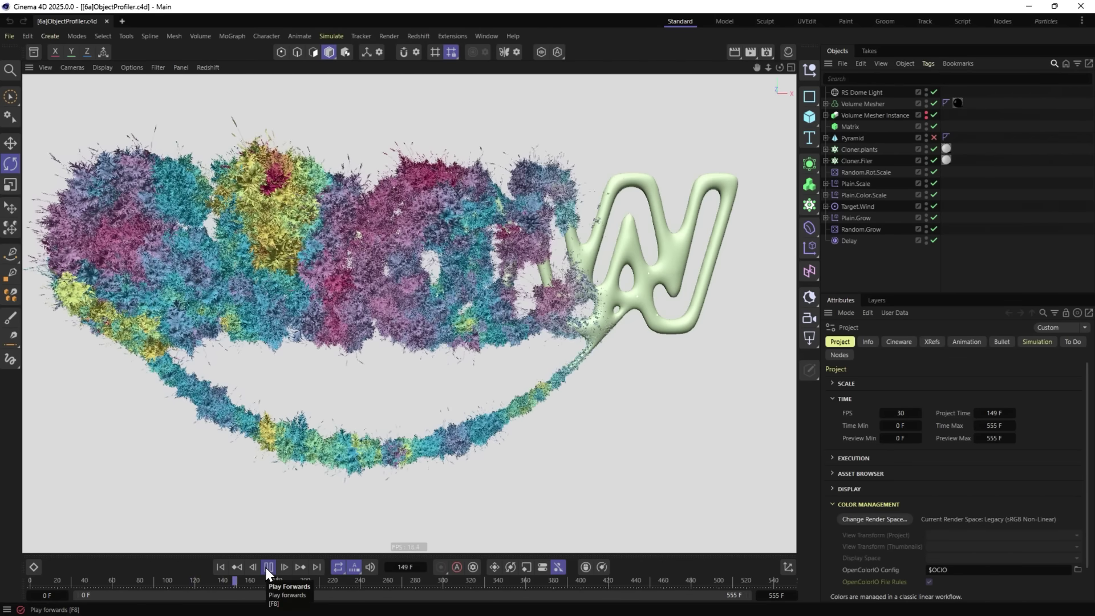
click(266, 566)
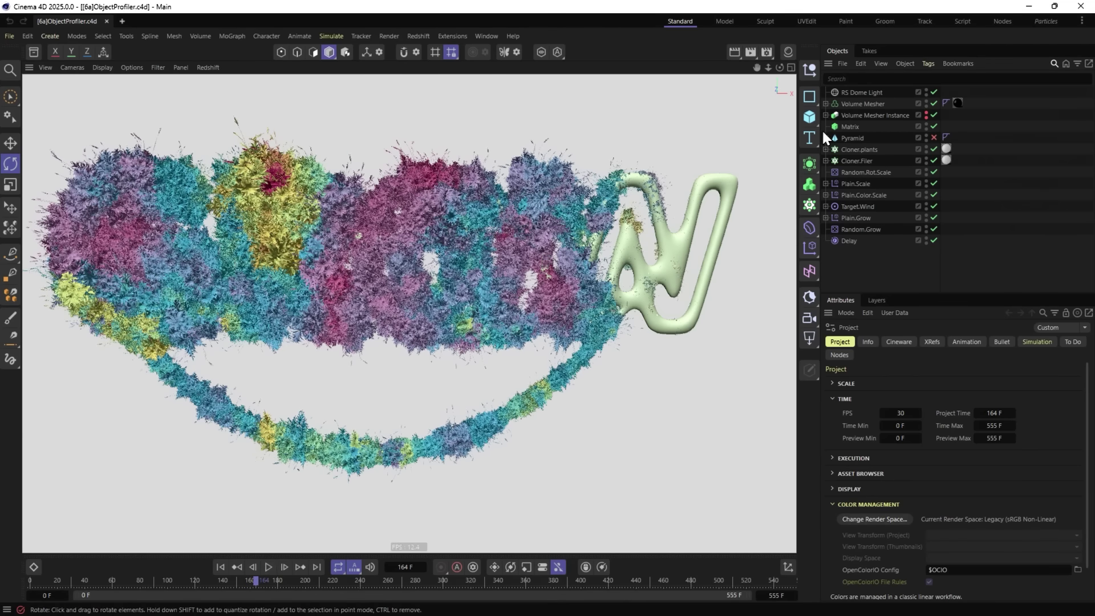
Open Window > Object Profiler, enlarge it and move it off the object list.
click(494, 37)
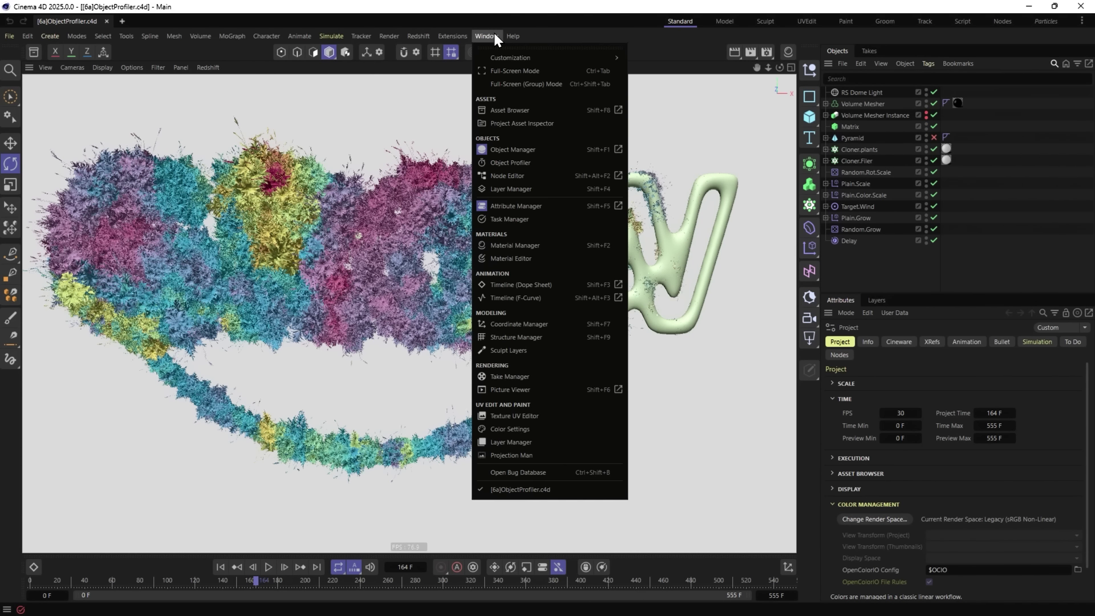
click(505, 164)
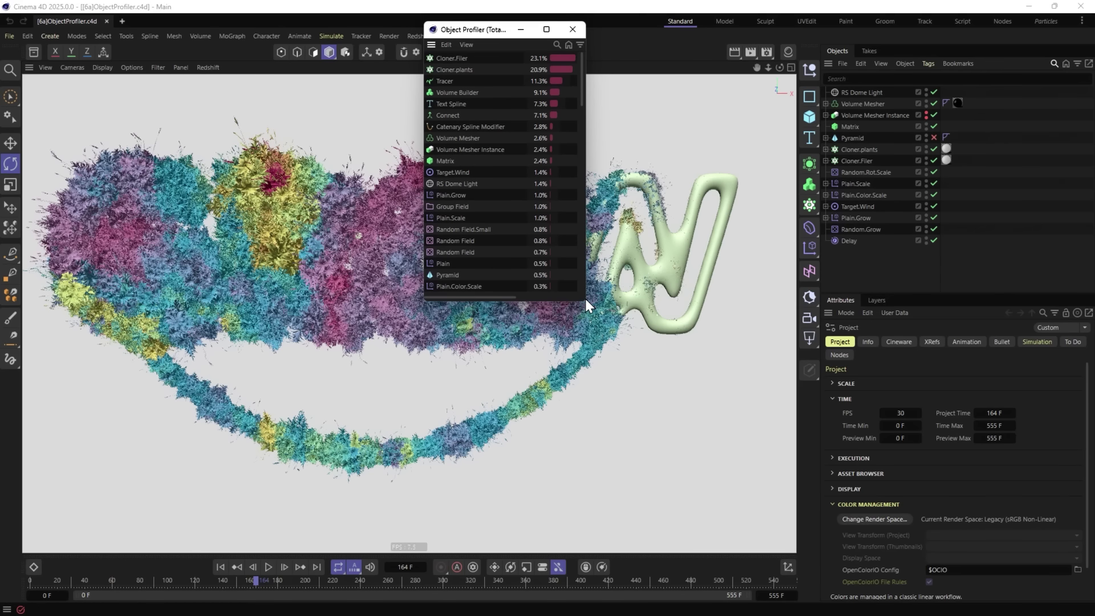
drag(585, 299, 855, 538)
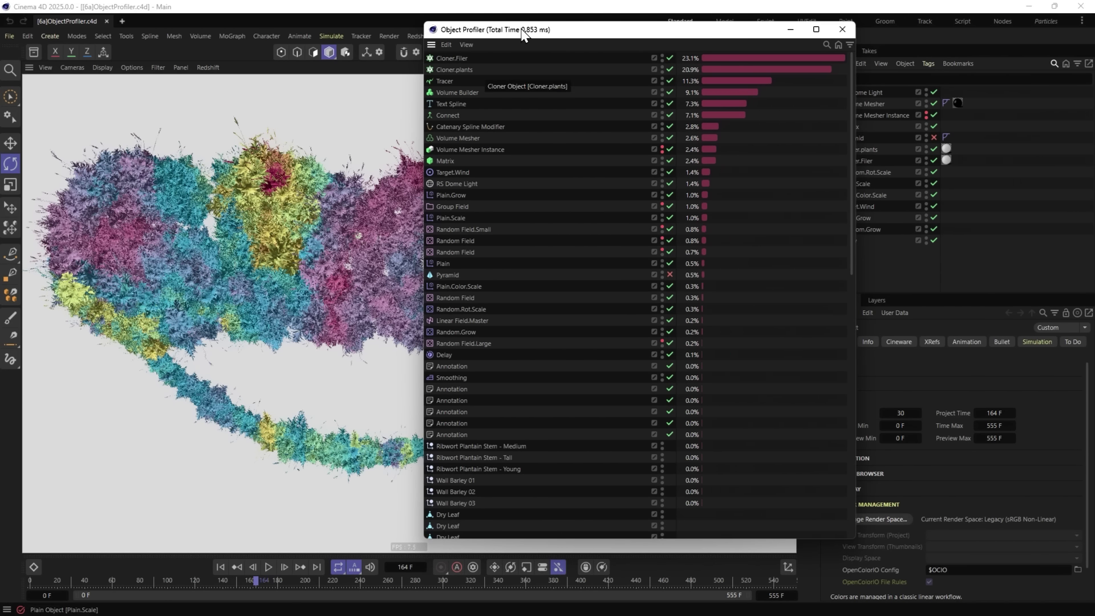
drag(521, 32, 420, 26)
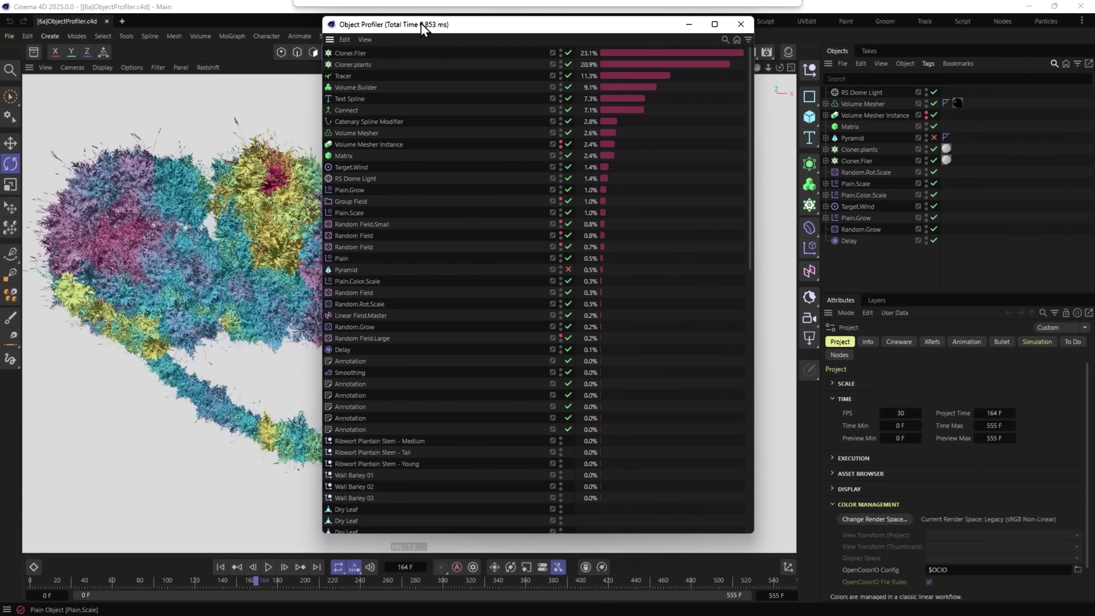
Replay the animation from frame 0, pausing to read the profiler timings with Target.Wind on top.
click(224, 566)
click(269, 565)
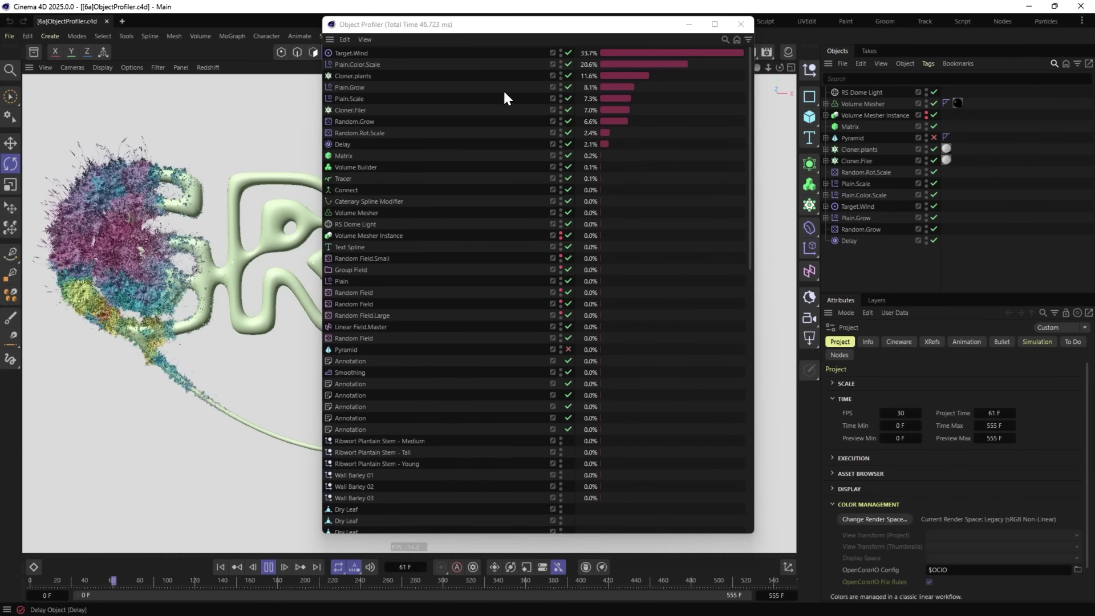
click(269, 566)
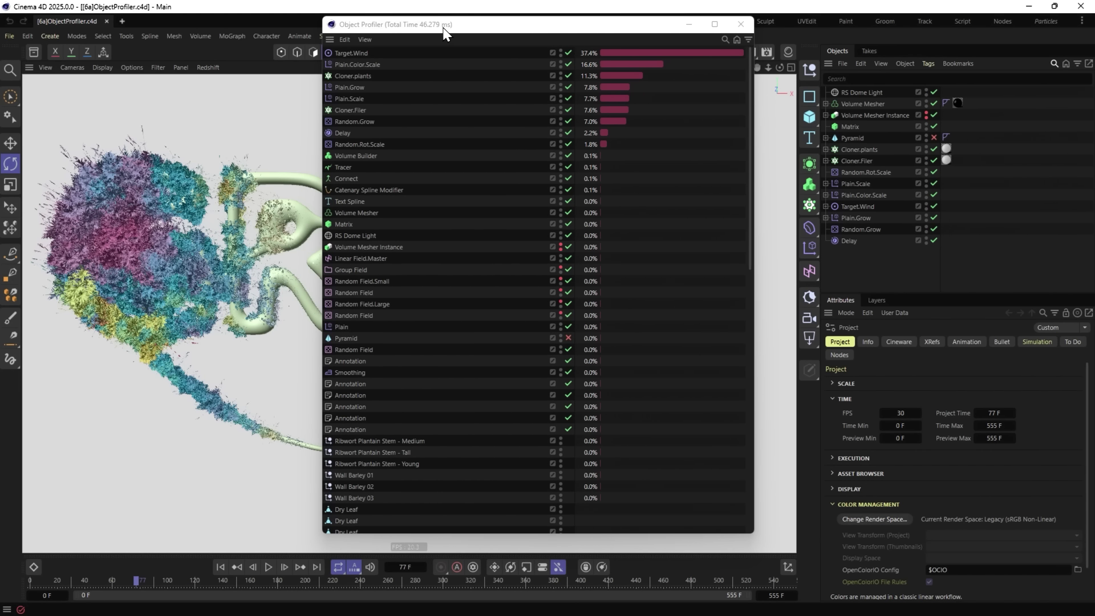
drag(351, 30, 479, 228)
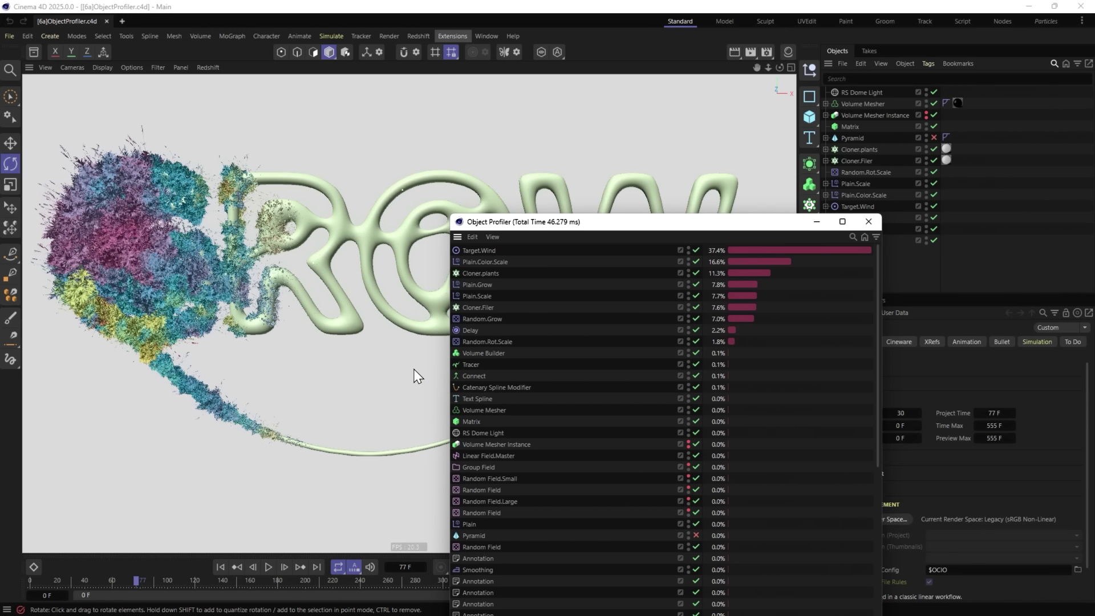
click(268, 566)
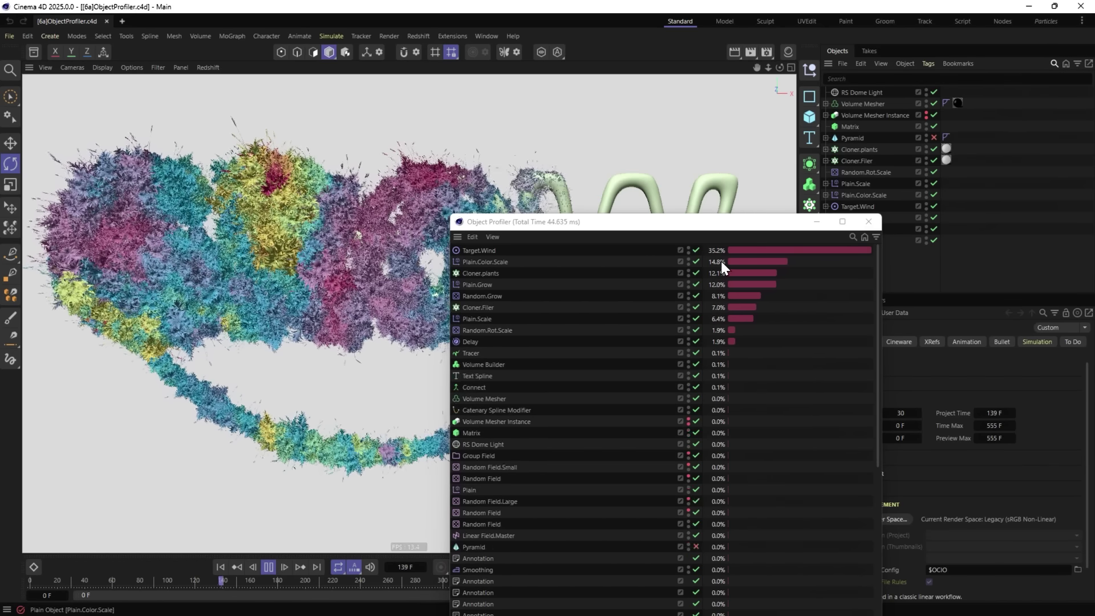
drag(733, 225, 449, 57)
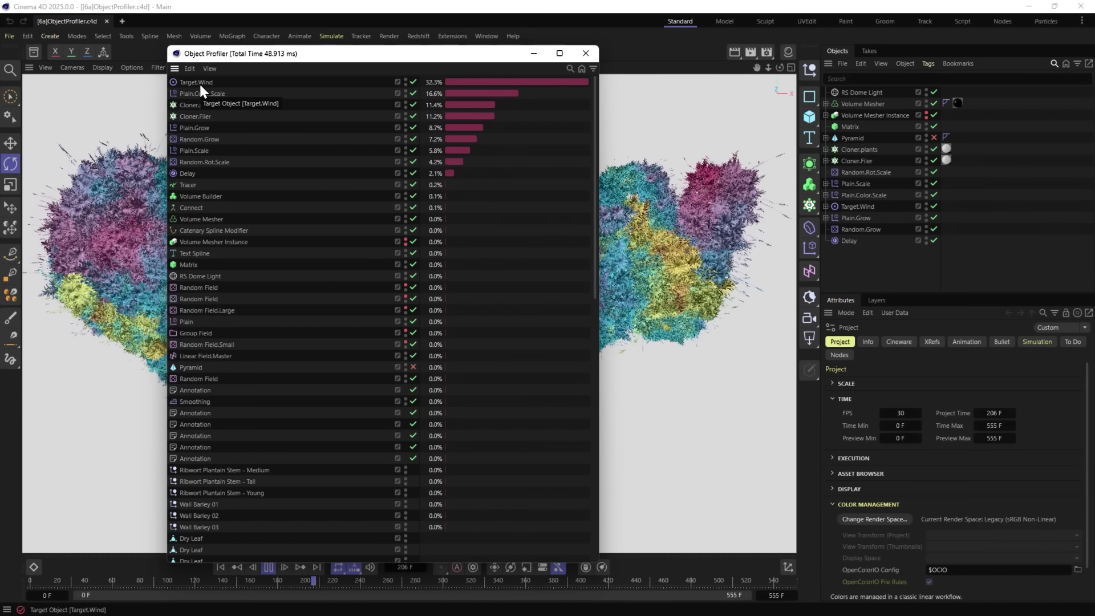
Turn off Target.Wind's Delay, Random Field.Large and Random Field.Small field layers.
click(273, 569)
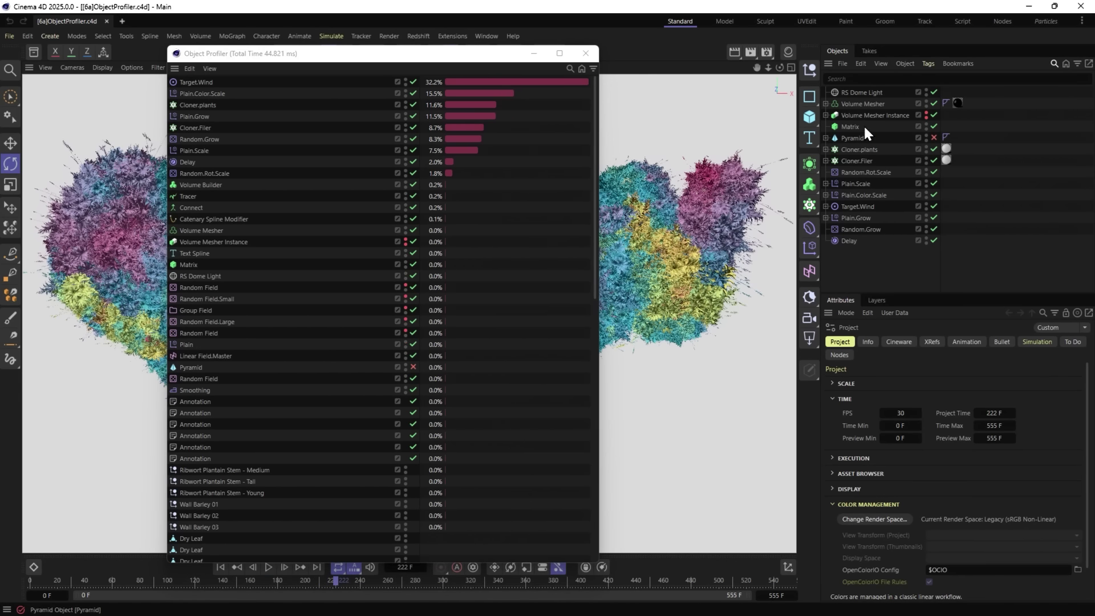
click(856, 206)
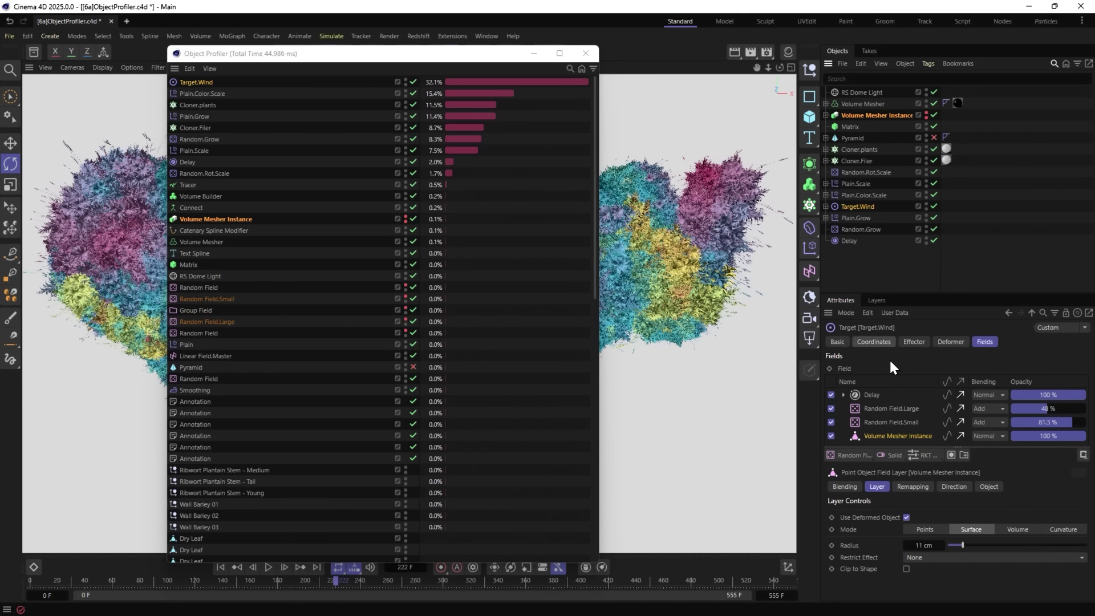
drag(883, 446, 883, 485)
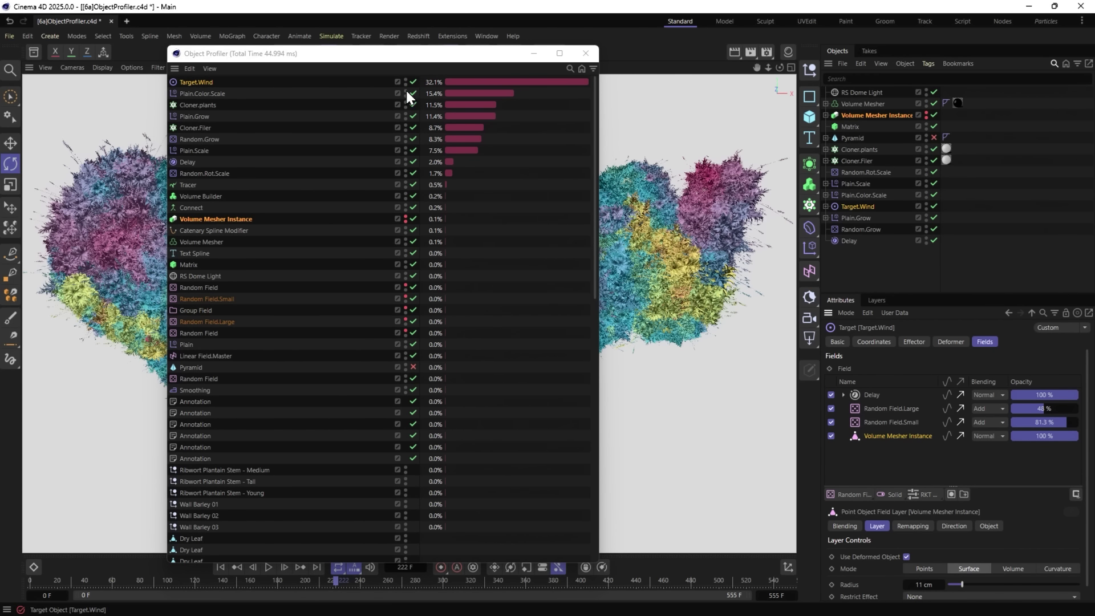
click(831, 395)
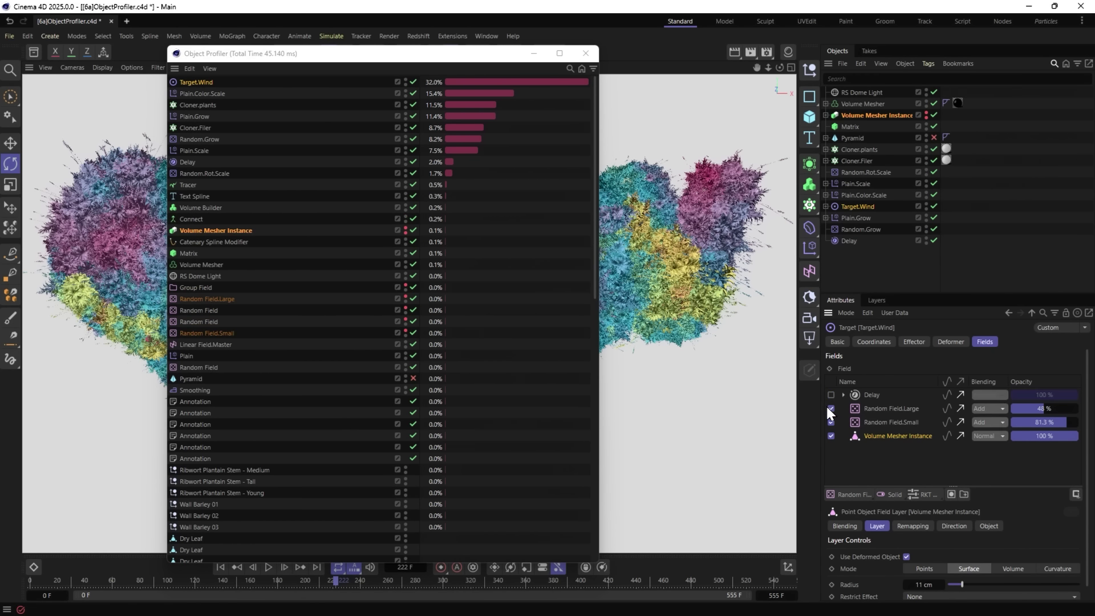
click(269, 567)
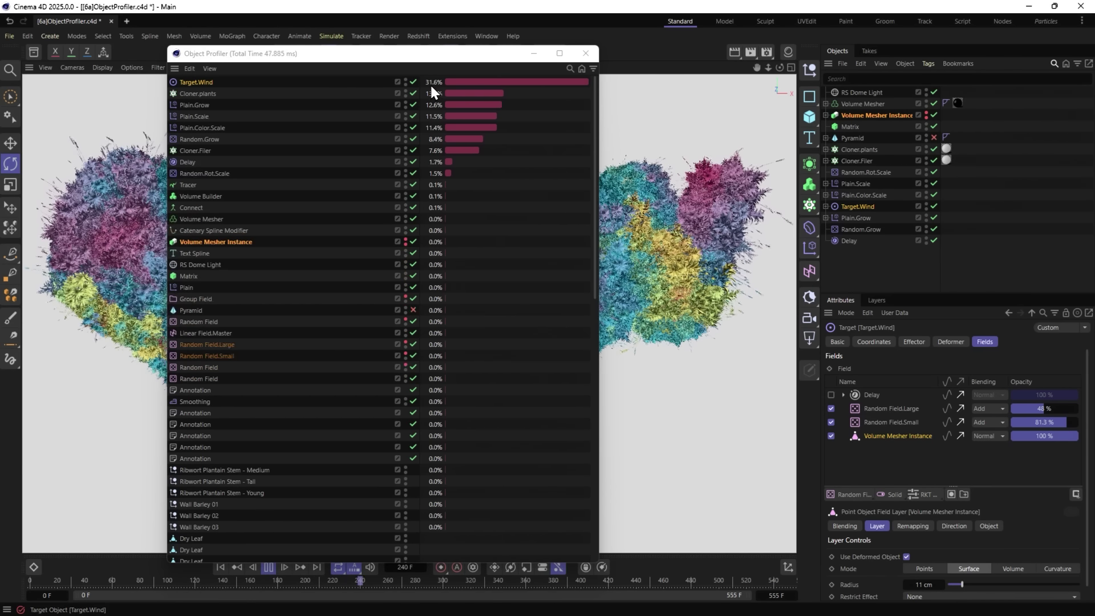
click(830, 409)
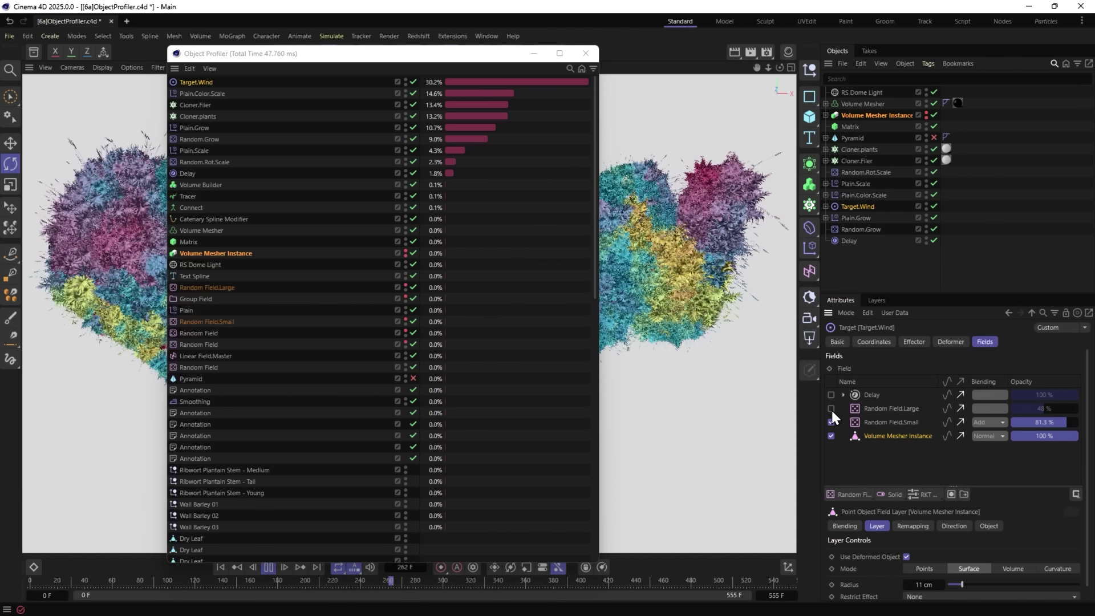
click(831, 422)
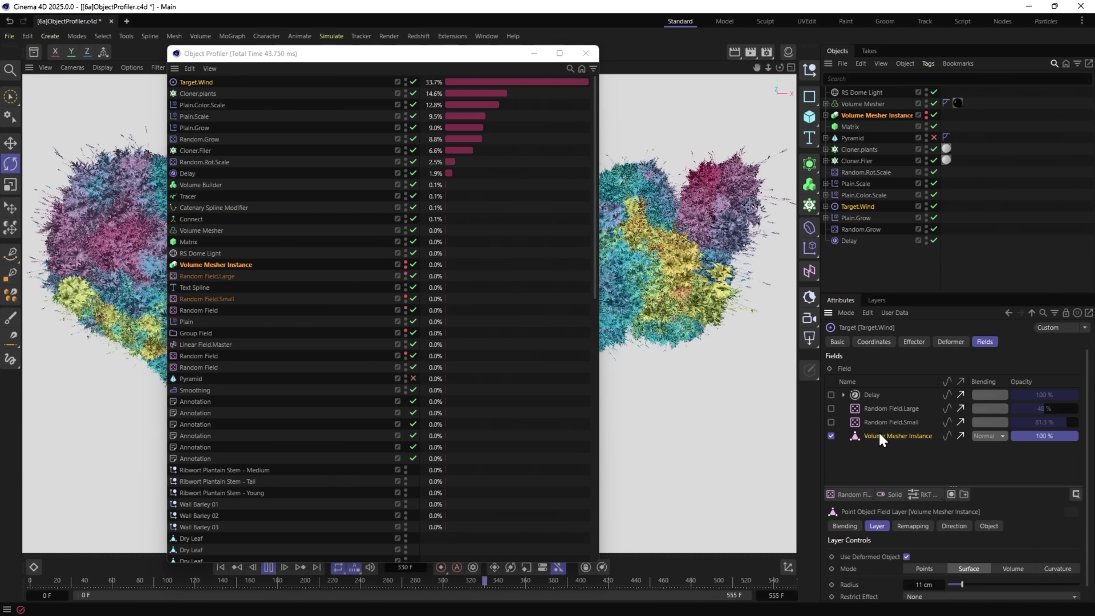
Toggle the Volume Mesher Instance layer off and back on, then stop playback at frame 0.
click(830, 435)
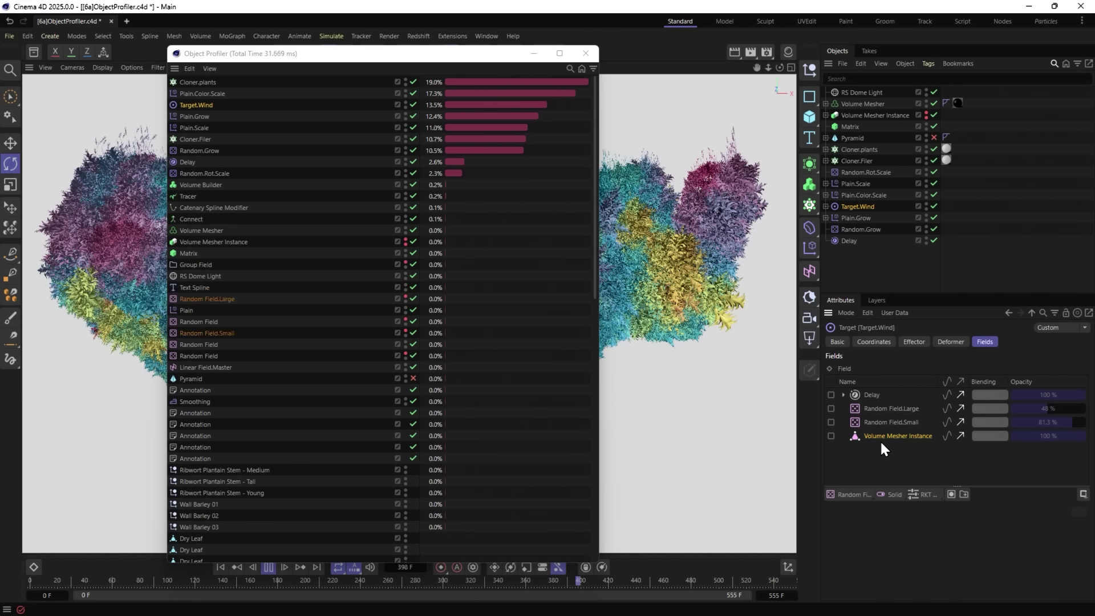
click(830, 435)
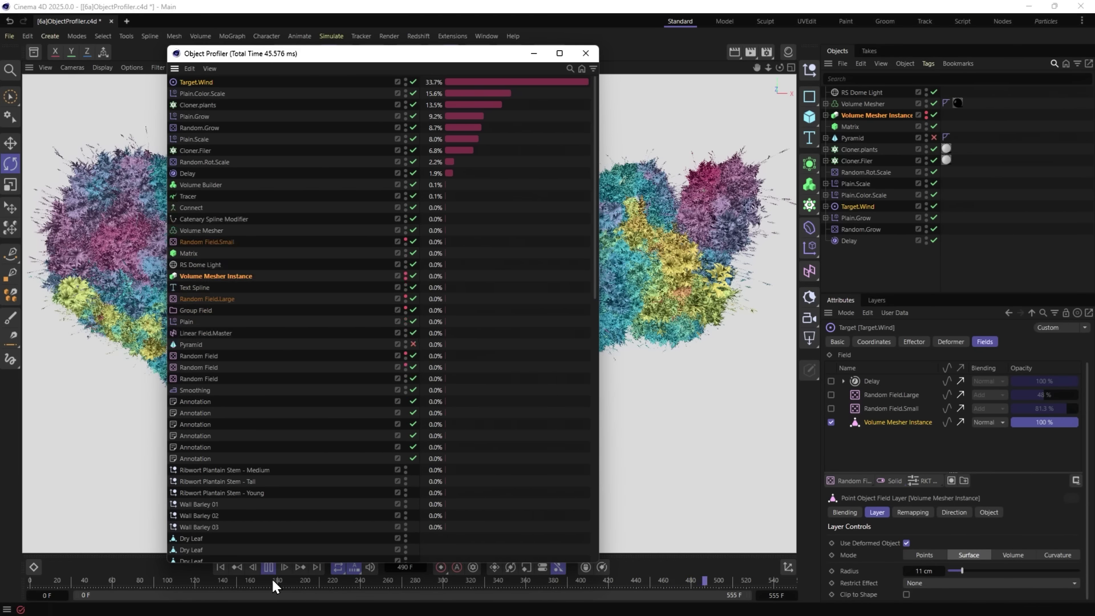
click(268, 567)
click(220, 567)
Switch the viewport to Gouraud Shading (Lines) with the N, B shortcut.
key(n)
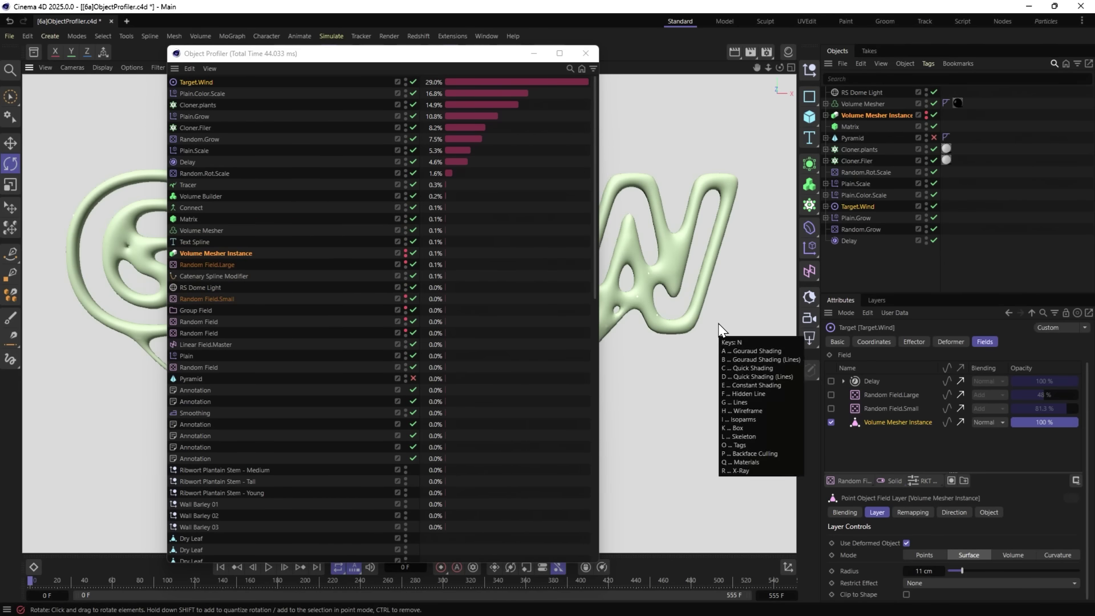
key(n)
key(b)
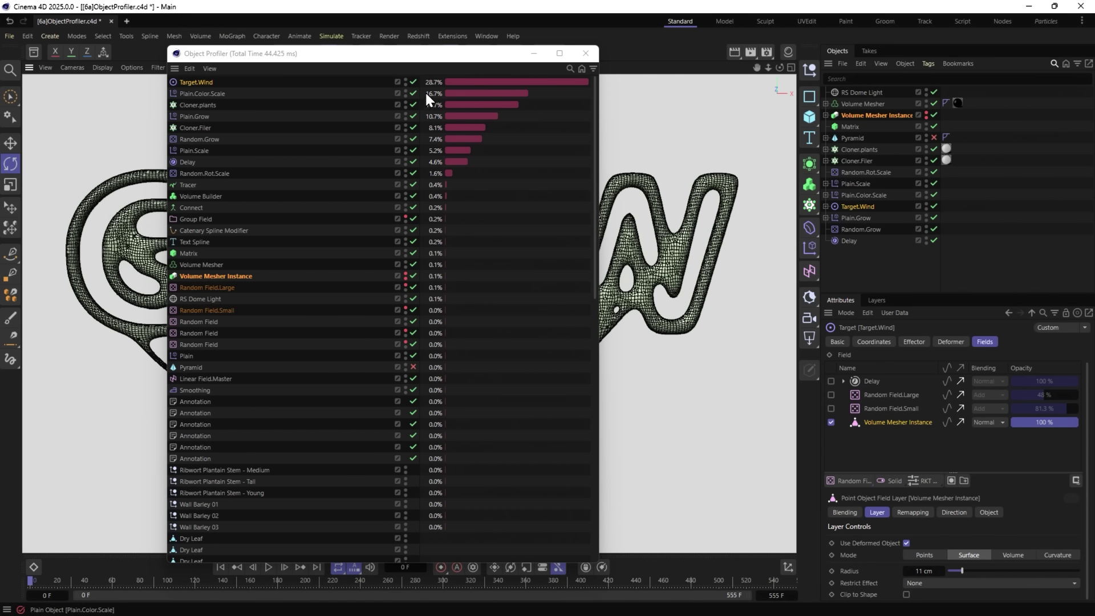
Show Object Profiler values in milliseconds and play the animation to gather timings.
click(210, 68)
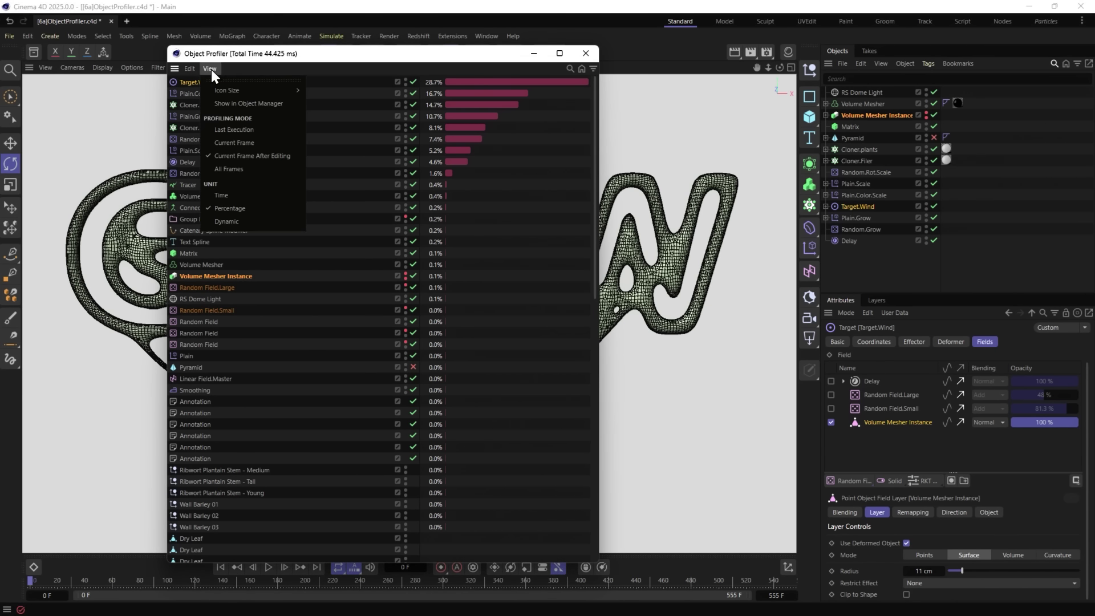
click(227, 194)
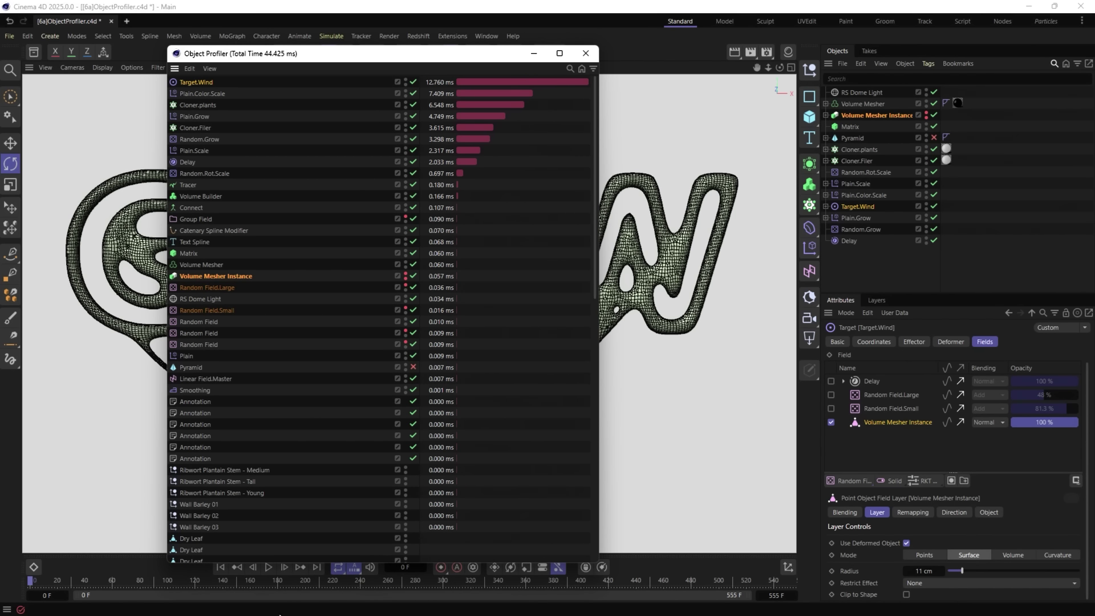
click(268, 572)
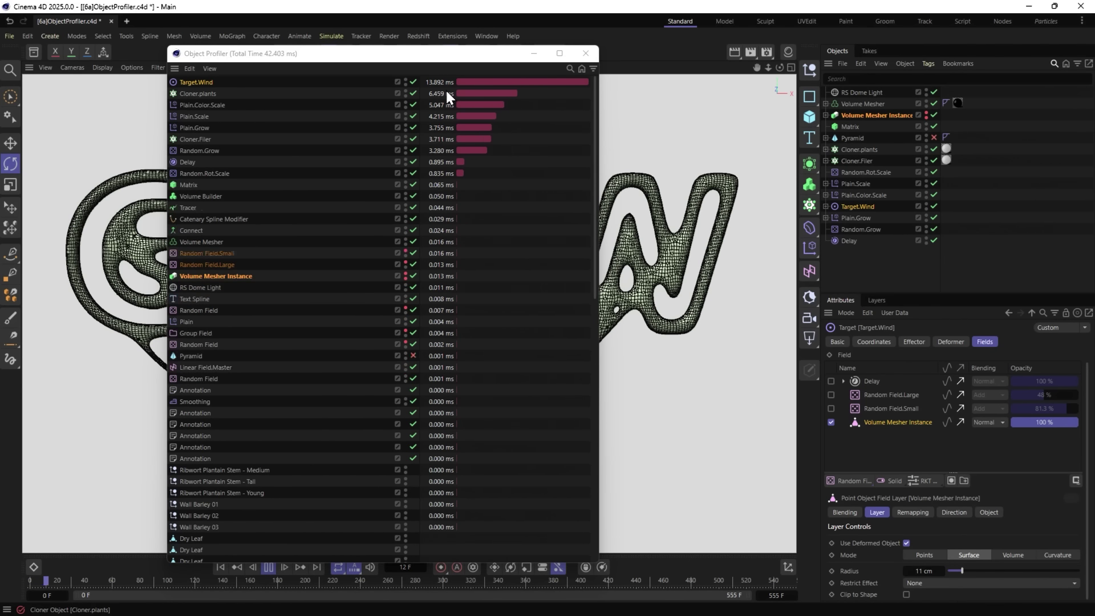
drag(409, 59, 523, 40)
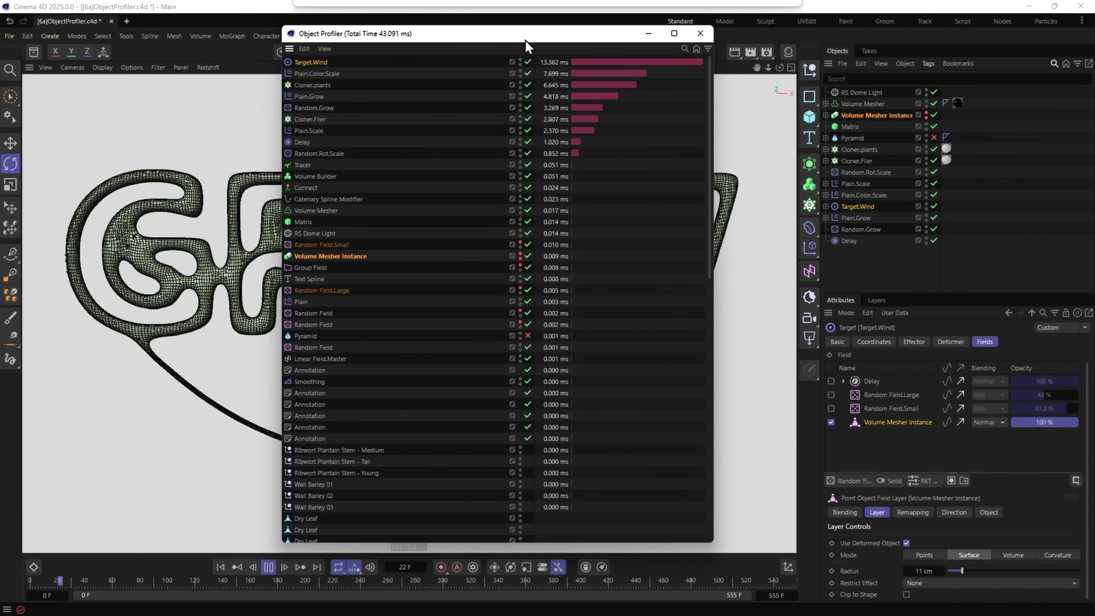
click(269, 572)
Set the profiler back to Percentage over All Frames and replay the animation from frame 0.
click(326, 49)
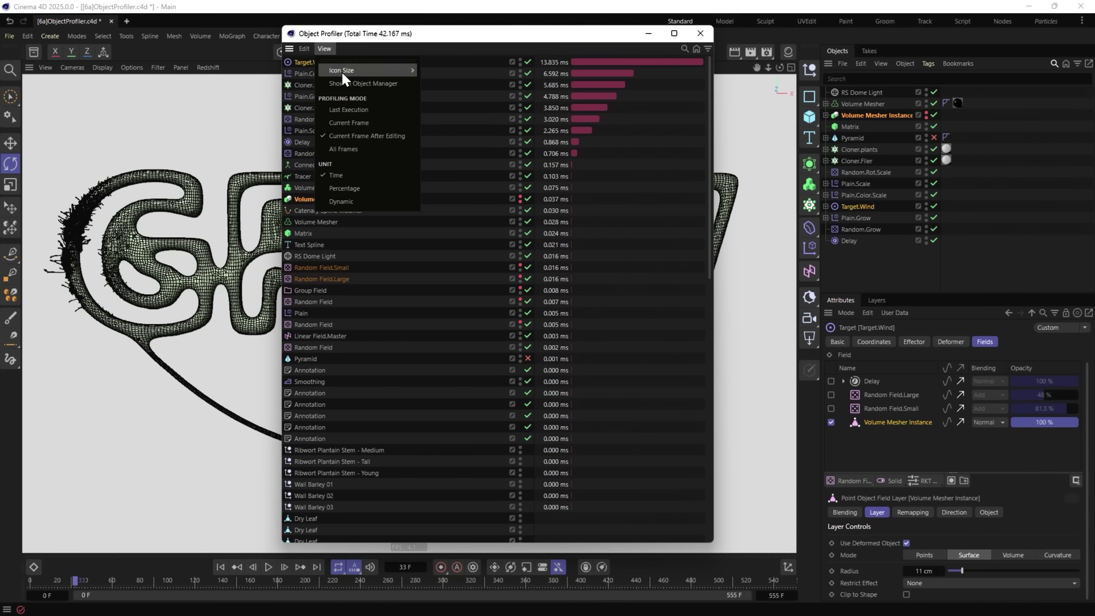
click(364, 186)
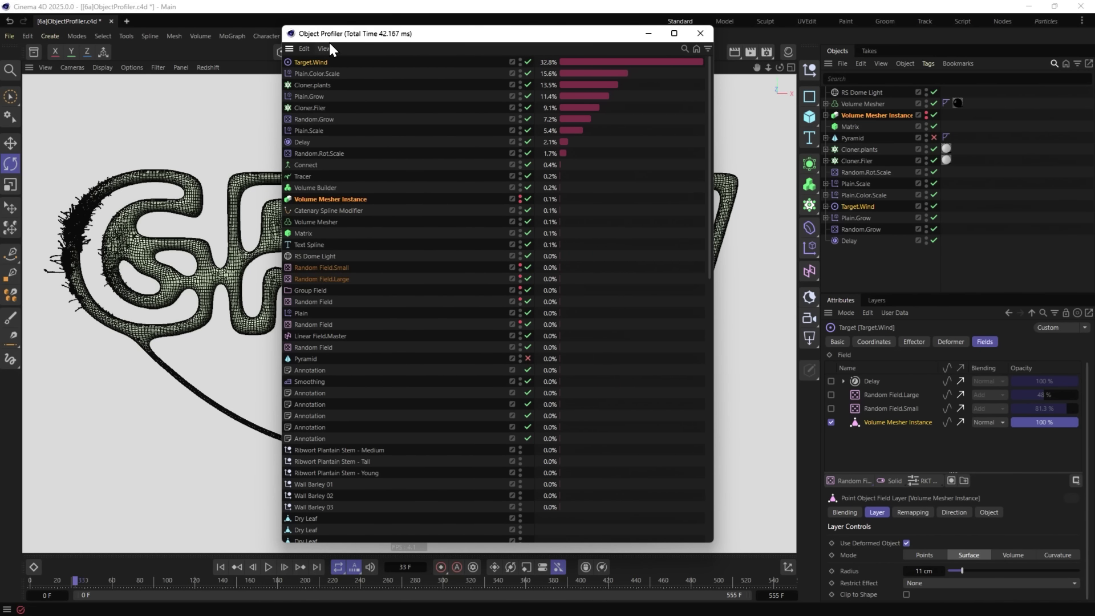
click(324, 48)
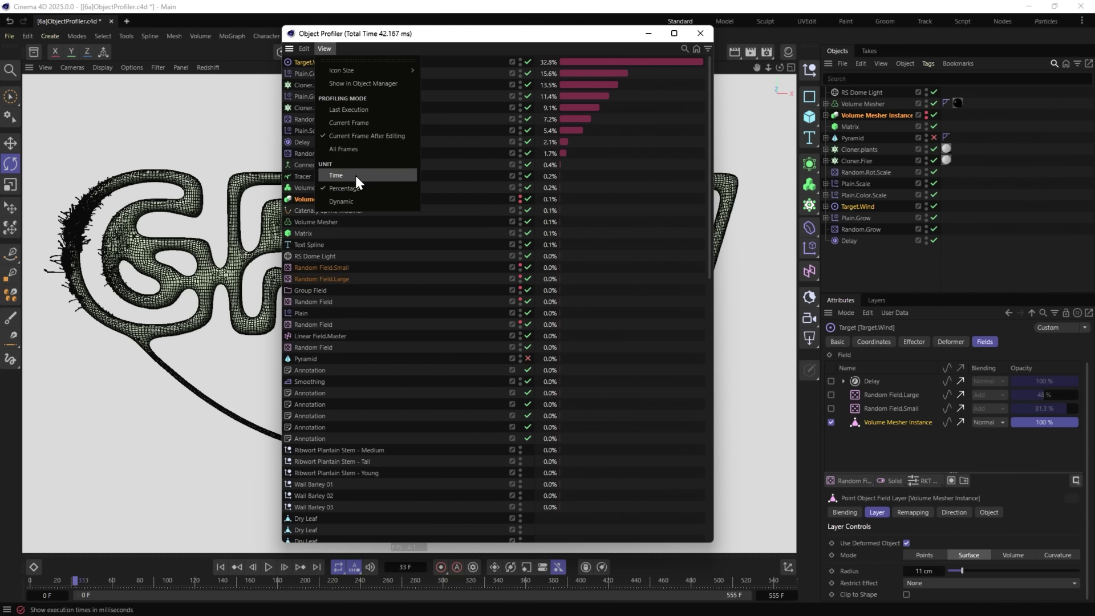
click(338, 148)
click(221, 566)
click(267, 566)
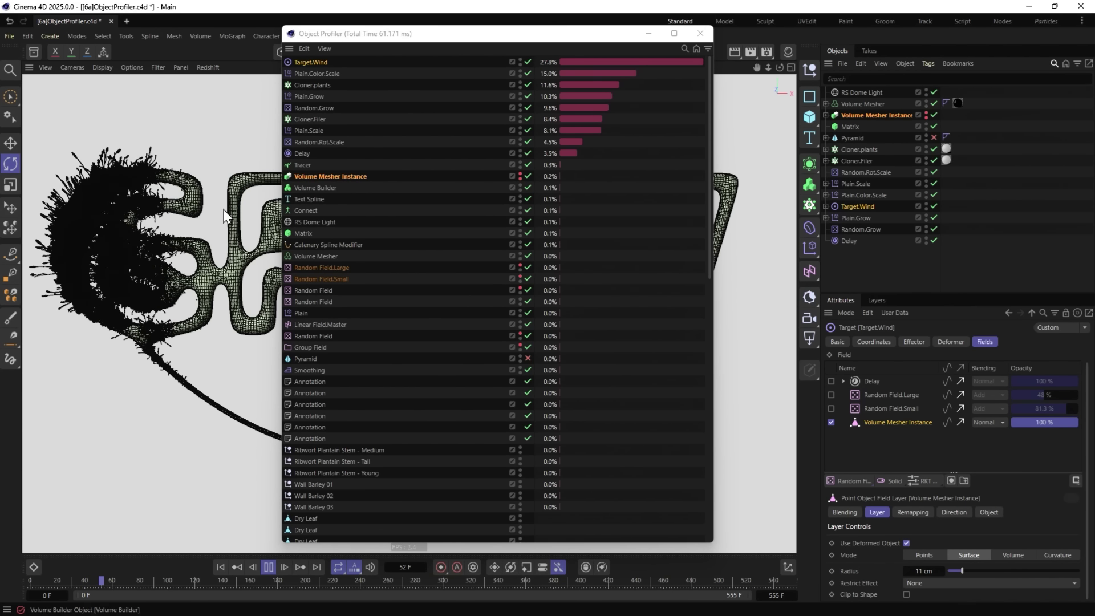
click(969, 184)
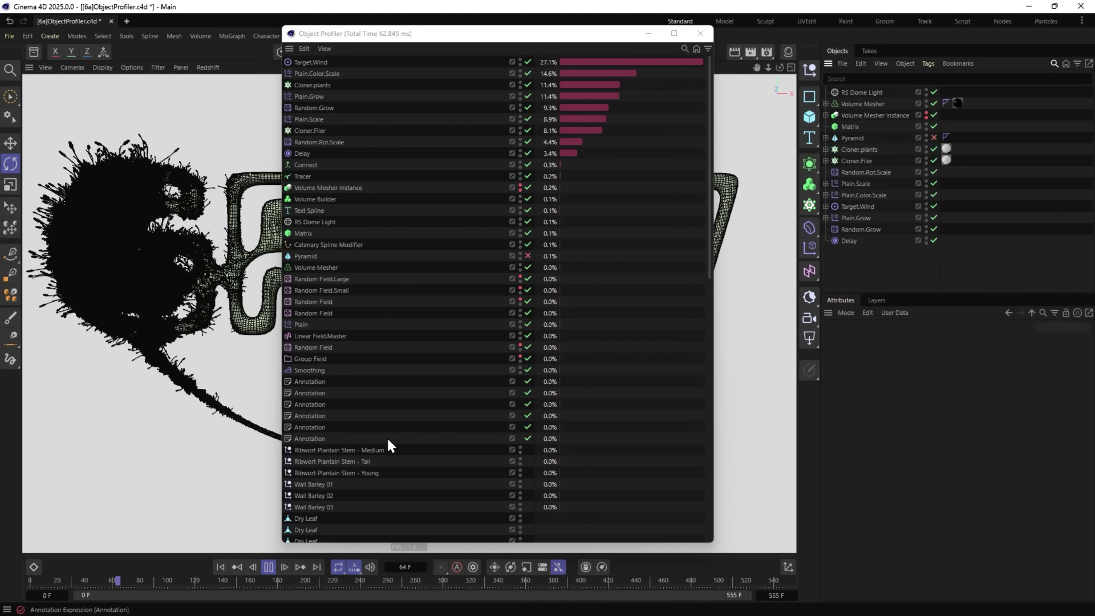
Pause at frame 66, inspect Cloner.plants and Plain.Grow in the Object Profiler, then close it.
click(269, 566)
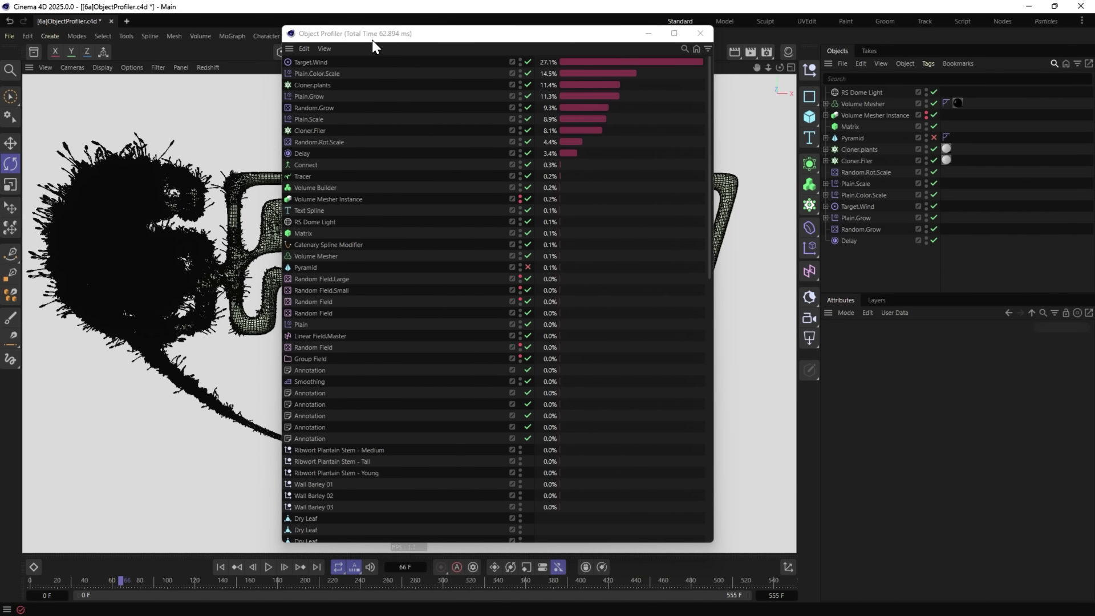
drag(339, 34, 357, 33)
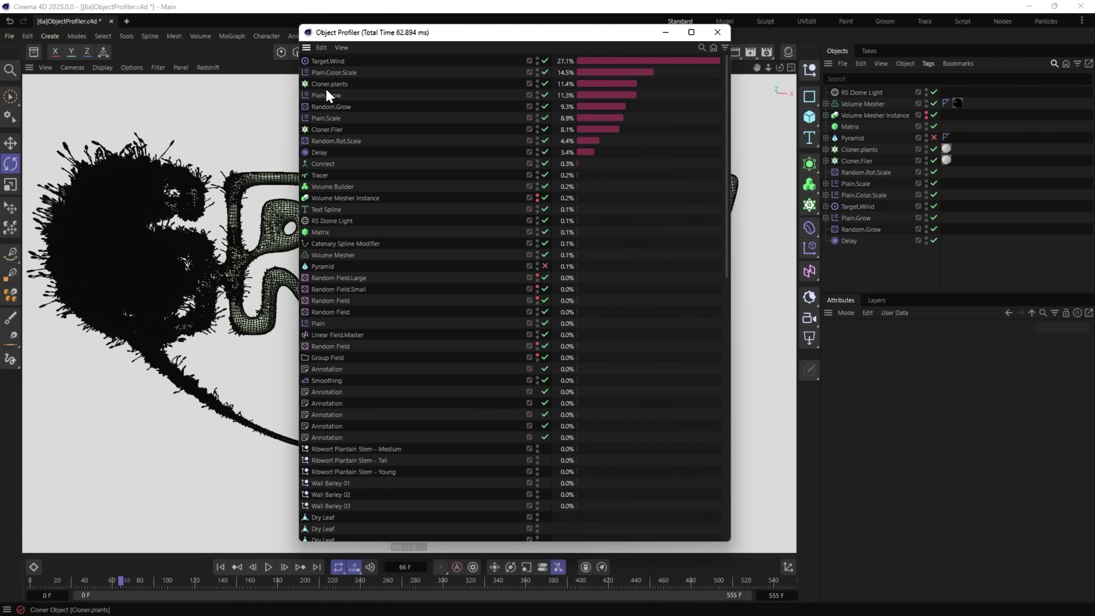
click(308, 83)
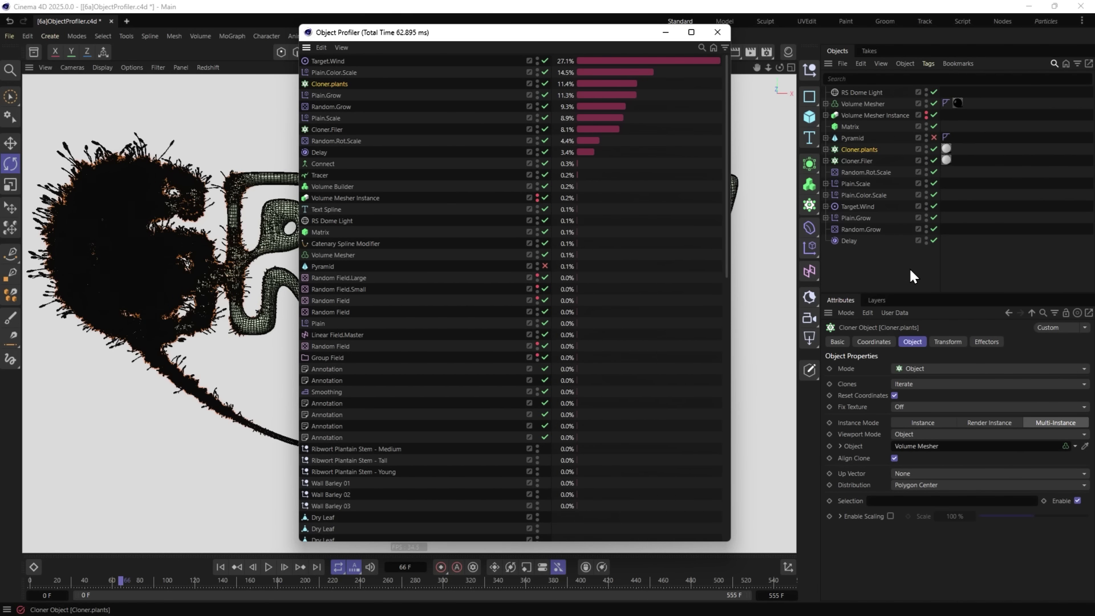
drag(336, 92, 859, 159)
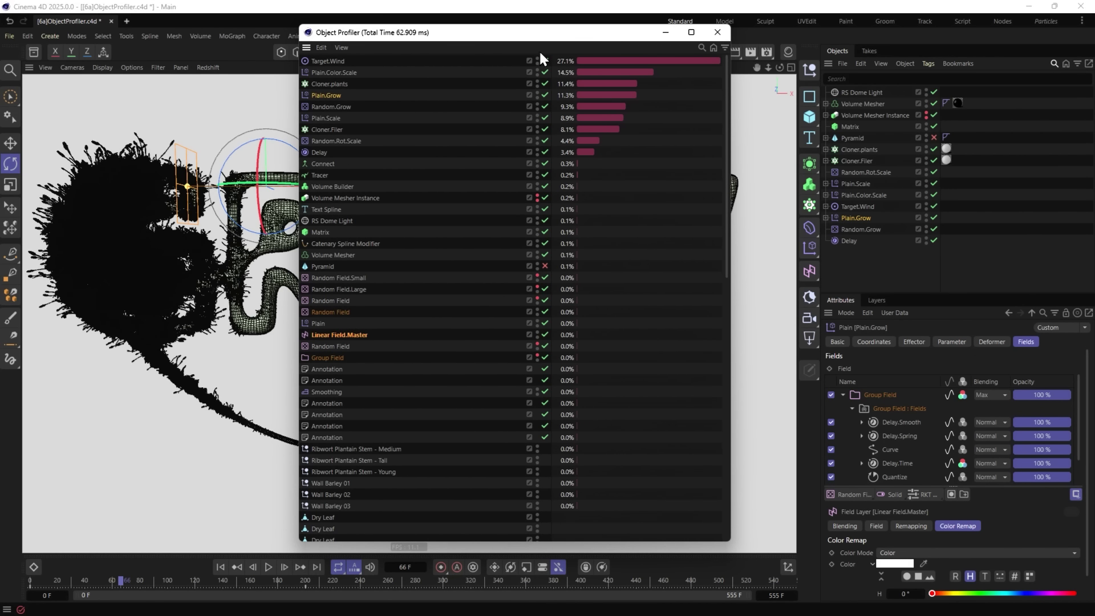
click(343, 48)
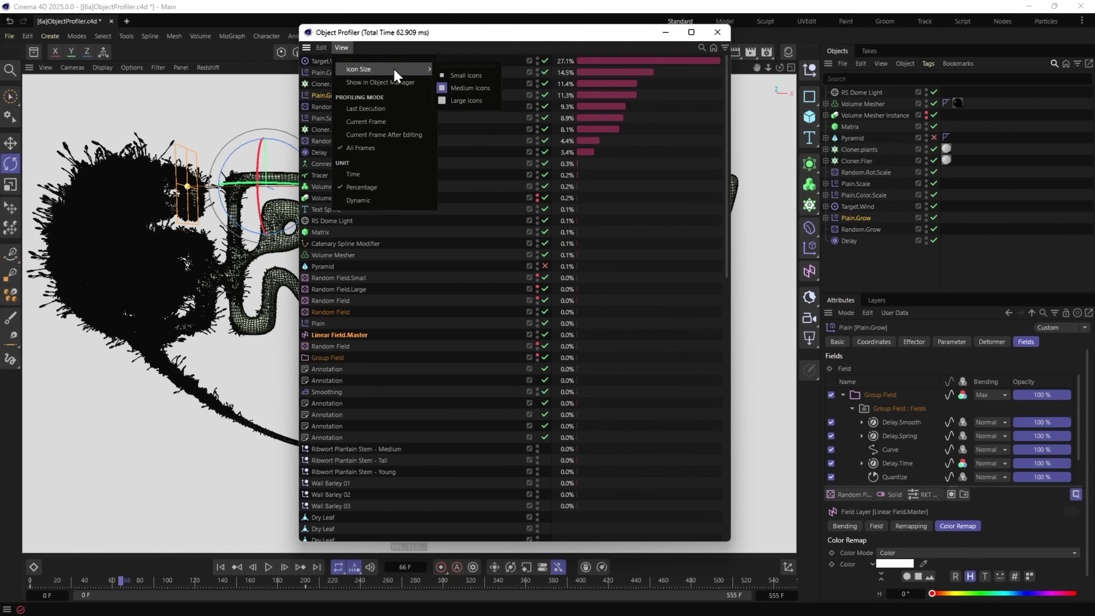
click(650, 38)
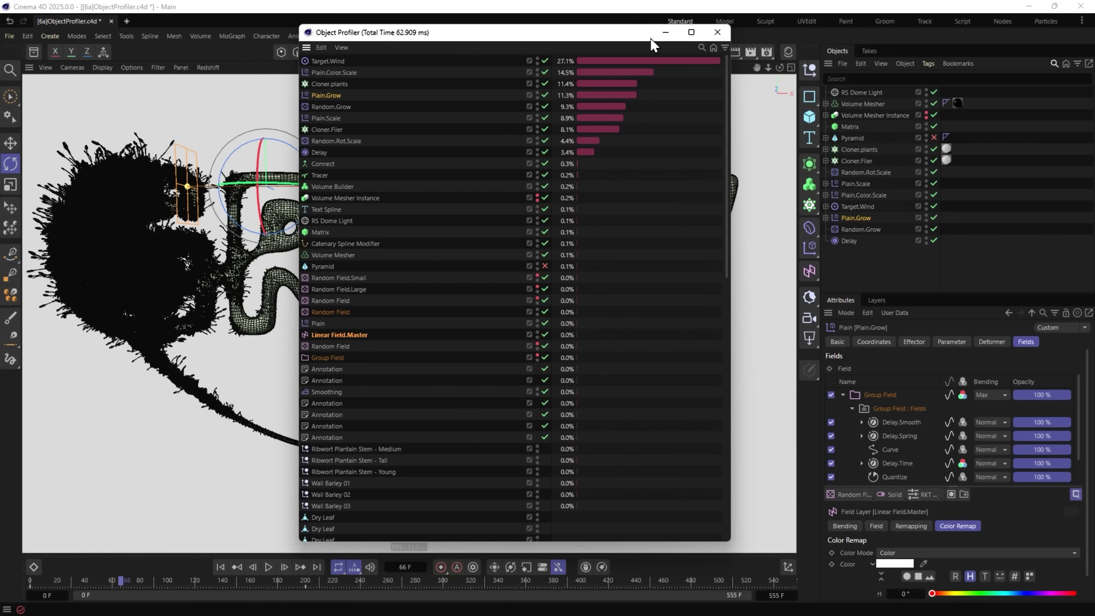
click(713, 33)
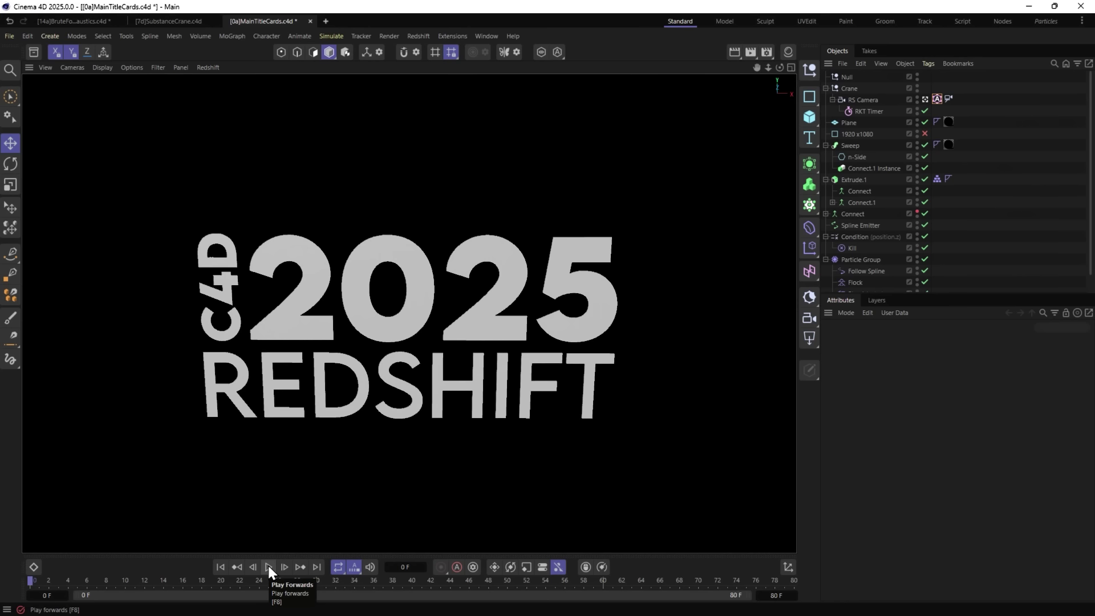
Play and stop the C4D 2025 Redshift title card, then switch to SubstanceCrane.c4d.
click(268, 565)
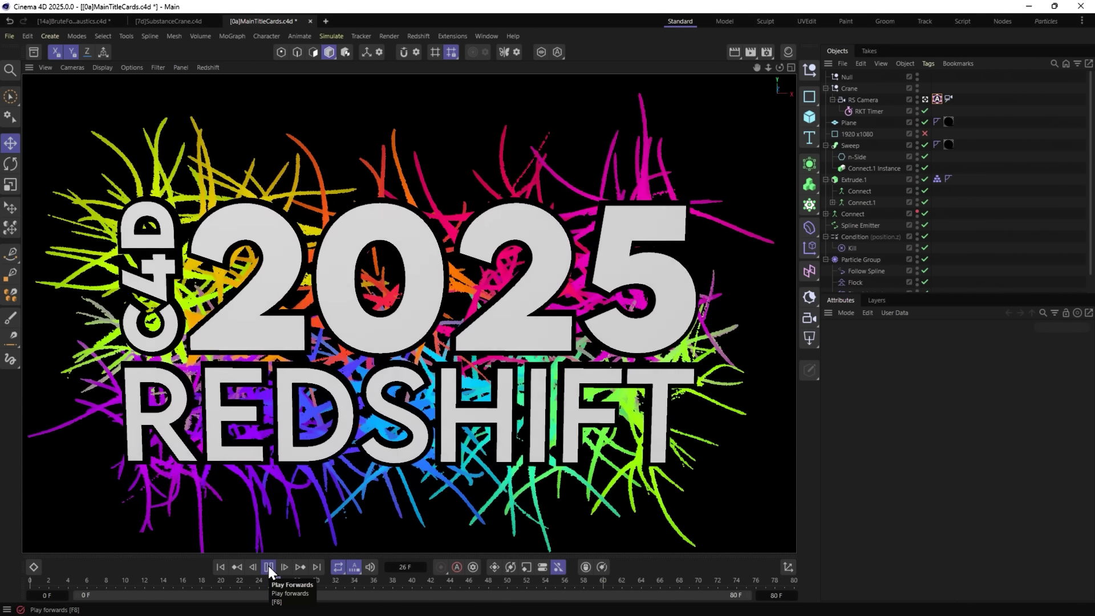
click(268, 564)
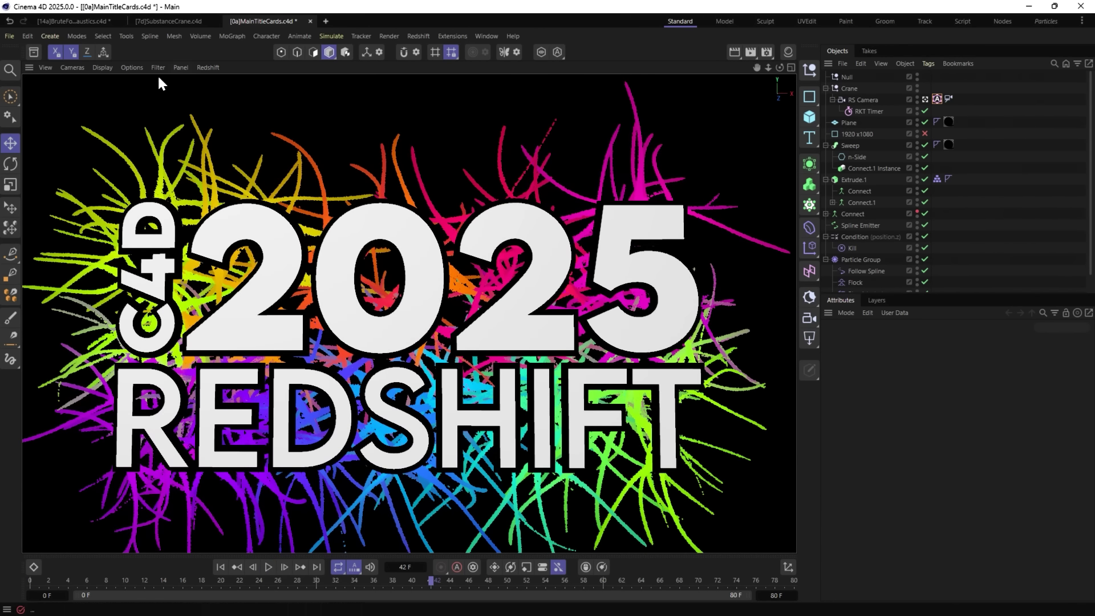
click(183, 18)
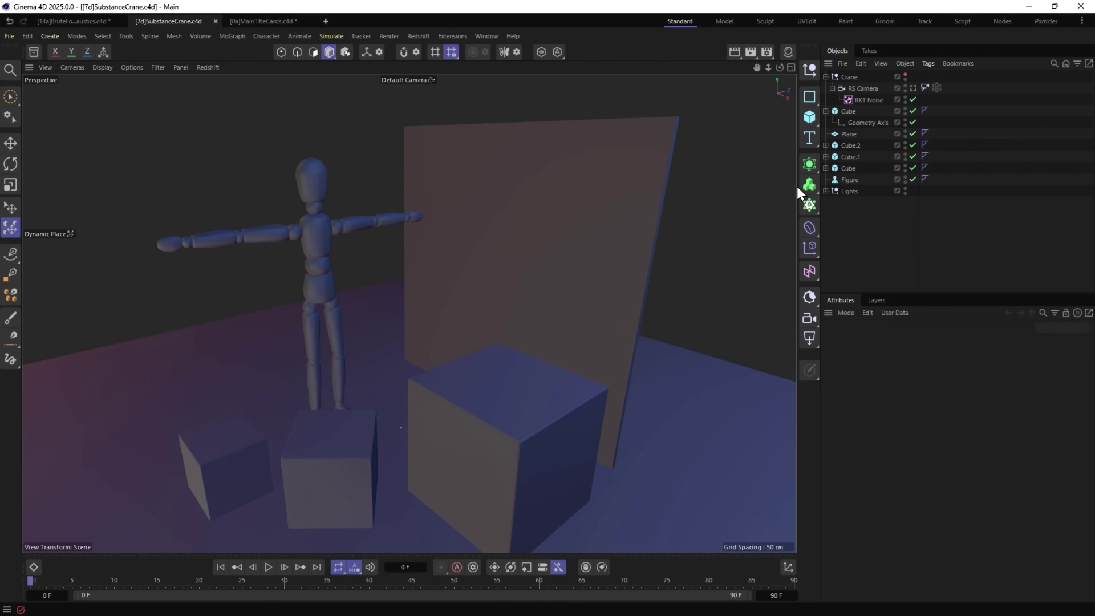
Select the RS Camera, check its Camera Crane tag, and play the crane move through it.
click(814, 316)
click(862, 88)
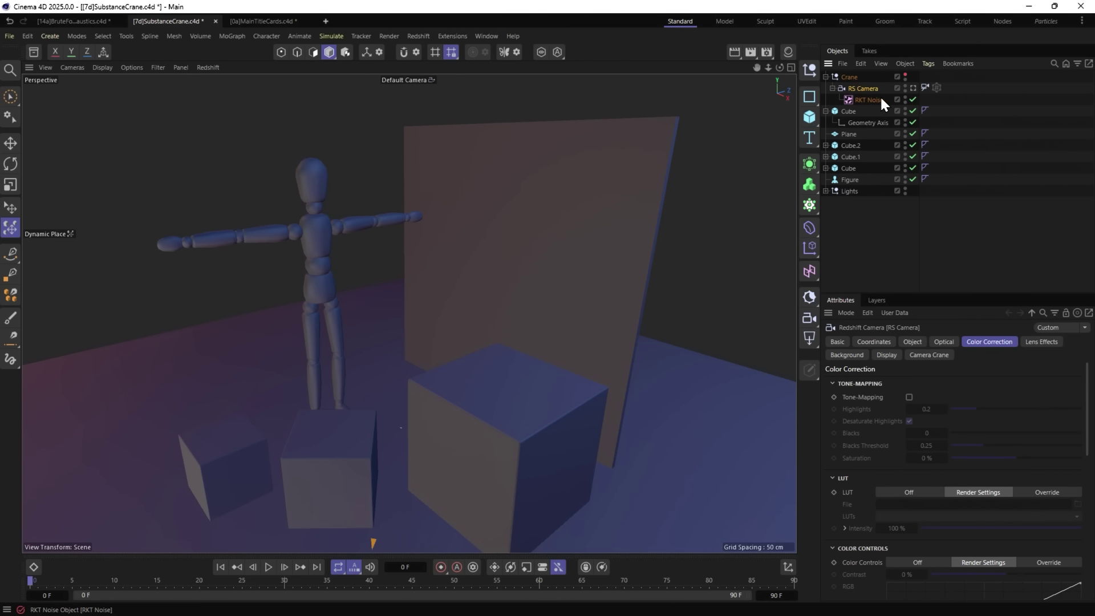
click(925, 88)
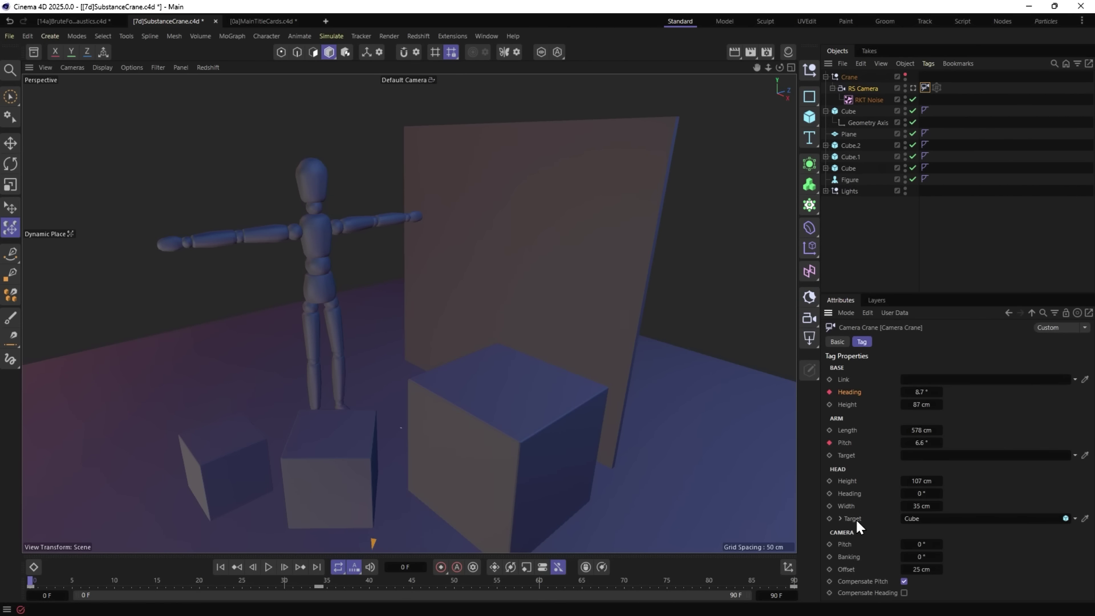
click(912, 88)
click(268, 566)
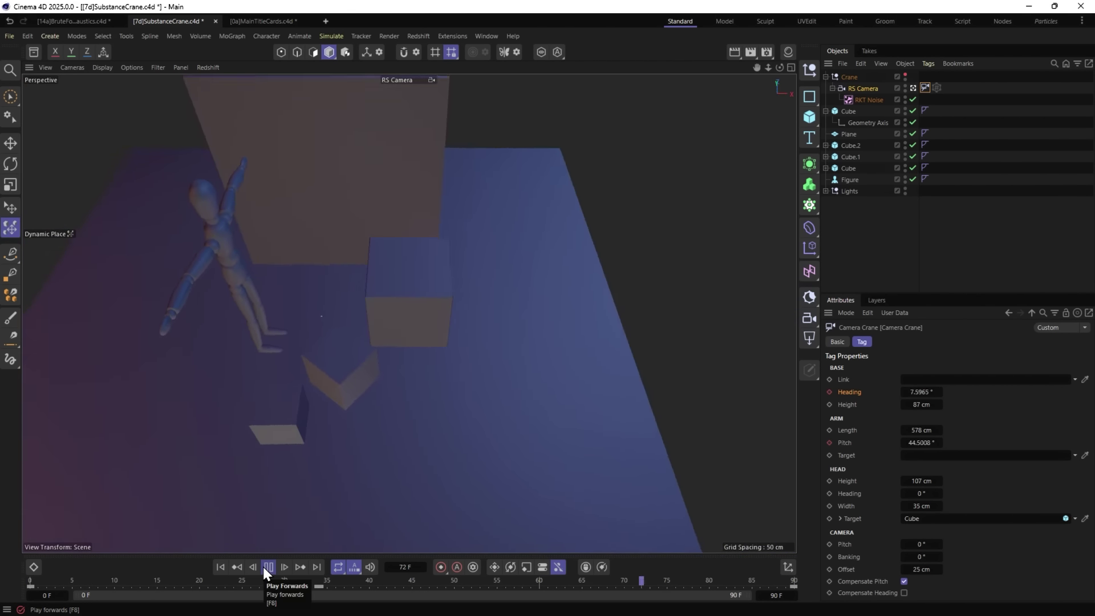
click(263, 566)
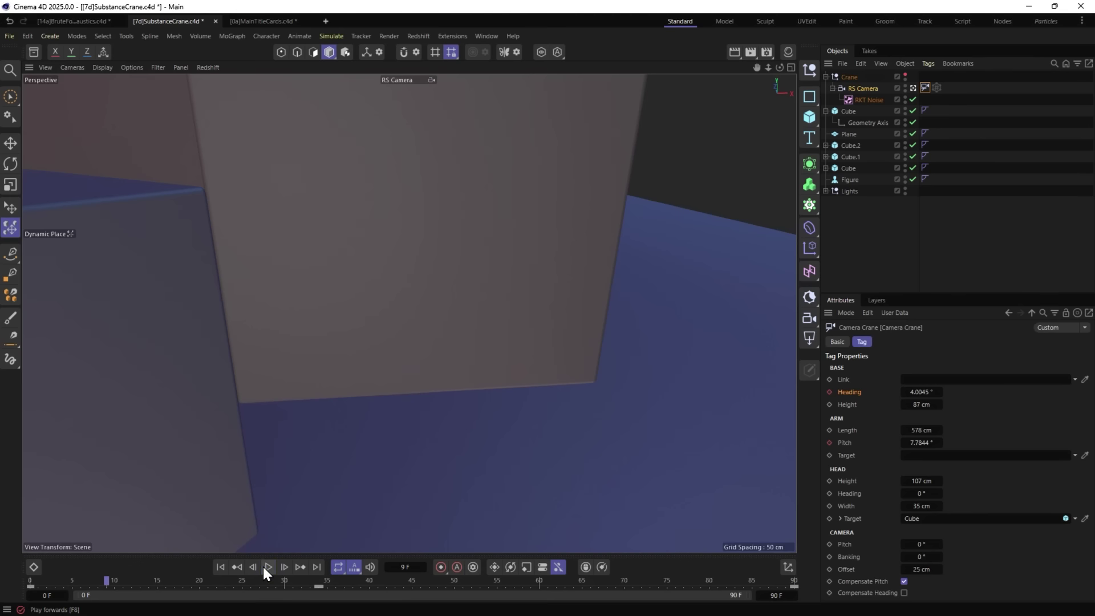
Enable the camera's RKT Field Driver tag and replay the jittering move from frame 0.
click(936, 87)
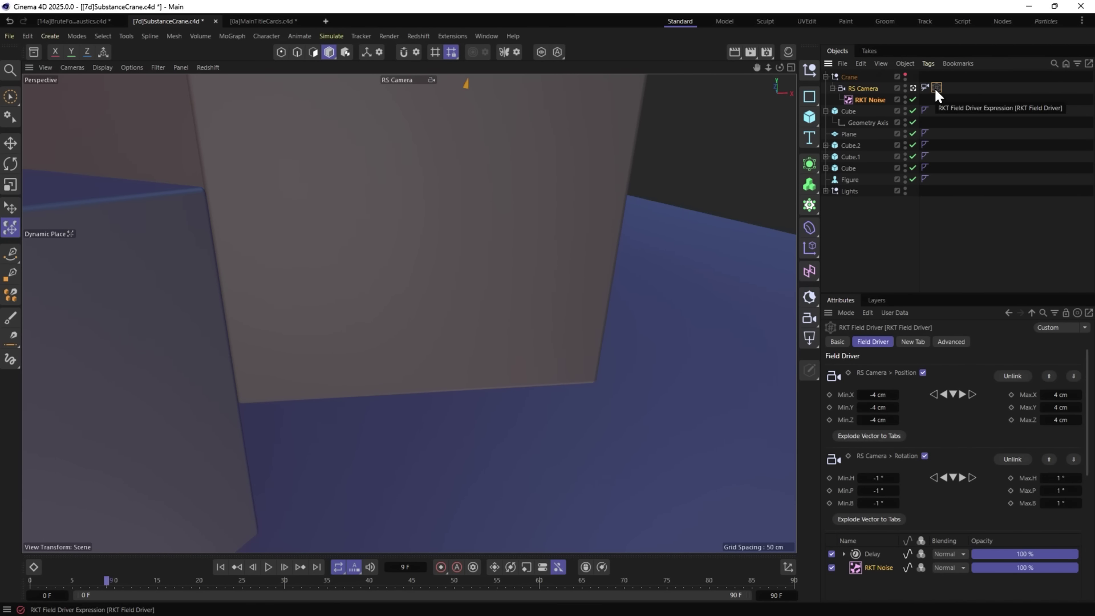
click(934, 88)
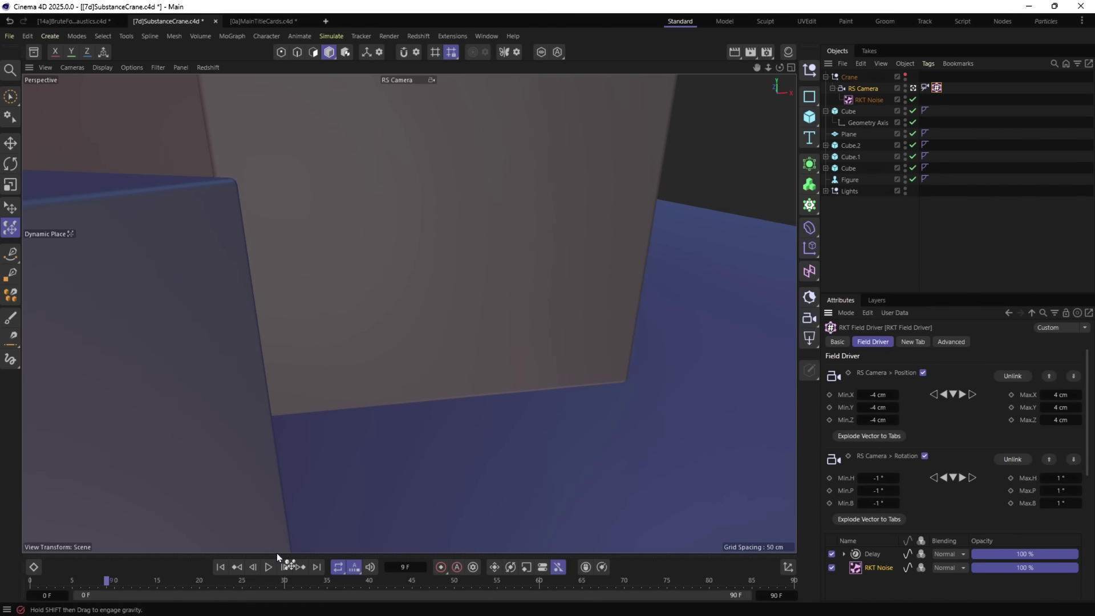
click(220, 566)
click(951, 342)
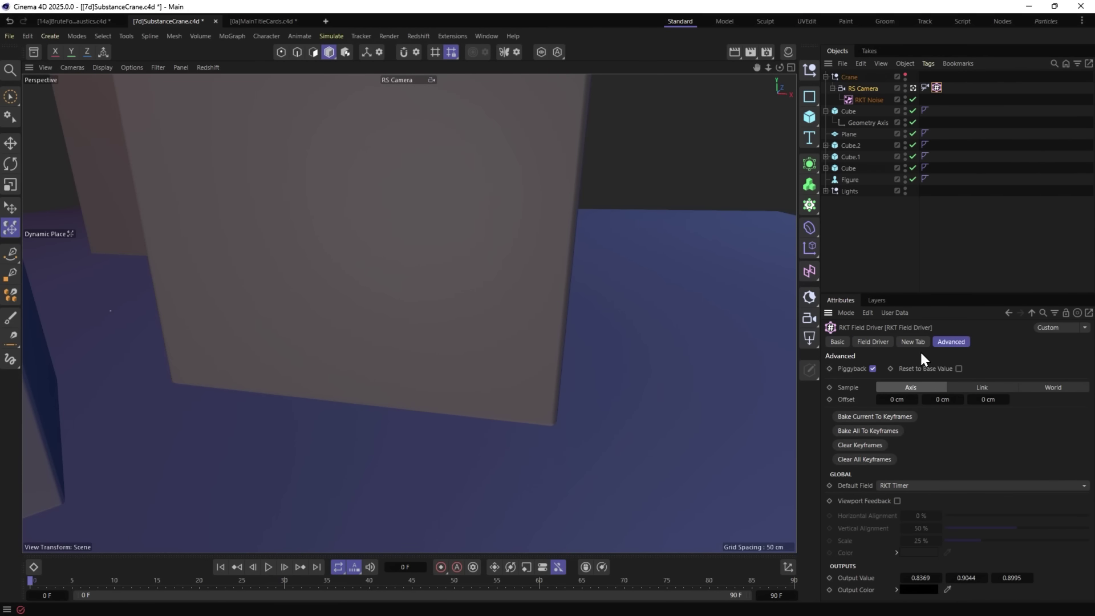
click(880, 344)
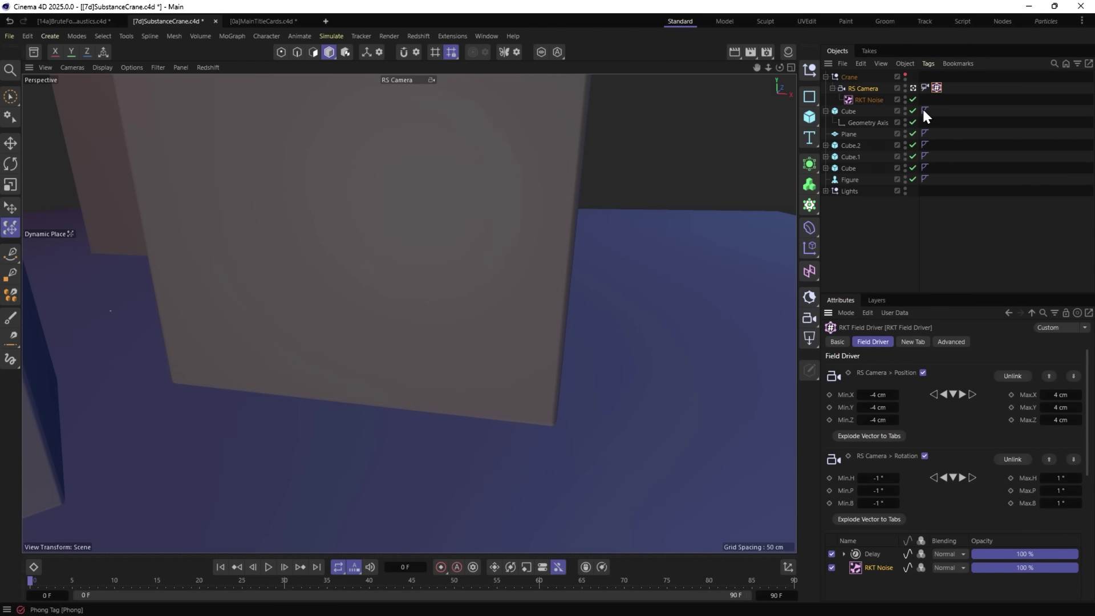
click(269, 567)
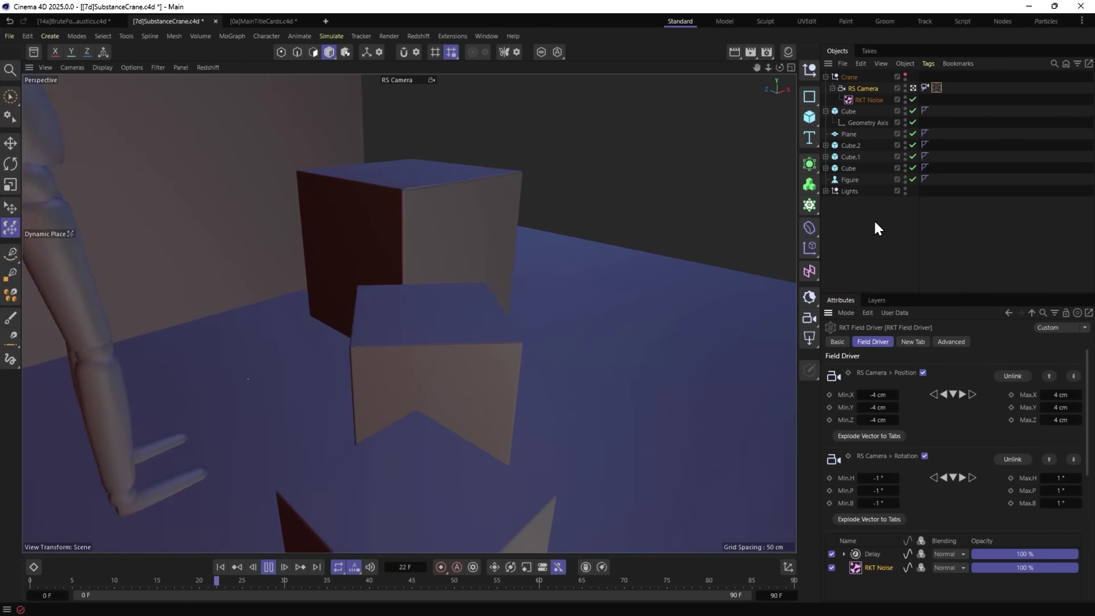
Switch back to the Default Camera, stop playback and return to frame 0.
click(875, 224)
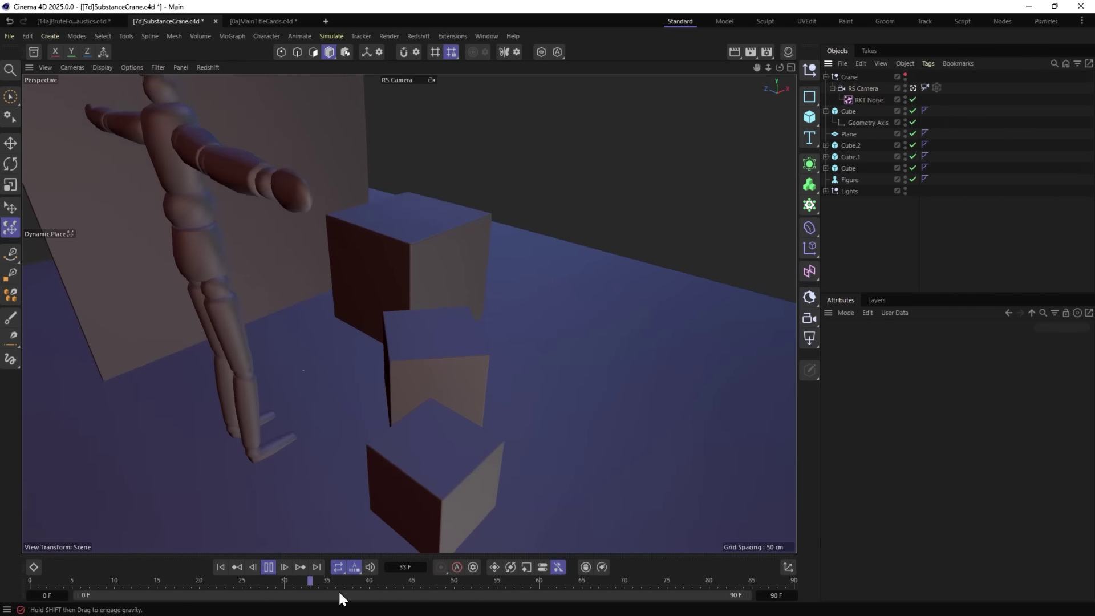
click(912, 88)
click(268, 567)
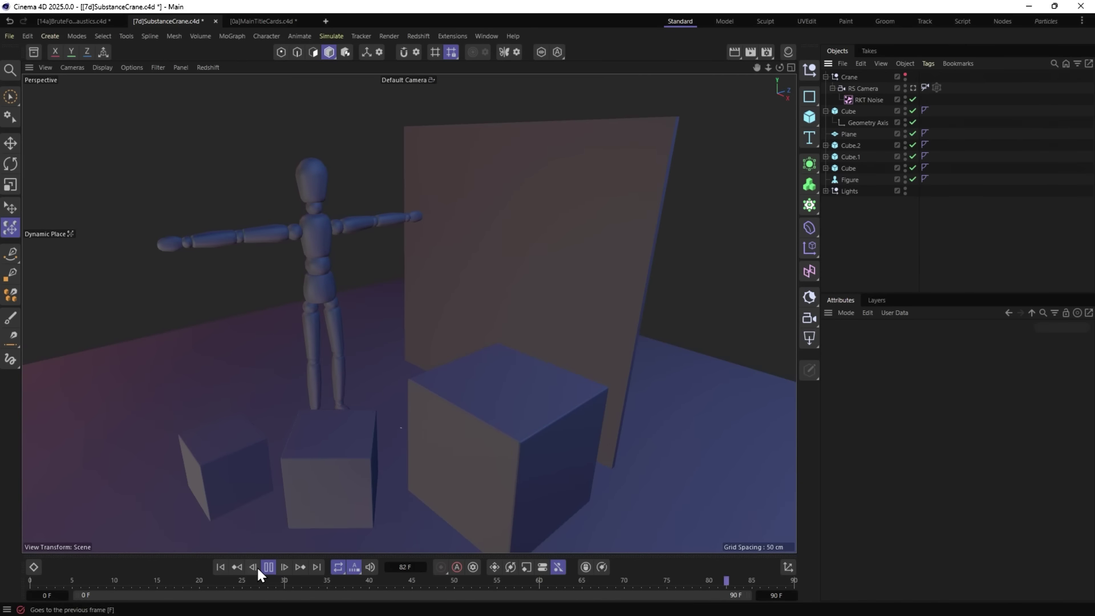
click(220, 567)
Search the Asset Browser for 'Subs' and drag Cardboard Torn into the Material Manager.
click(788, 53)
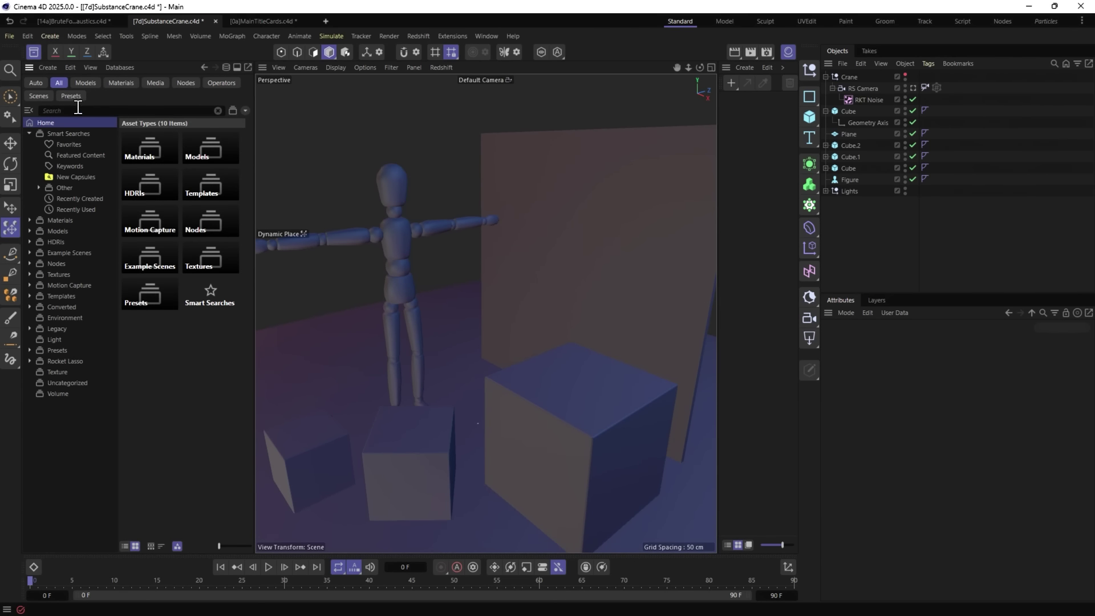
click(78, 108)
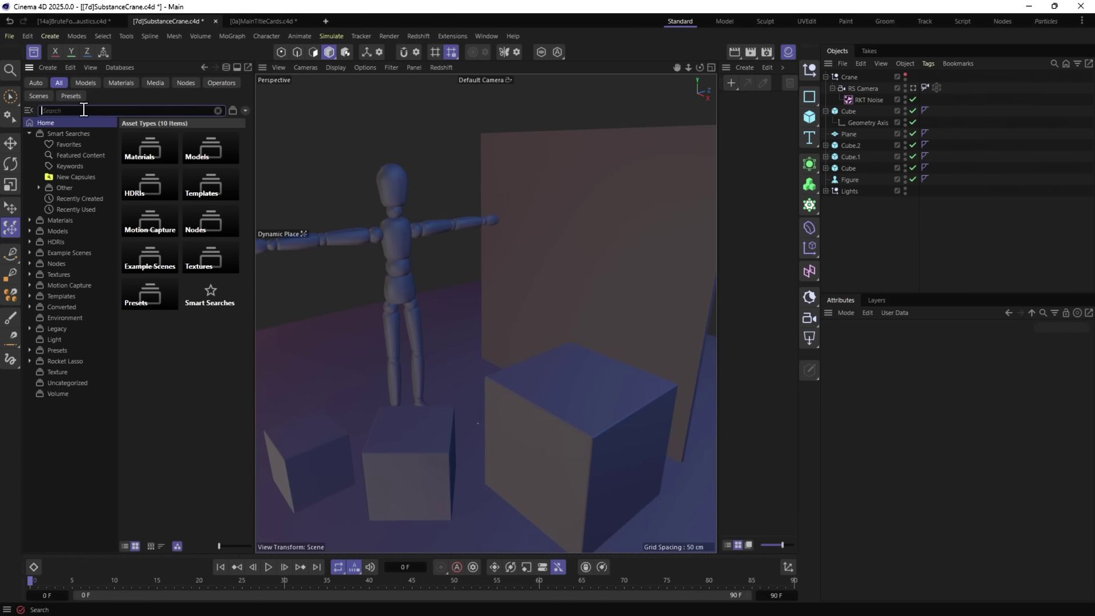
text(Subst)
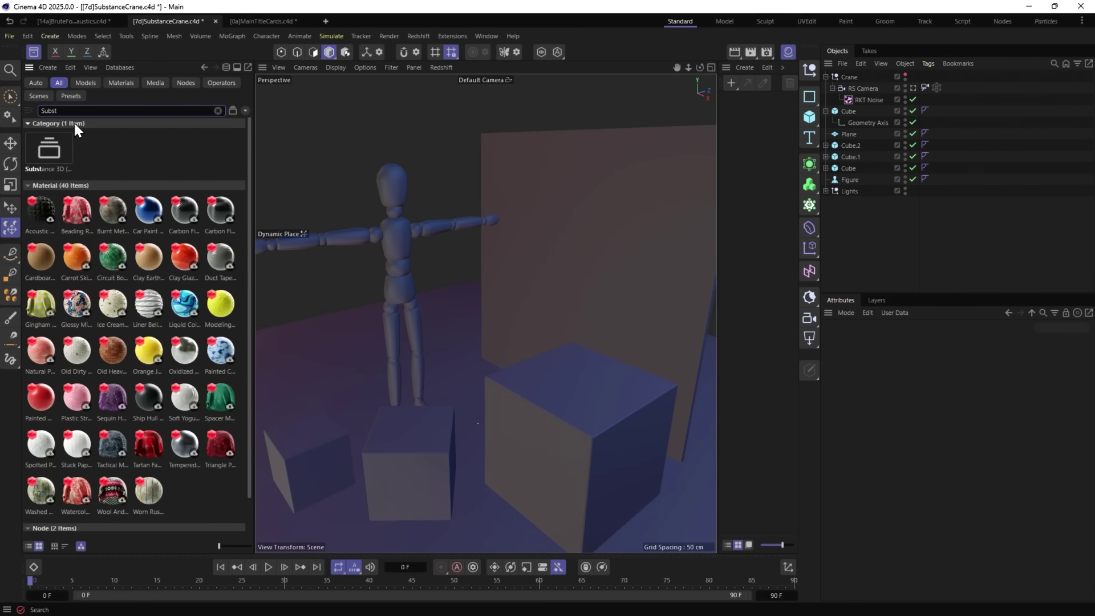
right_click(36, 266)
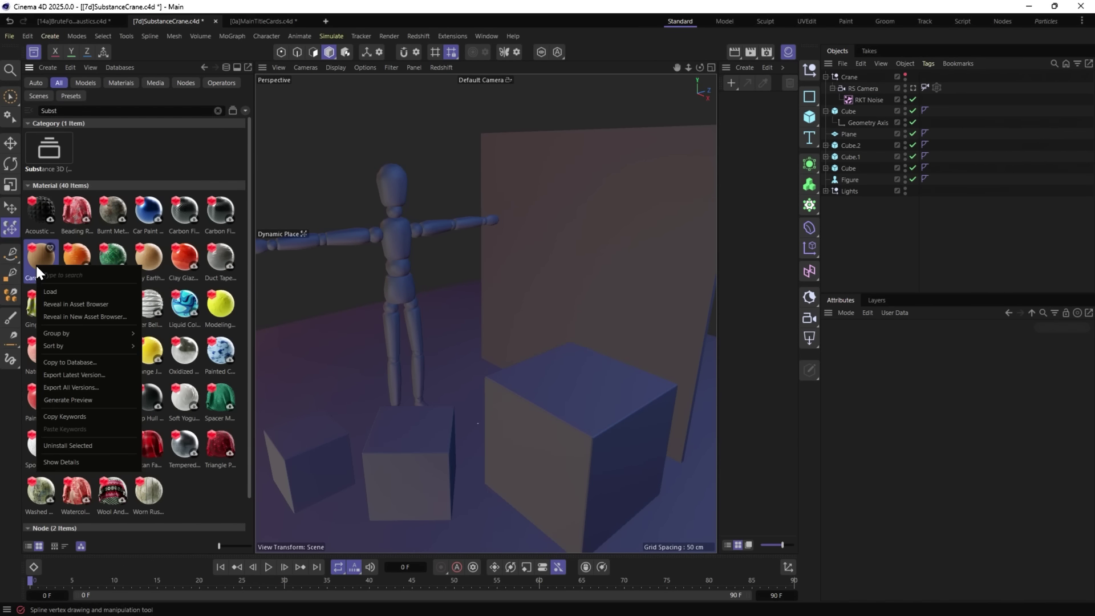
click(68, 303)
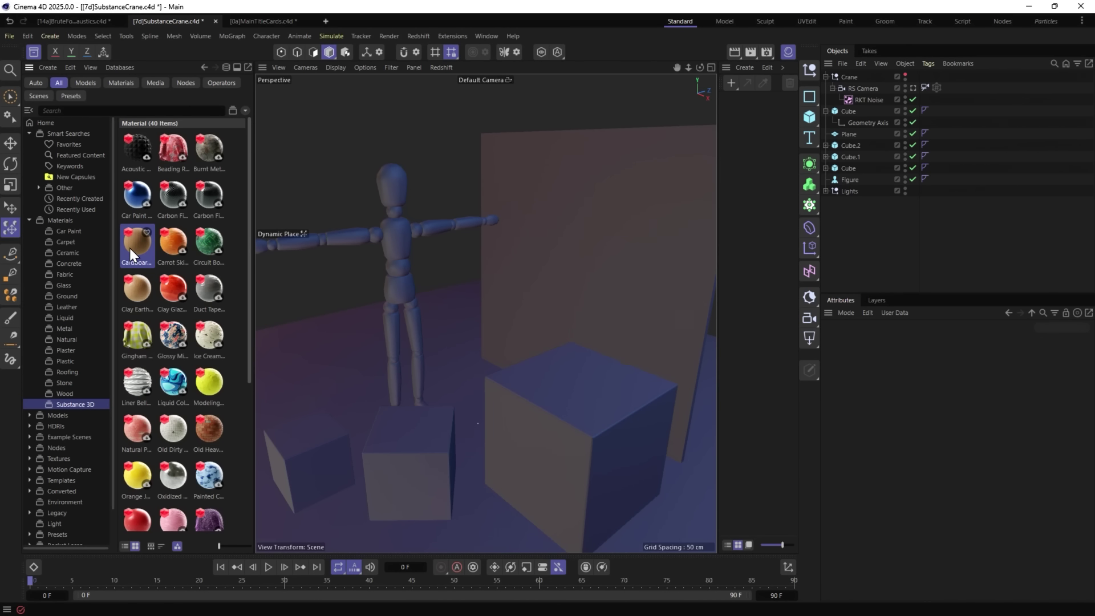
drag(747, 136, 747, 135)
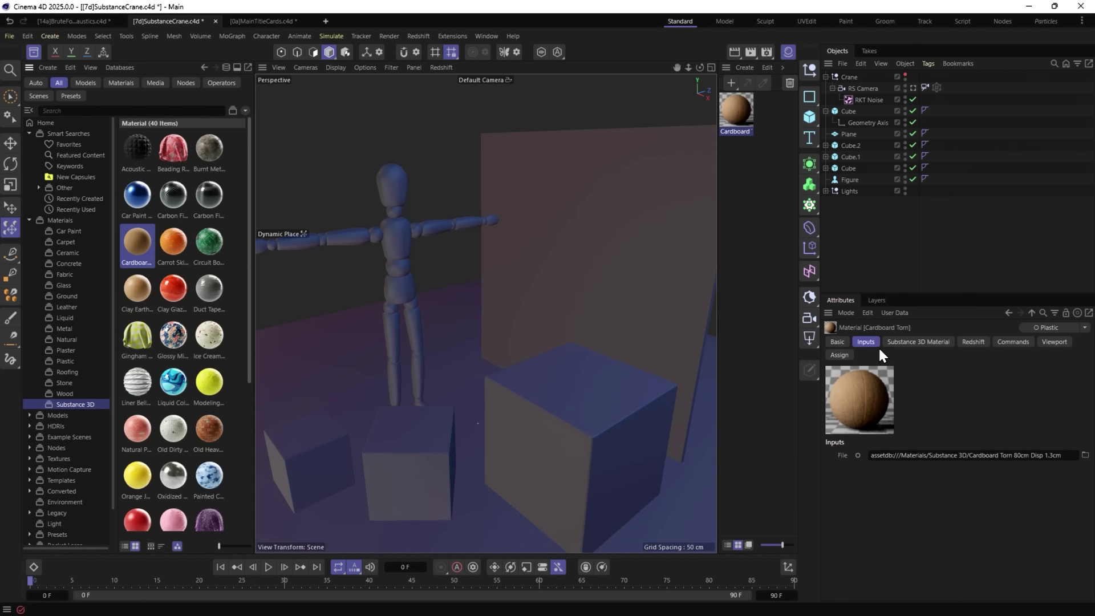
Review the Cardboard Torn Substance parameters and apply the material to the front Cube.
click(910, 343)
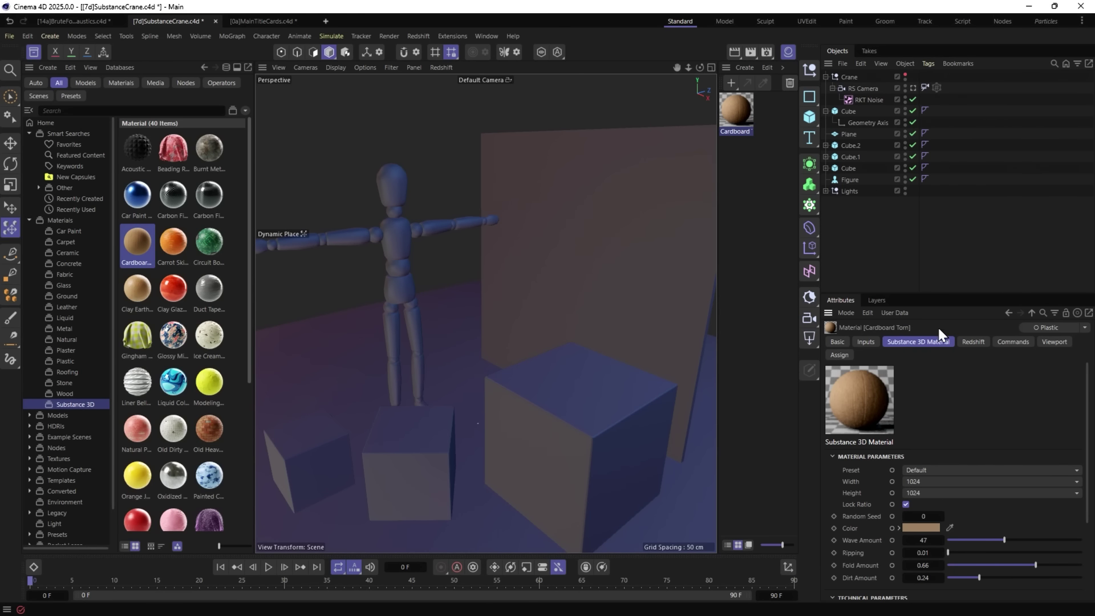
drag(932, 293, 920, 178)
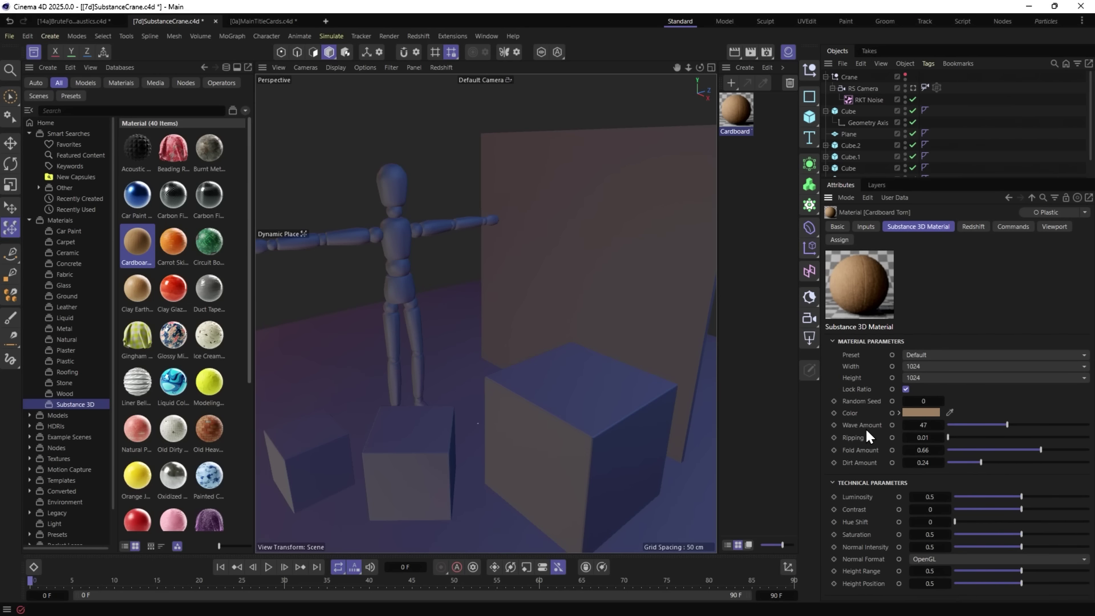
drag(741, 120, 588, 420)
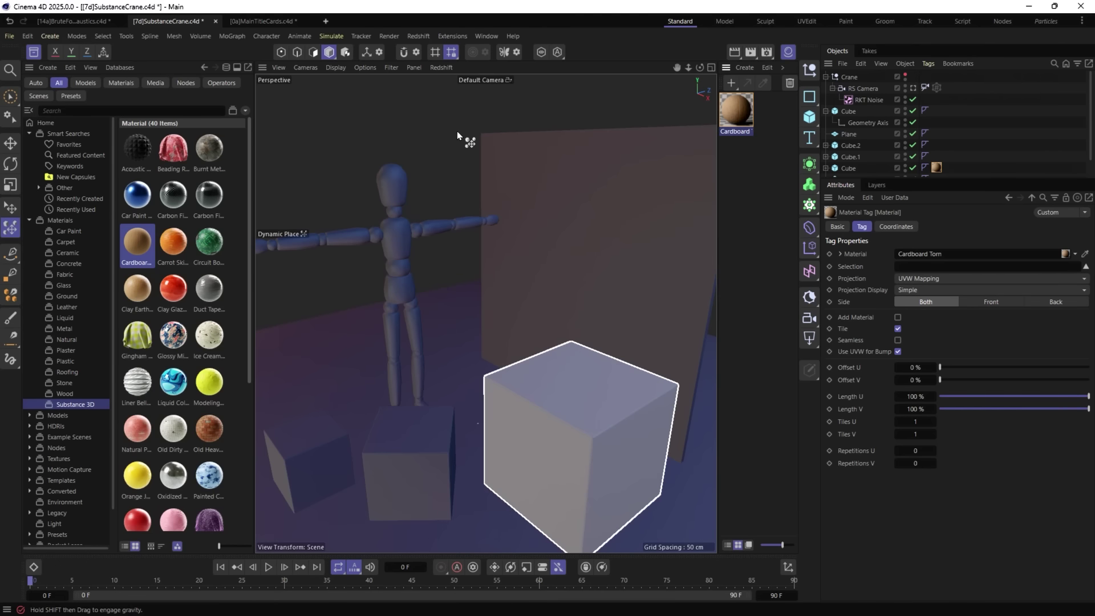
click(418, 36)
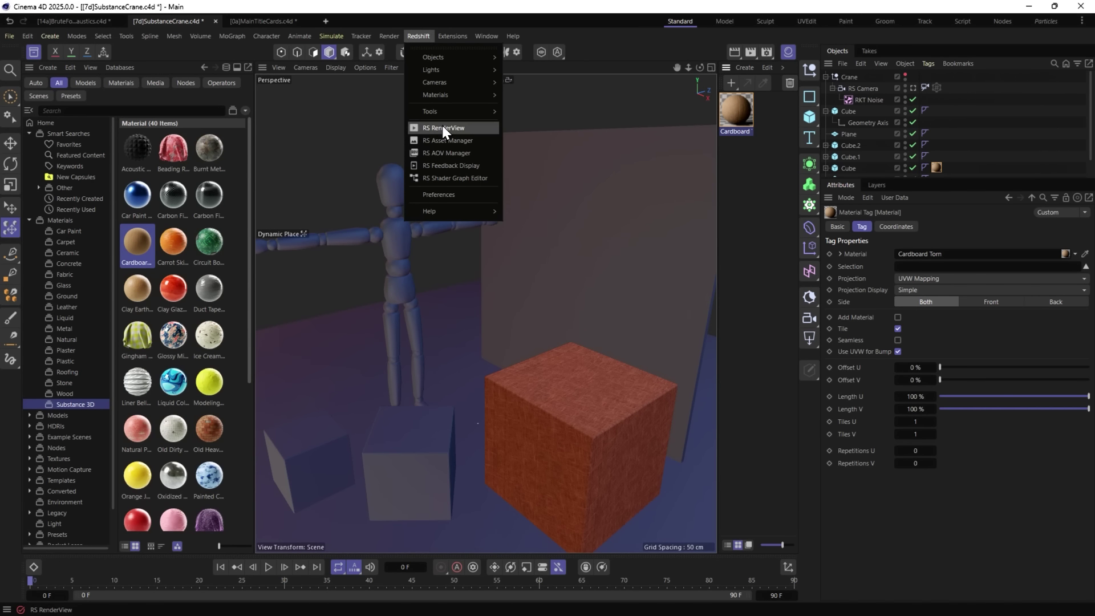
Open Redshift RenderView, lower the cardboard's Wave Amount to 36 and remove its dirt.
click(444, 128)
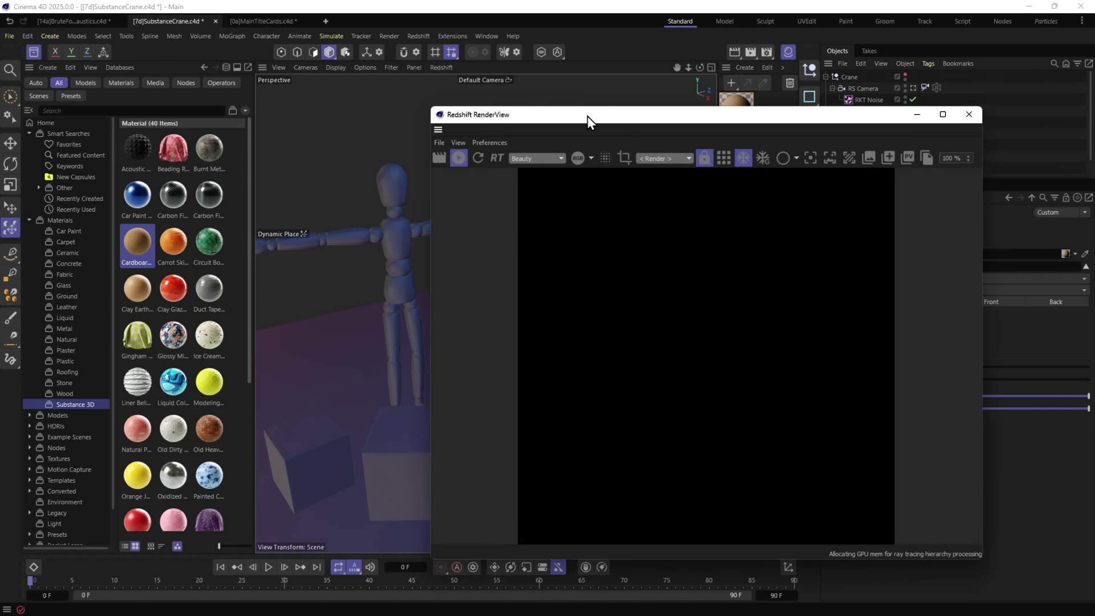
drag(586, 121, 151, 26)
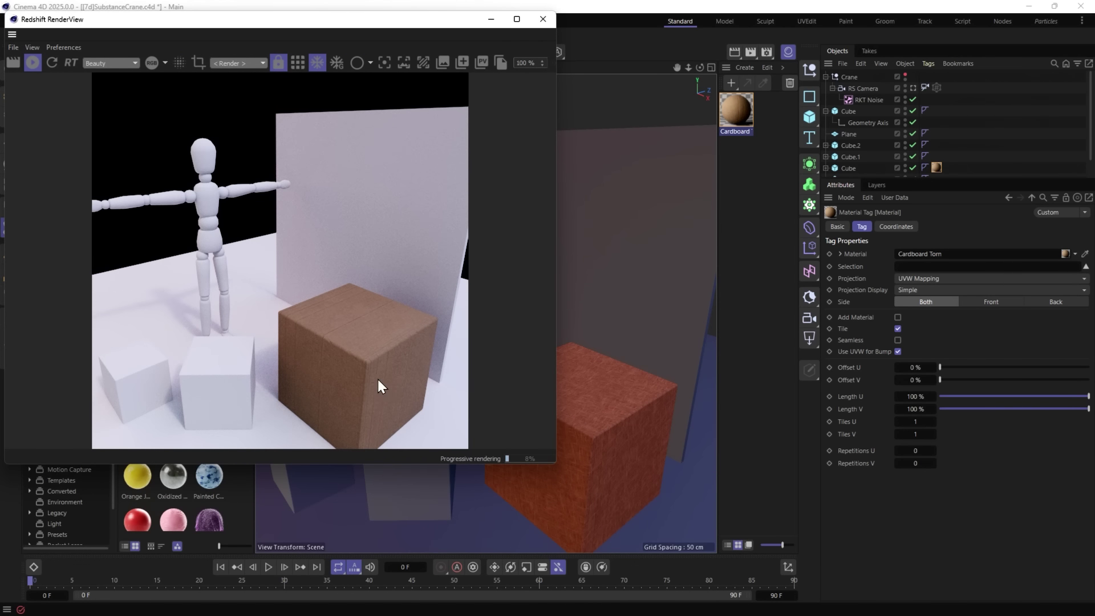
click(734, 100)
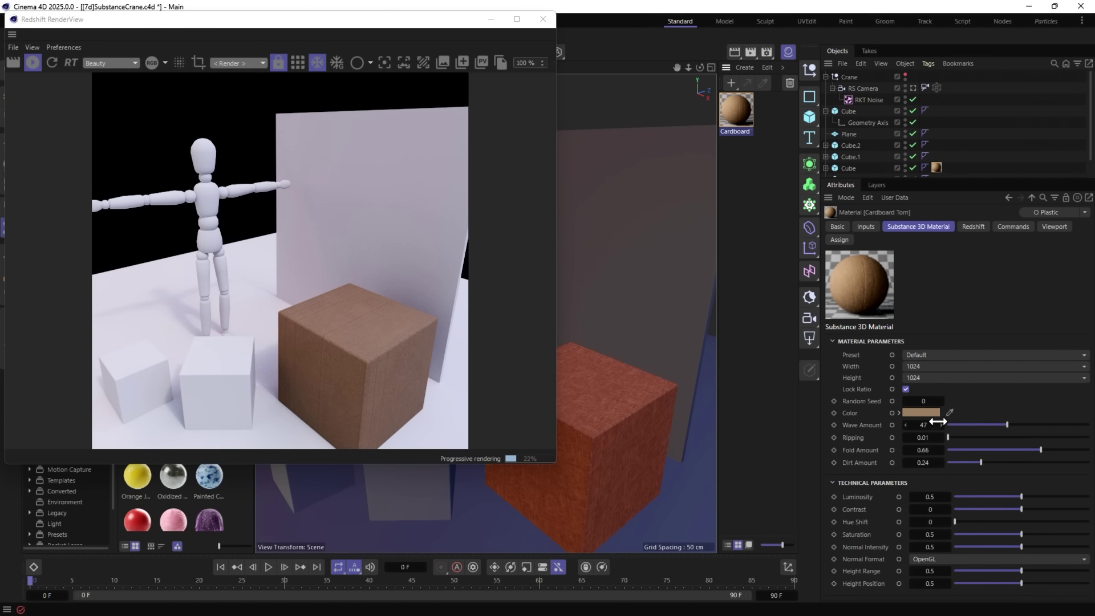
click(968, 425)
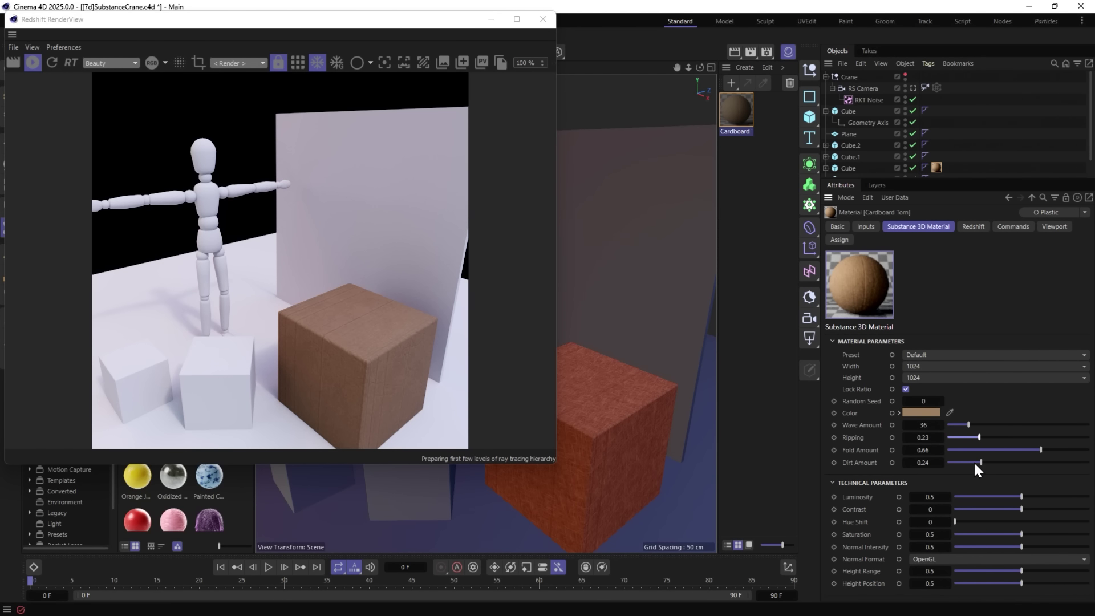
drag(975, 464, 948, 482)
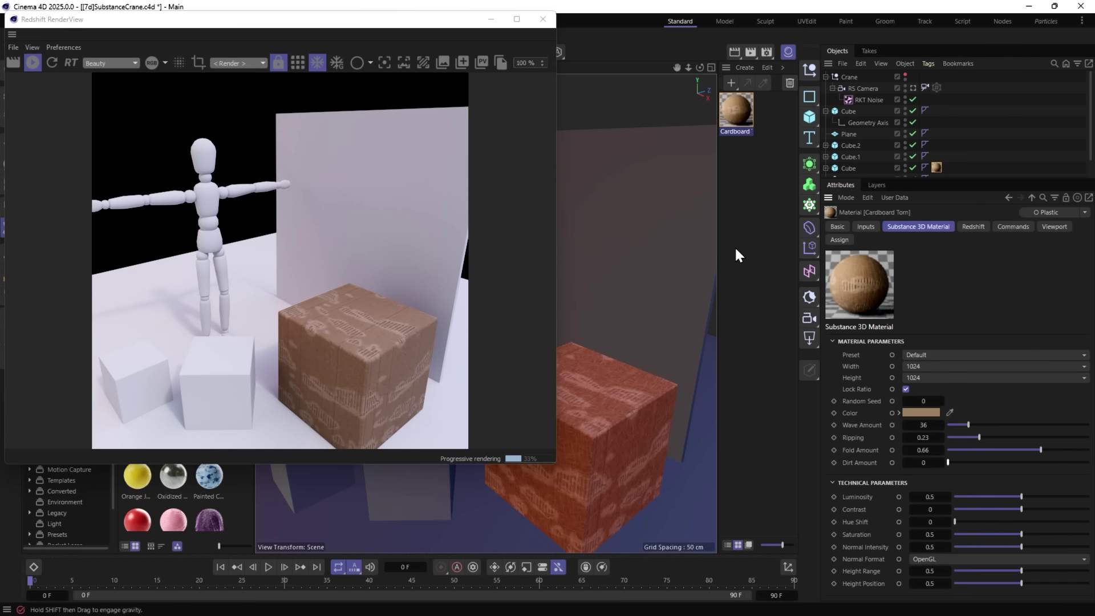
Switch the material to the Dirty Cardboard preset and duplicate it onto Cube.1.
click(919, 355)
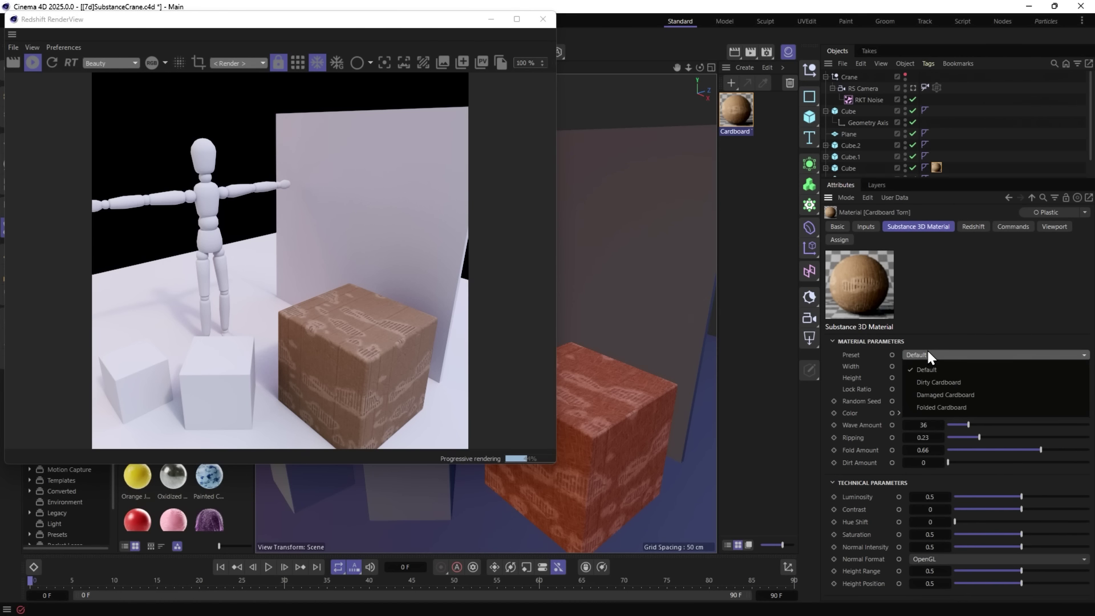
click(943, 386)
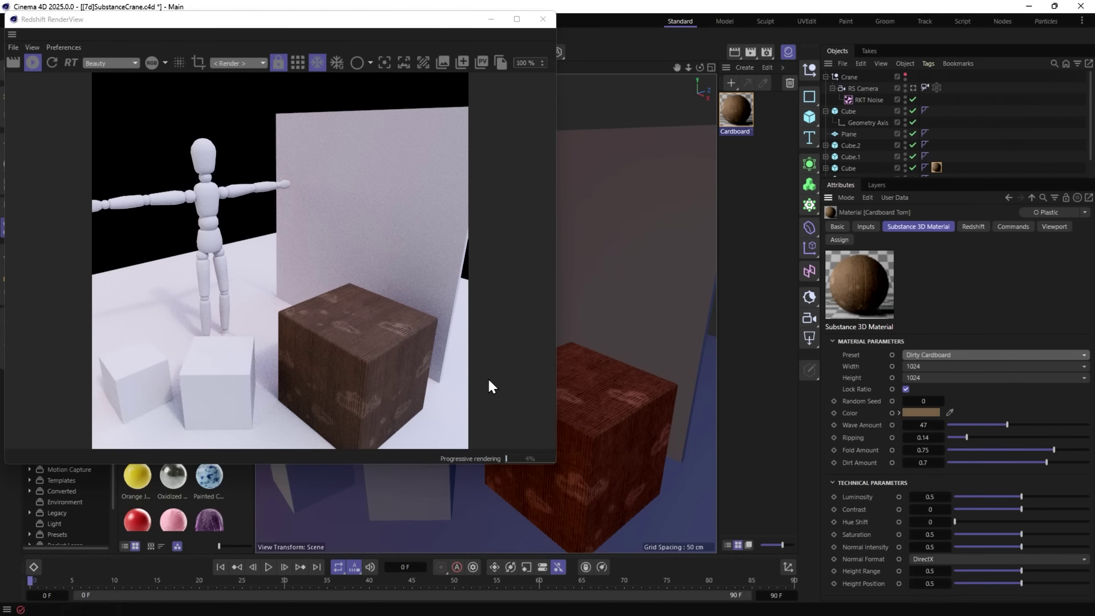
ctrl+drag(752, 122, 851, 157)
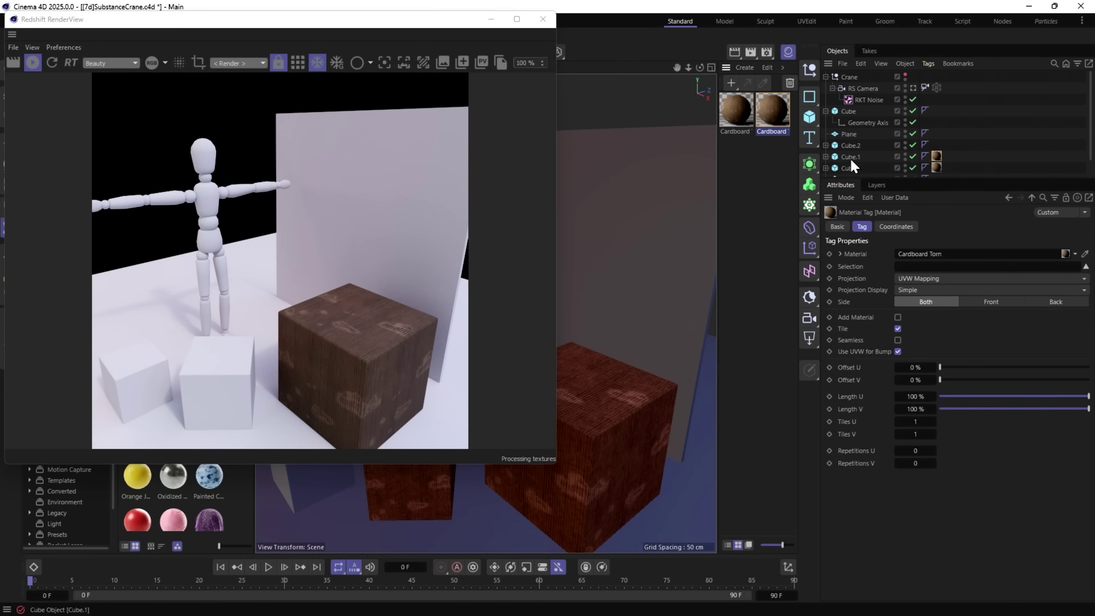
Give the small cubes cardboard copies and stack Cube.1 and Cube.2 on the big cube with Dynamic Place.
ctrl+drag(781, 126, 855, 146)
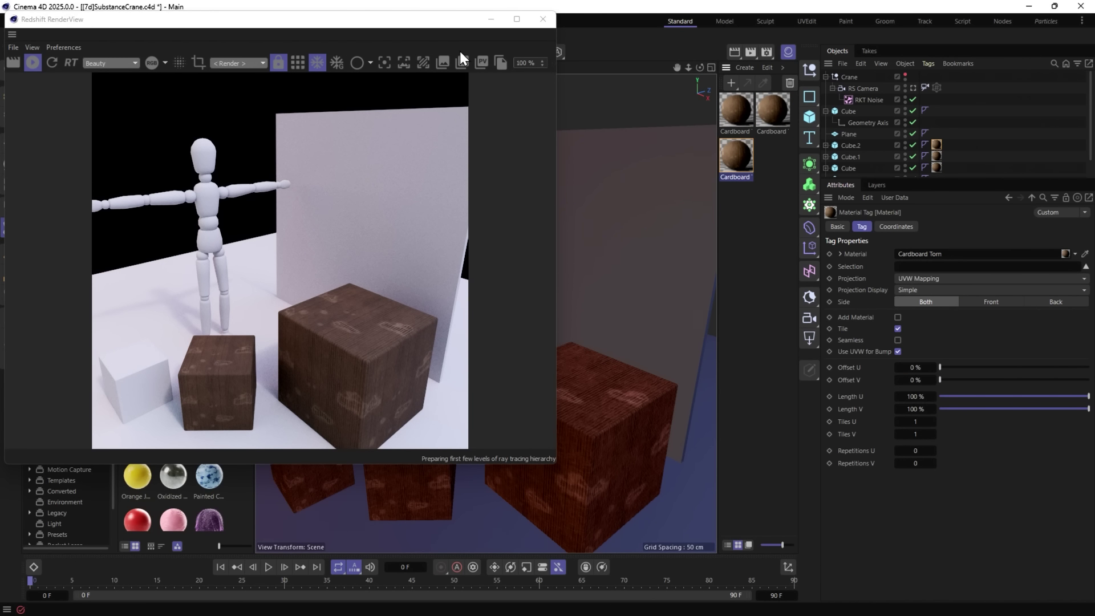
drag(409, 27, 549, 436)
click(11, 229)
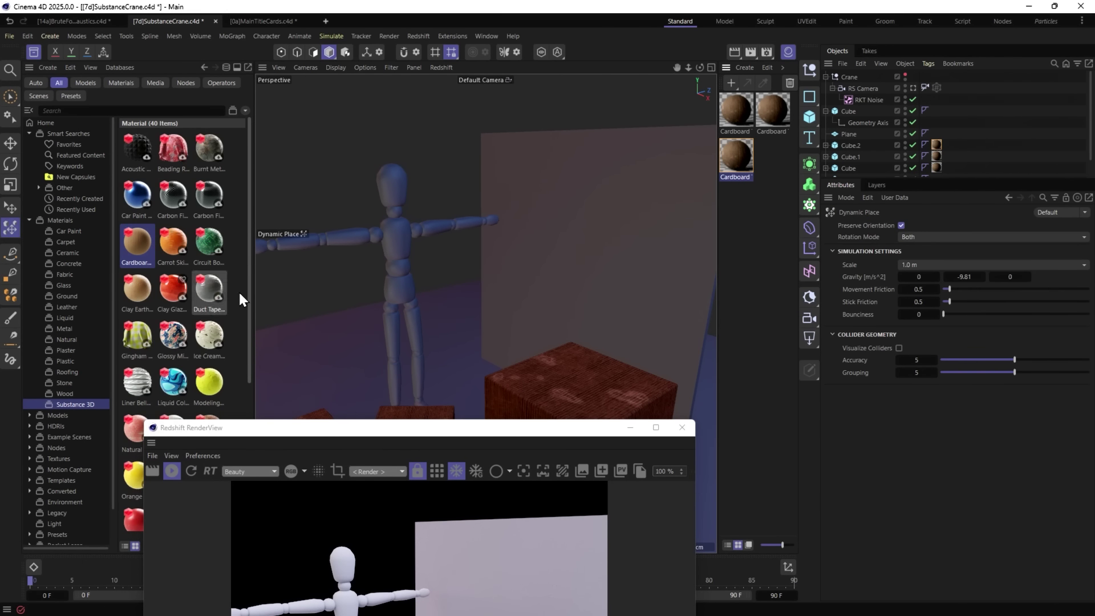
click(415, 410)
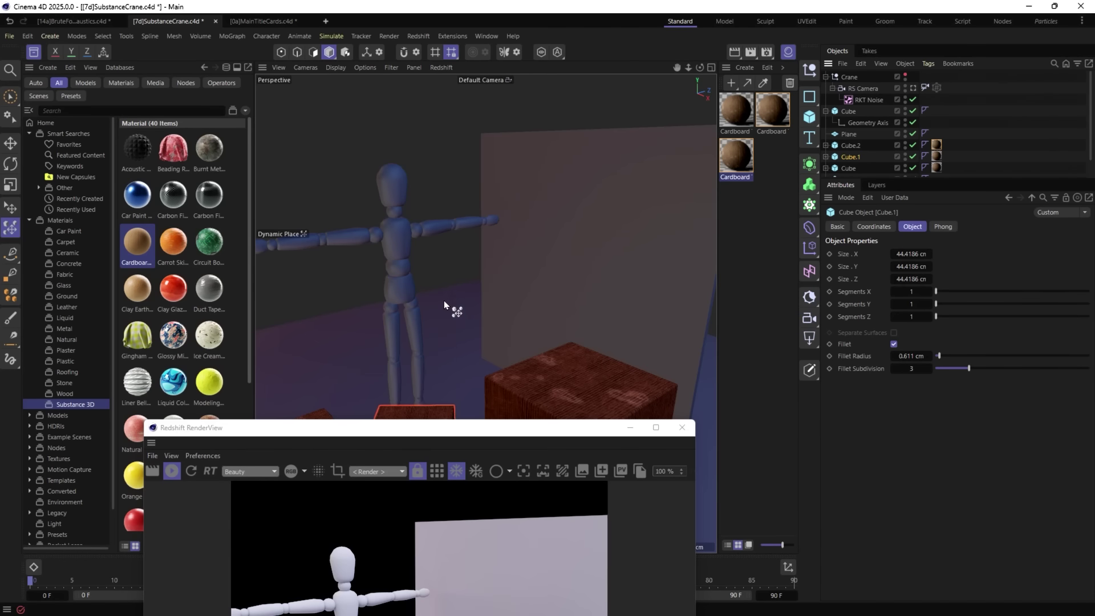
drag(447, 306, 635, 301)
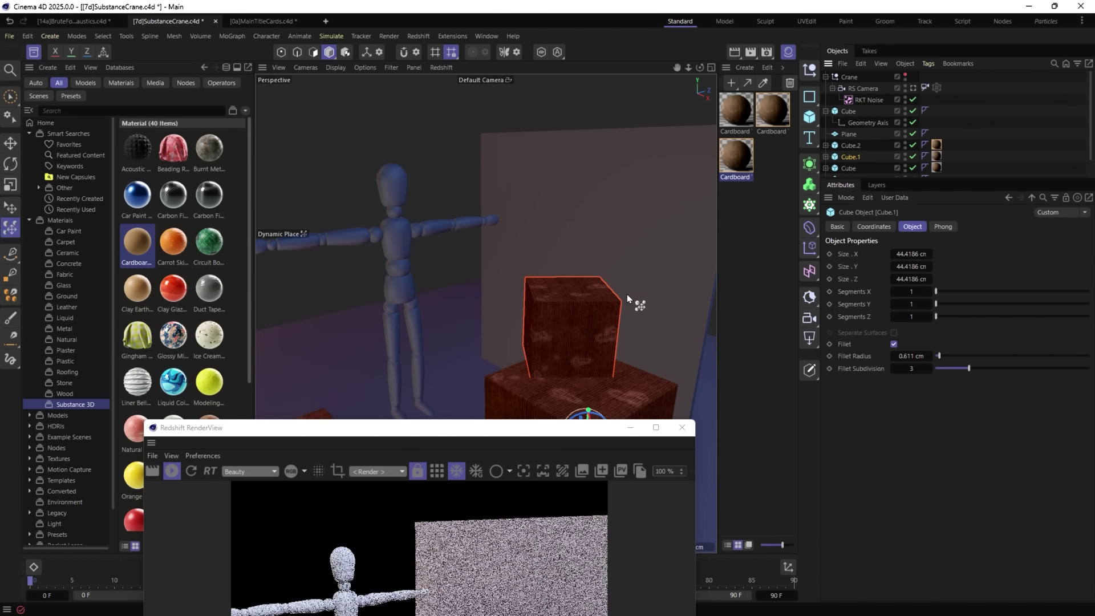
drag(659, 254, 573, 327)
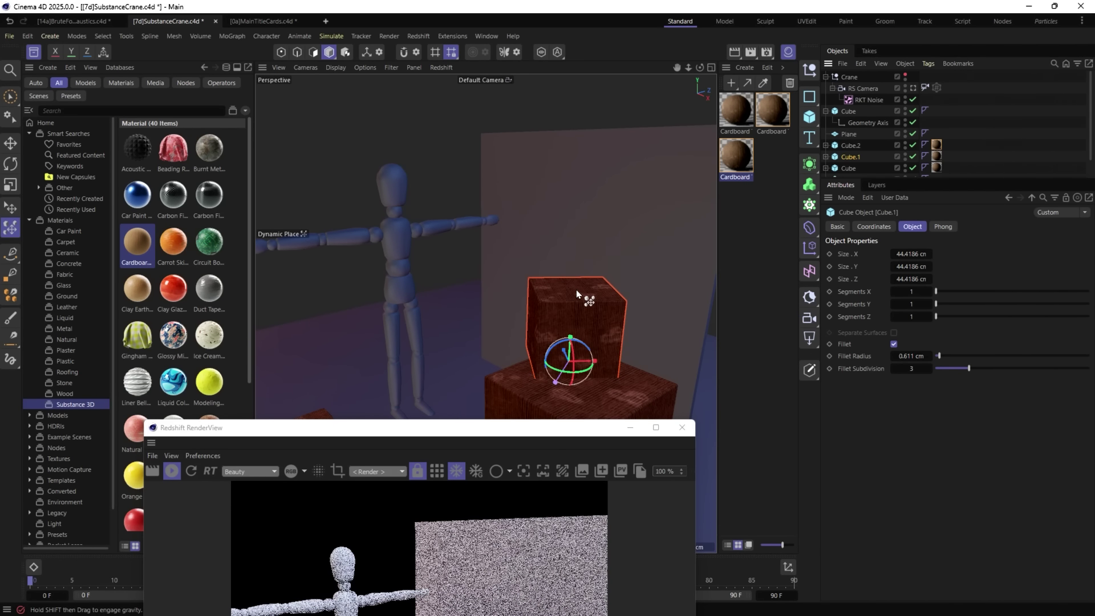
click(850, 146)
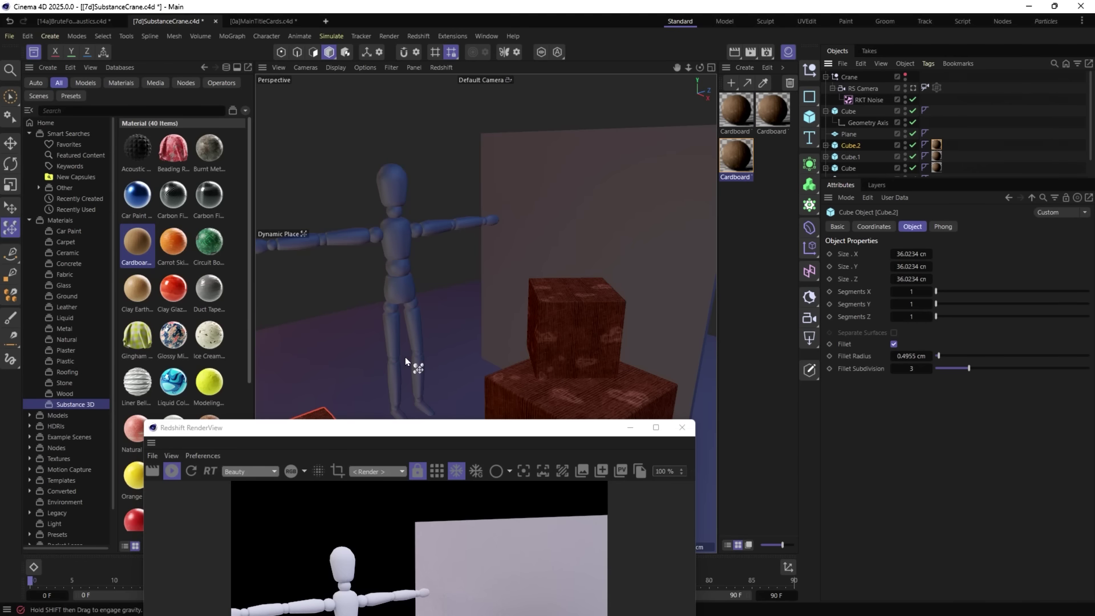
drag(432, 382, 639, 270)
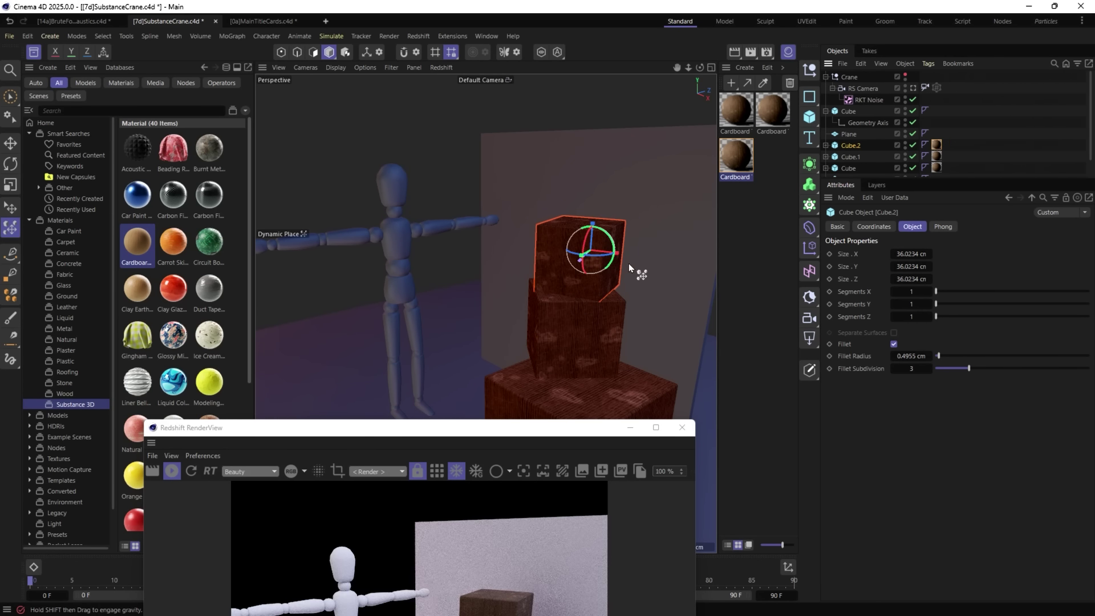
drag(530, 431, 526, 75)
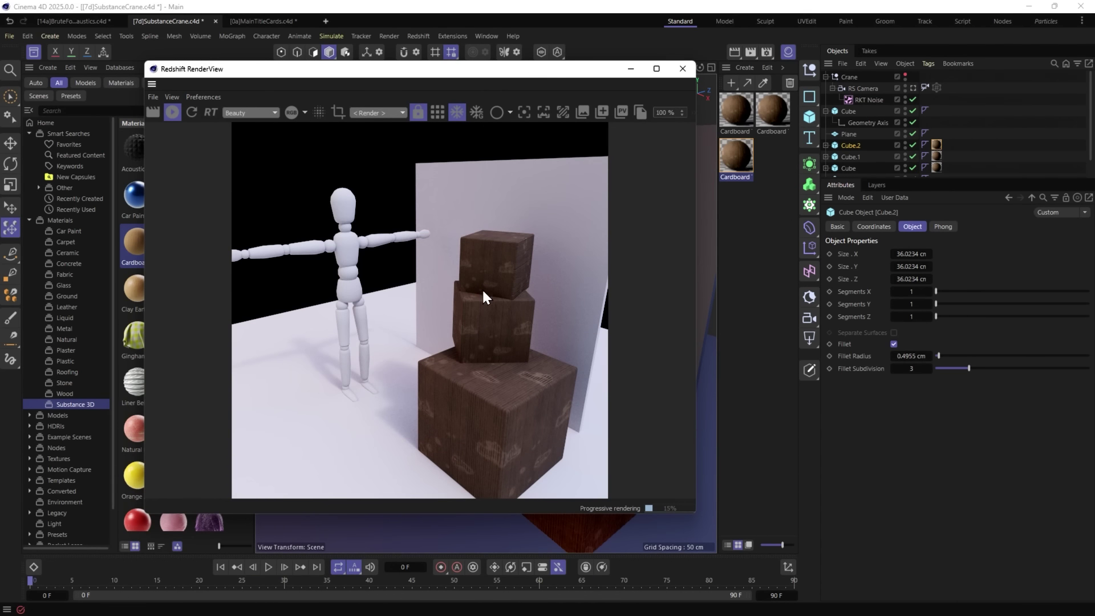
Switch the second cardboard material to the Damaged Cardboard preset.
click(772, 117)
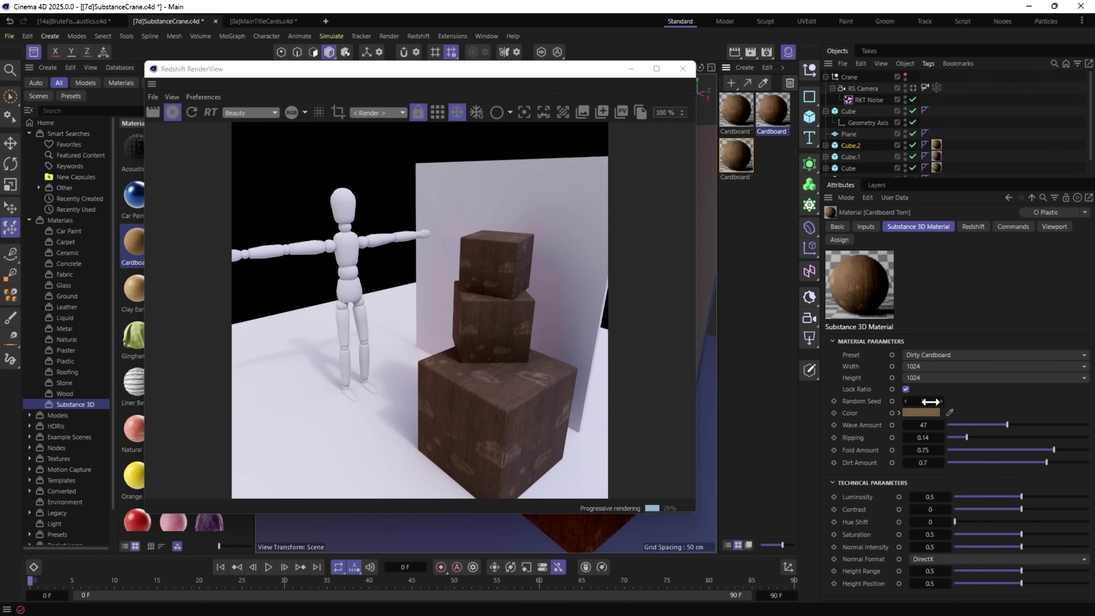
click(932, 361)
click(935, 396)
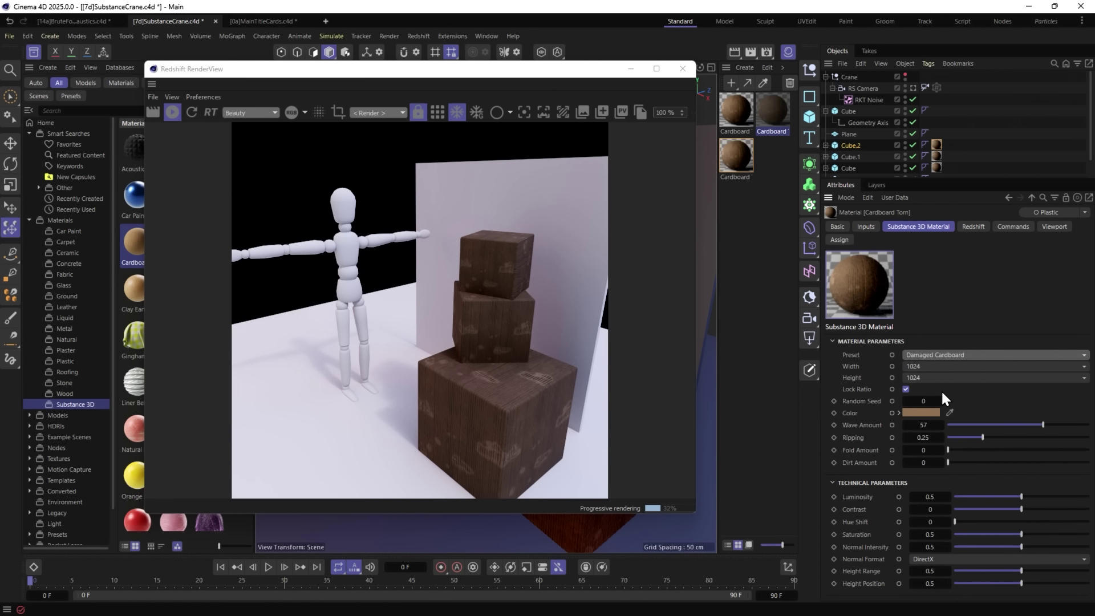
Set the third cardboard material to Folded Cardboard, then duplicate Cube.2 as Cube.3.
click(751, 159)
click(941, 355)
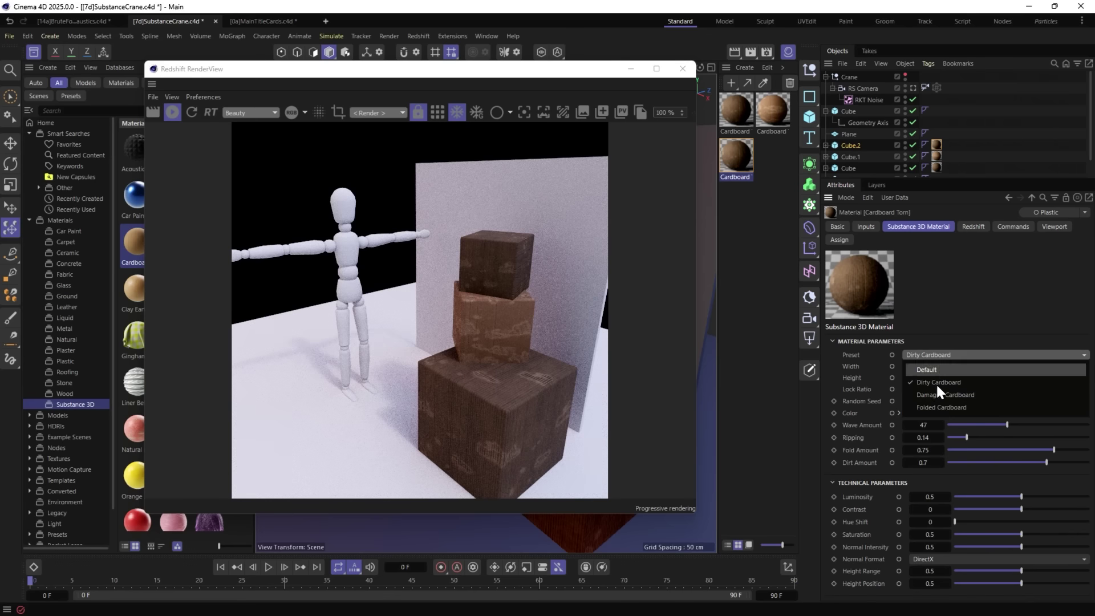
click(940, 407)
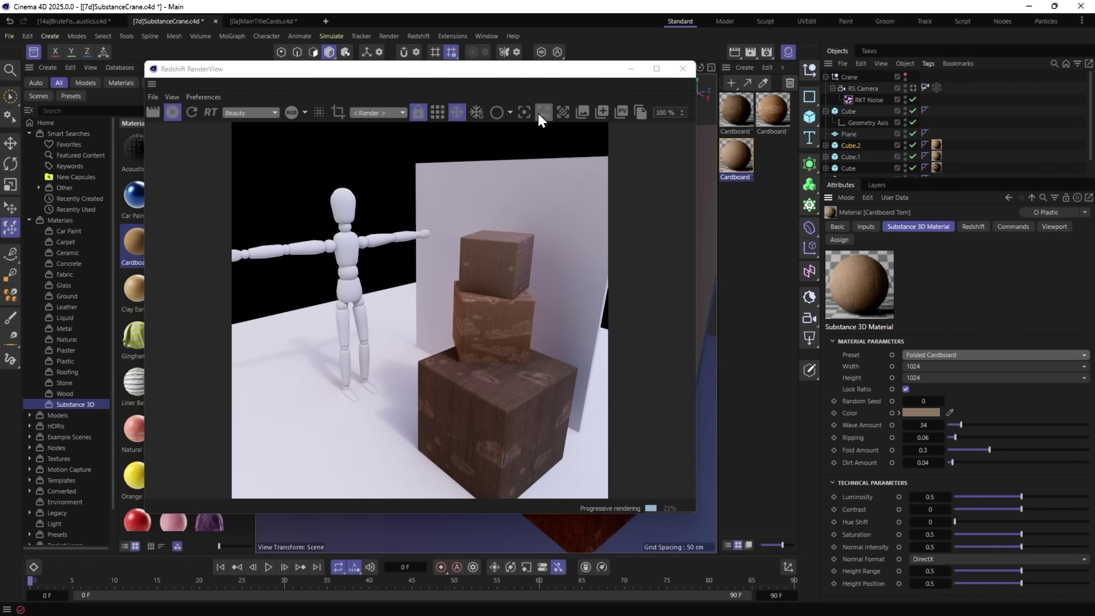
drag(540, 73, 549, 323)
ctrl+drag(833, 151, 838, 143)
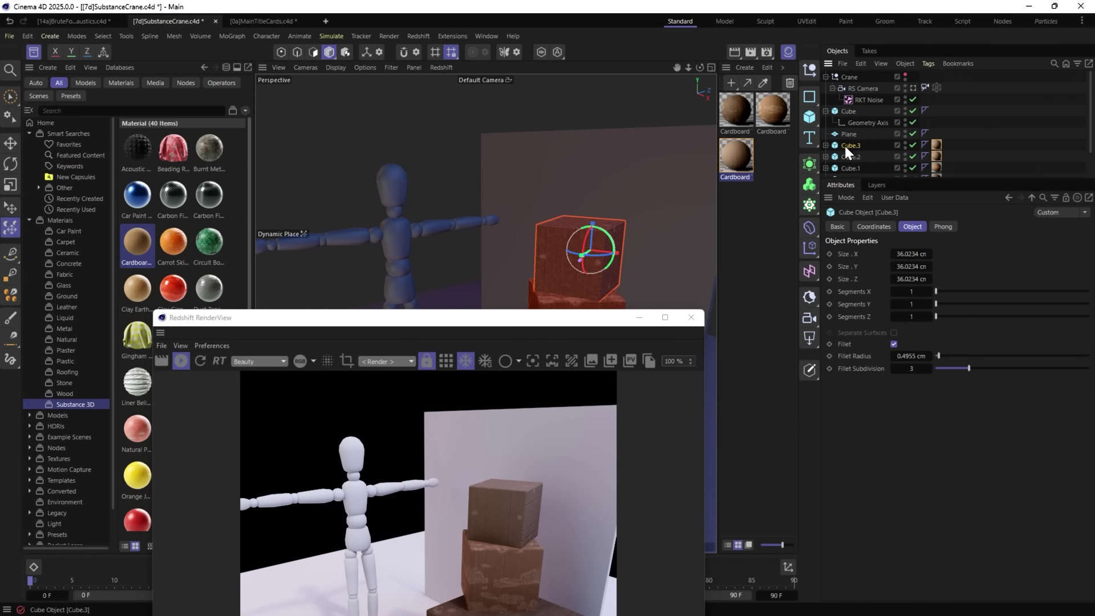
Raise Cube.3 onto the top of the stack and give it its own cardboard material copy.
key(e)
drag(599, 213, 601, 147)
ctrl+drag(741, 154, 938, 148)
Set the new material's Random Seed to 34126.
drag(516, 316, 424, 98)
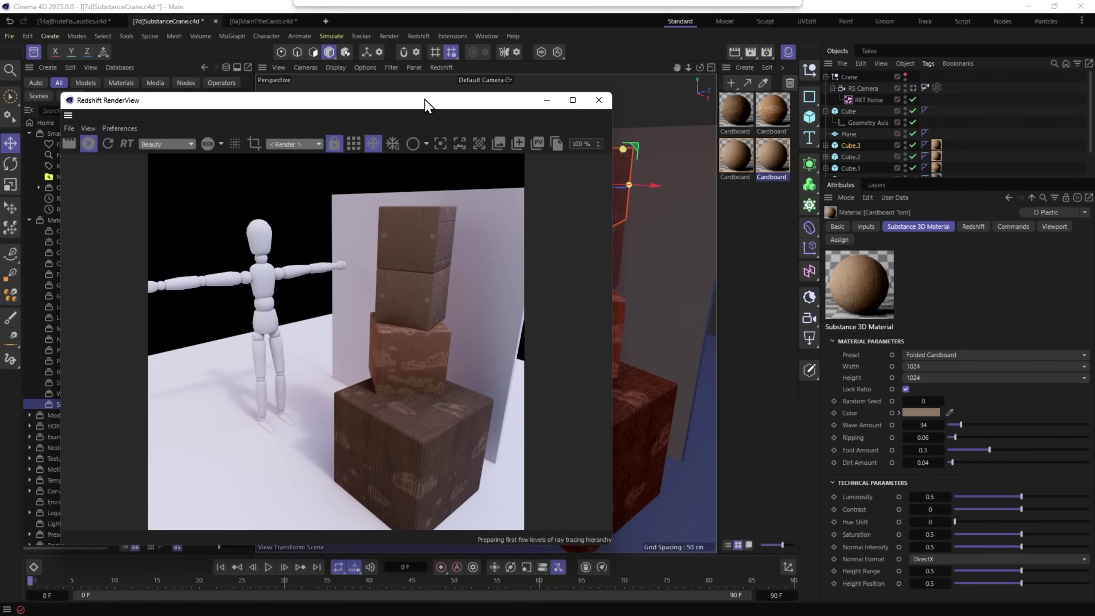
double_click(923, 401)
text(34126)
key(Return)
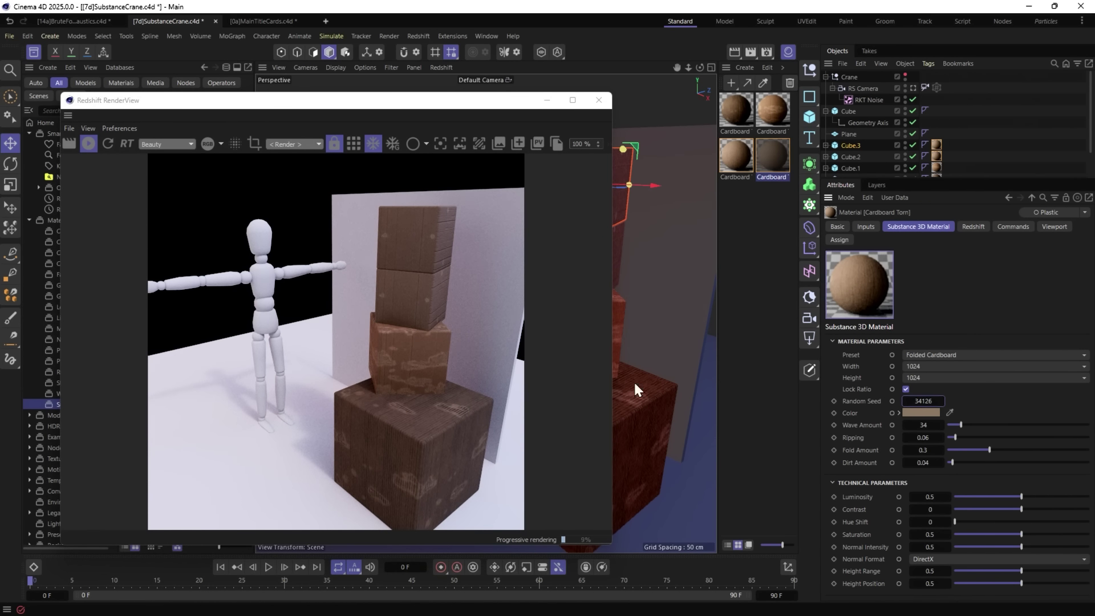
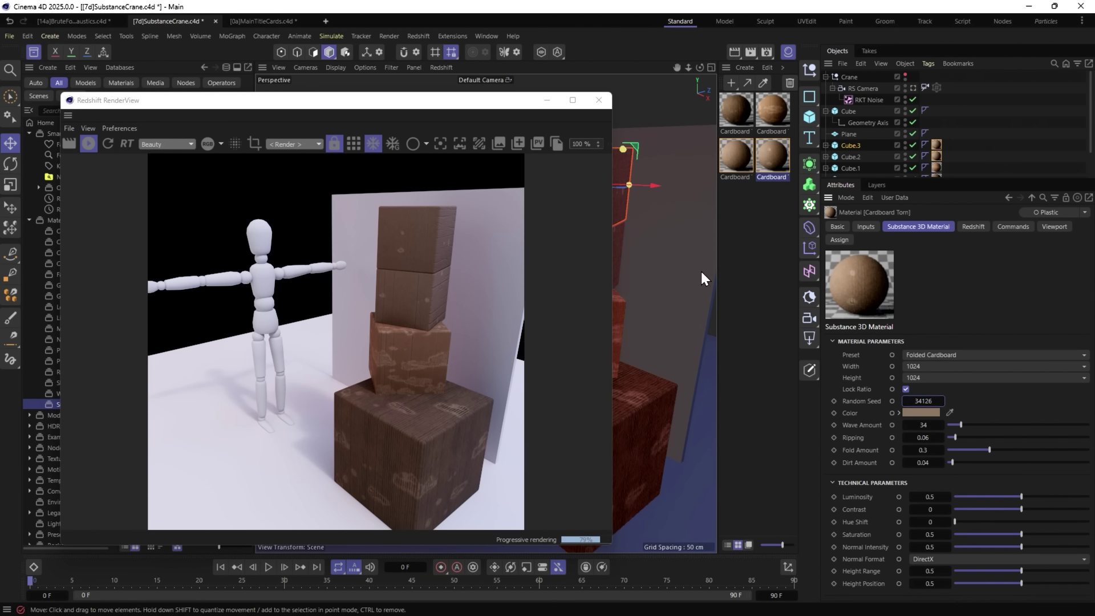
Drag the Worn Rustic Painted Fence Substance material from the Asset Browser onto the backdrop cube.
click(463, 104)
drag(541, 468, 549, 530)
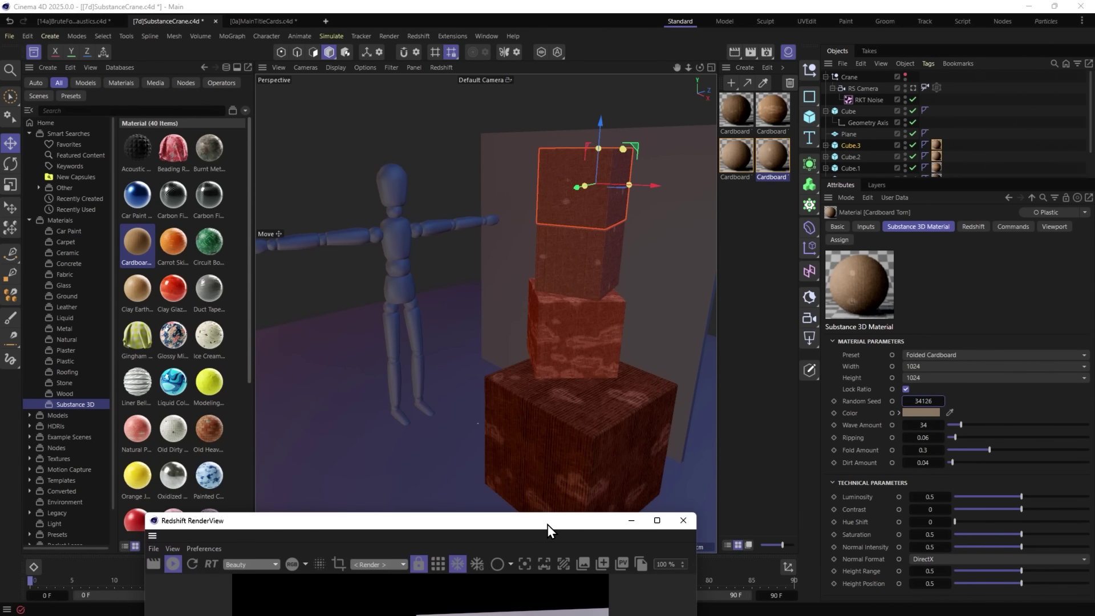
scroll(197, 221, down, 2)
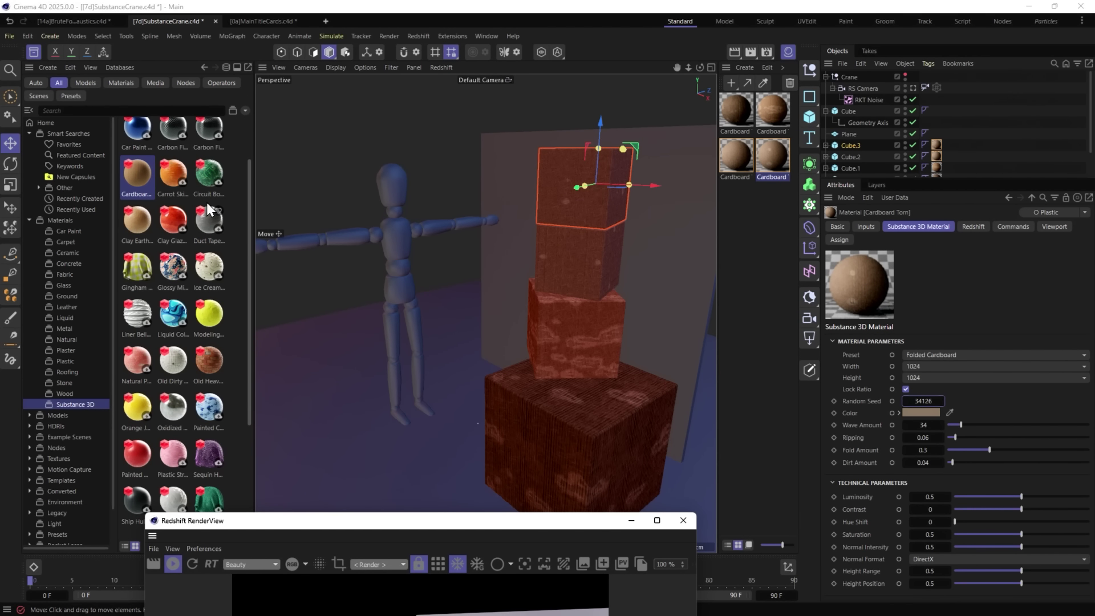
scroll(167, 285, down, 3)
scroll(167, 290, down, 1)
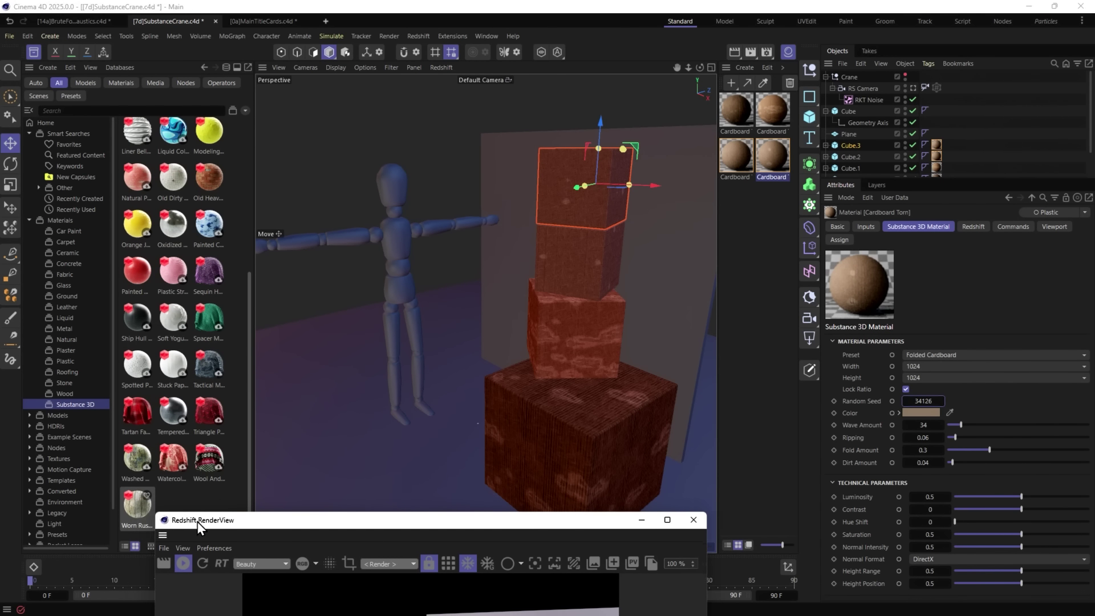
click(138, 515)
drag(138, 515, 669, 229)
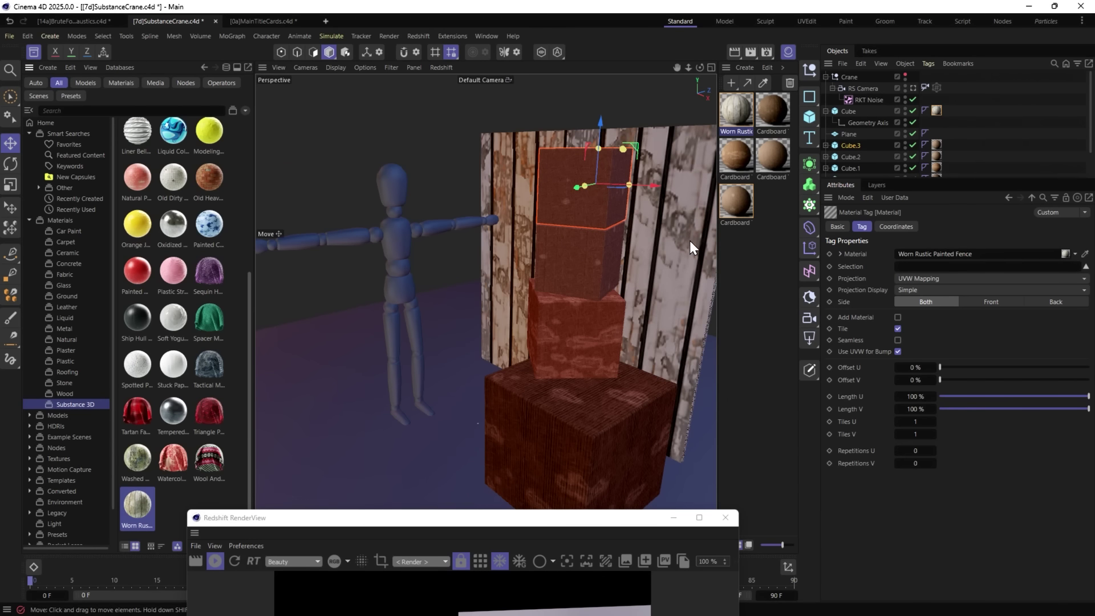
Try the Aged Wood Planks and Dense Boarding presets, settling on Lightly Cracked Wood Planks.
click(738, 140)
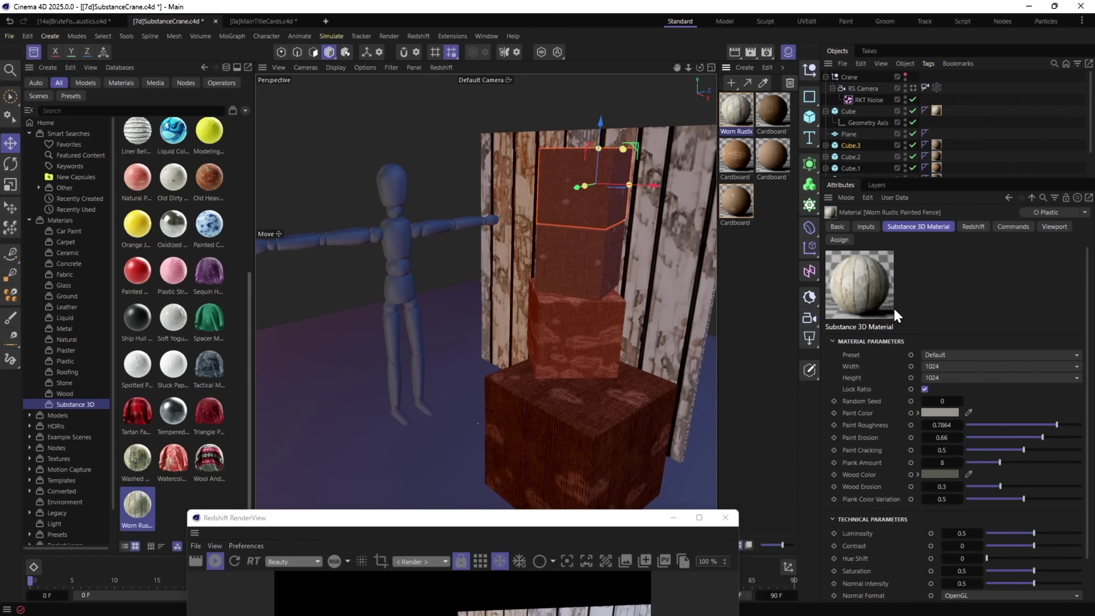
drag(564, 520, 400, 94)
mouse_move(641, 279)
alt+mouse_down()
mouse_move(584, 297)
mouse_move(638, 284)
alt+mouse_up()
click(952, 354)
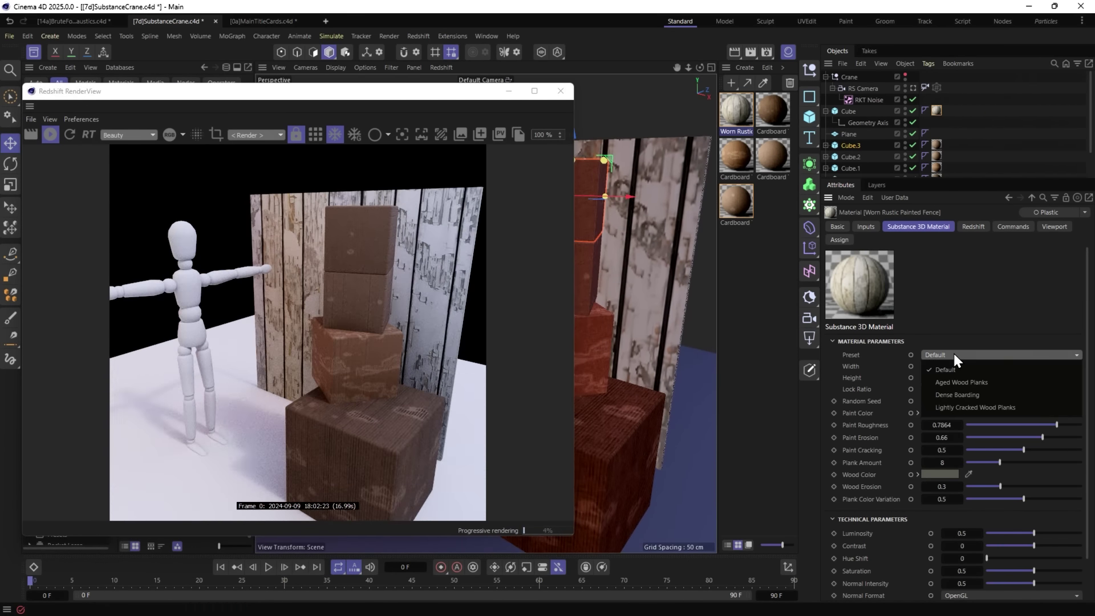
click(966, 382)
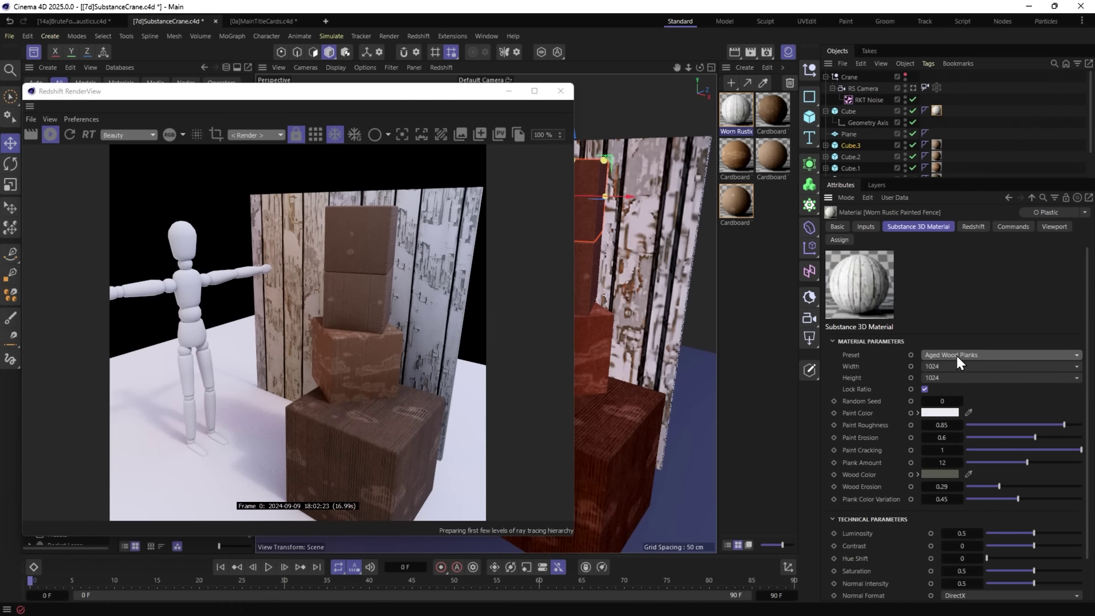
click(956, 355)
click(967, 385)
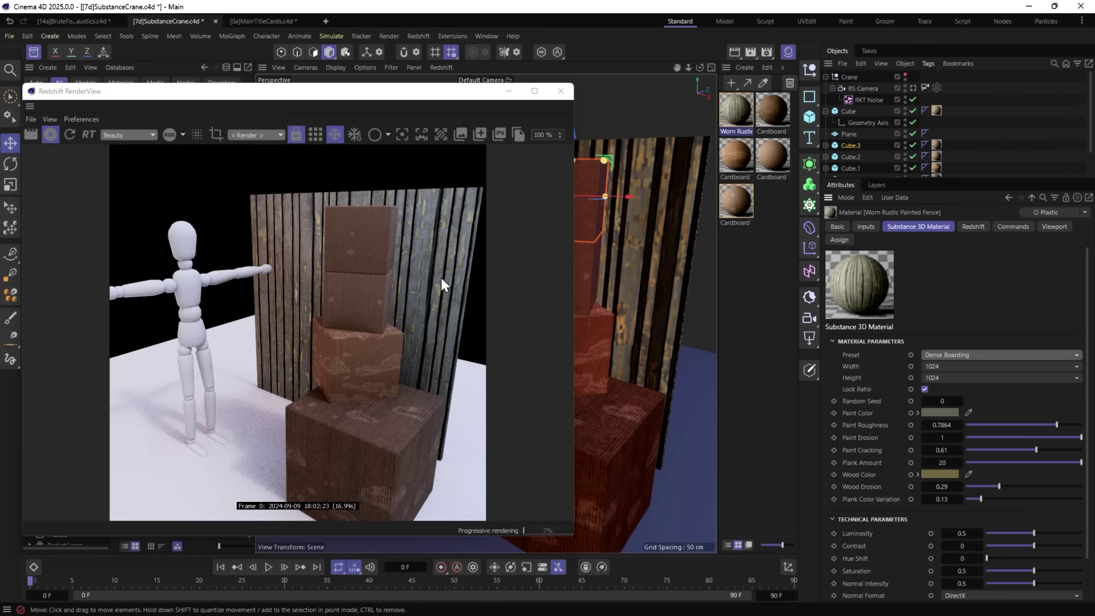
click(949, 357)
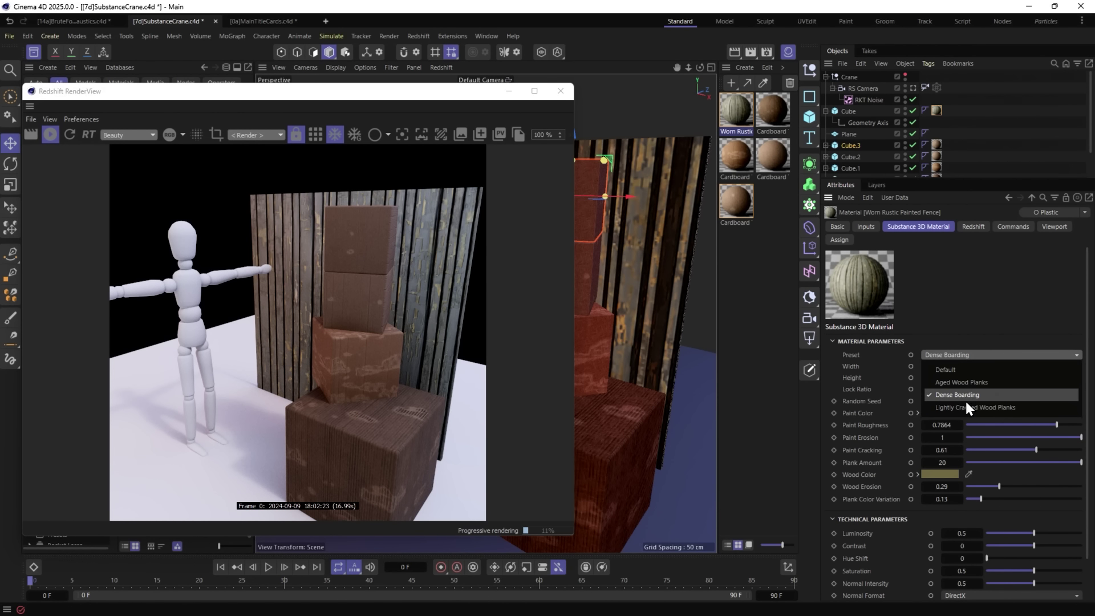
click(967, 408)
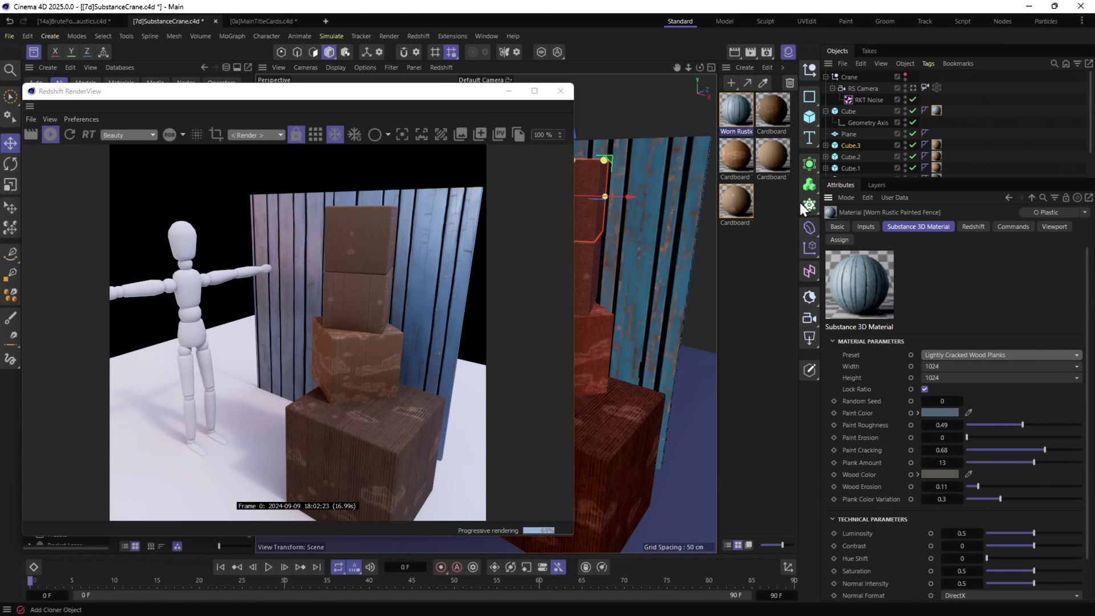
Add an RKT Field Driver tag to the backdrop Cube and link Paint Color to it in Field mode.
click(695, 209)
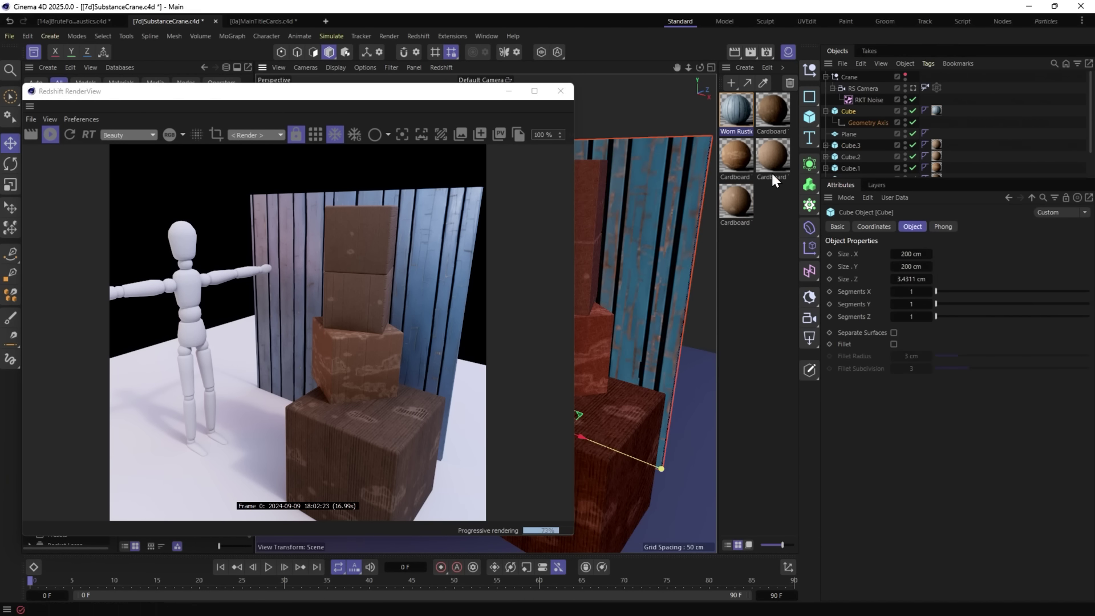
right_click(850, 107)
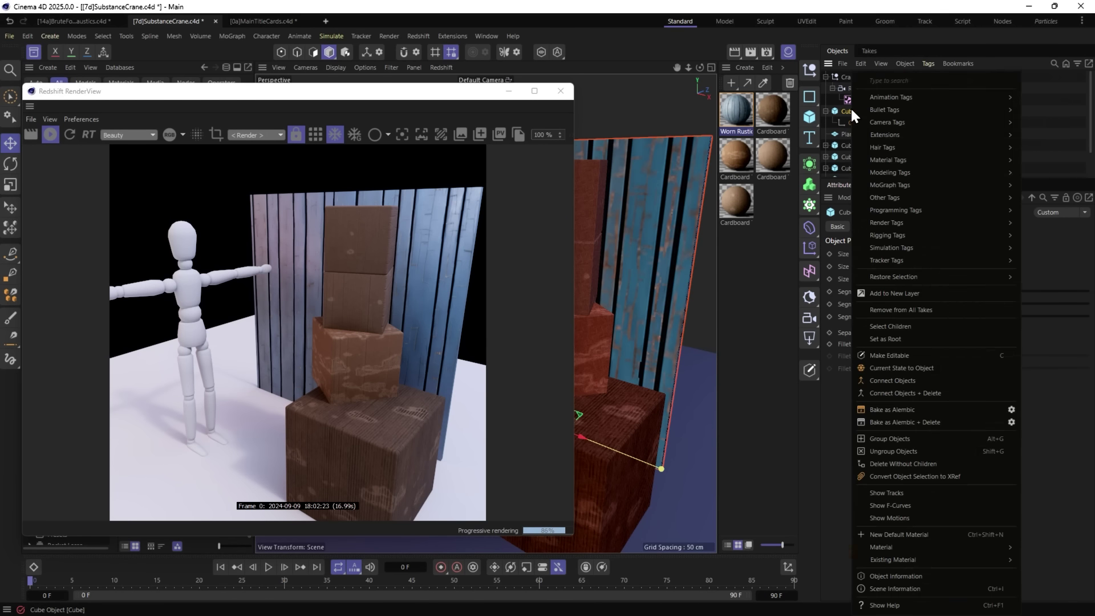
mouse_move(883, 135)
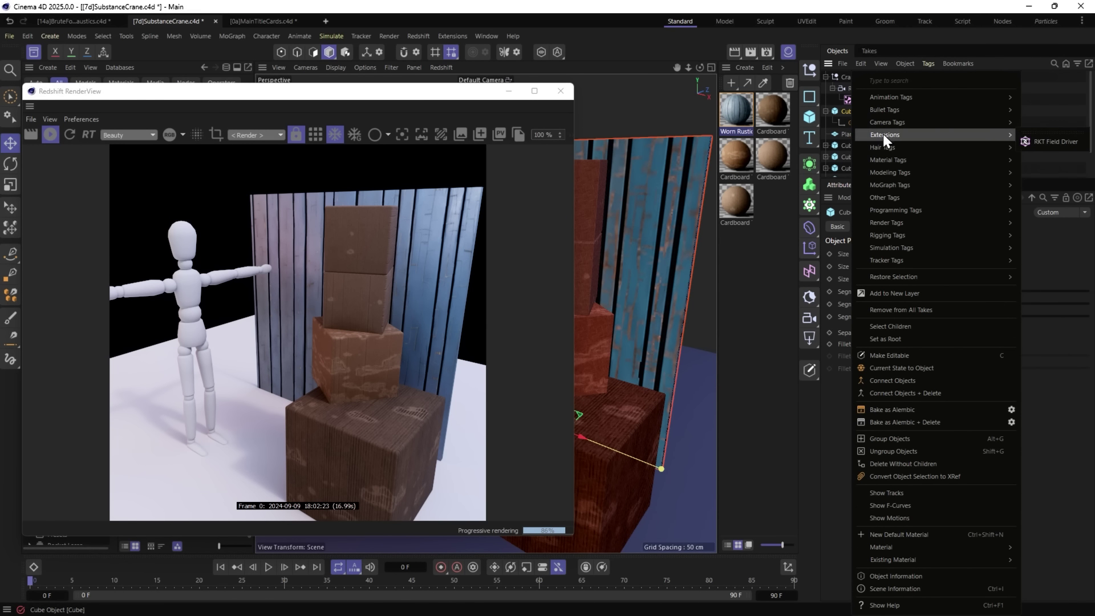
click(1042, 139)
click(732, 125)
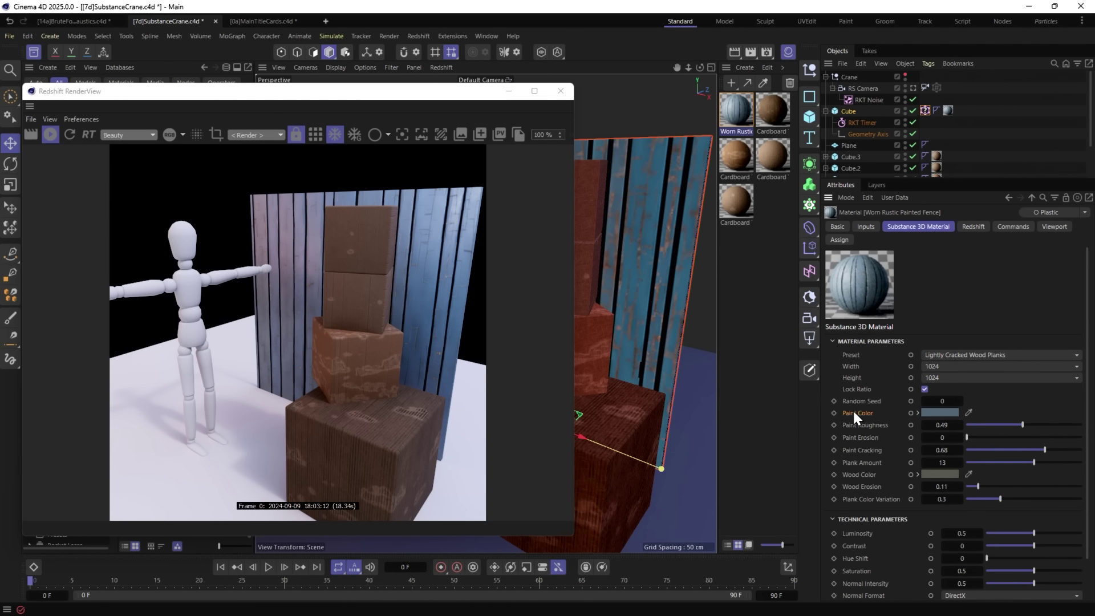
mouse_move(852, 409)
mouse_down()
mouse_move(955, 89)
mouse_move(924, 110)
mouse_up()
click(924, 110)
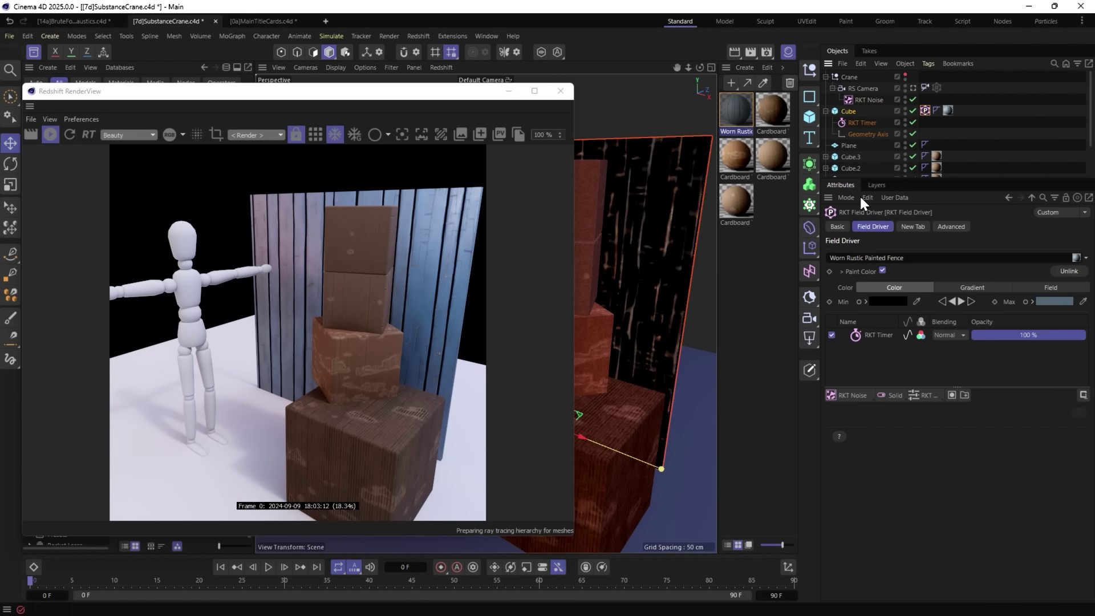
click(1053, 286)
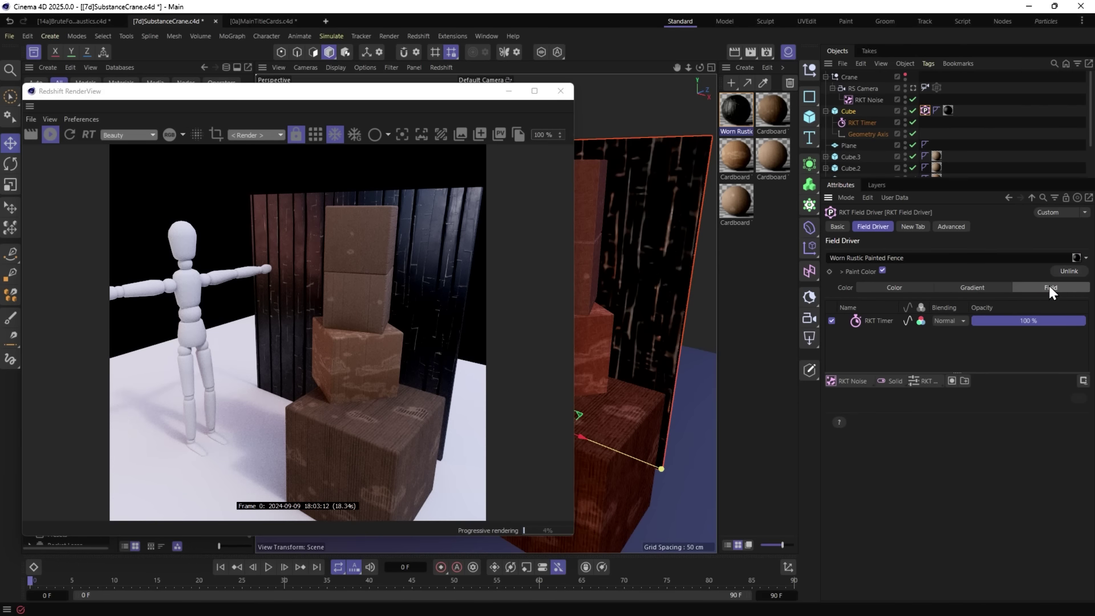
Replace the RKT Timer field layer with an RKT Noise layer.
click(878, 322)
key(Delete)
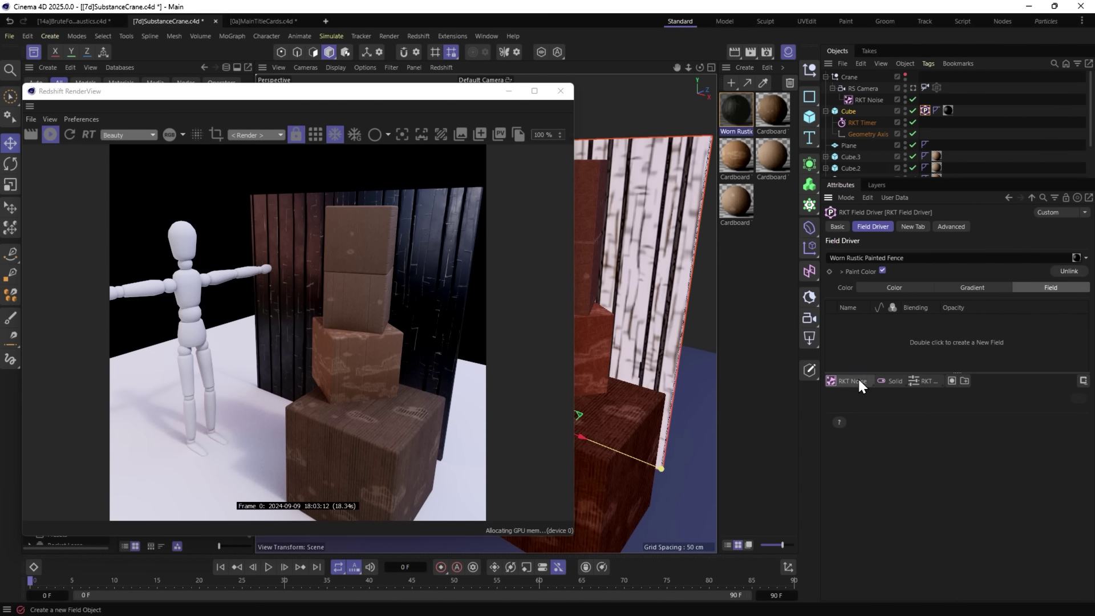
click(858, 379)
click(1028, 407)
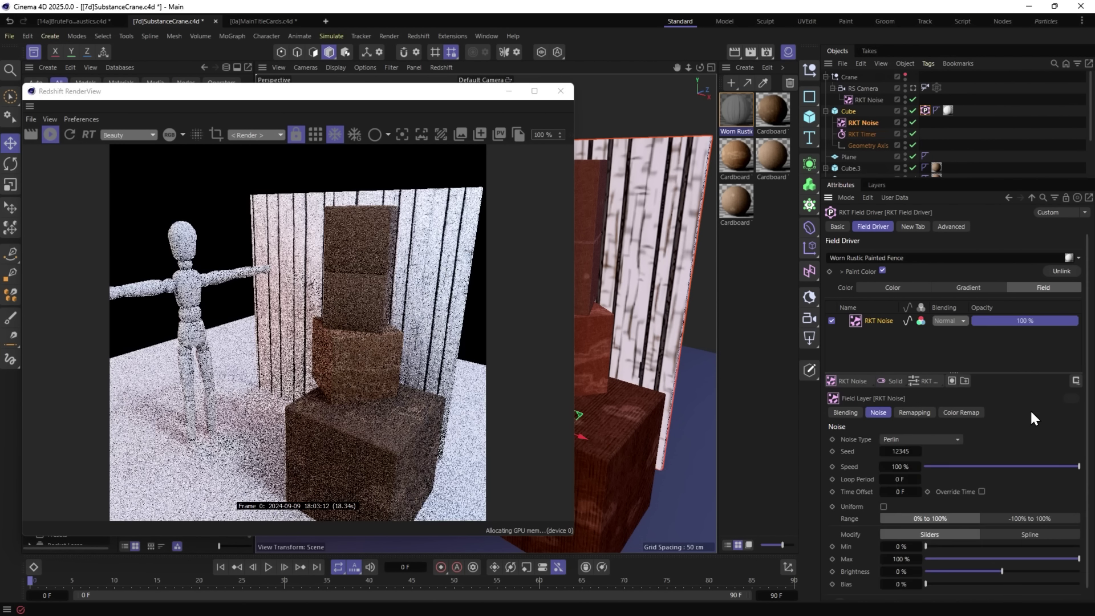
Remap the noise colour through a gradient using the Bourbon gradient preset.
click(961, 413)
click(952, 439)
click(941, 456)
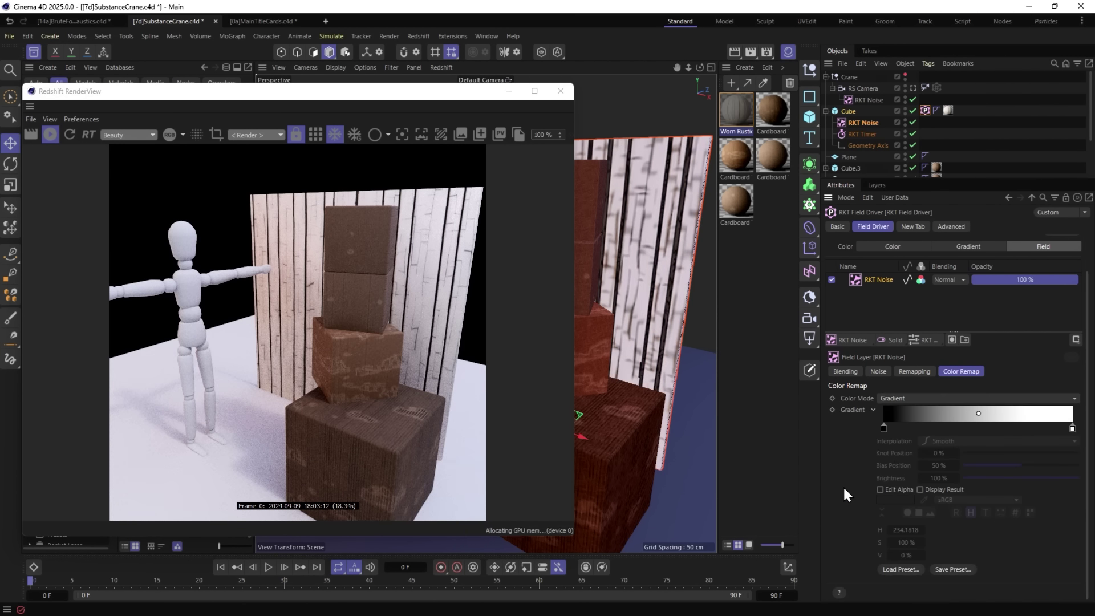
click(900, 569)
scroll(1005, 446, down, 5)
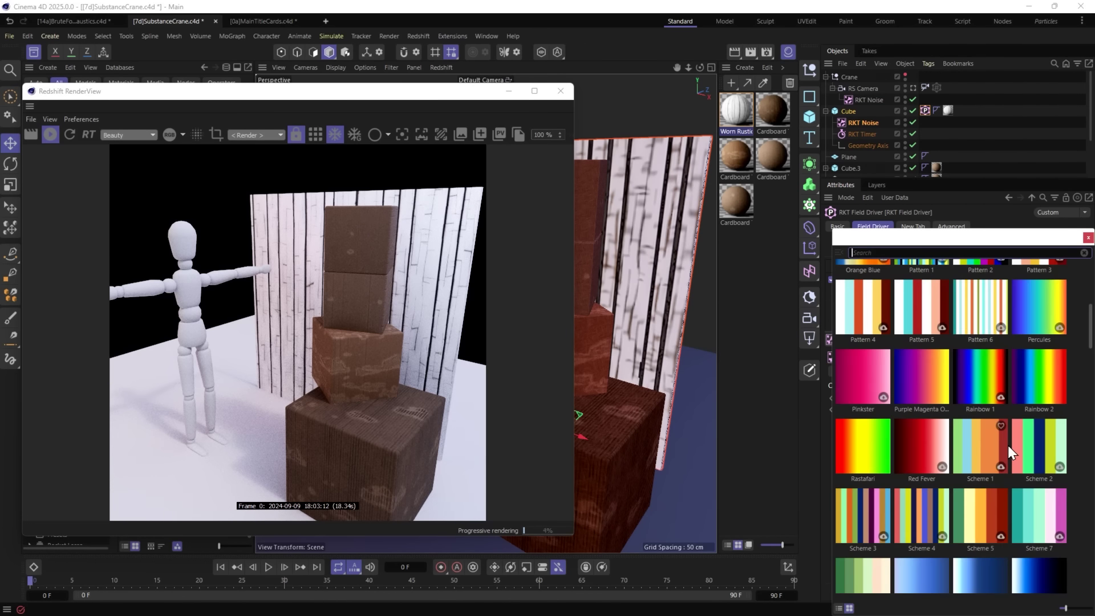
scroll(1007, 445, up, 4)
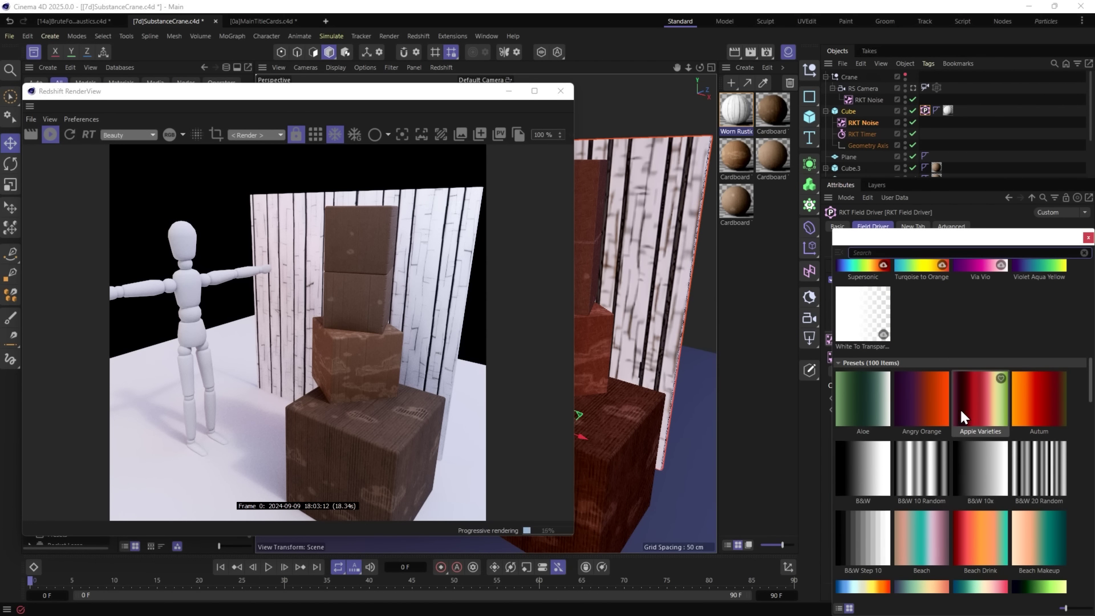
scroll(992, 422, down, 4)
double_click(932, 404)
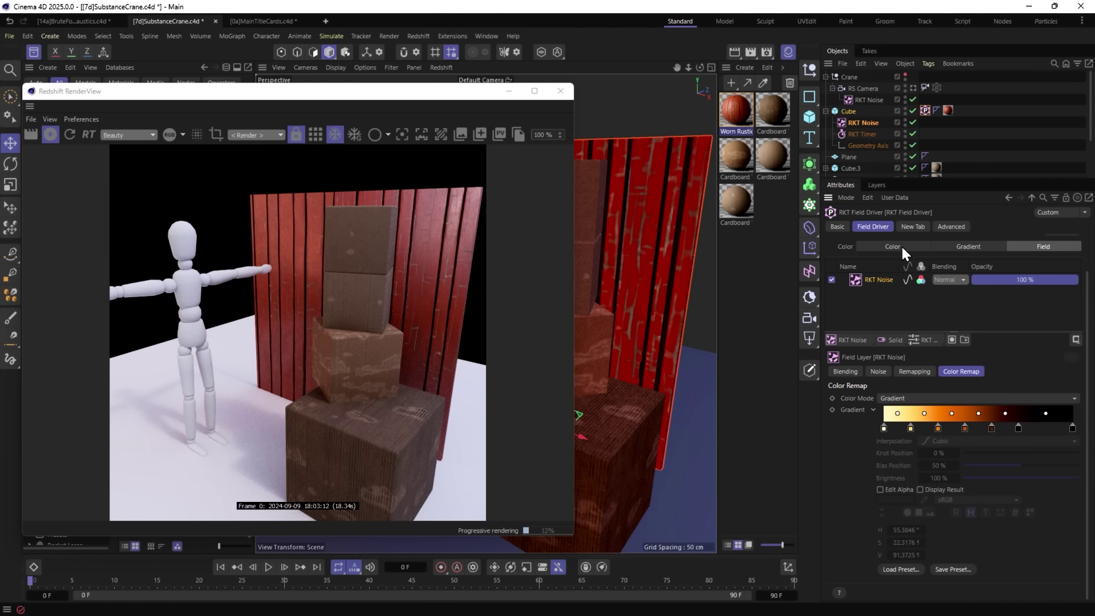
Set the RKT Noise Bias to 18% and Seed to 12347.
click(861, 122)
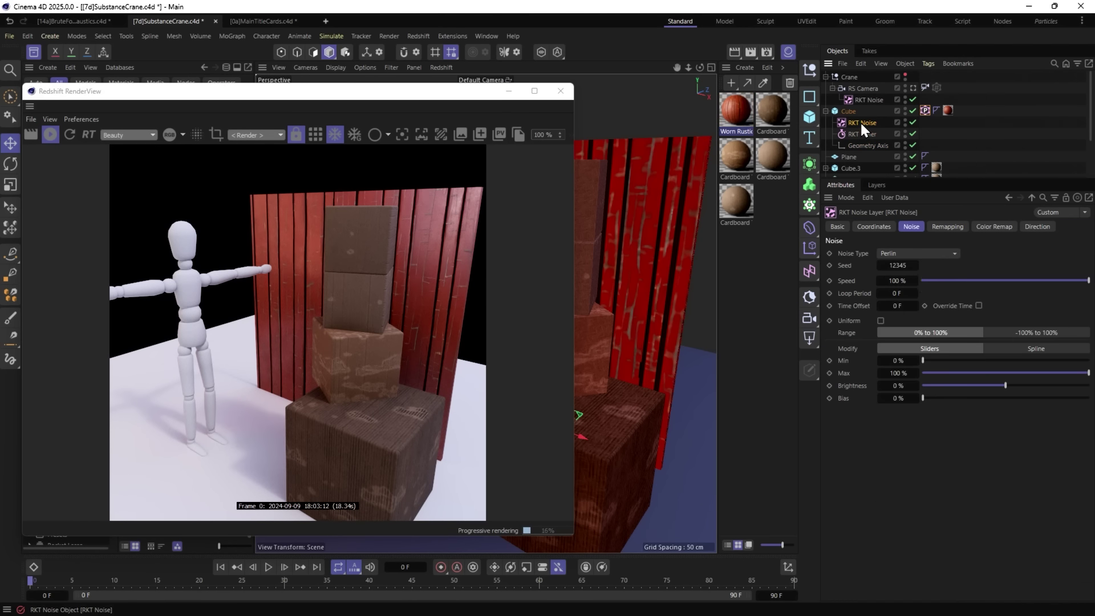
click(950, 397)
click(915, 265)
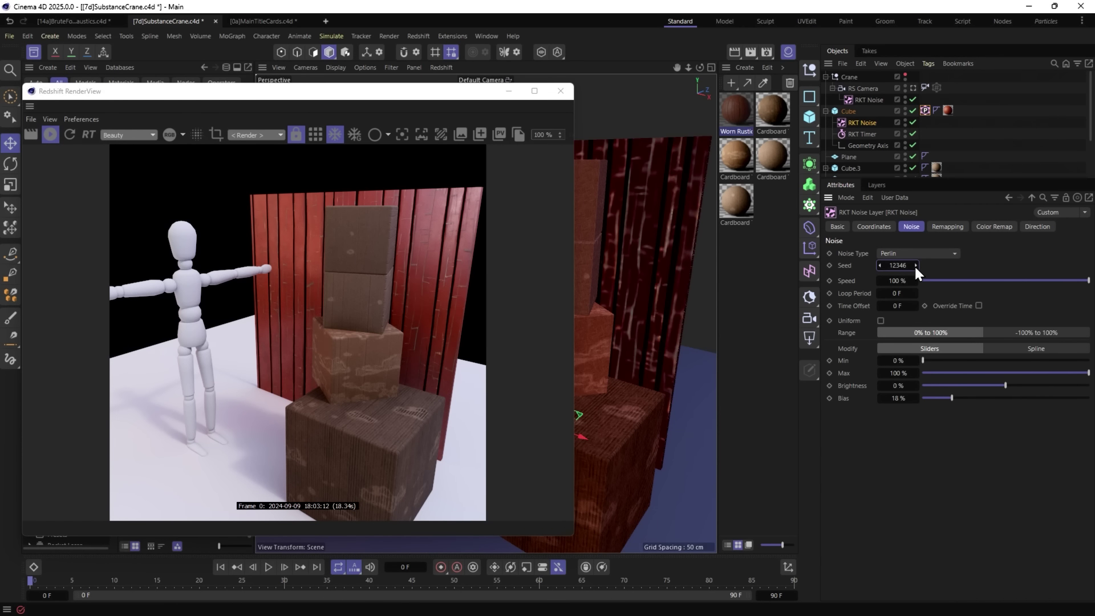
click(915, 265)
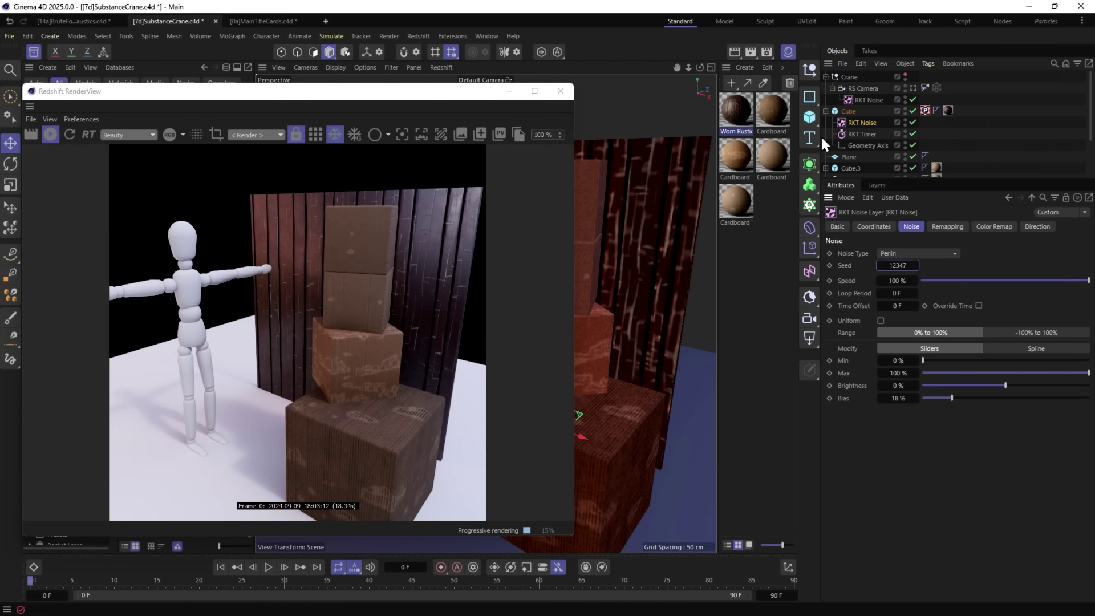
Stop the interactive render, then close the render preview and hide the Asset Browser.
click(924, 110)
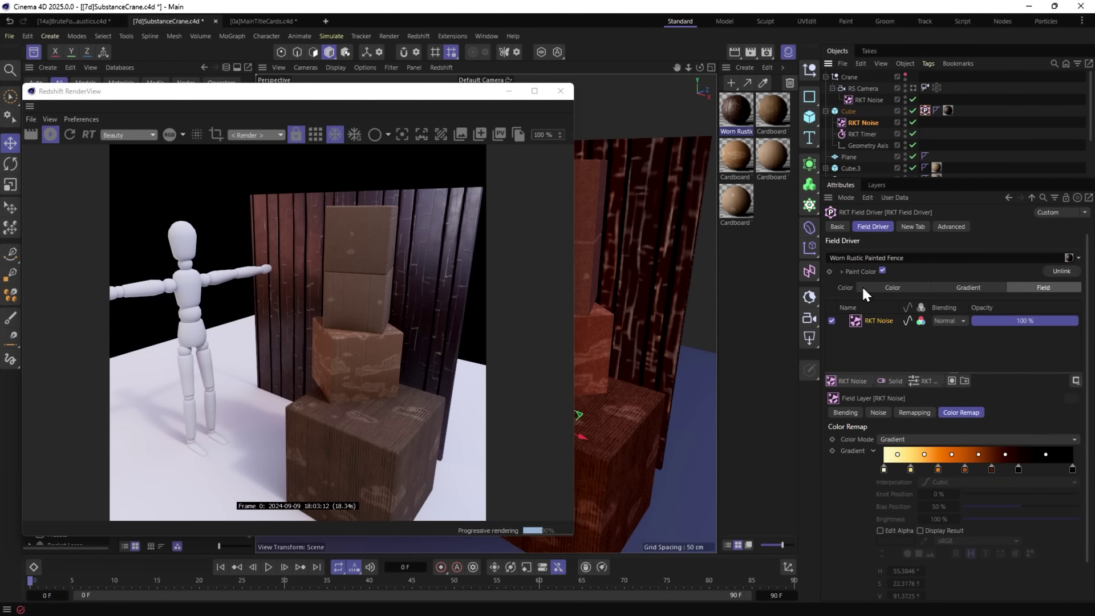
click(751, 163)
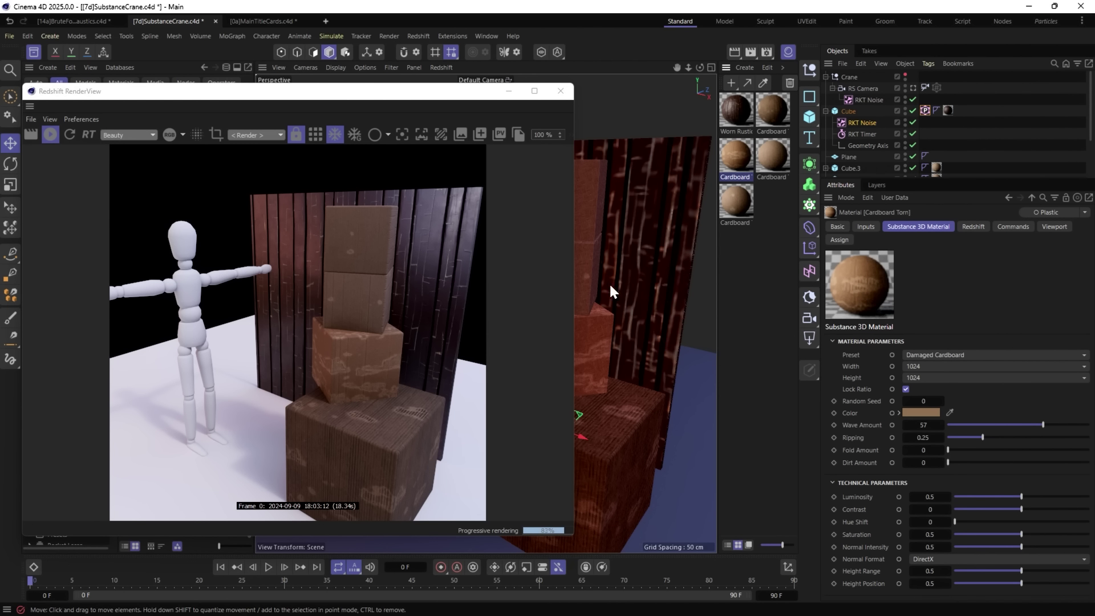
click(51, 134)
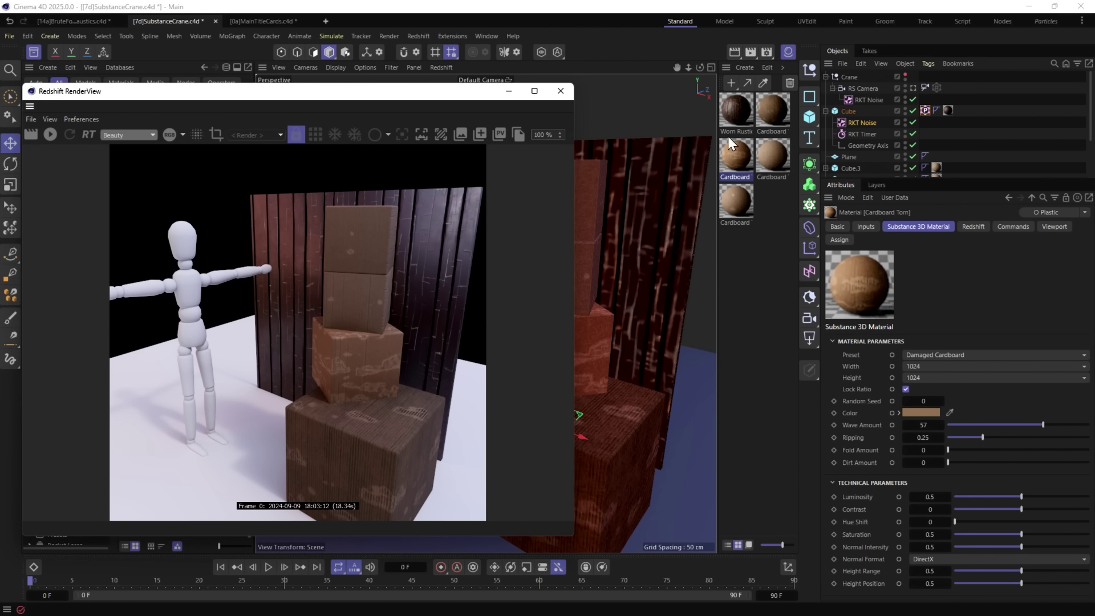
click(559, 91)
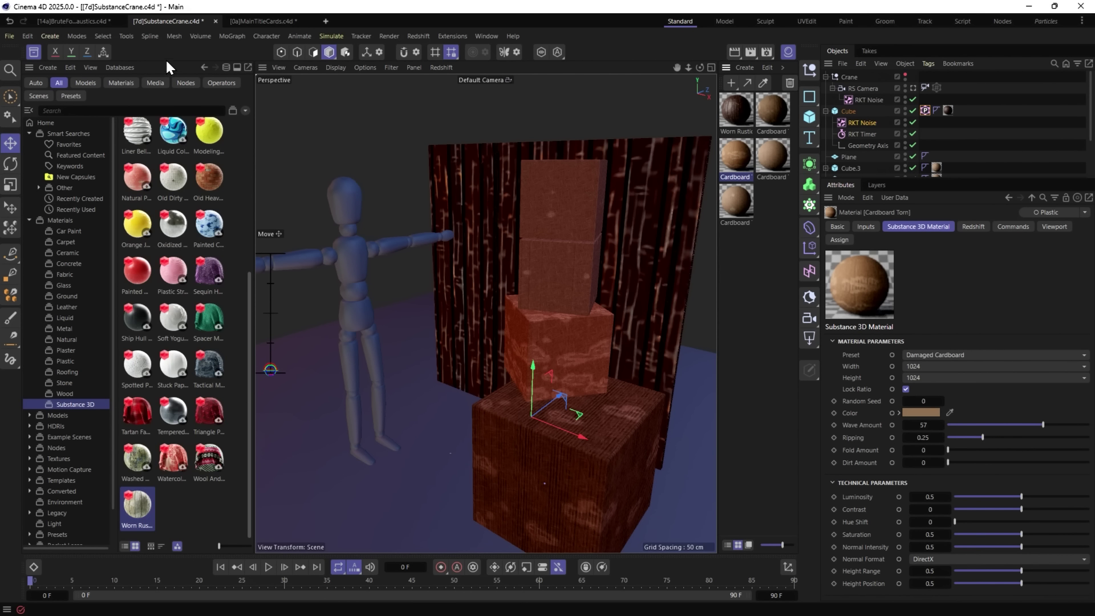
click(34, 51)
In a new document, create a material and wire a new Color input into RS Standard's base colour.
click(326, 21)
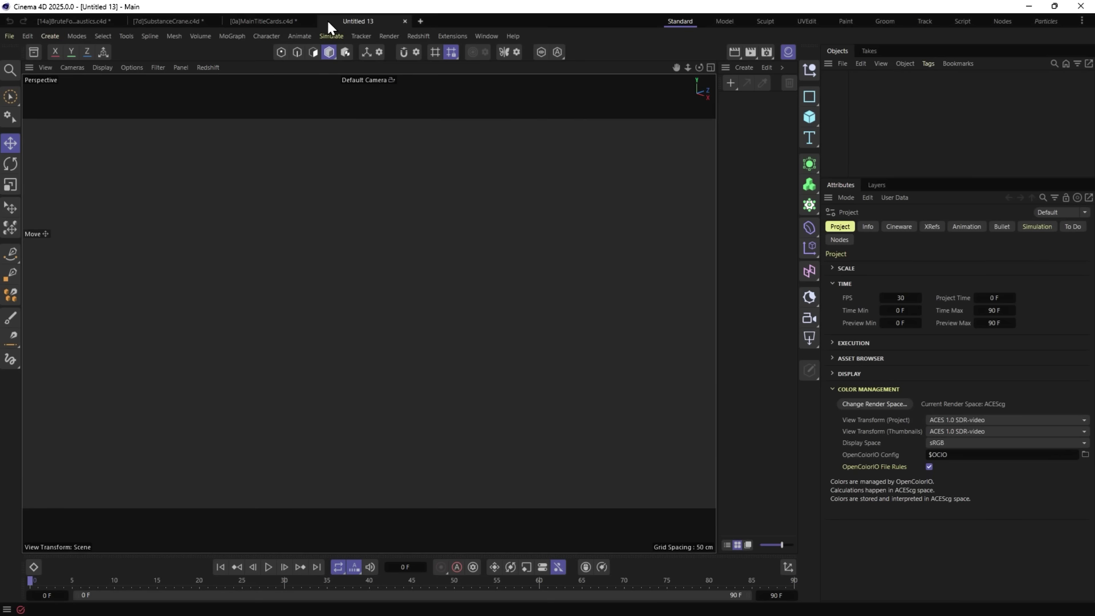
double_click(746, 131)
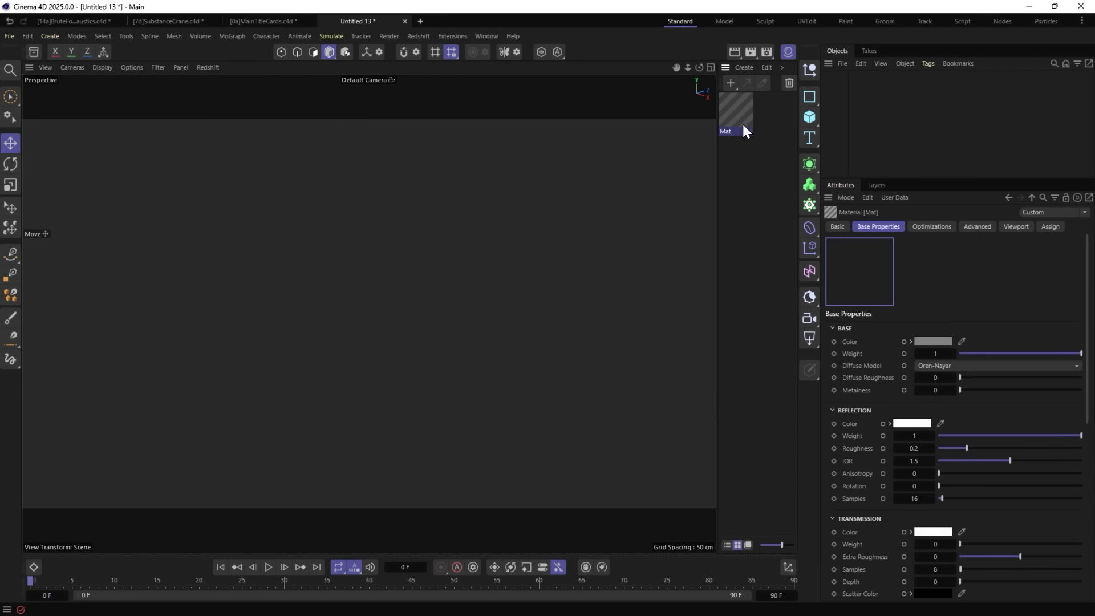
double_click(740, 110)
drag(751, 111, 481, 94)
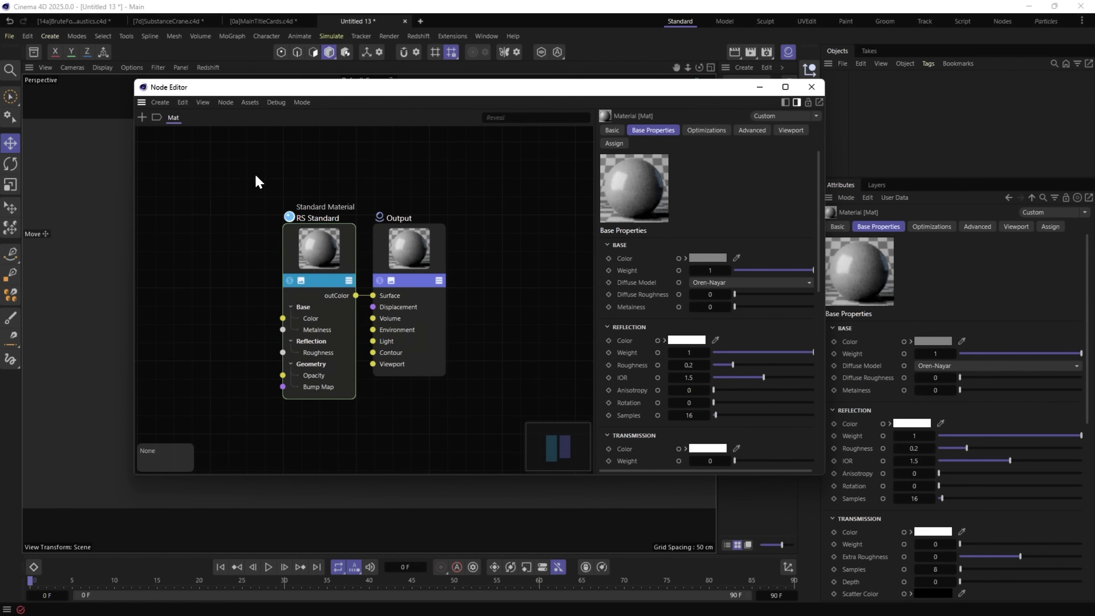
right_click(173, 201)
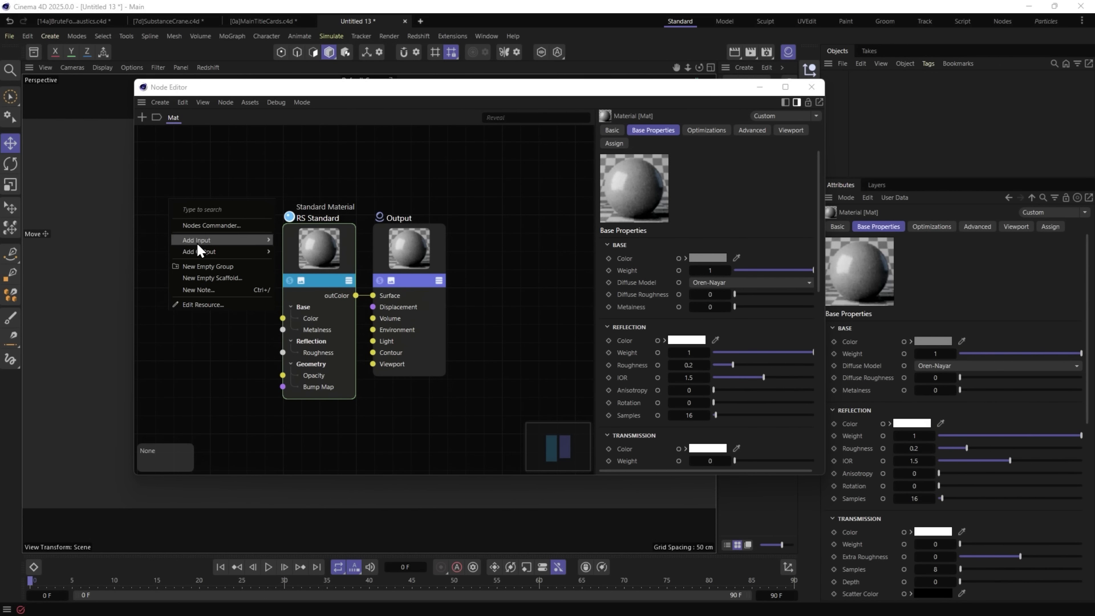
mouse_move(196, 240)
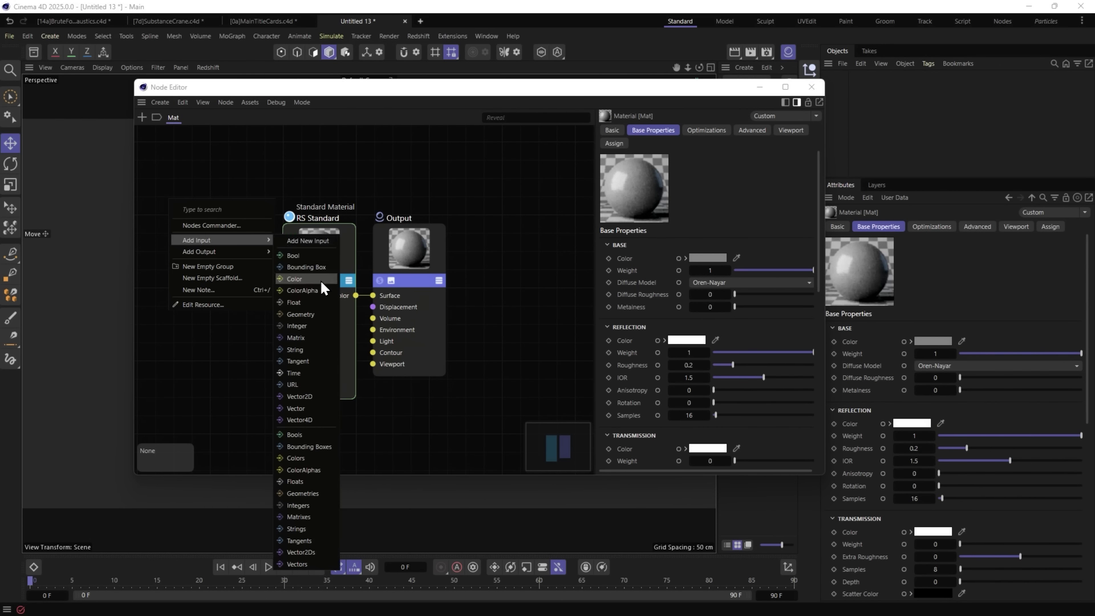
click(299, 279)
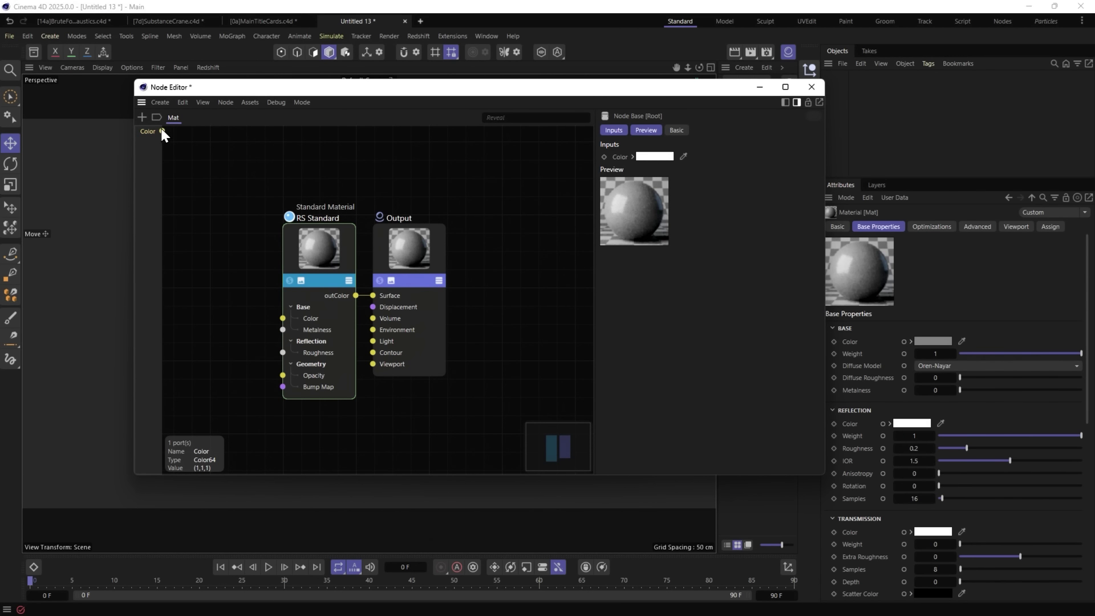
drag(163, 132, 282, 318)
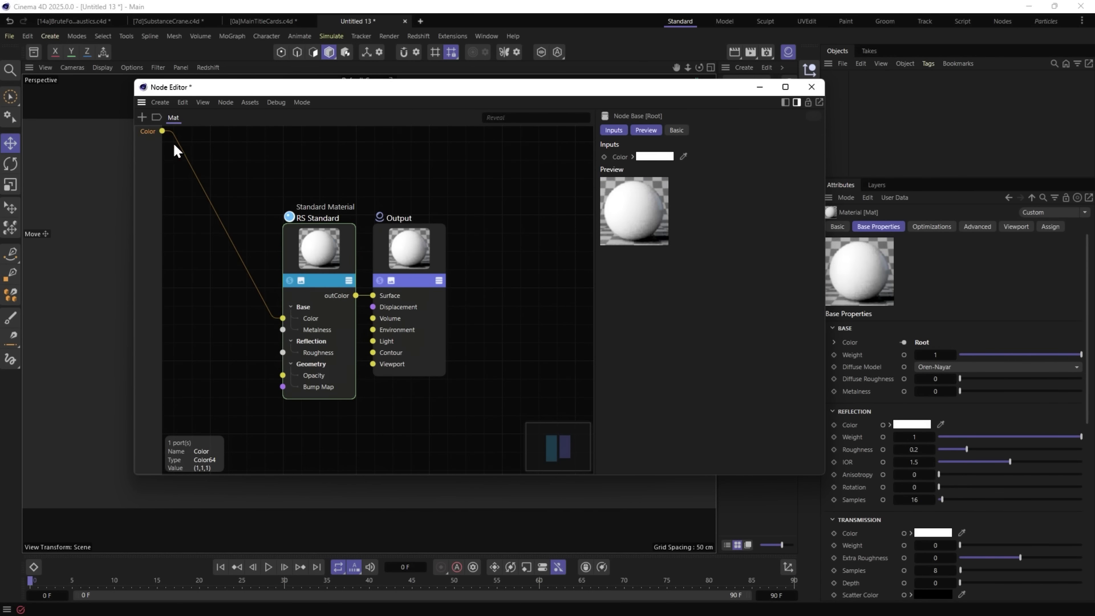
Shift RS Standard and Output right, place a floating Color node on base colour, and switch to 2024.5.1.
drag(272, 164, 447, 399)
drag(340, 248, 425, 241)
click(149, 132)
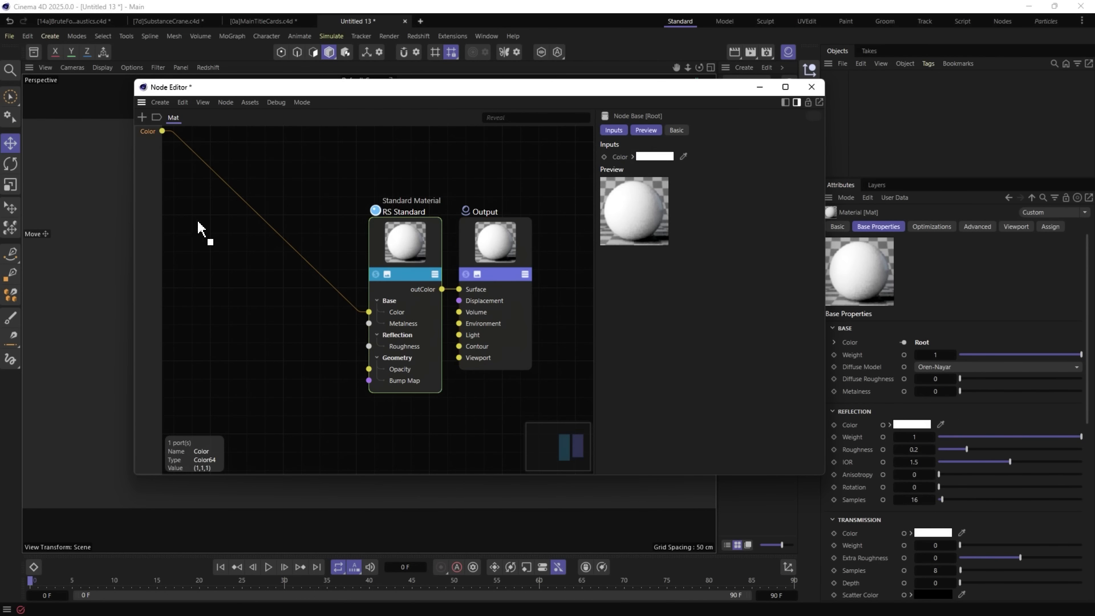
drag(231, 232, 253, 198)
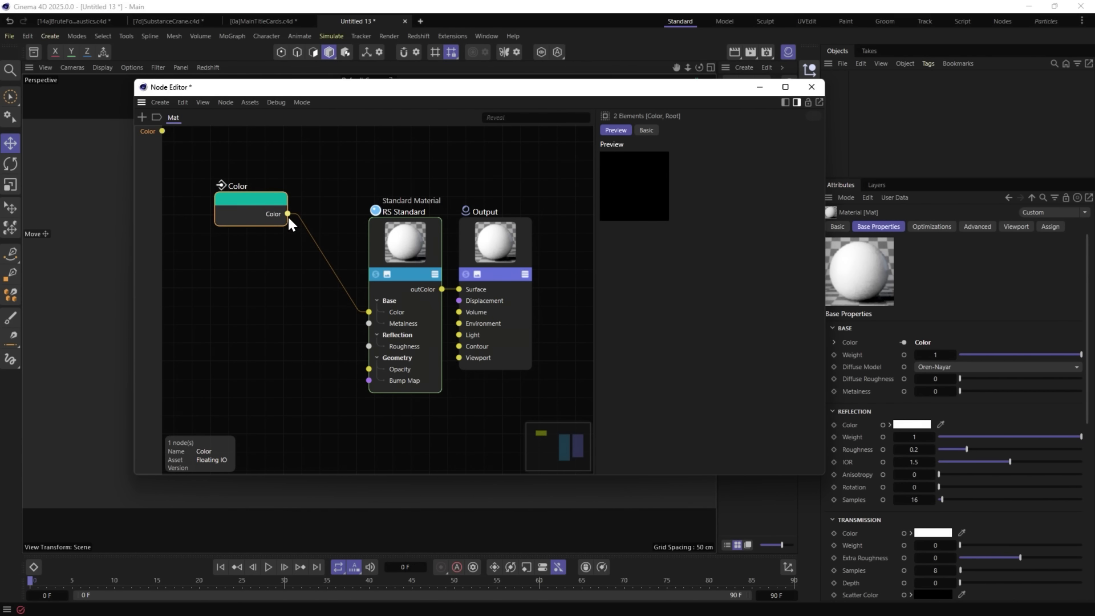
key(alt+Tab)
click(652, 305)
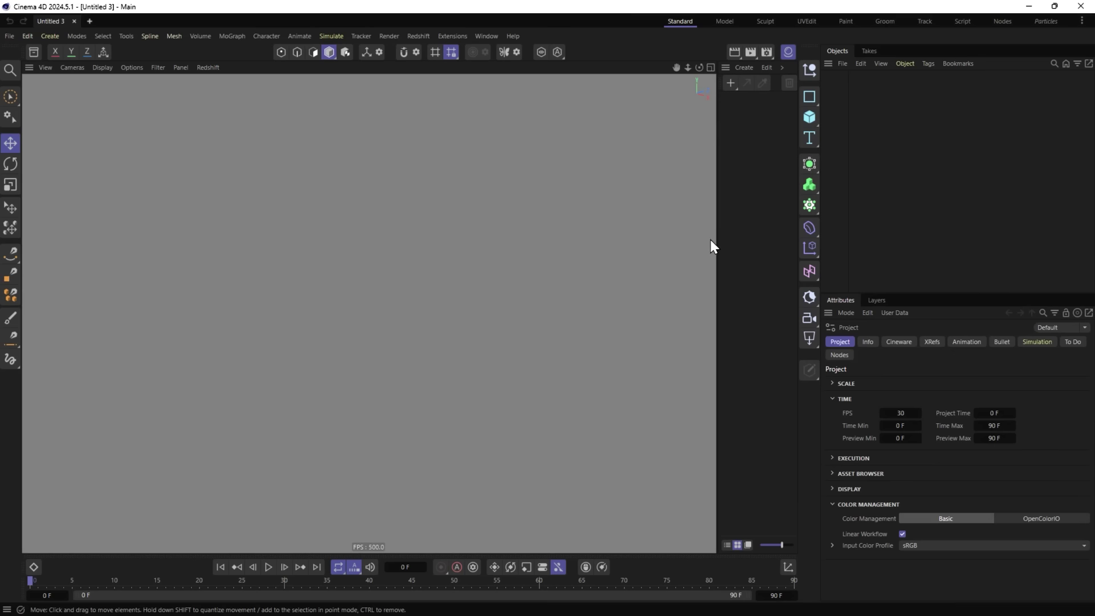
Create a new material and wire an added Color input into RS Standard's base colour.
double_click(743, 122)
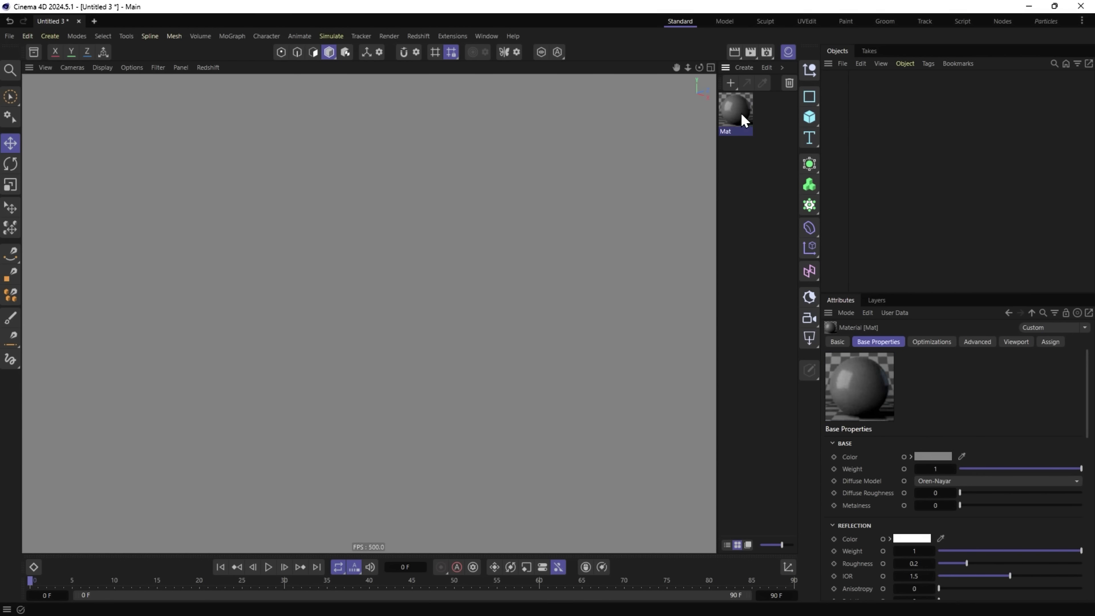
double_click(740, 111)
right_click(450, 195)
mouse_move(501, 233)
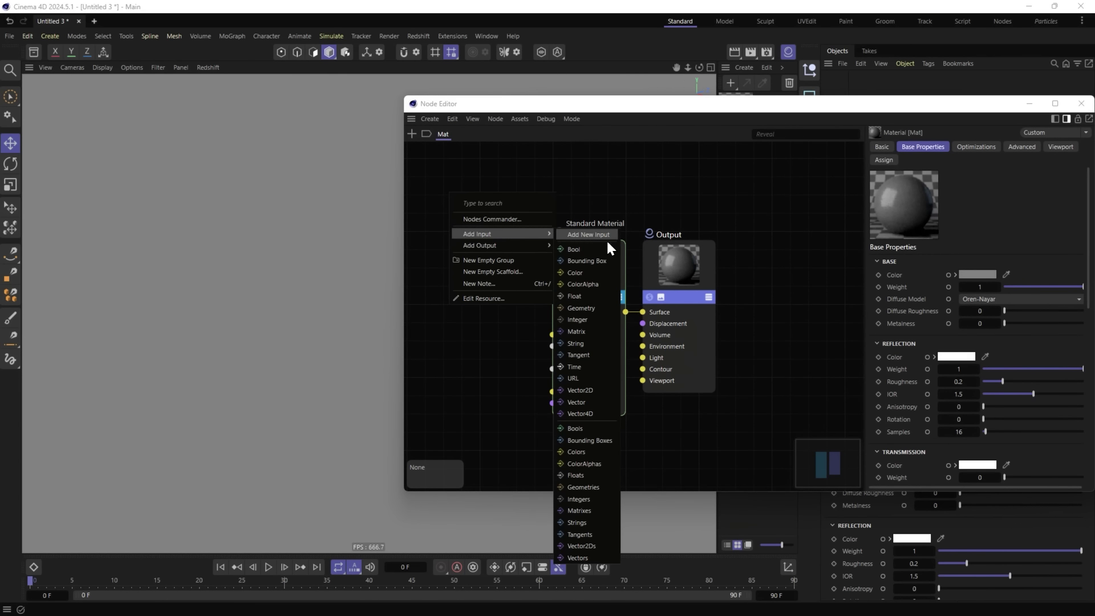
click(586, 274)
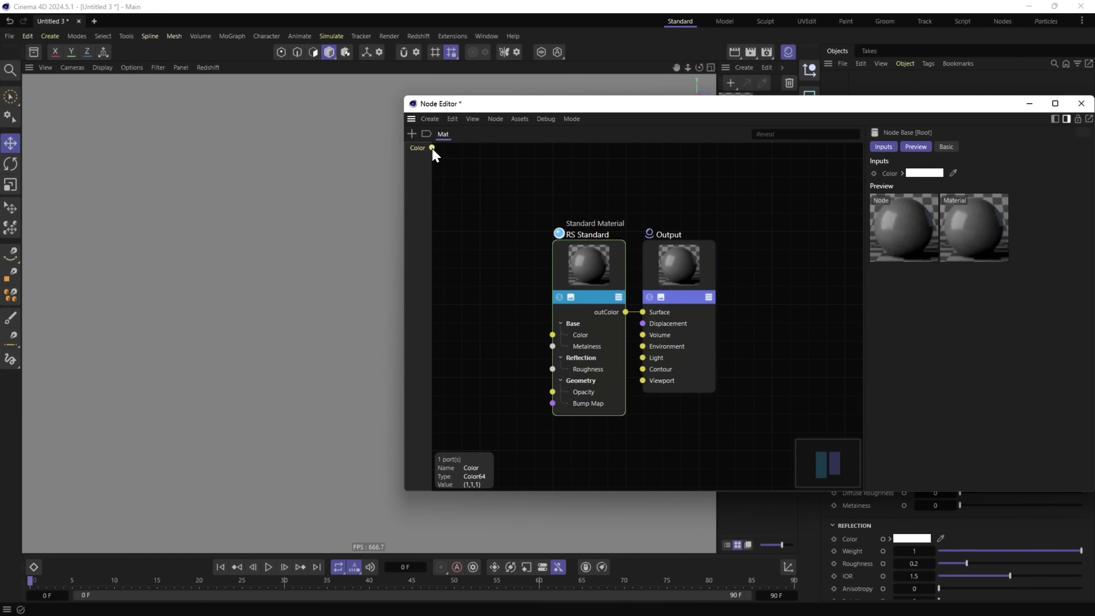
drag(432, 148, 559, 338)
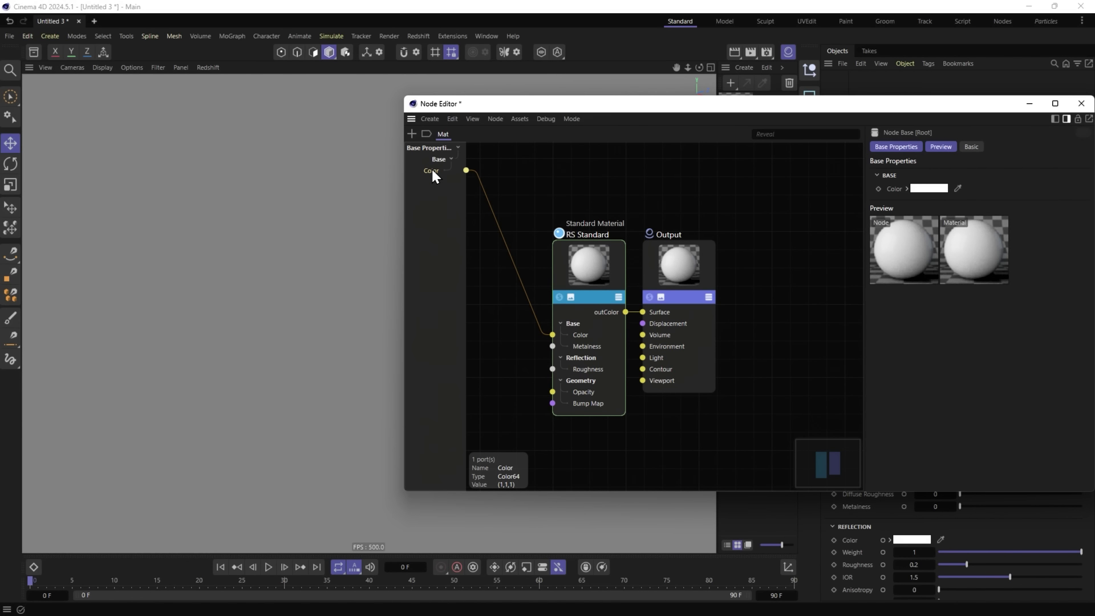
Turn the inputs into a floating Inputs node and also connect its Color port to roughness.
click(433, 170)
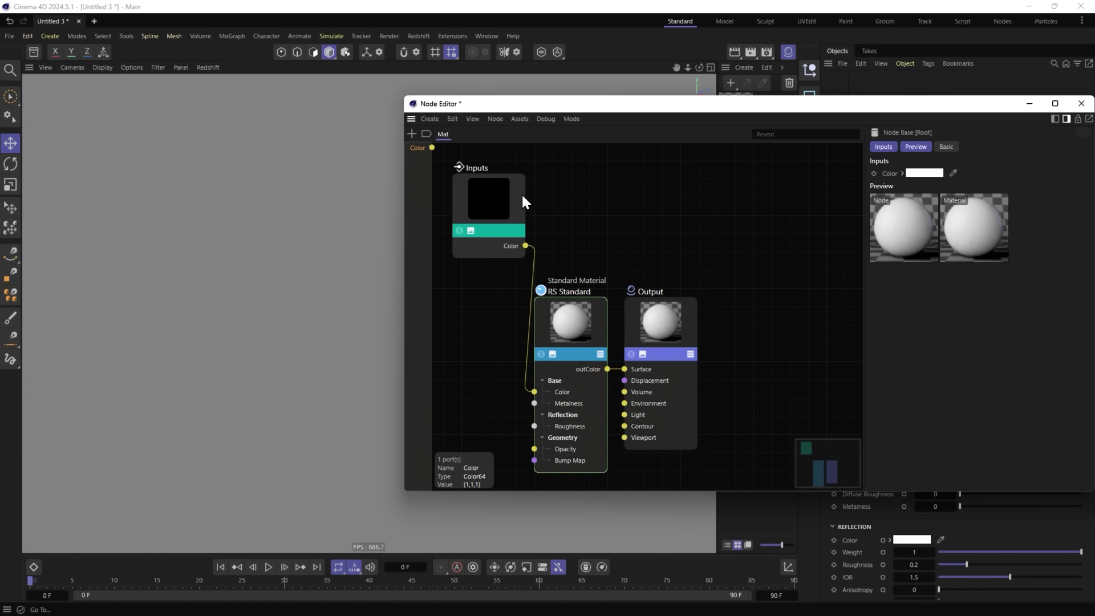
drag(523, 201, 494, 258)
middle_drag(458, 313, 538, 261)
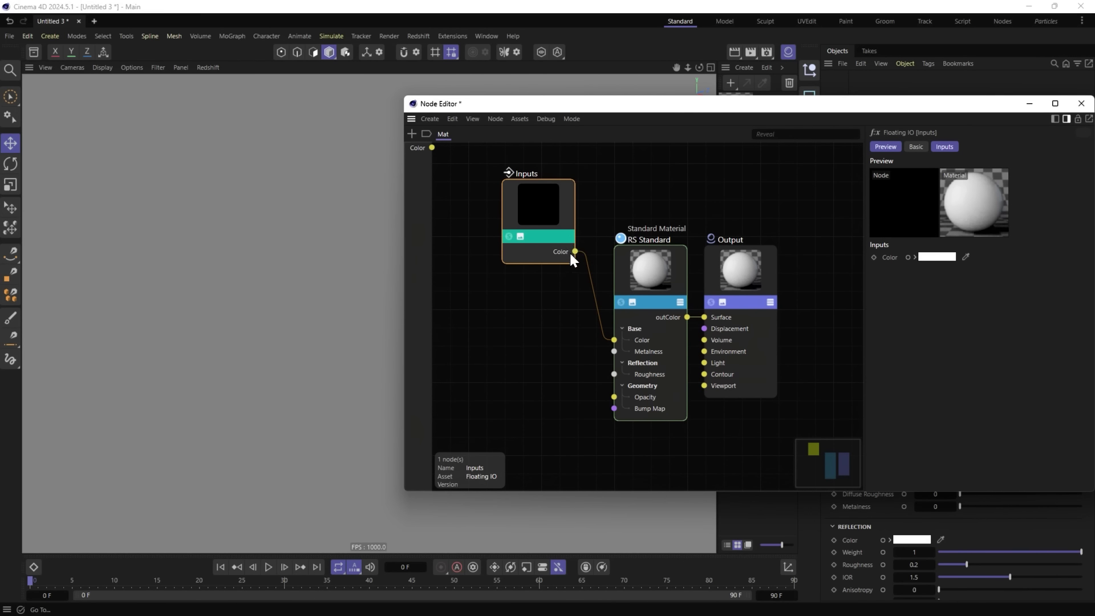
drag(572, 253, 620, 374)
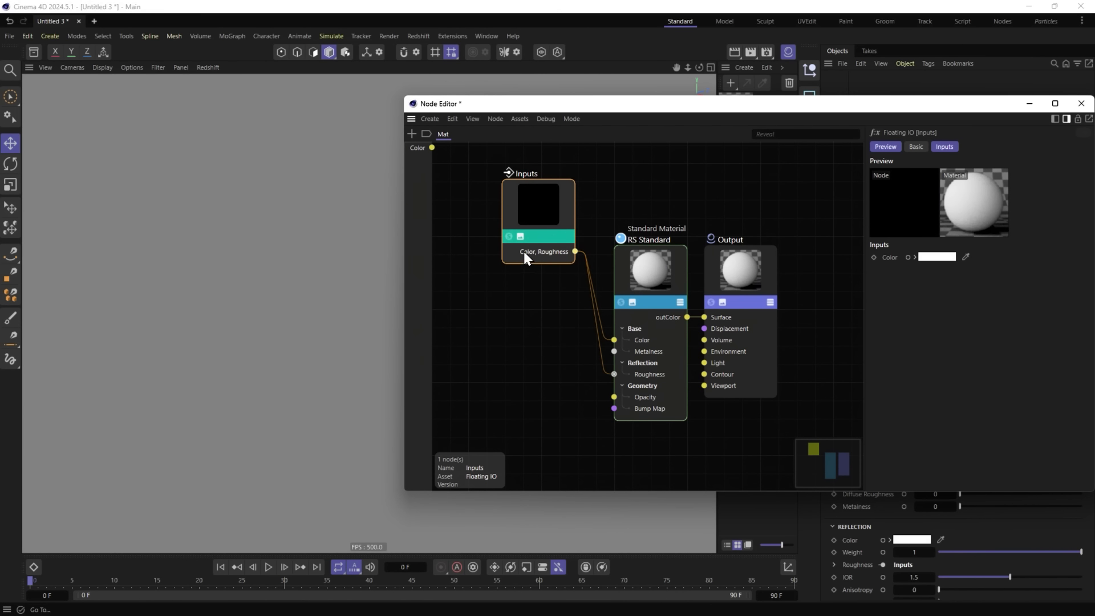
Back in Cinema 4D 2025, connect the Color node to RS Standard's roughness.
key(alt+Tab)
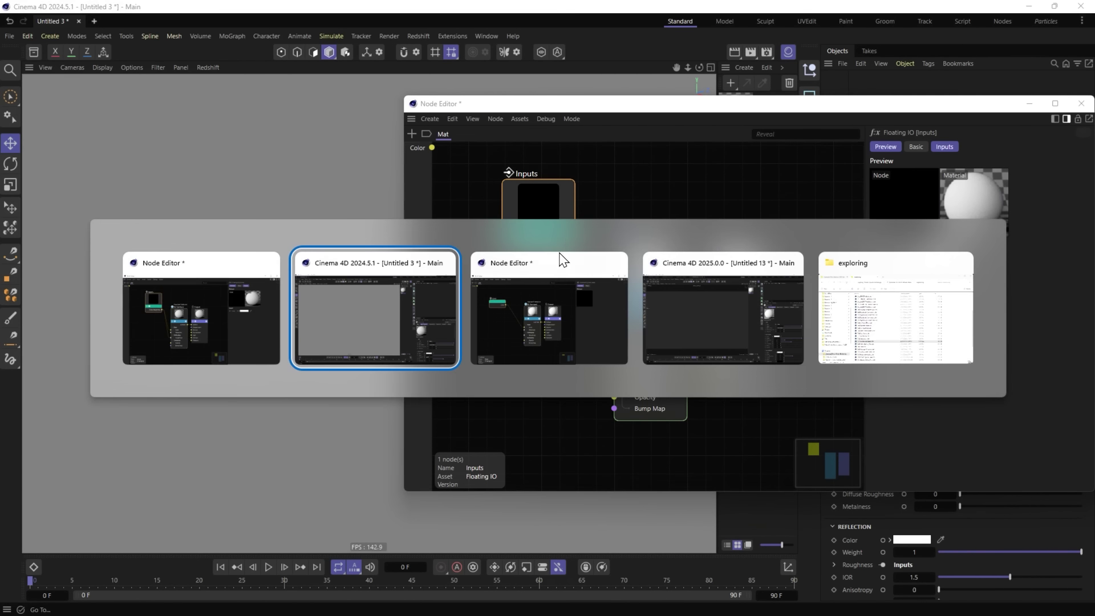
click(547, 315)
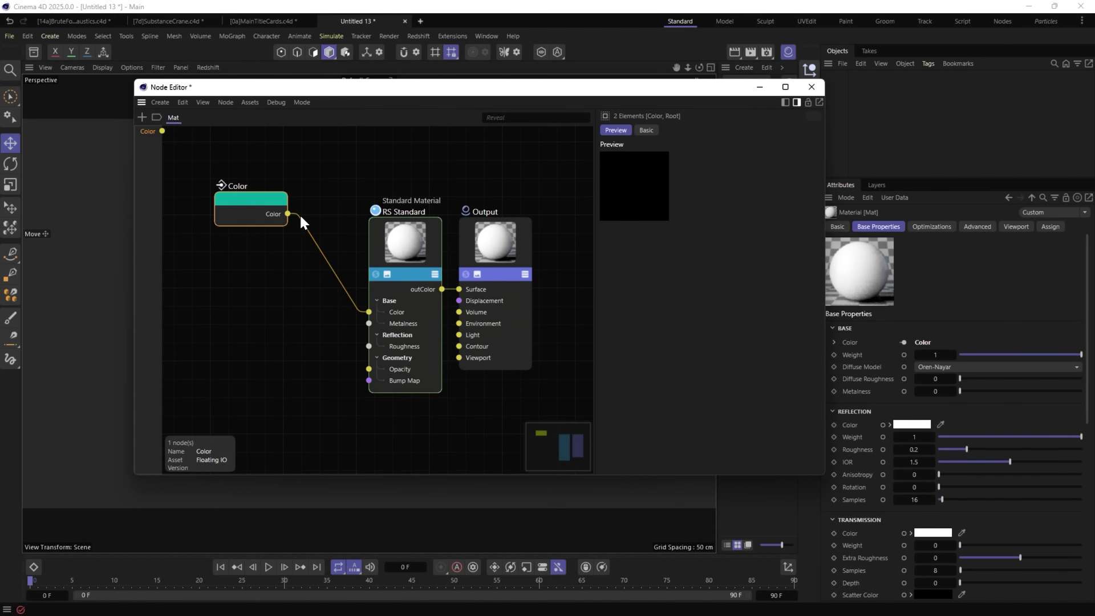
drag(298, 251, 369, 346)
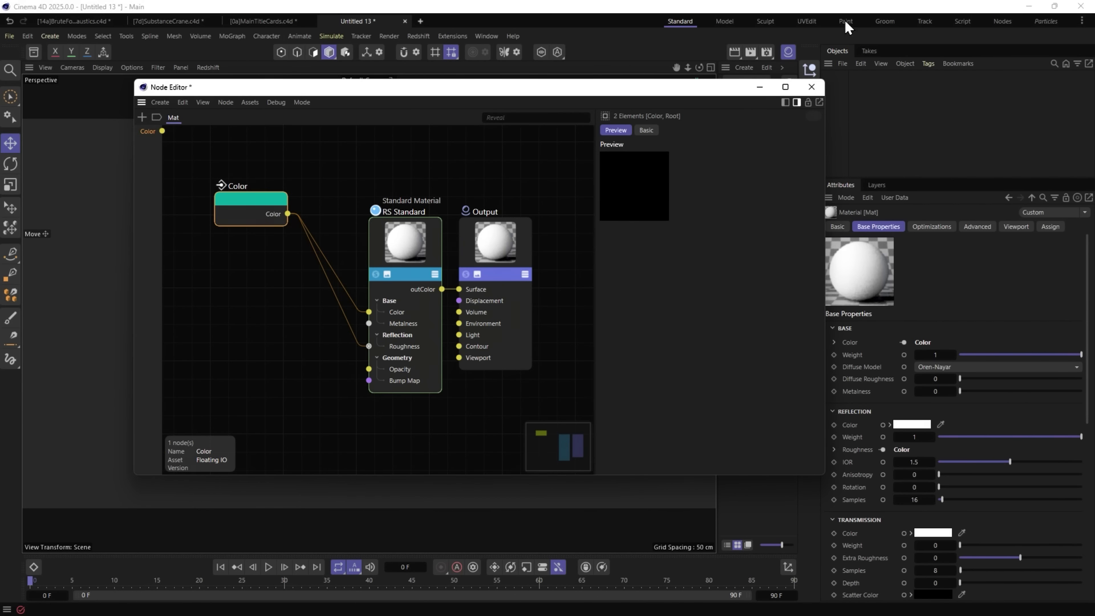
Close the node graph, check the base colour's linked inputs, and switch to [14a]BruteForceCaustics.c4d.
click(812, 88)
click(834, 342)
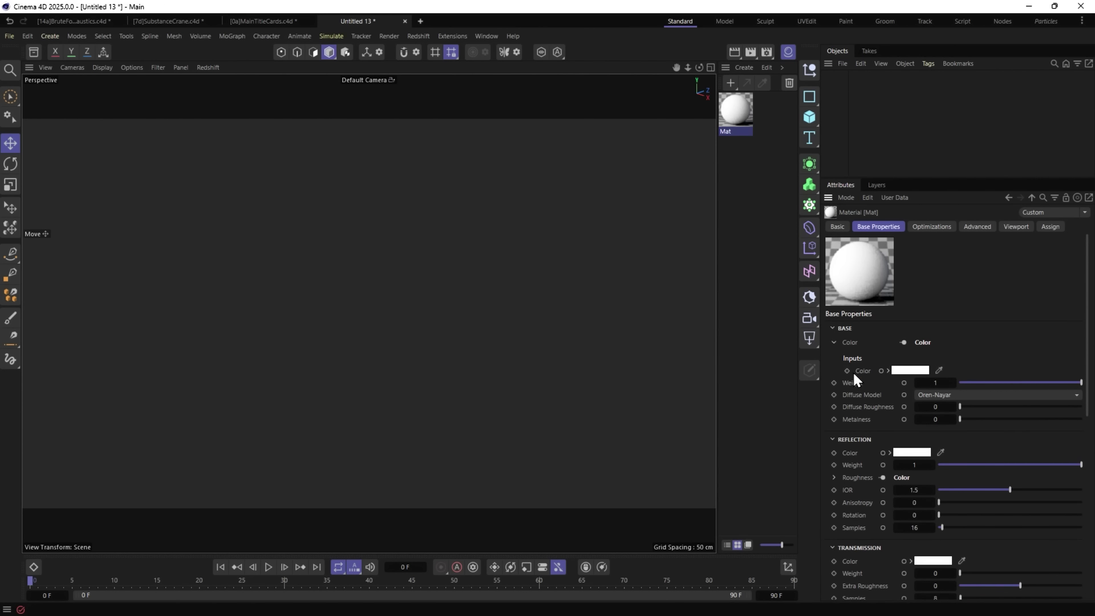
click(834, 342)
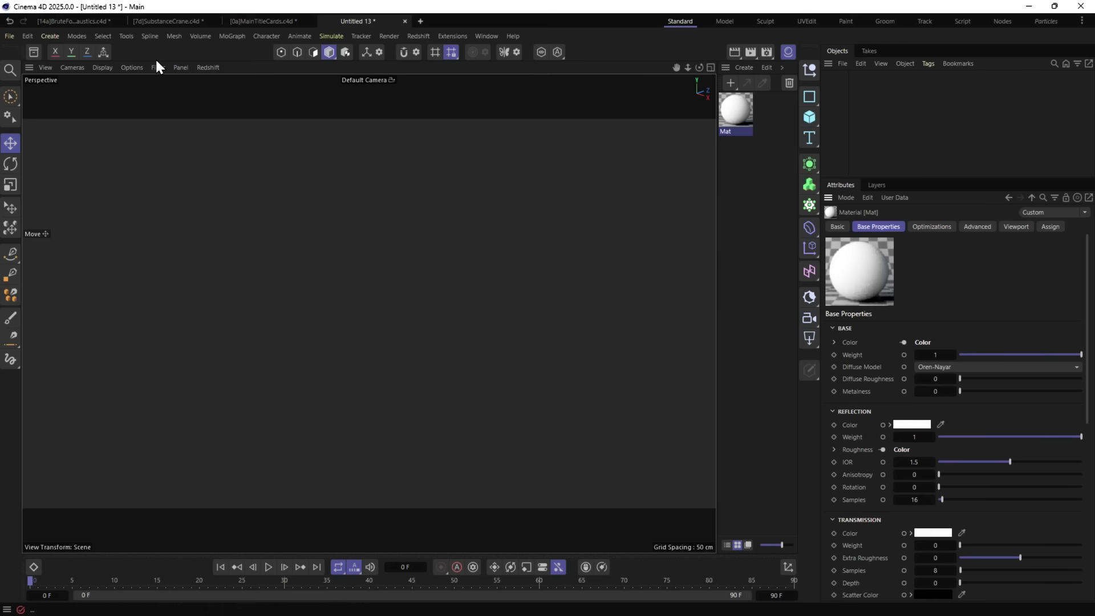
click(74, 20)
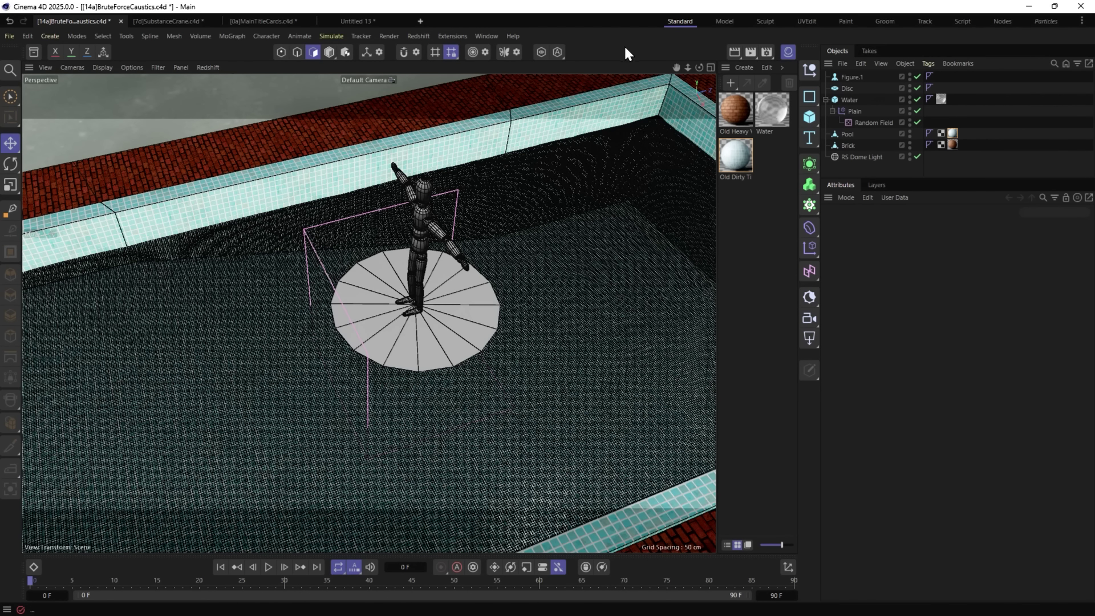
Open Render Settings with Ctrl+B and the Picture Viewer, arranging the two windows side by side.
key(ctrl+b)
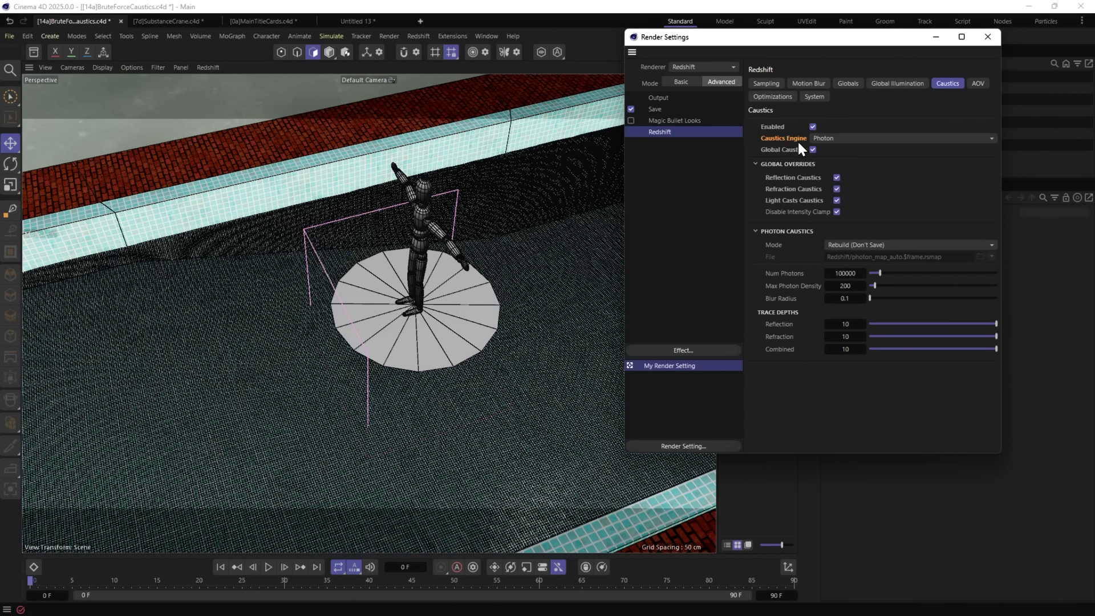
drag(758, 45, 278, 207)
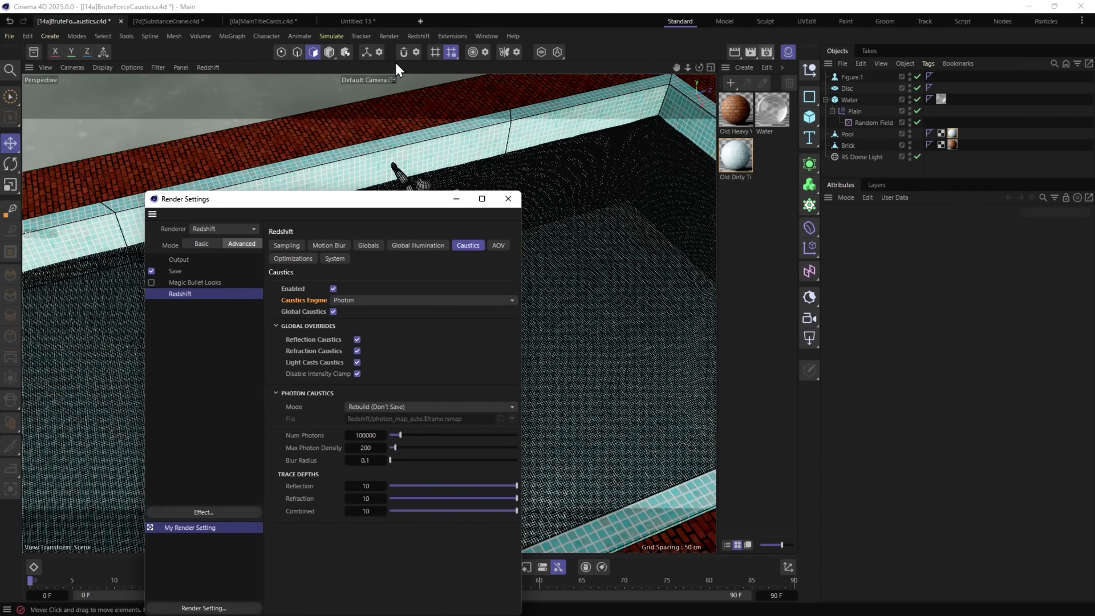
click(489, 36)
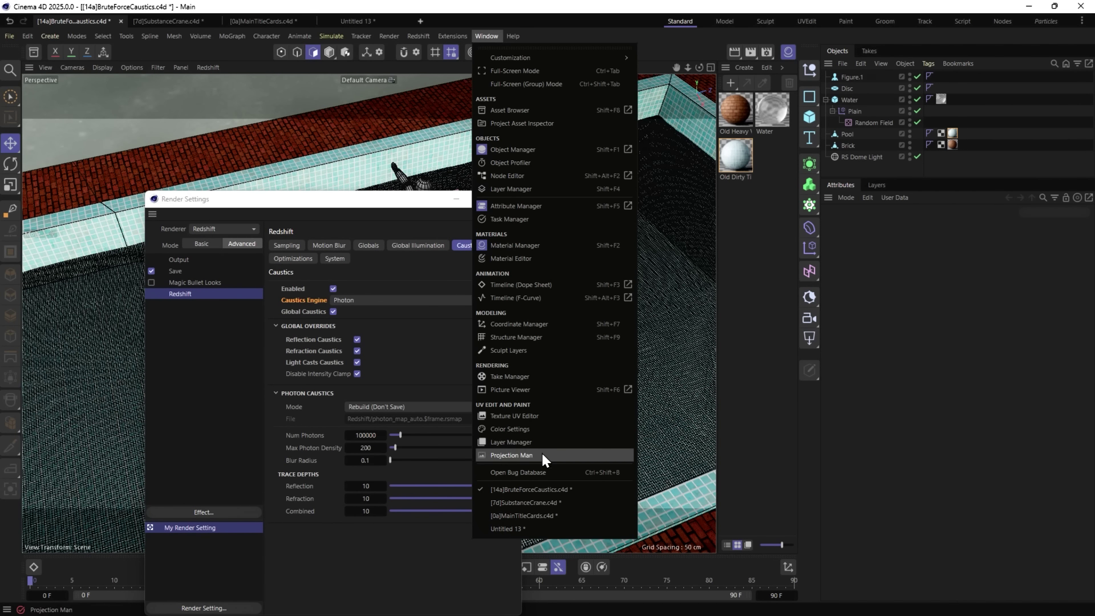
click(497, 389)
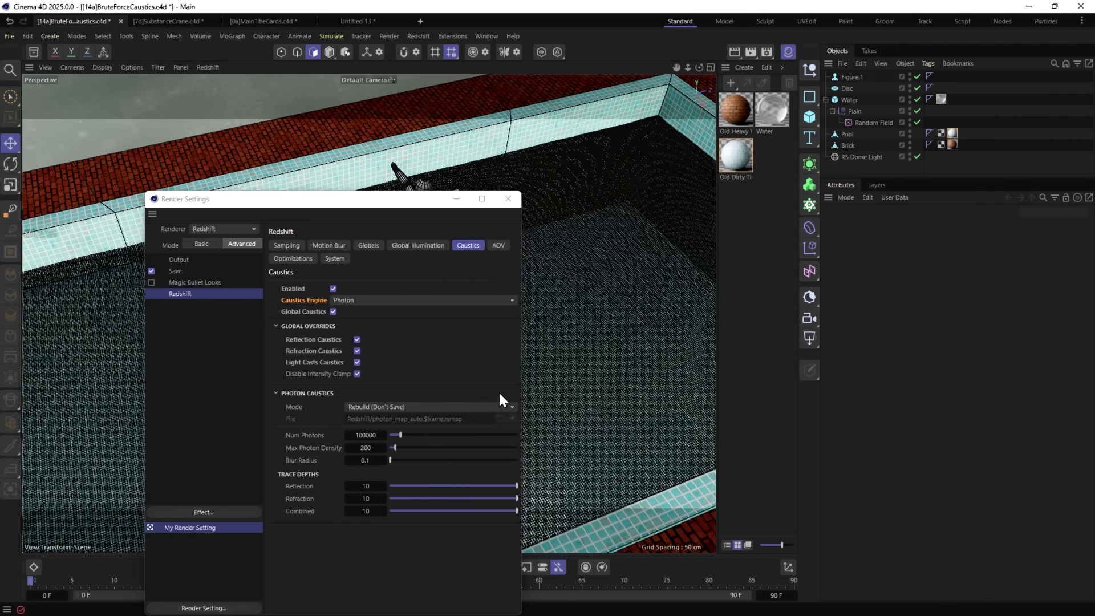
drag(710, 166, 382, 67)
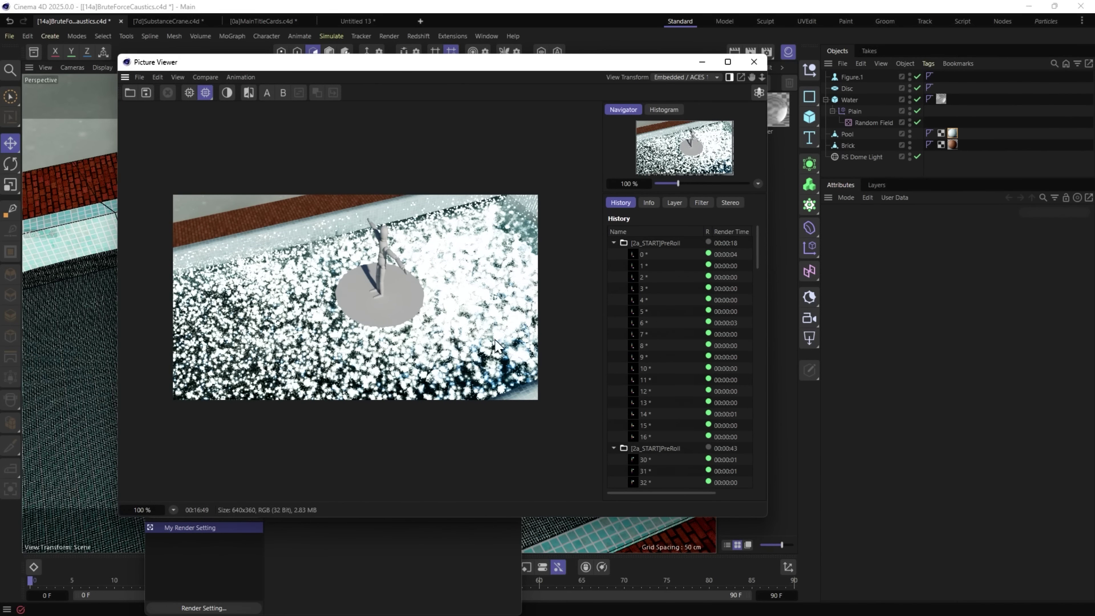
click(845, 146)
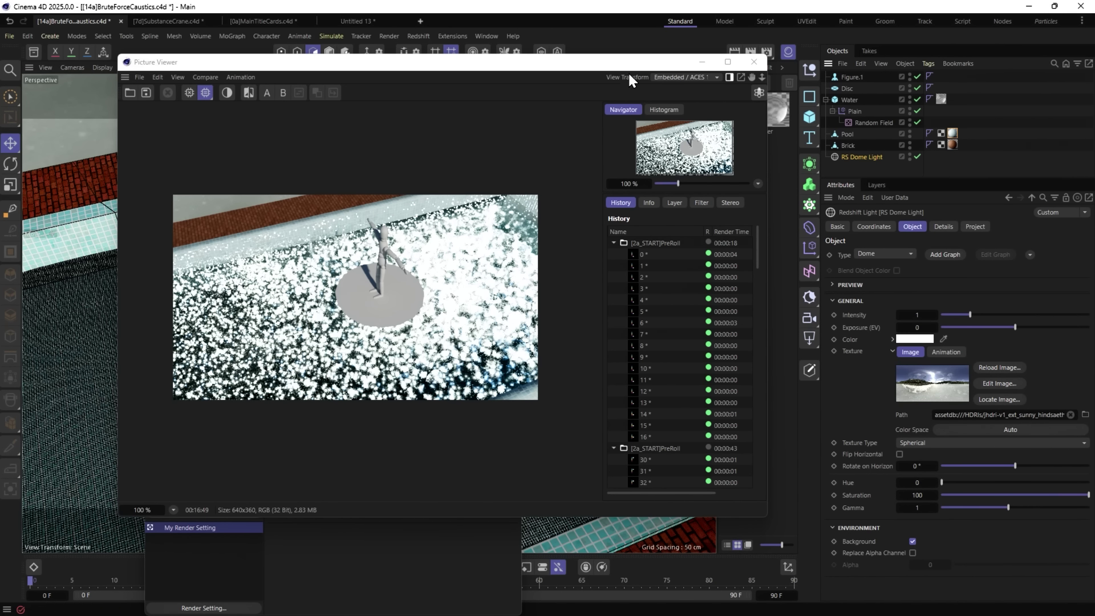
drag(629, 73, 832, 94)
drag(307, 200, 244, 92)
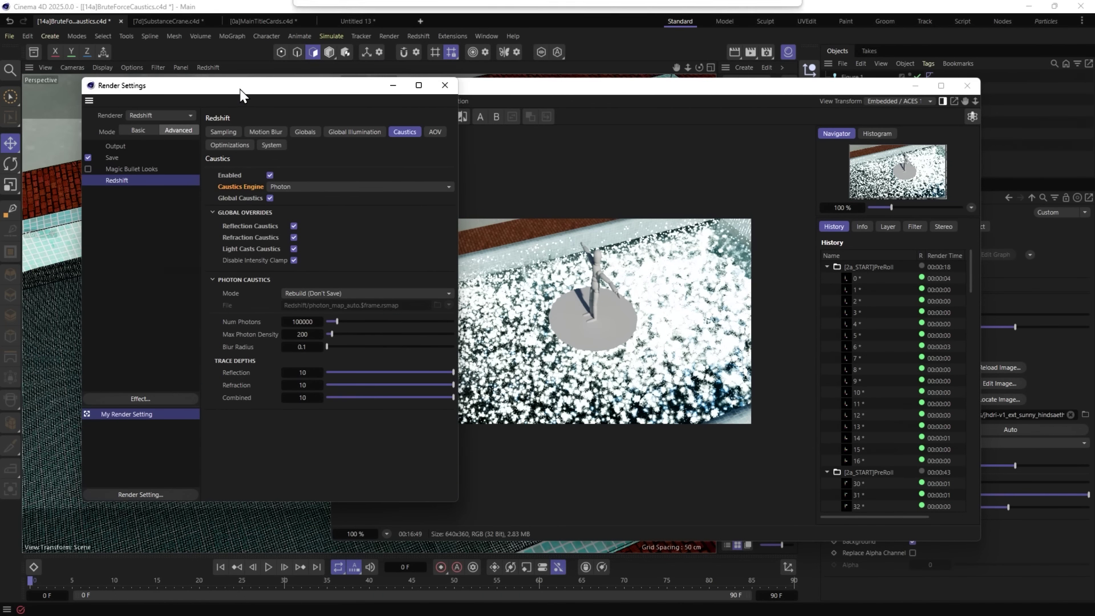
Switch the caustics engine to Brute Force and display the 00:13:09 render in the Picture Viewer.
click(289, 187)
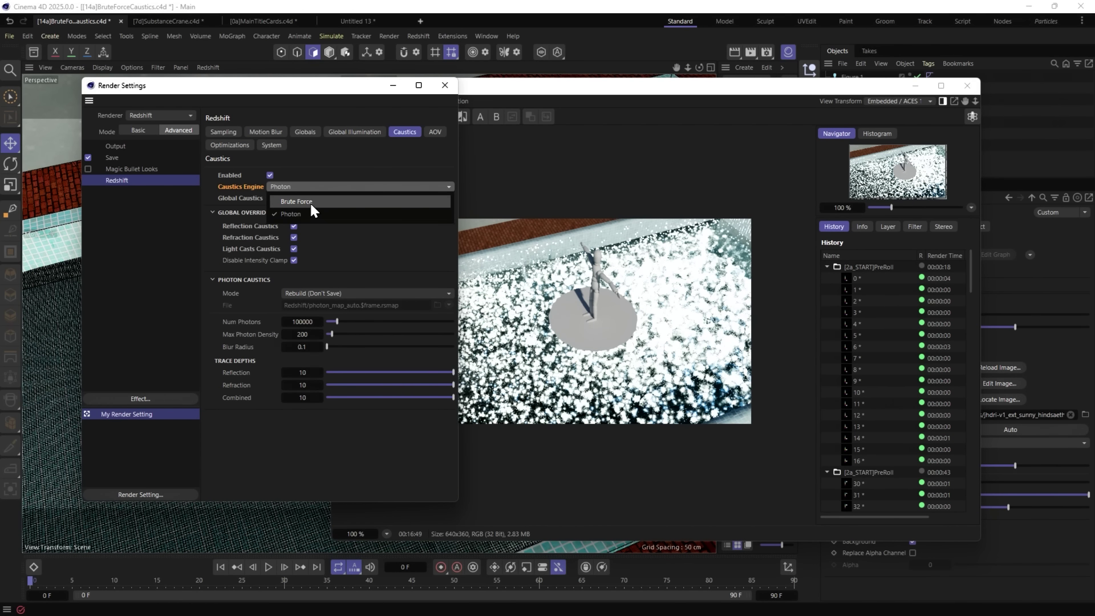
click(309, 201)
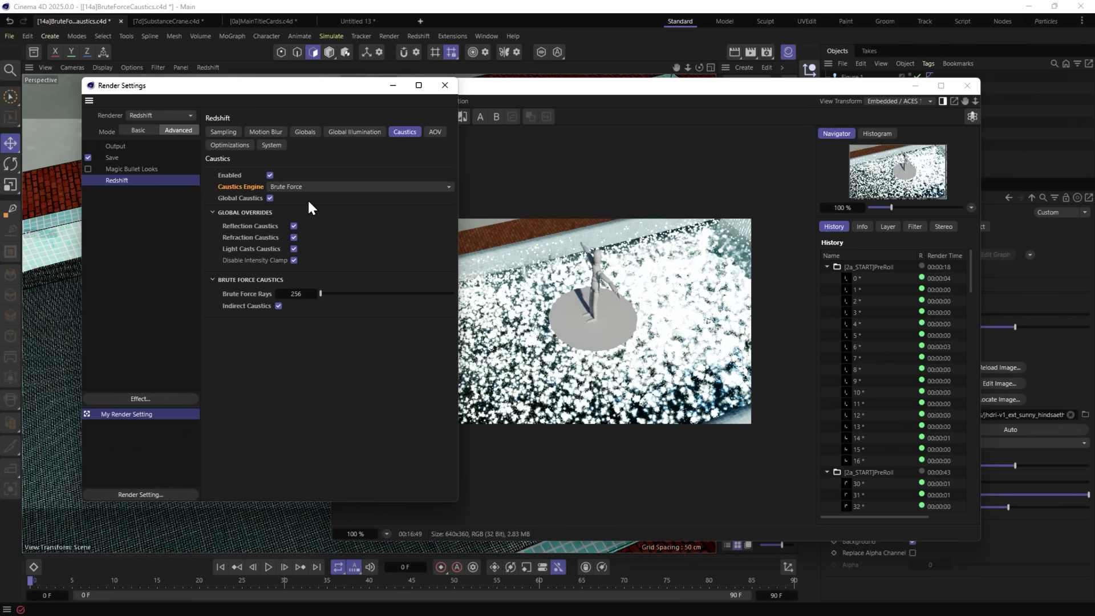
click(582, 95)
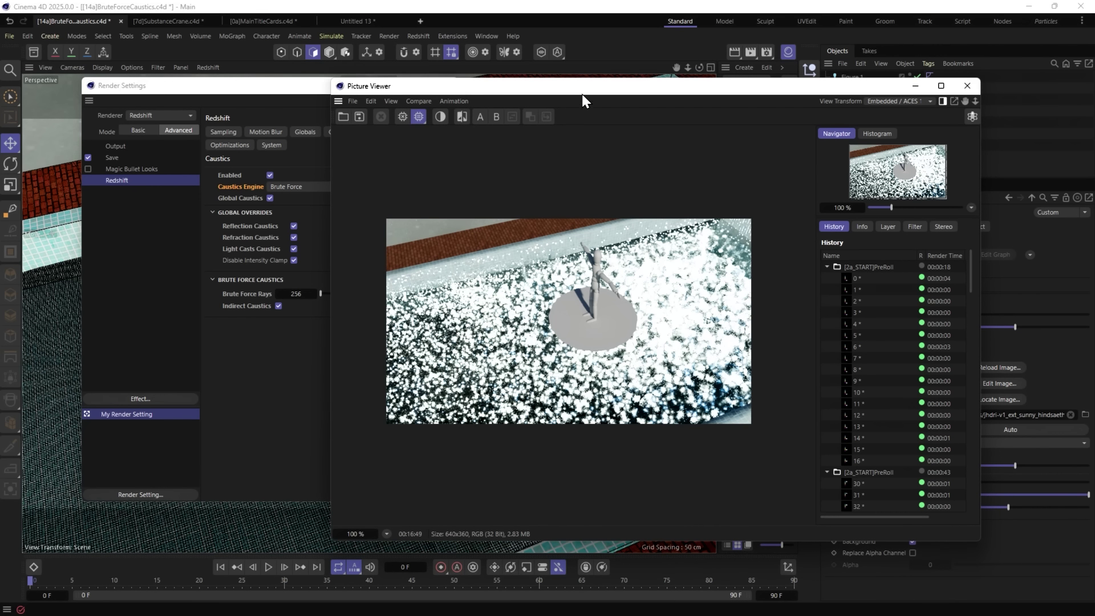
scroll(897, 464, down, 10)
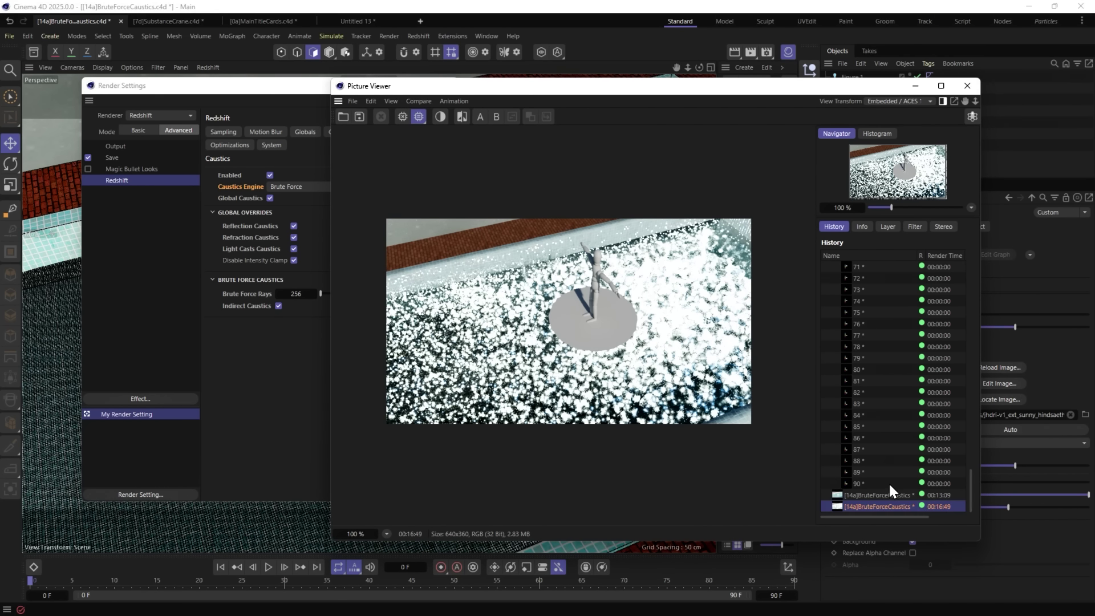
click(869, 495)
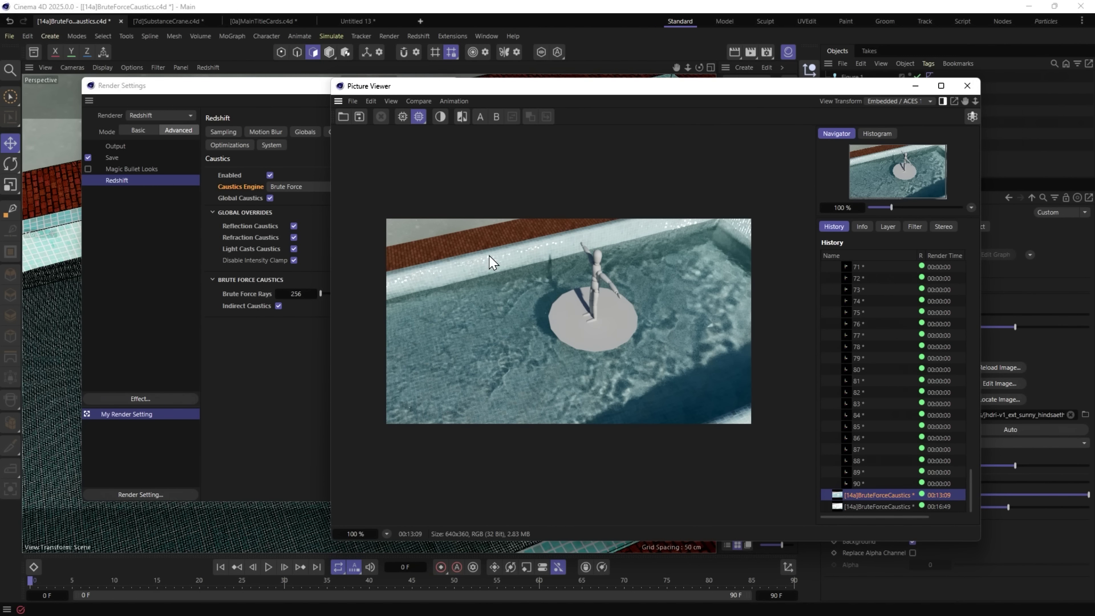
Compare the earlier noisy caustics render with the clean one in the Picture Viewer history.
drag(512, 98, 477, 110)
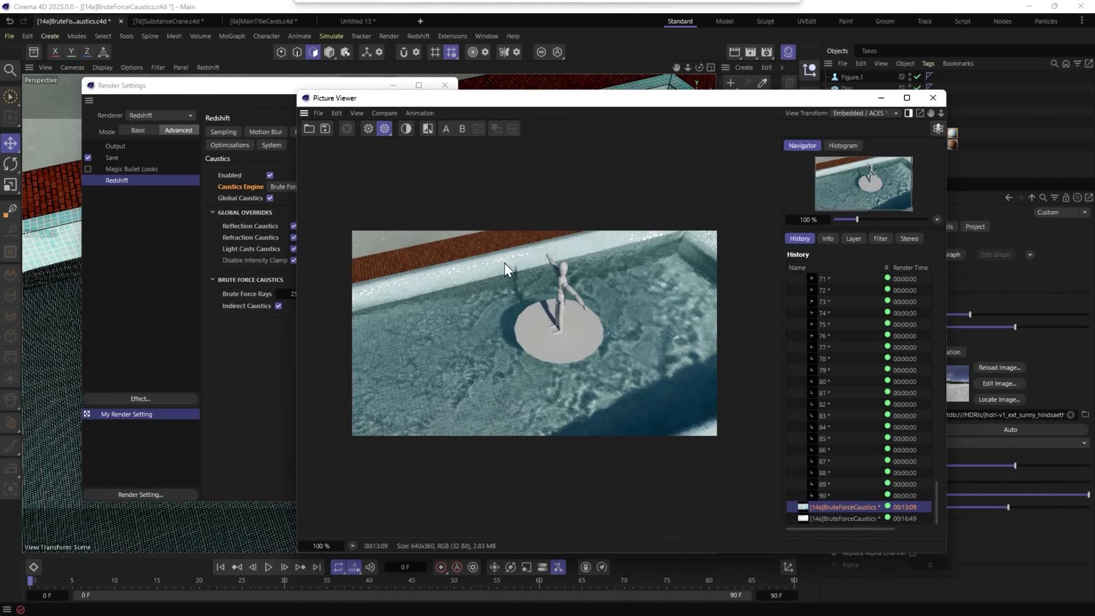
click(823, 518)
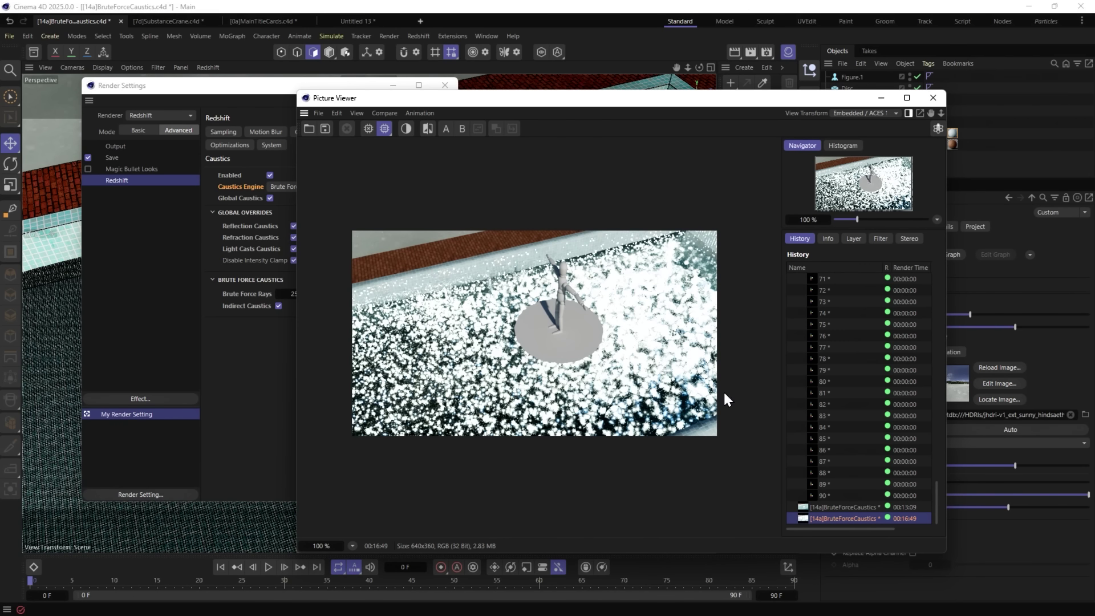
click(836, 505)
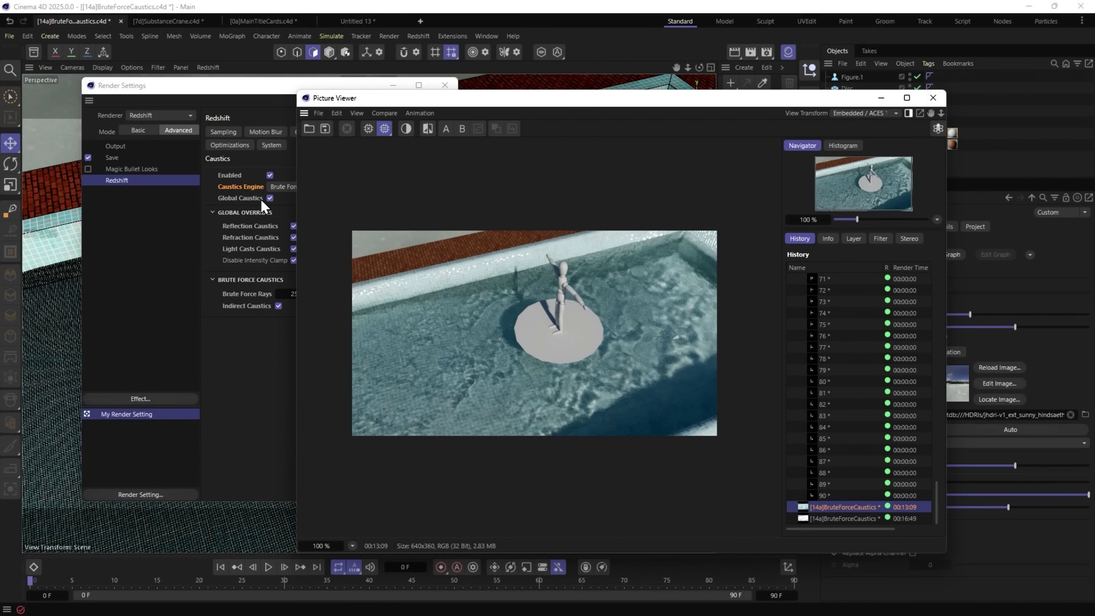
Close the Picture Viewer and the Render Settings window.
click(931, 107)
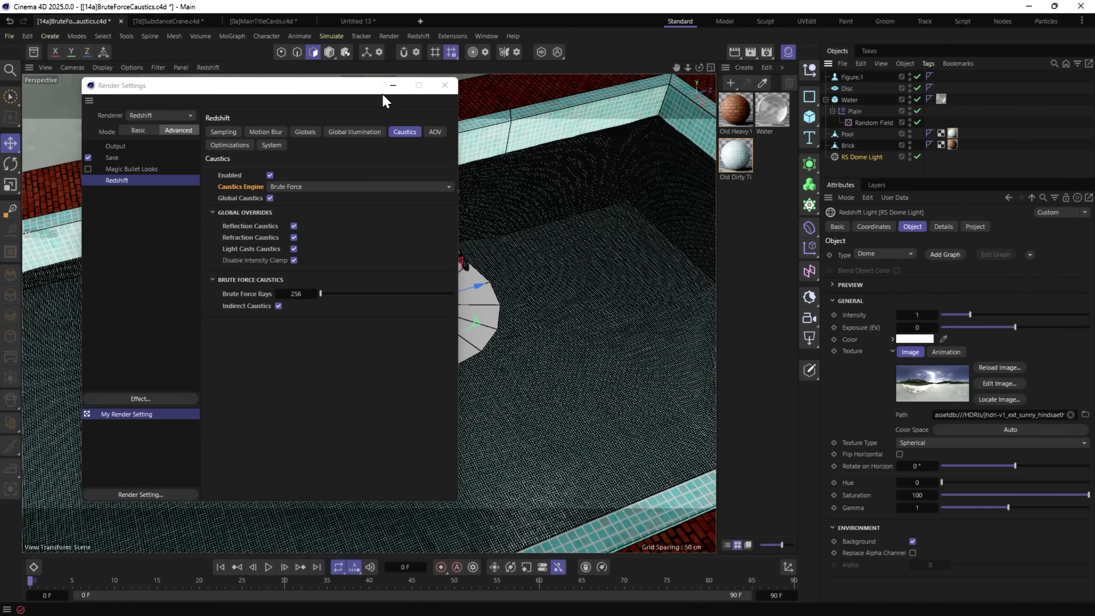
drag(357, 93, 330, 125)
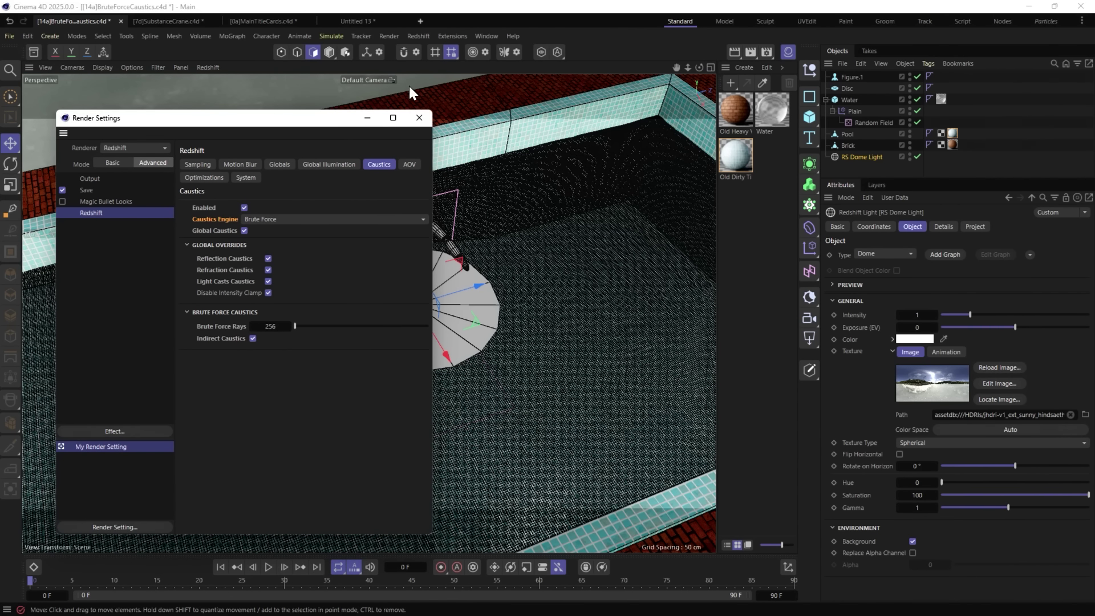
click(588, 49)
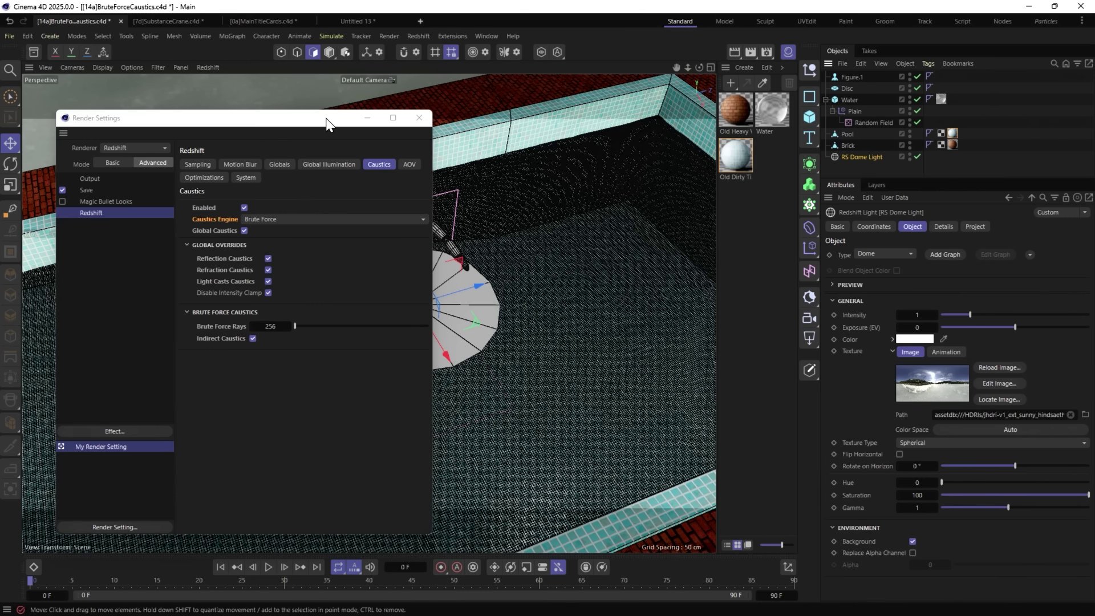
drag(328, 123, 465, 111)
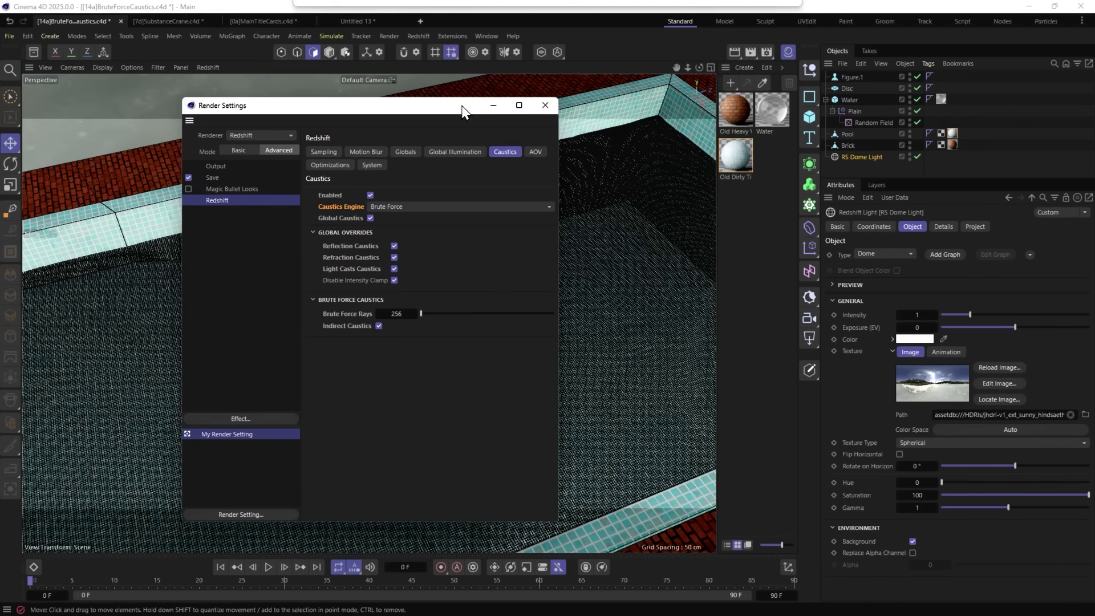
click(542, 108)
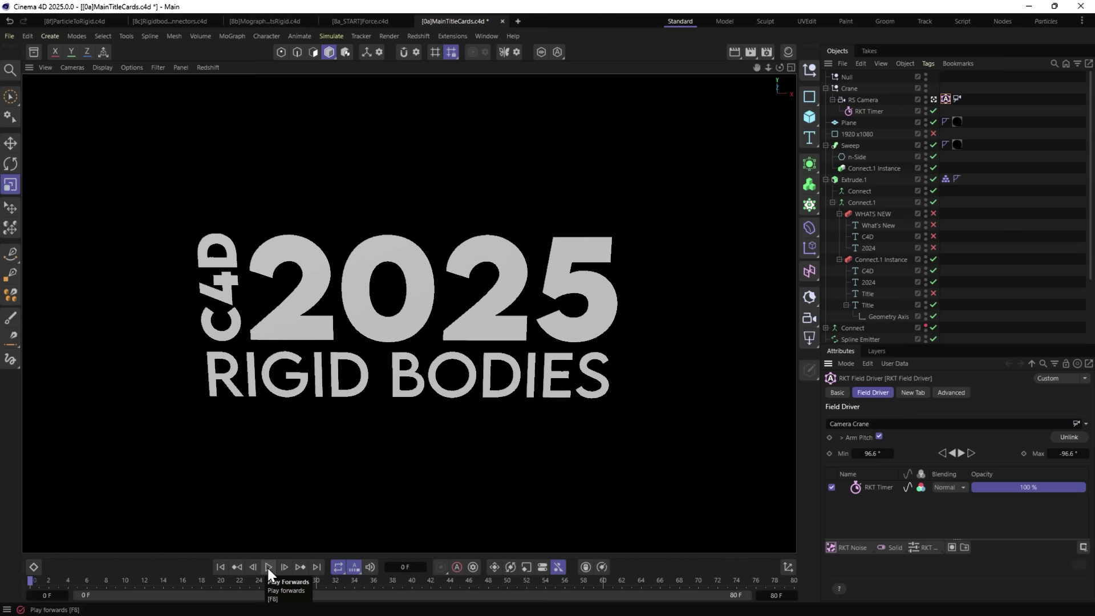
Play the title card animation briefly, then switch to the [8a_START]Force.c4d project.
click(269, 566)
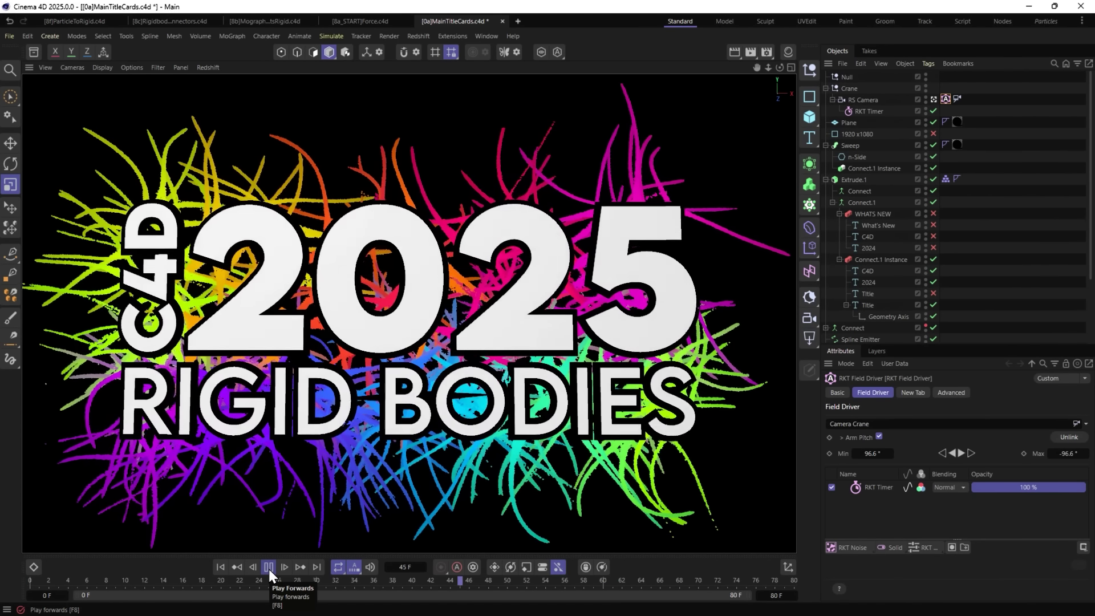
click(269, 566)
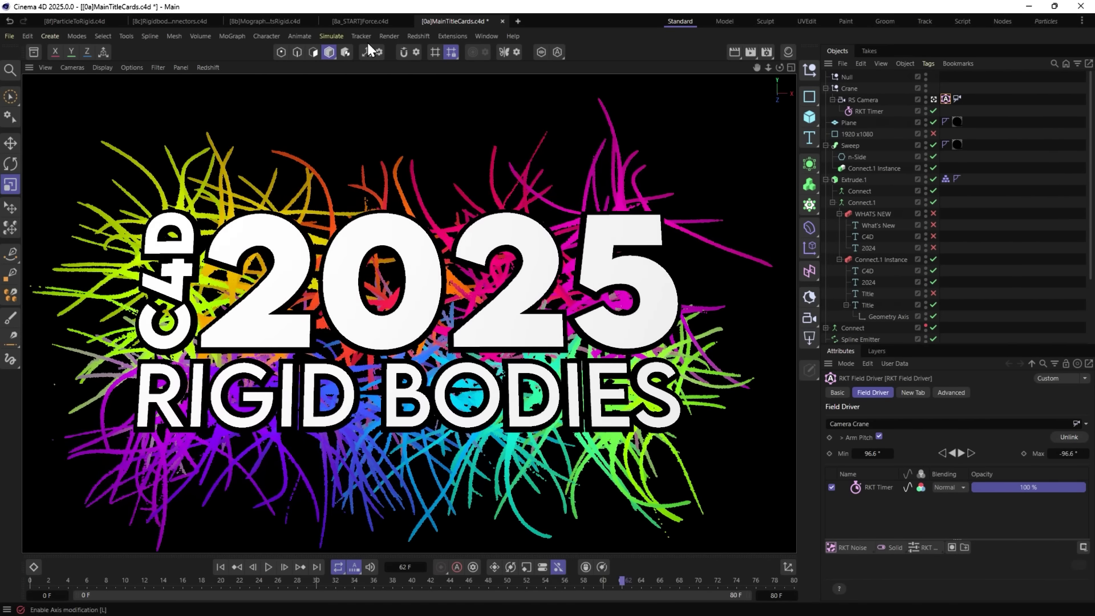
click(360, 21)
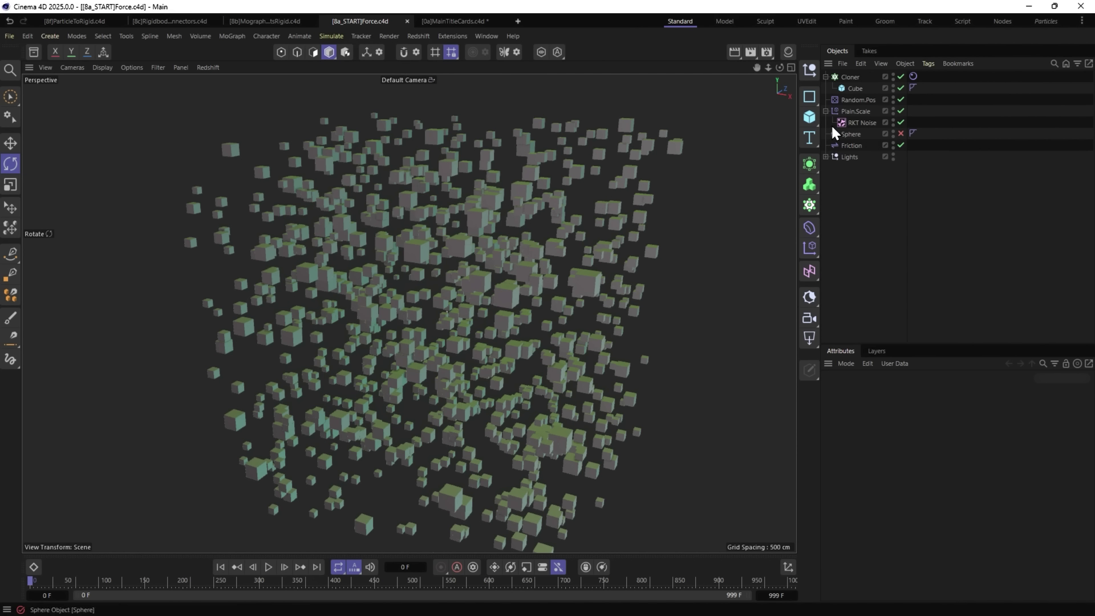
Preview the cube simulation, then add a Force object from the Simulate menu and replay it.
click(912, 76)
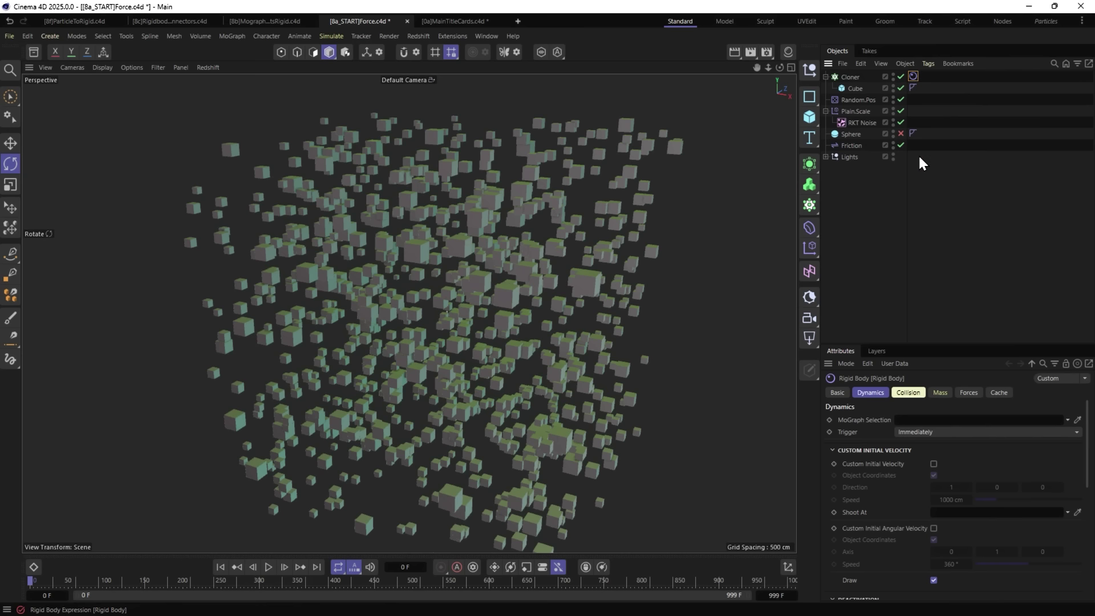
click(269, 567)
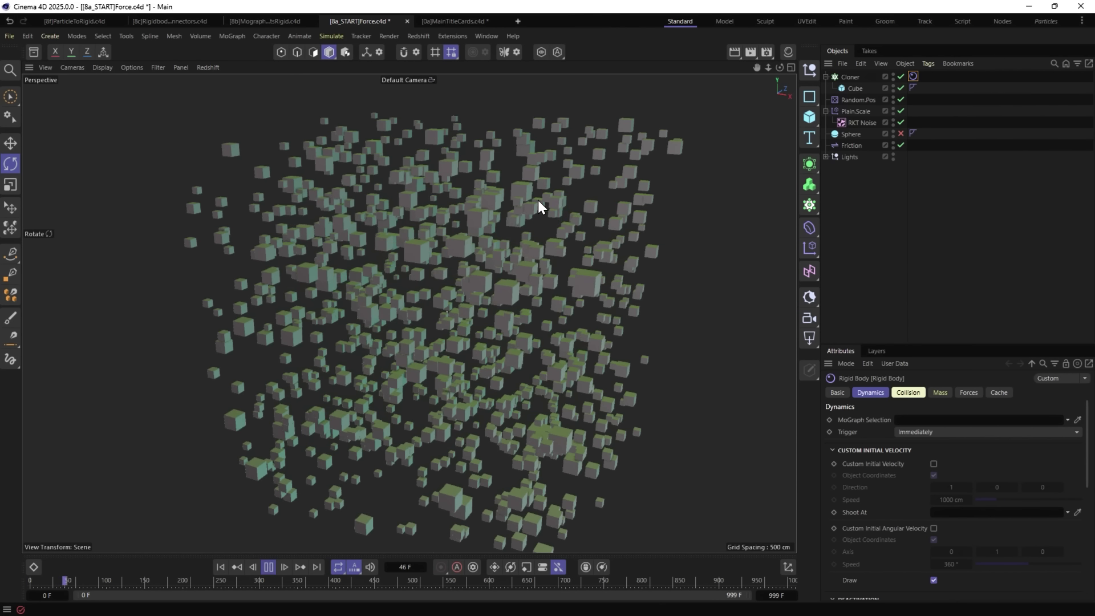
click(269, 567)
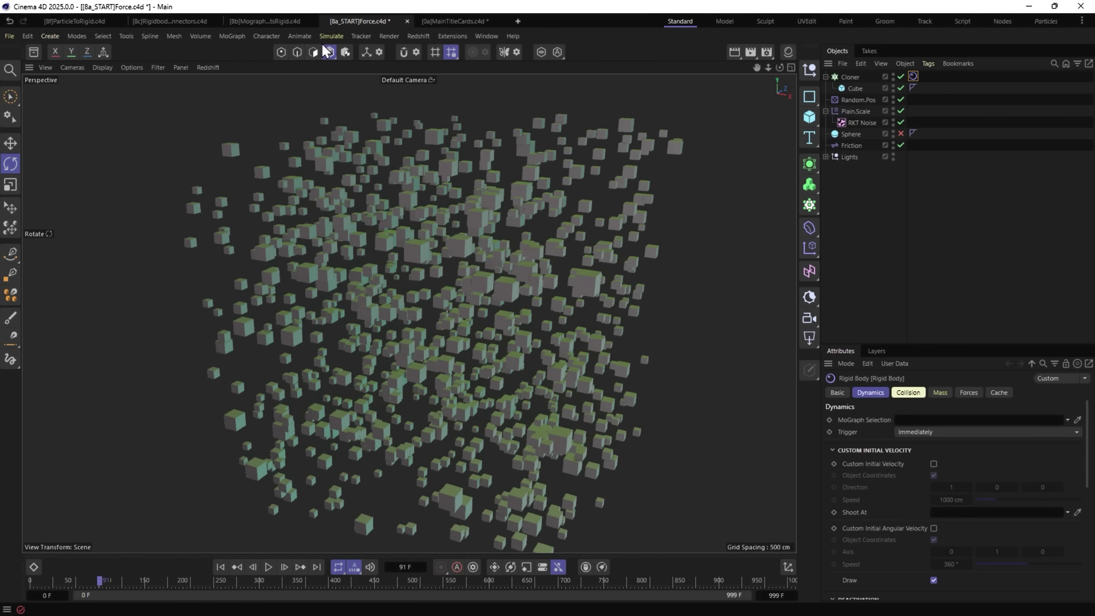
click(341, 36)
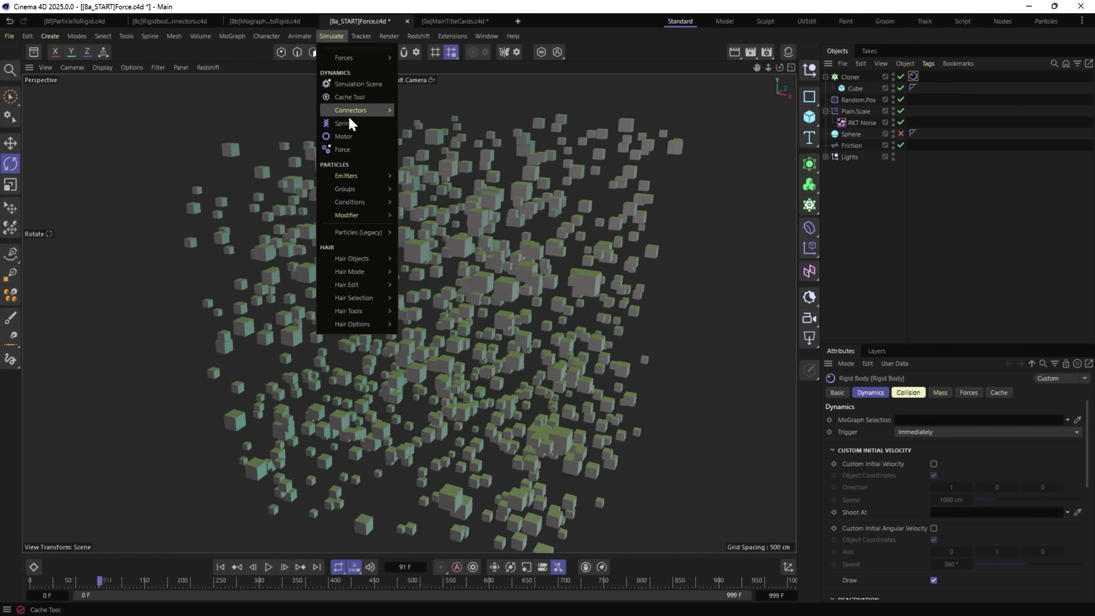
click(351, 146)
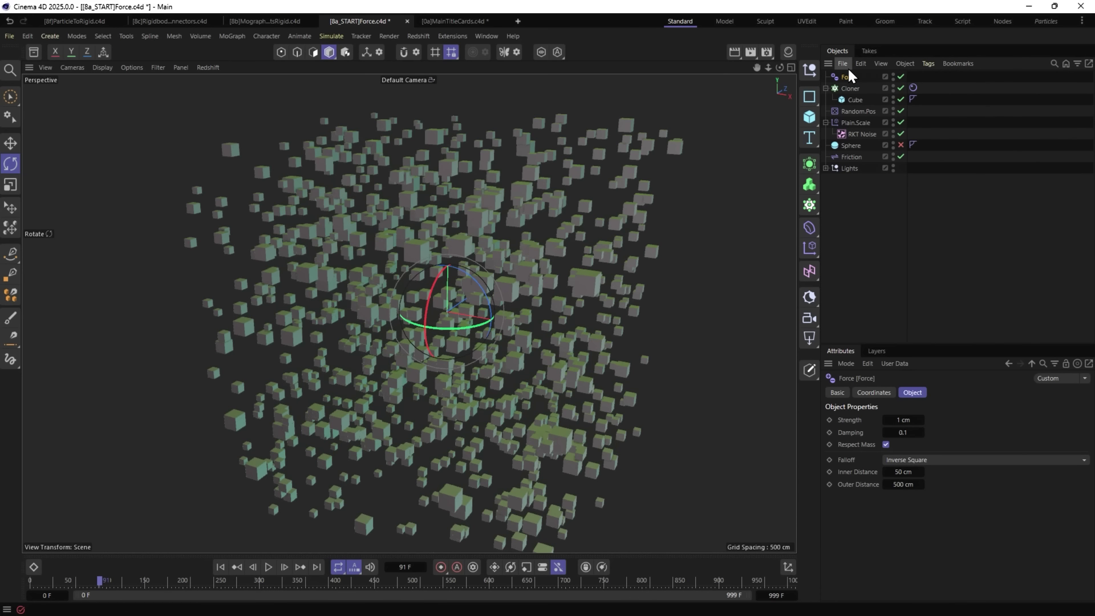
click(221, 567)
click(266, 567)
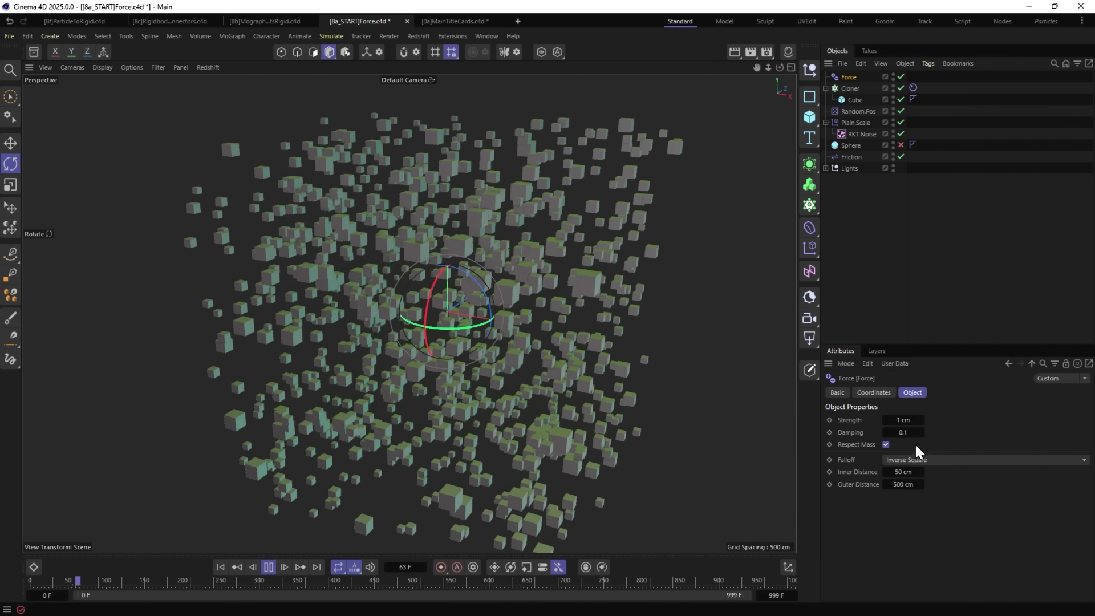
Set the Force's Strength to 11 cm and its Inner Distance to 0 cm.
click(907, 420)
text(11)
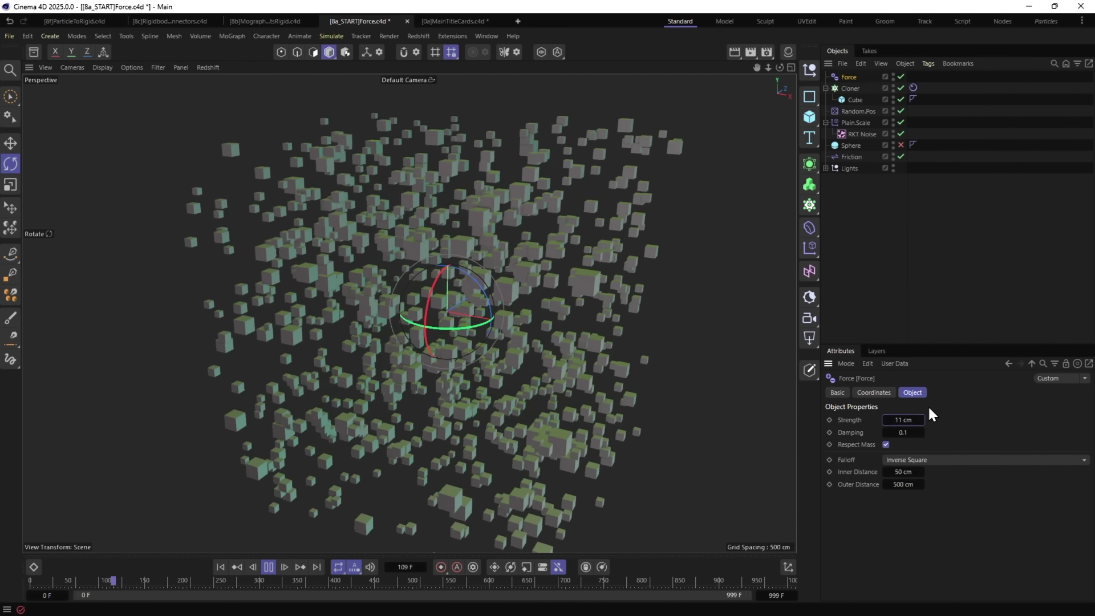
key(Return)
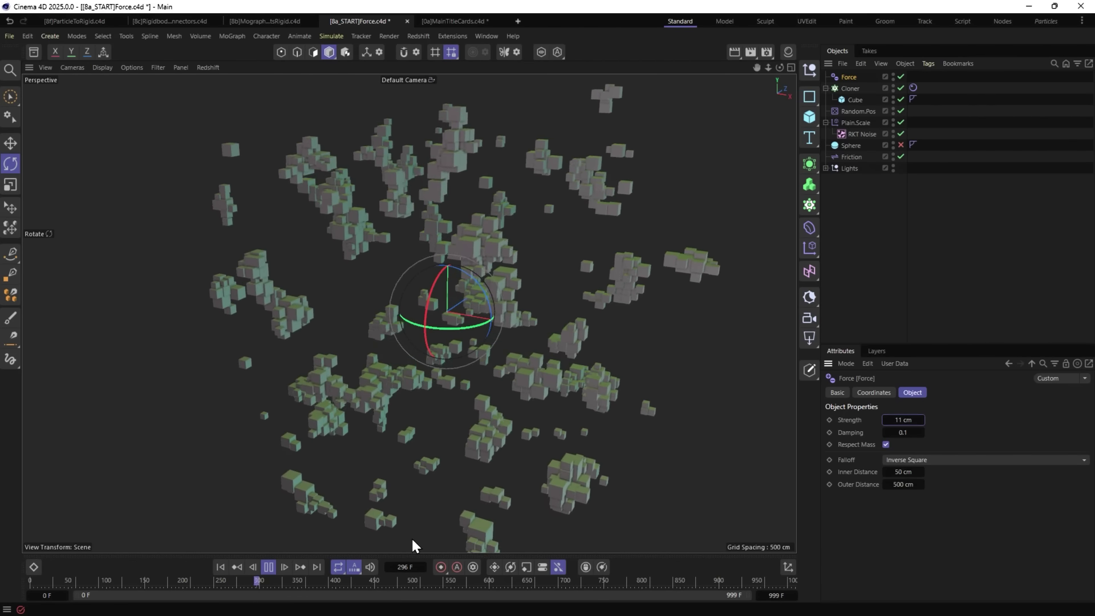
click(269, 566)
click(221, 566)
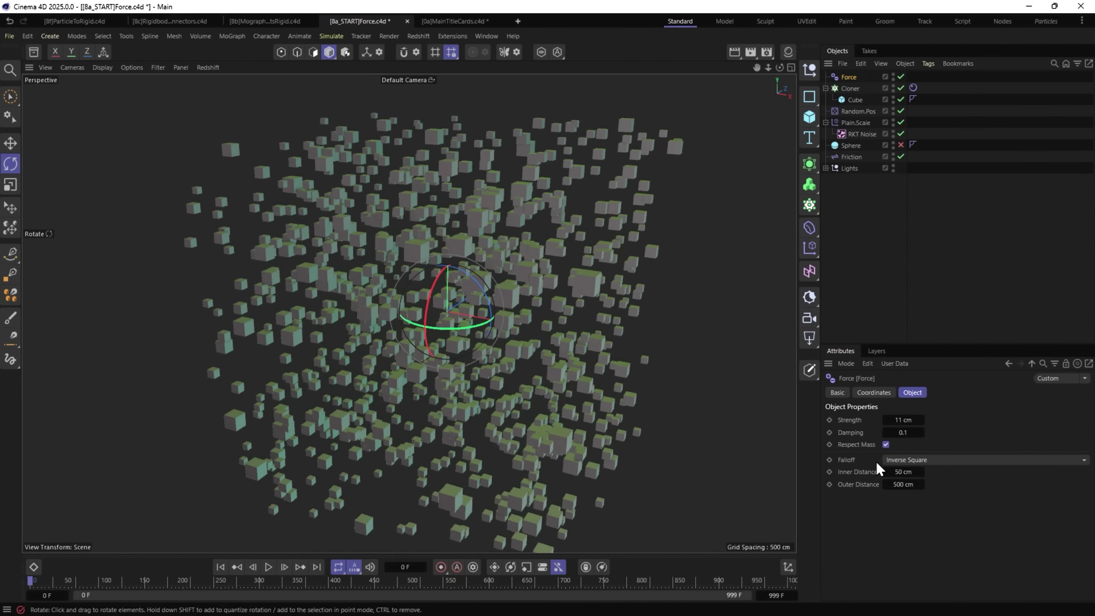
click(903, 473)
text(0)
key(Return)
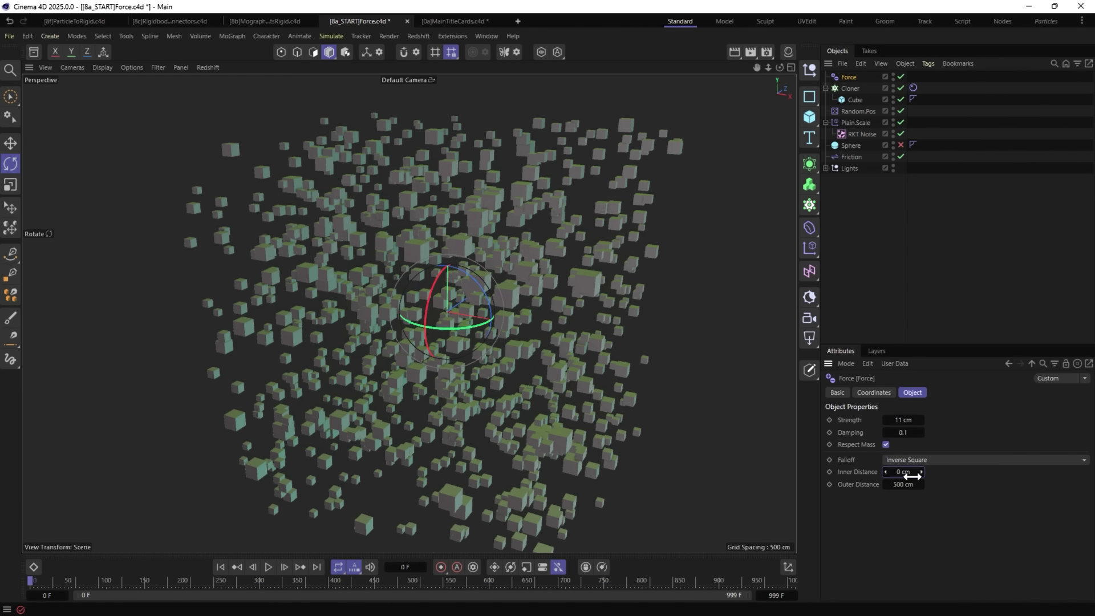
Add a Field Driver to the Force's Outer Distance with a 3333 cm maximum.
right_click(849, 484)
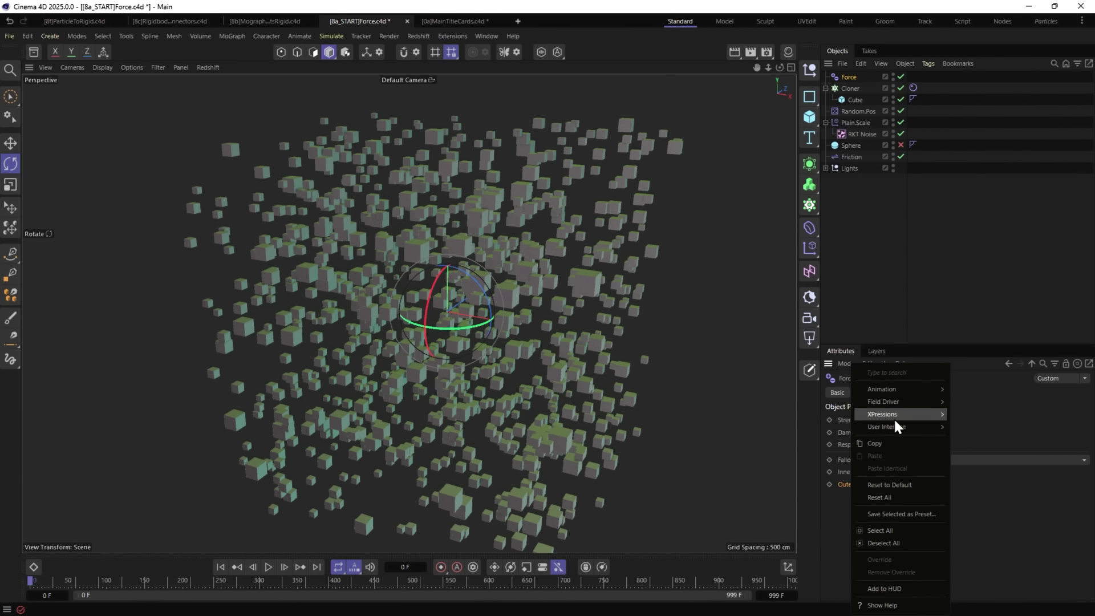
mouse_move(885, 406)
click(961, 404)
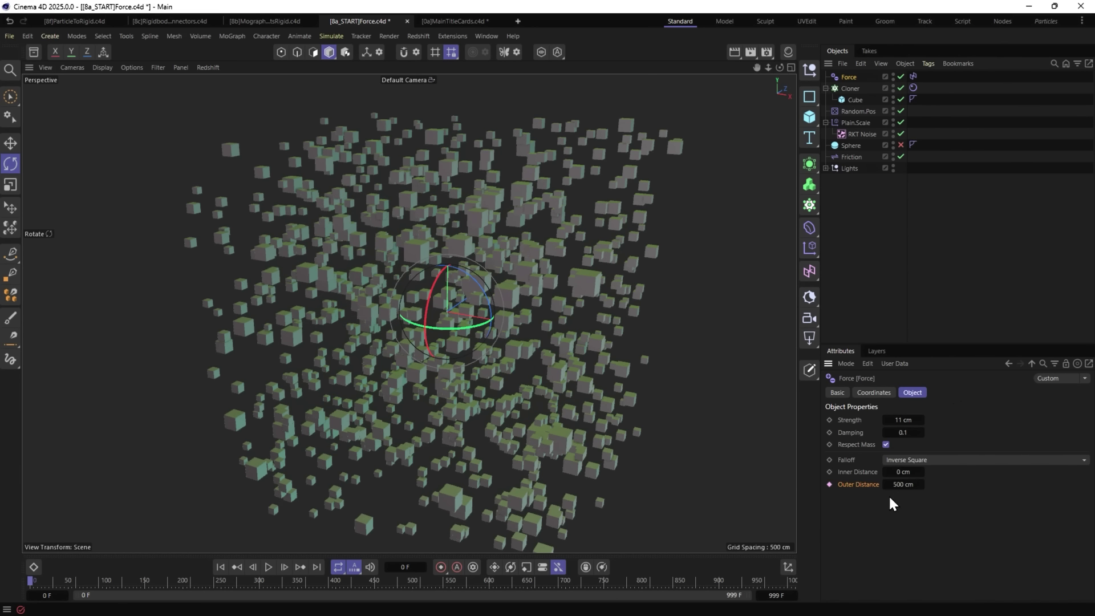
click(913, 76)
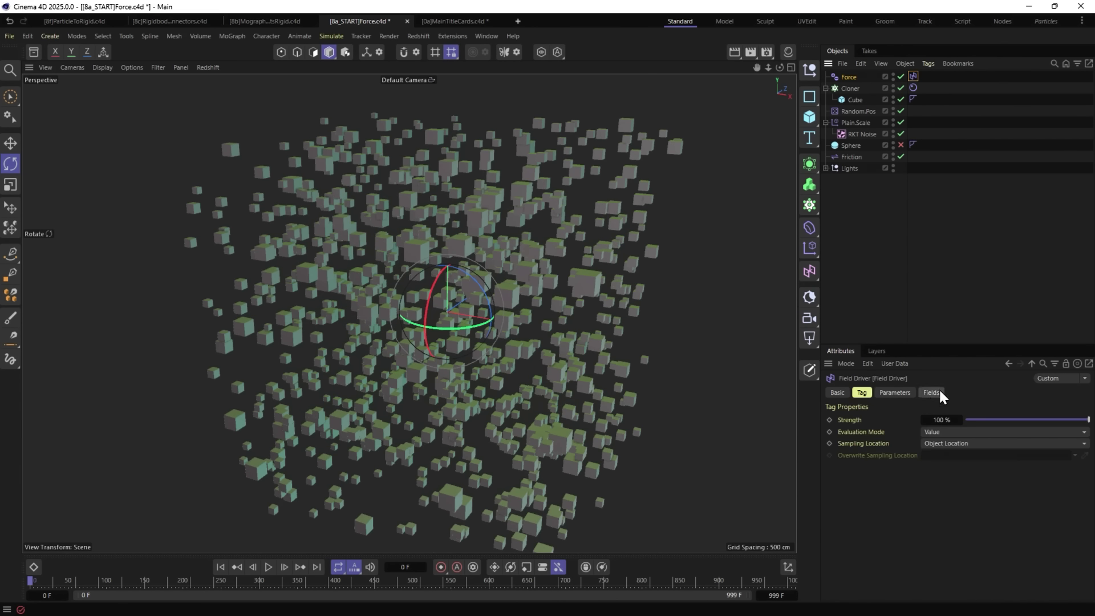
click(894, 392)
click(878, 448)
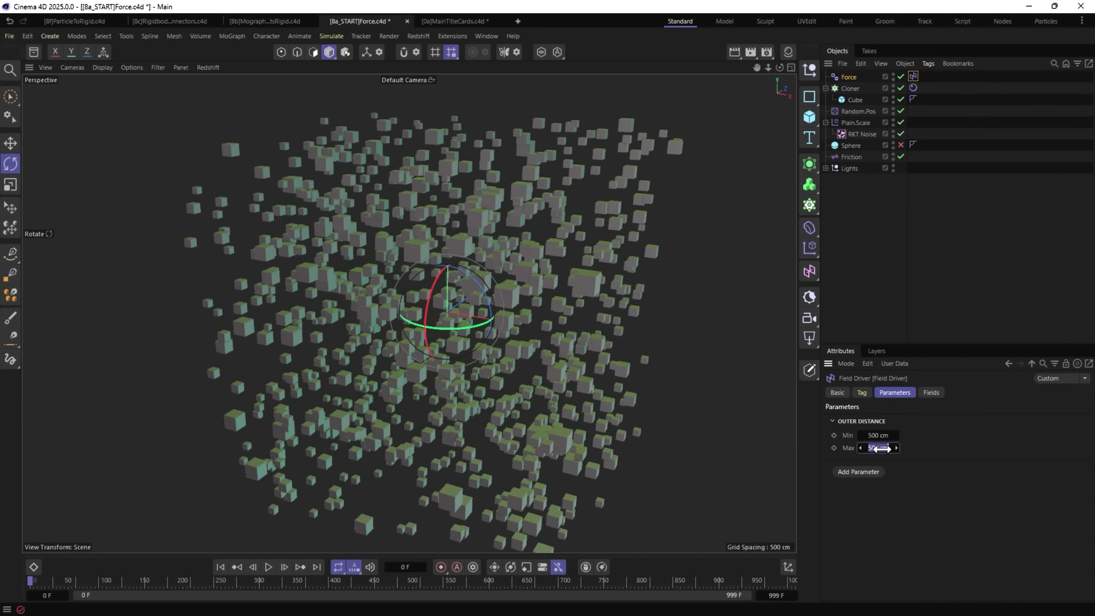
text(3333)
key(Return)
Add an RKT Timer field ending at frame 999 to the driver and play the simulation.
click(931, 392)
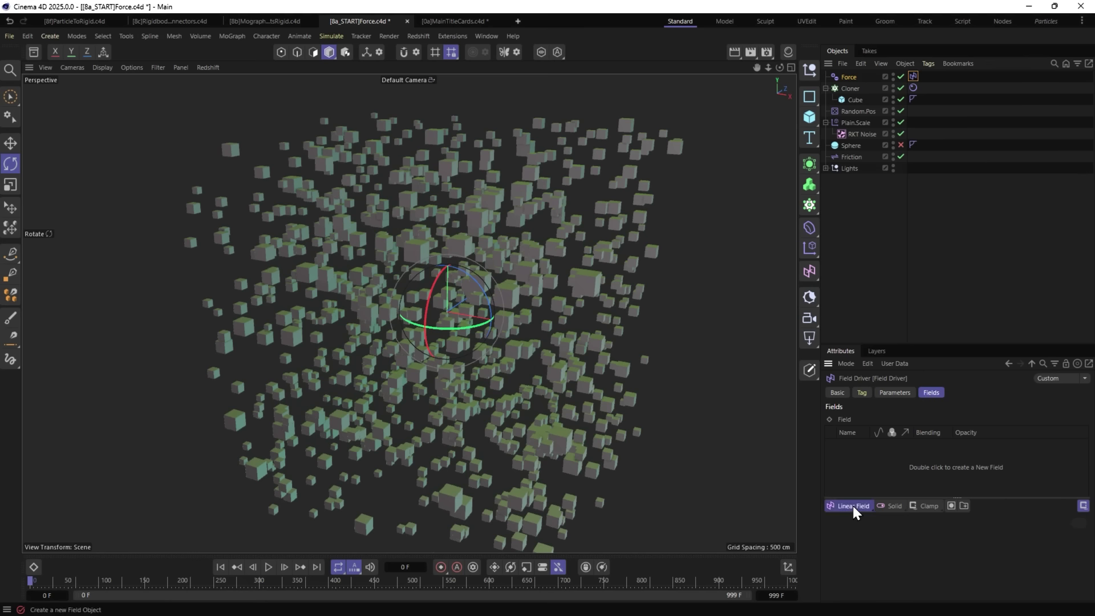
drag(853, 505, 1019, 412)
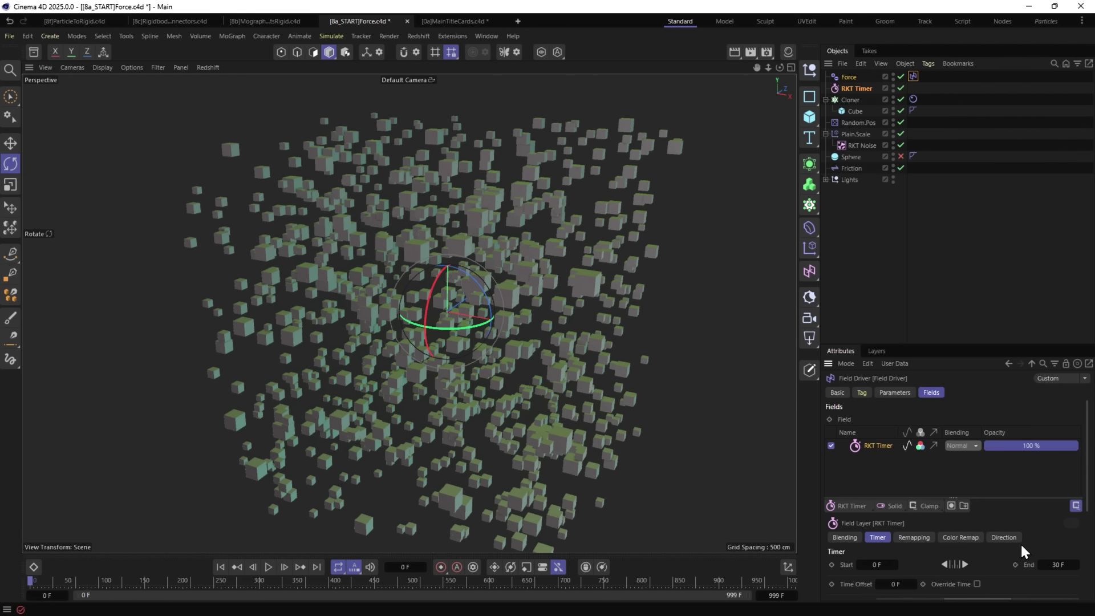
click(1056, 564)
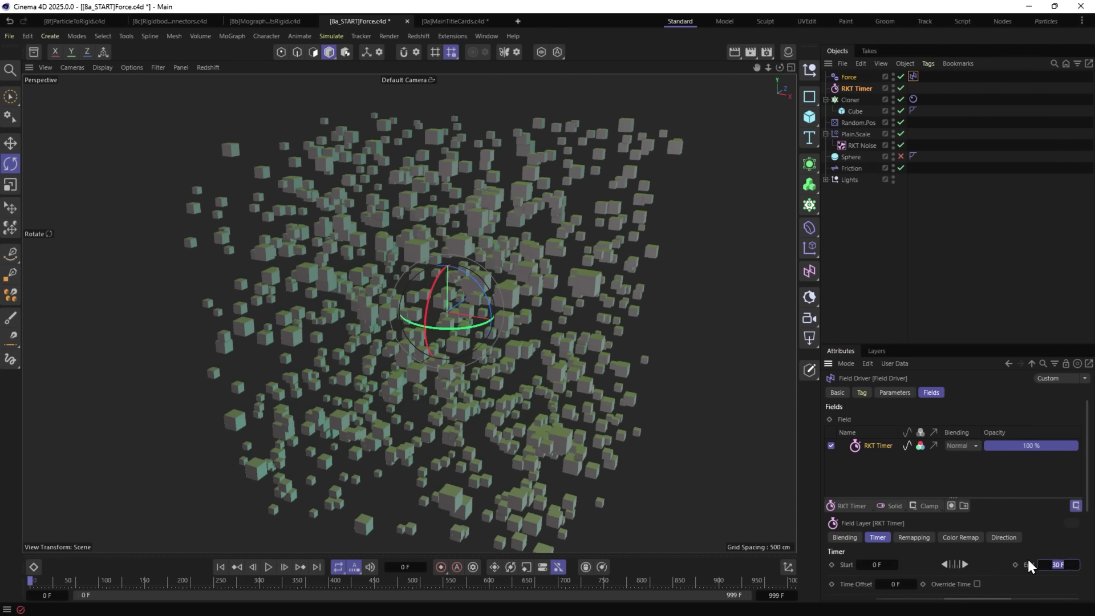
text(999)
key(Return)
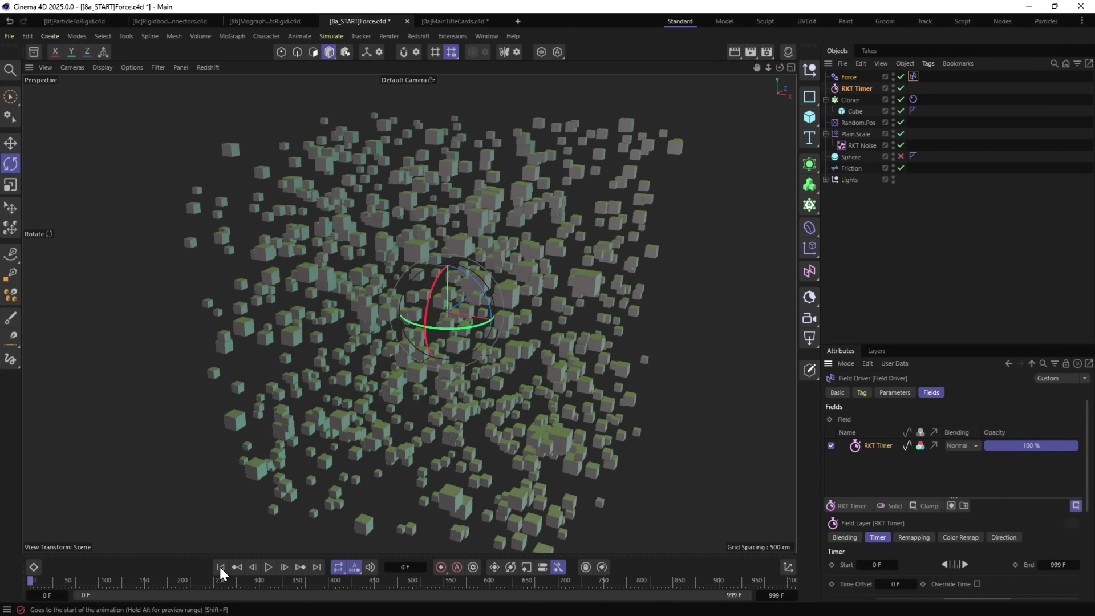
click(267, 567)
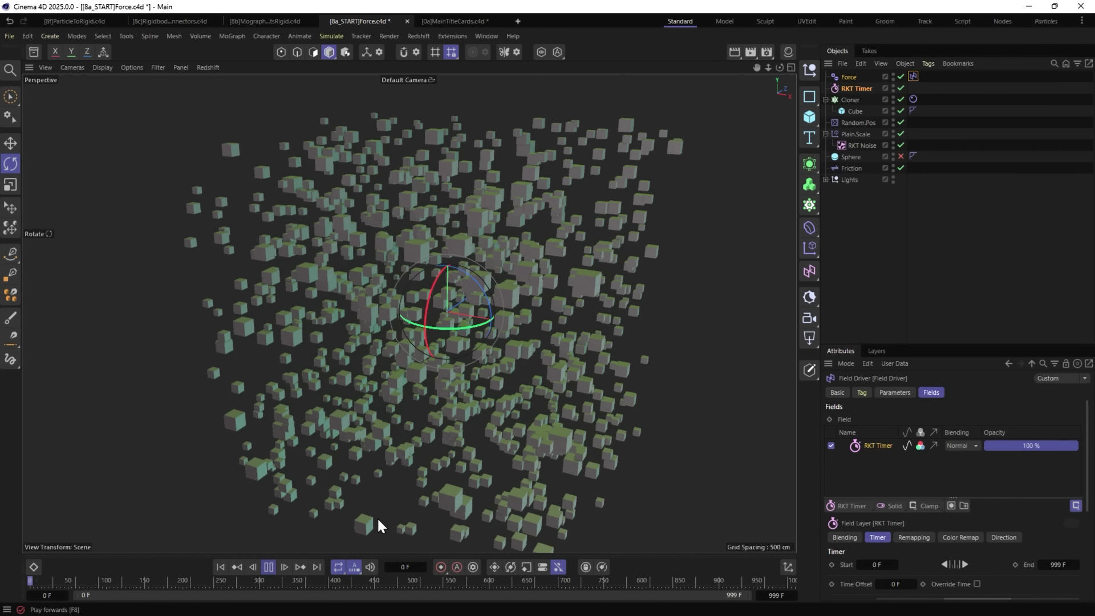
Review the clumped cubes and the Rigid Body force settings, then open [8b]MographWeightsRigid.c4d.
click(846, 78)
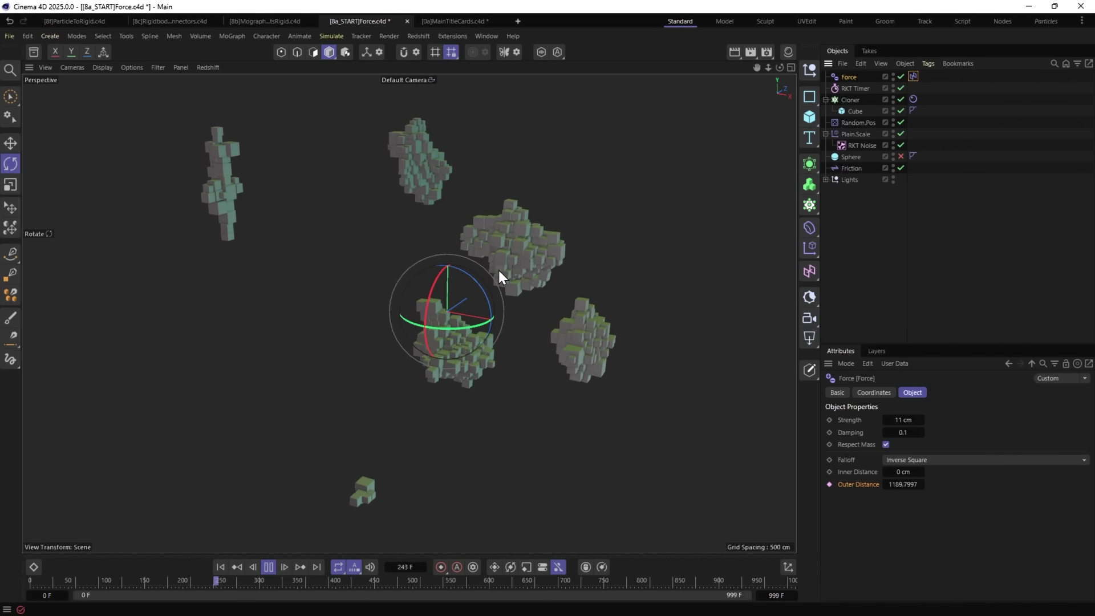
click(267, 566)
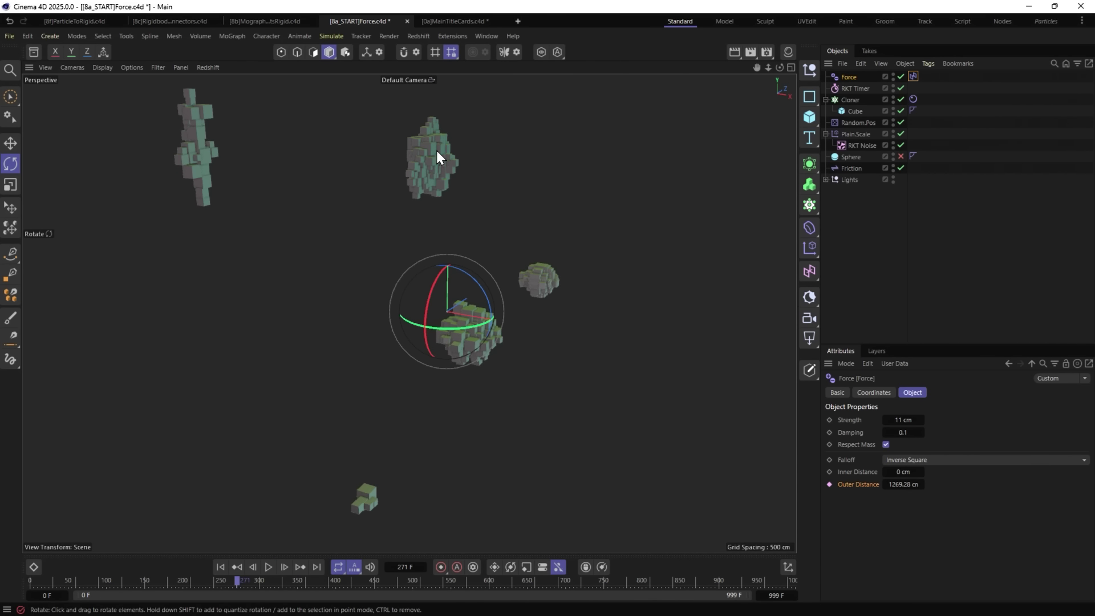
click(913, 98)
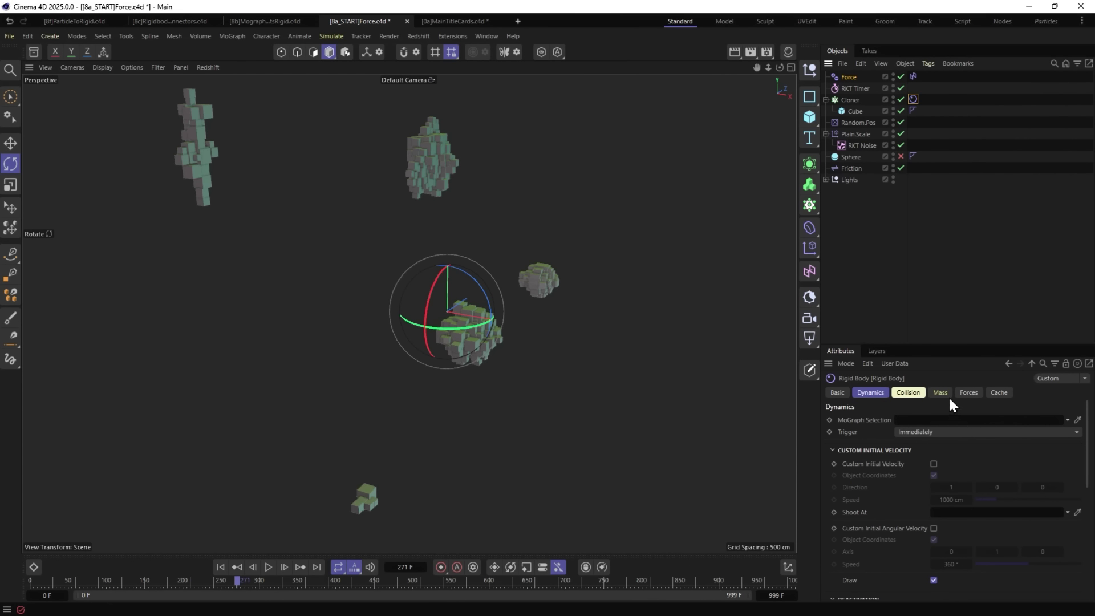
click(946, 394)
click(962, 393)
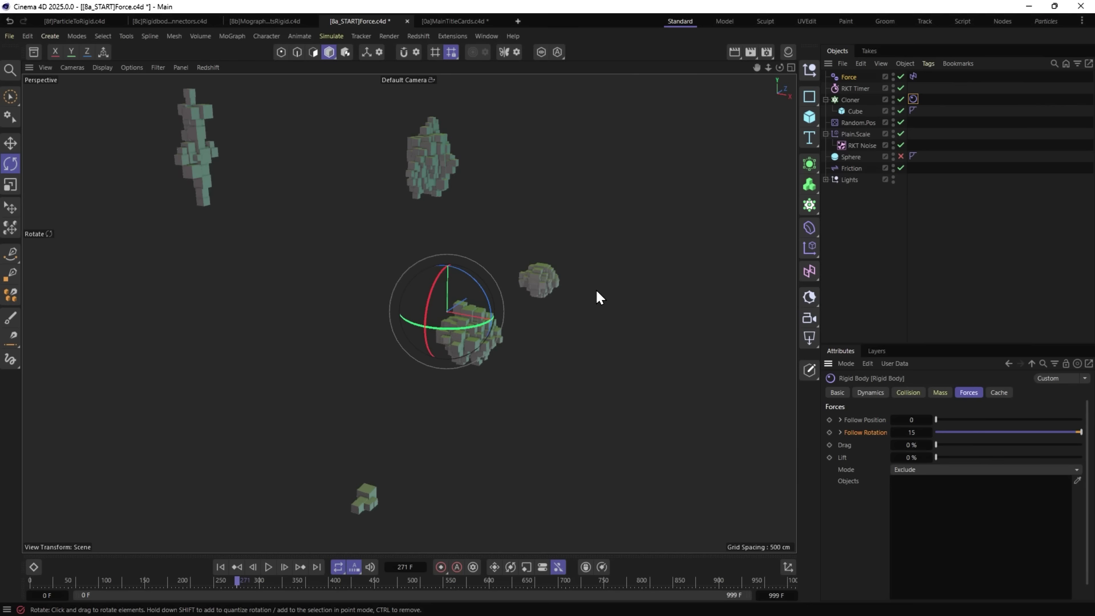
click(841, 76)
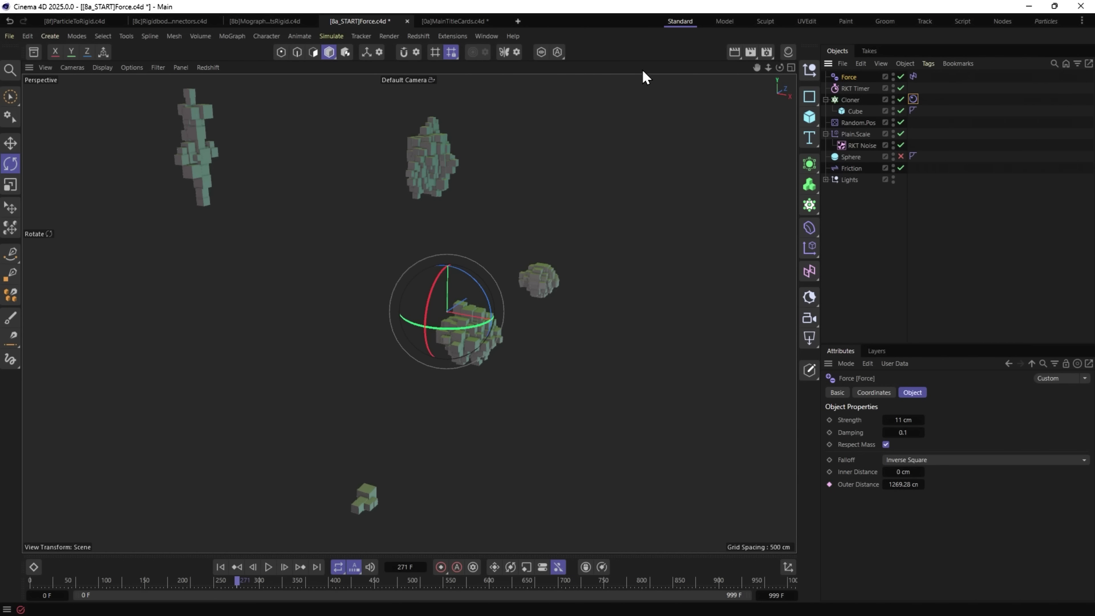
click(279, 21)
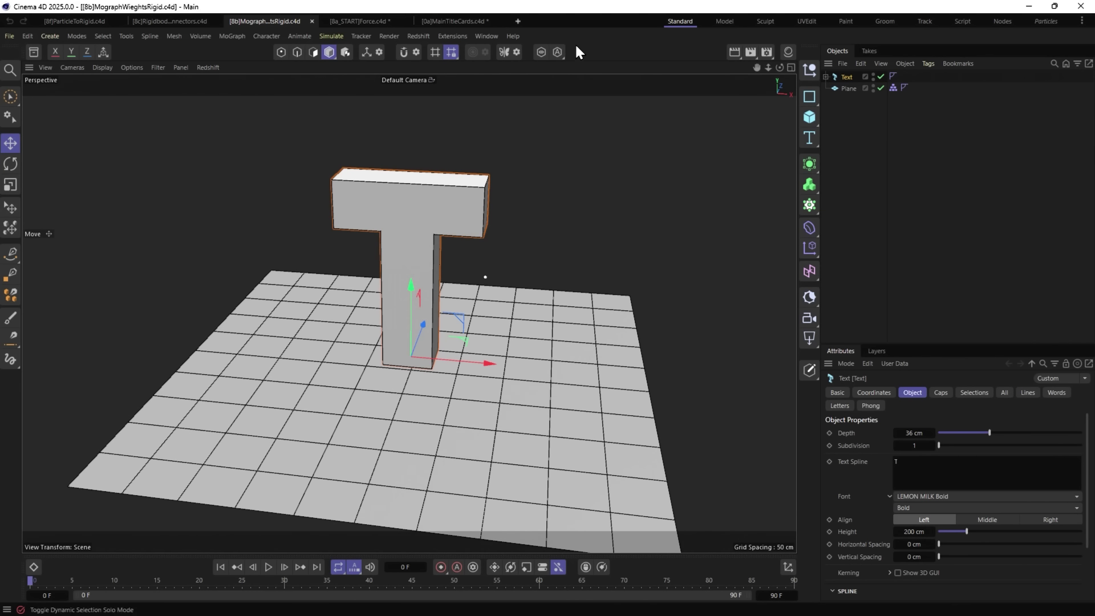
Browse the Redshift and Extensions menus, then bring up the Volume Builder flyout.
click(420, 35)
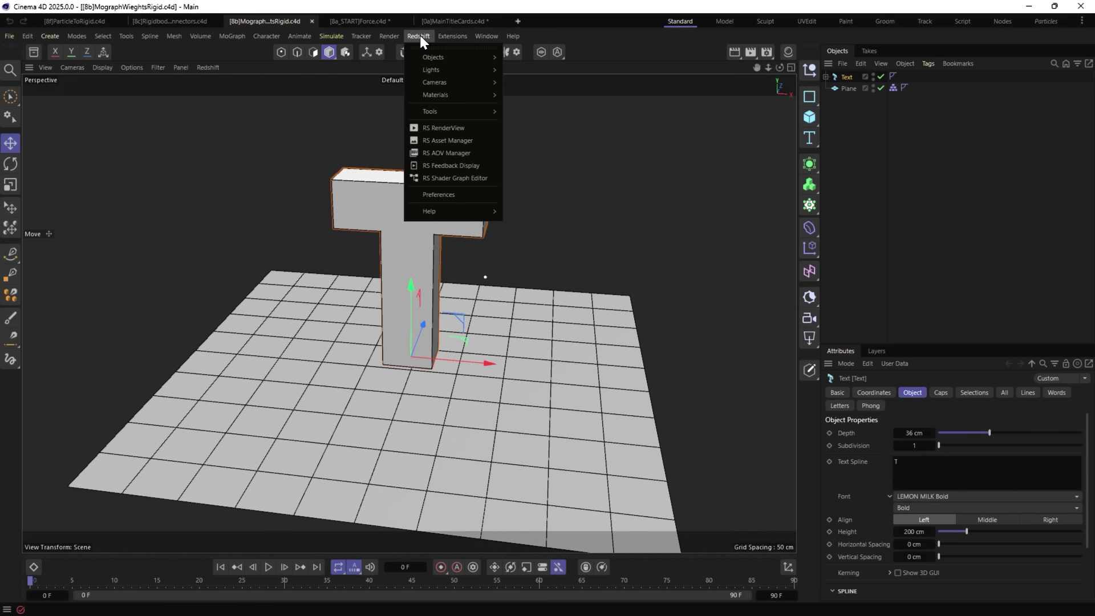
mouse_move(468, 33)
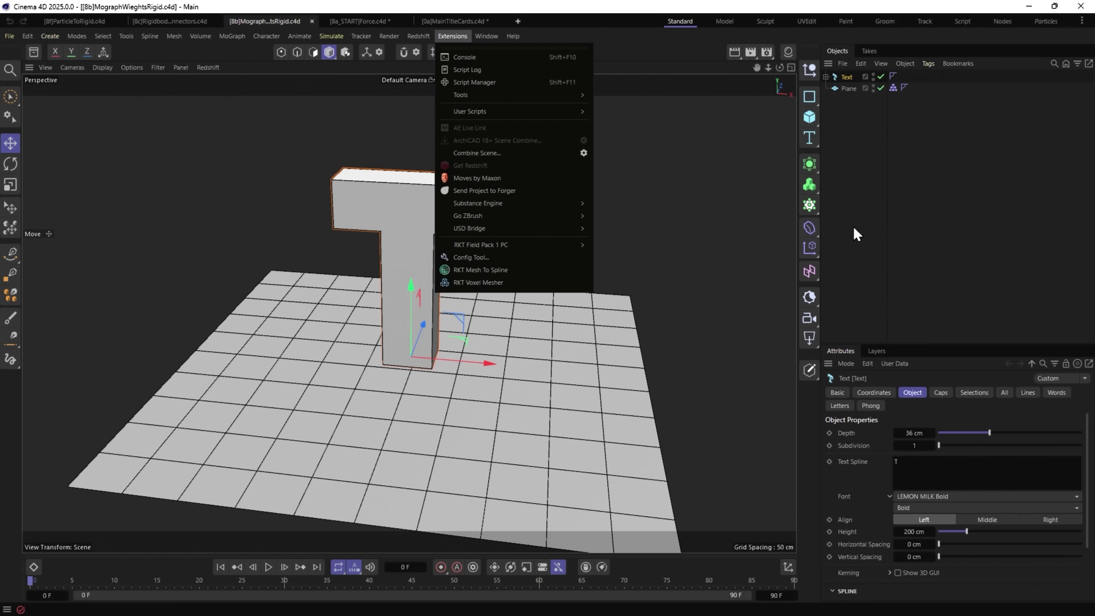
click(764, 171)
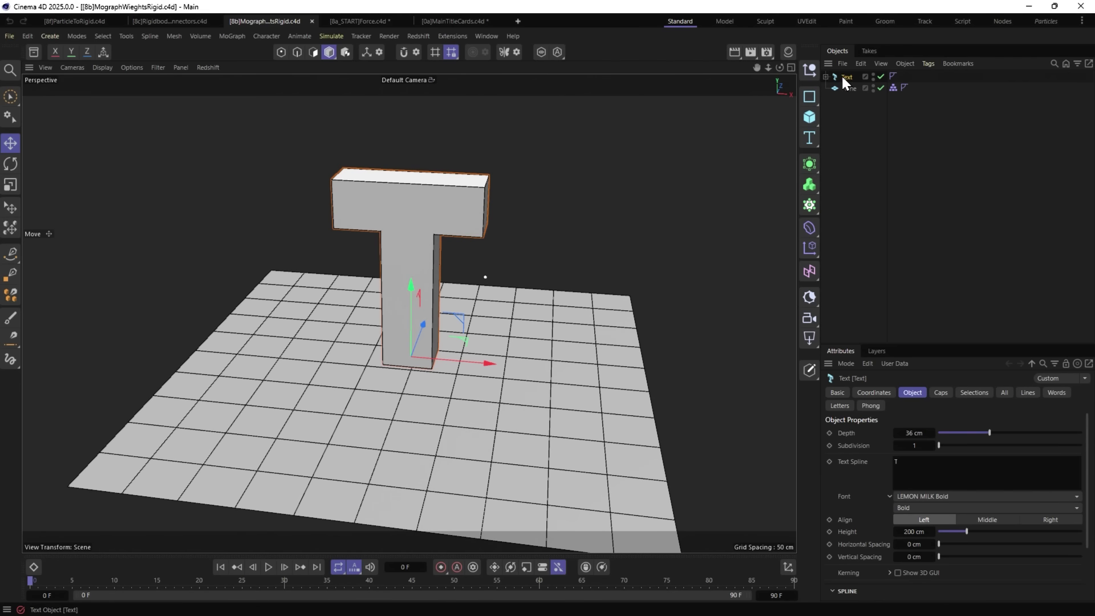
click(813, 184)
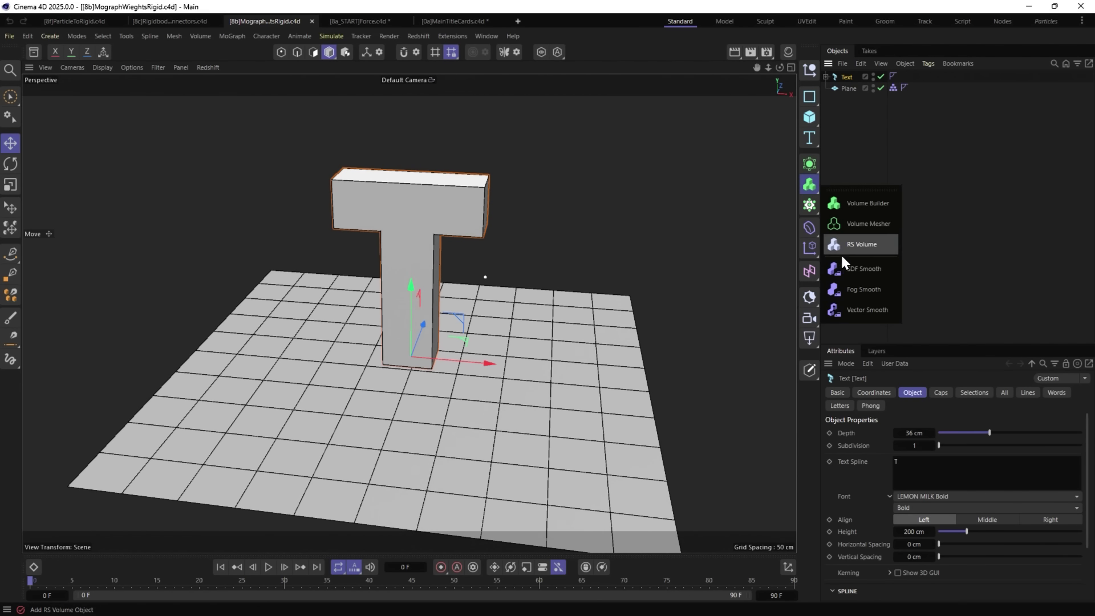
Wrap the T text in a Volume Builder and add an RKT Voxel Mesher, testing and undoing the offset.
alt+click(874, 204)
click(418, 36)
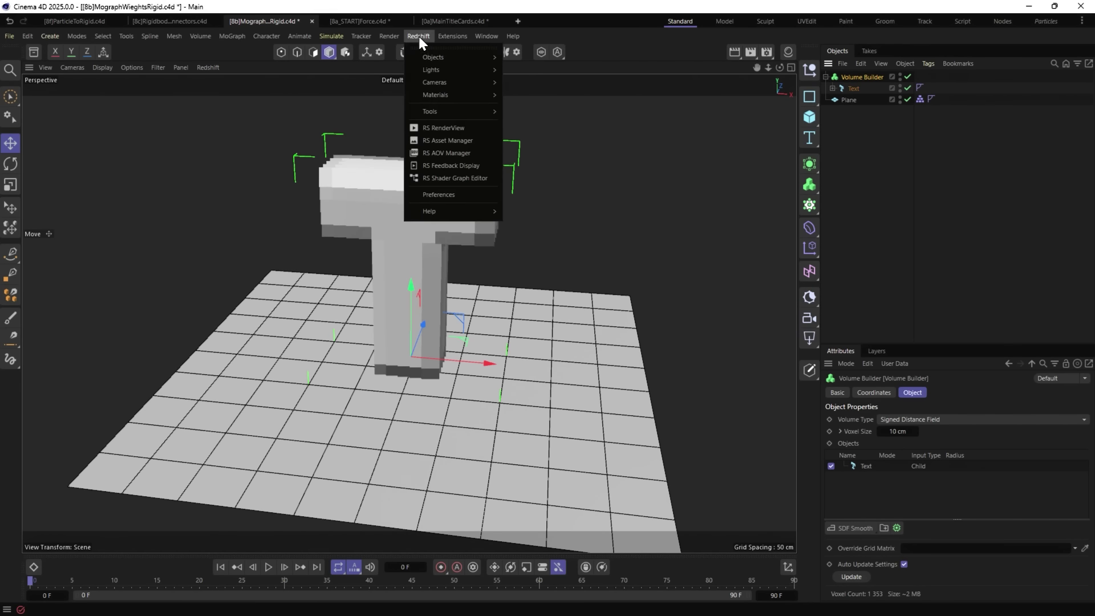
mouse_move(442, 39)
click(496, 283)
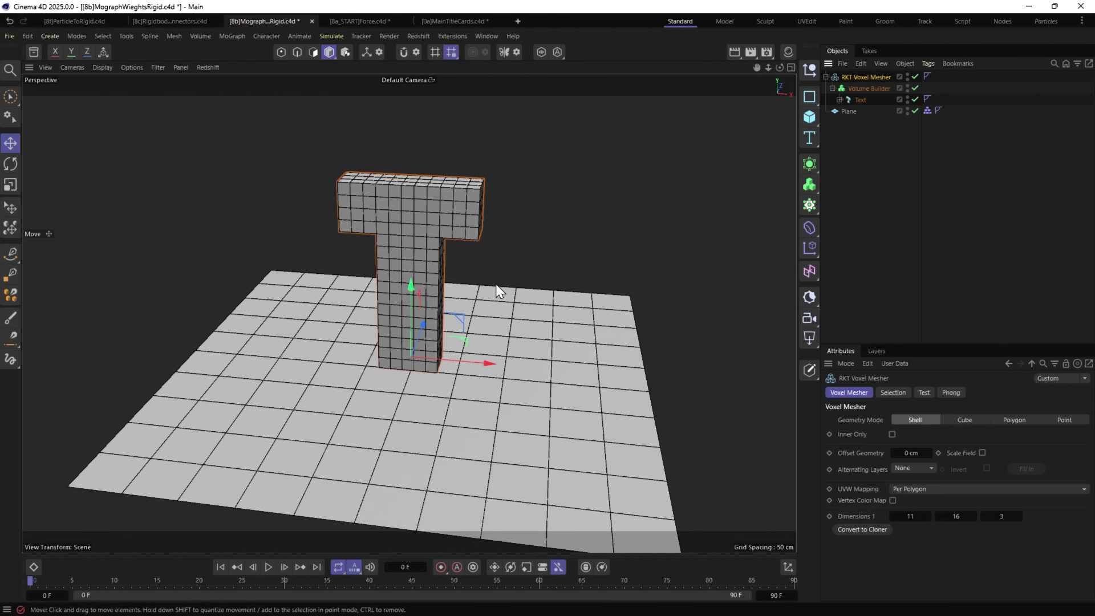
alt+drag(403, 275, 446, 276)
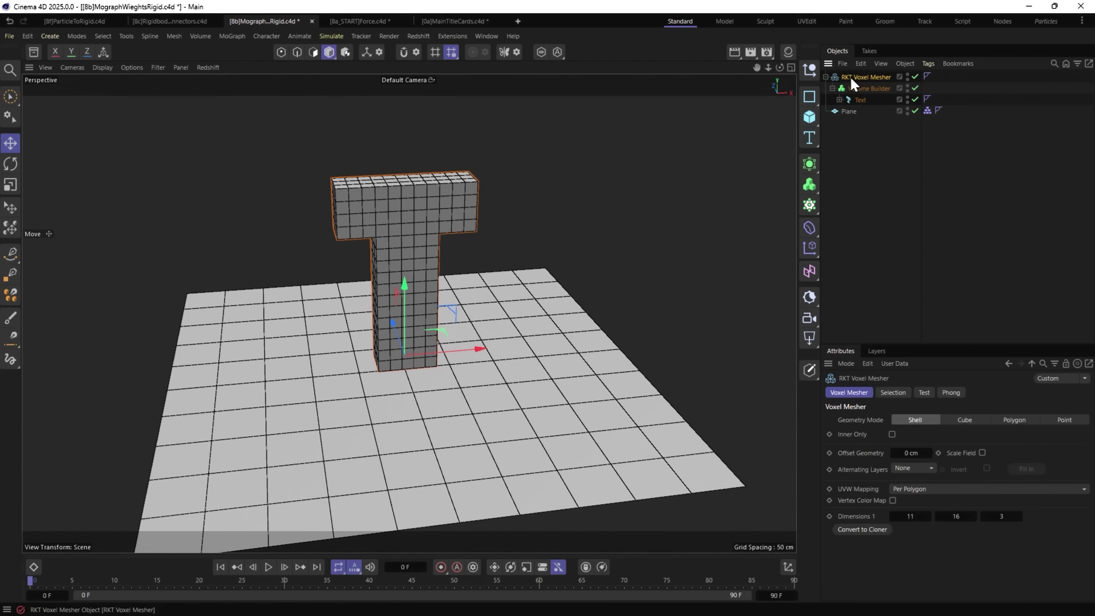
click(930, 452)
click(930, 453)
click(931, 452)
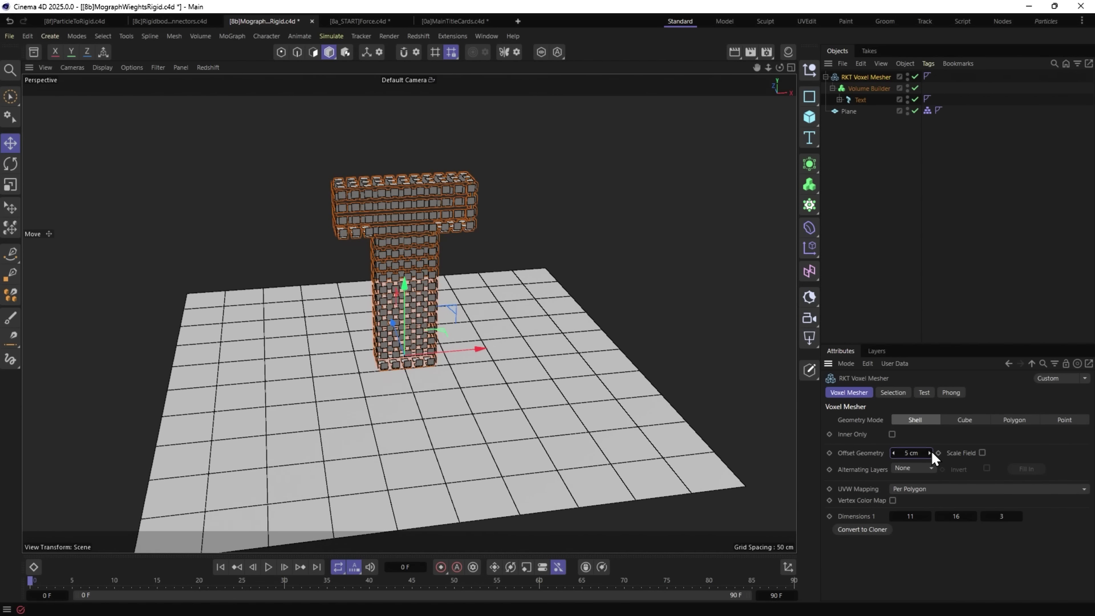
key(ctrl+z)
alt+drag(454, 242, 368, 190)
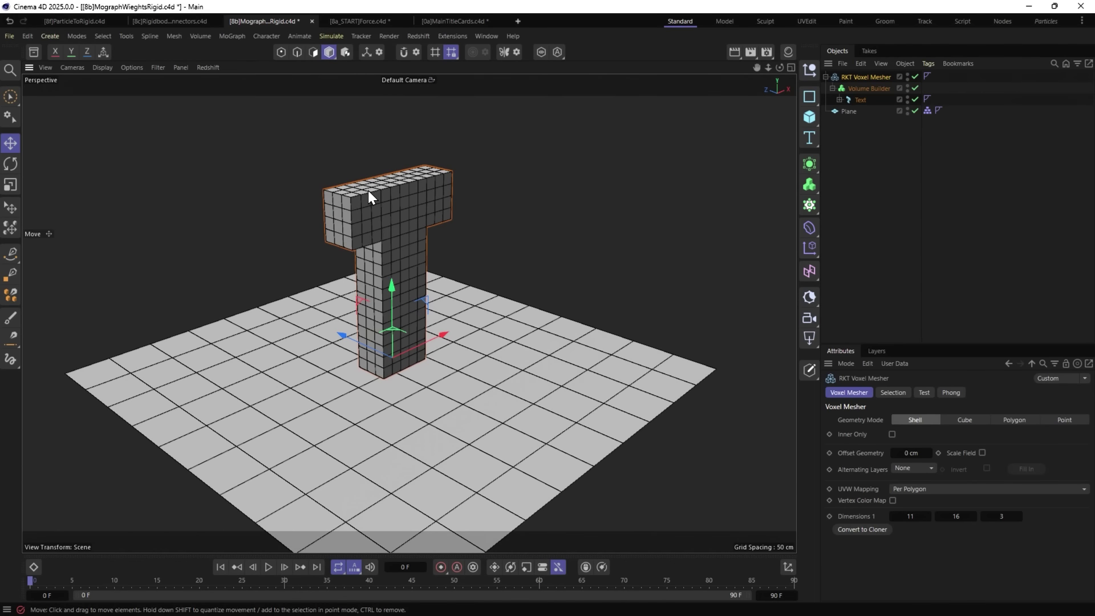
Set Geometry Mode to Cube with a 1 cm offset and convert the voxels to a Cloner.
click(973, 419)
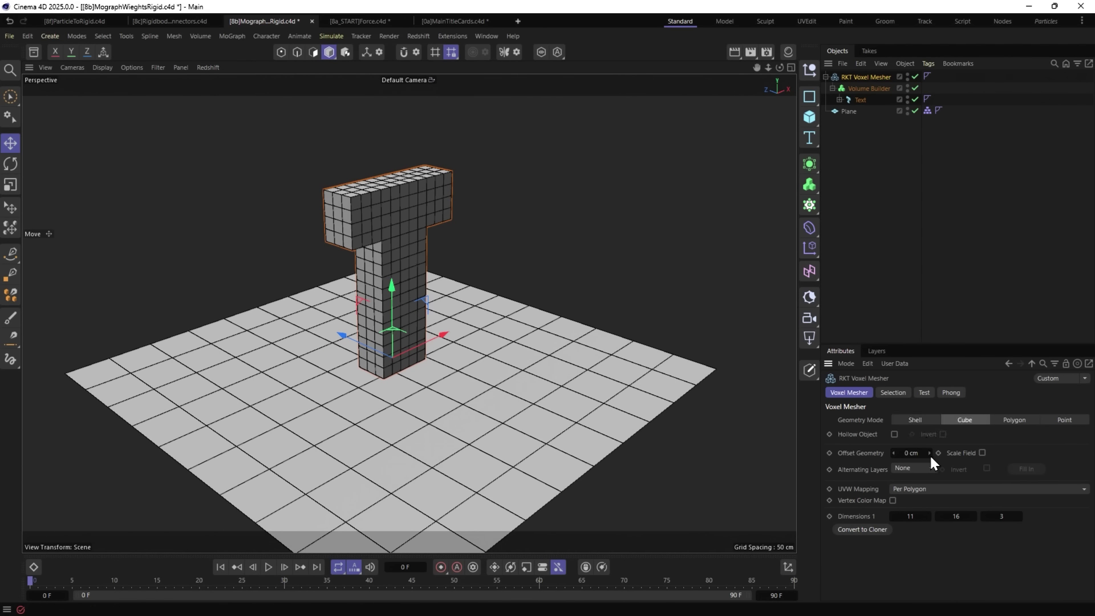
click(930, 453)
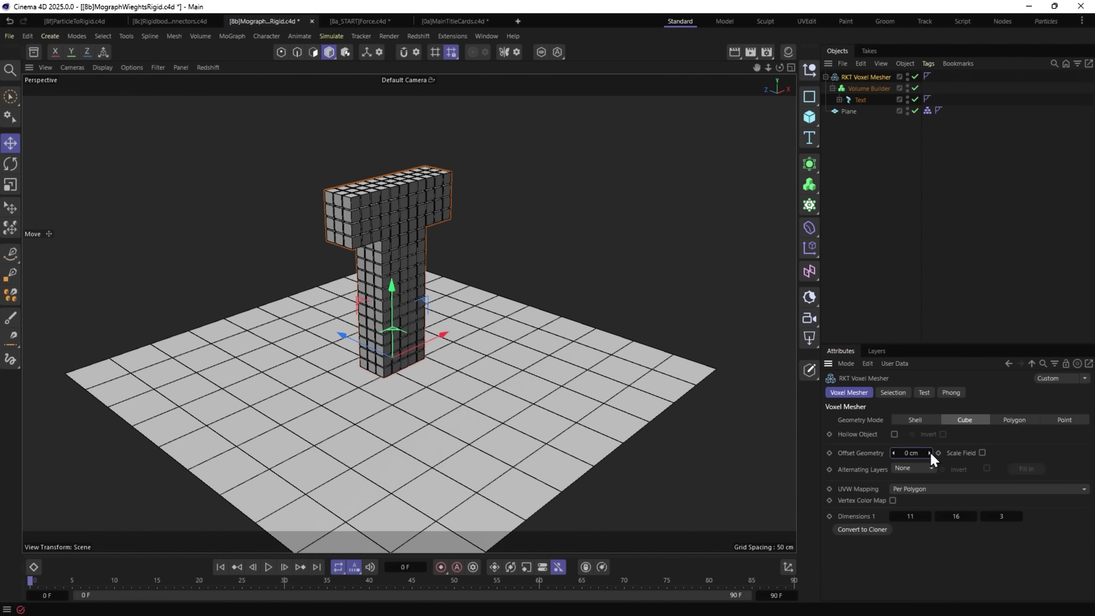
alt+drag(512, 307, 433, 296)
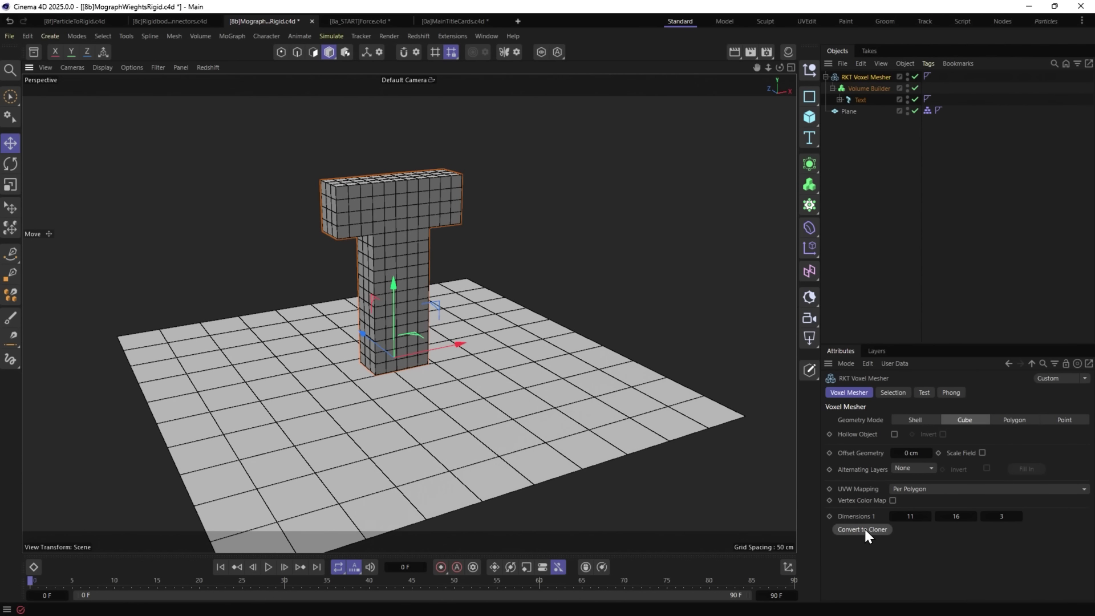
click(863, 527)
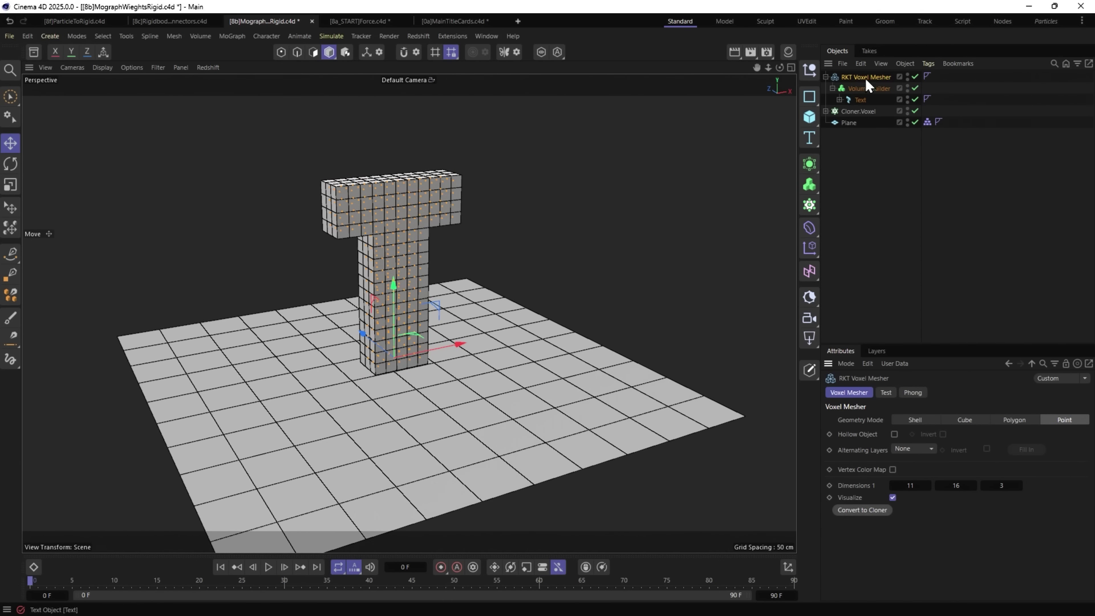
click(914, 111)
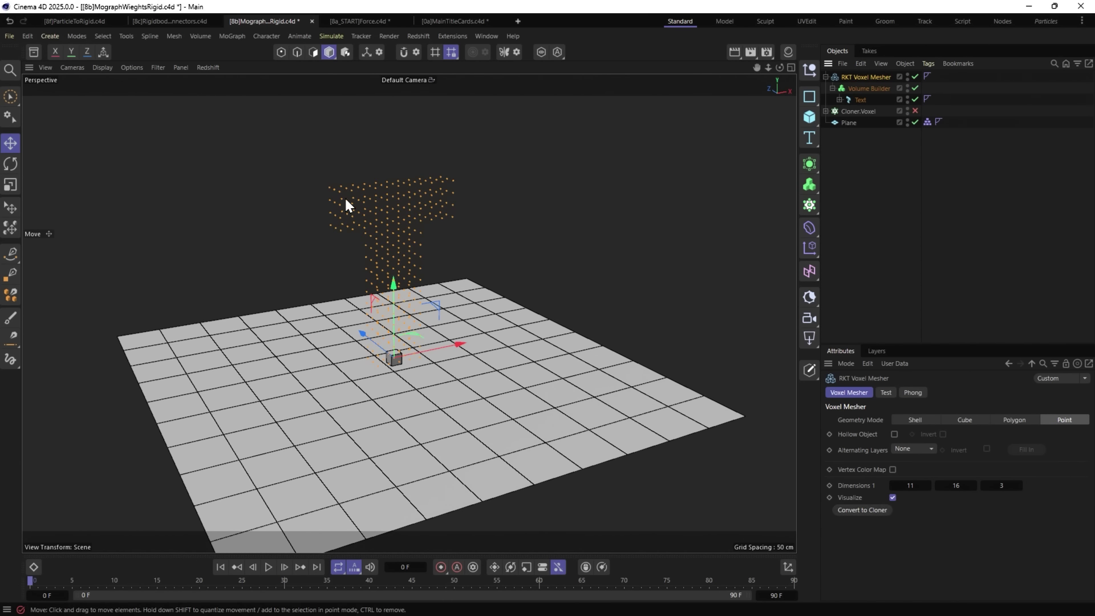
click(914, 110)
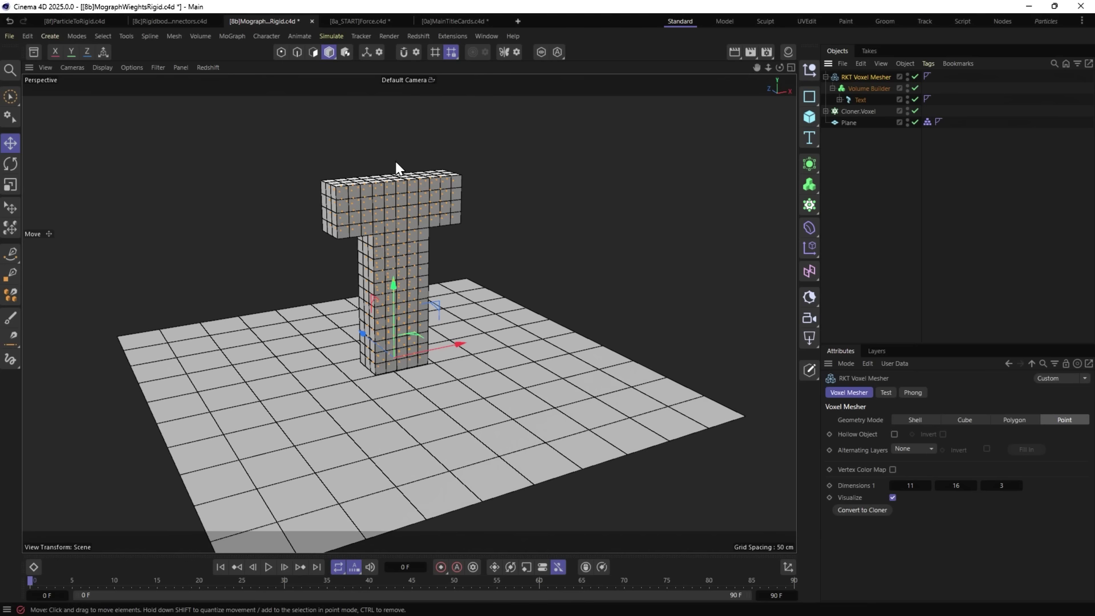
click(825, 111)
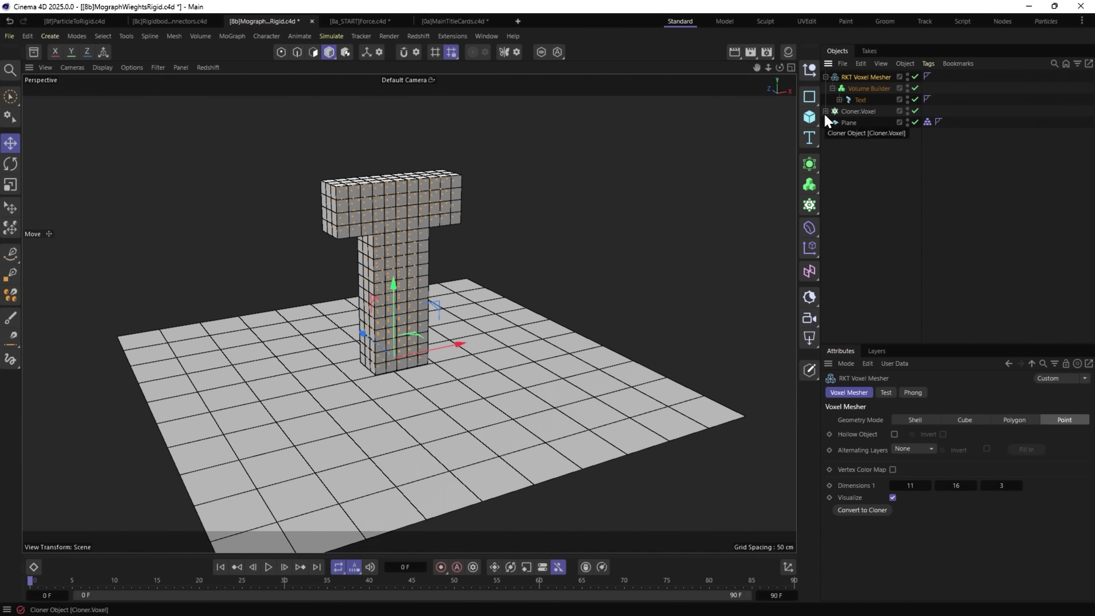
click(857, 111)
Give Cloner.Voxel a Rigid Body tag and preview the falling cubes, then rewind.
right_click(858, 109)
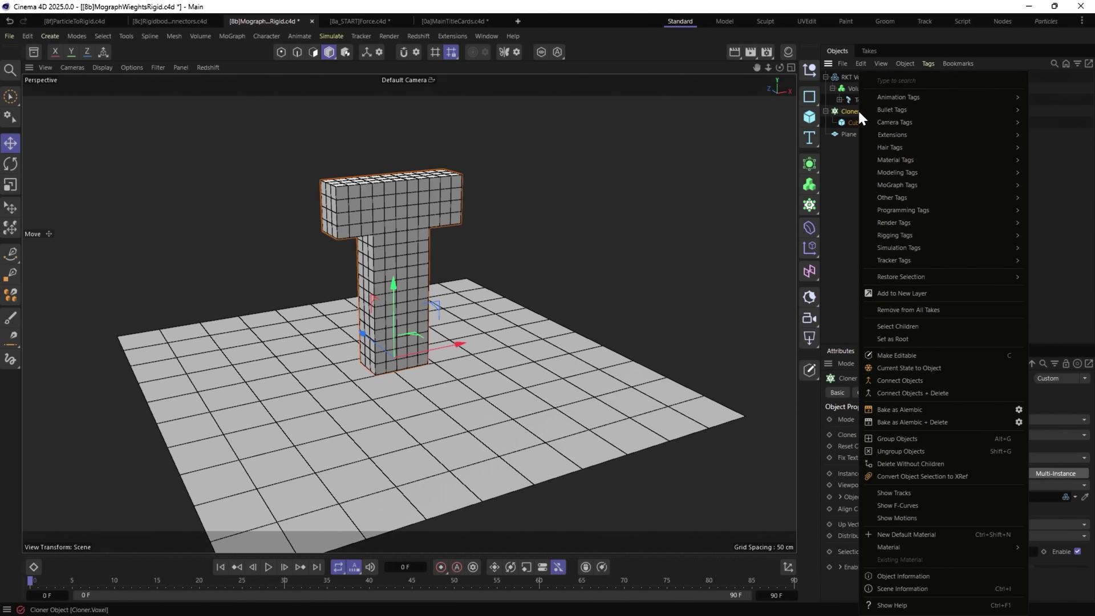
mouse_move(899, 251)
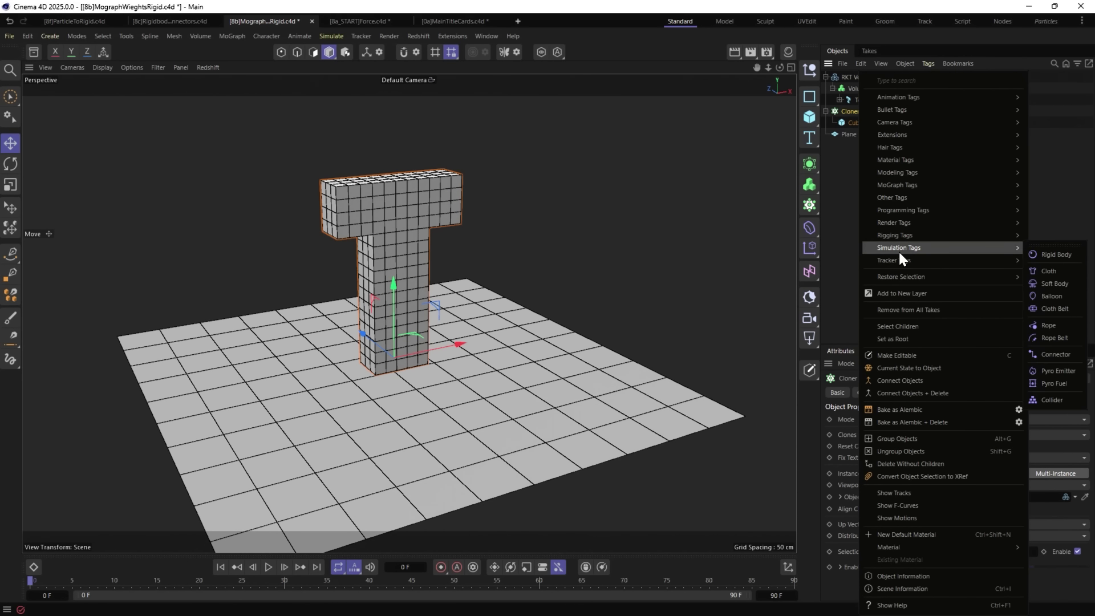
click(1046, 255)
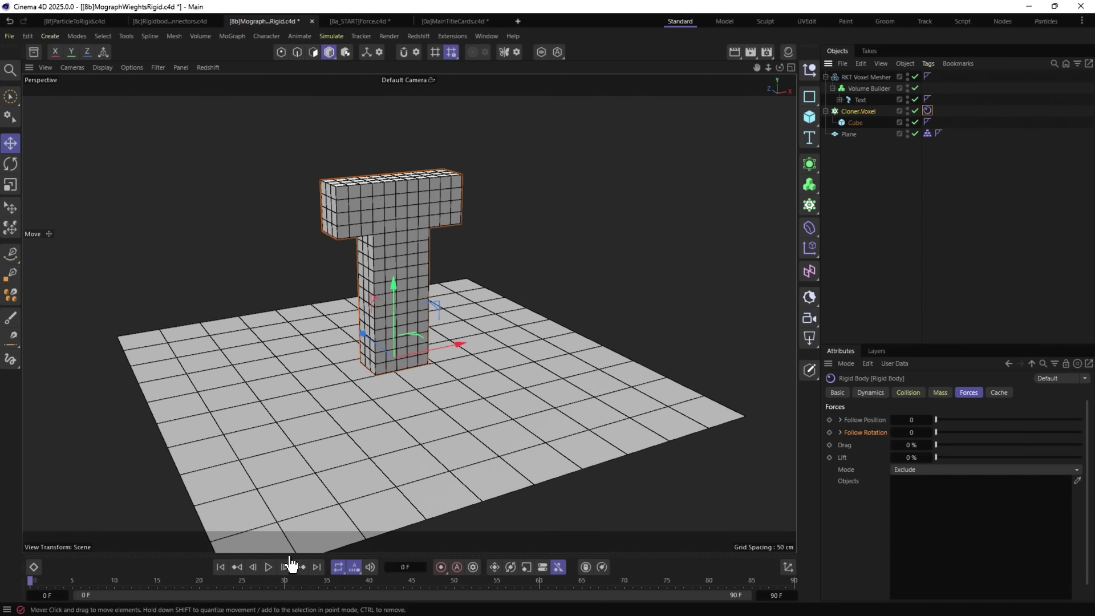
click(269, 567)
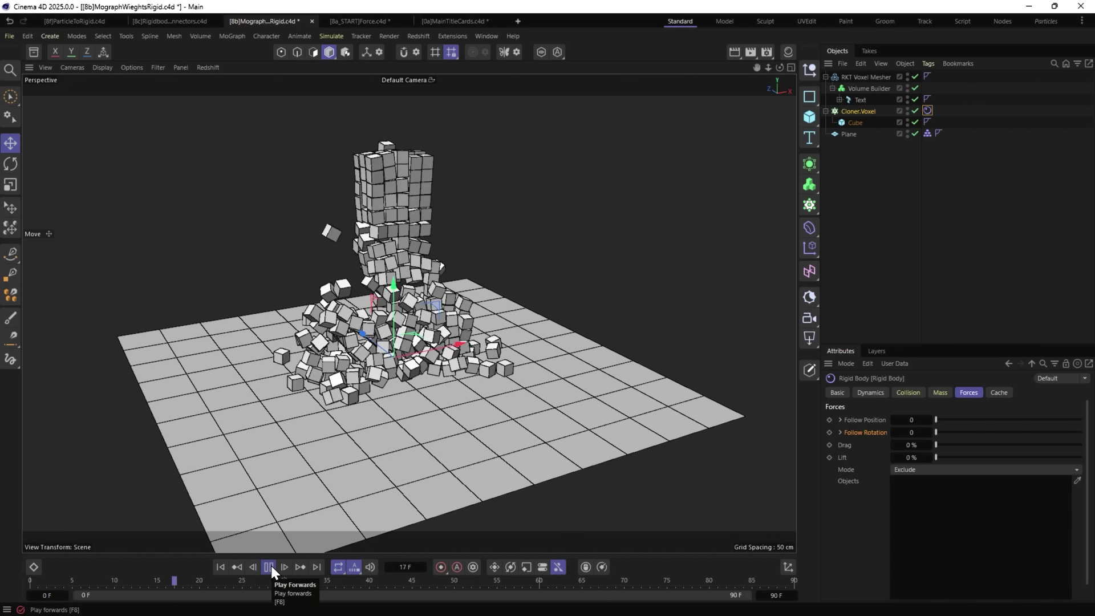
click(269, 567)
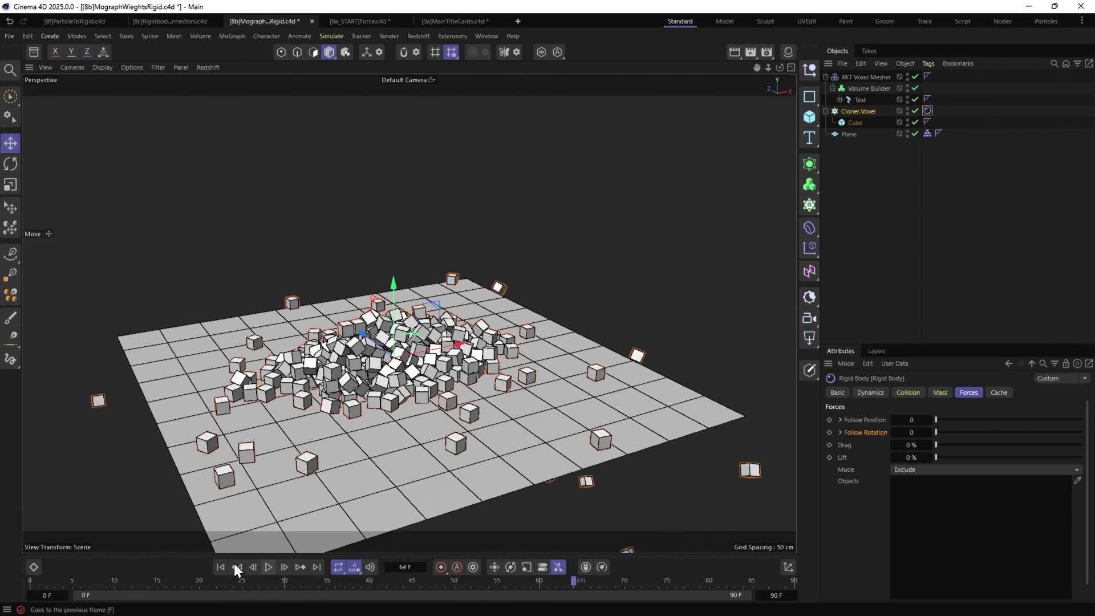
click(220, 567)
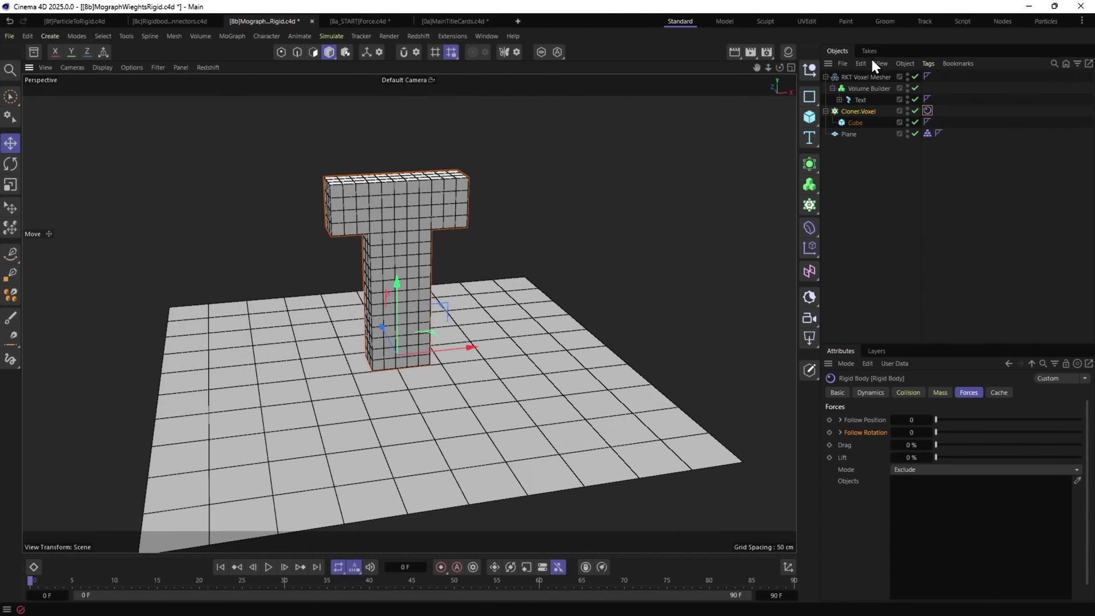
Raise the Volume Builder's Interior Voxel Range to 4.
click(853, 90)
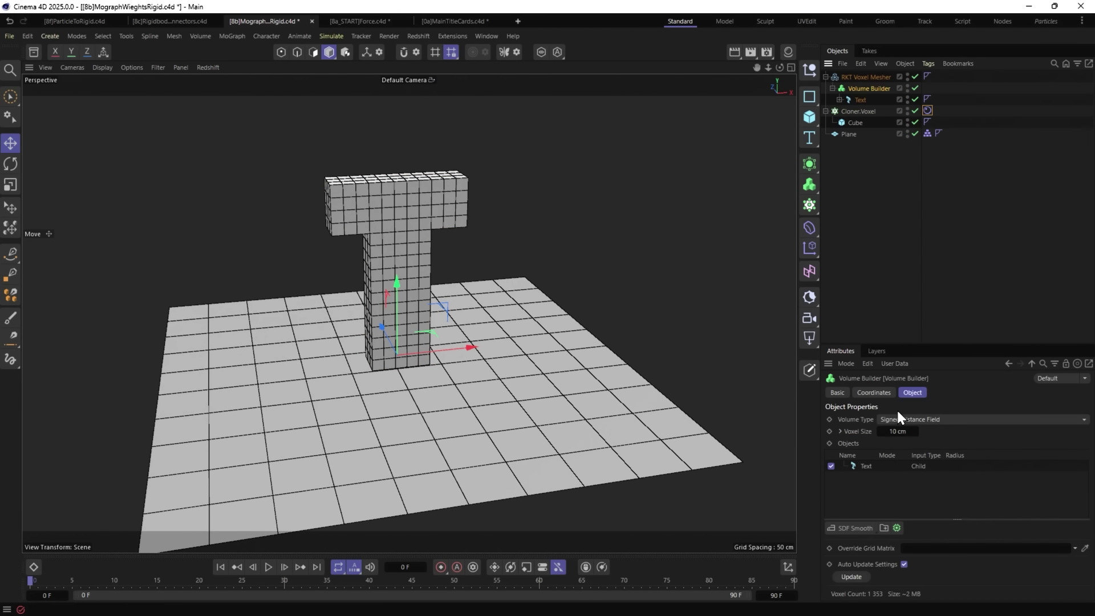
click(839, 431)
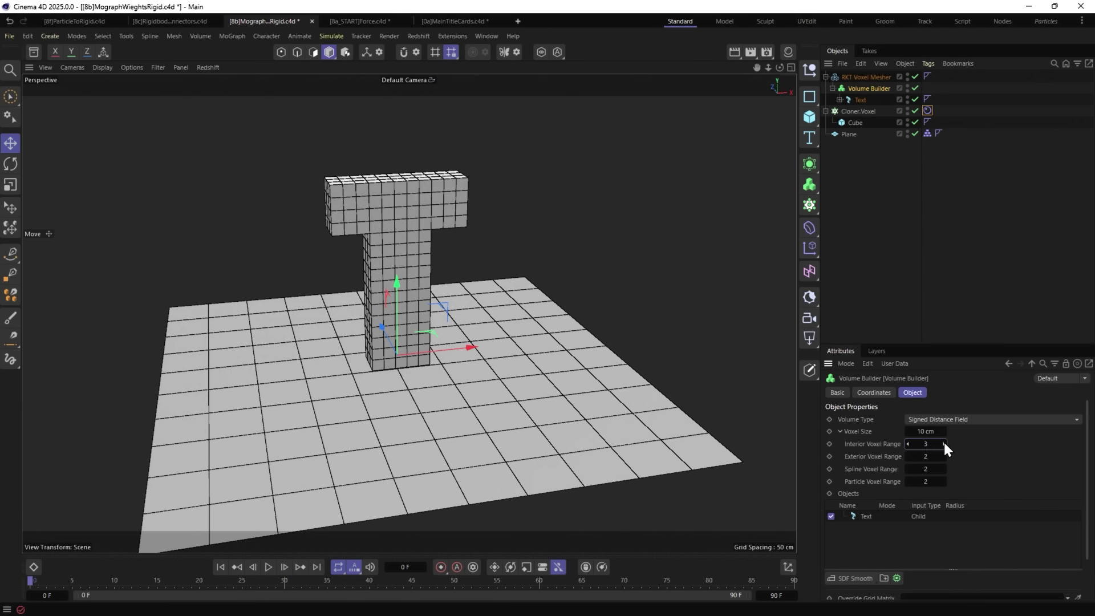
click(943, 441)
click(825, 77)
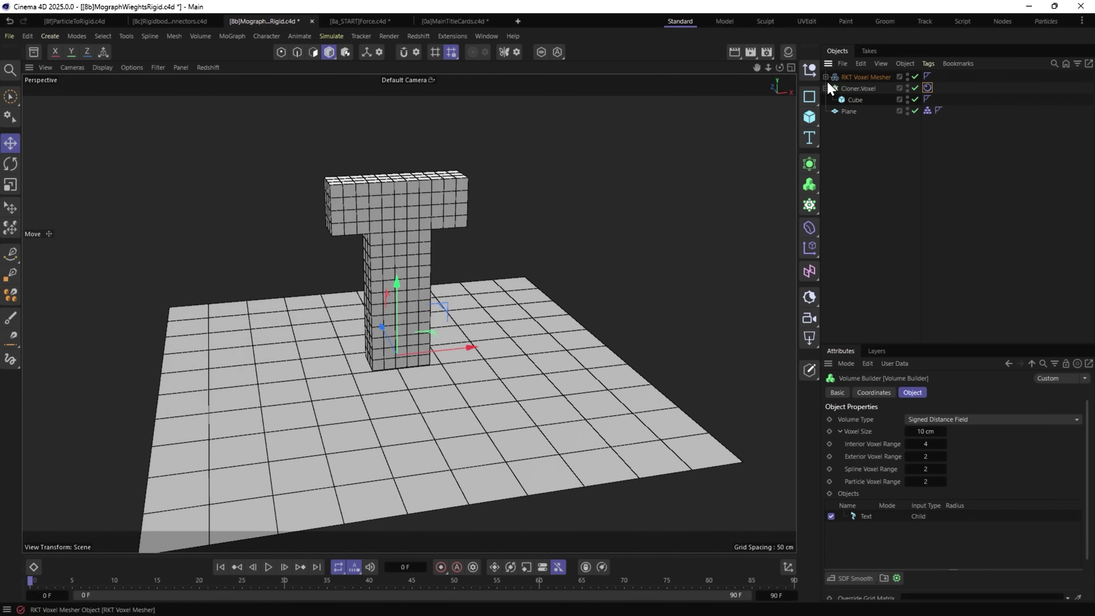
Review the Rigid Body tag's Collision, Mass and Force settings on the voxel cloner.
click(928, 87)
click(907, 392)
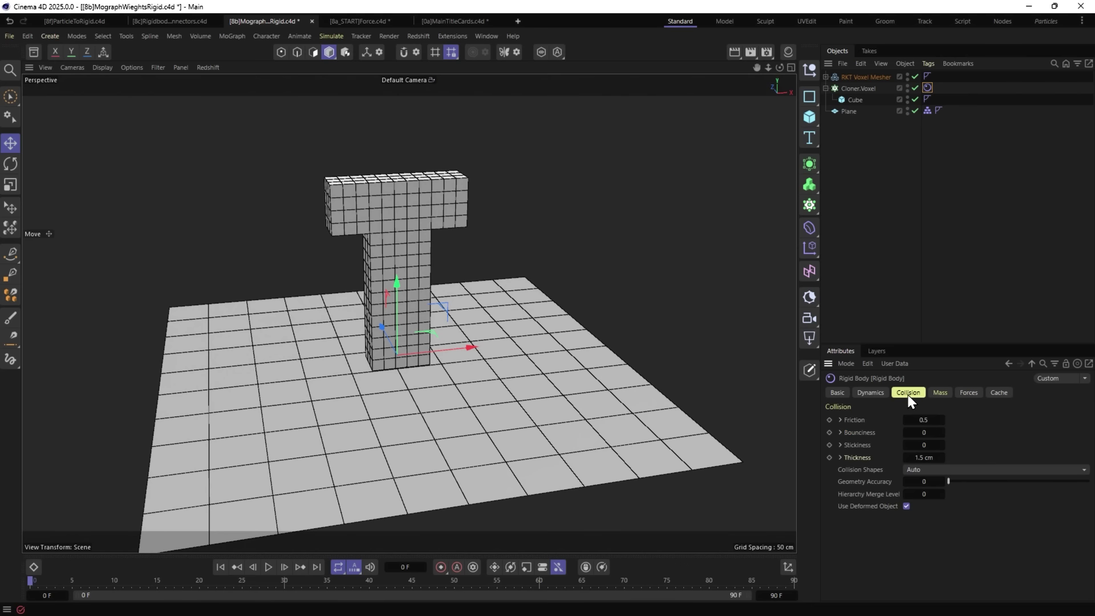
drag(929, 343, 924, 242)
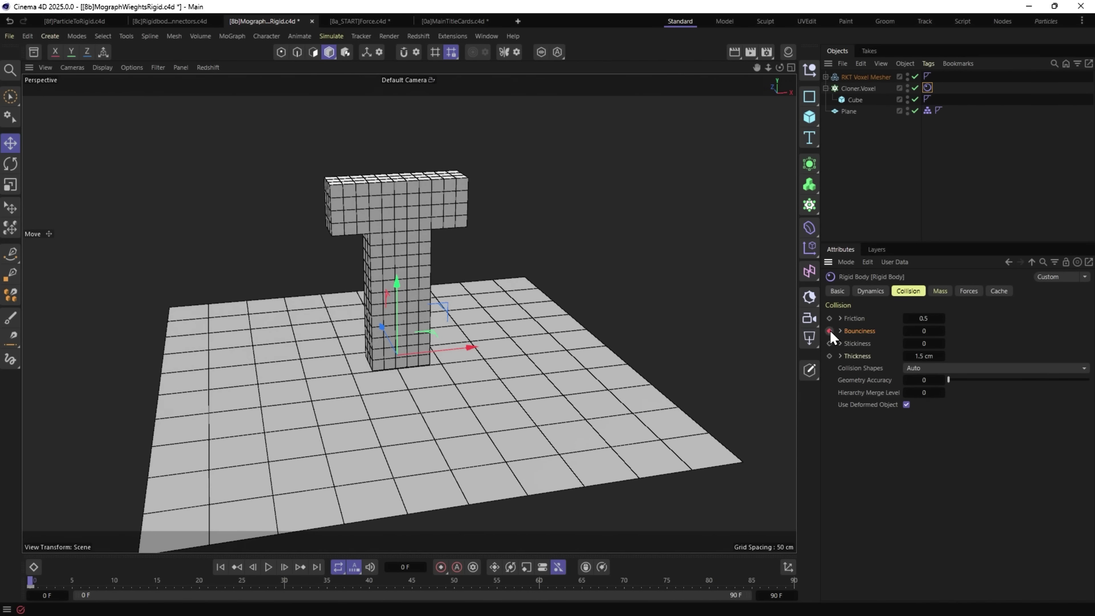
click(940, 292)
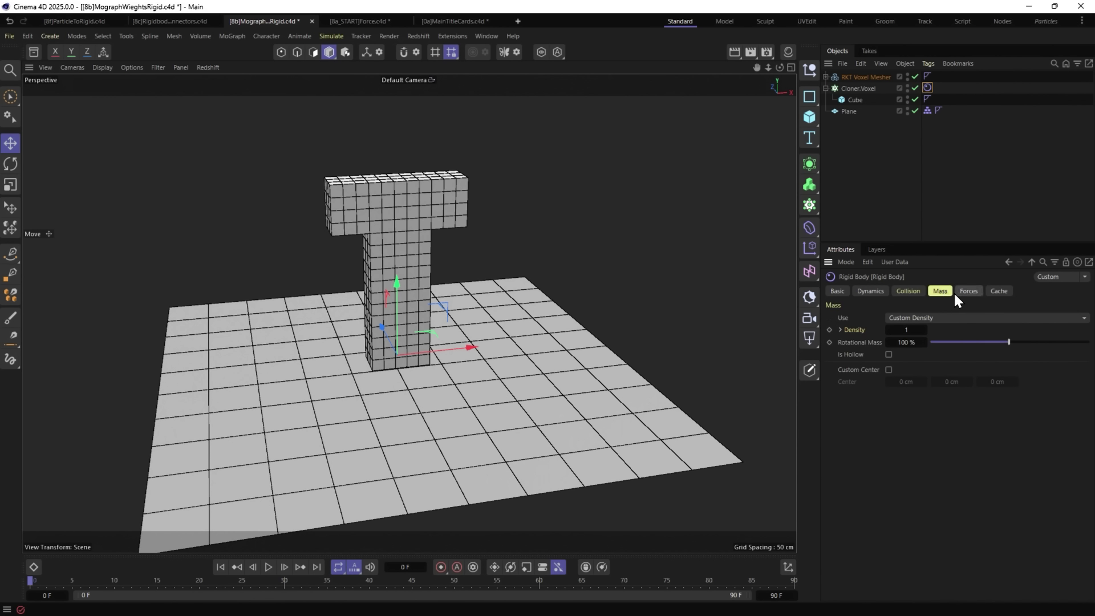
click(957, 292)
click(941, 290)
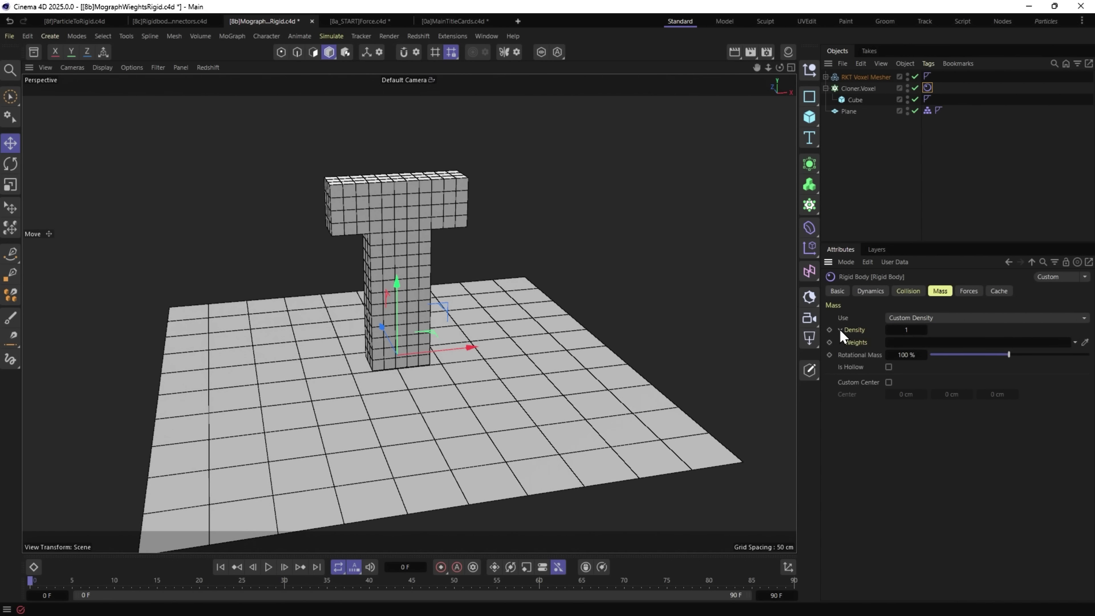
click(968, 291)
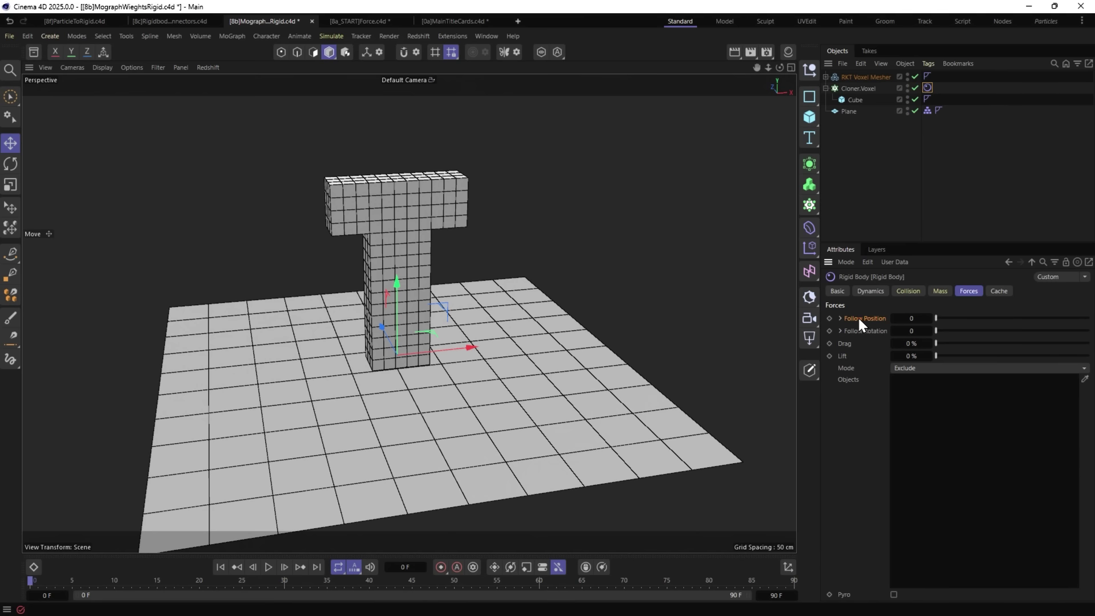
click(839, 317)
click(839, 317)
click(940, 291)
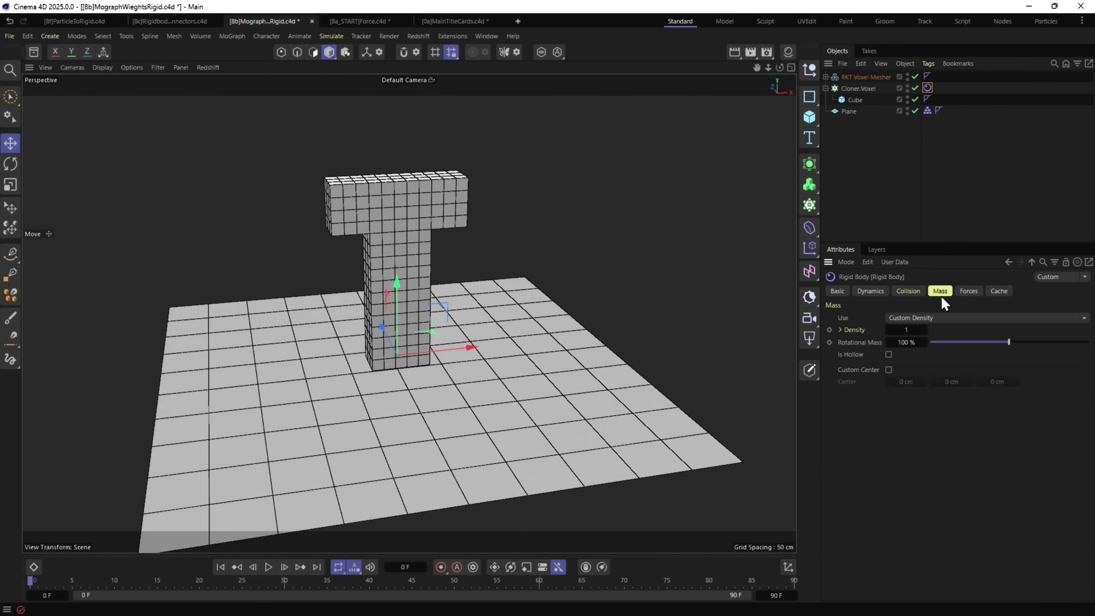
click(907, 292)
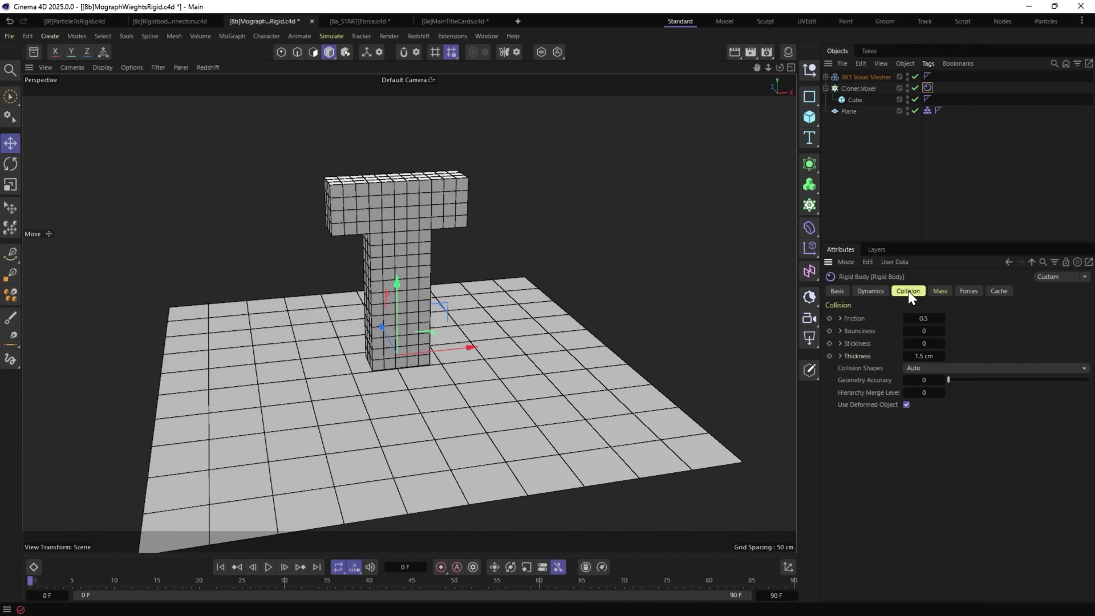
Try Stickiness values of 1 and 2 while test-playing the simulation.
click(839, 343)
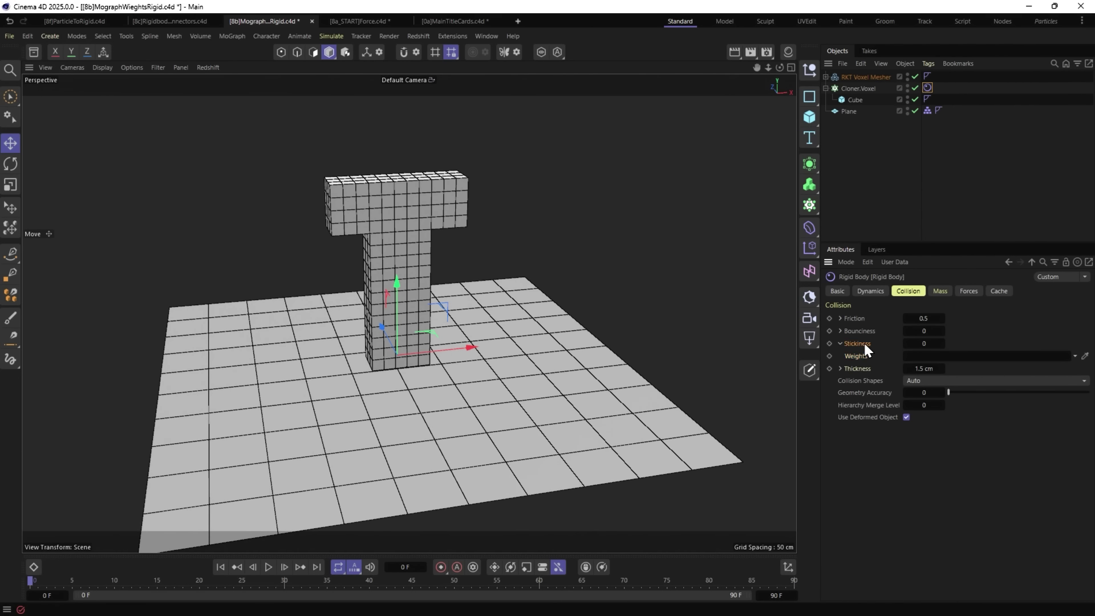
click(924, 343)
text(1)
click(266, 575)
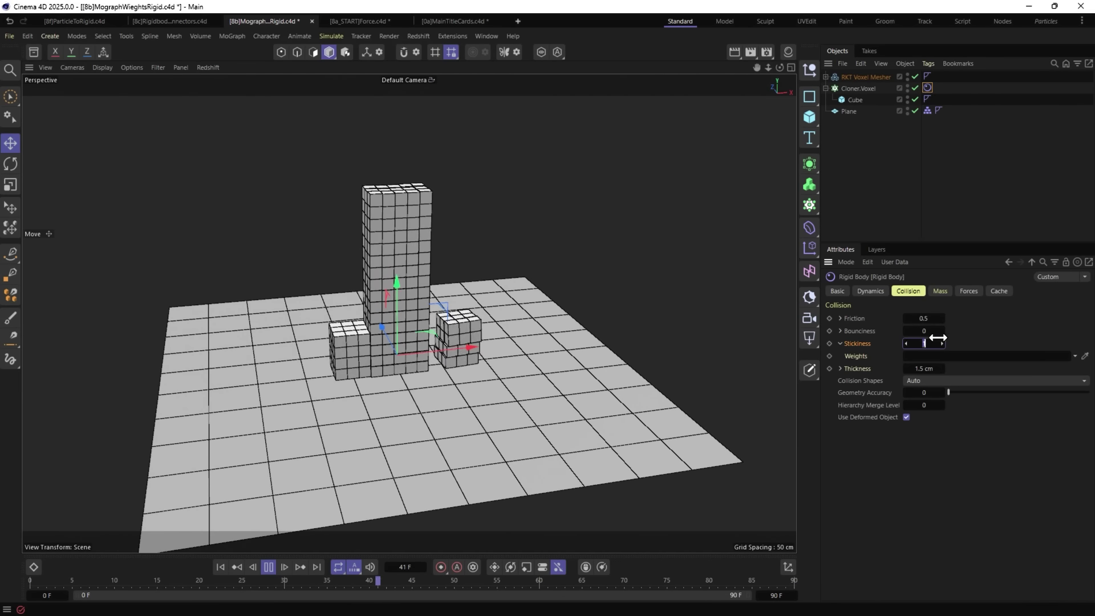
text(2)
key(Return)
click(221, 565)
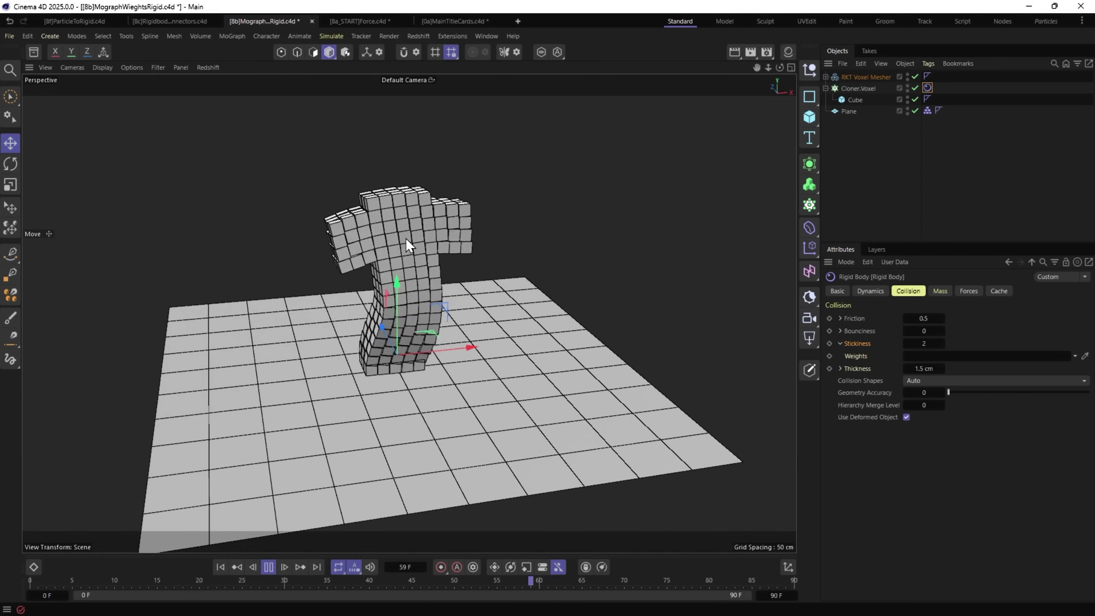
click(221, 567)
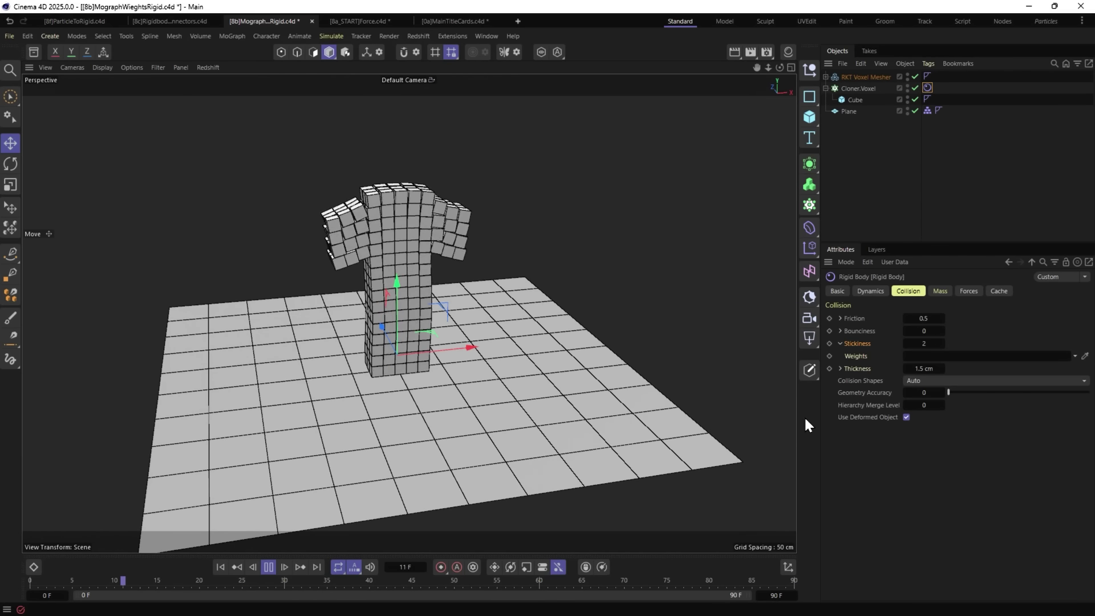
Set Stickiness to 3 and return the simulation to the start.
double_click(912, 344)
text(3)
key(Return)
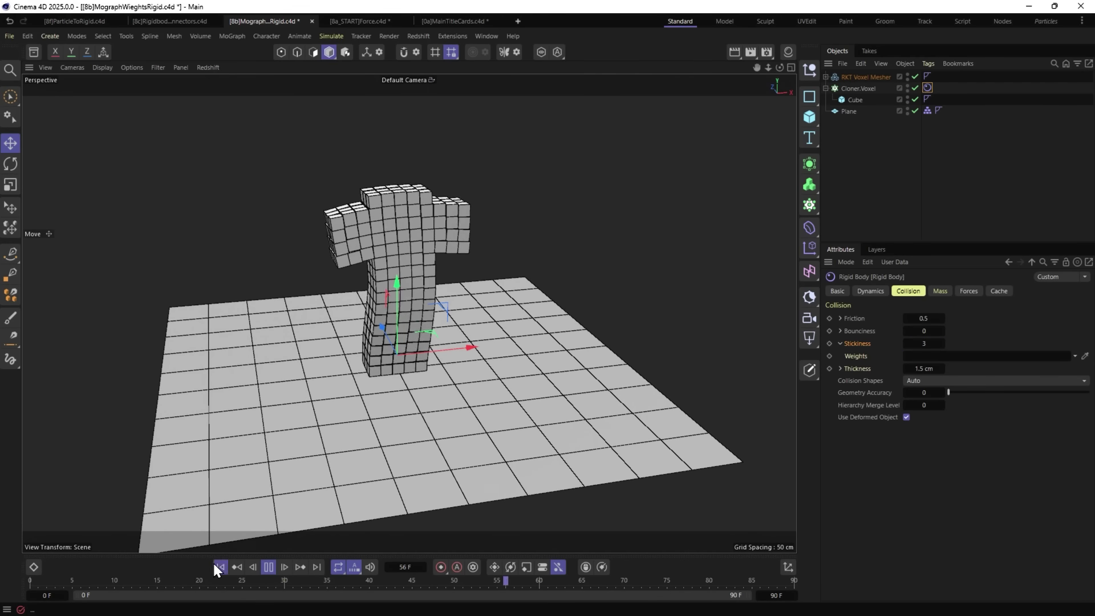
click(220, 567)
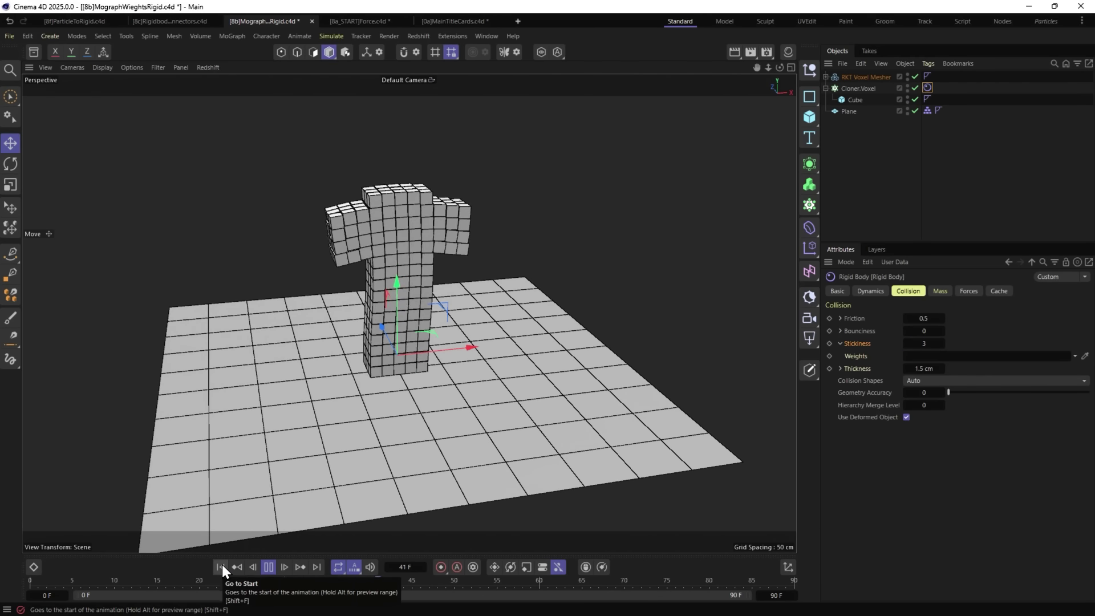
click(221, 566)
click(268, 566)
key(shift+f)
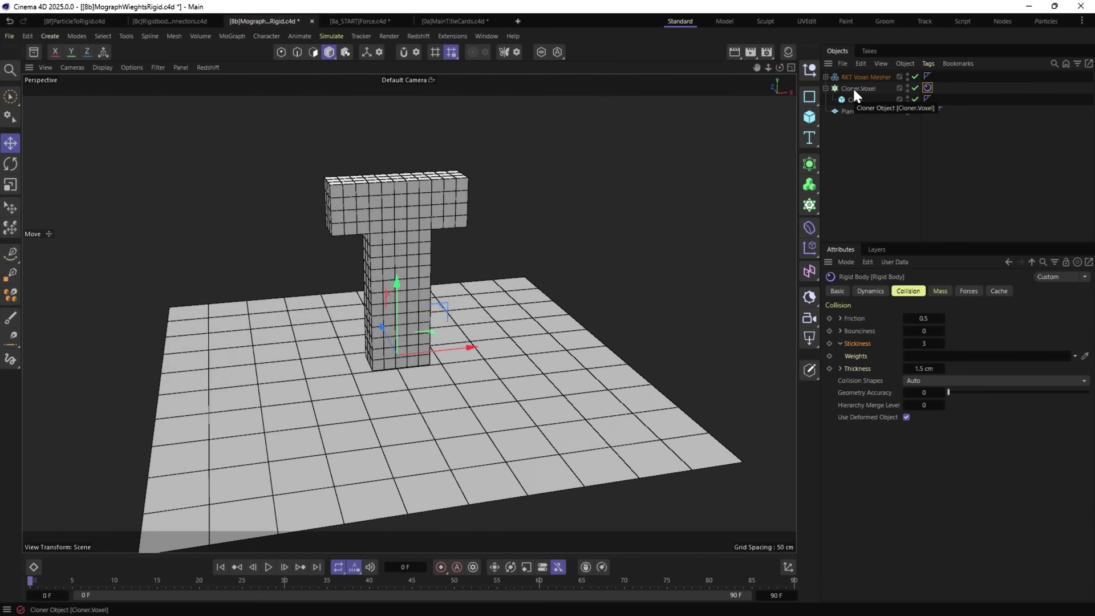
Add a MoGraph Weightmap tag to Cloner.Voxel with Use Fields on and a Linear Field.
click(853, 89)
right_click(850, 87)
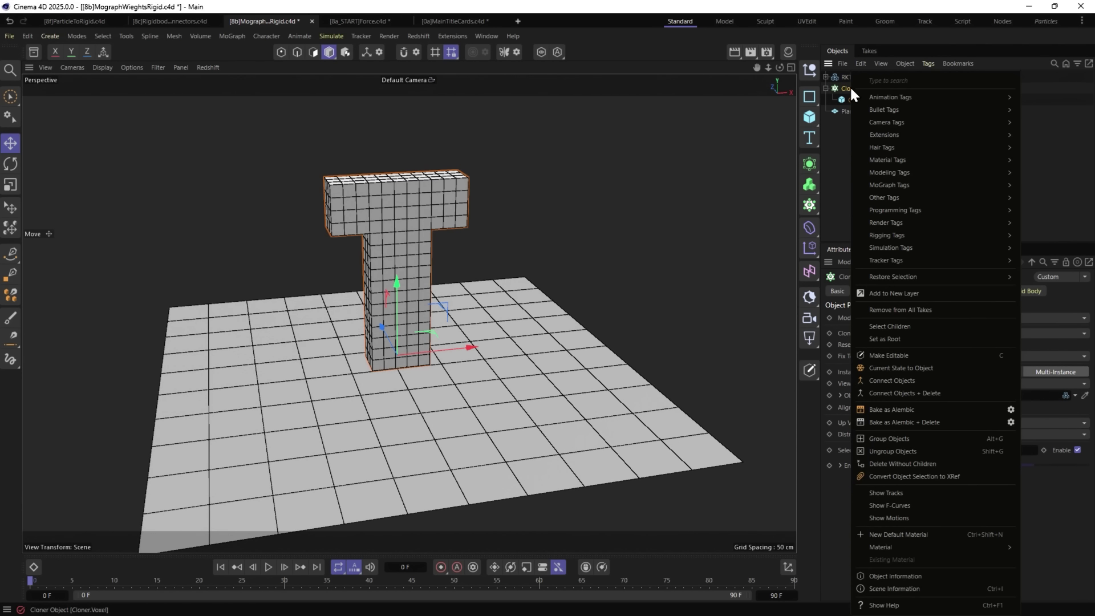
mouse_move(872, 111)
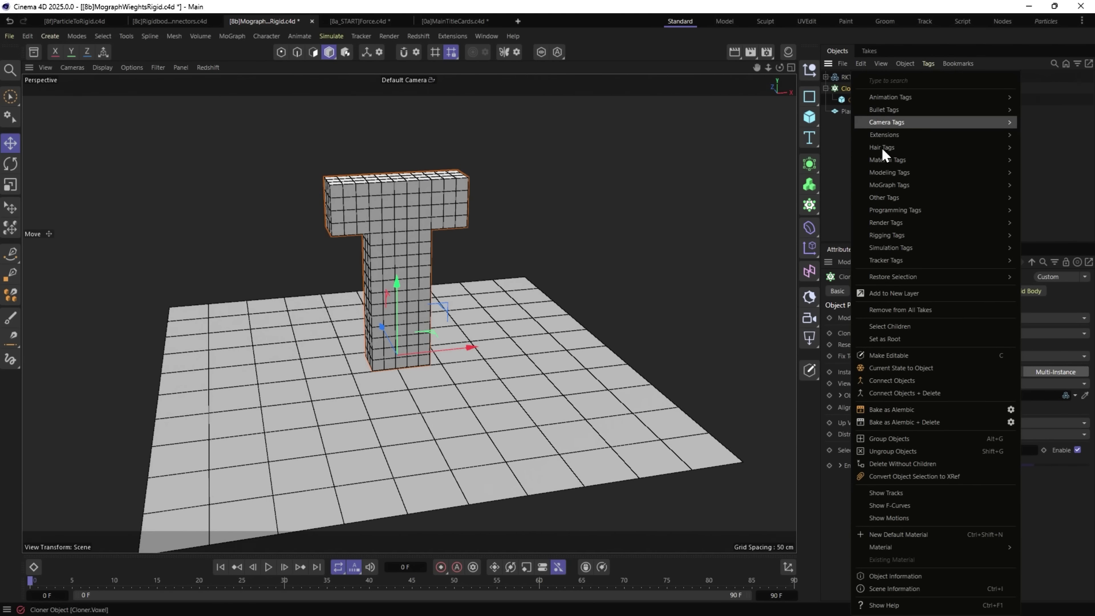
mouse_move(900, 183)
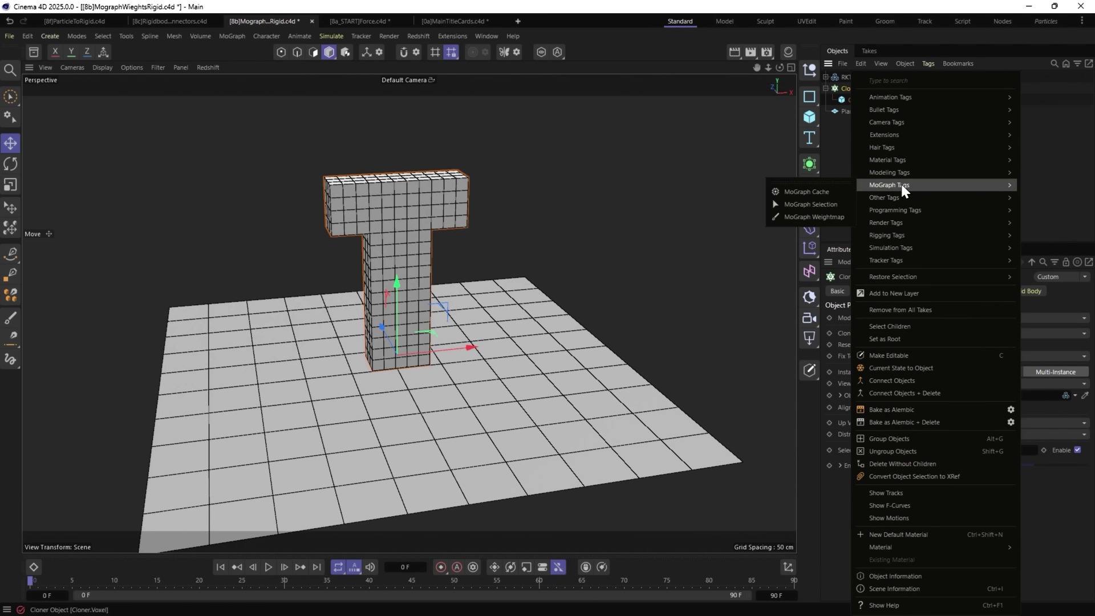
click(823, 217)
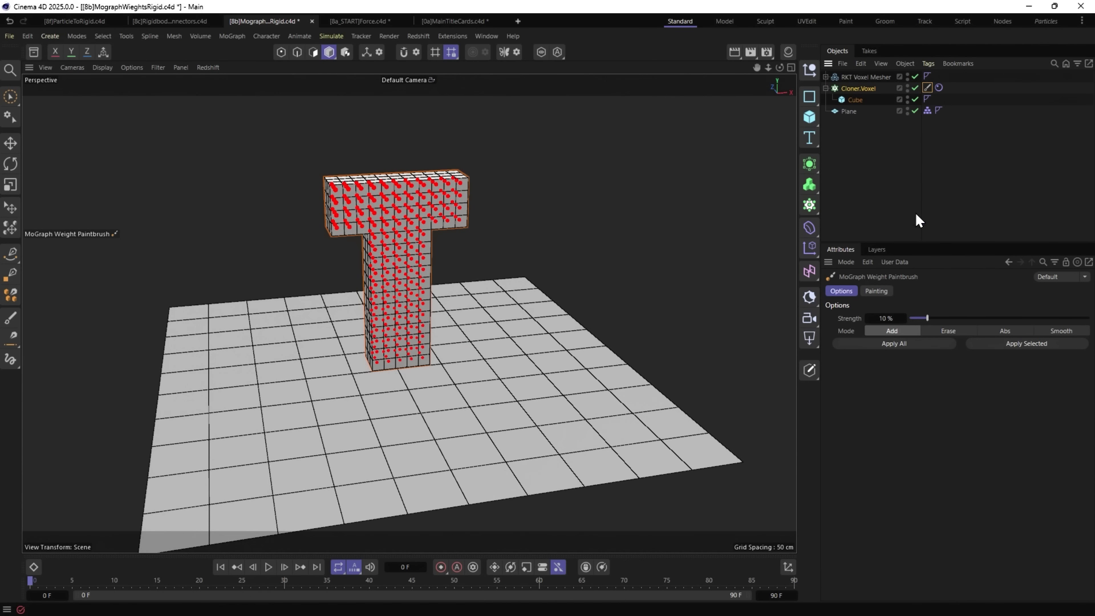
click(927, 87)
click(872, 346)
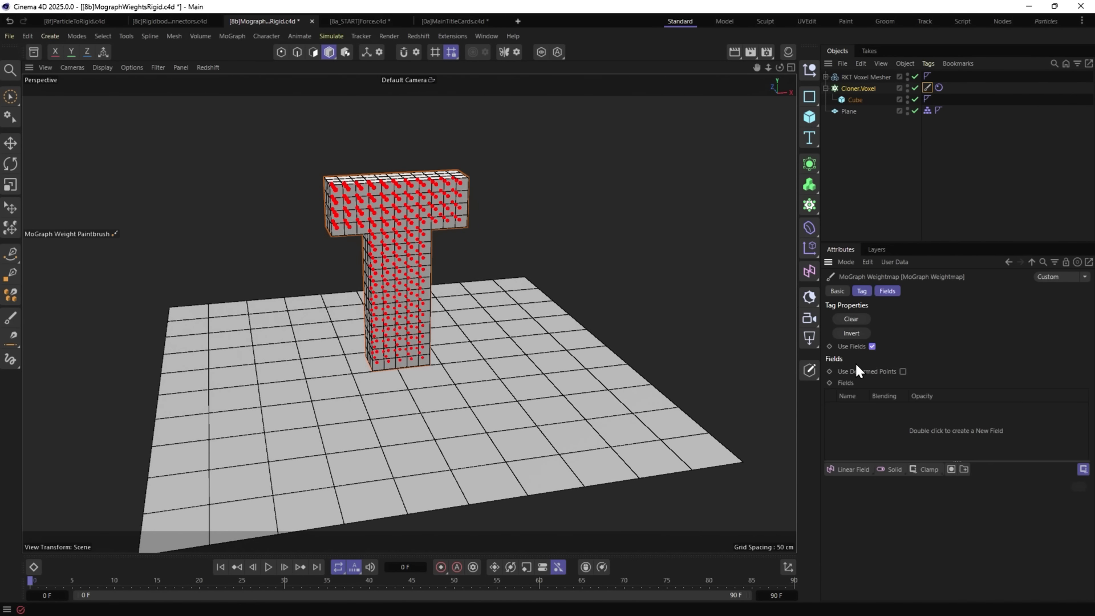
click(851, 468)
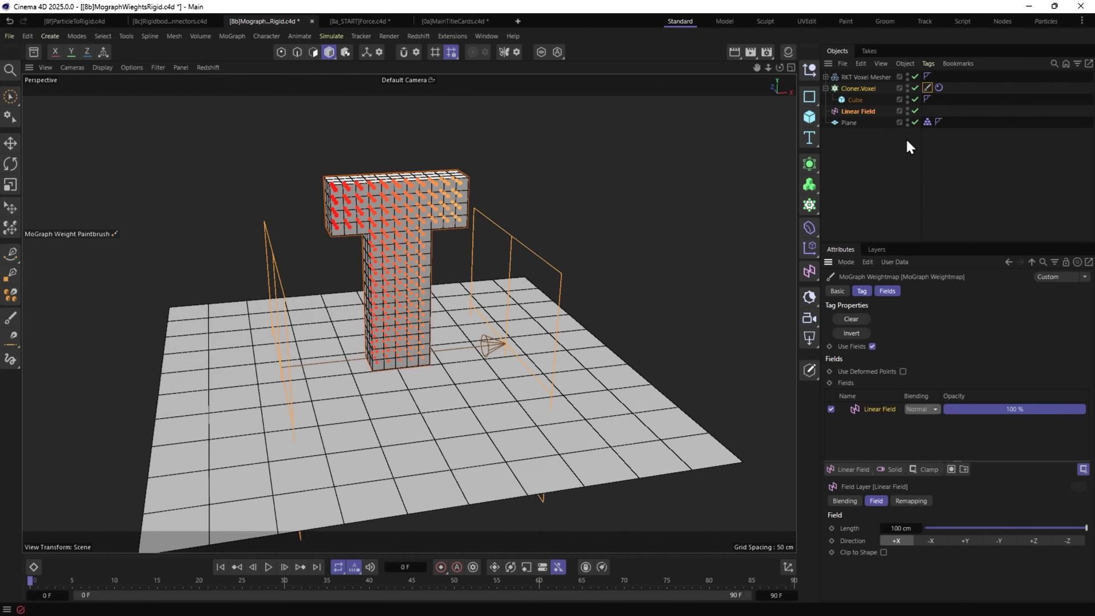
Animate the 10 cm Linear Field's P.X from left of the T to past its right by frame 30.
click(855, 111)
drag(980, 340, 939, 334)
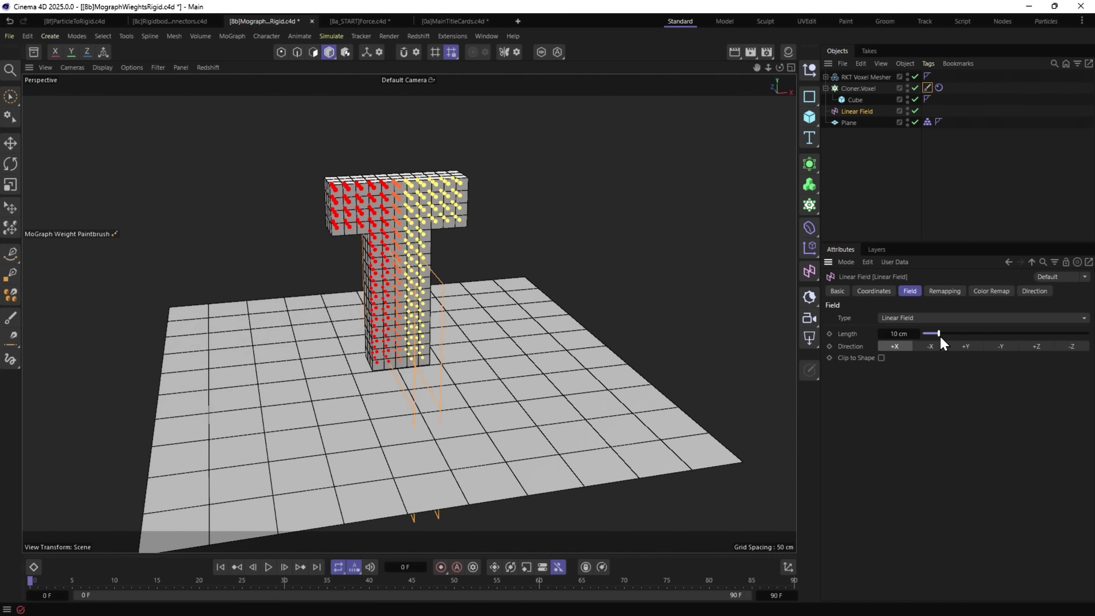
key(e)
drag(469, 347, 335, 321)
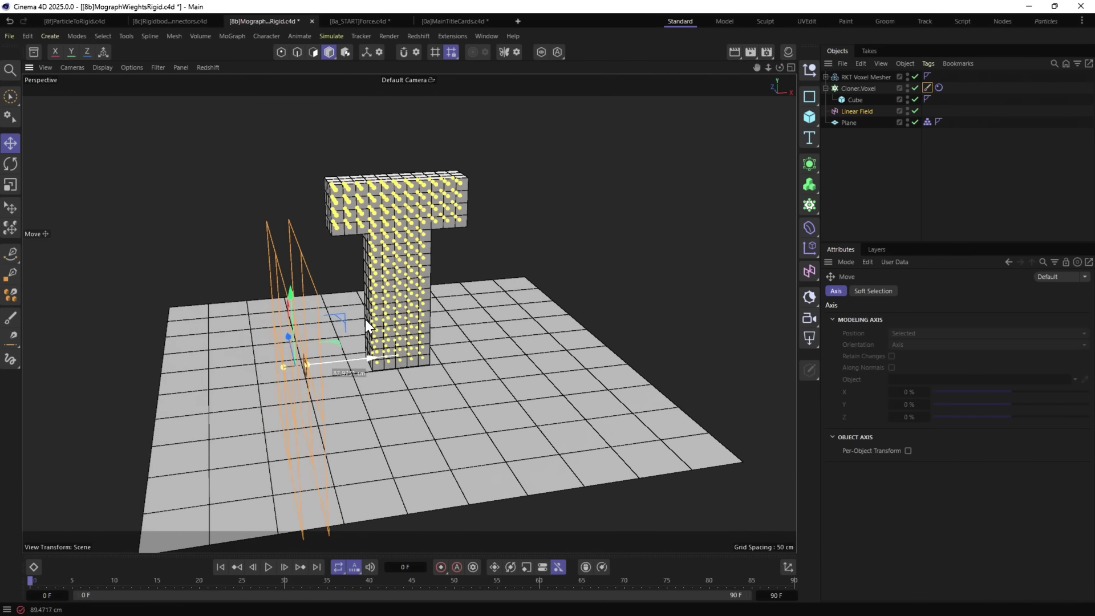
click(855, 112)
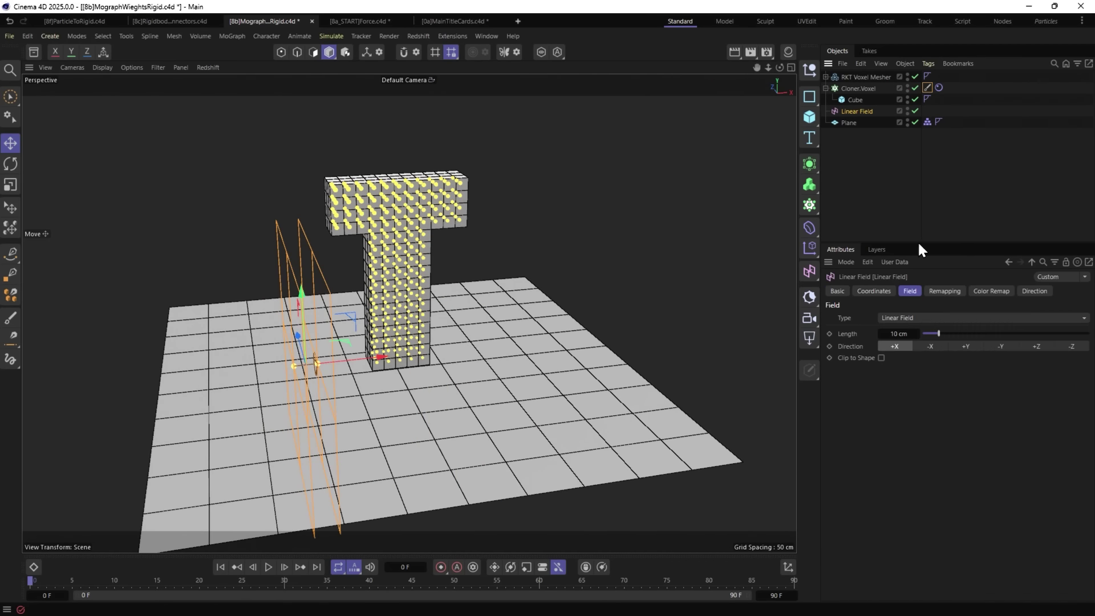
click(875, 291)
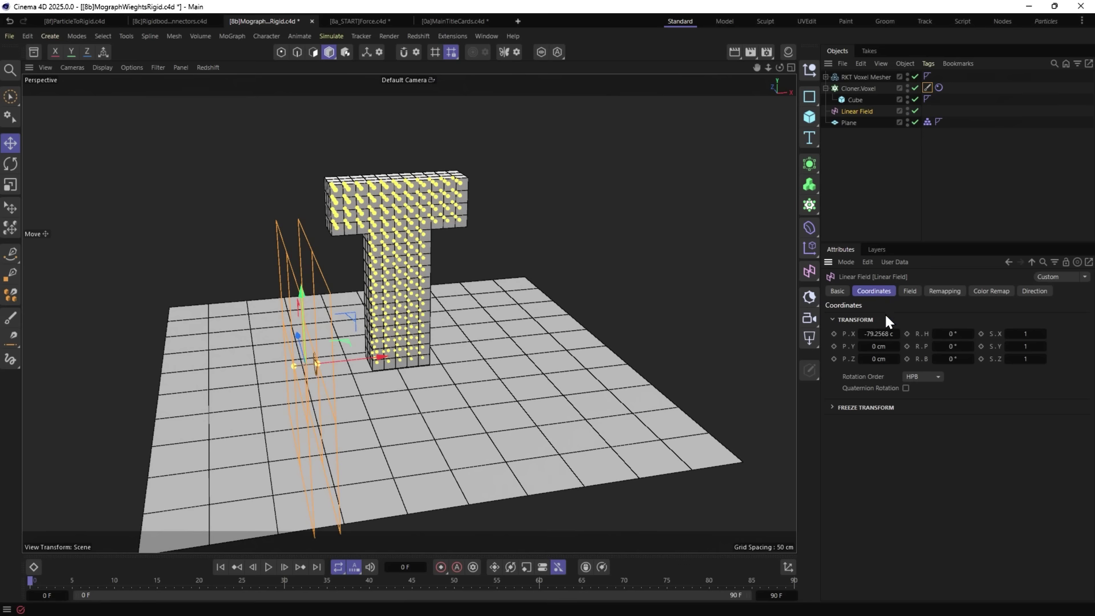
click(834, 333)
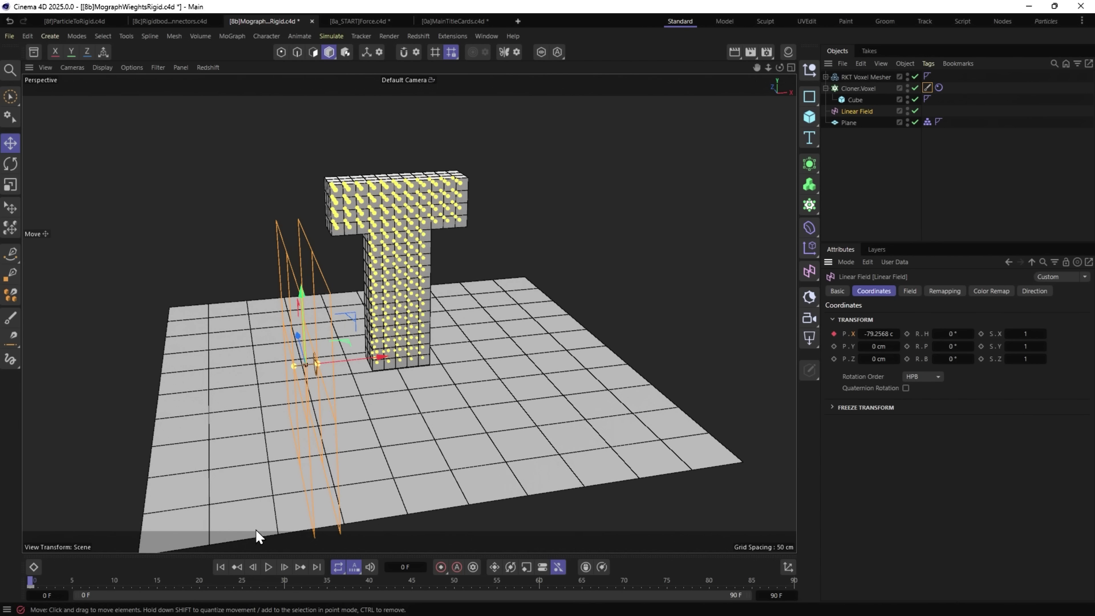
click(285, 581)
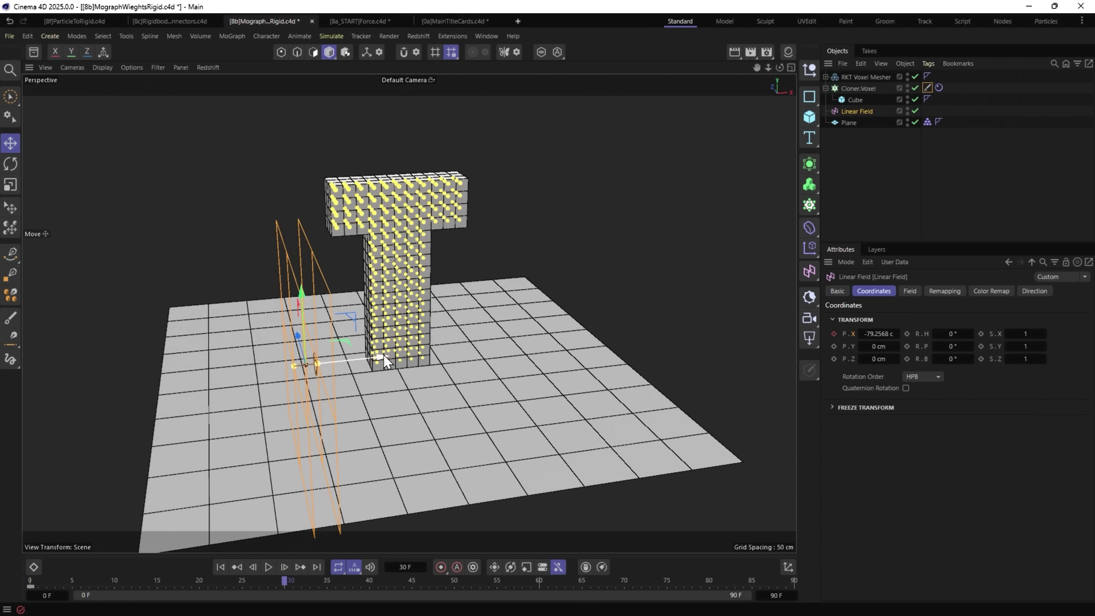
drag(383, 355, 588, 354)
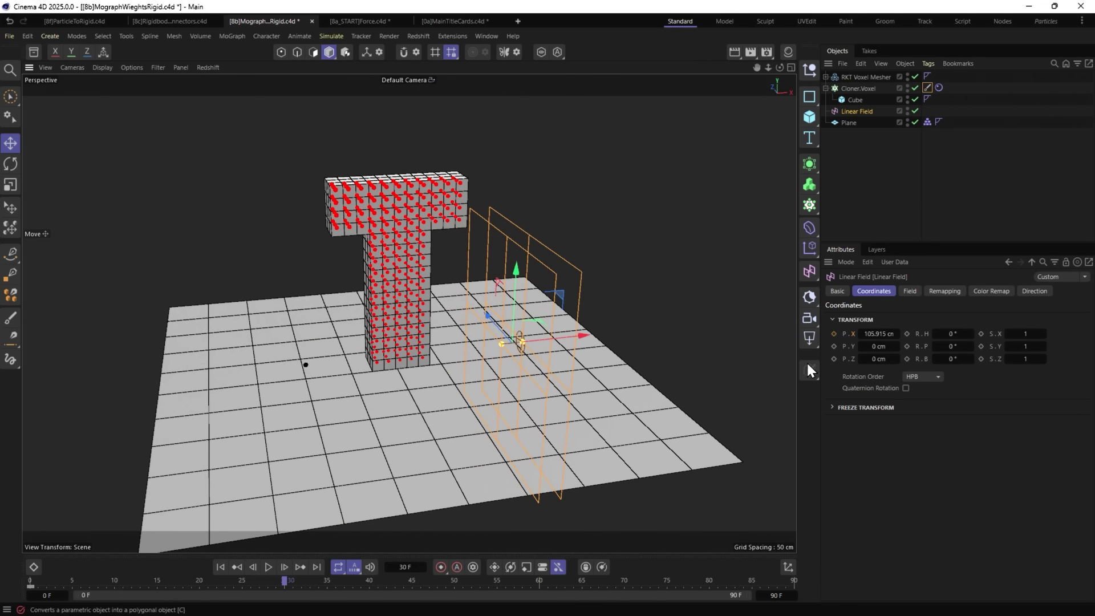
click(220, 566)
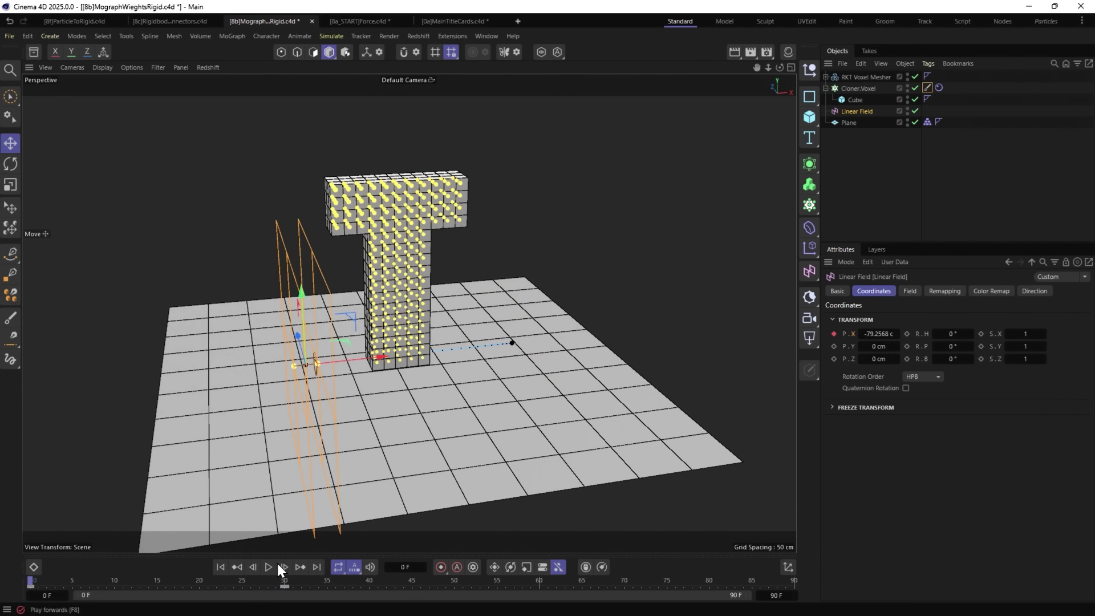
Preview the field sweep, then drop the weightmap into the Rigid Body's Stickiness Weights.
click(267, 564)
click(267, 566)
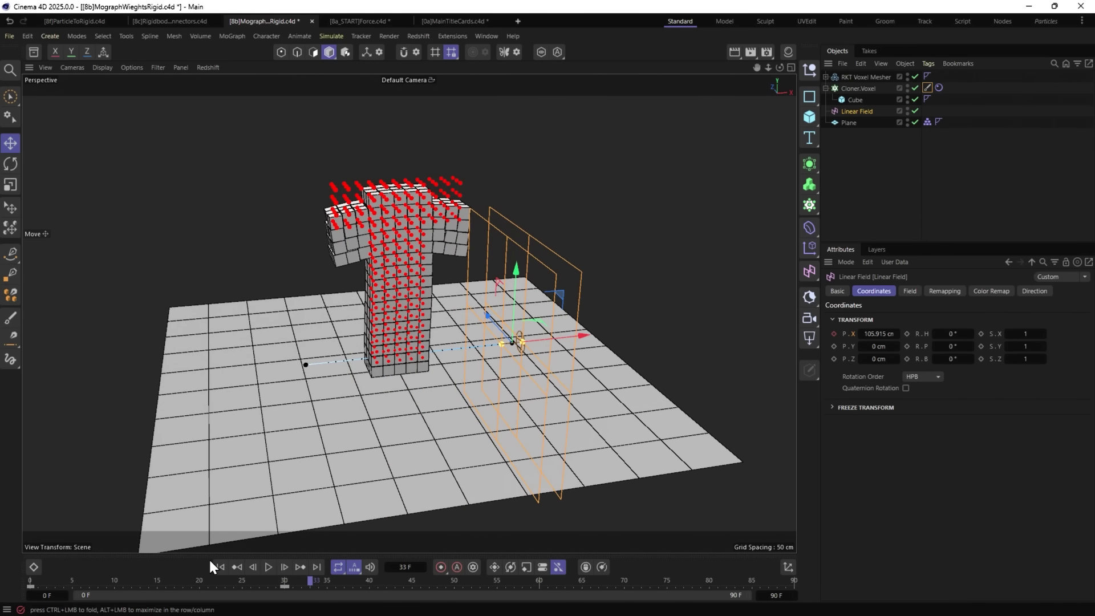
click(220, 567)
click(267, 566)
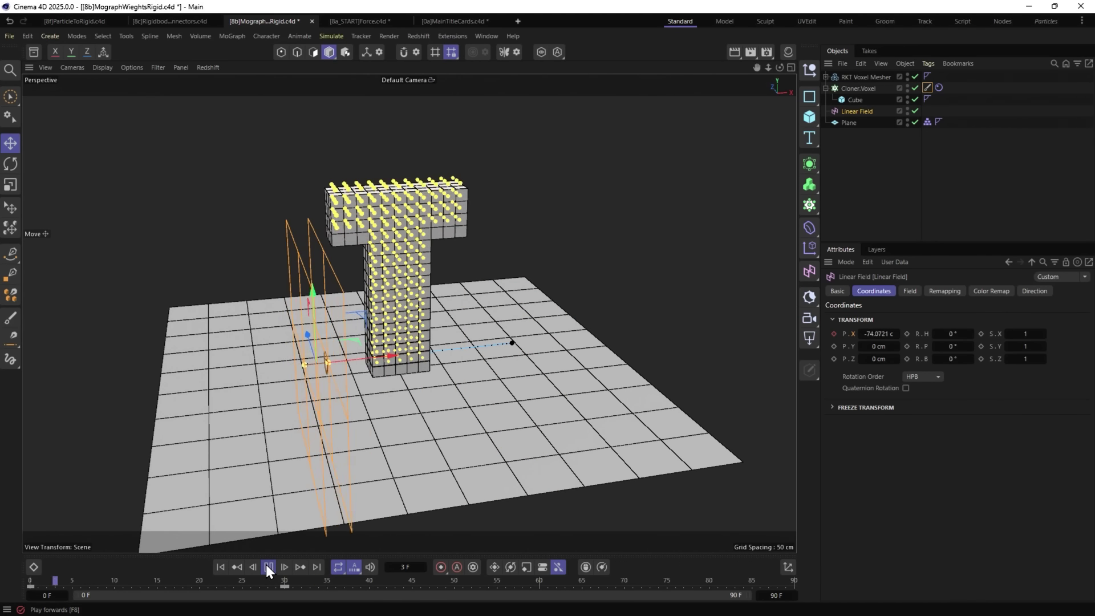
click(267, 566)
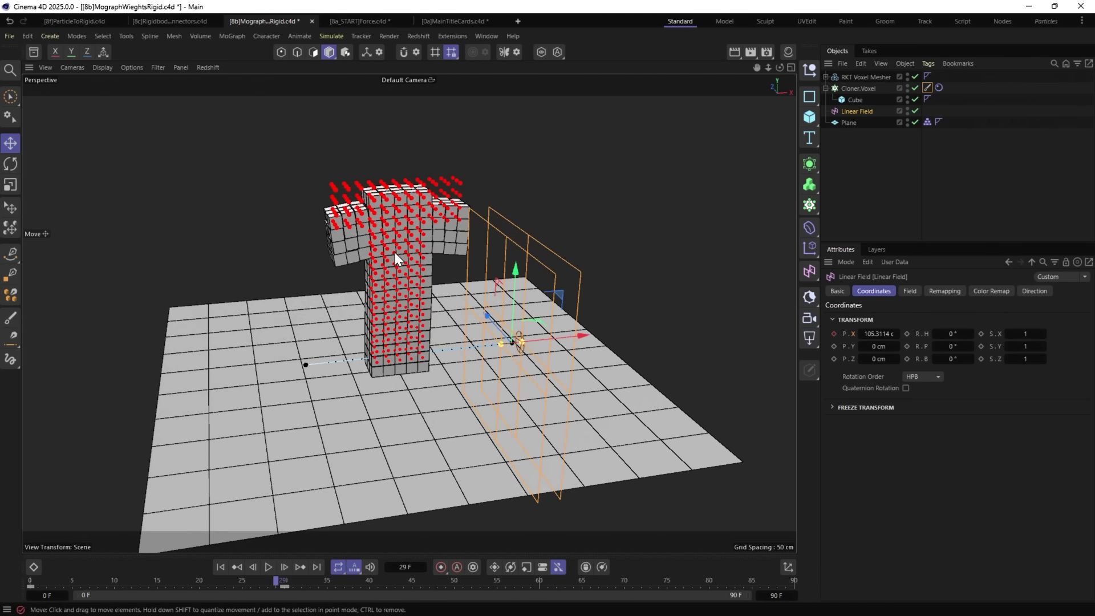
click(220, 567)
click(938, 87)
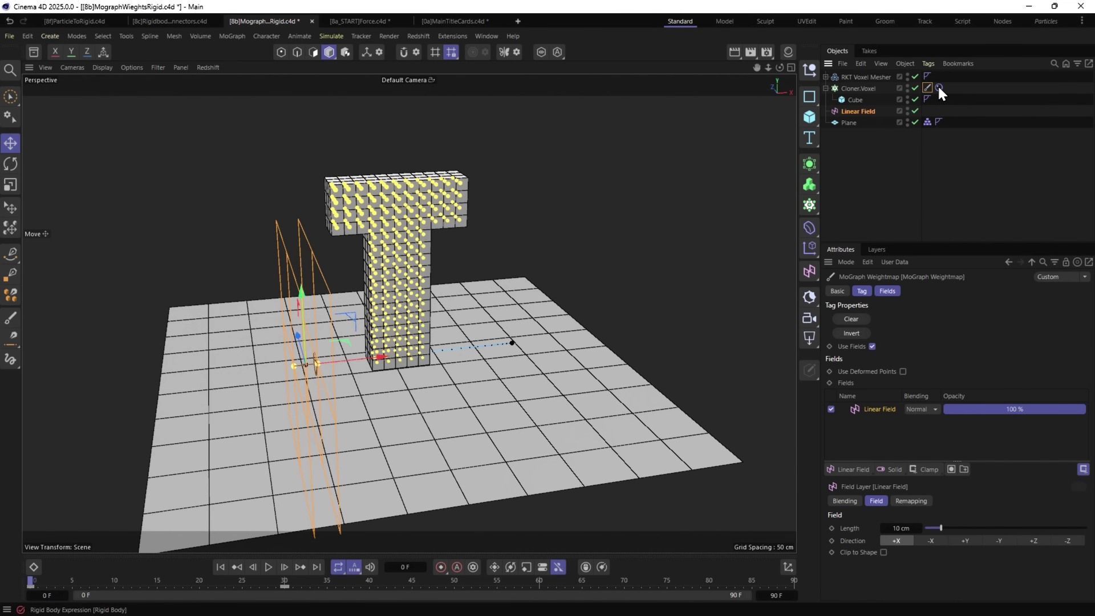
drag(914, 137, 935, 357)
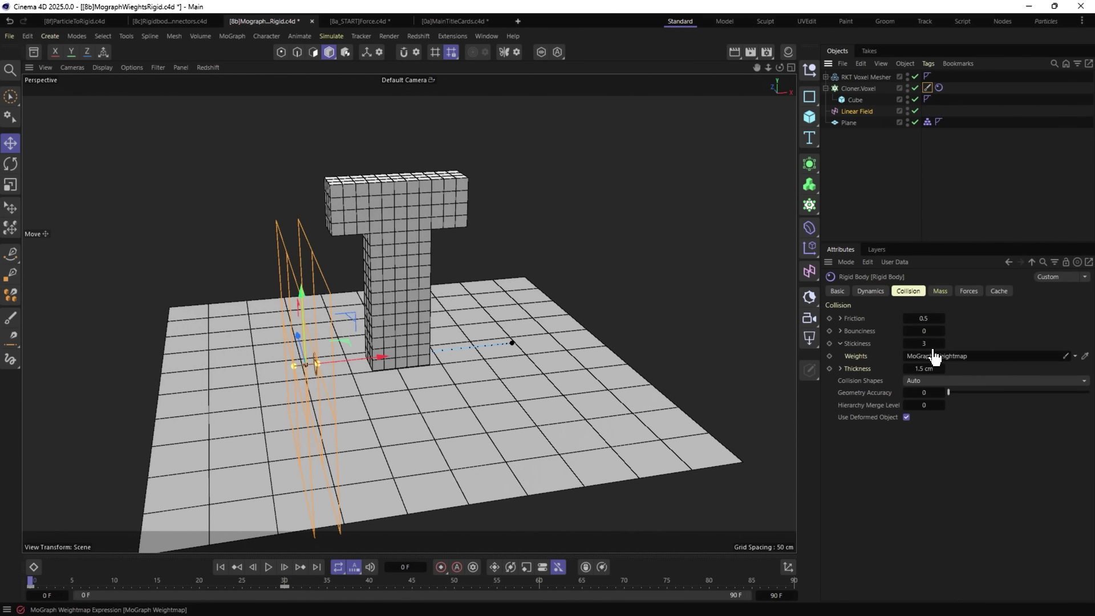
Check the Linear Field's position keyframes and play the weightmap-driven voxel collapse.
click(926, 87)
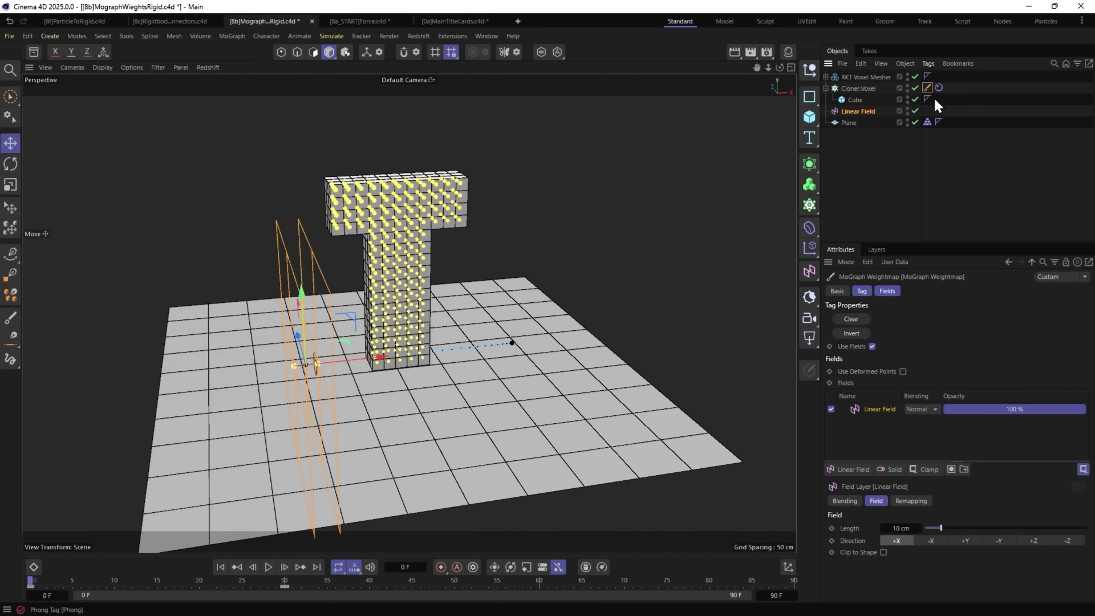
click(855, 112)
drag(71, 584, 522, 610)
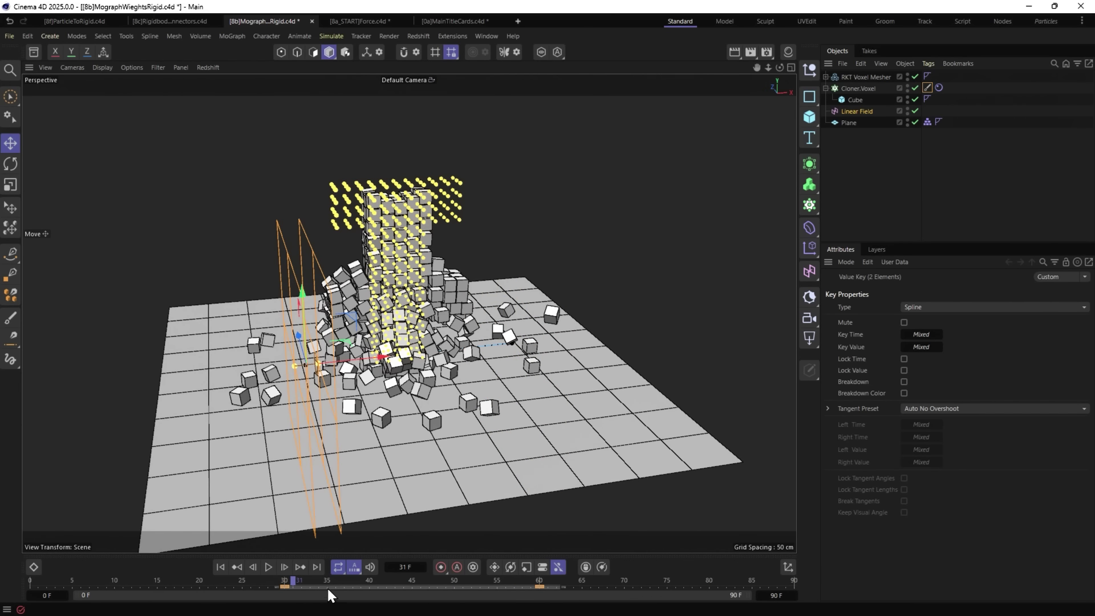
click(220, 566)
click(268, 567)
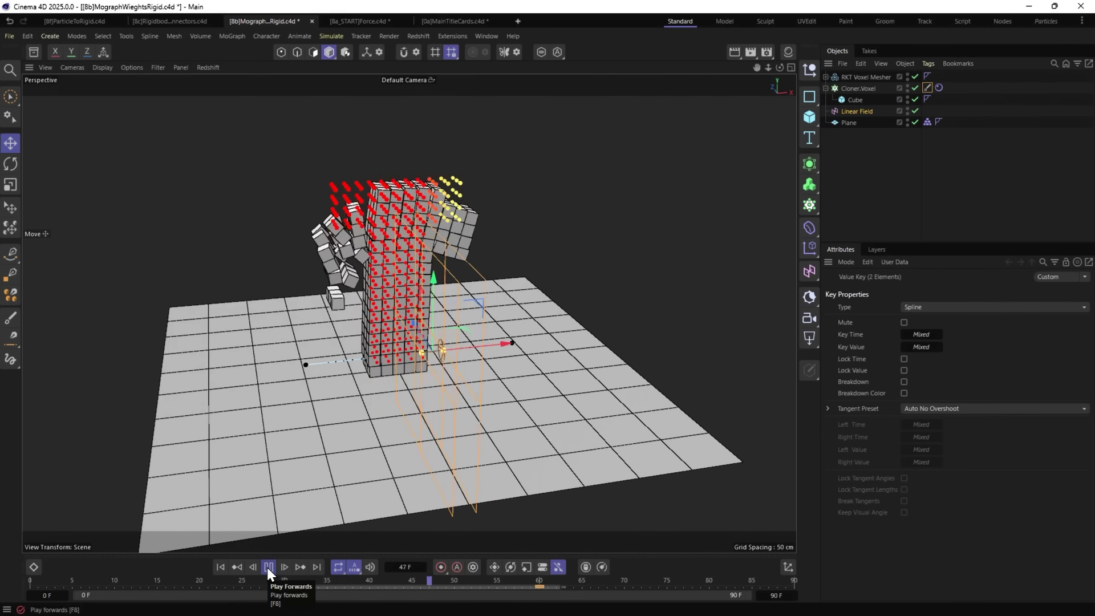
click(268, 568)
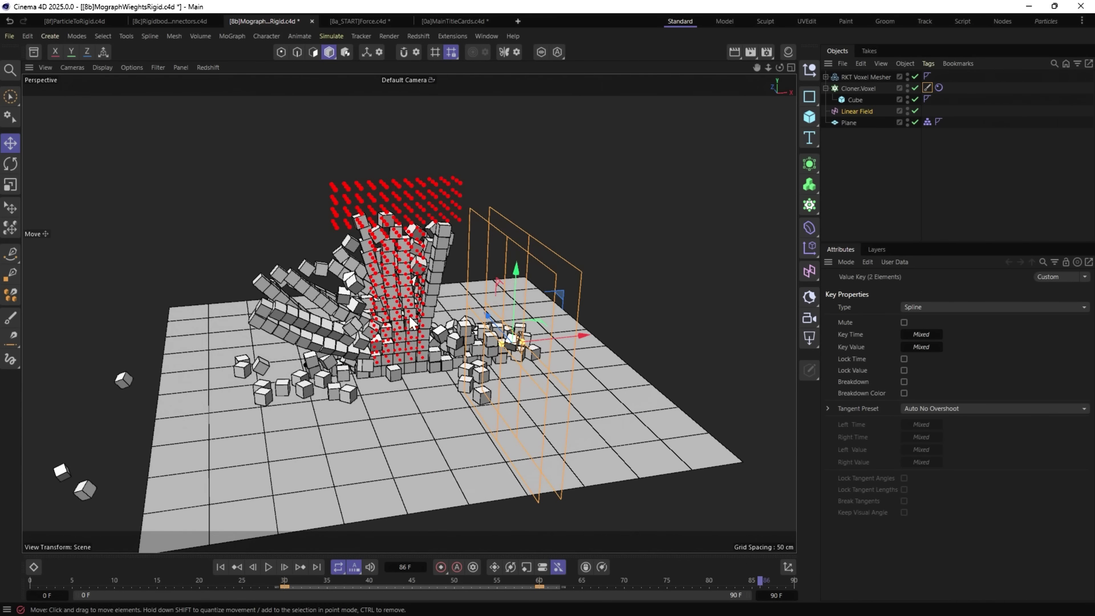
Show the Rigid Body Collision settings, then open the [8c]RigidbodyConnectors scene.
click(927, 88)
click(939, 87)
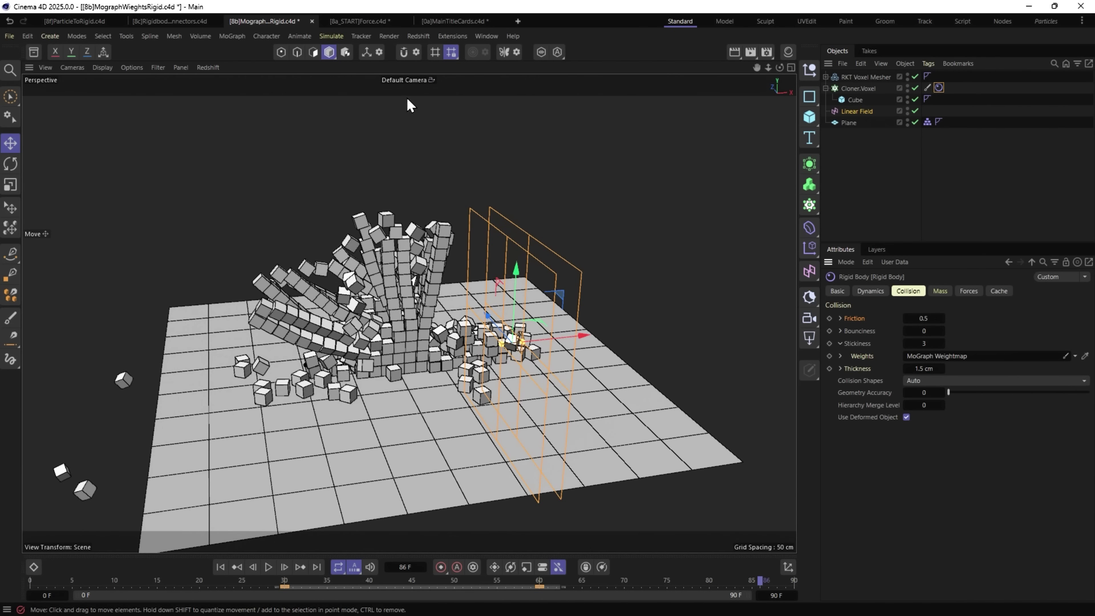
click(158, 20)
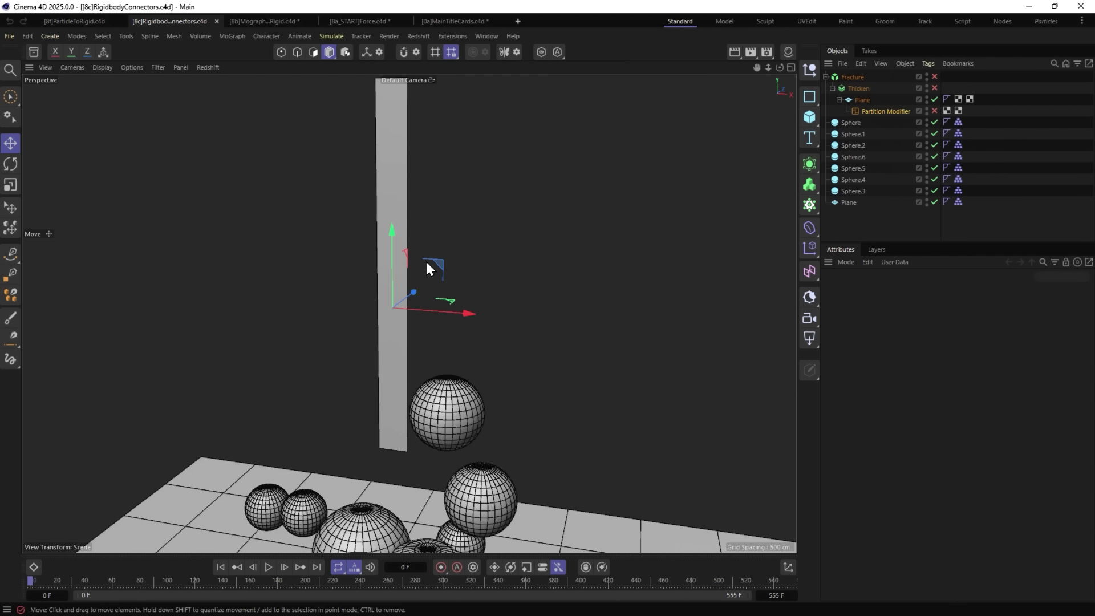
Orbit around the column and select the spheres, Plane and Partition Modifier to inspect the setup.
mouse_move(401, 294)
alt+mouse_down()
mouse_move(331, 308)
mouse_move(388, 305)
mouse_move(410, 293)
alt+mouse_up()
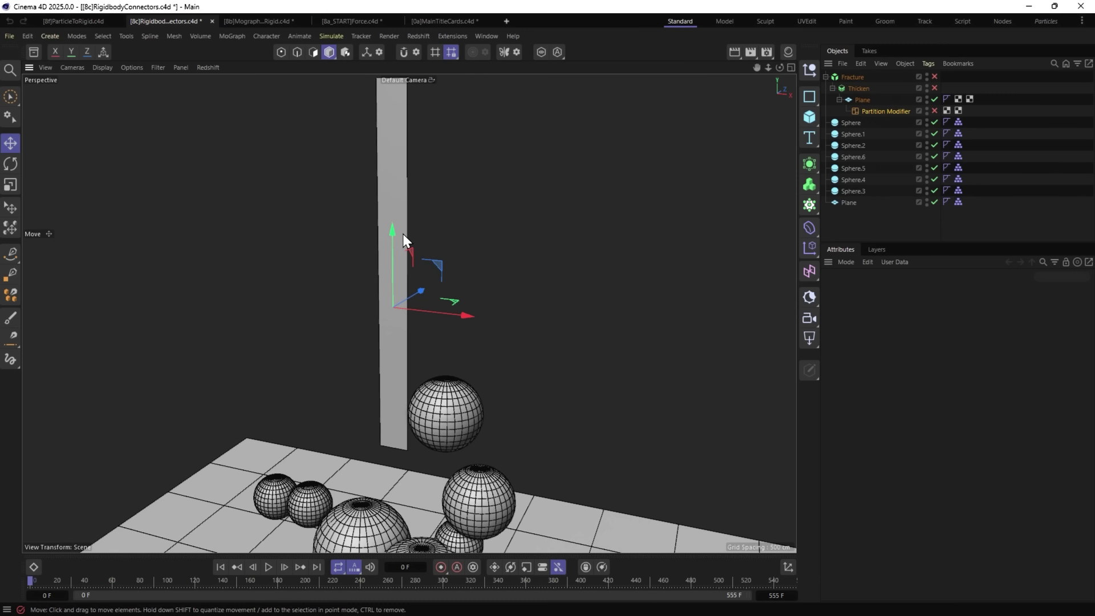
scroll(377, 228, down, 5)
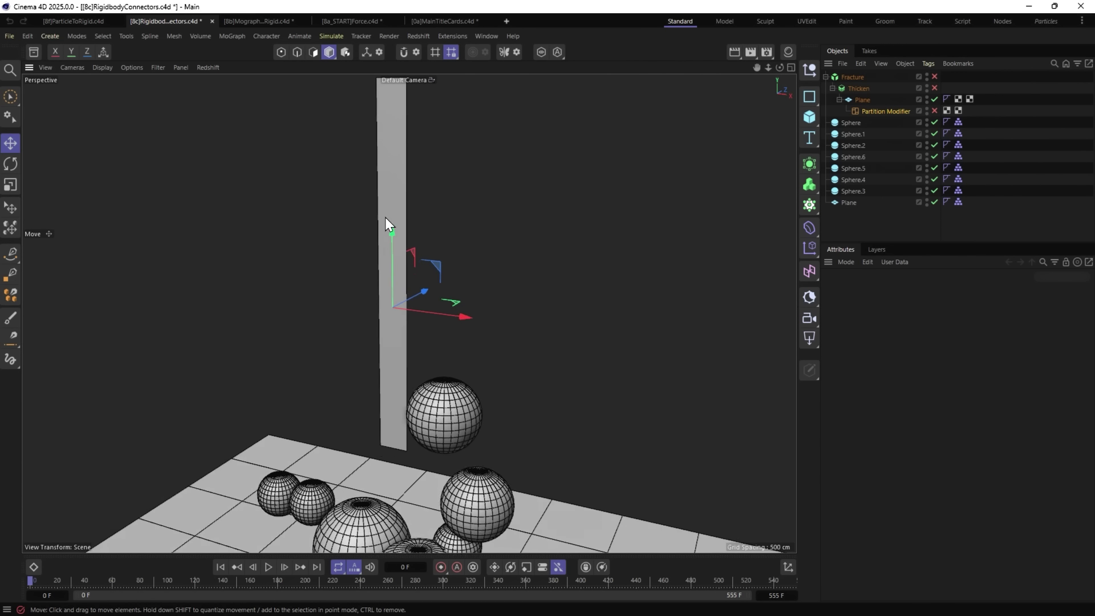
scroll(371, 294, up, 3)
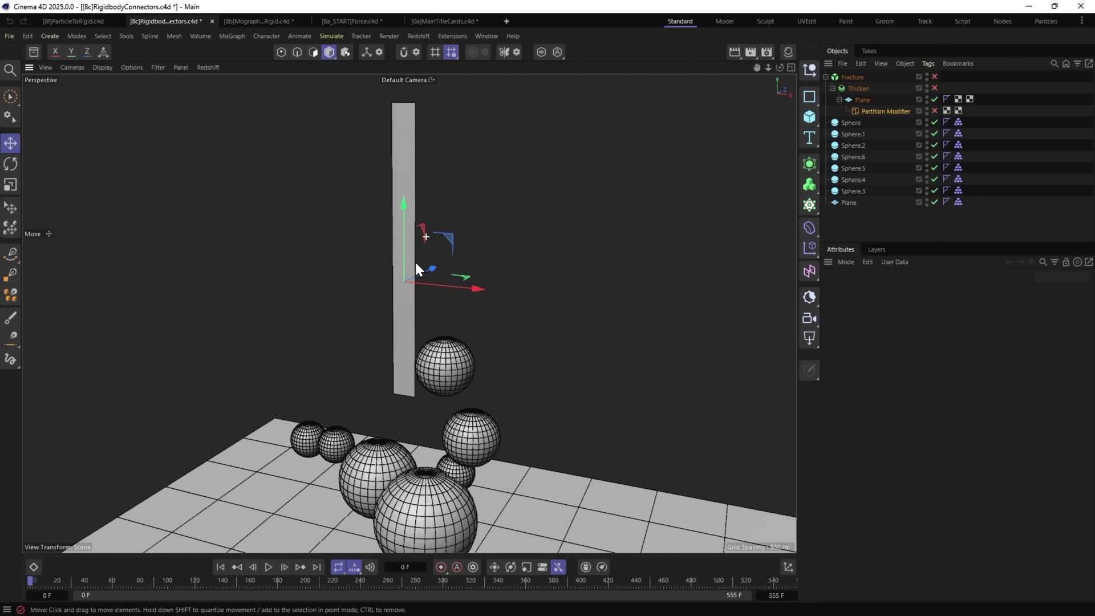
click(851, 122)
shift+click(854, 194)
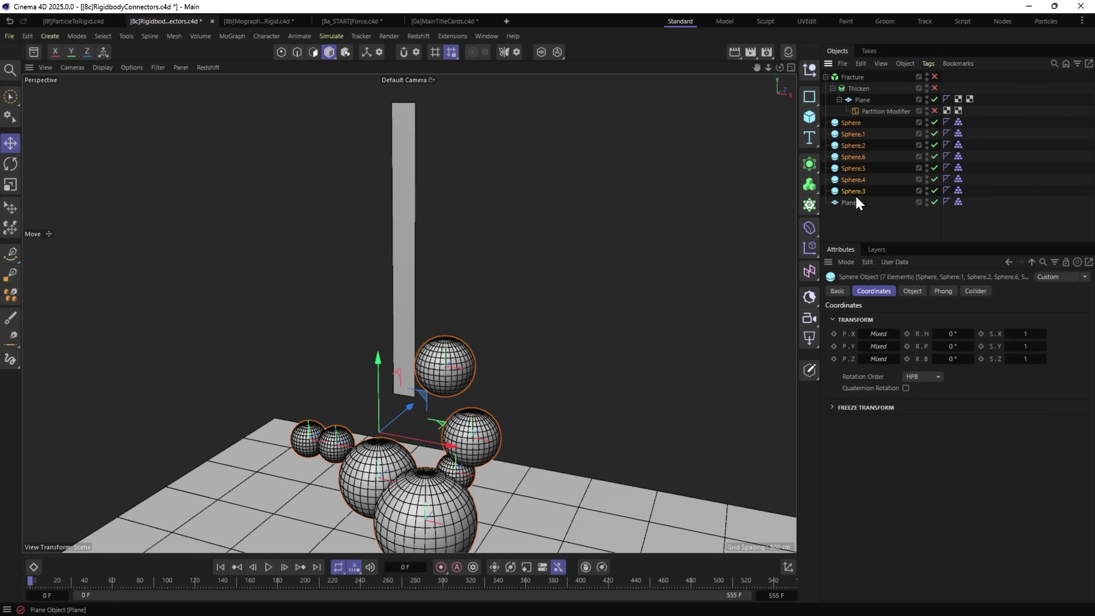
click(862, 101)
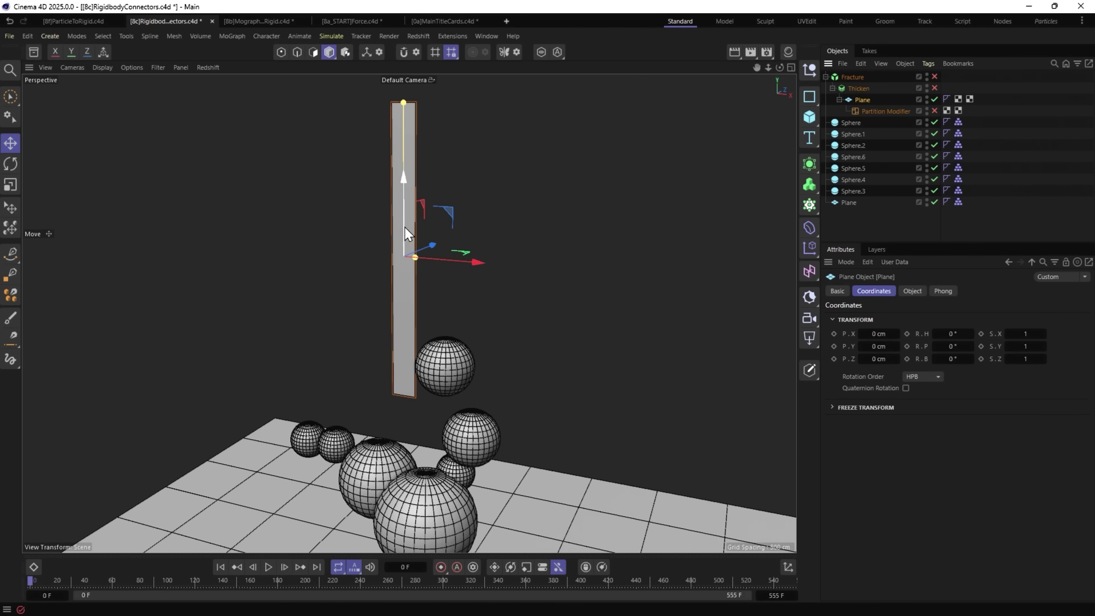
click(884, 112)
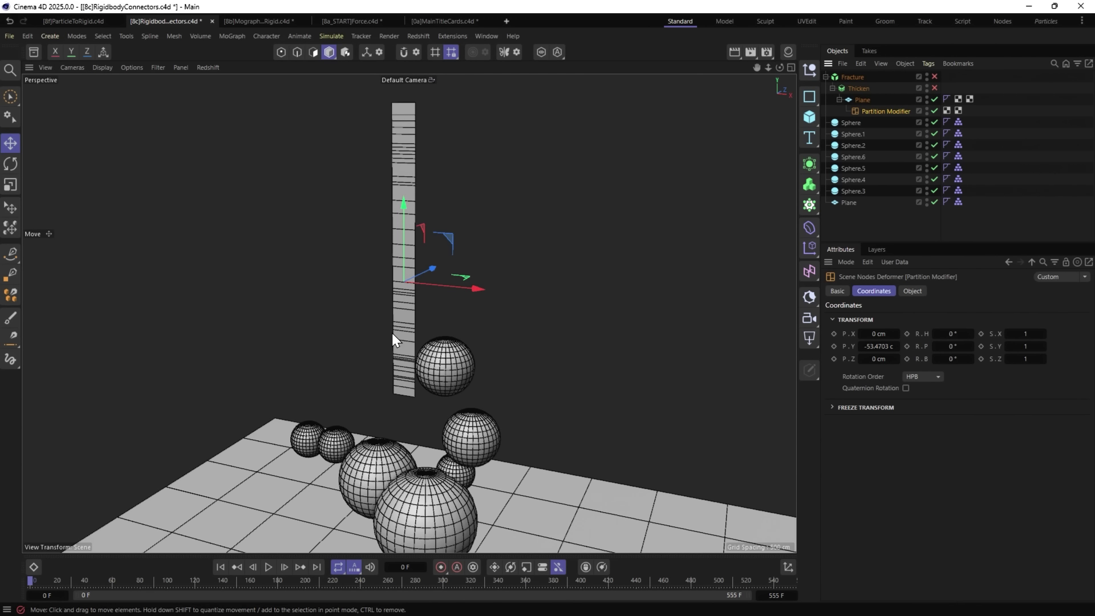
Enable the Thicken generator and the Fracture object on the column.
click(860, 88)
click(932, 87)
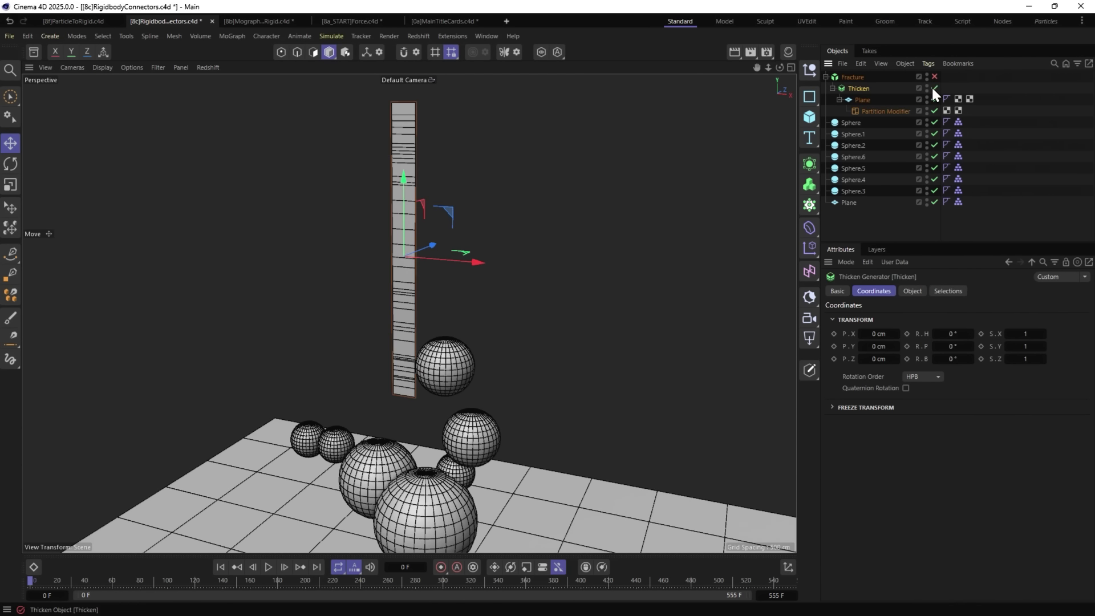
alt+drag(450, 189, 579, 187)
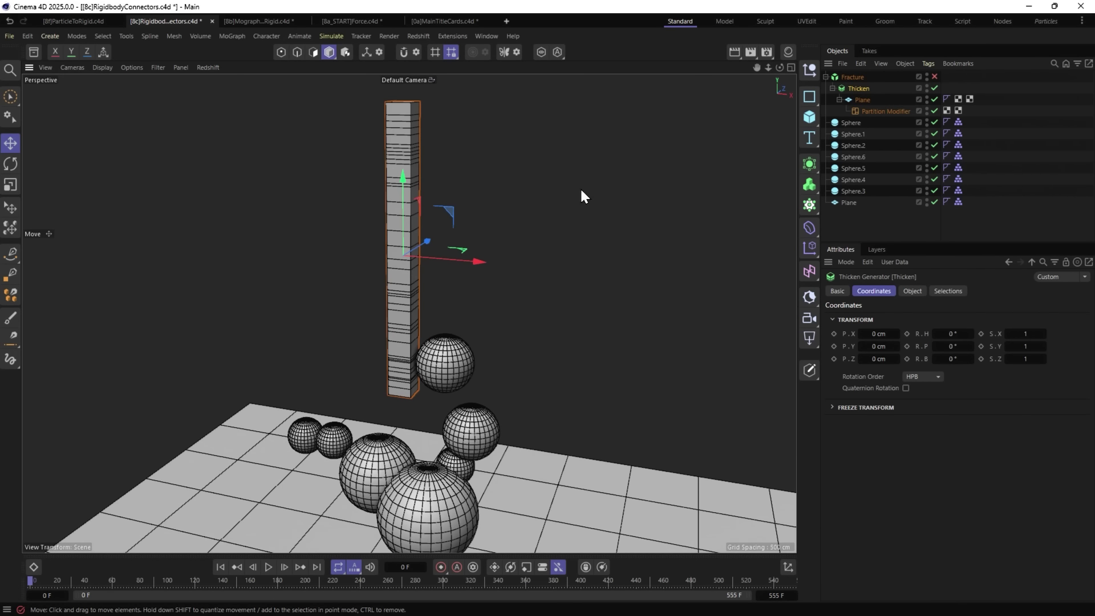
click(933, 76)
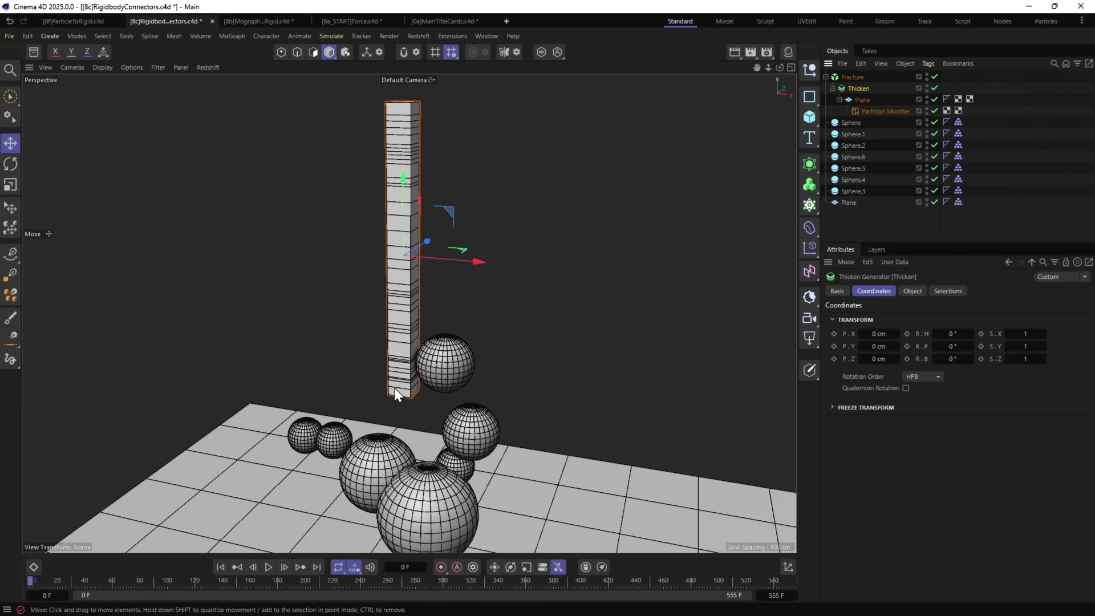
Give Fracture a Rigid Body tag, play the collapse onto the spheres, then rewind to frame 0.
right_click(859, 77)
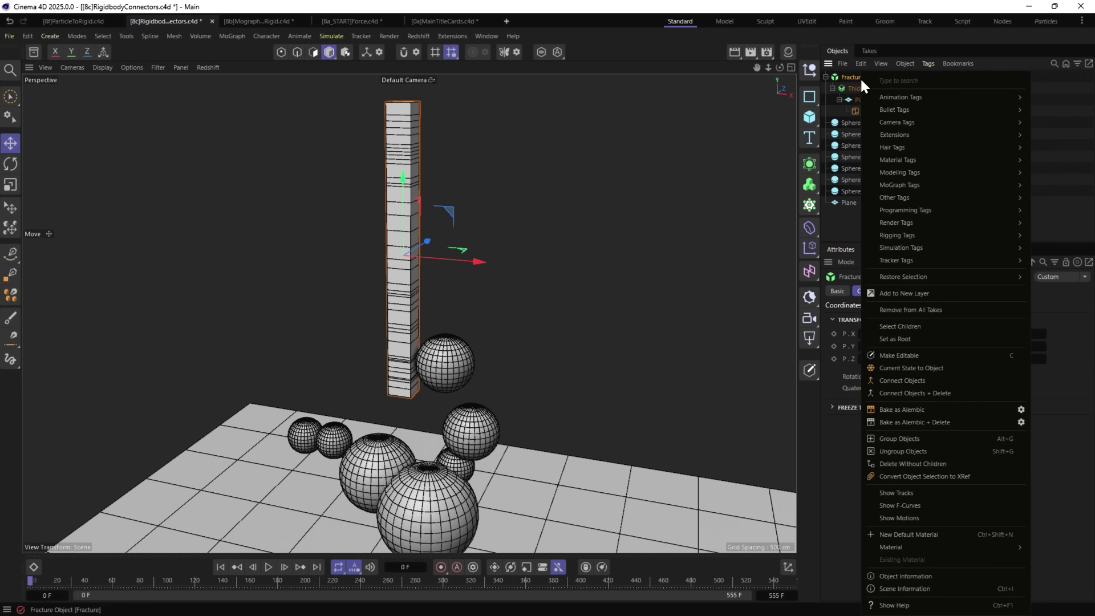
mouse_move(915, 249)
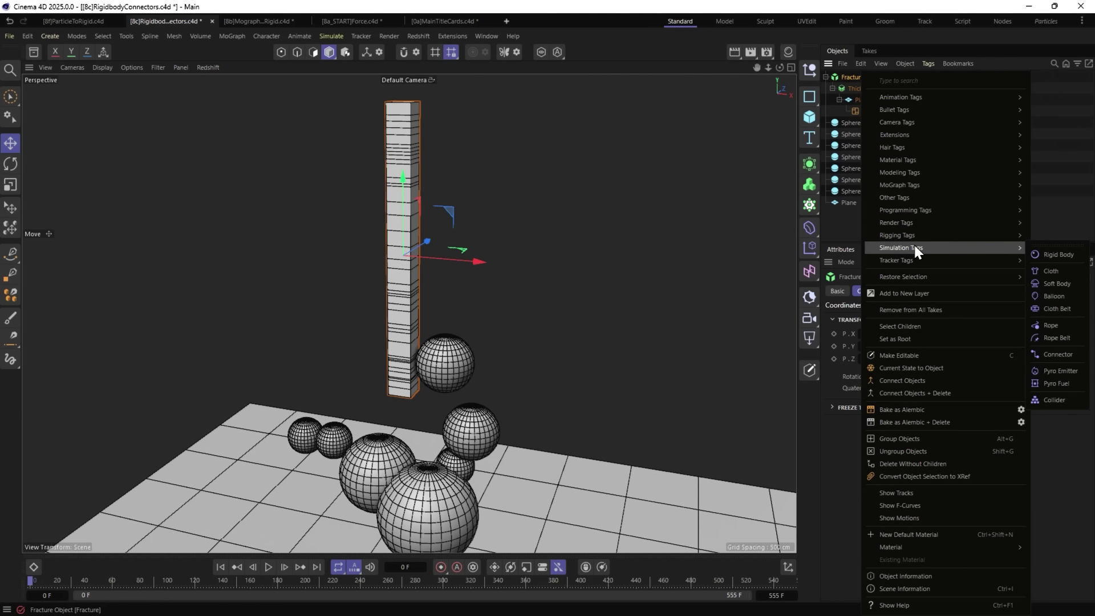
click(1056, 255)
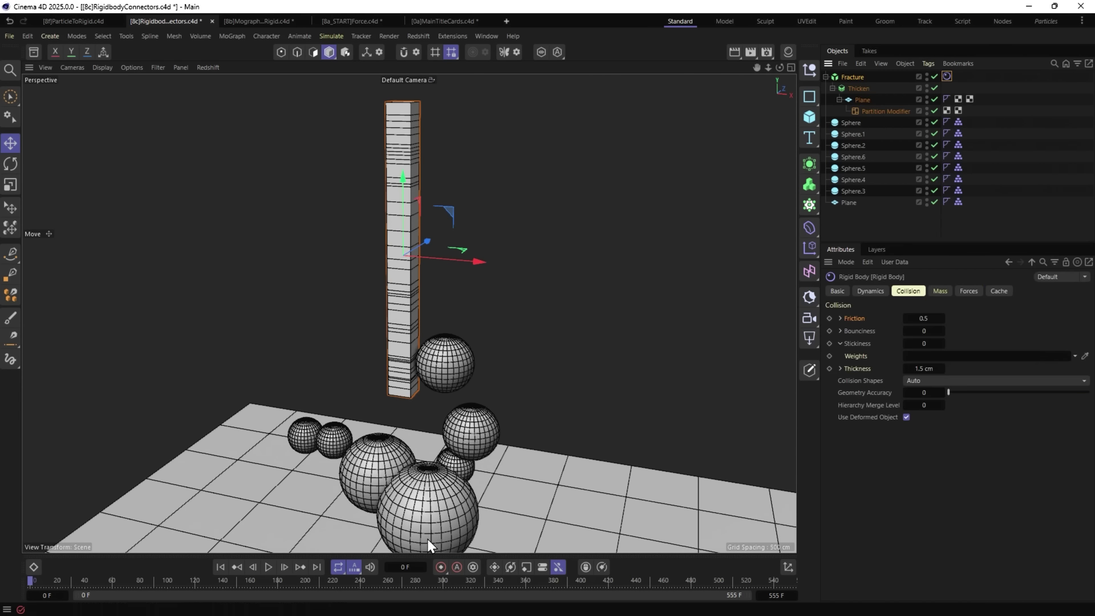
click(267, 567)
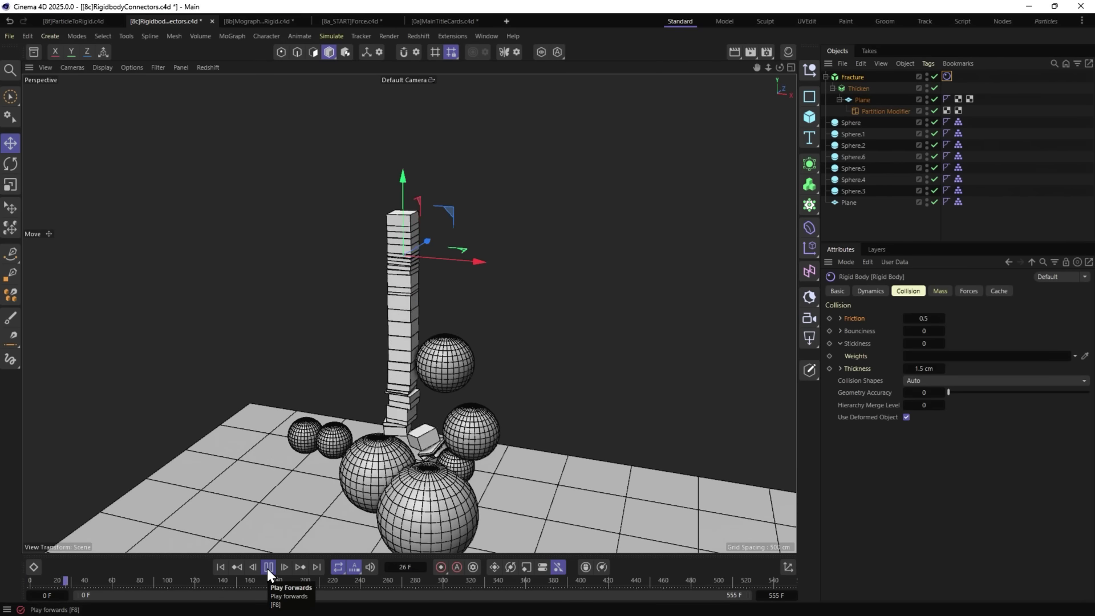
click(268, 567)
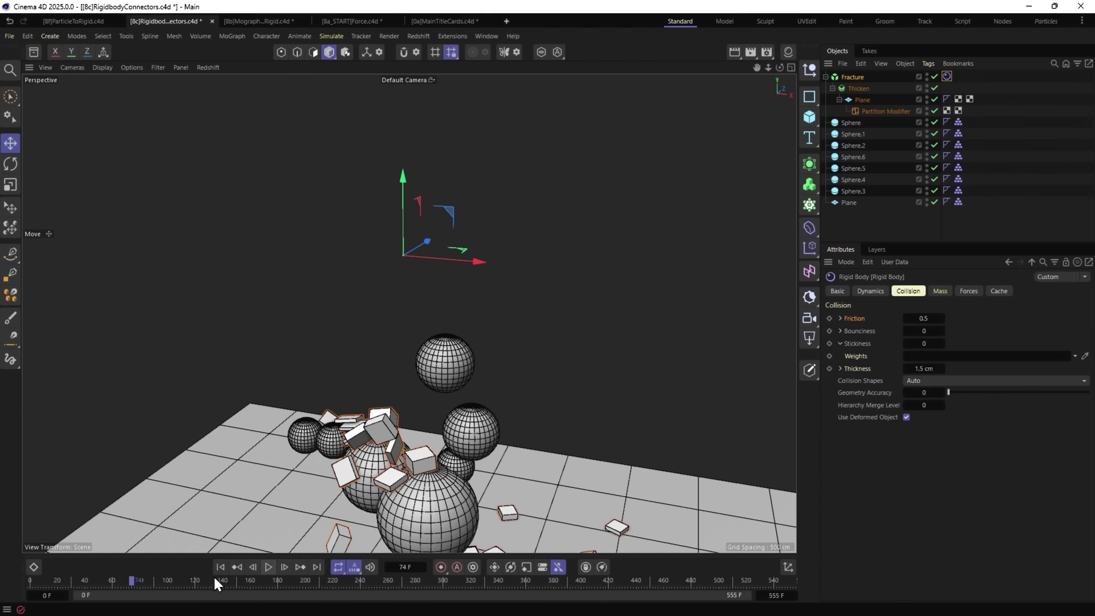
click(220, 565)
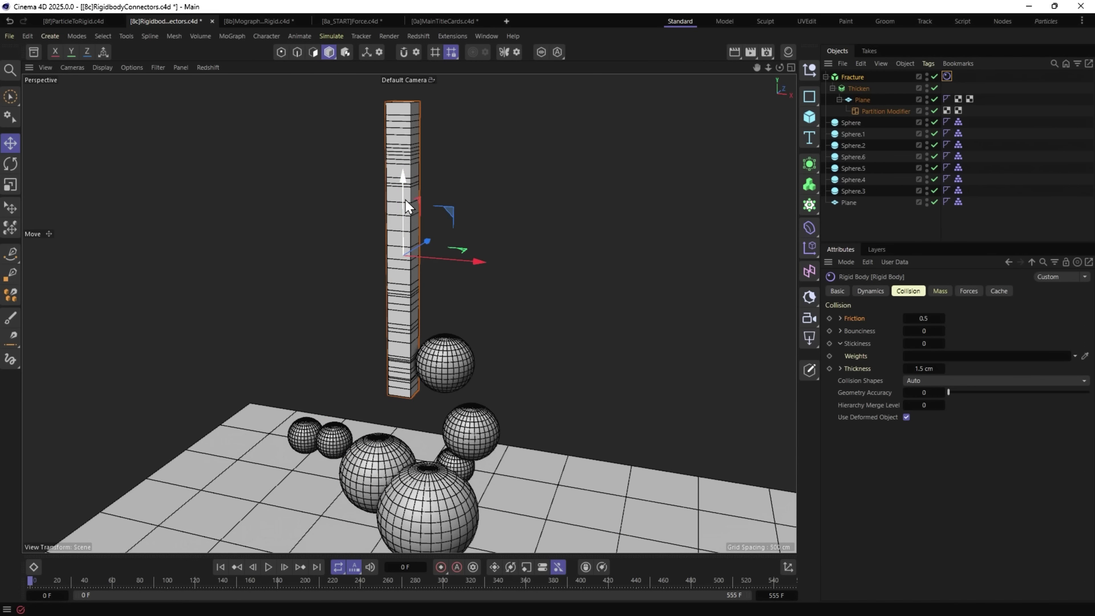
click(327, 36)
mouse_move(366, 108)
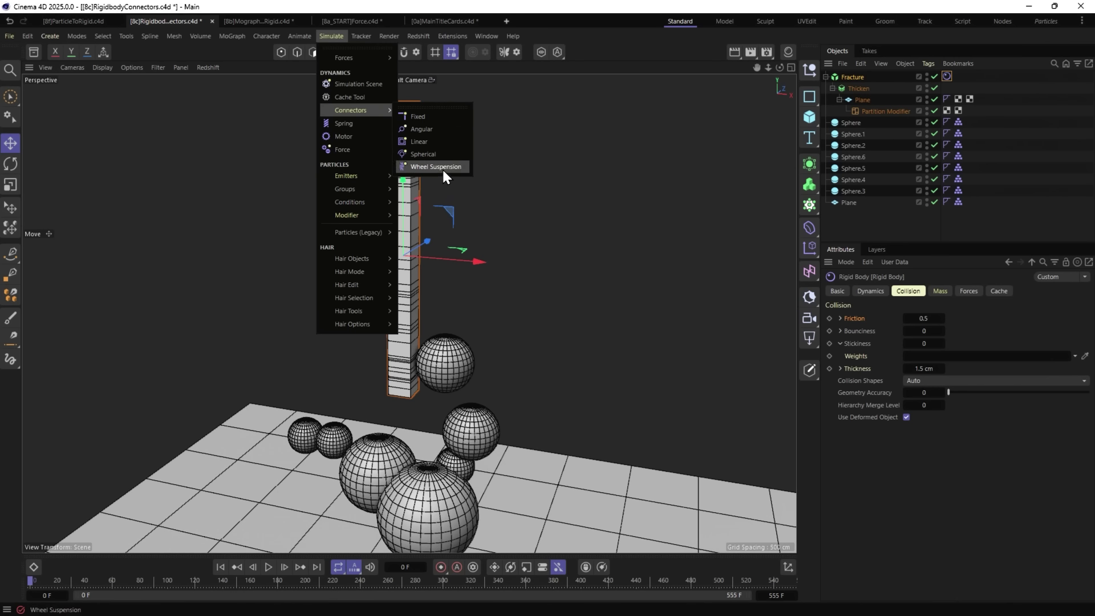
Add a Connector, shift it along X beside the column, and set its Draw Size to 11 cm.
click(427, 133)
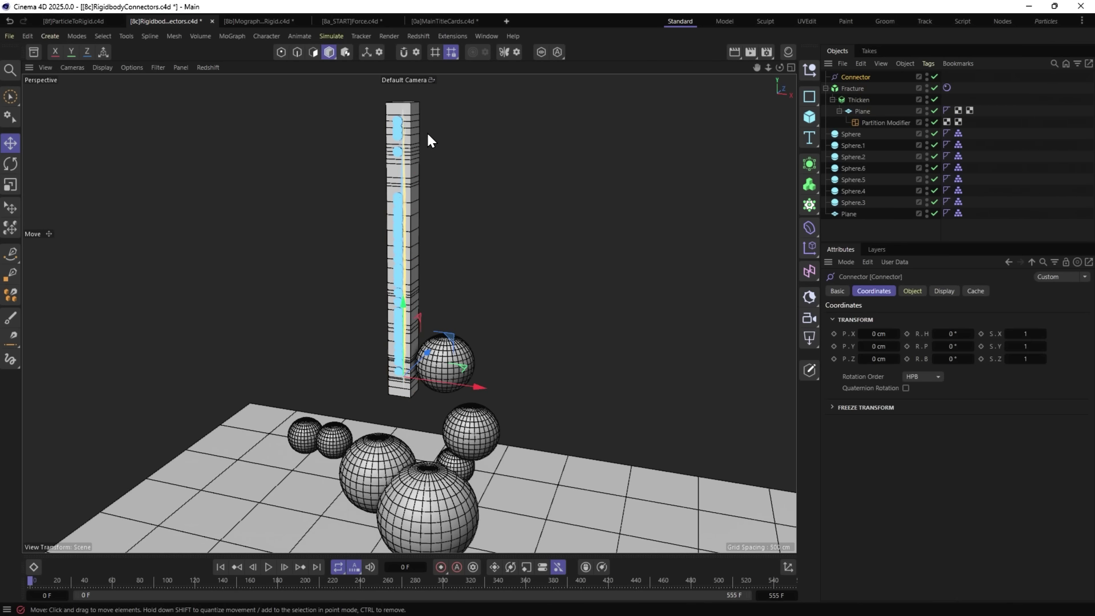
scroll(411, 324, up, 4)
scroll(462, 281, up, 3)
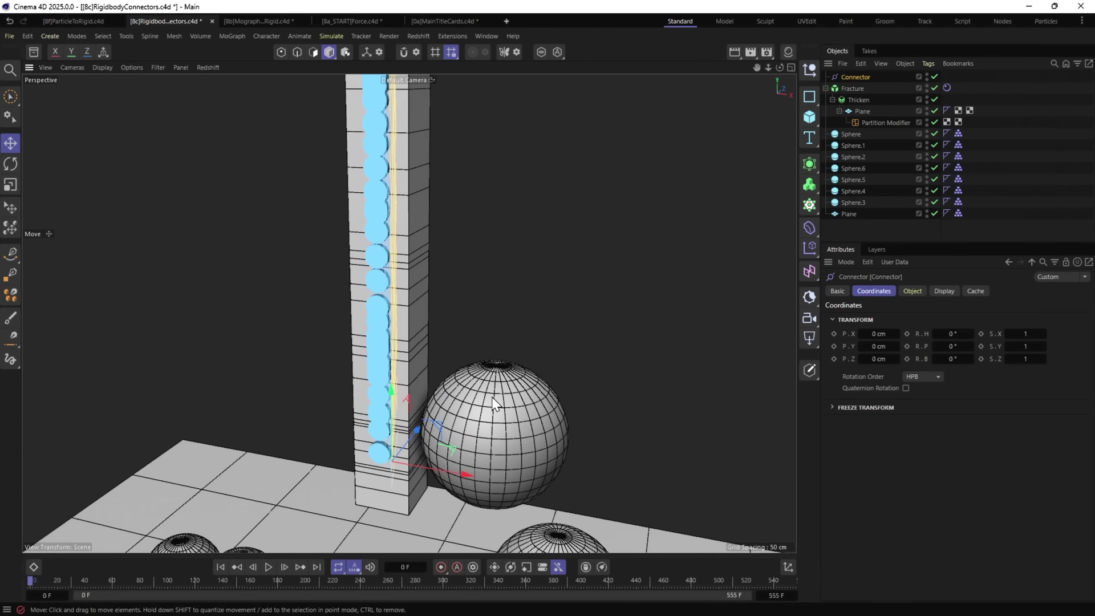
drag(428, 467, 487, 474)
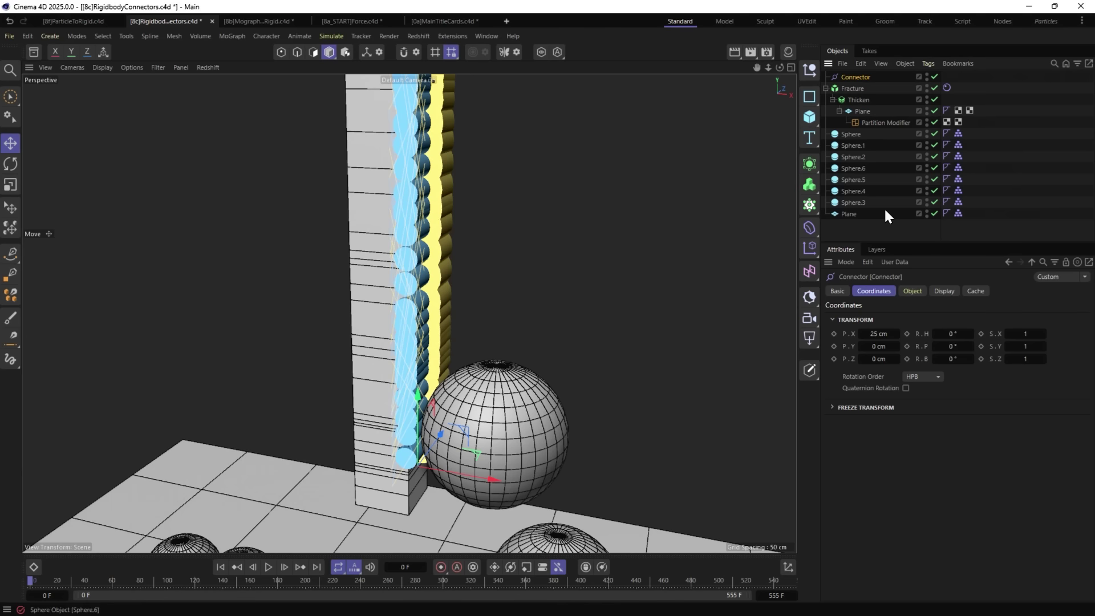
click(943, 291)
click(901, 329)
text(11)
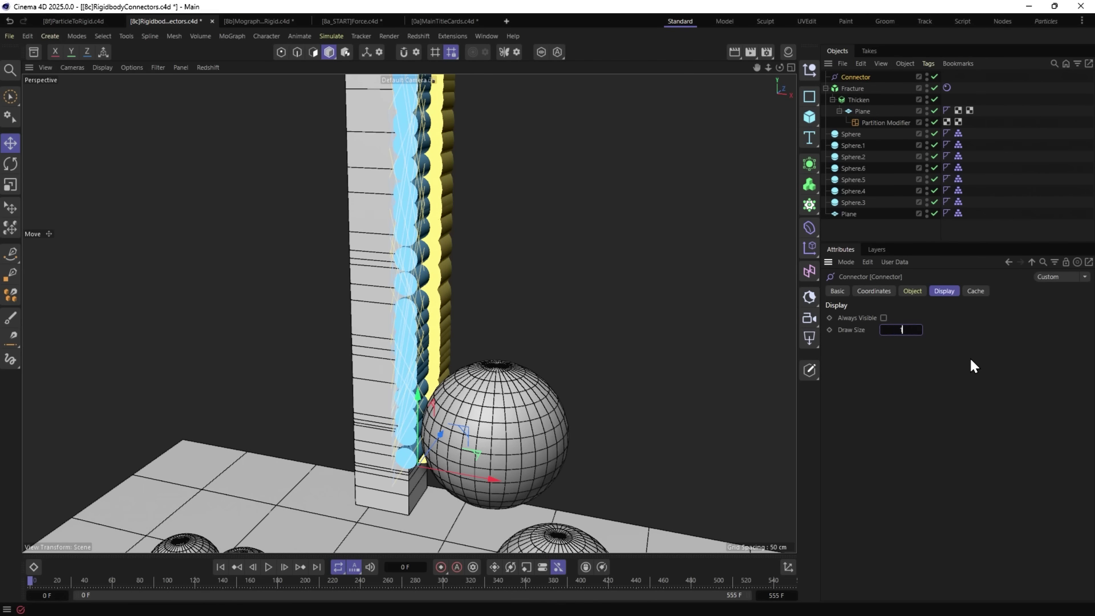
key(Return)
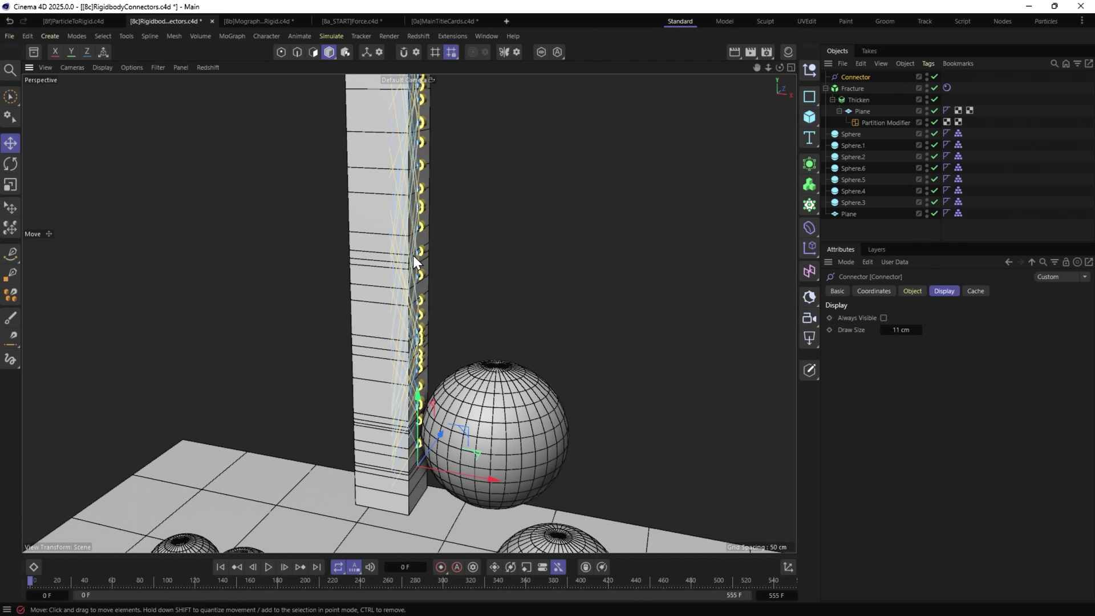
Play the simulation with the connector, then stop and rewind to frame 0.
mouse_move(412, 255)
alt+mouse_down()
mouse_move(370, 255)
mouse_move(418, 254)
alt+mouse_up()
scroll(417, 255, down, 5)
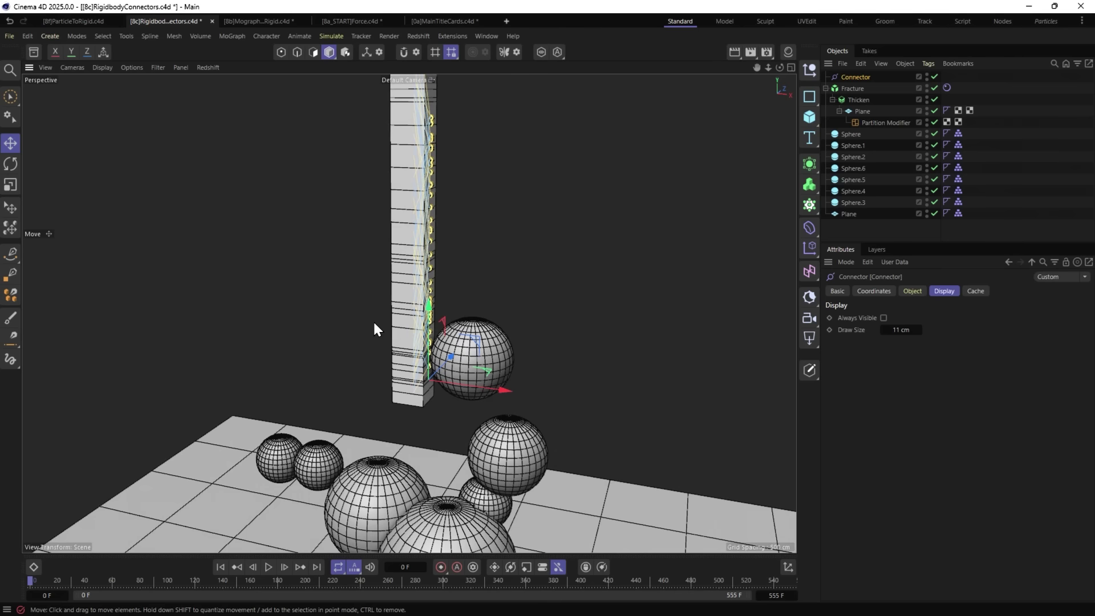
click(268, 567)
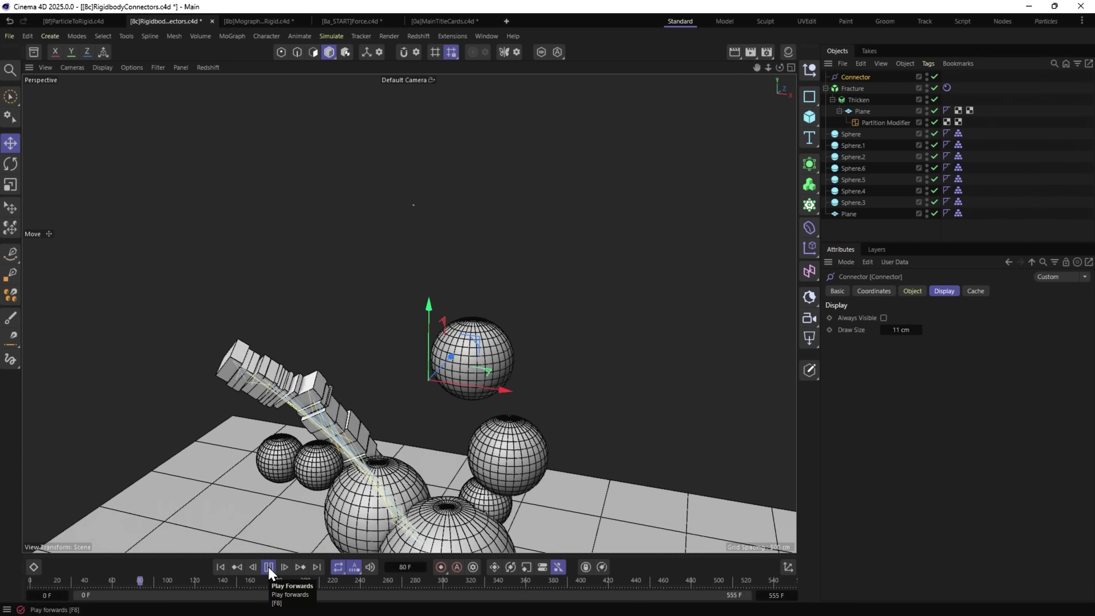
click(268, 567)
click(220, 567)
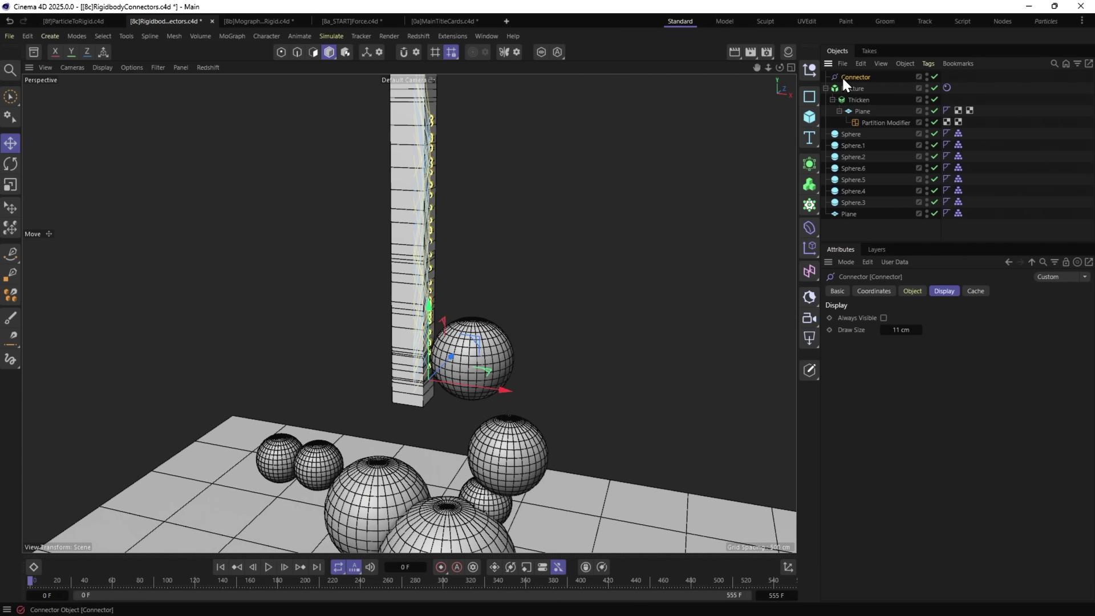
Switch the connector's creation mode to Distance with a 0.1 cm search radius.
click(912, 290)
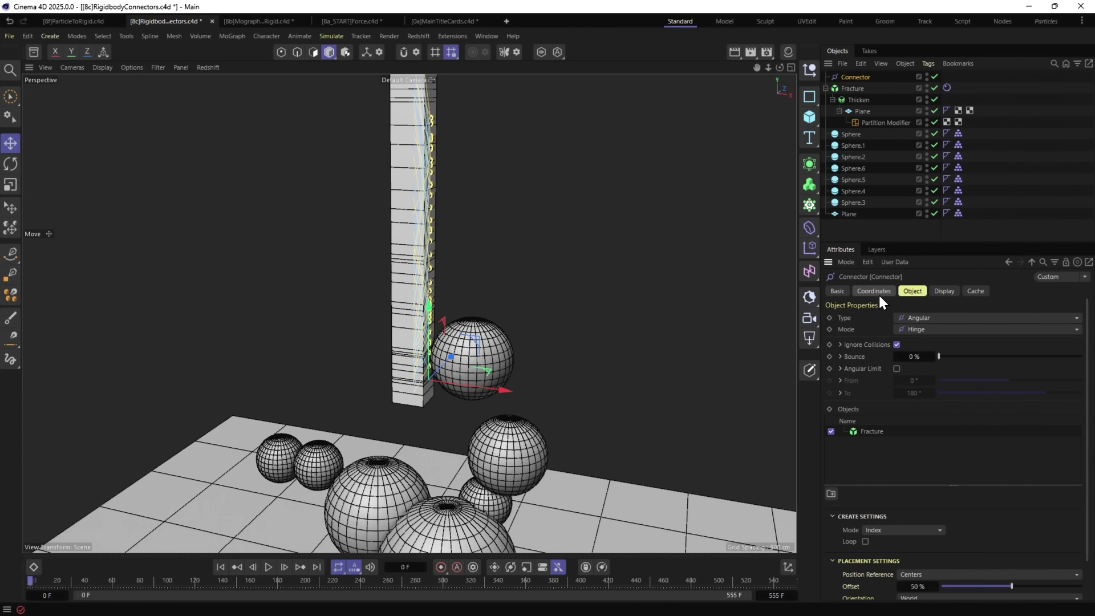
click(884, 525)
click(897, 556)
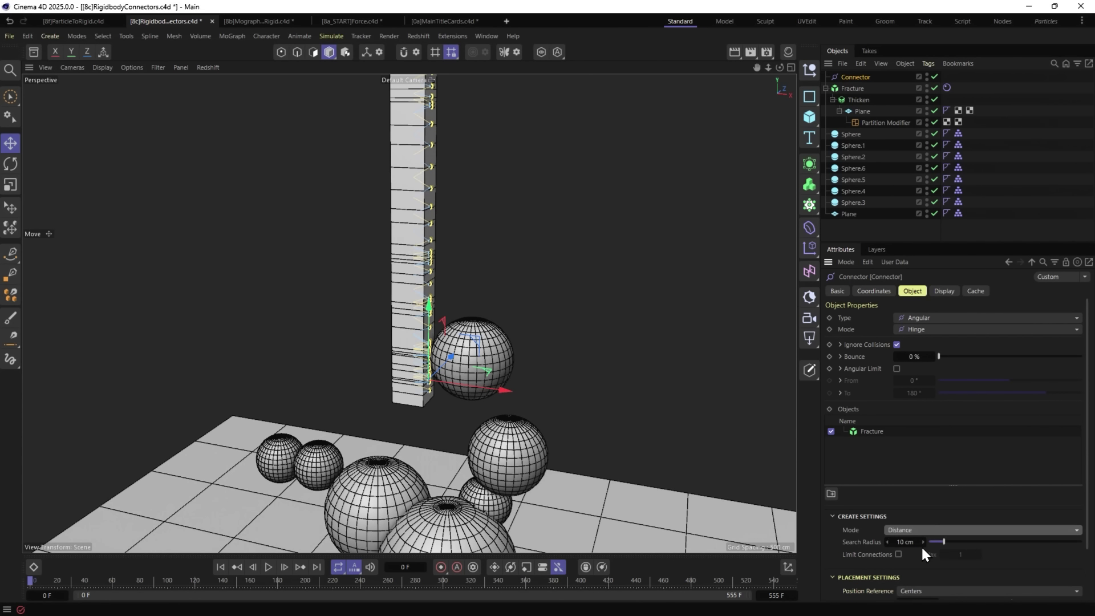
drag(944, 540, 913, 544)
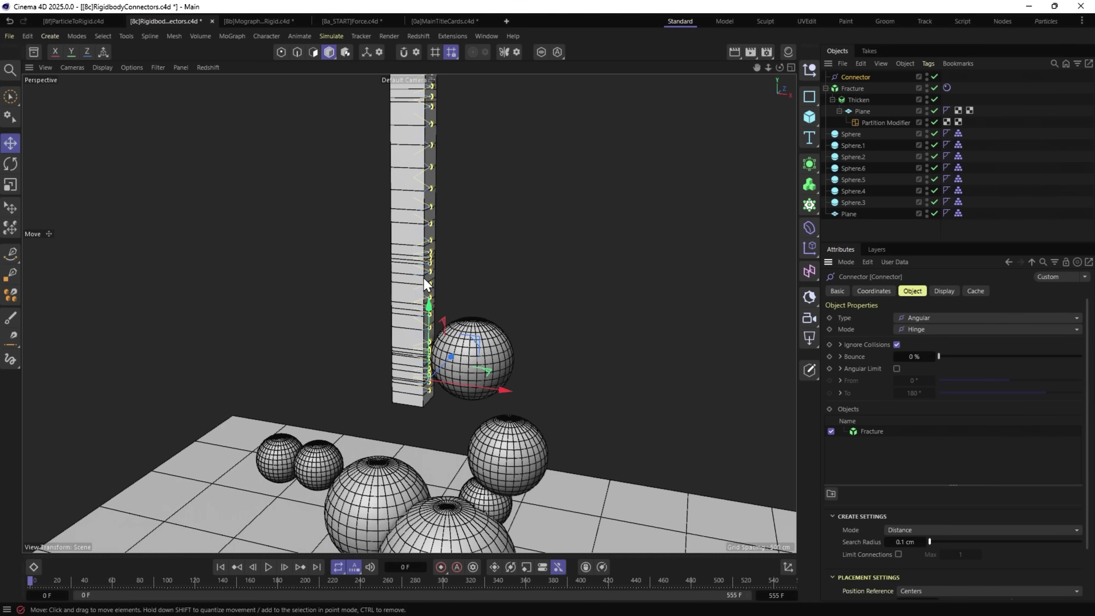
scroll(862, 544, down, 3)
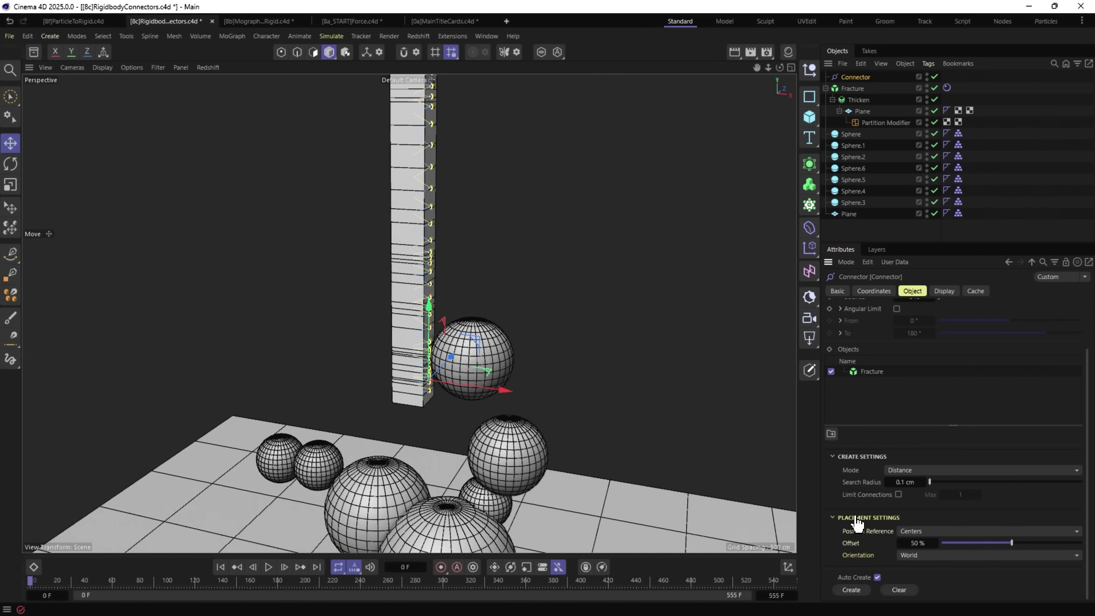
scroll(857, 522, up, 2)
scroll(862, 546, down, 2)
Set Position Reference to Closest Points and nudge the connector along X.
click(907, 528)
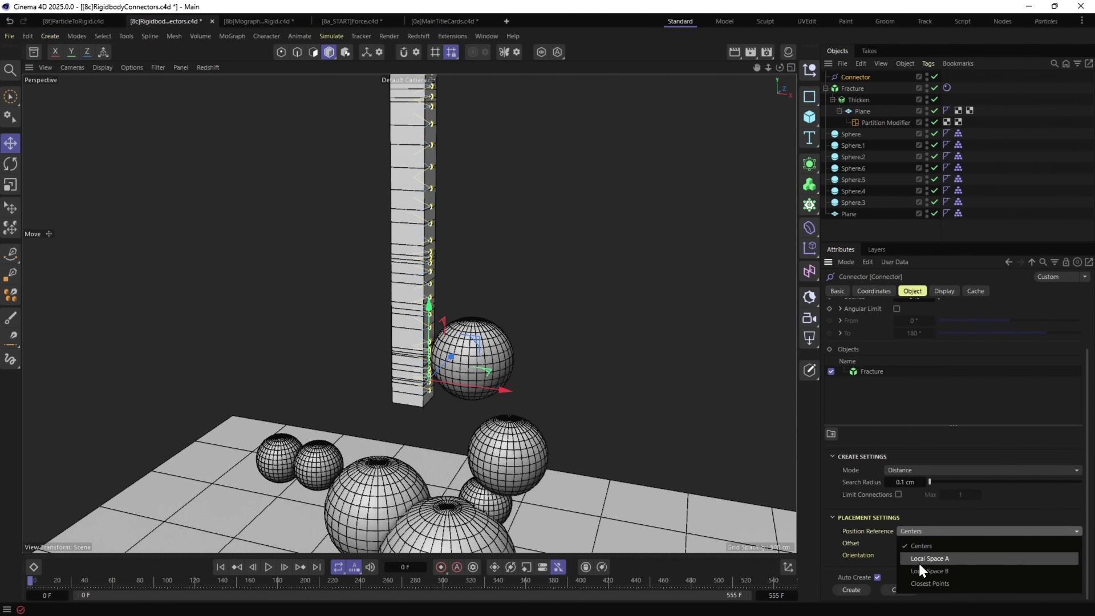
click(919, 584)
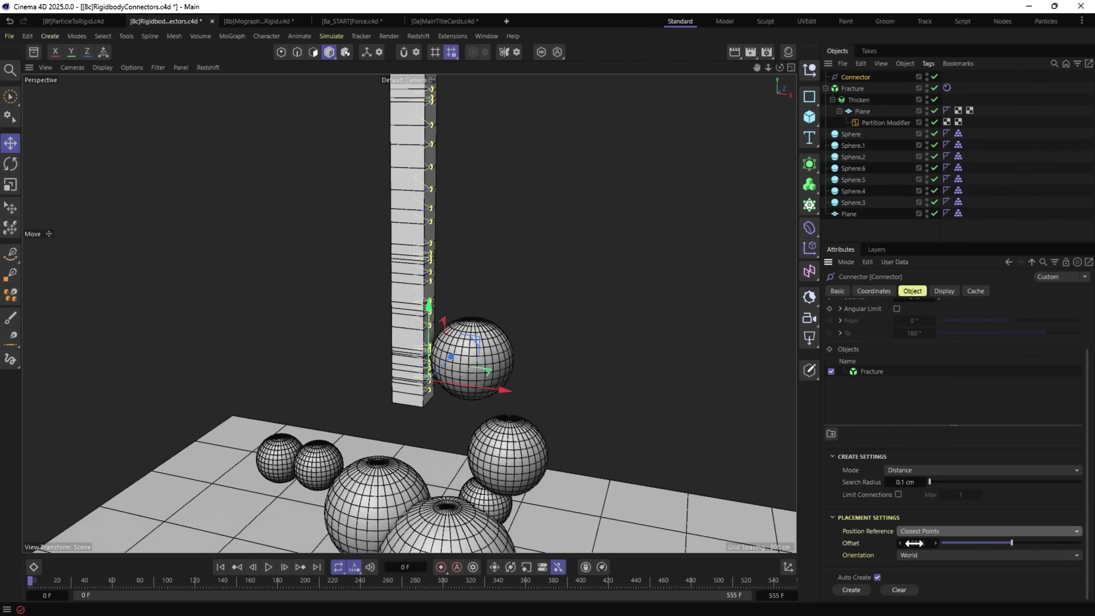
scroll(435, 362, up, 10)
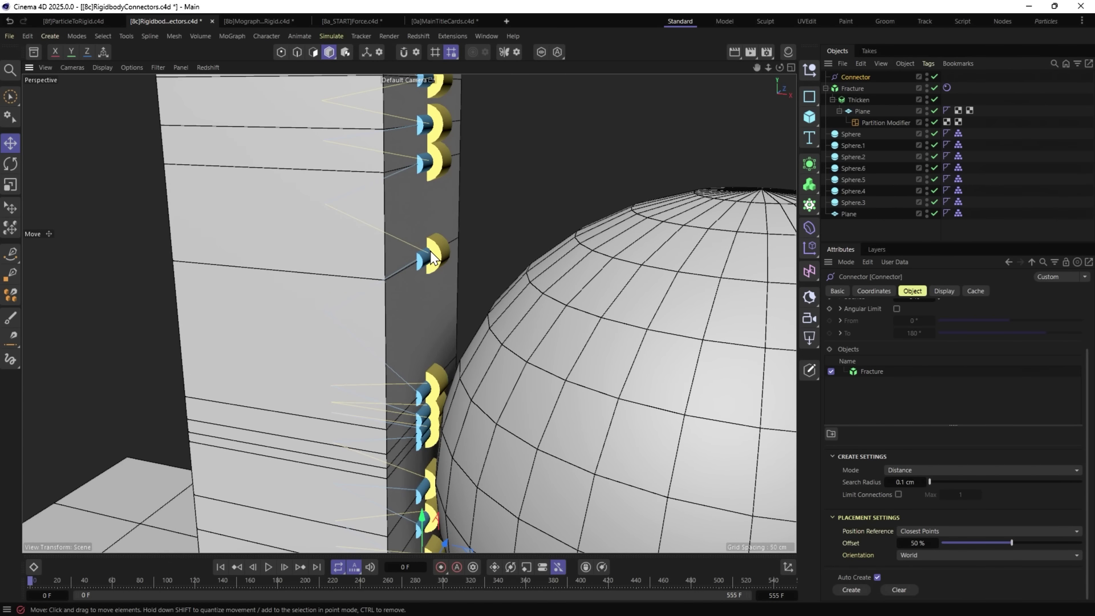
middle_drag(425, 127, 422, 218)
middle_drag(453, 139, 477, 272)
scroll(477, 271, down, 3)
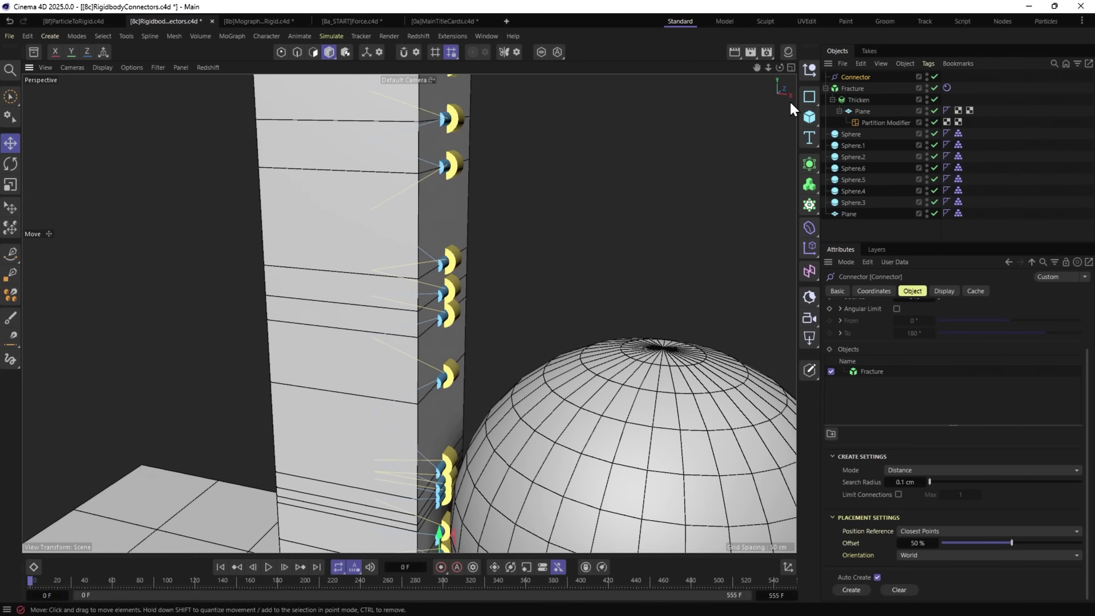
scroll(447, 436, down, 3)
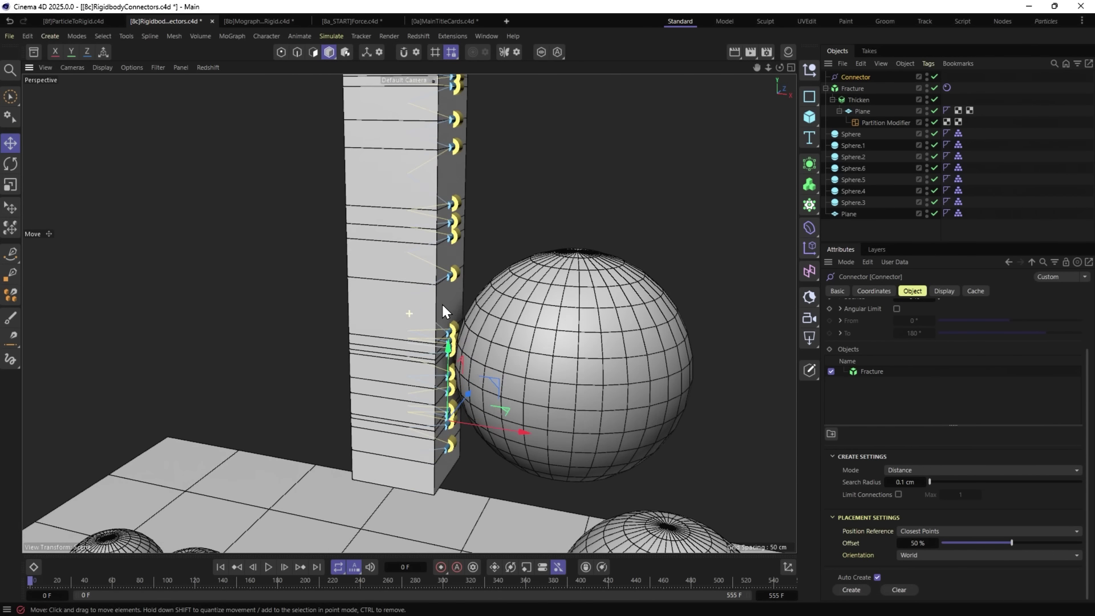
mouse_move(520, 432)
mouse_down()
mouse_move(422, 425)
mouse_move(525, 415)
mouse_move(480, 409)
mouse_move(528, 416)
mouse_up()
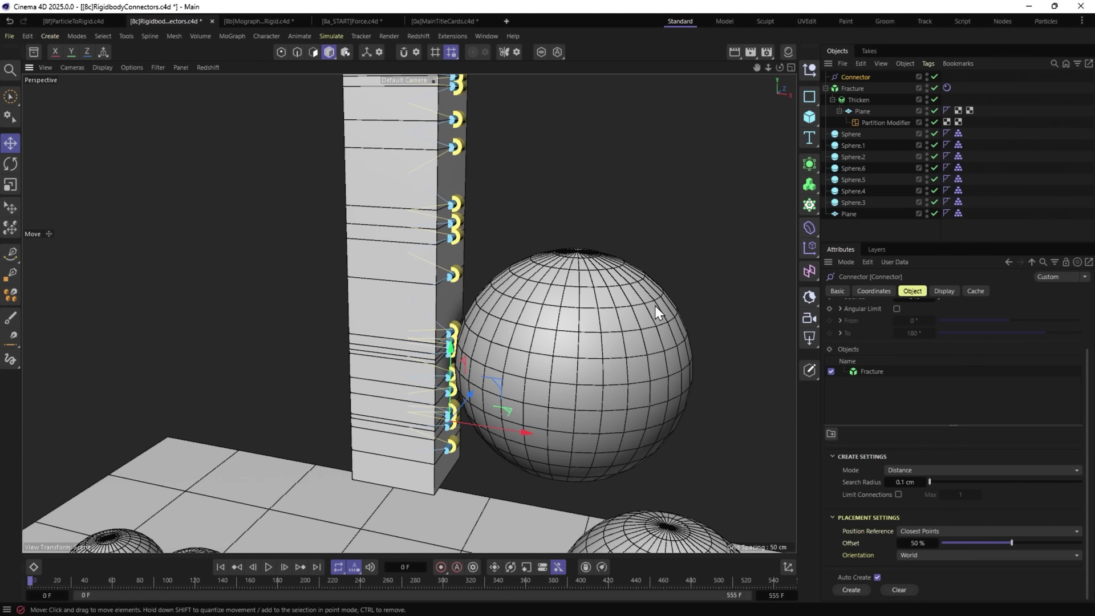
Clear the selection and start playing the simulation.
click(976, 179)
scroll(494, 193, down, 5)
scroll(448, 137, down, 3)
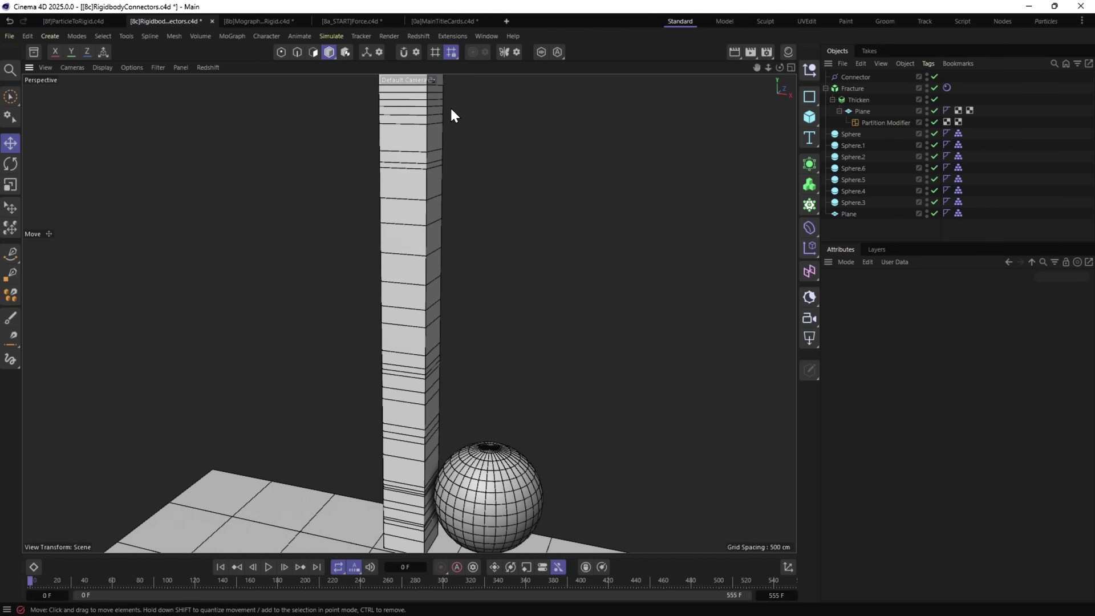
scroll(405, 366, down, 4)
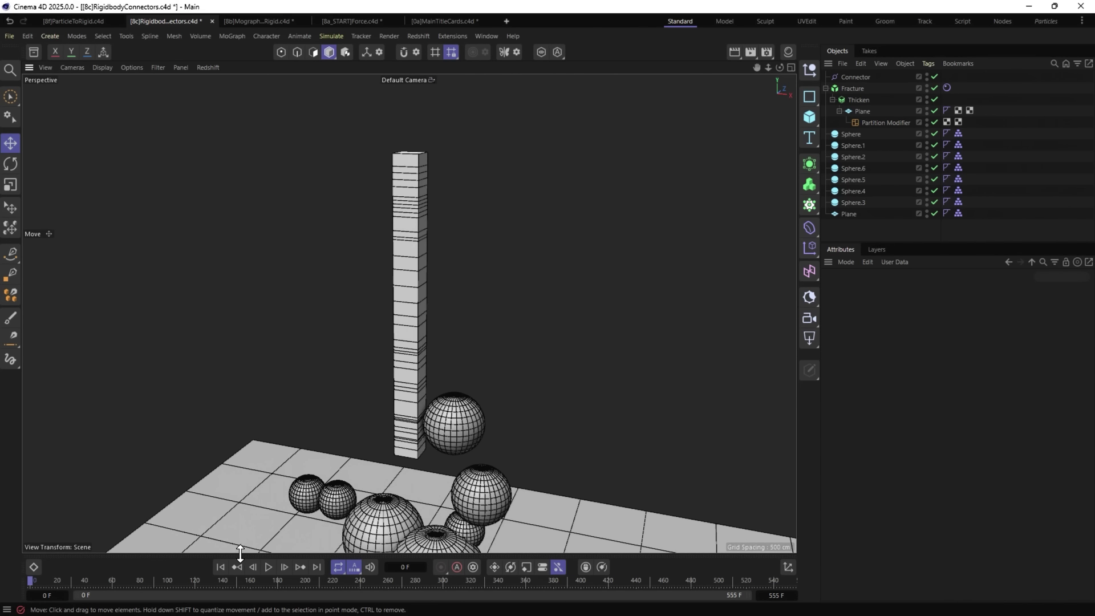
click(269, 566)
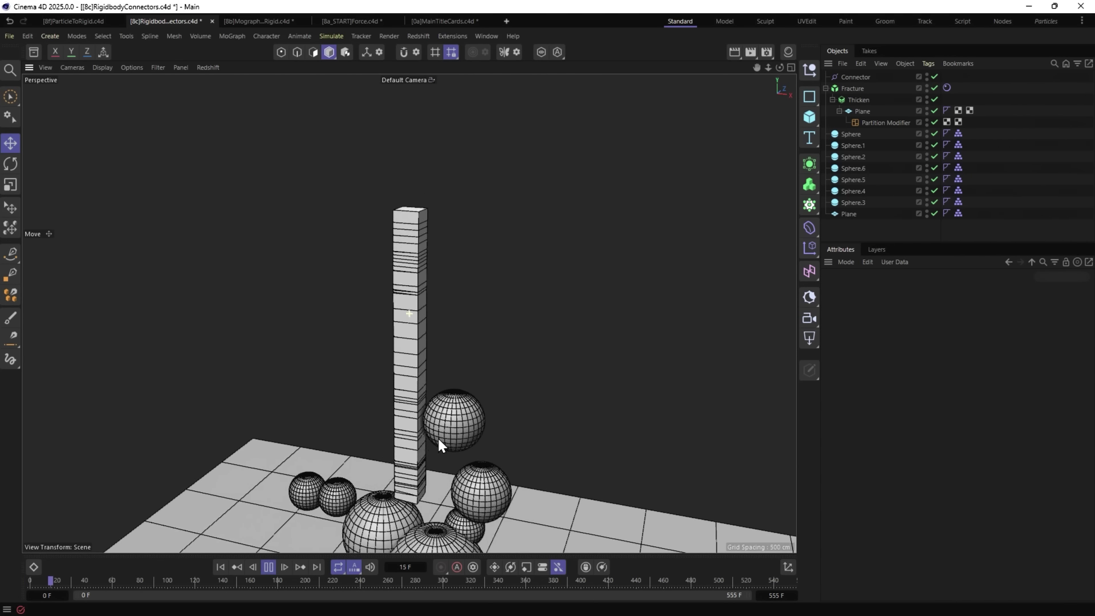
scroll(432, 384, up, 4)
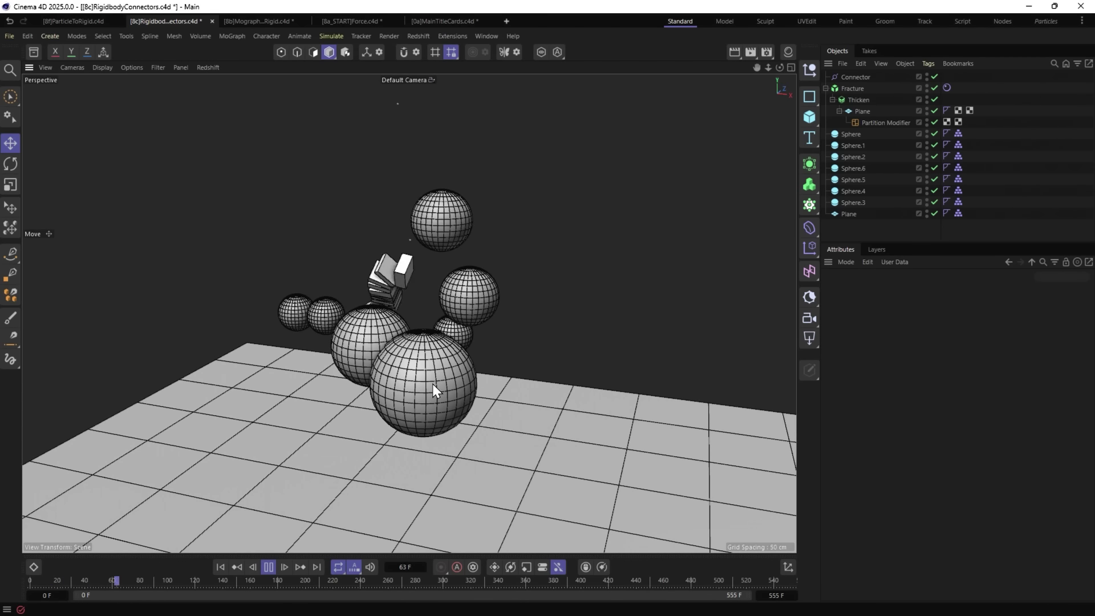
Turn off Ignore Collisions on the Connector, replay the swinging chain, then rewind to the first frame.
click(946, 88)
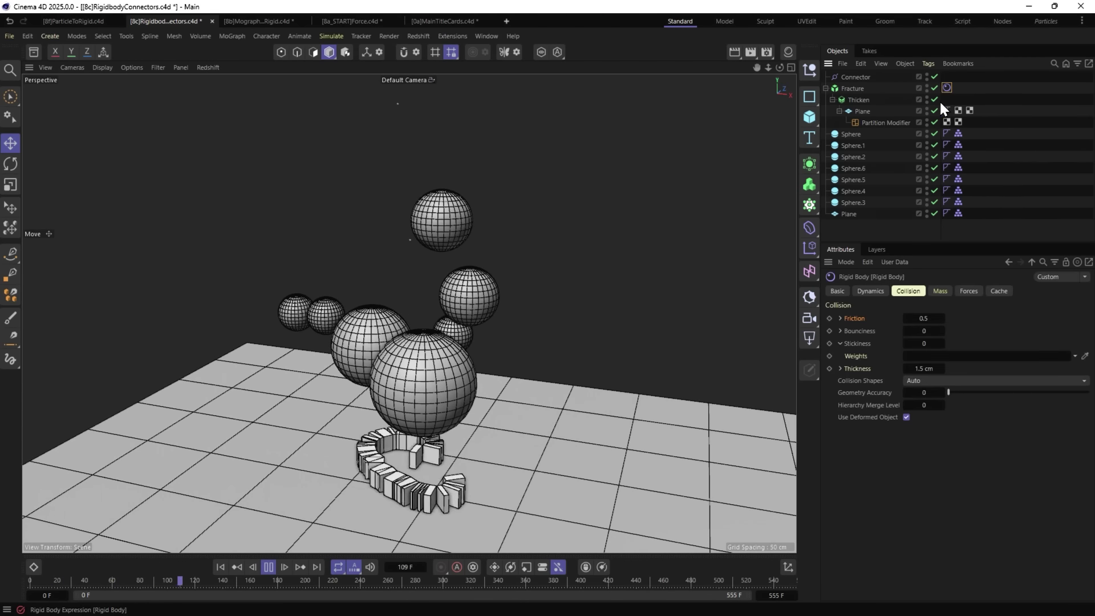
click(855, 77)
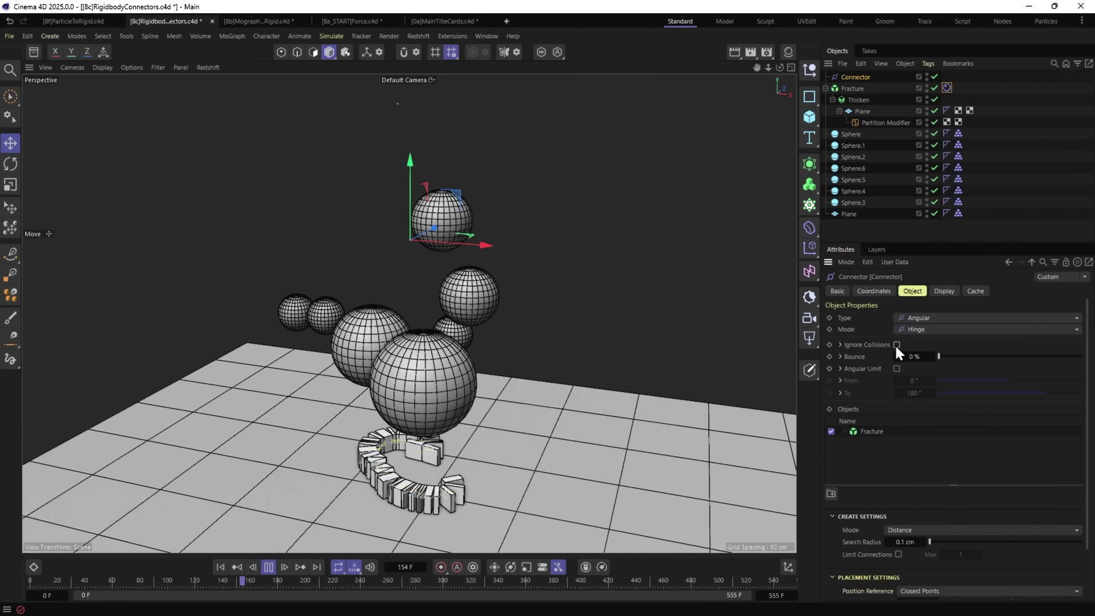
click(896, 344)
click(220, 566)
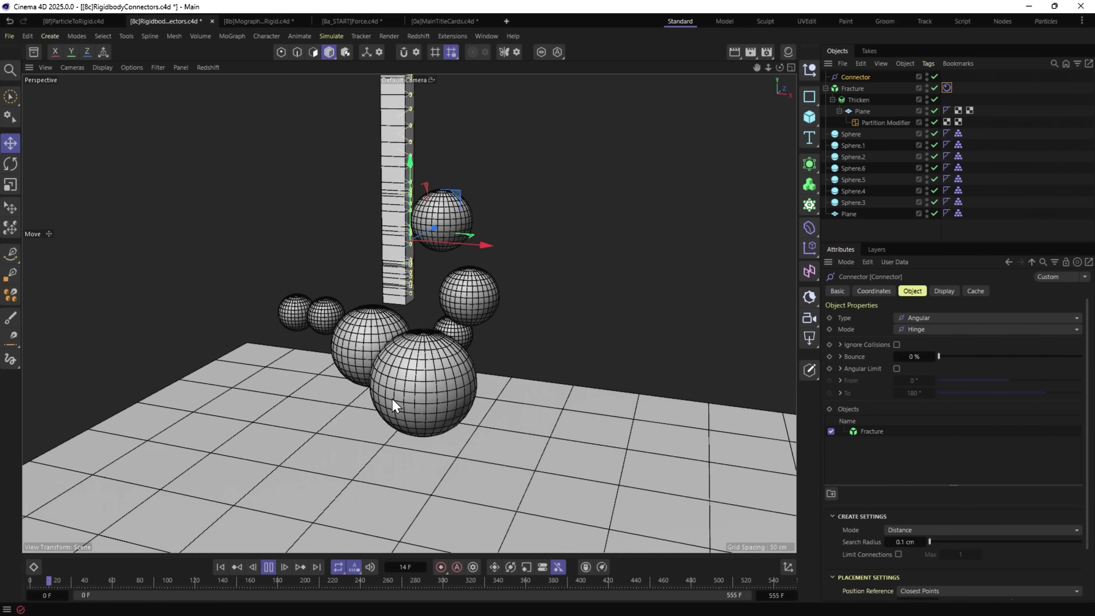
middle_drag(428, 276, 431, 349)
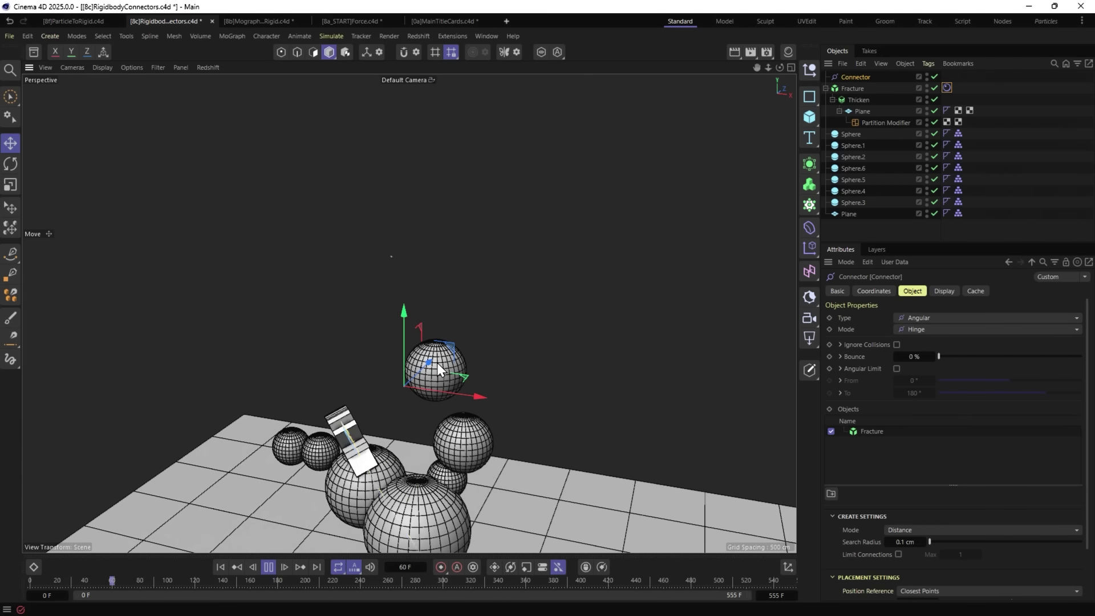
middle_drag(372, 424, 293, 464)
click(268, 567)
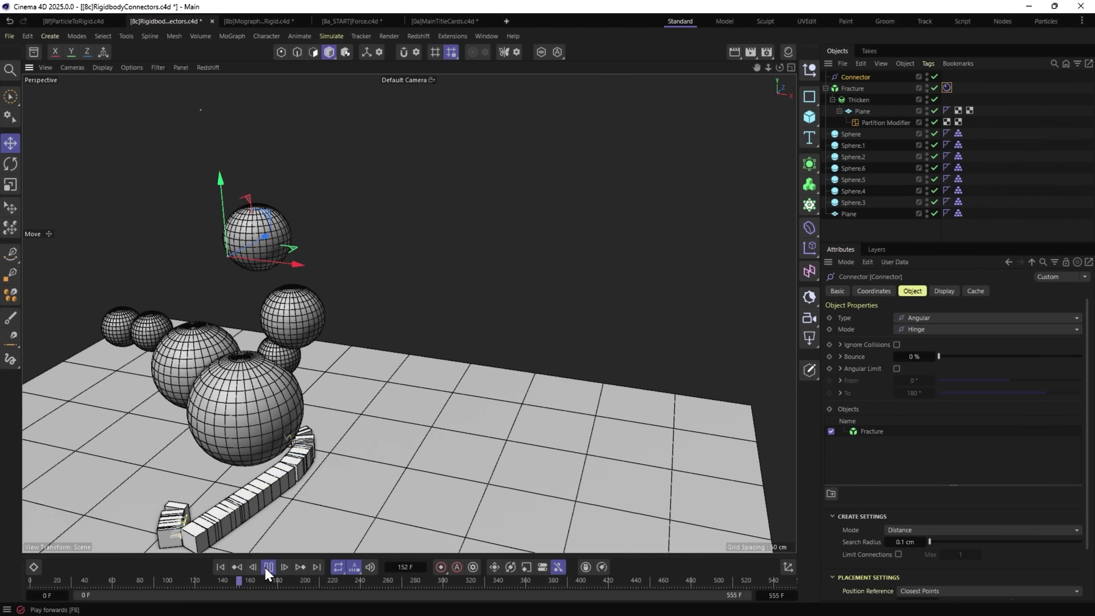
click(221, 567)
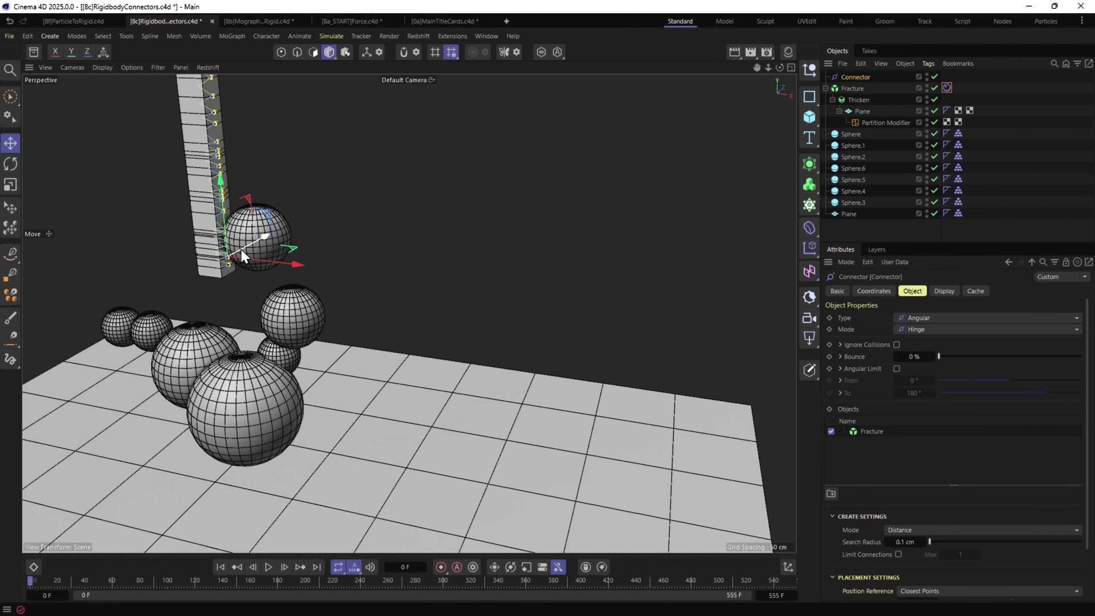
Rotate the connectors -105° along the column and move them inside it.
middle_drag(241, 248, 308, 274)
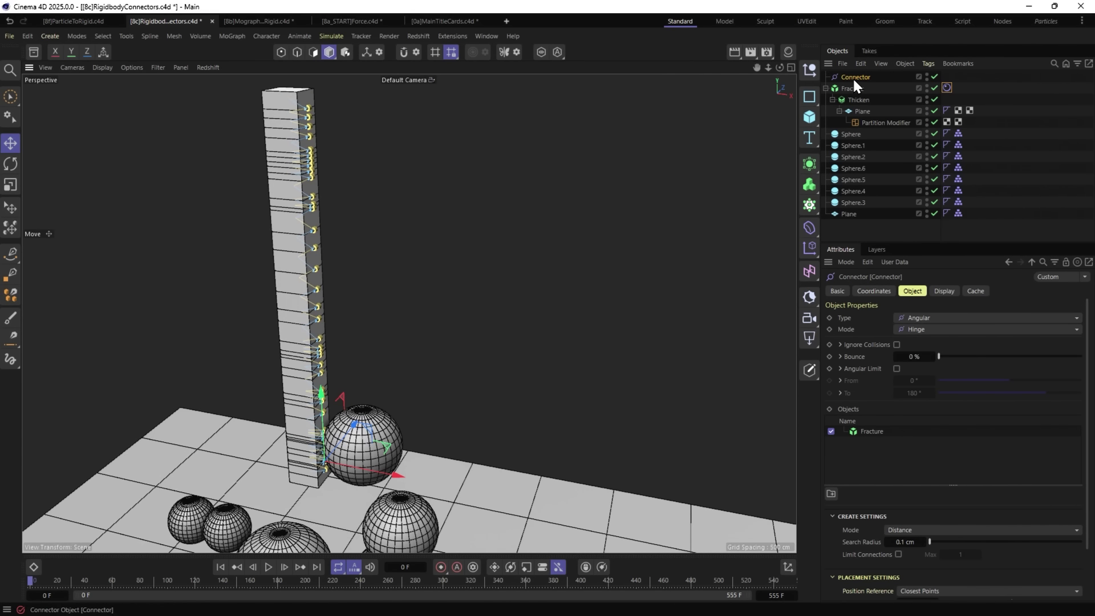
key(r)
drag(305, 463, 330, 429)
key(e)
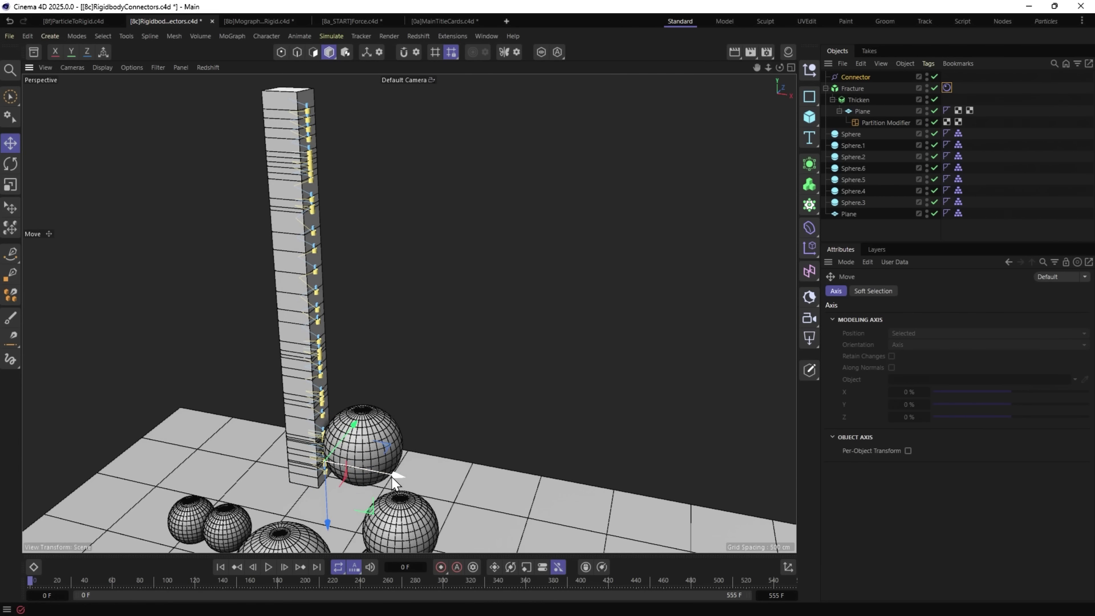
drag(391, 477, 376, 477)
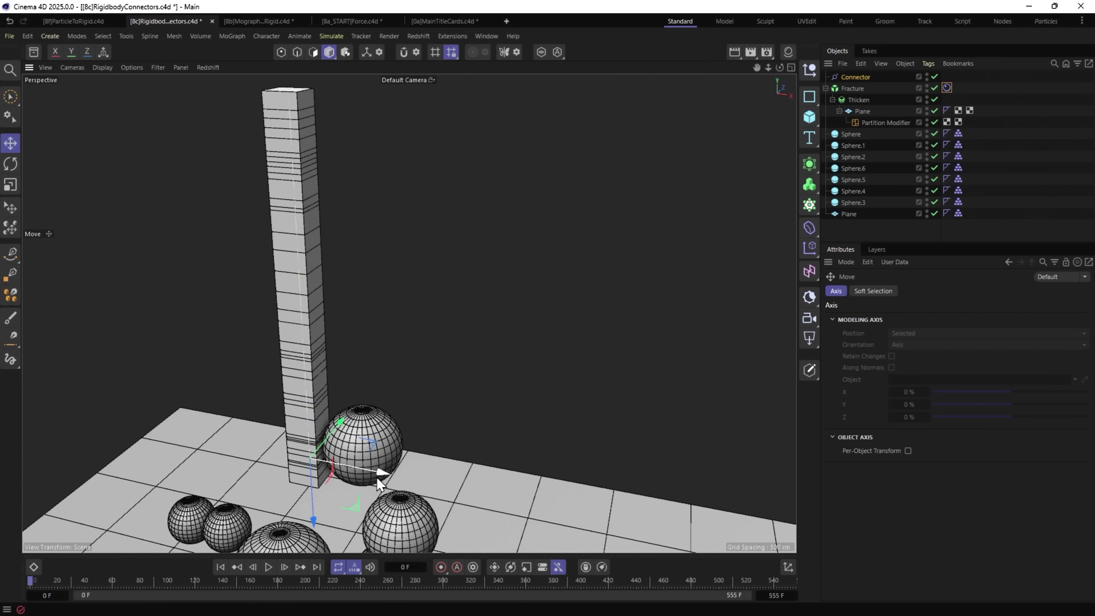
scroll(342, 496, down, 3)
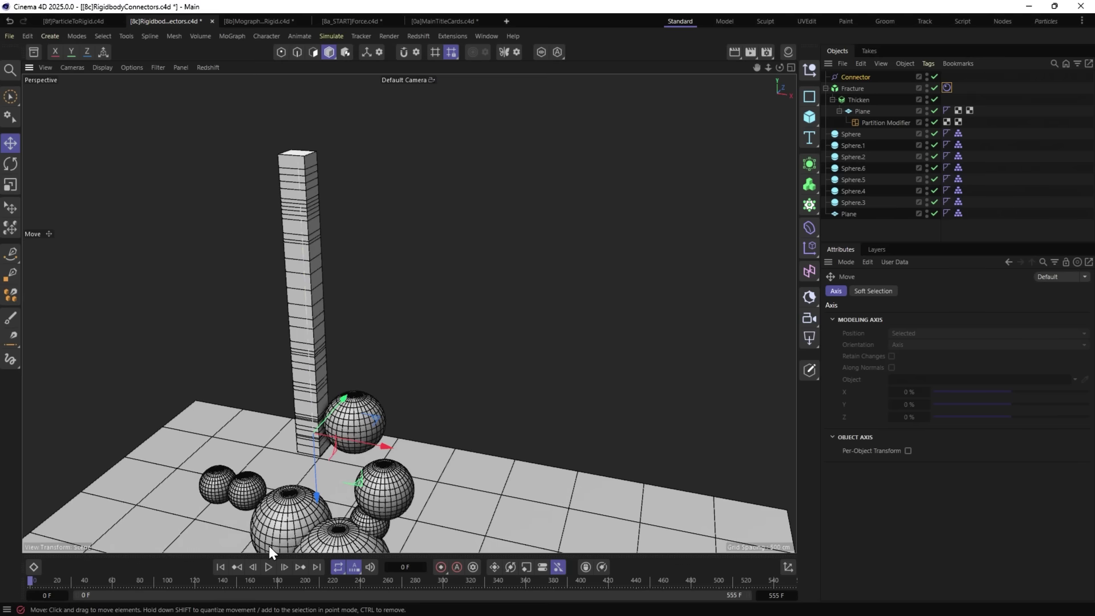
Replay the simulation and follow the column falling flat, stopping at frame 209.
click(268, 566)
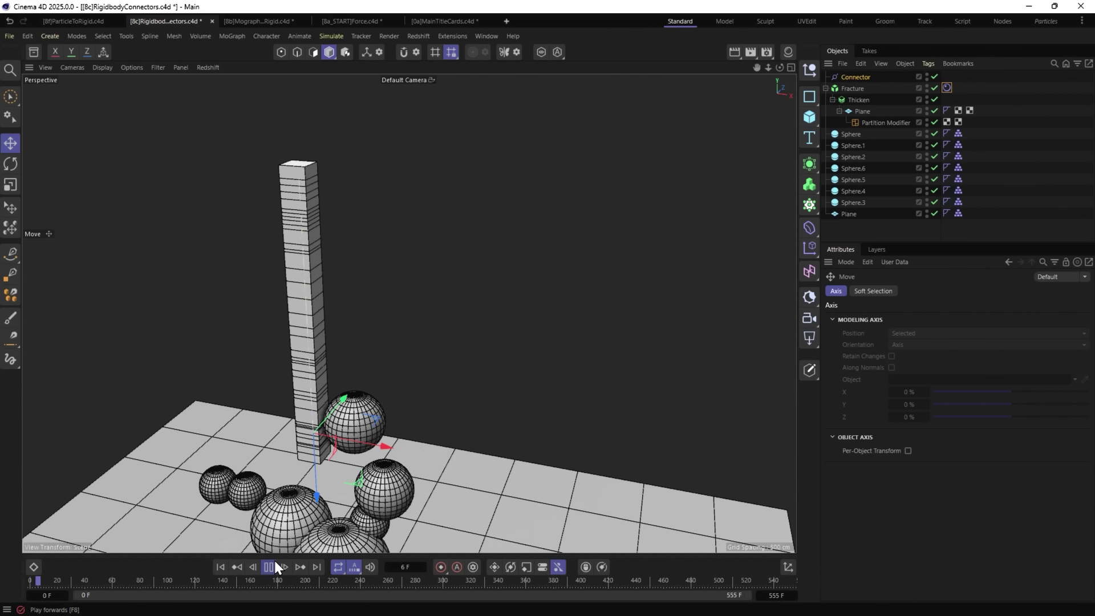
scroll(422, 477, up, 3)
alt+middle_drag(422, 477, 112, 382)
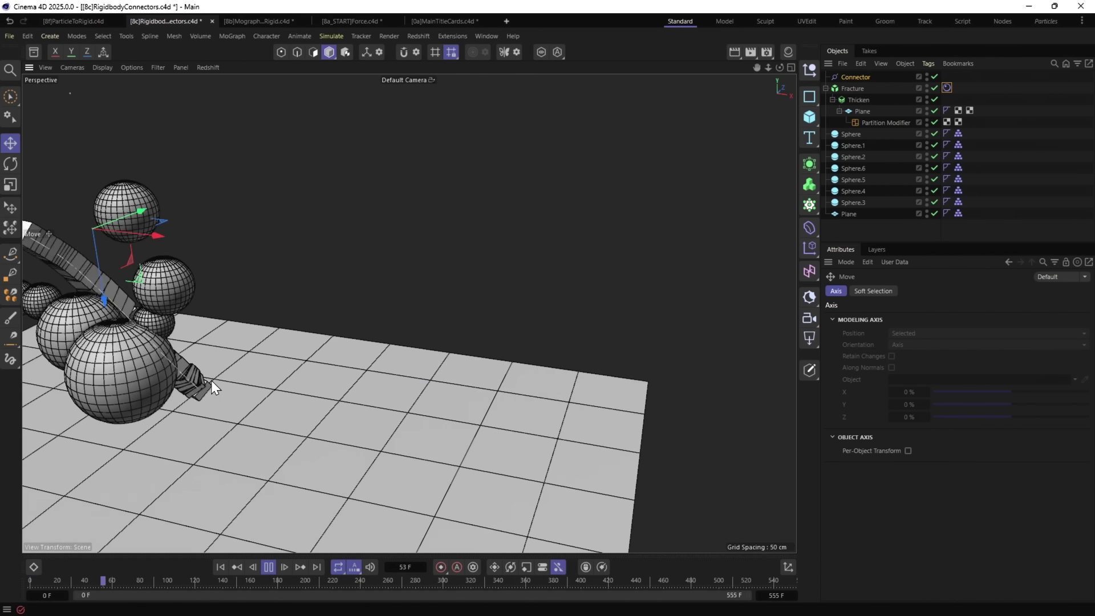
alt+middle_drag(228, 426, 247, 430)
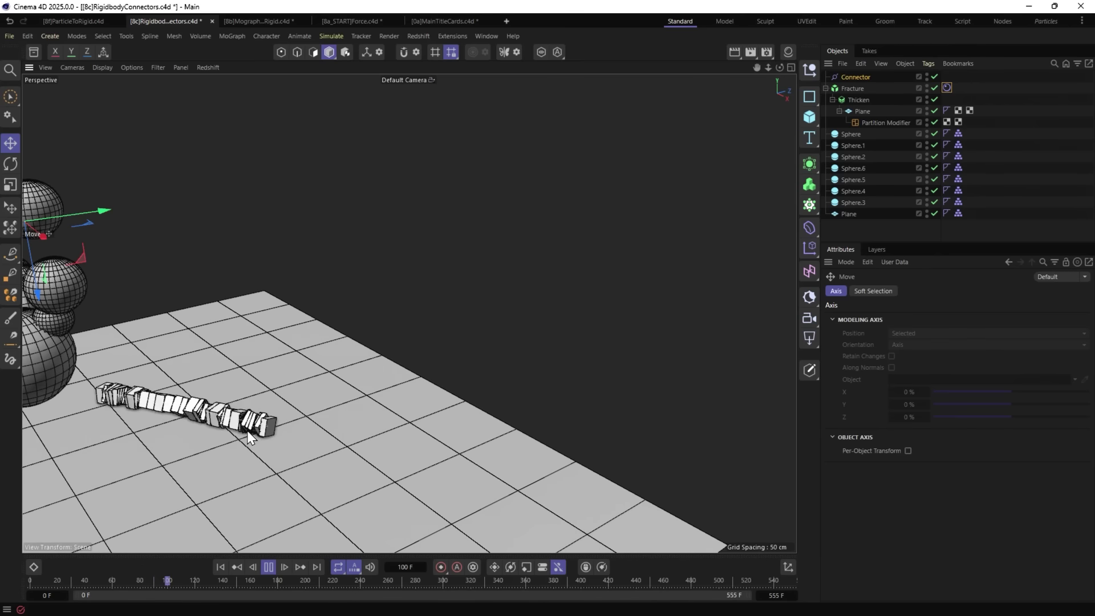
click(273, 565)
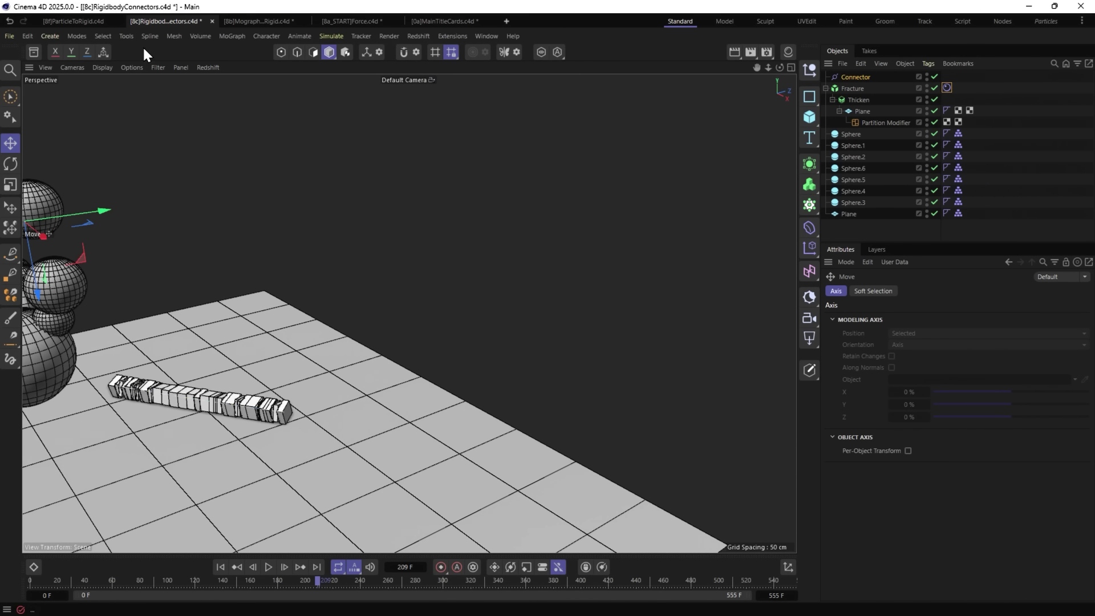
Open the ParticleToRigid tab and bring the Cinema 4D 2024.5.1 window forward.
click(74, 20)
key(alt+Tab)
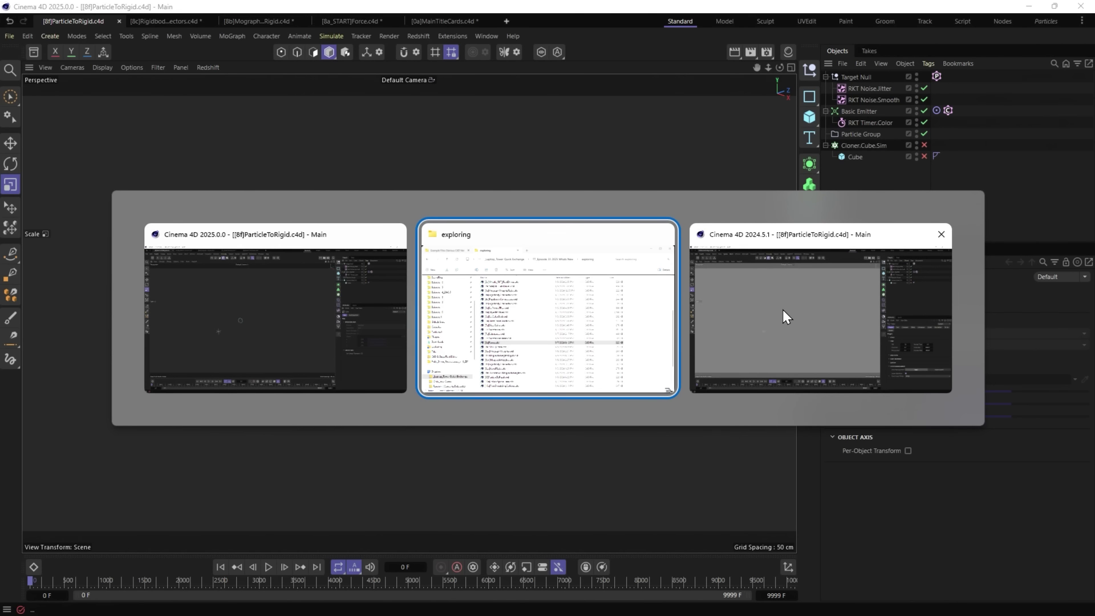
click(782, 310)
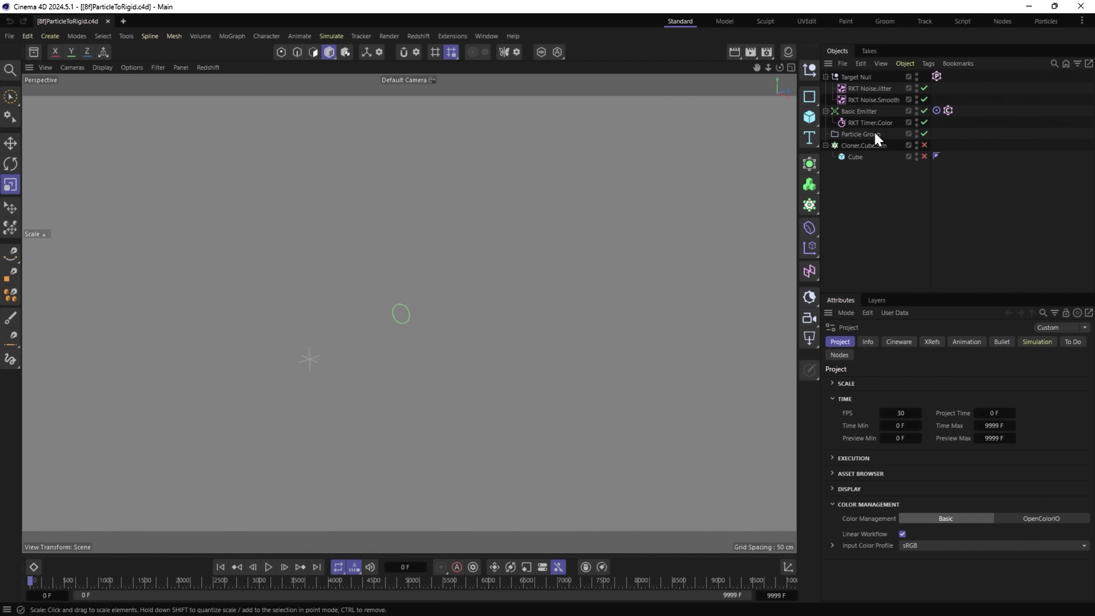
Play the particle simulation and enable the Cloner.Cube.Sim cloner.
click(936, 76)
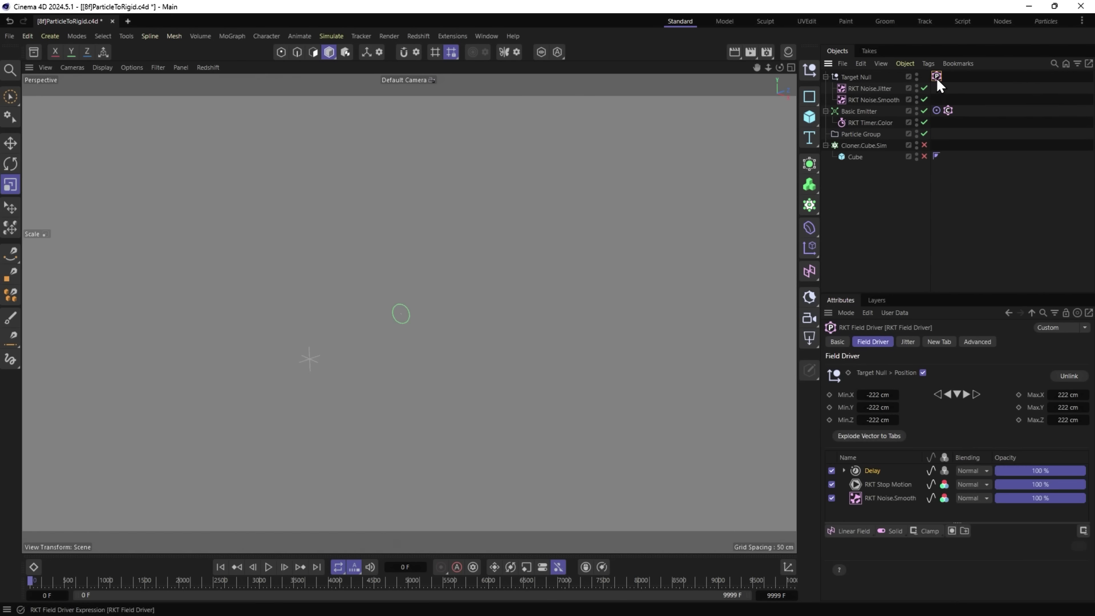
click(268, 567)
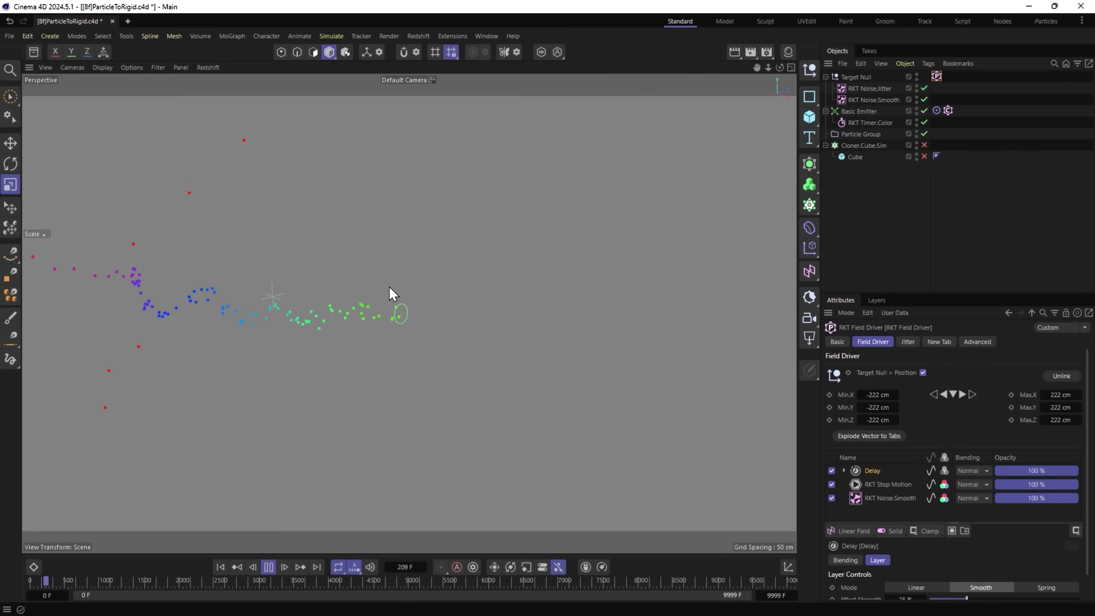
click(880, 145)
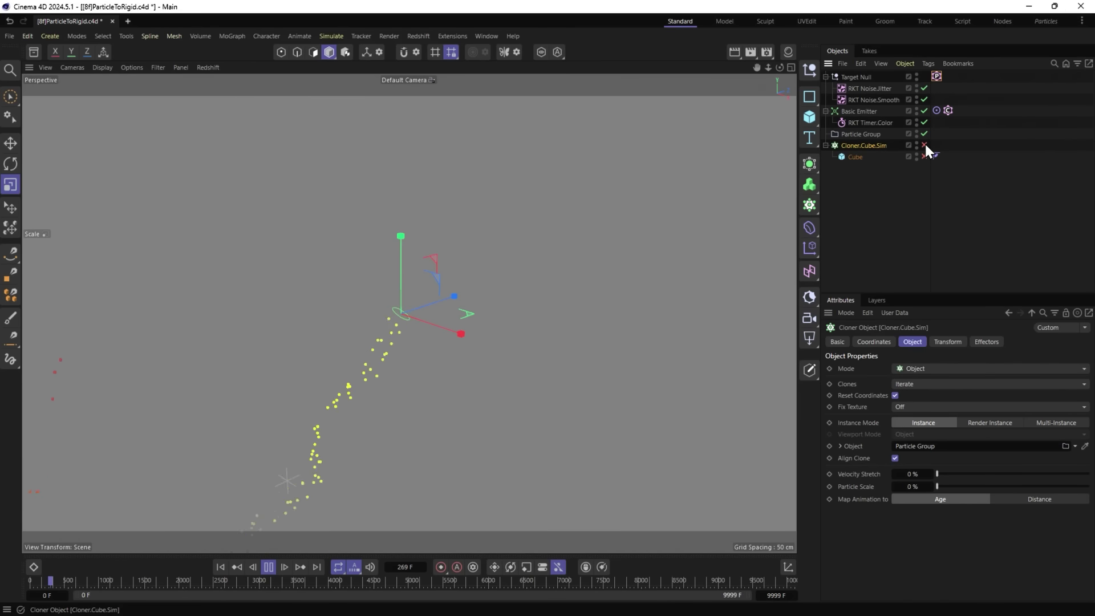
click(924, 144)
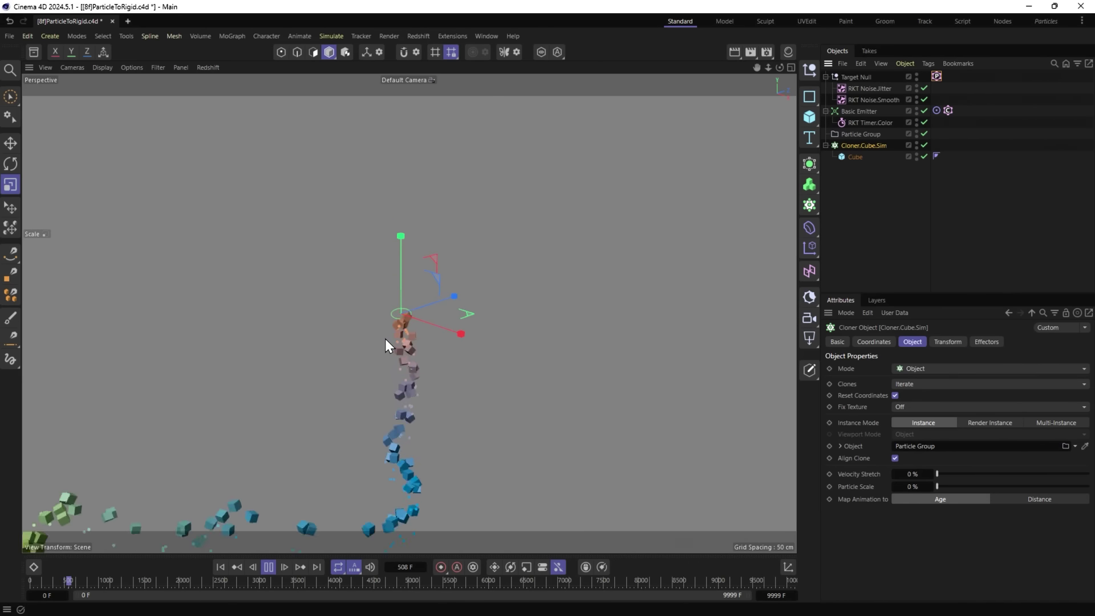
Add a Rigid Body tag to Cloner.Cube.Sim.
right_click(862, 146)
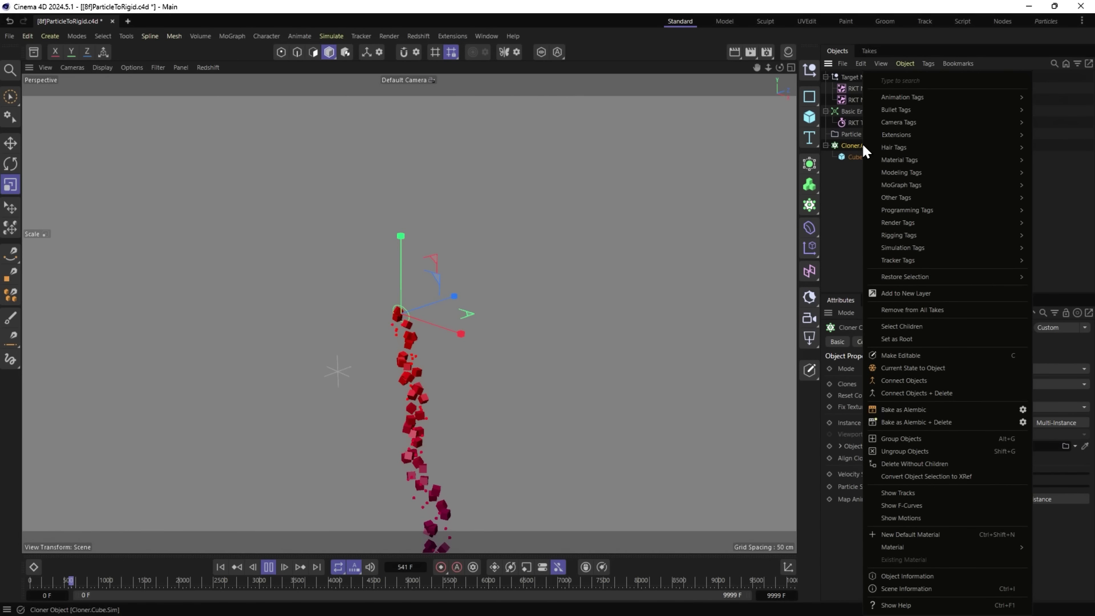
mouse_move(907, 249)
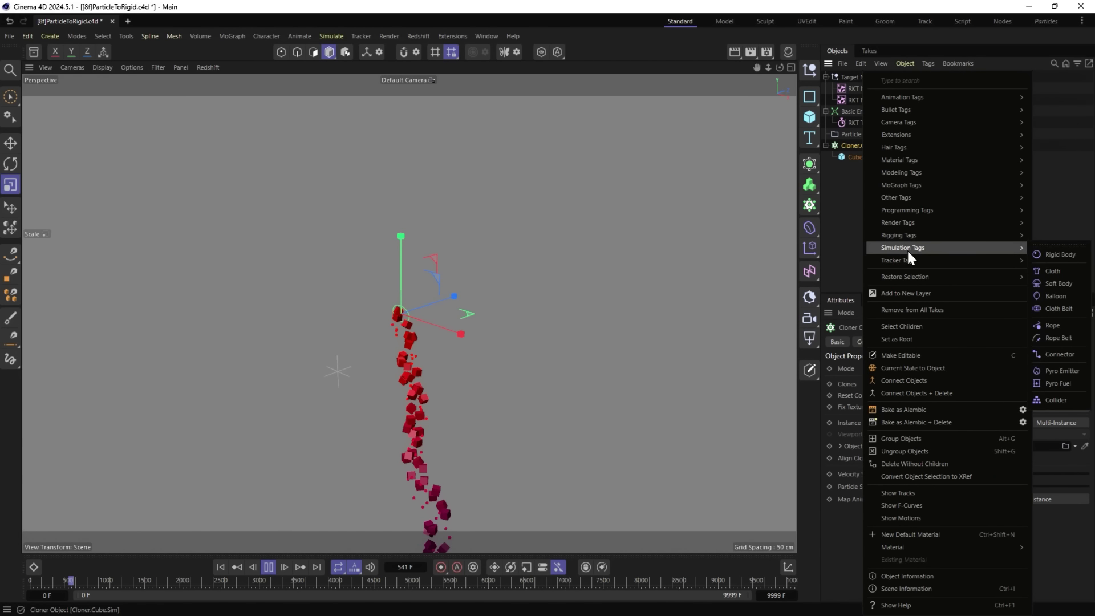
click(1051, 255)
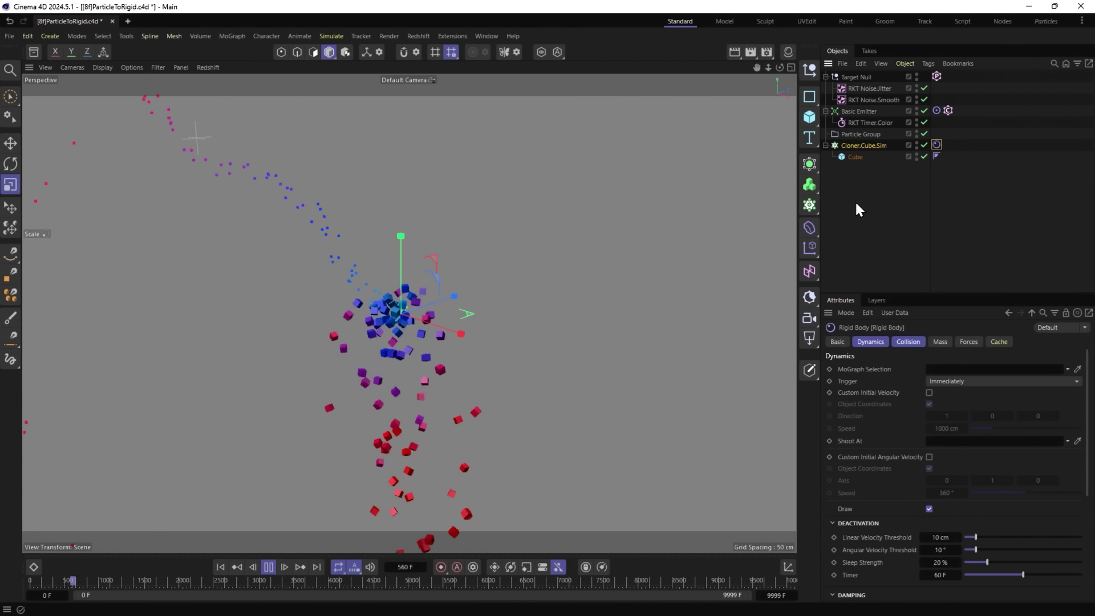
Stop the particle playback and switch to the Cinema 4D 2025 window.
click(847, 145)
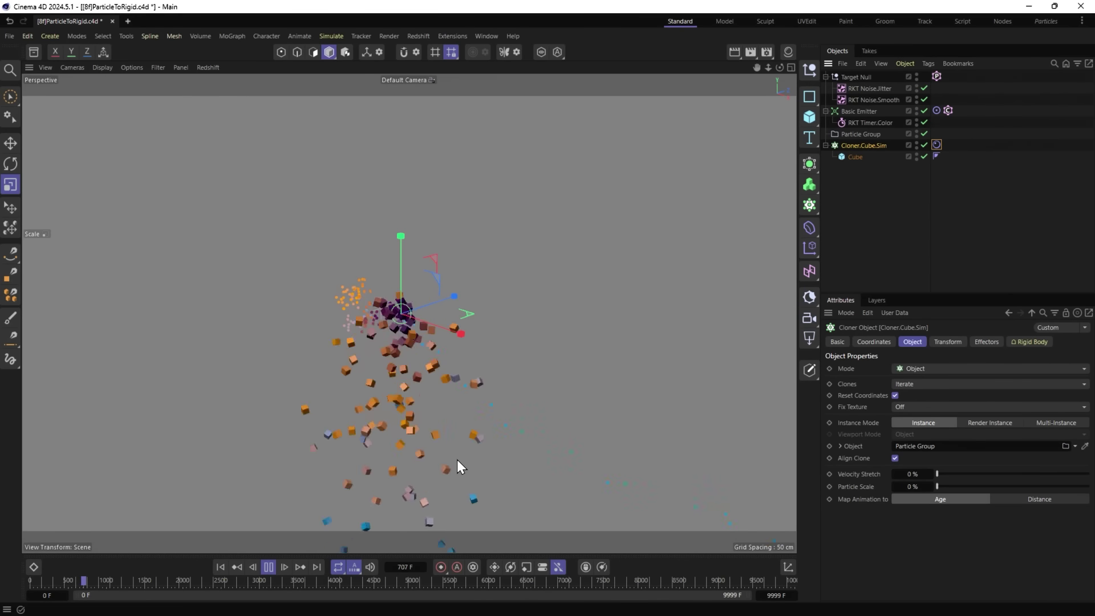
click(268, 566)
key(alt+Tab)
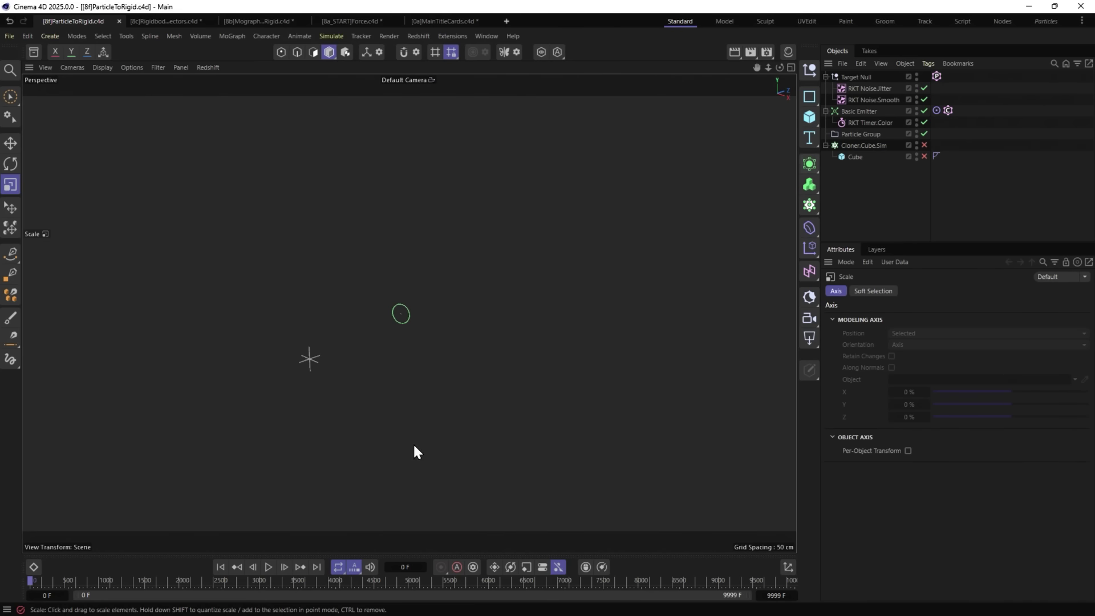
Play the simulation, enable Cloner.Cube.Sim and give it a Rigid Body tag.
click(267, 567)
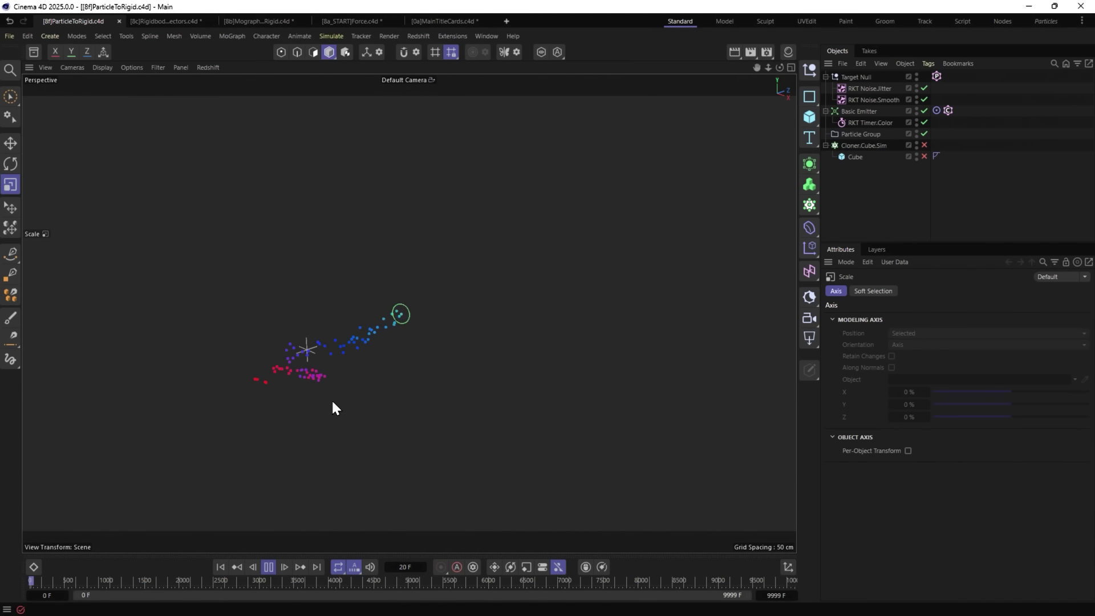
click(924, 144)
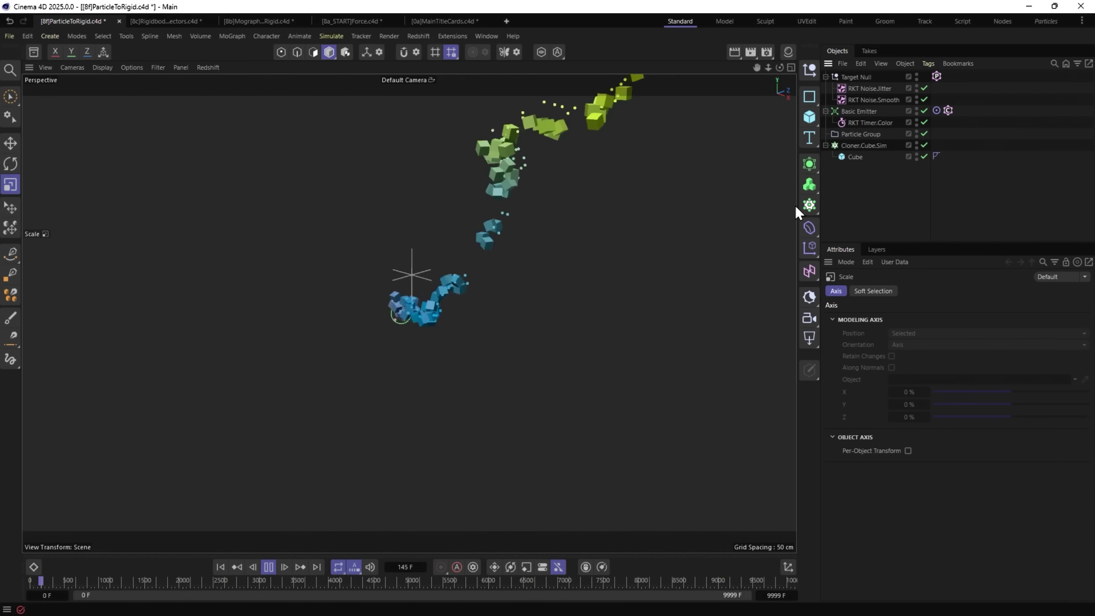
right_click(860, 146)
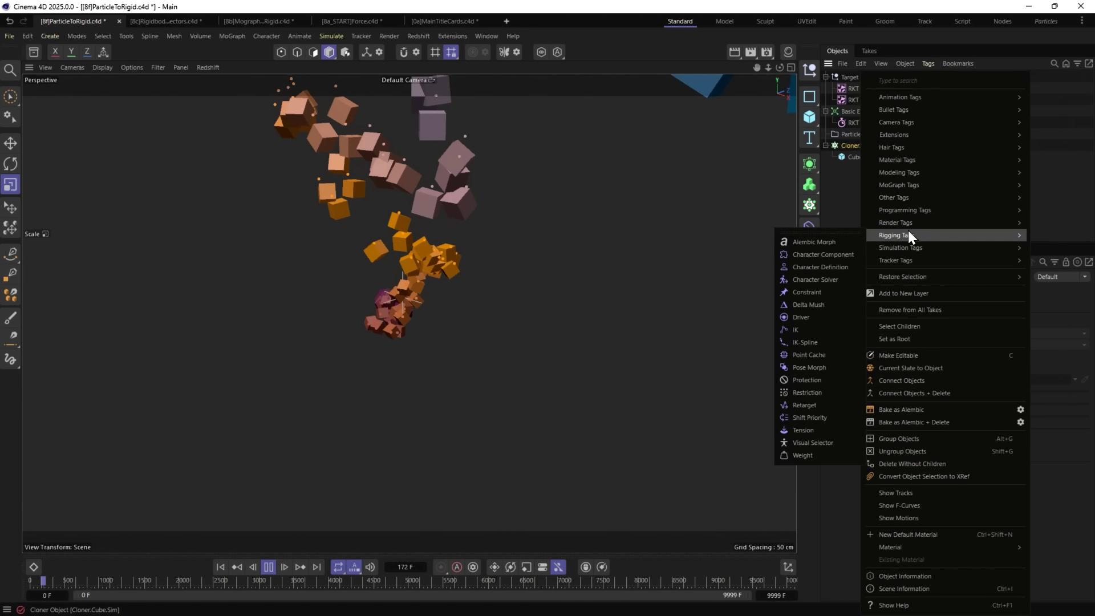
mouse_move(909, 248)
click(1061, 256)
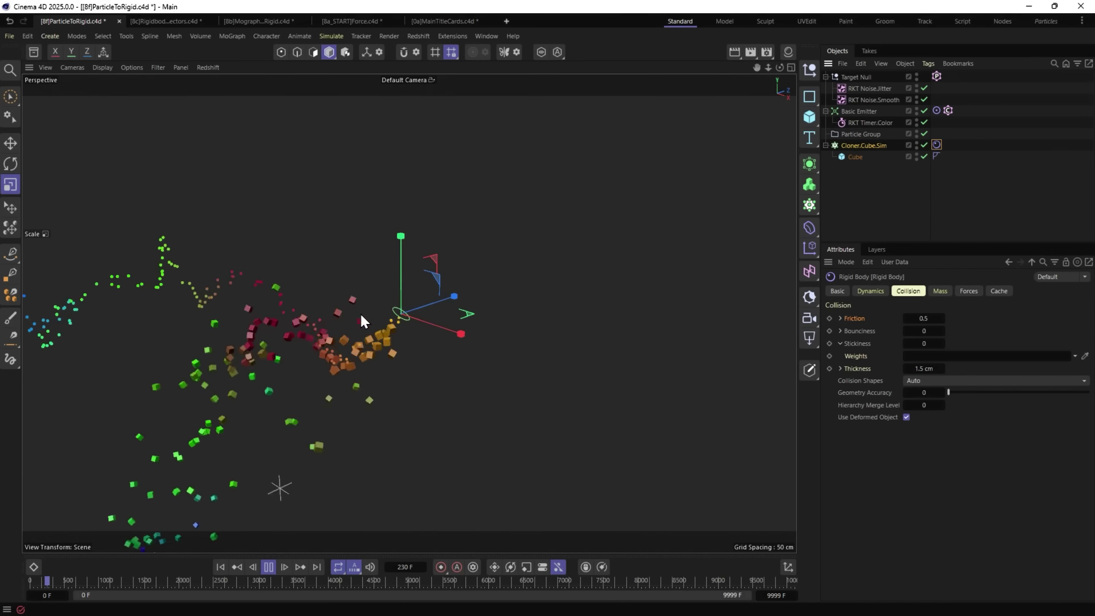
Check the rigid body's Dynamics settings, restart the simulation, and switch to the MainTitleCards document.
click(878, 292)
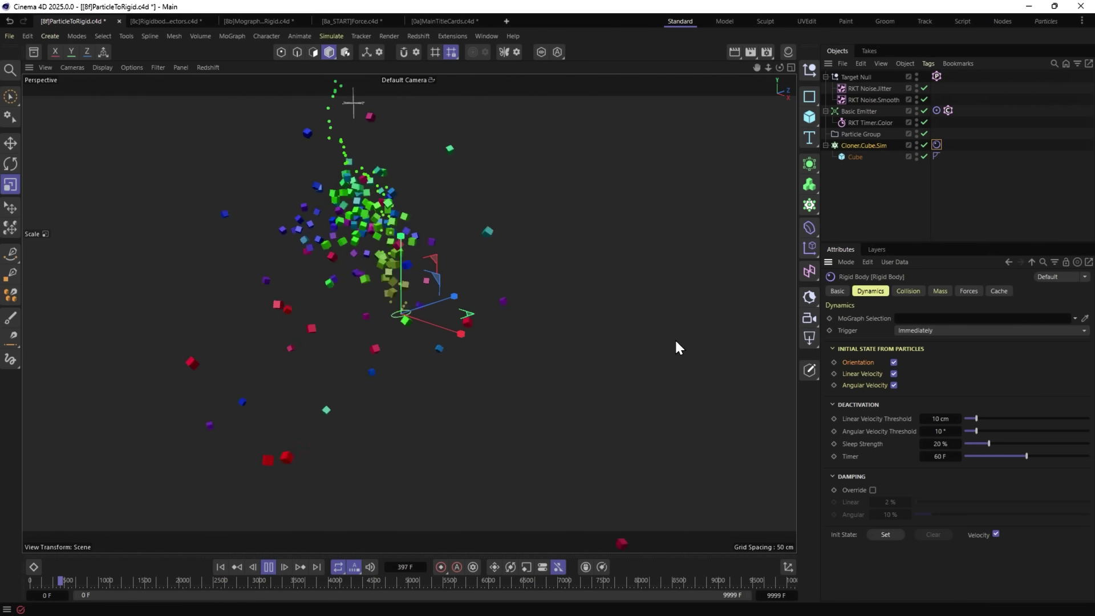
key(shift+f)
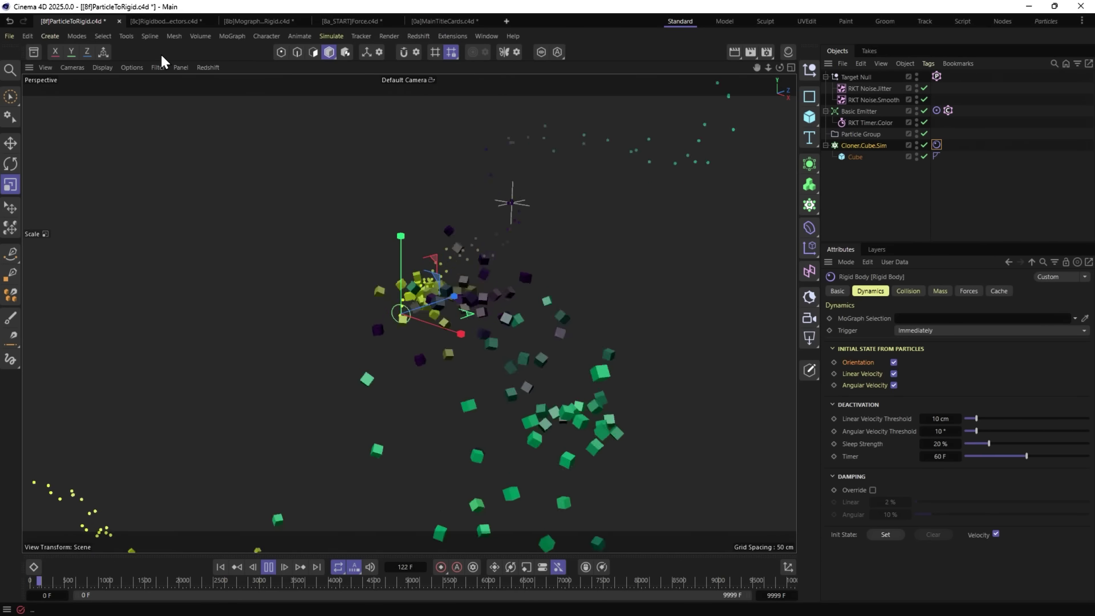
click(871, 146)
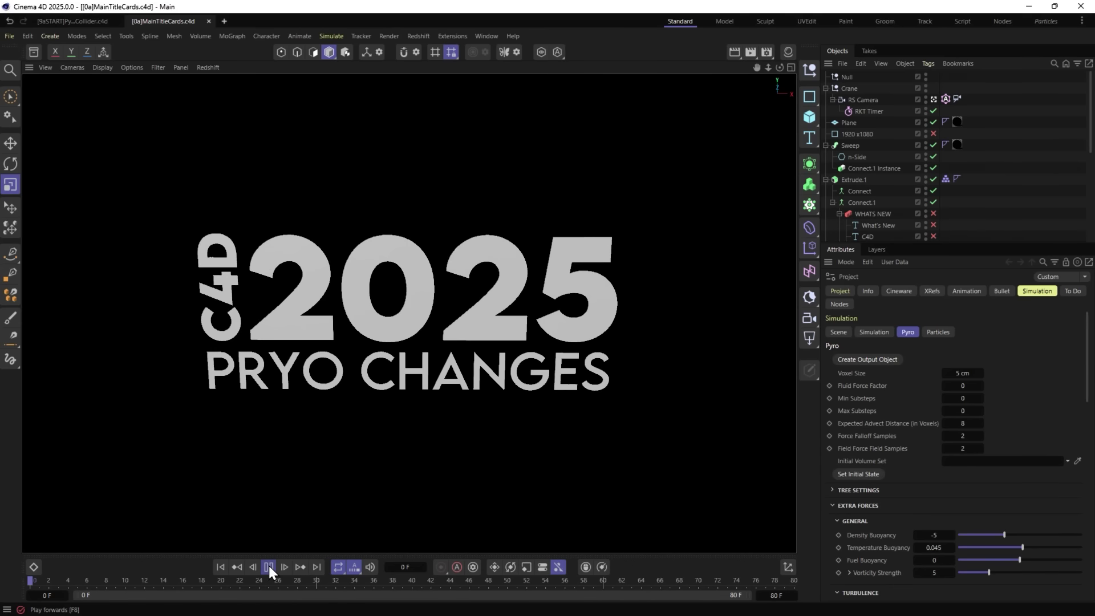
click(269, 566)
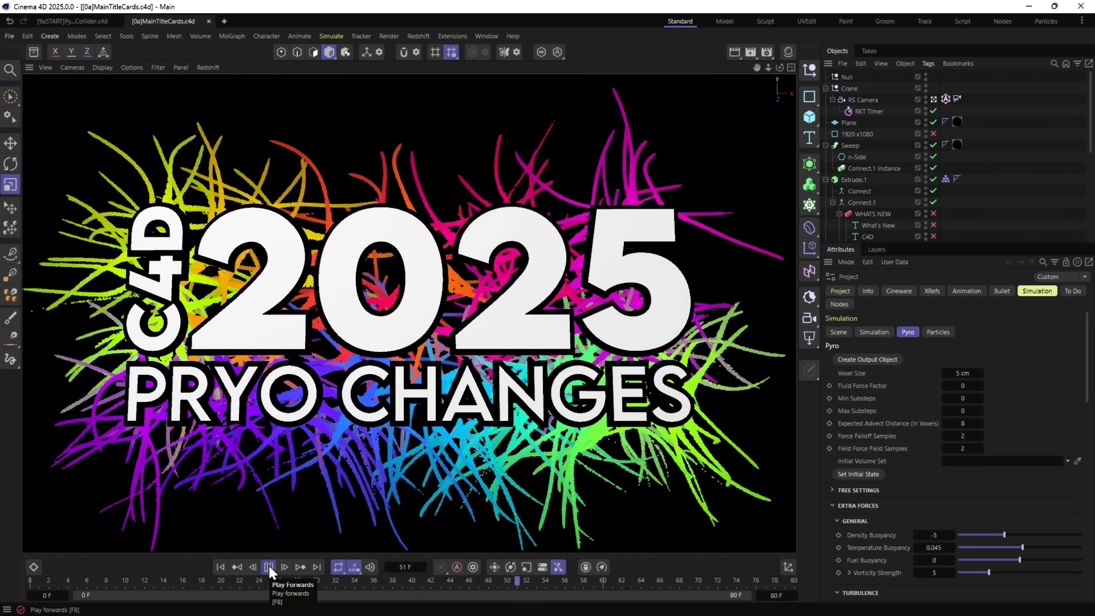
Stop and rewind the title animation, then add a Sphere in a new document.
click(269, 565)
click(220, 567)
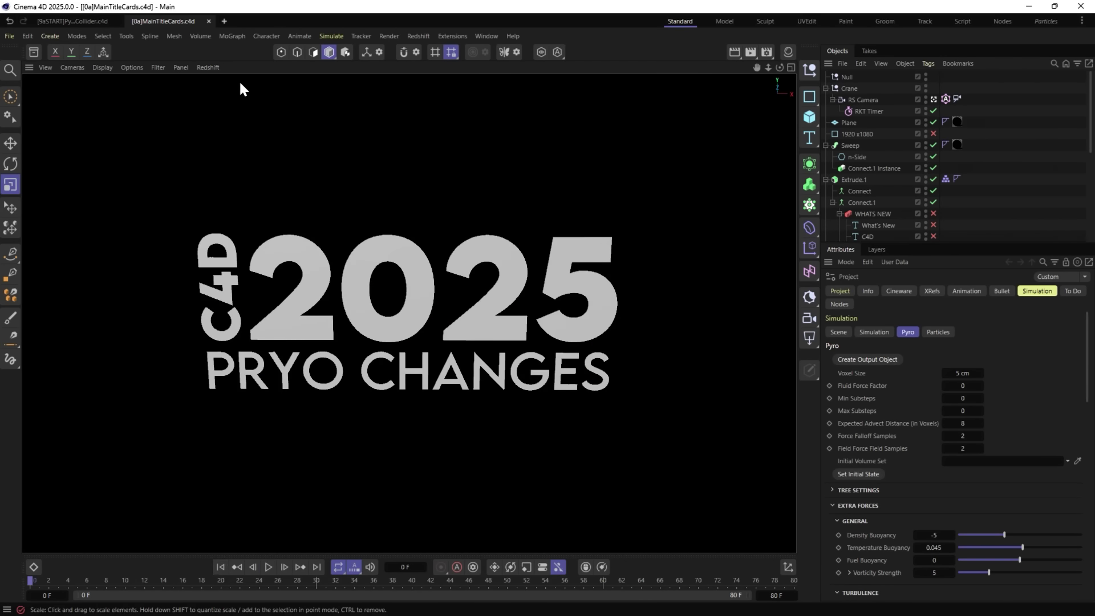
click(224, 21)
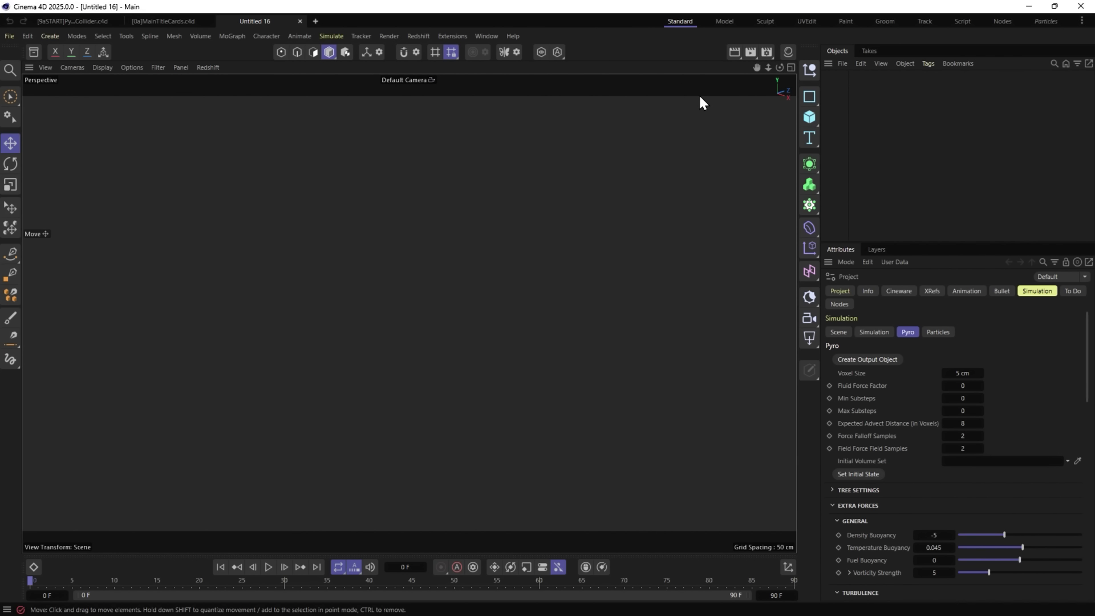
click(819, 125)
click(942, 177)
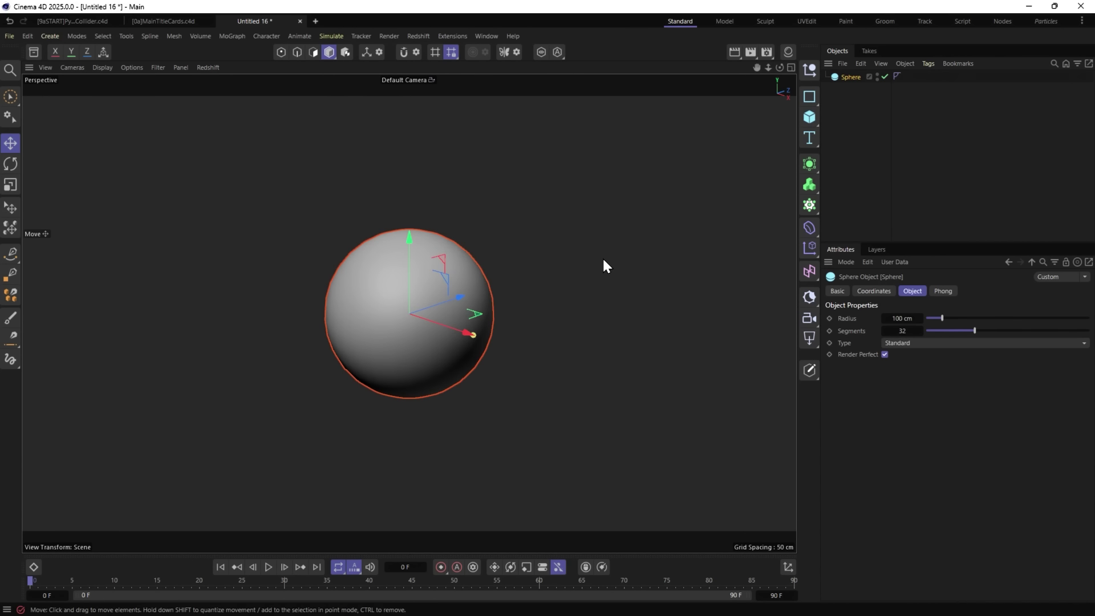
Give the Sphere a Pyro Emitter tag and extend the scene to 999 frames.
right_click(847, 77)
mouse_move(909, 252)
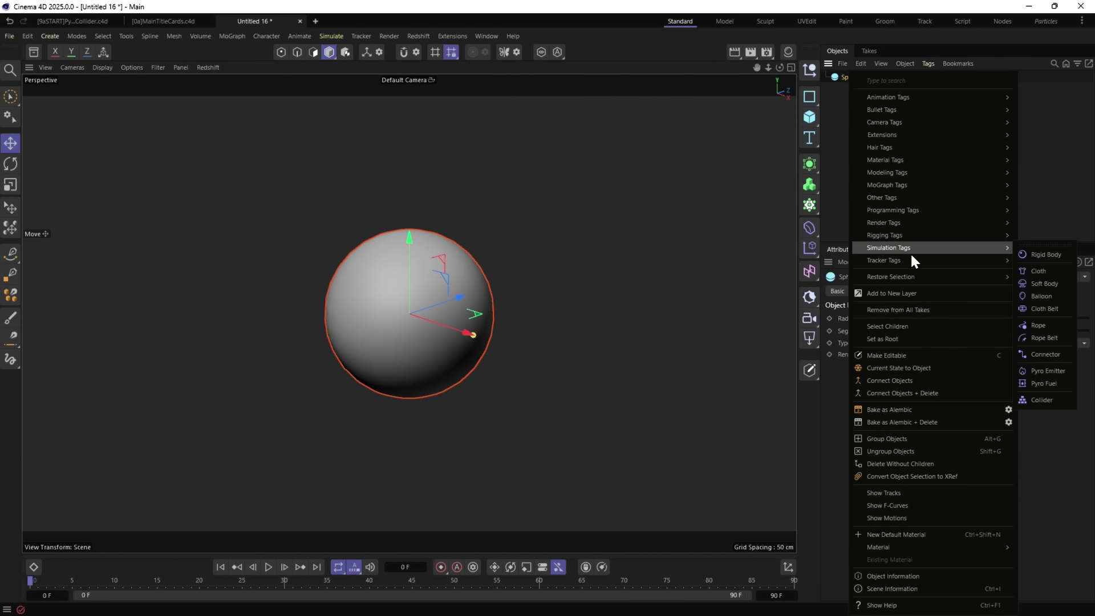
click(1049, 371)
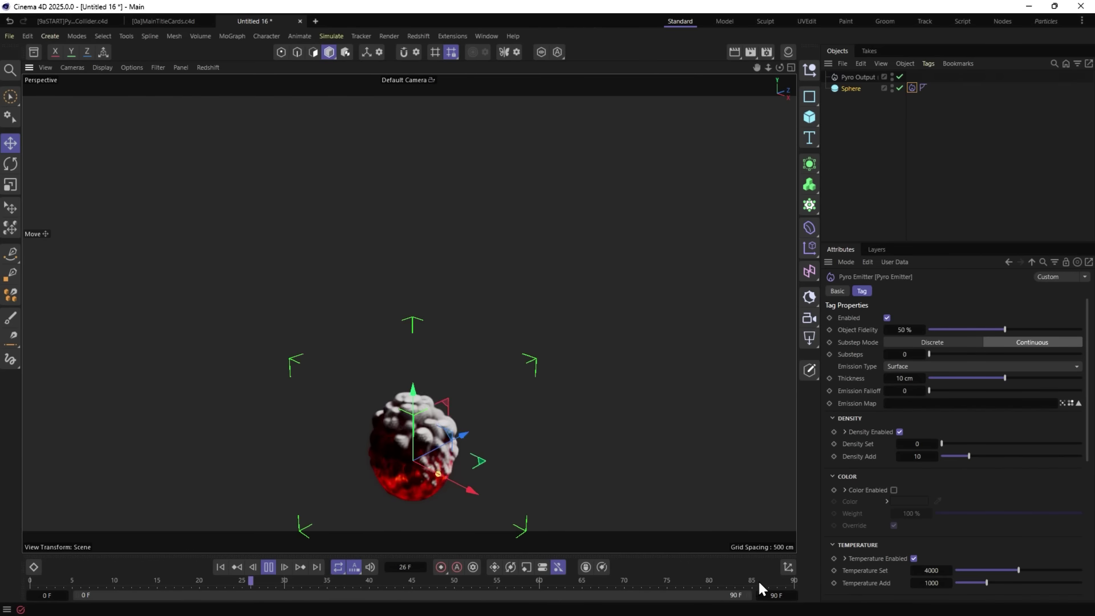
drag(780, 595, 962, 481)
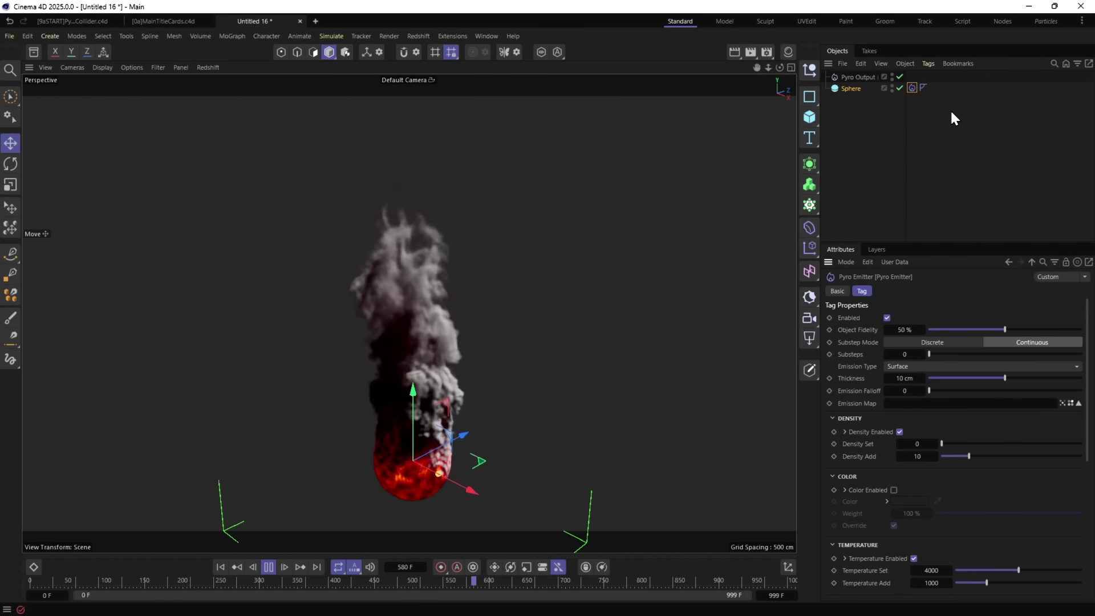
Bring up the Pyro Output's Pyro Scene simulation settings.
click(843, 77)
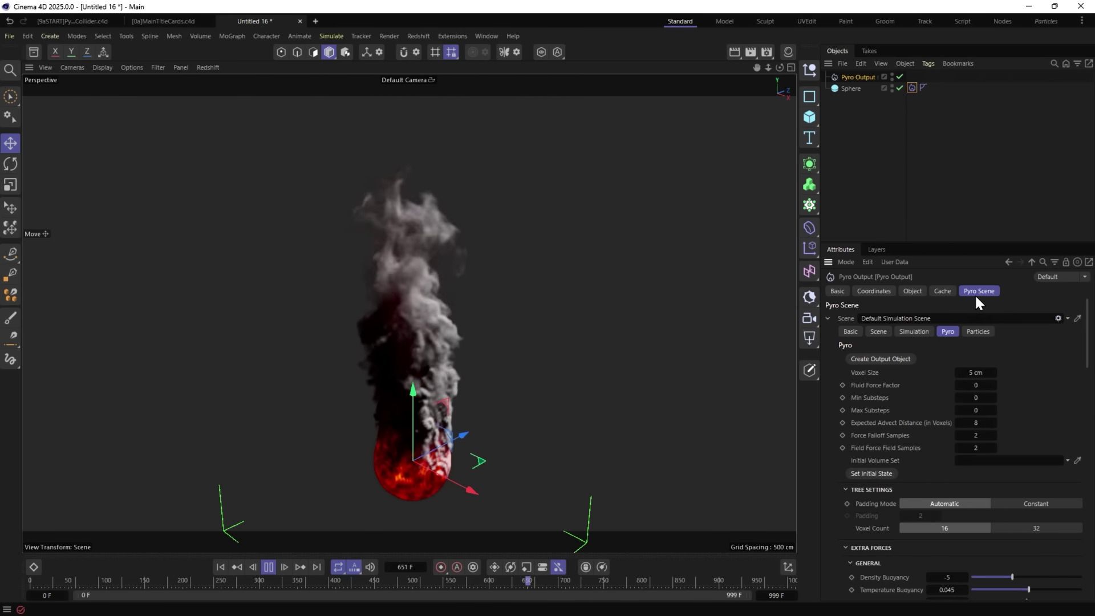
click(827, 317)
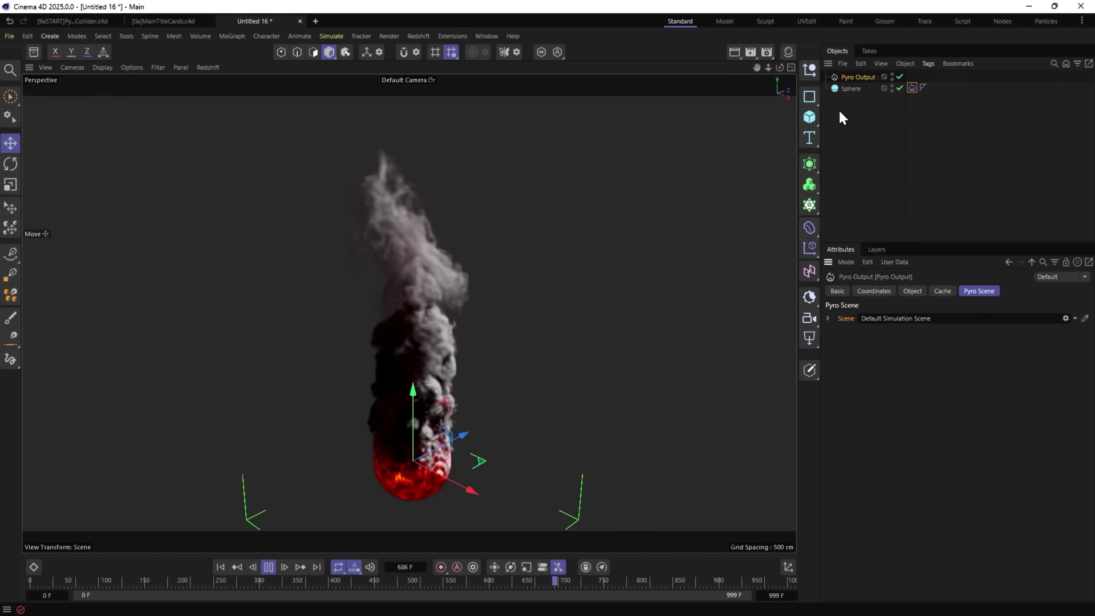
click(912, 292)
click(970, 290)
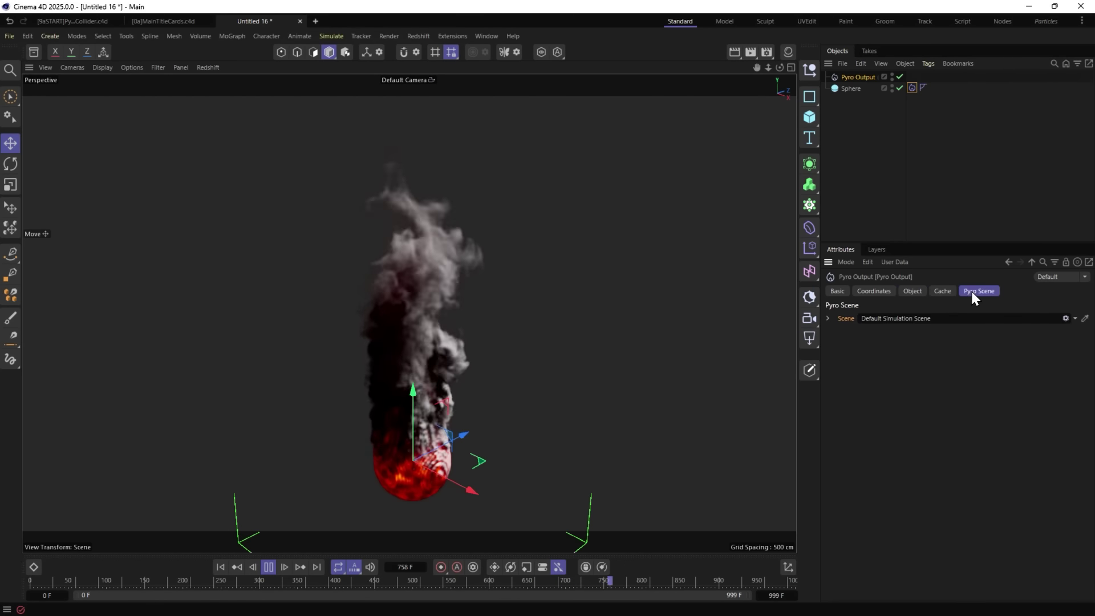
click(826, 319)
click(925, 330)
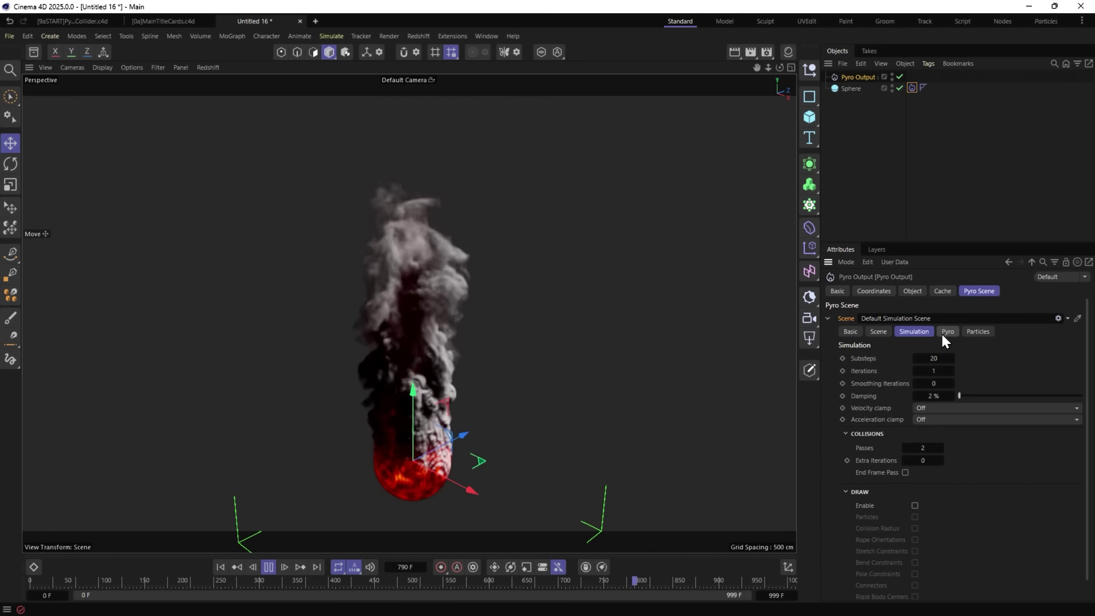
click(945, 332)
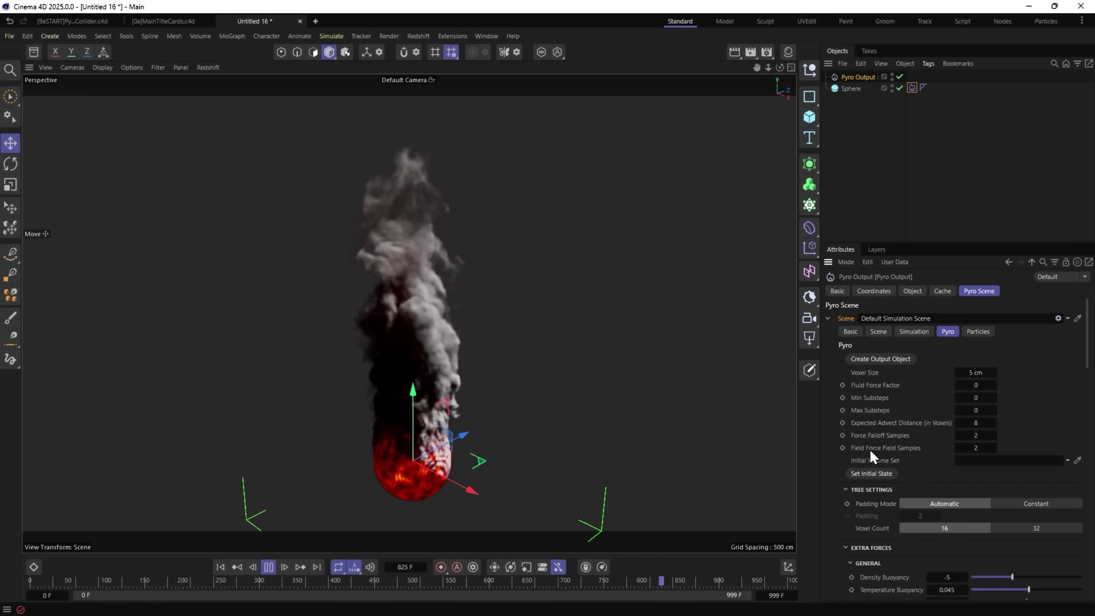
Raise Max Substeps from 0 to 2.
drag(869, 399, 874, 410)
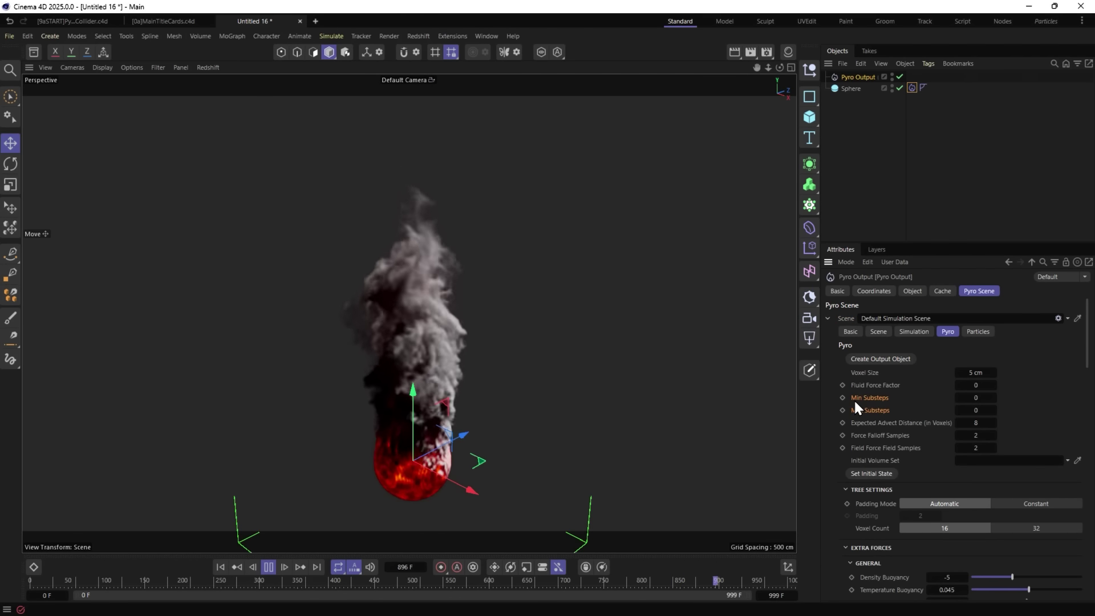
click(857, 408)
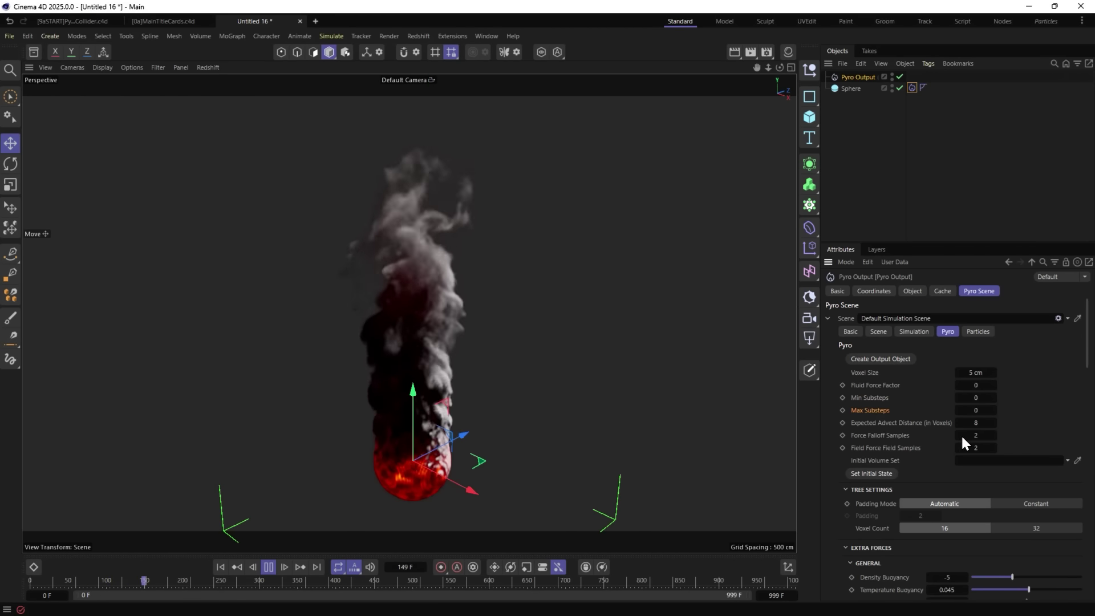
drag(966, 411, 972, 410)
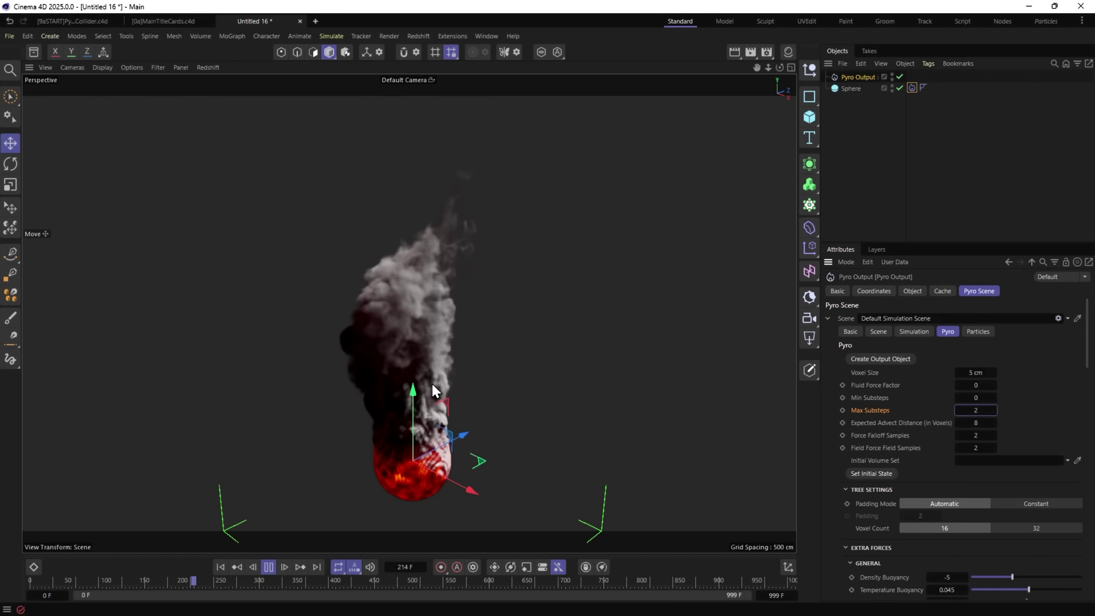
click(975, 410)
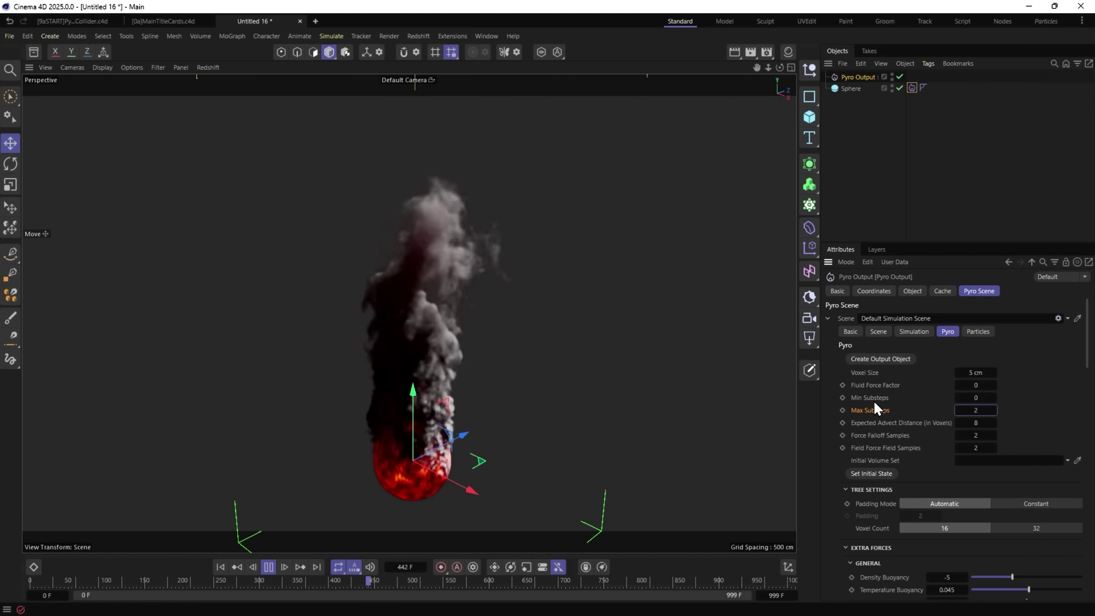
scroll(874, 400, down, 3)
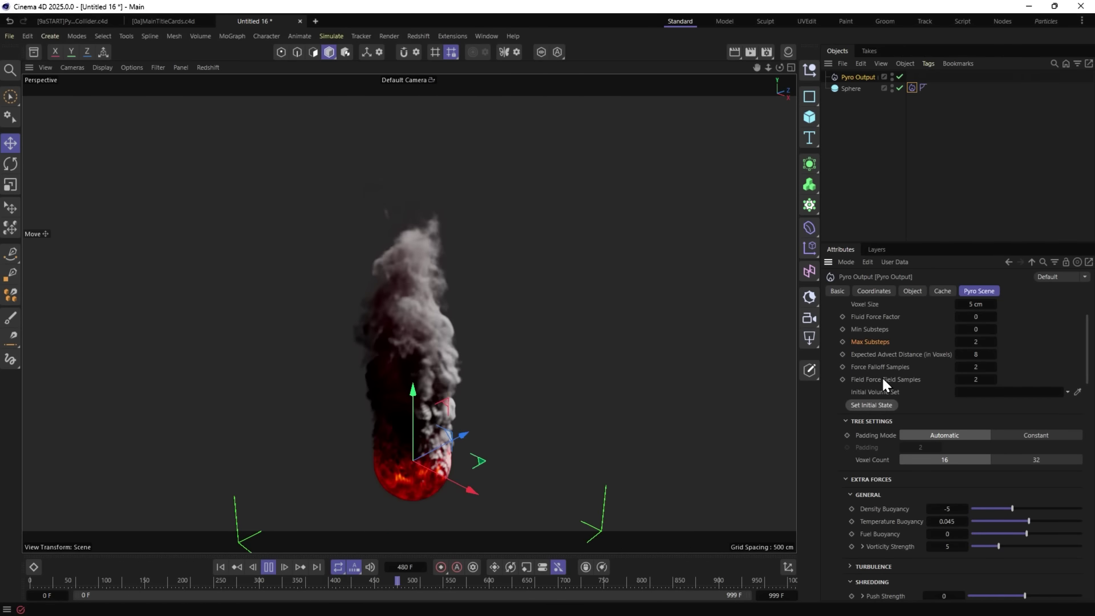
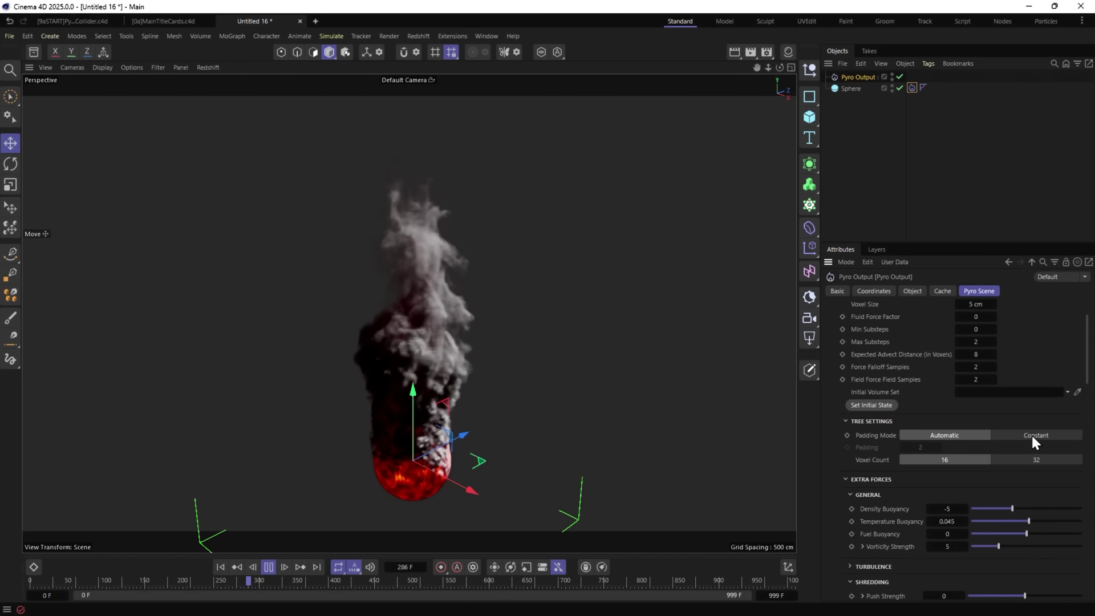
Try constant voxel padding, revert it to automatic, and briefly show the voxel tree during a replay.
click(1032, 435)
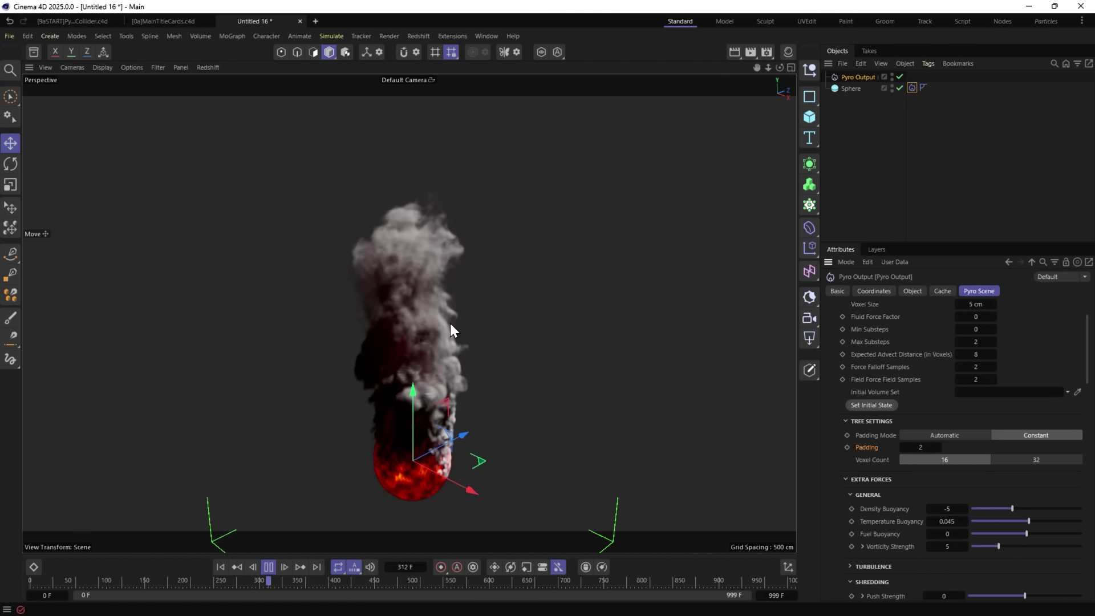
click(925, 435)
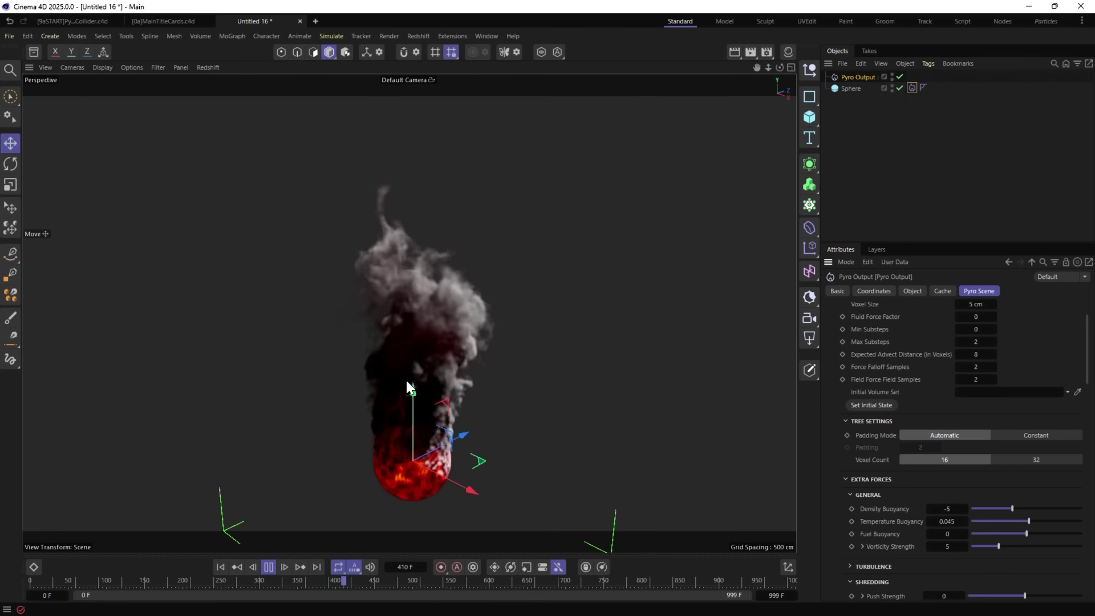
scroll(869, 464, down, 5)
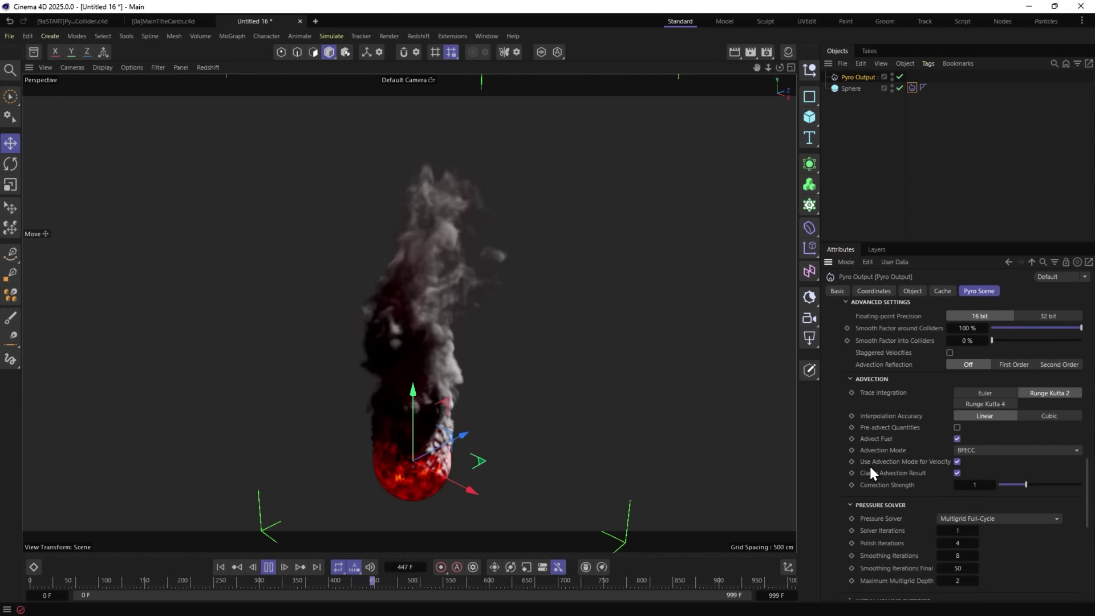
scroll(868, 464, down, 5)
click(924, 351)
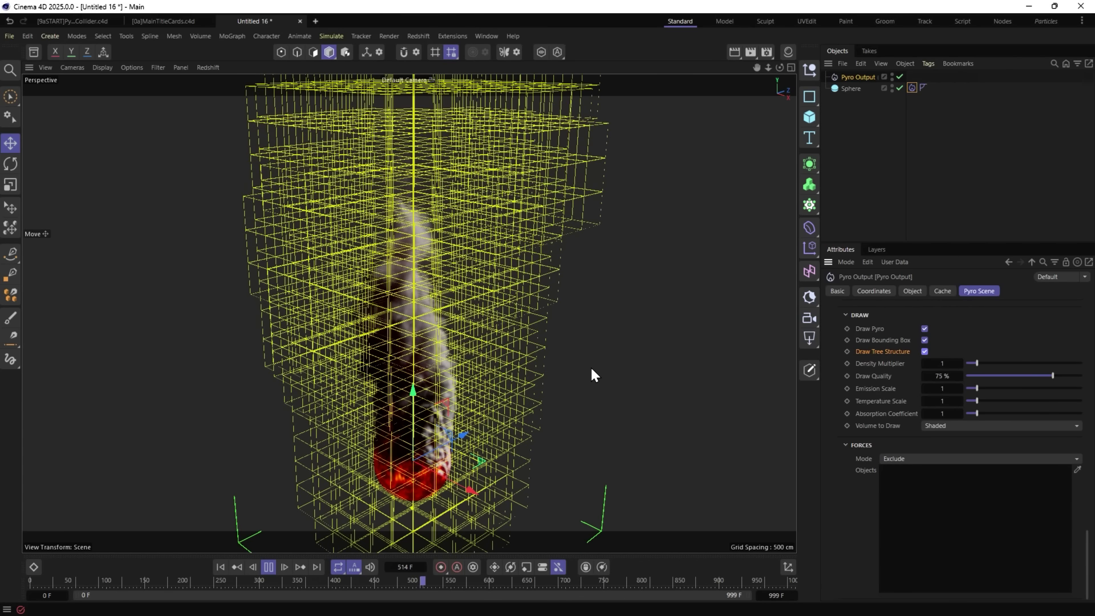
click(220, 566)
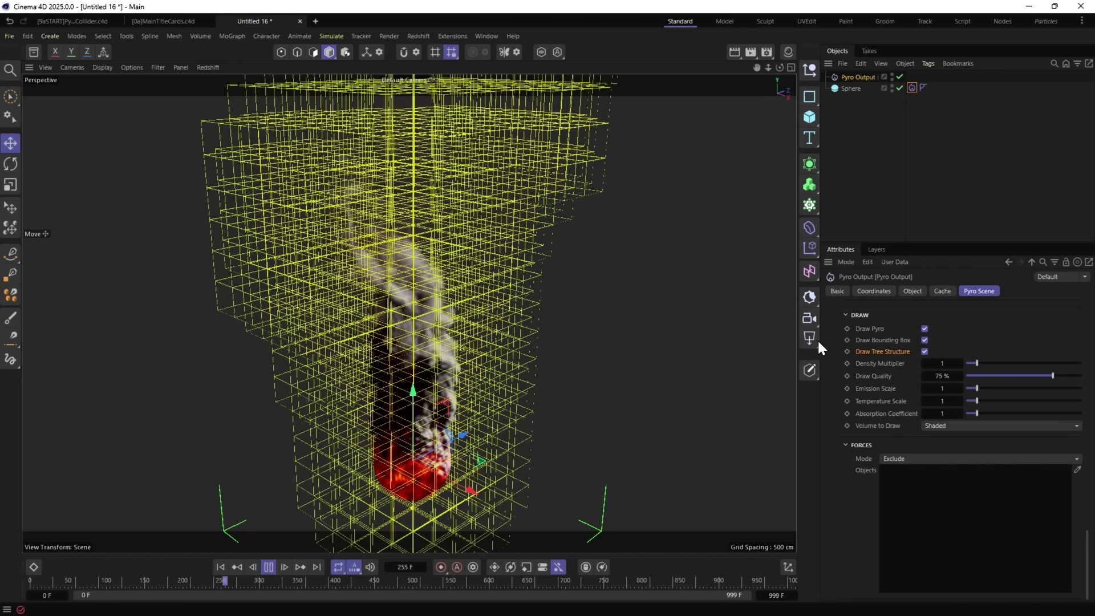
click(923, 350)
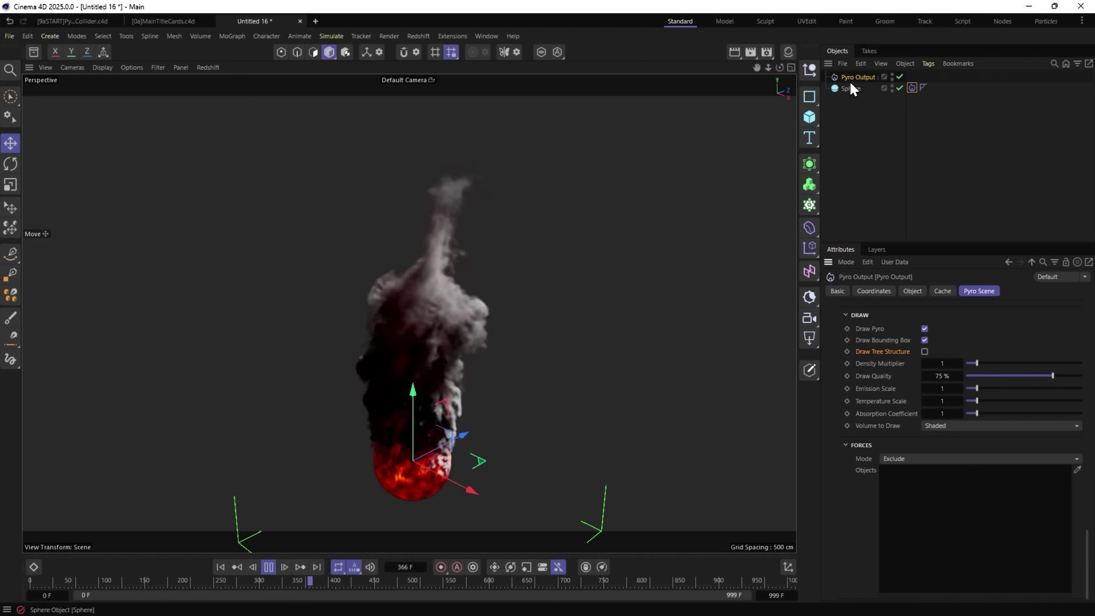
Set the sphere's Pyro Emitter to Sparse Surface emission and restart the simulation.
click(911, 87)
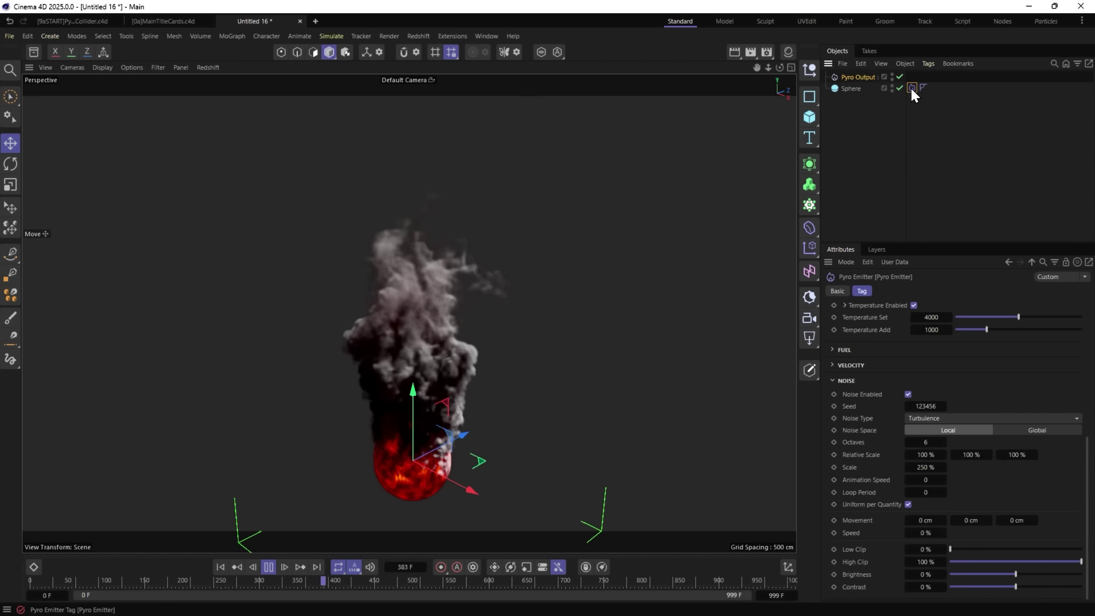
scroll(870, 354, up, 5)
click(866, 367)
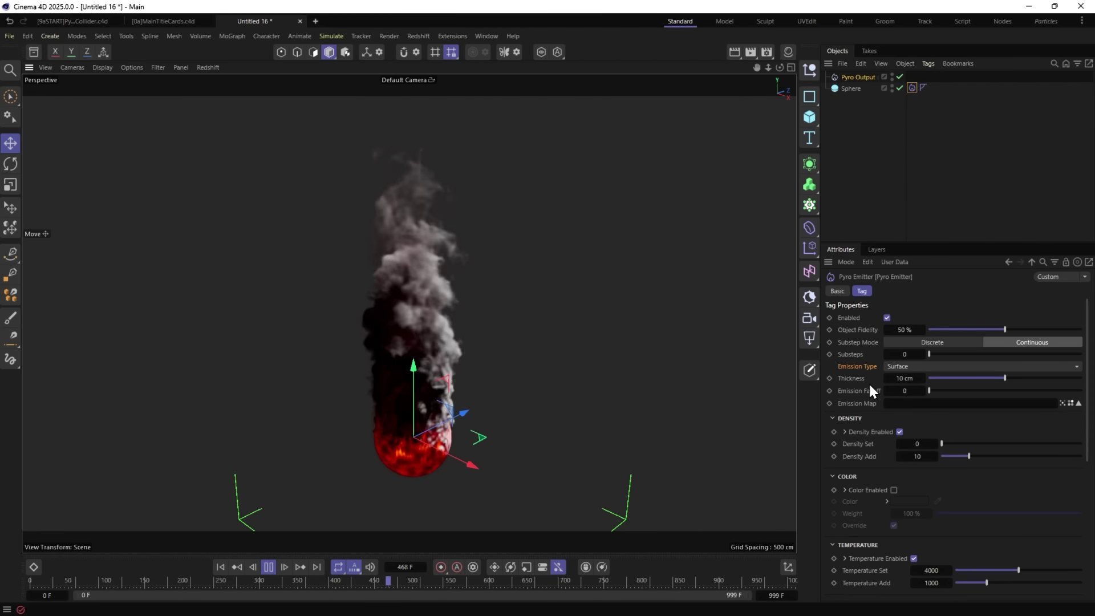
click(894, 366)
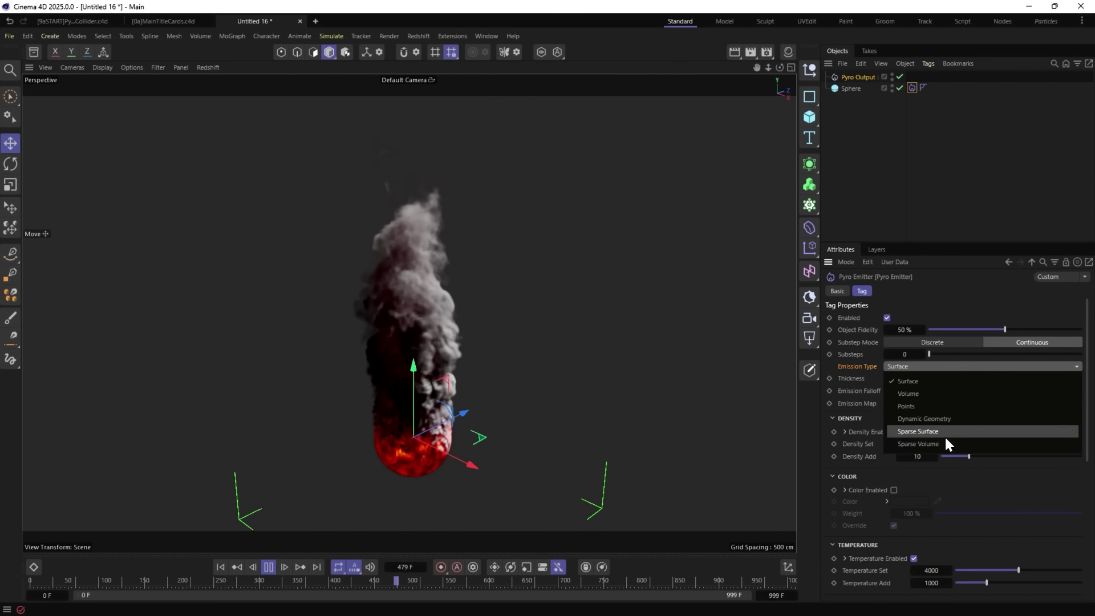
click(929, 433)
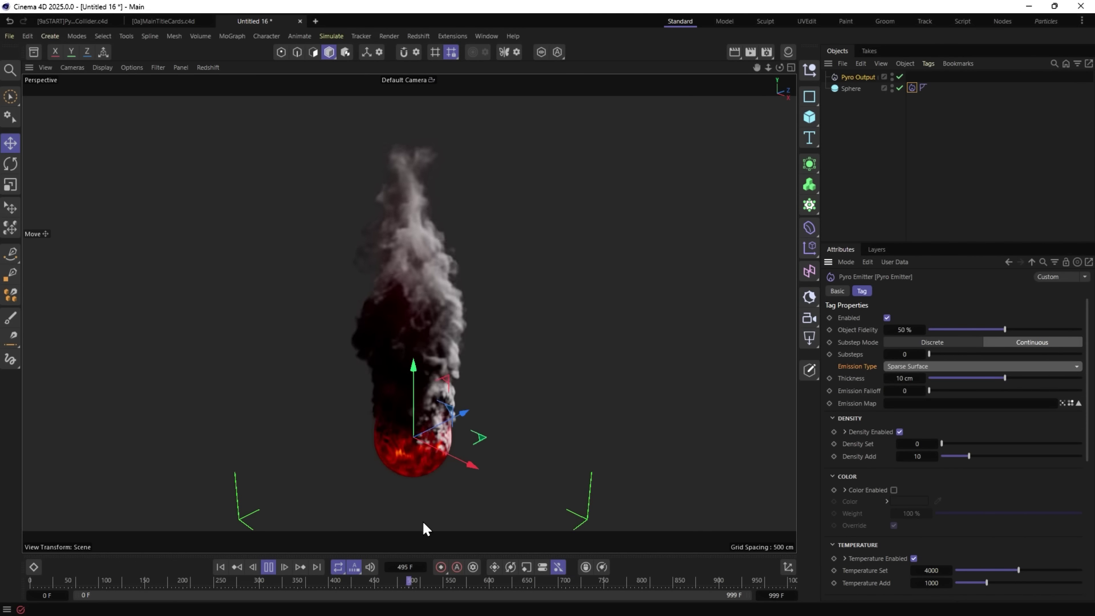
click(233, 567)
Compare Surface emission in a replay, then return the emitter to Sparse Surface.
click(928, 364)
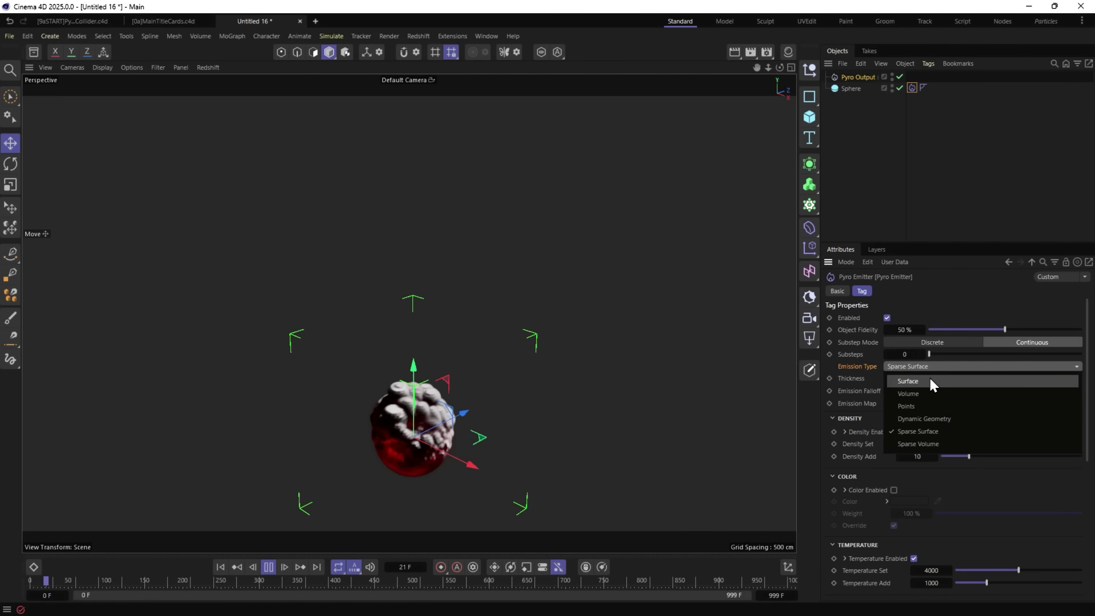
click(929, 375)
click(230, 565)
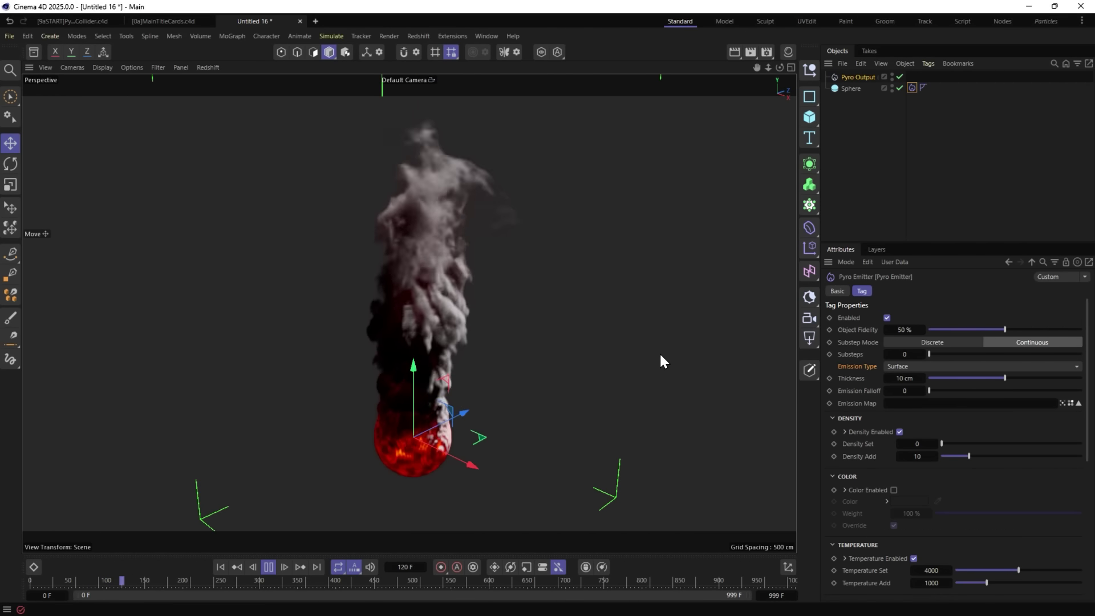
click(894, 366)
click(928, 432)
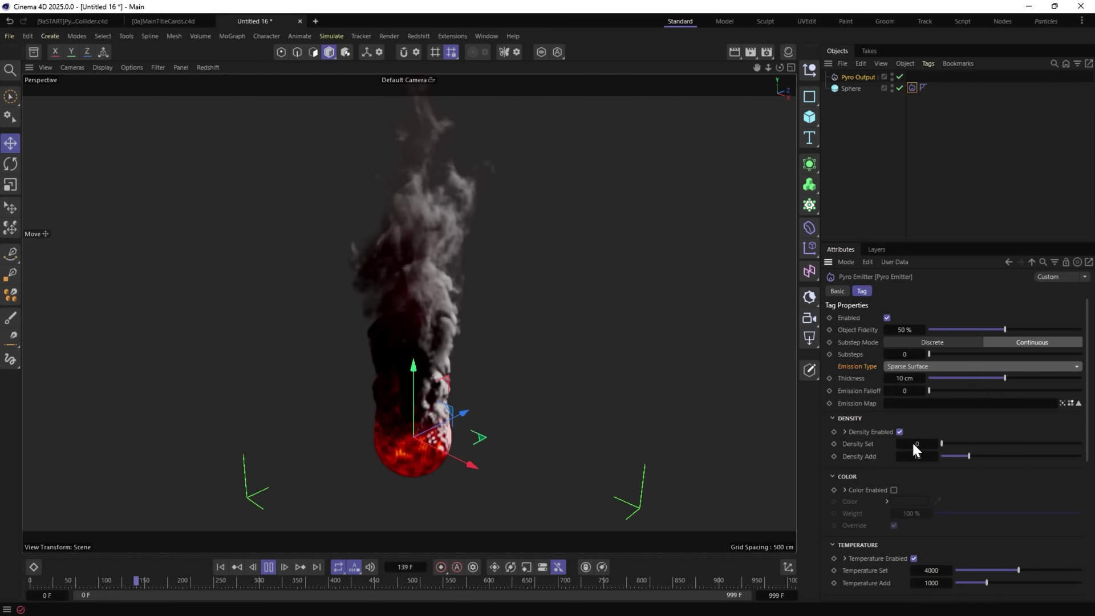
click(219, 567)
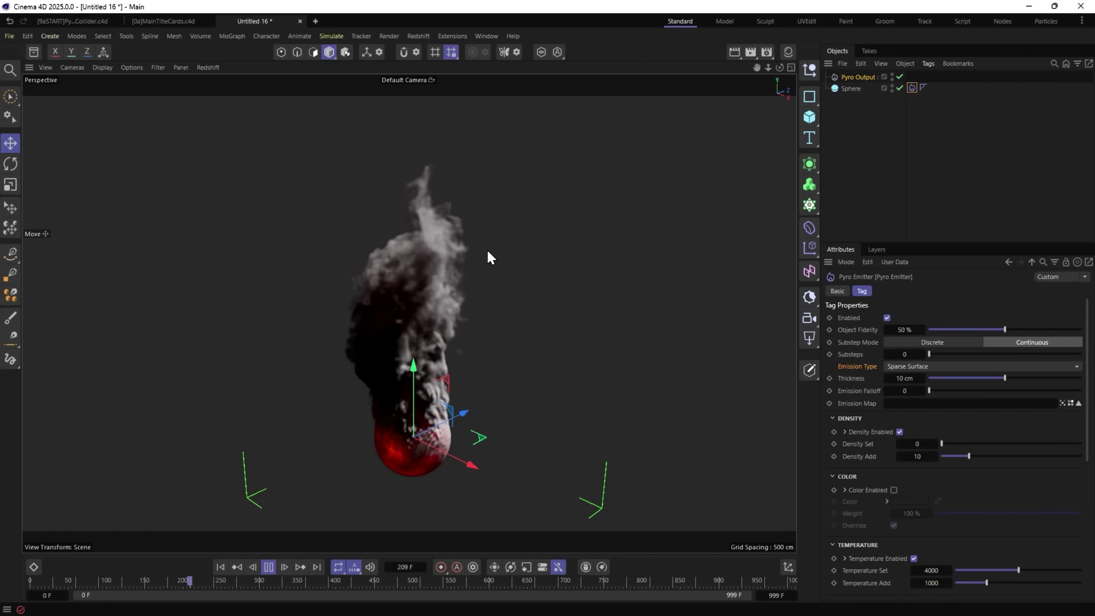
click(919, 366)
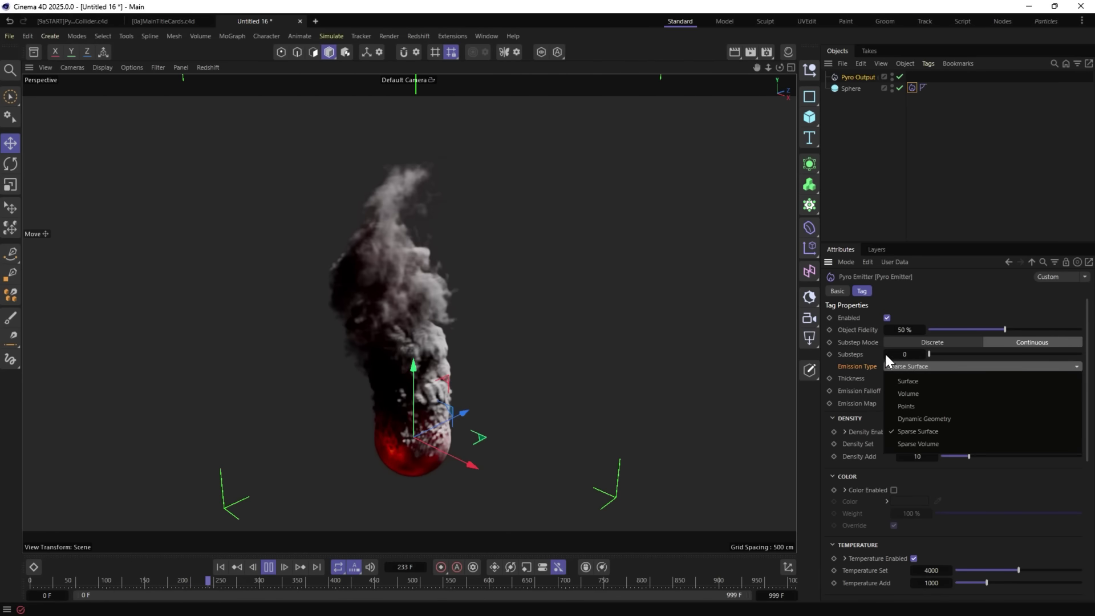
click(858, 365)
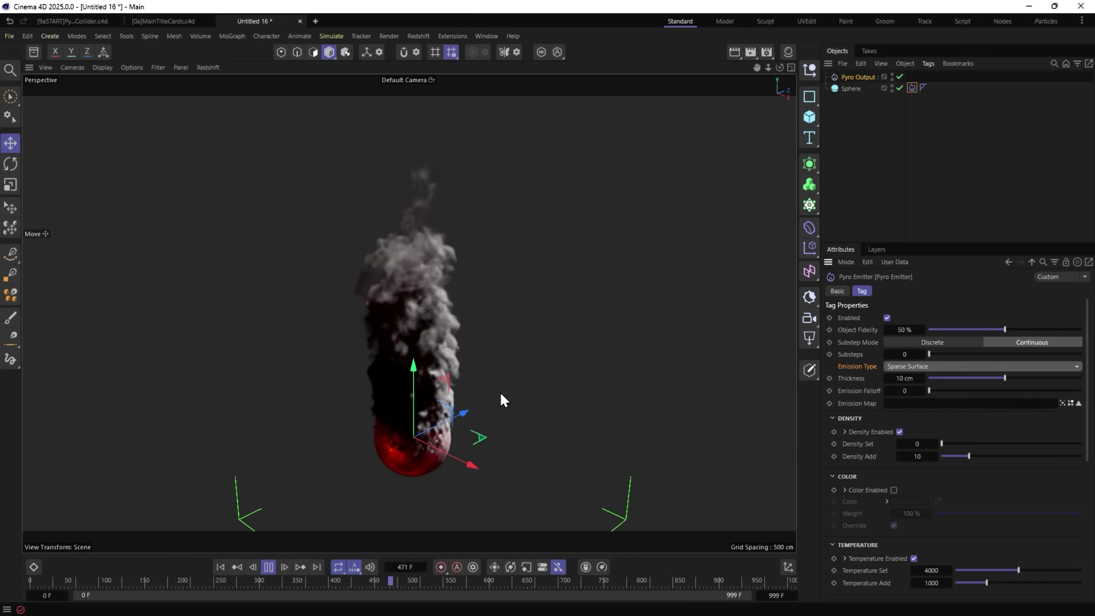
Change the Pyro Emitter's Emission Type to Sparse Volume.
click(929, 363)
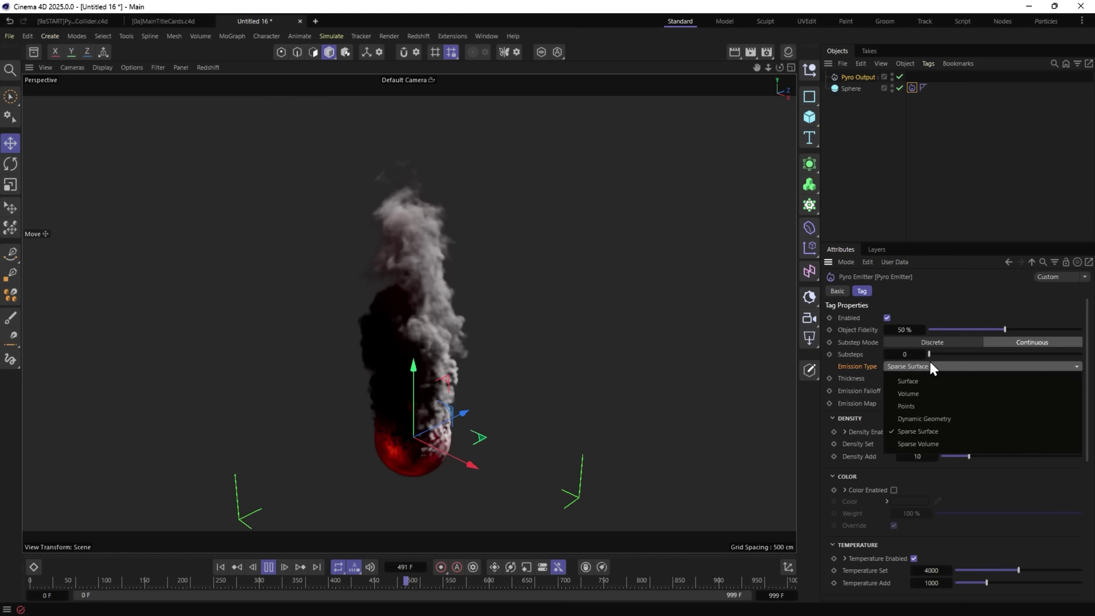
click(909, 444)
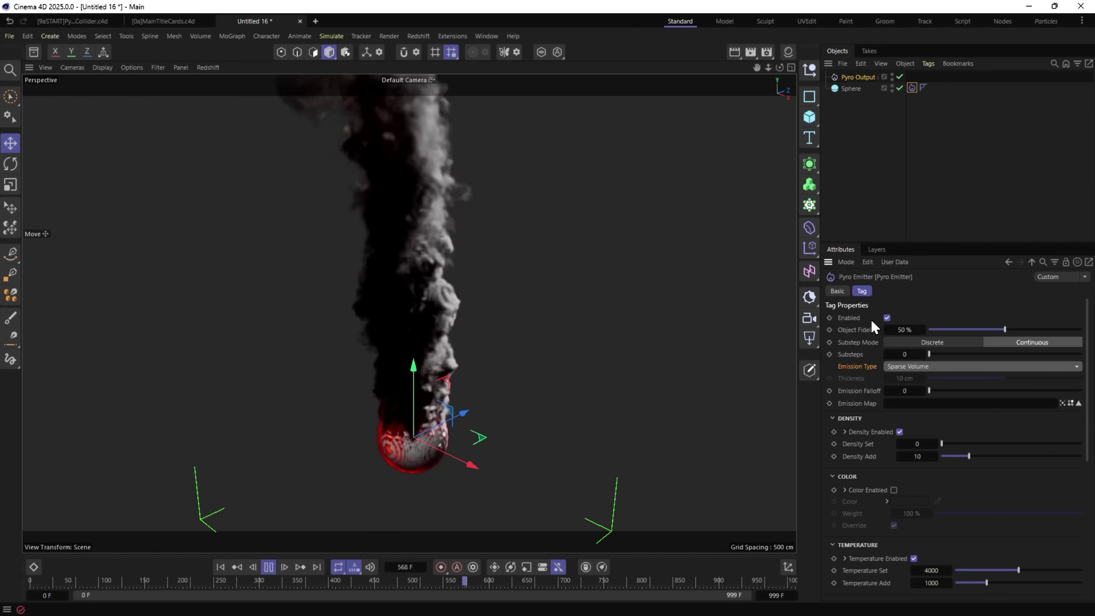
click(913, 366)
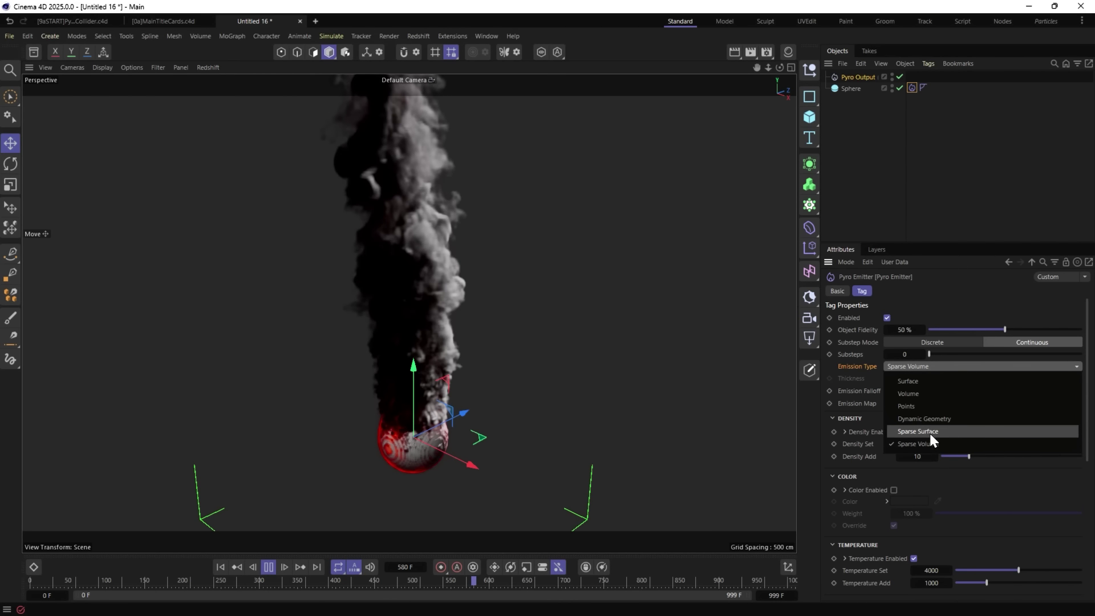
click(840, 413)
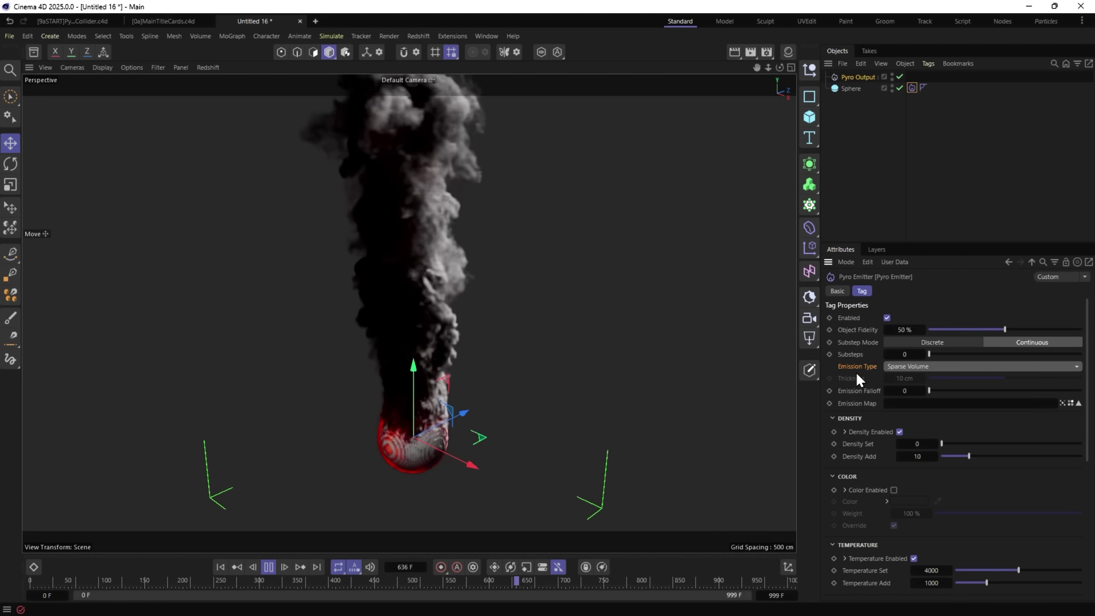
Stop playback, rewind to frame 0 and play the simulation again.
click(268, 566)
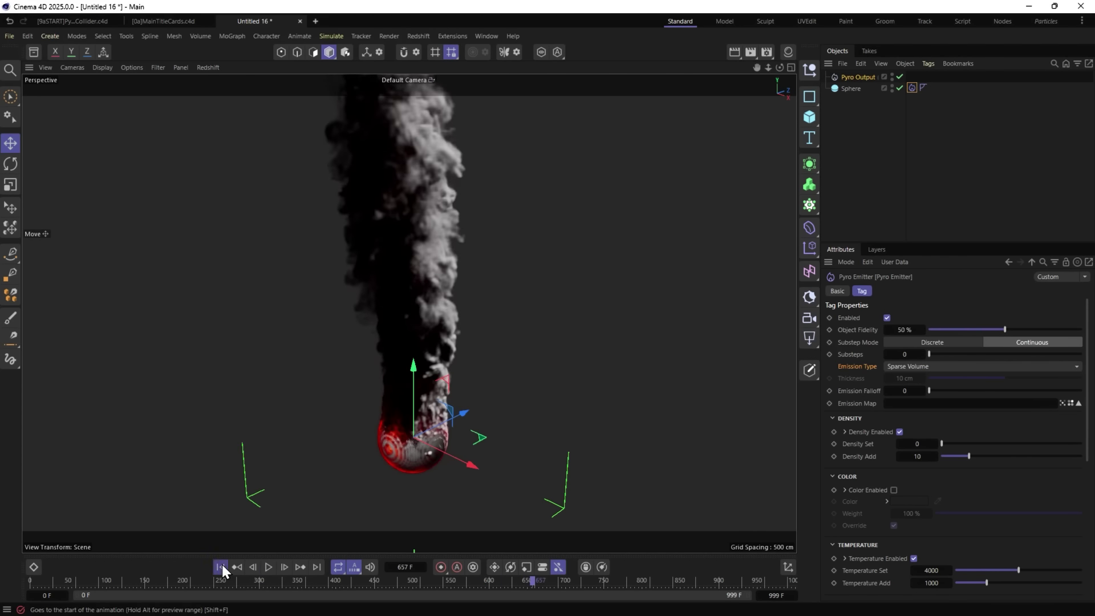
click(221, 567)
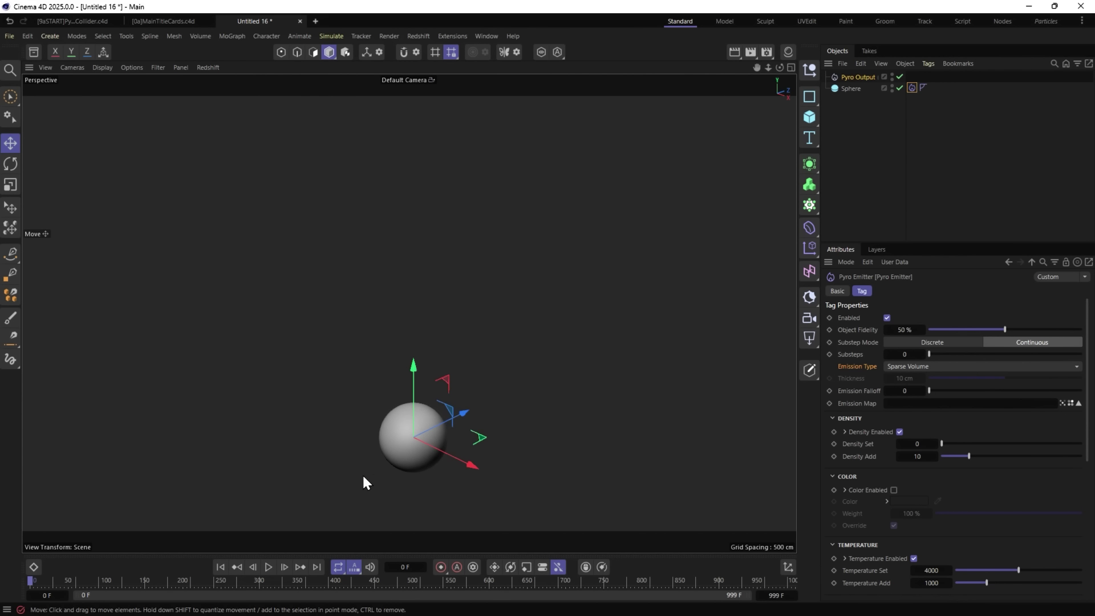
click(267, 566)
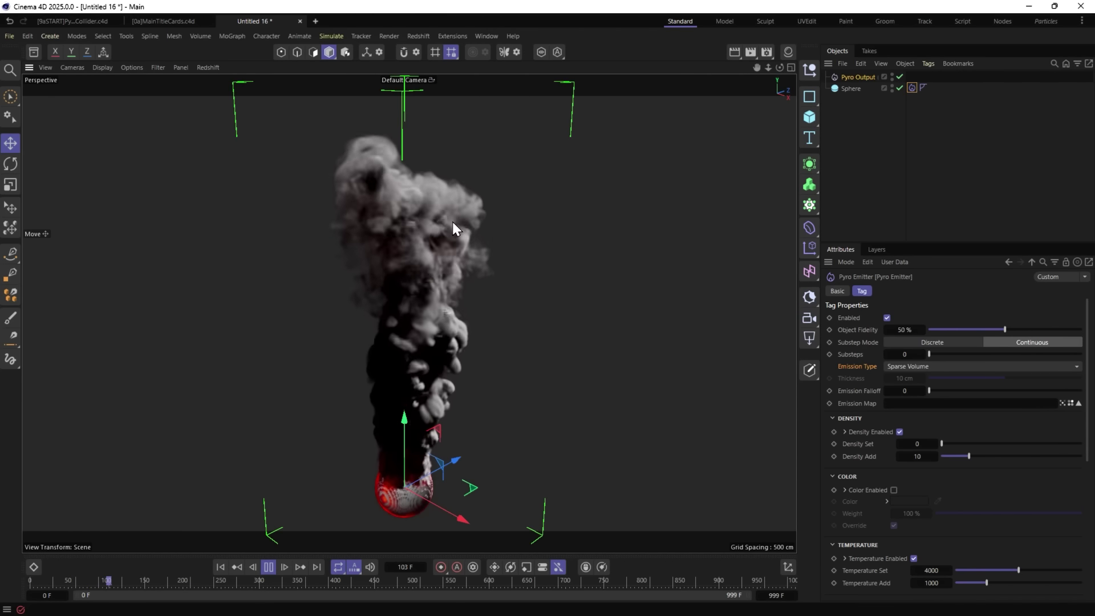
Show the Pyro Output's advanced scene settings, then rewind the simulation to frame 0 and stop it.
click(845, 76)
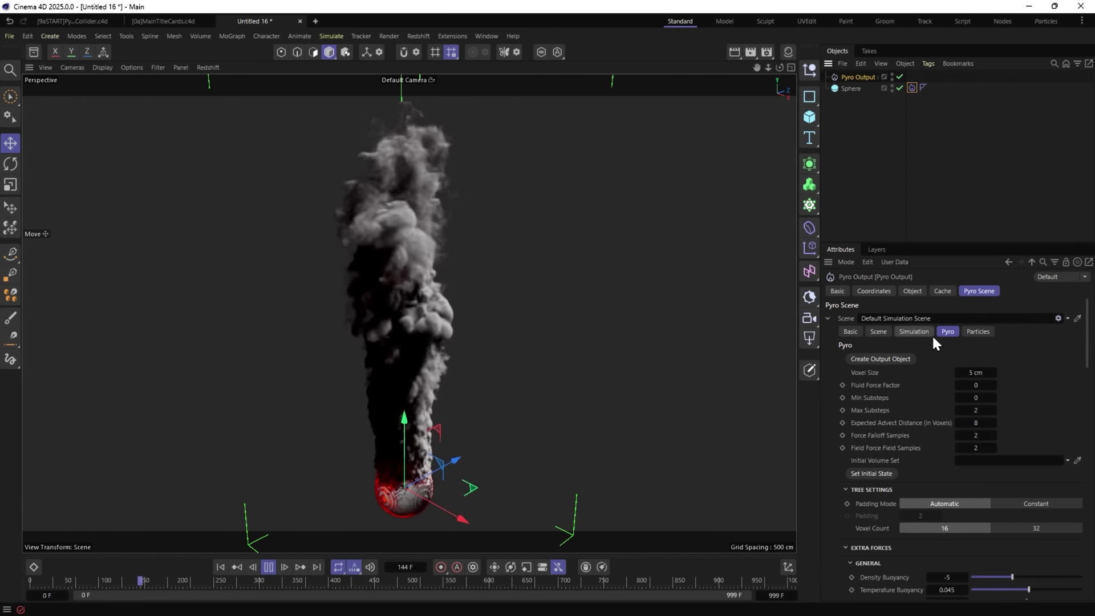
scroll(871, 378, down, 10)
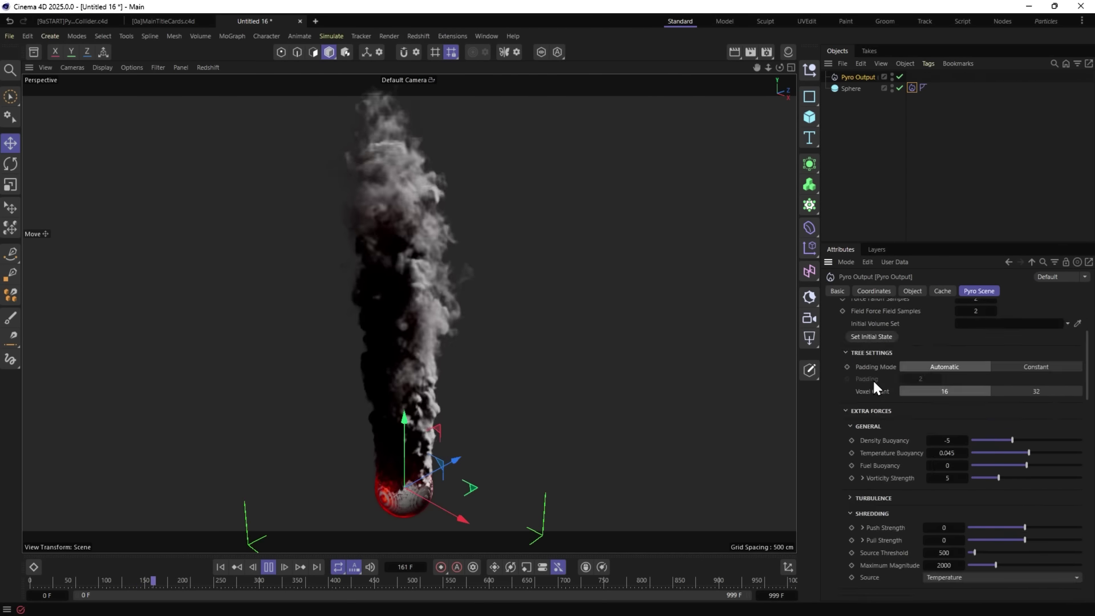
scroll(871, 378, down, 6)
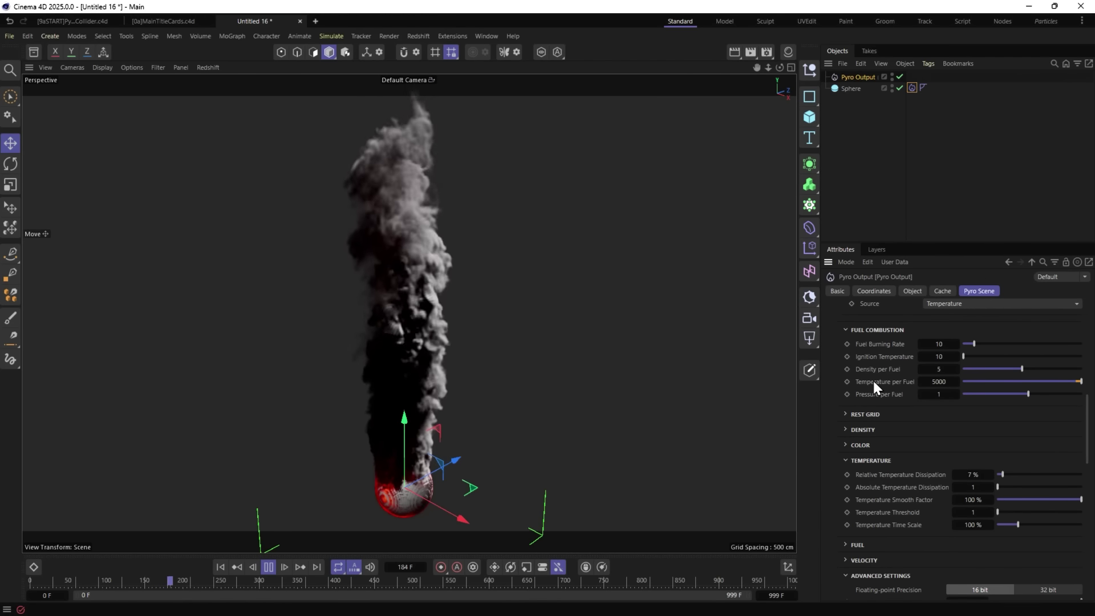
click(871, 392)
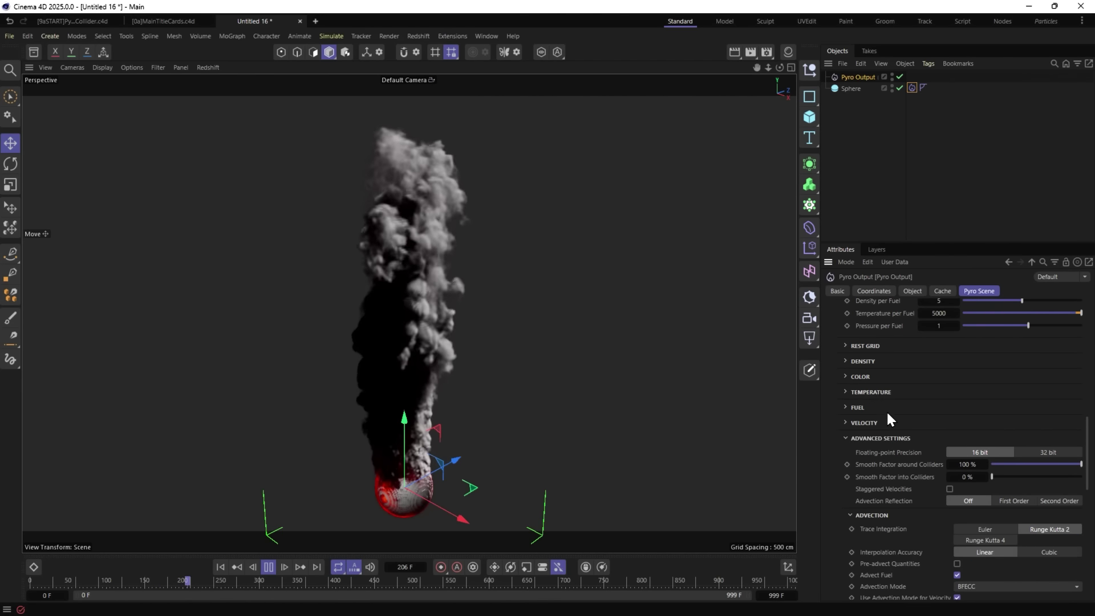
scroll(885, 410, down, 2)
click(866, 371)
click(863, 370)
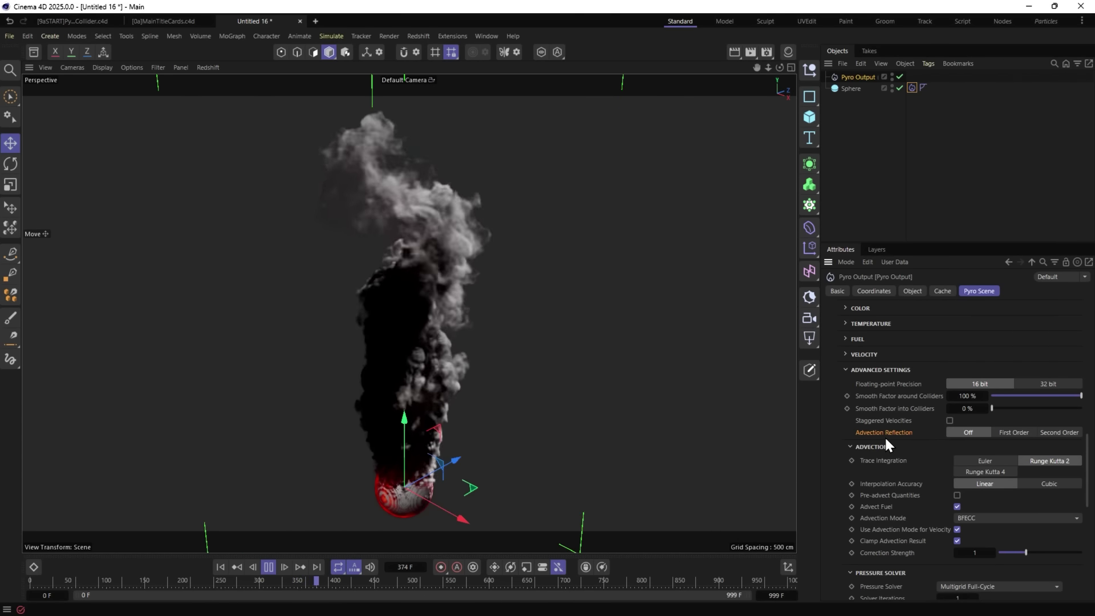
click(217, 565)
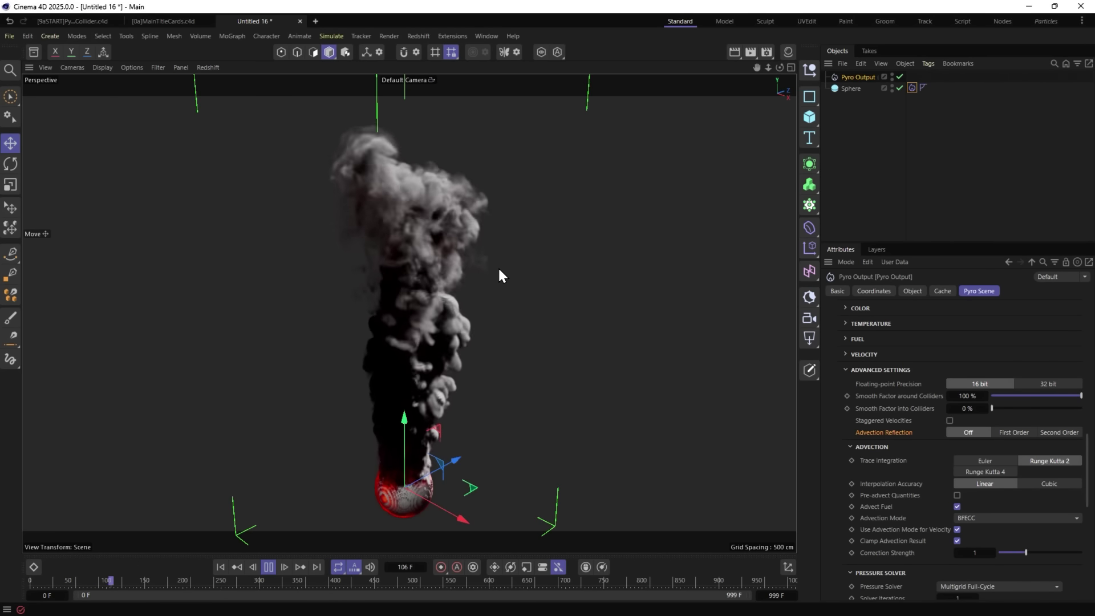
click(268, 567)
Replay with First Order advection reflection, then set it back to Off and stop at frame 183.
click(220, 566)
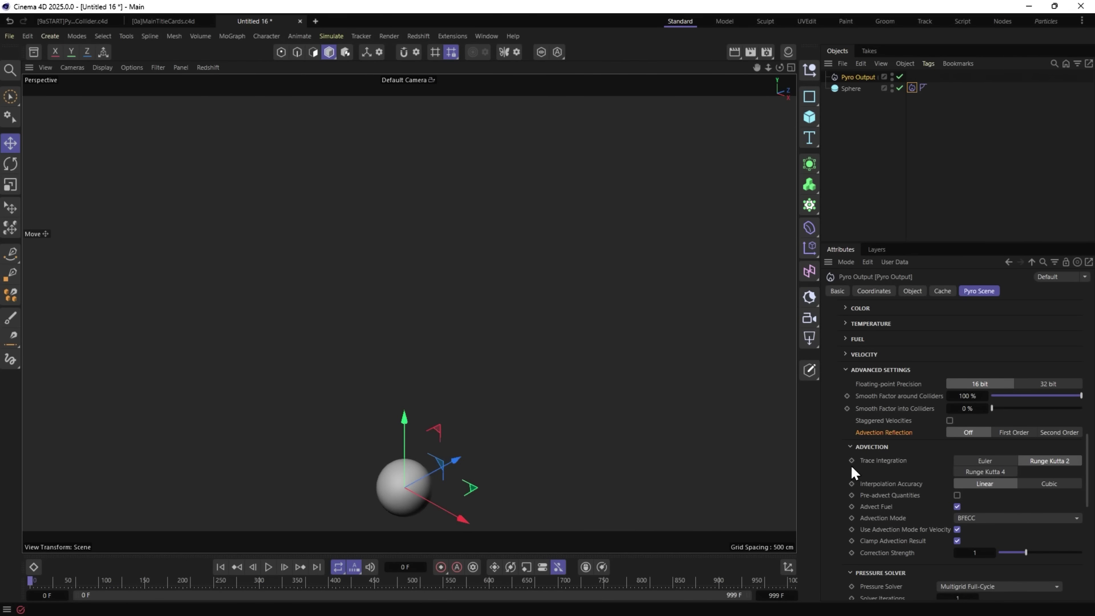
click(1013, 433)
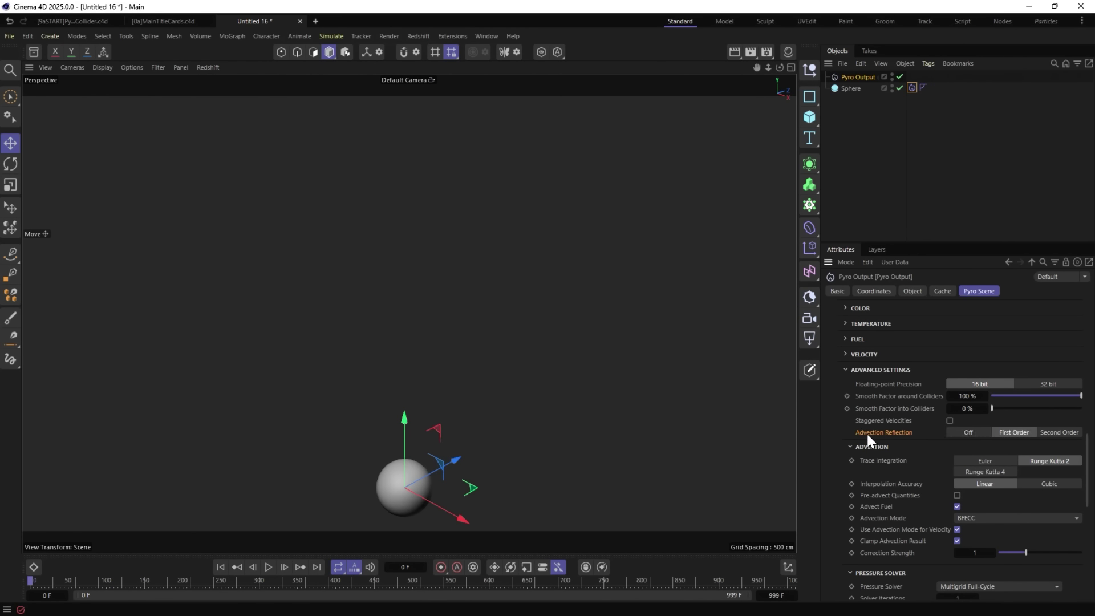
click(268, 567)
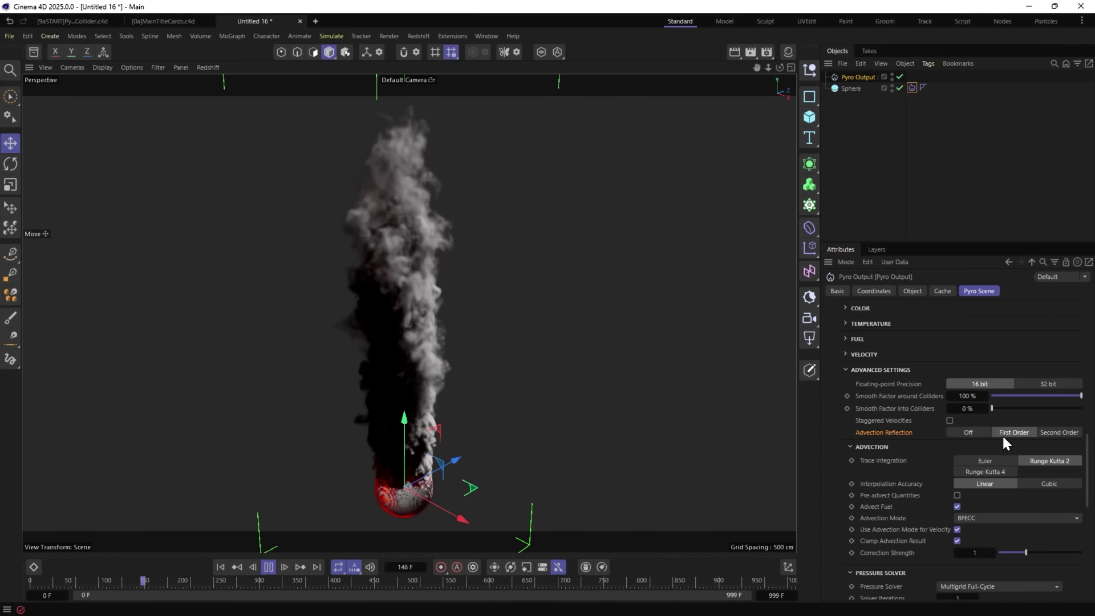
click(968, 432)
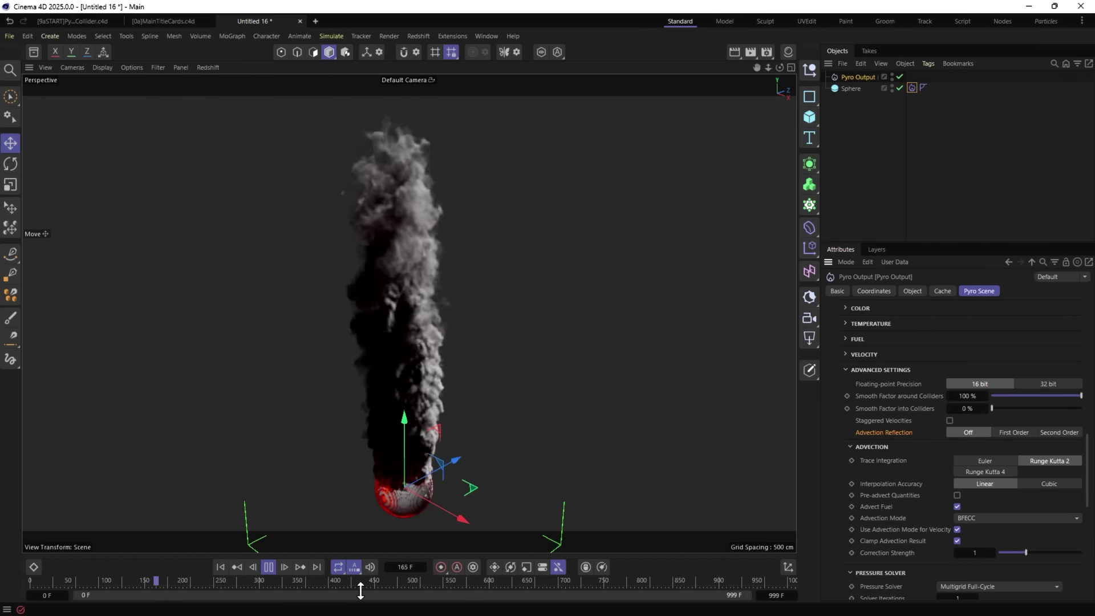
click(268, 566)
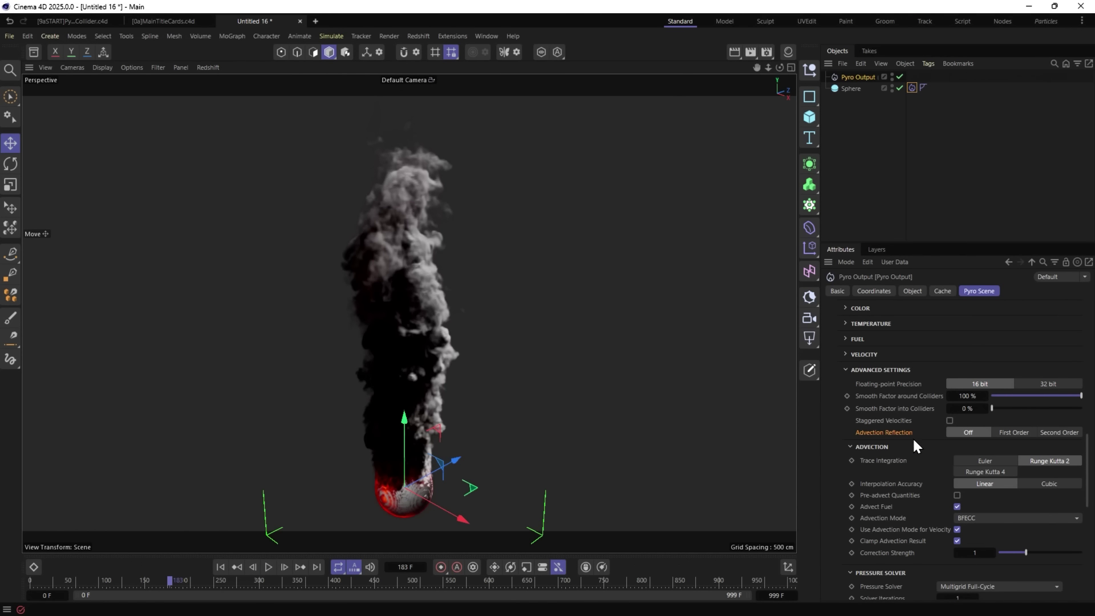
Expand the Pyro Output's Color section and keep Color Mode on Perceived Luminance.
click(858, 310)
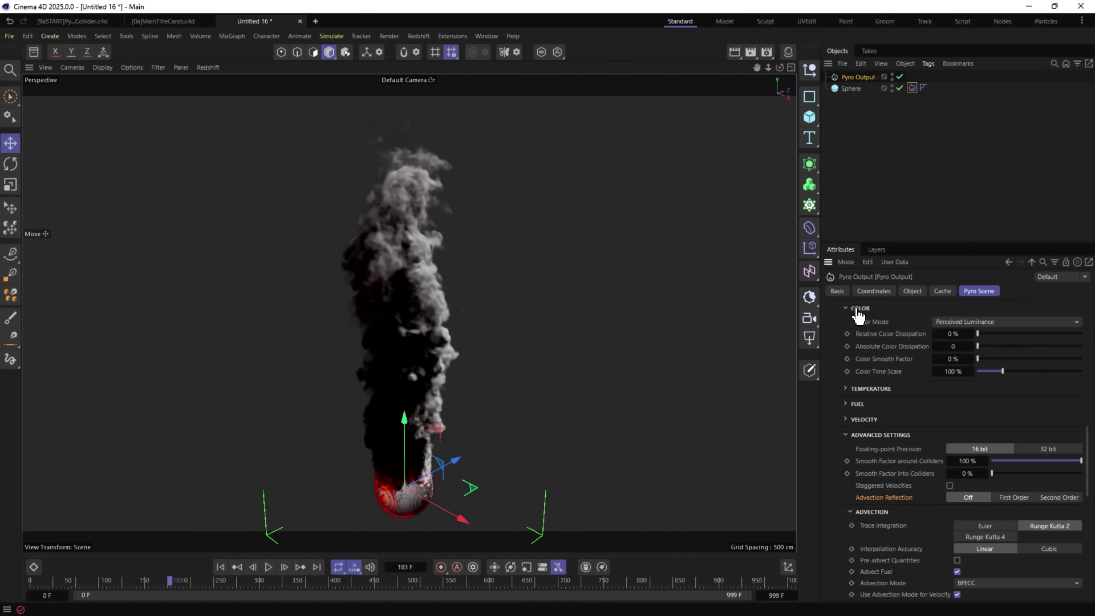
click(957, 320)
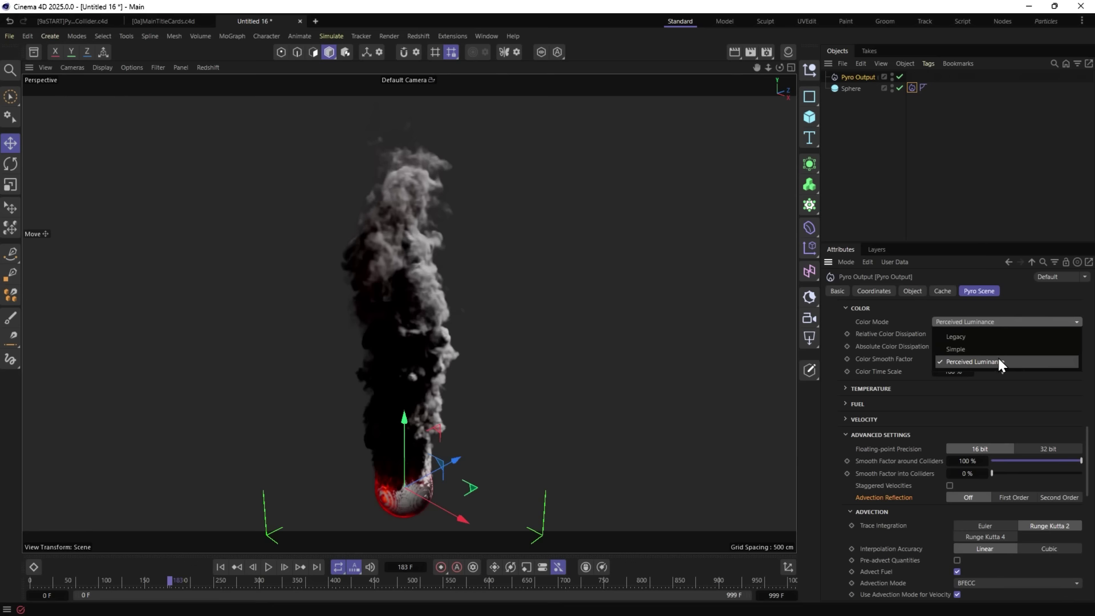
click(867, 327)
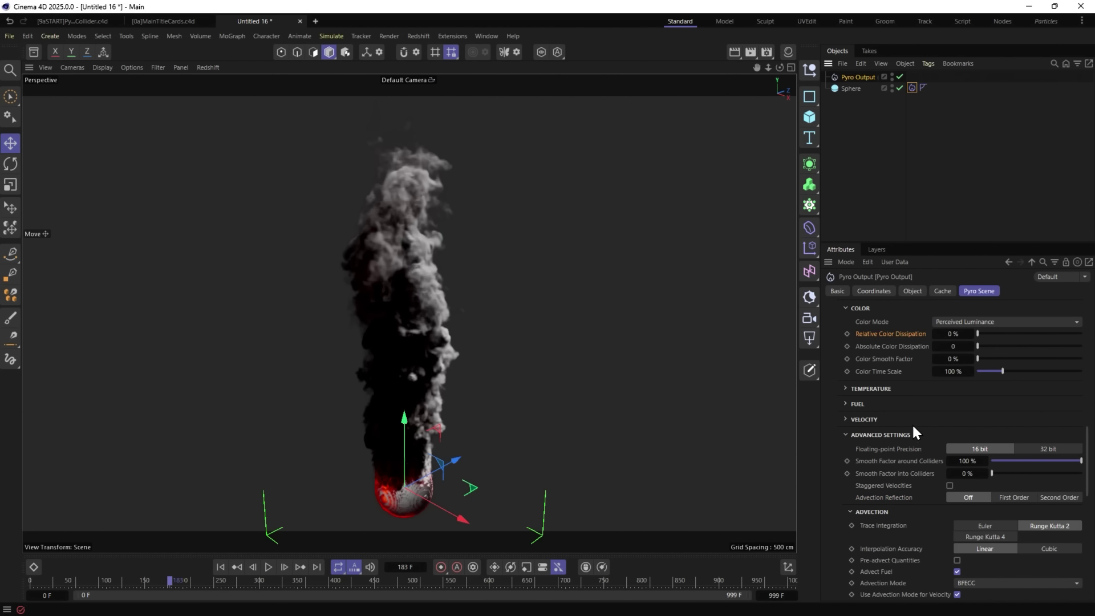
scroll(911, 328, down, 3)
Expand the sphere's Pyro Emitter COLOR settings, then go to the PyroShreddingCollider scene.
click(911, 87)
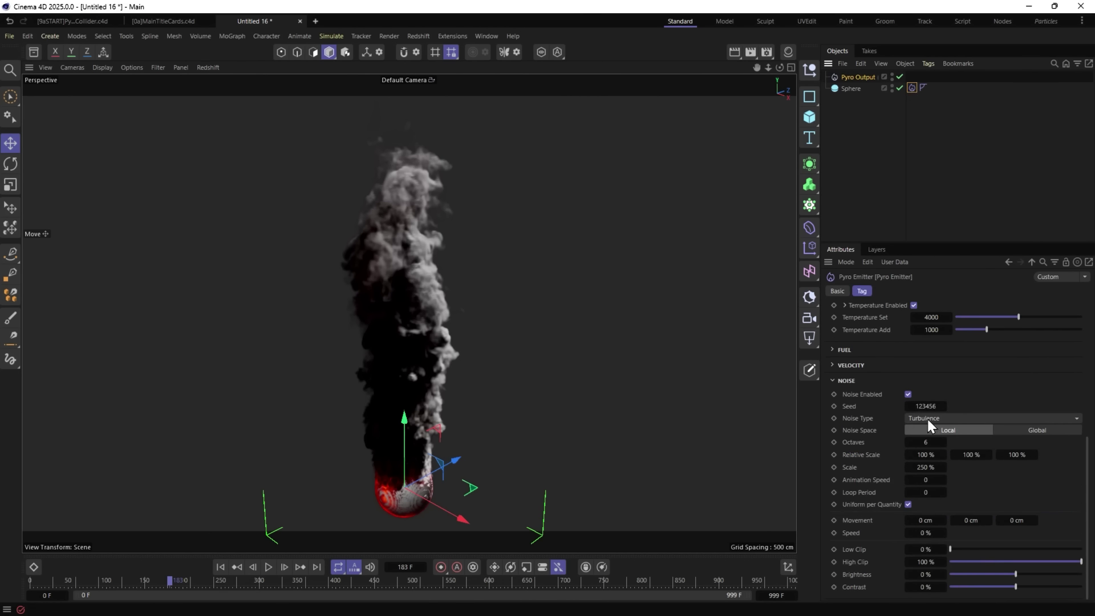
scroll(874, 379, up, 5)
click(849, 477)
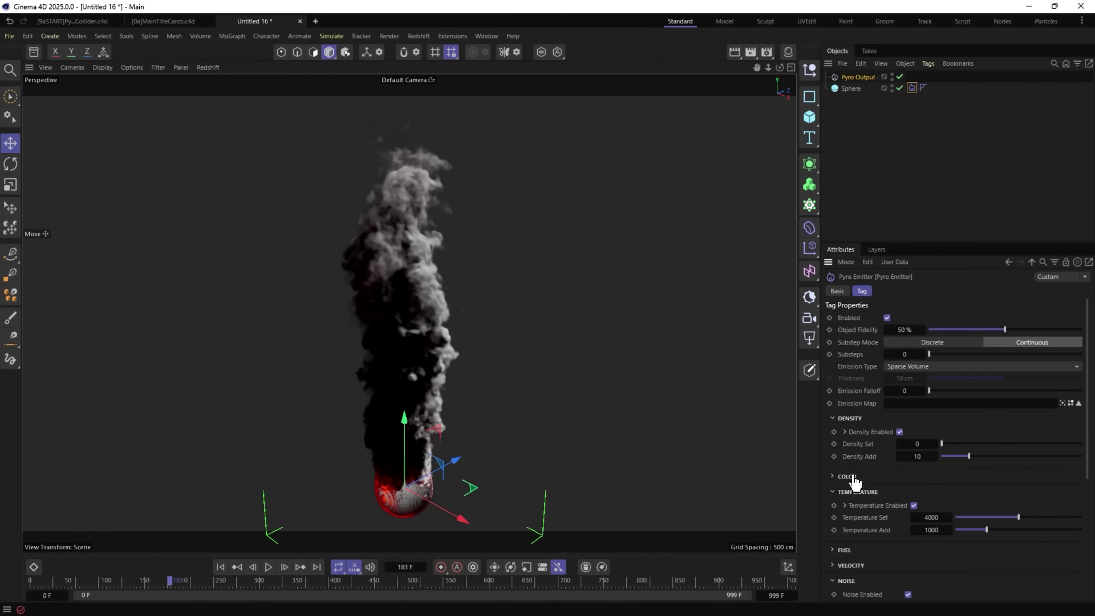
click(850, 478)
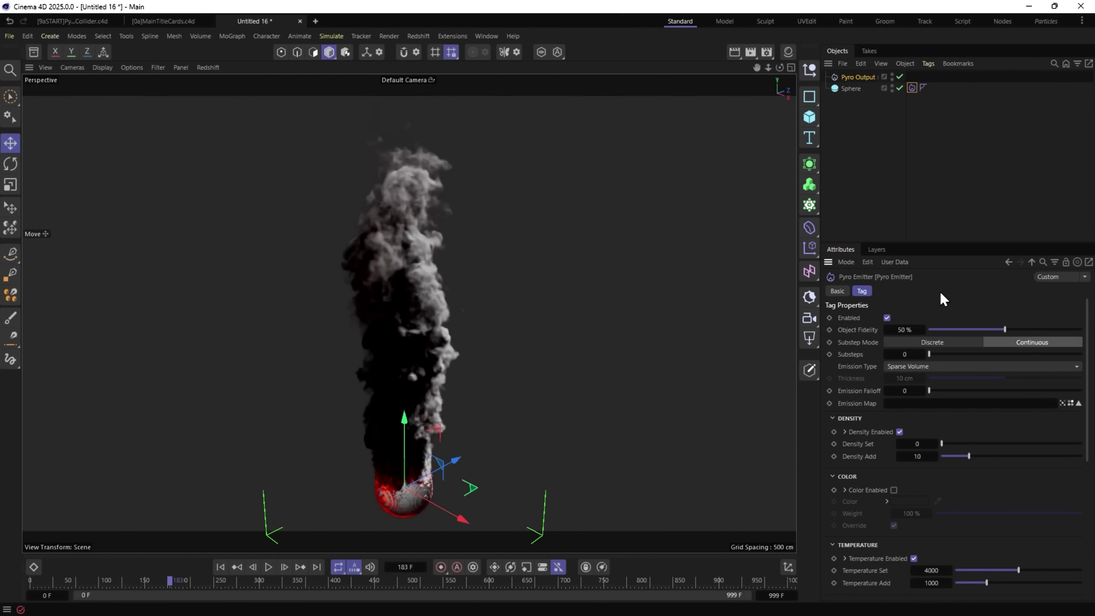
click(87, 20)
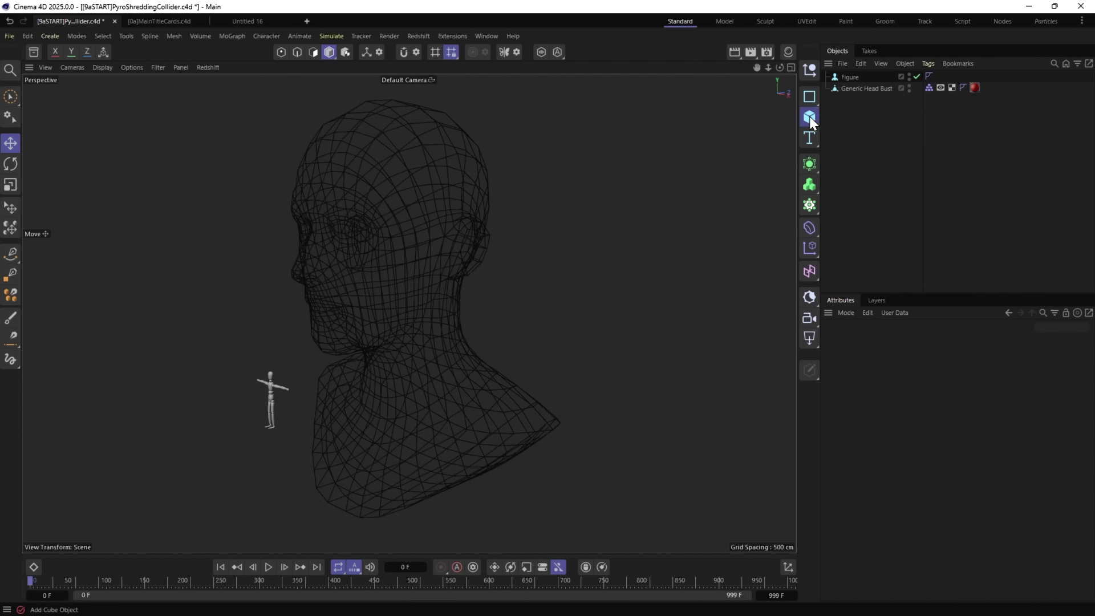
Add a 100 cm Sphere and move it left next to the small Figure.
drag(810, 121, 924, 184)
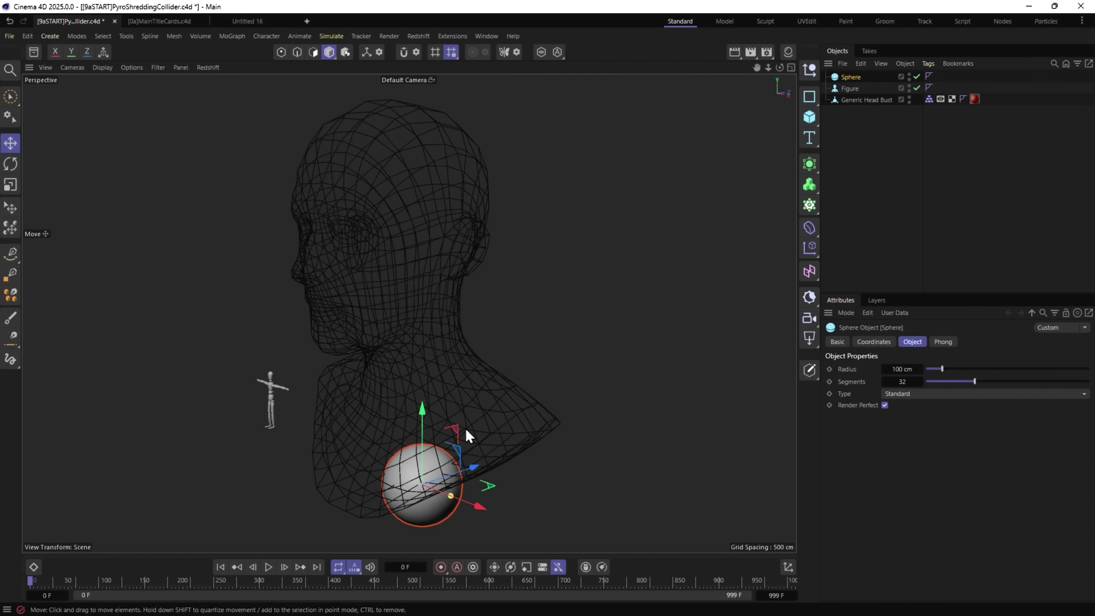
drag(454, 426, 261, 374)
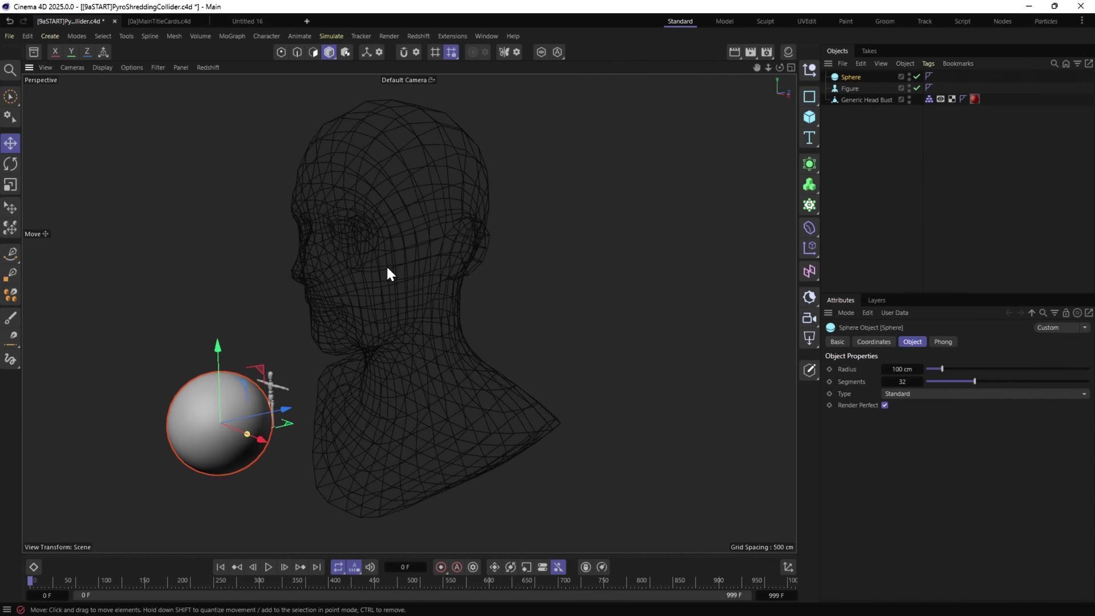
Check the bust's collider settings, add a Pyro Emitter tag to the Sphere, and play the simulation.
click(929, 99)
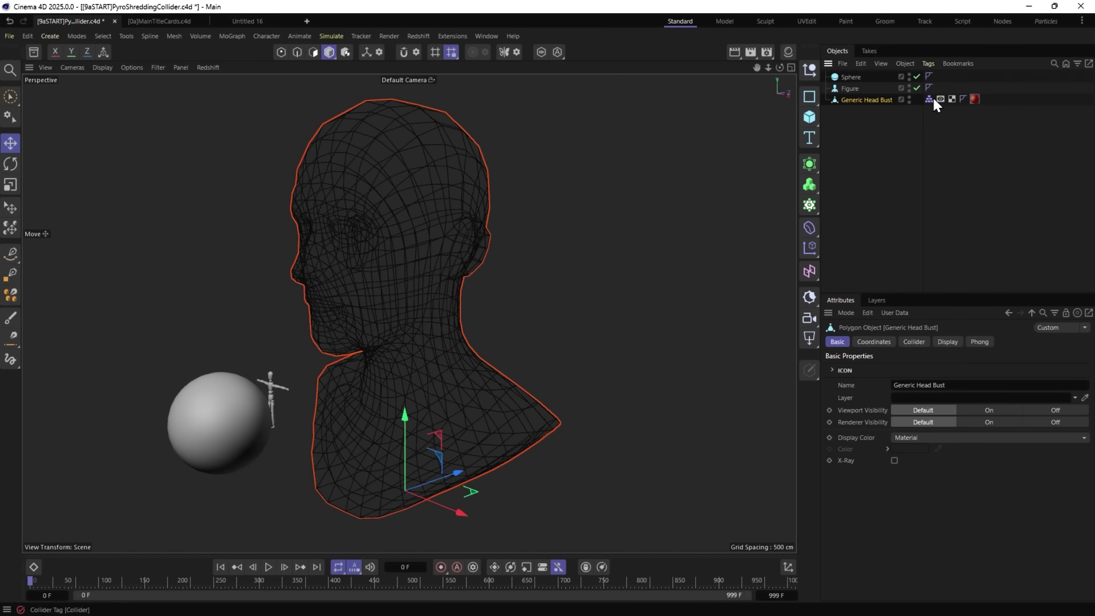
right_click(850, 75)
mouse_move(904, 237)
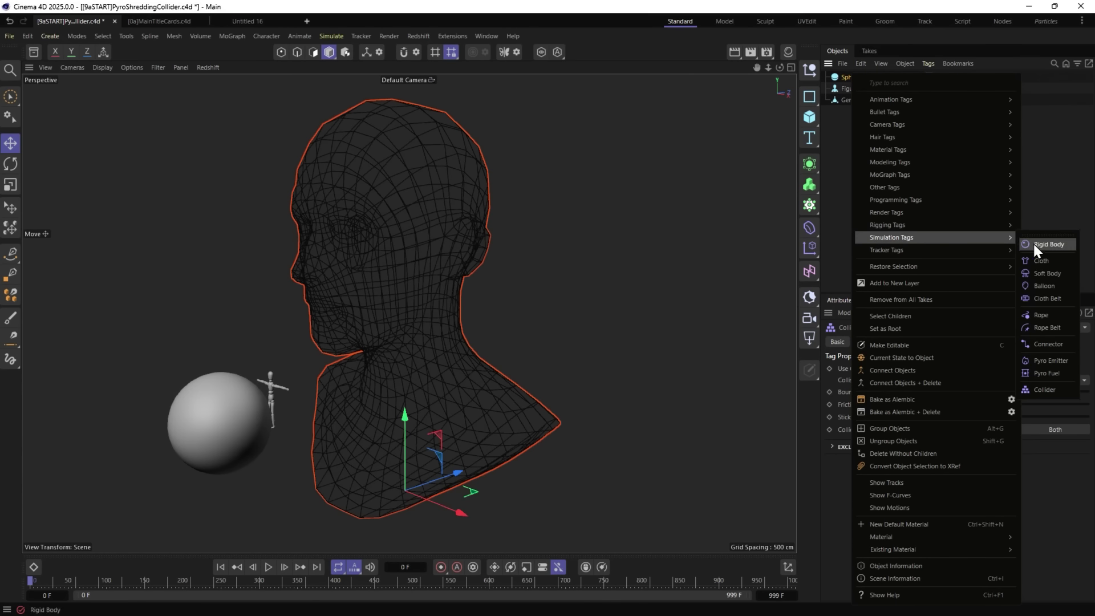
click(1052, 360)
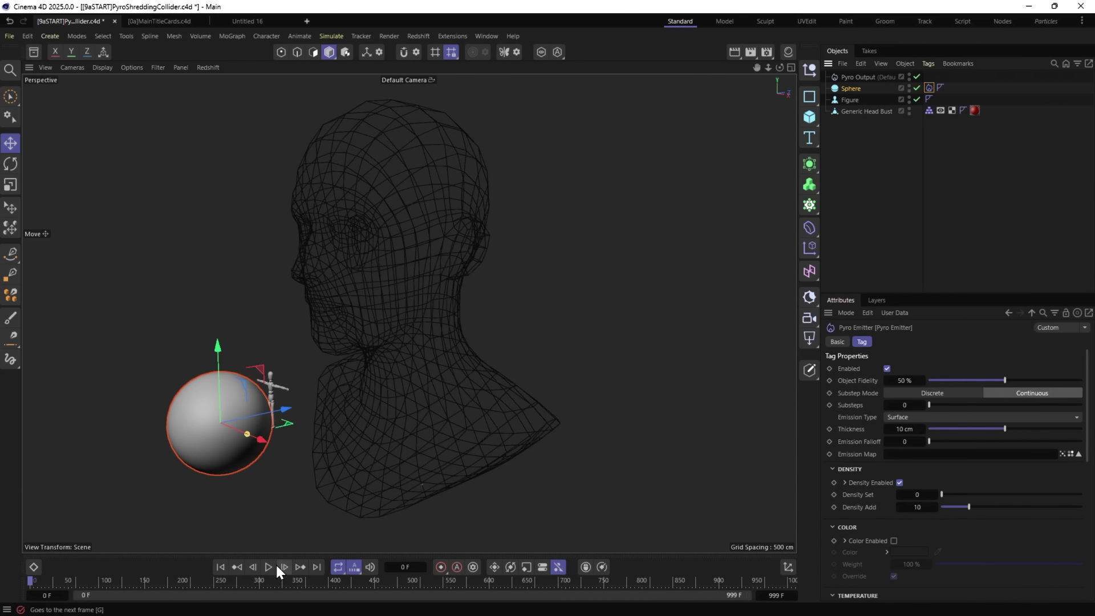
click(273, 562)
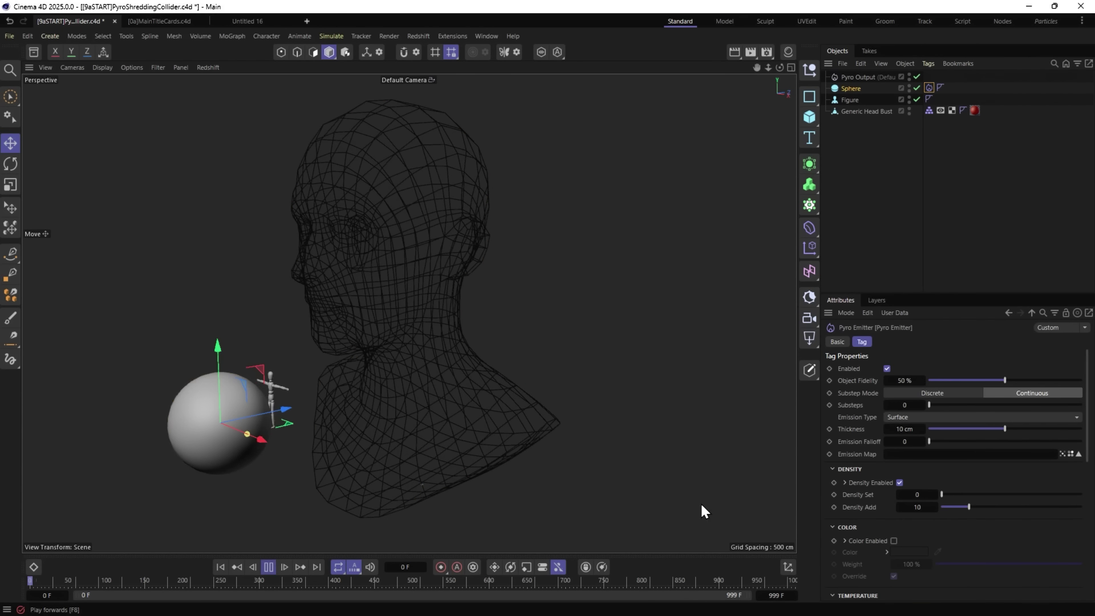
Disable Density and Noise on the sphere's Pyro Emitter and set Sparse Surface emission.
click(899, 482)
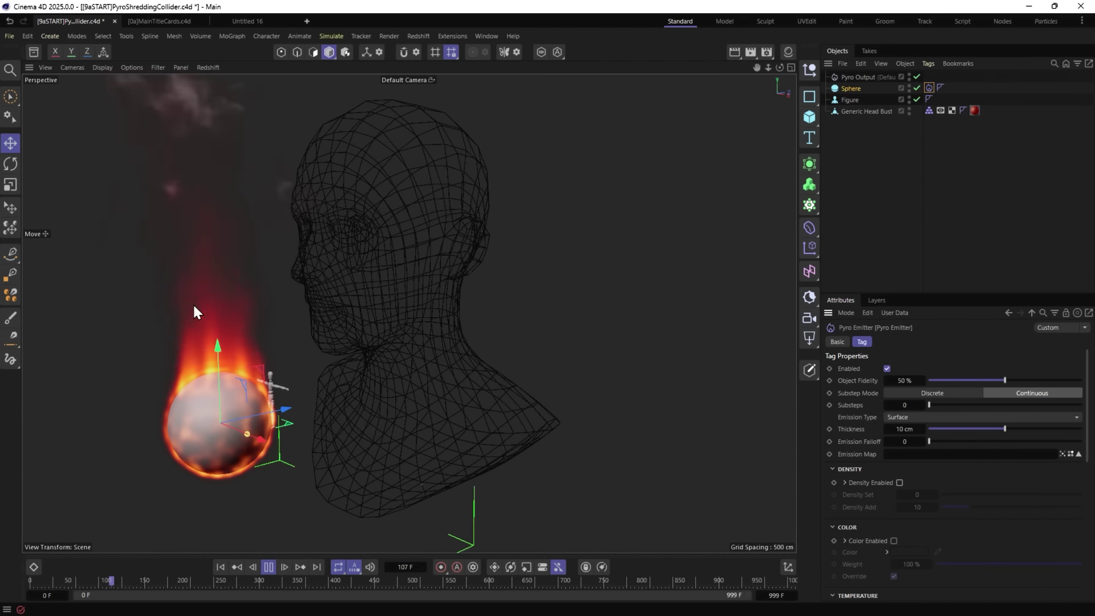
scroll(863, 484, down, 3)
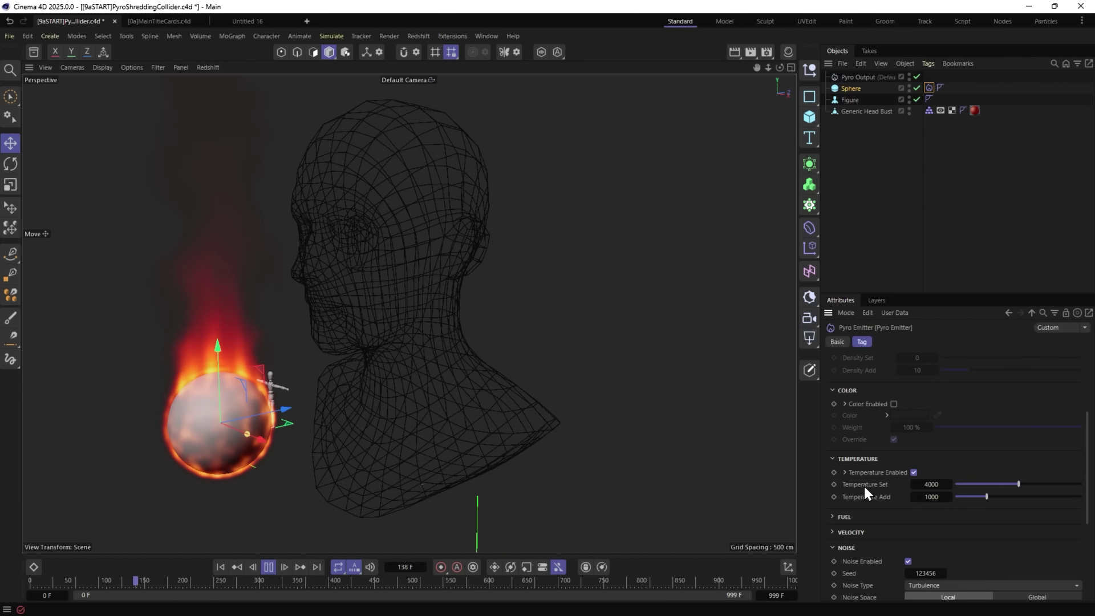
click(907, 560)
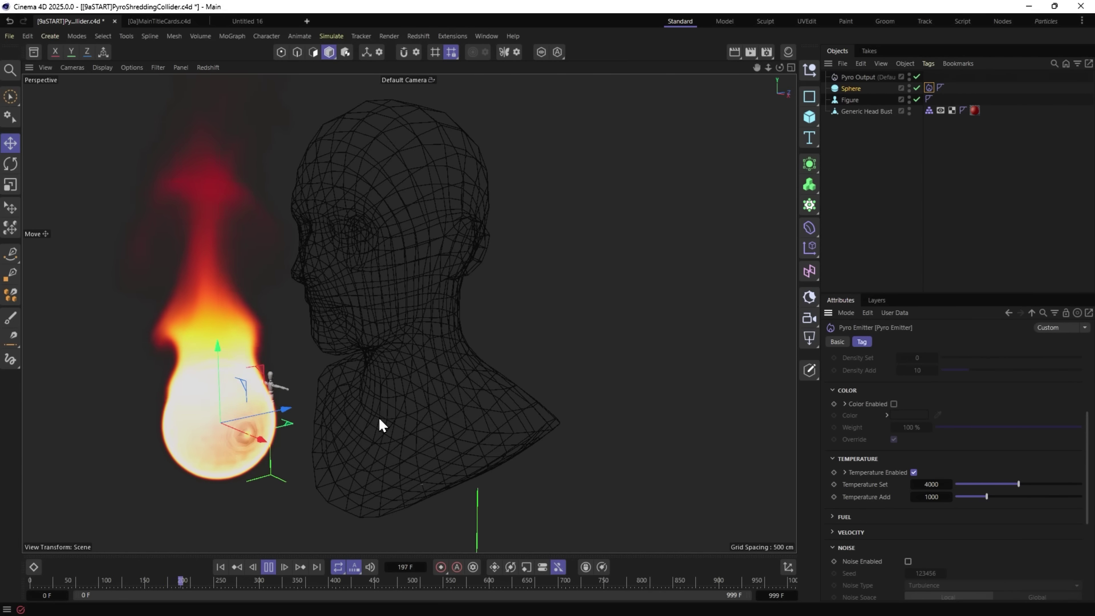
scroll(868, 465, up, 5)
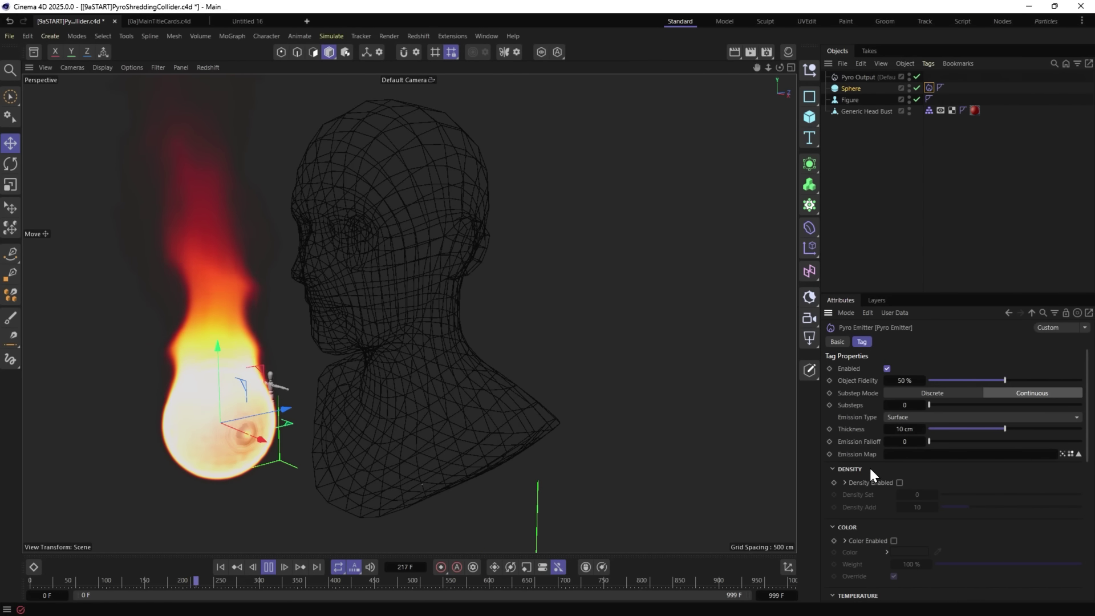
click(898, 418)
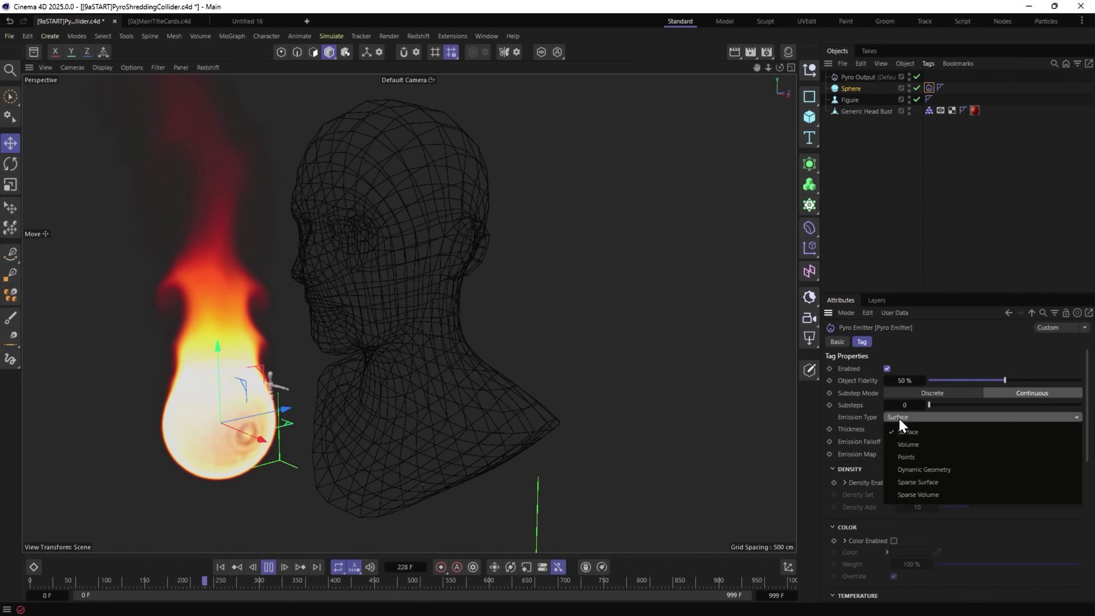
click(929, 484)
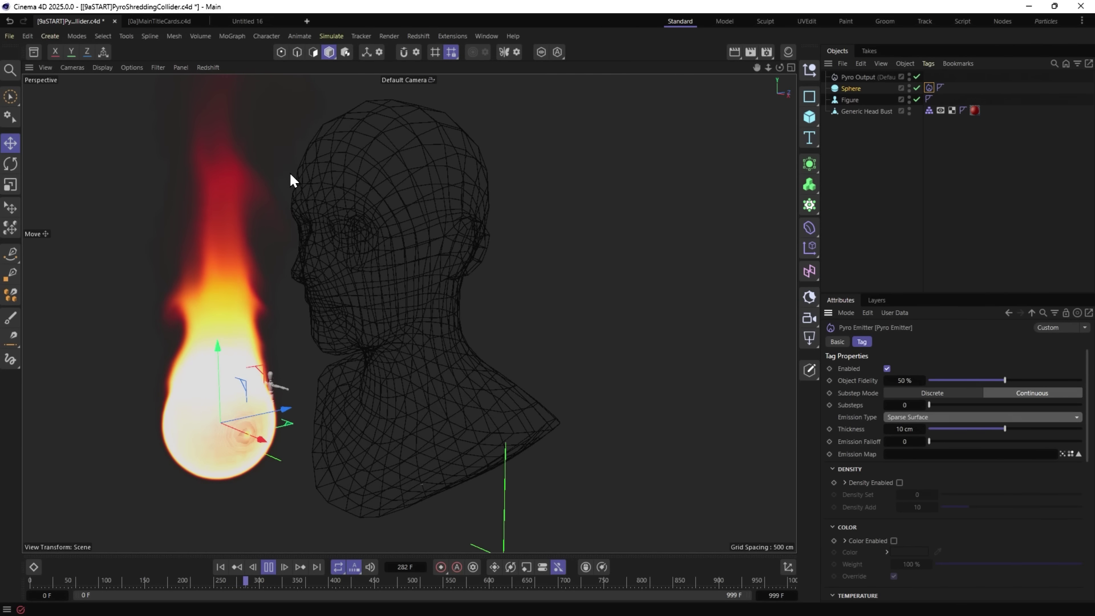
Set the Pyro Scene's Temperature Buoyancy to 0.01.
click(855, 77)
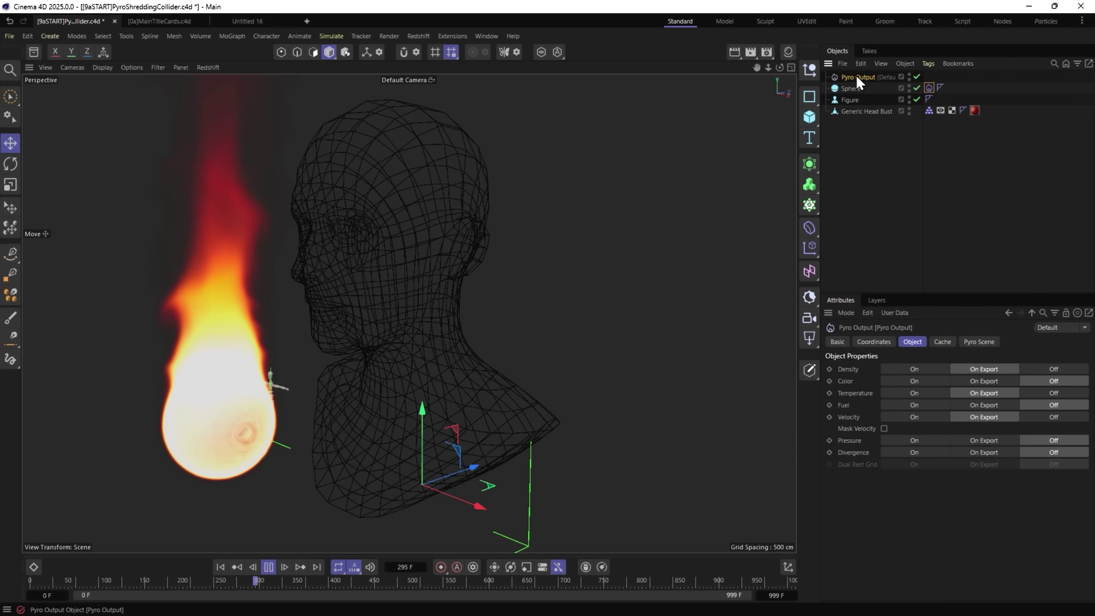
click(990, 341)
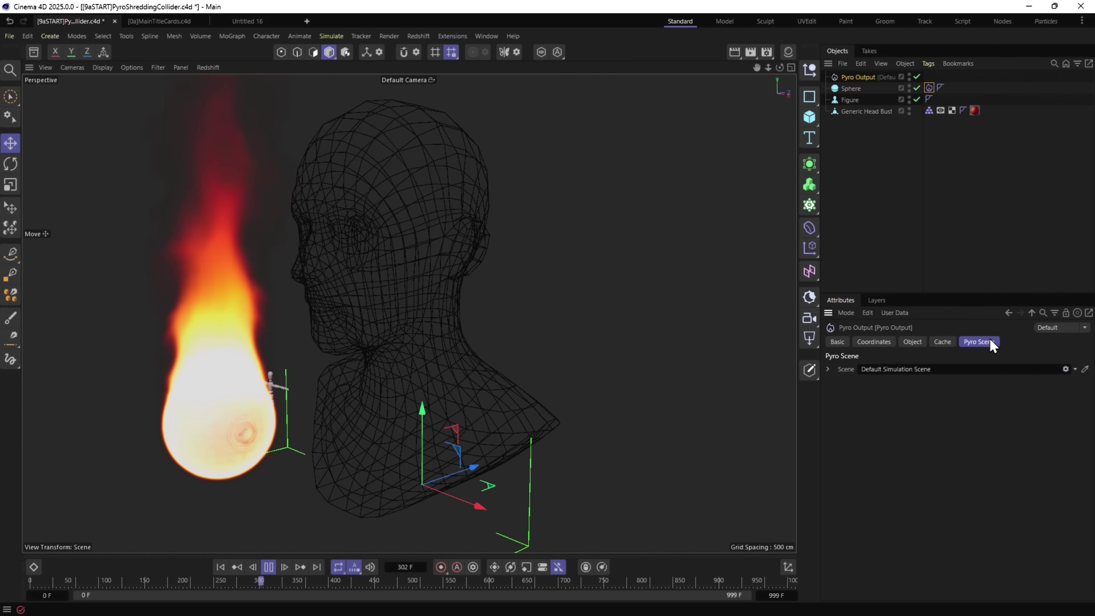
click(827, 369)
click(947, 382)
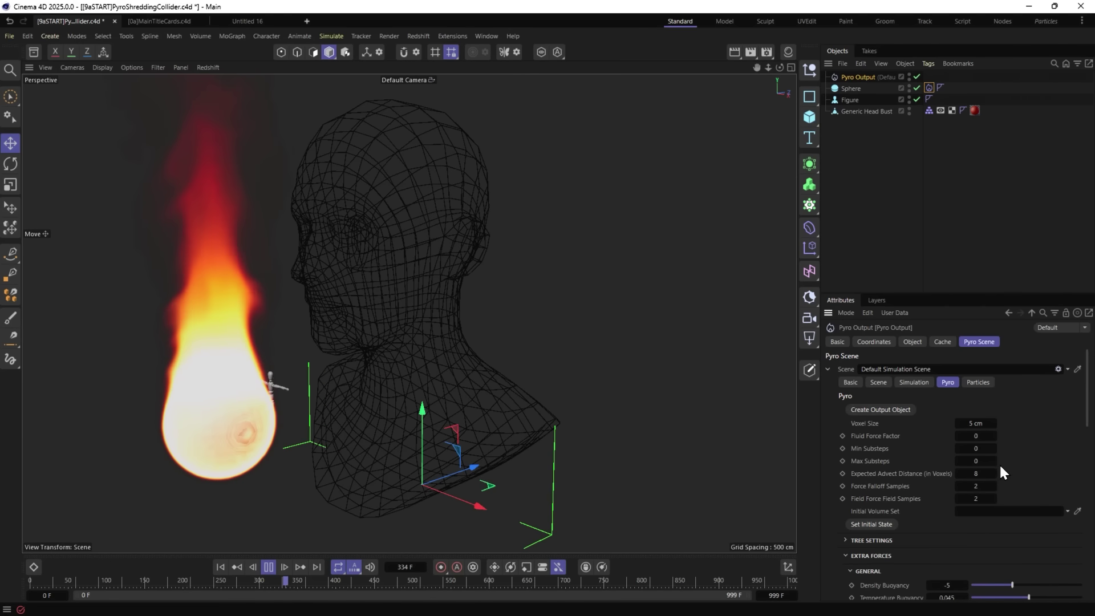
scroll(887, 459, down, 3)
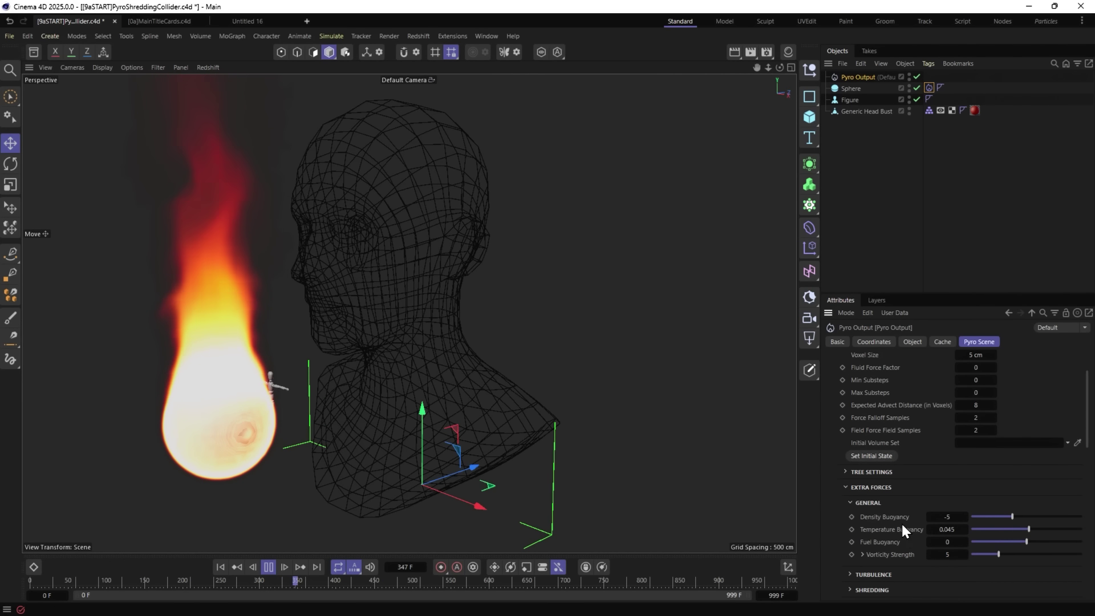
scroll(891, 515, down, 3)
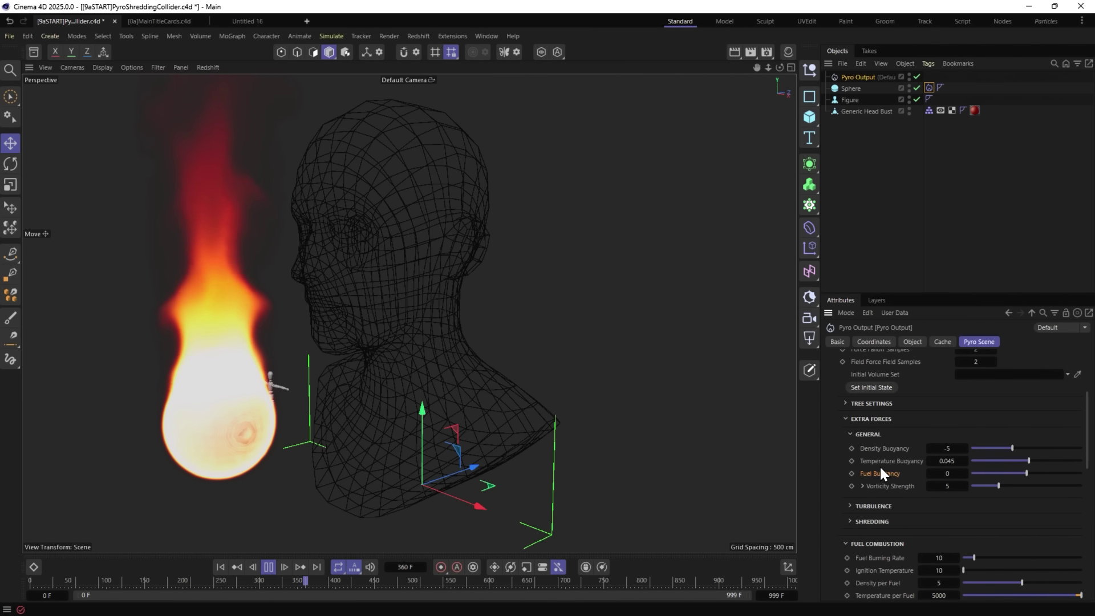
click(958, 461)
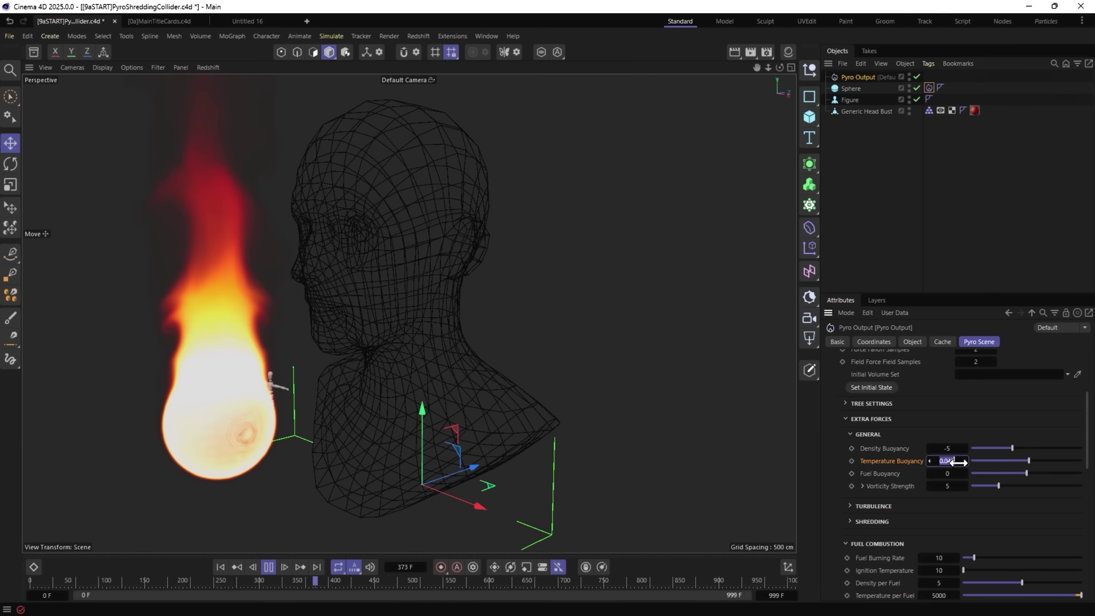
text(1)
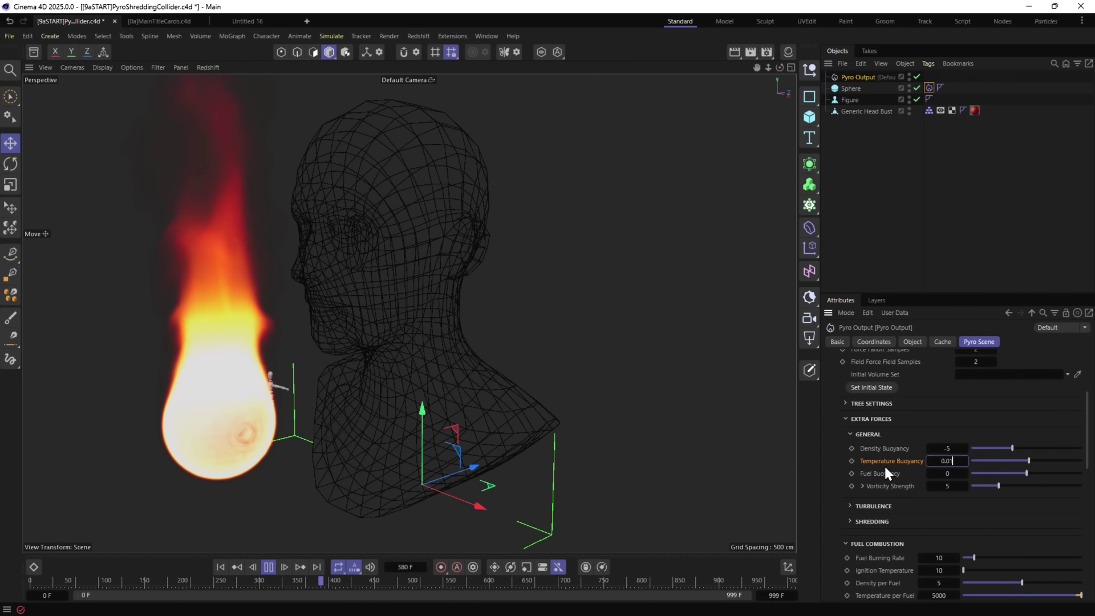
key(Return)
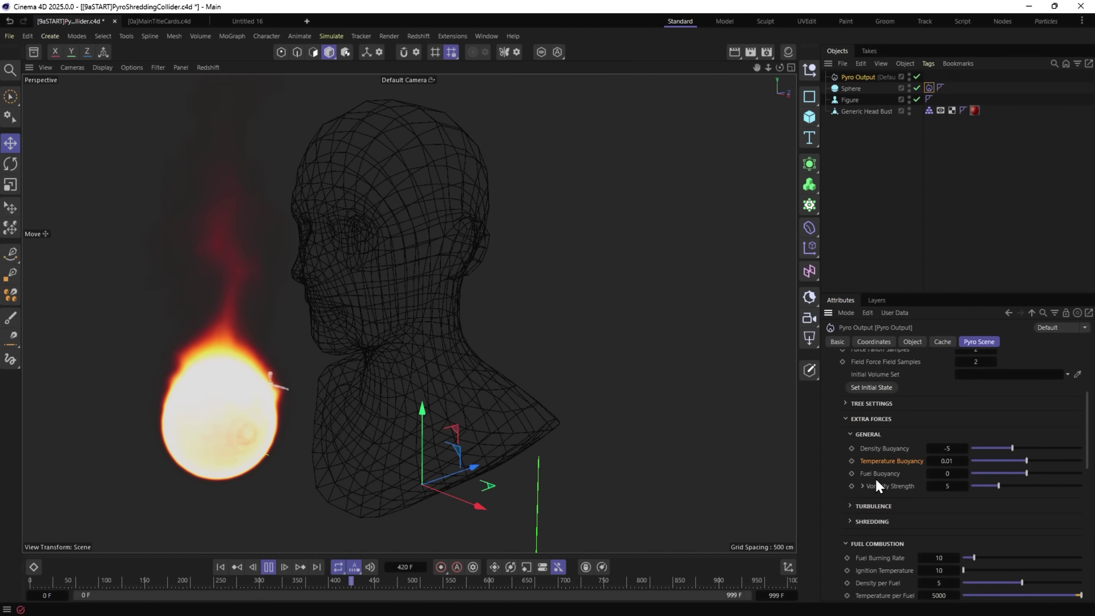
Set Relative Temperature Dissipation to 1% under Temperature.
scroll(875, 476, down, 5)
scroll(876, 480, down, 5)
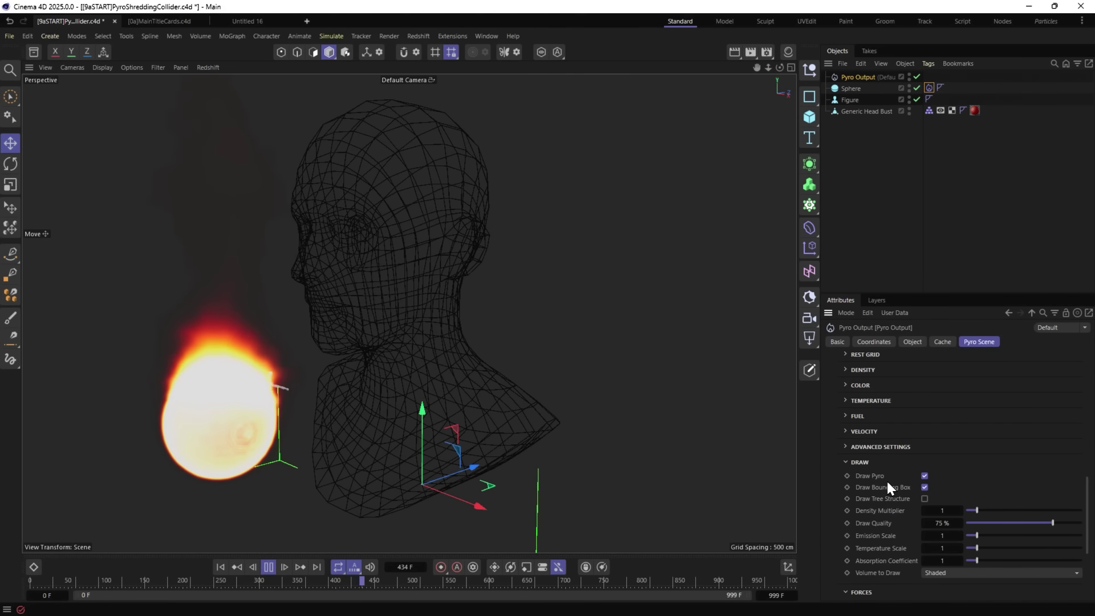
click(866, 401)
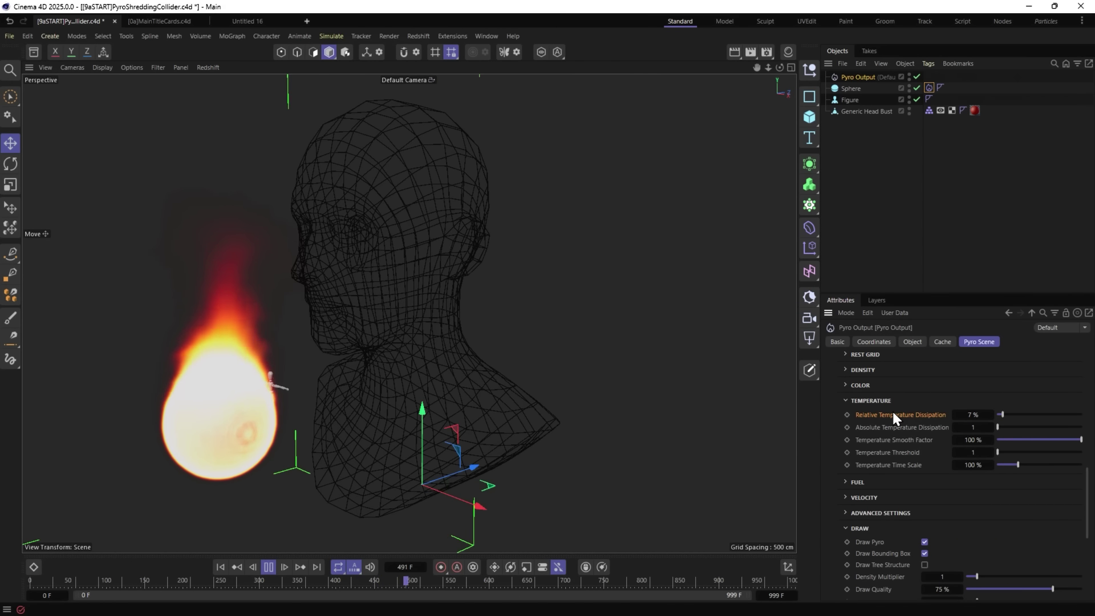
click(971, 414)
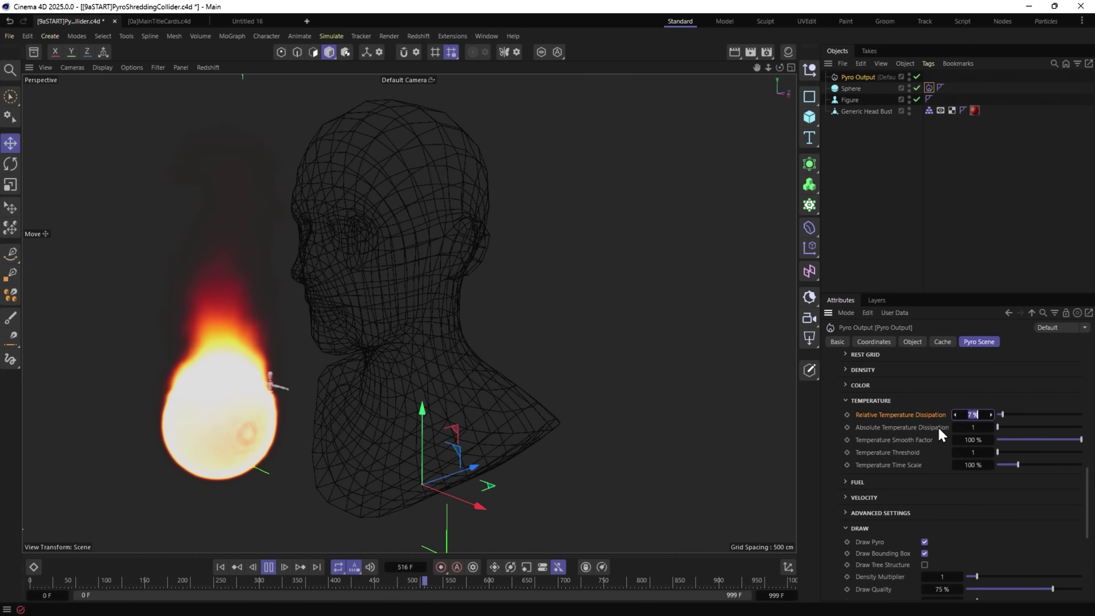
text(1)
key(Return)
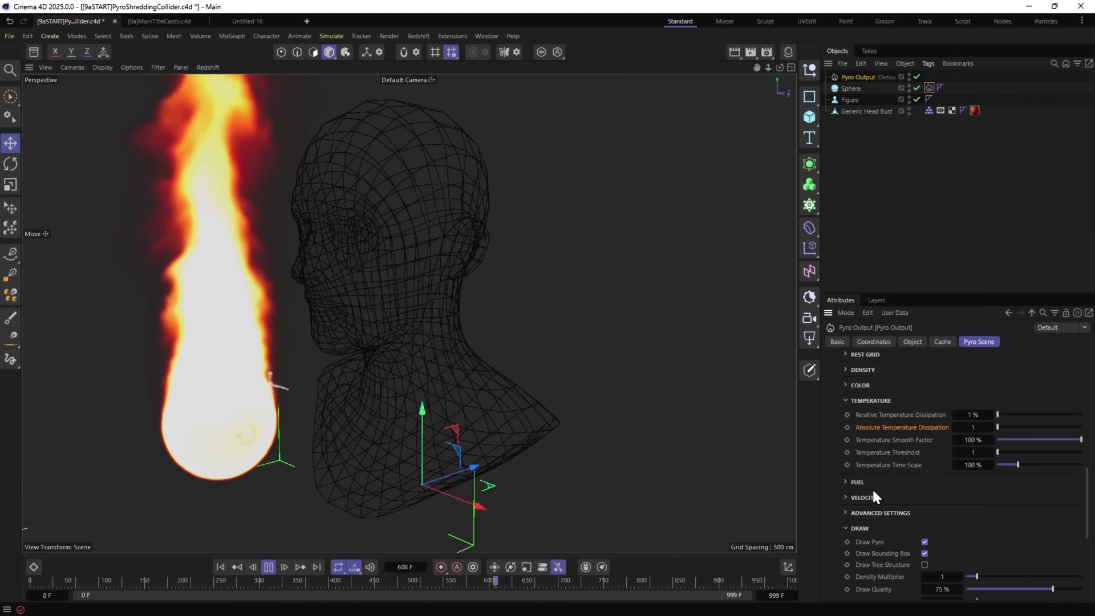
Raise Extra Forces > Shredding Push Strength from 0 to 15 and restart the simulation from frame 0.
scroll(878, 479, up, 5)
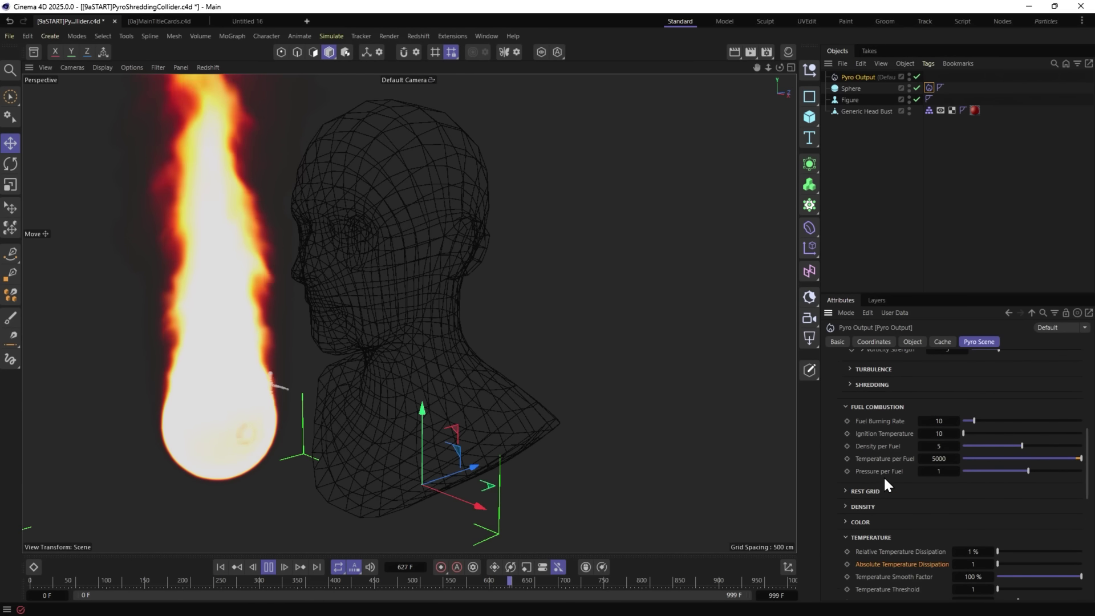
scroll(888, 485, up, 3)
click(861, 419)
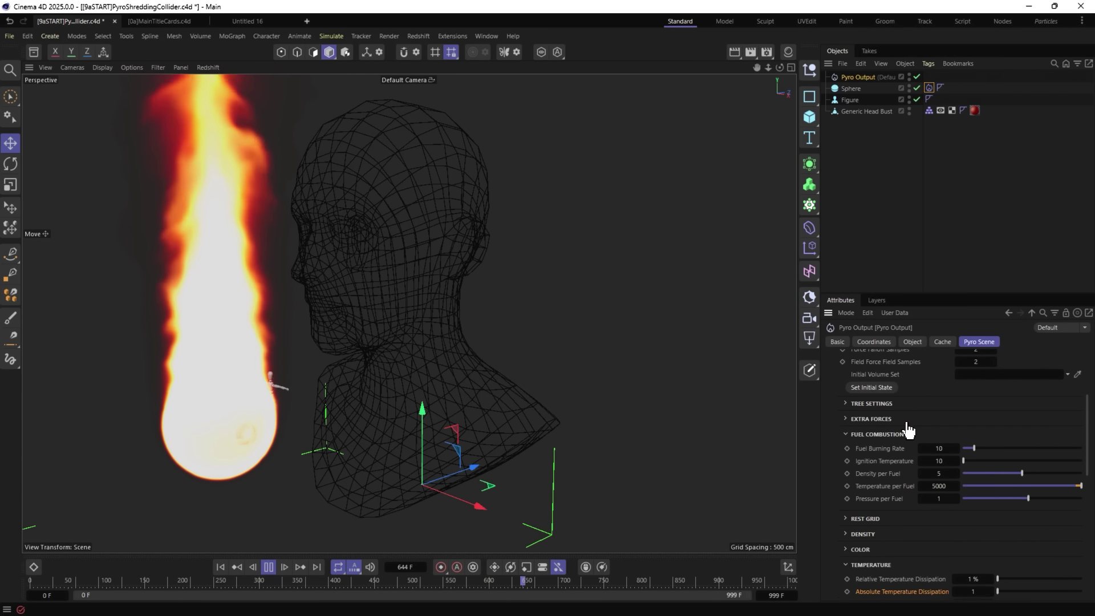
click(865, 420)
click(861, 435)
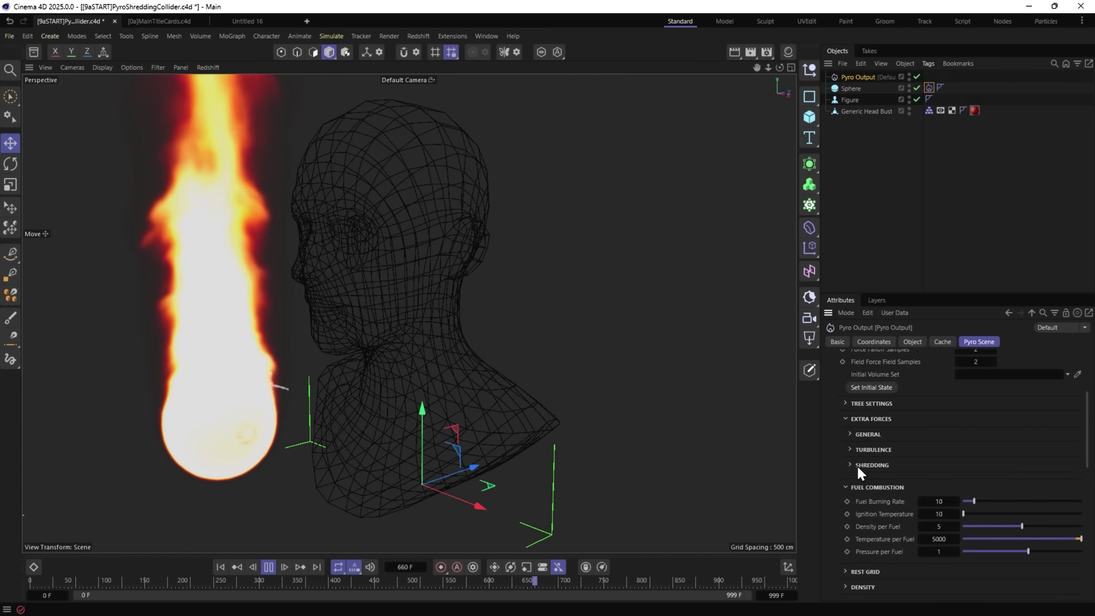
click(875, 466)
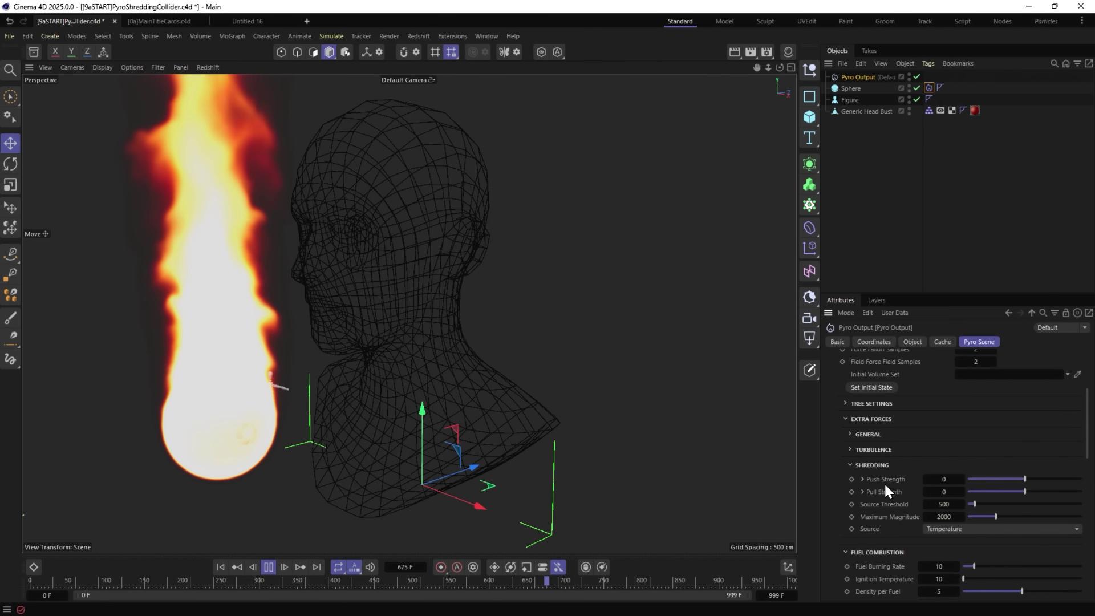
drag(866, 525, 888, 475)
click(888, 478)
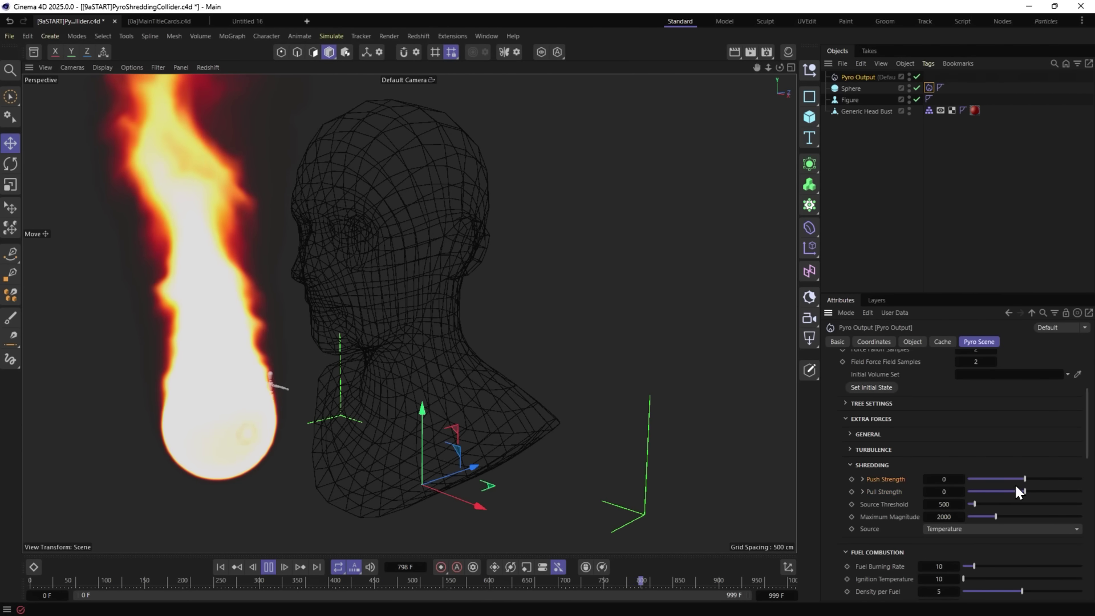
drag(1062, 479, 1093, 488)
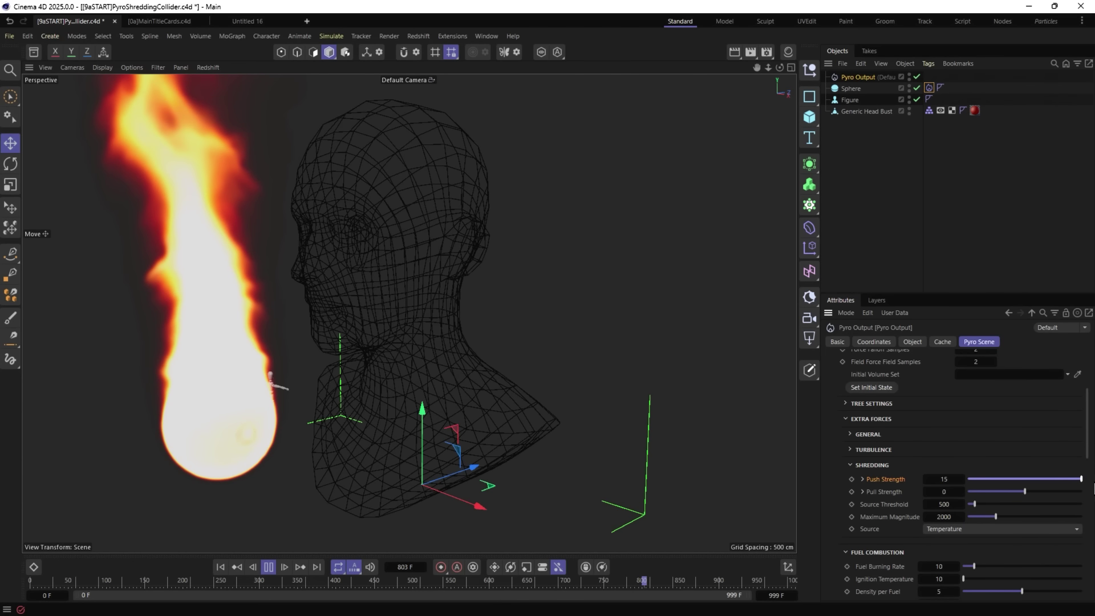
click(220, 566)
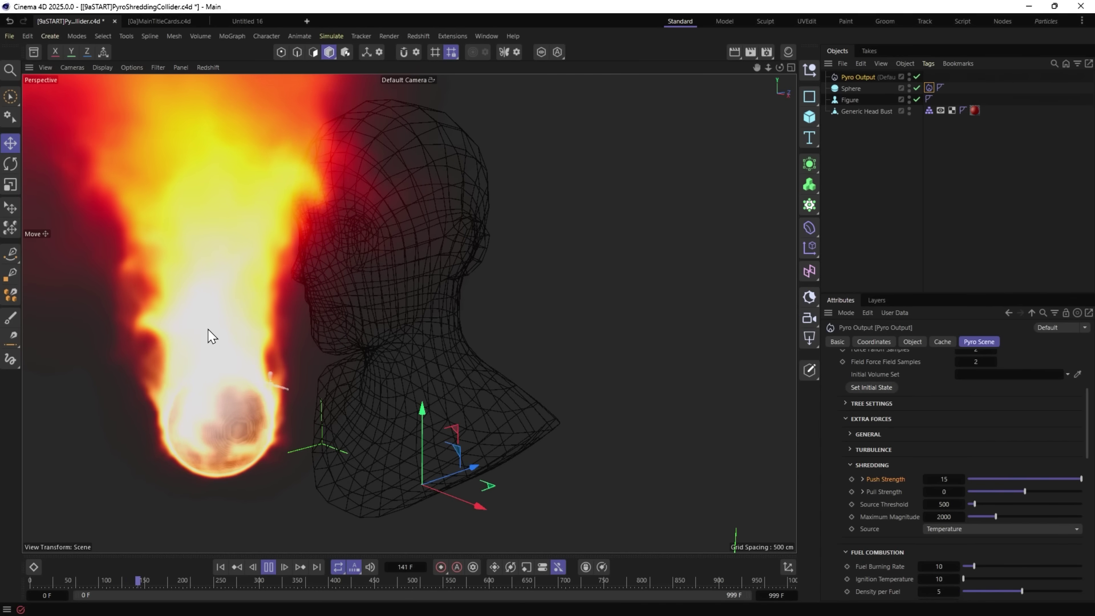
Set the fire's Push Strength to 33 and replay the simulation from frame 0.
click(943, 479)
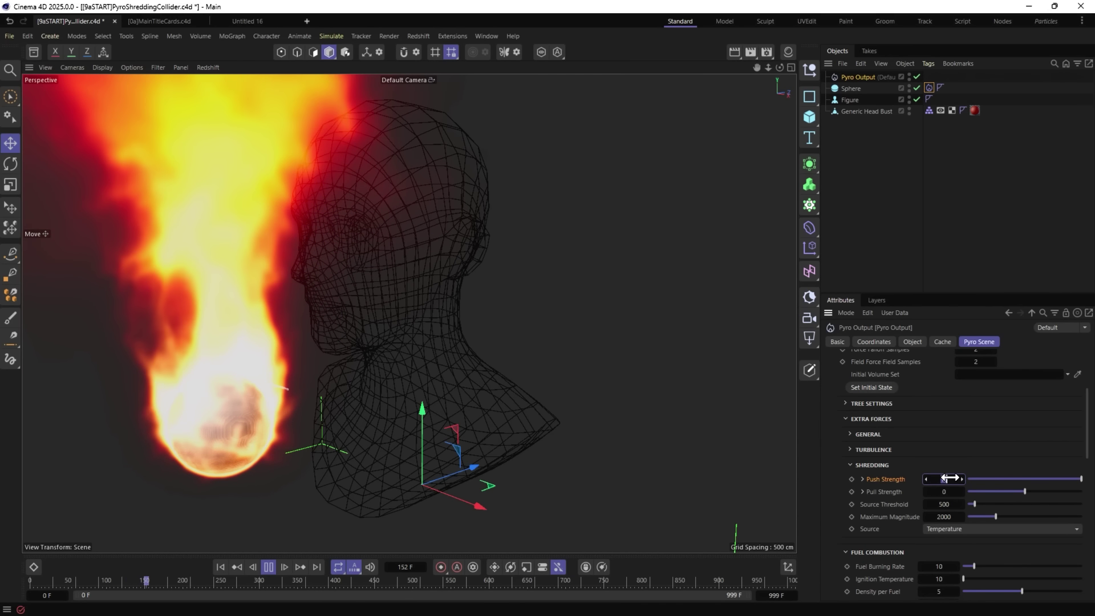
text(33)
key(Return)
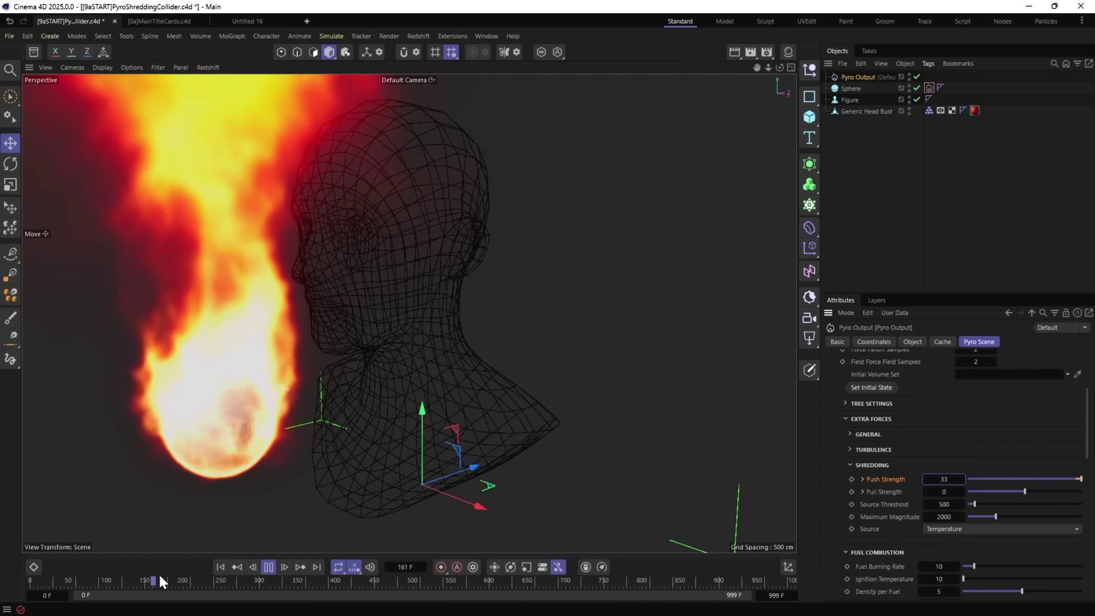
click(216, 567)
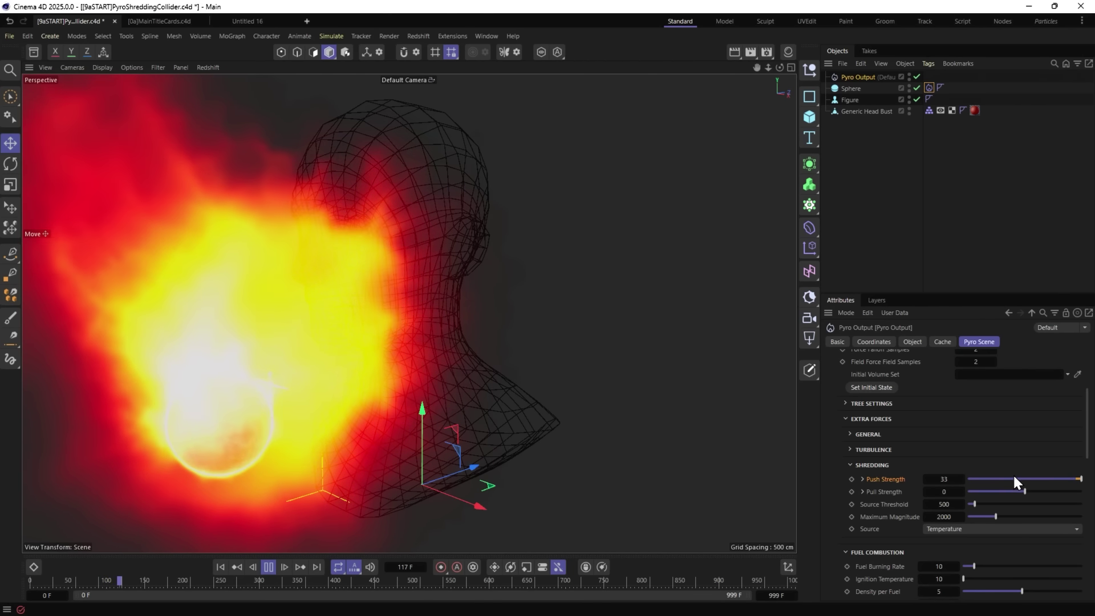
Drag Push Strength to -15 and replay, then return it to 15.
drag(1012, 479, 992, 479)
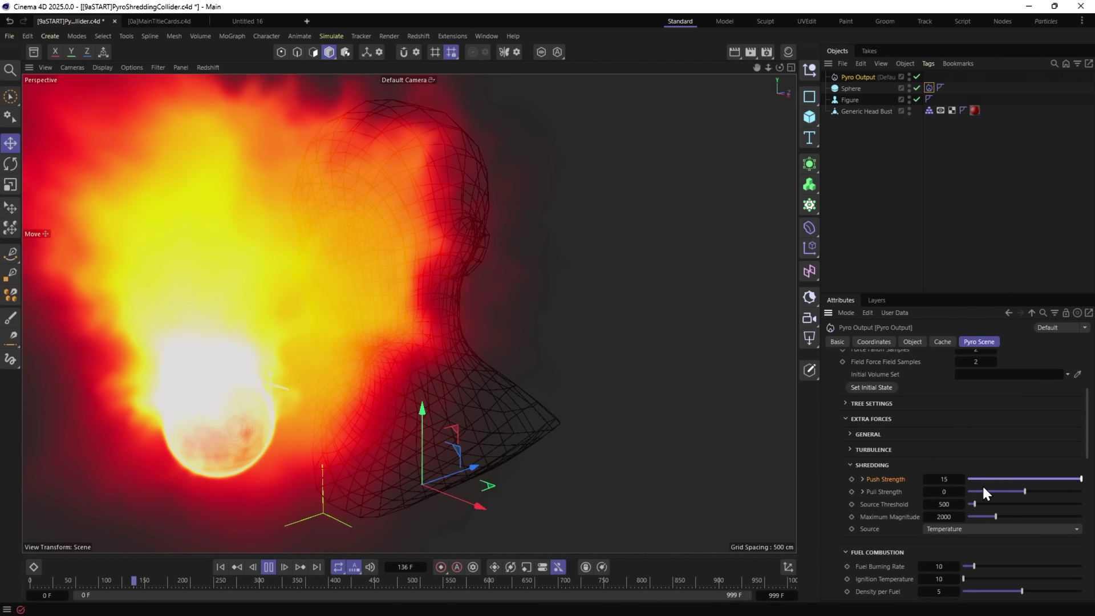
drag(1001, 479, 964, 479)
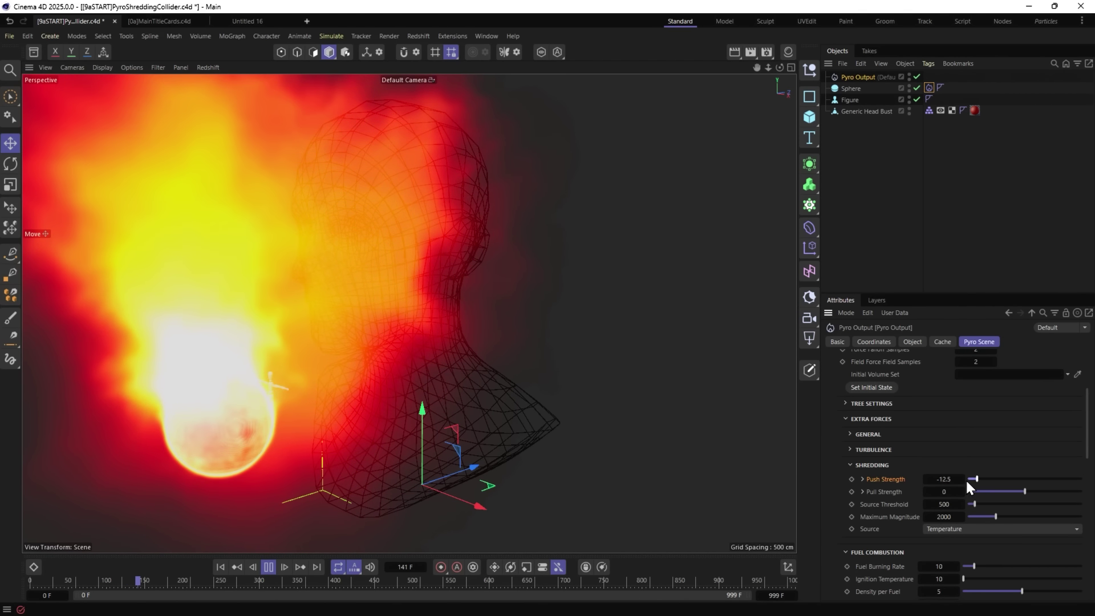
click(219, 568)
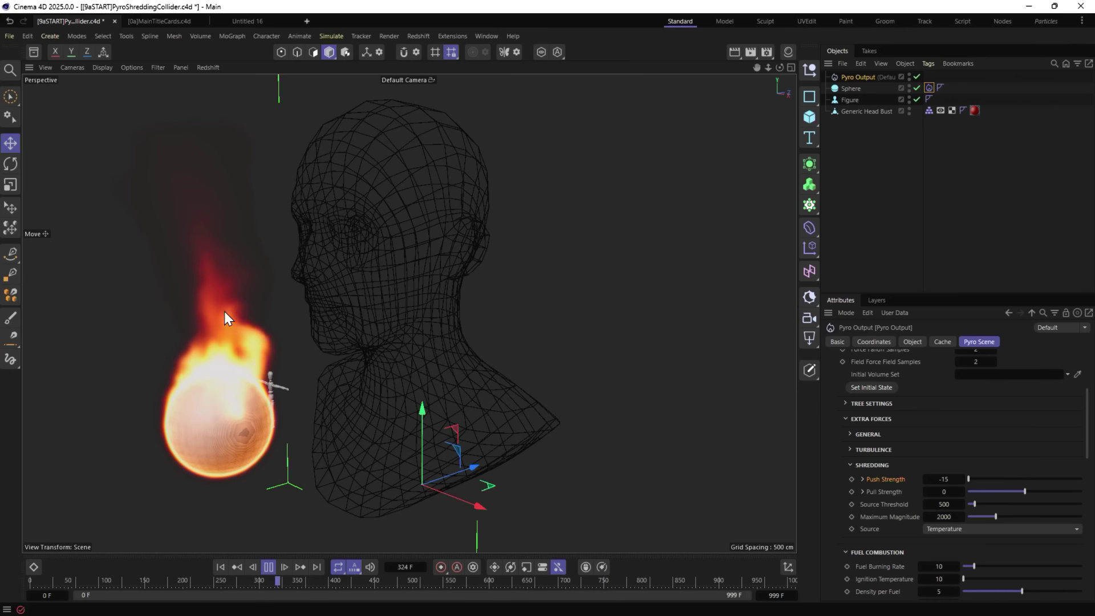
drag(987, 479, 1083, 479)
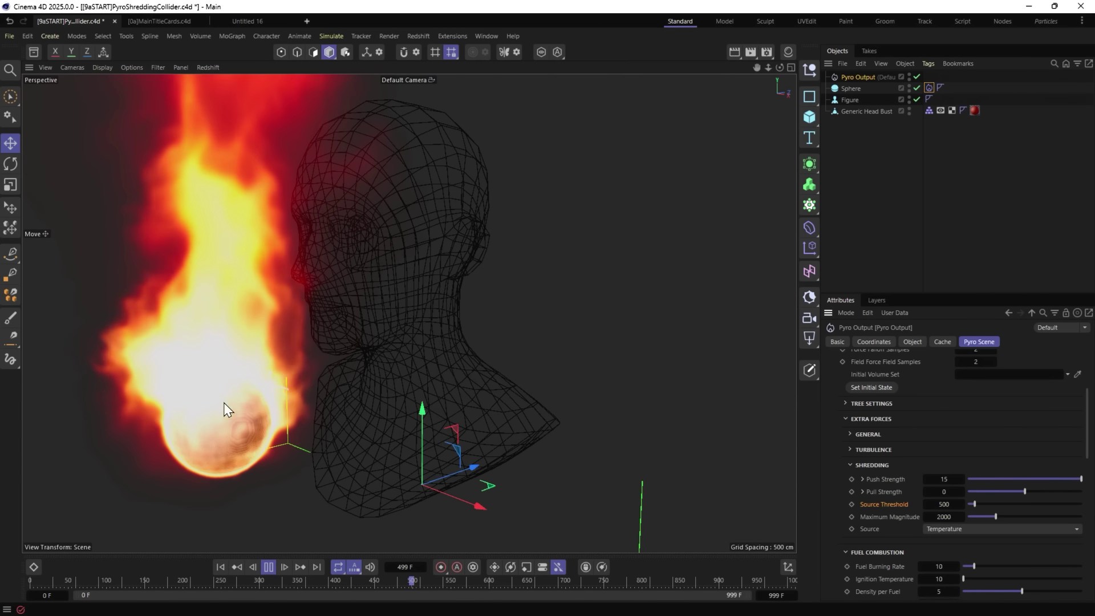
Rewind to frame 0, select the Sphere and turn off its editor visibility.
click(263, 566)
click(221, 567)
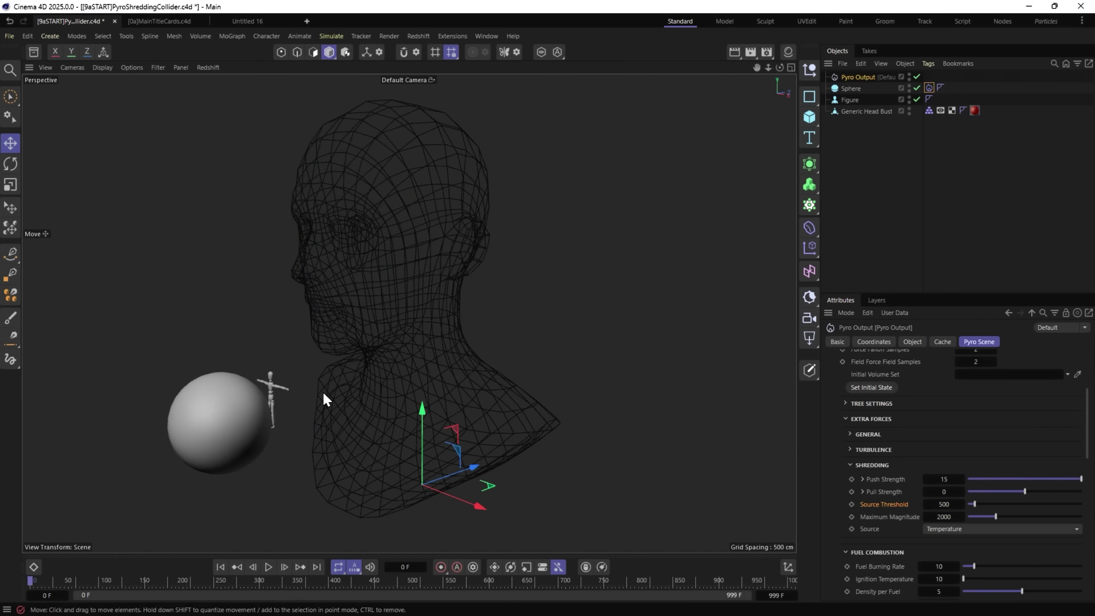
click(853, 88)
alt+middle_drag(556, 295, 265, 432)
alt+drag(268, 441, 437, 377)
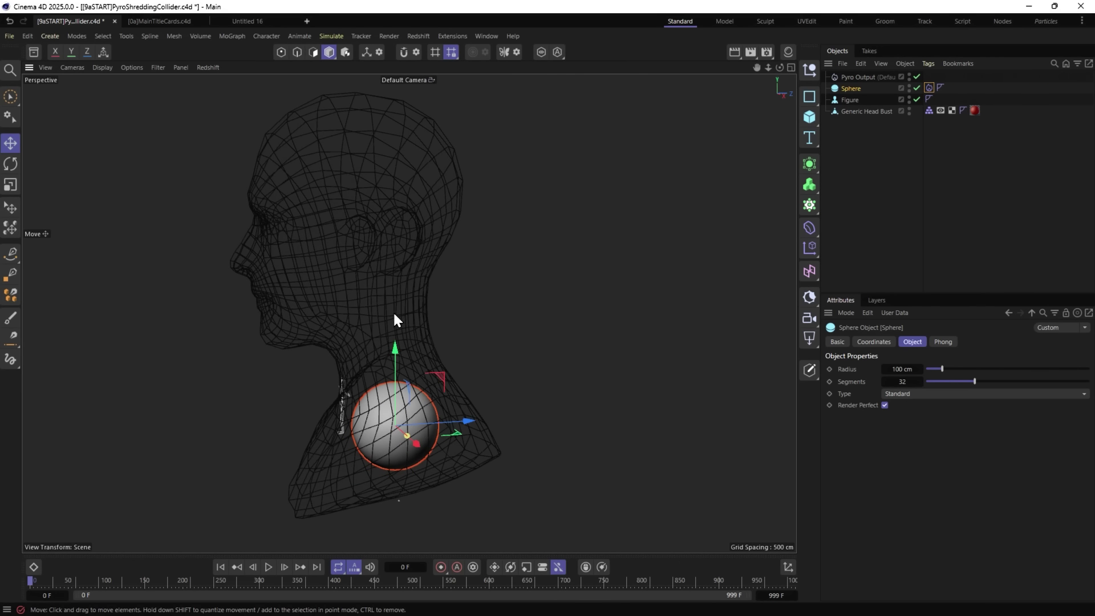
click(908, 85)
alt+drag(380, 401, 436, 413)
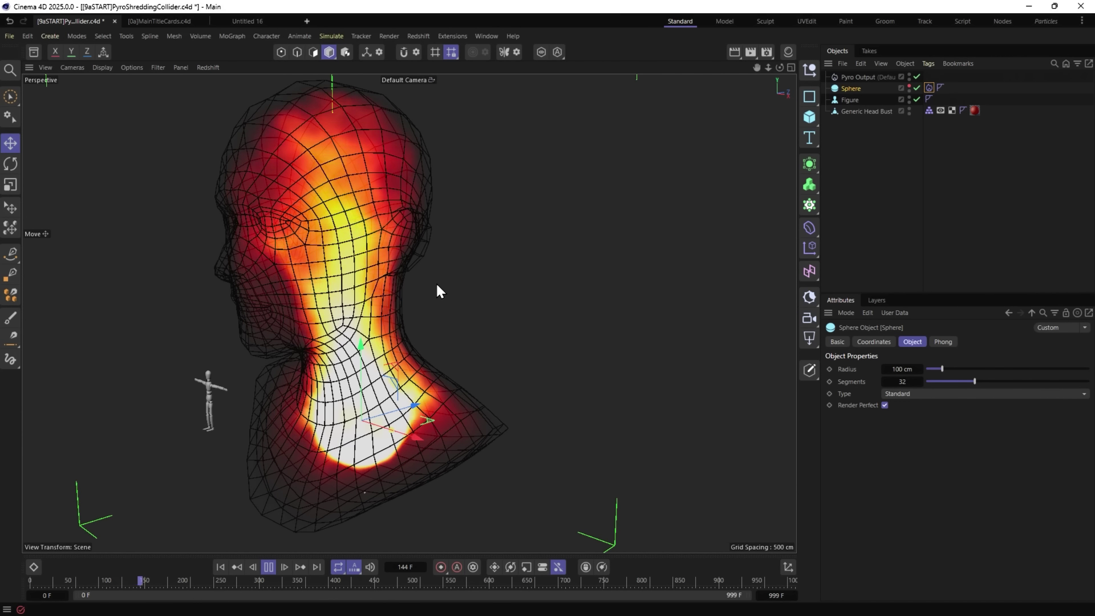
Raise the Pyro Output Push Strength from 15 to 25.
alt+drag(436, 282, 394, 307)
click(928, 88)
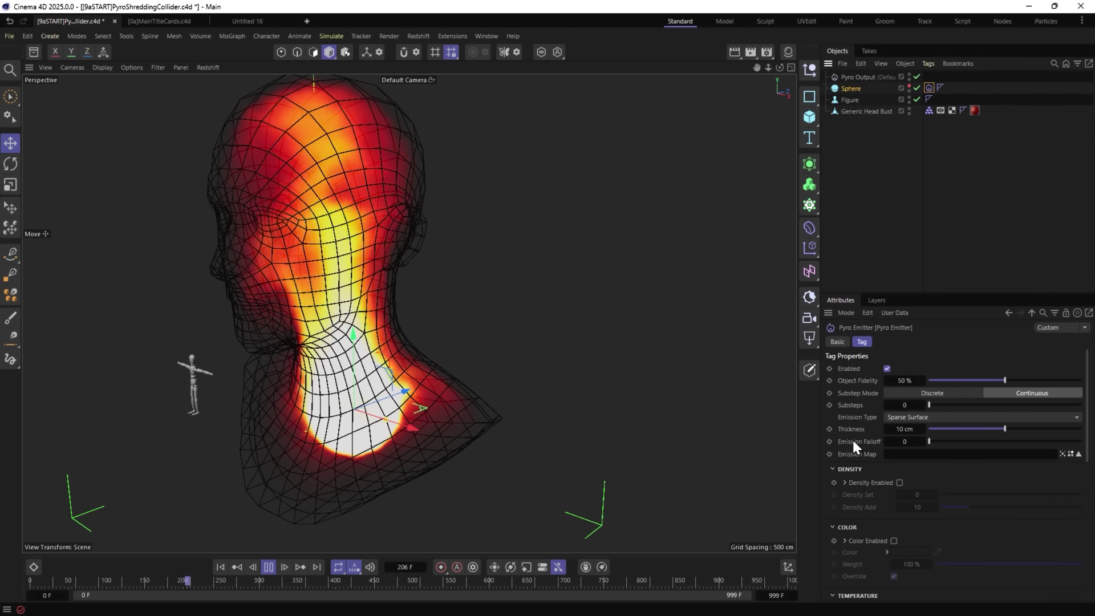
click(858, 77)
scroll(872, 399, down, 10)
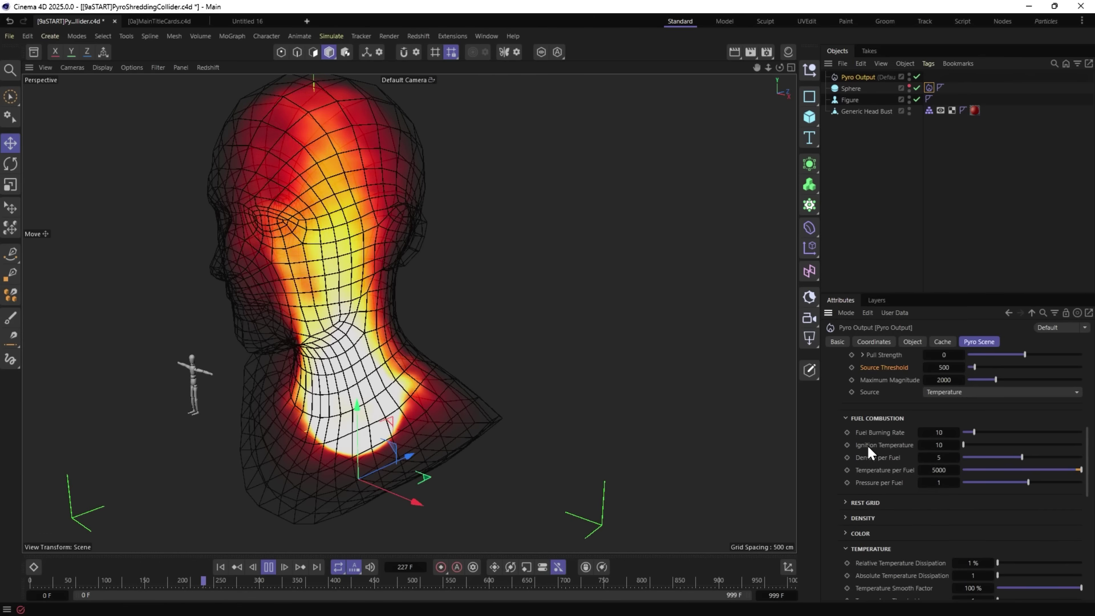
scroll(884, 405, up, 3)
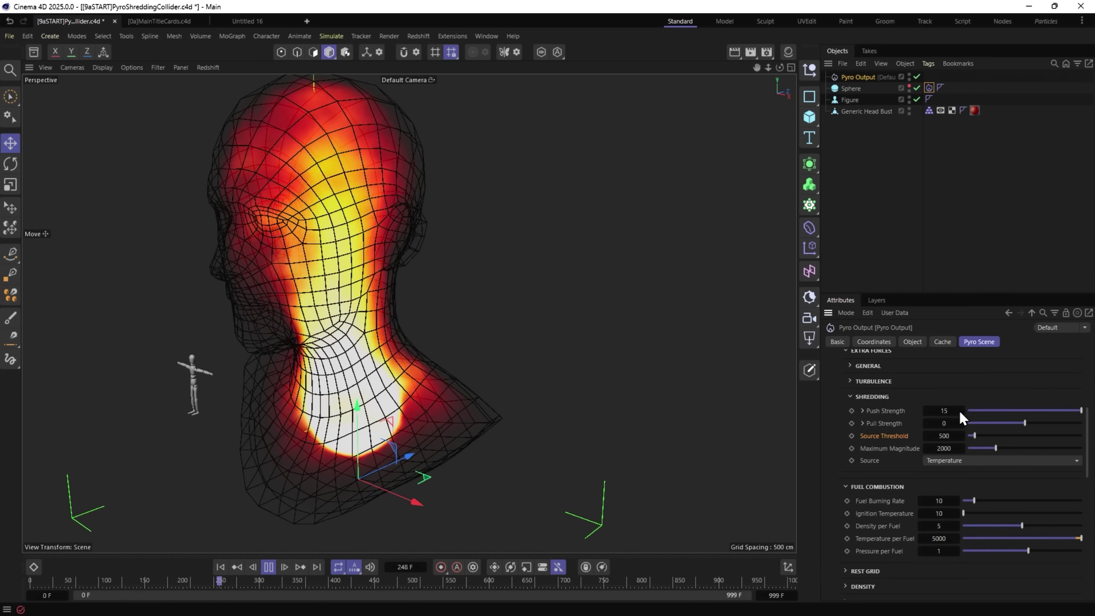
drag(962, 411, 989, 380)
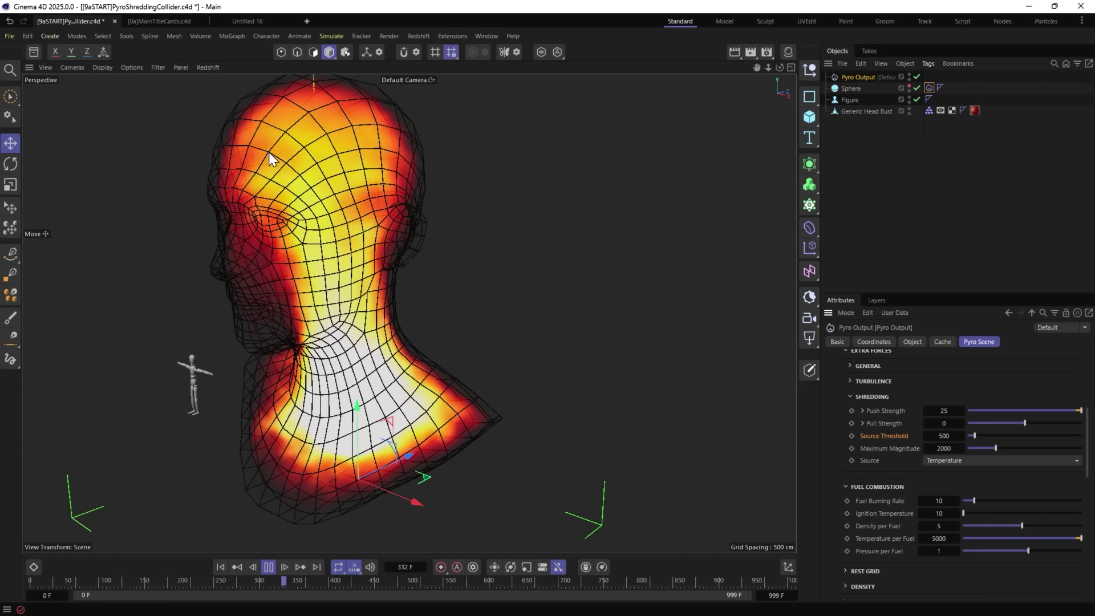
scroll(883, 407, up, 3)
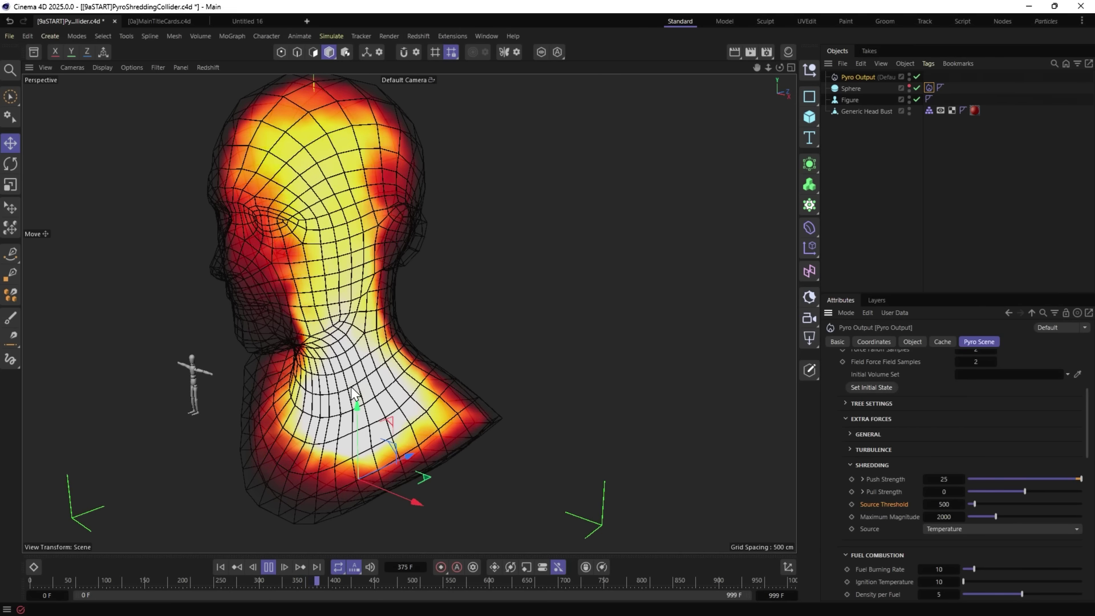
Set Temperature Buoyancy to 0 under General extra forces and replay from the first frame.
alt+drag(407, 268, 823, 382)
scroll(482, 352, up, 2)
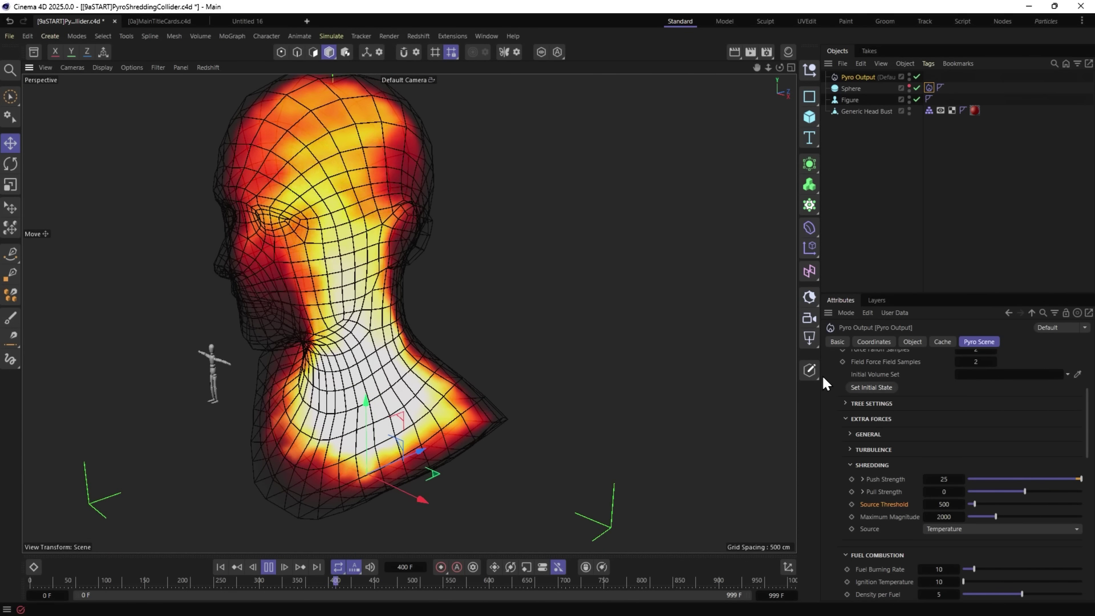
click(876, 450)
click(872, 435)
click(947, 461)
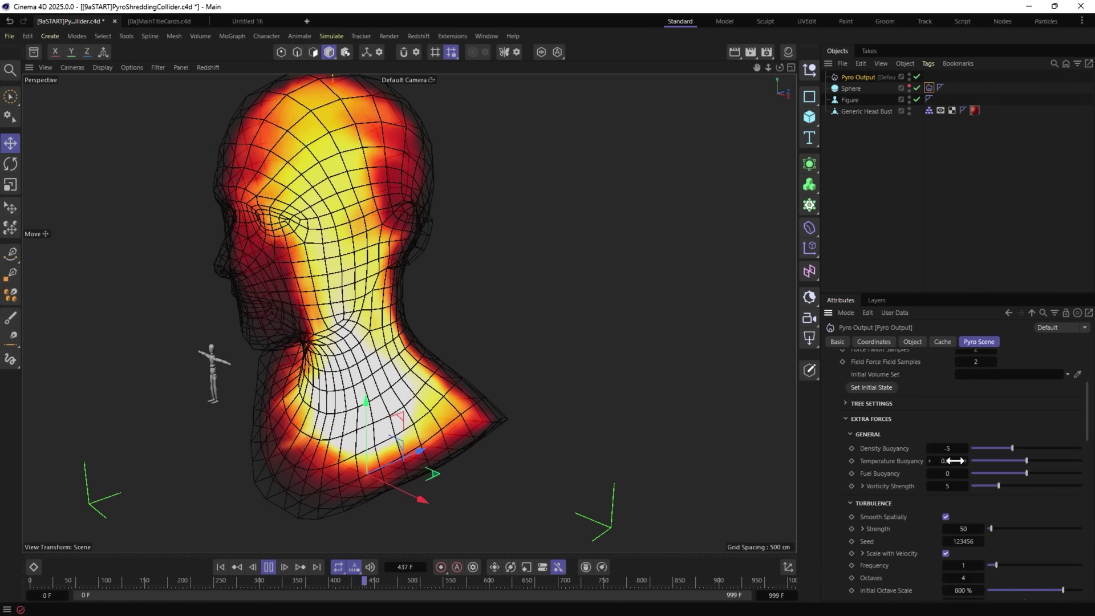
click(901, 472)
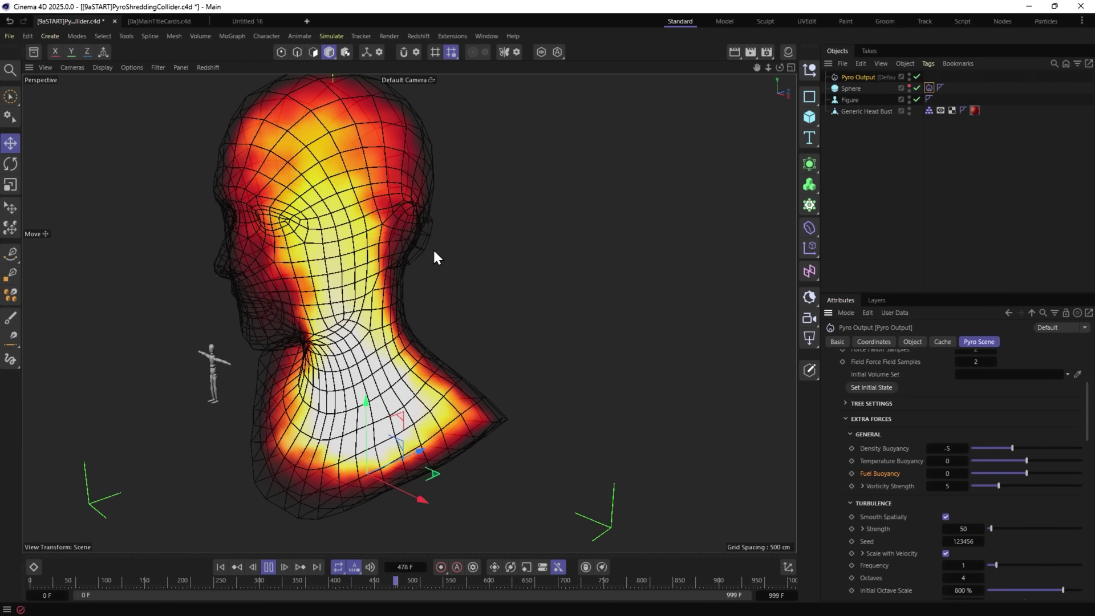
click(220, 566)
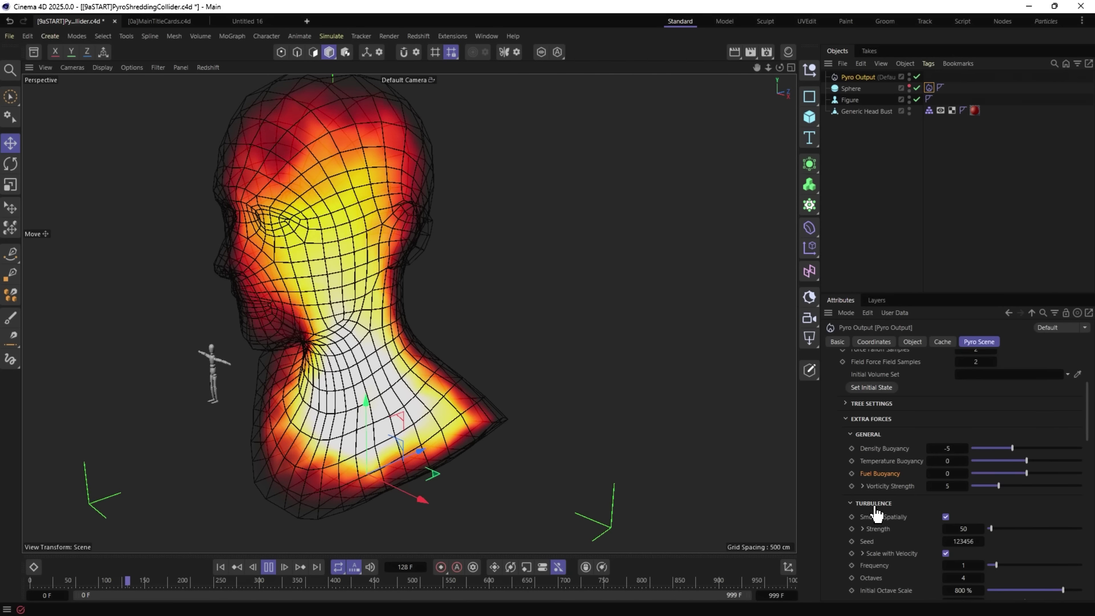
Raise Turbulence Strength from 50 to 150 and collapse the General and Turbulence groups.
drag(990, 528, 1001, 528)
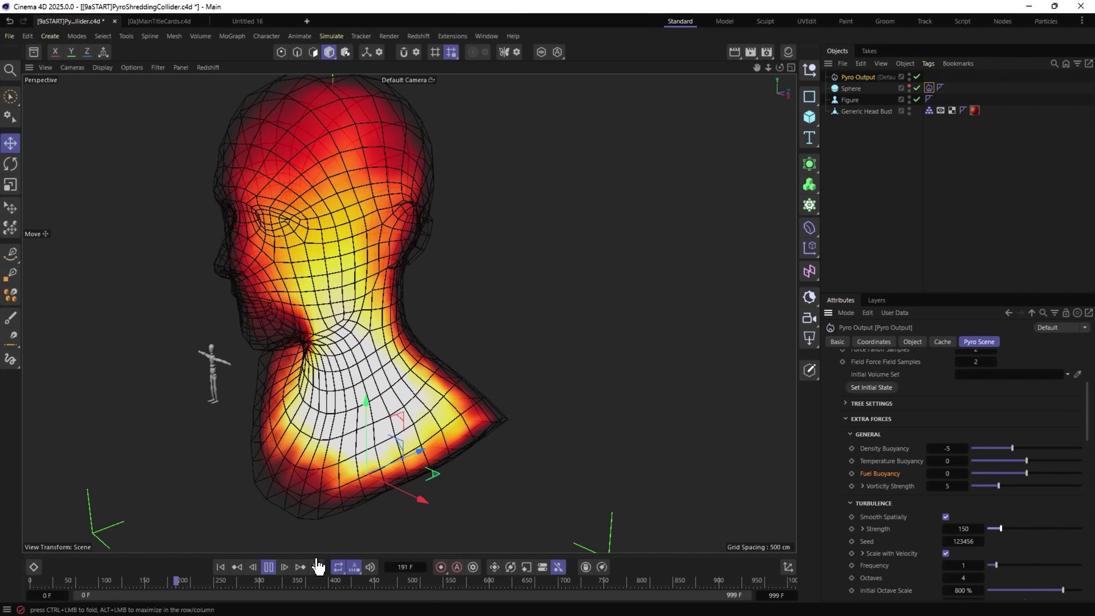
click(329, 36)
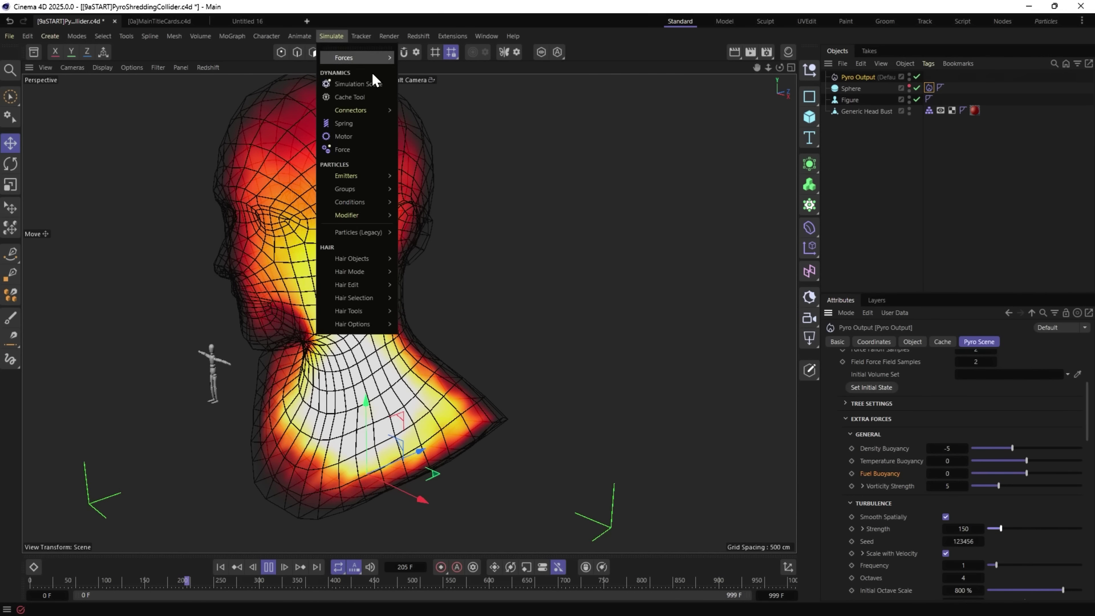
key(Escape)
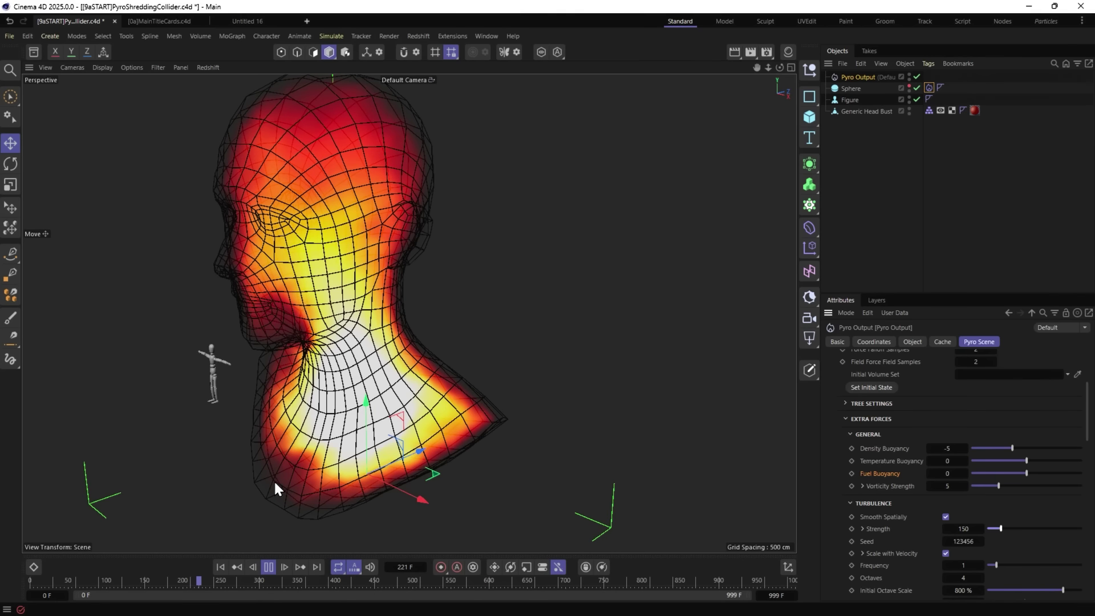
click(866, 434)
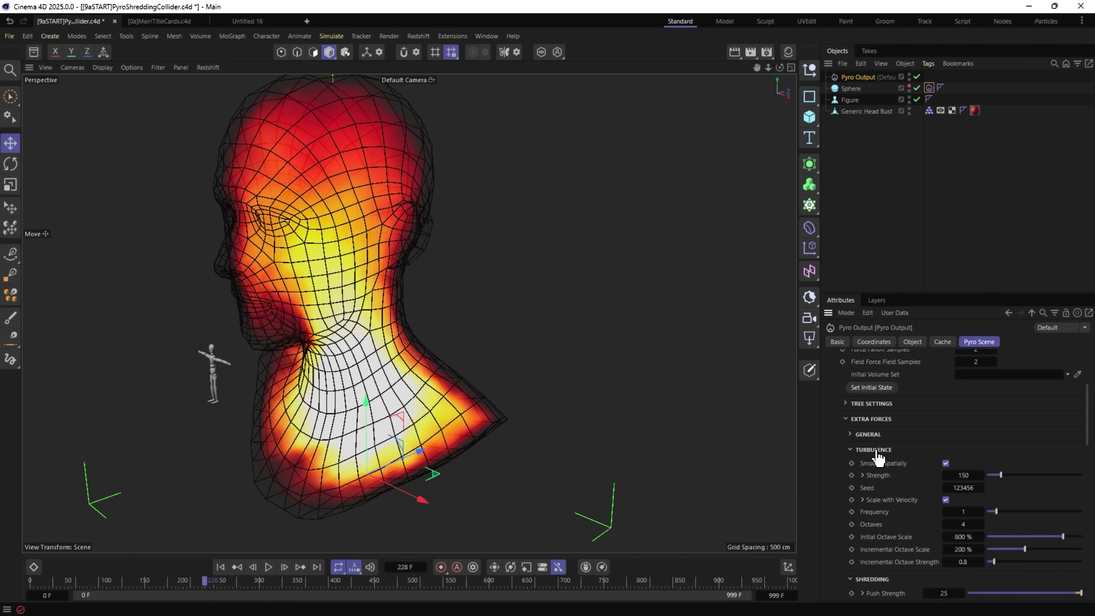
click(873, 451)
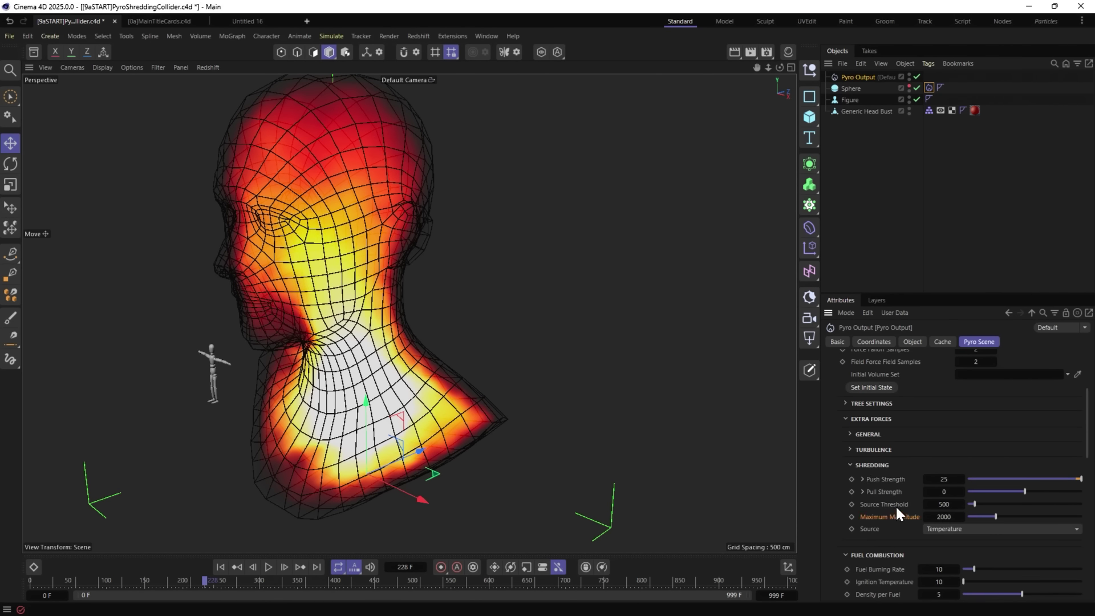
Keep Temperature as the shredding Source and rewind the simulation to frame 0.
click(939, 529)
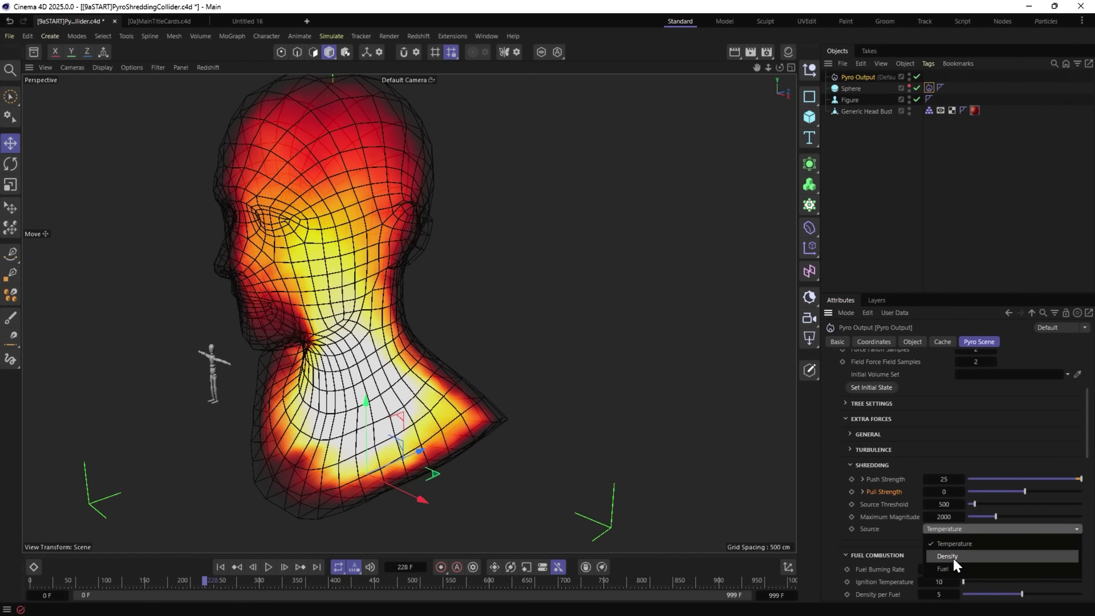
click(894, 510)
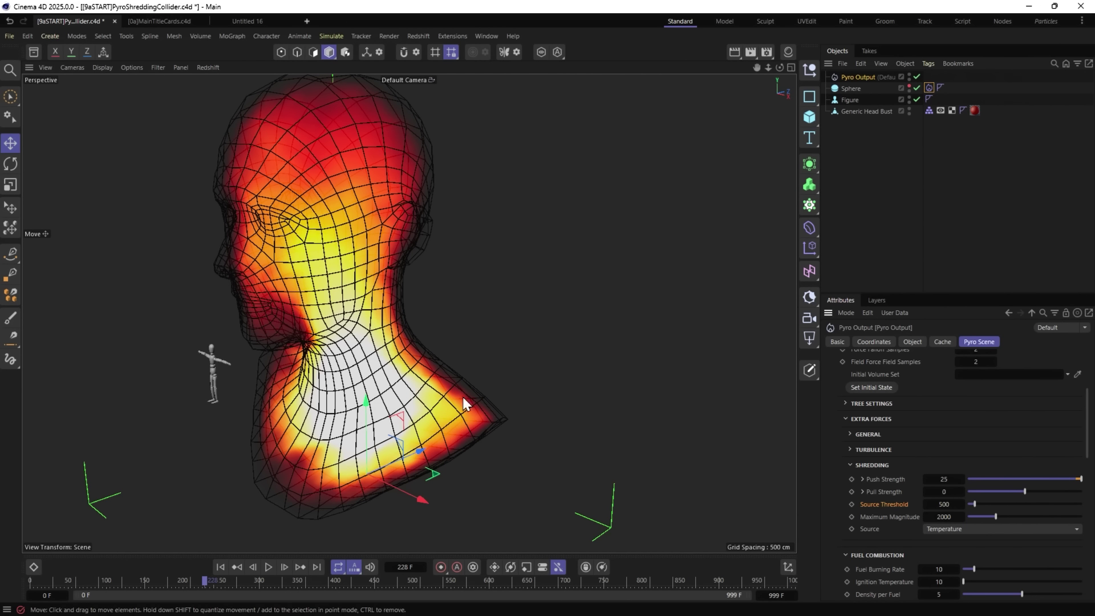
alt+drag(327, 348, 379, 327)
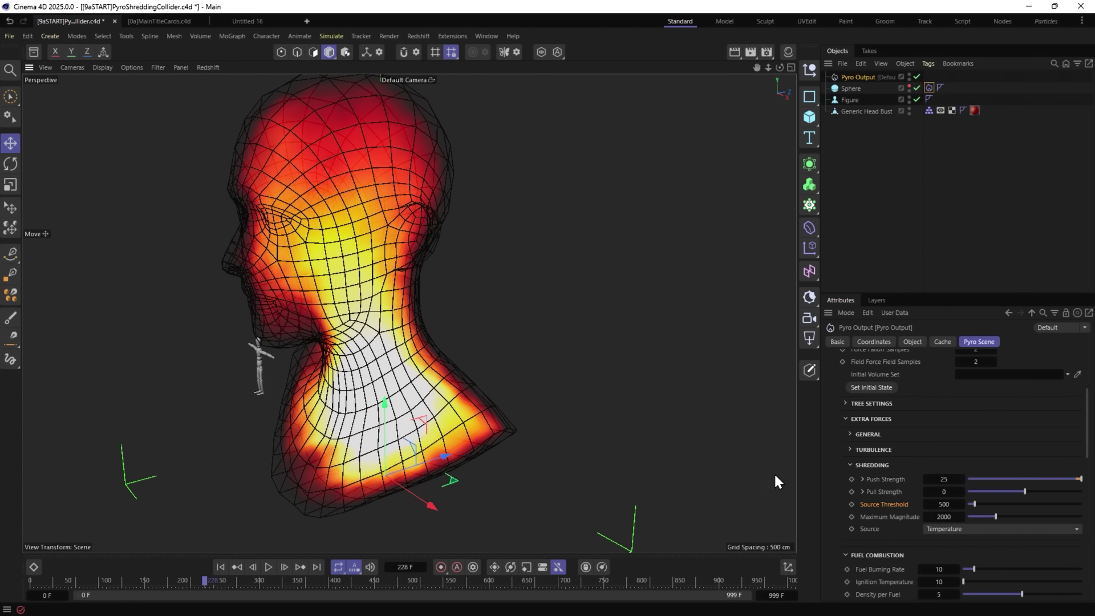
click(222, 566)
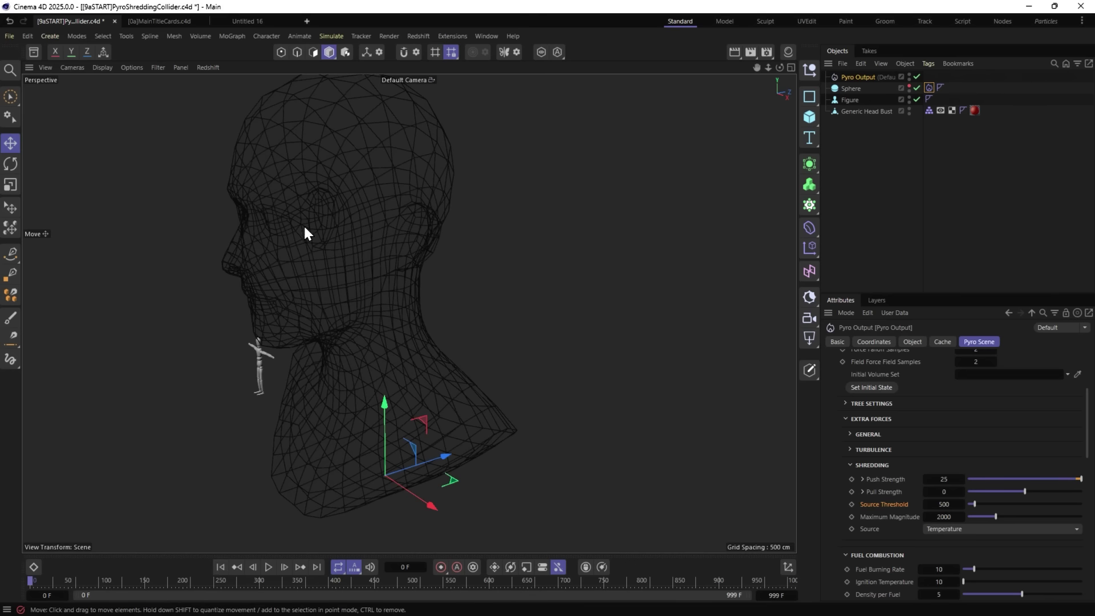
Create a new scene, search the Asset Browser for 'pyro' and reveal Burning Pan's example folder.
click(308, 21)
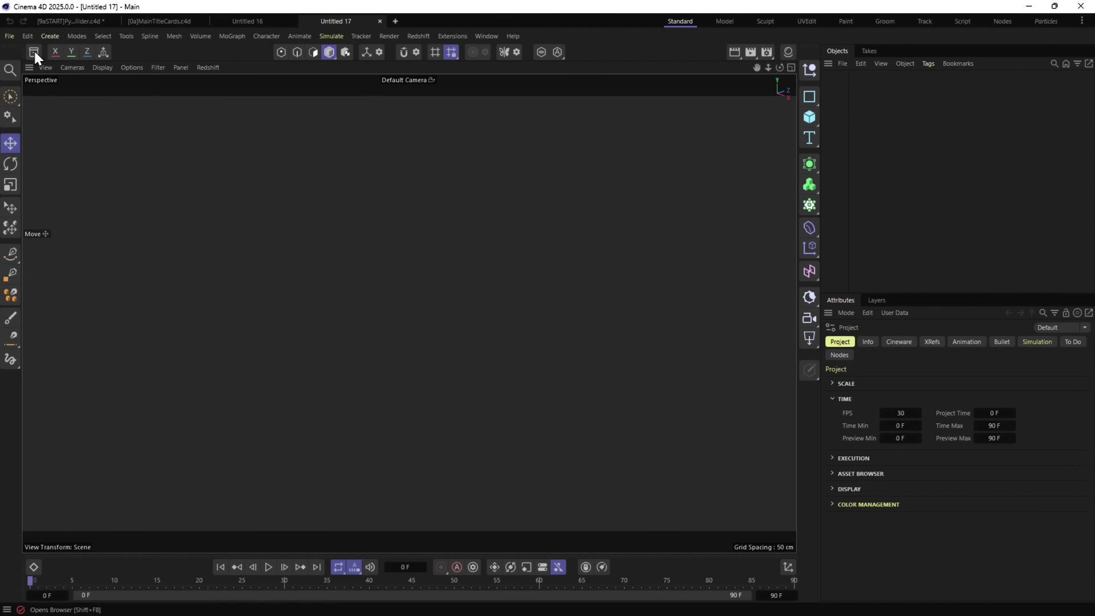
click(34, 52)
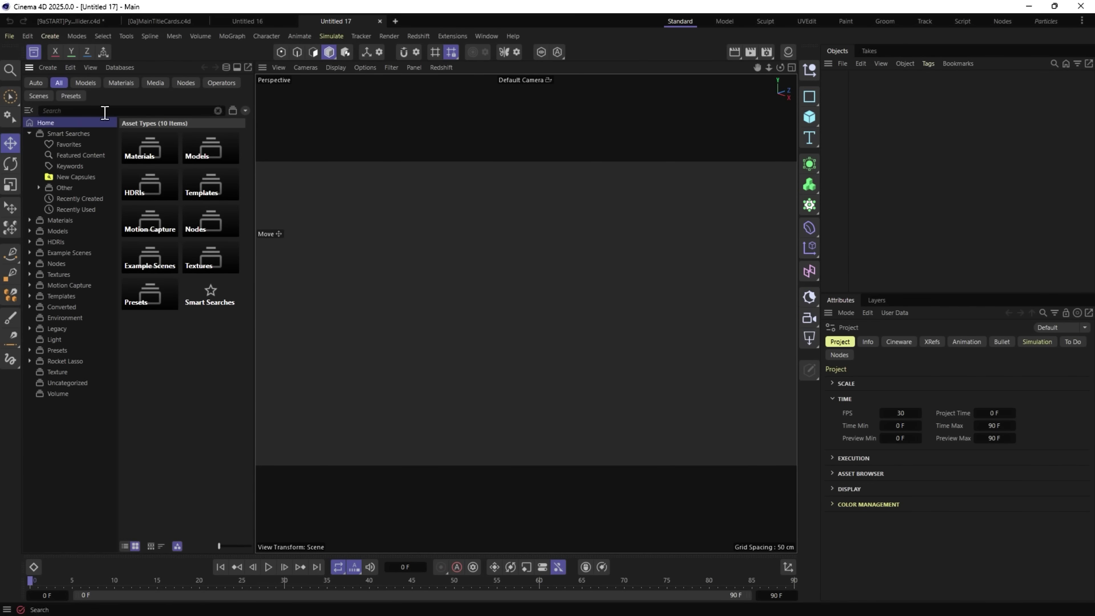
click(99, 111)
text(p)
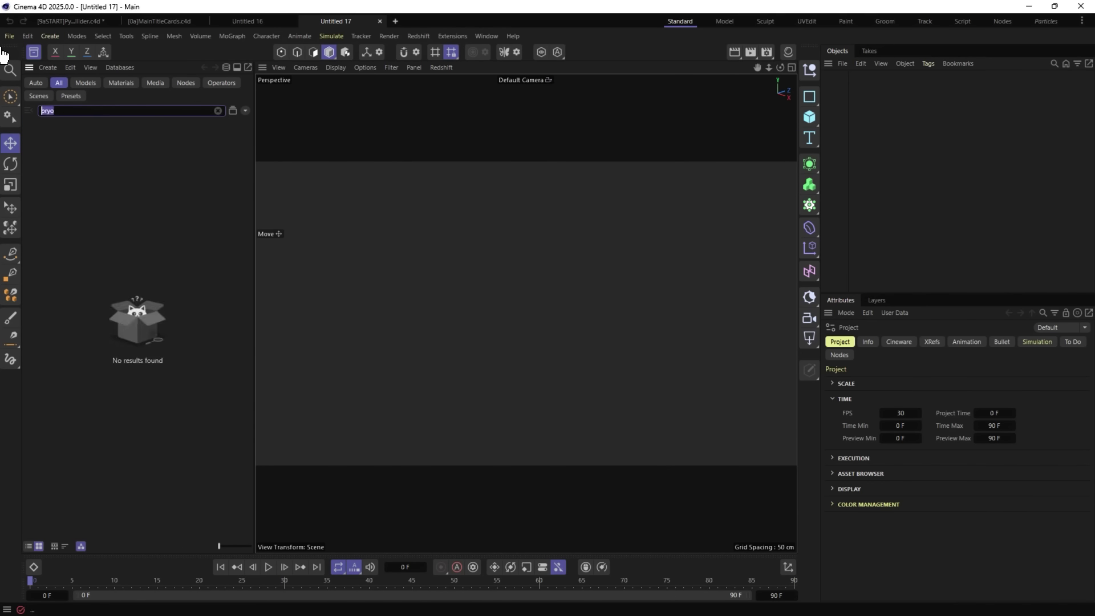
text(yro)
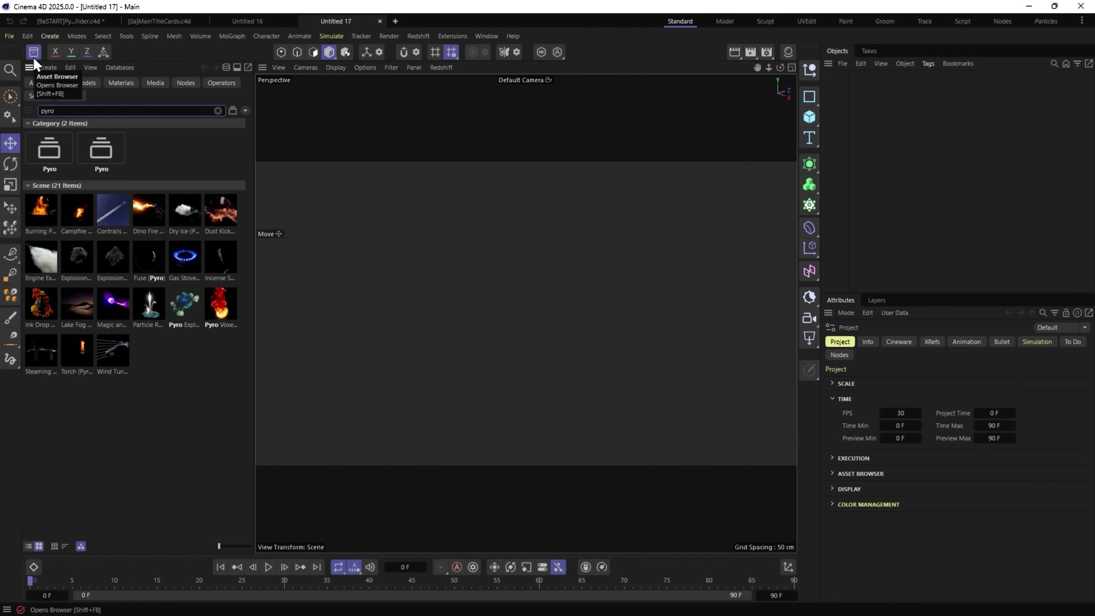
right_click(31, 214)
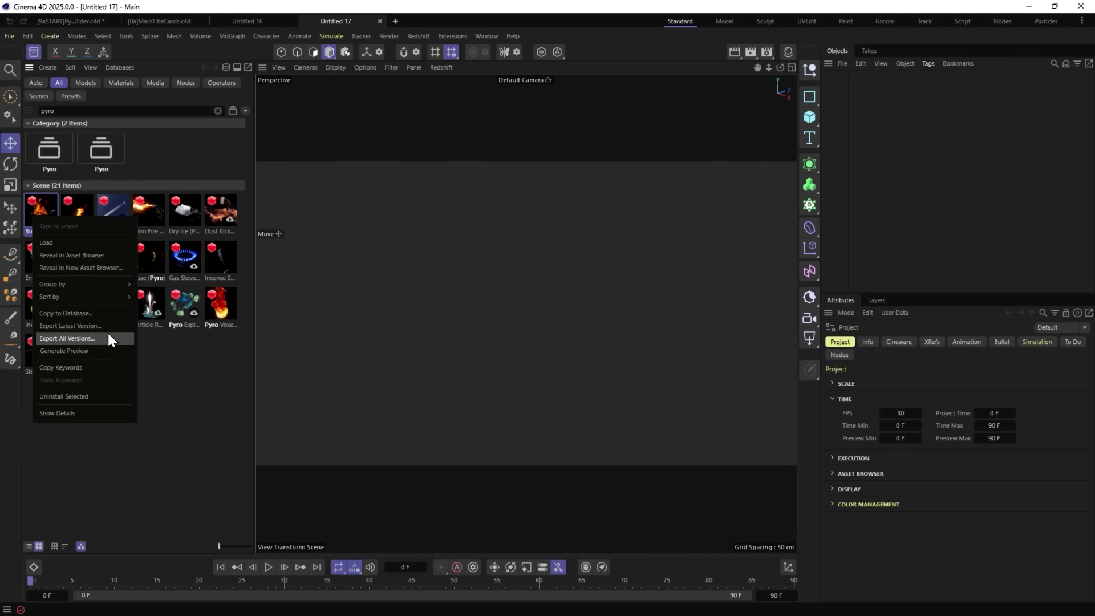
click(73, 257)
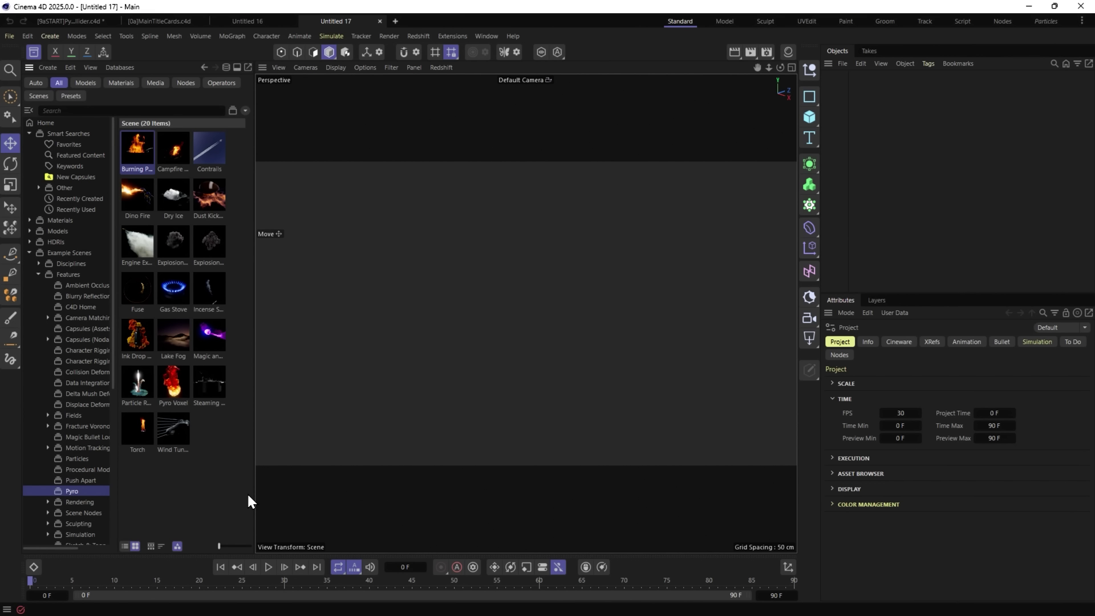
Open Ink Drop Behind Perfume Bottle, preview it at 0.2 cm voxel size, then open Magic and Sparks.
double_click(137, 350)
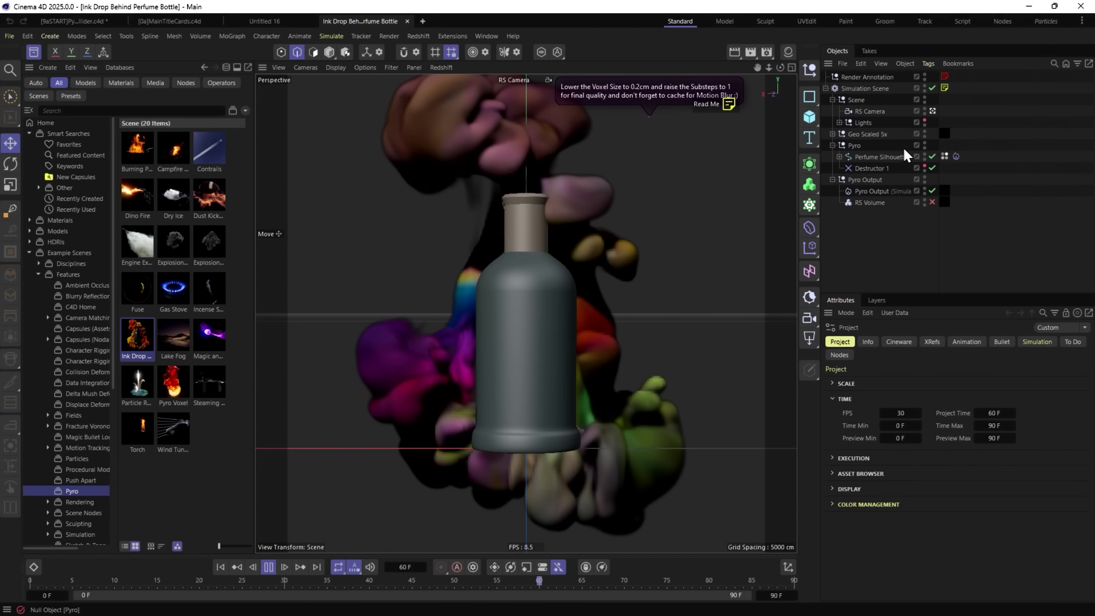
click(956, 156)
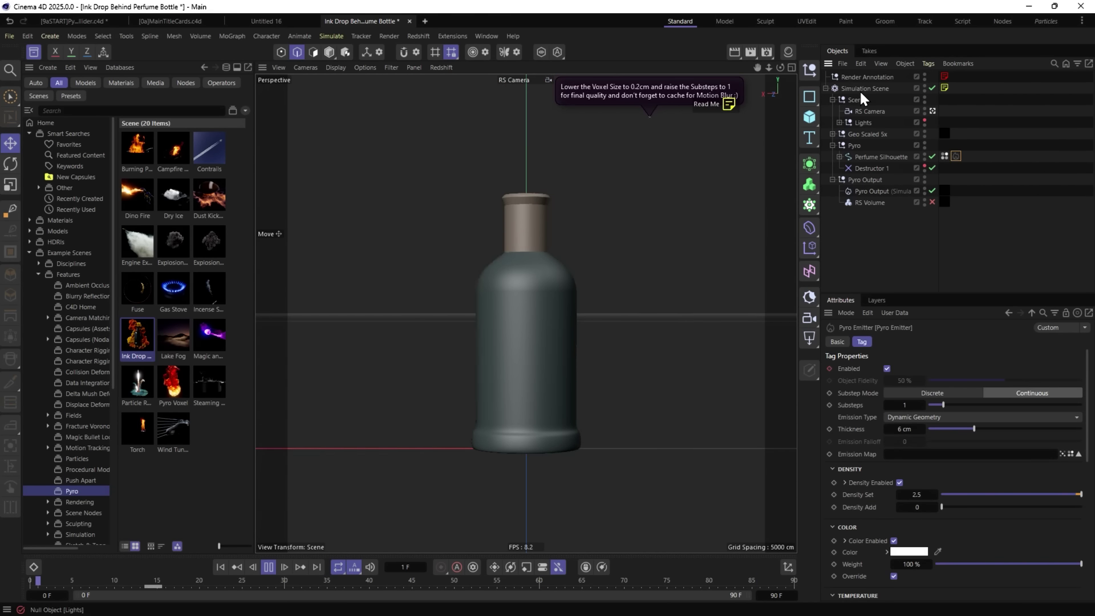
click(860, 89)
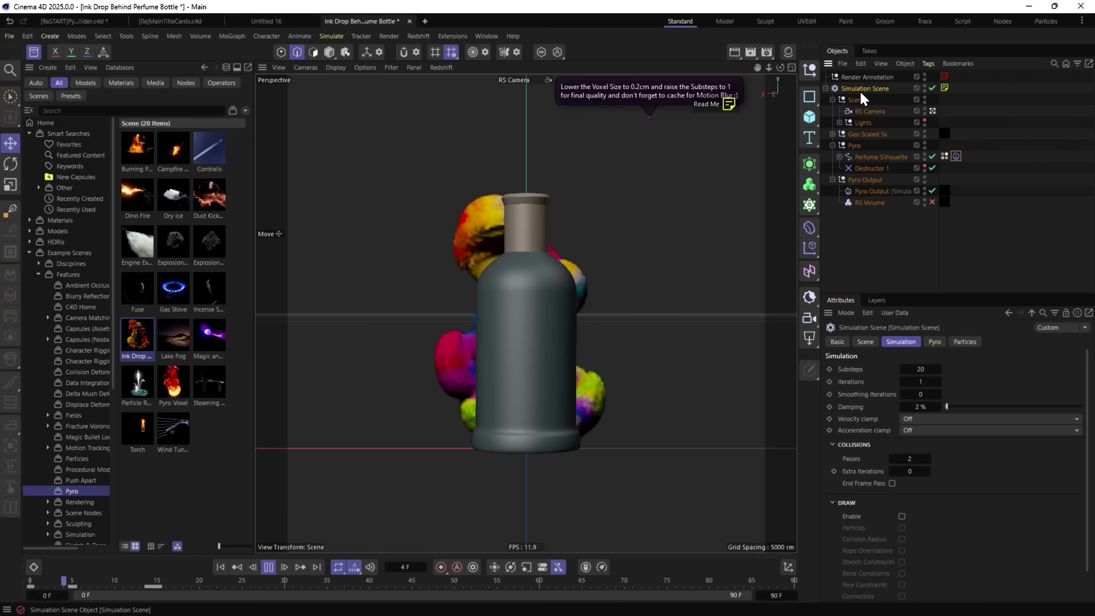
click(933, 341)
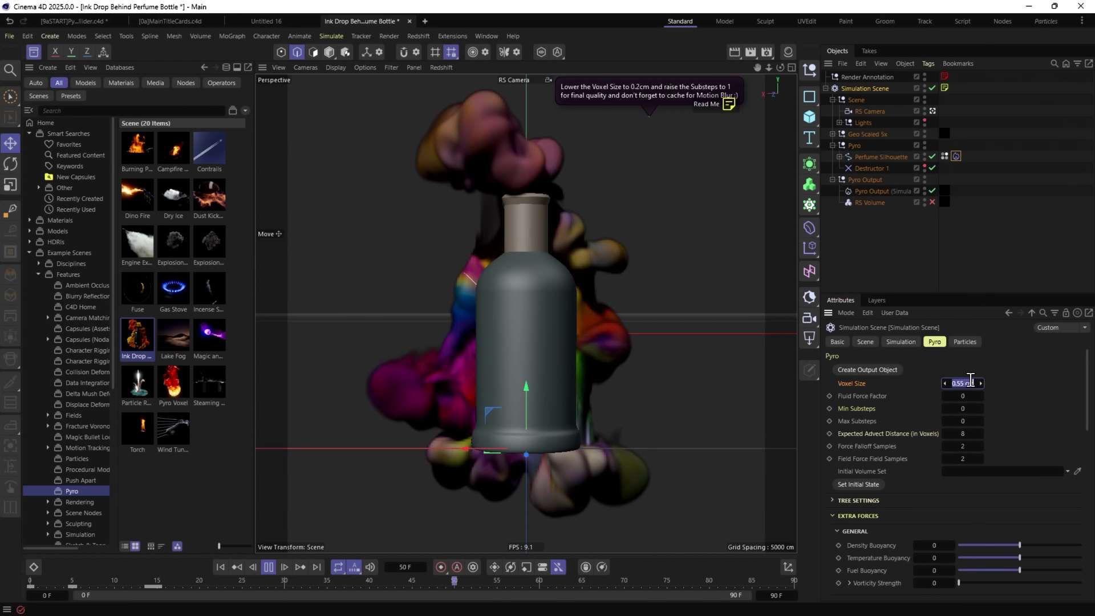
key(Return)
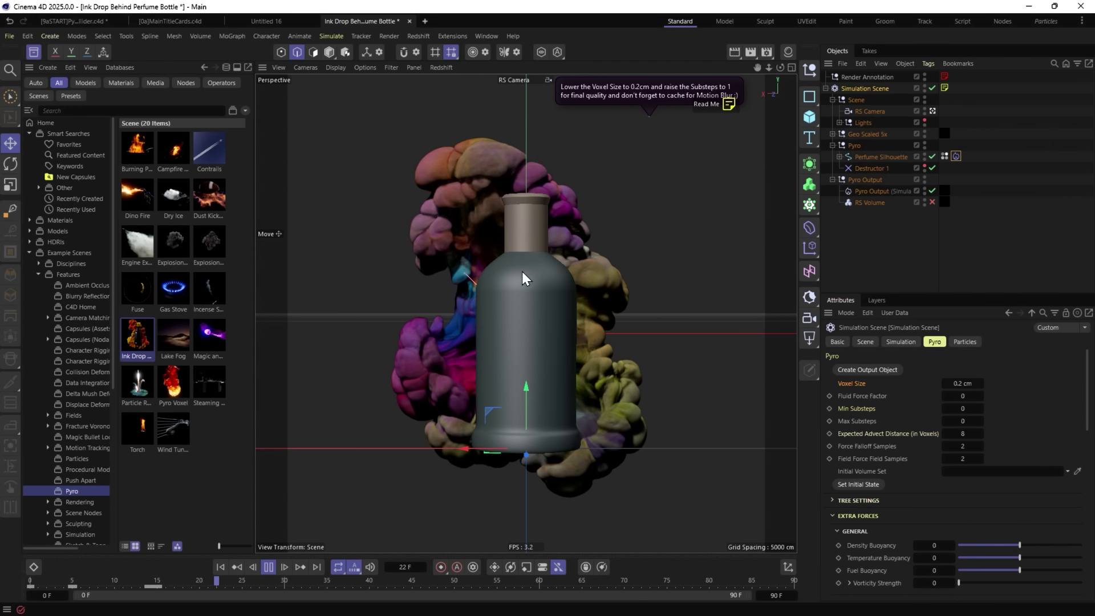
click(268, 567)
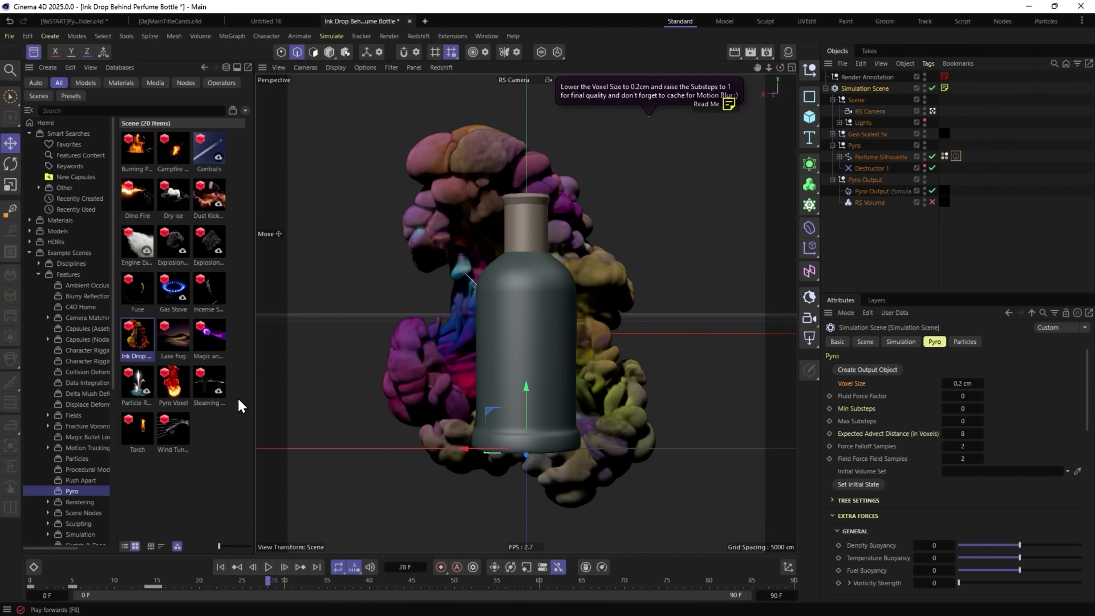
double_click(210, 339)
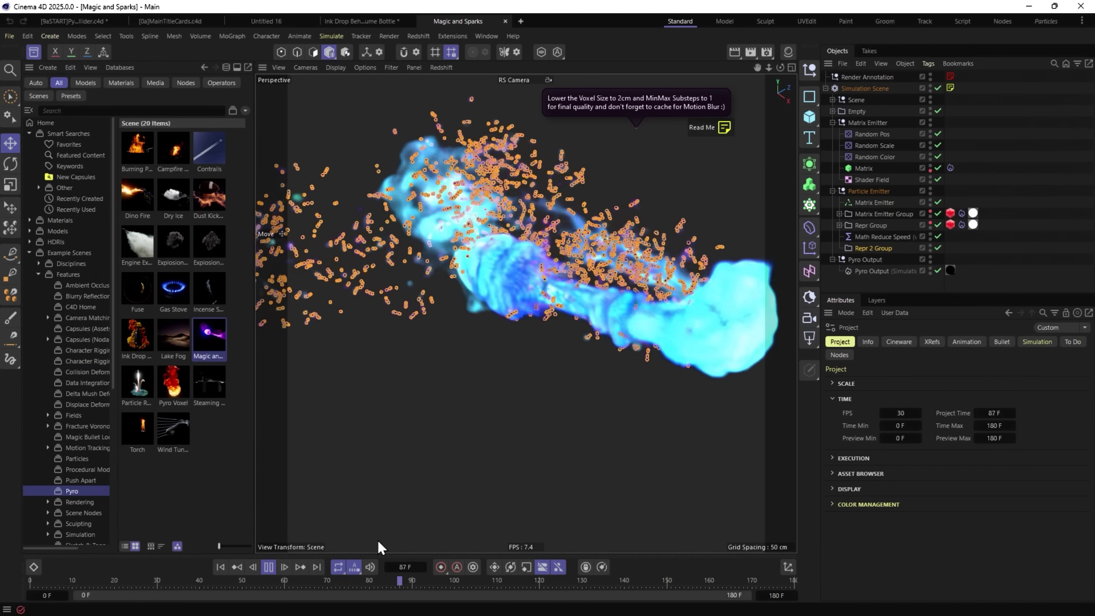
Pause playback, enlarge the example thumbnails and open the Dry Ice scene.
click(269, 569)
drag(230, 546, 272, 546)
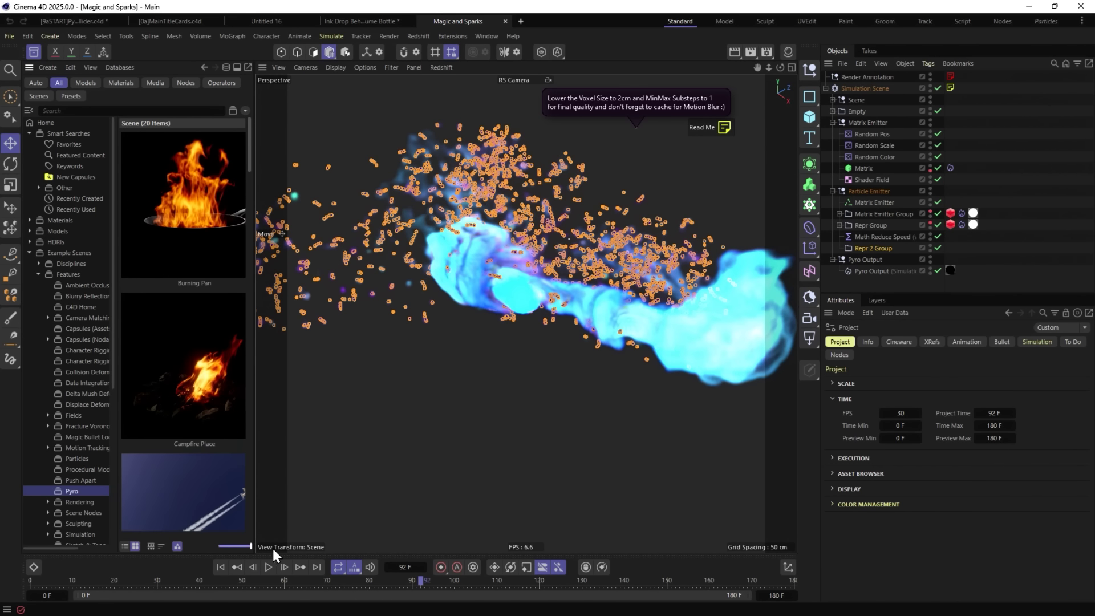
scroll(193, 239, down, 2)
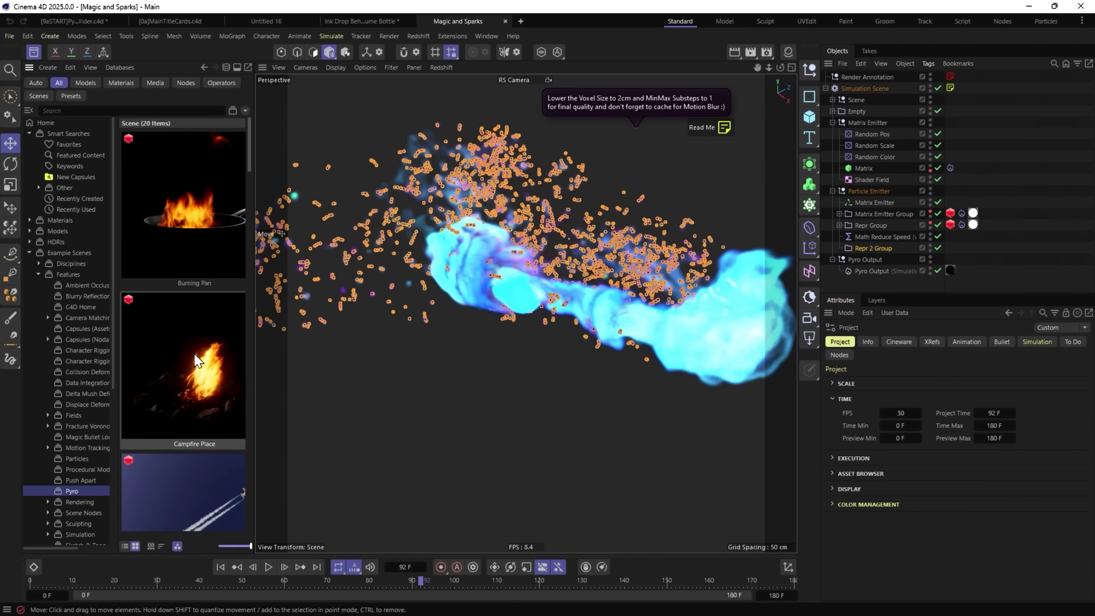
scroll(193, 285, down, 3)
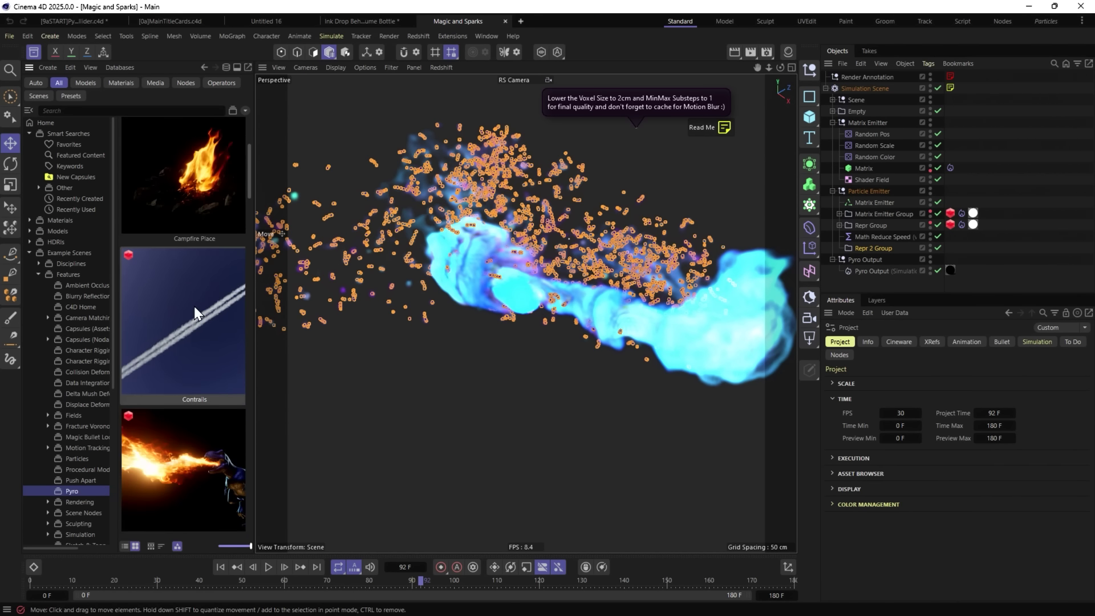
scroll(195, 311, down, 2)
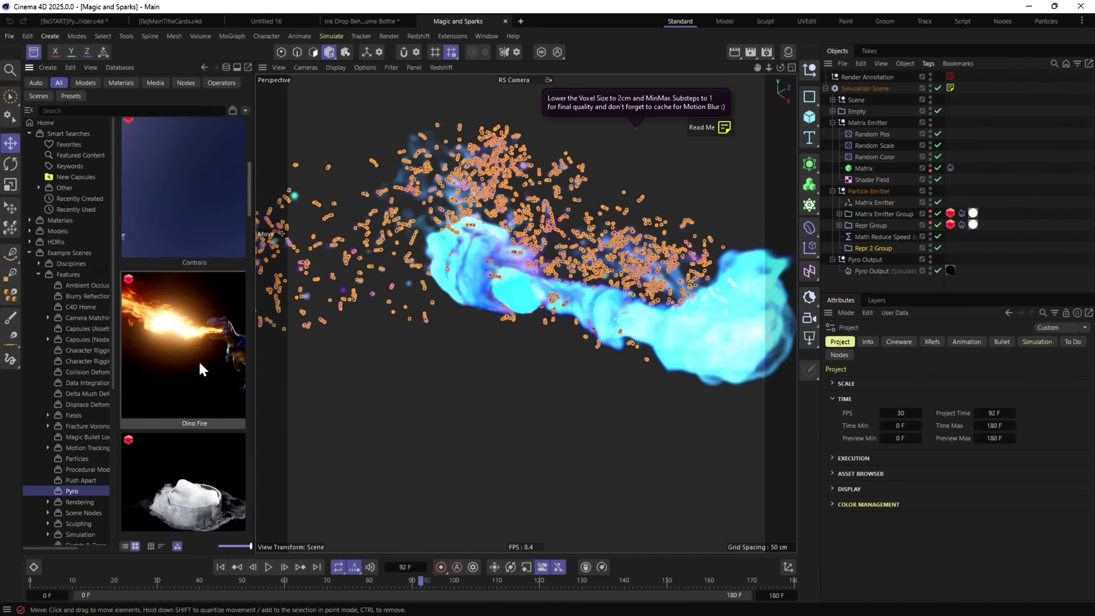
scroll(200, 361, down, 2)
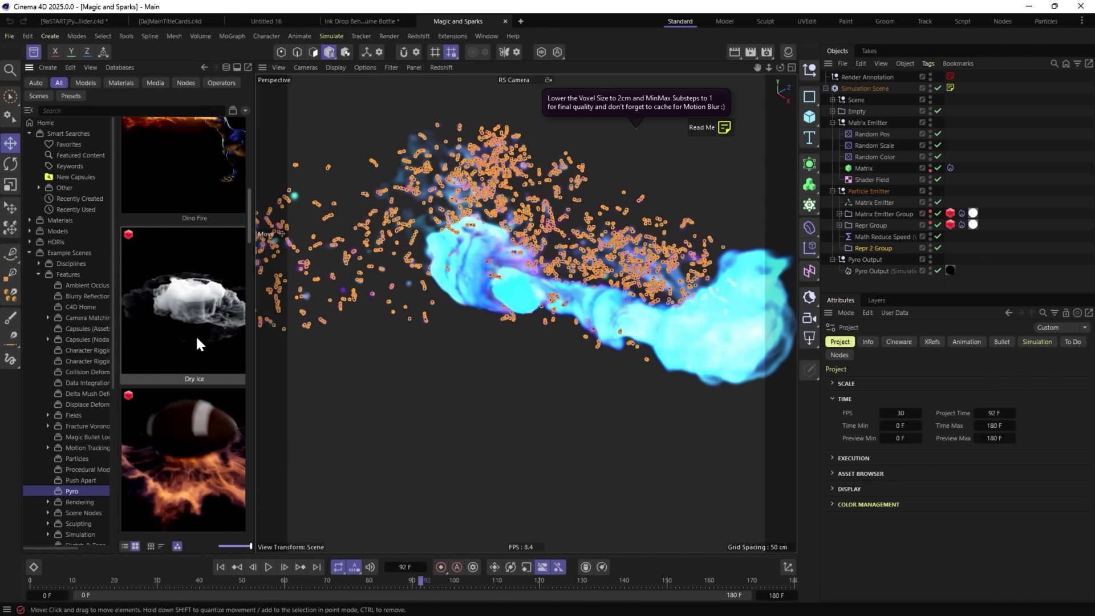
scroll(196, 339, down, 1)
double_click(199, 343)
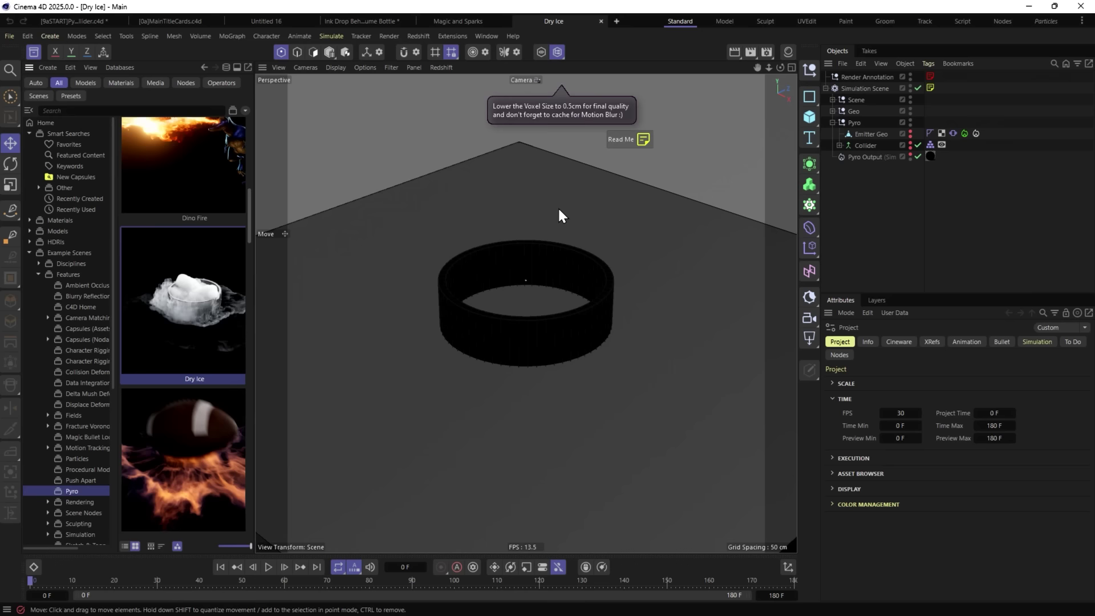
Play the Dry Ice smoke to frame 140, rewind to frame 0 and close the Asset Browser.
click(268, 567)
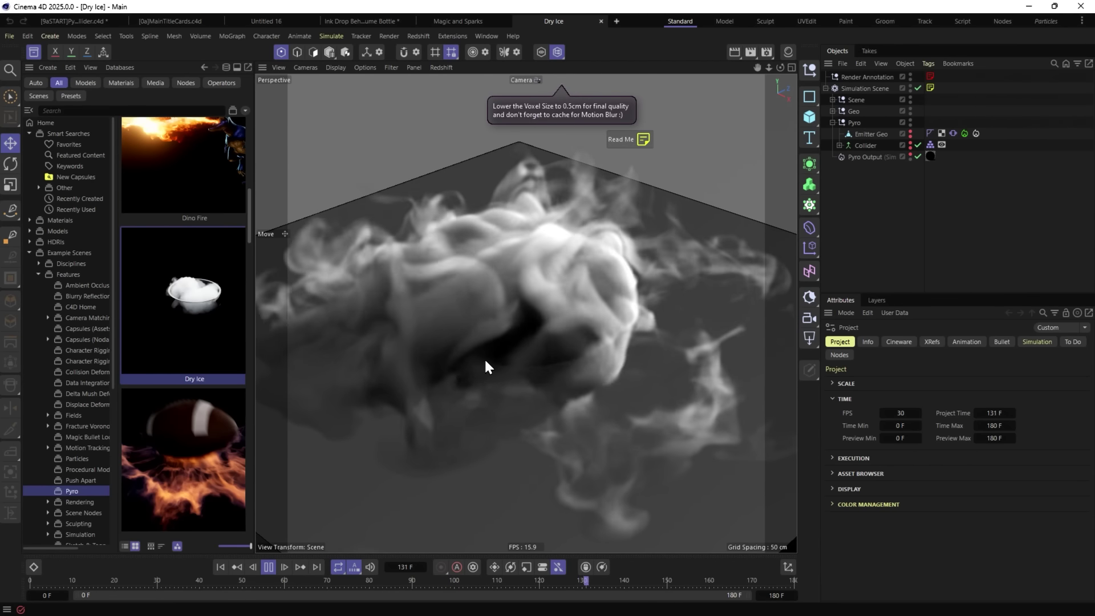
click(269, 566)
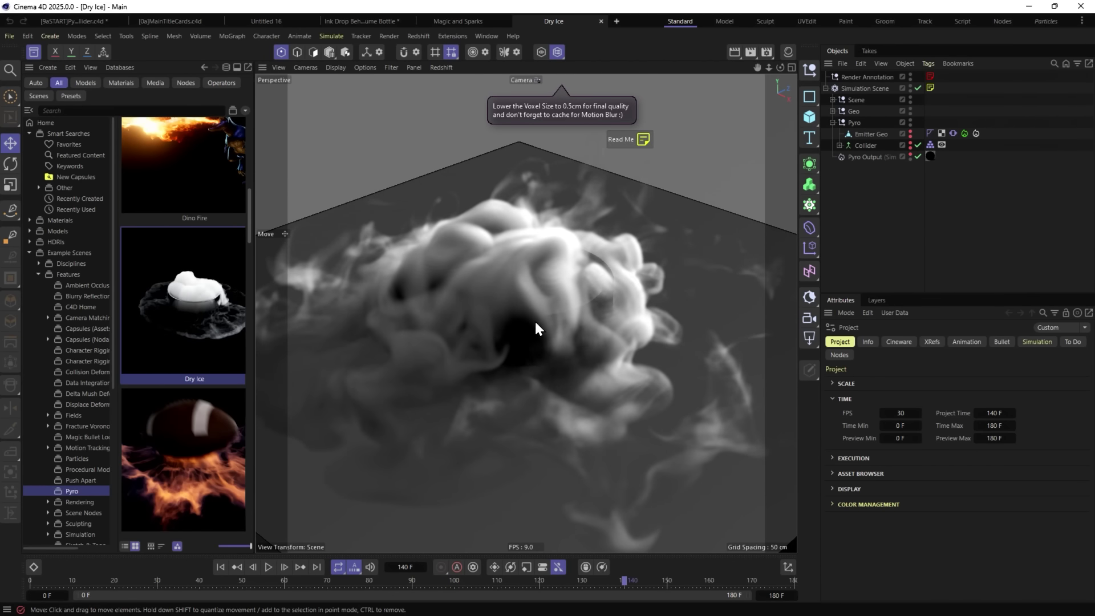
scroll(237, 399, down, 5)
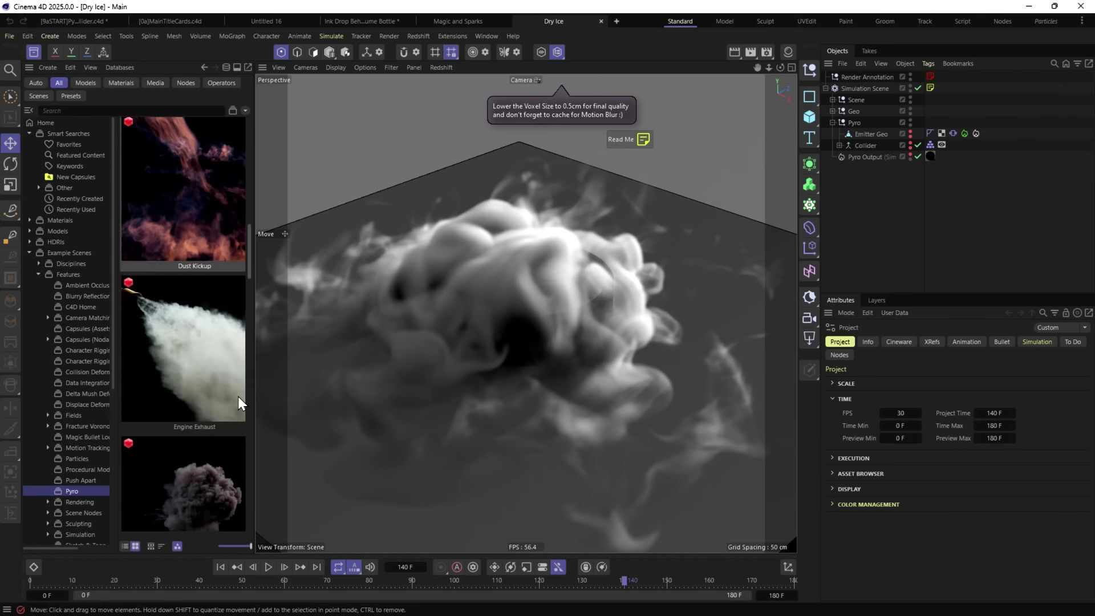
scroll(203, 296, down, 2)
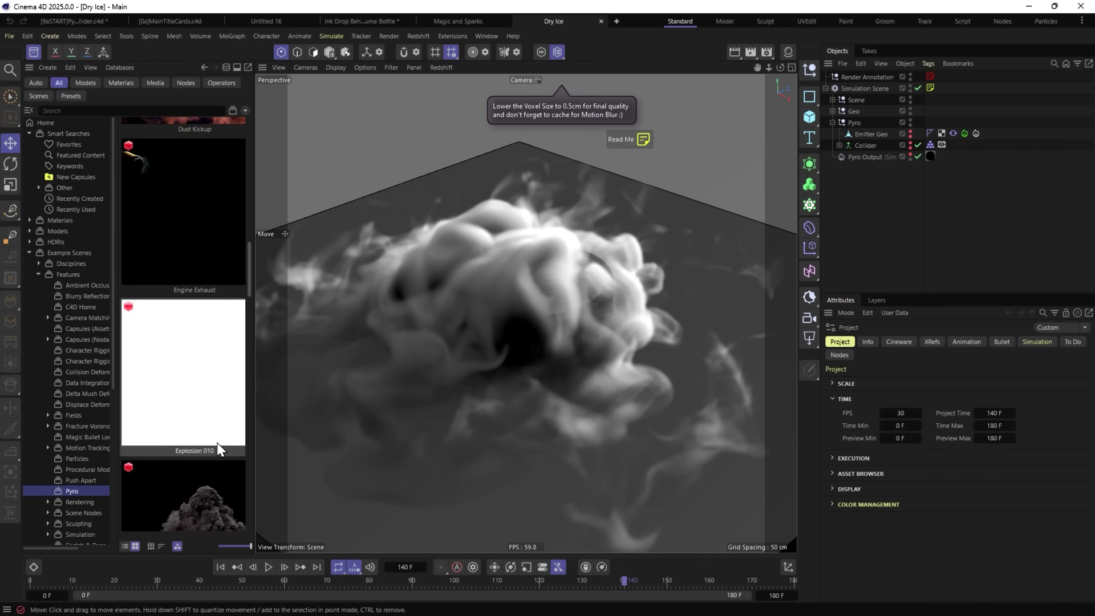
scroll(220, 445, down, 6)
scroll(222, 276, down, 4)
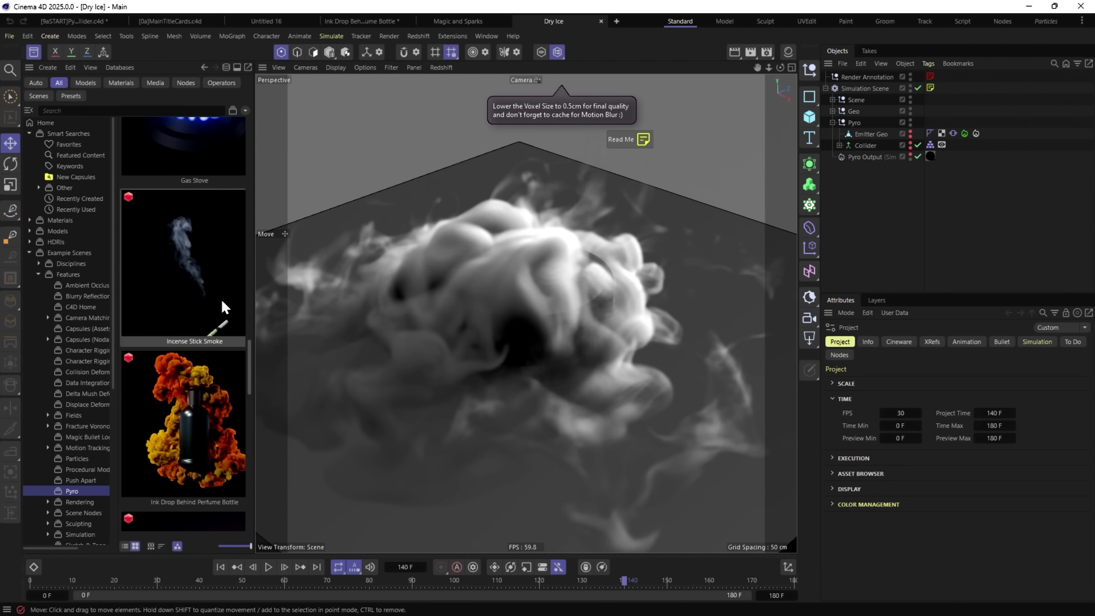
scroll(227, 349, up, 2)
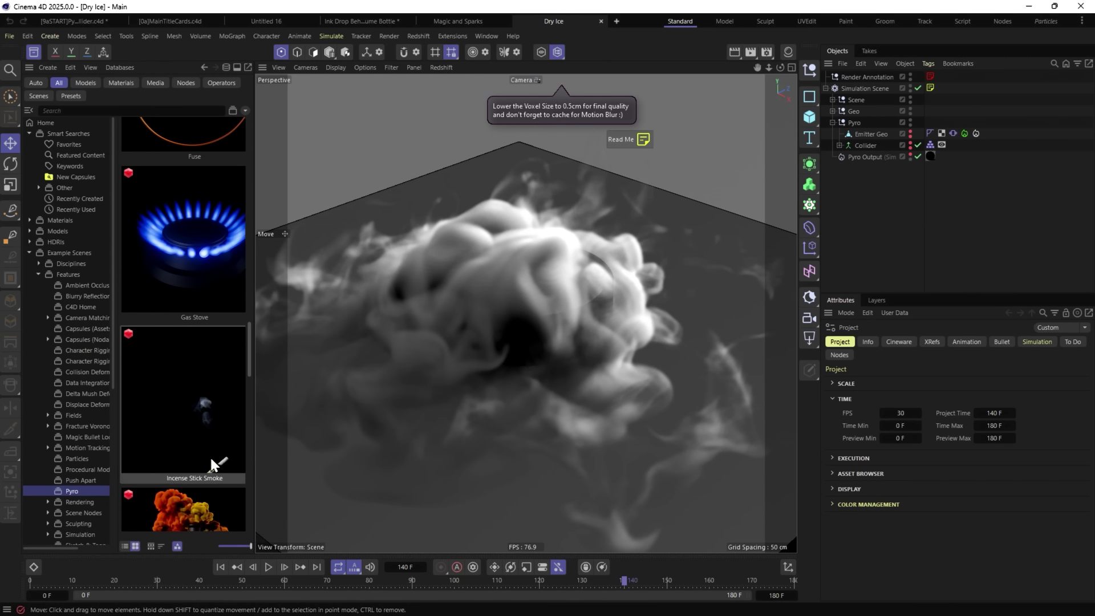
click(221, 566)
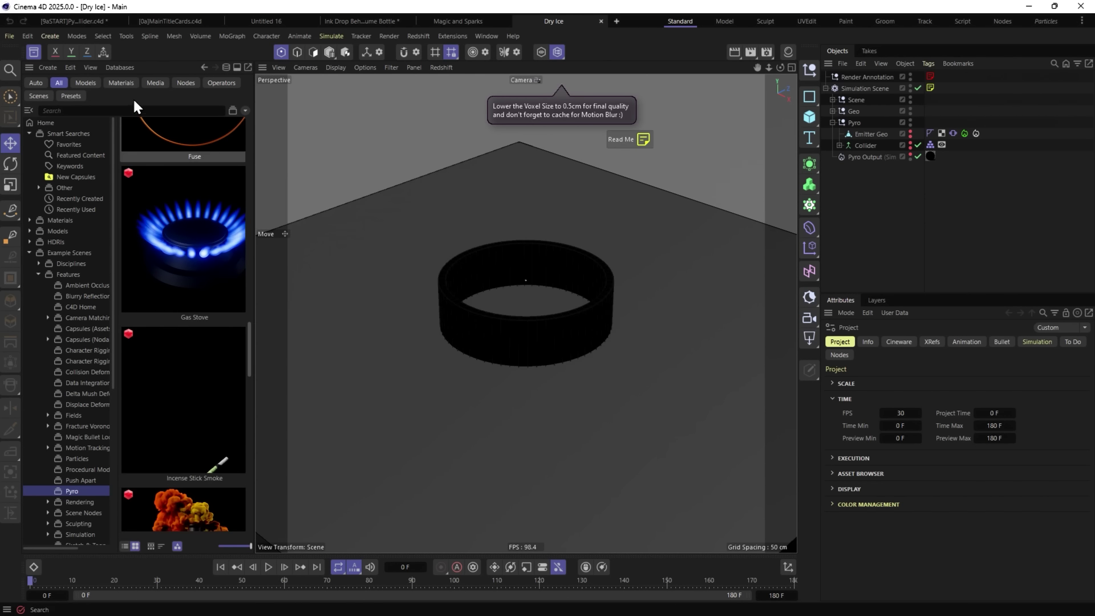
click(34, 52)
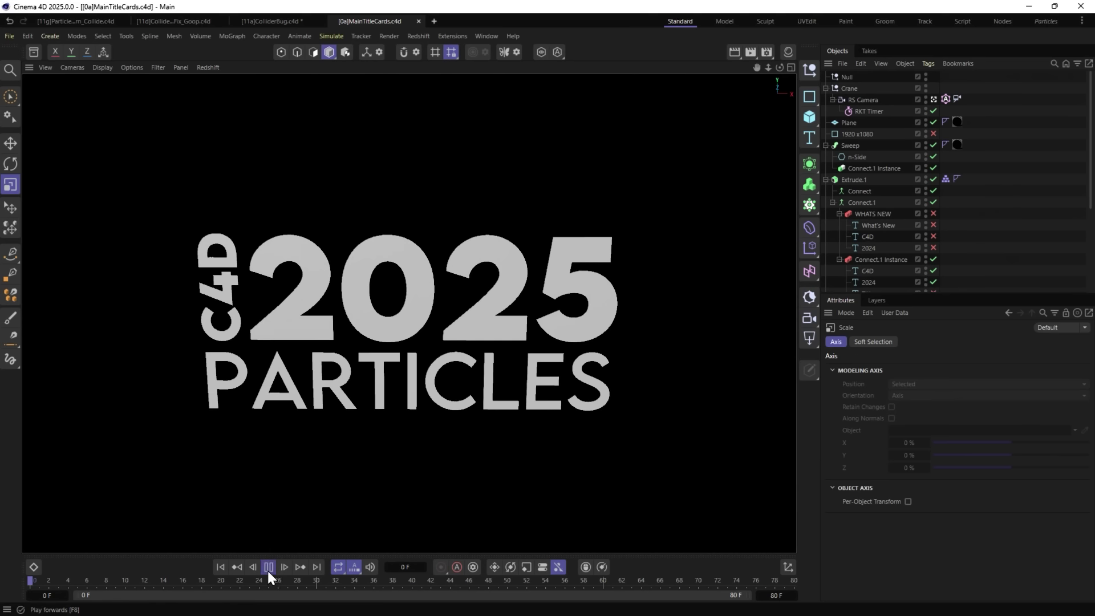
Play the C4D 2025 Particles title card and pause it at frame 35.
click(268, 567)
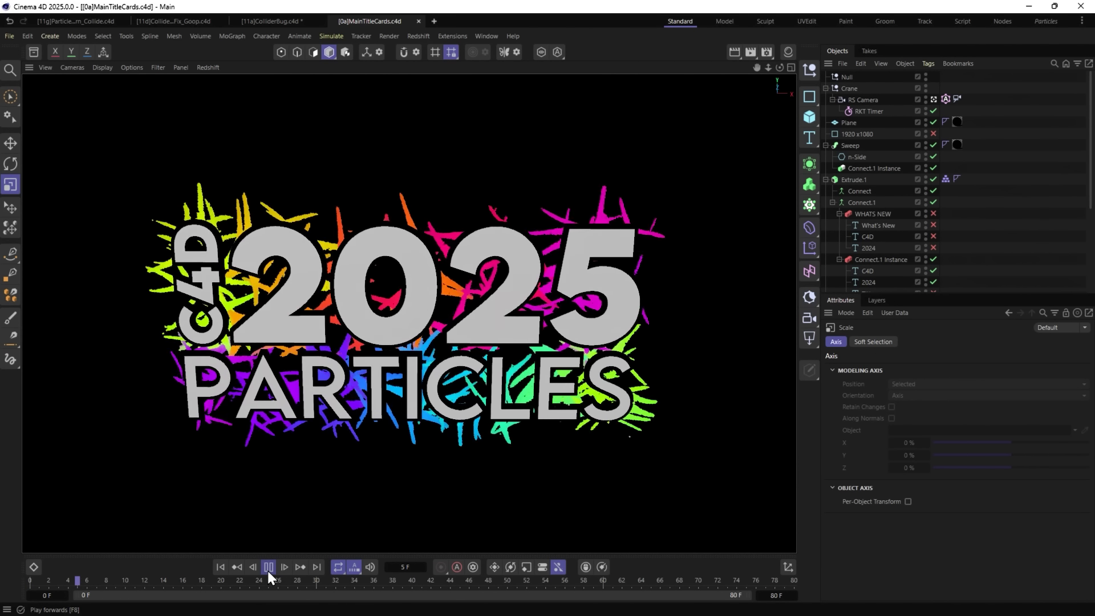
click(268, 568)
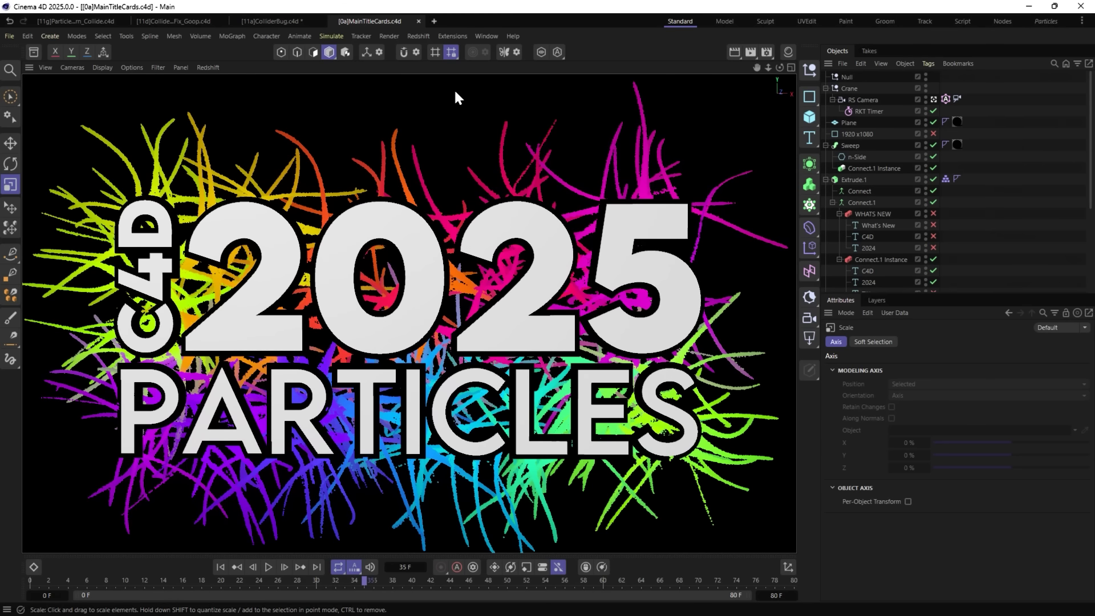
In a new scene with the Particles layout, add a Basic Emitter and select it.
click(433, 21)
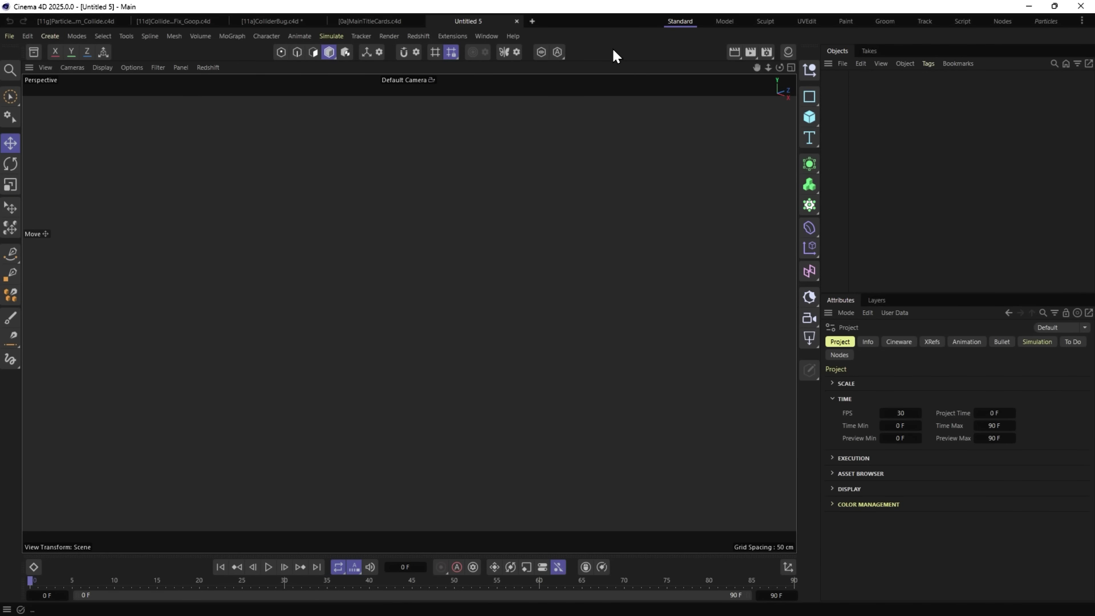
click(1038, 23)
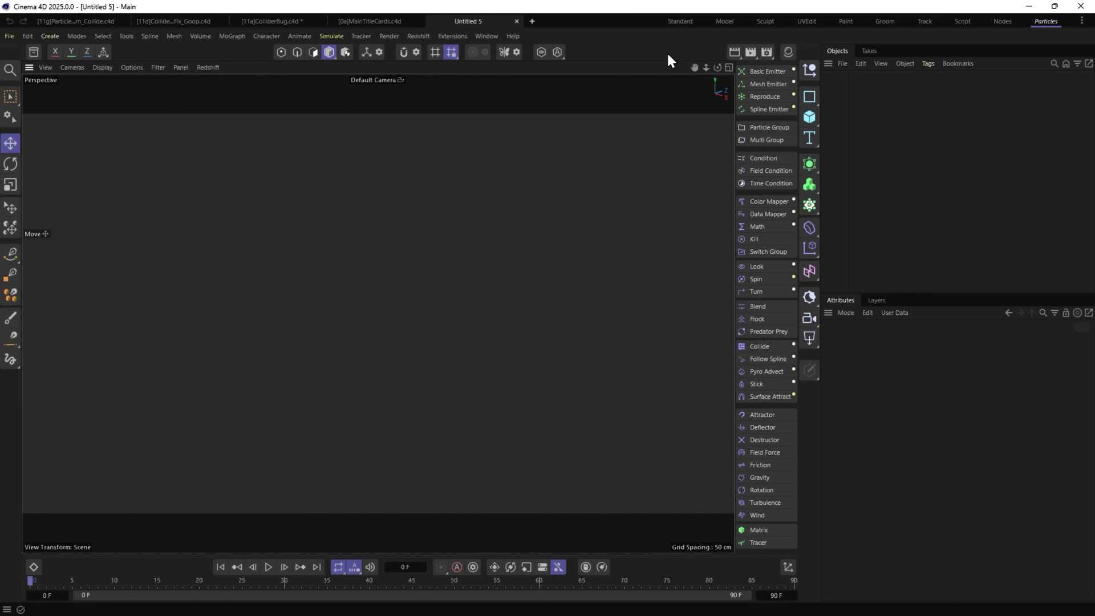
click(745, 71)
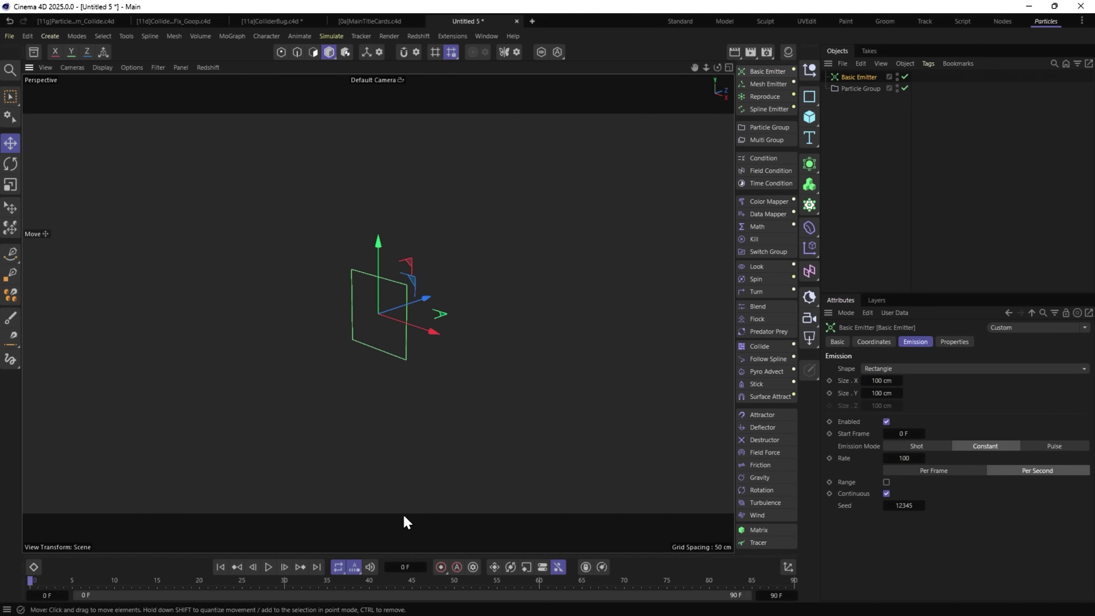
click(860, 87)
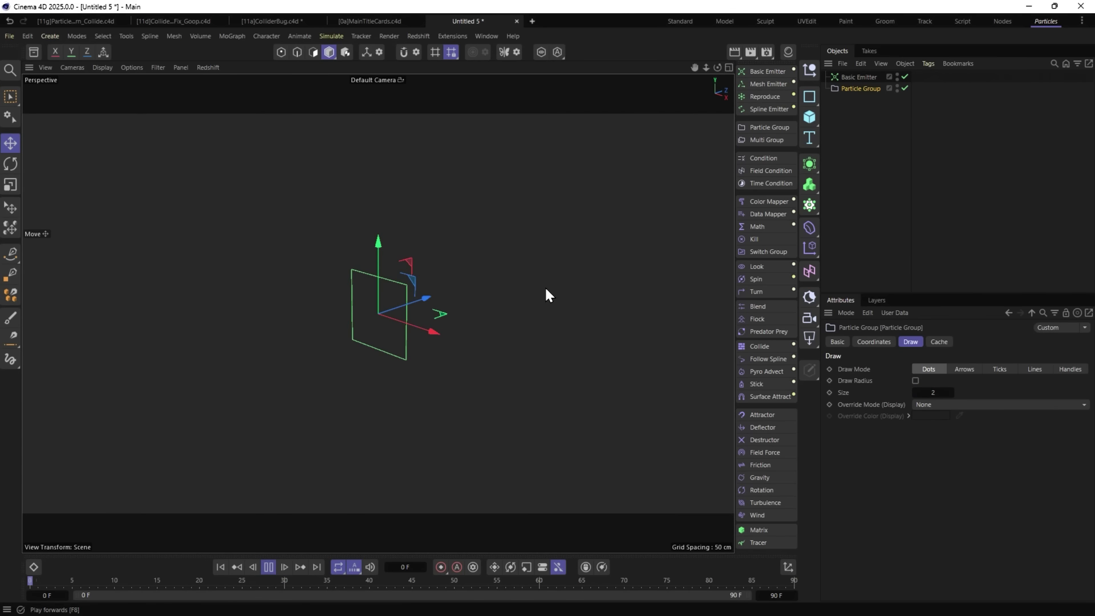
click(853, 77)
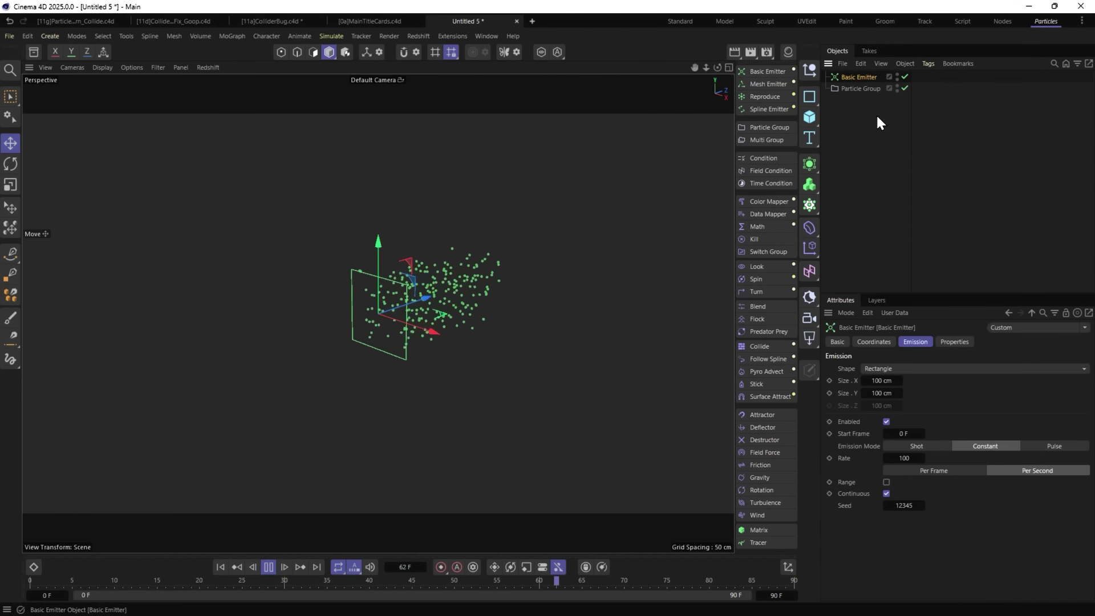
Try Point emission with Random direction and a limited particle lifetime.
click(900, 368)
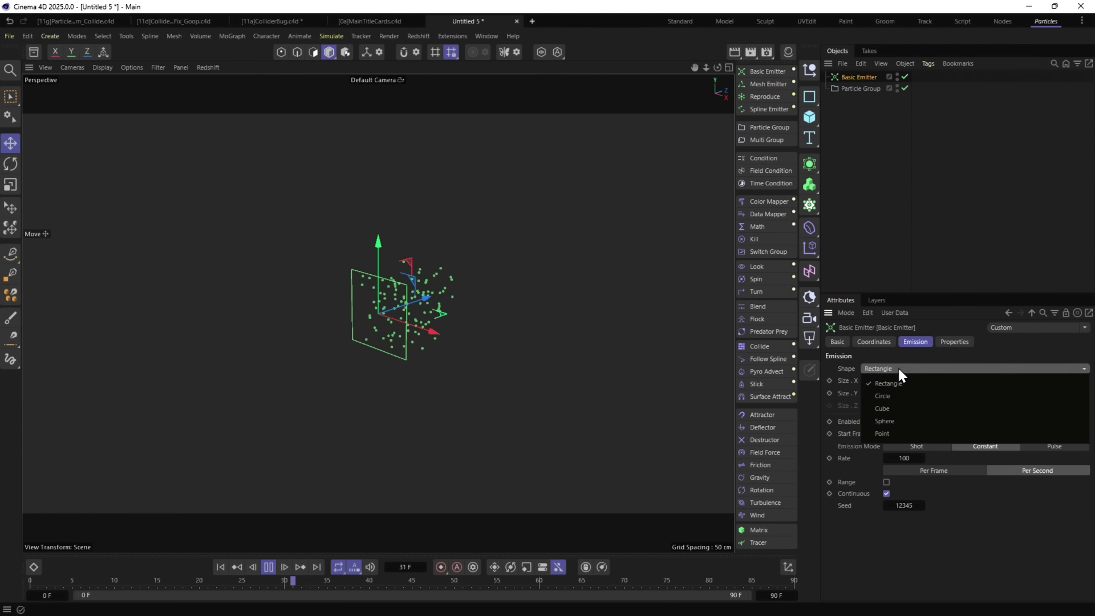
click(908, 434)
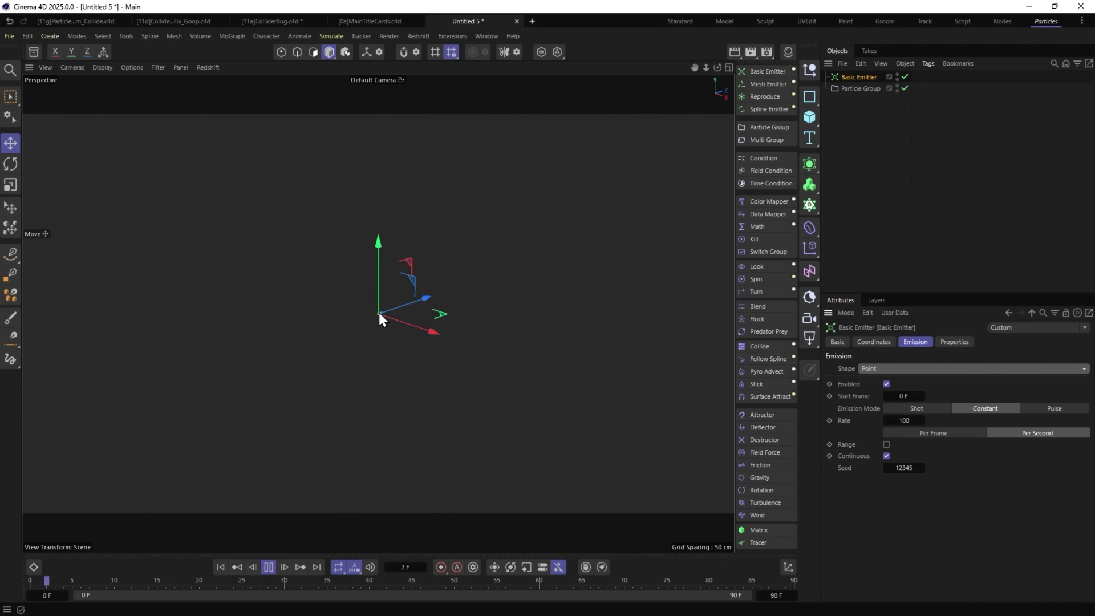
click(953, 342)
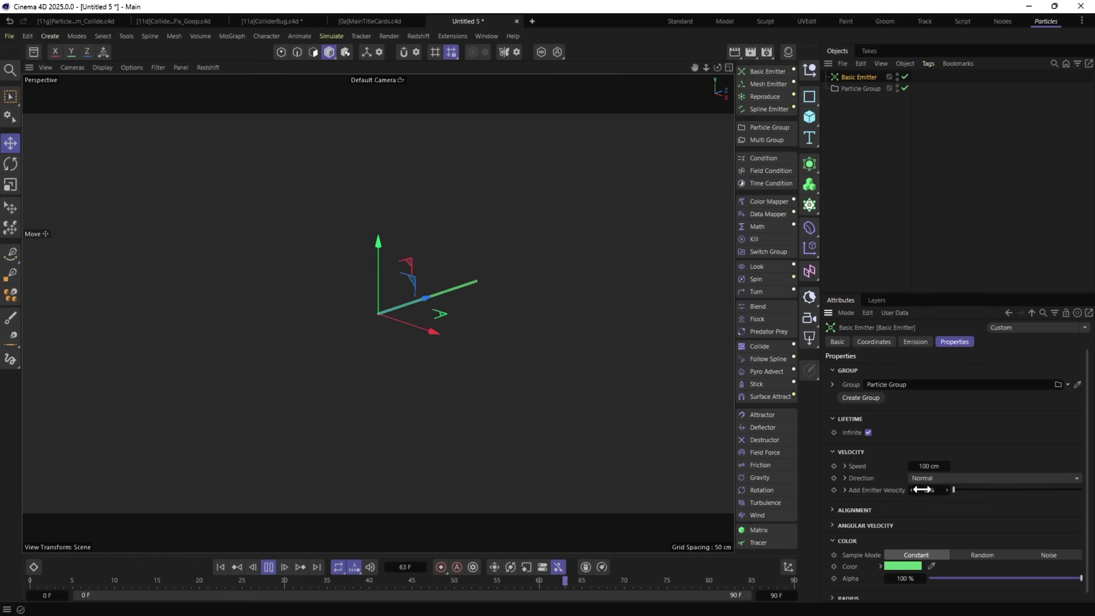
click(923, 477)
click(950, 526)
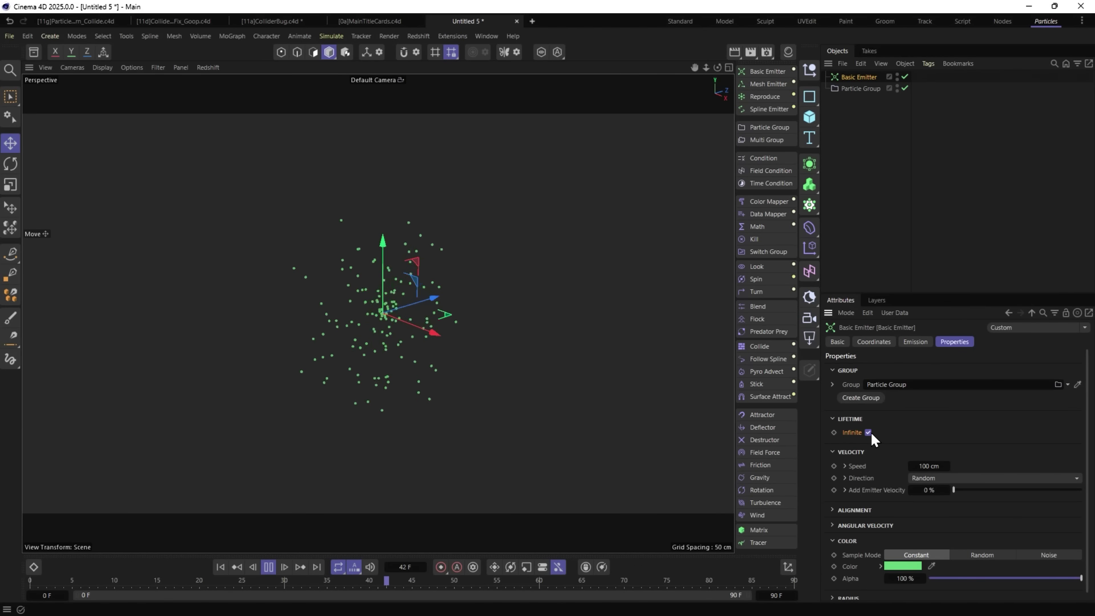
click(869, 432)
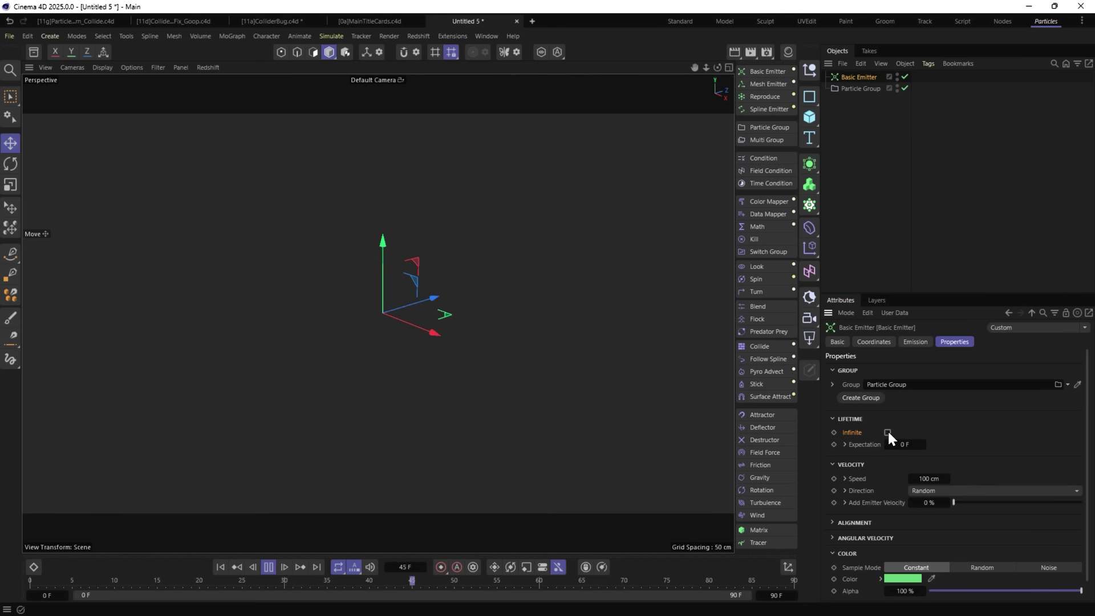
Switch to Circle emission with Radial direction and Infinite lifetime restored.
click(915, 342)
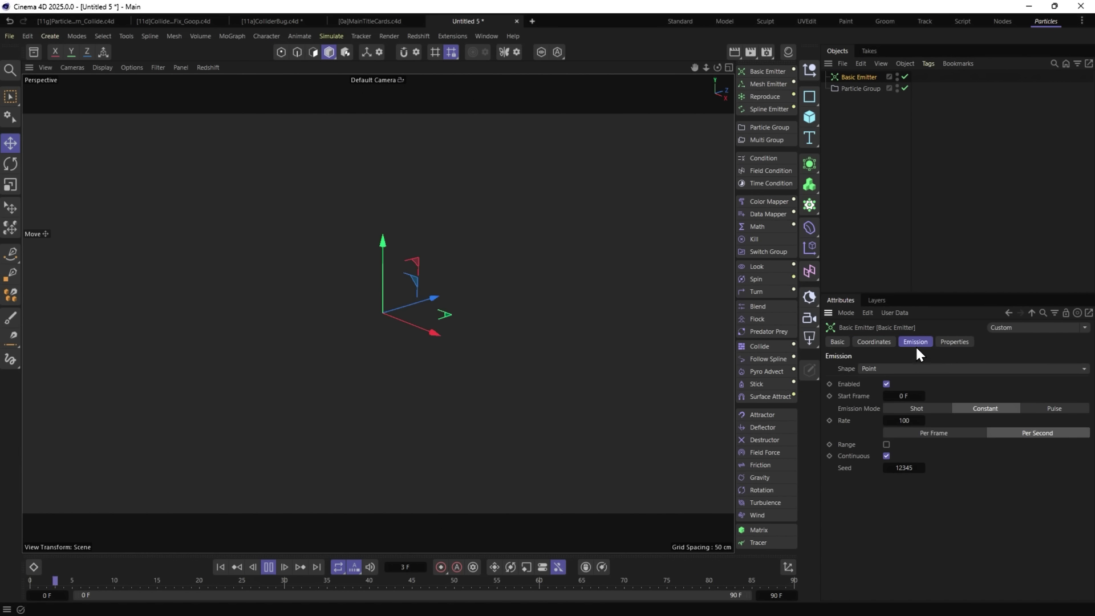
click(887, 369)
click(899, 397)
click(955, 341)
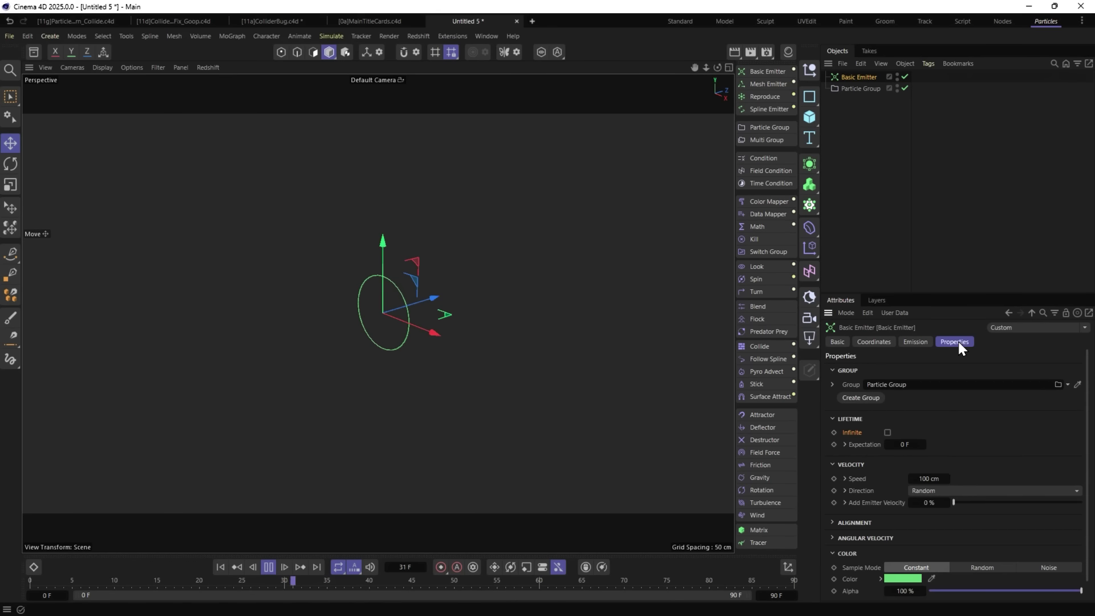
click(935, 488)
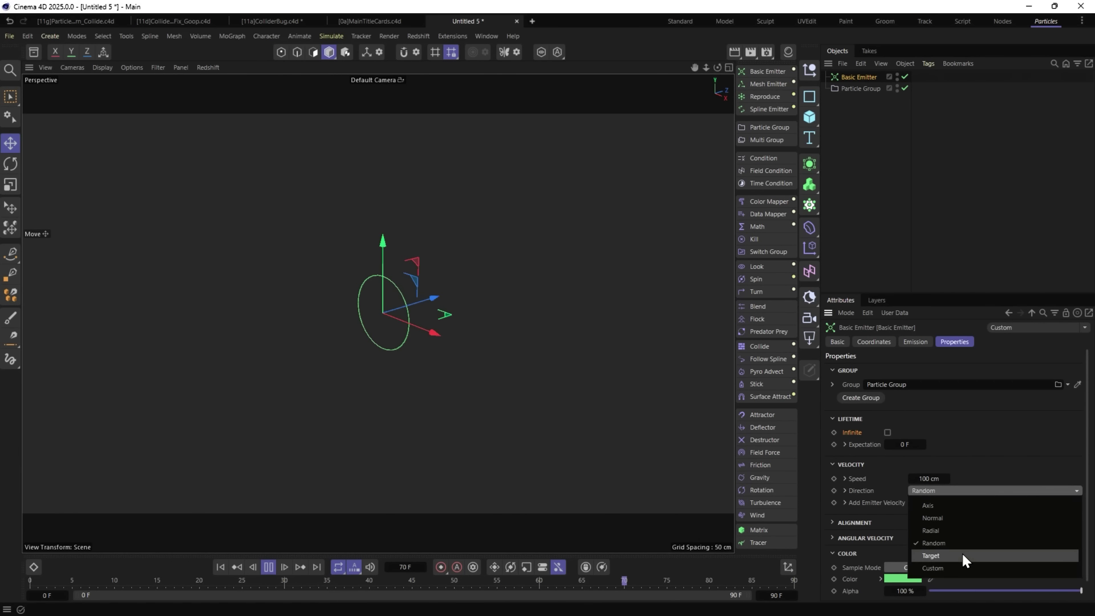
click(962, 529)
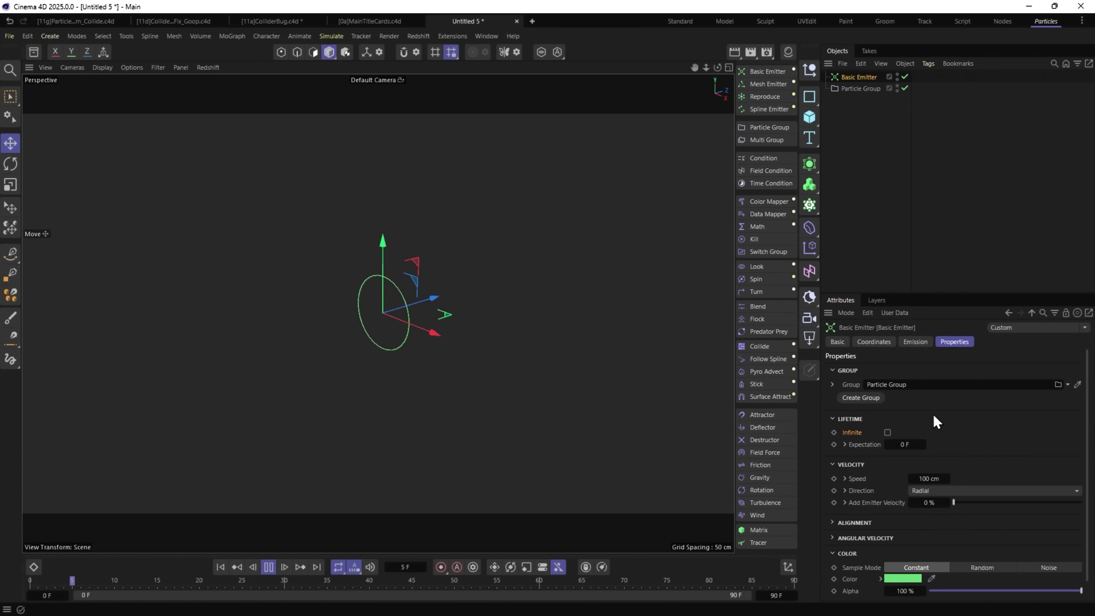
click(887, 433)
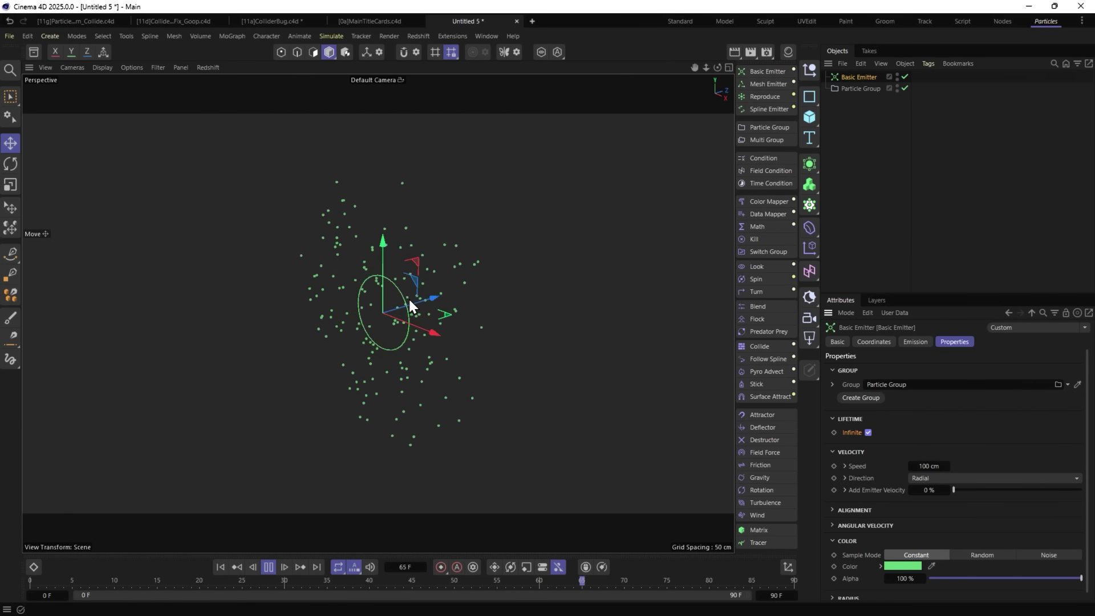
alt+drag(408, 296, 377, 308)
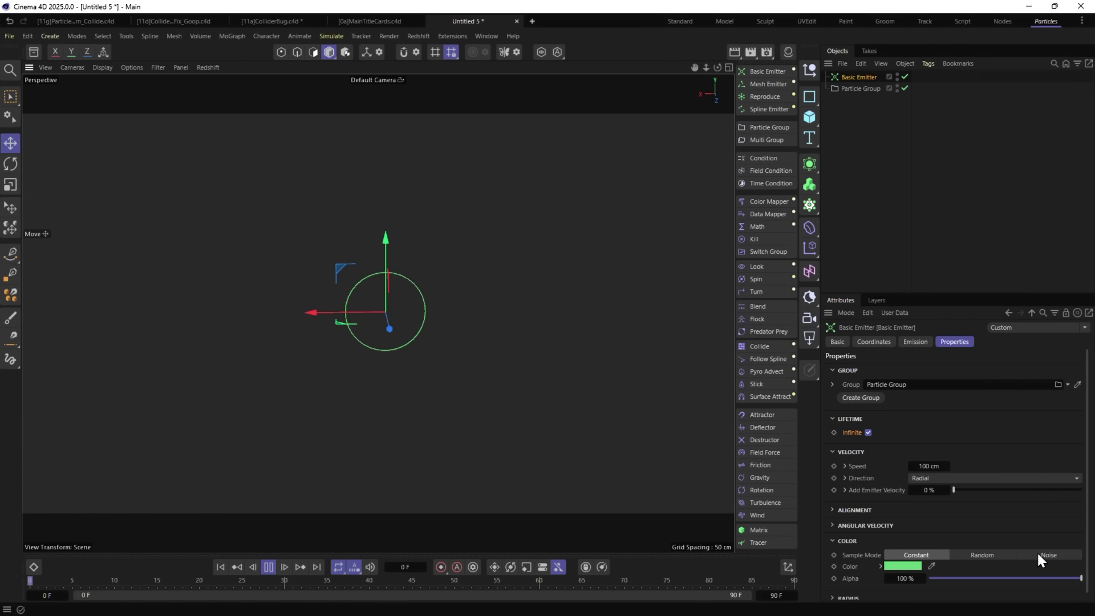
Set Color Sample Mode to Random using the rainbow gradient preset with doubled knots.
click(979, 554)
scroll(853, 545, down, 2)
scroll(875, 564, down, 2)
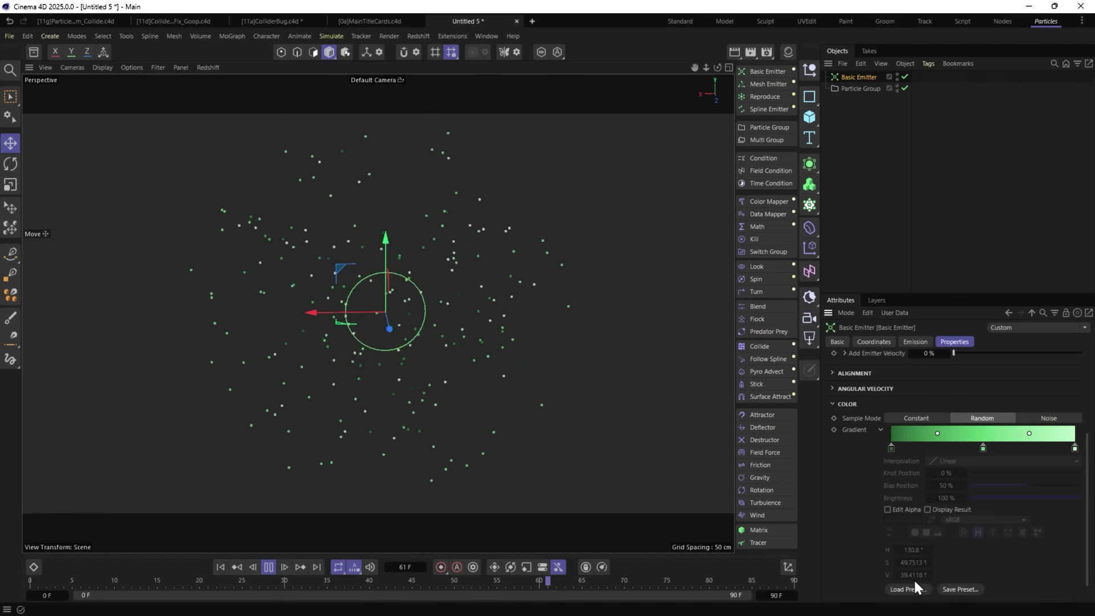
click(916, 586)
click(1052, 458)
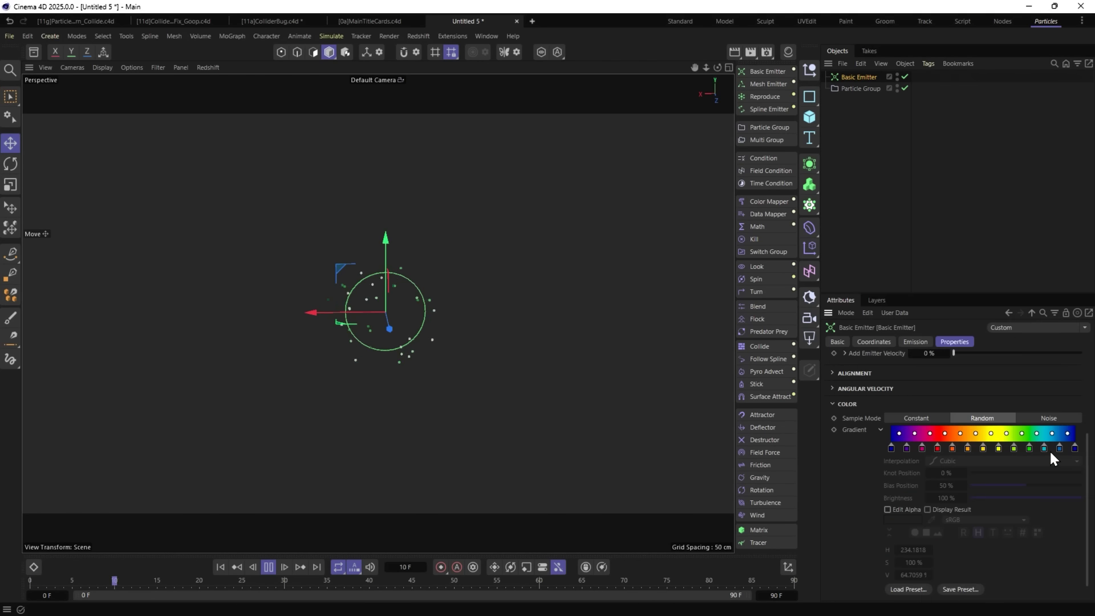
right_click(952, 443)
click(992, 483)
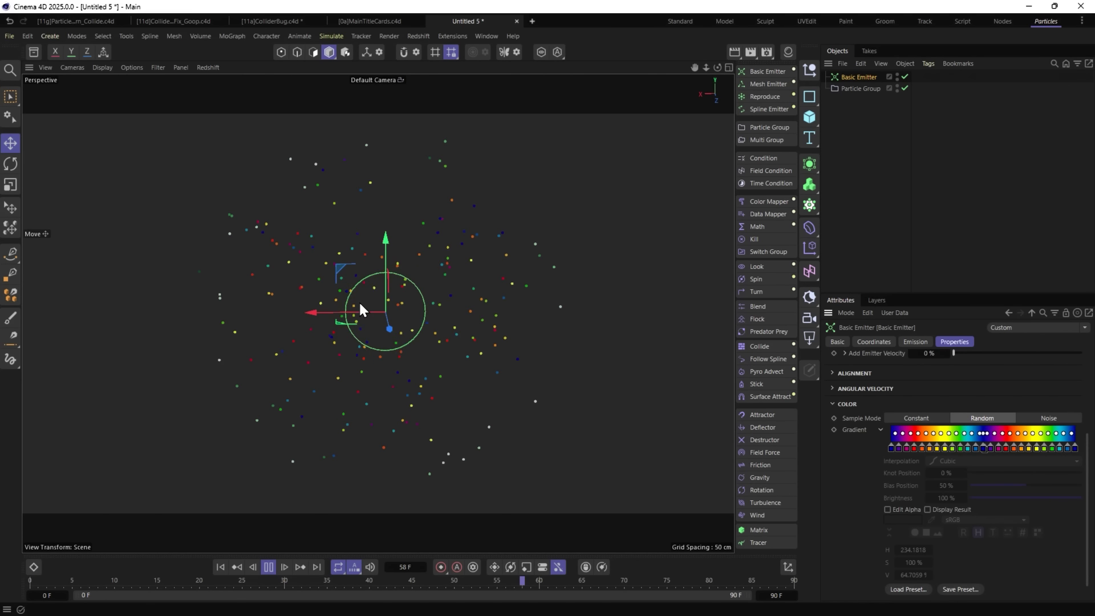
click(873, 232)
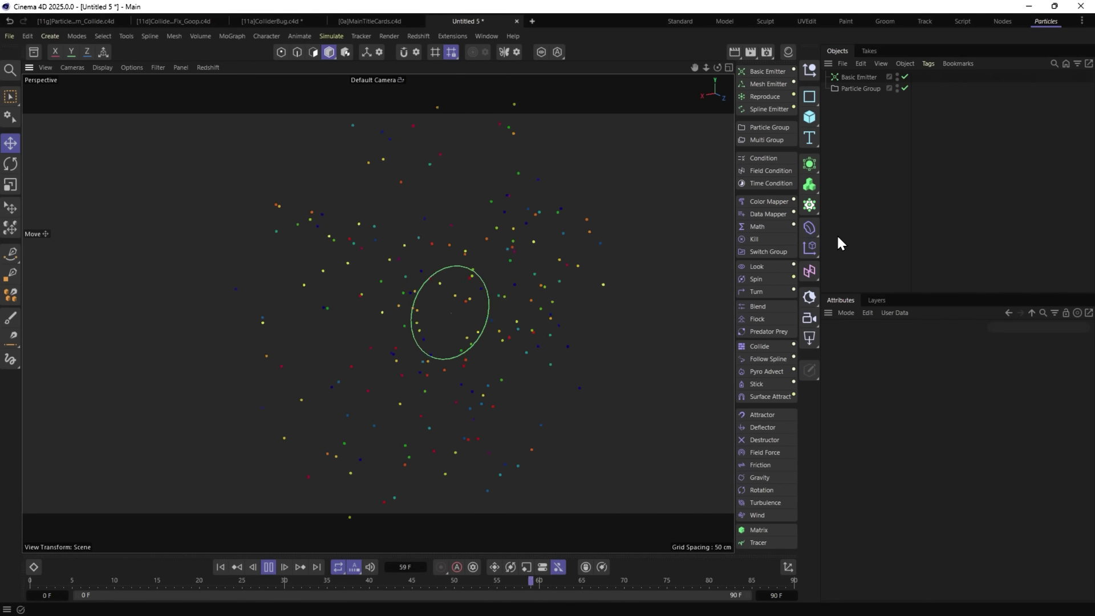
Add a Math modifier under Particle Group on the Z channel with Value 0 cm.
click(761, 227)
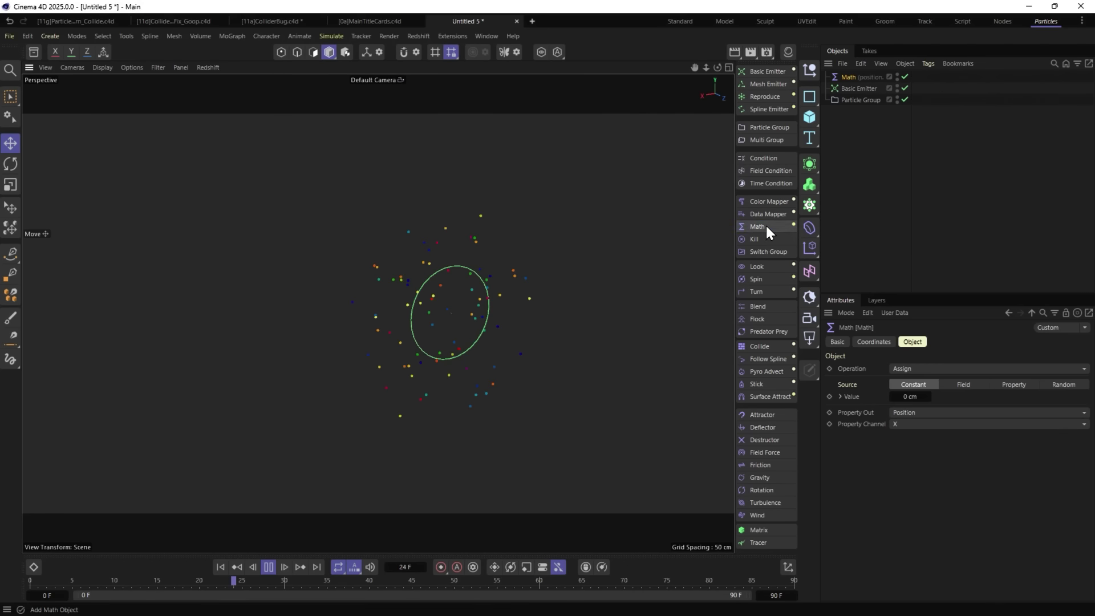
drag(849, 94, 848, 98)
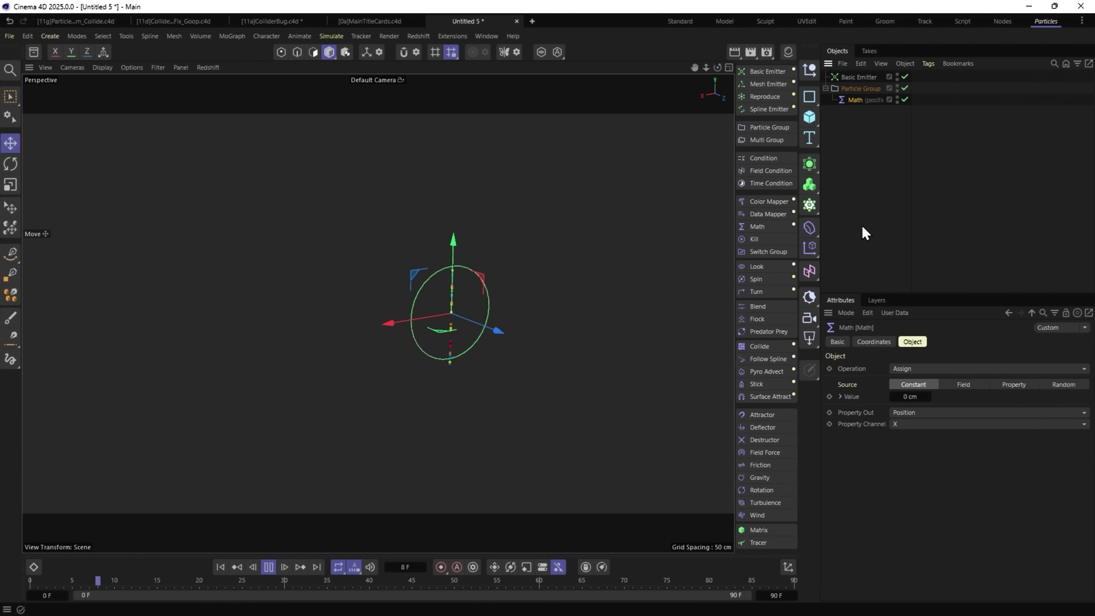
click(909, 423)
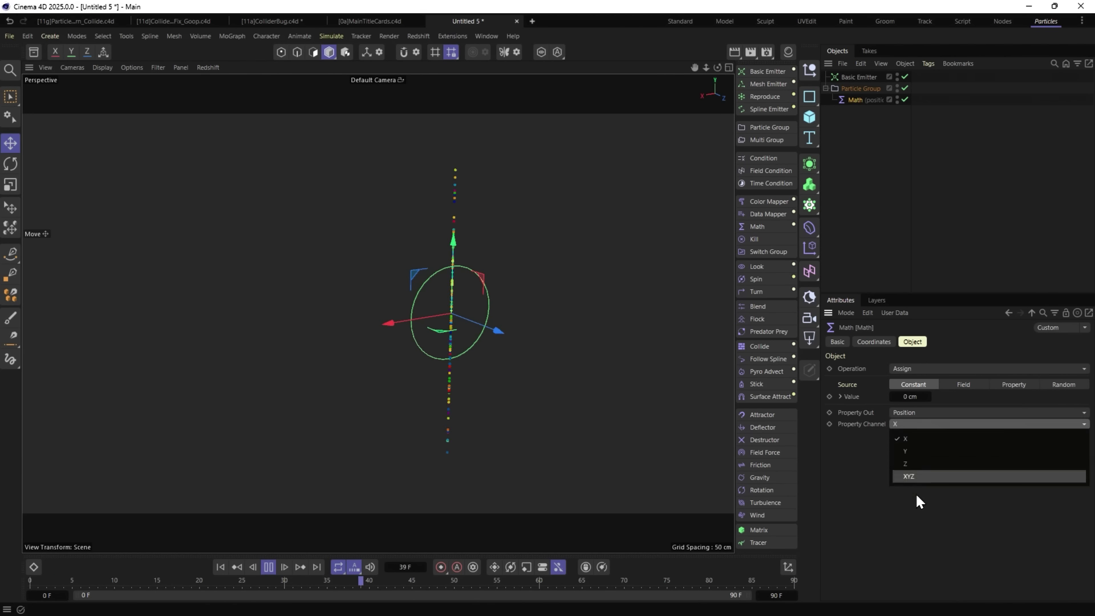
click(917, 463)
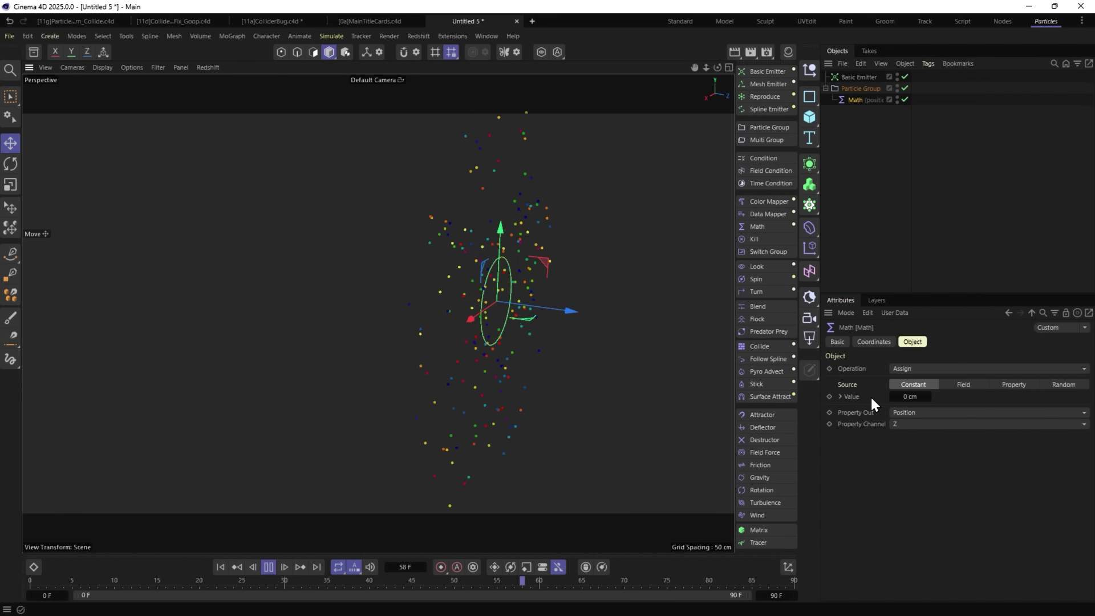
click(910, 396)
text(0)
key(Return)
Give the Math modifier 50 cm variance and view the spread in the Right view.
click(840, 396)
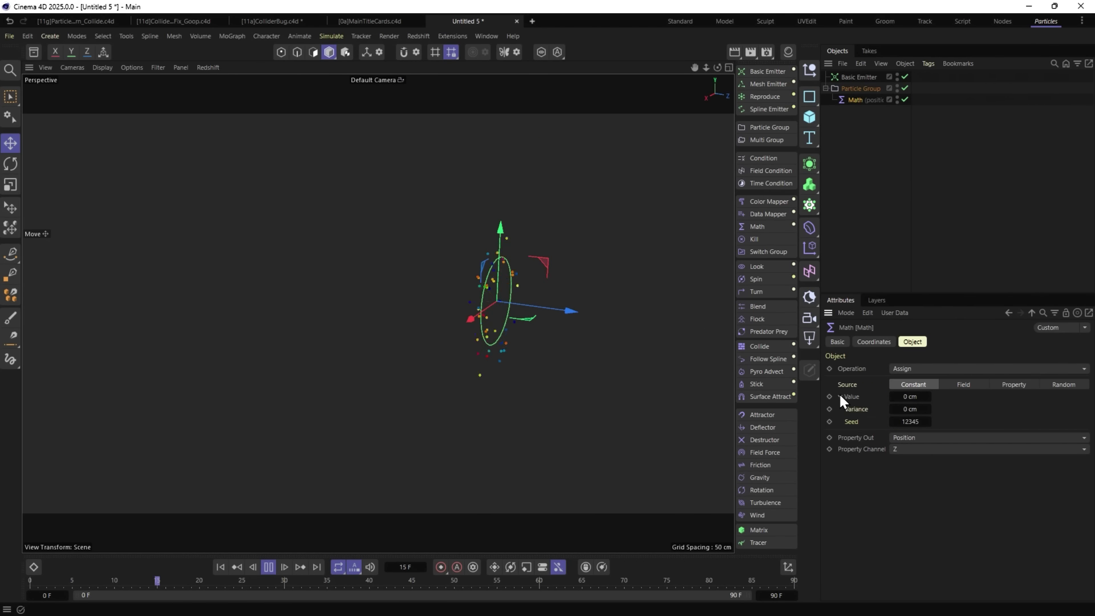
click(910, 409)
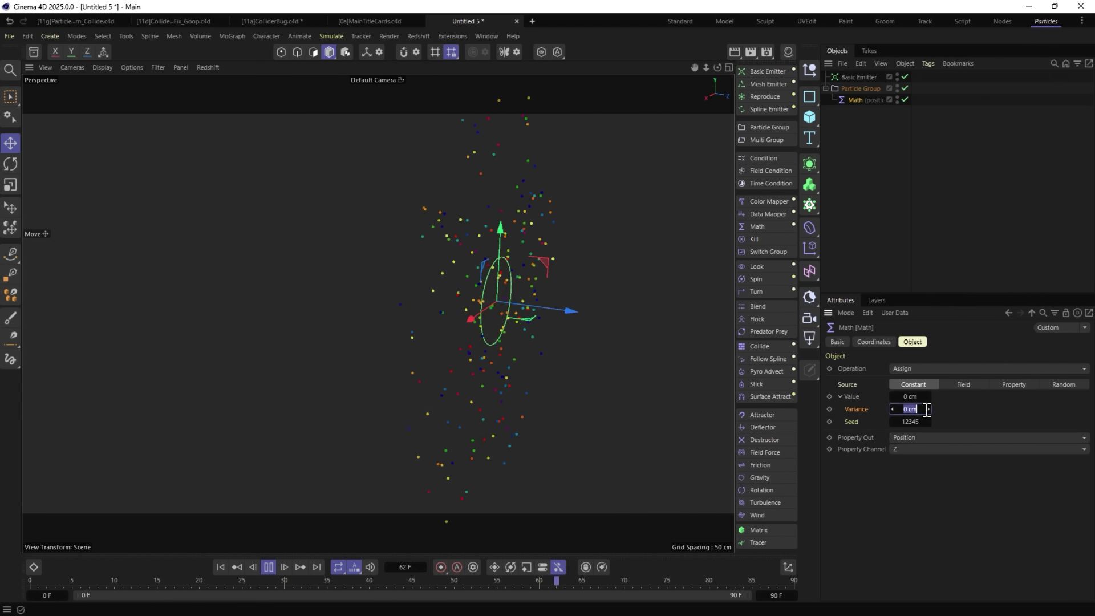
text(50)
key(Return)
alt+drag(512, 345, 532, 301)
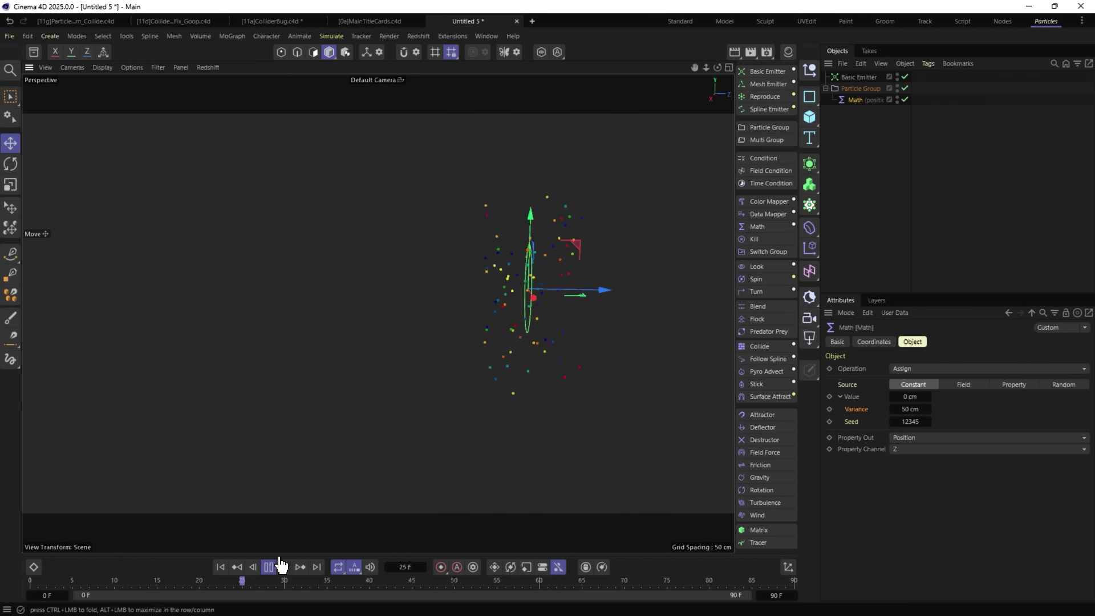
middle_click(455, 480)
middle_click(255, 431)
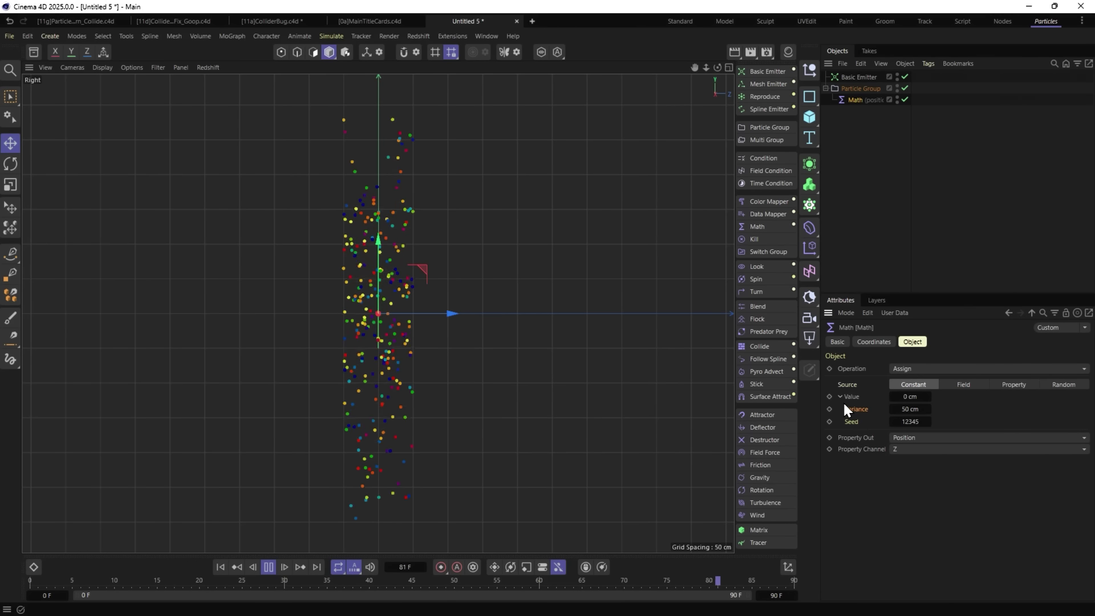
right_click(932, 408)
key(Escape)
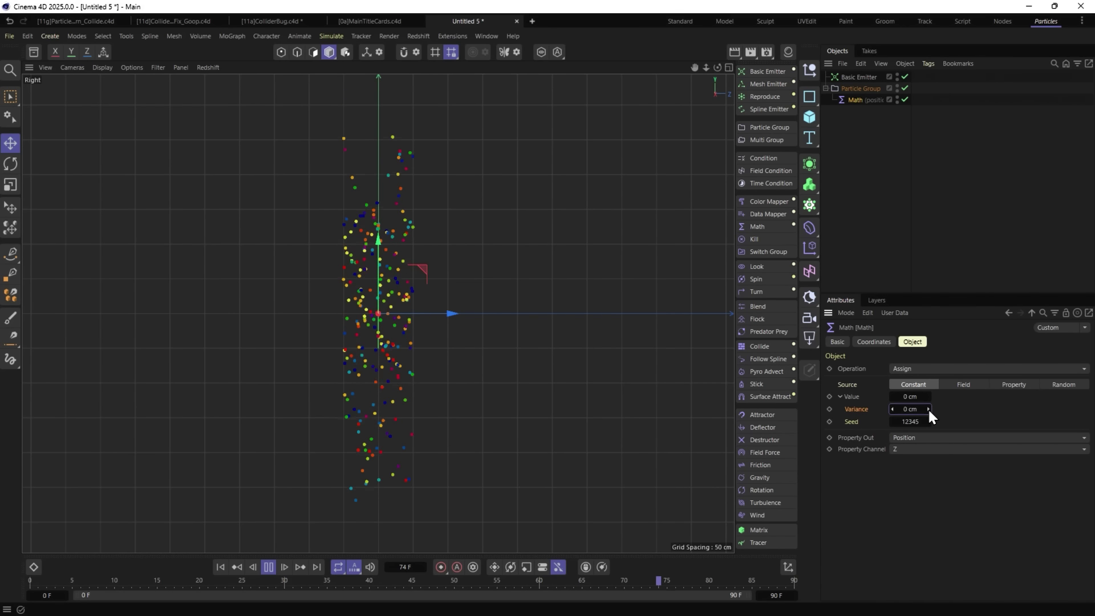
Set the Math Source to Random with Animation Speed 1.
click(1056, 384)
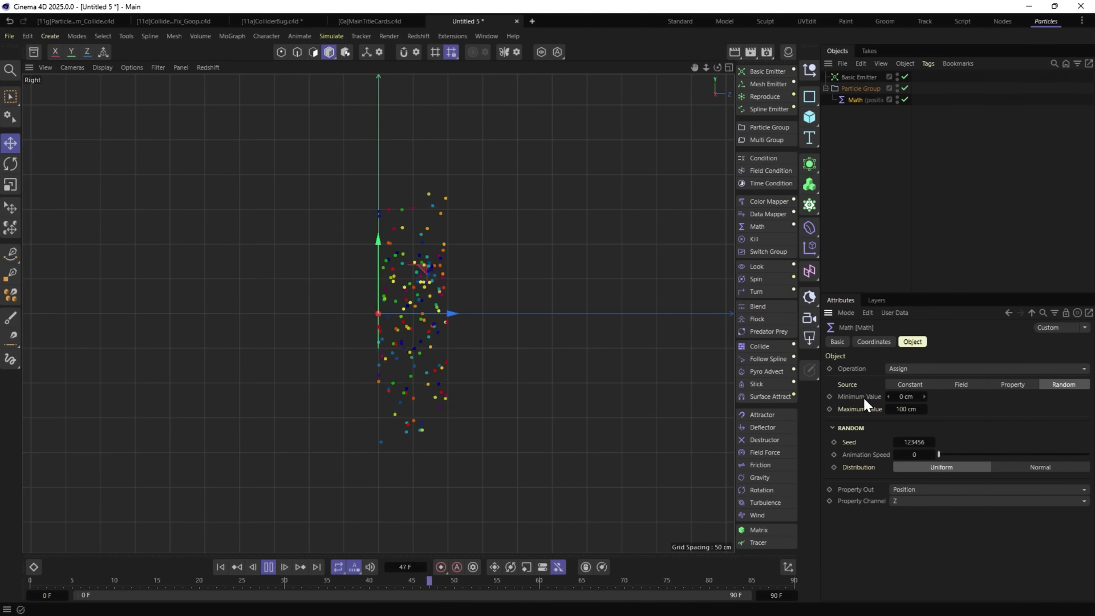
click(861, 396)
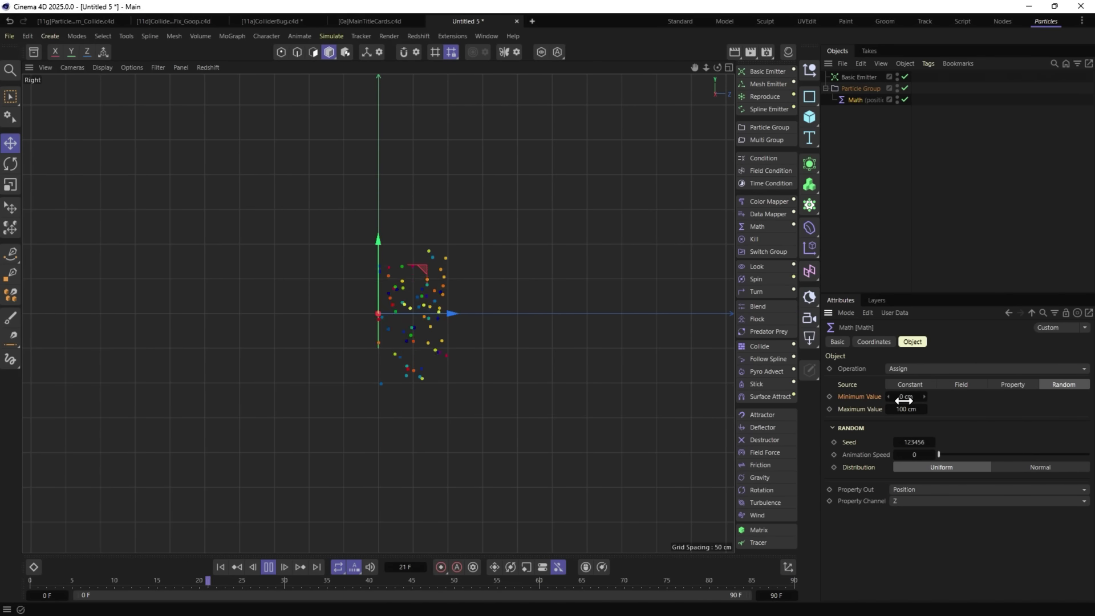
drag(906, 408, 906, 409)
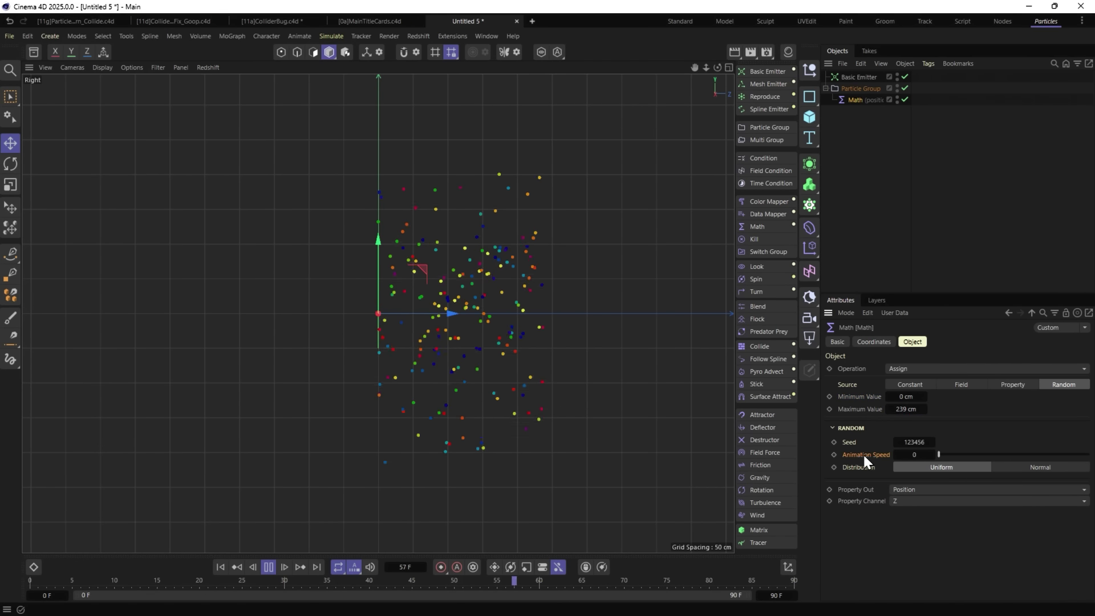
click(914, 455)
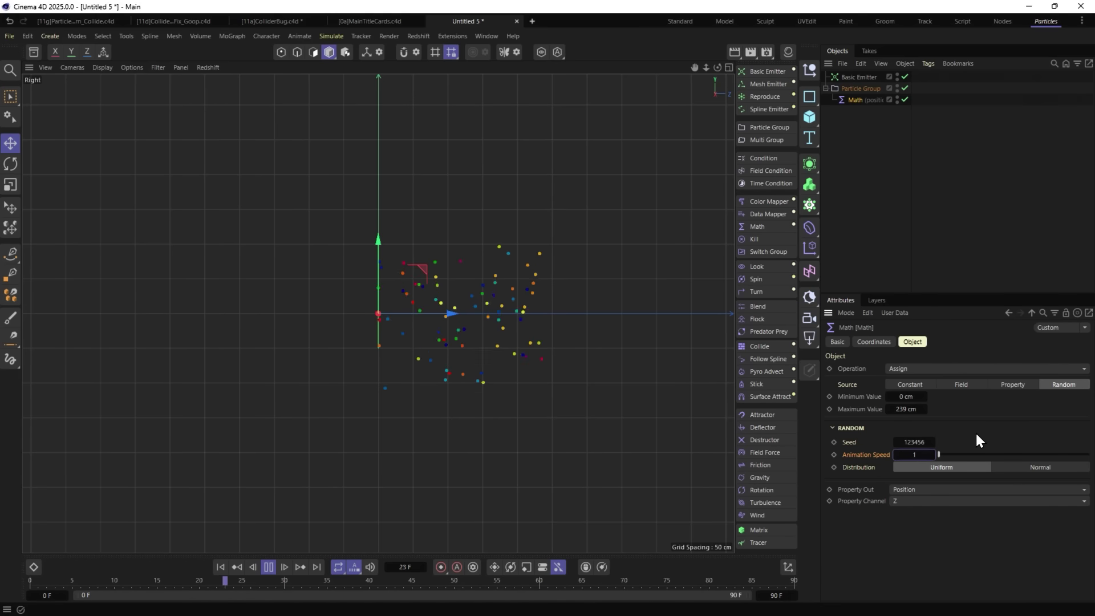
text(1)
key(Return)
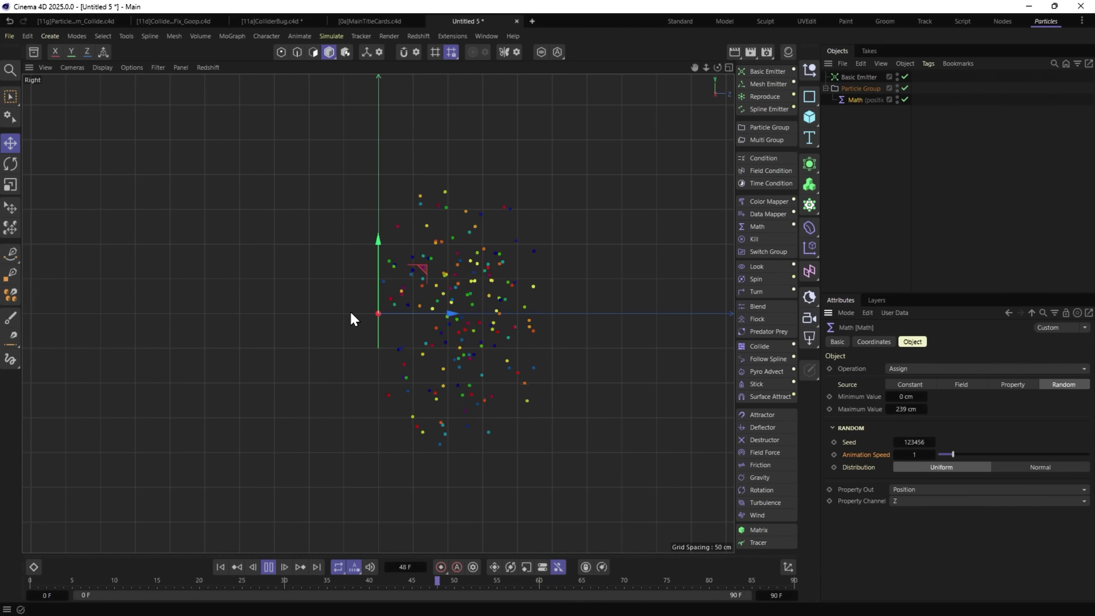
Set the operation to Add with Minimum -15 cm and Maximum 15 cm.
click(863, 396)
click(912, 369)
click(926, 394)
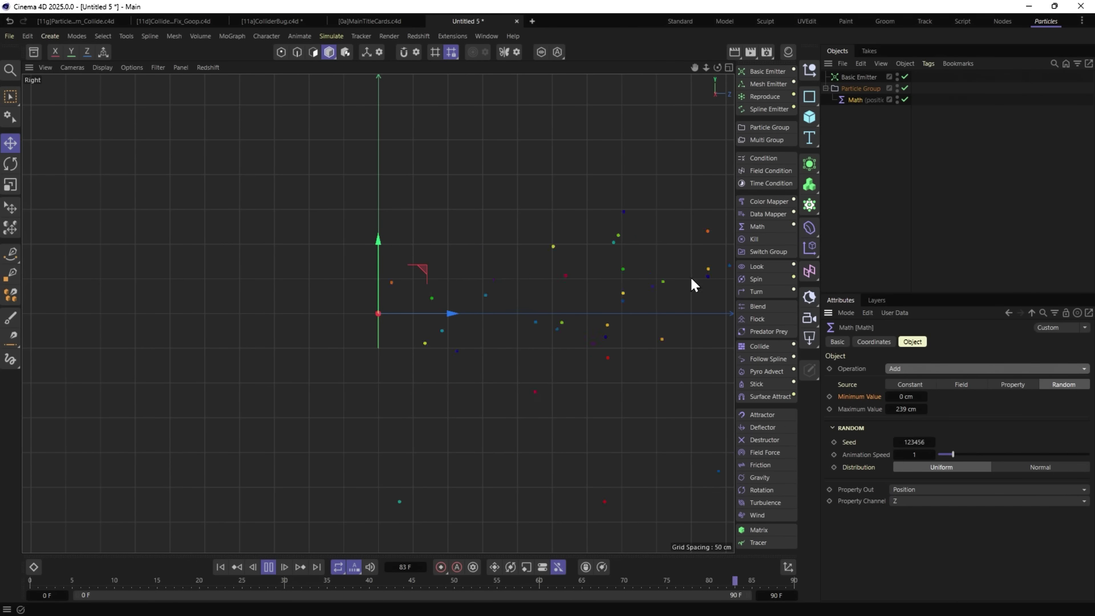
double_click(910, 396)
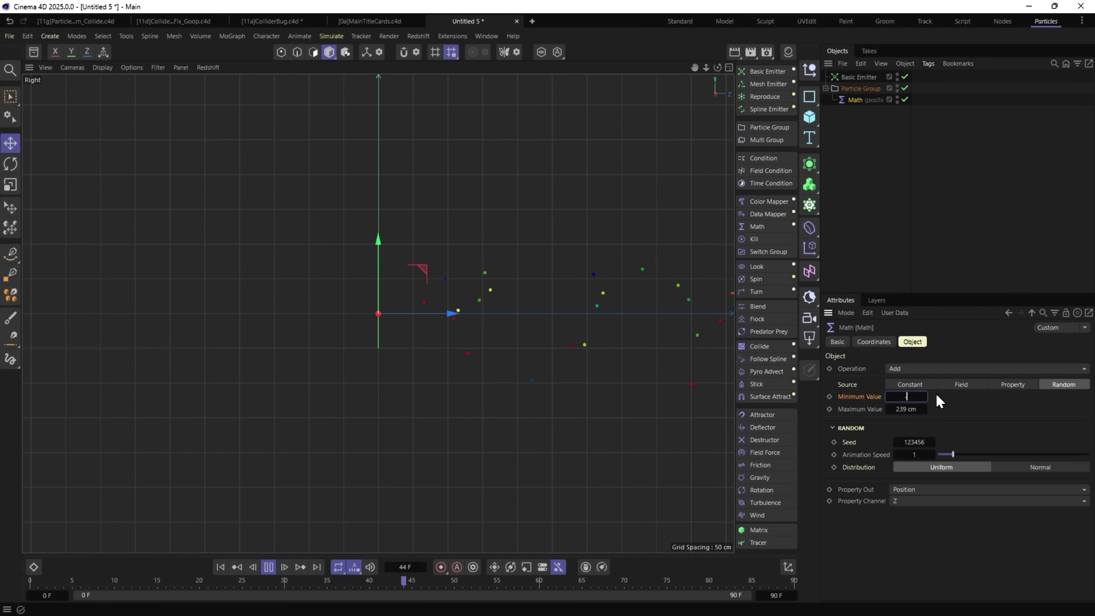
text(-15)
double_click(920, 409)
text(15)
key(Return)
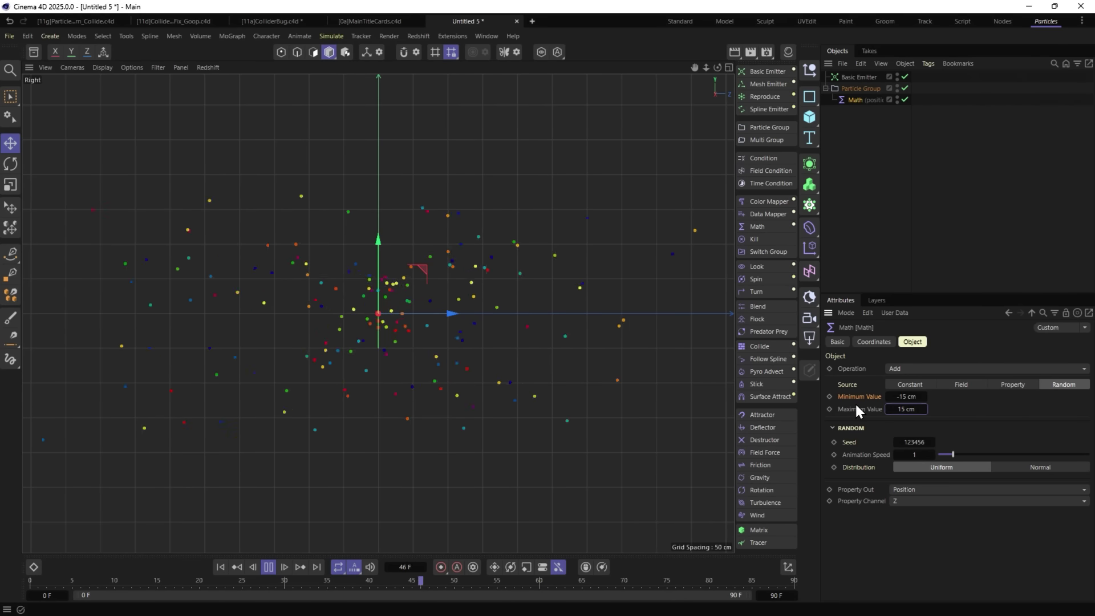
Keep Add on Position and apply the random offset to the XYZ channels.
click(904, 369)
click(888, 369)
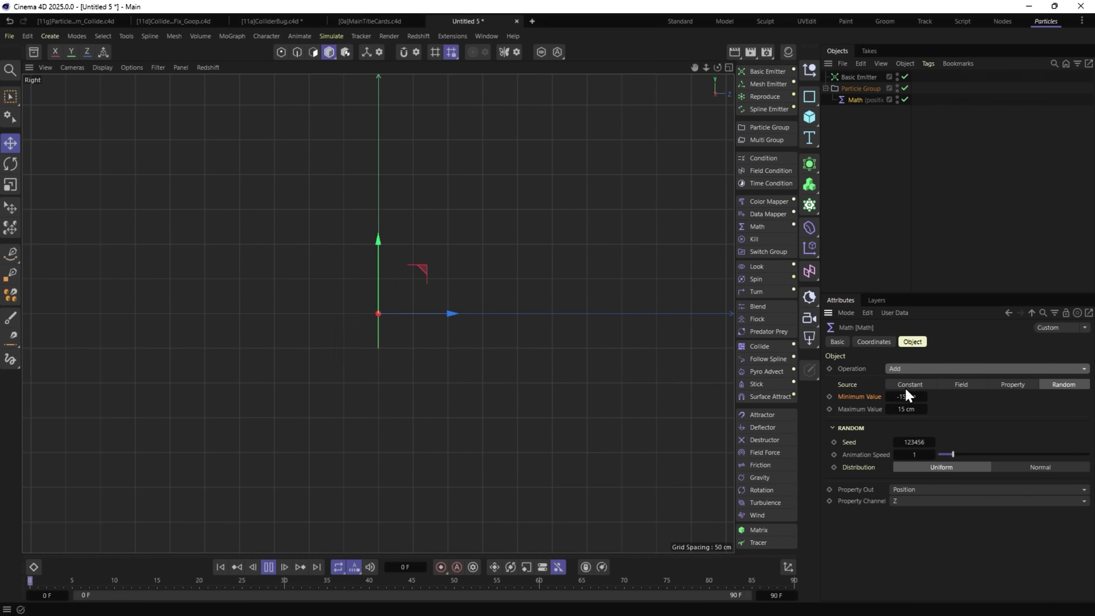
click(905, 491)
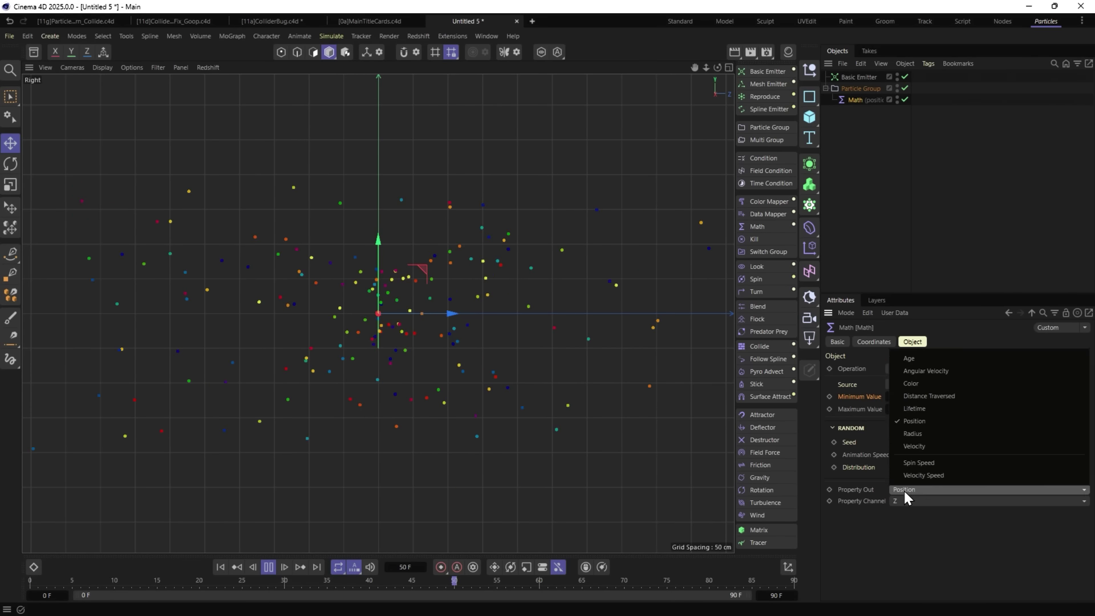
click(892, 490)
click(895, 500)
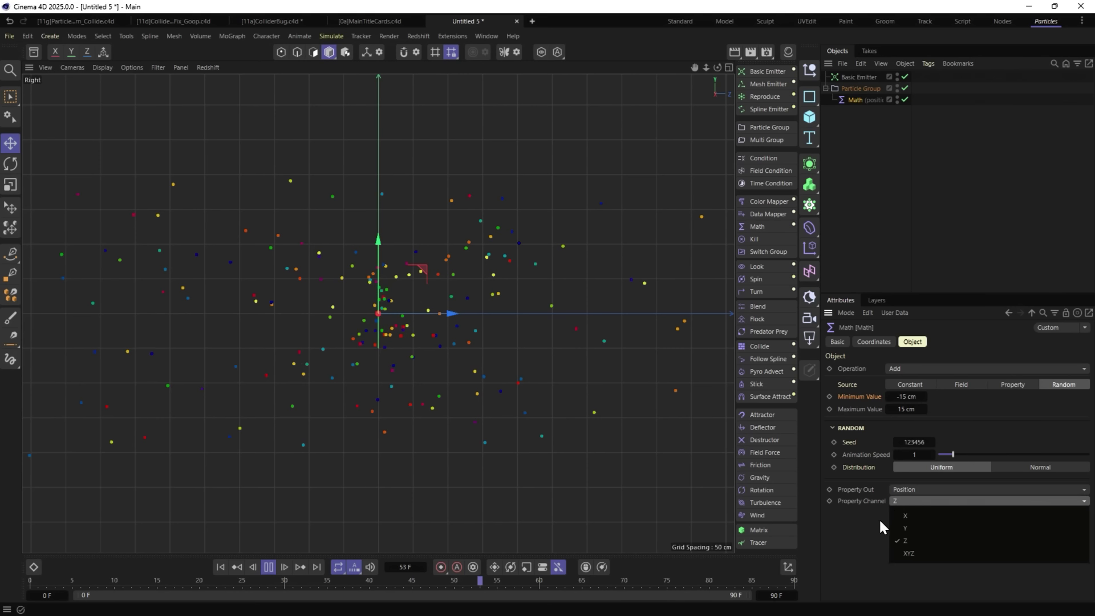
click(876, 535)
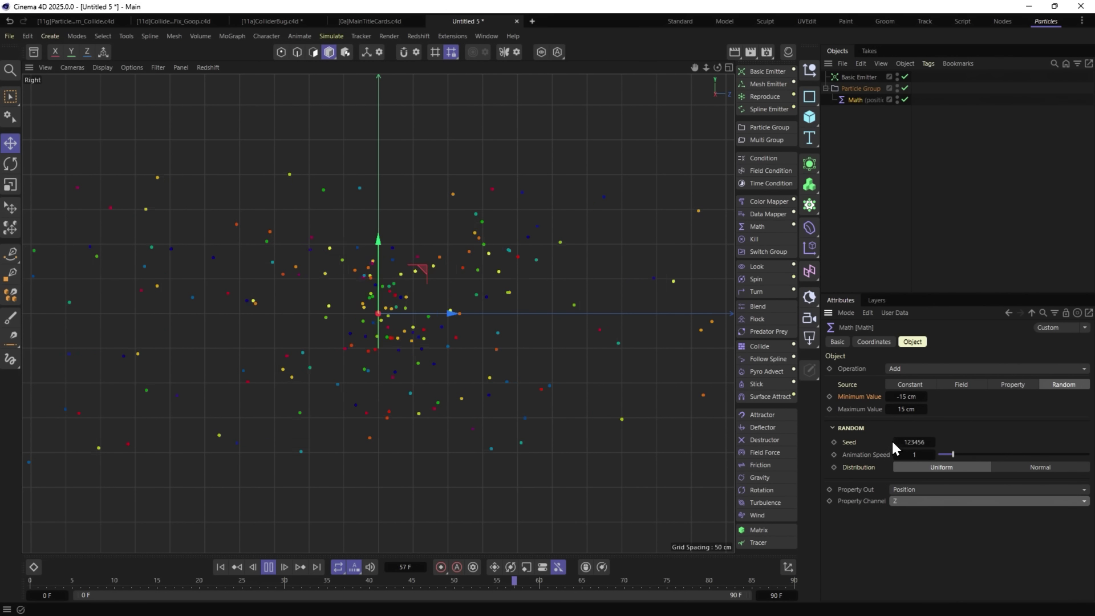
click(905, 499)
click(924, 552)
Narrow the range to -5 to 5 cm in Perspective view, then stop and rewind.
middle_click(368, 309)
middle_click(269, 246)
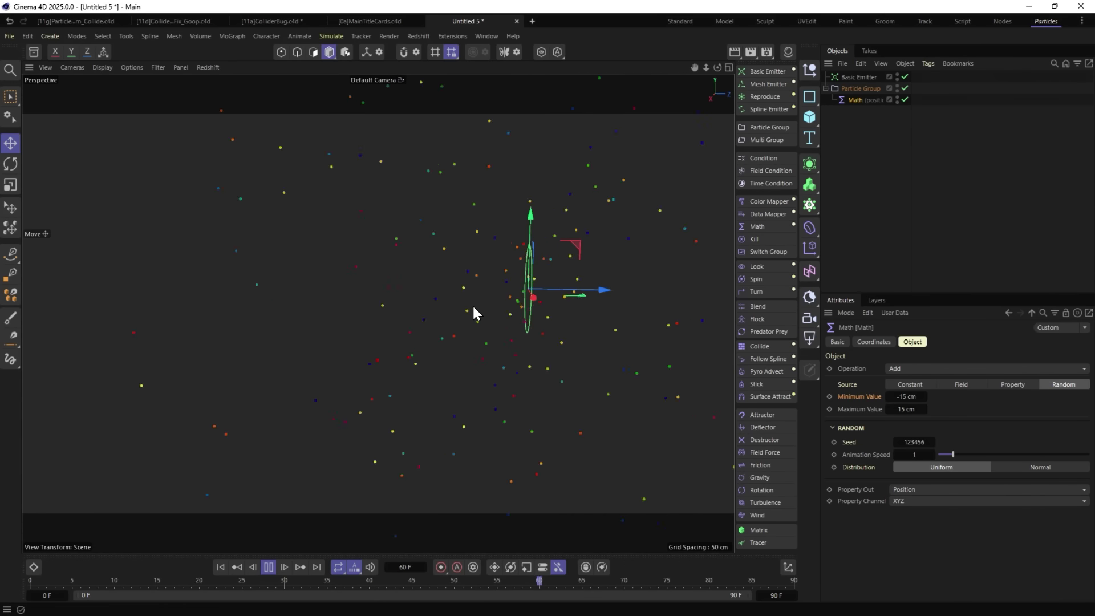
scroll(381, 357, down, 10)
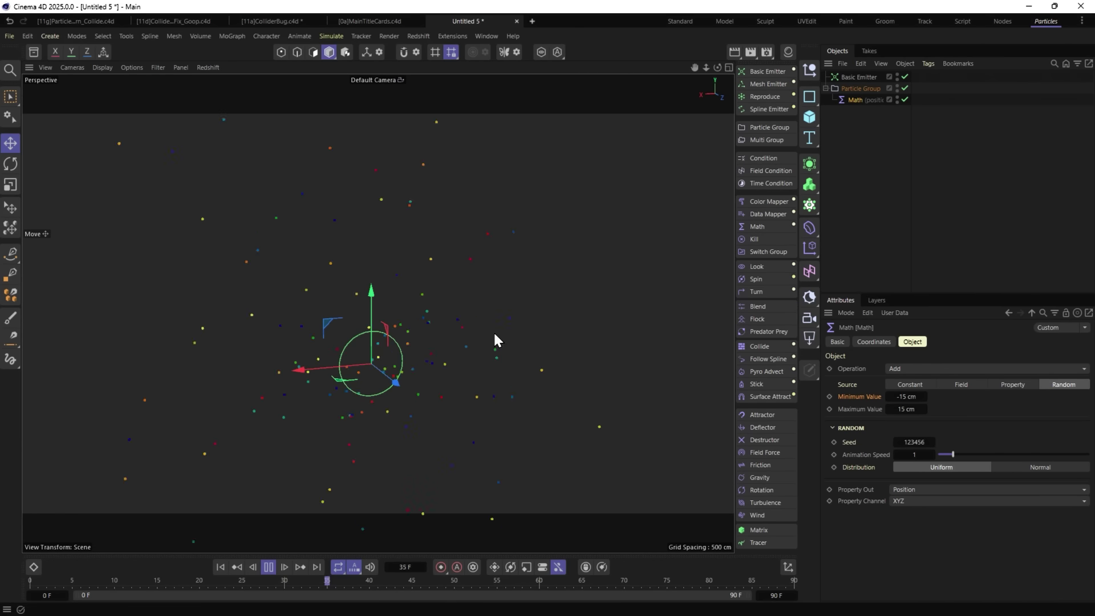
click(911, 398)
text(-5)
key(Tab)
text(5)
key(Return)
click(268, 567)
click(220, 567)
Bring up the ColliderBug scene in the Cinema 4D 2024.5.1 window.
click(256, 21)
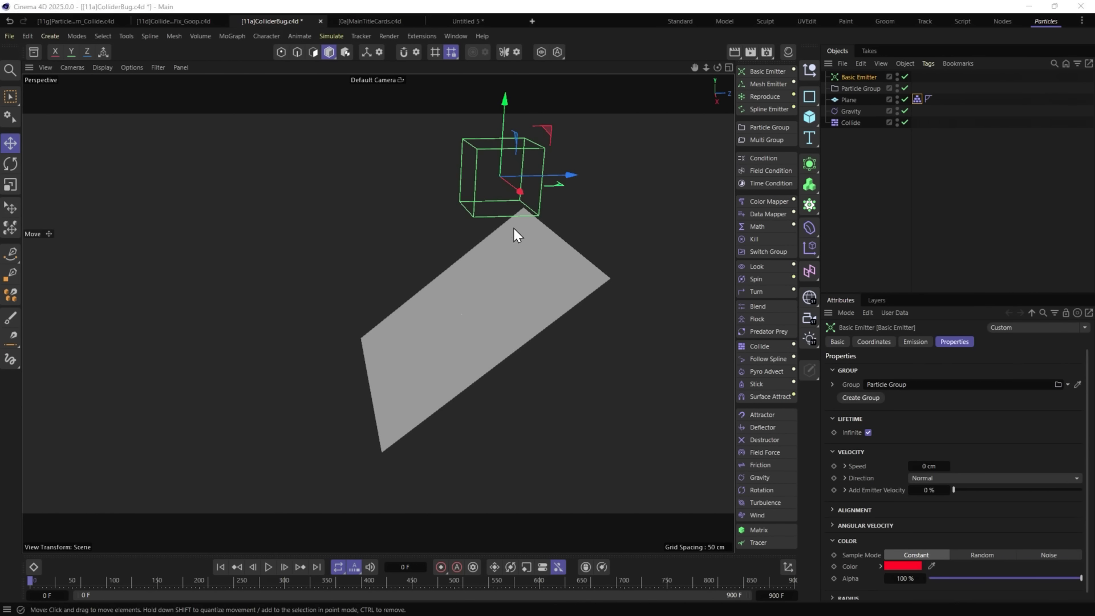
key(alt+Tab)
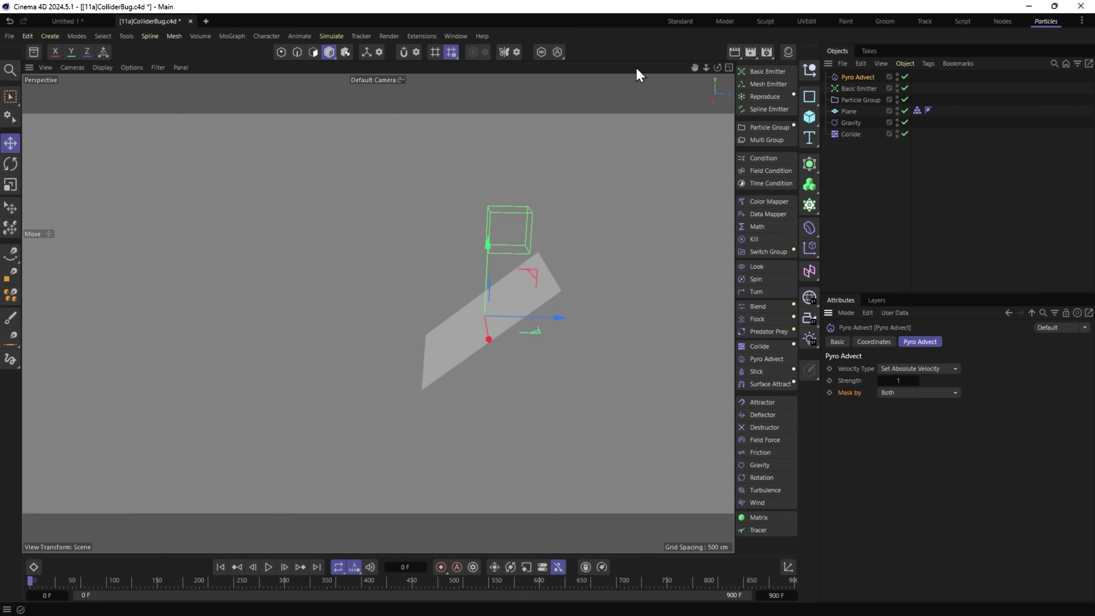
Play the simulation and give the Plane 5 width and 5 height segments.
click(269, 566)
alt+drag(514, 312, 421, 296)
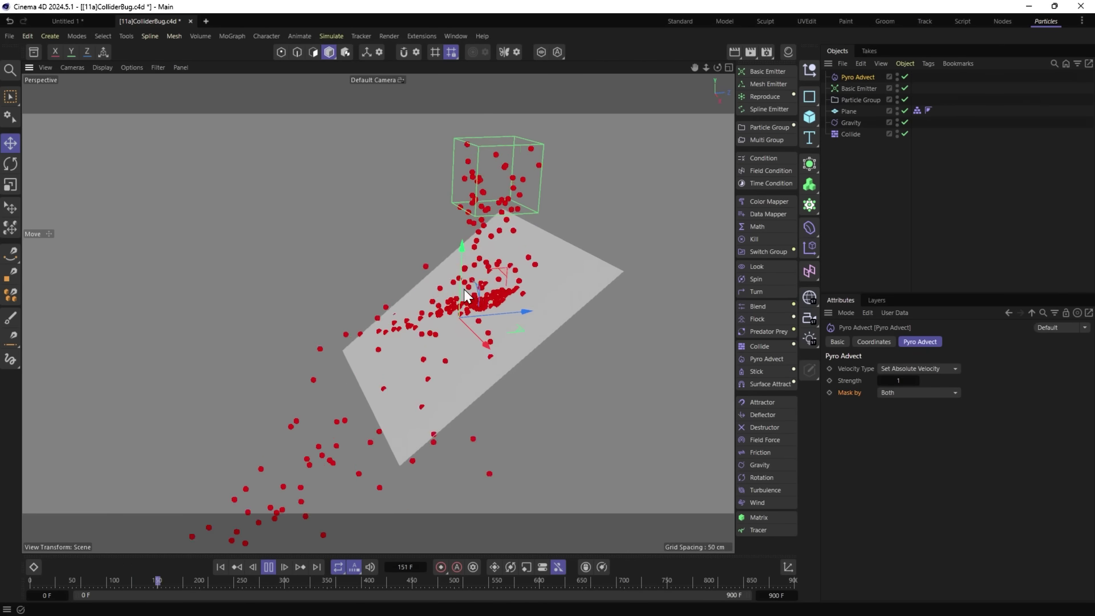
alt+drag(536, 302, 572, 308)
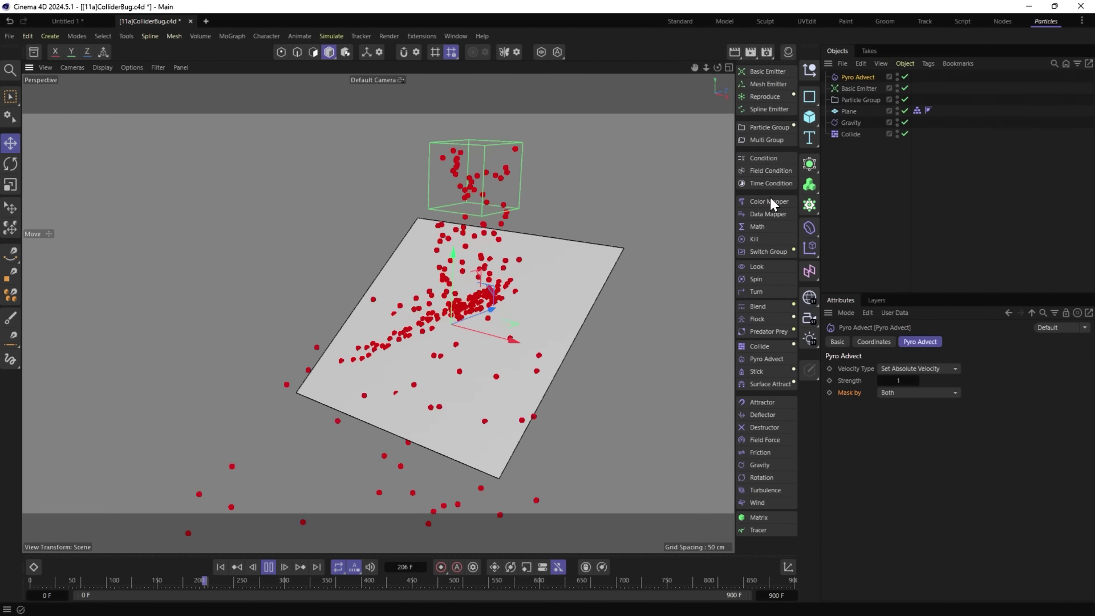
click(848, 111)
double_click(909, 394)
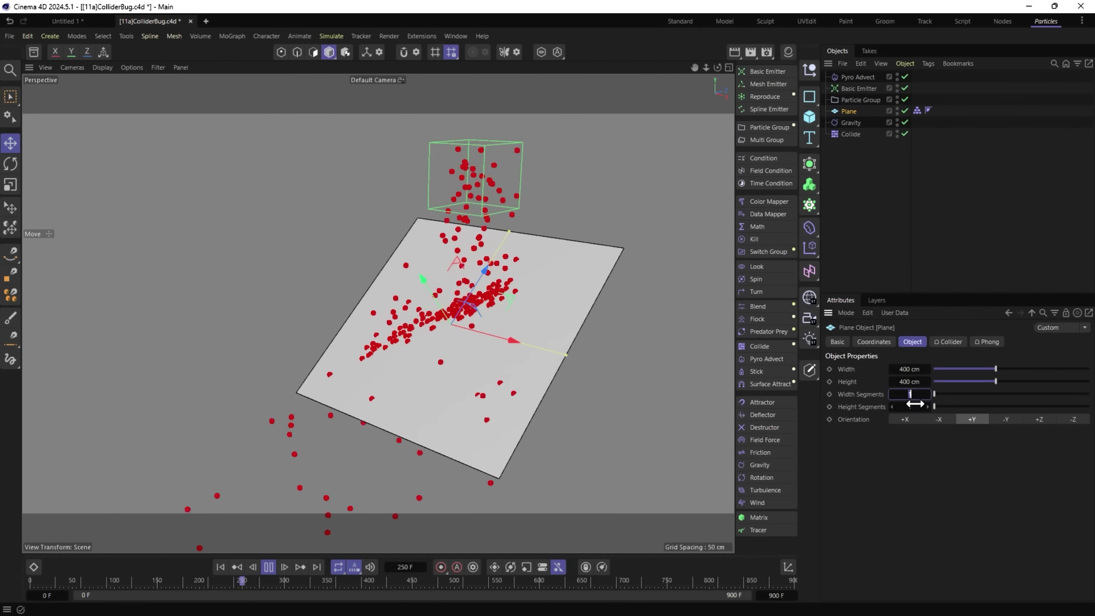
text(5)
key(Tab)
text(5)
key(Return)
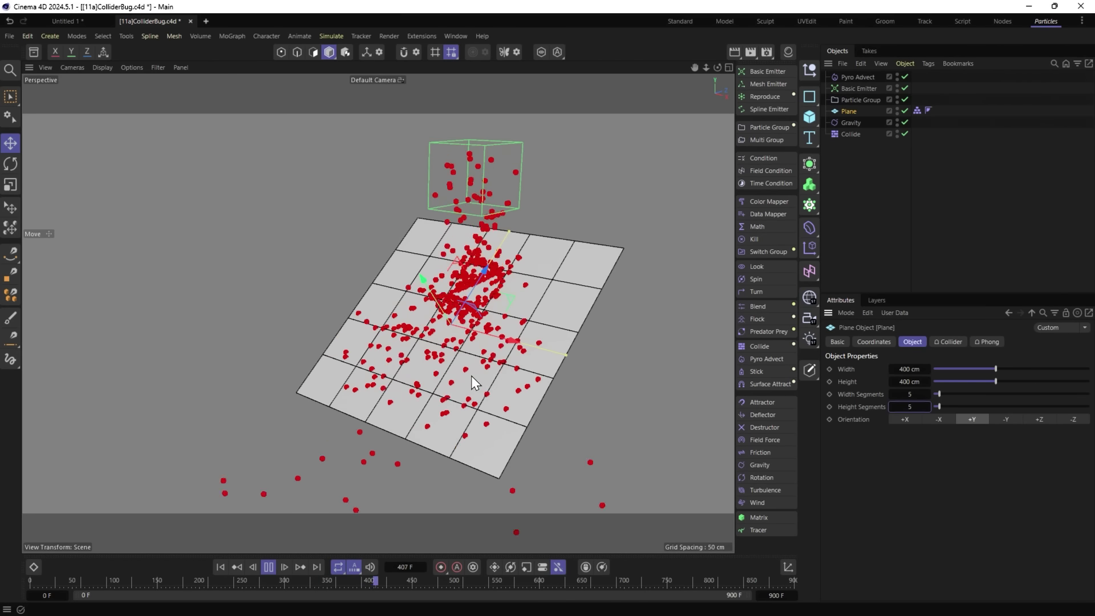
click(268, 566)
Play and orbit the Cinema 4D 2025 collider scene, rewind, then open ColliderBugFix_Goop.
key(alt+Tab)
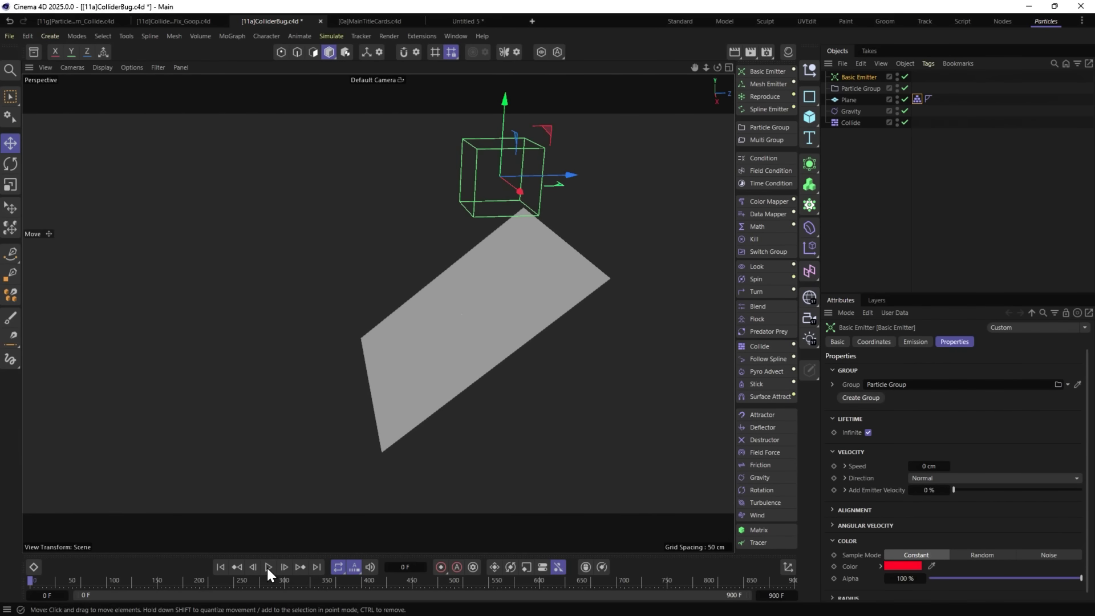
click(268, 565)
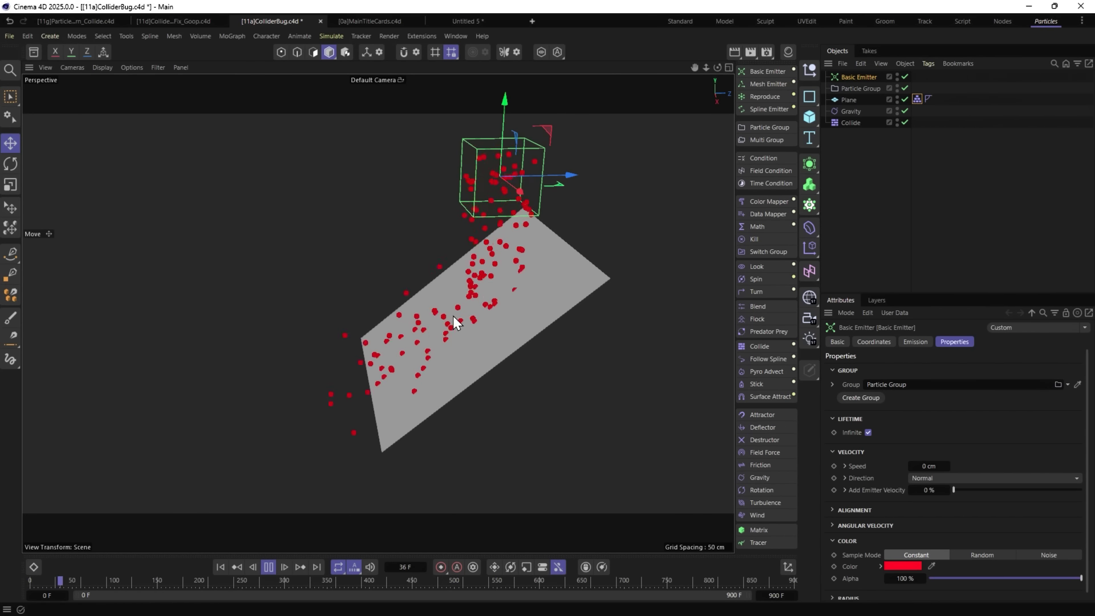
alt+drag(463, 326, 510, 313)
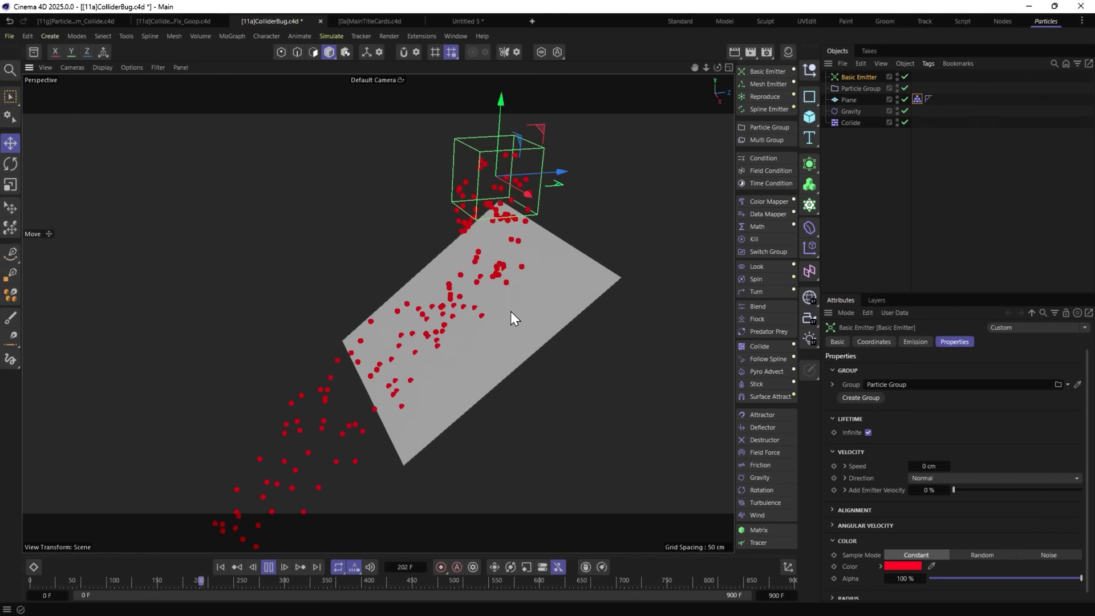
click(268, 567)
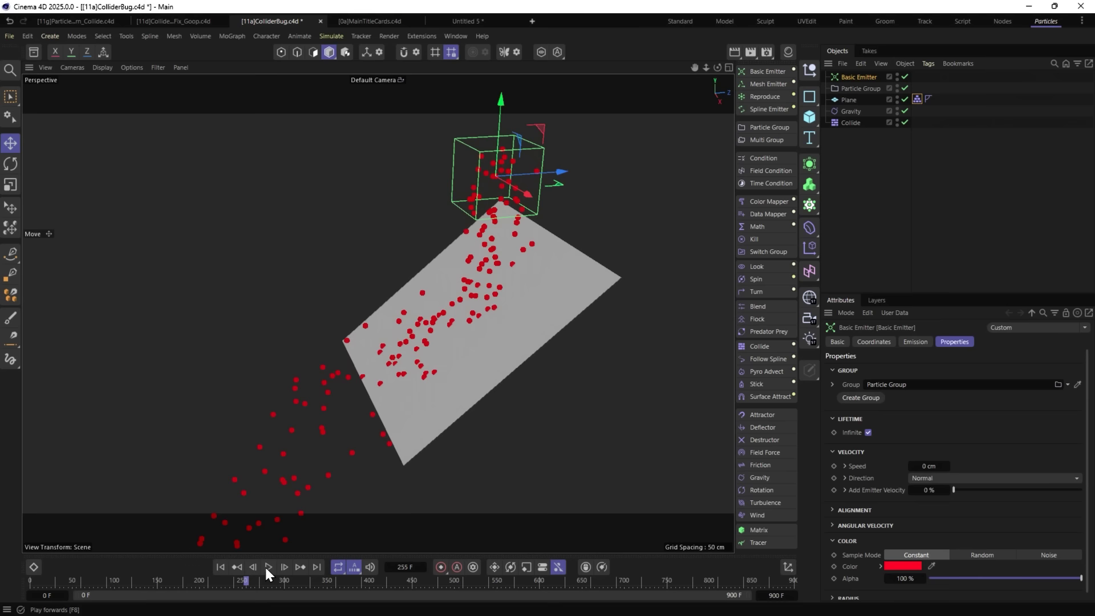
click(220, 567)
click(167, 22)
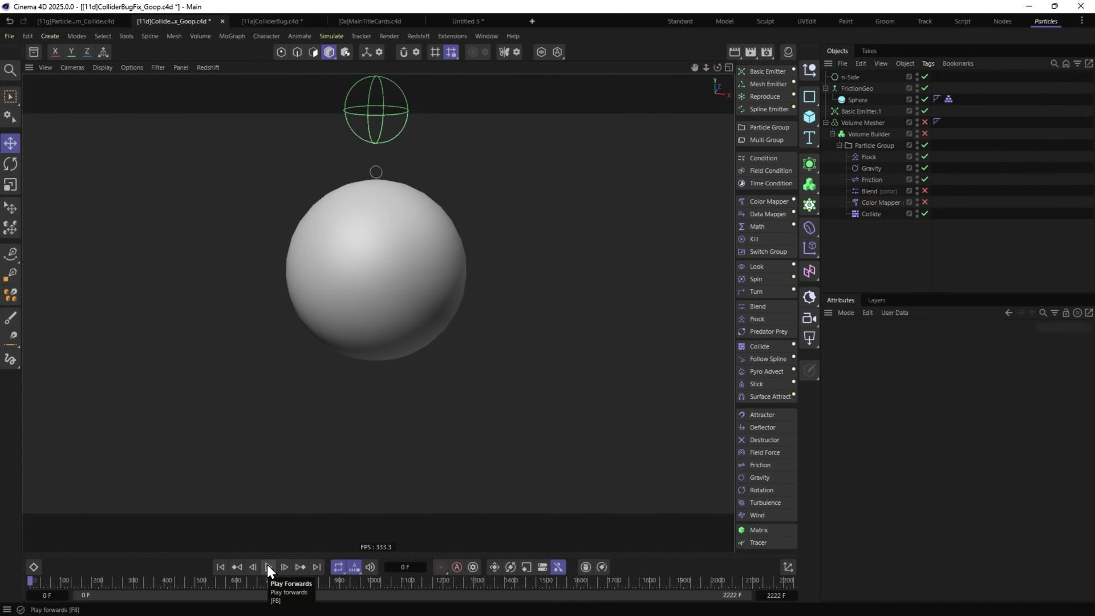
Play the goop simulation, inspect Flock, rewind, then open the ParticleTurn_Collide scene.
click(268, 566)
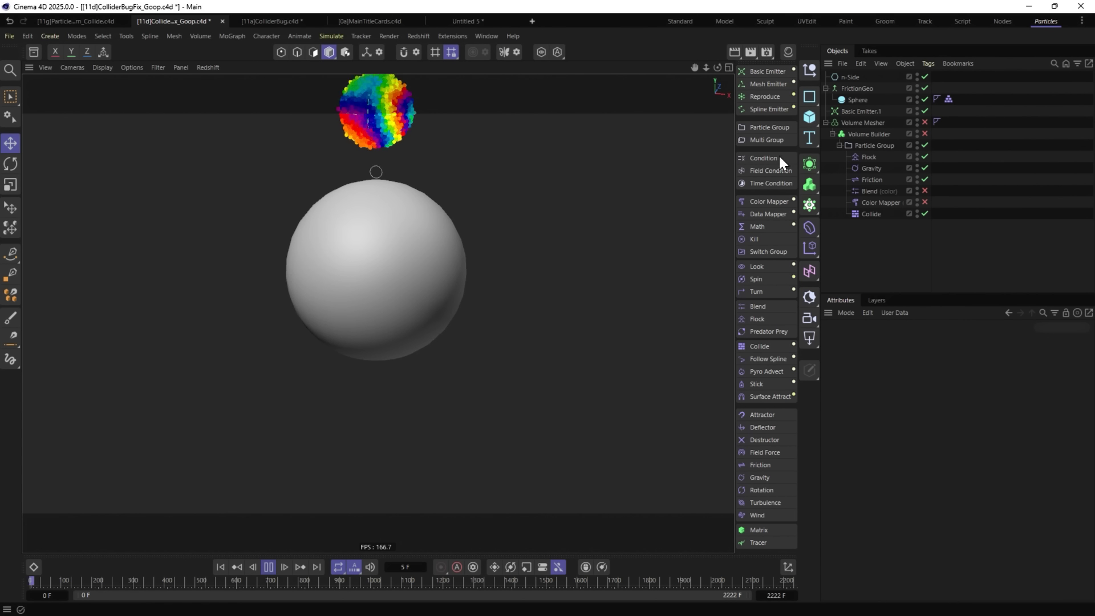
click(868, 157)
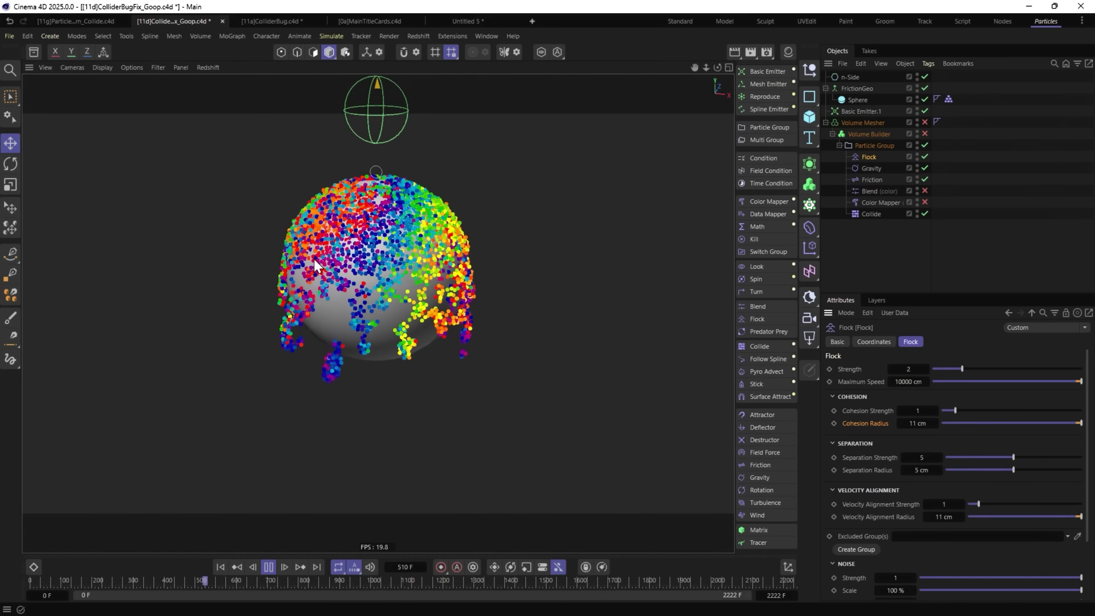
click(269, 567)
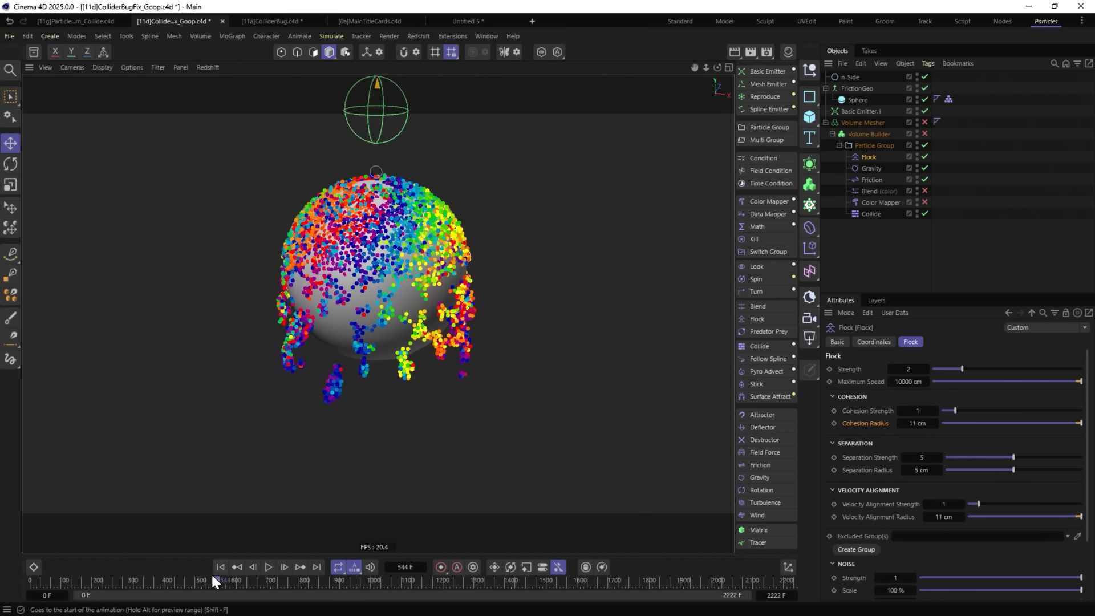
click(220, 567)
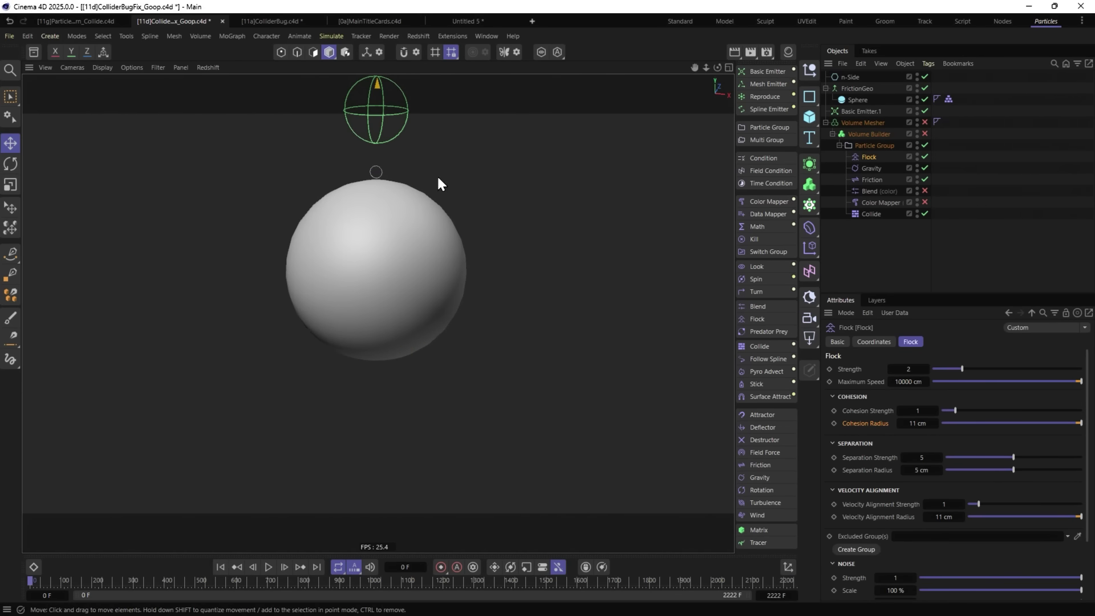
click(68, 23)
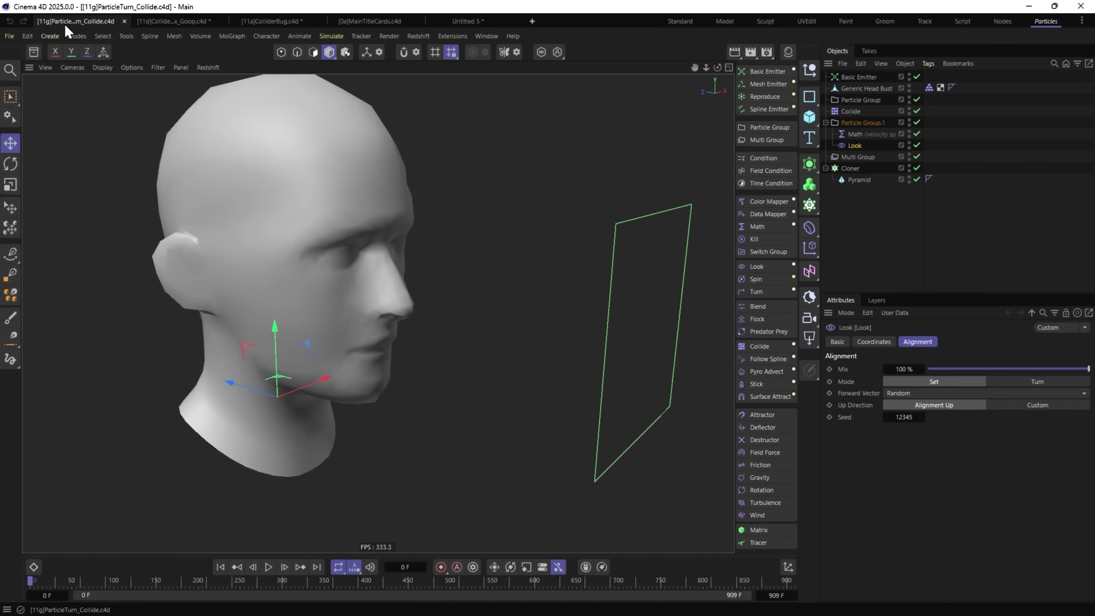
Play the head scene and inspect the Math, Collide and Look modifier settings.
click(268, 567)
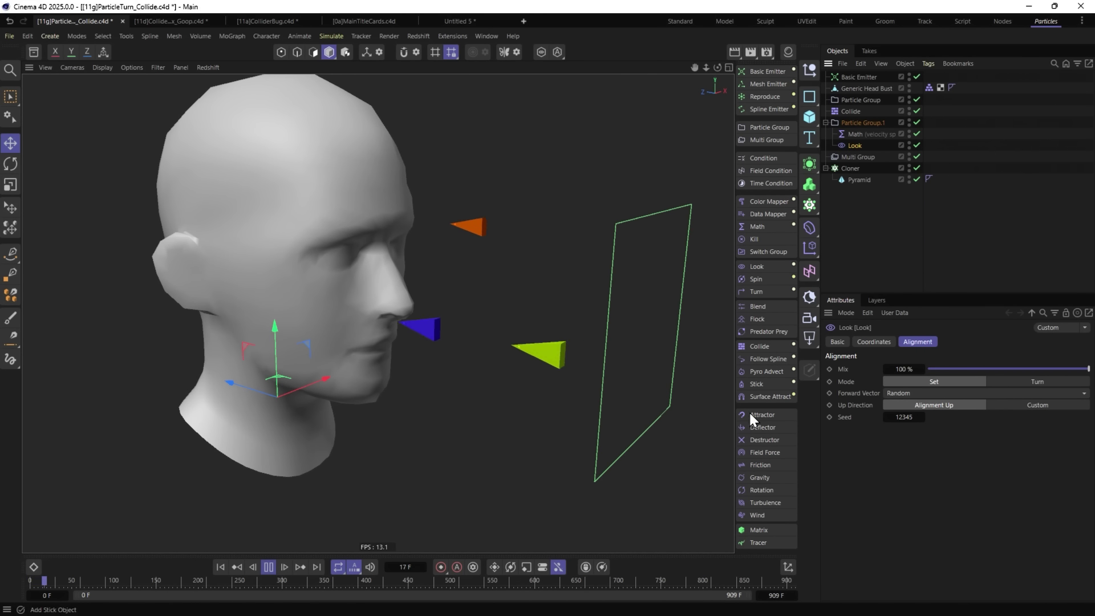
click(269, 566)
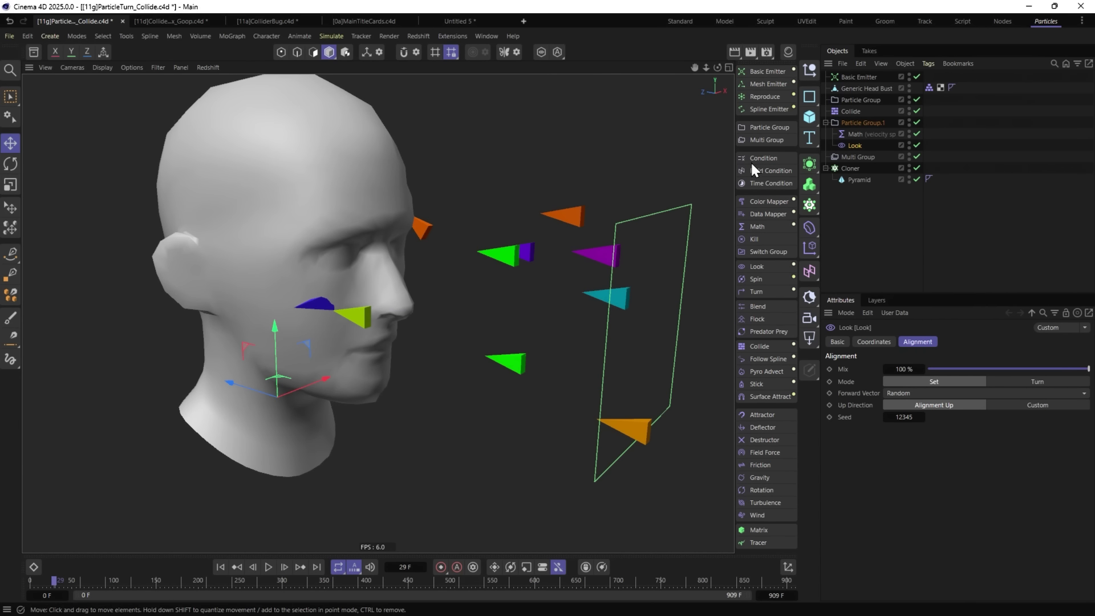
click(860, 133)
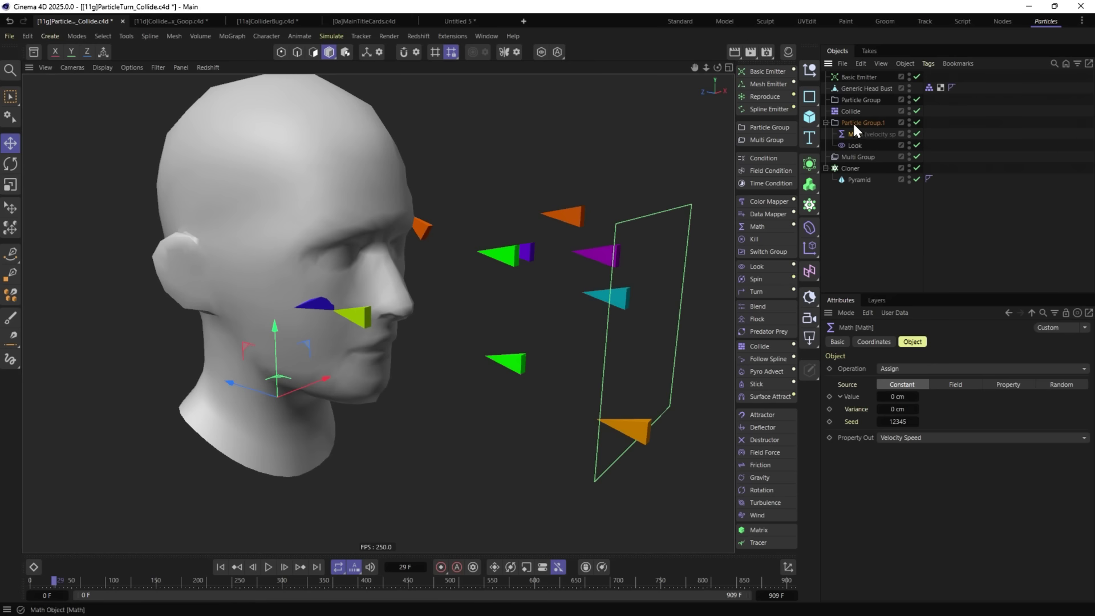
click(849, 112)
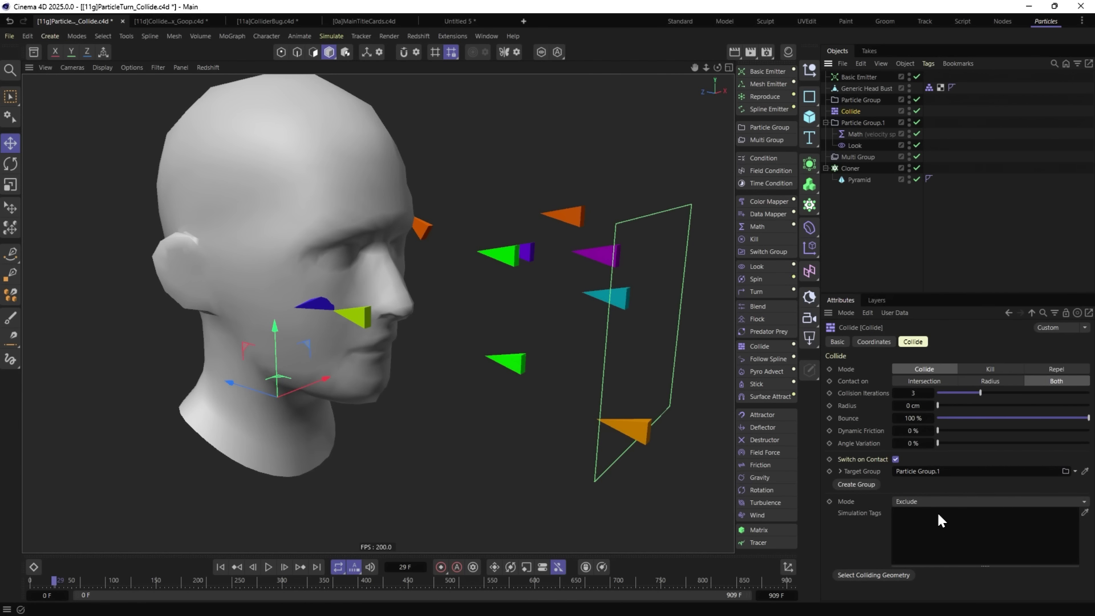
click(842, 135)
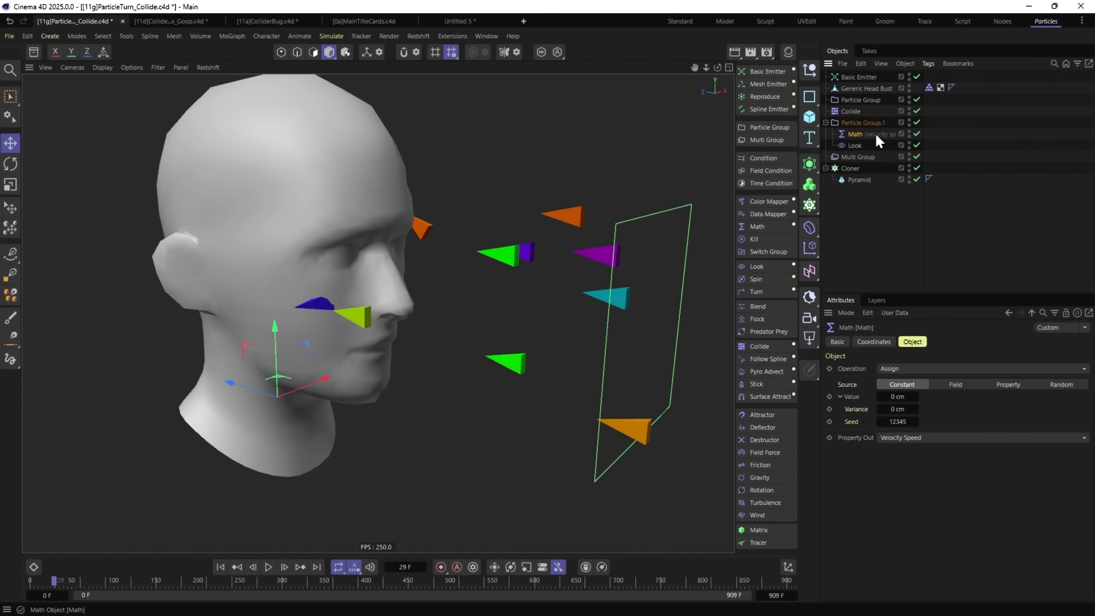
click(847, 145)
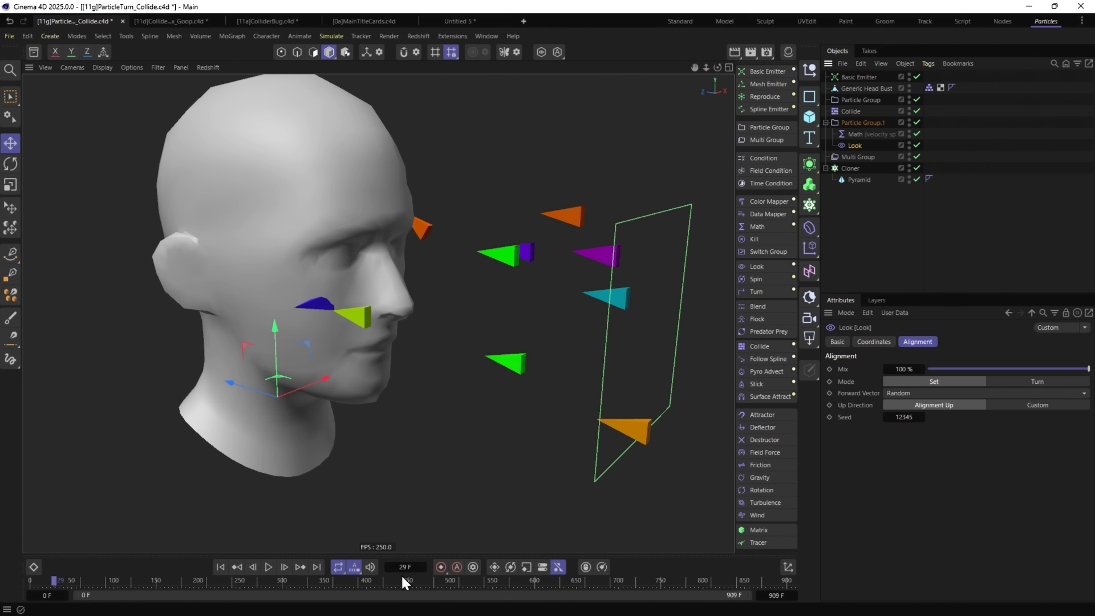
click(265, 566)
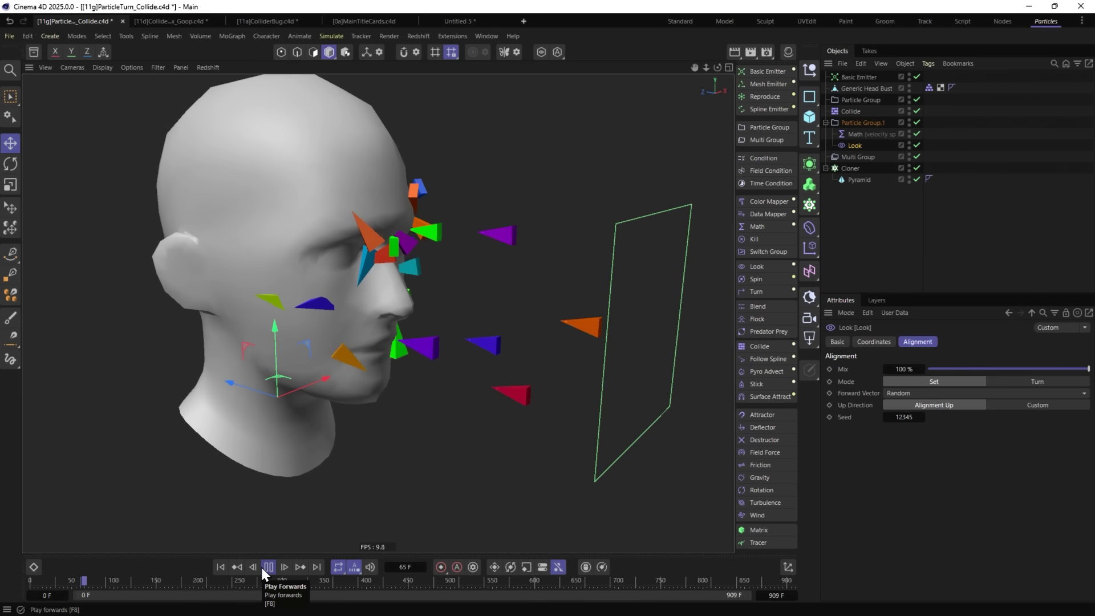
click(262, 567)
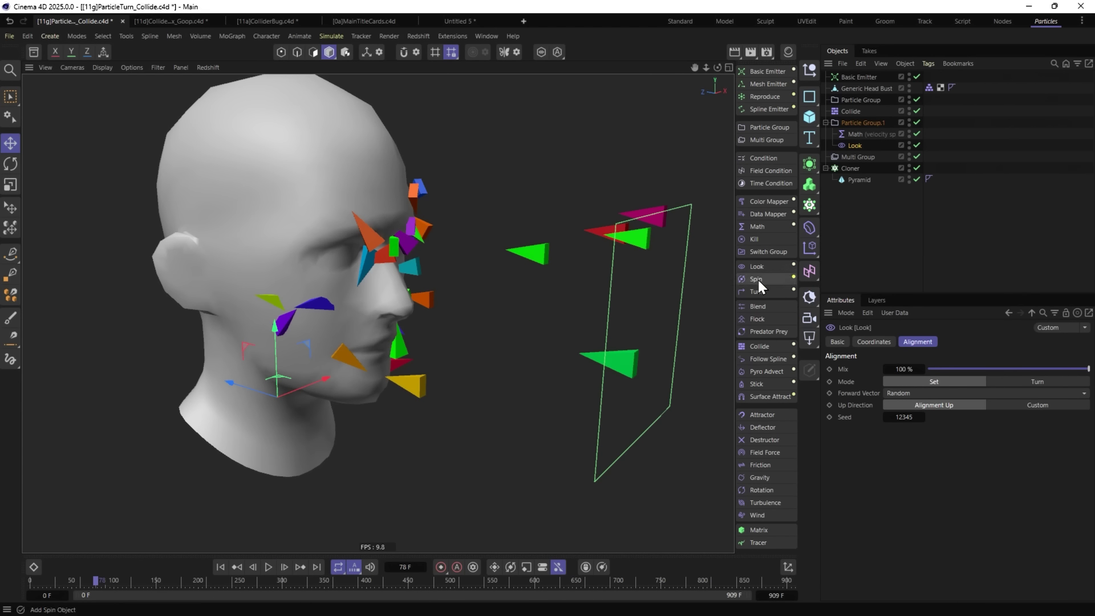
Set the Look Alignment Mode to Turn with a 6° angle, then replay and rewind.
click(1035, 382)
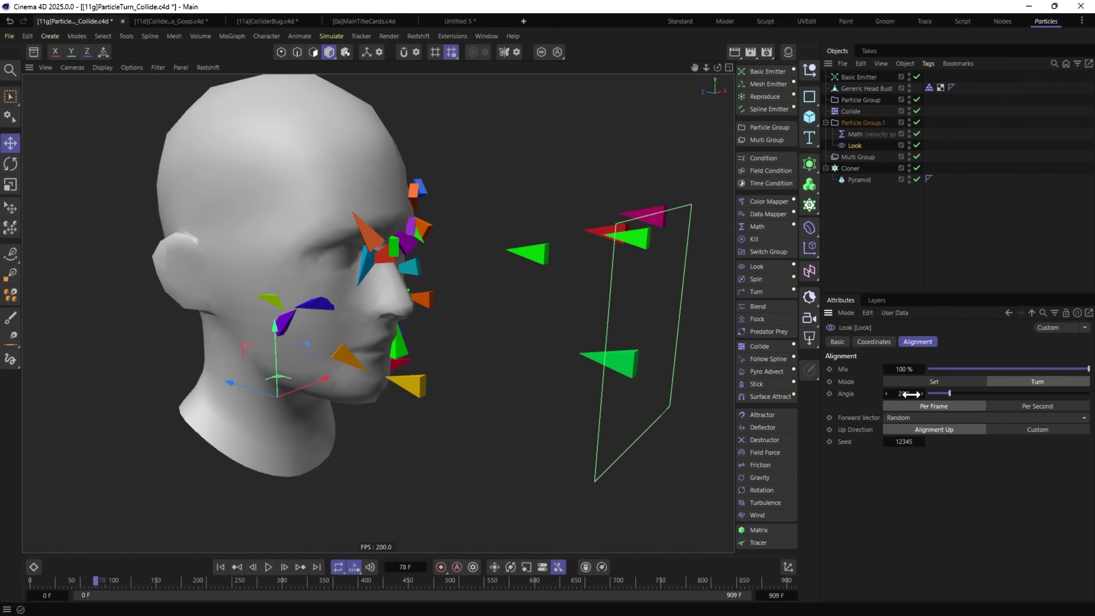
click(910, 393)
text(6)
key(Return)
click(221, 569)
click(273, 565)
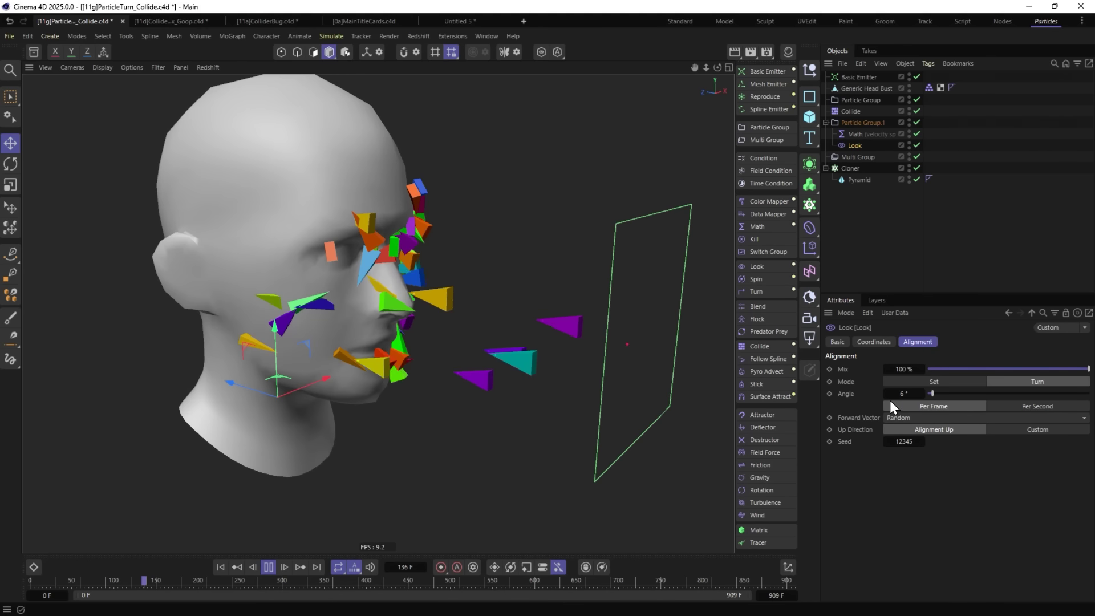
click(268, 567)
click(220, 566)
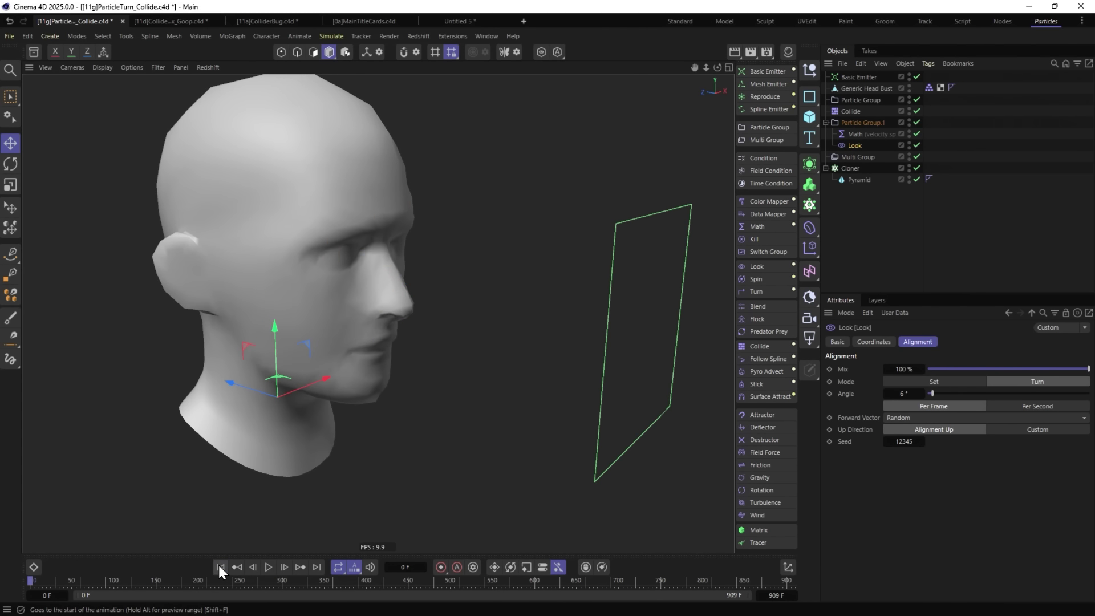
In a new scene, add a Sphere and a Mesh Emitter with its Particle Group.
click(524, 20)
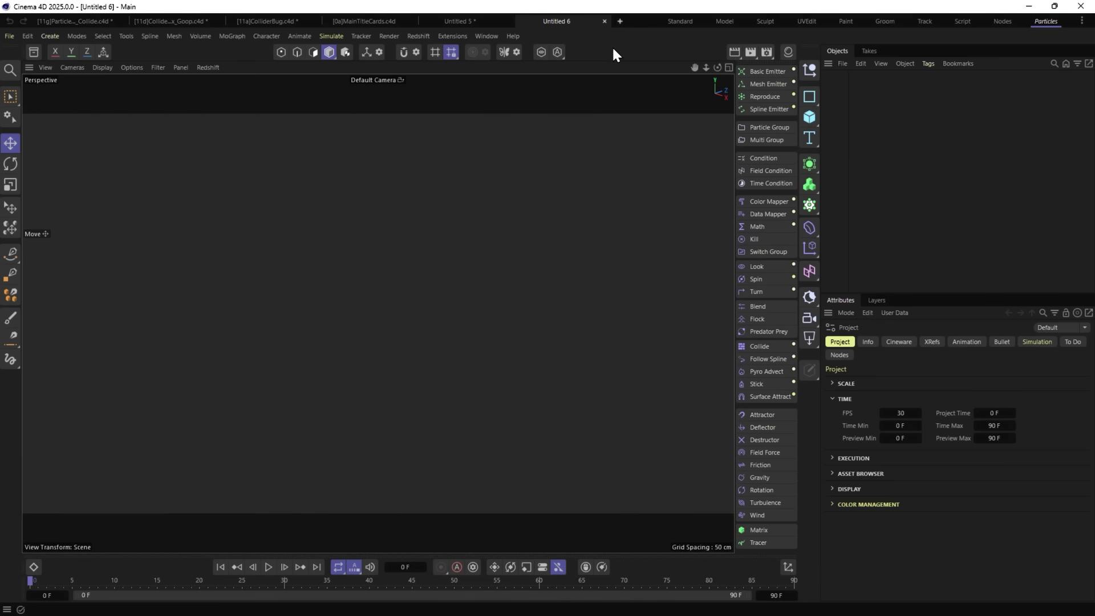
click(811, 115)
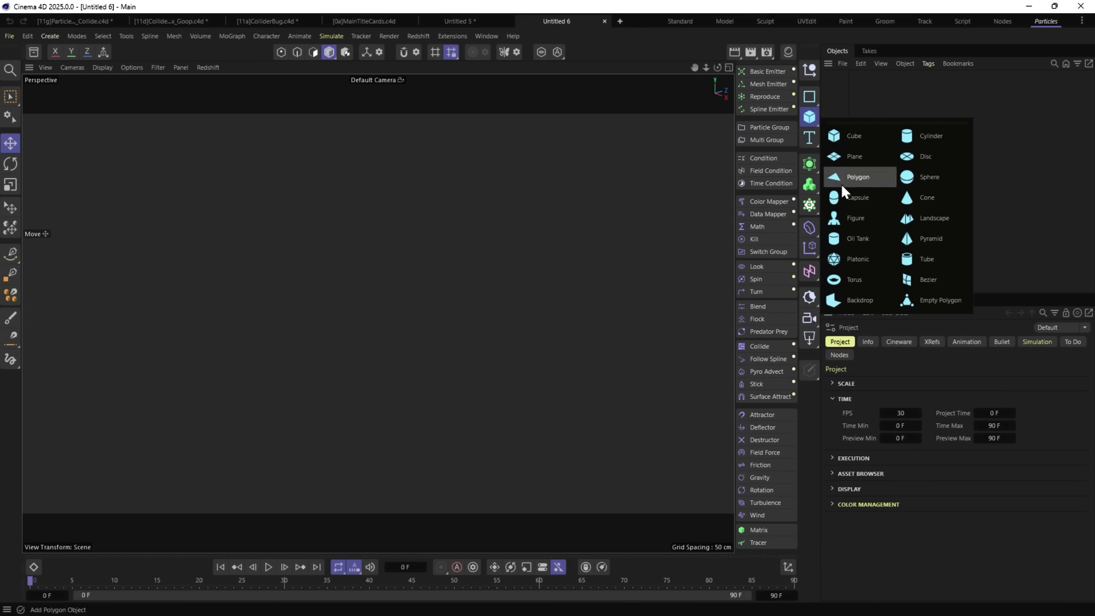
click(909, 179)
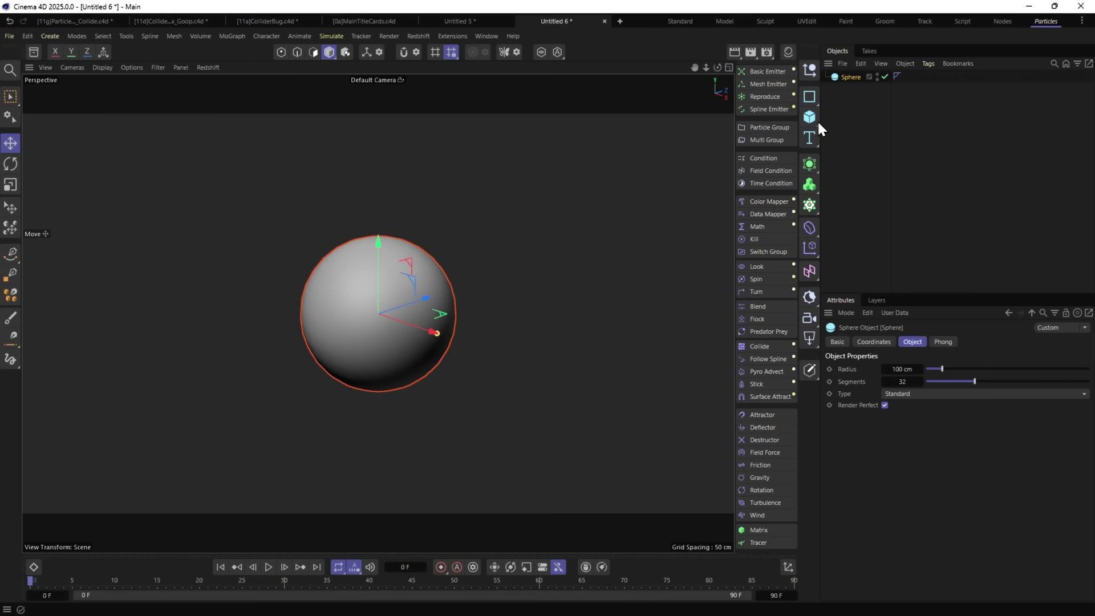
click(772, 83)
click(852, 89)
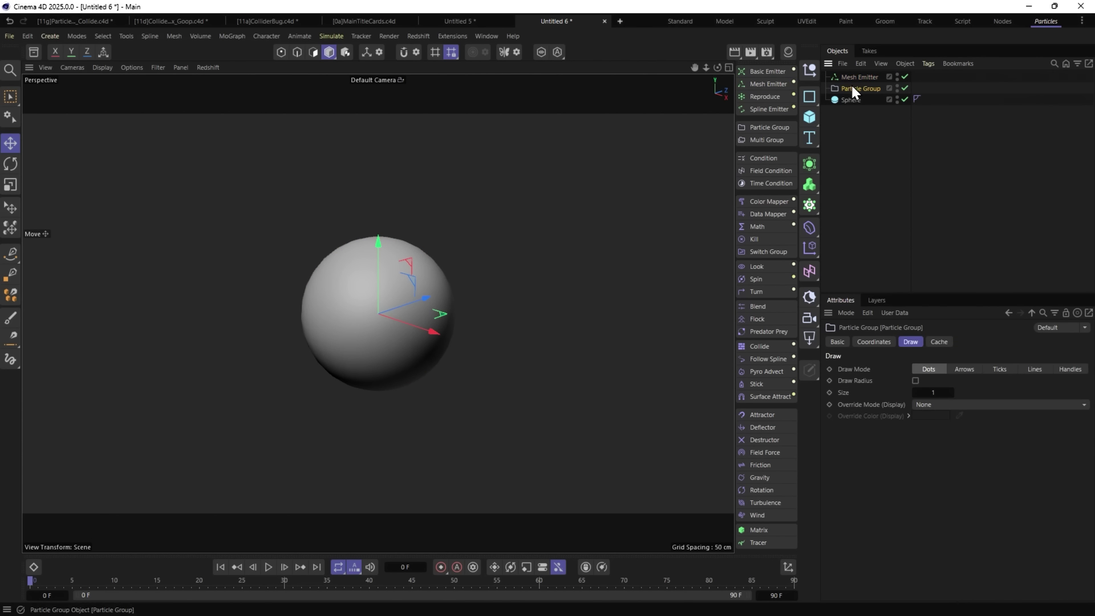
drag(850, 99, 850, 79)
click(854, 90)
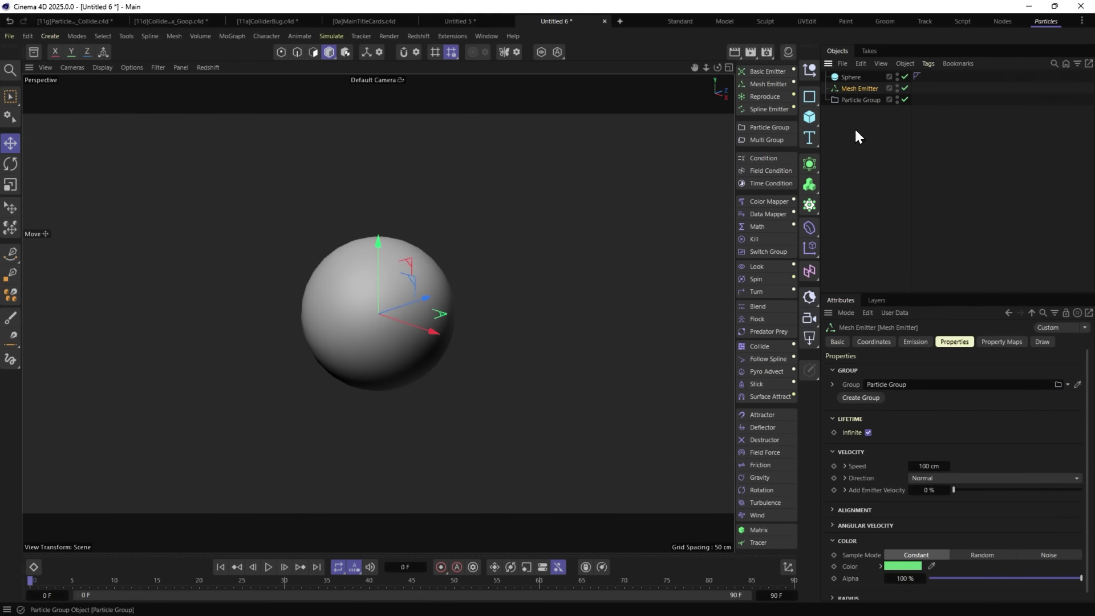
Set the emission rate to 1001 and the launch speed to 0 cm, then play.
click(913, 341)
click(910, 454)
text(1001)
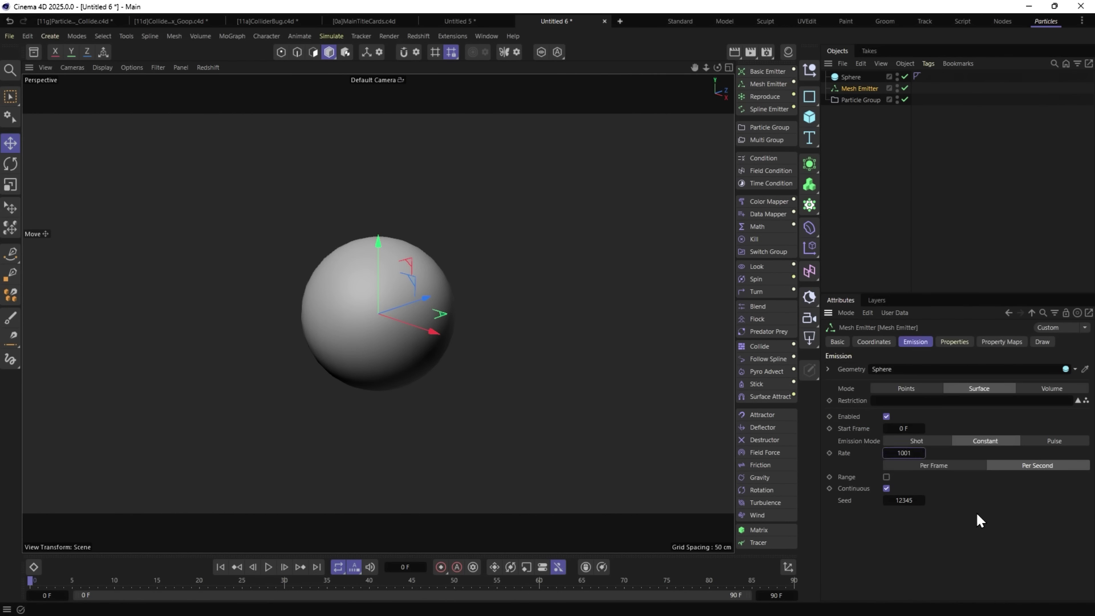
click(969, 341)
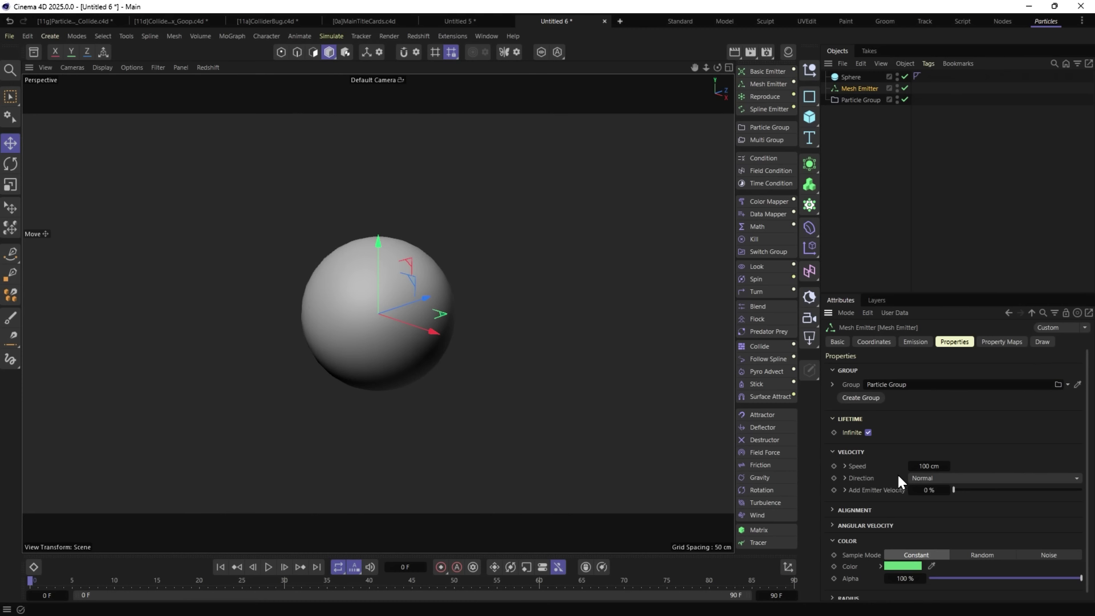
click(928, 465)
text(0)
key(Return)
click(268, 566)
Zoom the view out and set the timeline end frame to 999.
click(859, 100)
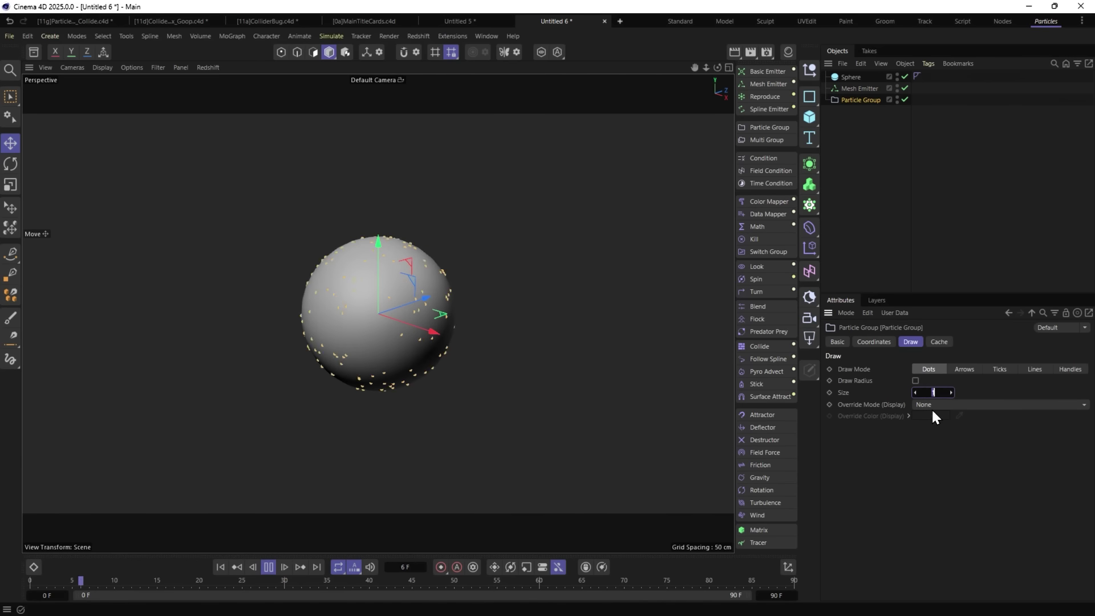
click(908, 215)
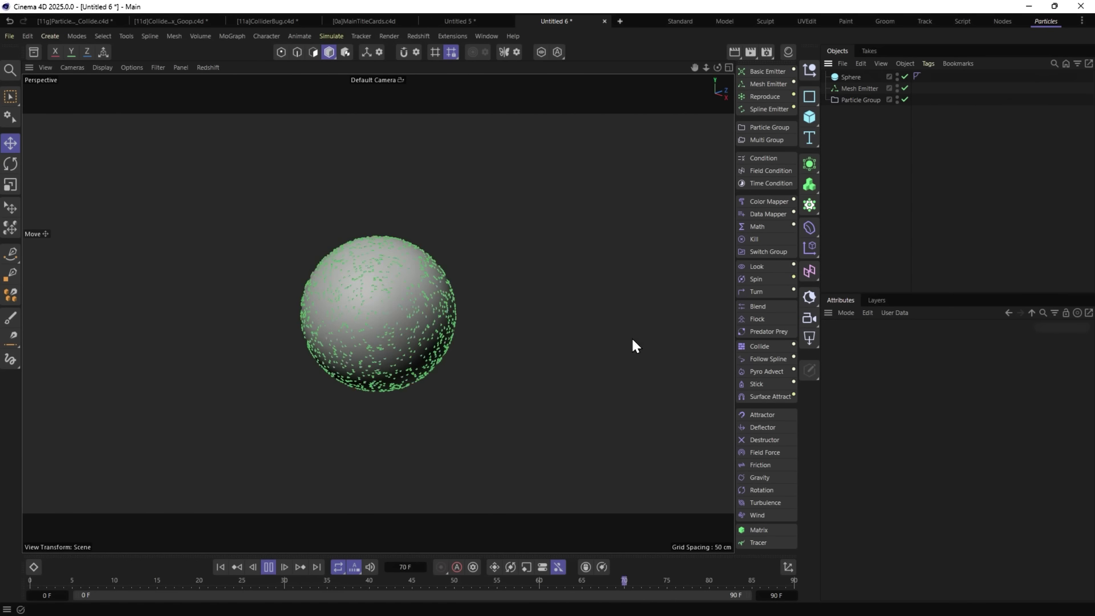
alt+drag(402, 337, 395, 440)
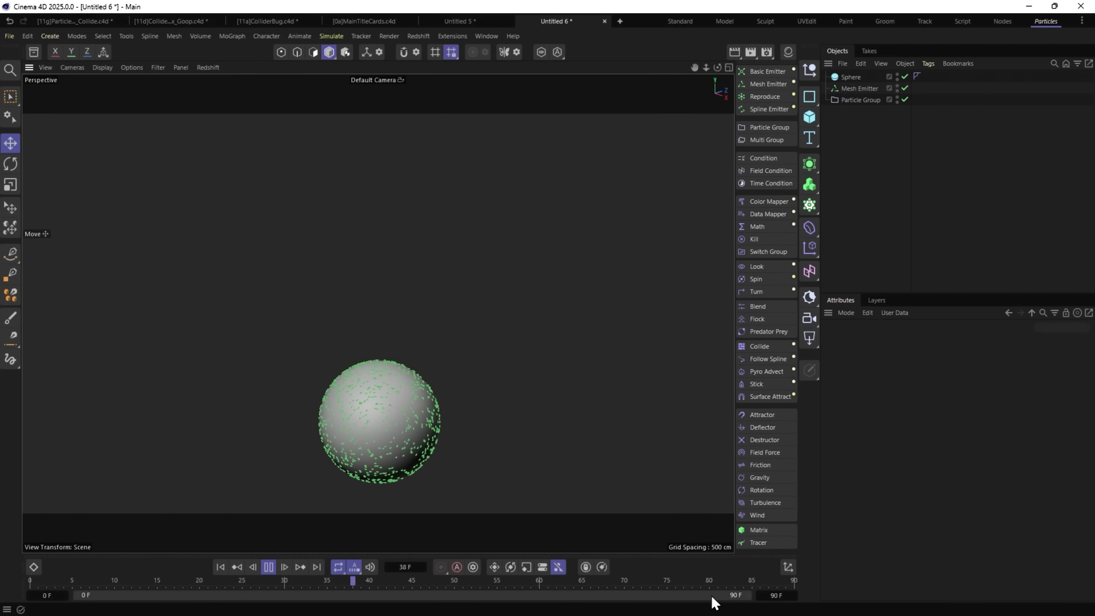
click(777, 595)
text(999)
key(Return)
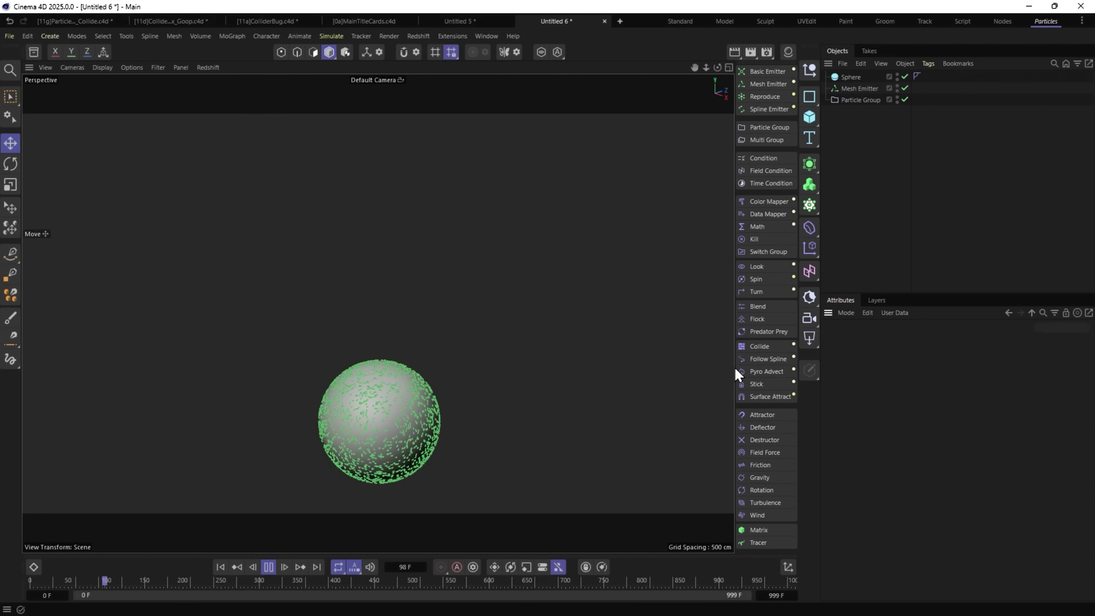
Add a Pyro Emitter tag to the Sphere.
click(850, 77)
right_click(840, 75)
mouse_move(891, 250)
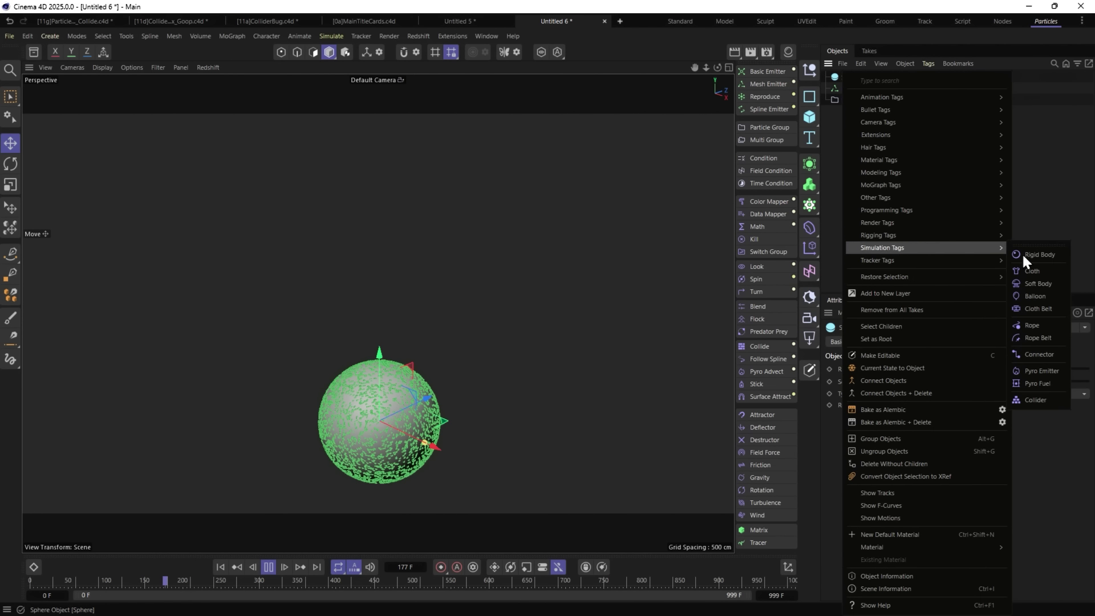
click(1043, 371)
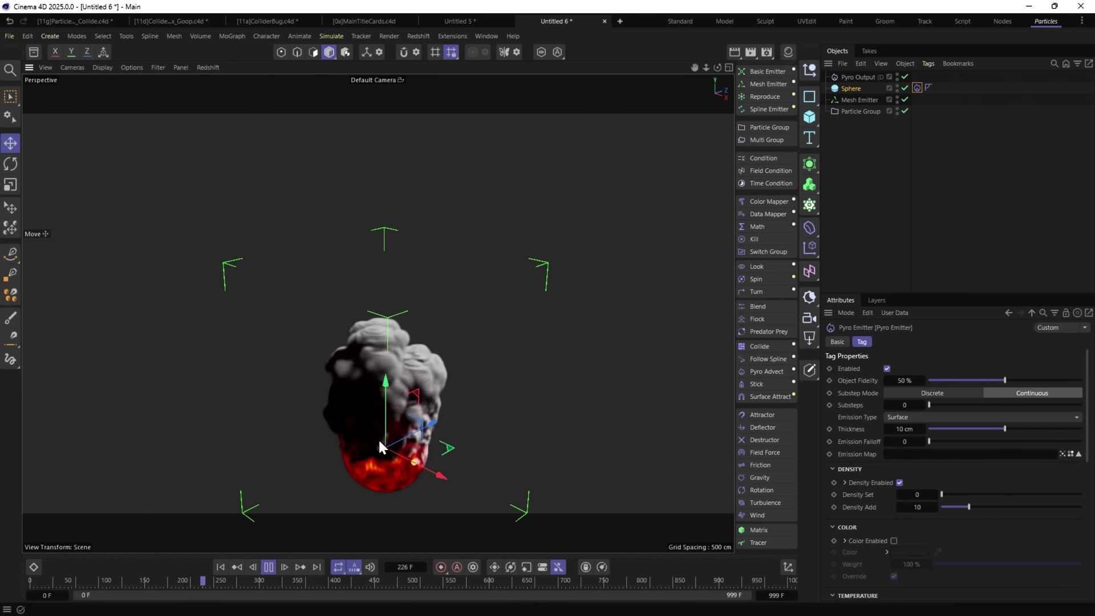
Add a Pyro Advect and place it inside the Particle Group.
click(755, 372)
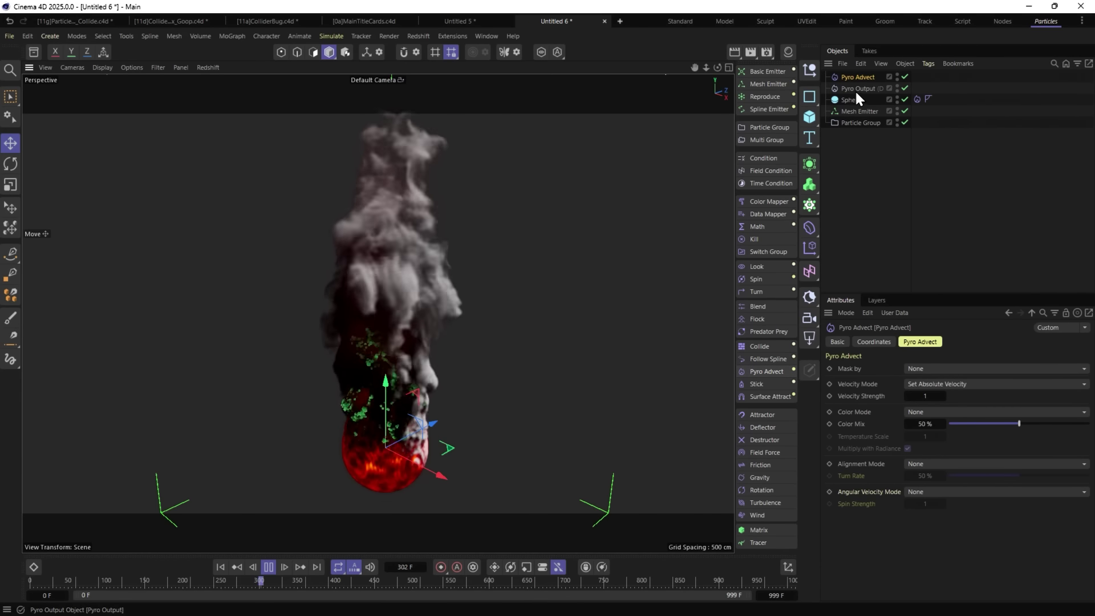
drag(854, 90, 849, 122)
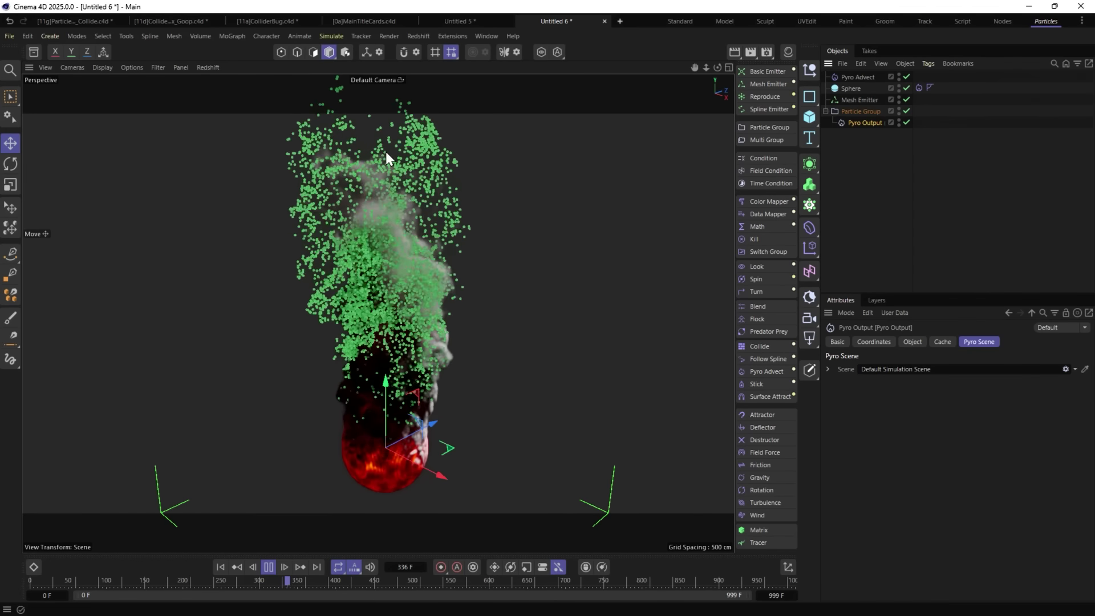
click(268, 566)
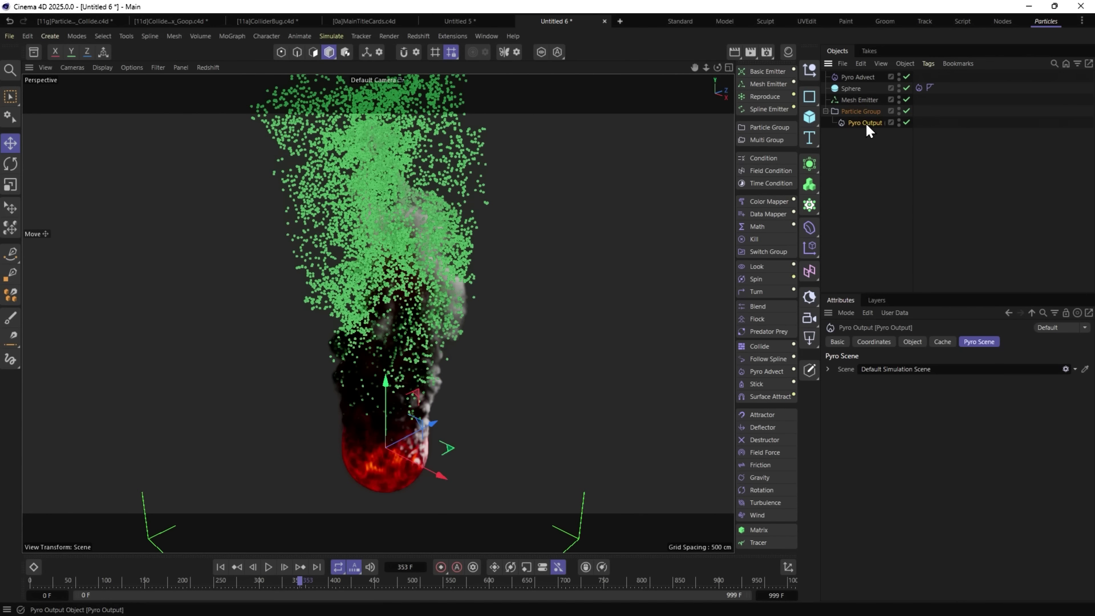
drag(862, 89, 863, 122)
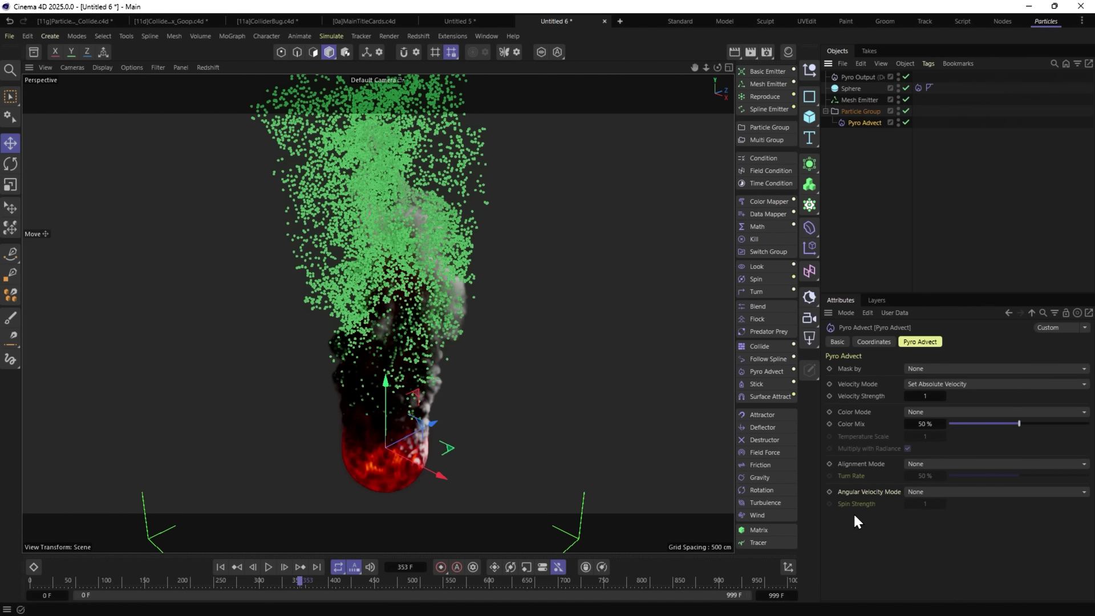
Add a Pyro Advect in the Cinema 4D 2024.5.1 scene for comparison, then rewind to frame 0.
key(alt+Tab)
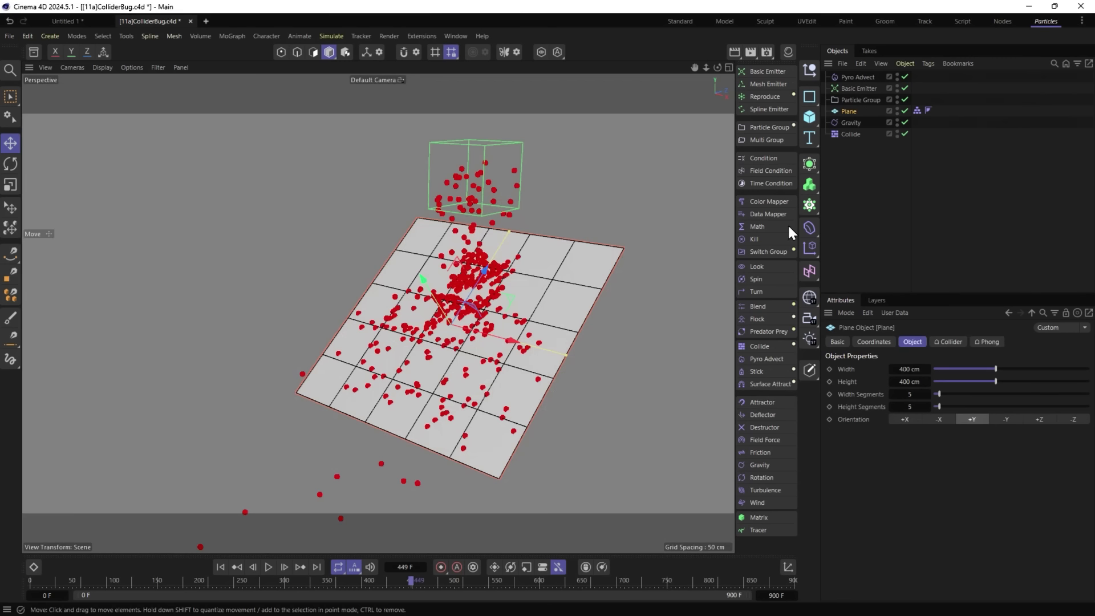
click(759, 360)
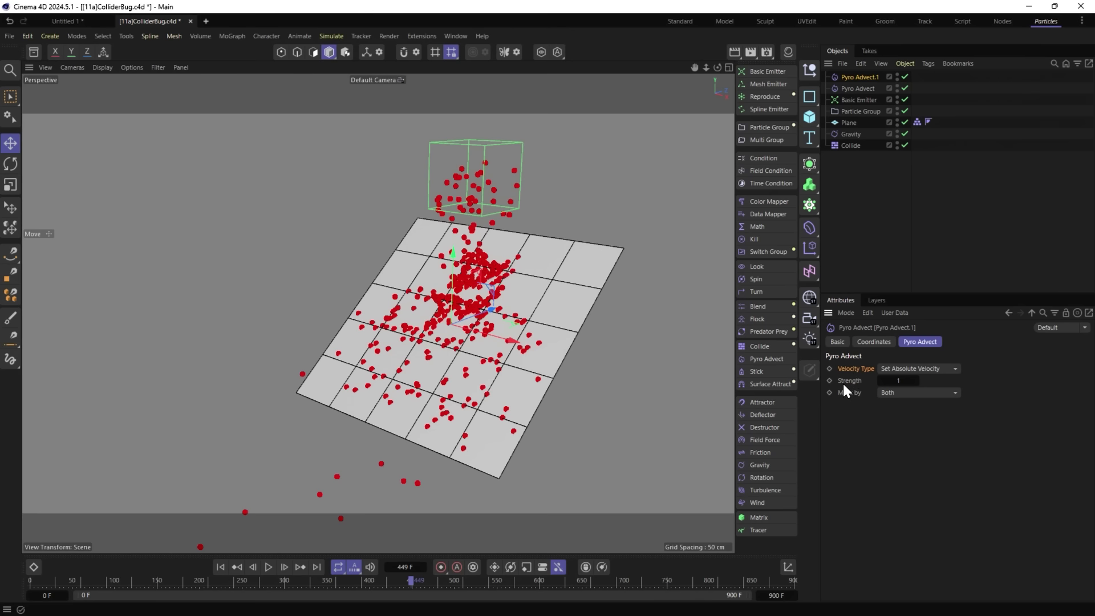
key(alt+Tab)
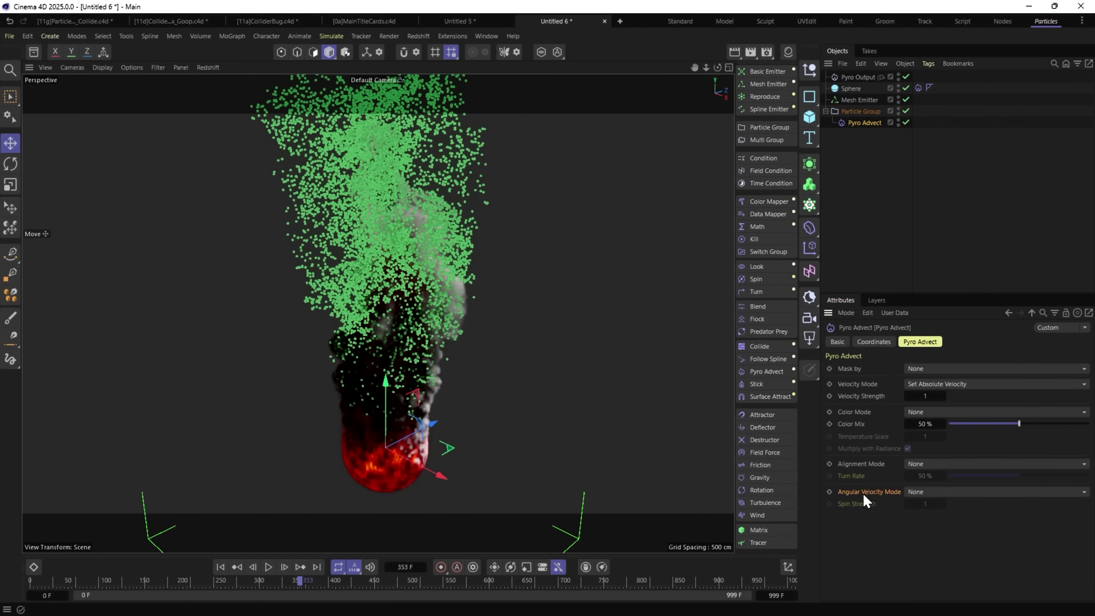
click(221, 566)
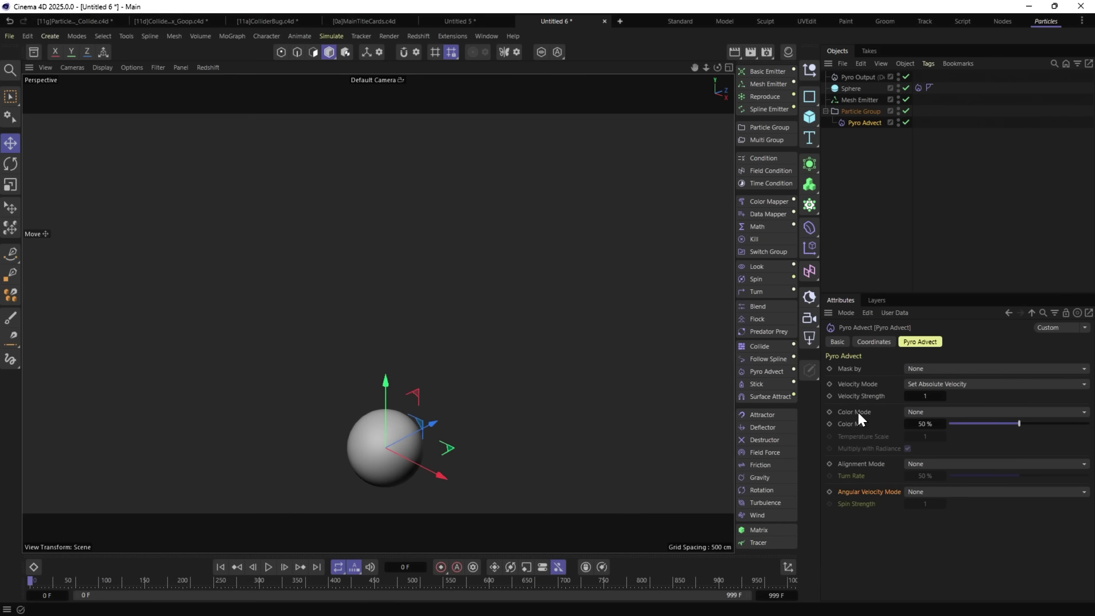
Set Pyro Advect's Color Mode to Temperature with Temperature Scale 2.
click(914, 412)
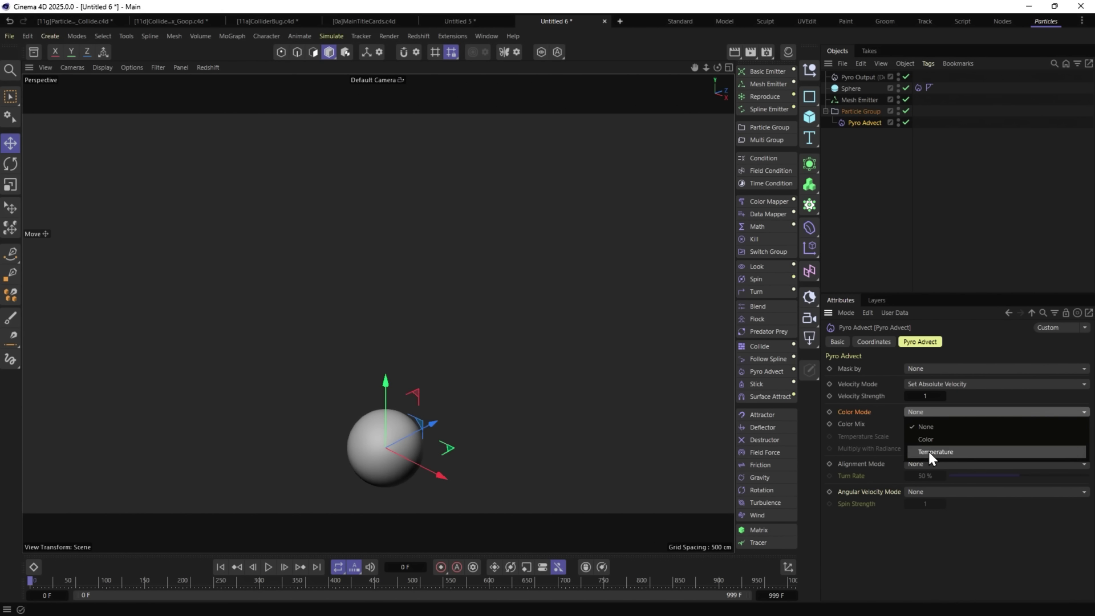
click(930, 452)
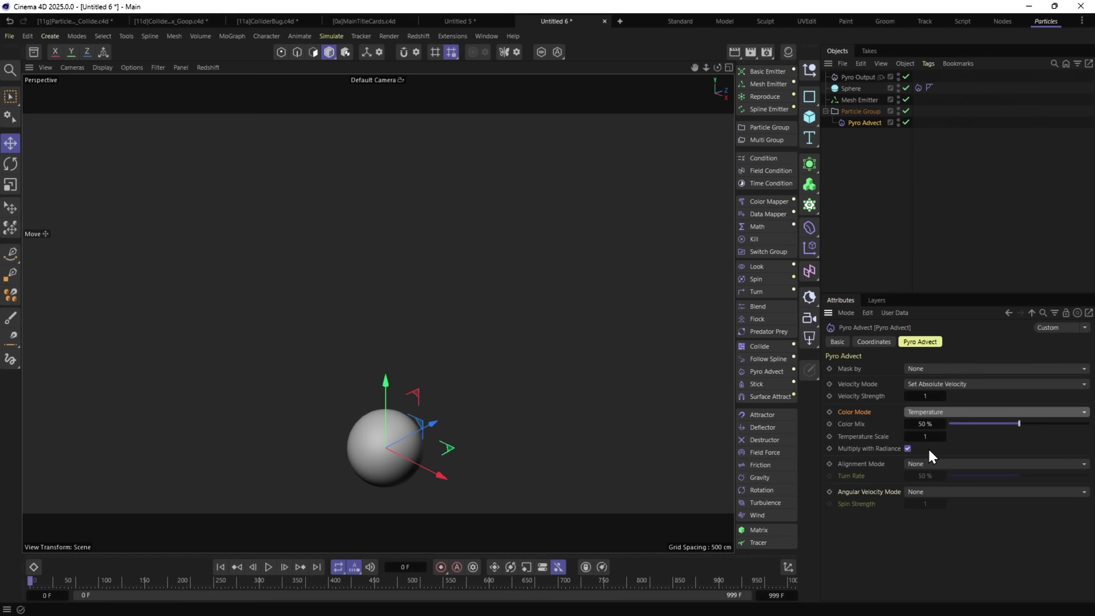
click(269, 566)
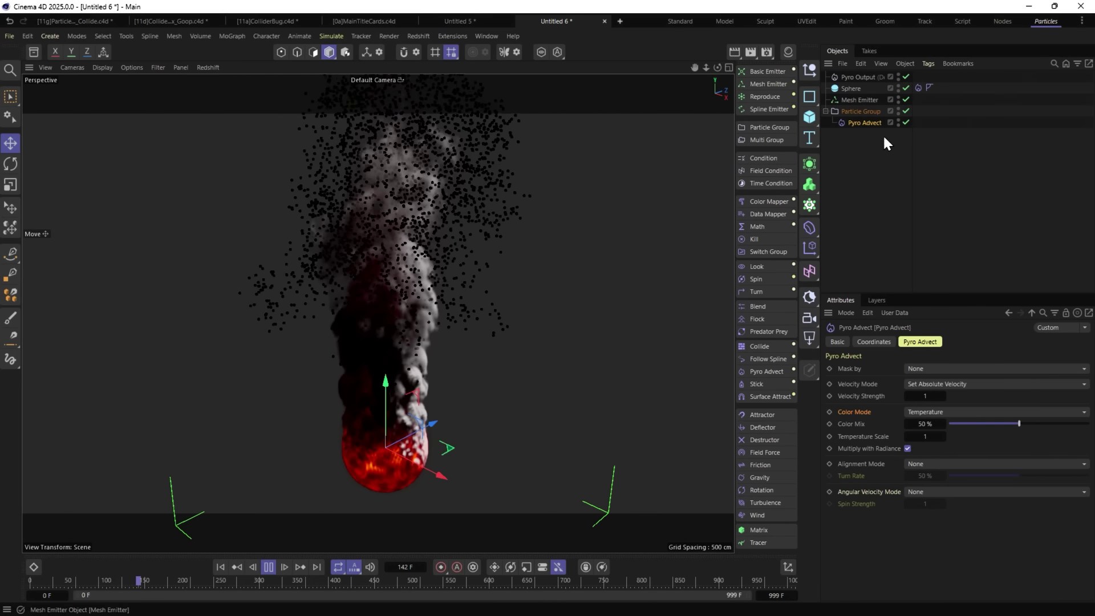
click(924, 436)
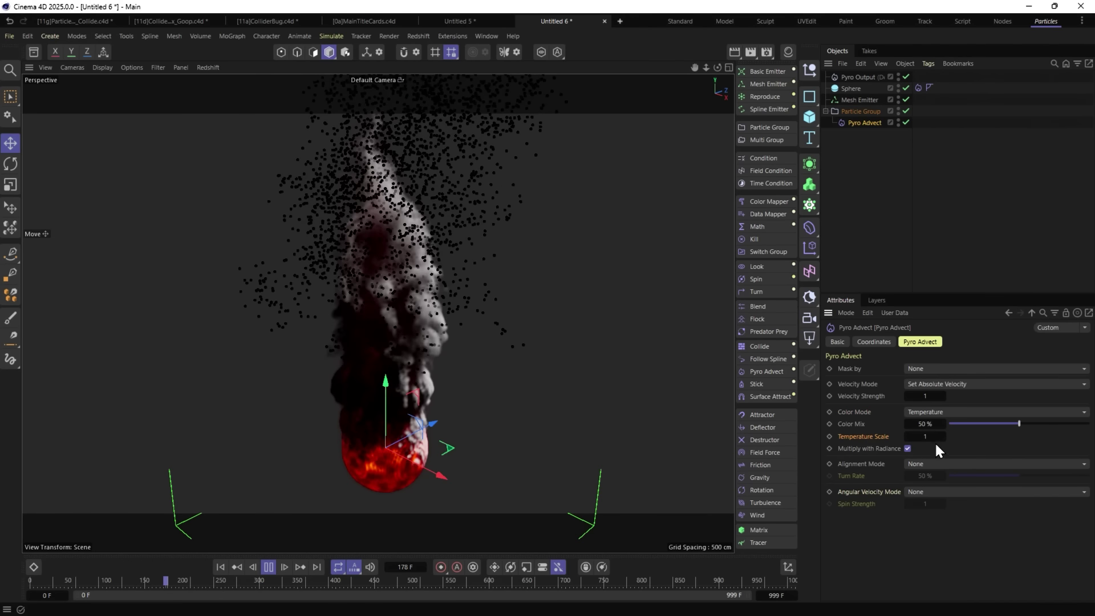
text(2)
key(Return)
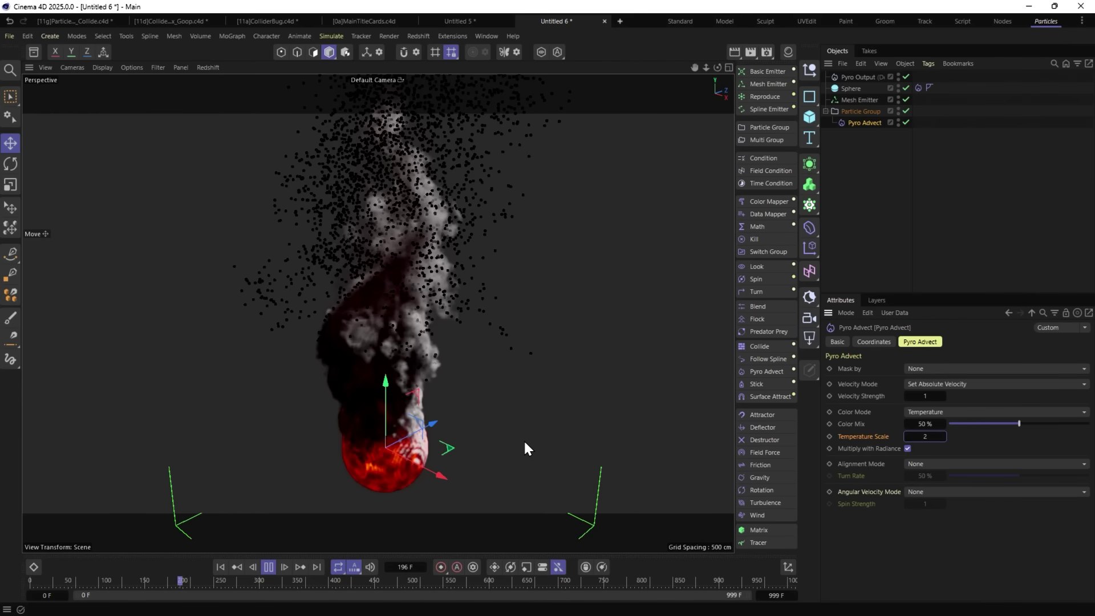
Disable Density on the Pyro Emitter tag, keep Temperature Scale 2, and uncheck Multiply with Radiance.
click(918, 87)
click(899, 483)
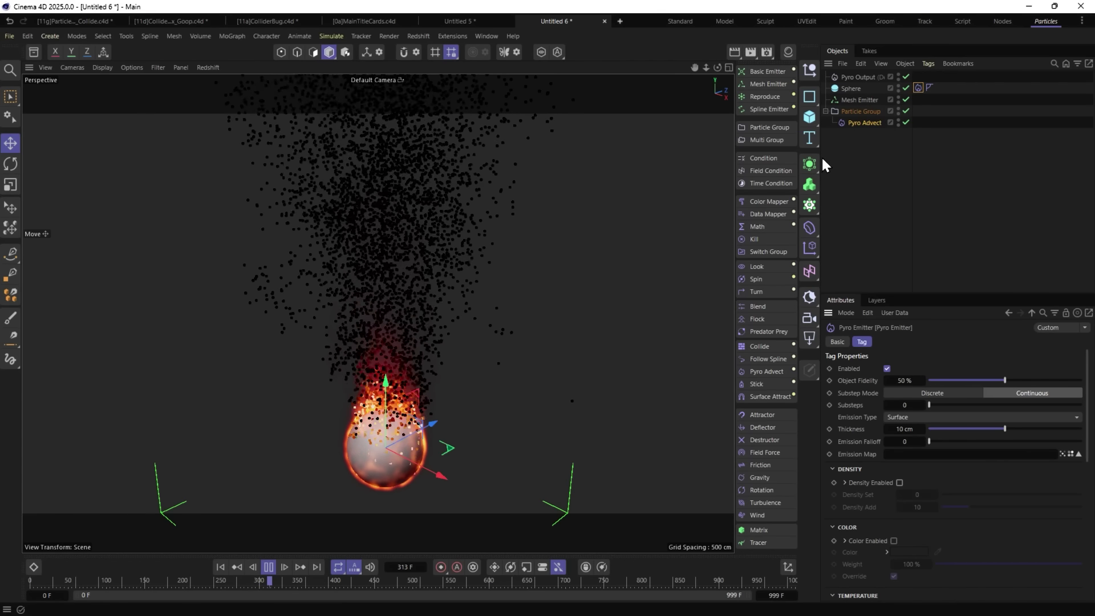
click(864, 122)
drag(926, 432, 894, 442)
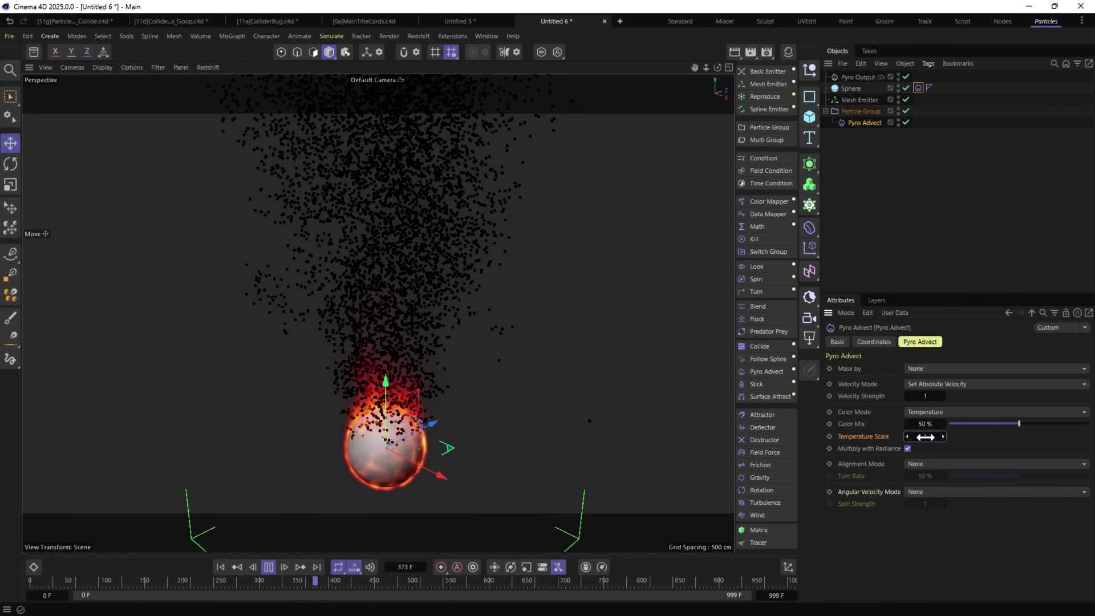
drag(919, 440, 967, 439)
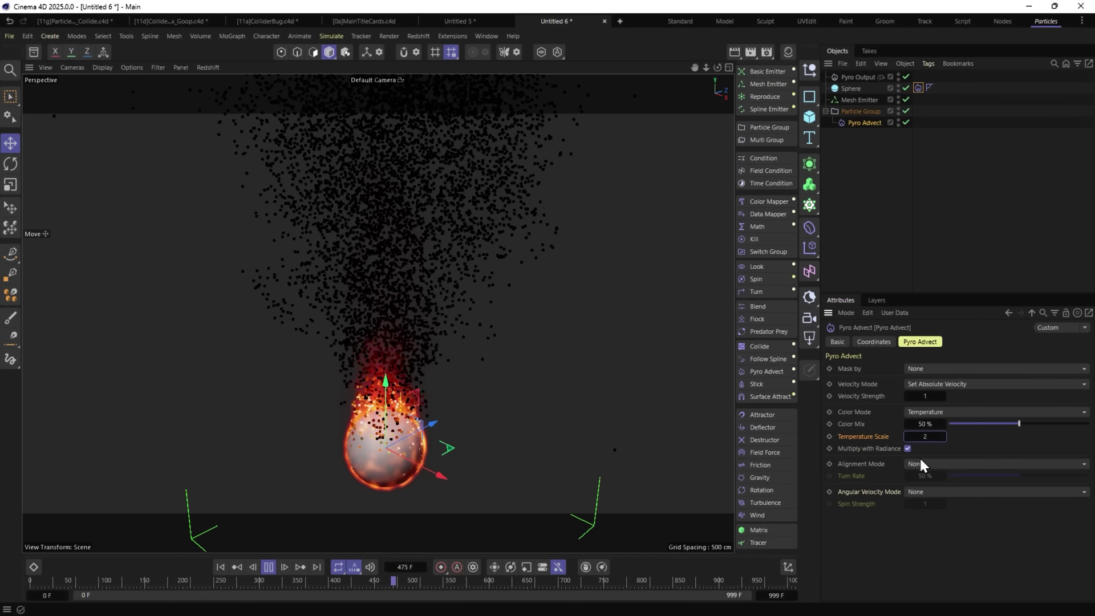
click(851, 448)
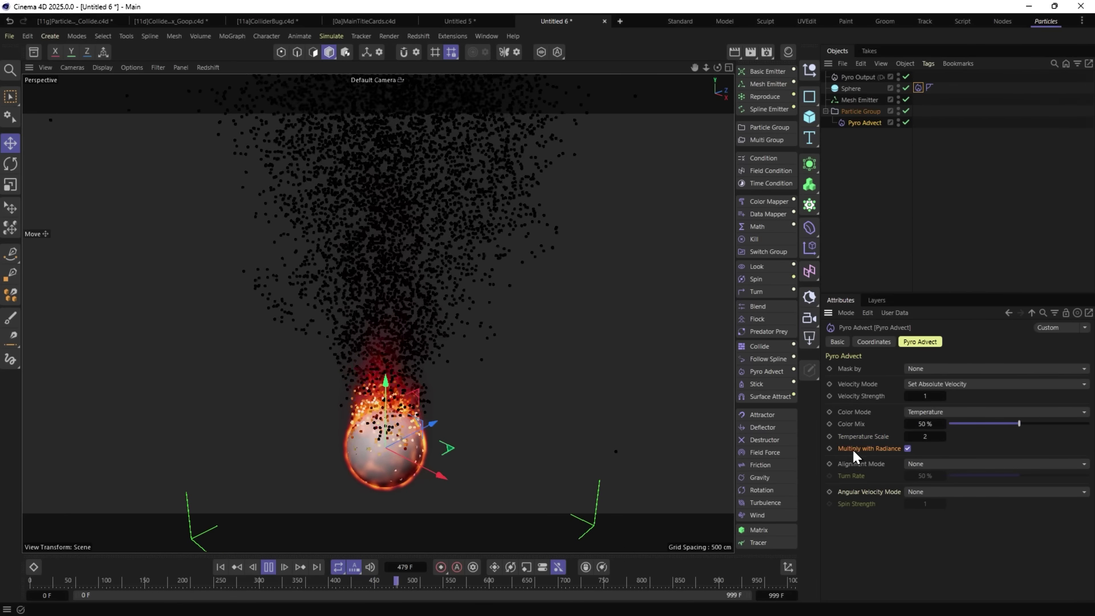
click(907, 448)
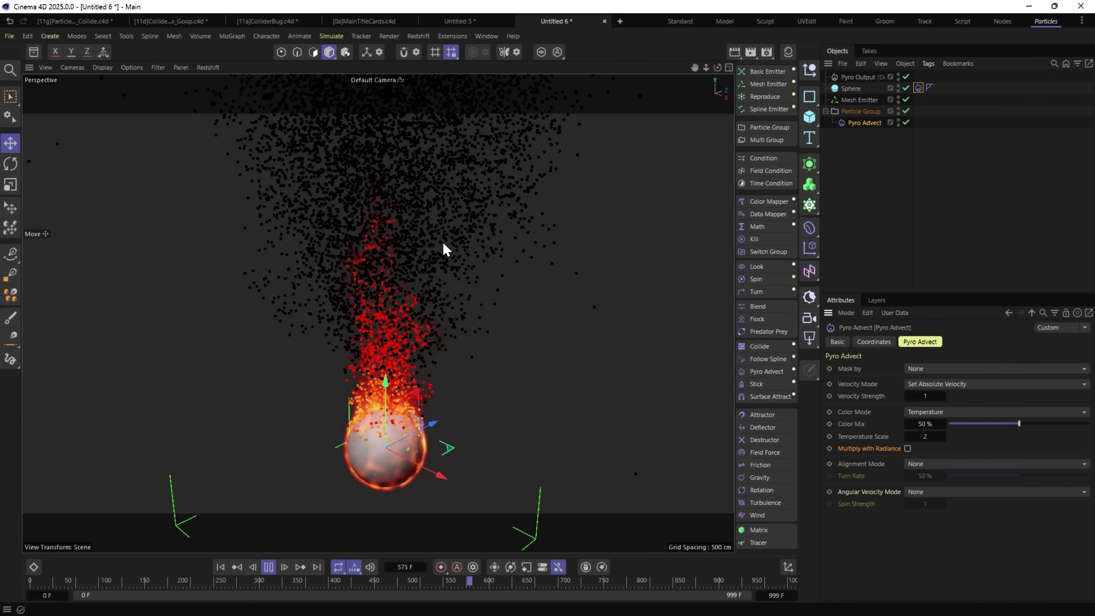
Rewind and add a Data Mapper under Pyro Advect in the Particle Group.
click(268, 566)
click(221, 567)
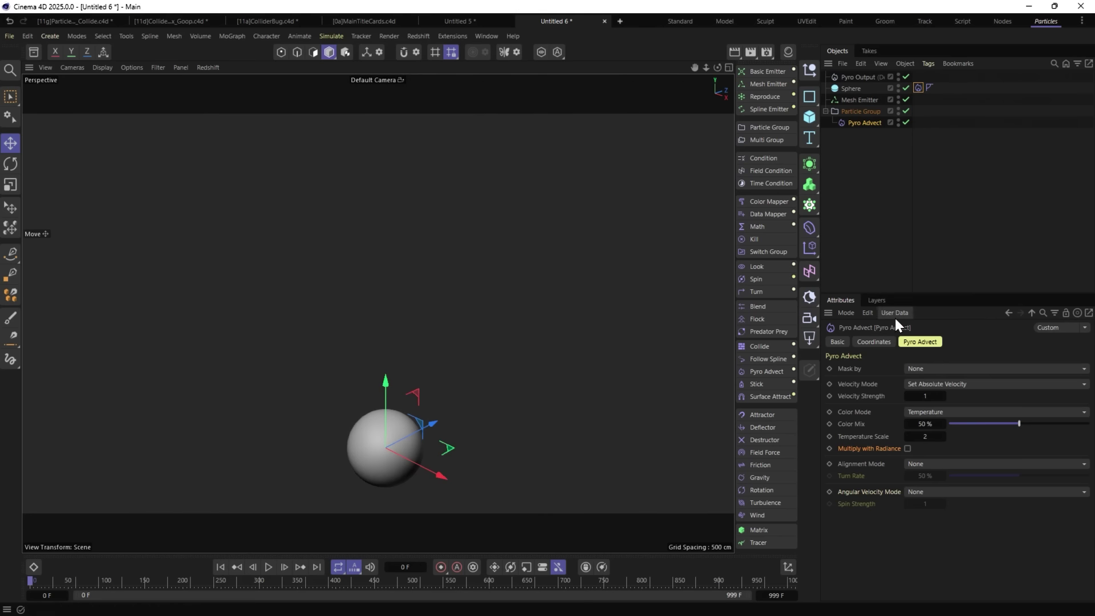
click(768, 215)
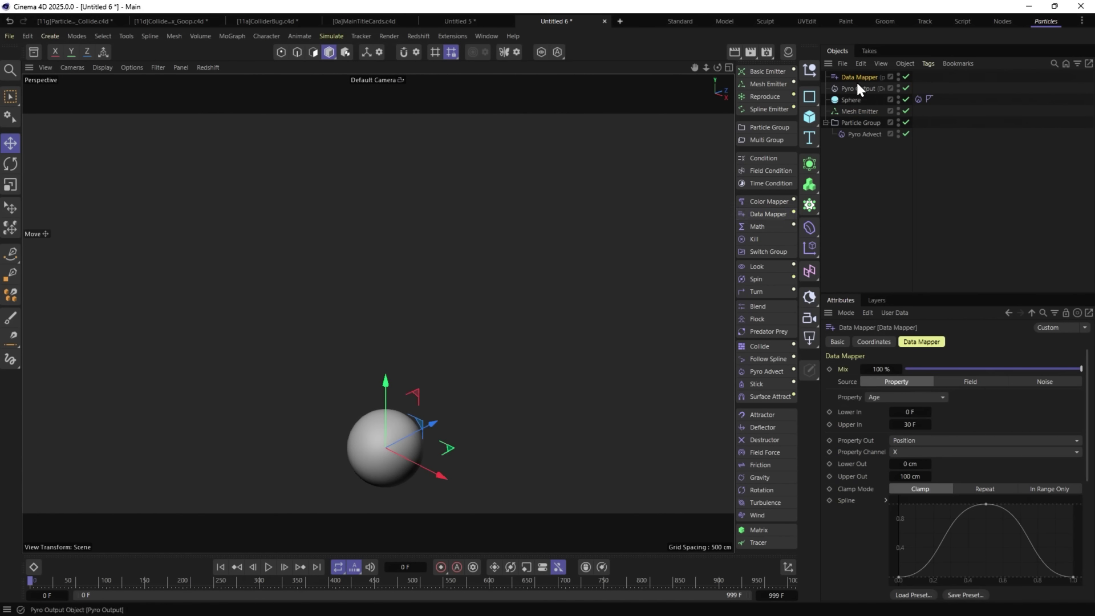
drag(855, 78, 864, 141)
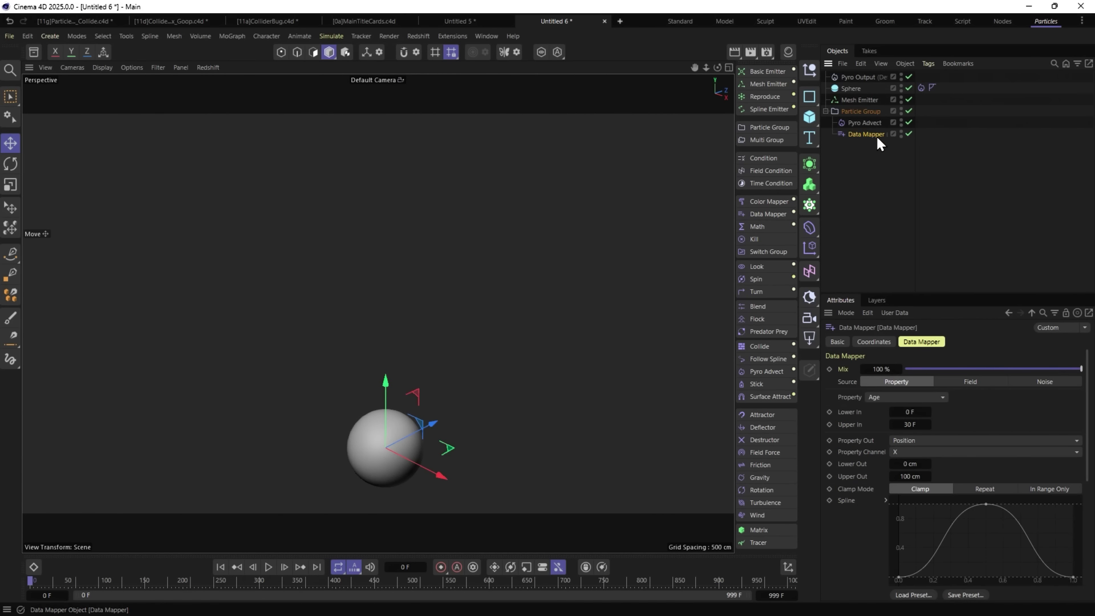
Map particle Color (Lower In 0) to Radius with Upper Out 5 cm on a linear curve.
click(872, 398)
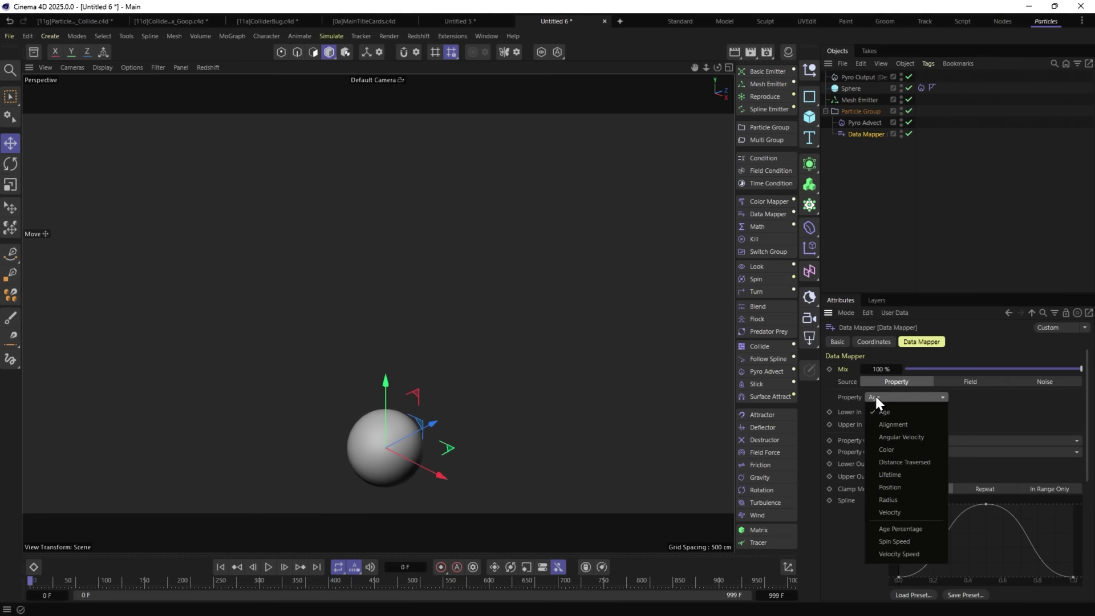
click(879, 453)
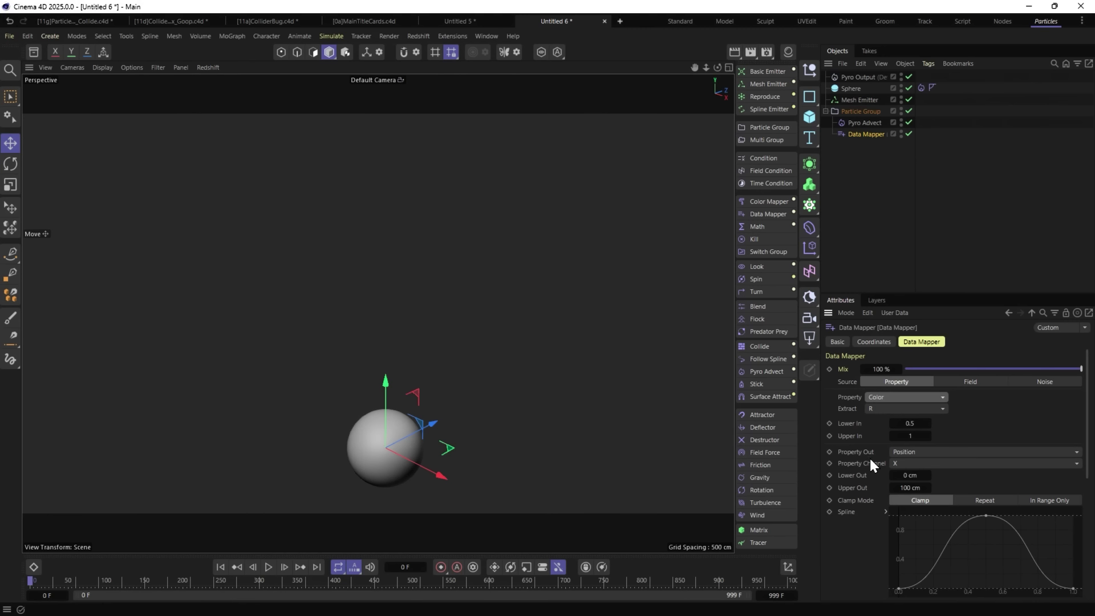
click(927, 424)
text(0)
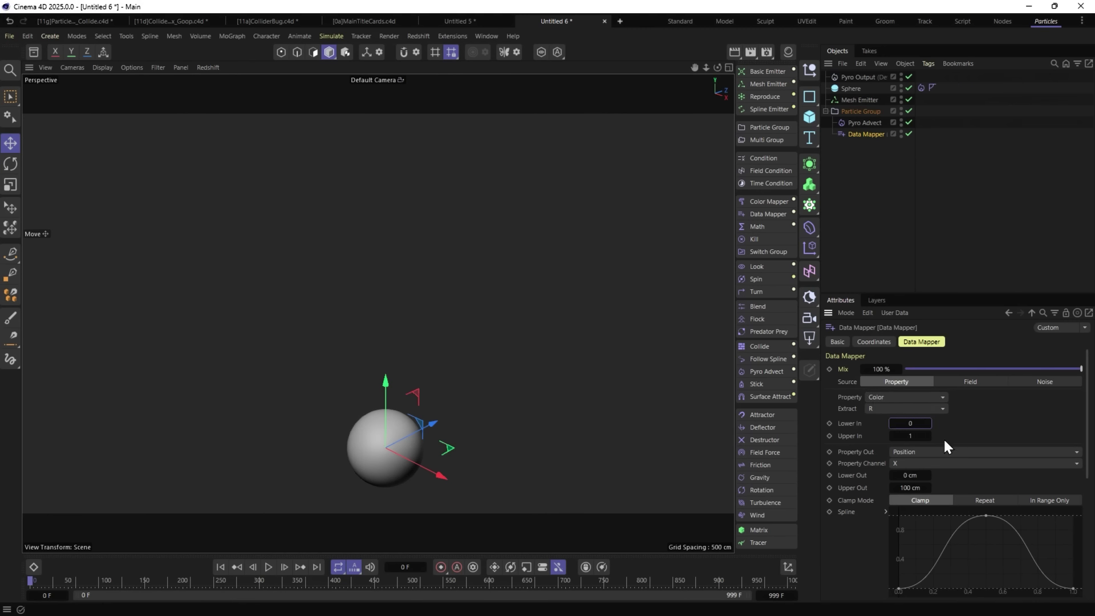
click(912, 451)
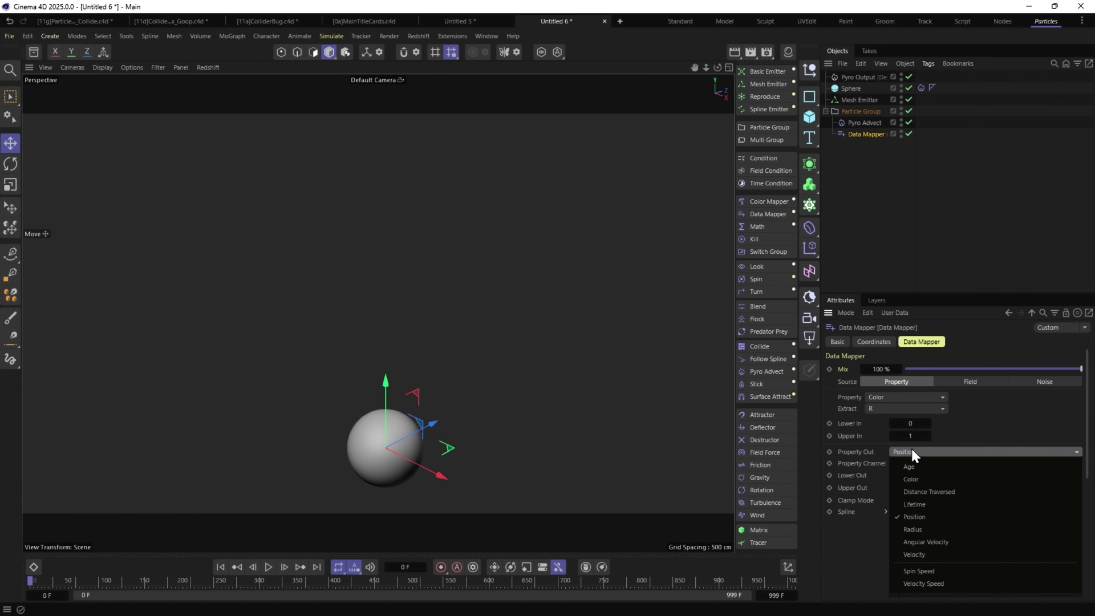
click(929, 529)
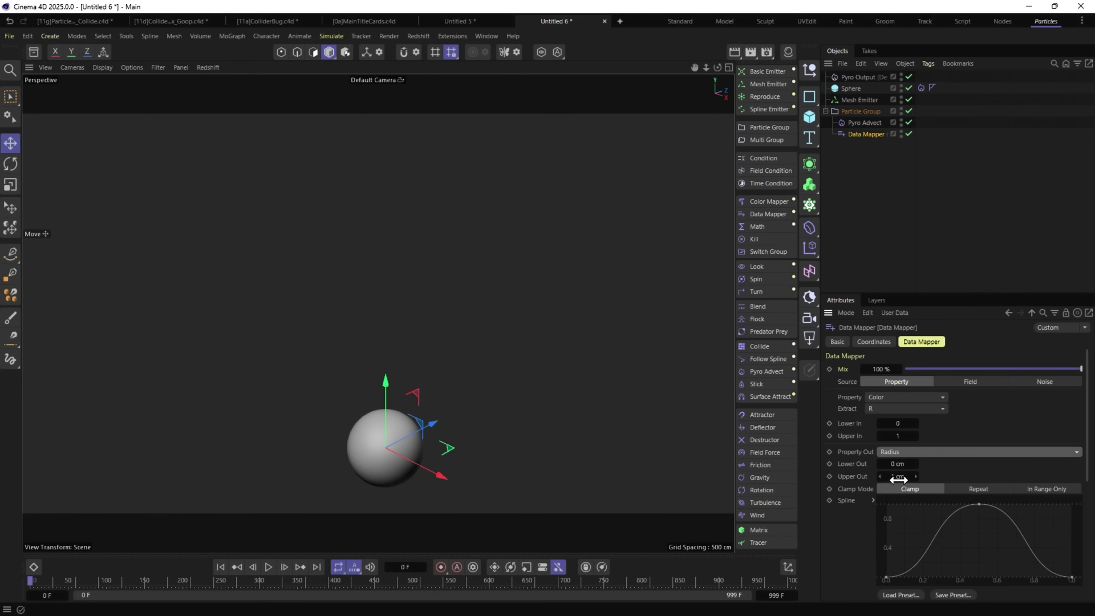
click(899, 476)
text(5)
right_click(924, 527)
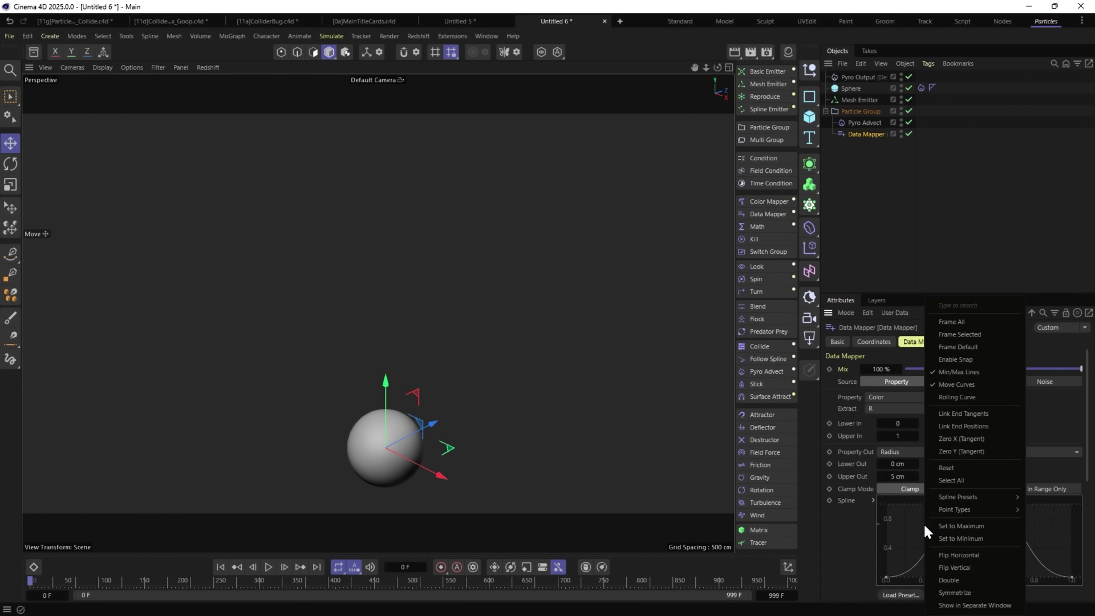
mouse_move(973, 498)
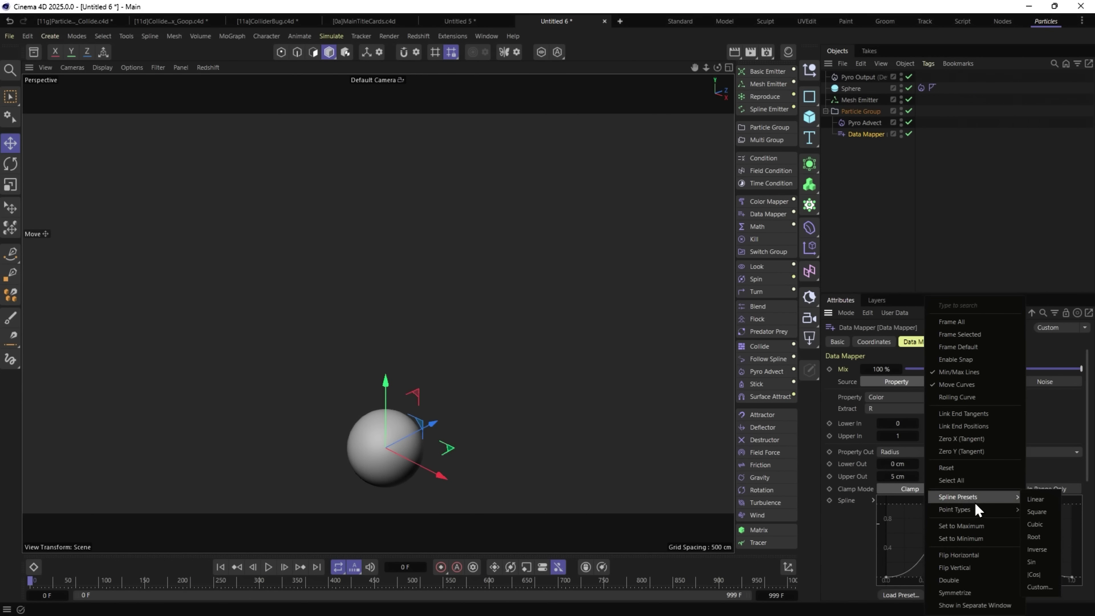
click(1046, 502)
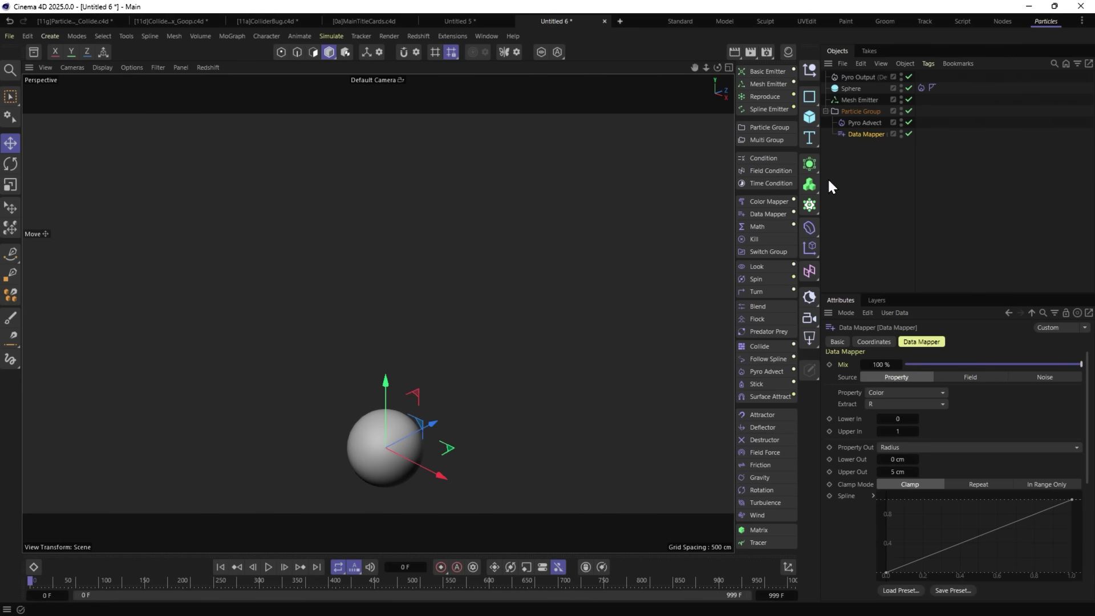
Enable Draw Radius on the Particle Group at size 0.001 and play the simulation.
click(855, 111)
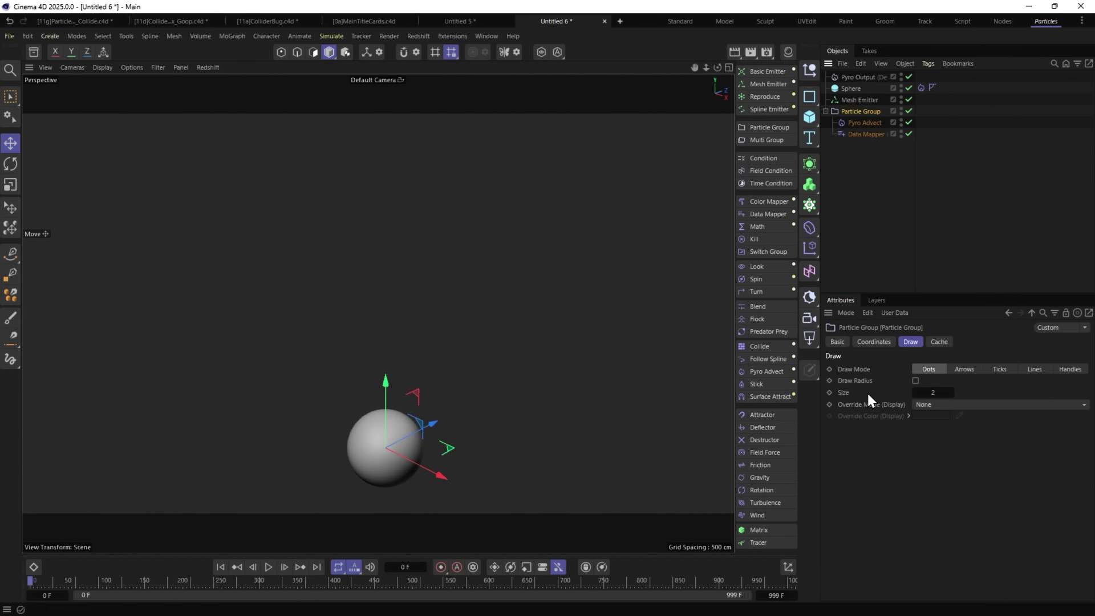
click(915, 381)
click(933, 392)
text(0.001)
click(269, 567)
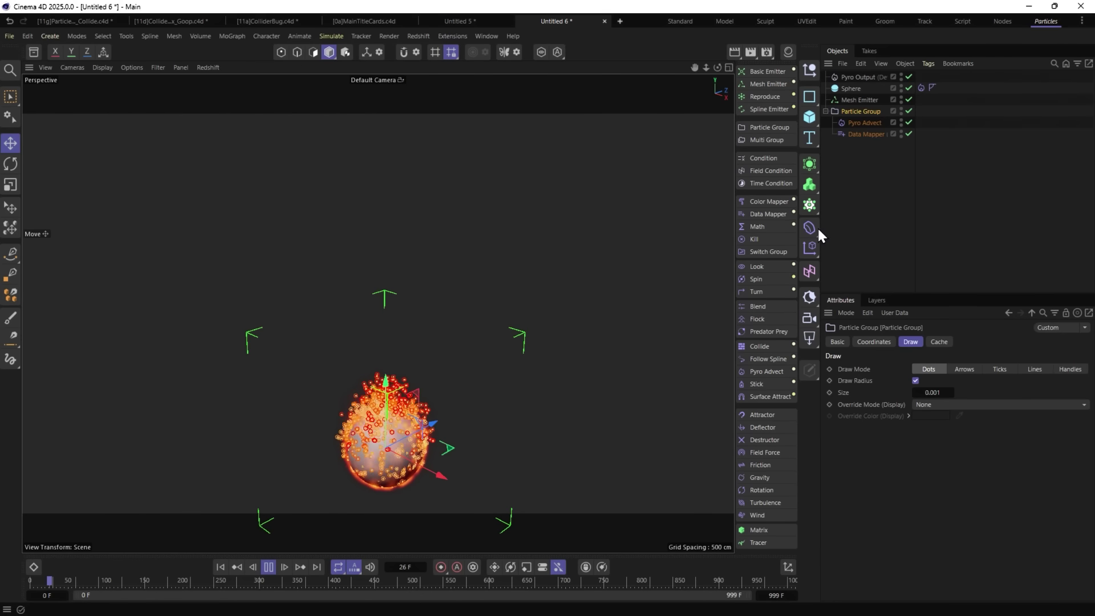
Turn on Multiply with Radiance in Pyro Advect and uncheck Draw Pyro in Pyro Output.
click(866, 122)
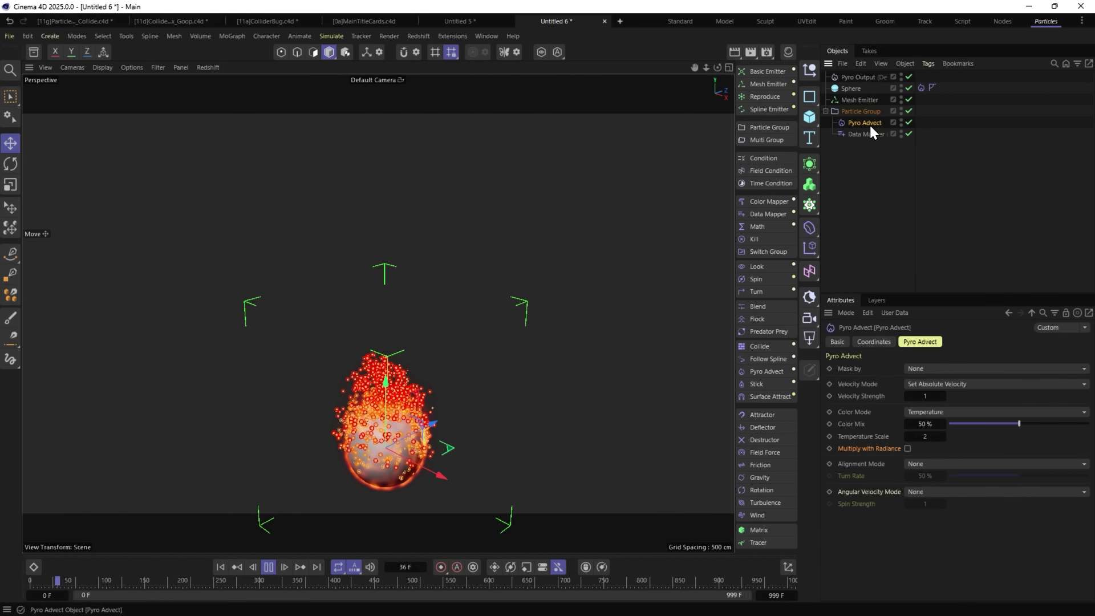
click(907, 448)
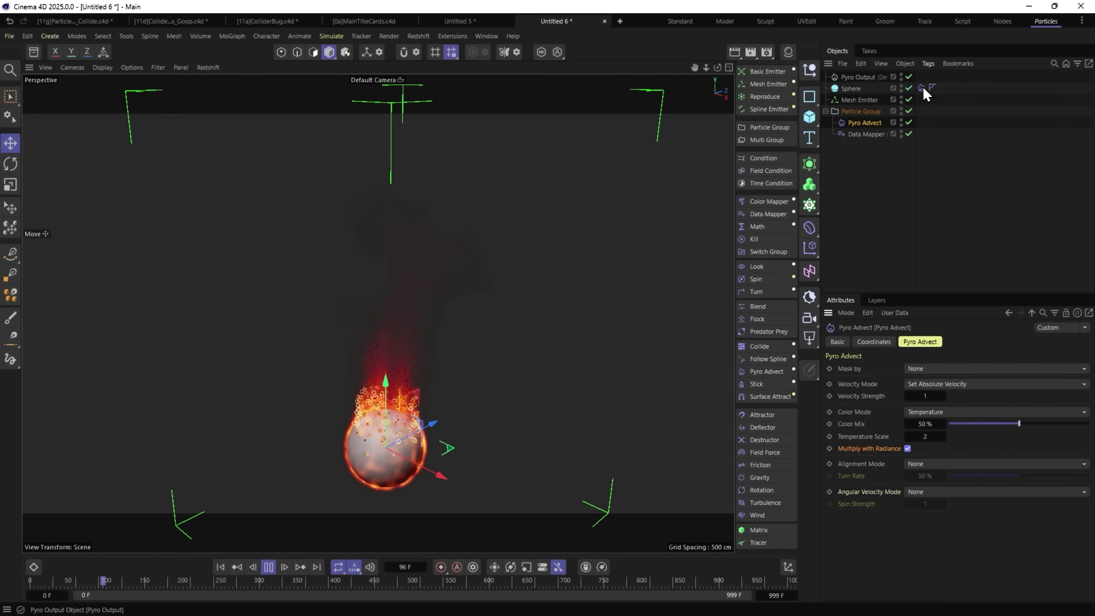
click(842, 76)
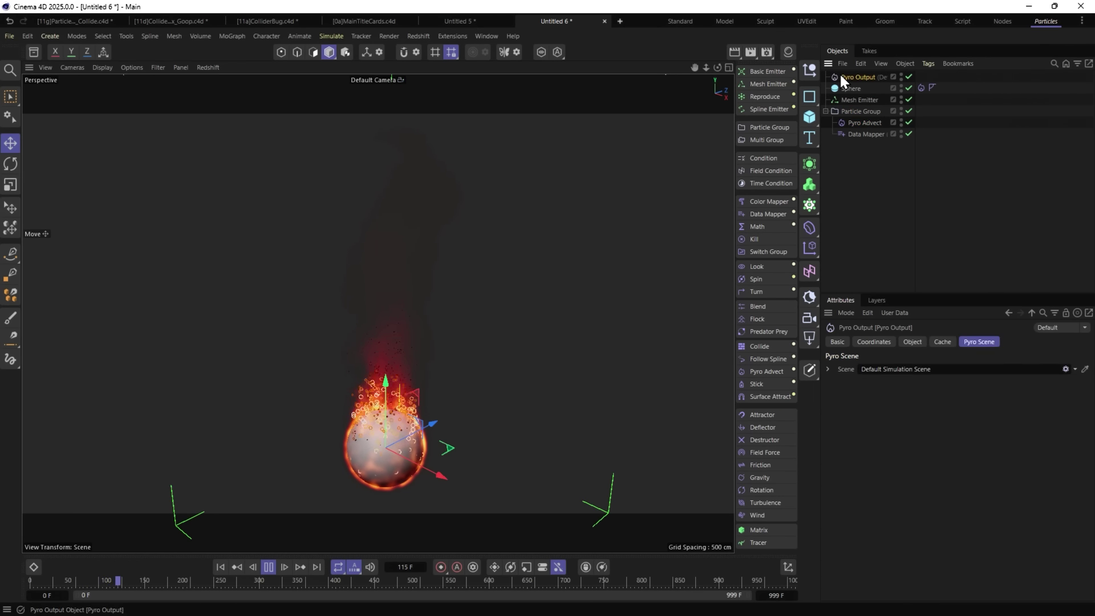
click(827, 369)
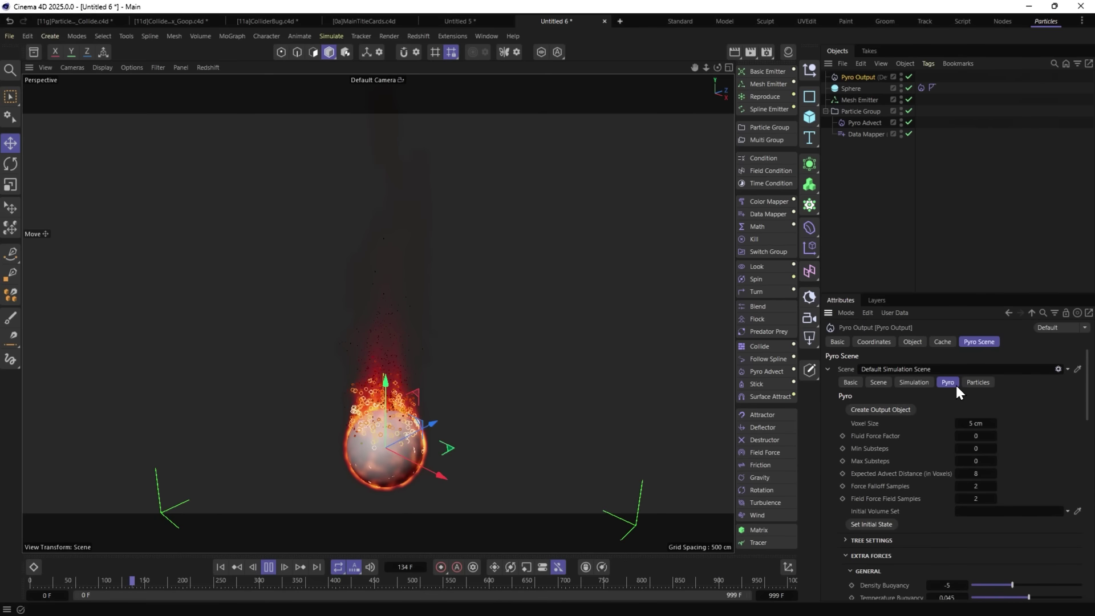
scroll(877, 468, down, 10)
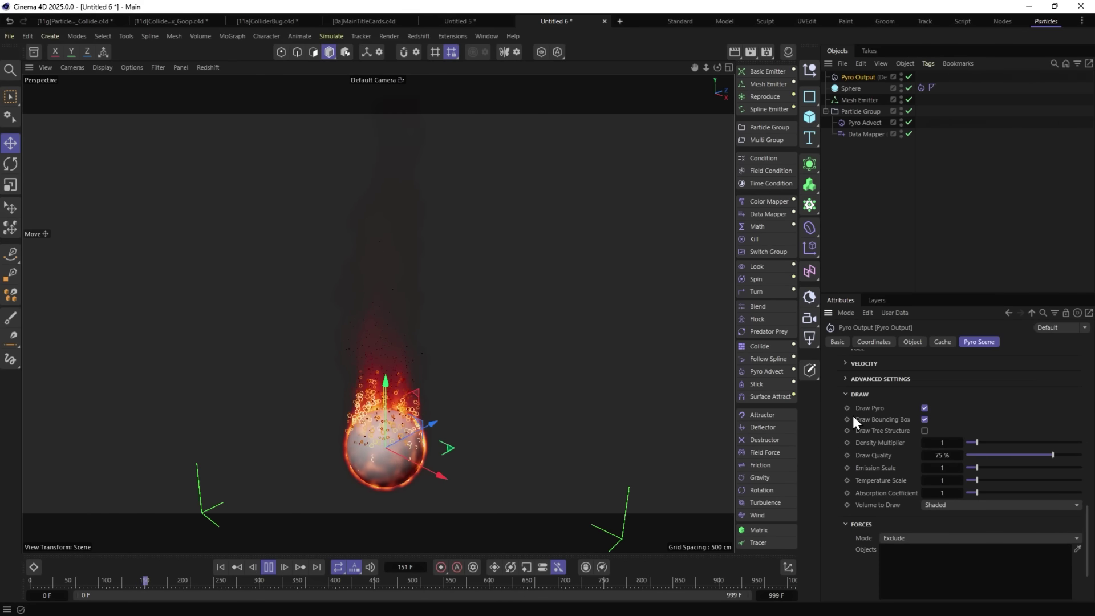
click(924, 408)
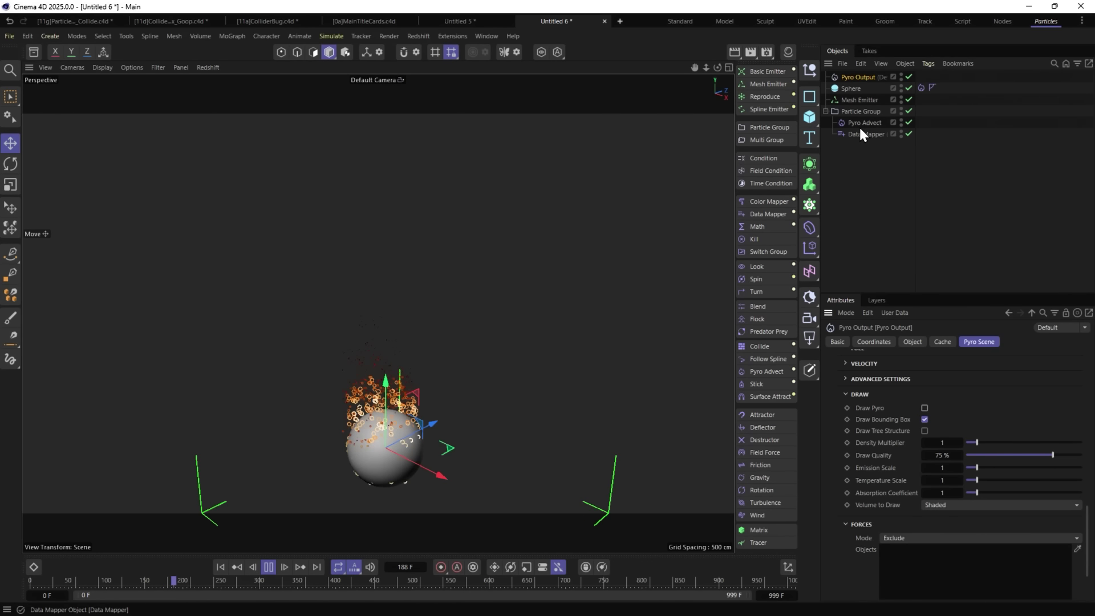
click(858, 100)
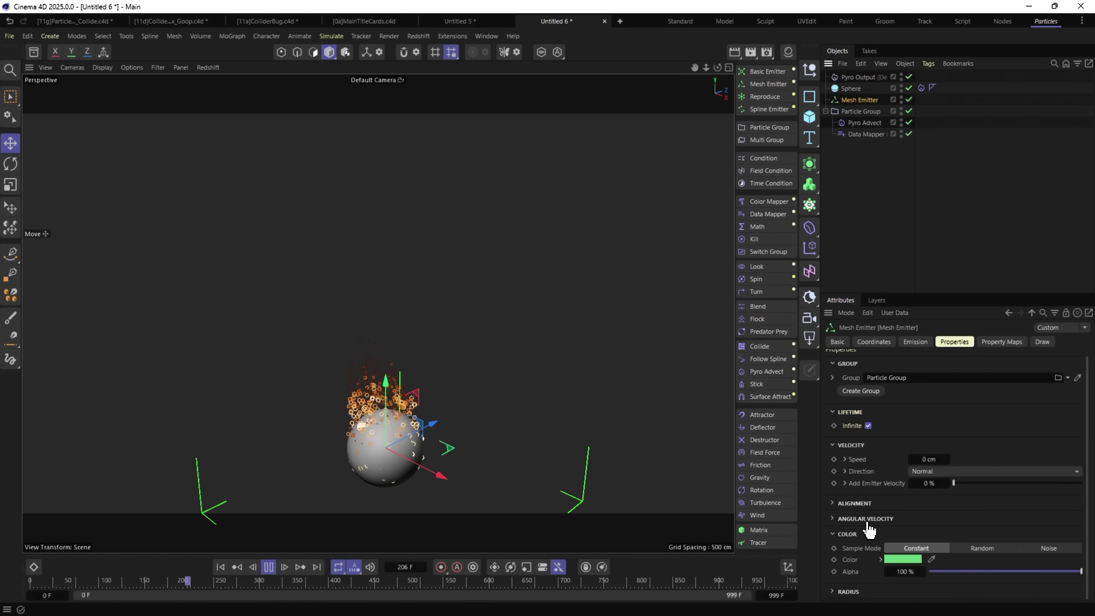
Set the Mesh Emitter's emission Rate to 10021.
click(915, 342)
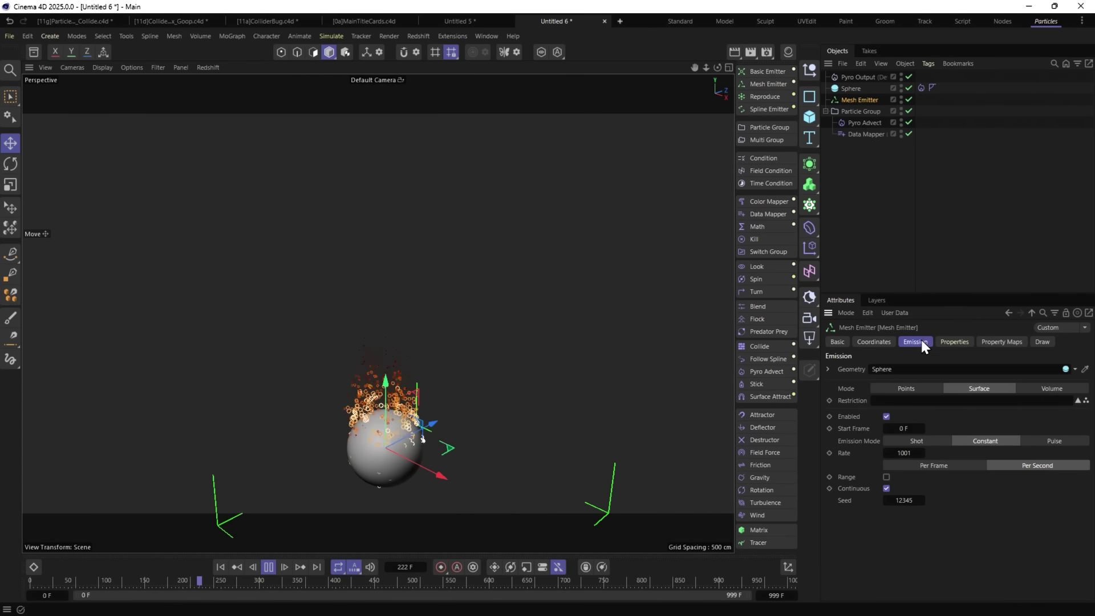
double_click(910, 454)
text(10021)
key(Return)
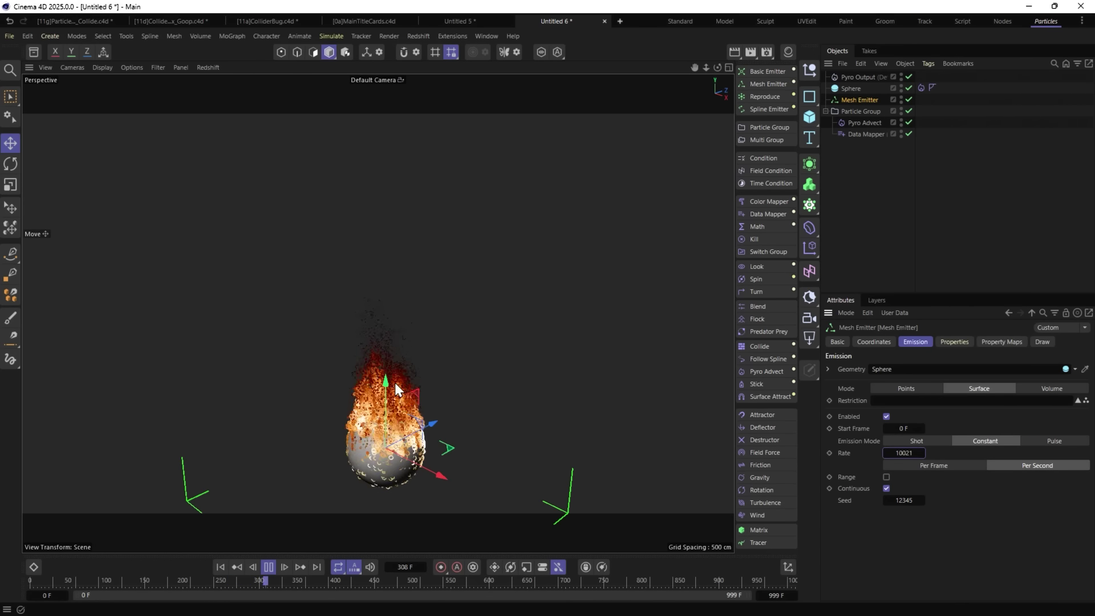
Drag the Data Mapper spline points into a steeply rising, then levelling ease curve.
click(874, 135)
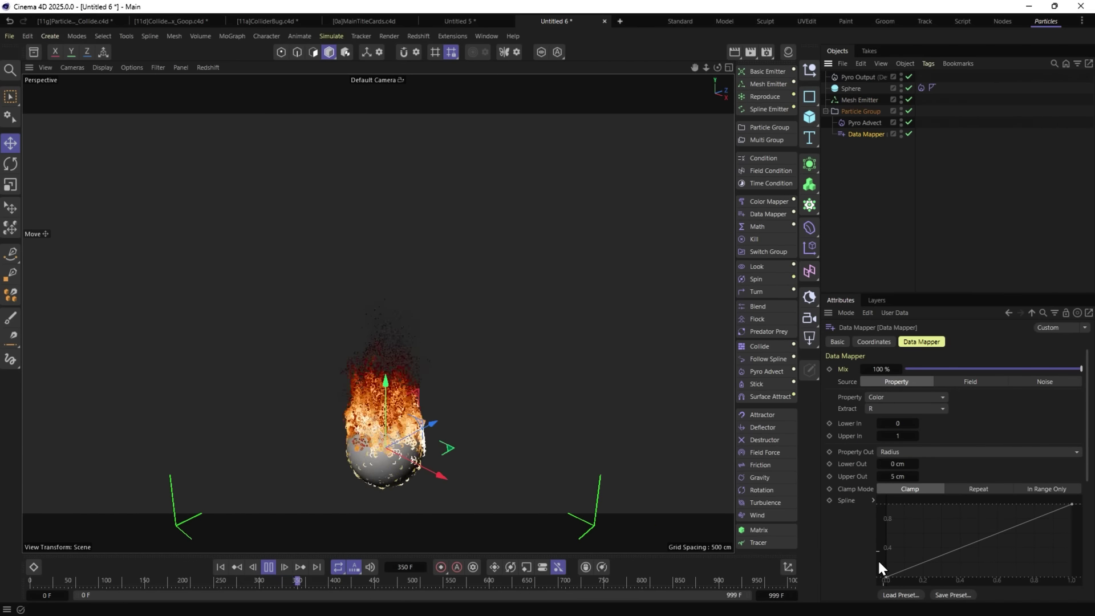
right_click(919, 541)
mouse_move(999, 513)
key(Escape)
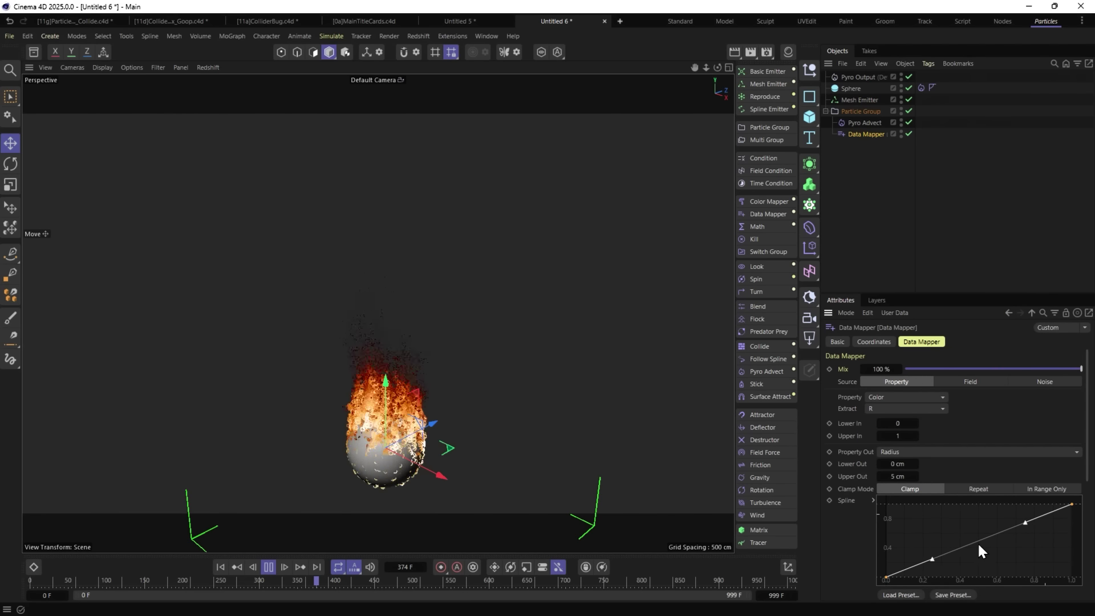
drag(933, 554, 916, 523)
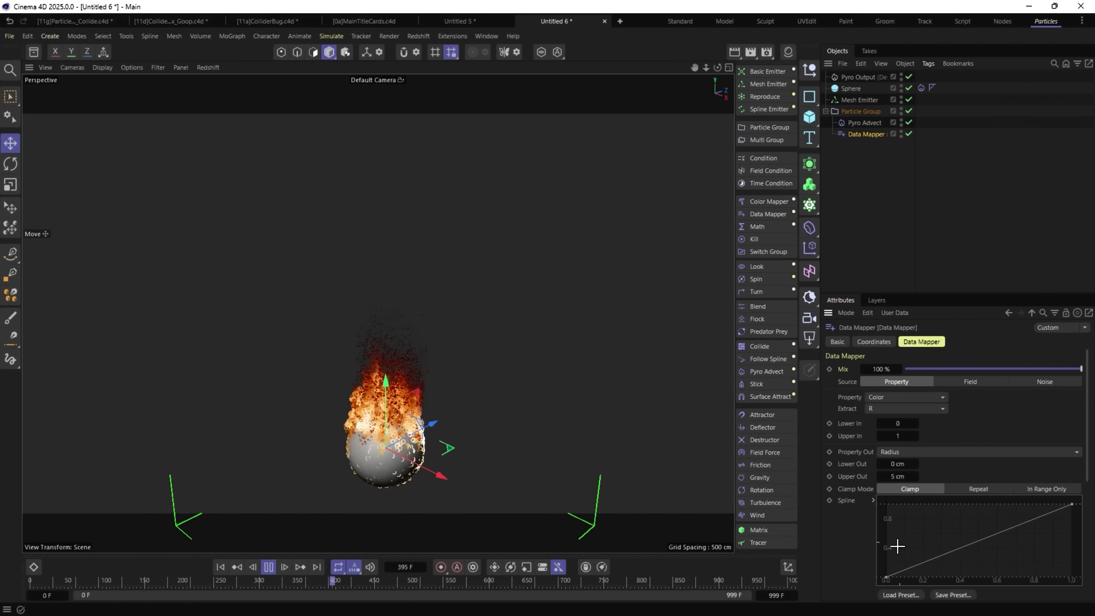
drag(932, 559, 910, 525)
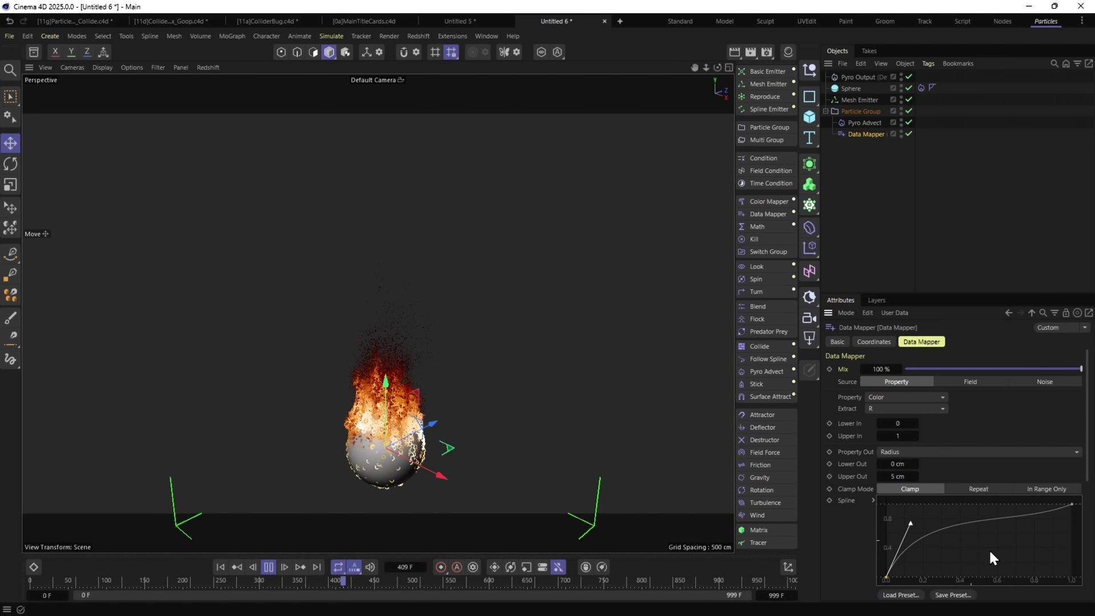
drag(989, 557, 1015, 505)
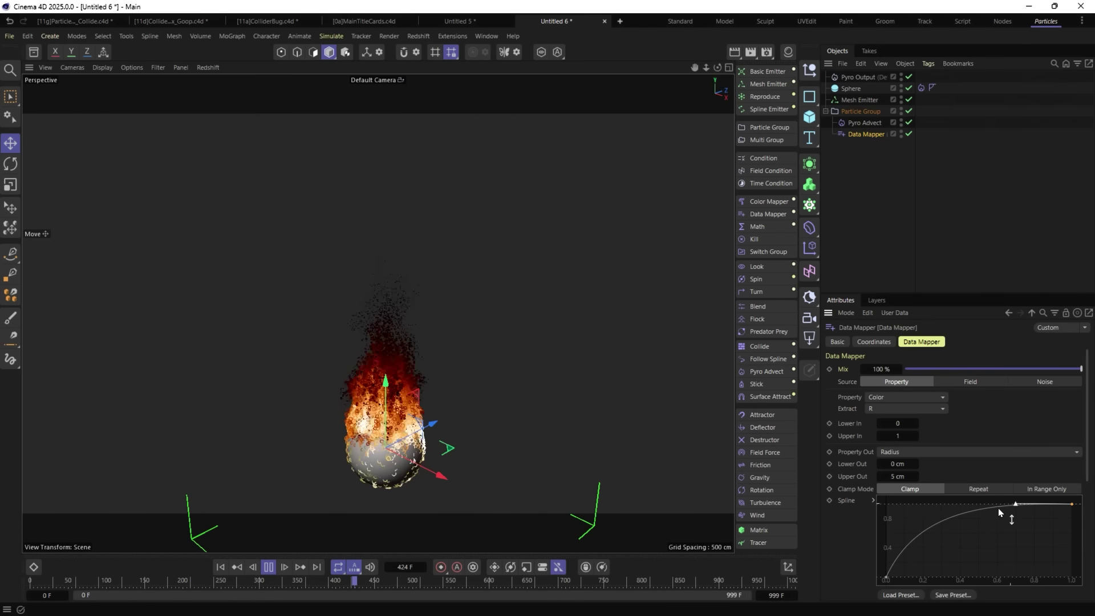
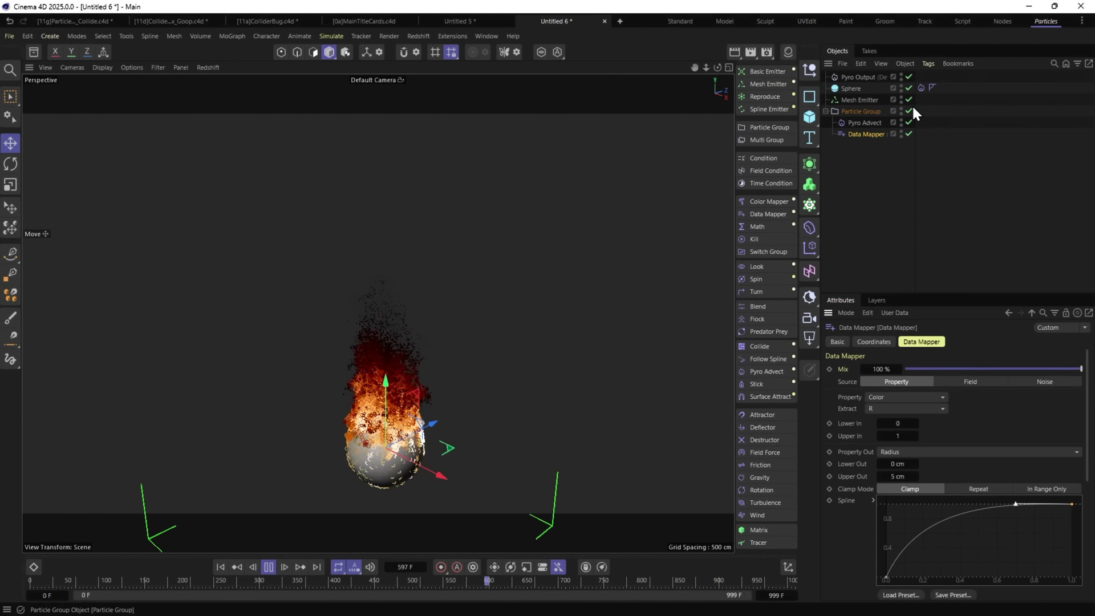
Hide the Sphere in the editor and set Pyro Advect's Color Mode to Color.
click(901, 85)
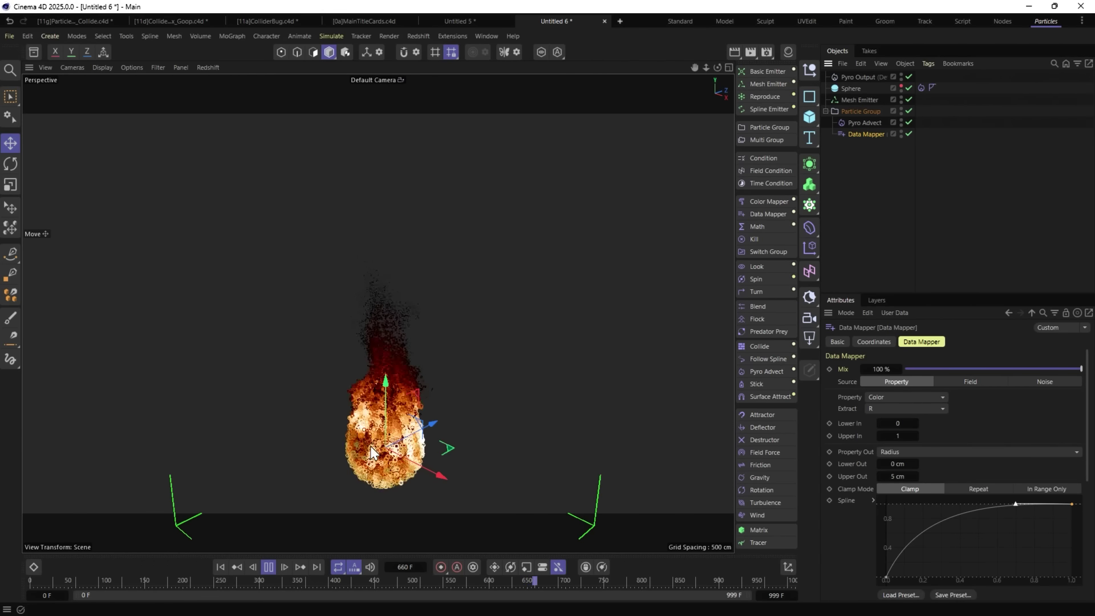
click(920, 89)
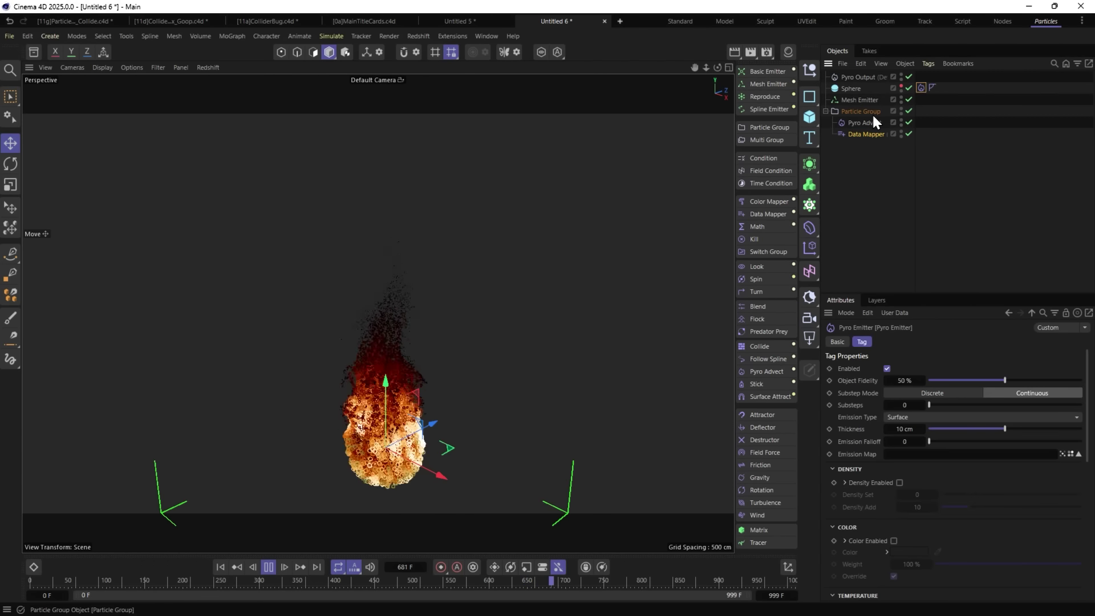
click(863, 130)
click(838, 124)
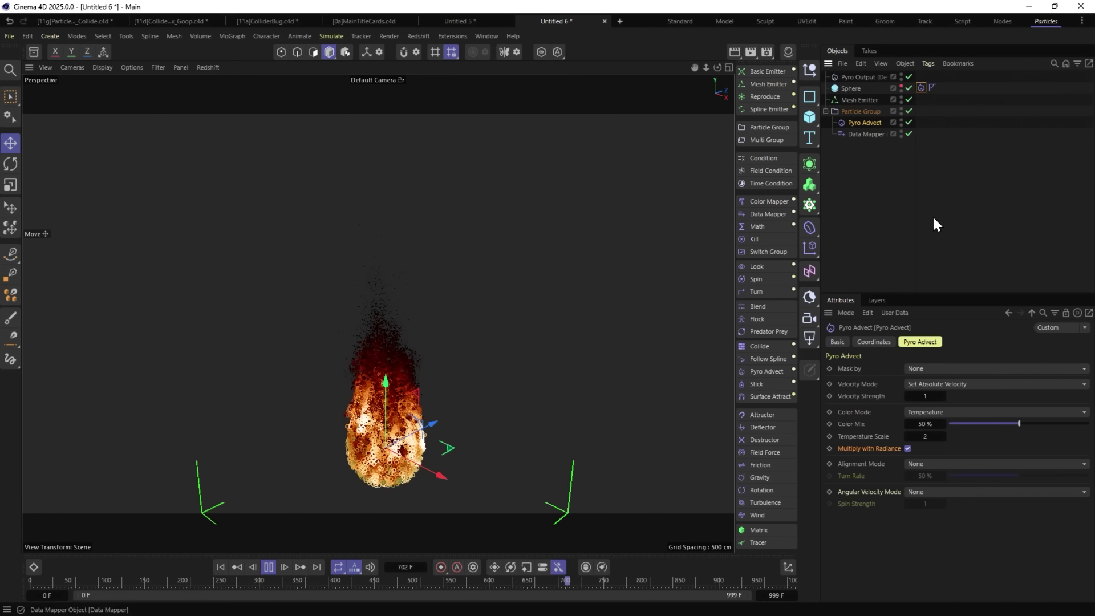
click(914, 413)
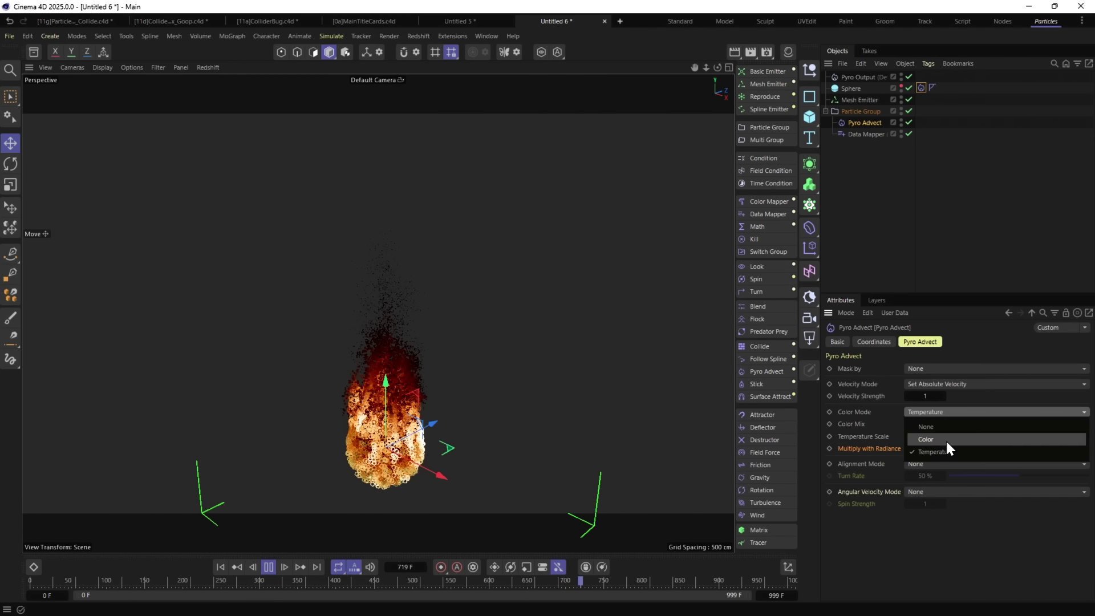
click(946, 439)
Disable the Data Mapper and rewind the simulation to the first frame.
click(908, 134)
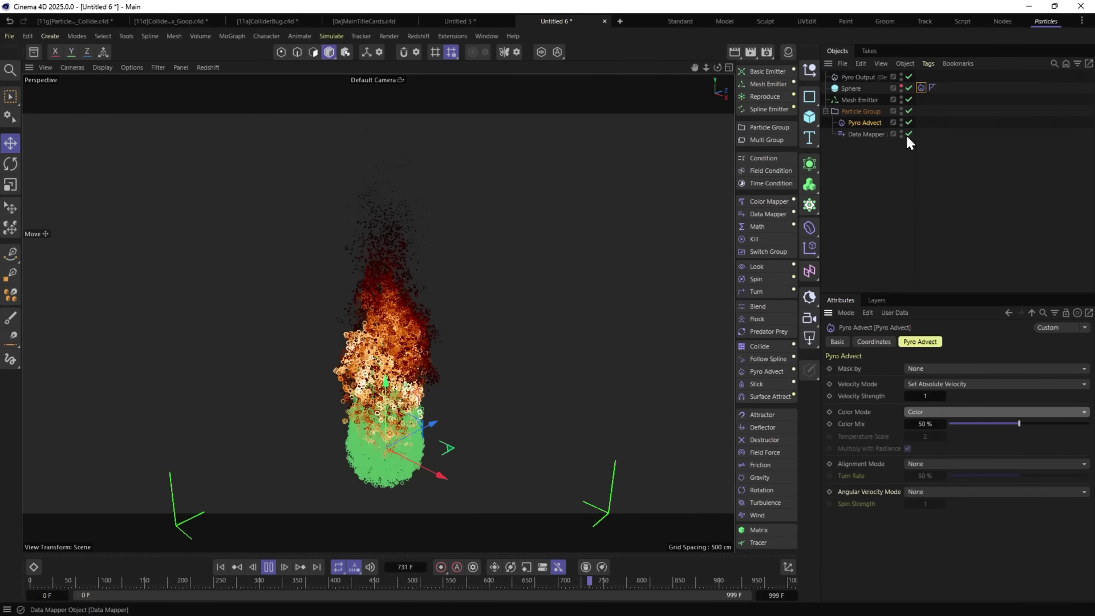
click(856, 135)
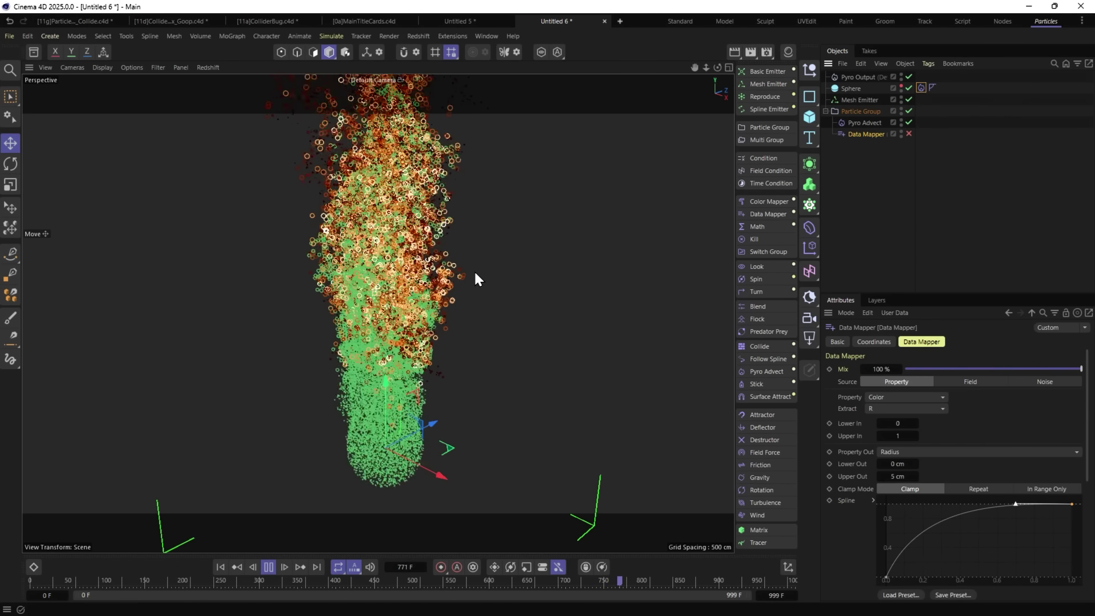
click(220, 567)
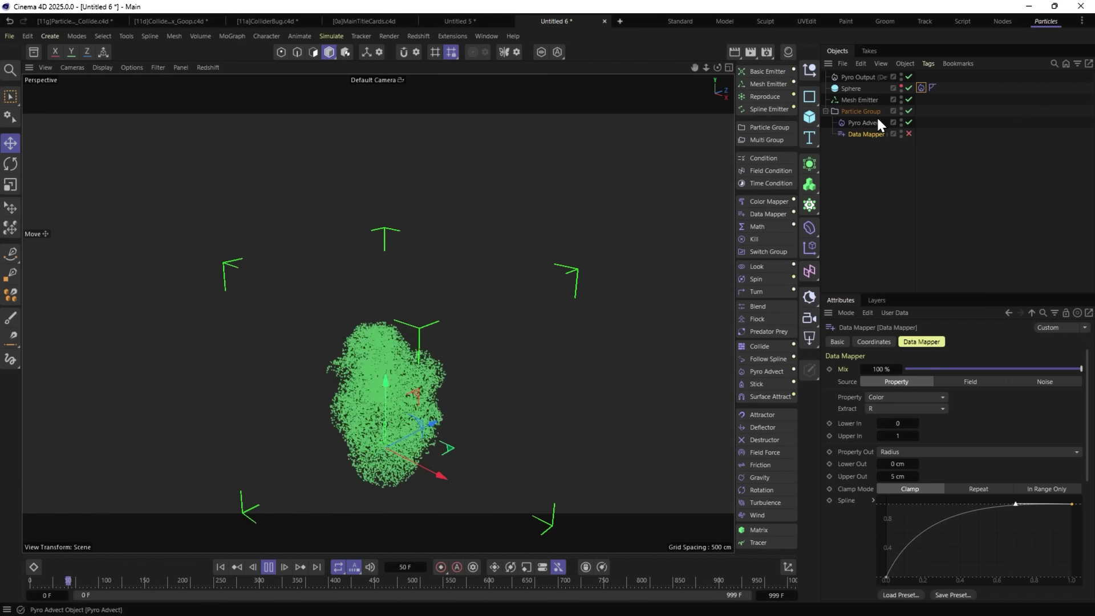
click(920, 87)
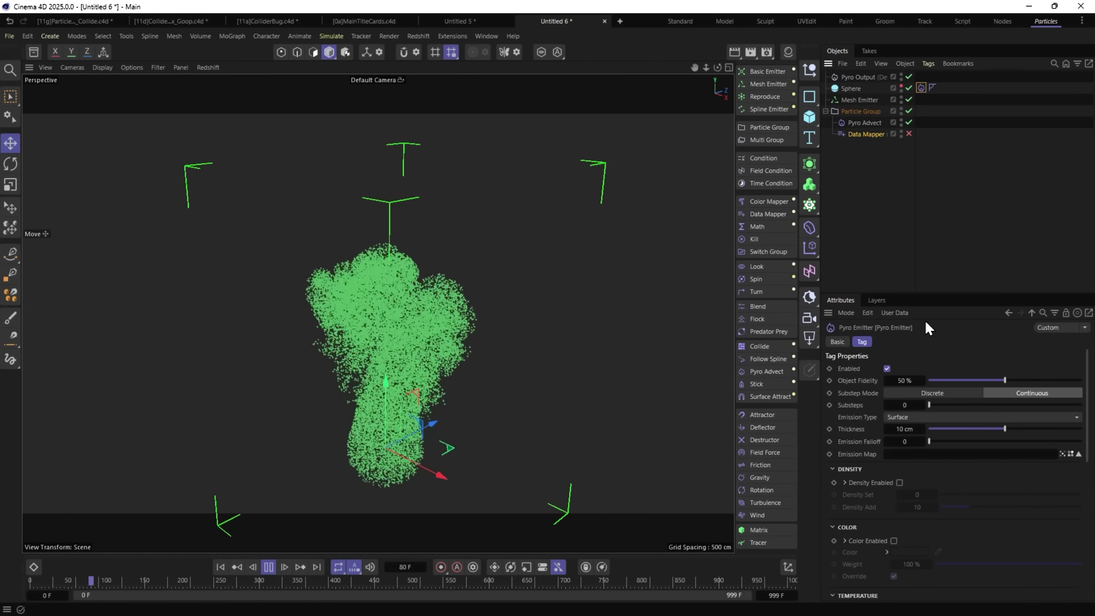
click(845, 99)
Add a Vertex Color tag to the Sphere.
click(846, 89)
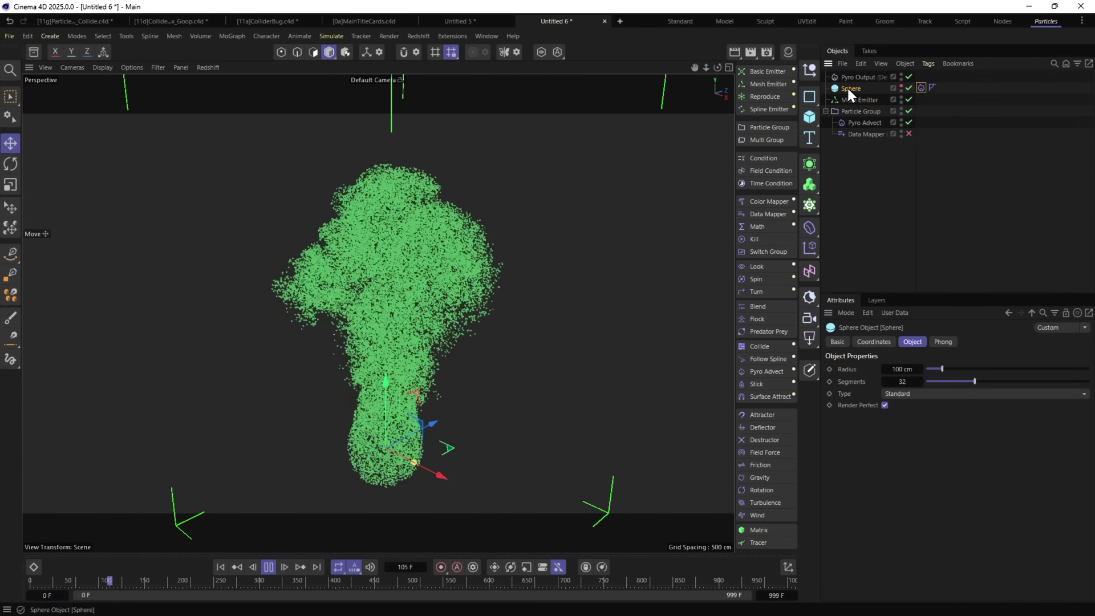
right_click(837, 87)
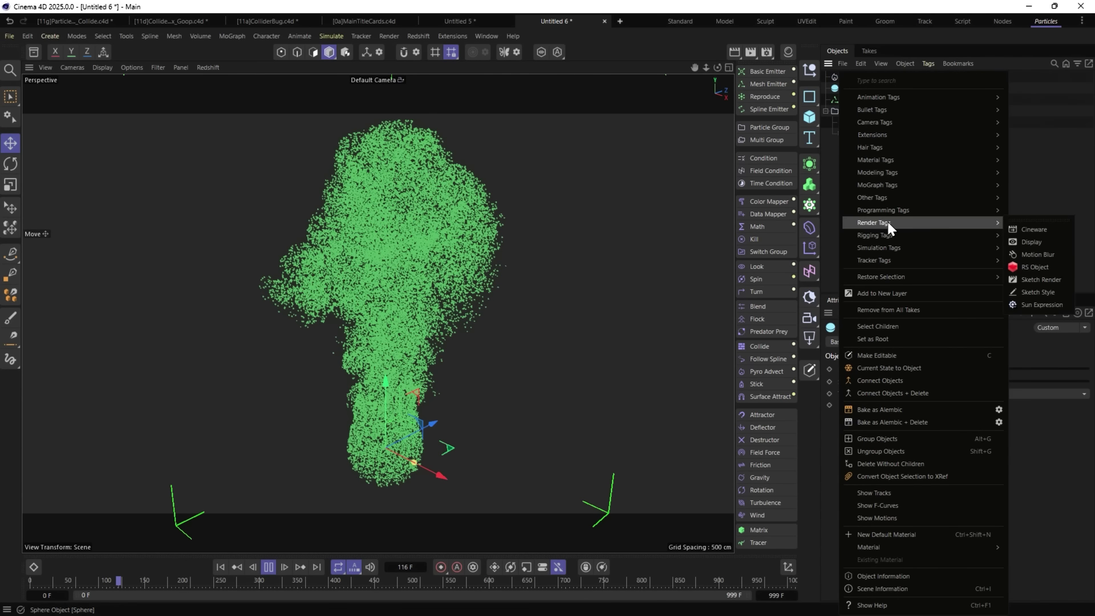
mouse_move(888, 199)
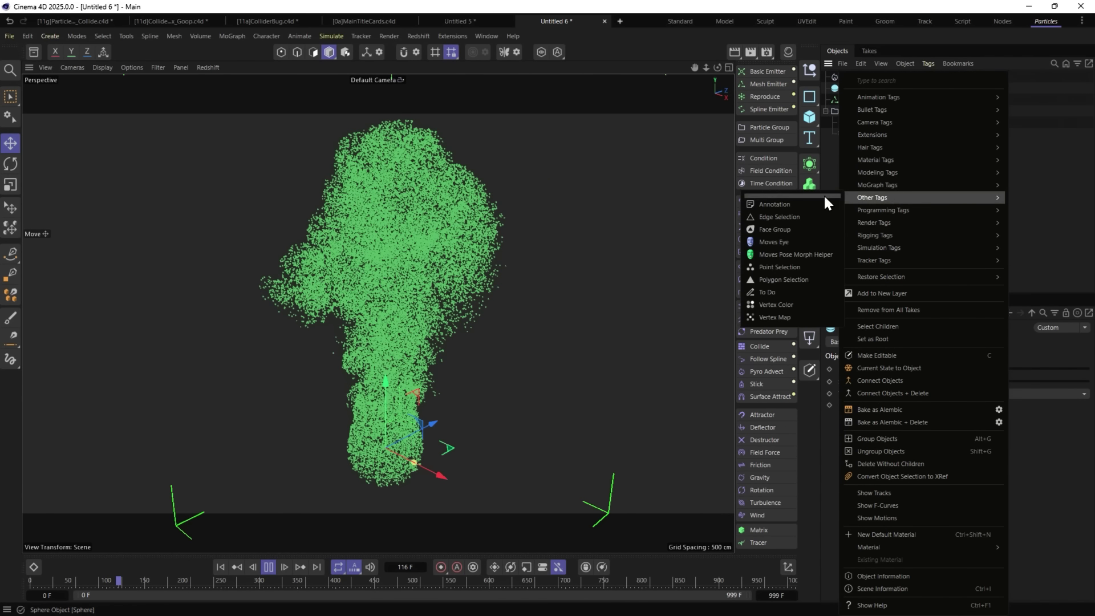
click(772, 306)
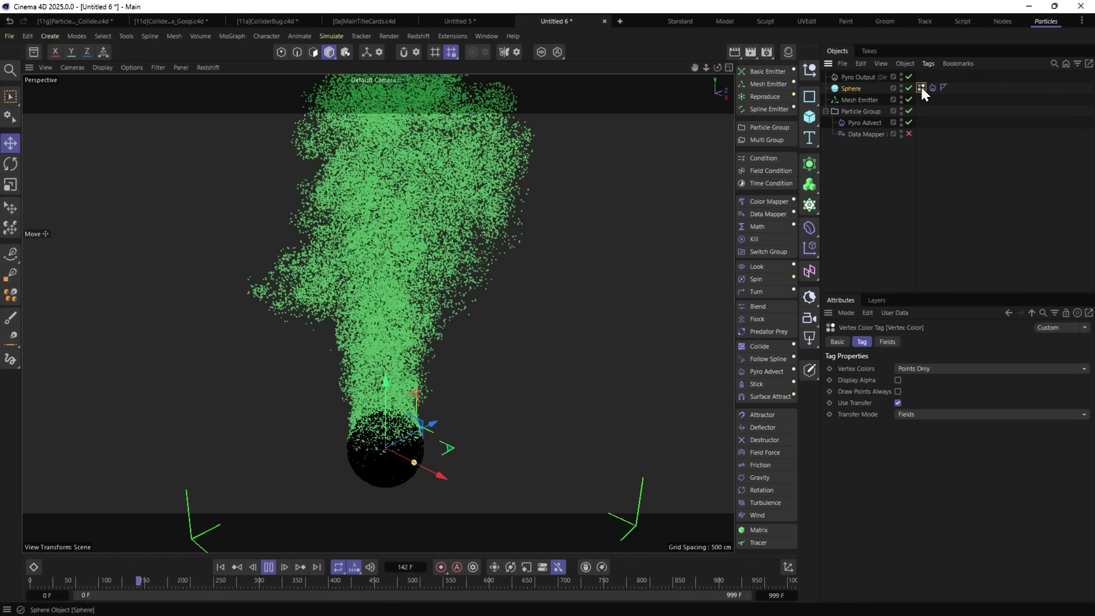
Add a Random Field with larger scale, animated at 55% speed.
click(888, 342)
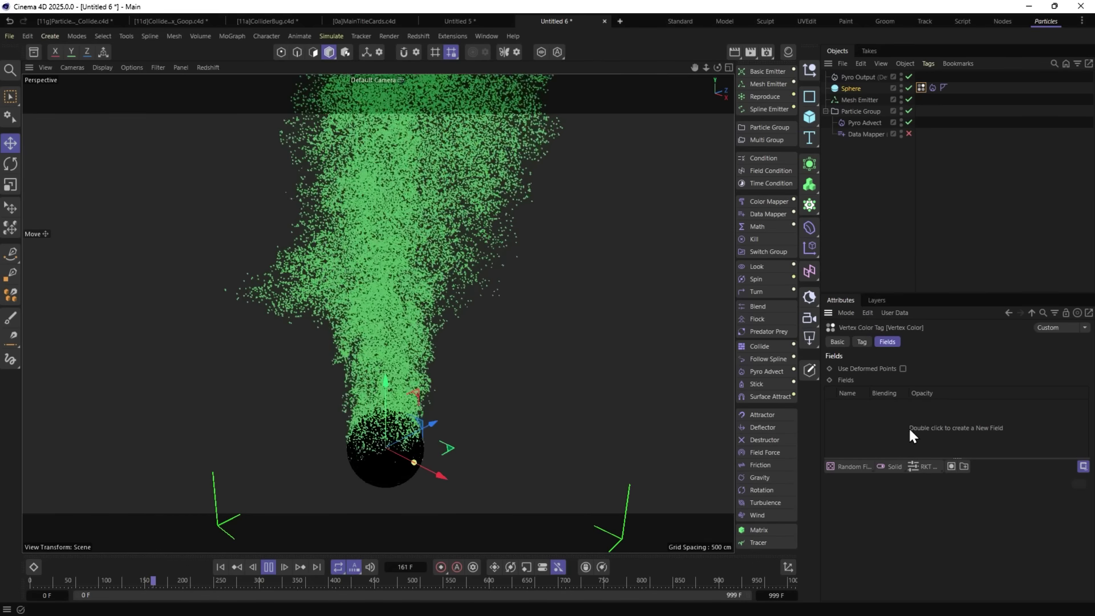
click(843, 467)
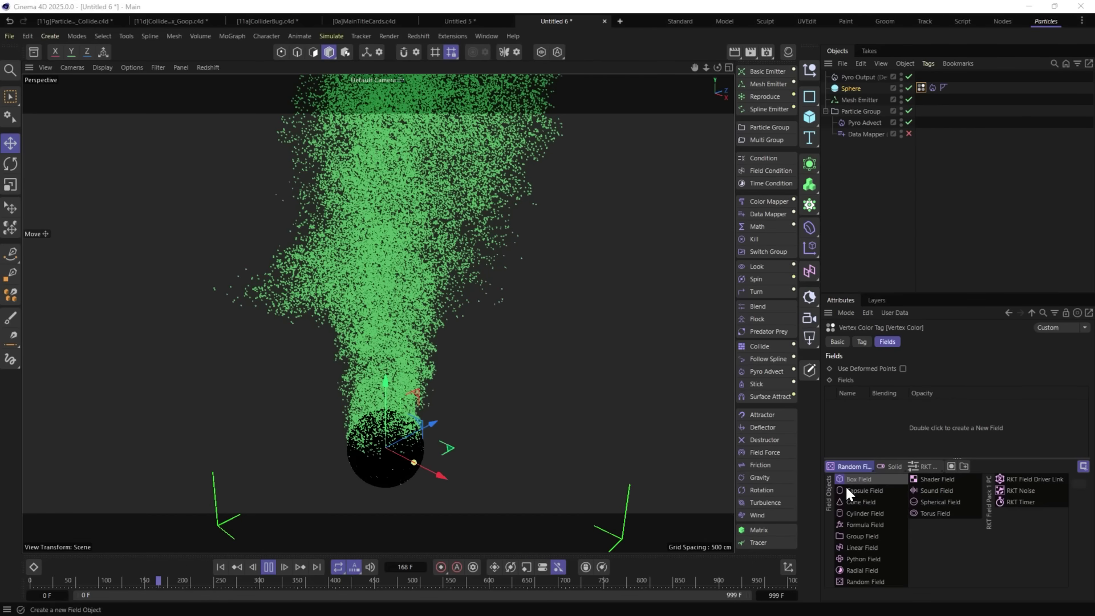
click(869, 576)
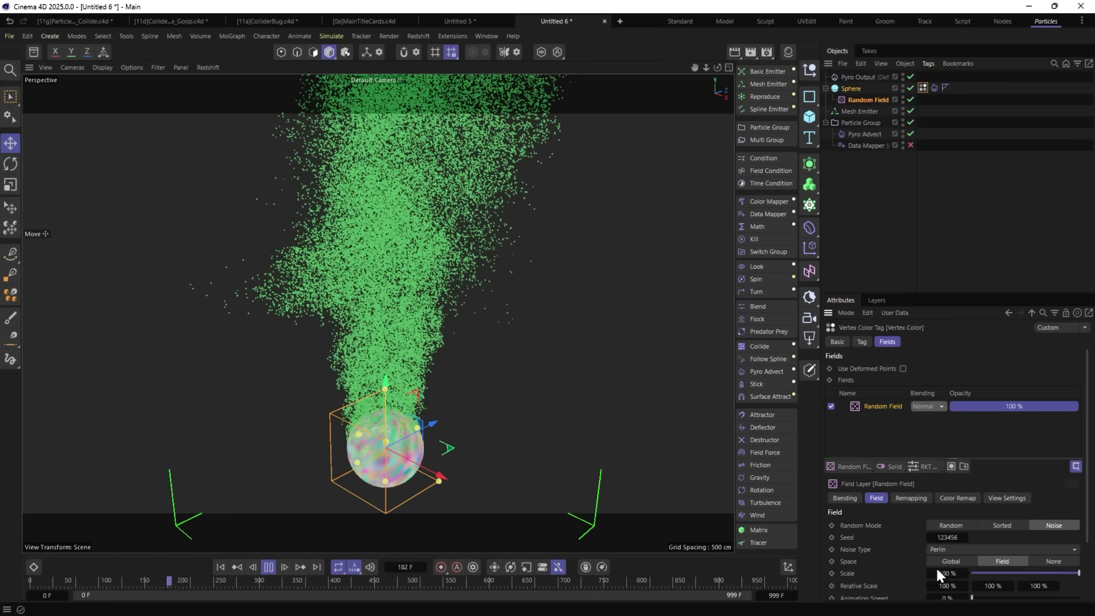
mouse_move(936, 572)
mouse_down()
mouse_move(963, 572)
mouse_move(944, 570)
mouse_up()
scroll(870, 563, down, 2)
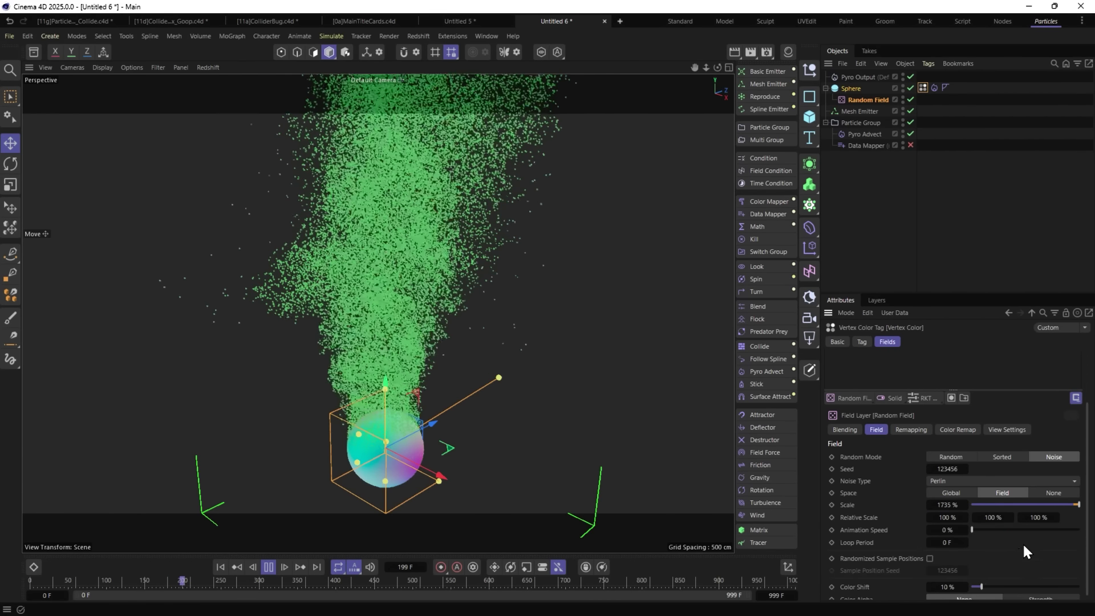
click(1025, 530)
drag(1025, 531, 1031, 533)
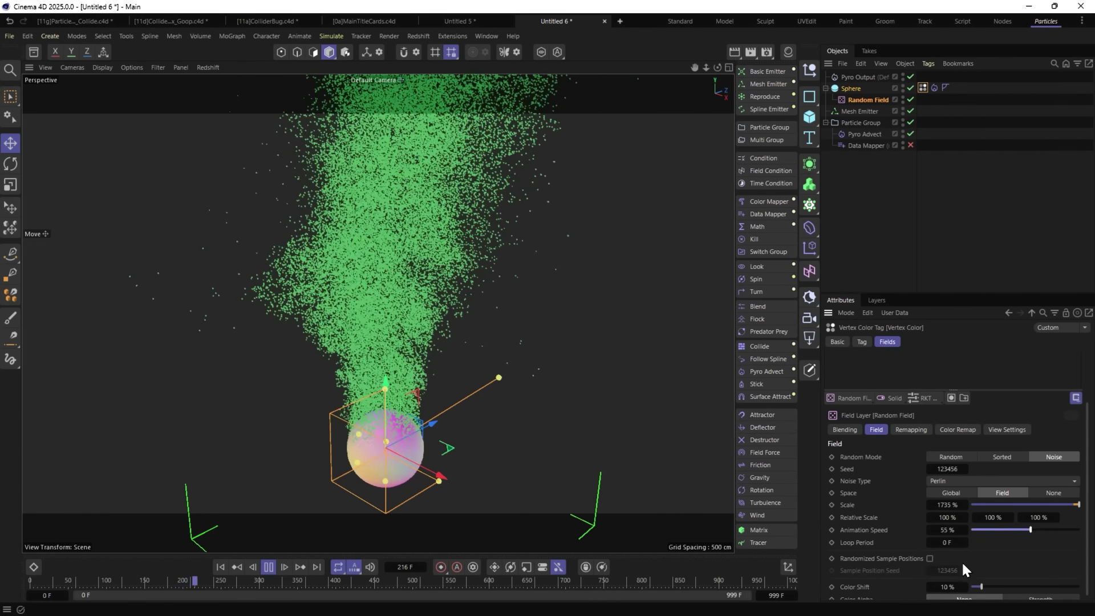
Add an RKT HSB layer above the Random Field with 68% saturation.
scroll(890, 508, up, 2)
click(922, 466)
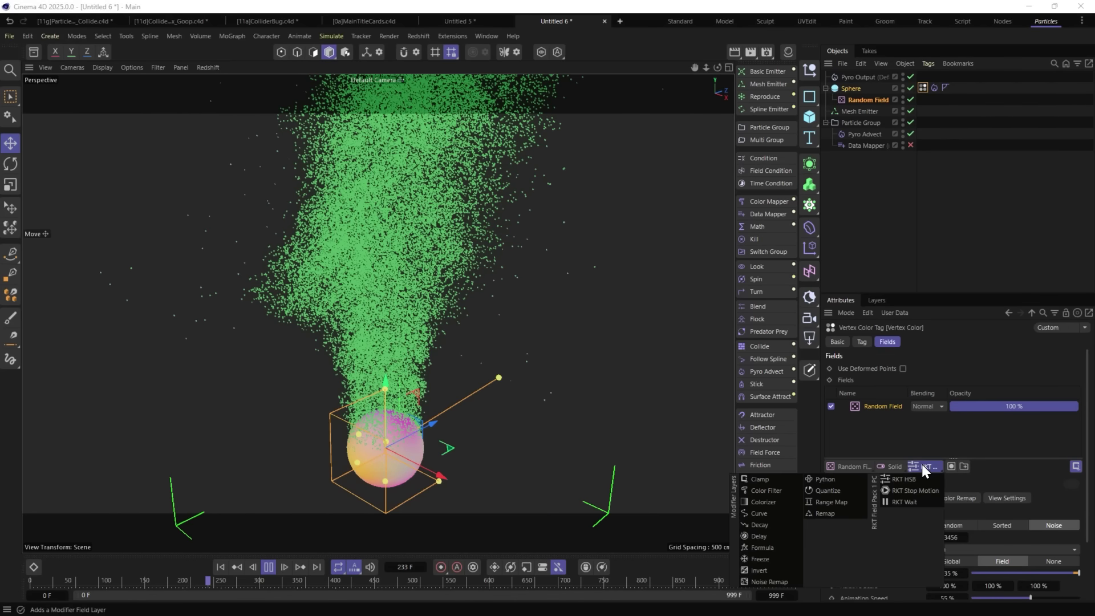
click(898, 479)
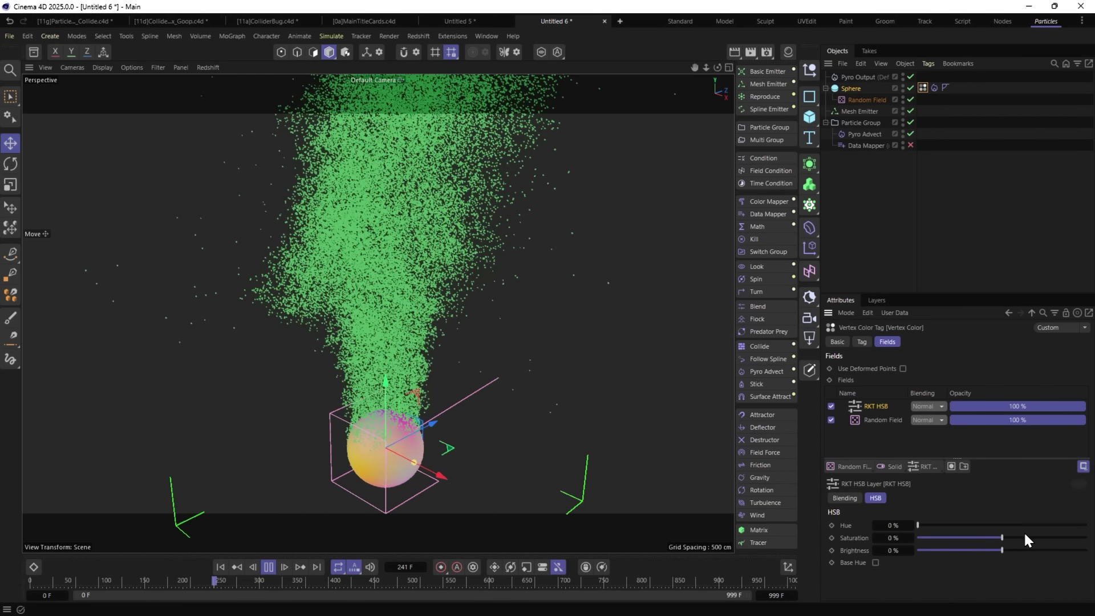
drag(1049, 533, 1058, 532)
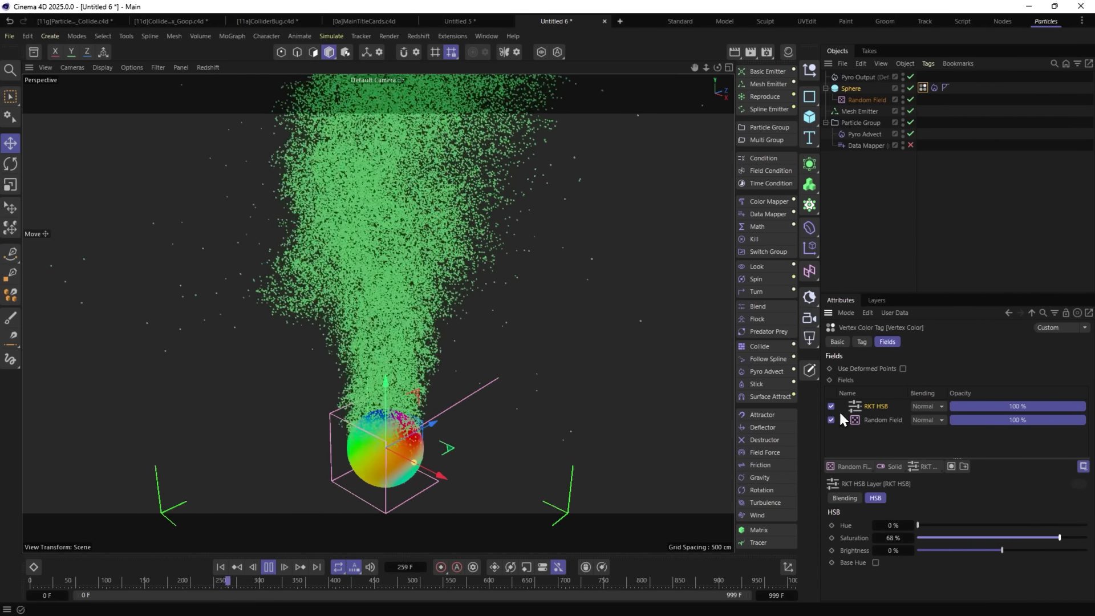
Enable colour on the sphere's Pyro Emitter tag, keeping it white.
click(933, 88)
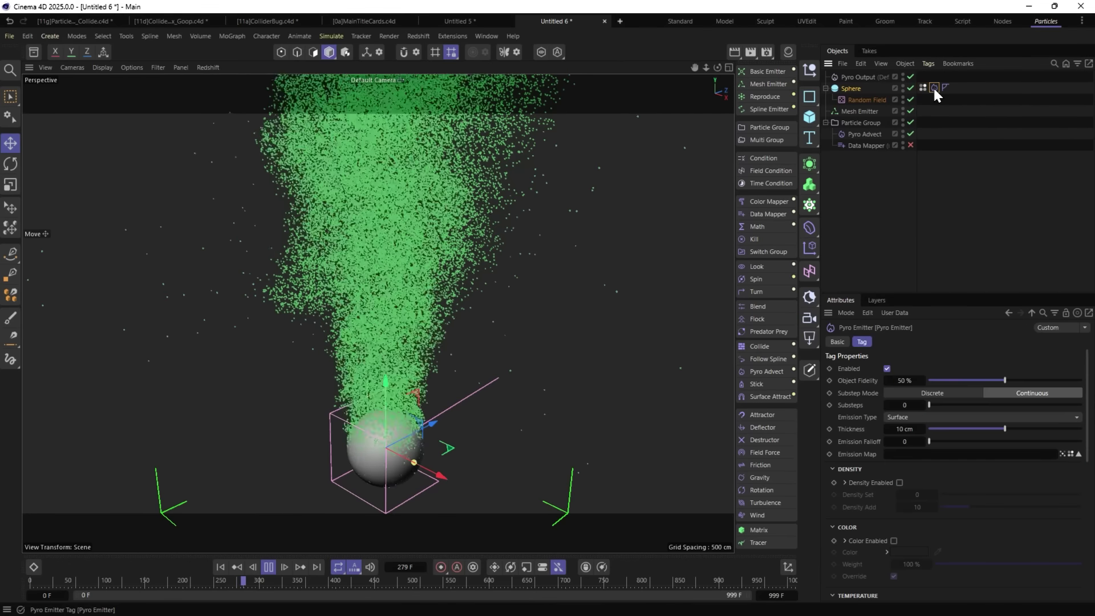
scroll(867, 485, down, 3)
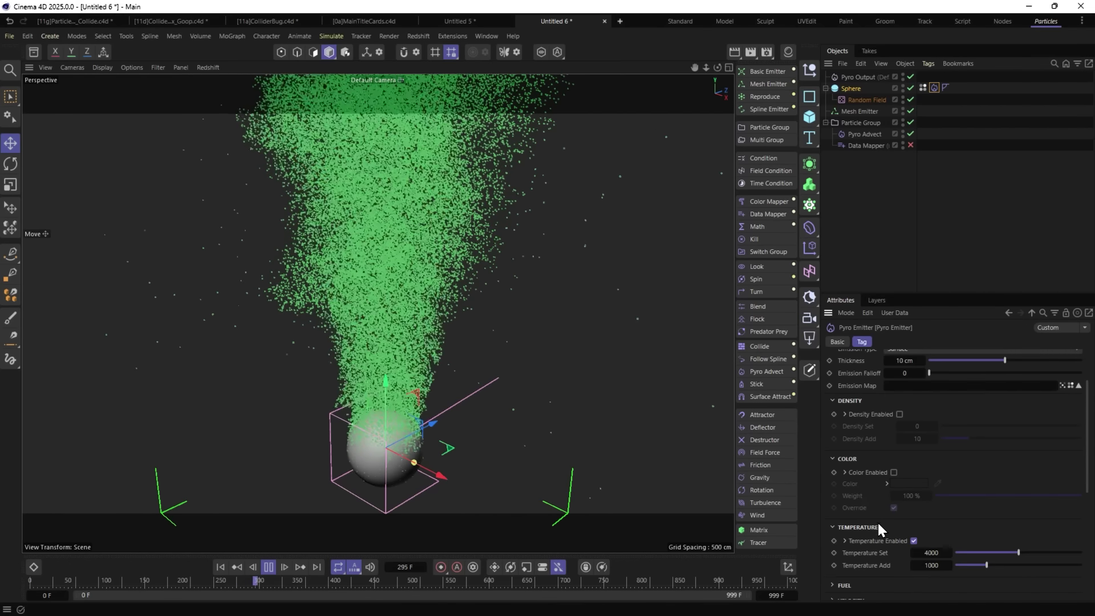
click(894, 472)
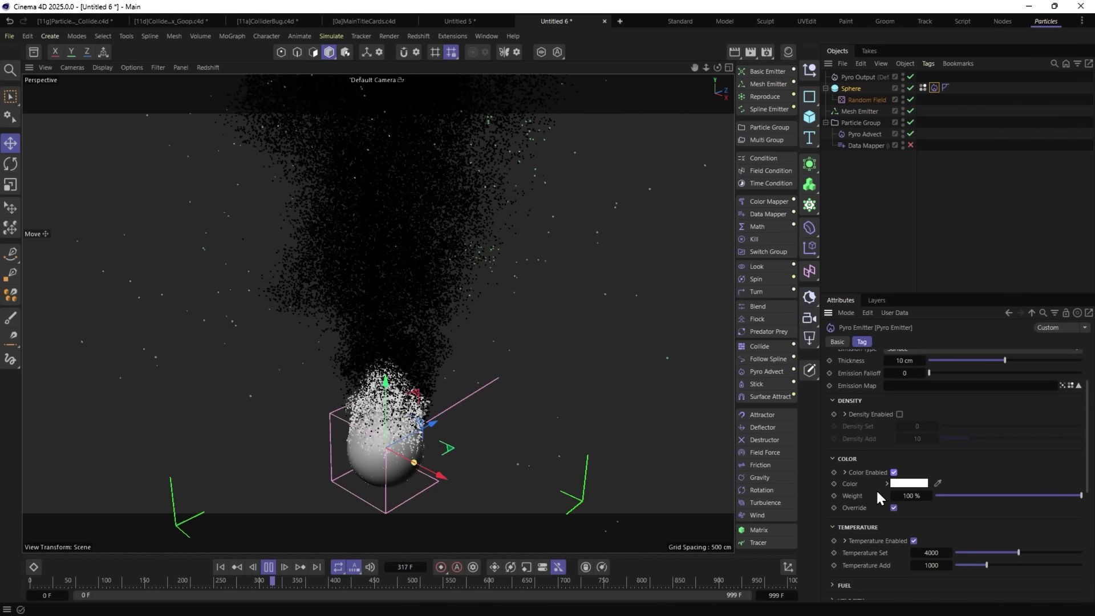
click(907, 484)
drag(1018, 546, 939, 546)
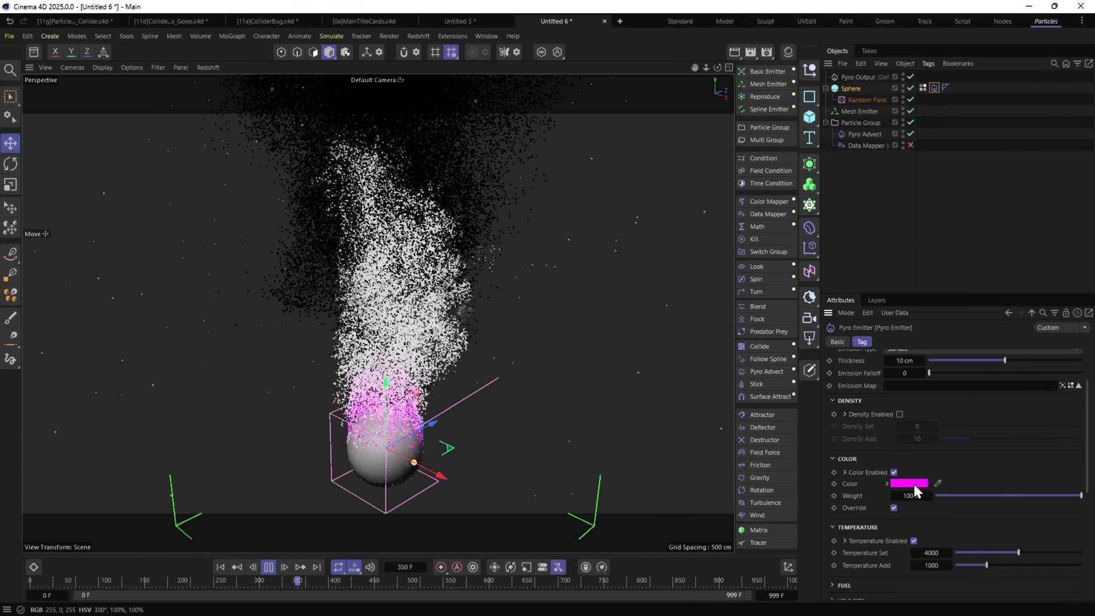
key(ctrl+z)
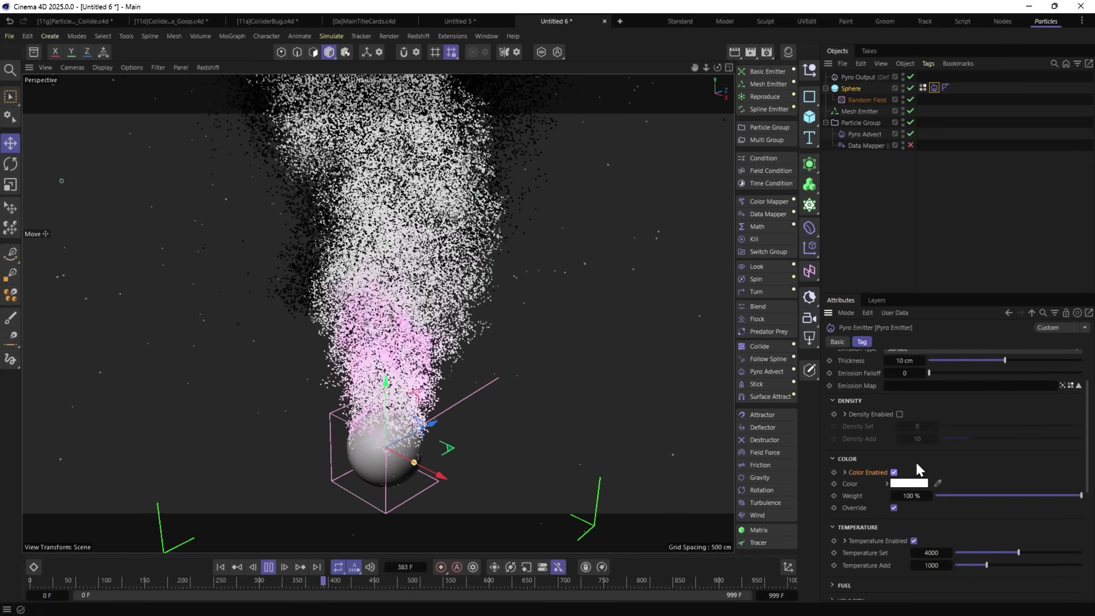
Use the Vertex Color tag as the emitter's Color Map and rewind the simulation.
click(843, 471)
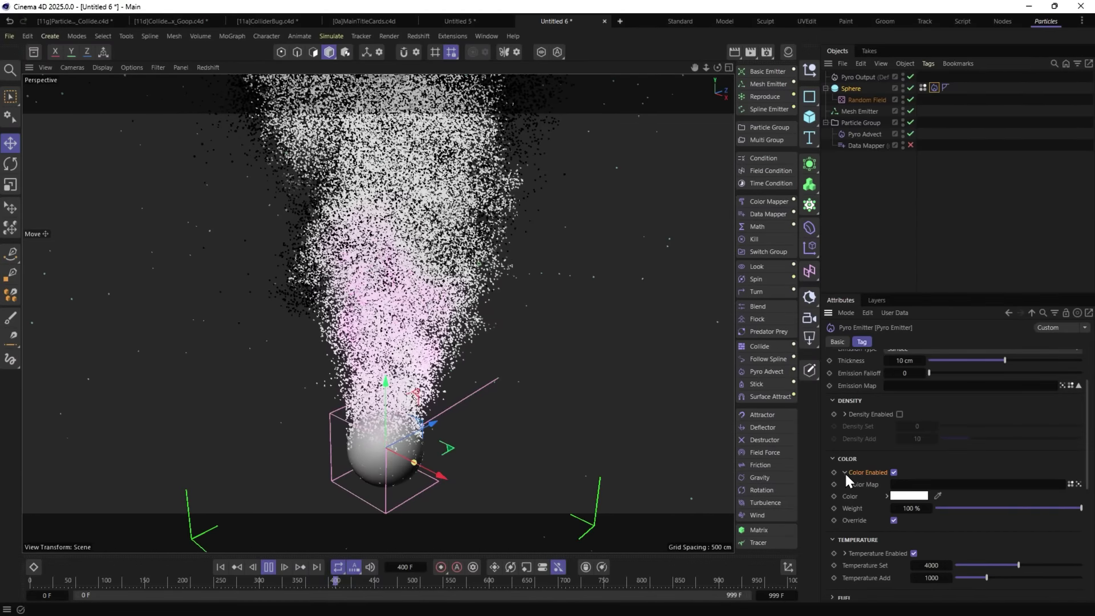
click(860, 483)
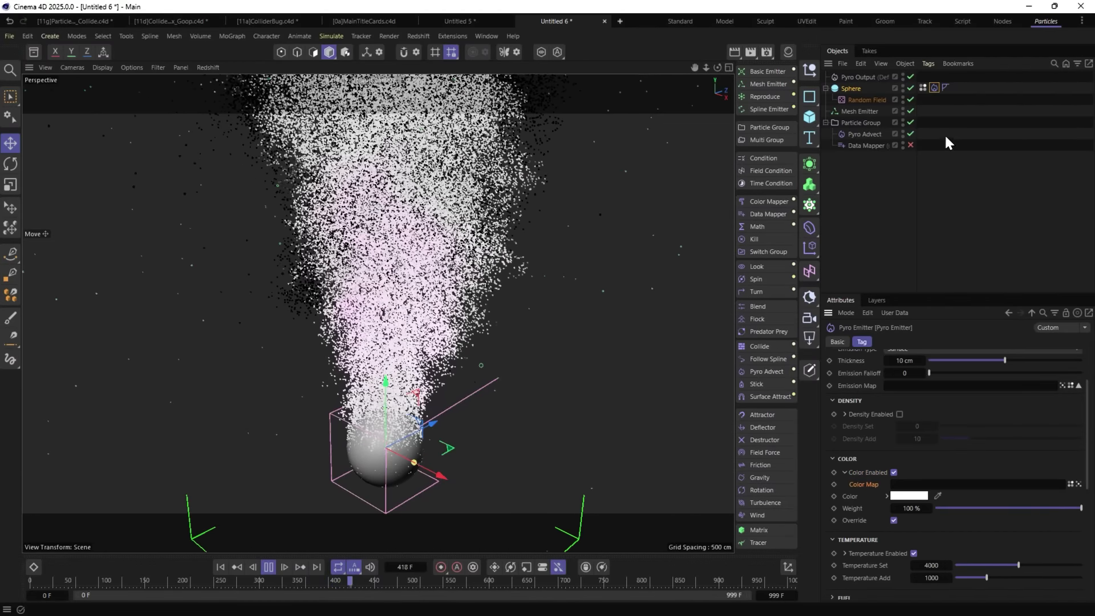
drag(923, 88, 894, 485)
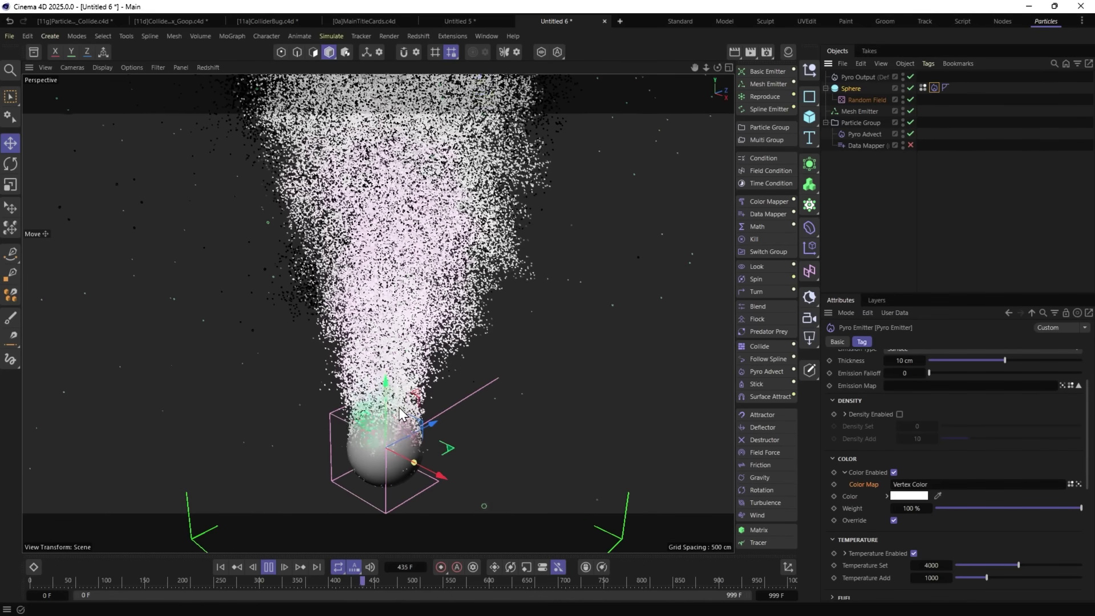
click(221, 567)
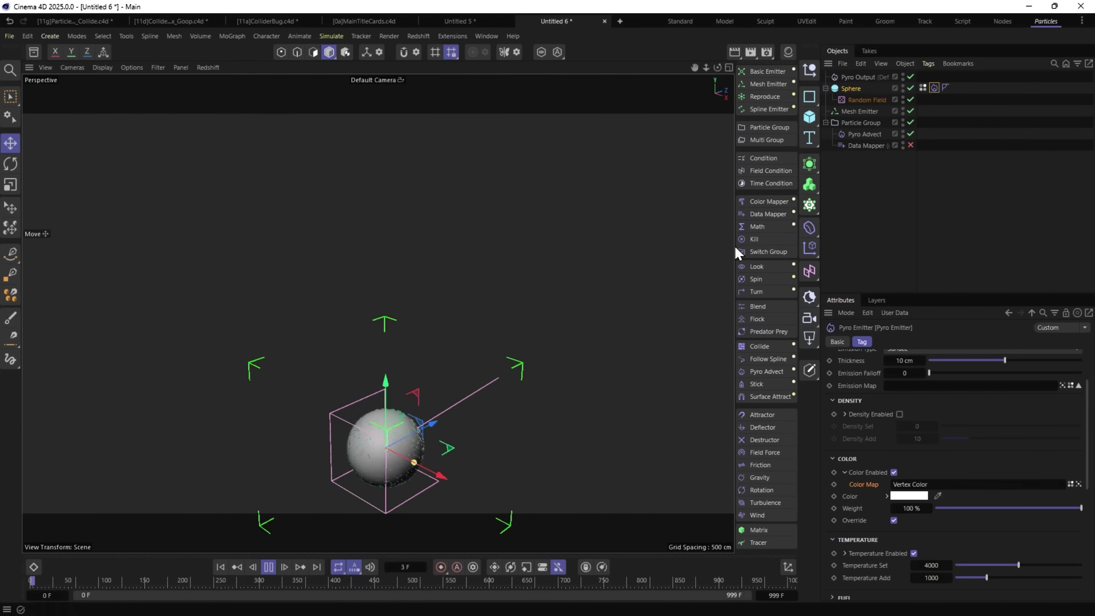
Set the Particle Group's display size to 2, leaving Draw Radius off.
click(922, 87)
click(858, 122)
click(915, 380)
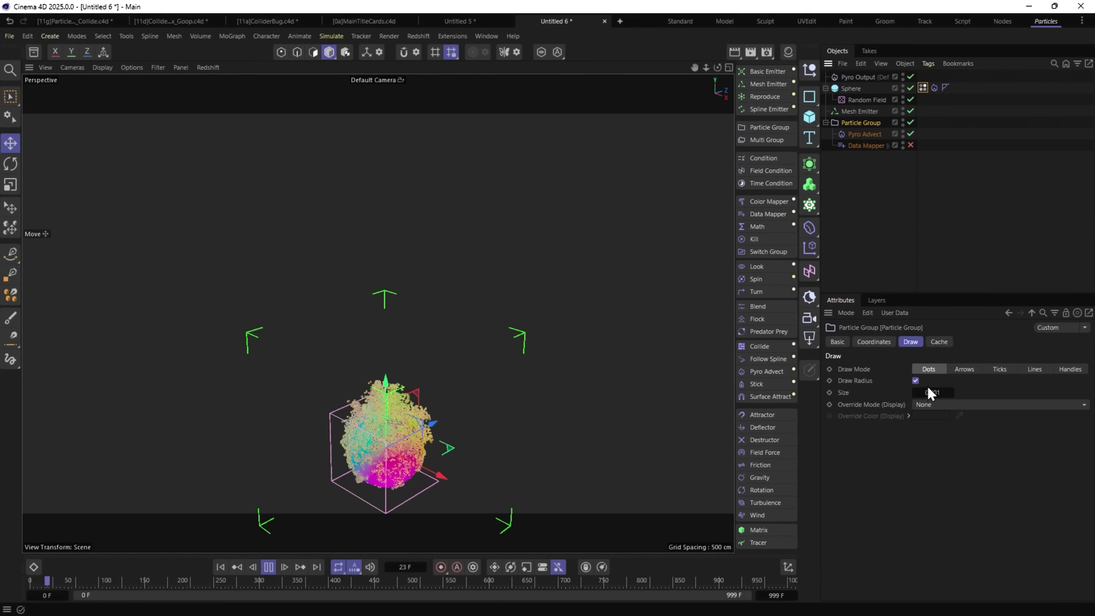
click(915, 380)
double_click(932, 392)
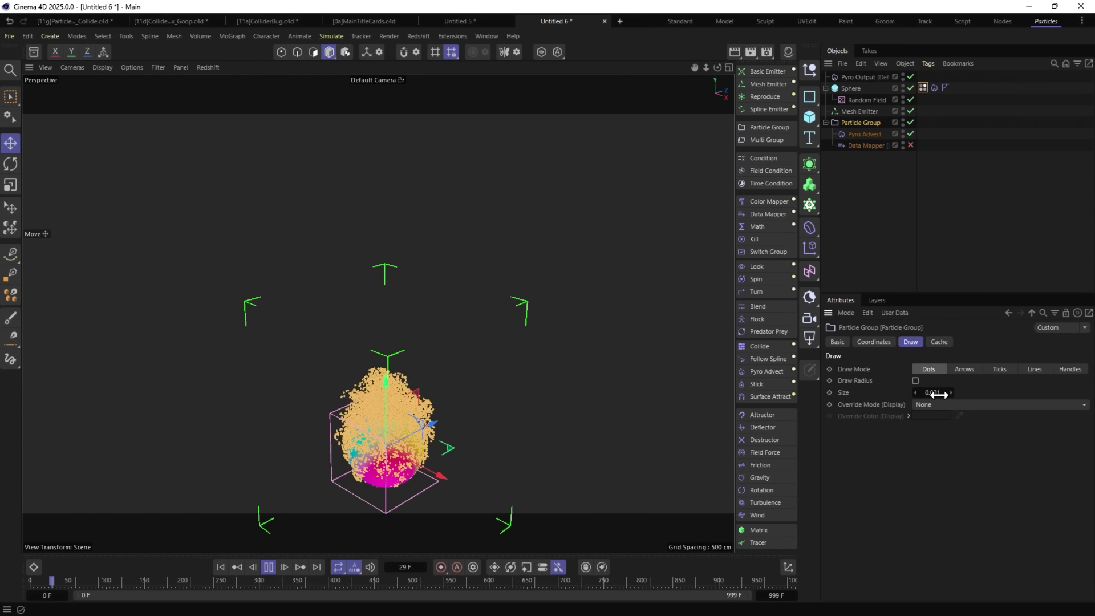
text(2)
click(877, 261)
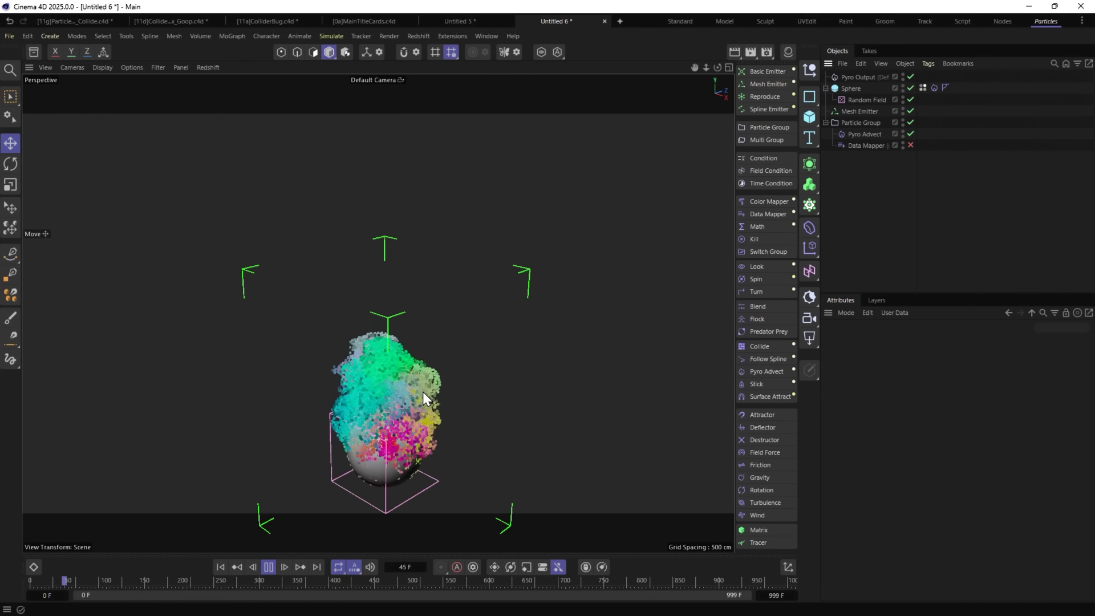
Pause the simulation at frame 65 and review Pyro Advect, leaving Alignment Mode at None.
click(870, 134)
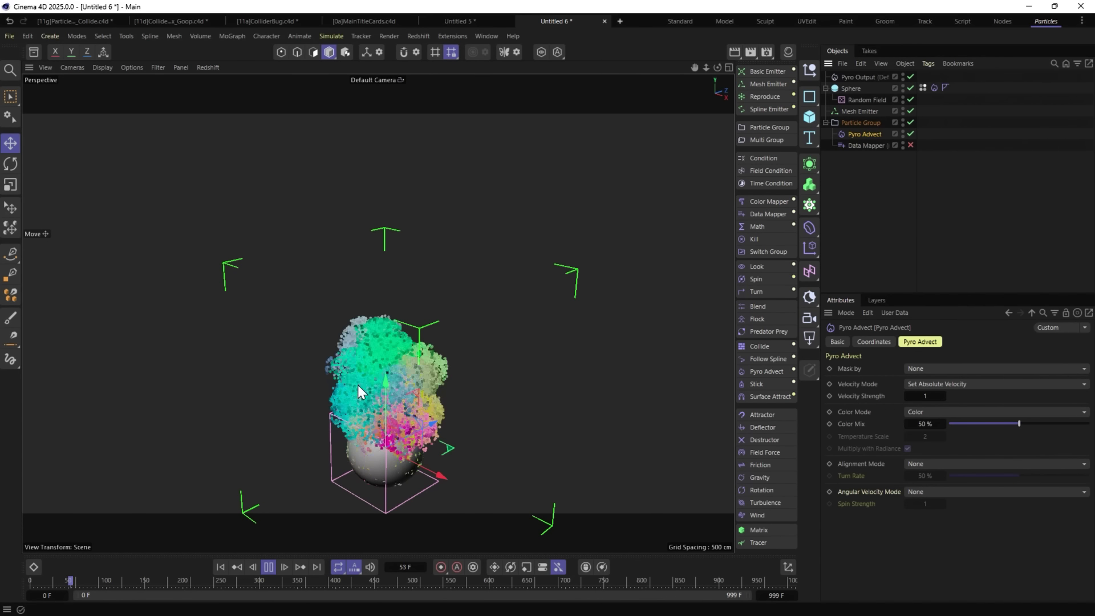
click(268, 567)
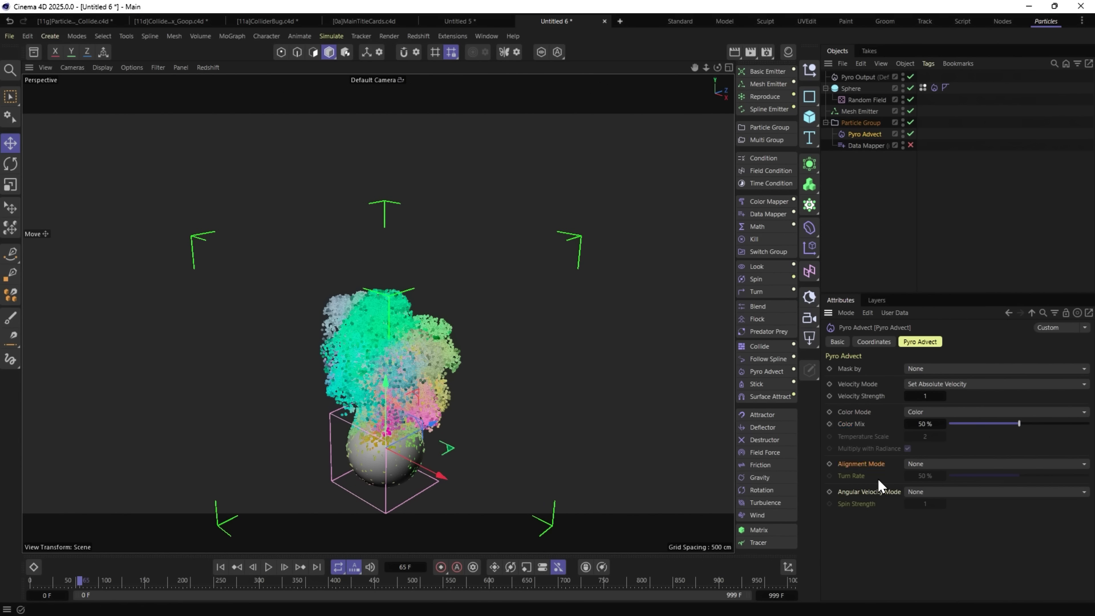
click(923, 461)
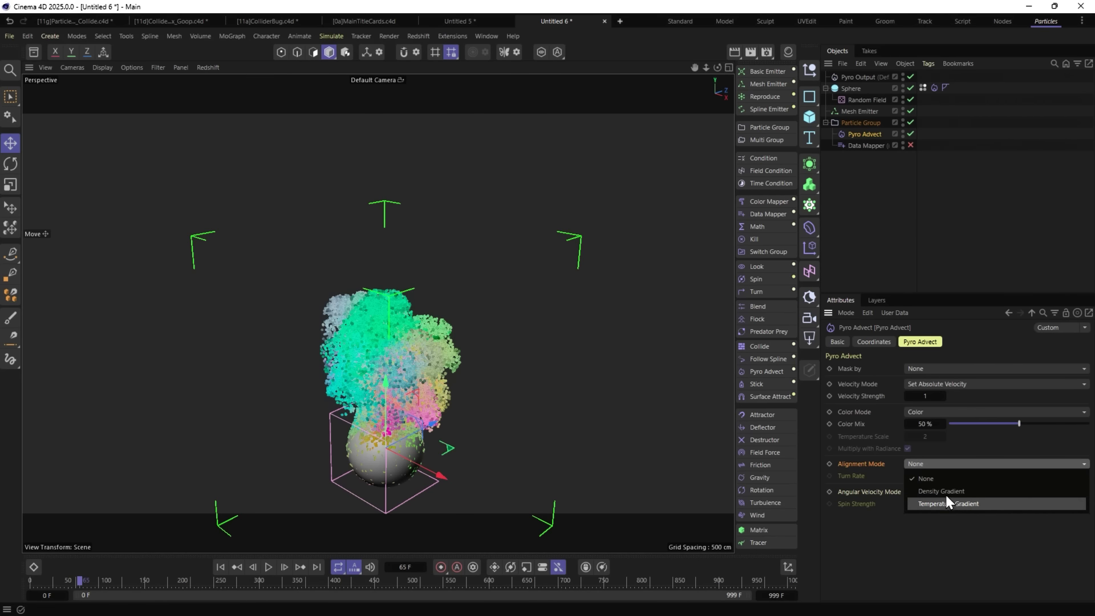
click(883, 492)
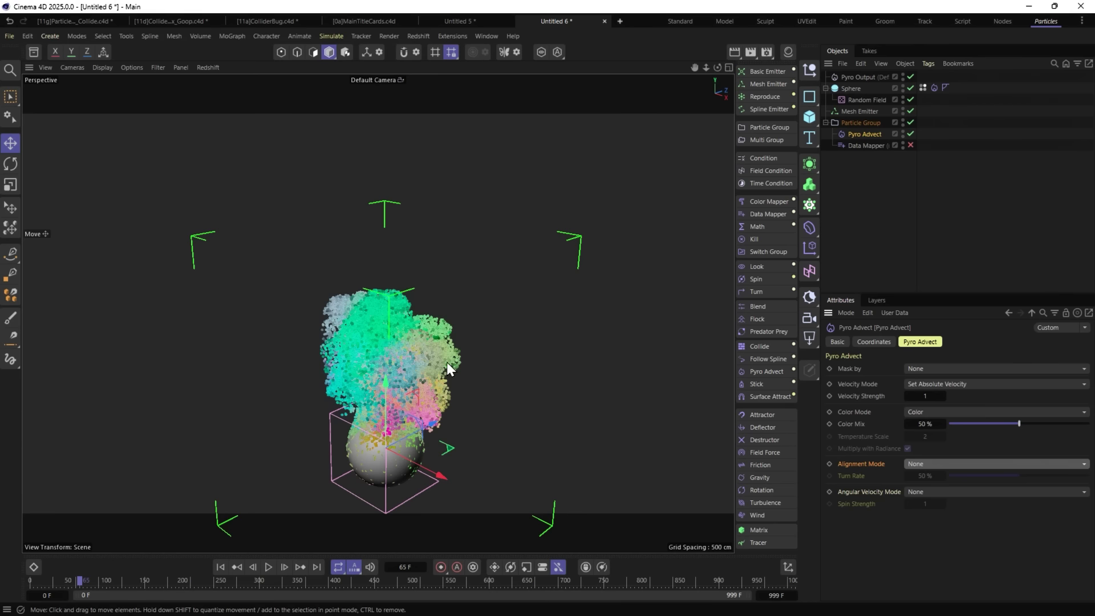
click(864, 490)
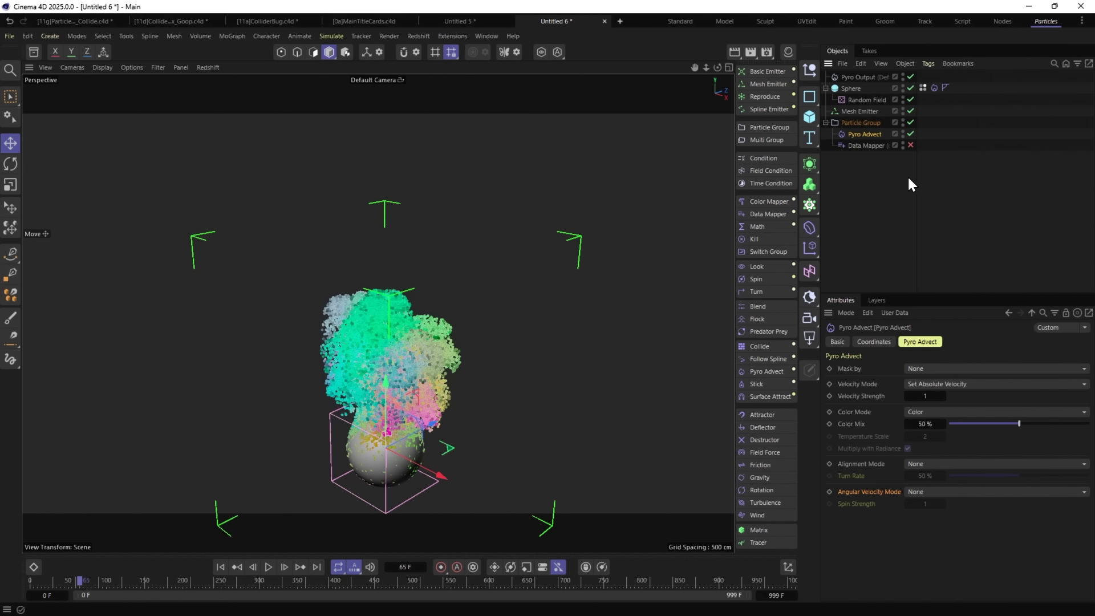
Start a new scene and add an Arc spline with 1 cm radius.
click(620, 21)
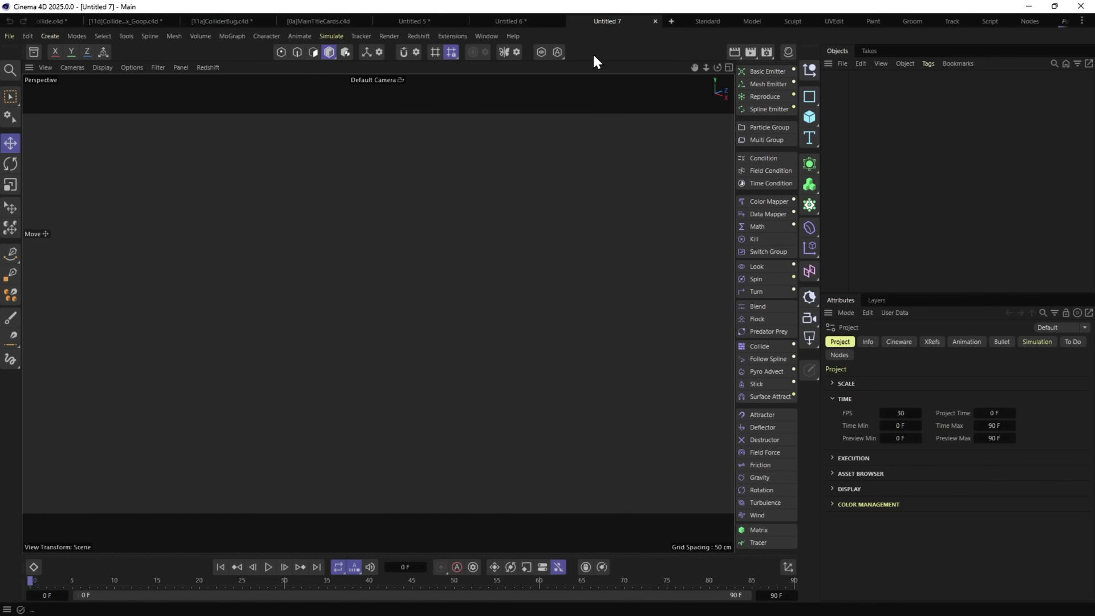
click(806, 95)
click(857, 114)
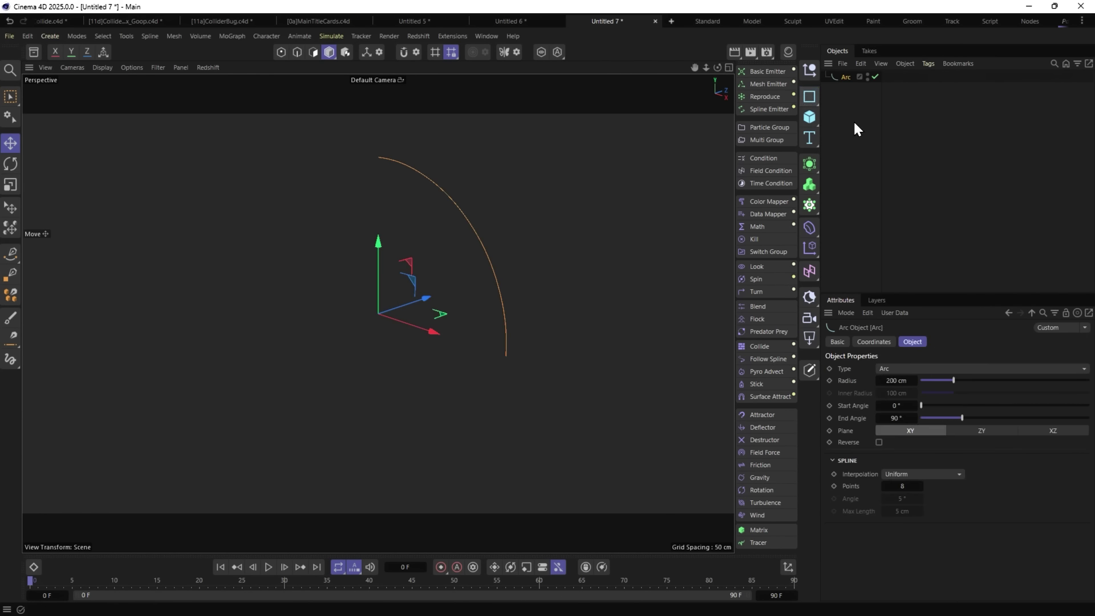
click(896, 381)
text(1)
key(Return)
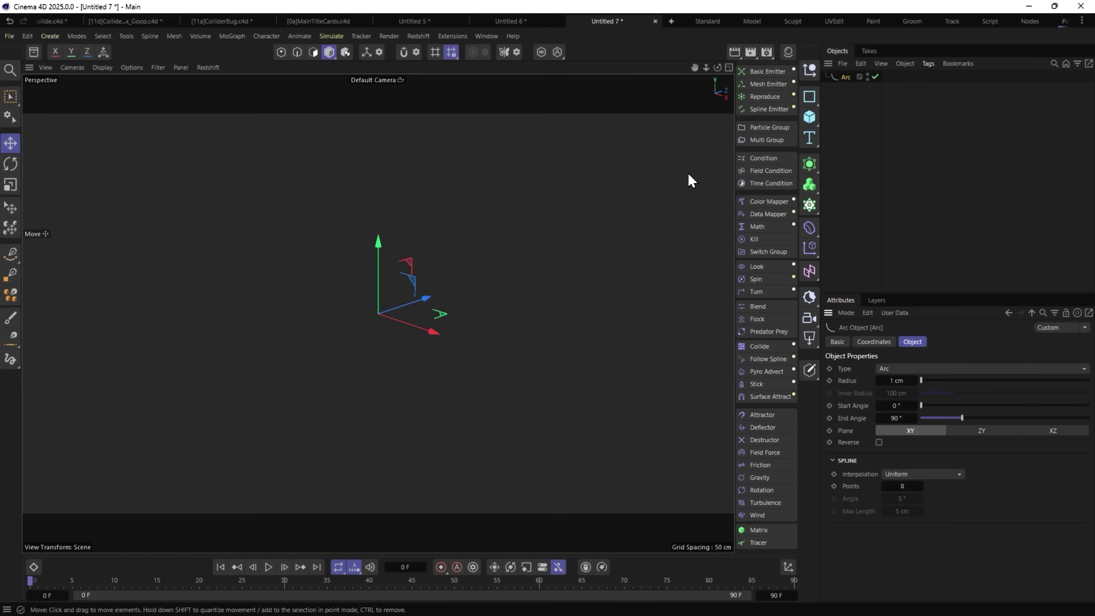
Add a Branch Spline Modifier under the arc with Keep Original off.
key(shift+c)
text(bra)
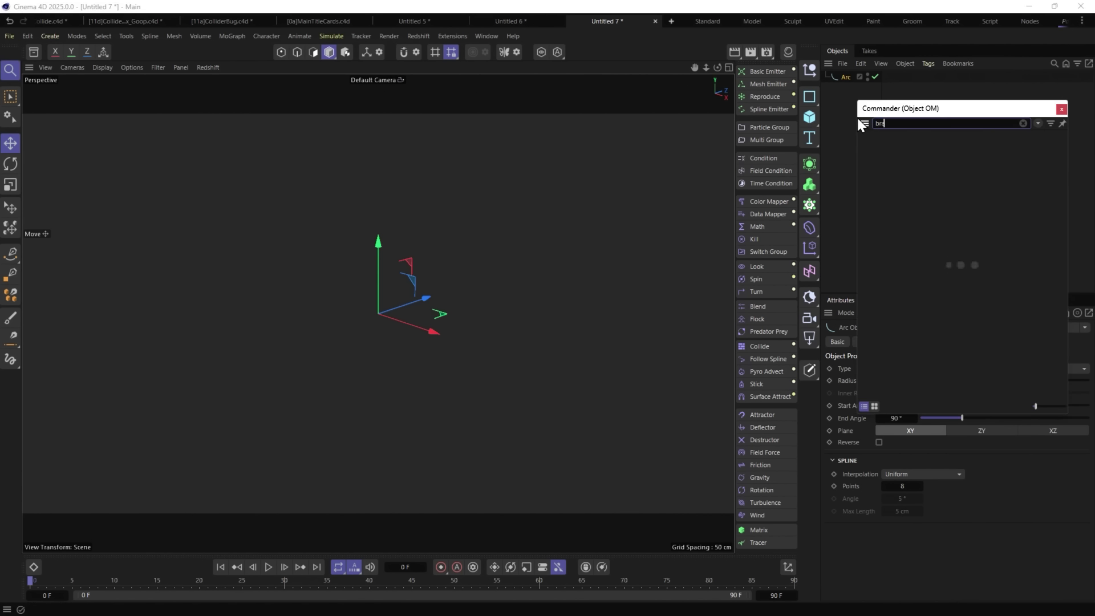
text(nch)
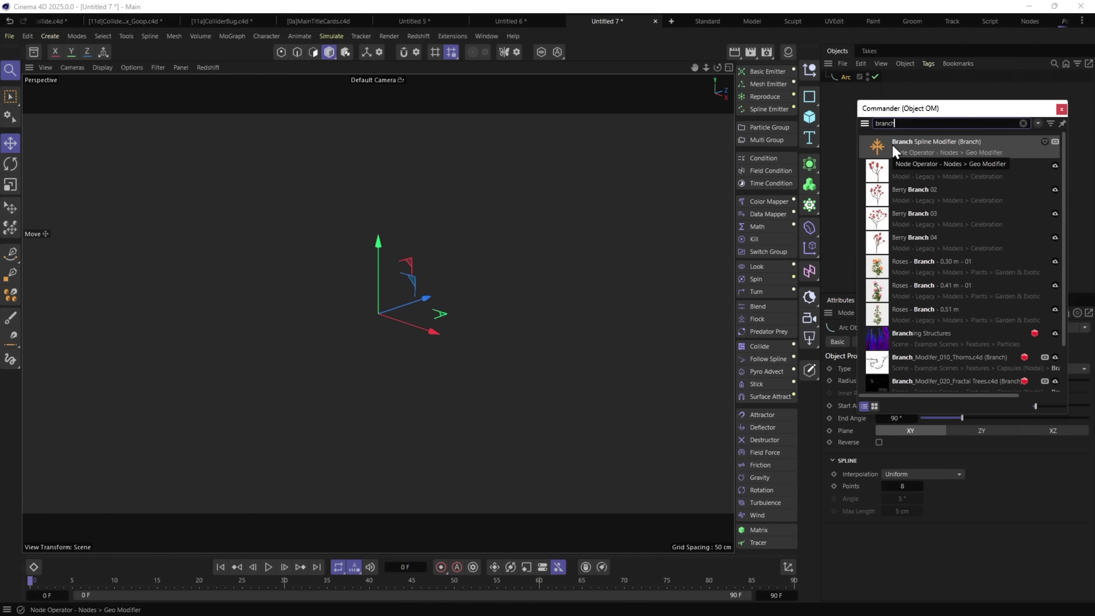
mouse_move(881, 146)
mouse_down()
mouse_move(850, 80)
mouse_move(840, 89)
mouse_up()
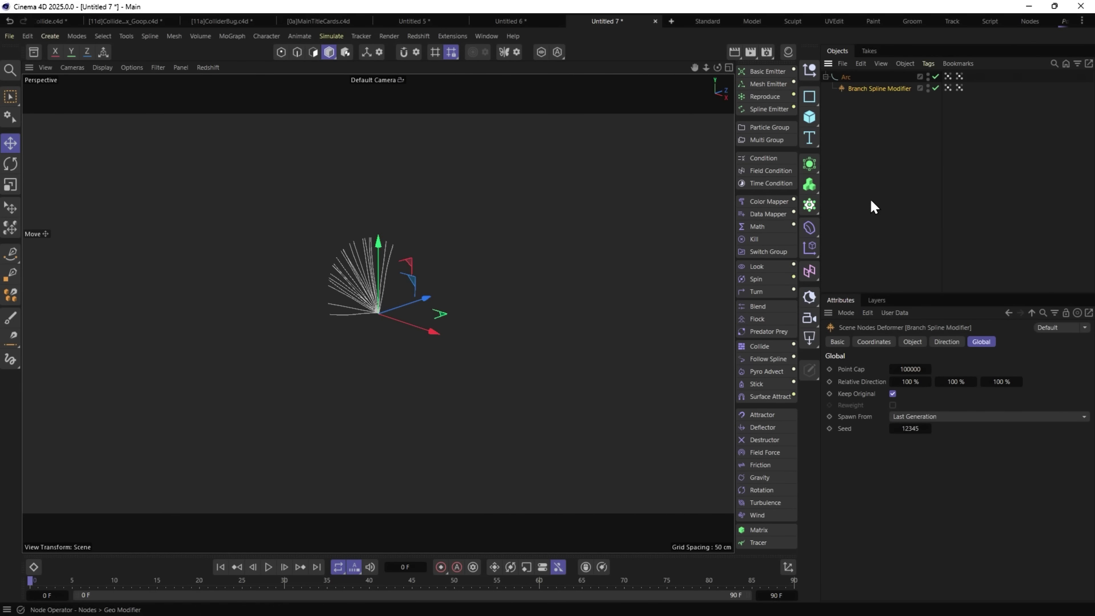
click(893, 394)
Set the modifier to Count 1, Branches 1, Direction Y+ and Angle Offset 0°.
click(912, 341)
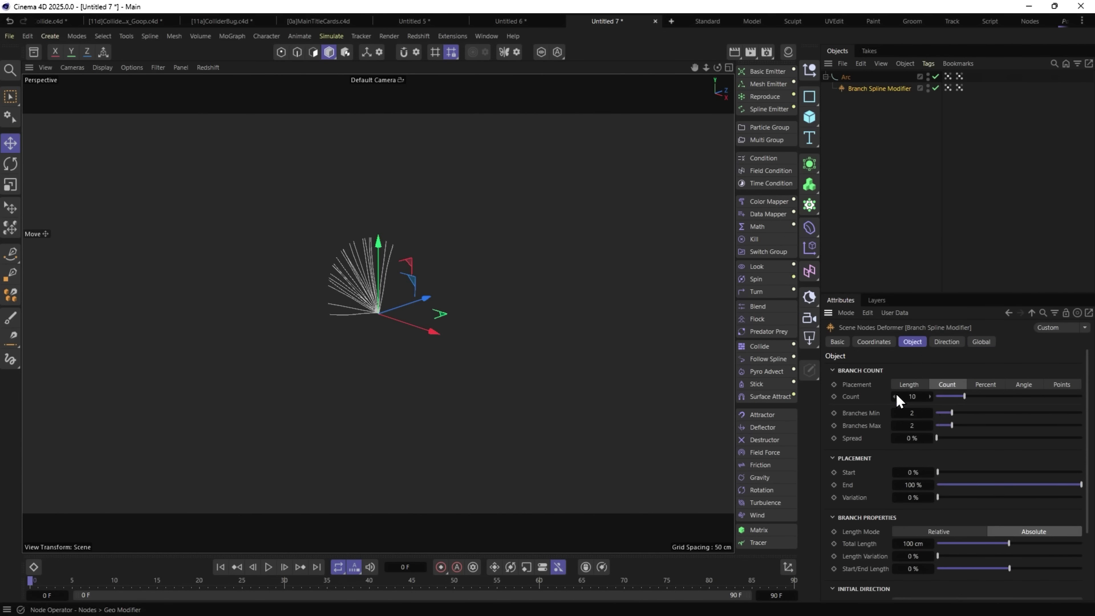
key(Return)
click(944, 425)
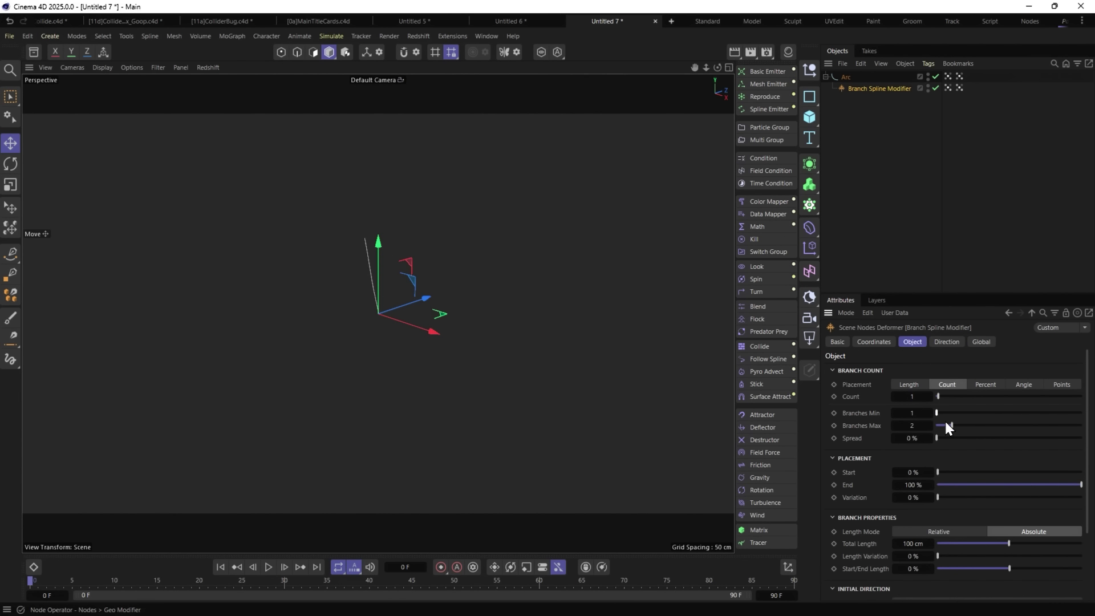
scroll(873, 467, down, 3)
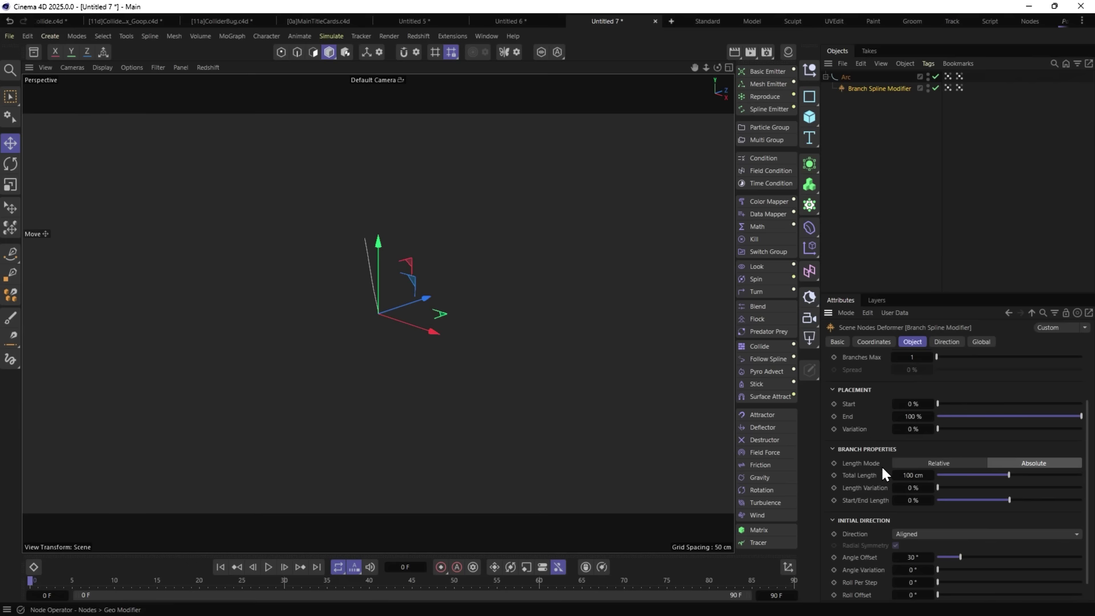
click(924, 534)
click(908, 481)
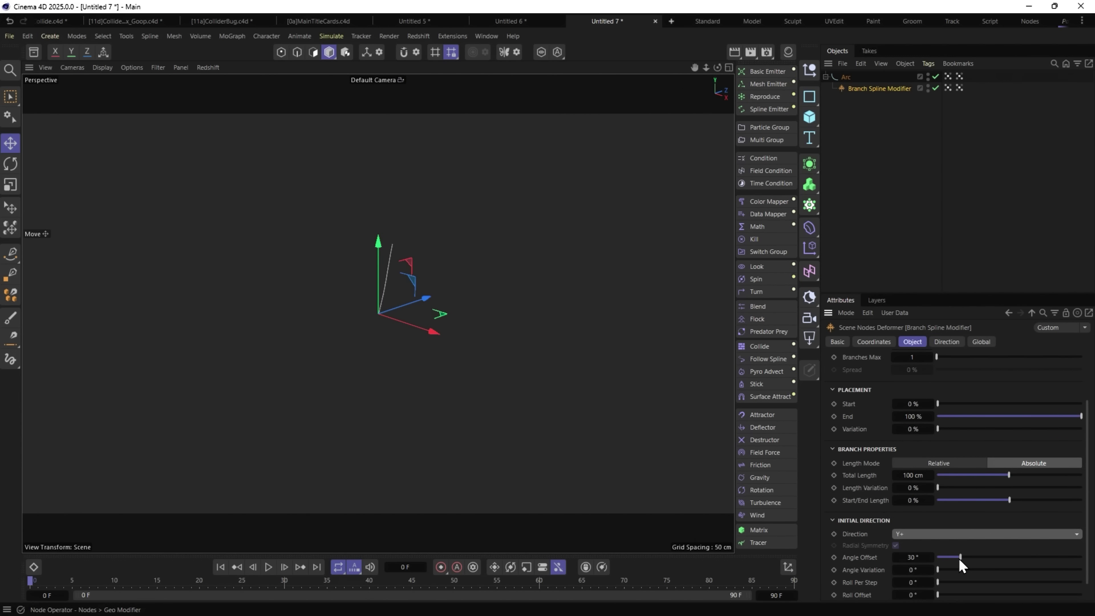
drag(960, 557, 884, 566)
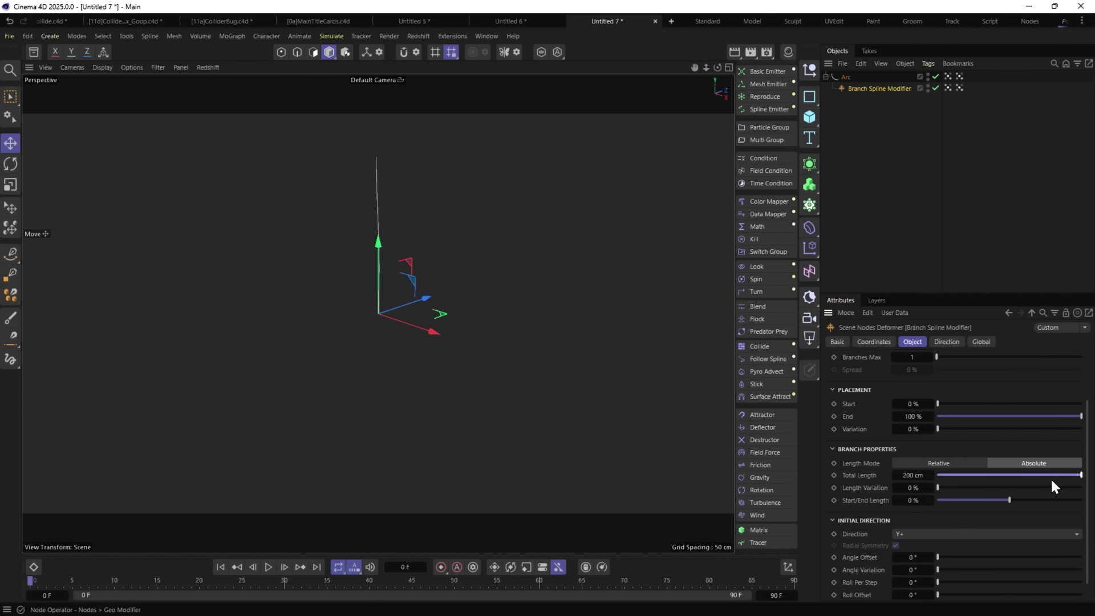
Add a Figure for scale and move it beside the trunk.
click(809, 116)
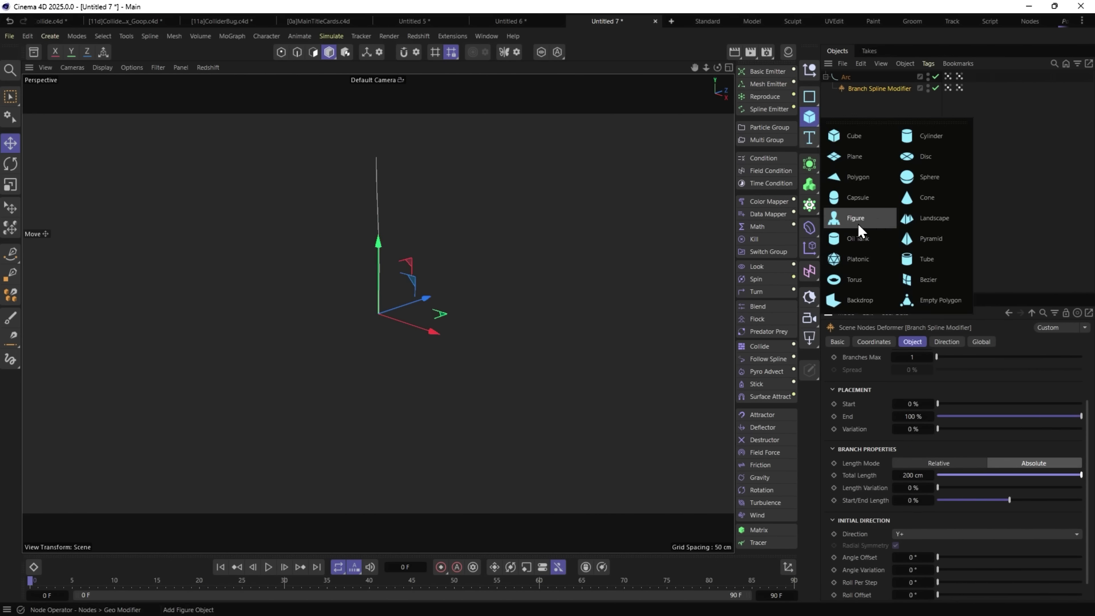
click(855, 220)
drag(441, 327, 383, 311)
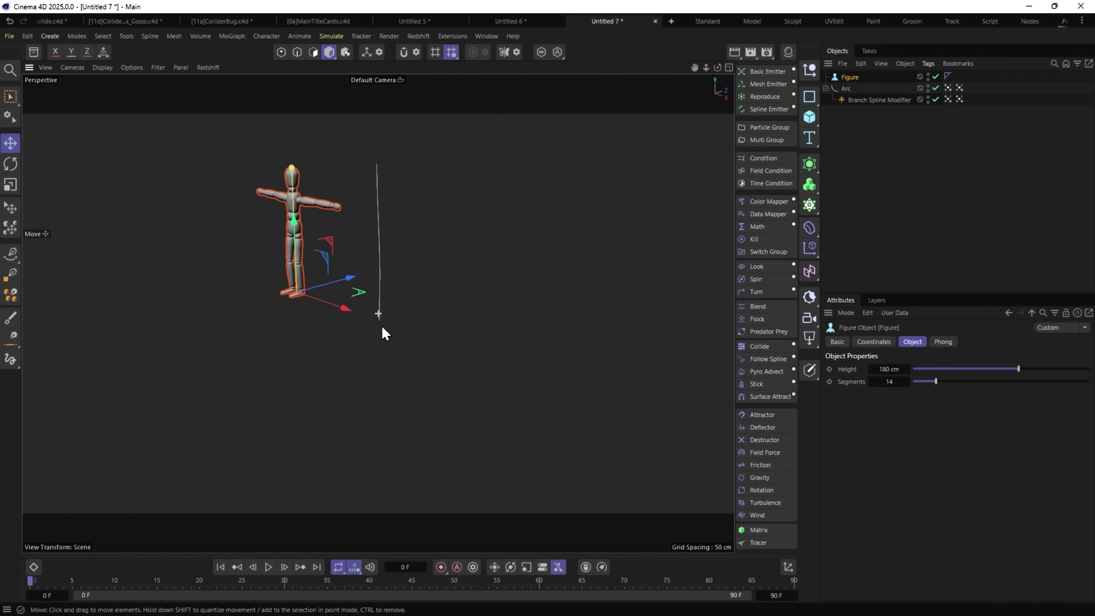
Add a second Branch Spline Modifier: 1 sub-branch, starting at 71%, angle offset 0°.
key(shift+c)
text(branch)
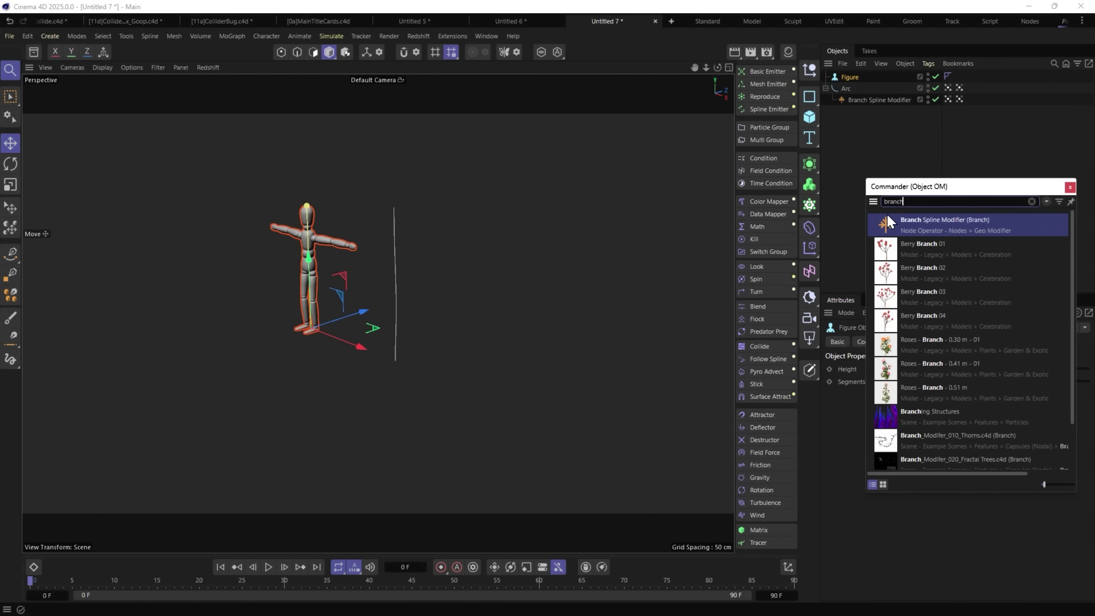
drag(887, 215, 873, 104)
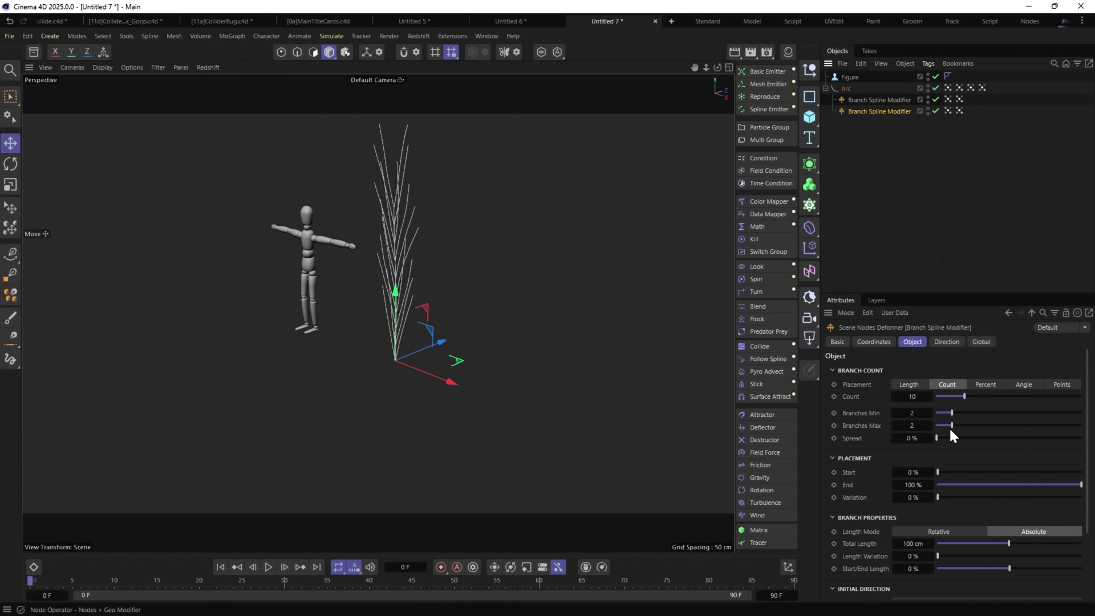
mouse_move(951, 413)
mouse_down()
mouse_move(921, 414)
mouse_move(949, 397)
mouse_up()
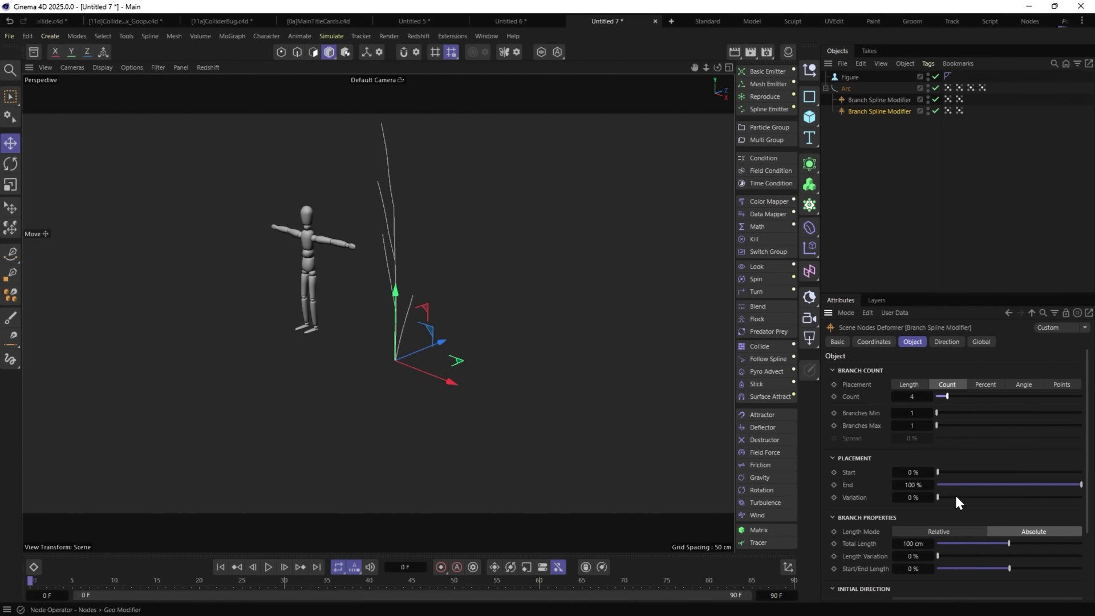
drag(945, 469, 1041, 469)
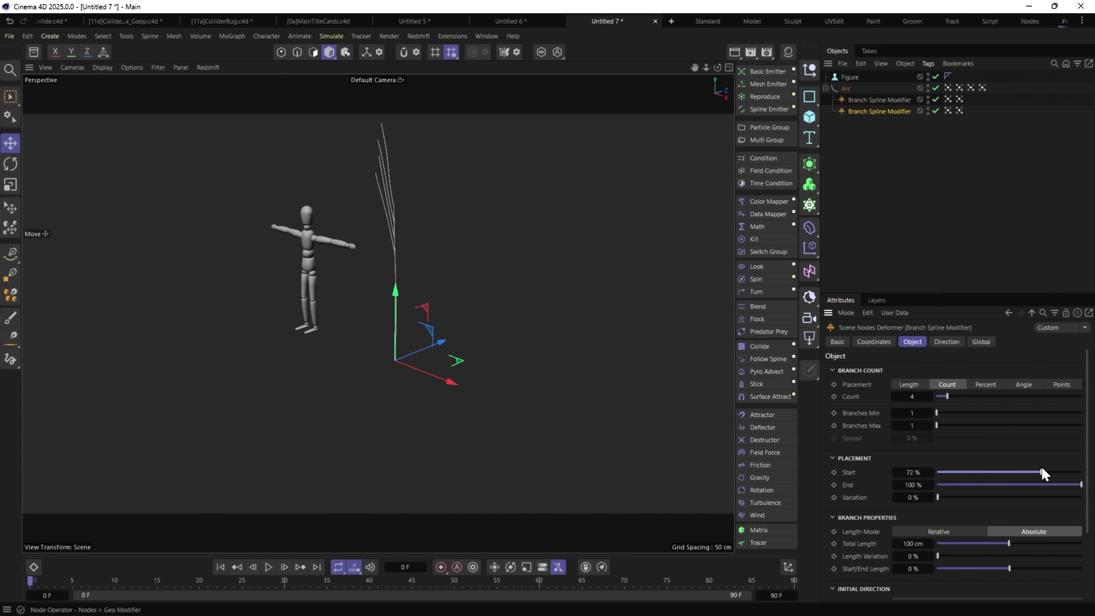
scroll(863, 532, down, 3)
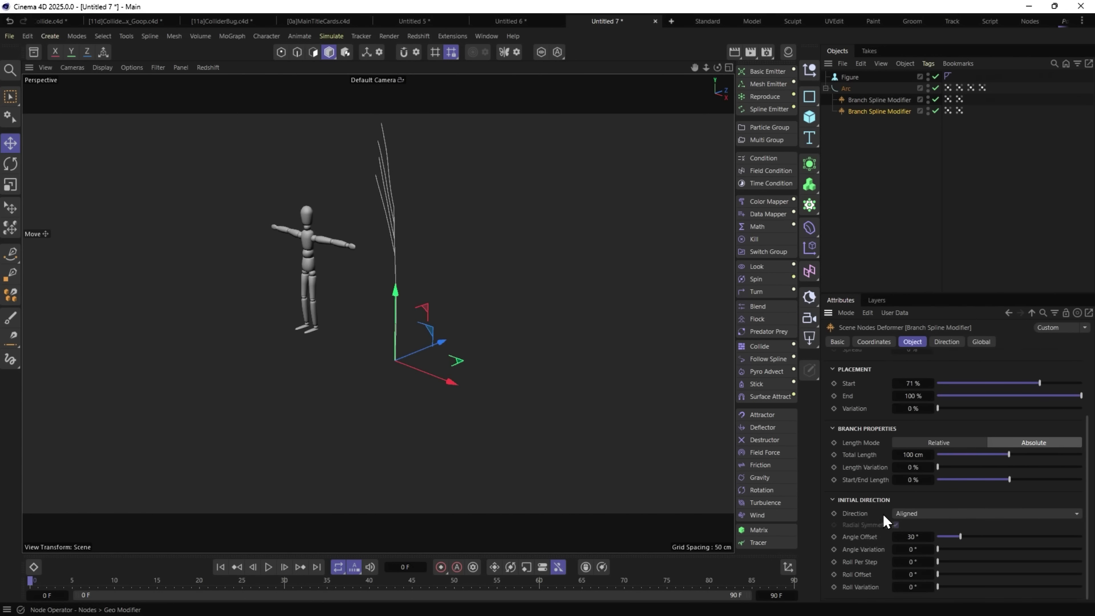
drag(960, 537, 918, 536)
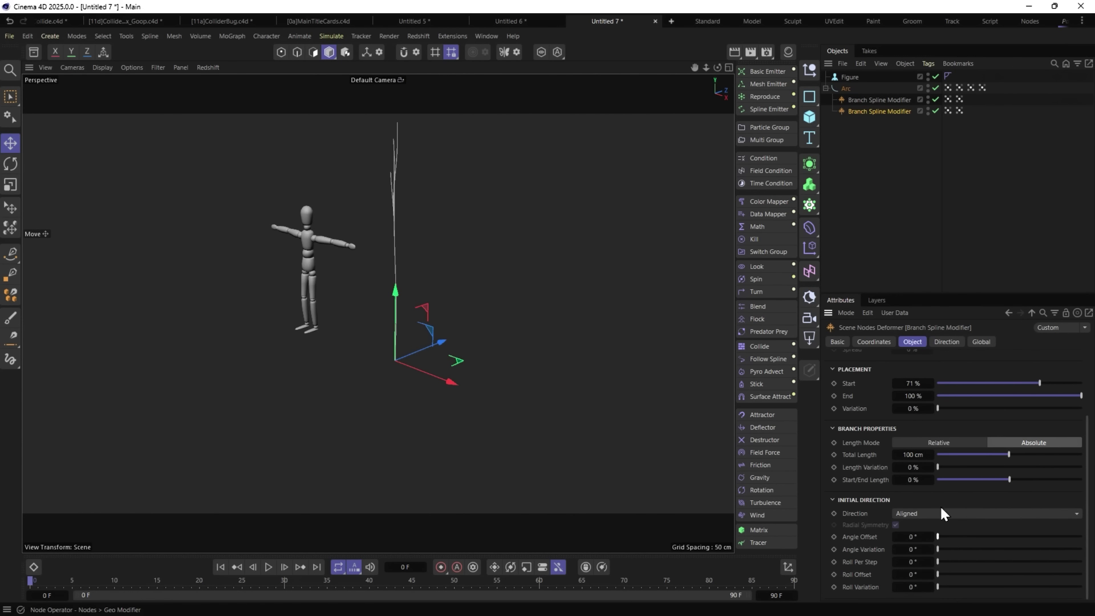
Give branches 487° angle variation, 720° roll variation, relative 79% length, gravity 0%.
click(946, 342)
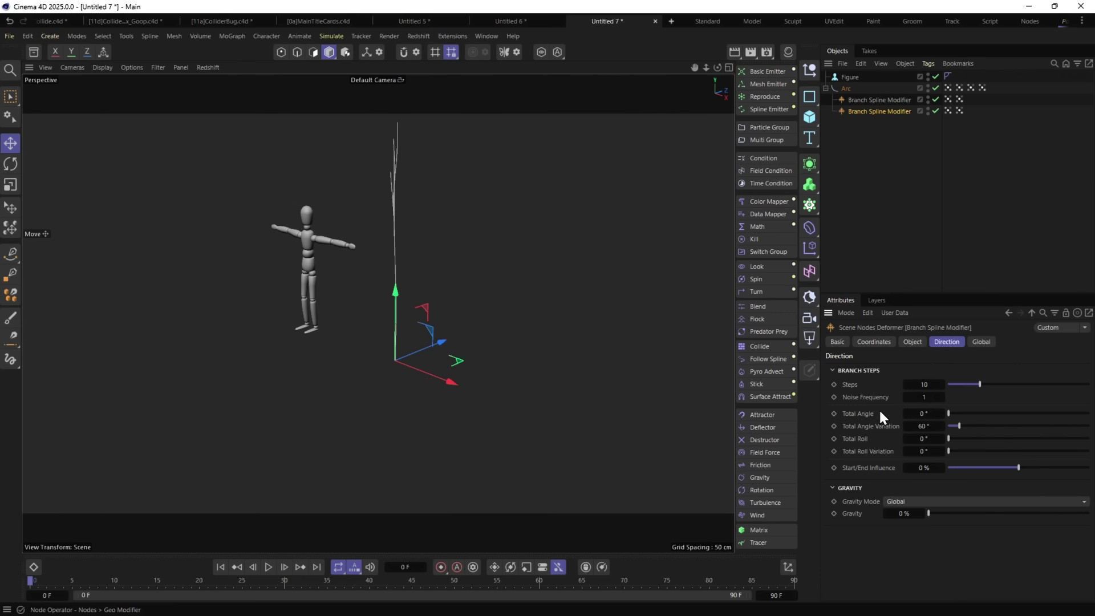
drag(968, 427, 1043, 426)
drag(963, 450, 1088, 474)
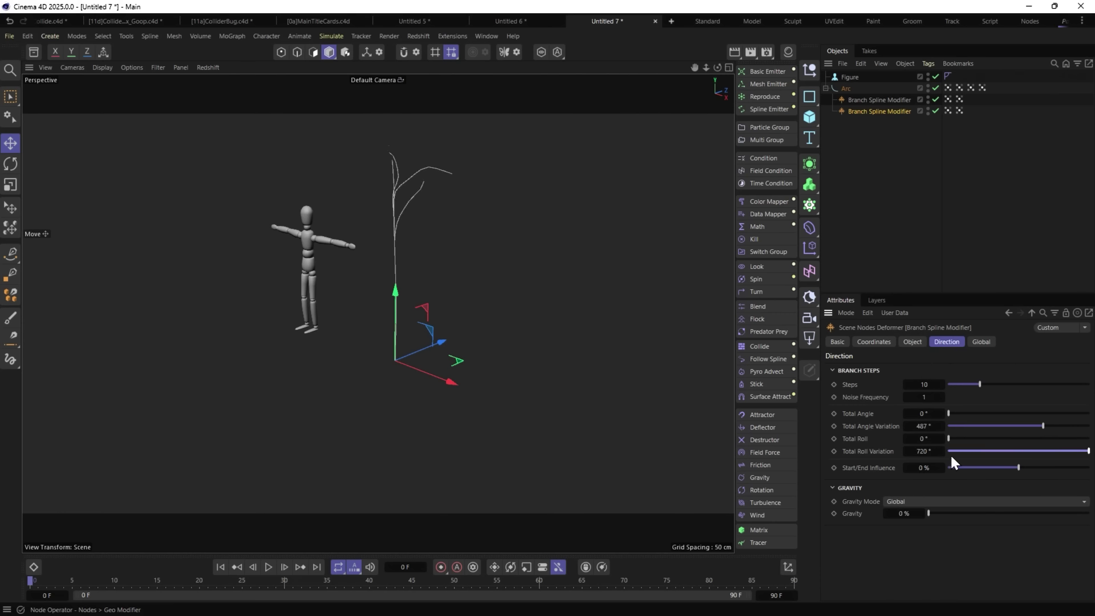
click(912, 343)
click(944, 531)
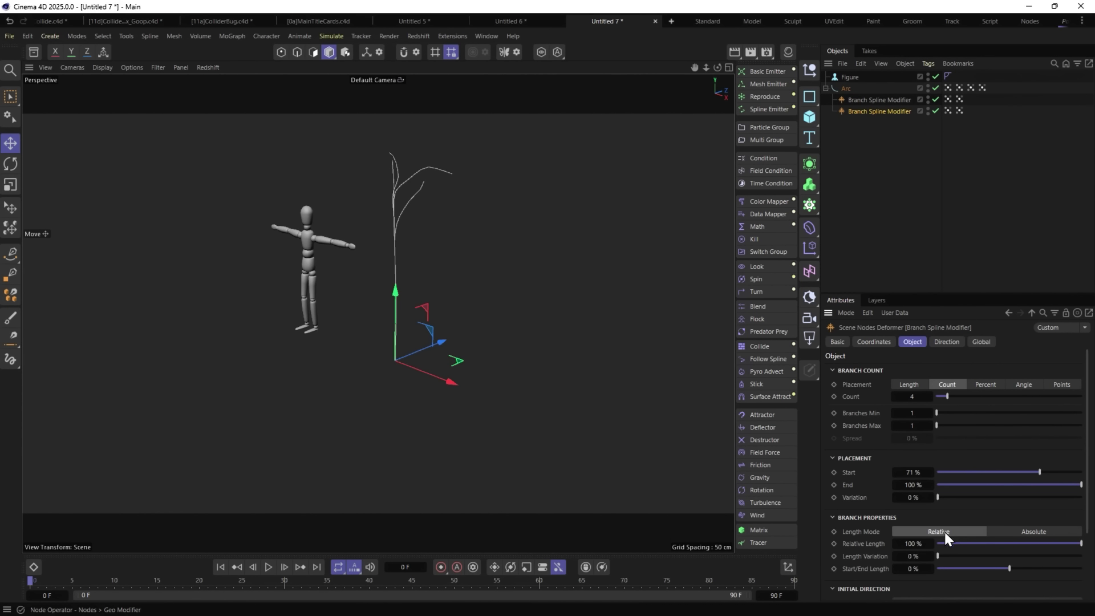
drag(1071, 539, 1052, 543)
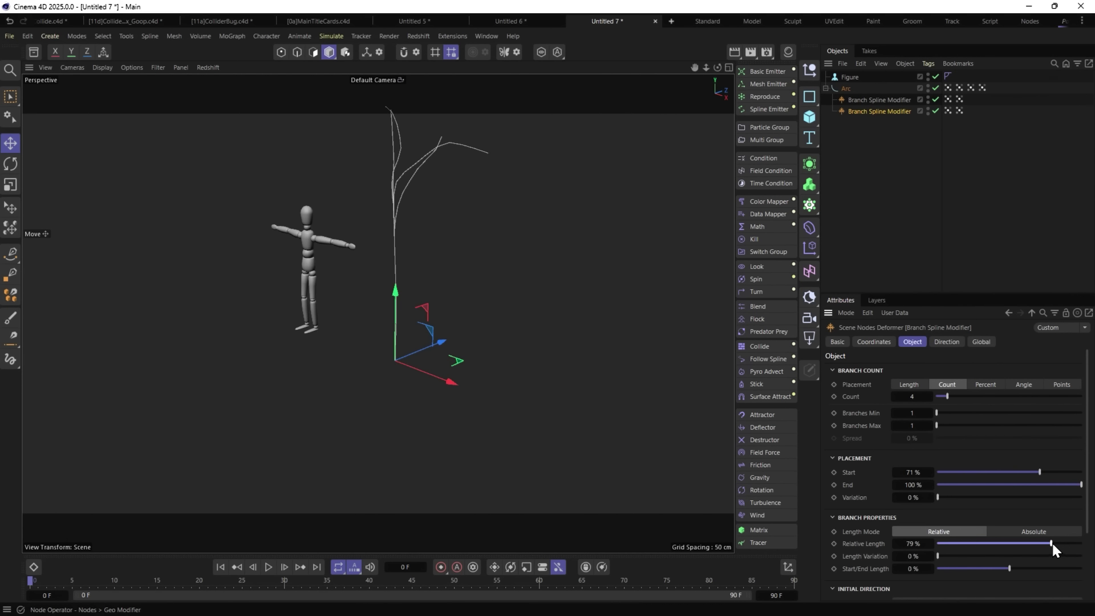
mouse_move(419, 216)
alt+mouse_down()
mouse_move(503, 183)
mouse_move(399, 223)
alt+mouse_up()
click(945, 342)
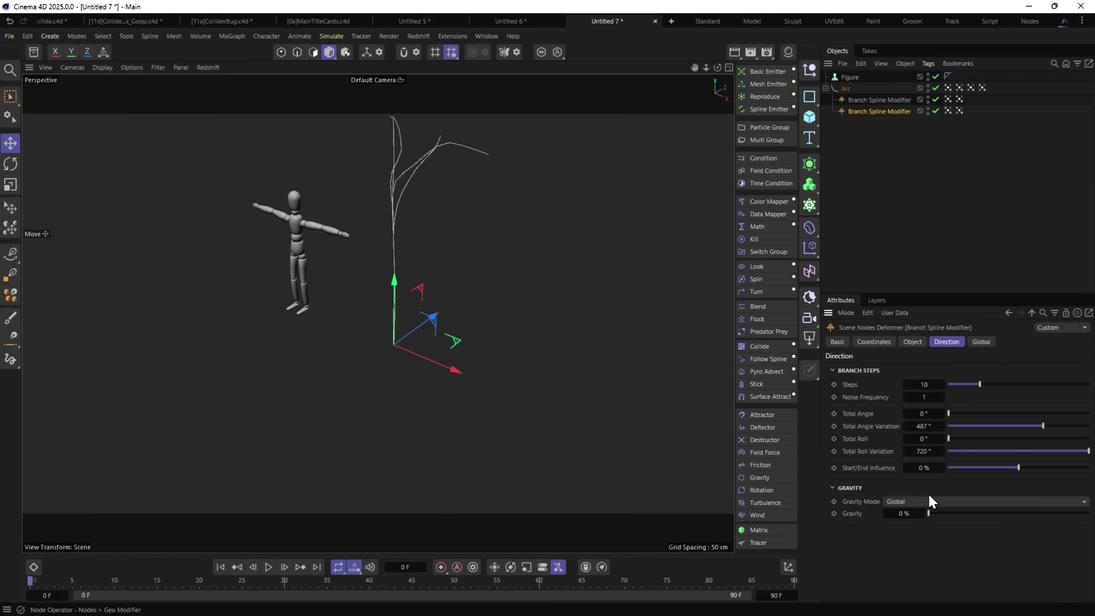
drag(933, 511, 880, 513)
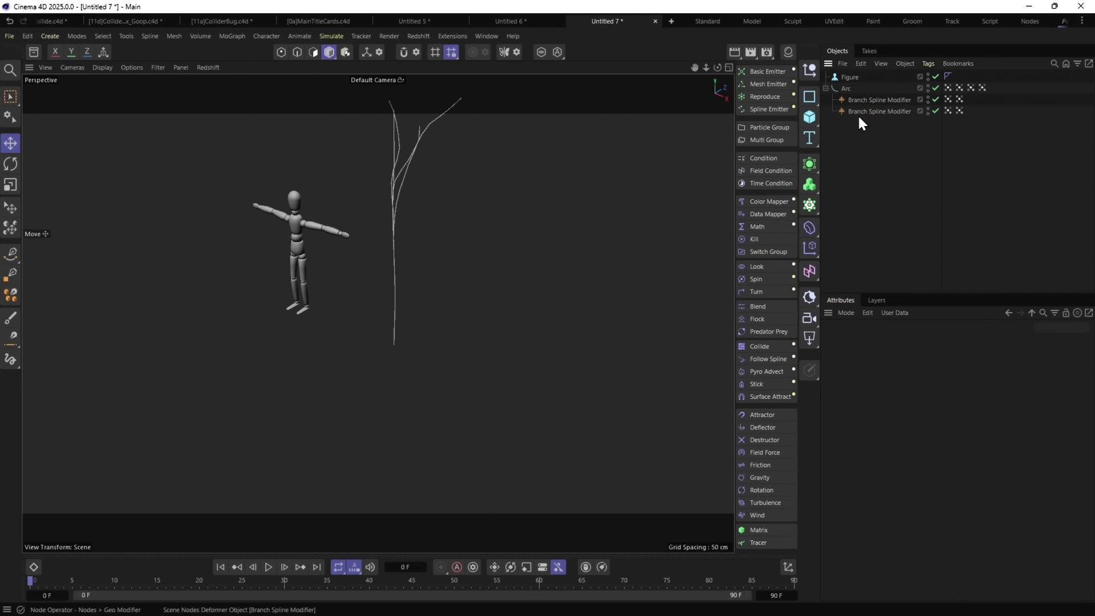
Duplicate the Branch Spline Modifier to add a third one under the arc.
alt+middle_drag(456, 177, 456, 233)
ctrl+drag(866, 116, 874, 123)
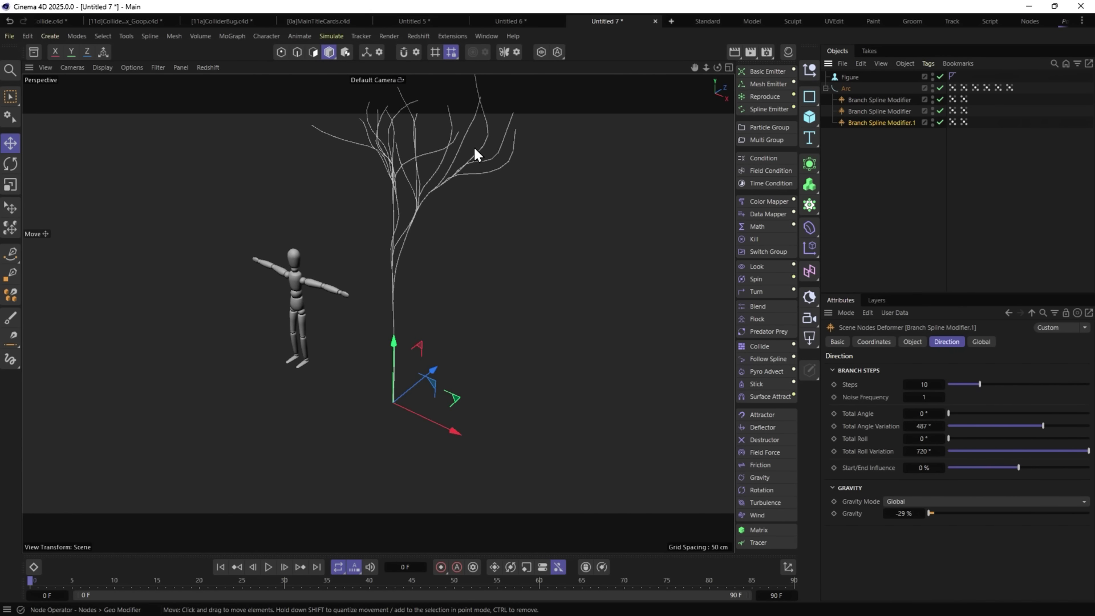
ctrl+drag(877, 122, 880, 135)
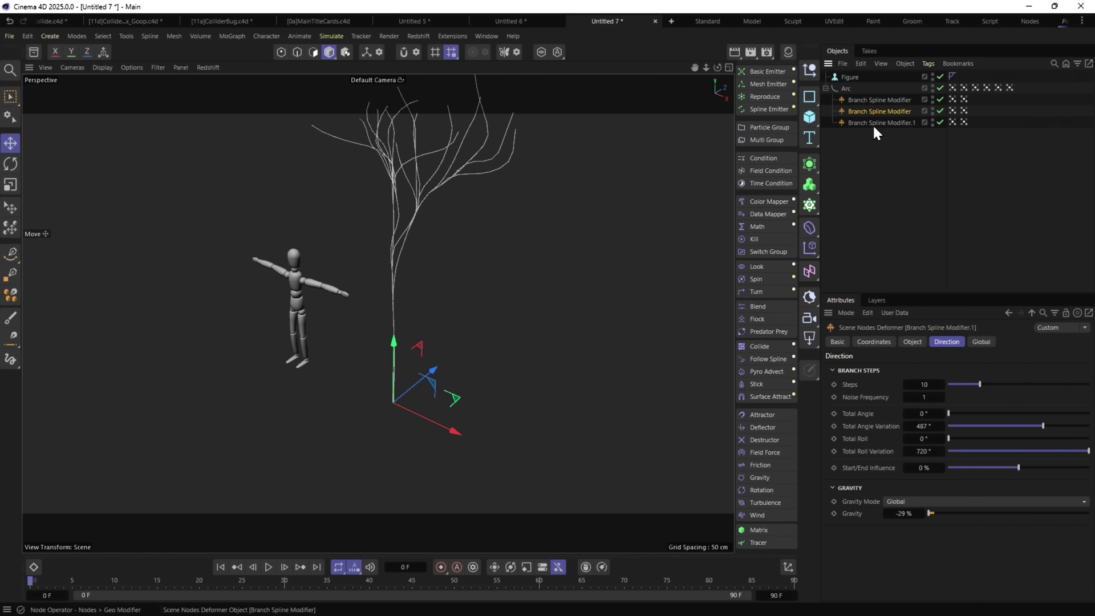
alt+right_drag(545, 114, 370, 223)
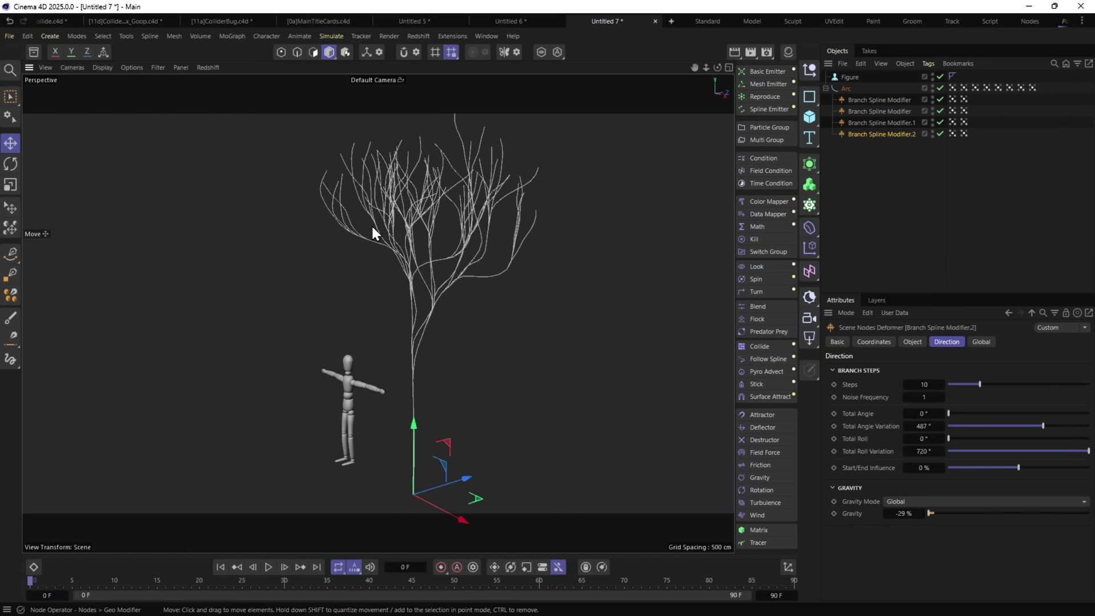
alt+drag(371, 228, 442, 237)
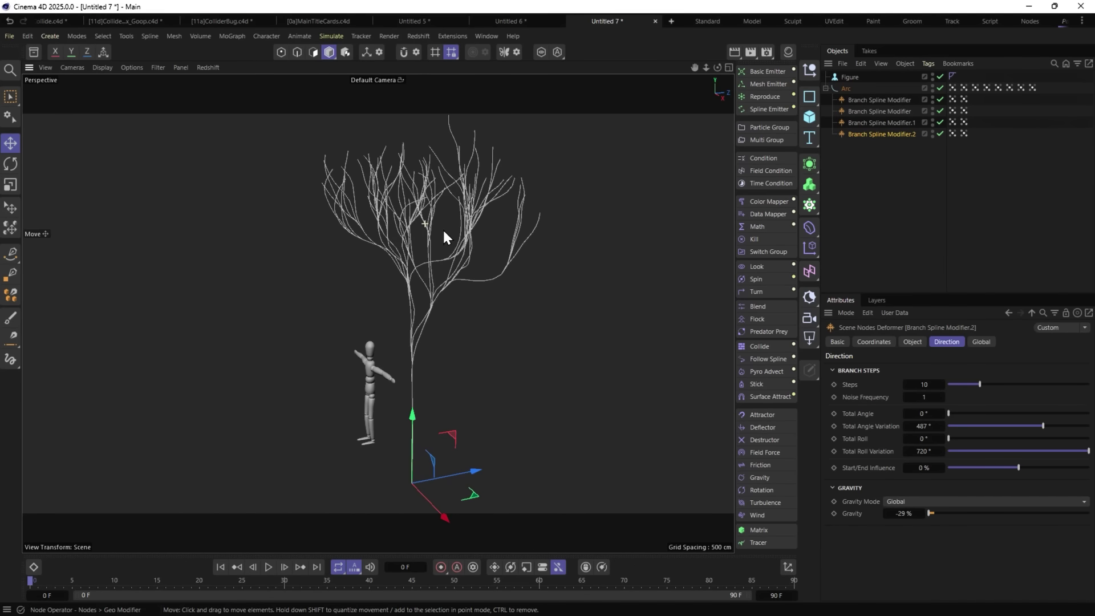
Select all three modifiers and set Total Angle Variation to 720° with some gravity.
click(872, 112)
shift+click(875, 134)
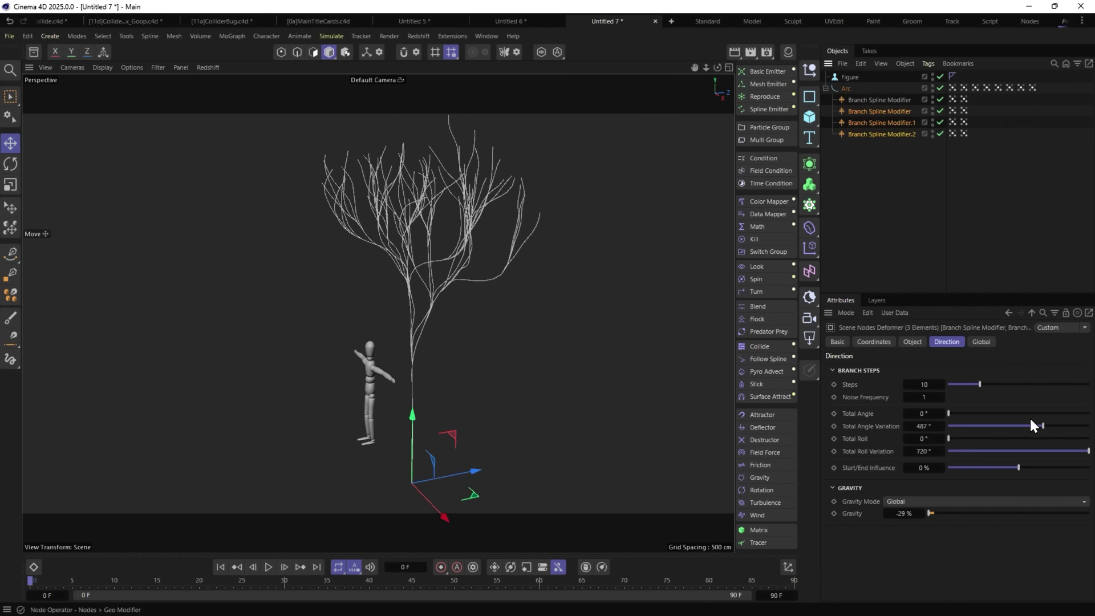
drag(1032, 426, 1089, 426)
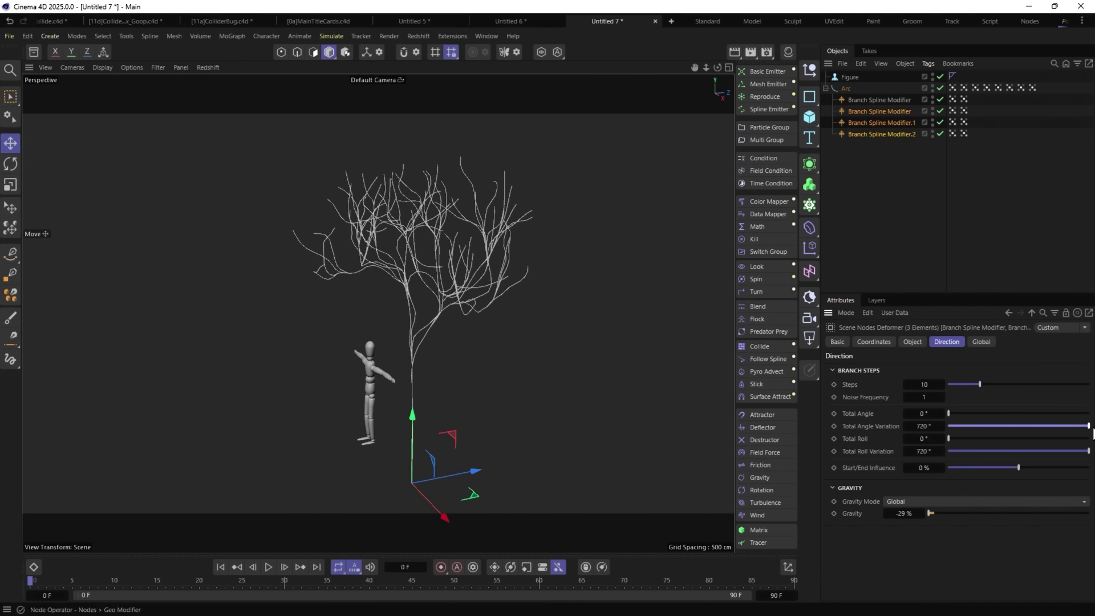
mouse_move(911, 512)
mouse_down()
mouse_move(975, 512)
mouse_move(912, 512)
mouse_up()
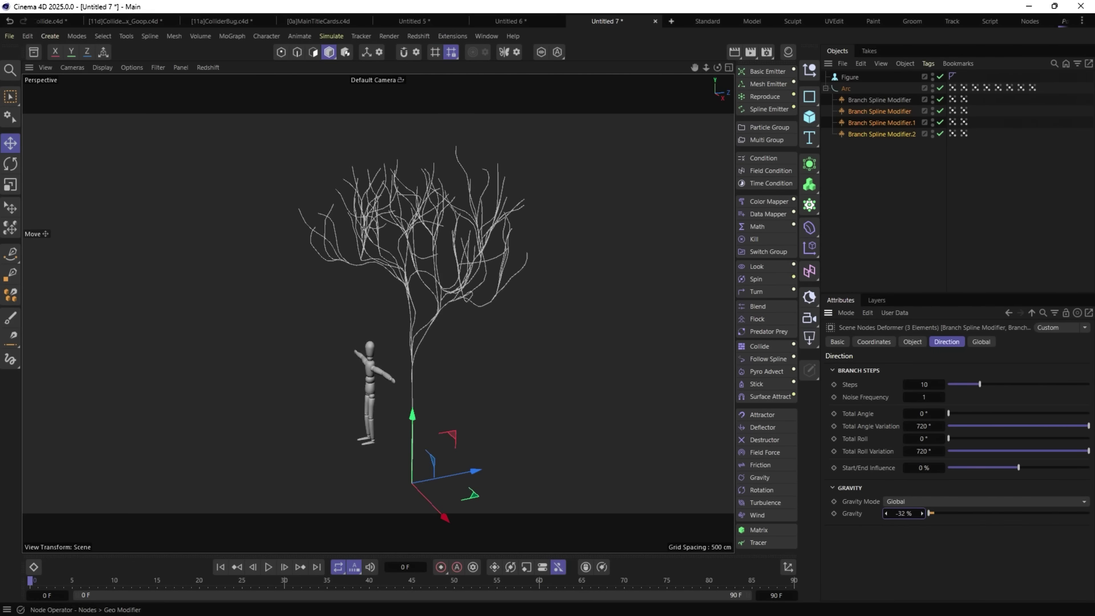
alt+drag(426, 310, 475, 293)
Step the modifiers' Seed to regenerate the branch layout.
click(913, 342)
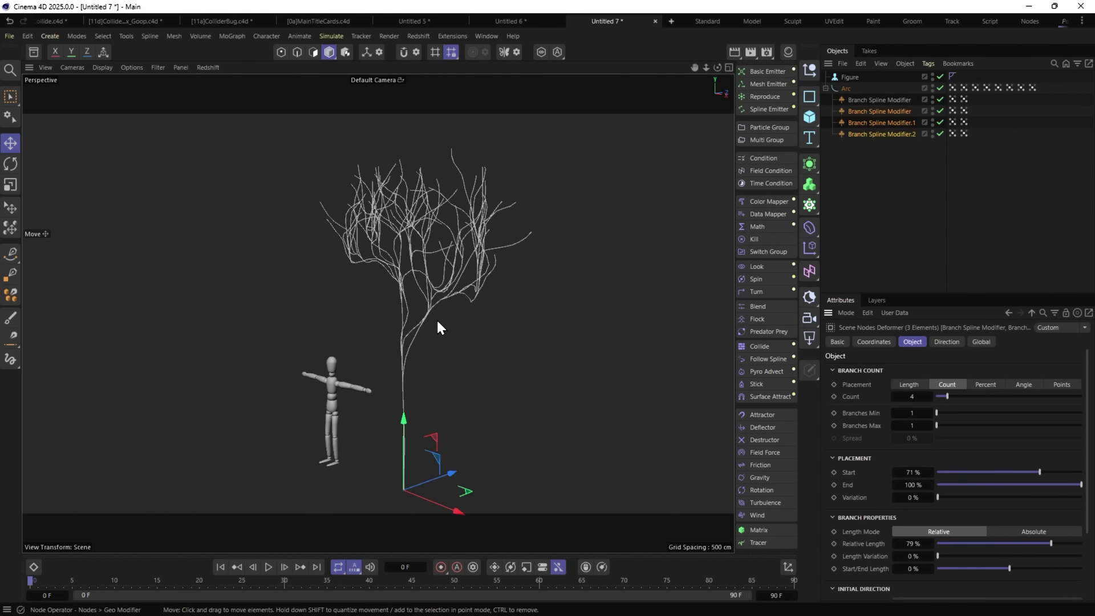
alt+drag(436, 317, 570, 329)
click(946, 342)
click(981, 342)
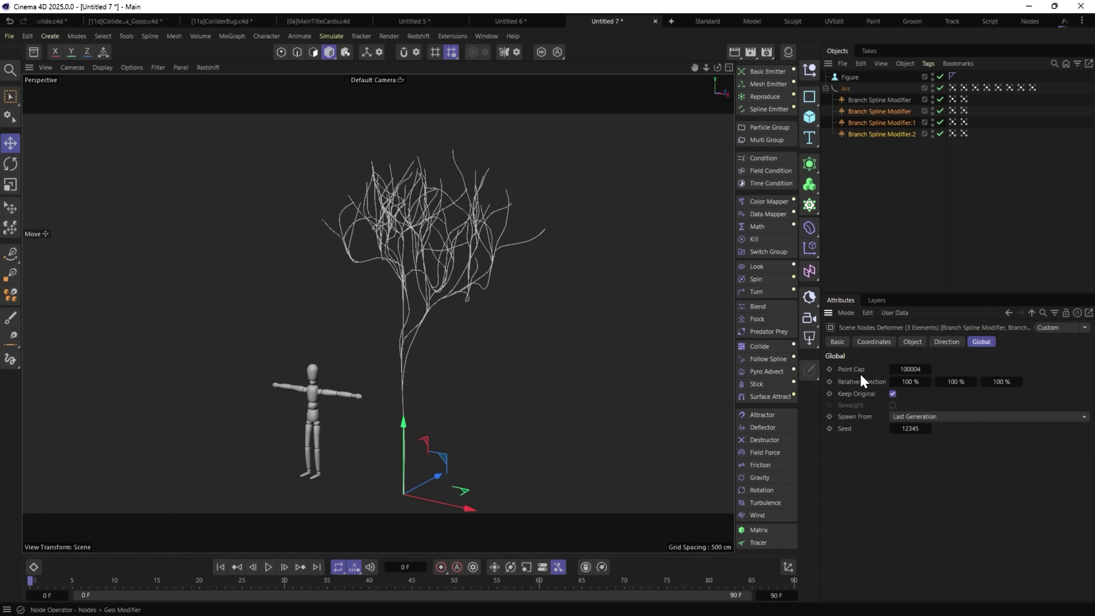
click(928, 428)
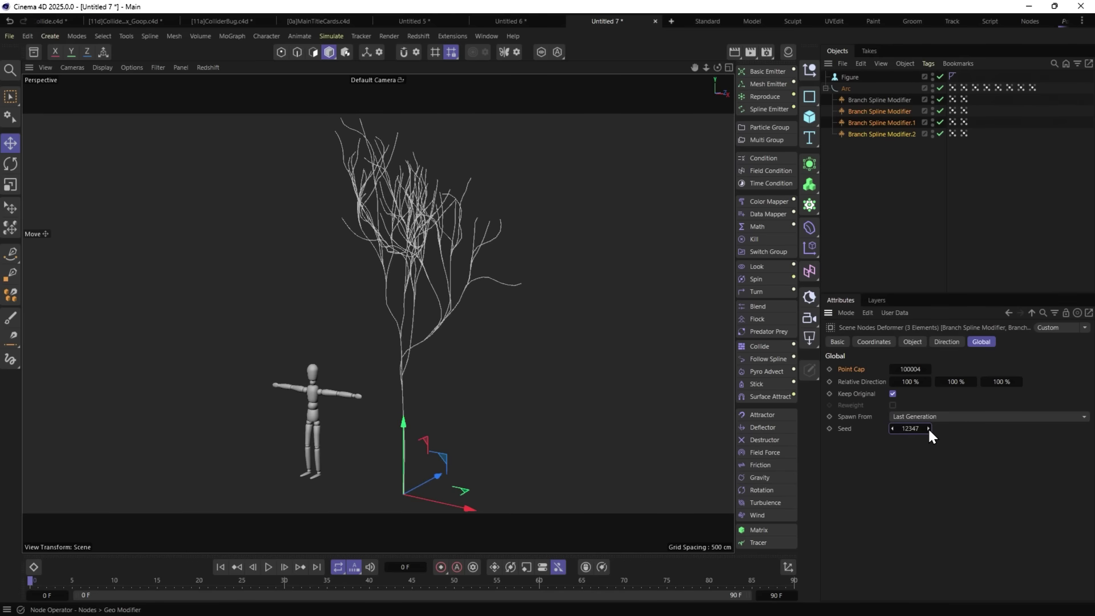
click(928, 428)
click(946, 341)
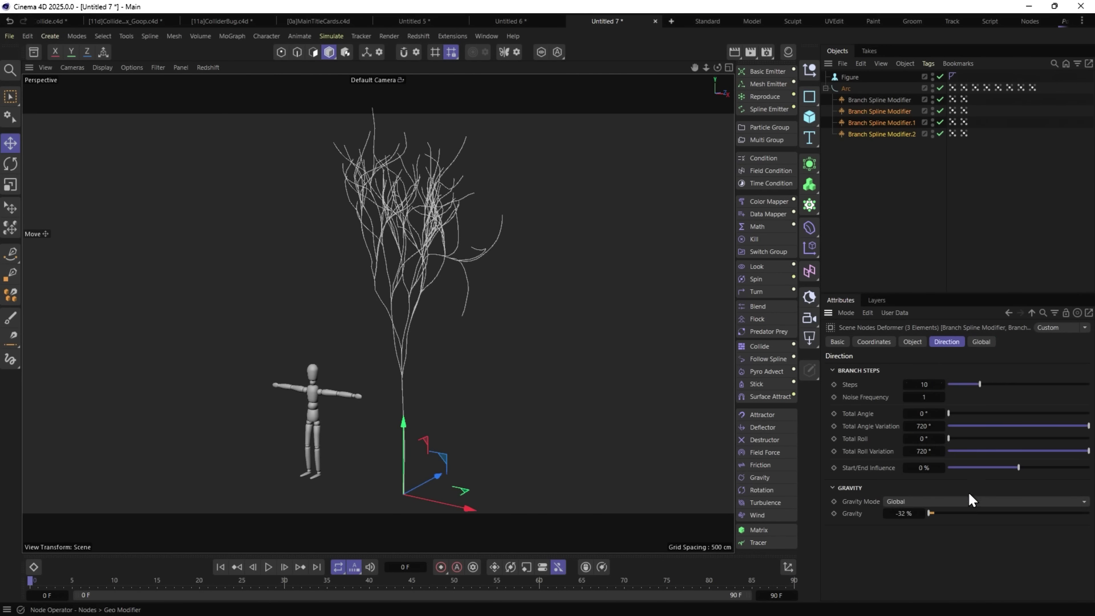
Set gravity to -3% and Relative Length to 91%, then collapse the Arc.
drag(911, 510, 294, 326)
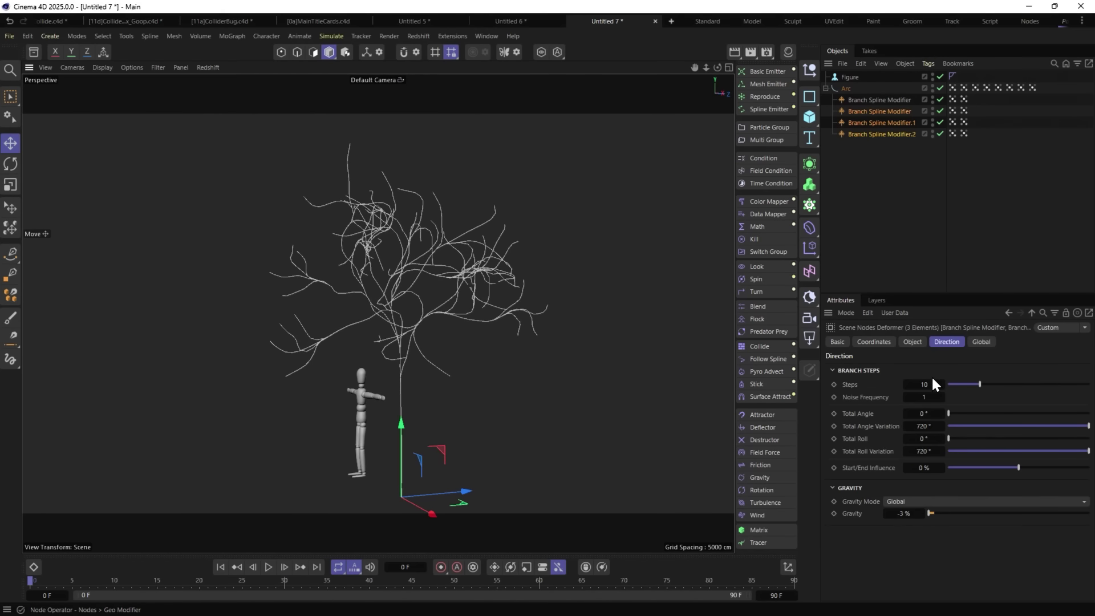
click(912, 341)
drag(1055, 542, 1068, 540)
mouse_move(433, 323)
alt+mouse_down()
mouse_move(604, 317)
mouse_move(439, 318)
alt+mouse_up()
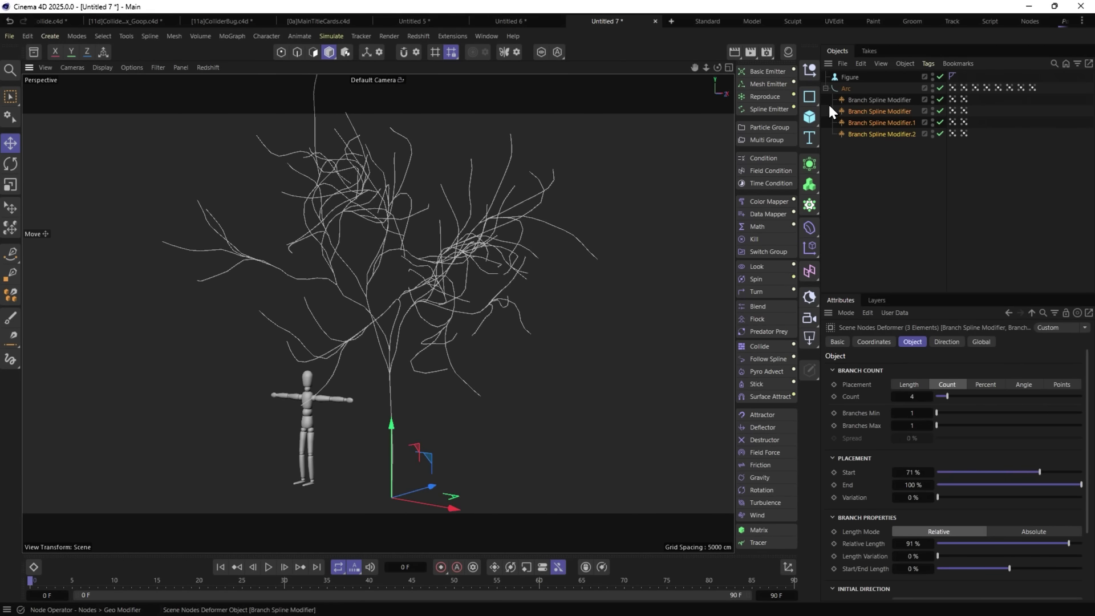
click(825, 88)
click(860, 148)
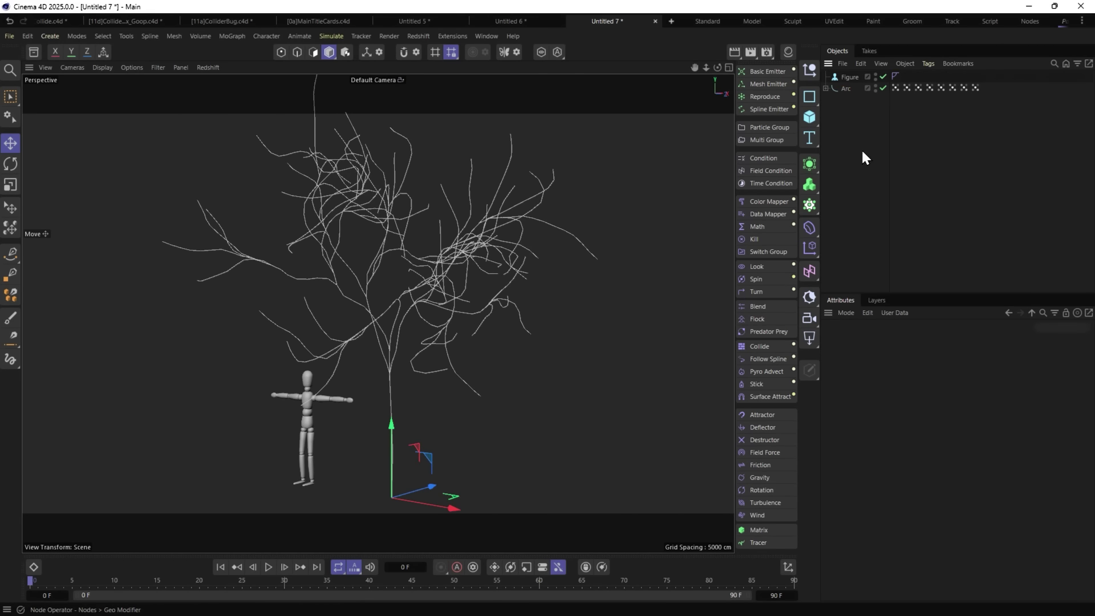
Add a circle-shaped Basic Emitter rotated 90° upward, rate 5555, and play.
click(753, 72)
click(904, 368)
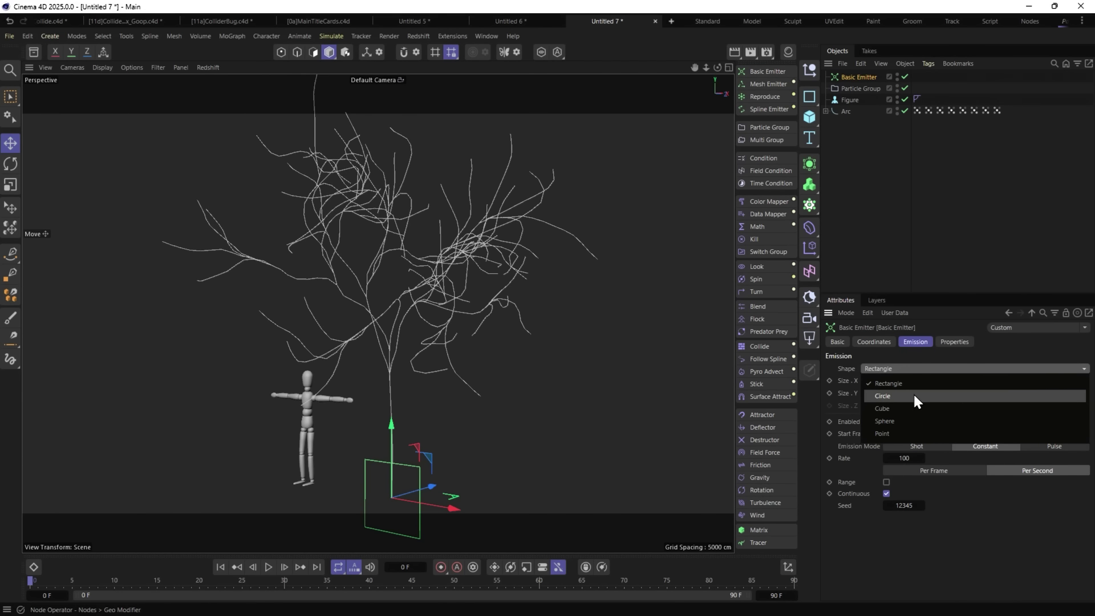
click(914, 396)
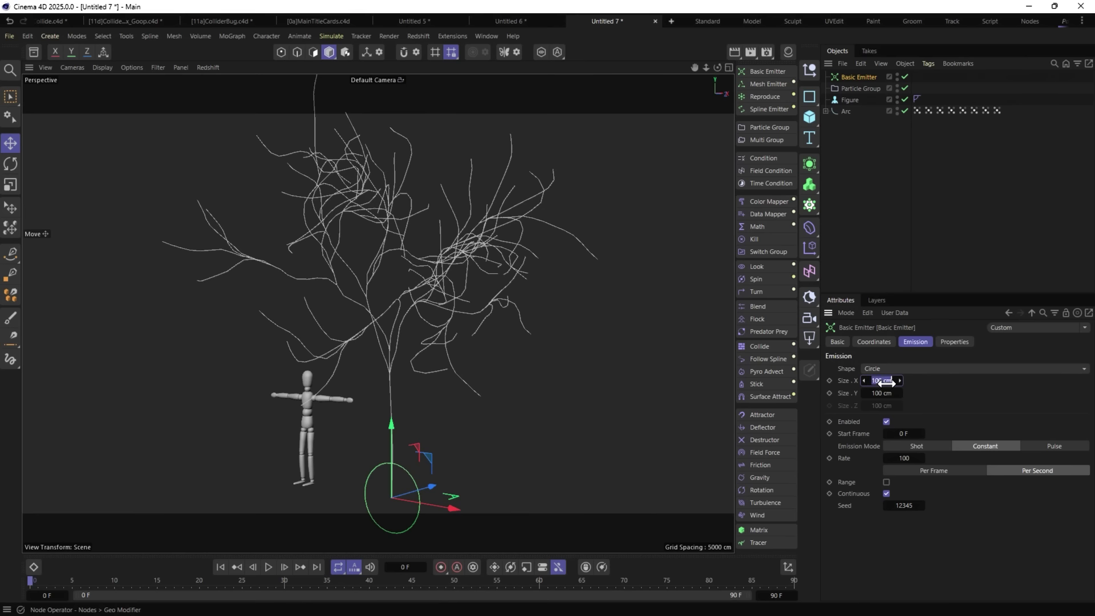
key(r)
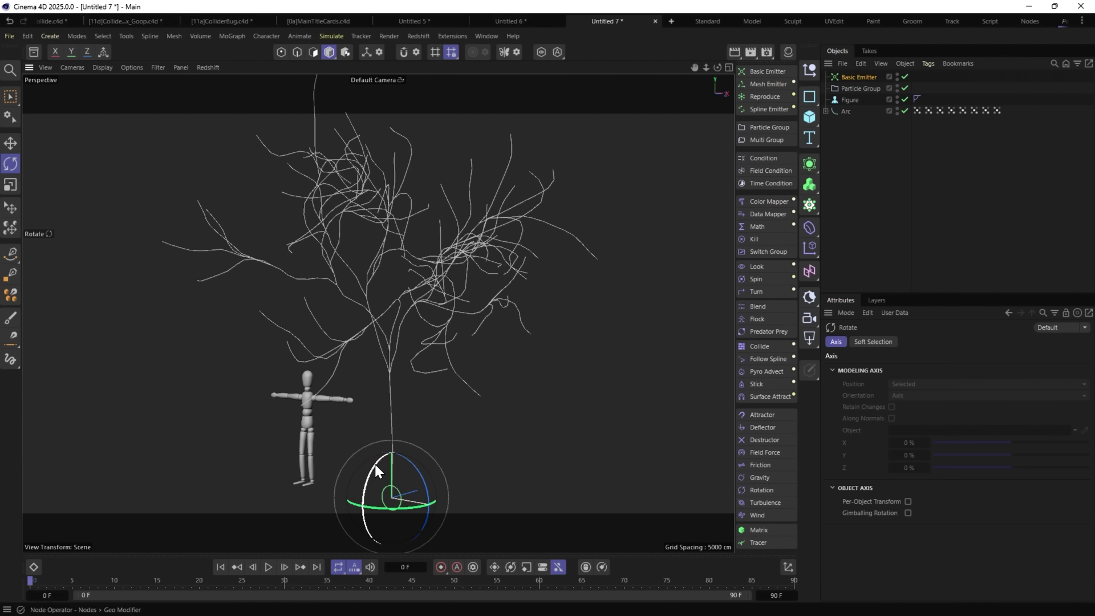
drag(375, 465, 375, 518)
click(856, 77)
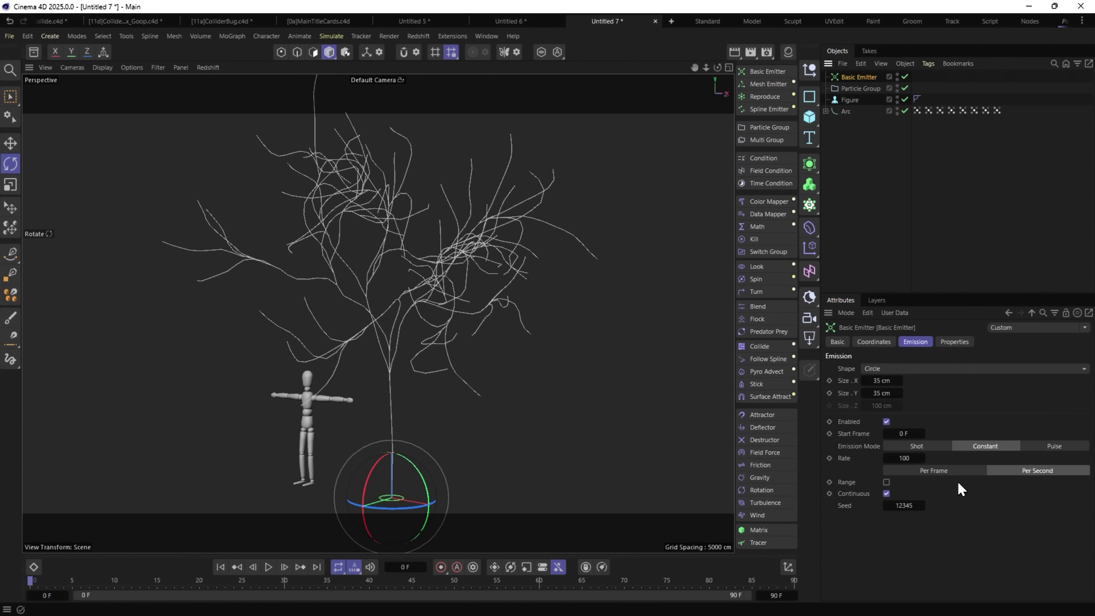
click(905, 458)
click(269, 567)
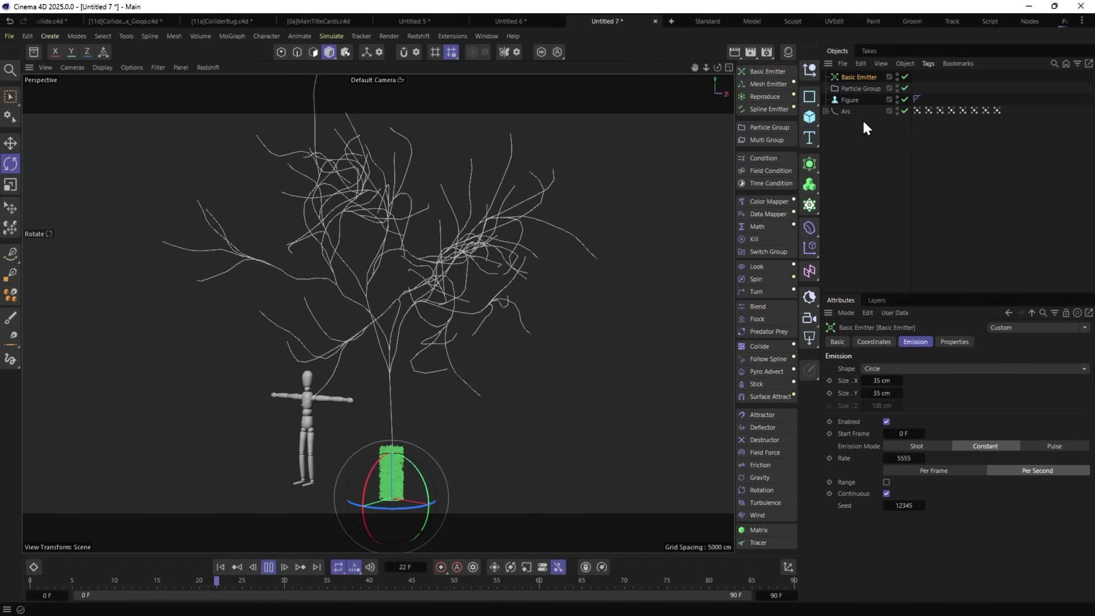
Move the emitter and Particle Group below the arc and set Draw Size 2.
ctrl+click(856, 87)
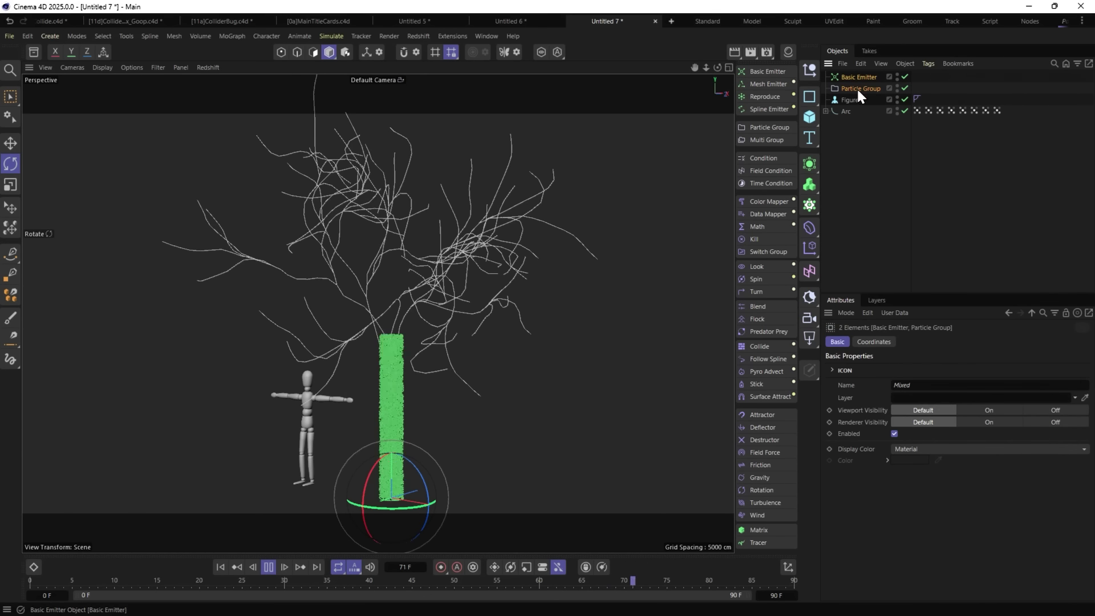
drag(858, 88, 853, 115)
click(854, 112)
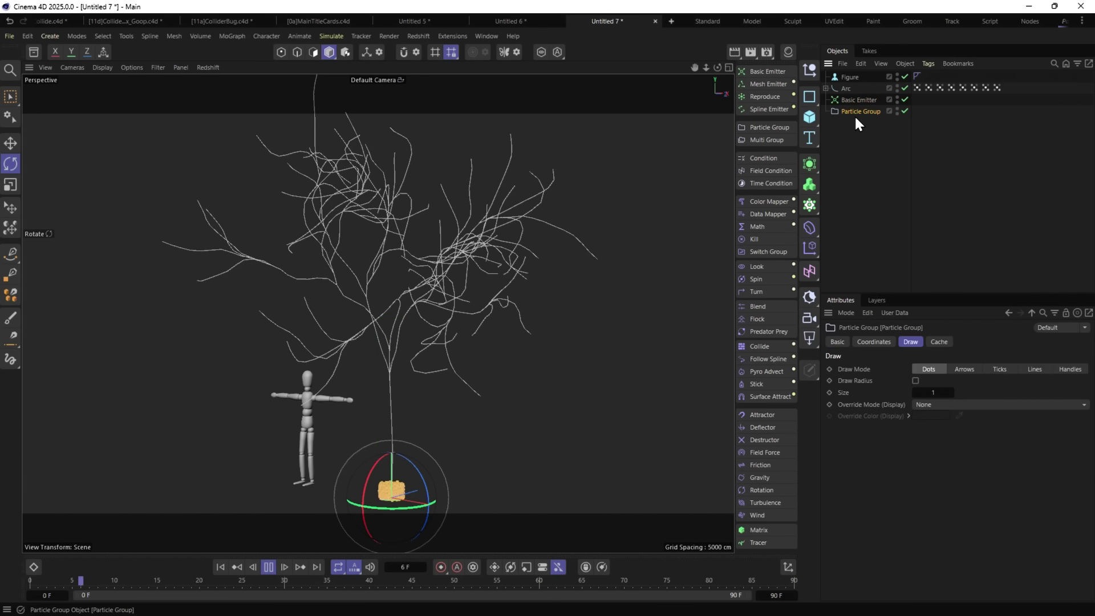
double_click(938, 392)
text(2)
key(Return)
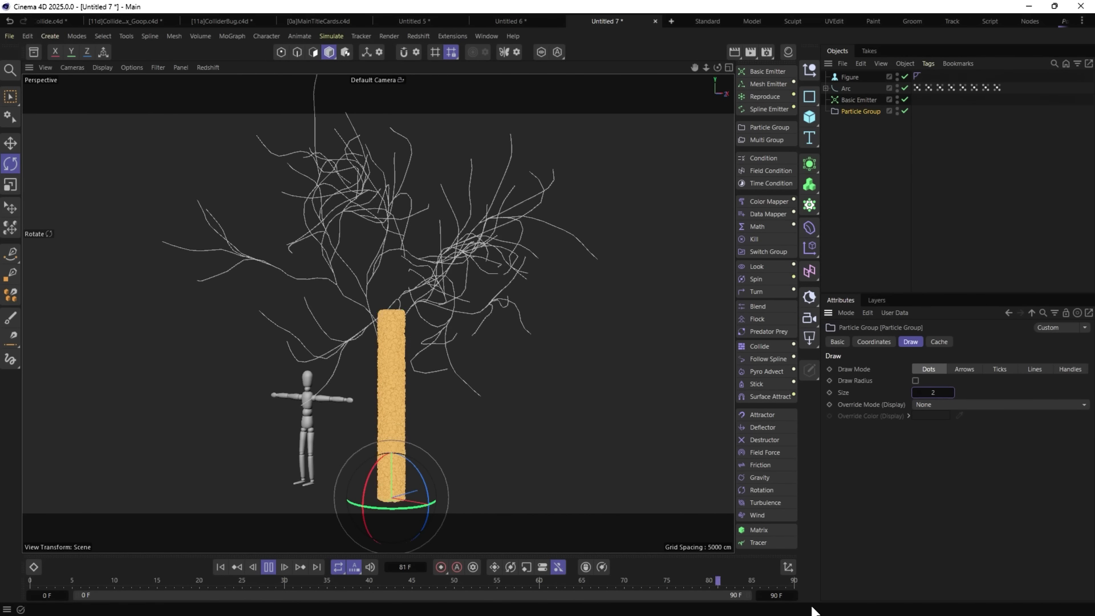
Extend the timeline to 999 frames and view the emitter's particle properties.
drag(775, 598, 869, 570)
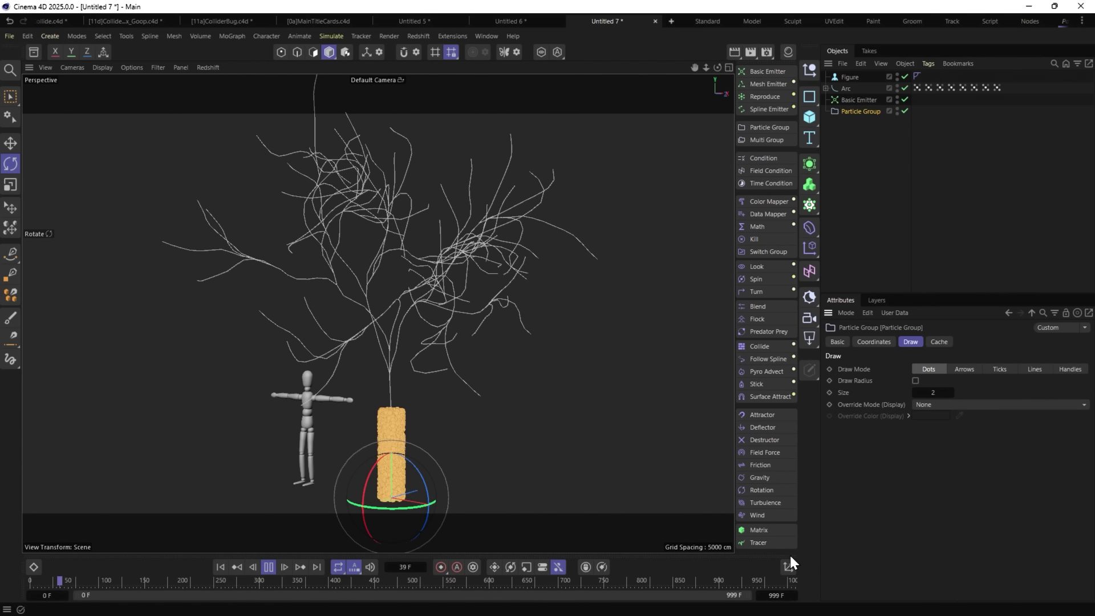
click(853, 200)
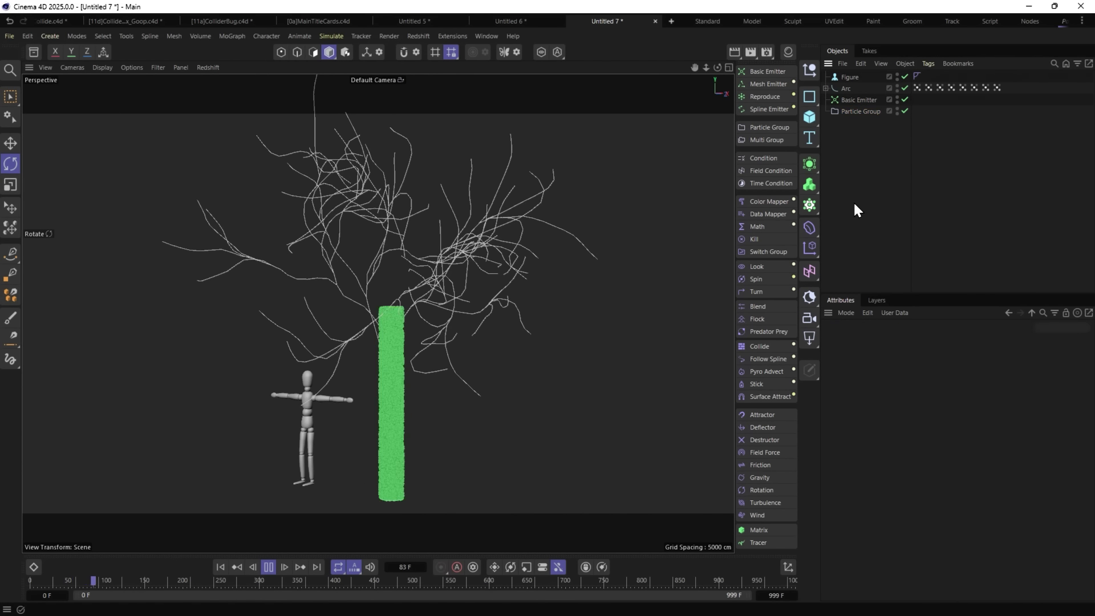
click(860, 100)
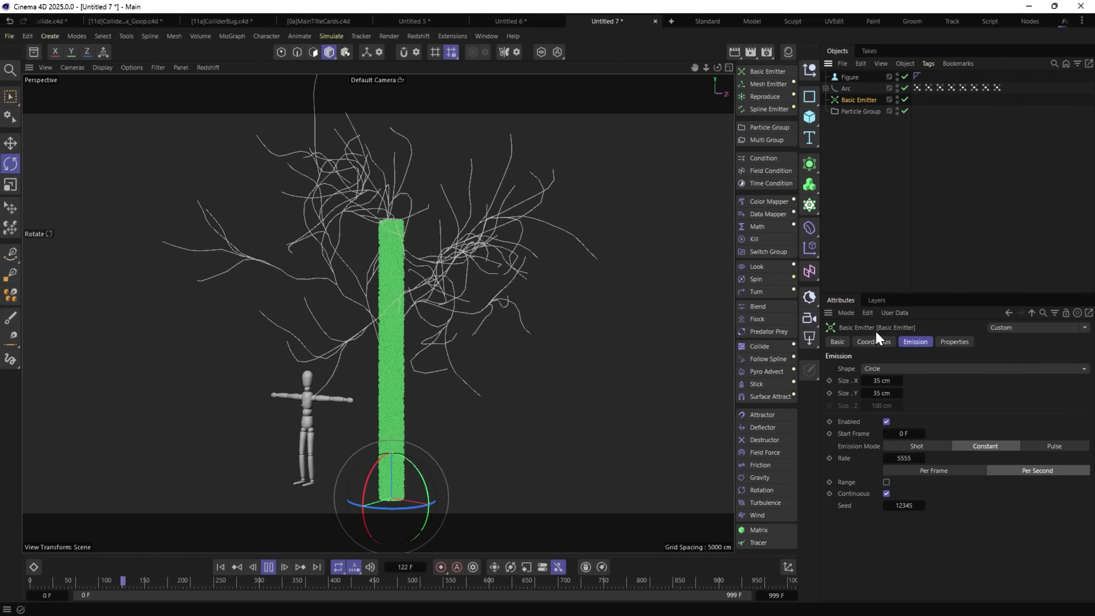
click(954, 342)
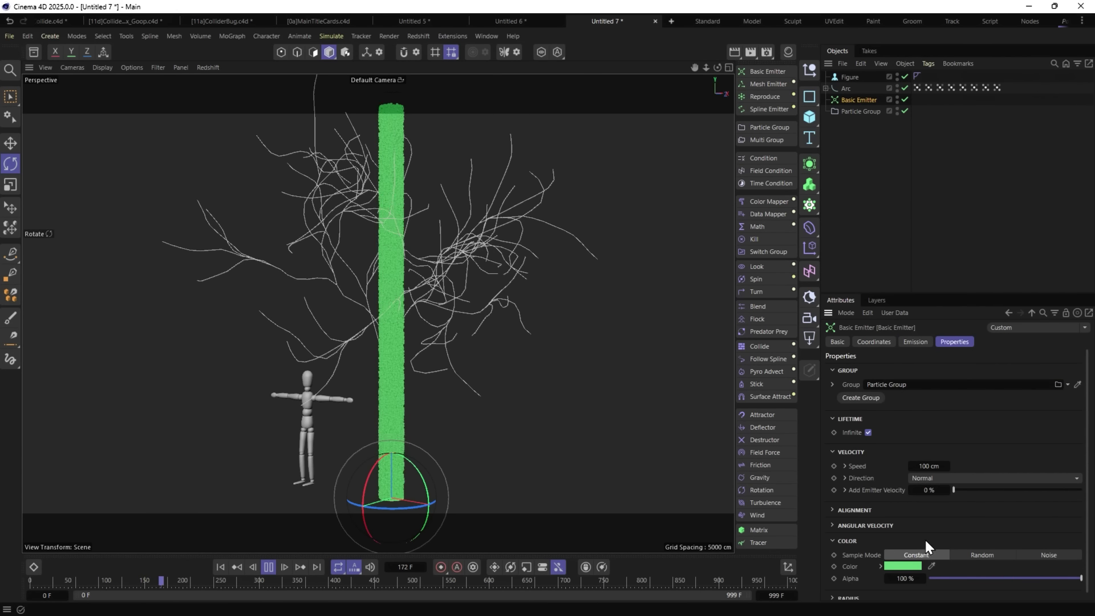
Colour the particles with a noise-sampled gradient, trying Full Colors then applying the Neon III preset.
click(1048, 556)
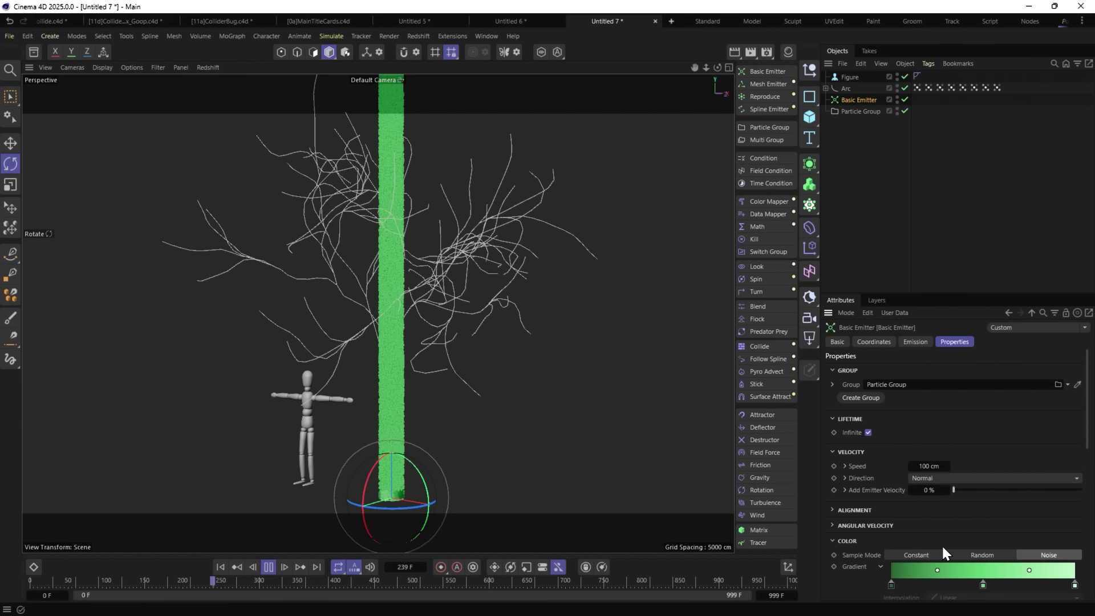
click(915, 588)
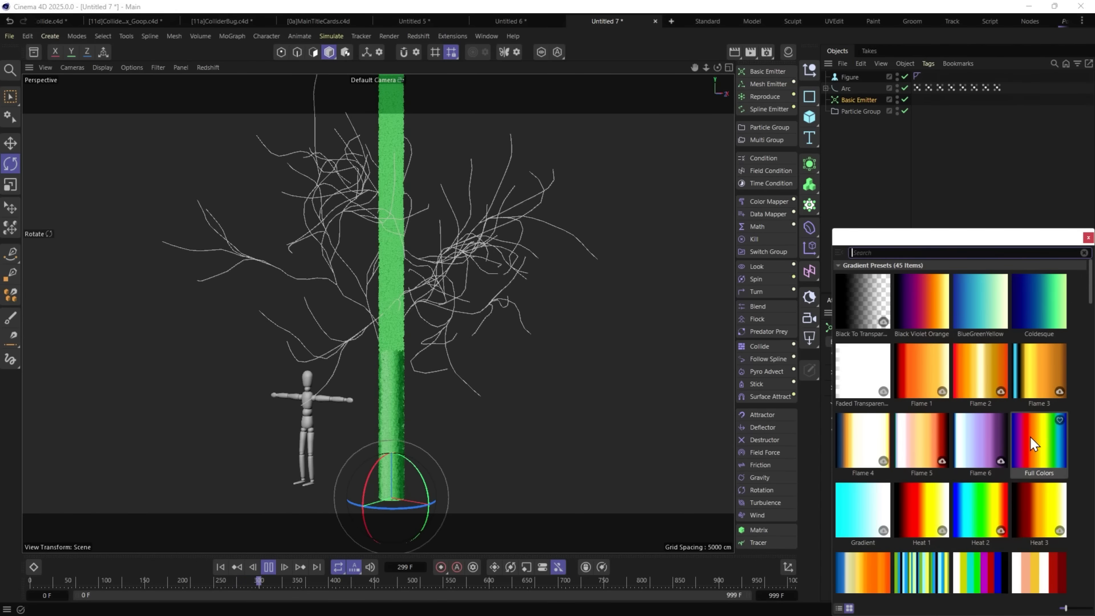
double_click(1033, 439)
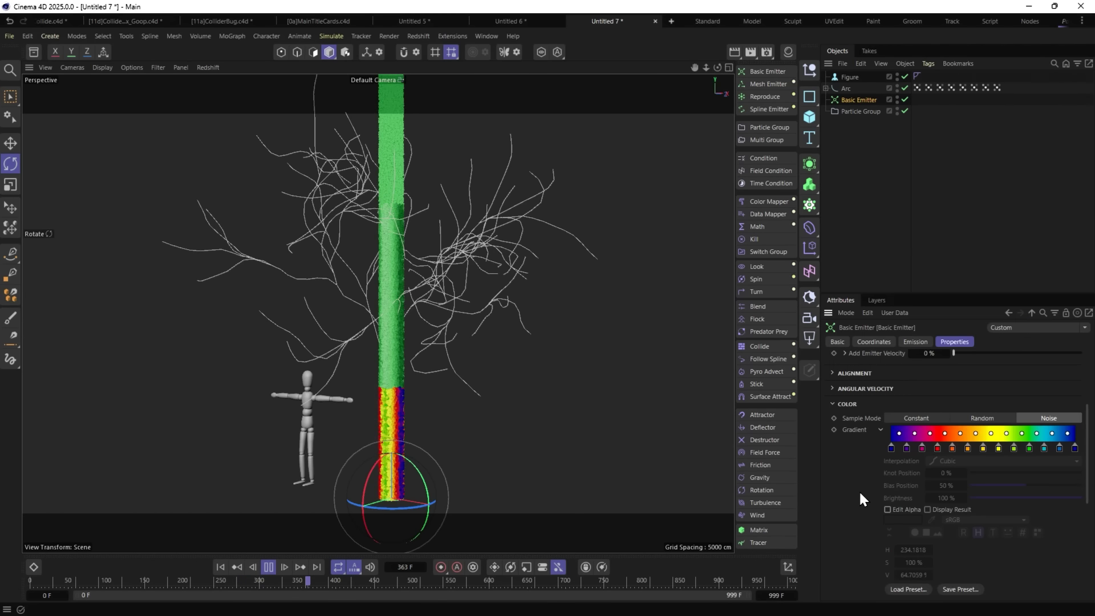
scroll(857, 489, down, 3)
scroll(861, 482, down, 5)
scroll(863, 483, up, 5)
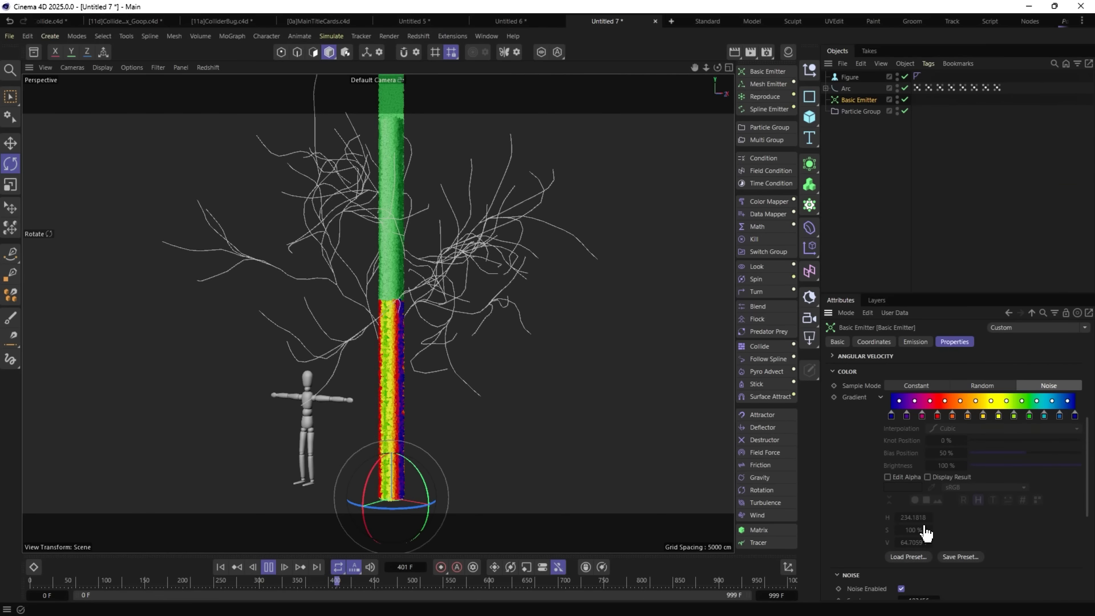
click(920, 551)
scroll(984, 459, down, 10)
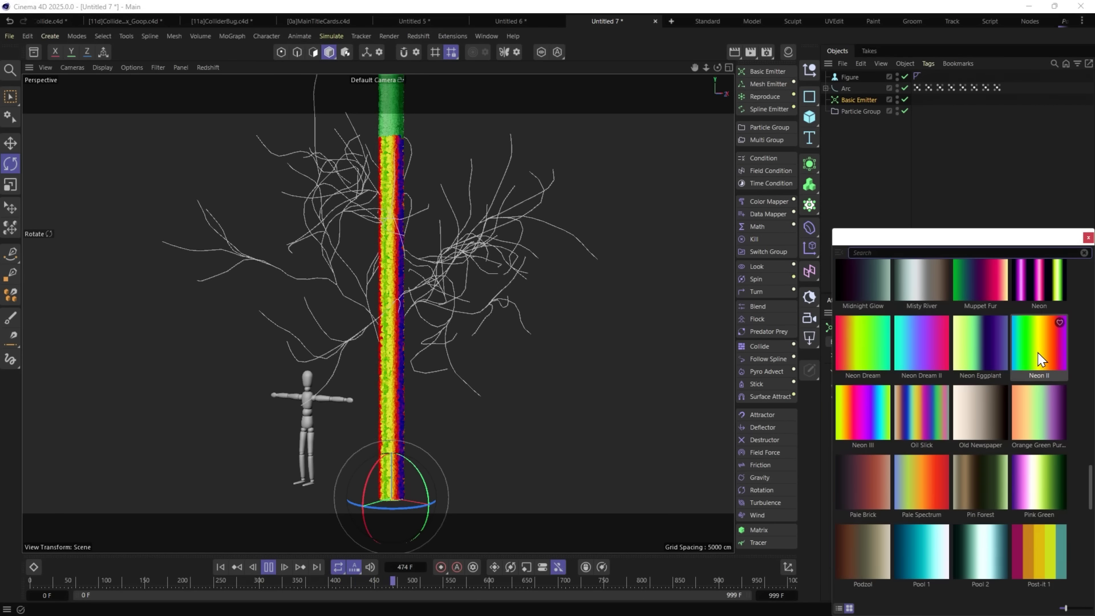
double_click(867, 422)
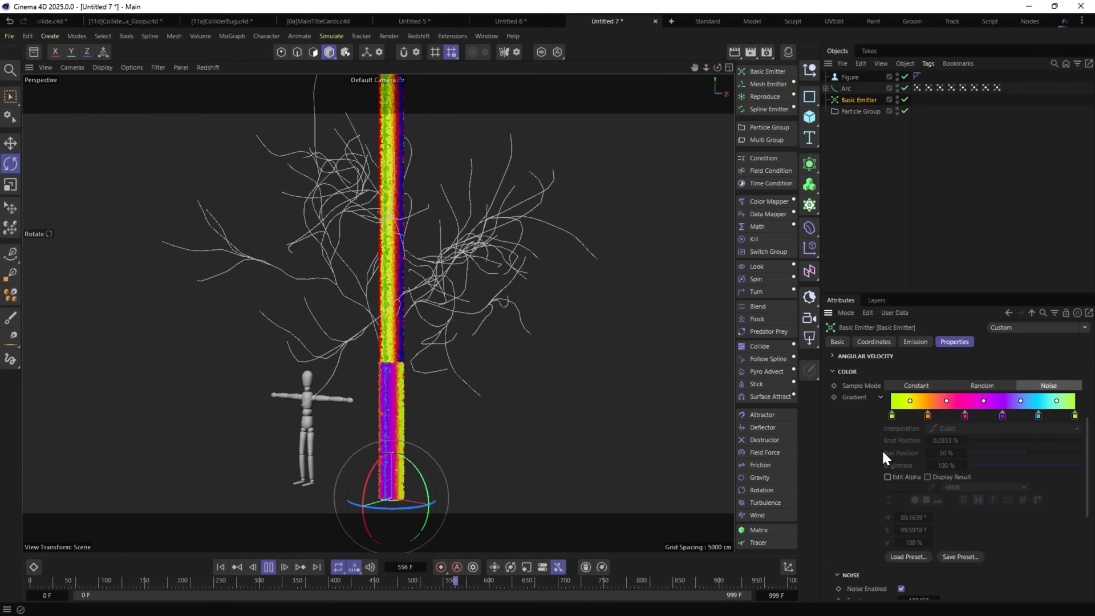
Set the colour noise's animation speed to 0.2 and inspect the purple-pink emitter column.
scroll(859, 481, down, 3)
scroll(923, 580, down, 3)
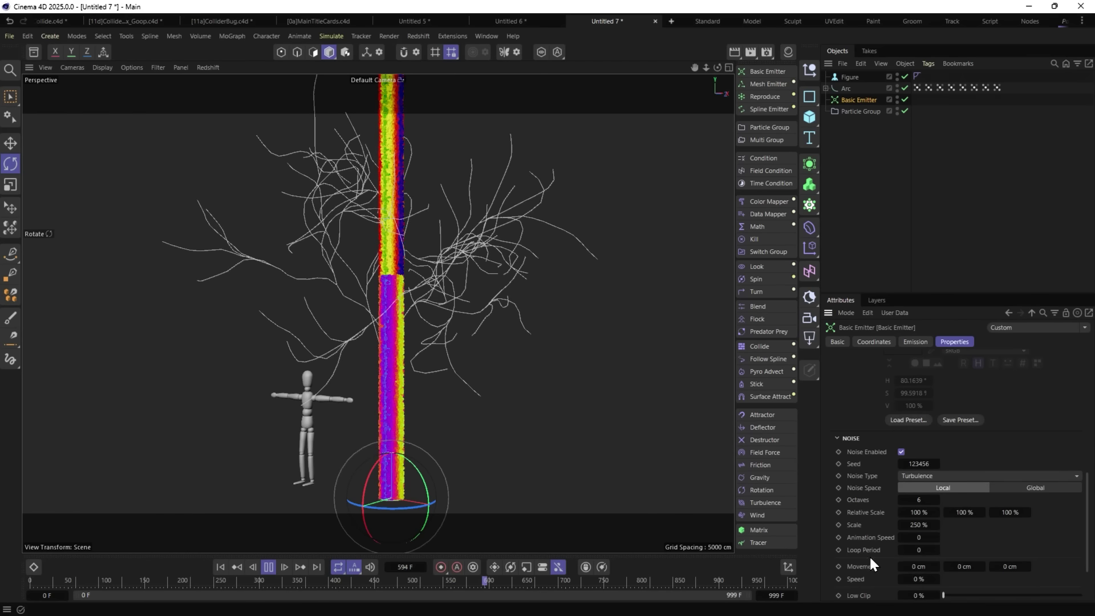
mouse_move(918, 524)
mouse_down()
mouse_move(969, 525)
mouse_move(936, 528)
mouse_up()
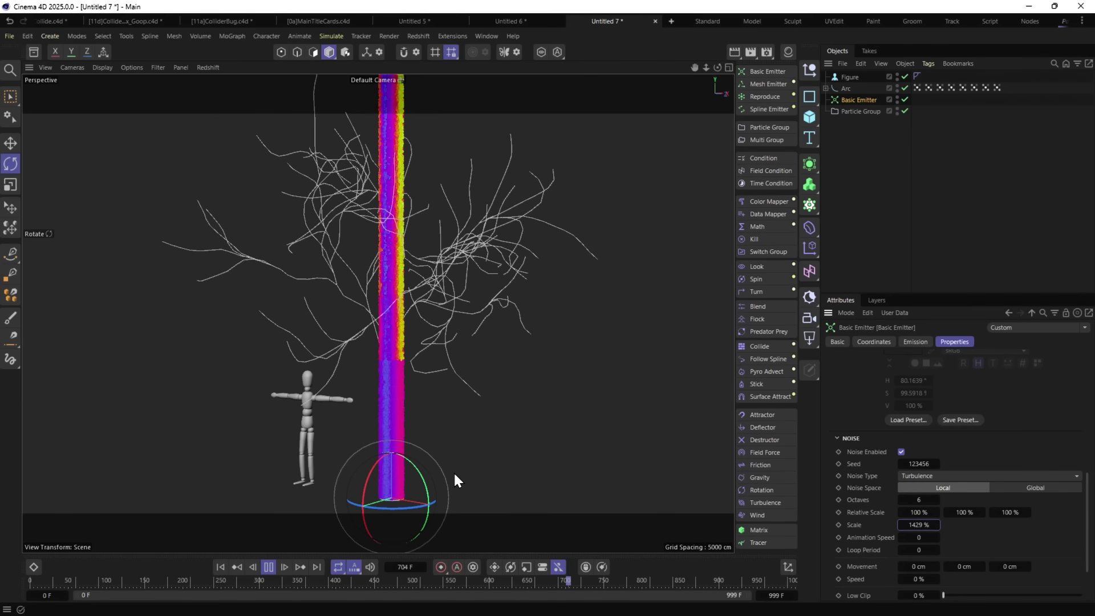
key(Tab)
text(.2)
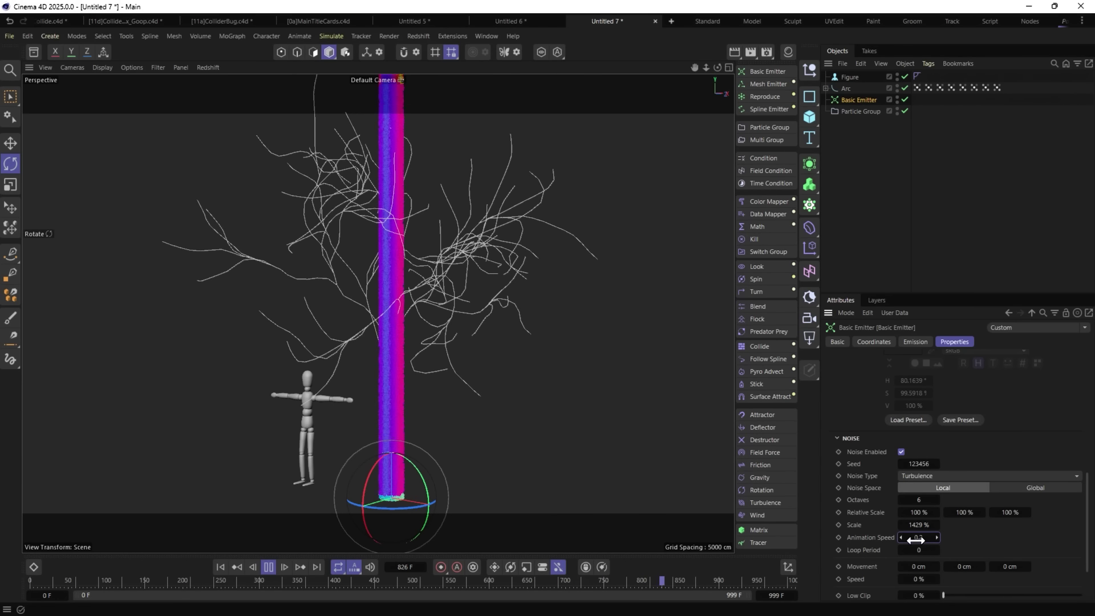
key(Return)
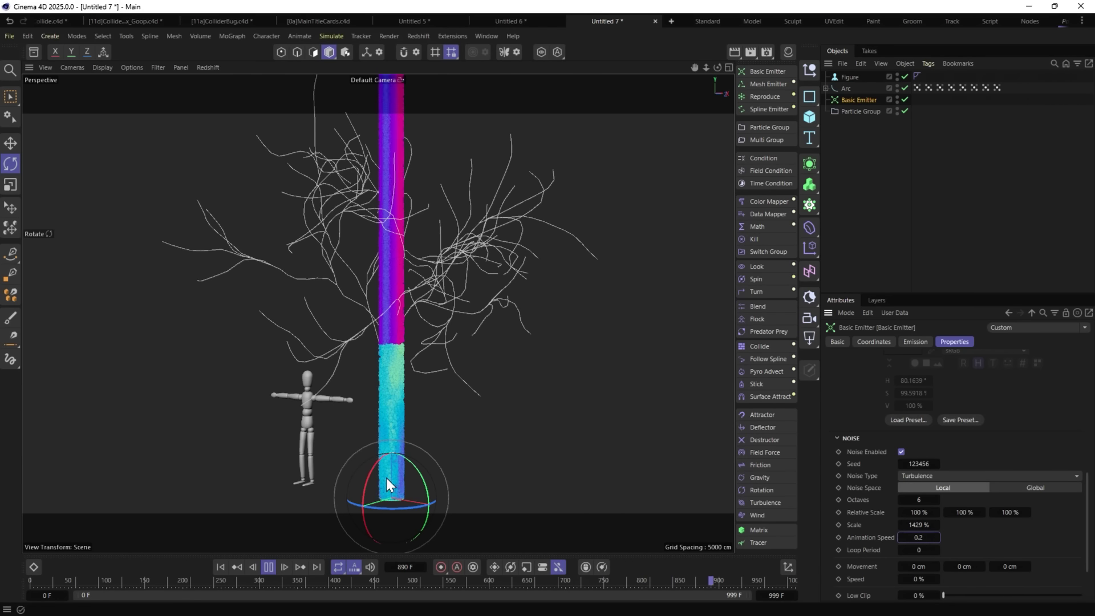
alt+drag(386, 478, 393, 425)
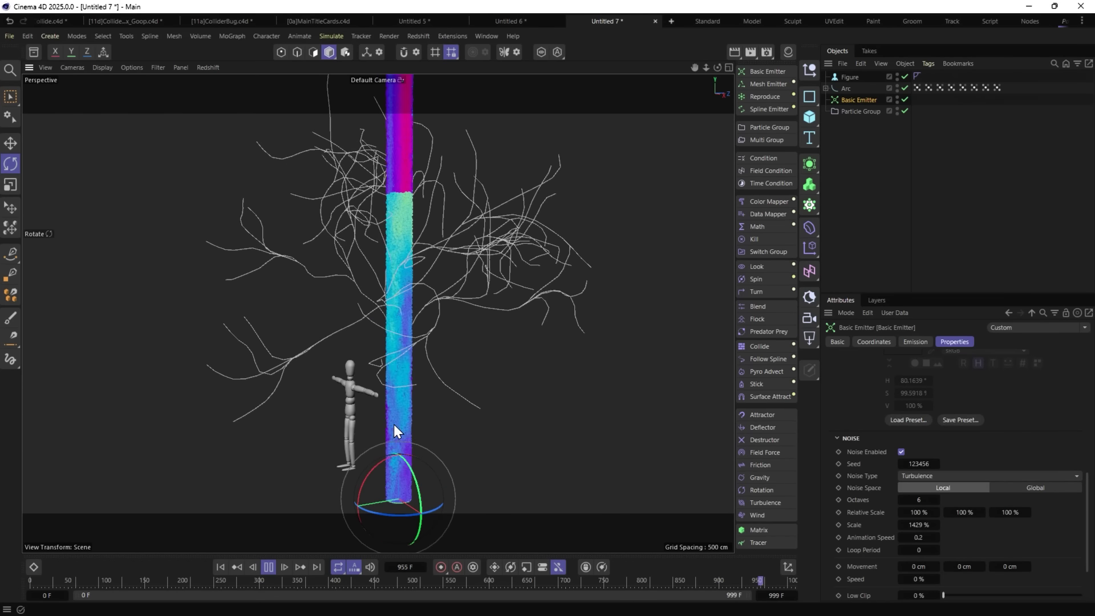
alt+drag(415, 360, 501, 382)
Extend the timeline to 9999 frames, give particles a 333-frame lifetime, and rewind to frame 0.
click(784, 595)
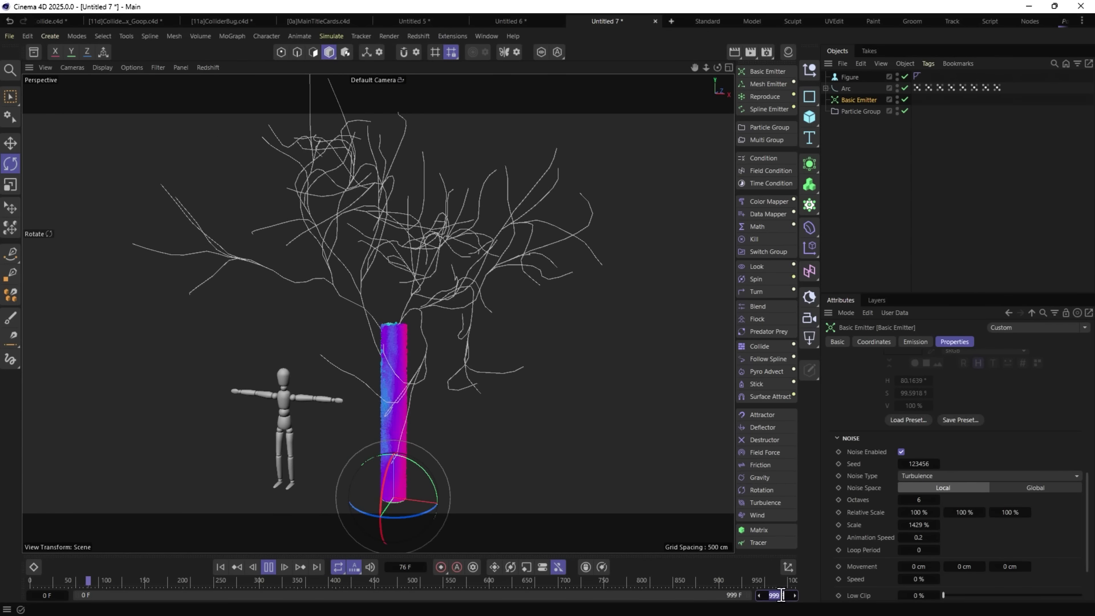
text(9999 F)
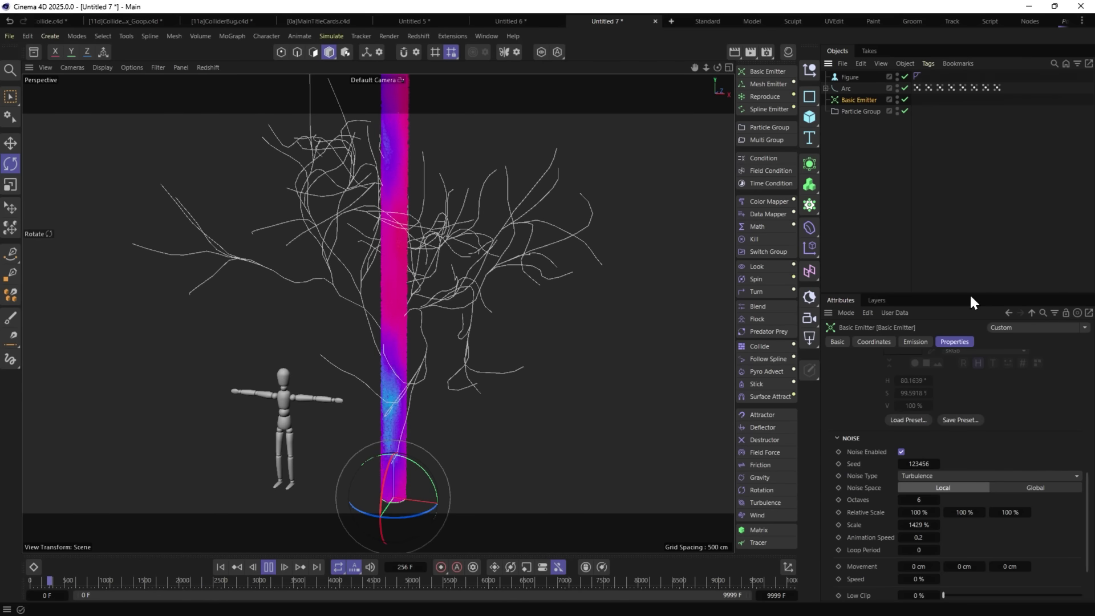
scroll(875, 416, up, 10)
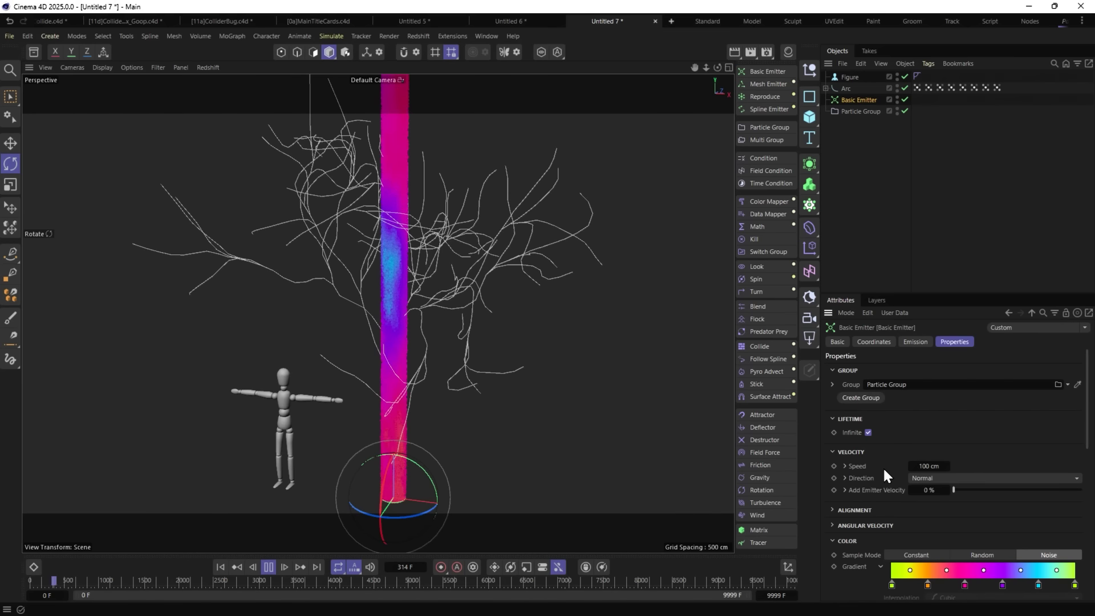
click(868, 432)
text(333)
key(Return)
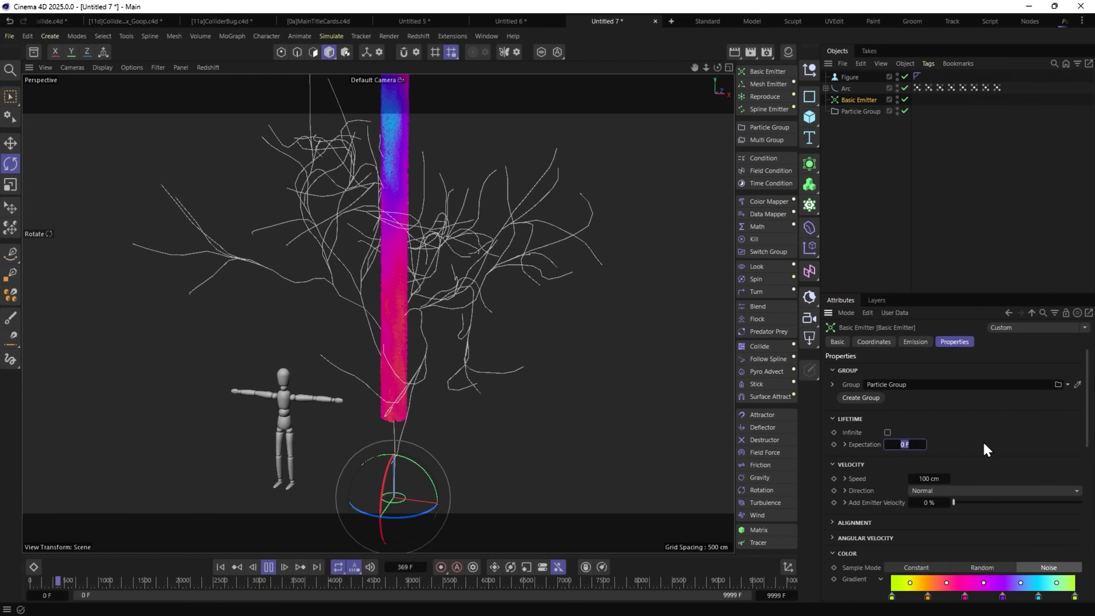
click(220, 567)
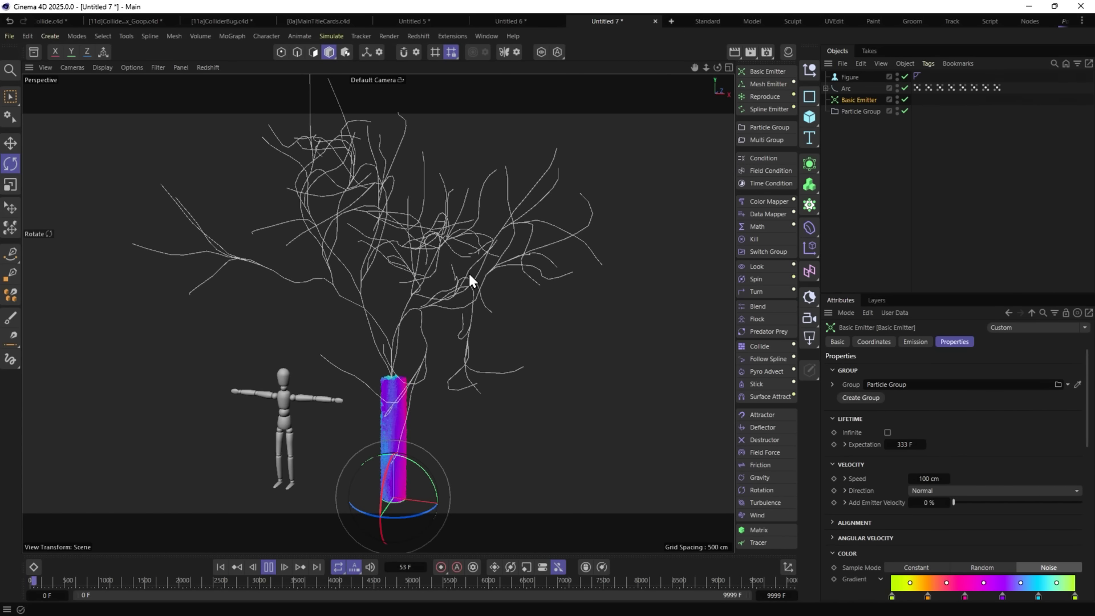
Add a Guide-mode Follow Spline targeting Arc under Particle Group, replay it, then add a Flock modifier.
click(747, 358)
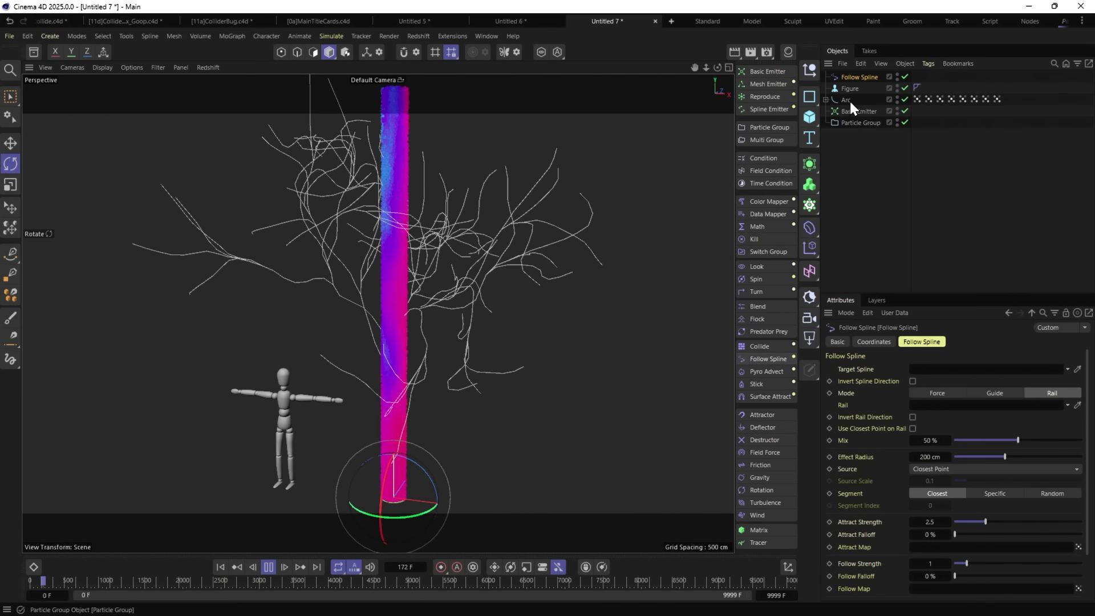
drag(850, 77, 854, 122)
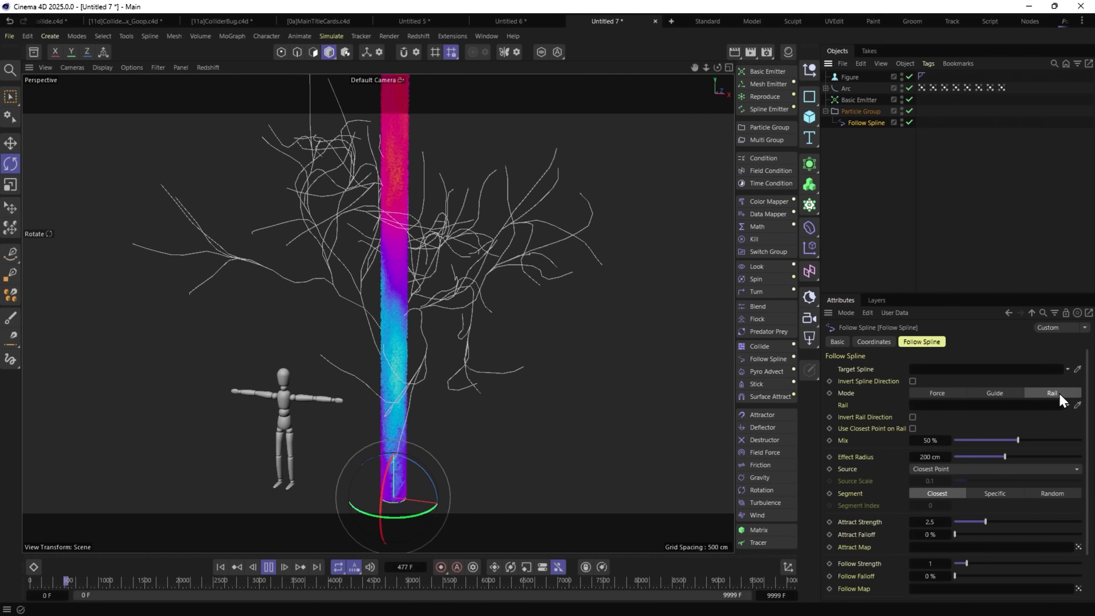
click(992, 393)
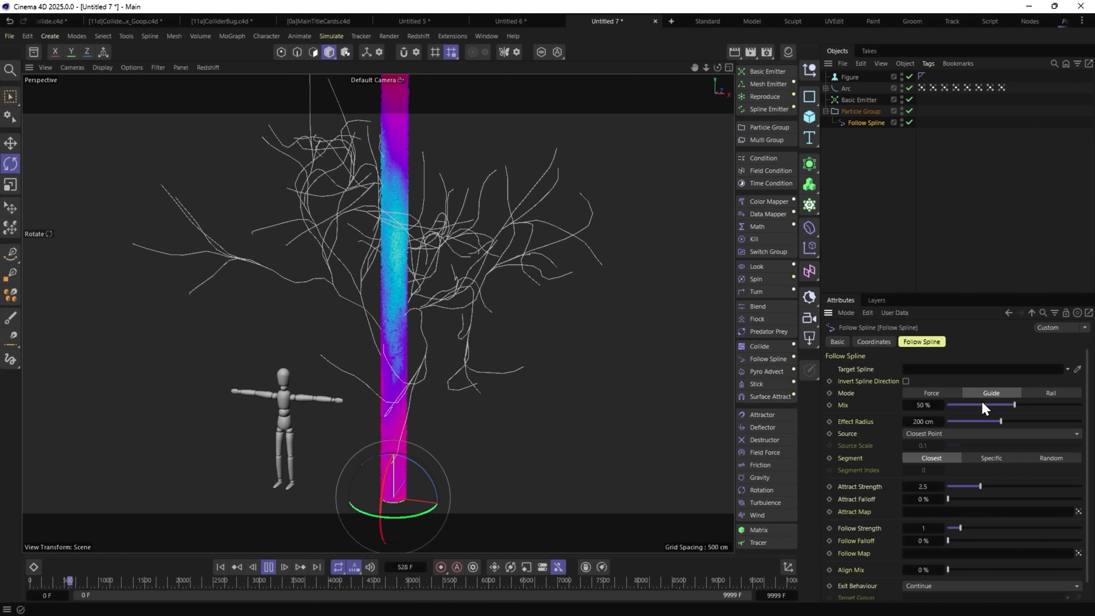
drag(845, 88, 945, 368)
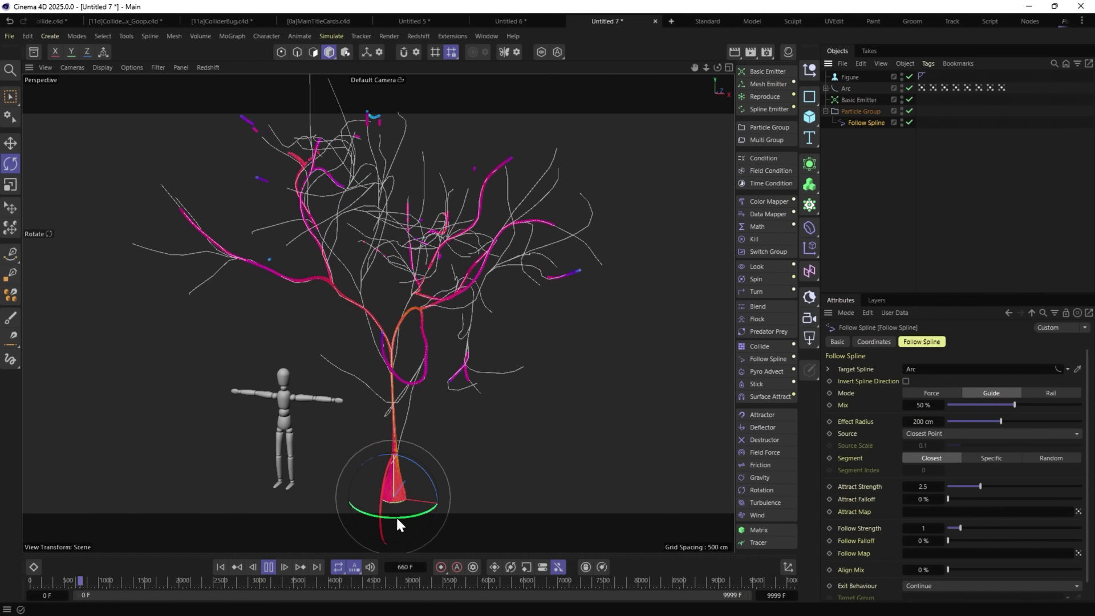
click(220, 566)
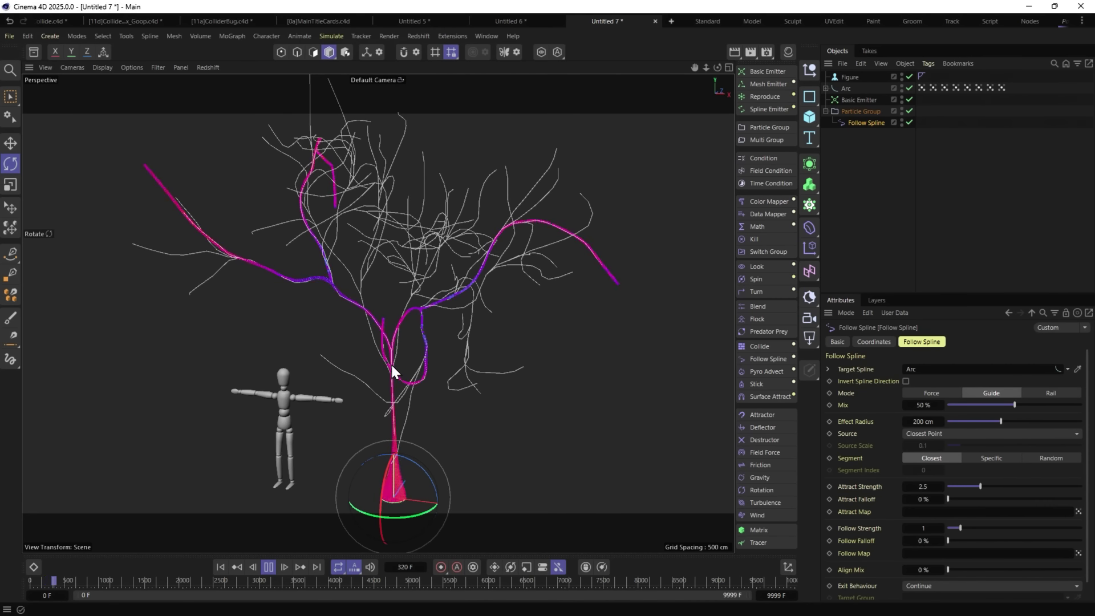
mouse_move(392, 350)
alt+mouse_down()
mouse_move(517, 316)
mouse_move(419, 349)
mouse_move(402, 342)
alt+mouse_up()
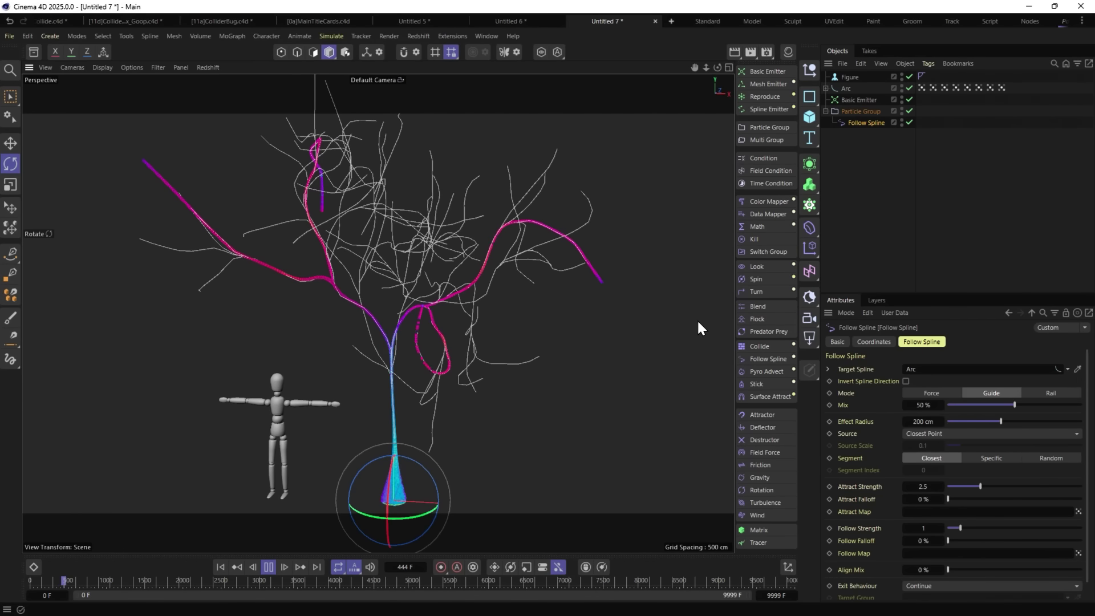
click(767, 319)
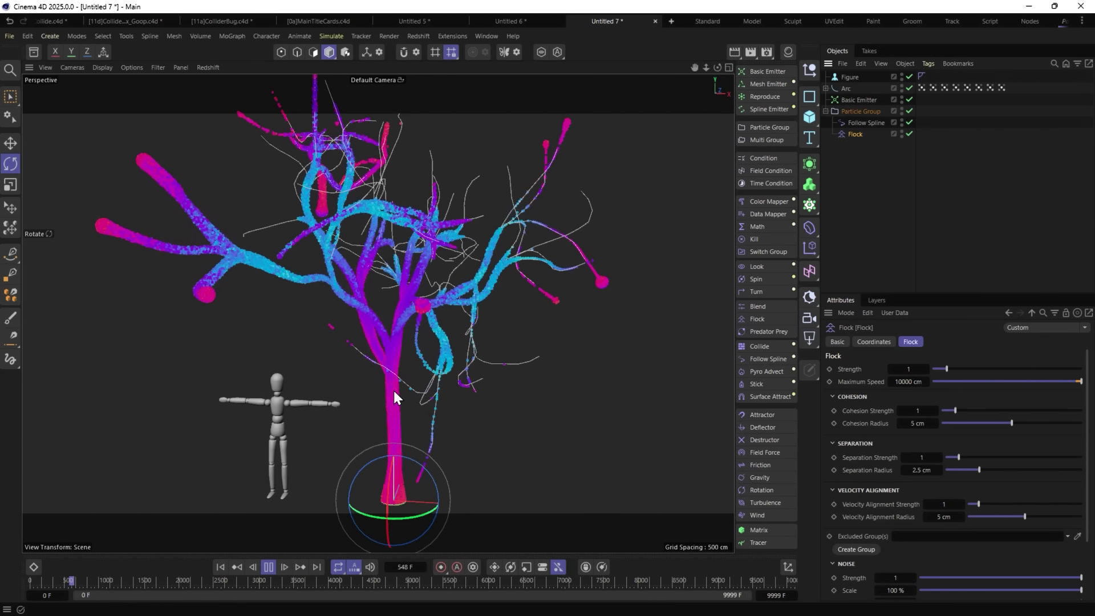
Replay the simulation and apply Double Knots to the Basic Emitter's colour gradient.
click(220, 566)
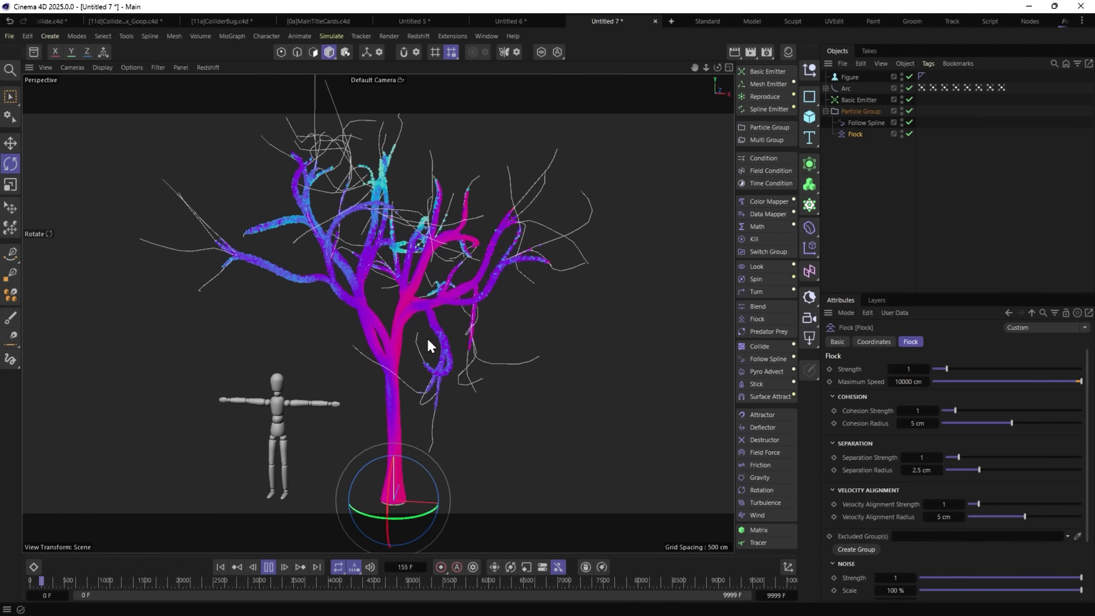
alt+drag(380, 342, 429, 343)
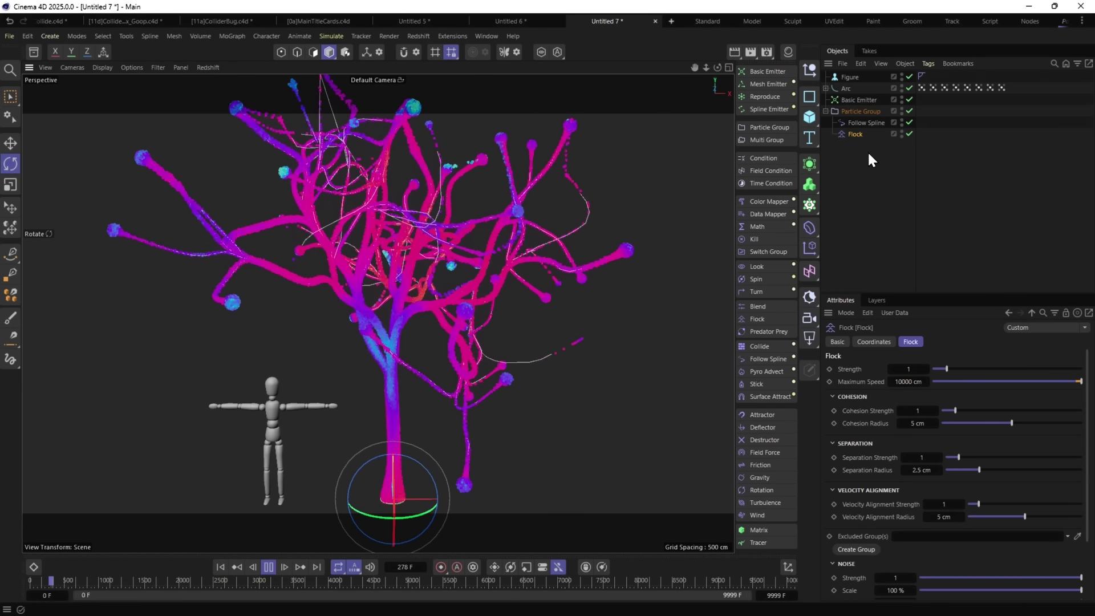
click(857, 101)
scroll(842, 565, down, 3)
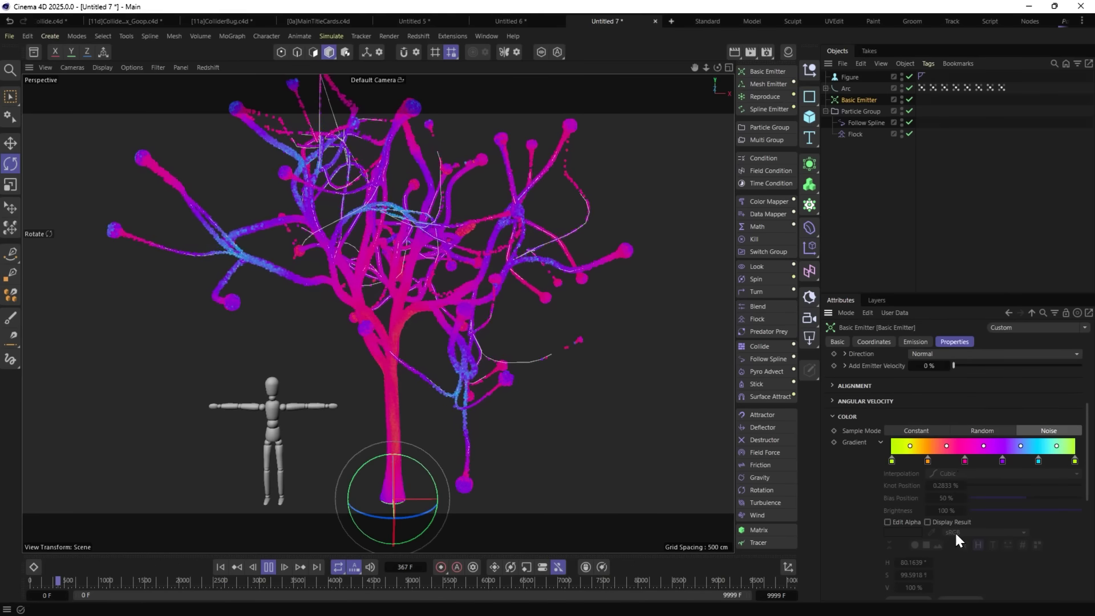
right_click(967, 444)
click(1012, 488)
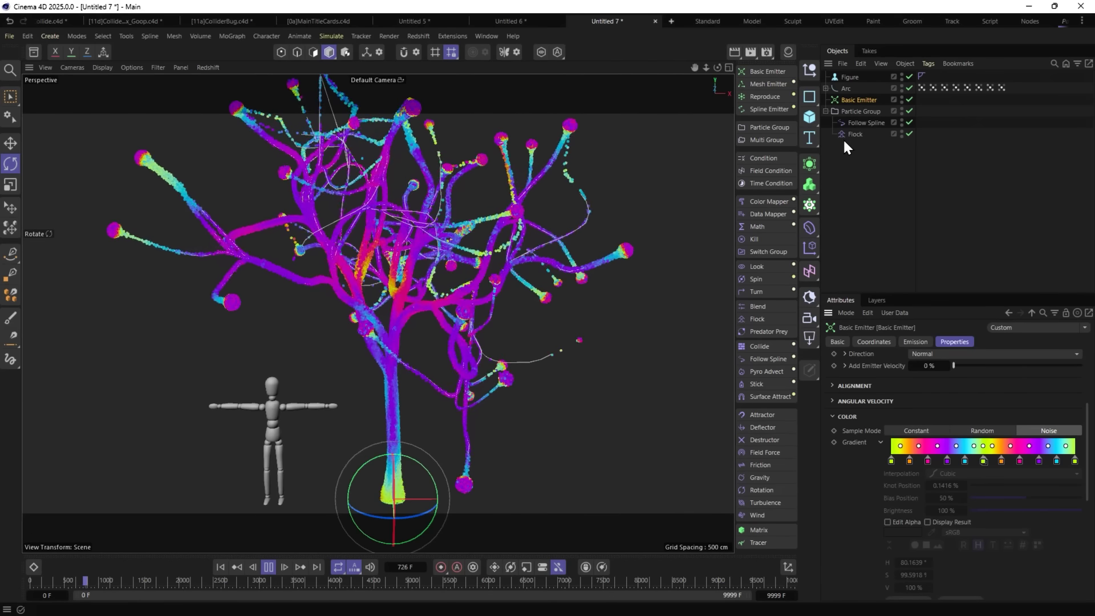
click(858, 122)
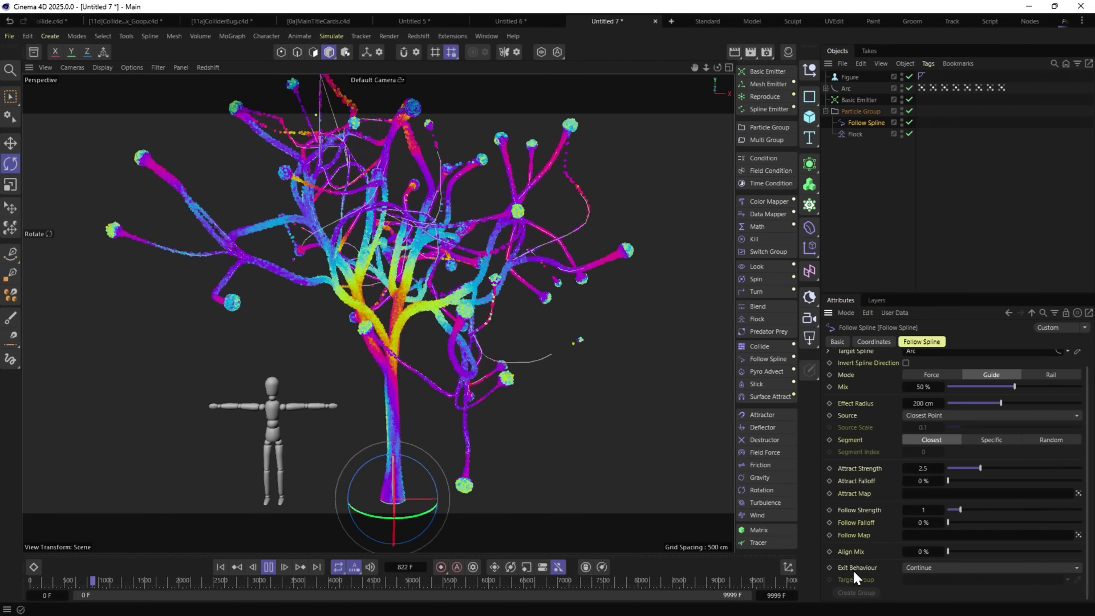
Set the Follow Spline's Exit Behaviour to Kill.
scroll(868, 473, up, 1)
scroll(878, 539, down, 1)
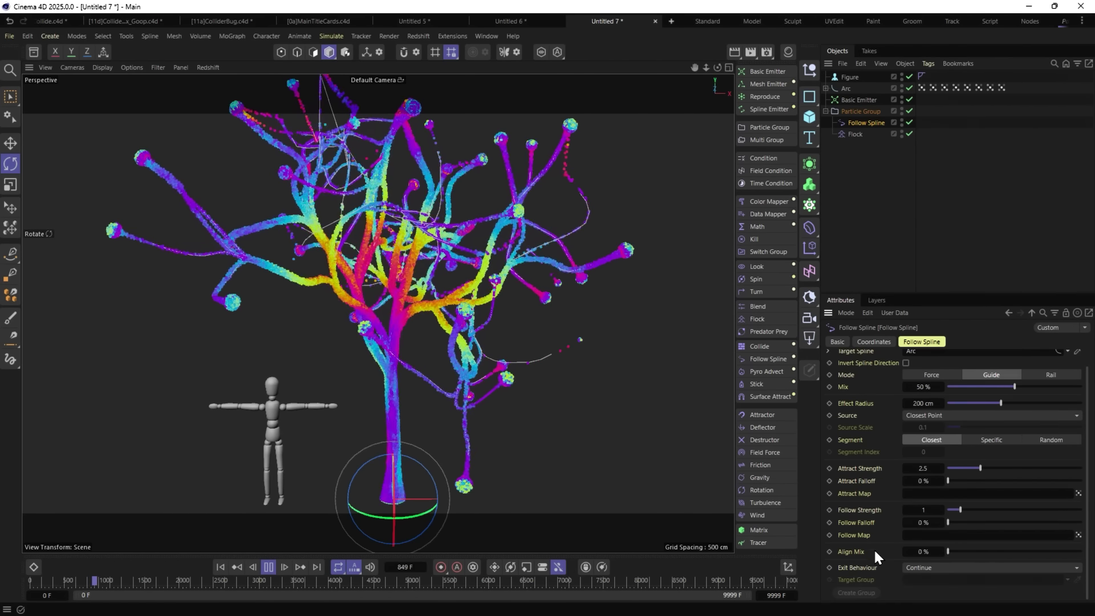
click(949, 567)
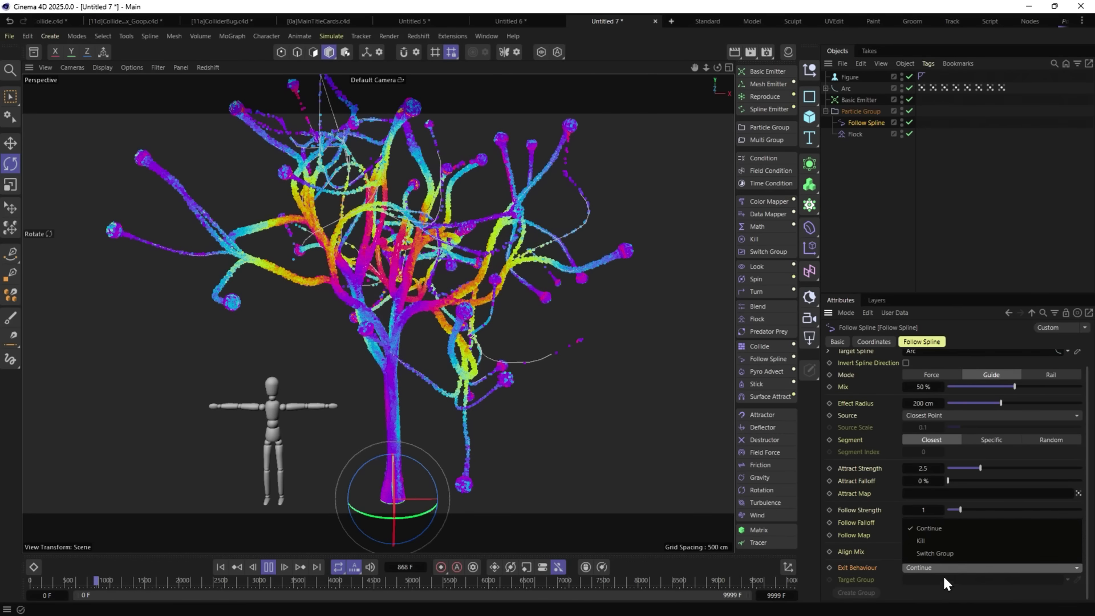
click(935, 539)
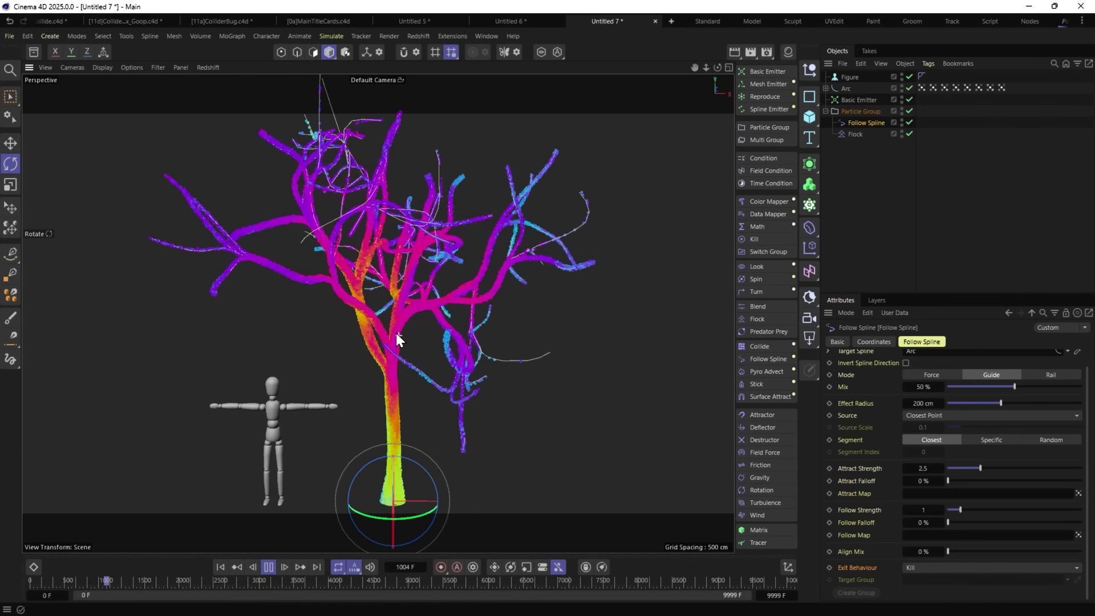
Give the Flock modifier Cohesion Strength 0, Separation Strength 2 and Separation Radius 3 cm.
click(856, 134)
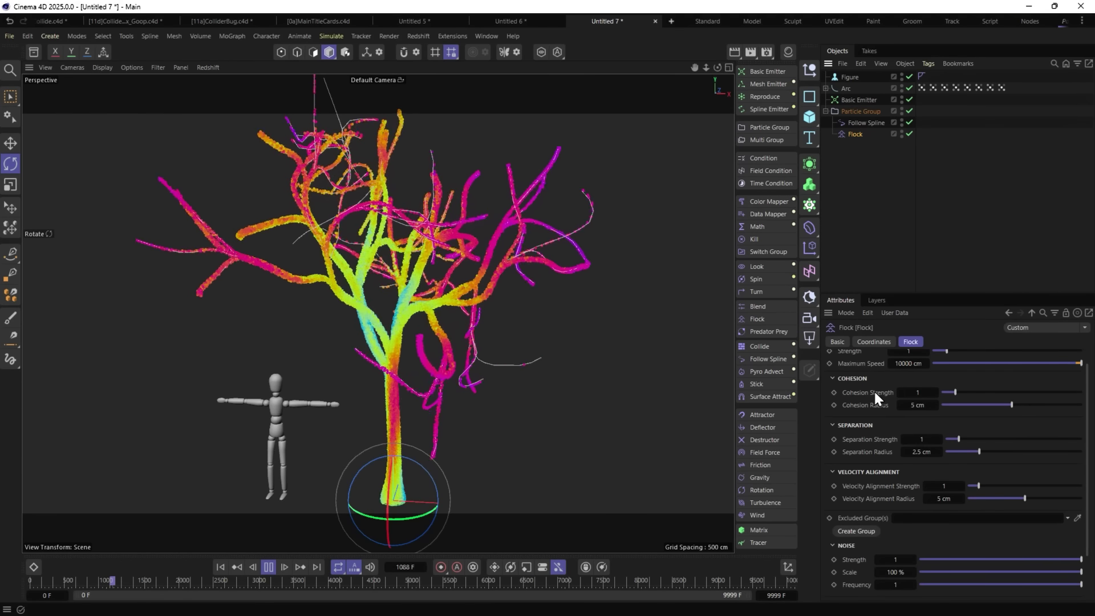
drag(954, 392, 942, 392)
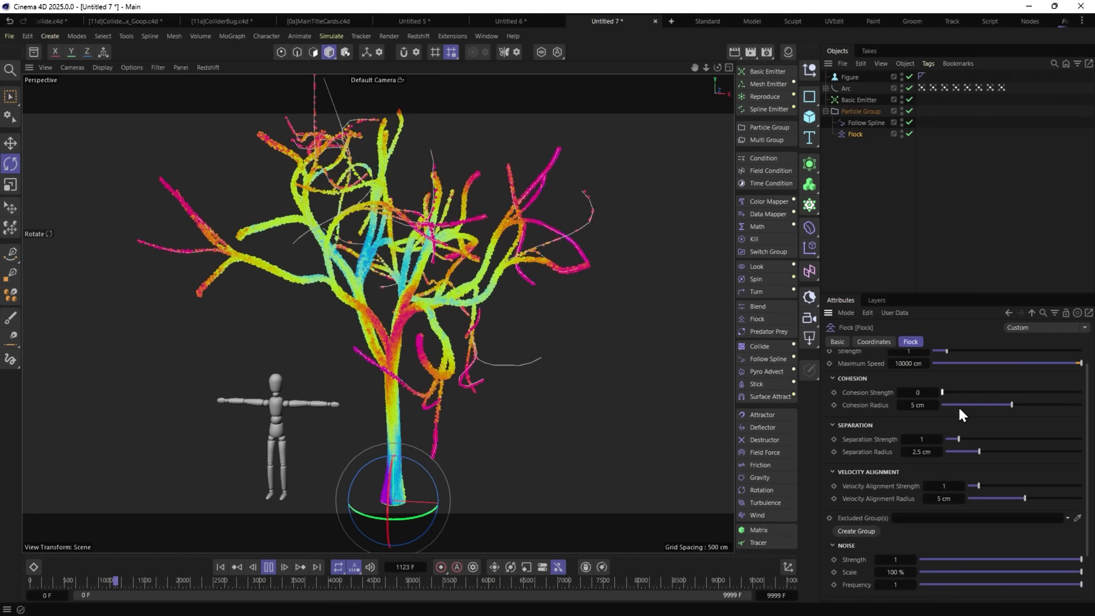
double_click(921, 439)
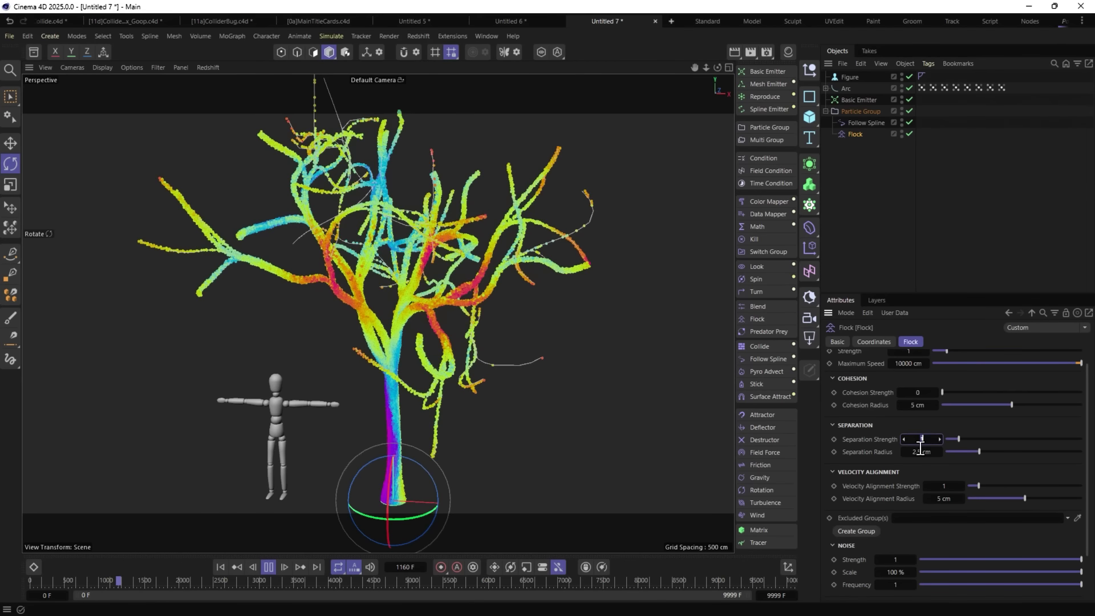
text(2)
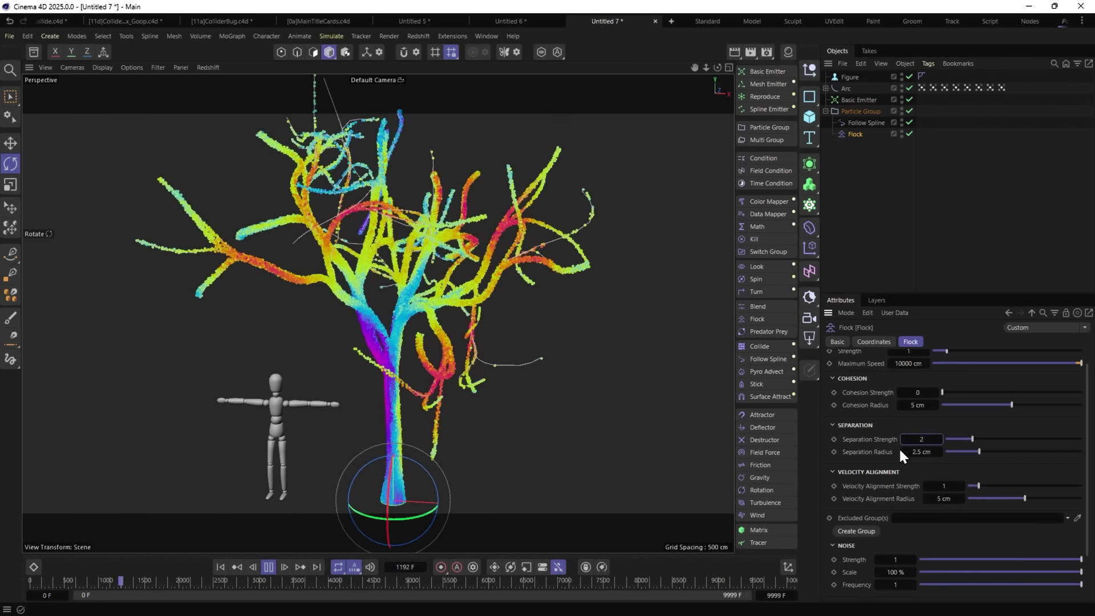
key(Tab)
text(3)
key(Return)
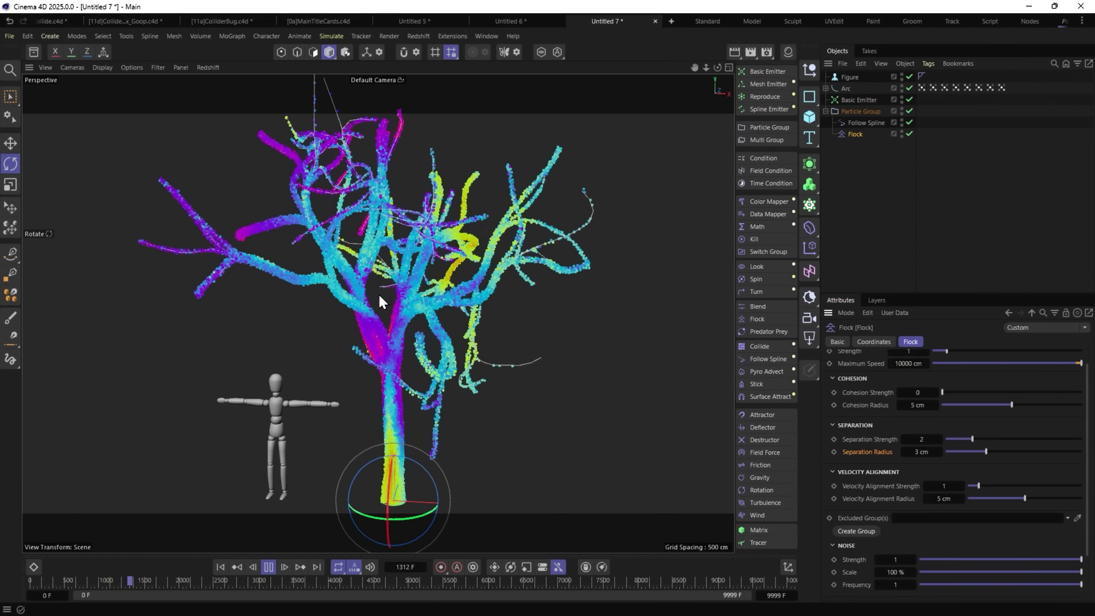
alt+drag(368, 321, 680, 268)
Raise the Basic Emitter's emission rate to 8888 particles per second.
click(858, 100)
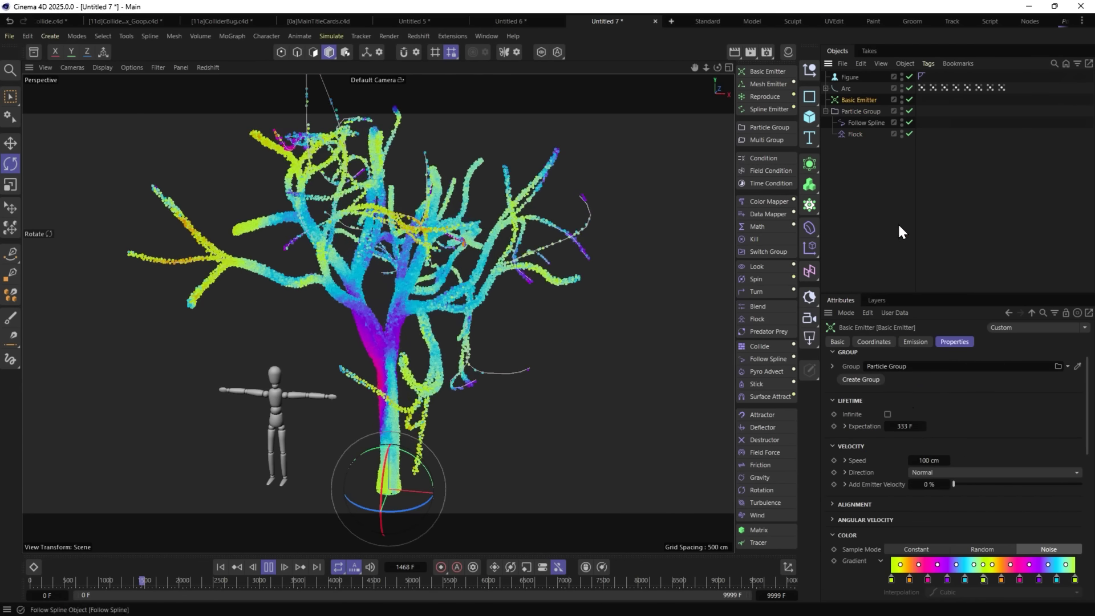
click(915, 342)
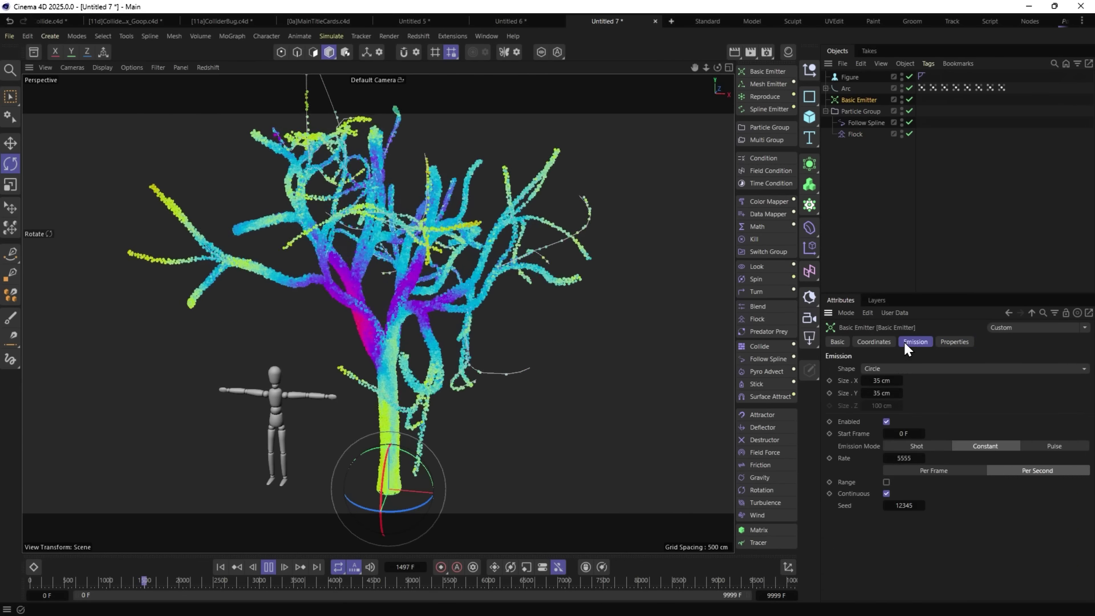
double_click(903, 458)
text(8888)
key(Return)
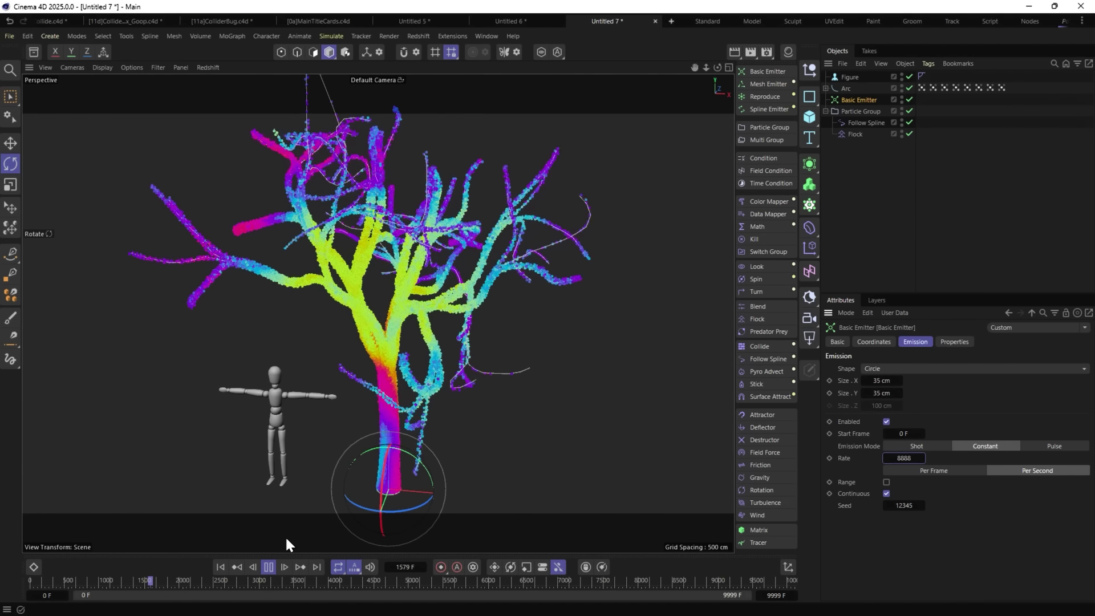
Replay the simulation, hide the Arc spline in the viewport, and select Follow Spline.
click(237, 567)
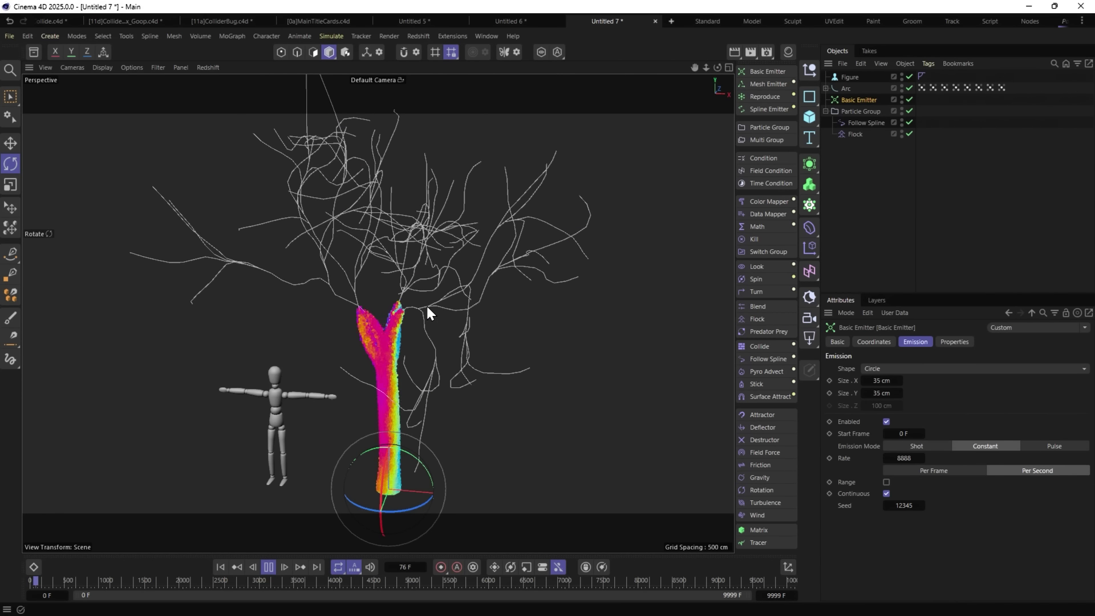
alt+drag(393, 342, 436, 355)
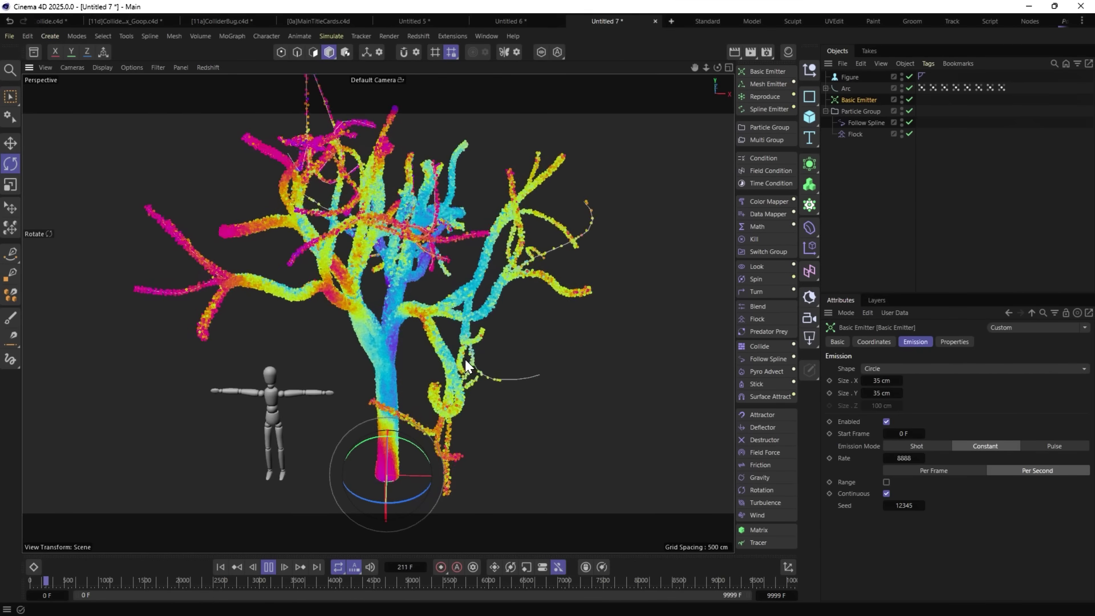
alt+drag(501, 383, 319, 309)
click(901, 86)
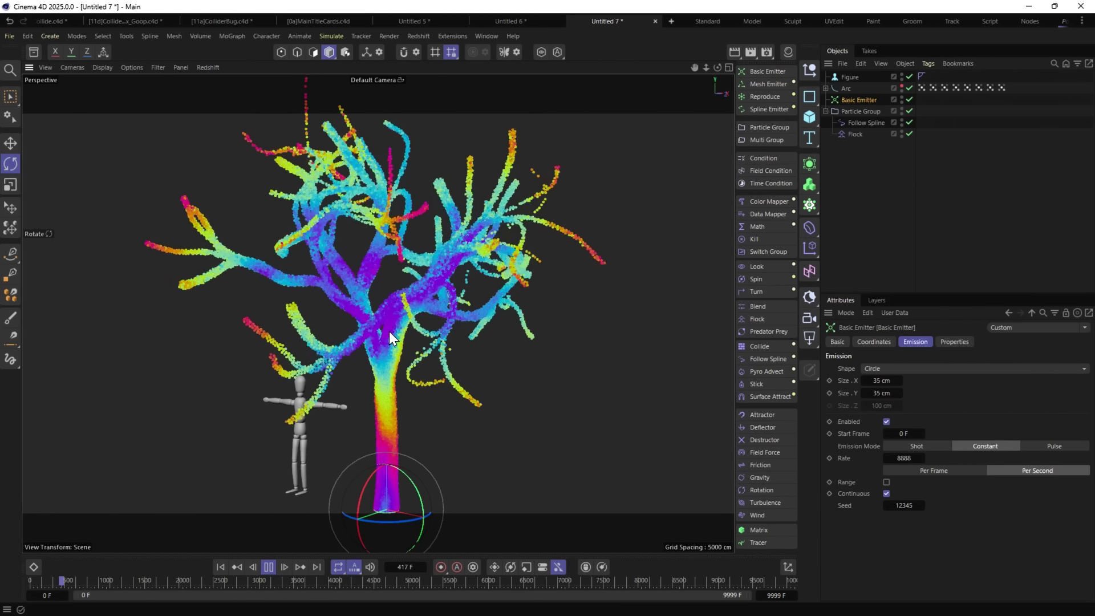
alt+drag(383, 344, 380, 391)
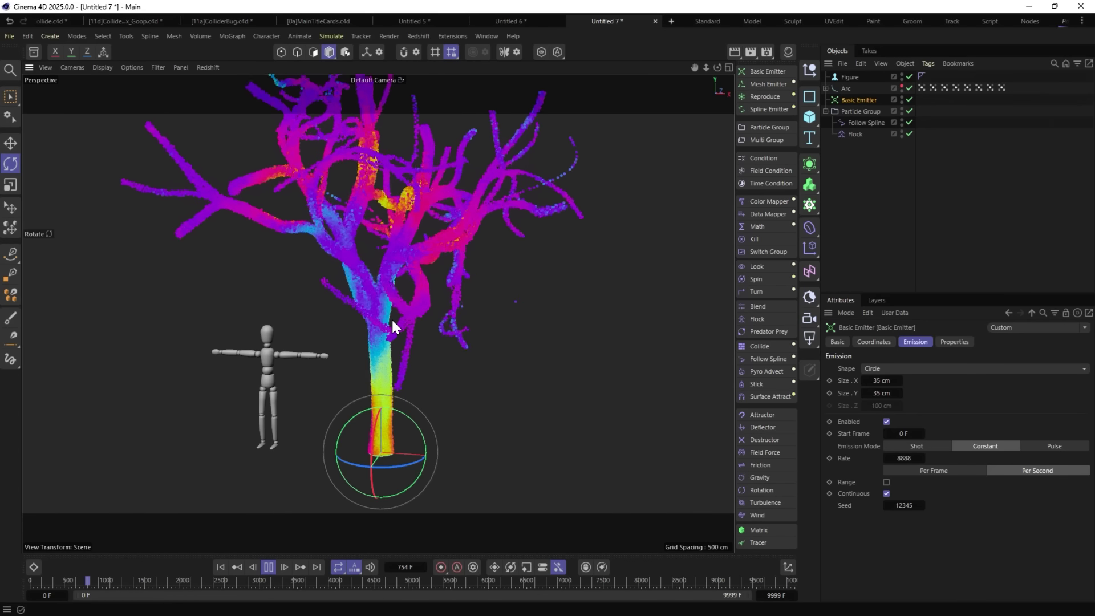
alt+drag(380, 309, 354, 360)
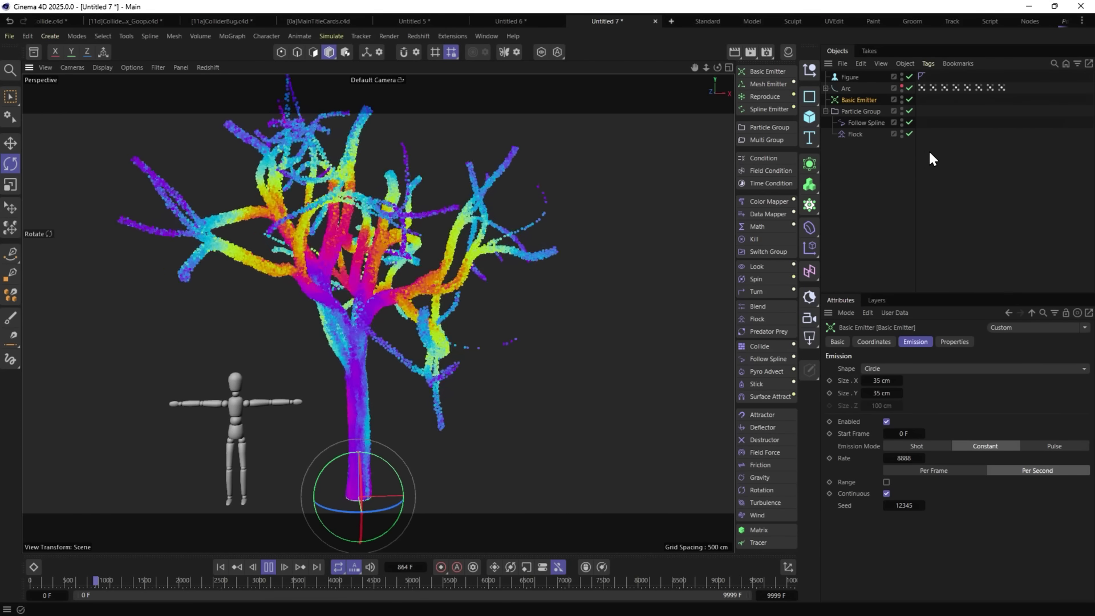
click(860, 123)
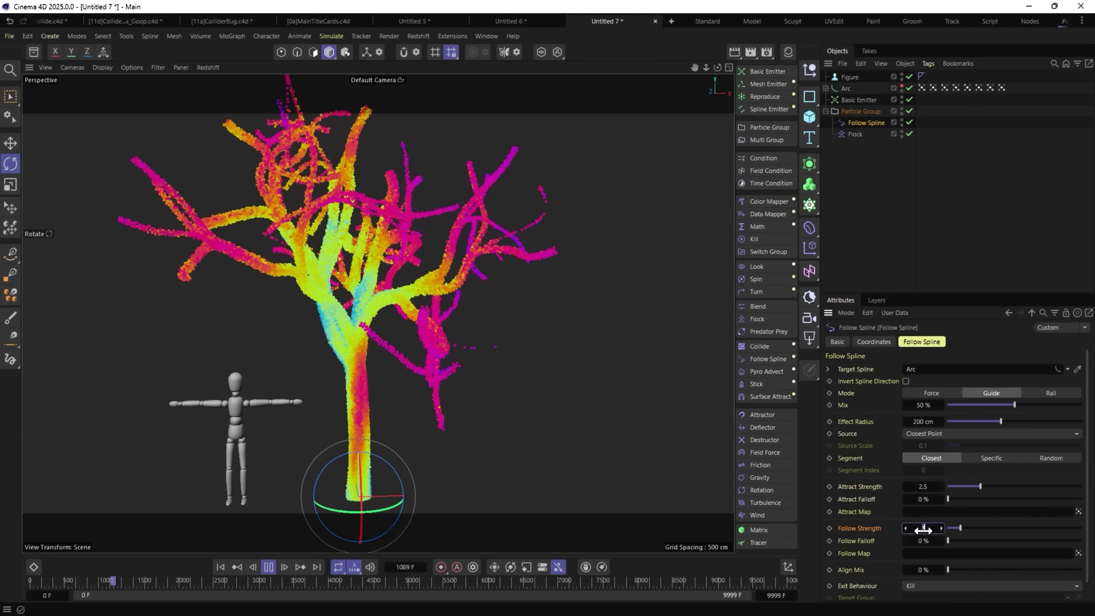
Keep Follow Strength at 1 and Closest Point source, and enable Invert Spline Direction.
drag(923, 529, 969, 530)
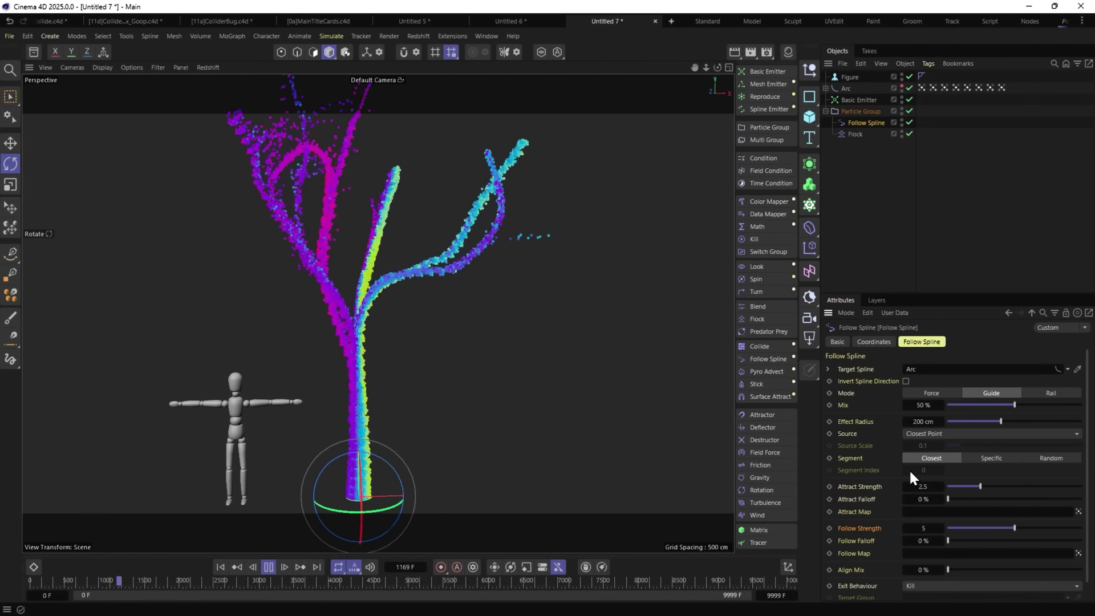
text(1)
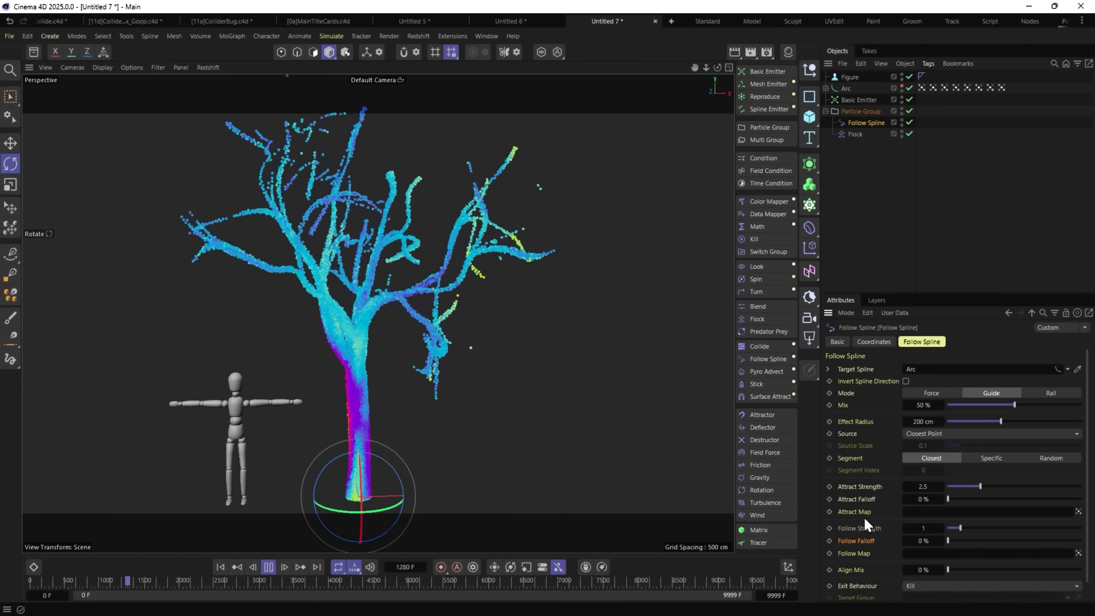
scroll(864, 514, down, 1)
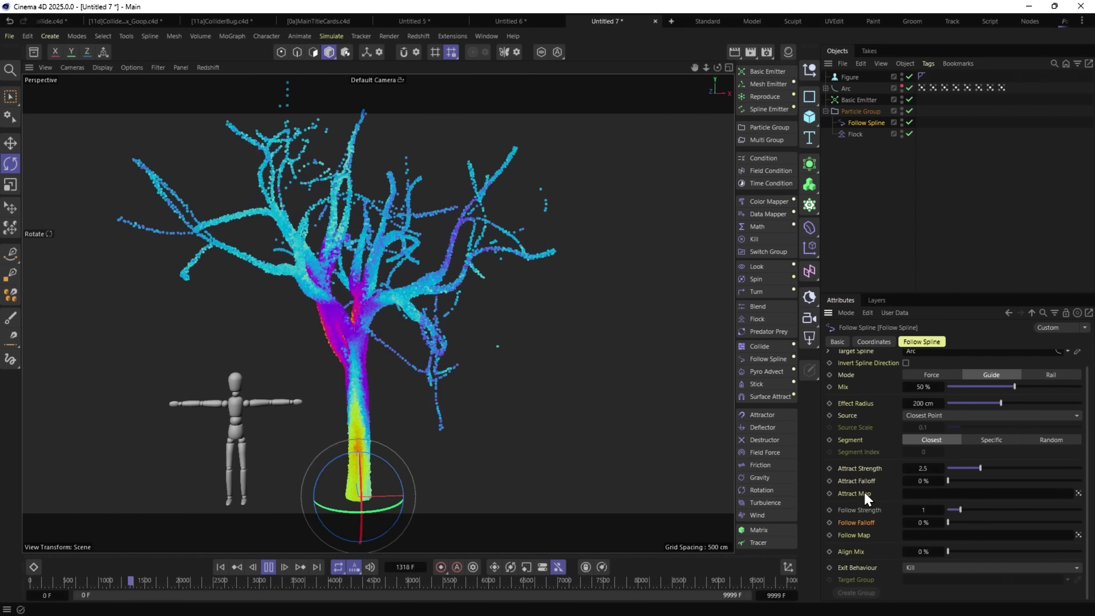
scroll(864, 495, up, 1)
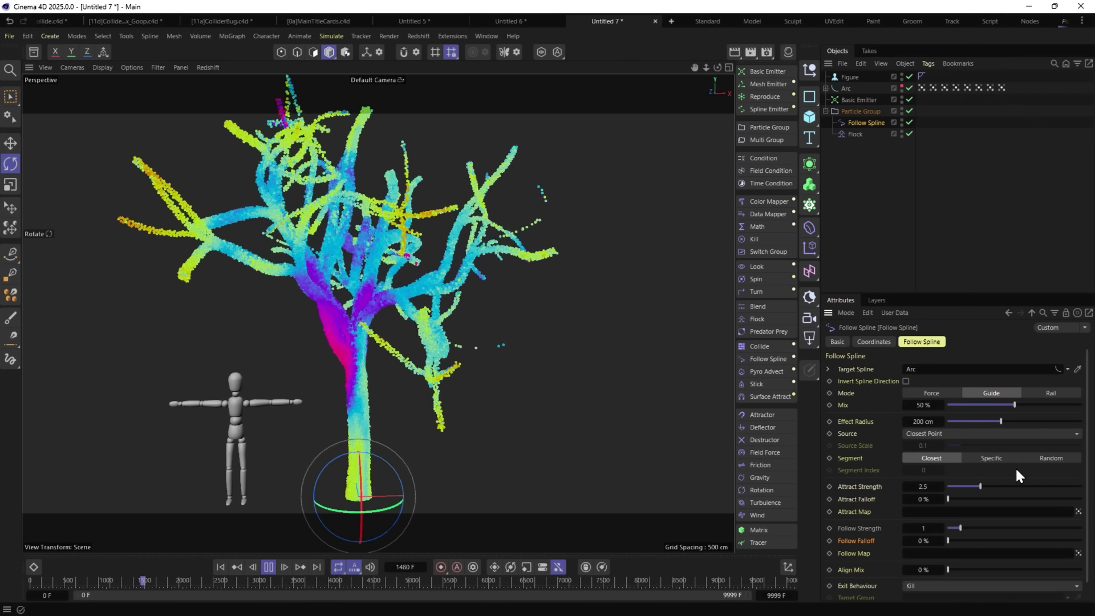
click(911, 433)
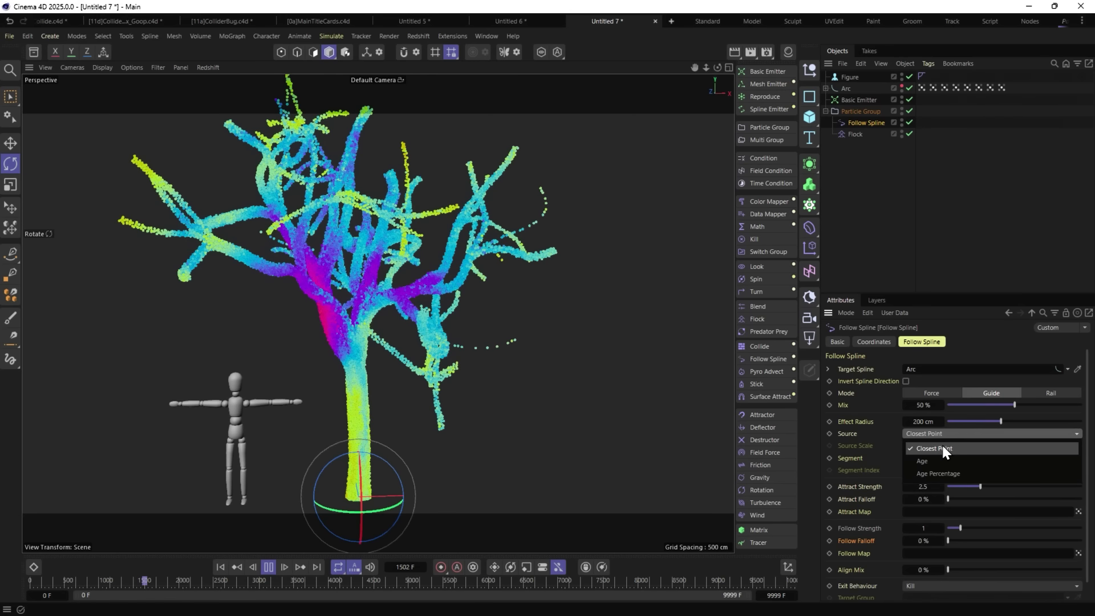
click(872, 444)
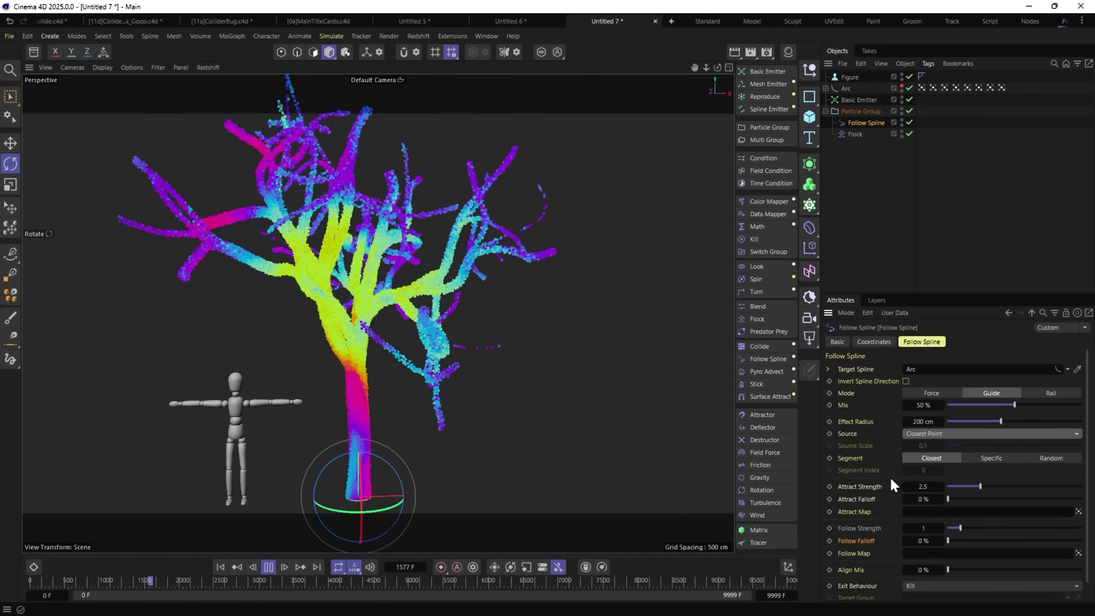
click(905, 381)
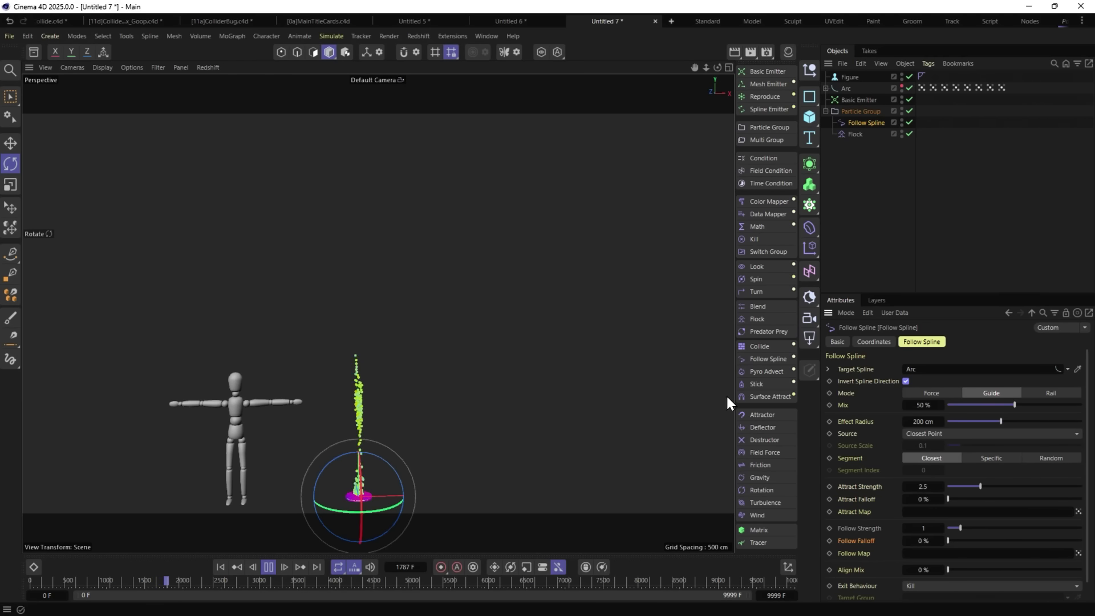
Turn Invert Spline Direction off, replay the particles to frame 298, and select Particle Group.
click(905, 381)
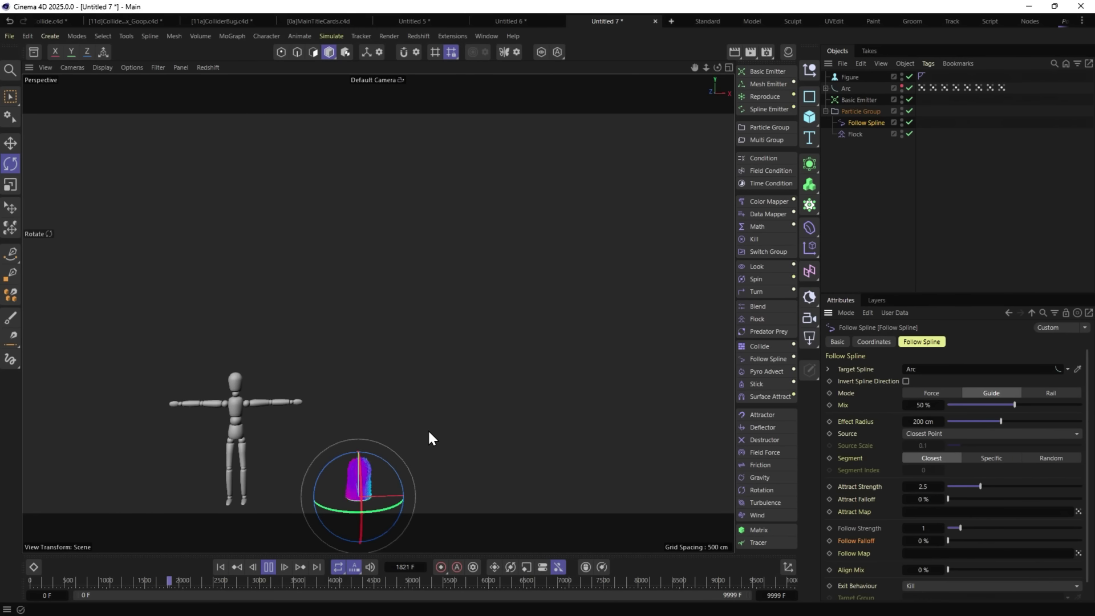
click(220, 567)
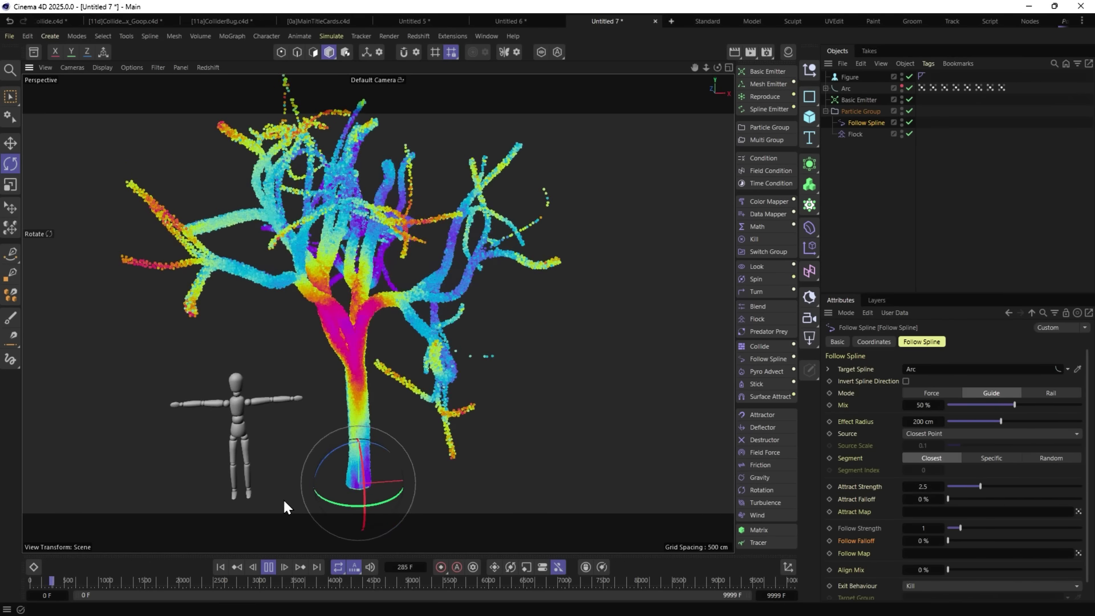
click(269, 567)
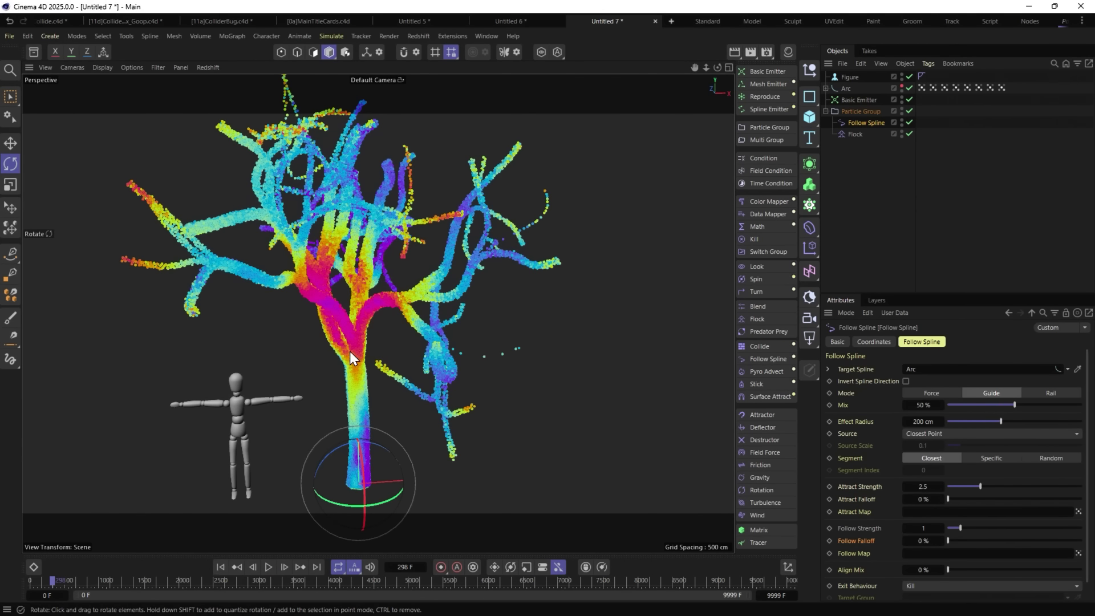
click(859, 112)
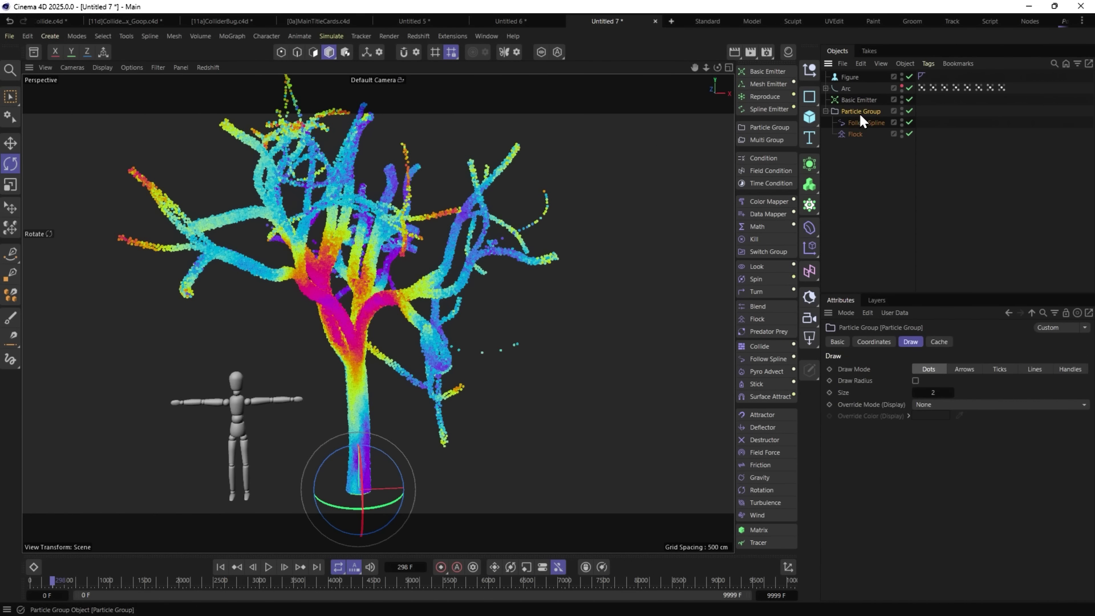
Wrap Particle Group in a Volume Builder with 3 cm voxel size and 3 cm smoothing radius.
click(809, 184)
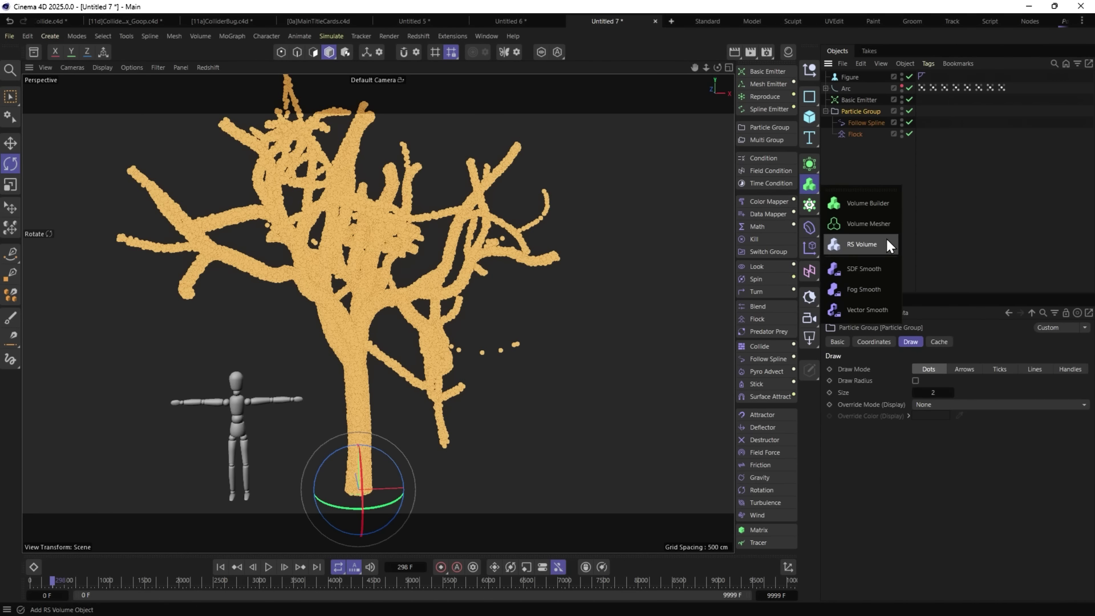
alt+click(883, 206)
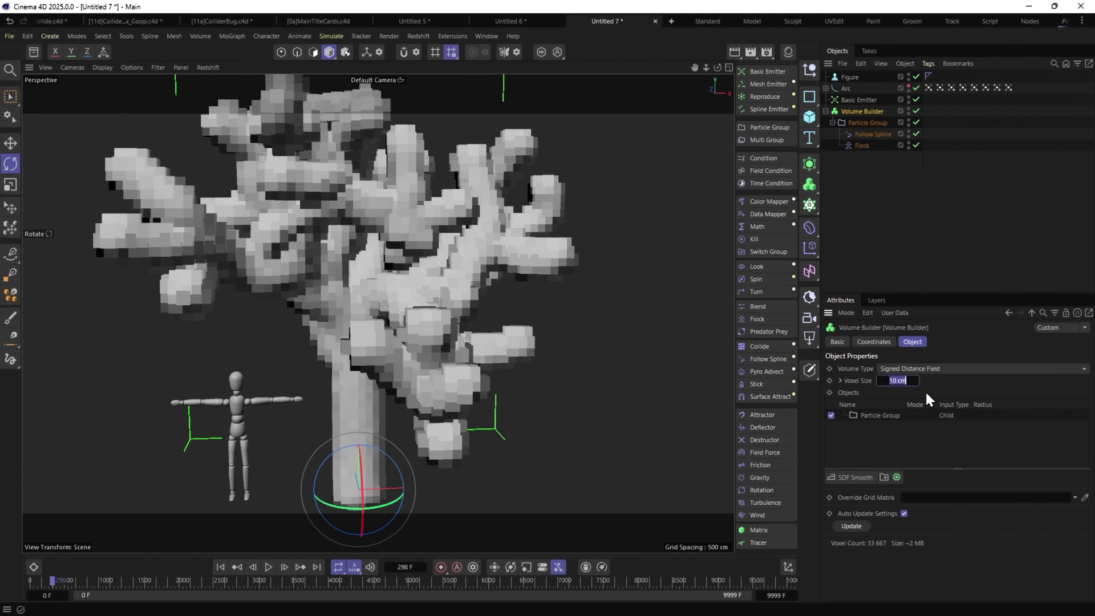
text(3)
key(Return)
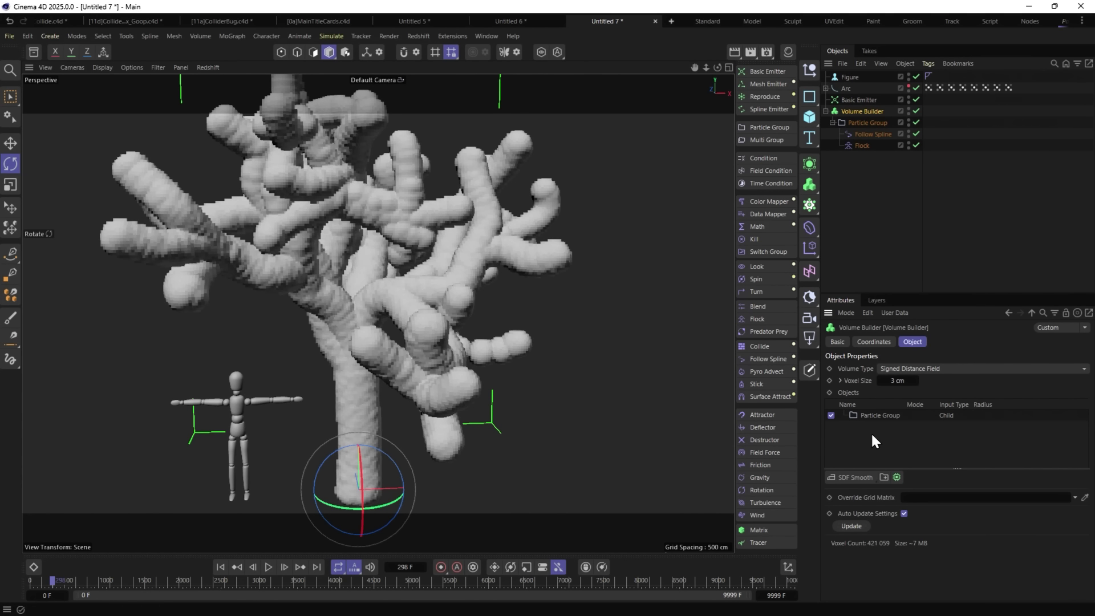
click(878, 416)
click(907, 505)
text(3)
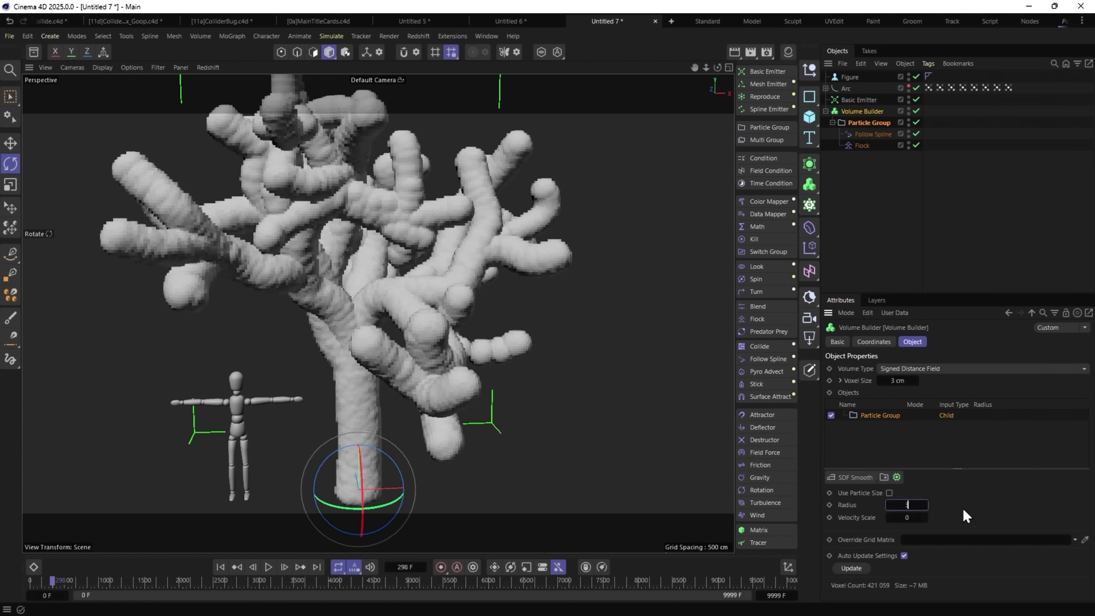
key(Return)
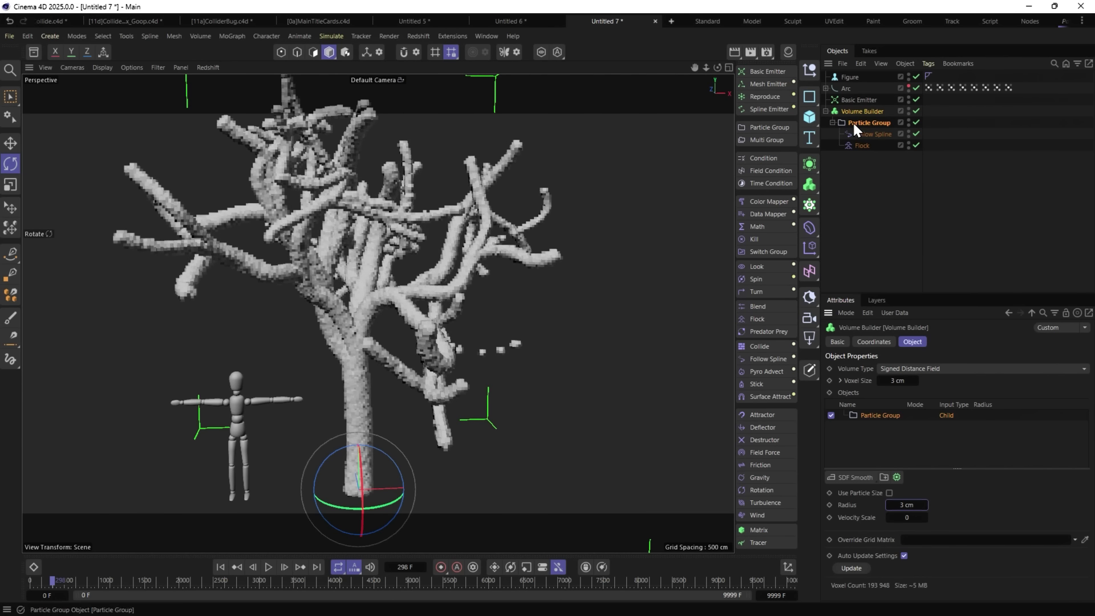
Add a second Volume Builder by mistake and undo it.
click(809, 227)
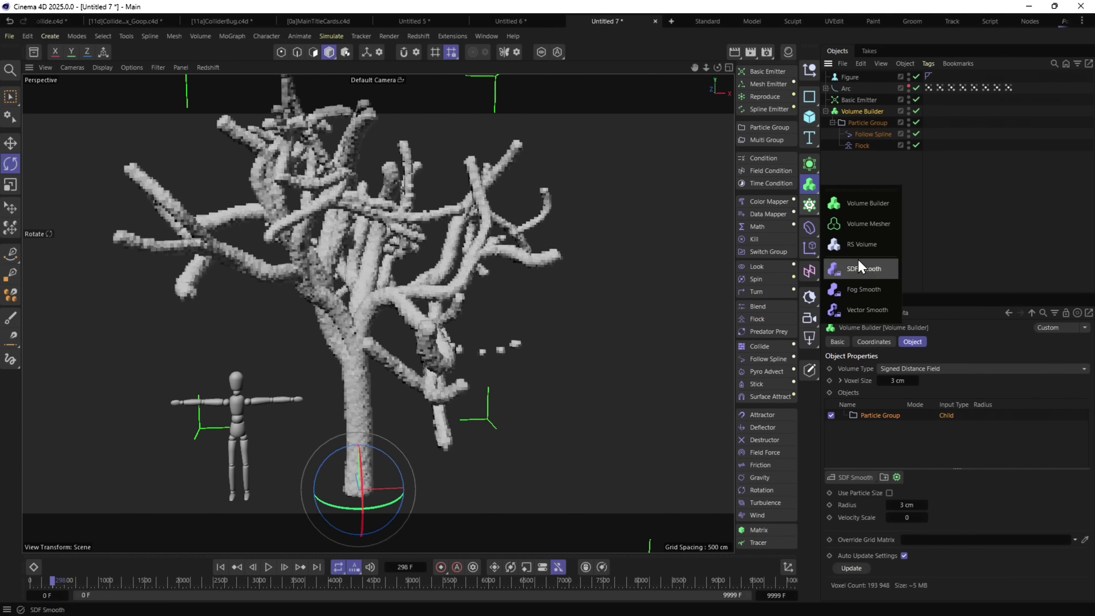
alt+click(862, 205)
key(ctrl+z)
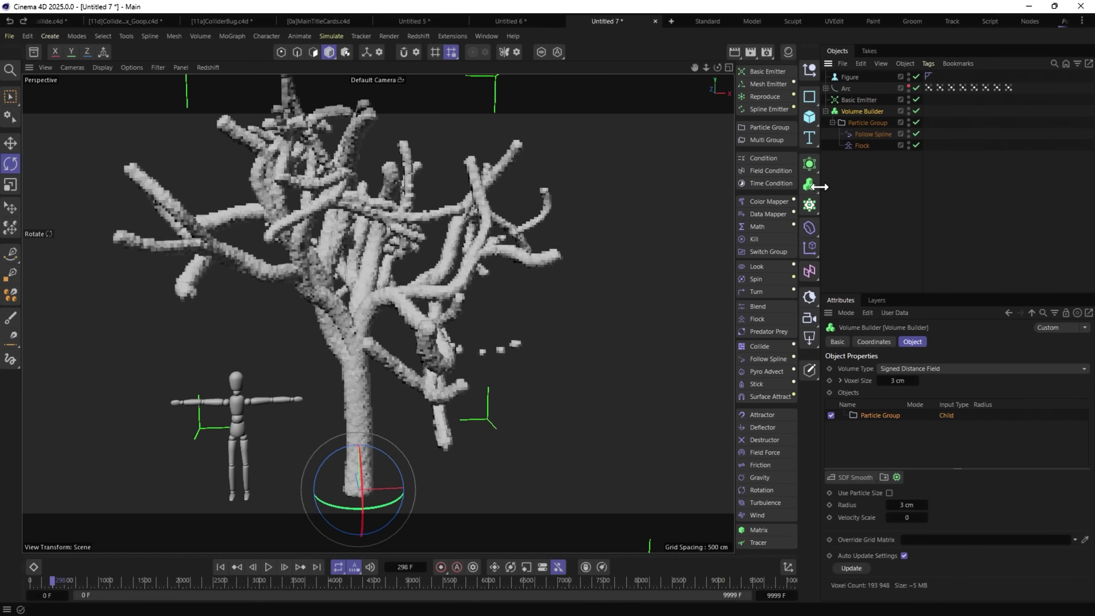
click(809, 184)
Mesh the voxel tree with a Volume Mesher and inspect the result.
alt+click(885, 224)
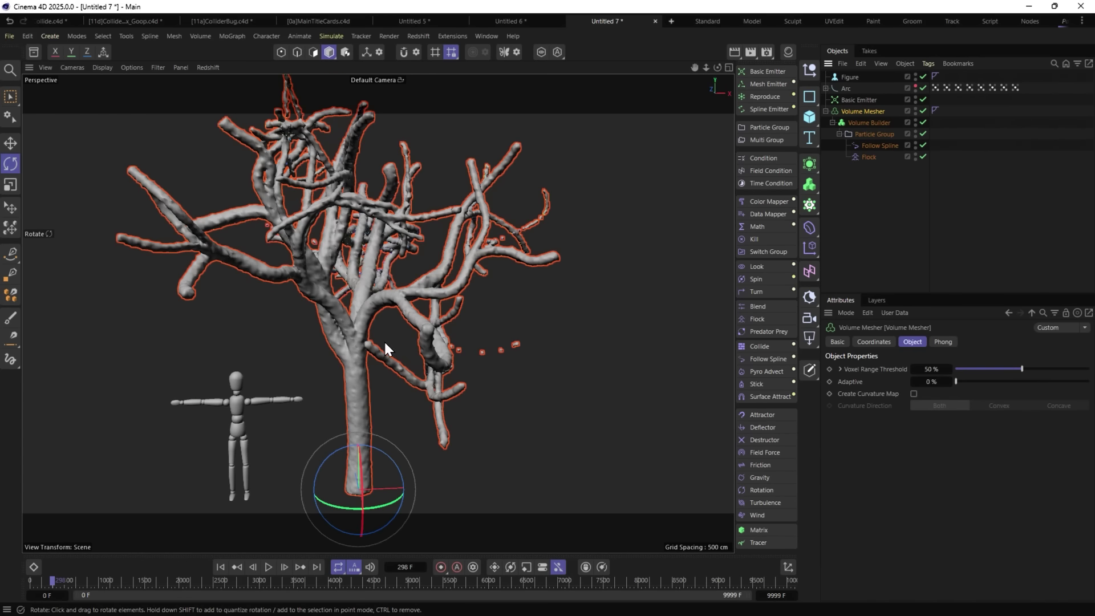
alt+drag(384, 340, 570, 285)
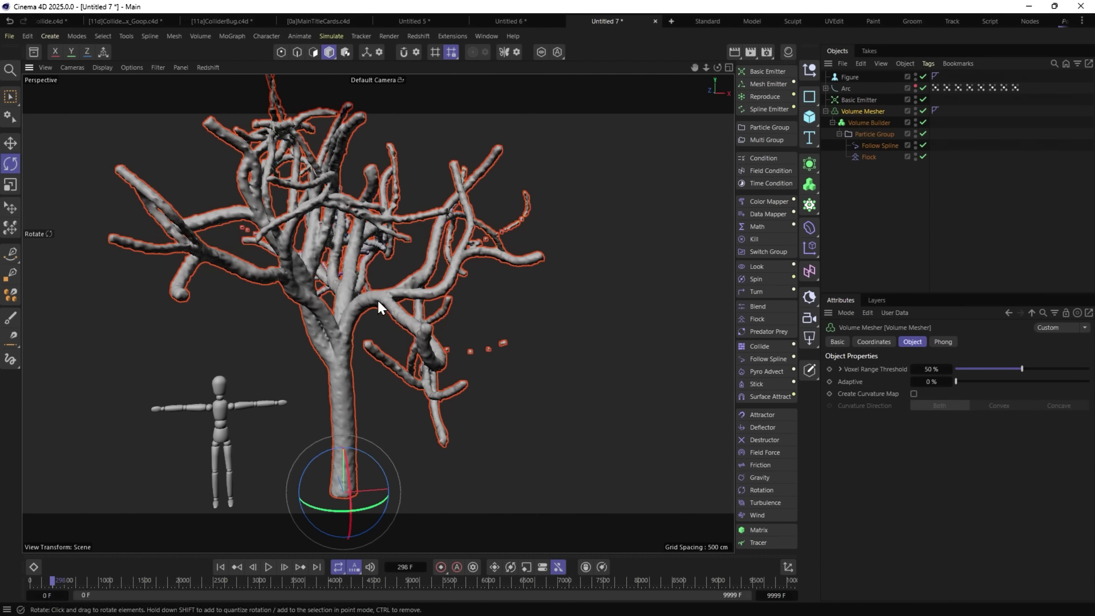
alt+drag(377, 298, 340, 310)
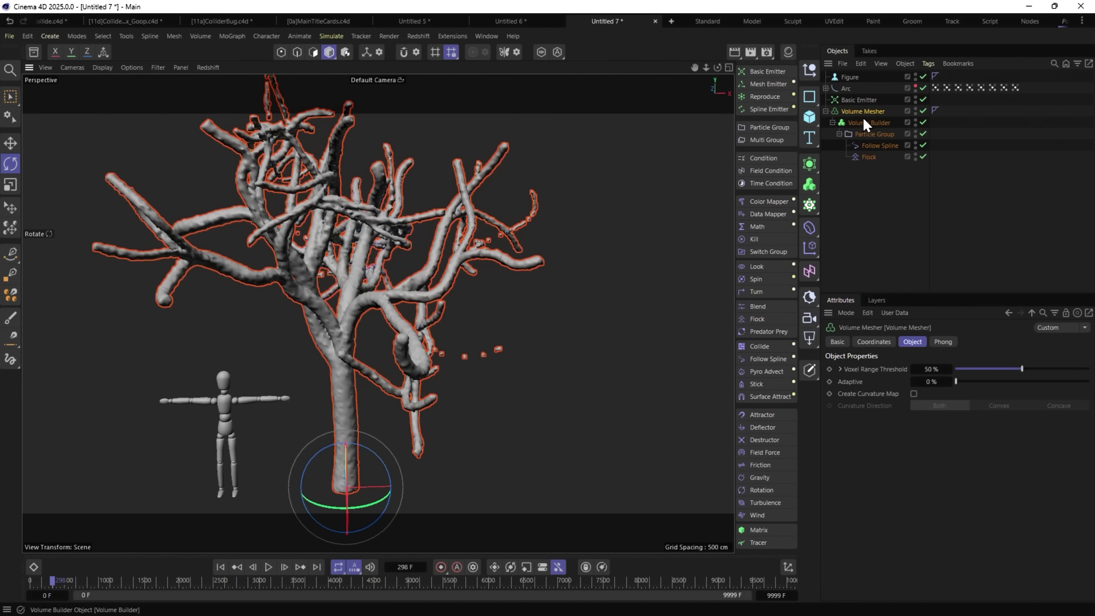
Add a Smoothing deformer under the Volume Mesher and hide the coloured particles.
click(808, 235)
click(867, 453)
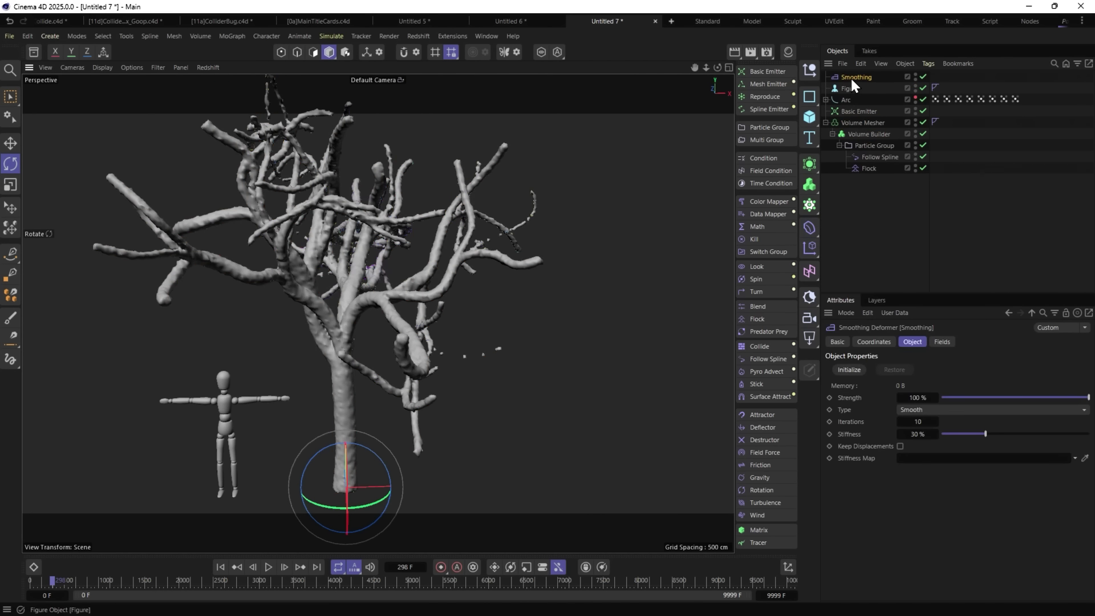
drag(851, 77, 868, 129)
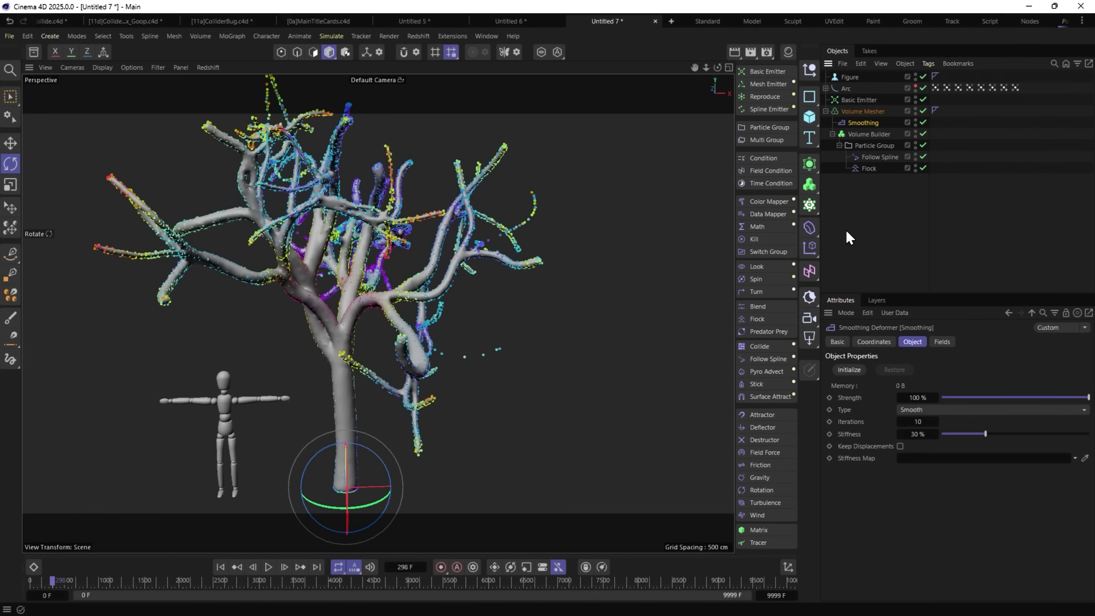
click(395, 334)
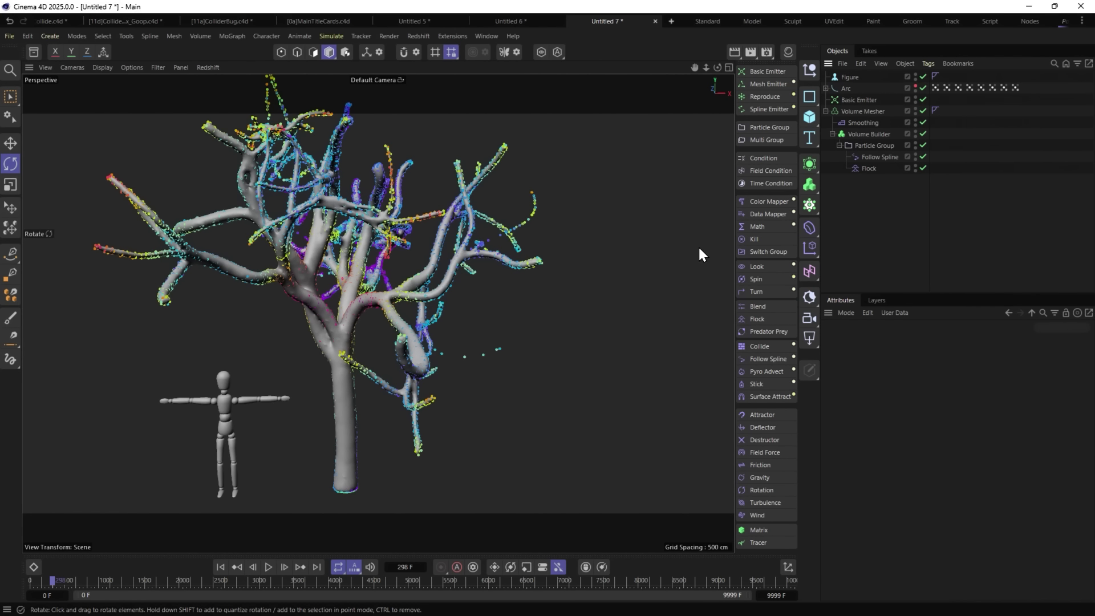
click(915, 143)
mouse_move(351, 309)
alt+mouse_down()
mouse_move(248, 313)
mouse_move(176, 283)
mouse_move(361, 315)
alt+mouse_up()
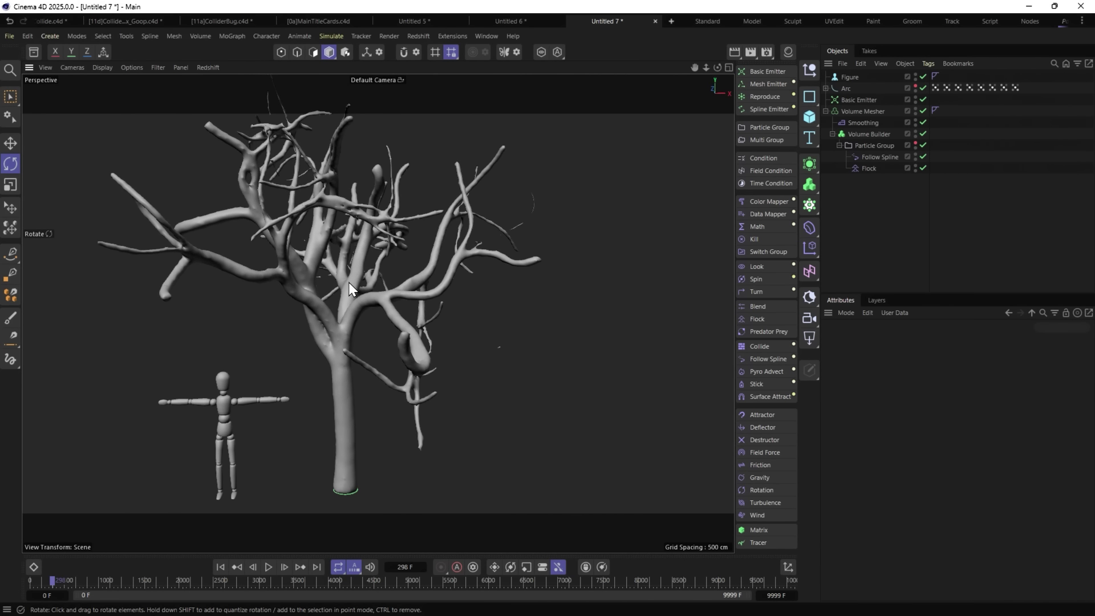
alt+drag(349, 289, 352, 315)
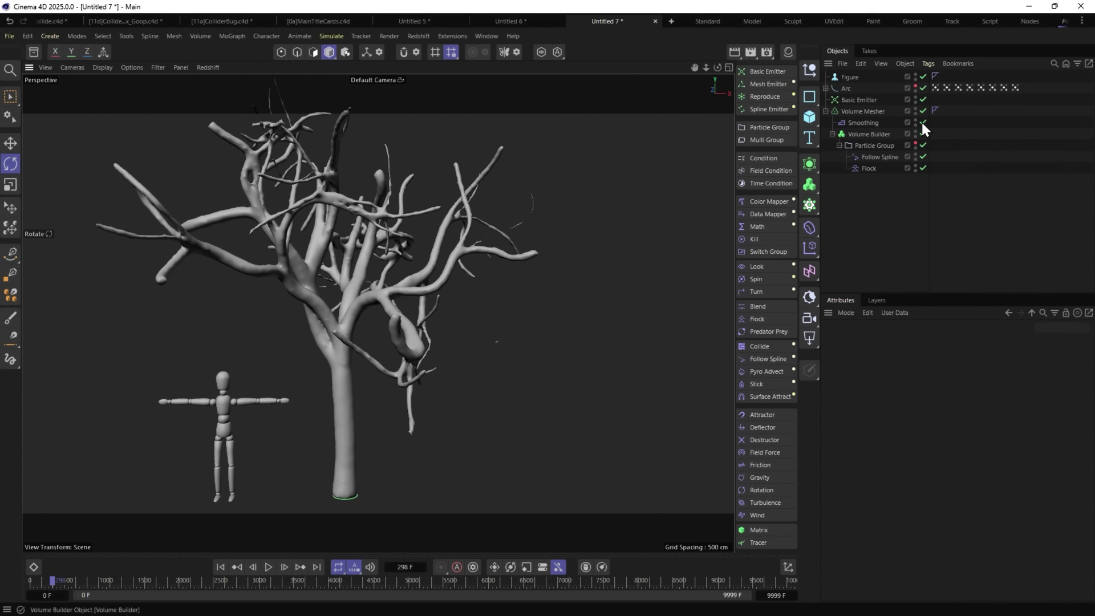
Add a Vertex Color tag to the Volume Mesher driven by the Particle Group field at 3 cm radius.
right_click(870, 111)
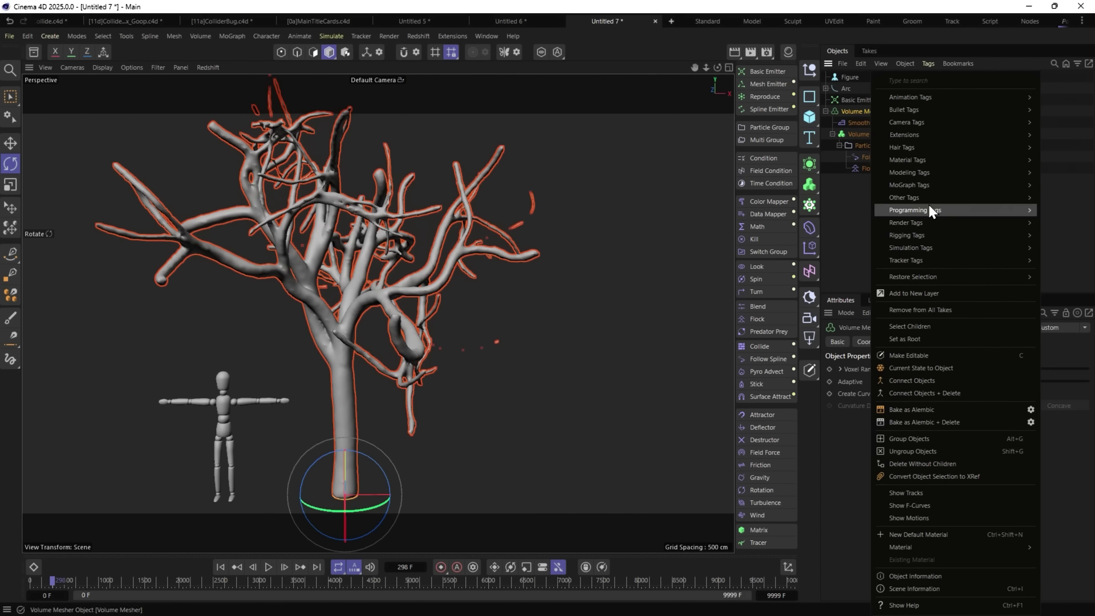
mouse_move(911, 195)
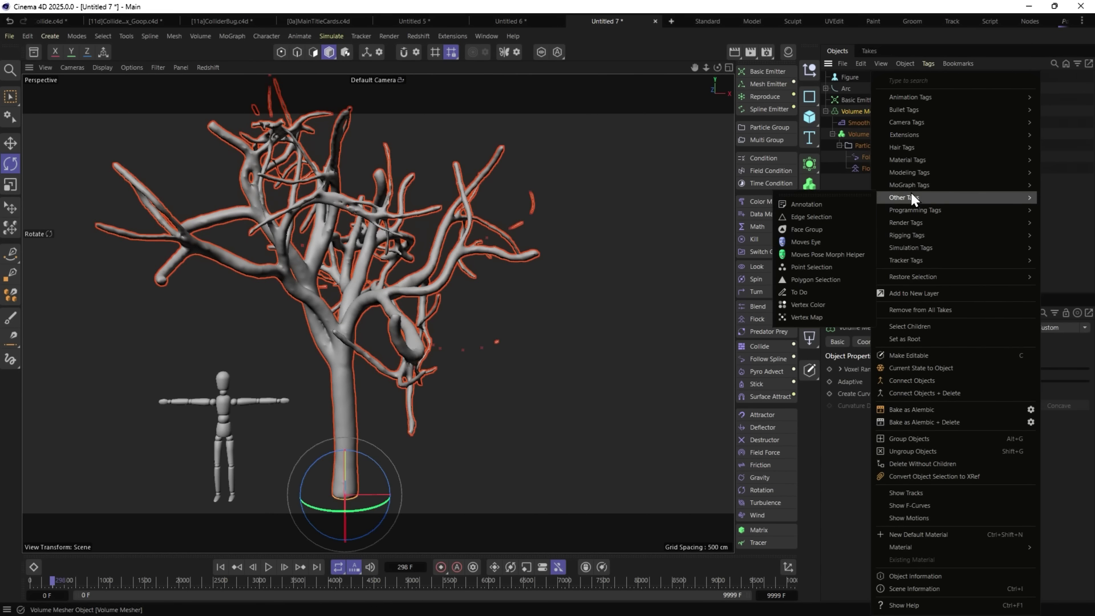
click(810, 306)
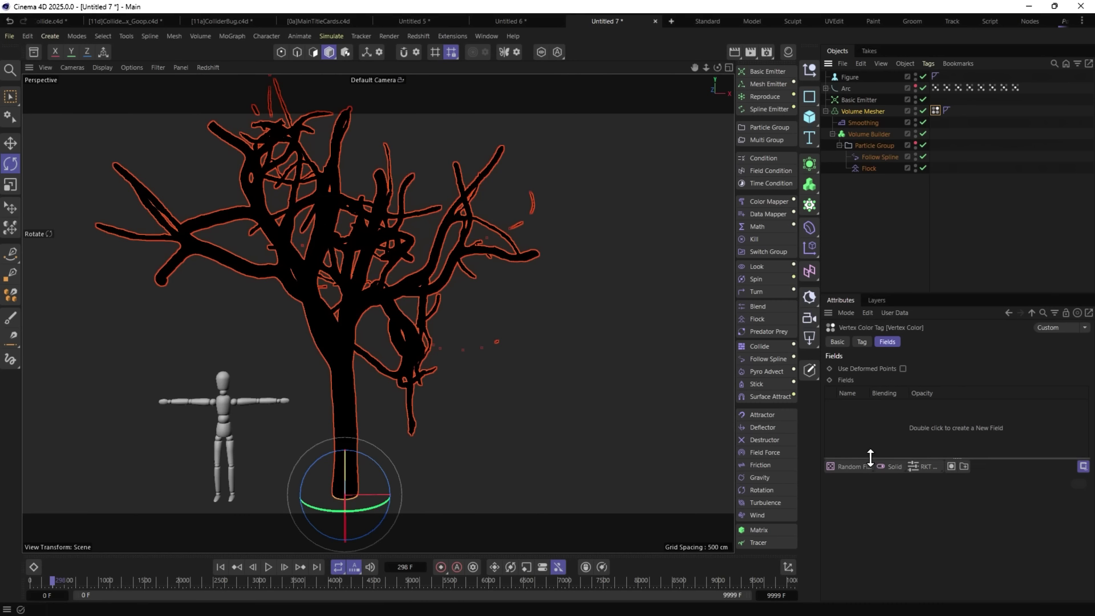
drag(867, 146, 869, 412)
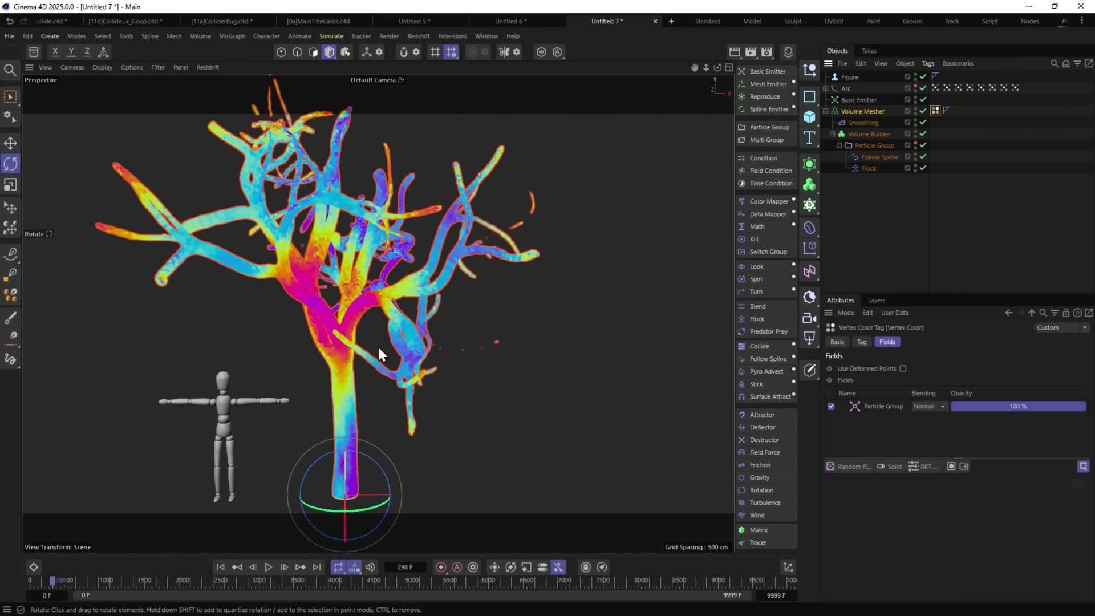
click(880, 407)
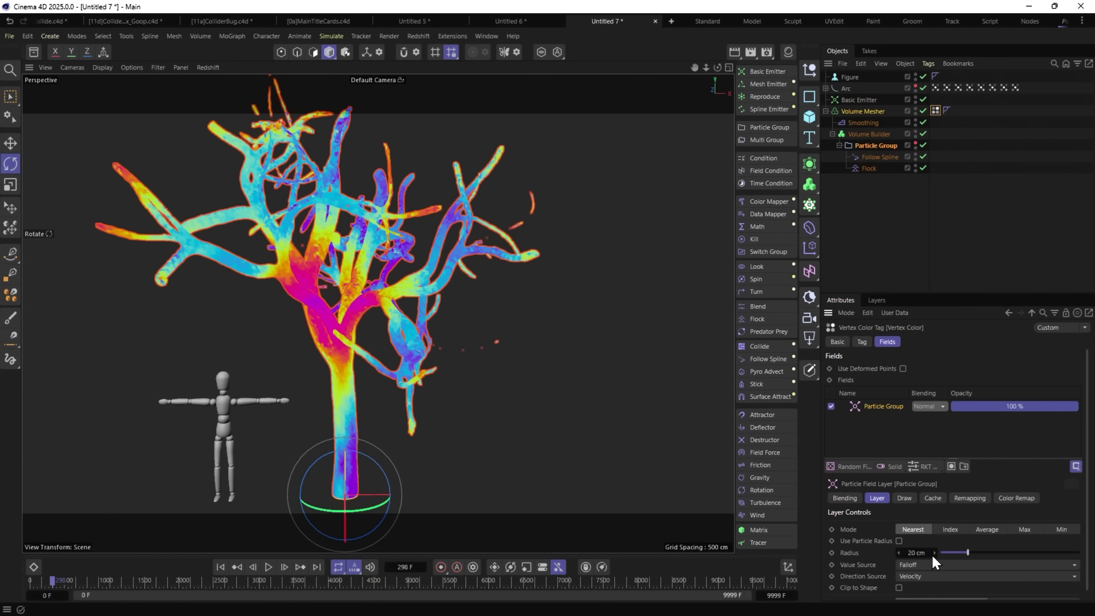
drag(952, 552, 945, 552)
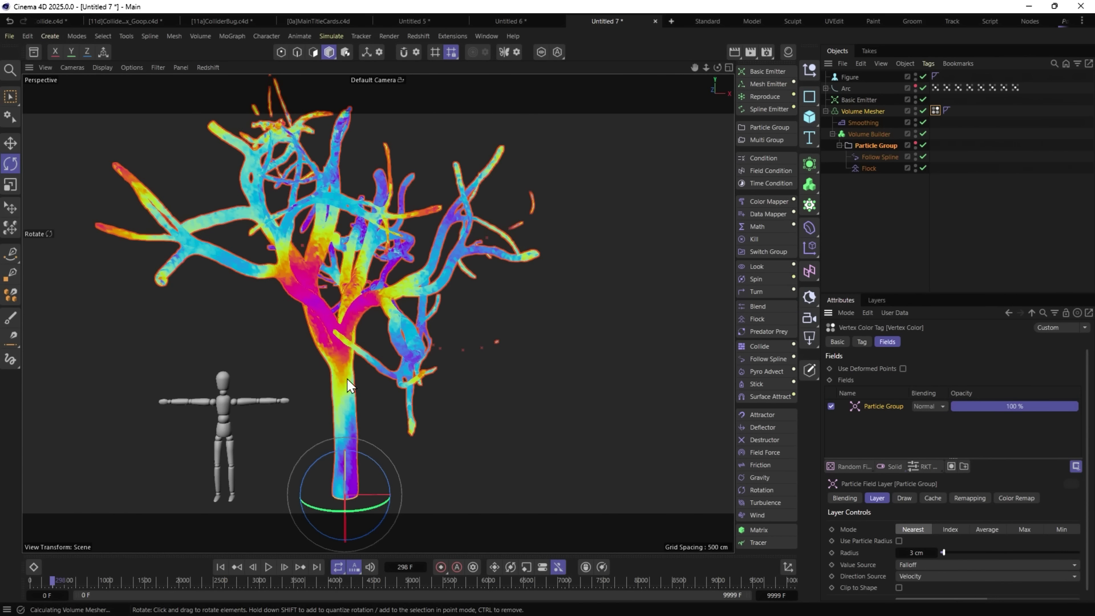
Check the coloured mesh in wireframe shading, then duplicate the Vertex Color tag.
key(n)
key(b)
key(n)
key(a)
ctrl+drag(934, 109, 945, 108)
Rename the copy 'Vertex Color 2' and replace its Particle Group field with the first Vertex Color tag.
click(847, 340)
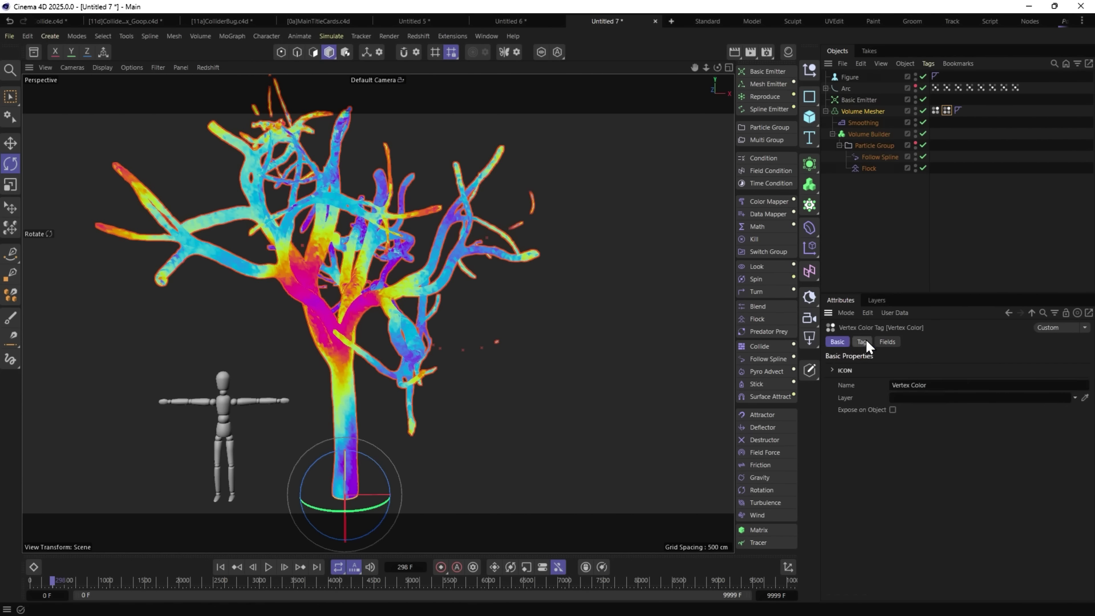
click(938, 386)
text(2)
key(Return)
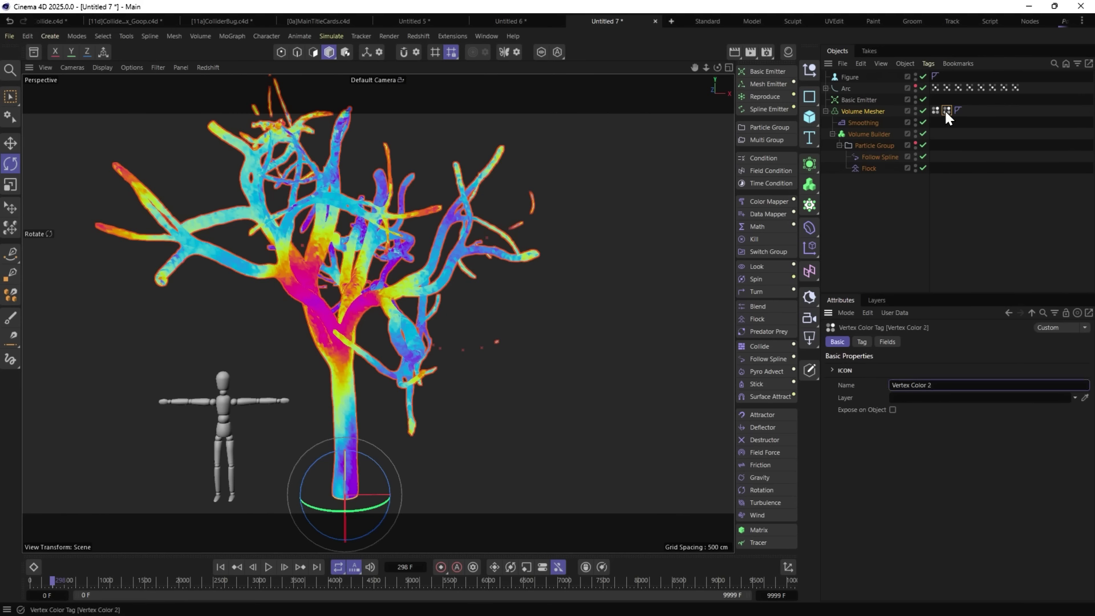
click(887, 342)
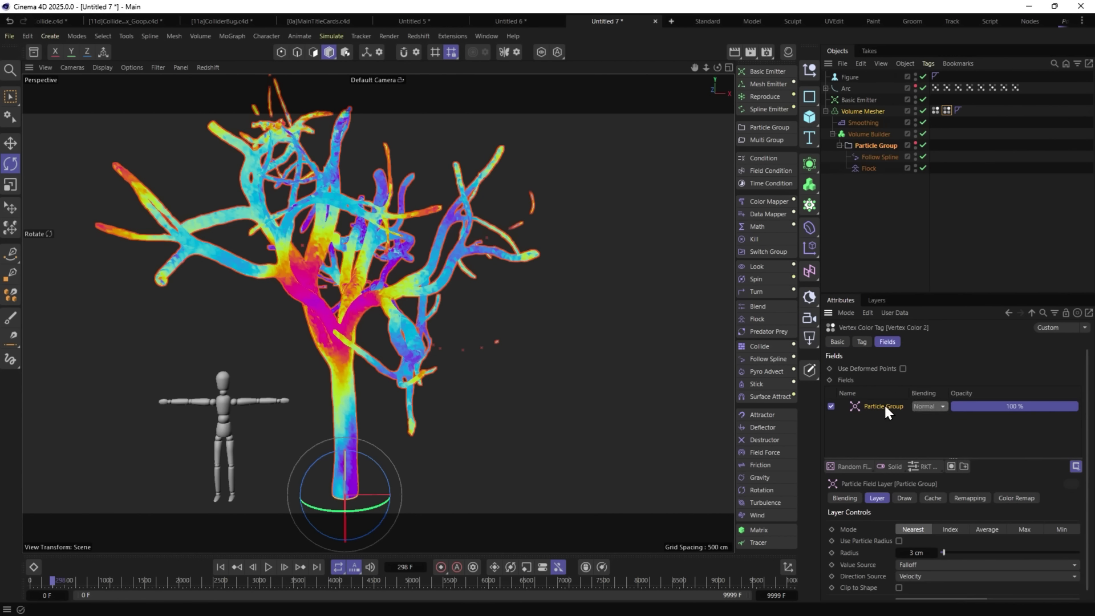
key(Delete)
drag(946, 110, 867, 407)
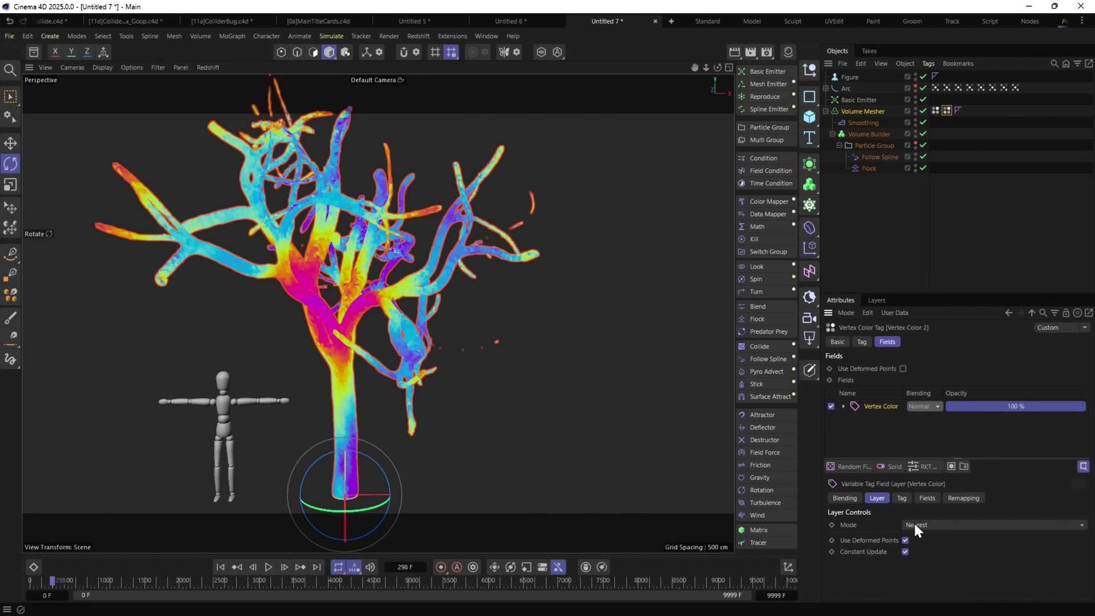
Set the tag's sampling mode to Average with a 42 cm radius.
click(913, 523)
click(920, 523)
click(921, 523)
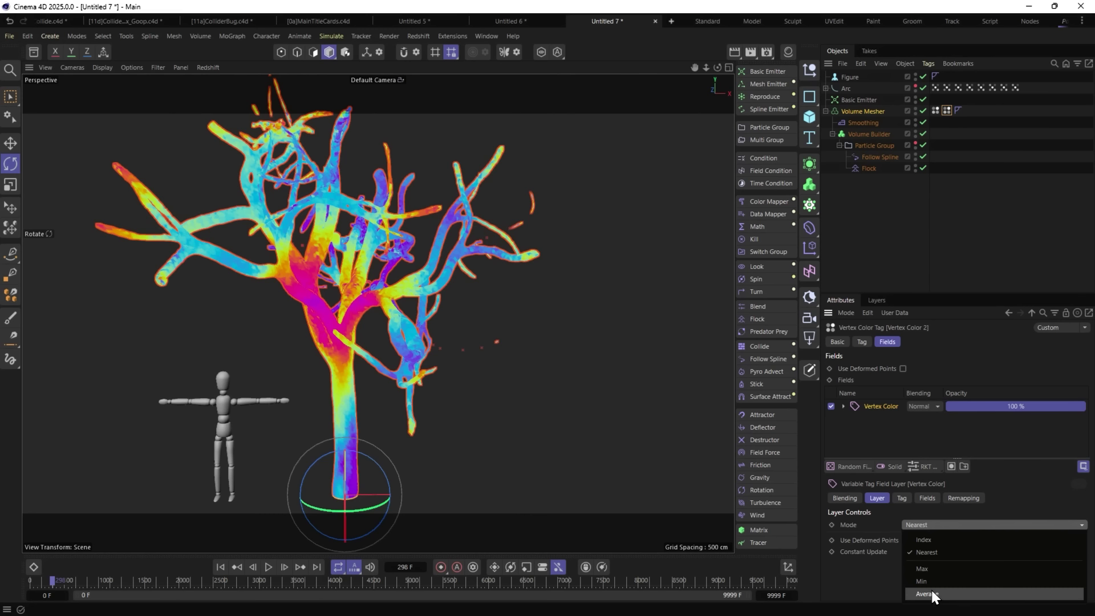
click(932, 593)
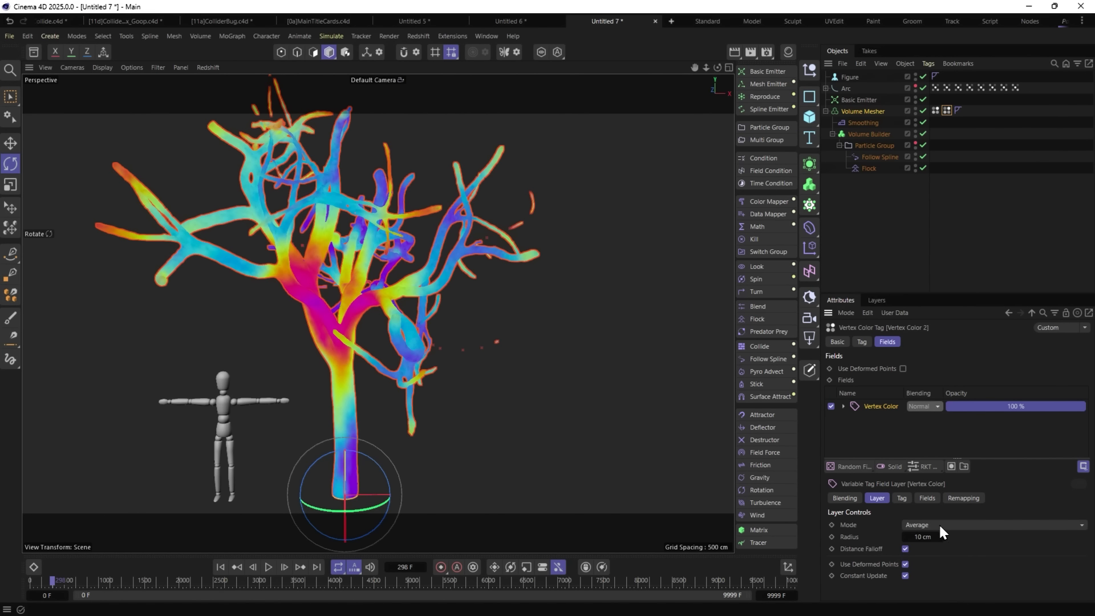
drag(927, 536, 946, 536)
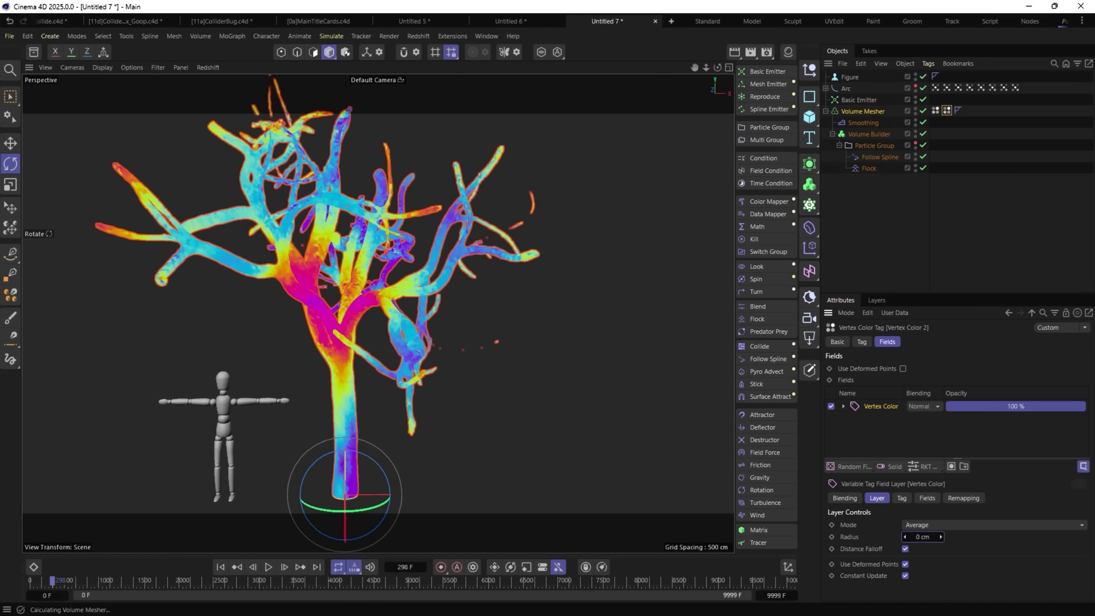
drag(922, 536, 946, 536)
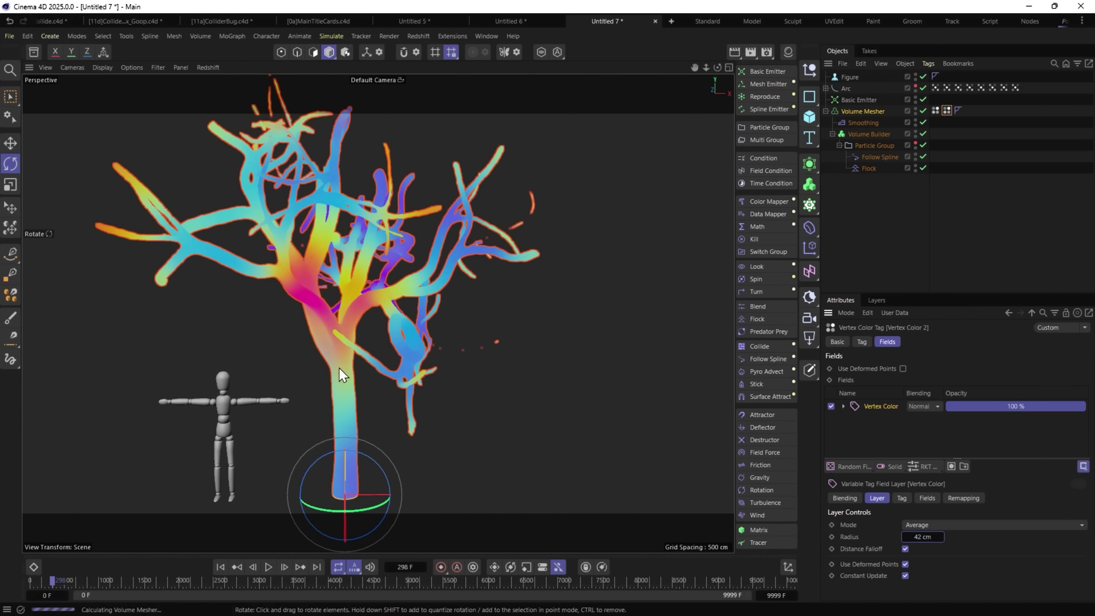
key(ctrl+z)
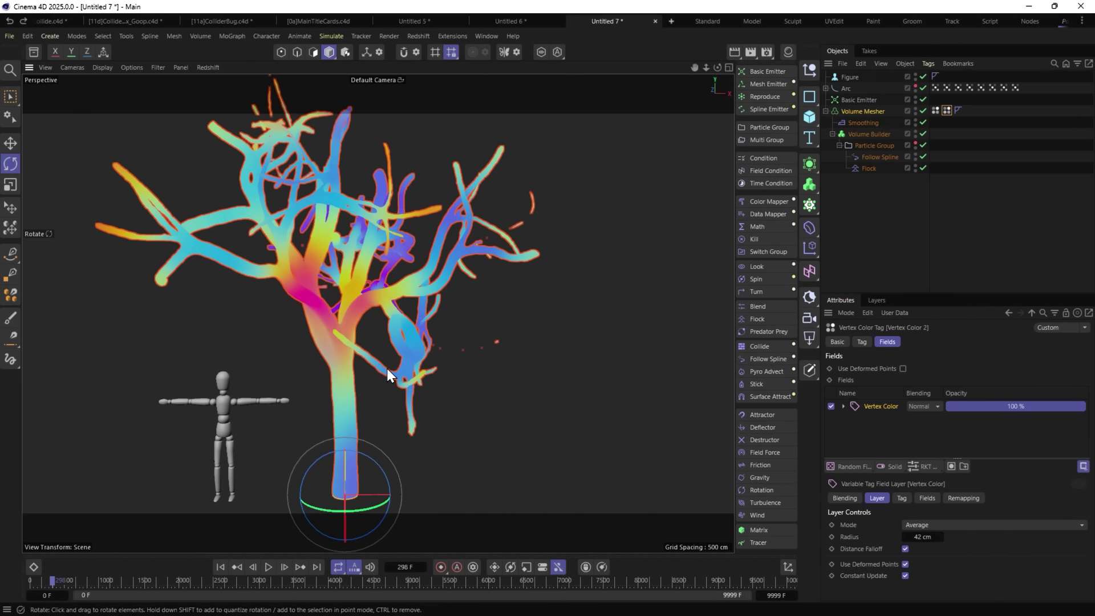
Add an RKT HSB field layer with hue shifted 38% and saturation 49%.
click(922, 467)
click(915, 479)
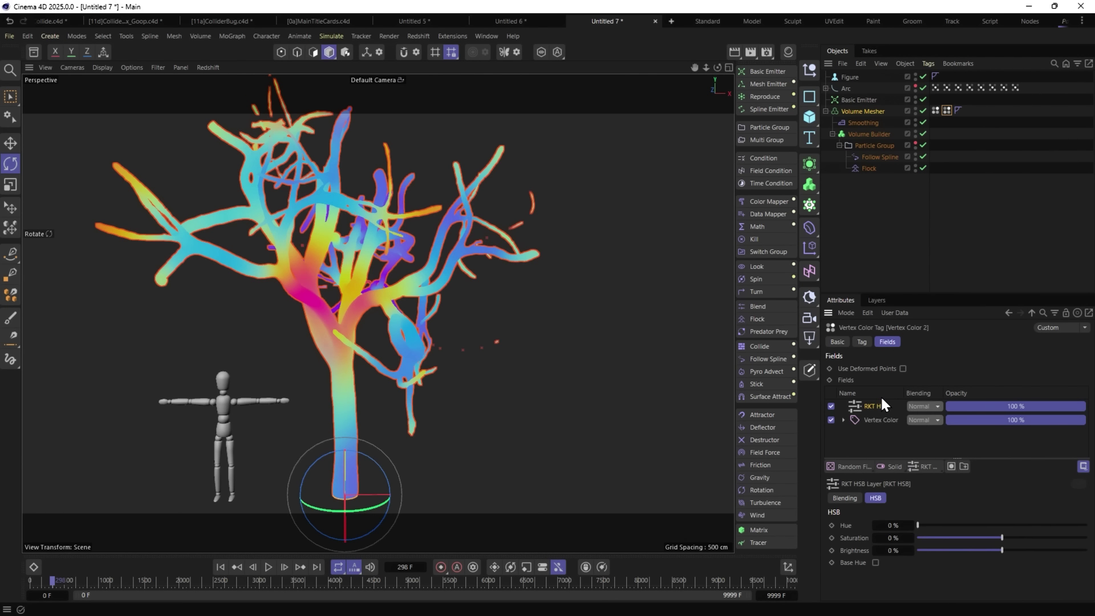
drag(1007, 538, 1048, 539)
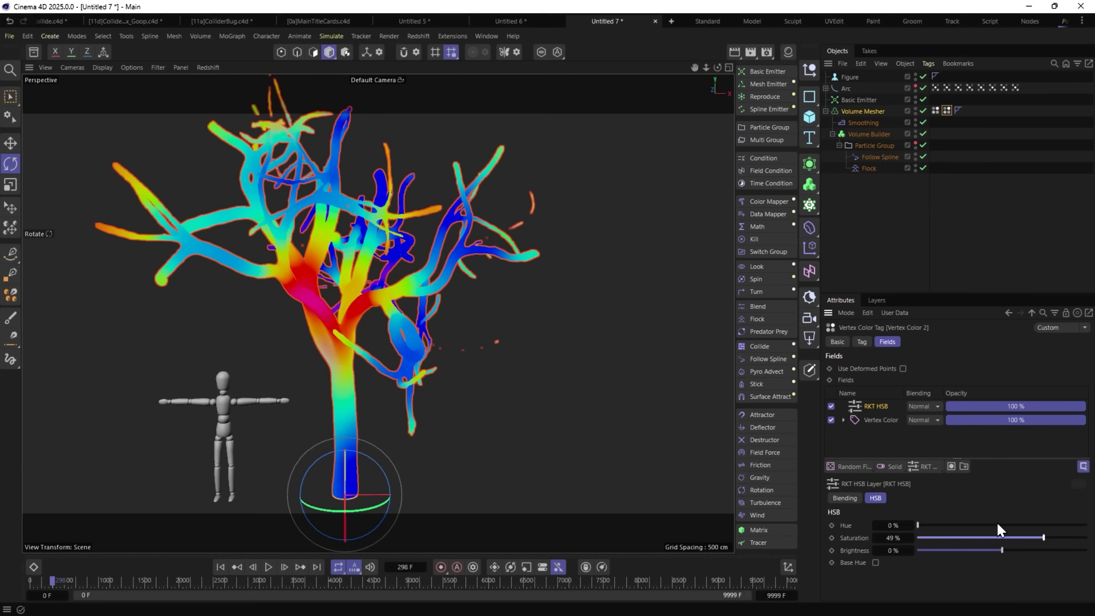
drag(923, 525, 981, 519)
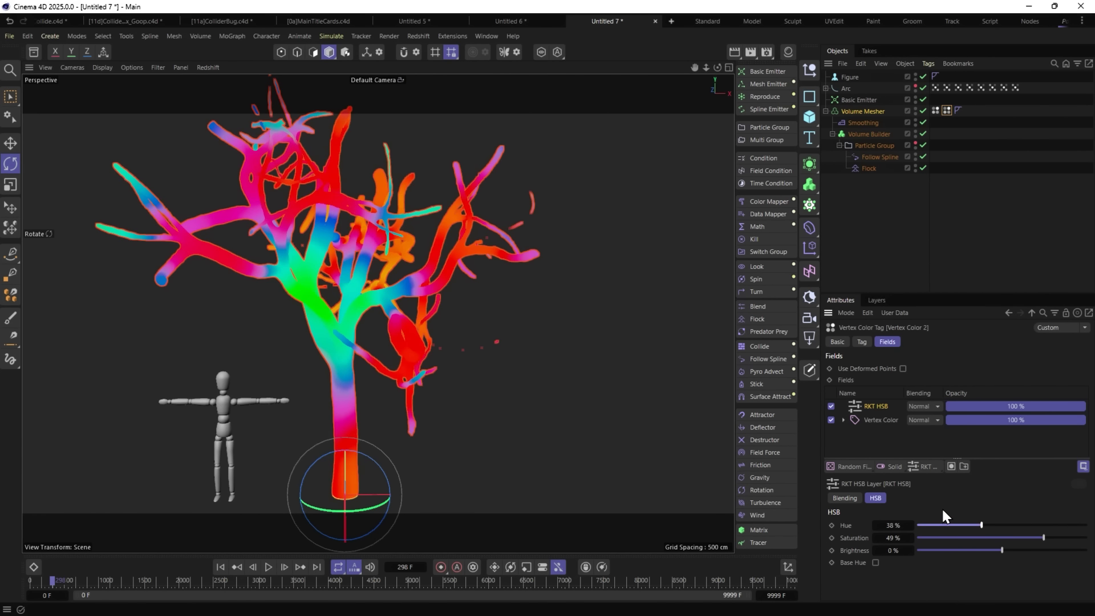
Rewind the simulation and review the tinted tree in wireframe and solid shading.
click(861, 247)
click(946, 111)
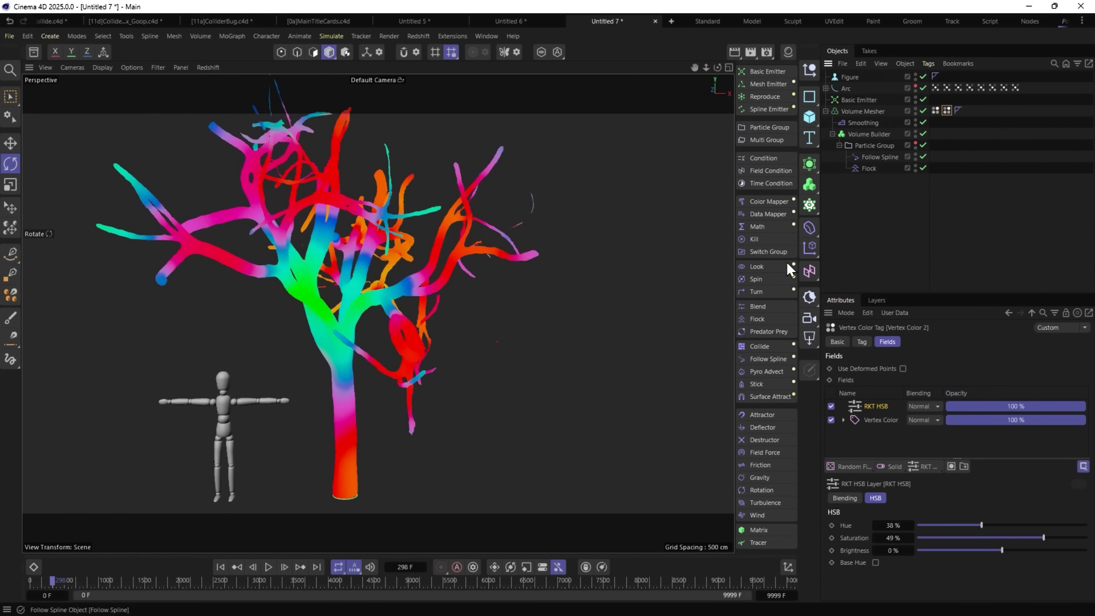
click(220, 566)
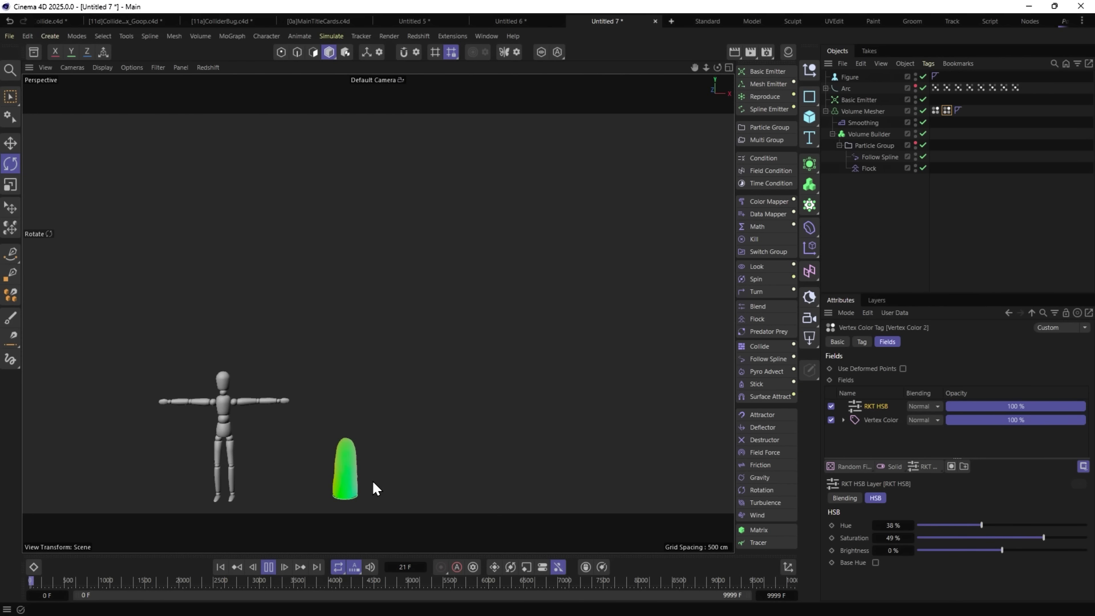
key(n)
key(g)
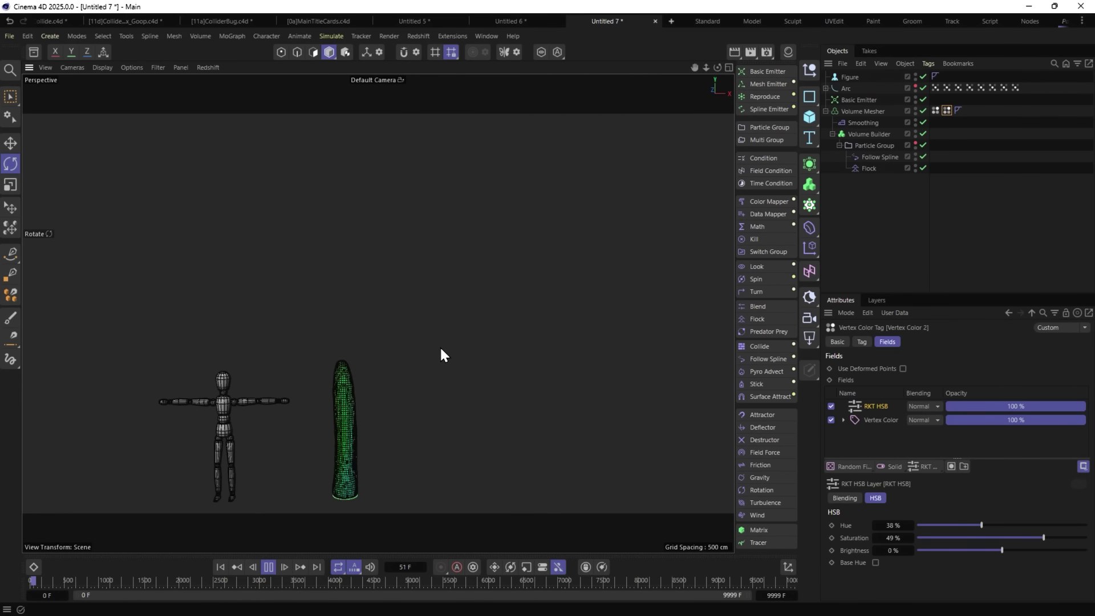
key(n)
key(a)
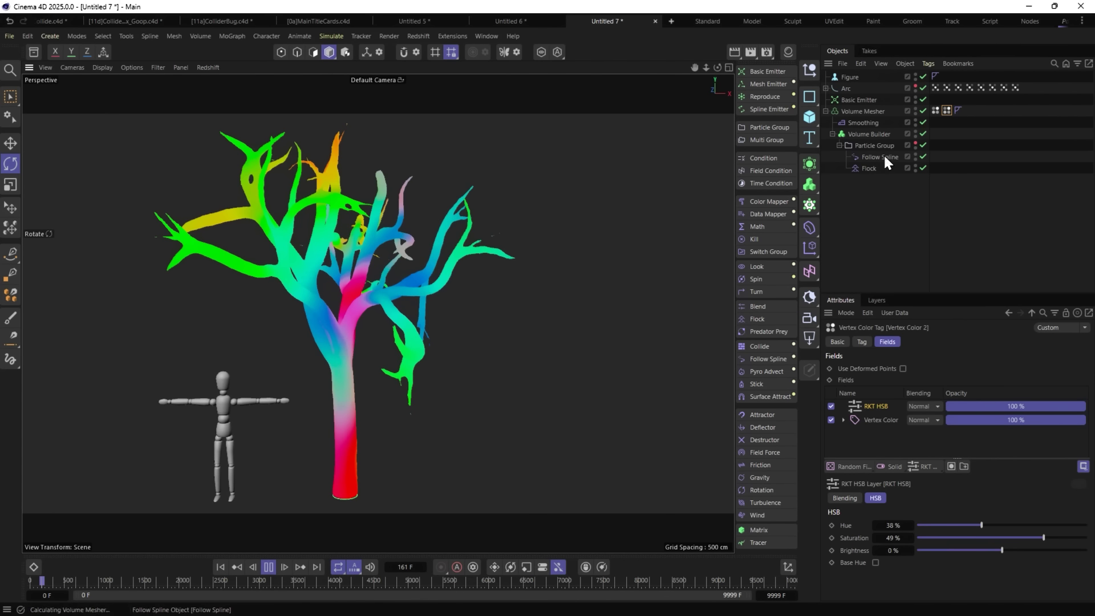
click(268, 567)
click(220, 566)
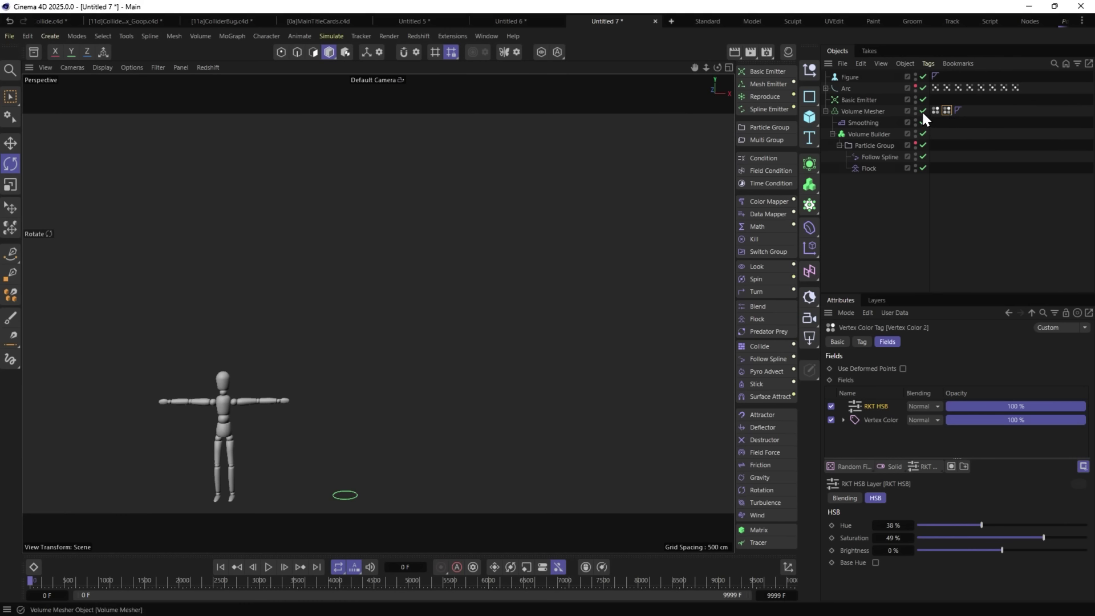
Disable Volume Mesher, Smoothing and Volume Builder, then play the particle simulation.
drag(923, 110, 922, 135)
click(272, 561)
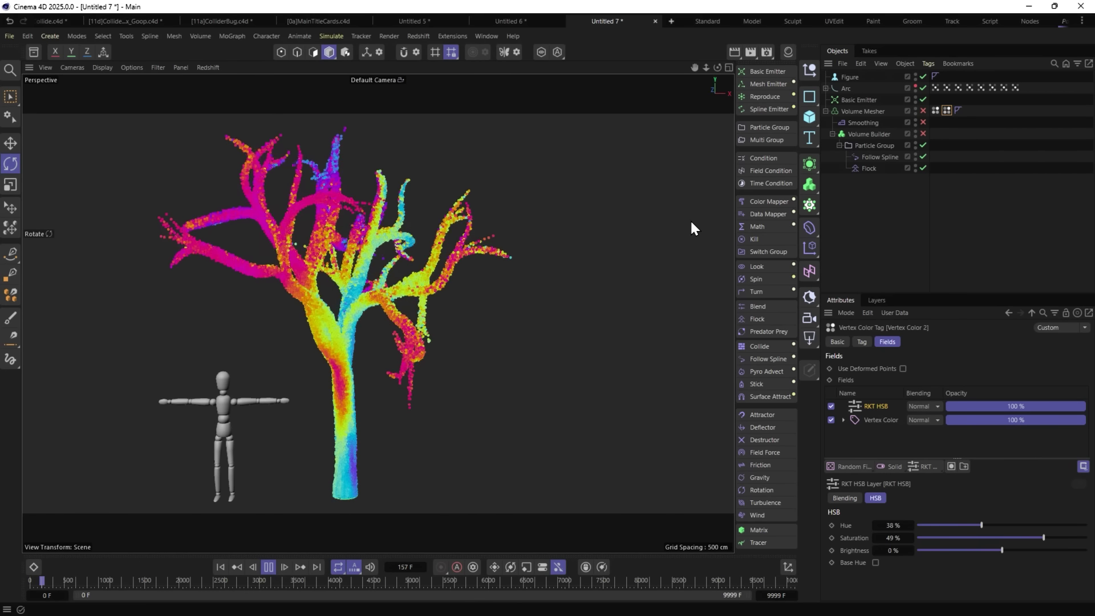
Add a Color Mapper inside the Particle Group and restart the simulation.
click(765, 203)
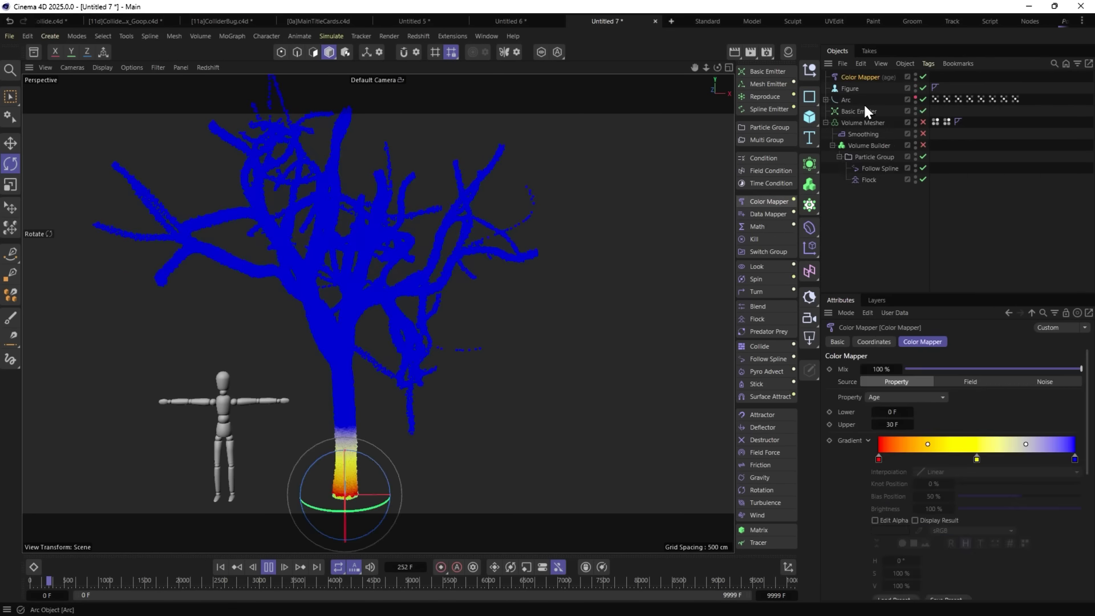
drag(854, 84, 873, 184)
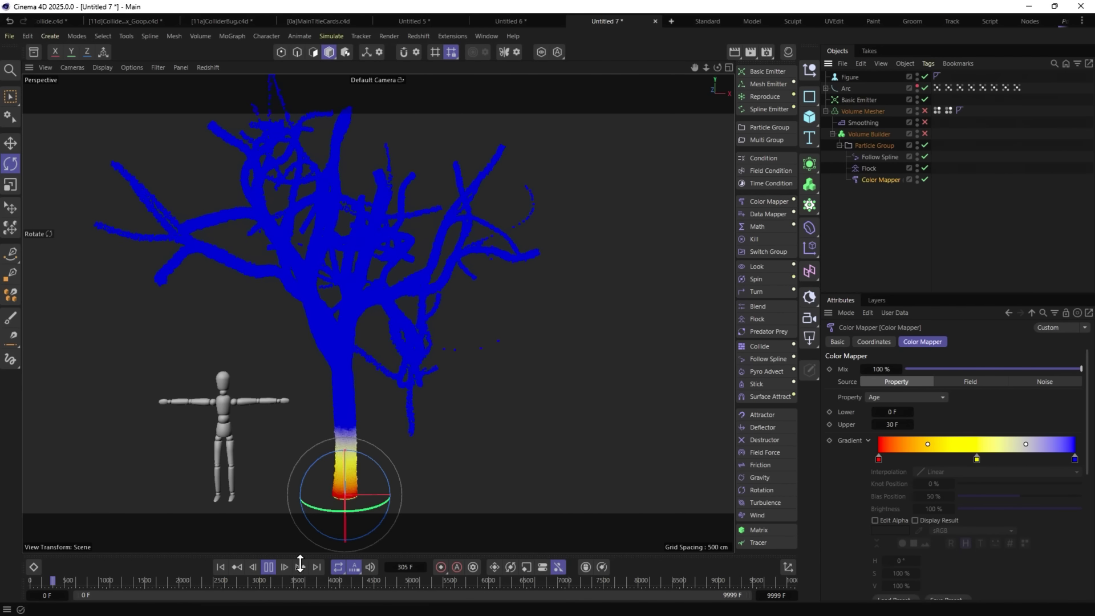
click(221, 567)
Delete the red and yellow gradient knots and desaturate the remaining knot to white.
drag(879, 459, 880, 490)
click(976, 459)
drag(976, 459, 982, 492)
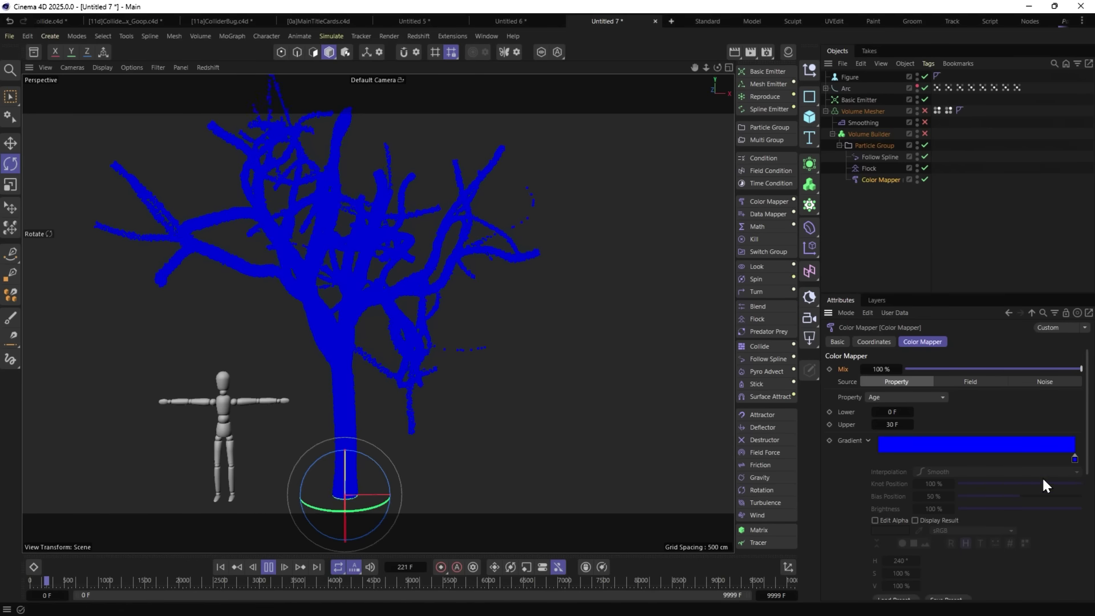
click(1074, 459)
double_click(1074, 459)
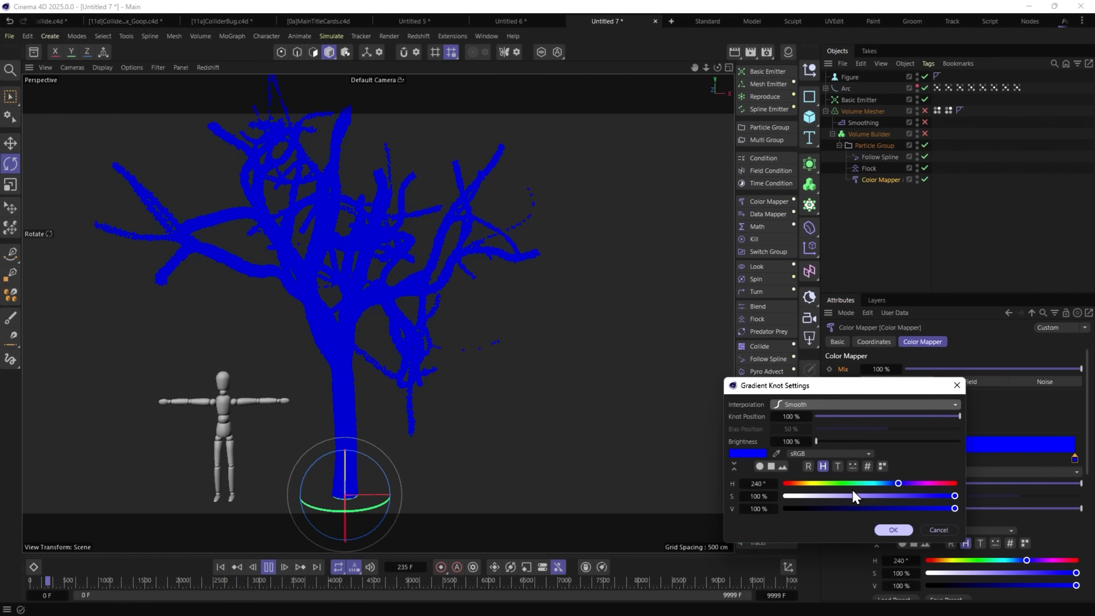
drag(852, 495, 855, 506)
click(894, 529)
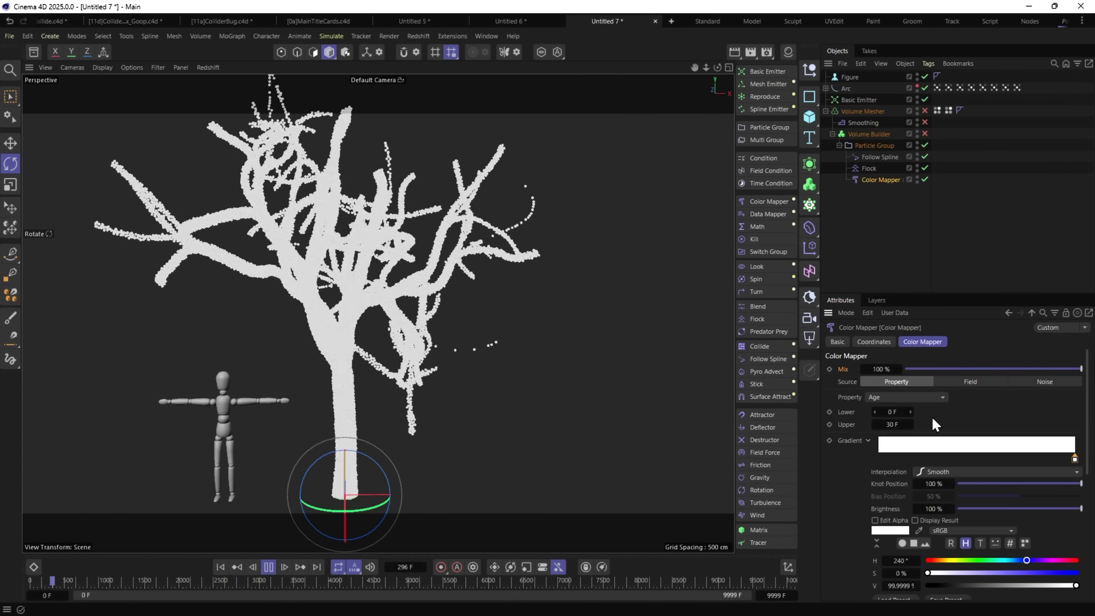
Lower the Color Mapper Mix to 0.3% and make the gradient knot fully saturated magenta.
drag(892, 369, 867, 370)
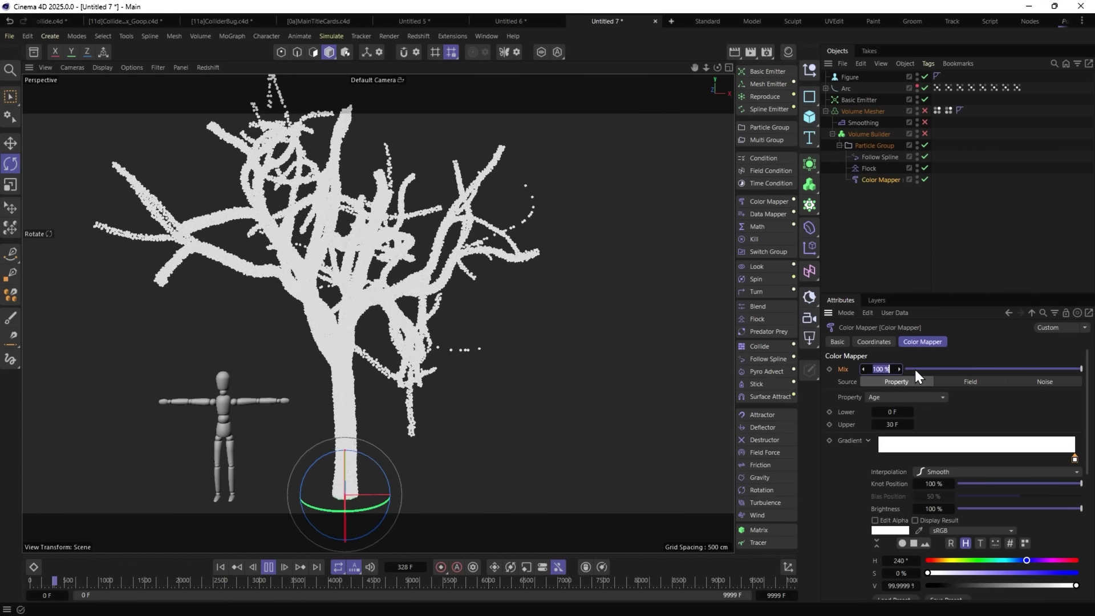
click(220, 566)
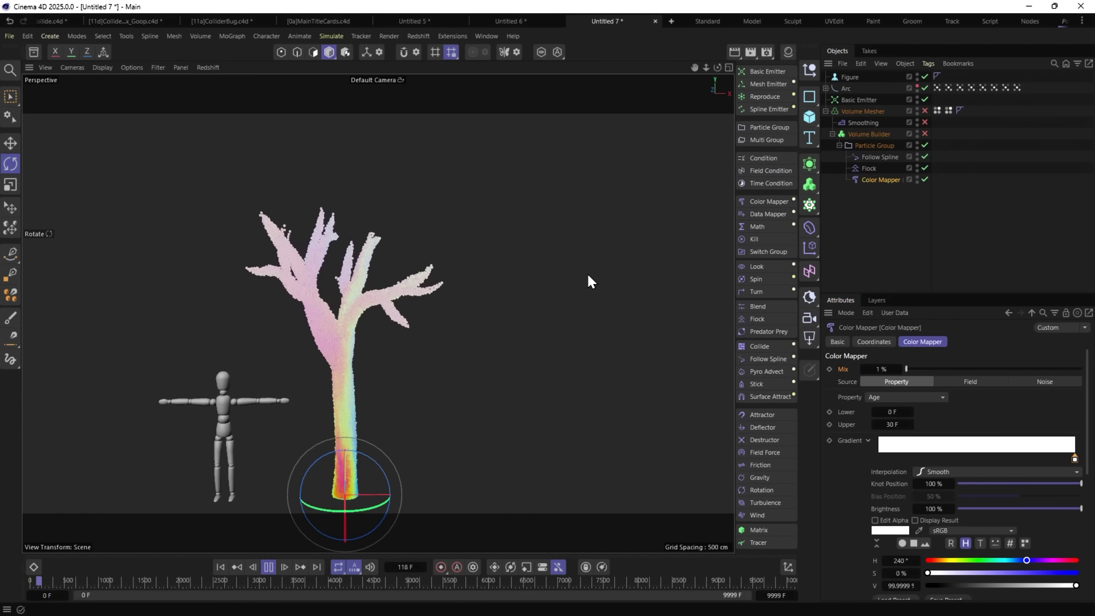
drag(891, 369, 883, 369)
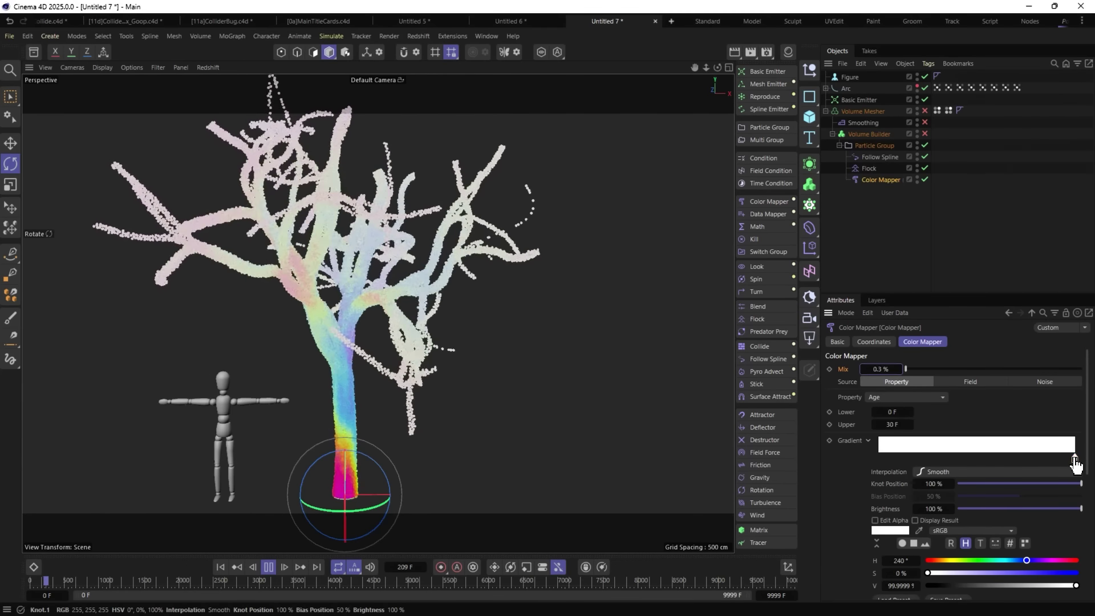
click(1036, 573)
drag(1052, 573, 1077, 572)
click(1055, 560)
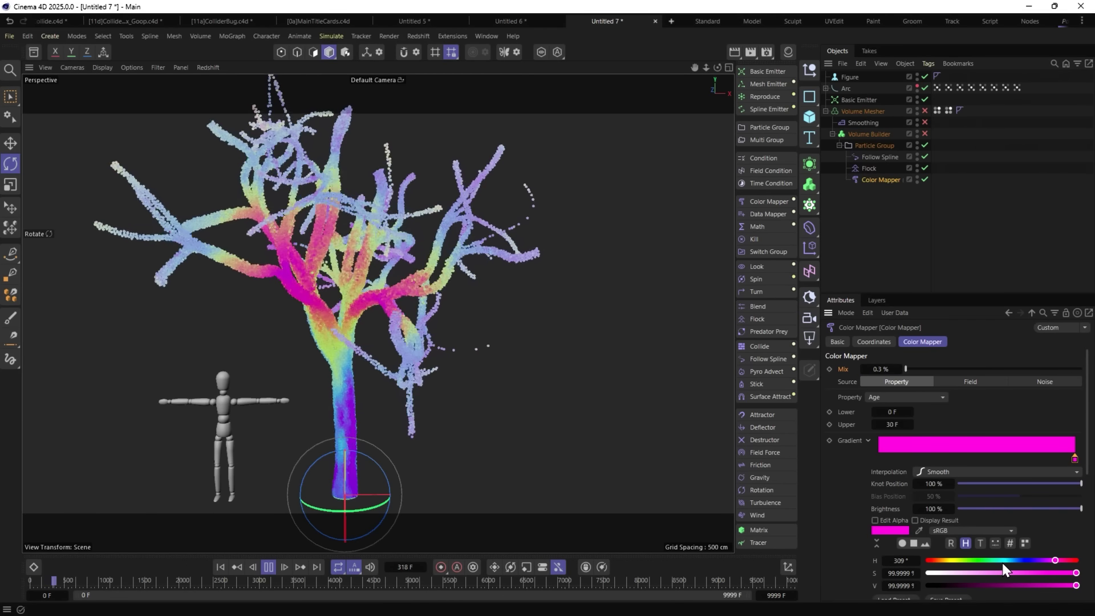
click(220, 566)
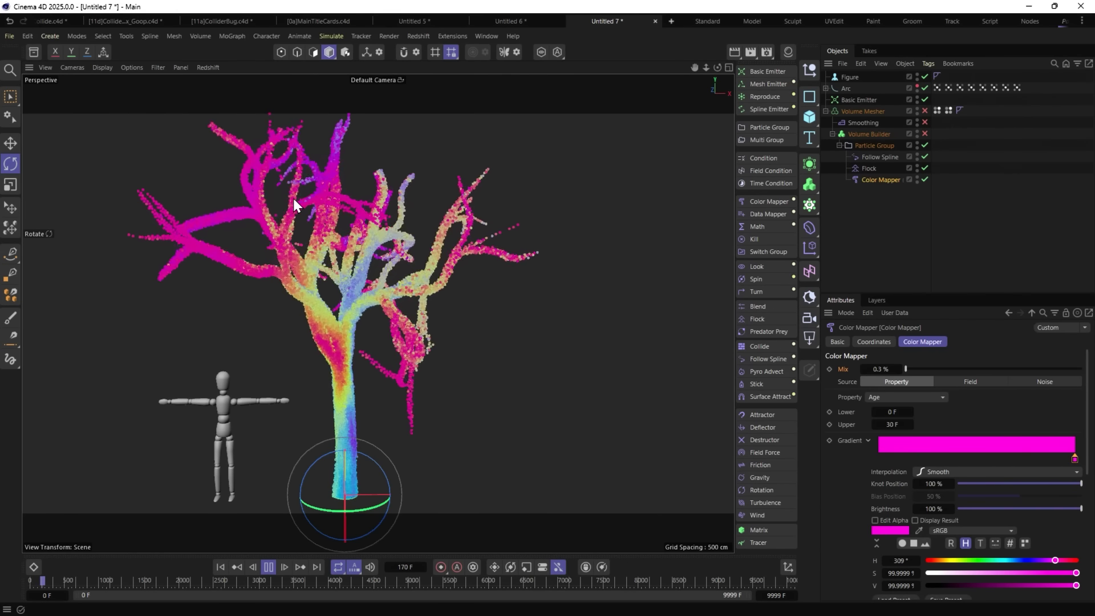
Set the Color Mapper Mix to 1.3% and rewind the simulation to frame 0.
double_click(881, 368)
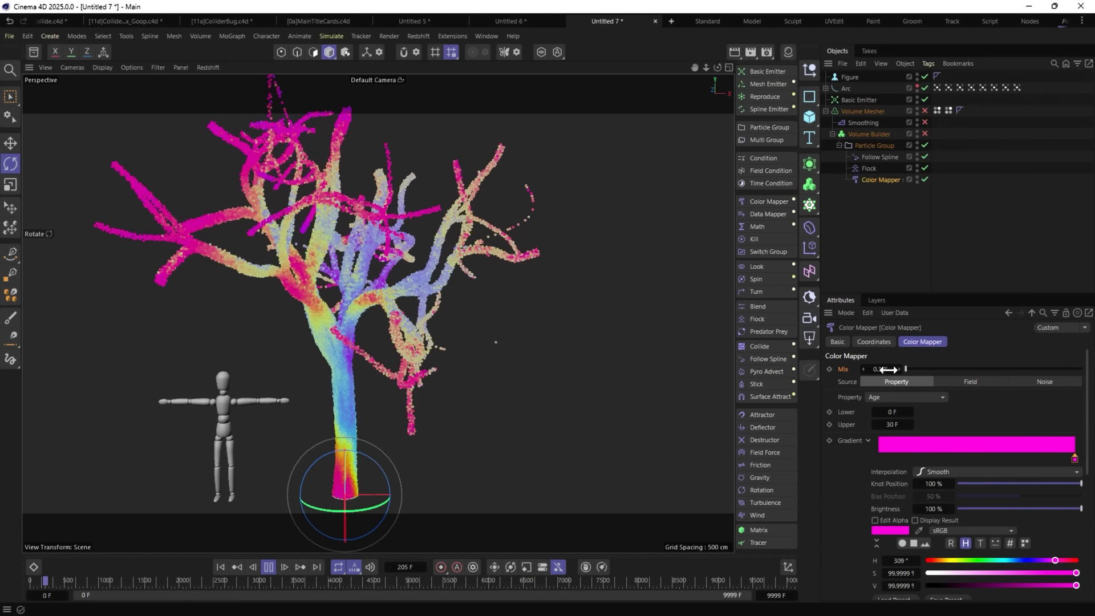
text(1.3)
key(Return)
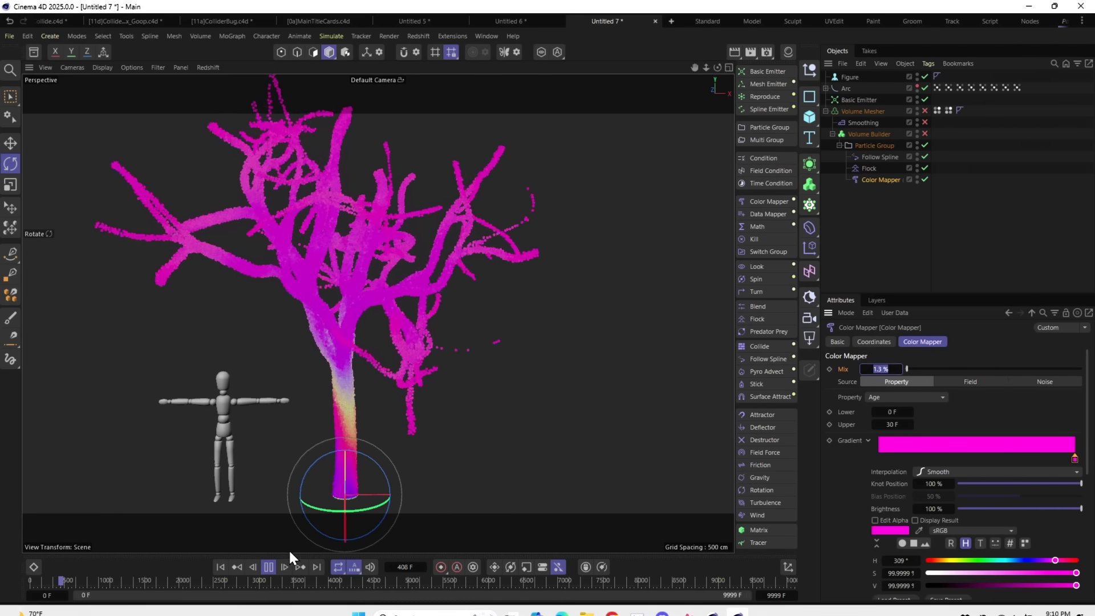
click(269, 565)
click(220, 566)
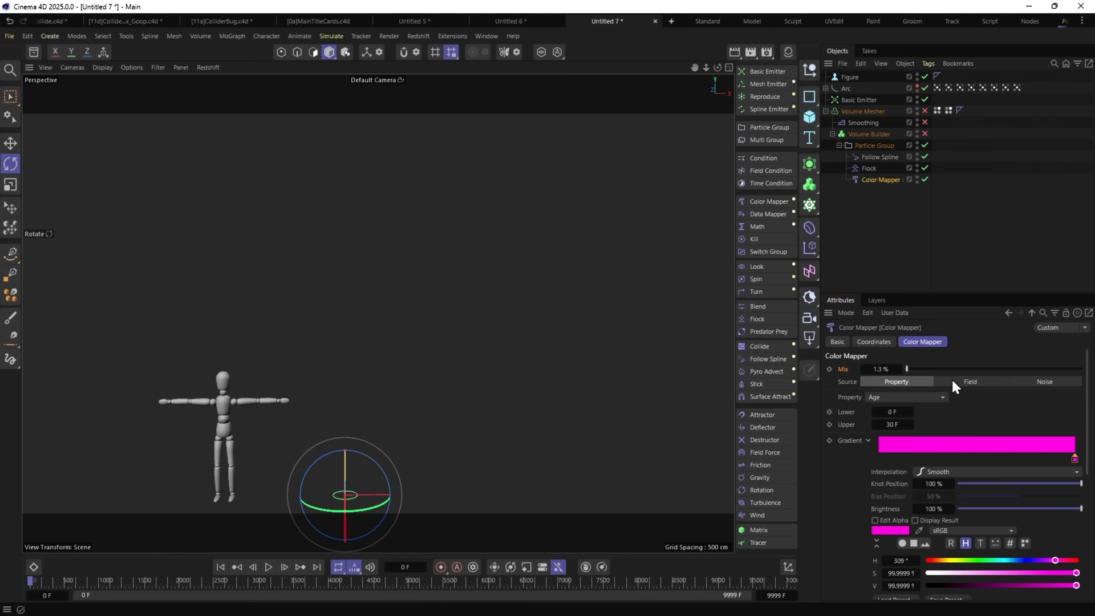
Switch the Color Mapper source to Field with Particle Group as its layer, previewing to frame 102.
click(966, 382)
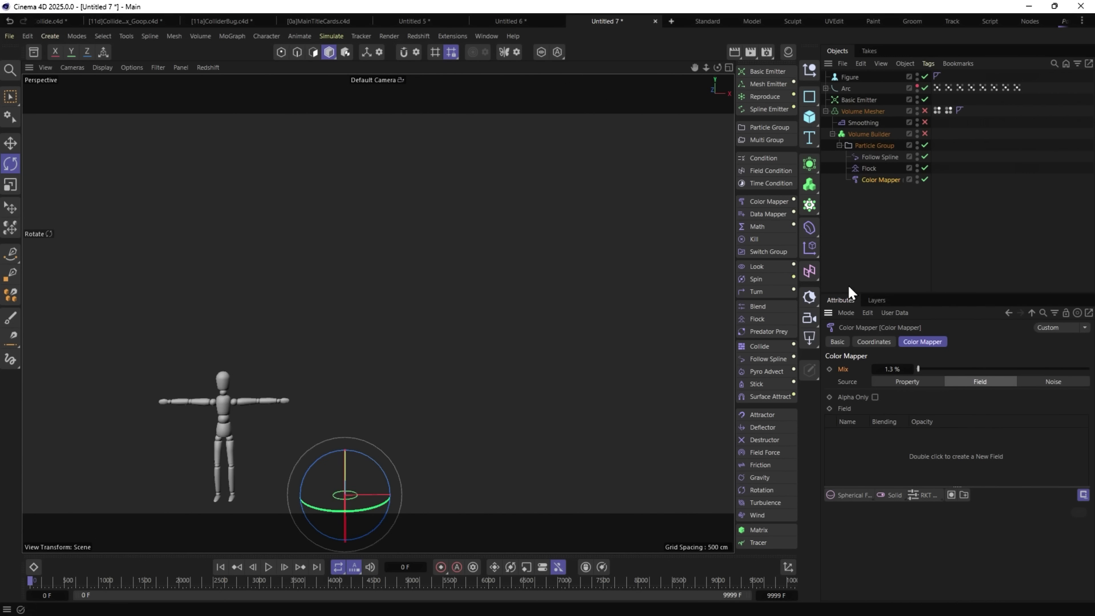
drag(875, 145, 875, 457)
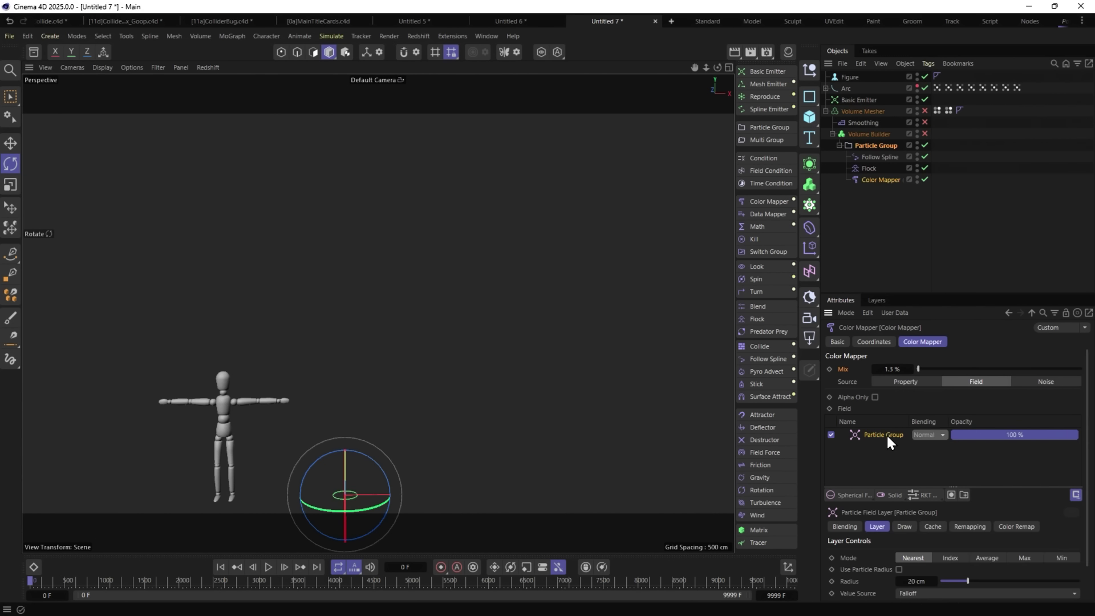
click(269, 567)
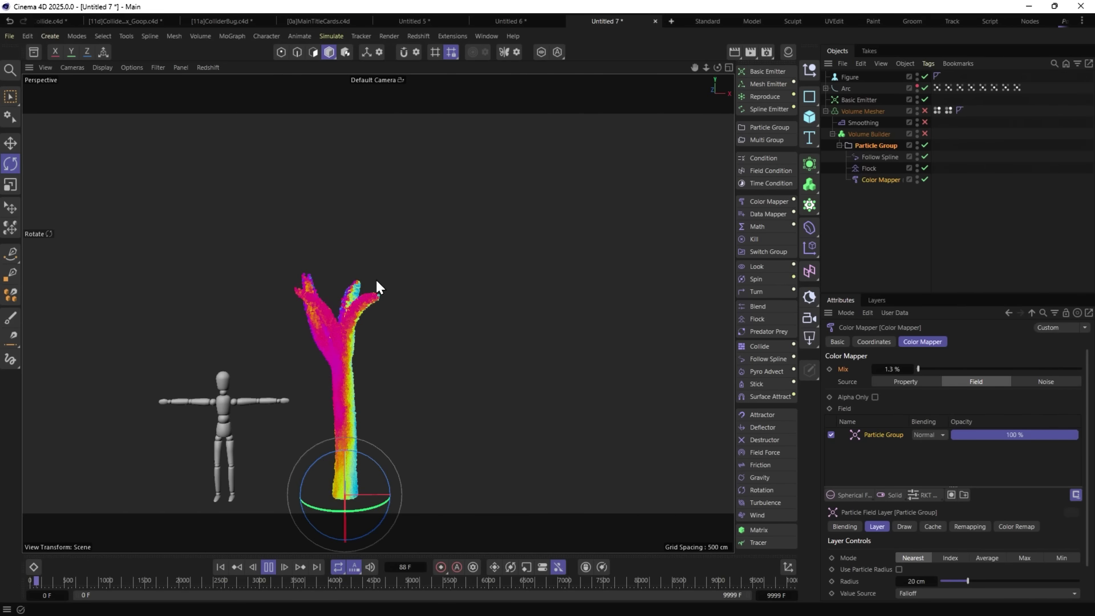
click(271, 566)
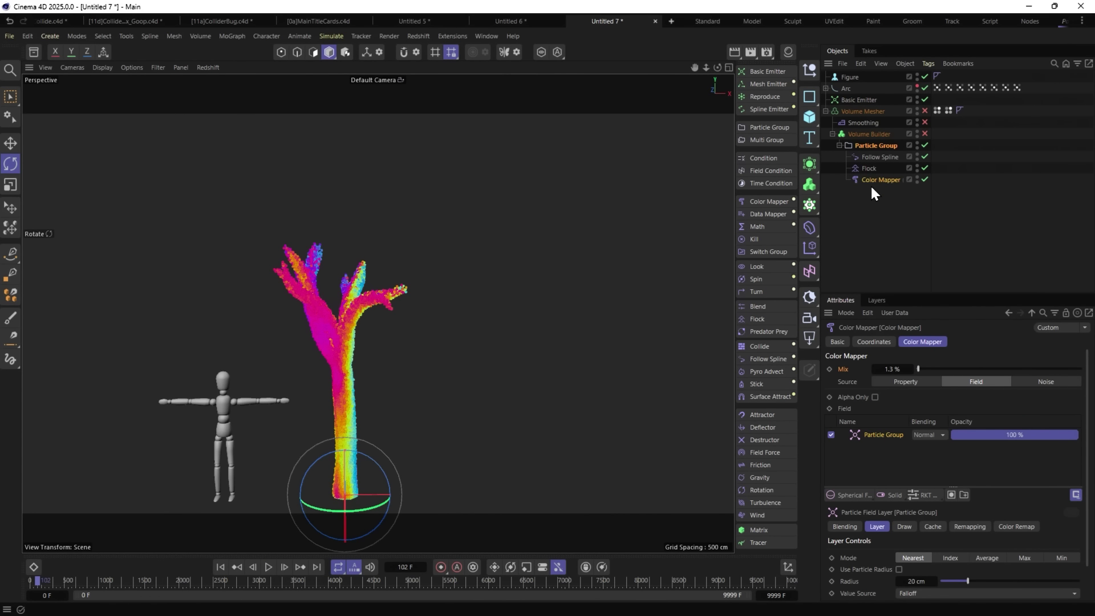
Add a Data Mapper to the scene and return to the Color Mapper settings.
click(782, 215)
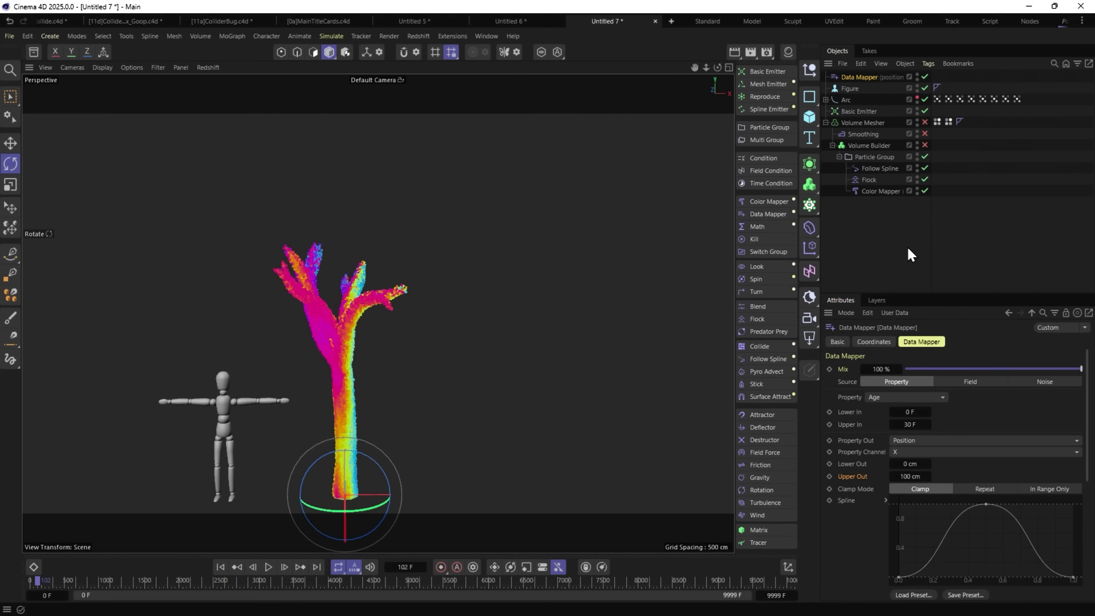
click(872, 191)
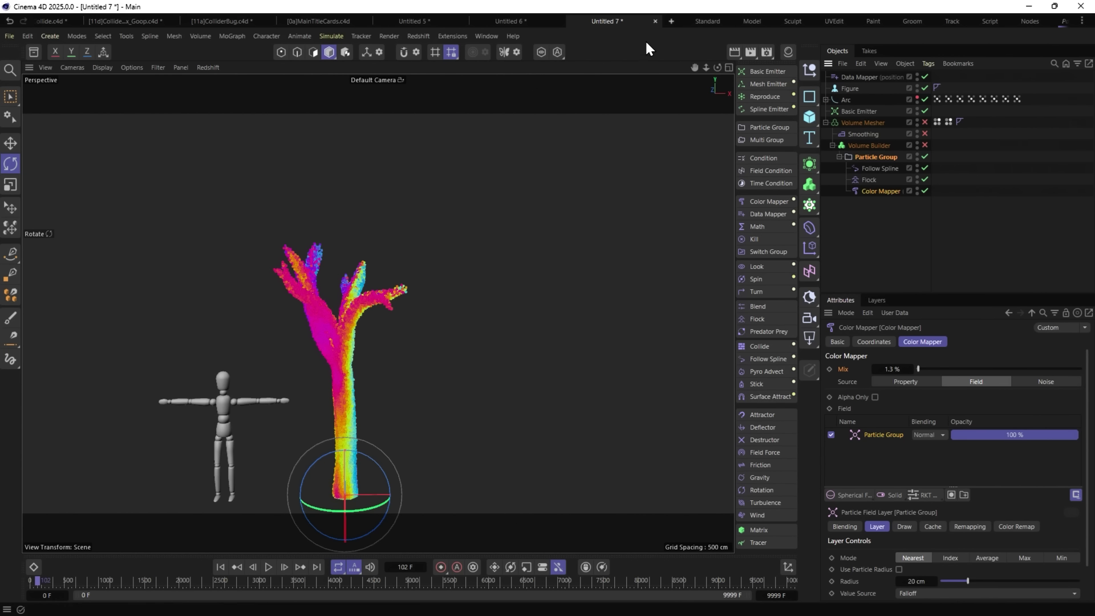
click(269, 566)
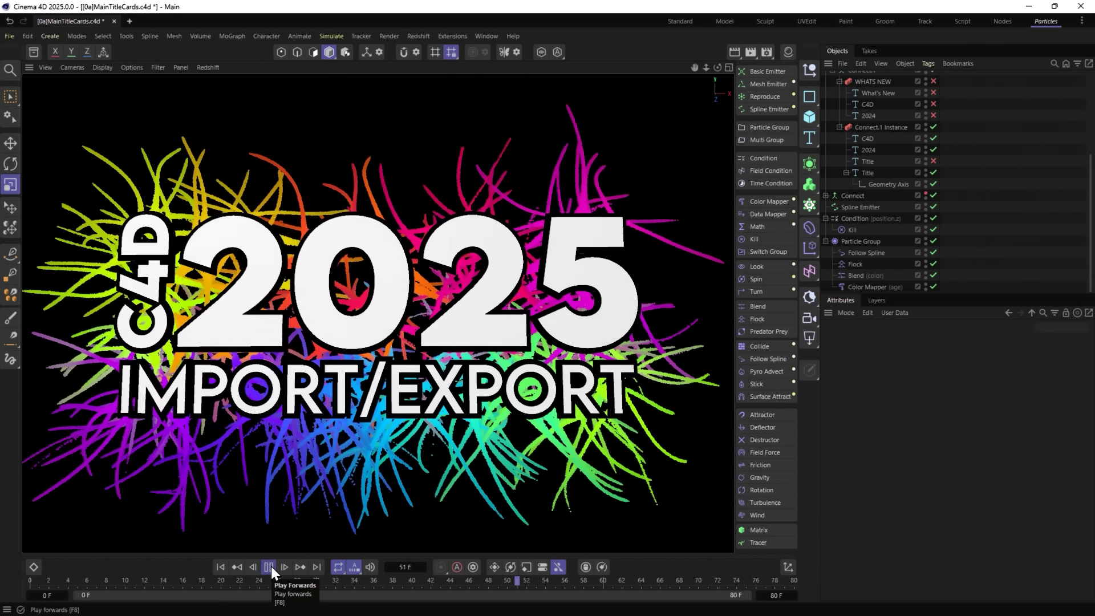
Preview the title card animation, pausing at frame 46, then create a new Untitled scene.
click(270, 563)
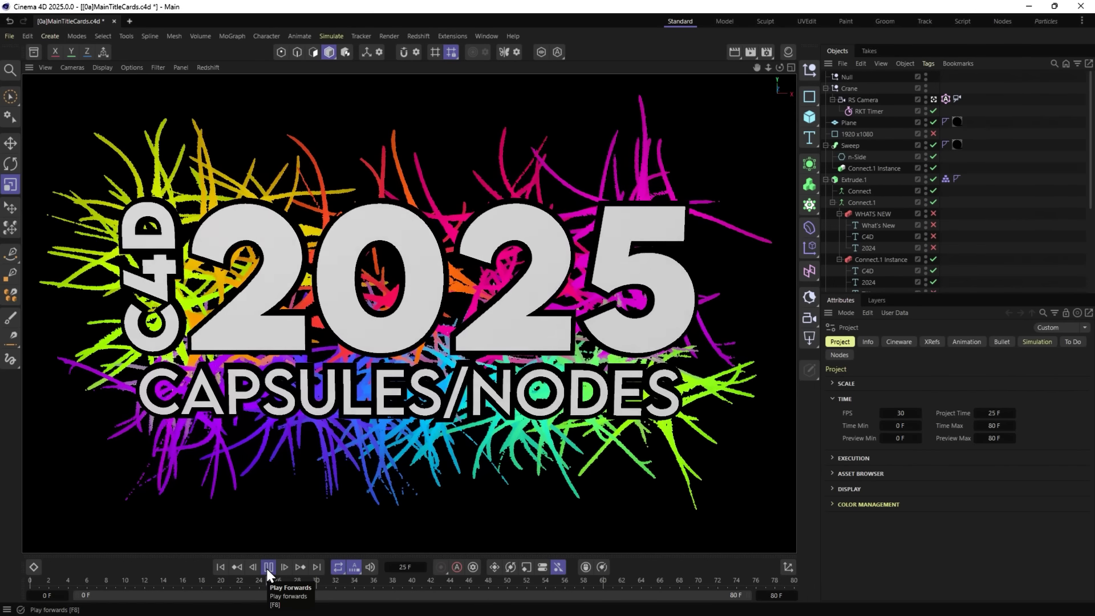
click(267, 567)
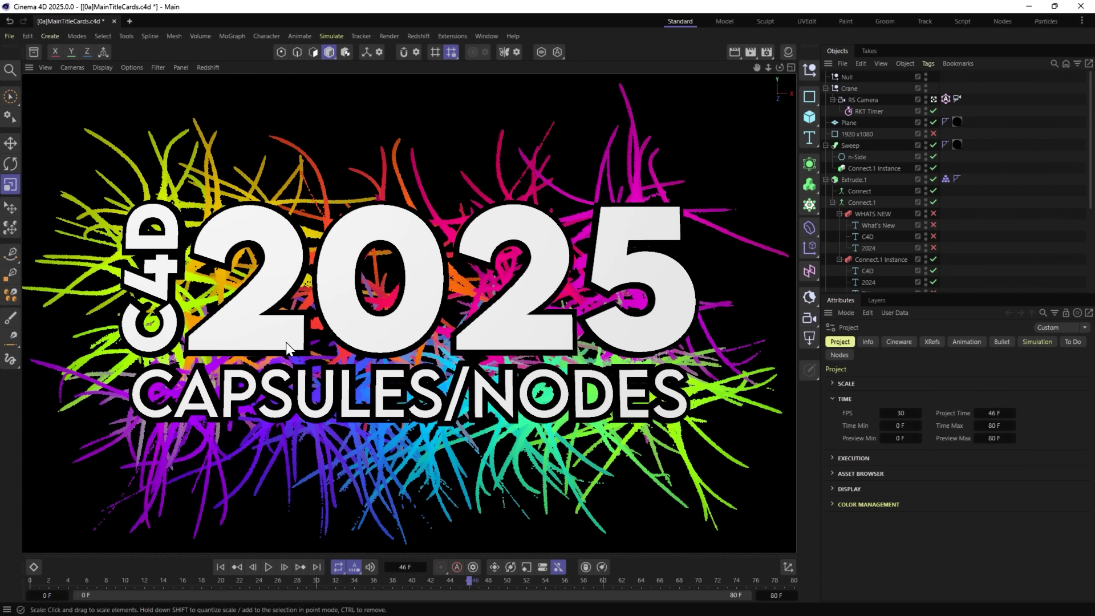
click(130, 21)
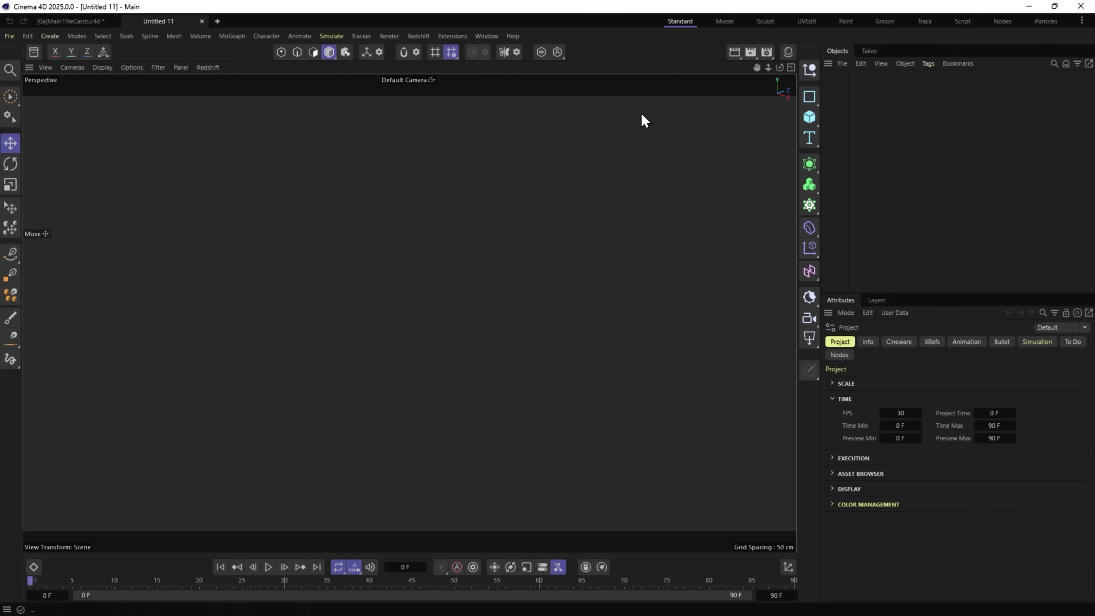
In the Nodes layout, search 'grid' and add the Scene Nodes Grid spline.
click(1001, 21)
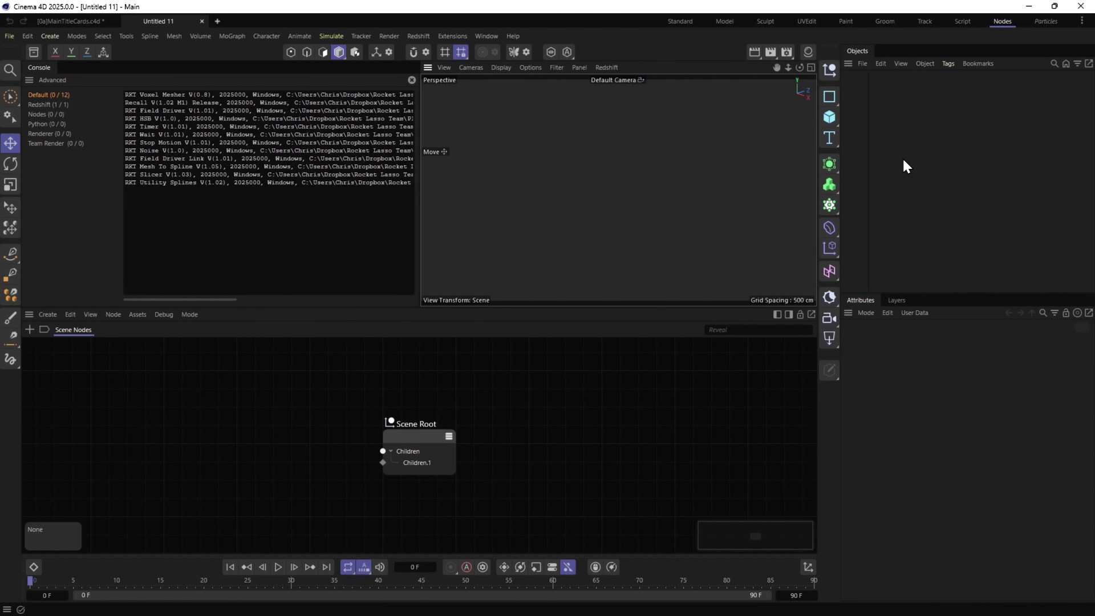
key(shift+c)
text(grid)
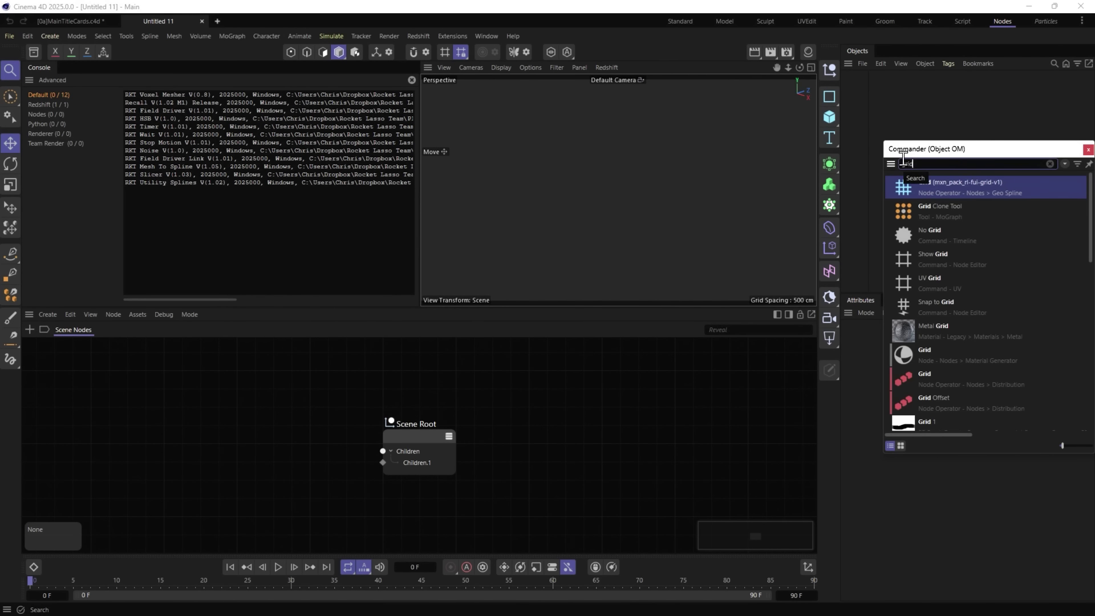
click(901, 187)
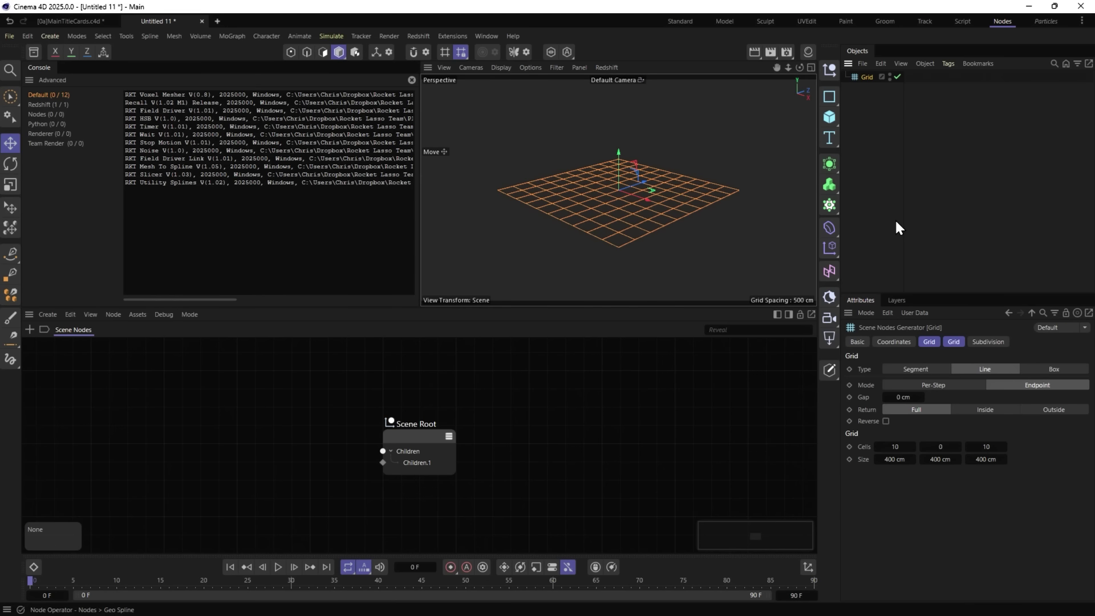
In Cinema 4D 2024.5.1, set the grid to Box with a 15 cm gap and Close Spline.
key(alt+Tab)
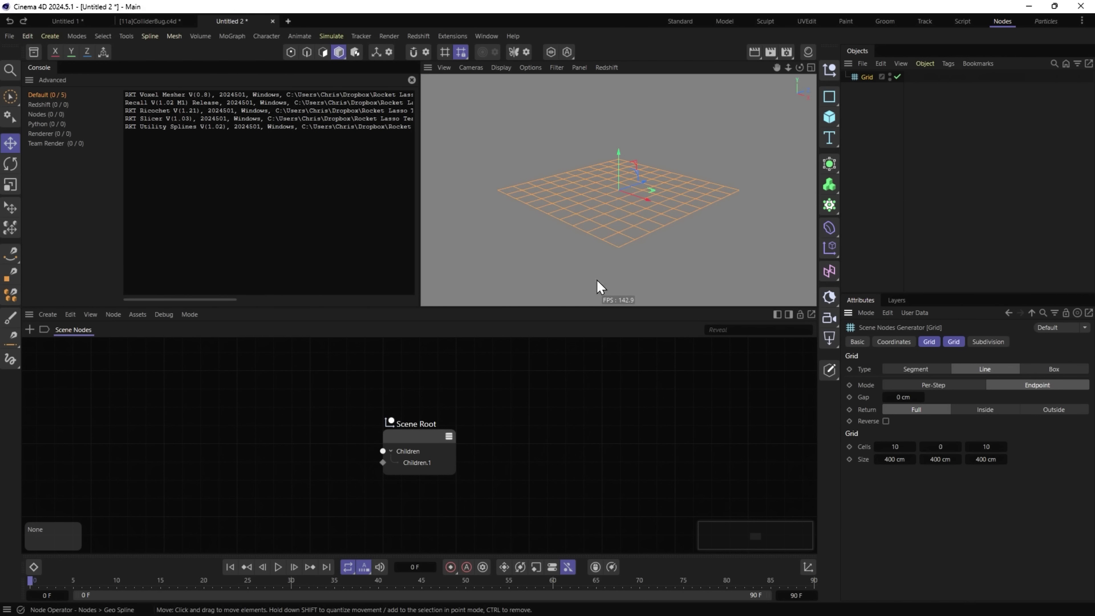
click(1051, 369)
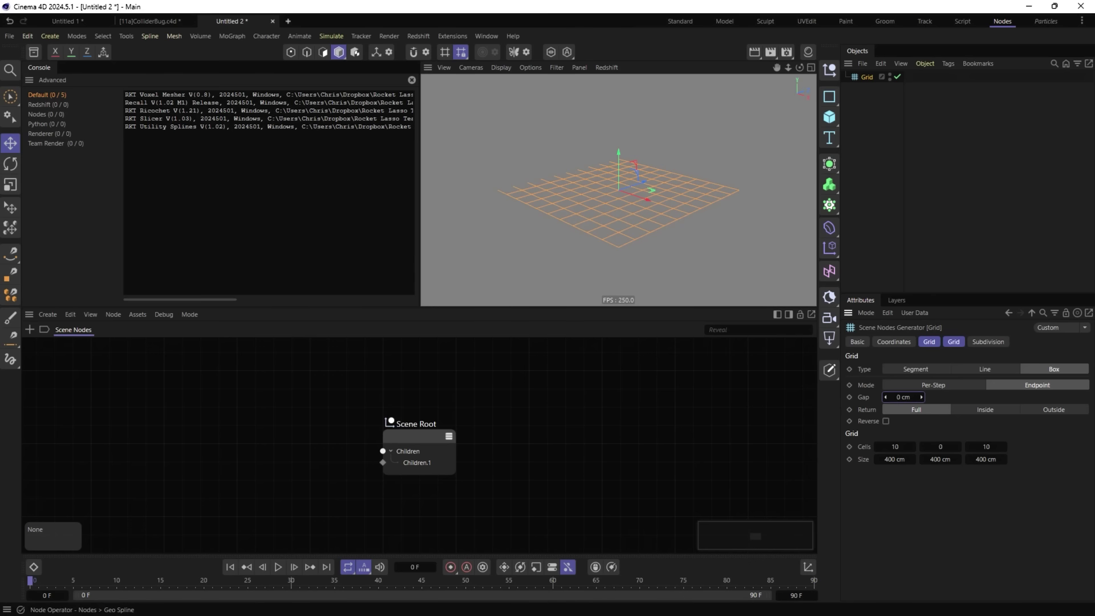
drag(902, 397, 935, 396)
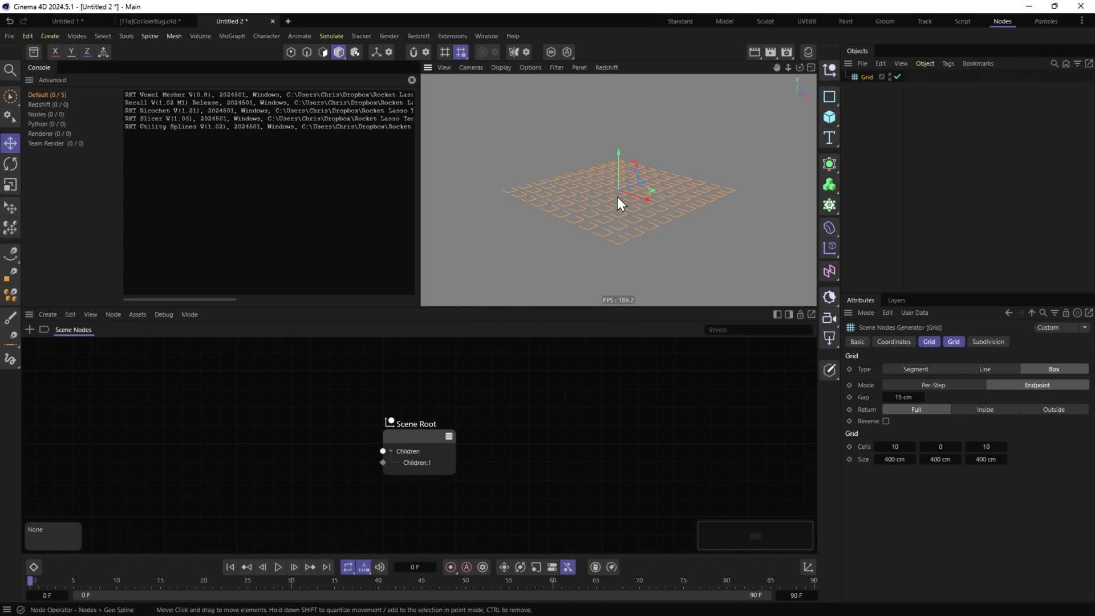
scroll(627, 205, up, 5)
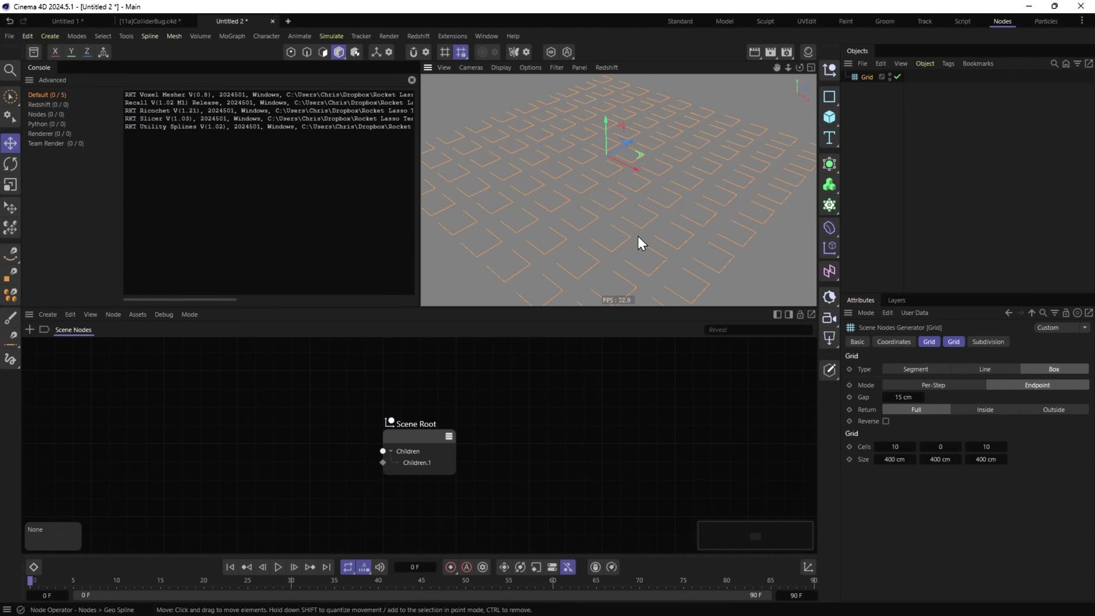
click(984, 342)
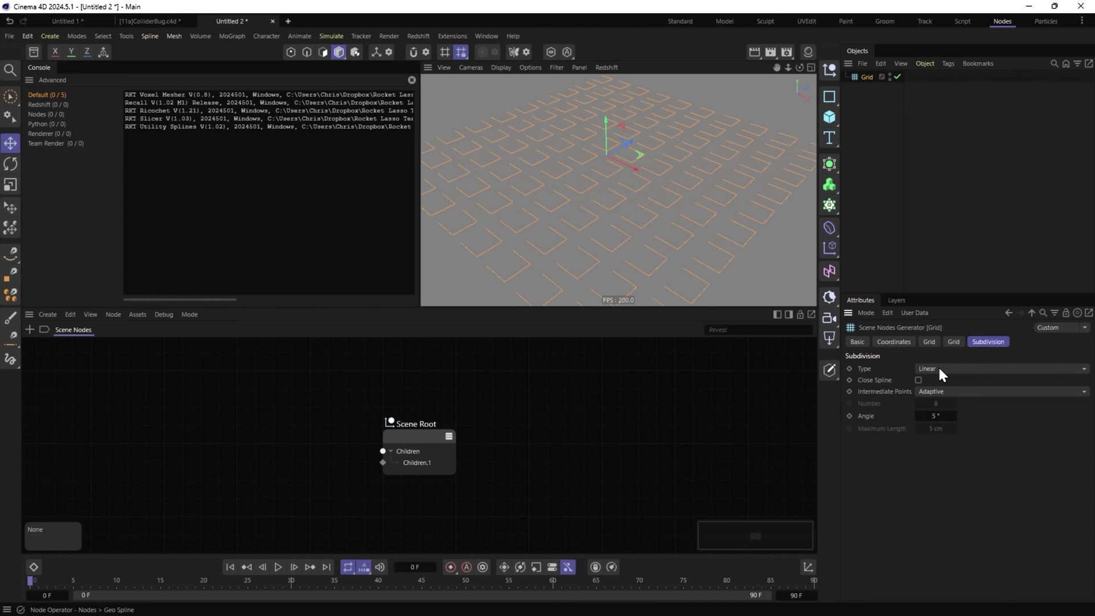
click(917, 380)
key(alt+Tab)
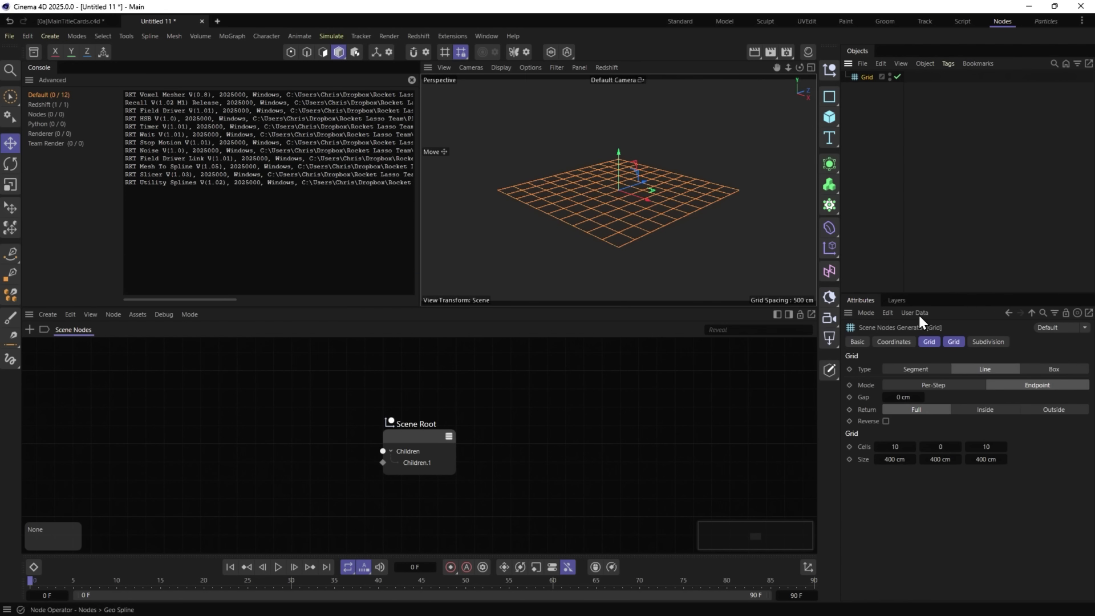
Give the Grid spline a 15 cm gap and switch its Type from Box to Segment.
click(1035, 369)
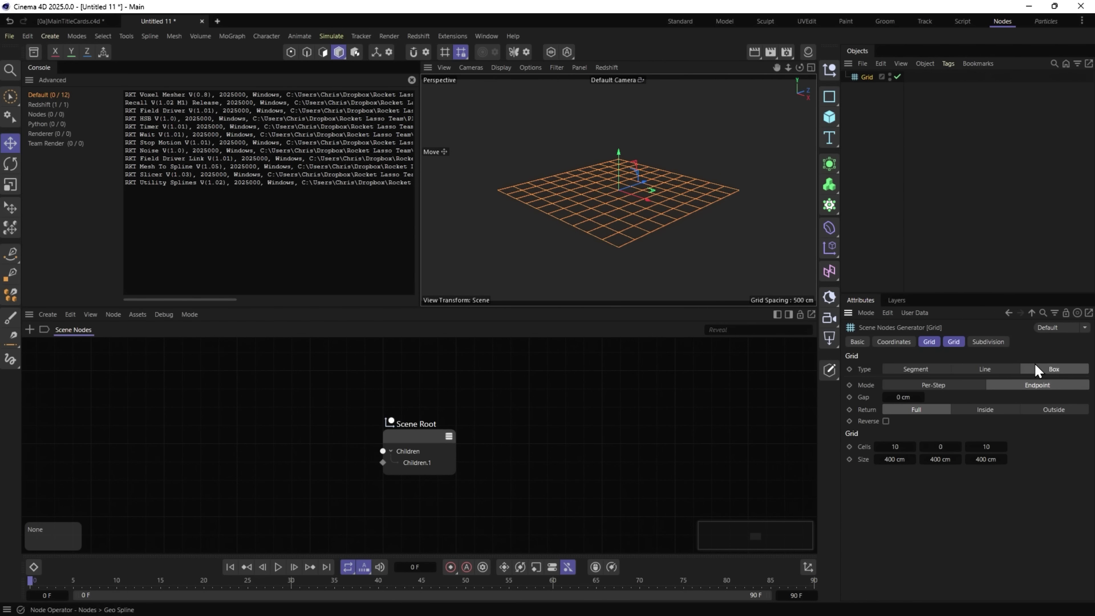
drag(921, 397, 946, 397)
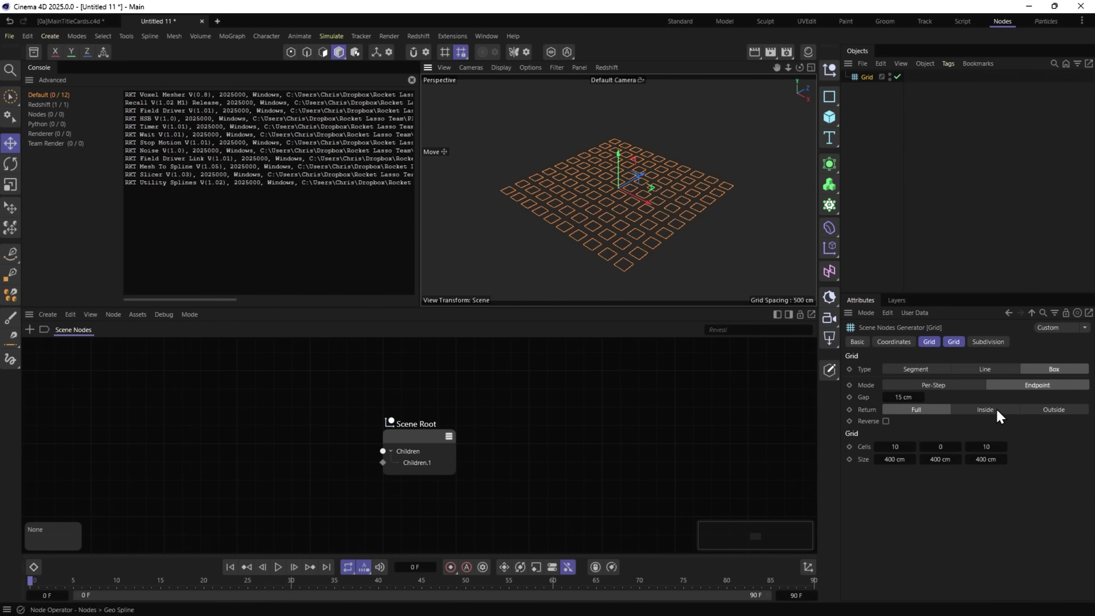
click(915, 370)
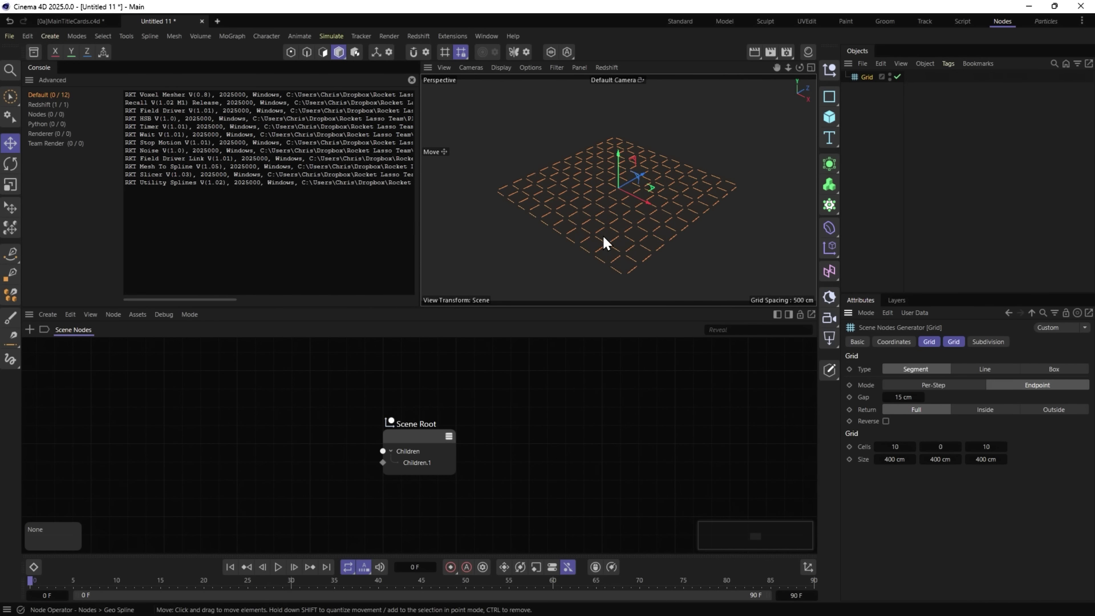
scroll(650, 213, up, 3)
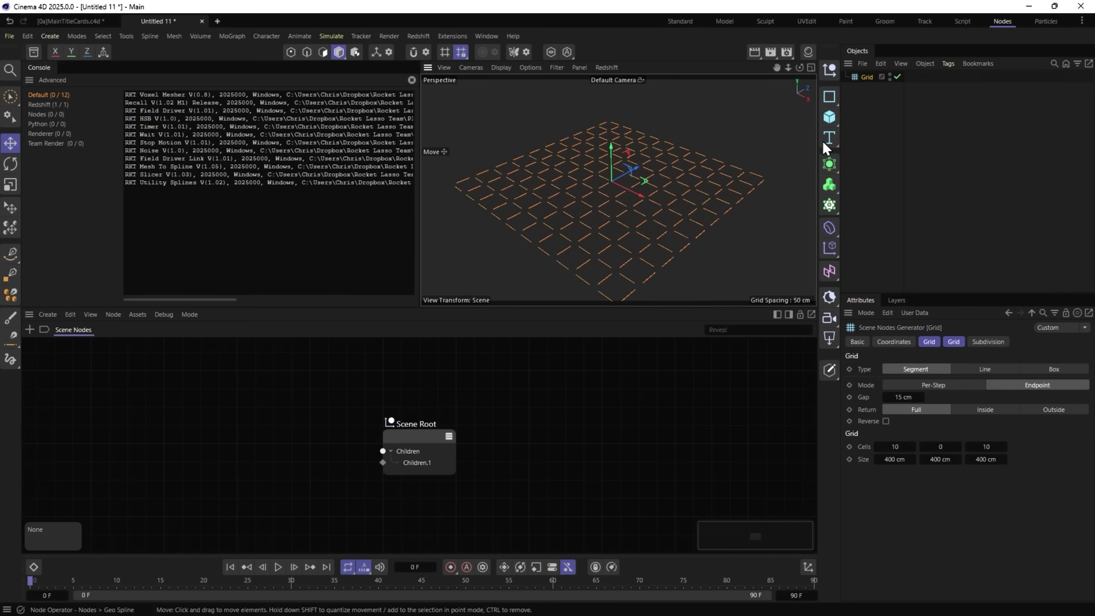
click(990, 342)
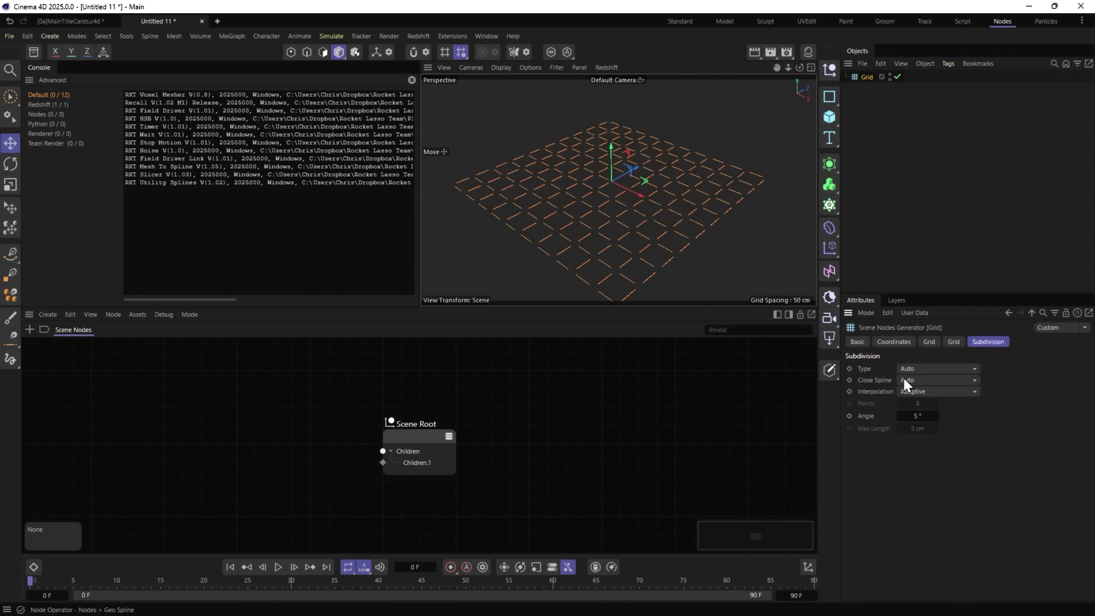
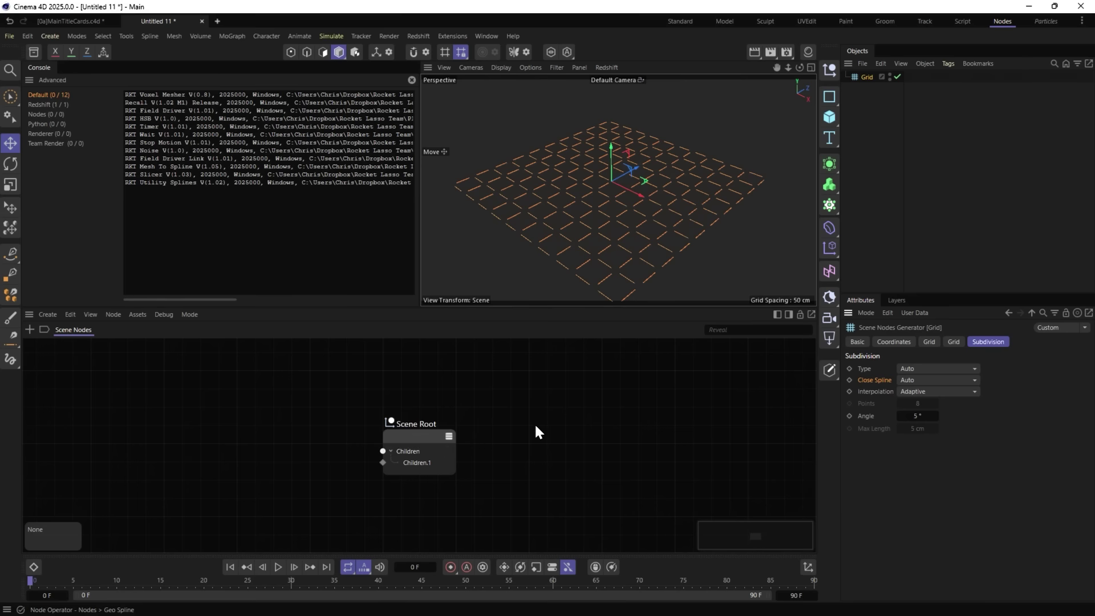
Review the grid's subdivision types and keep Close Spline set to open.
click(933, 368)
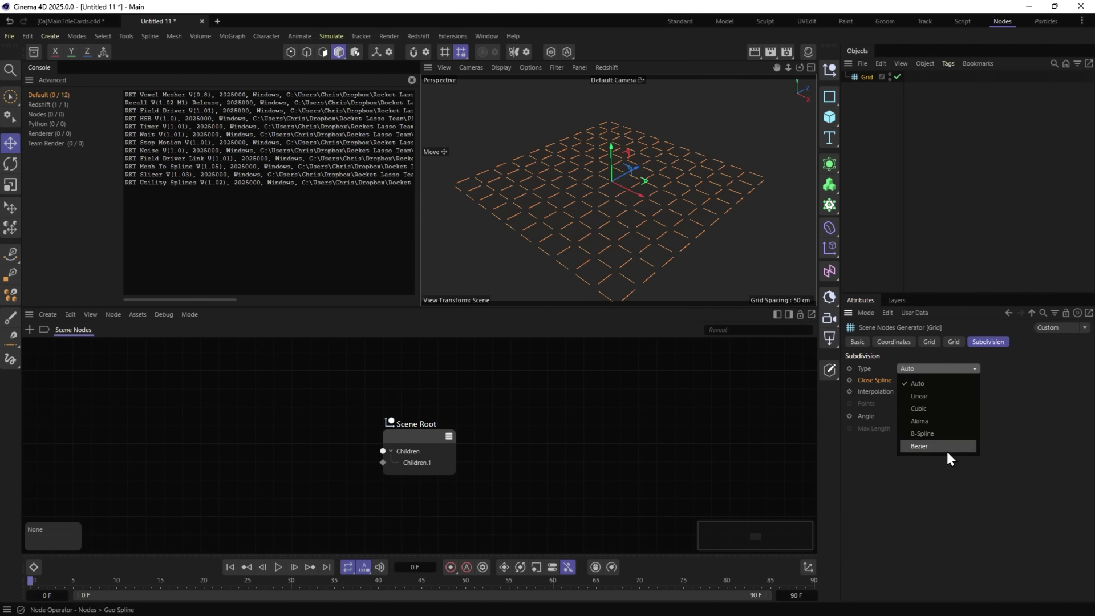
click(292, 384)
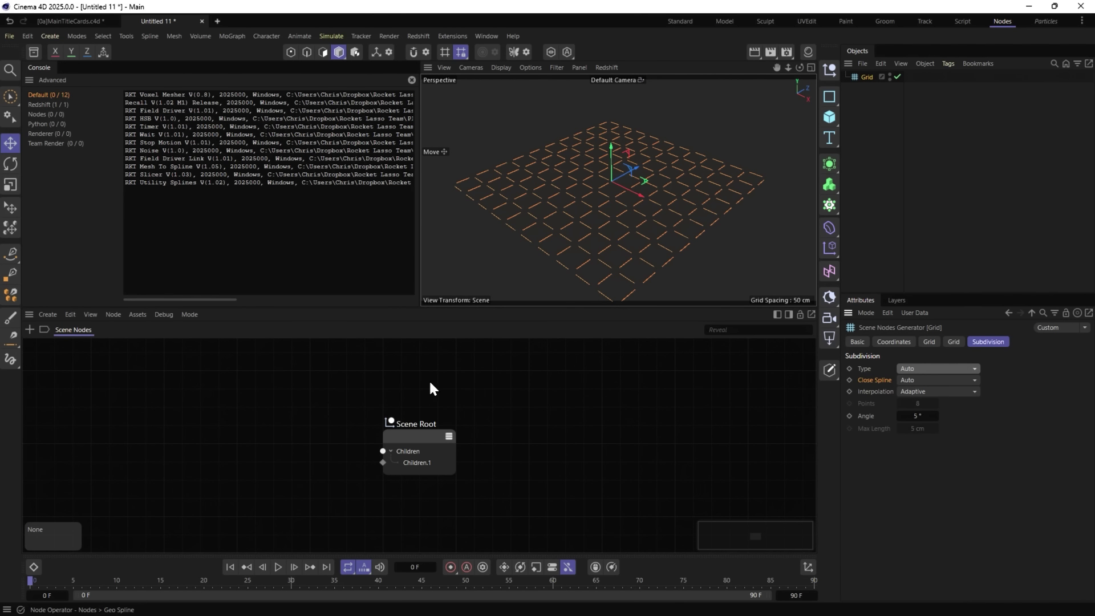
click(923, 368)
click(994, 368)
click(914, 380)
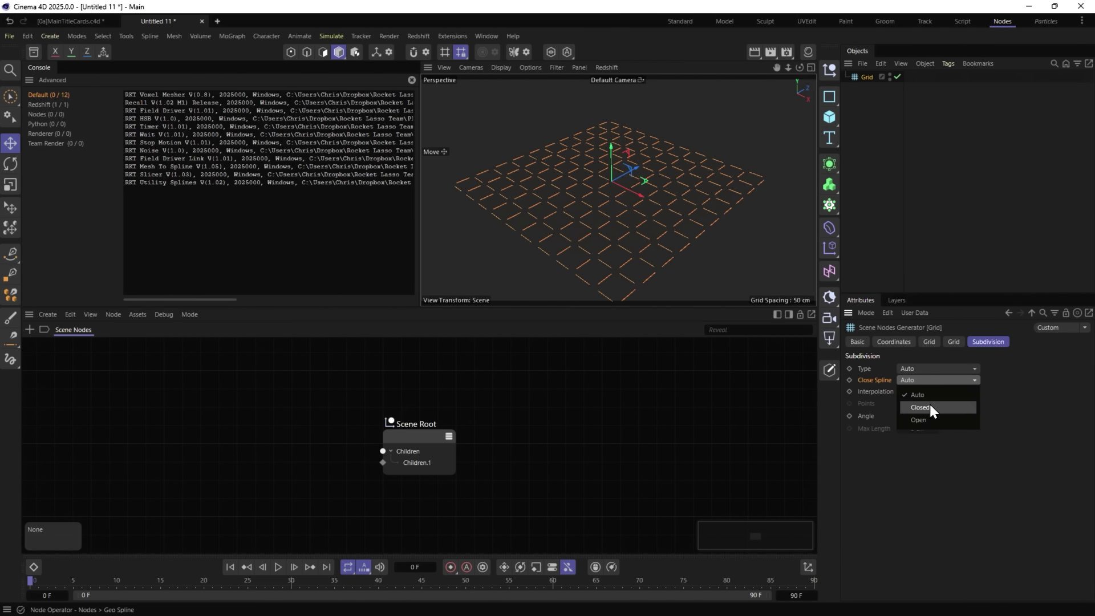
click(932, 420)
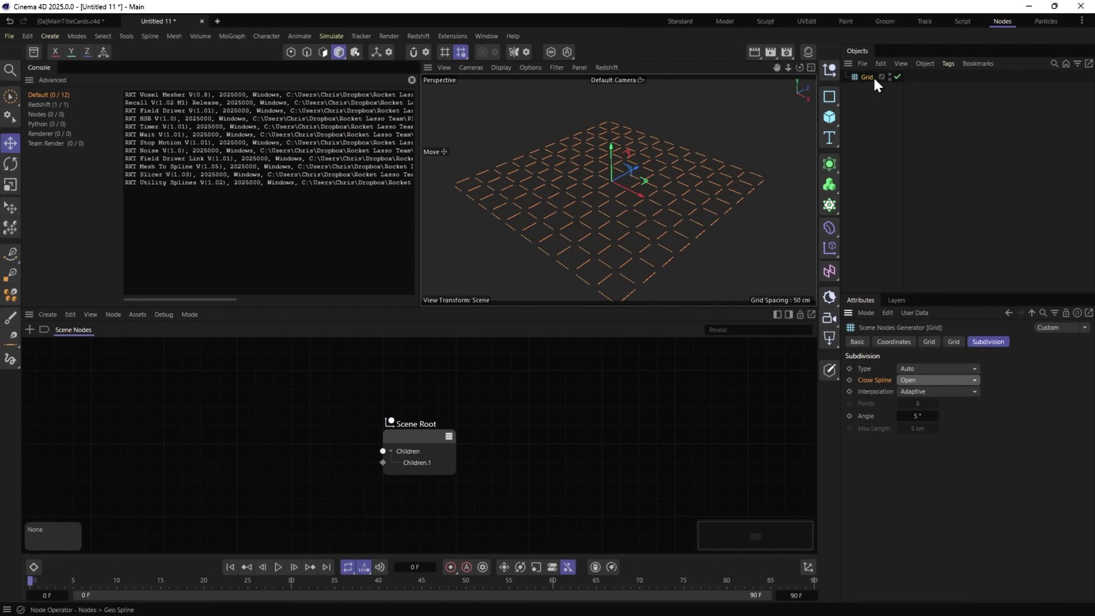
Switch the grid to Box cells, try closed splines, restore Auto, then delete the grid.
click(934, 341)
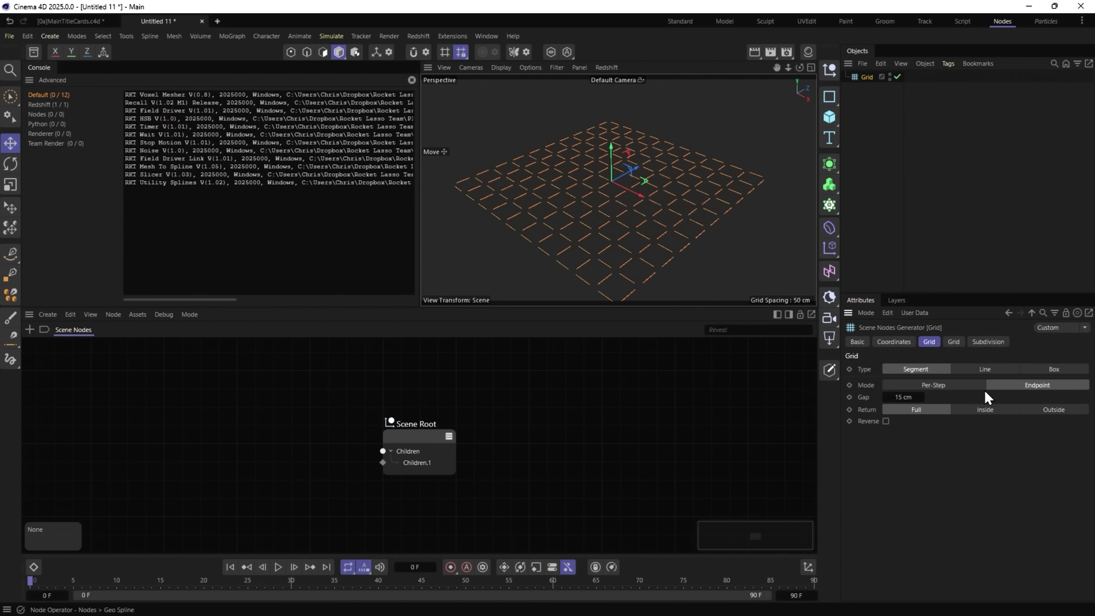
click(1052, 369)
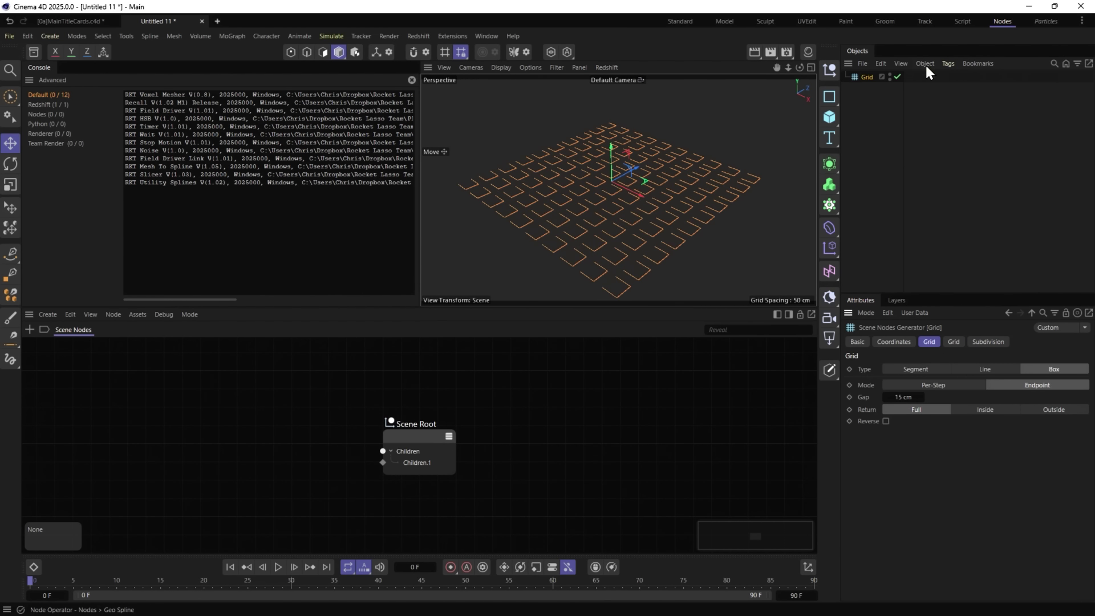
click(989, 341)
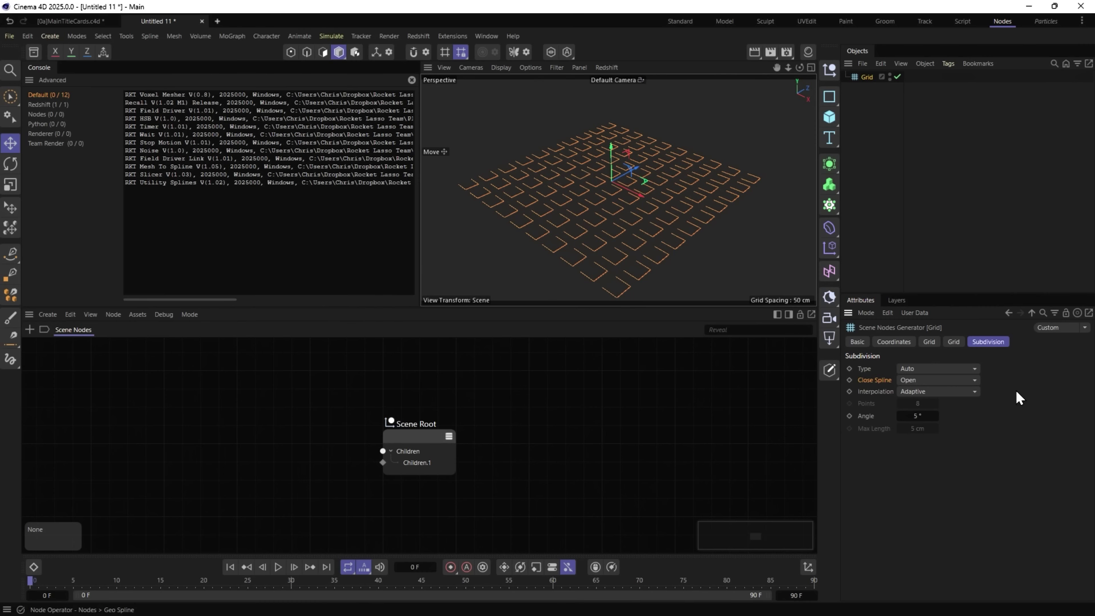
click(912, 381)
click(927, 406)
click(929, 378)
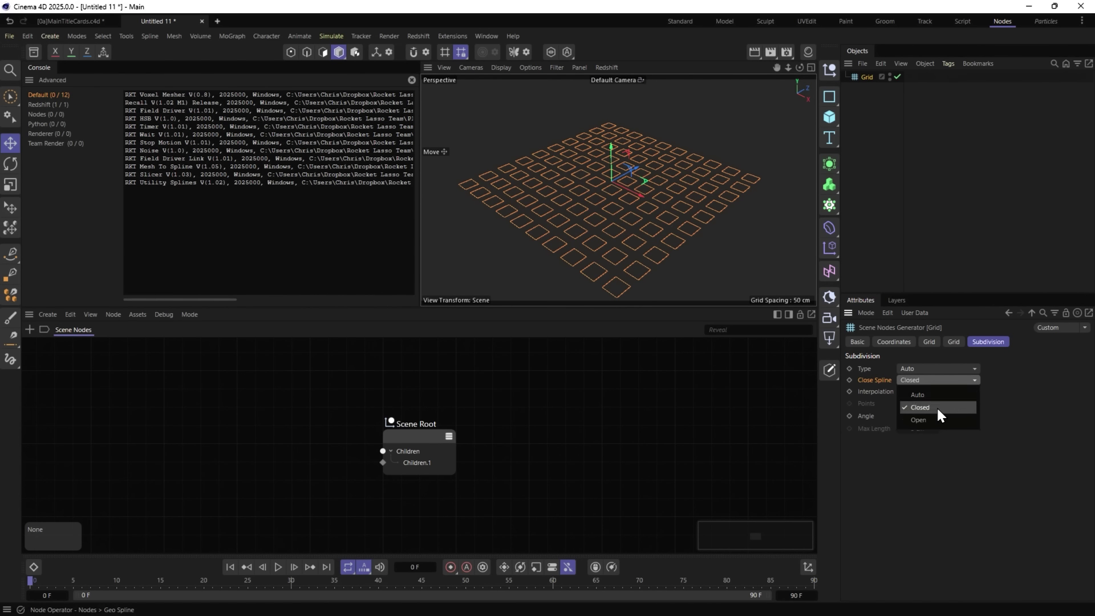
click(929, 394)
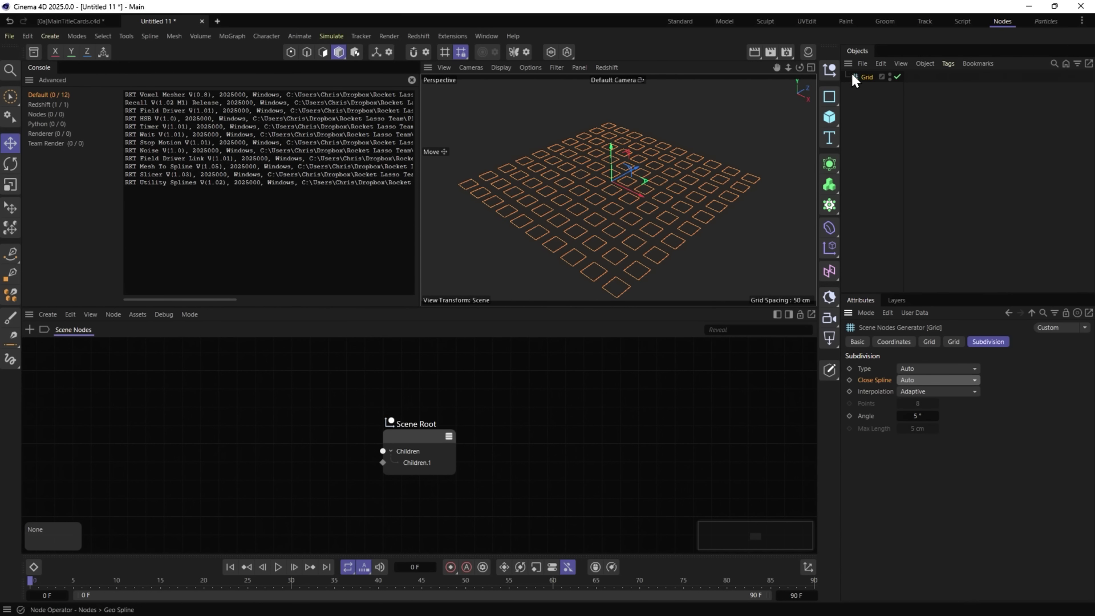
key(Delete)
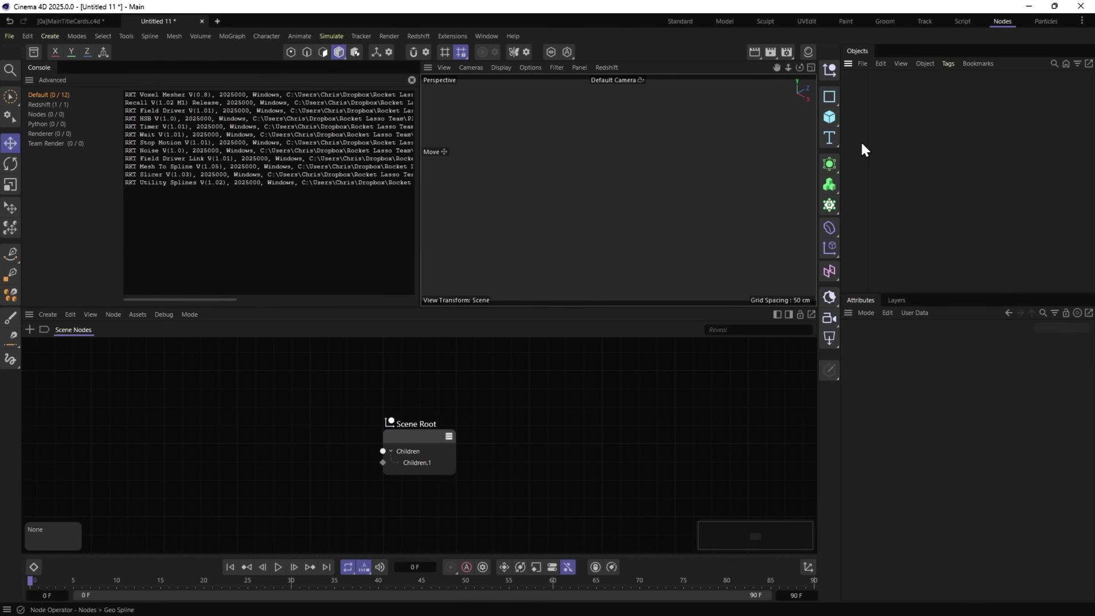
Add a Scene Nodes Segment spline generator through Commander.
key(shift+c)
text(seg)
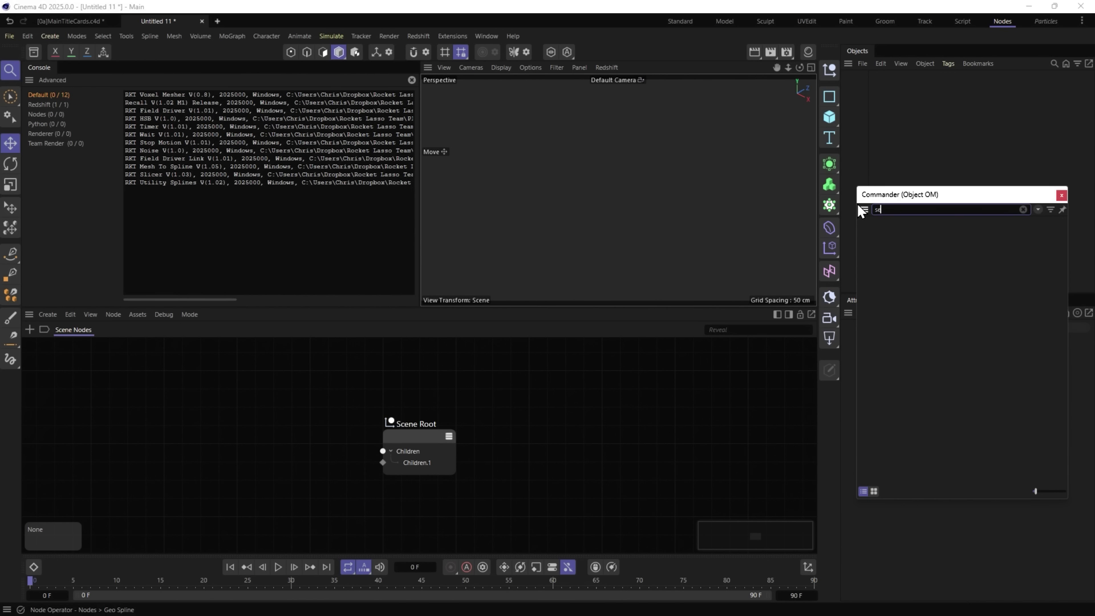
double_click(880, 257)
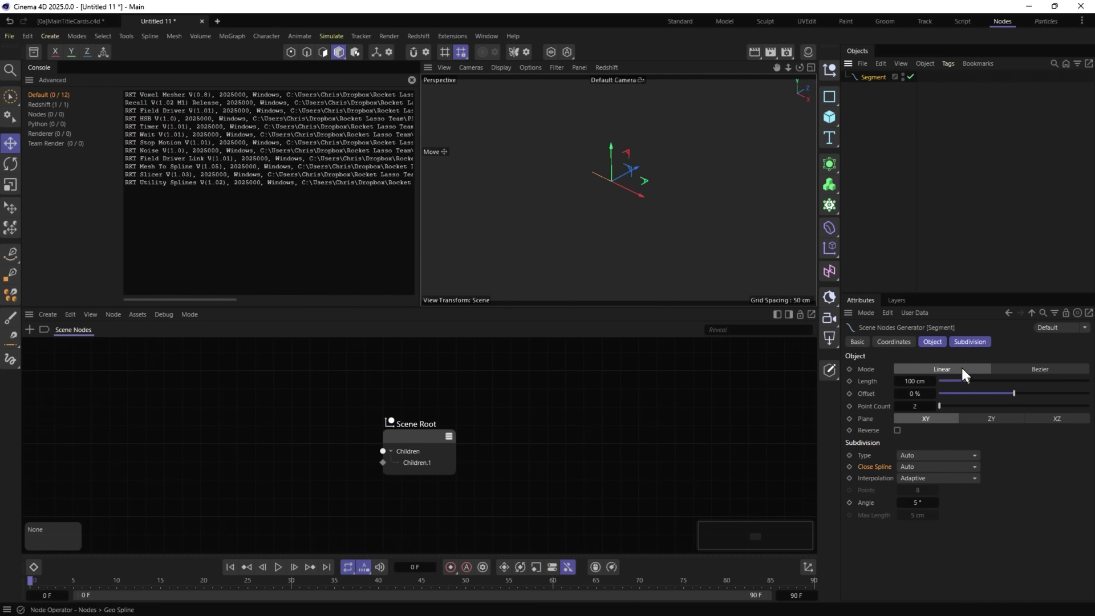
Set the Segment to Linear mode, 500 cm length, on the XZ plane.
click(929, 341)
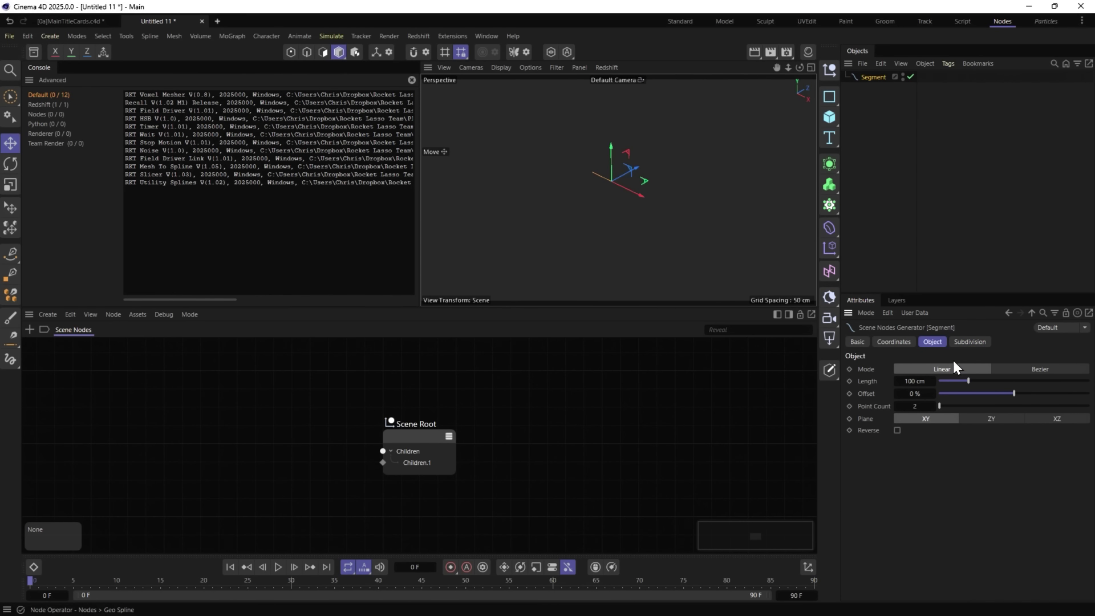
click(1029, 368)
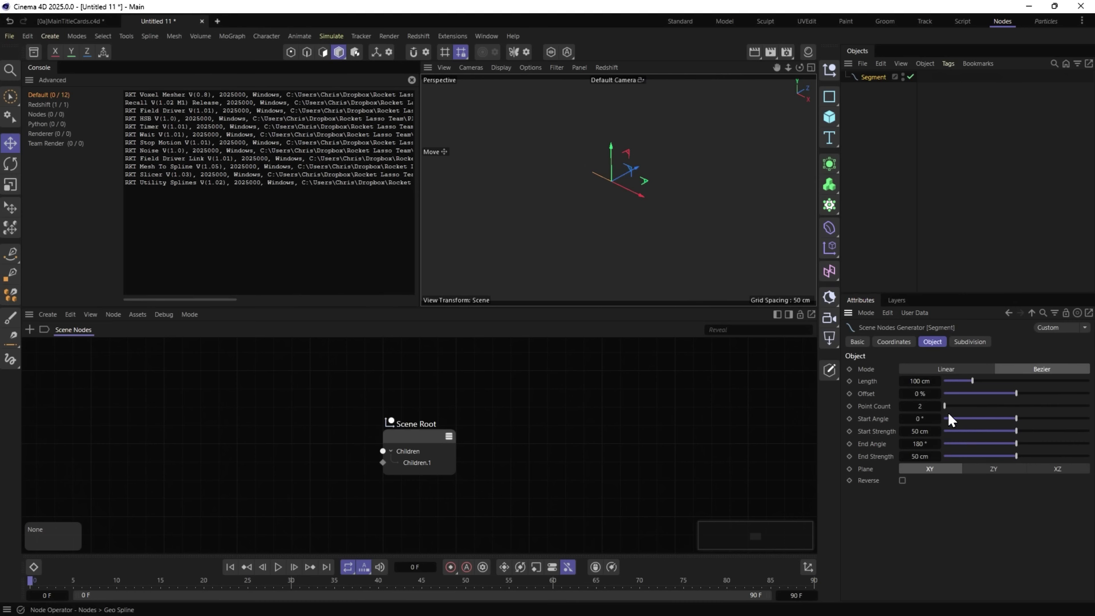
click(935, 367)
drag(967, 380, 1088, 381)
click(991, 418)
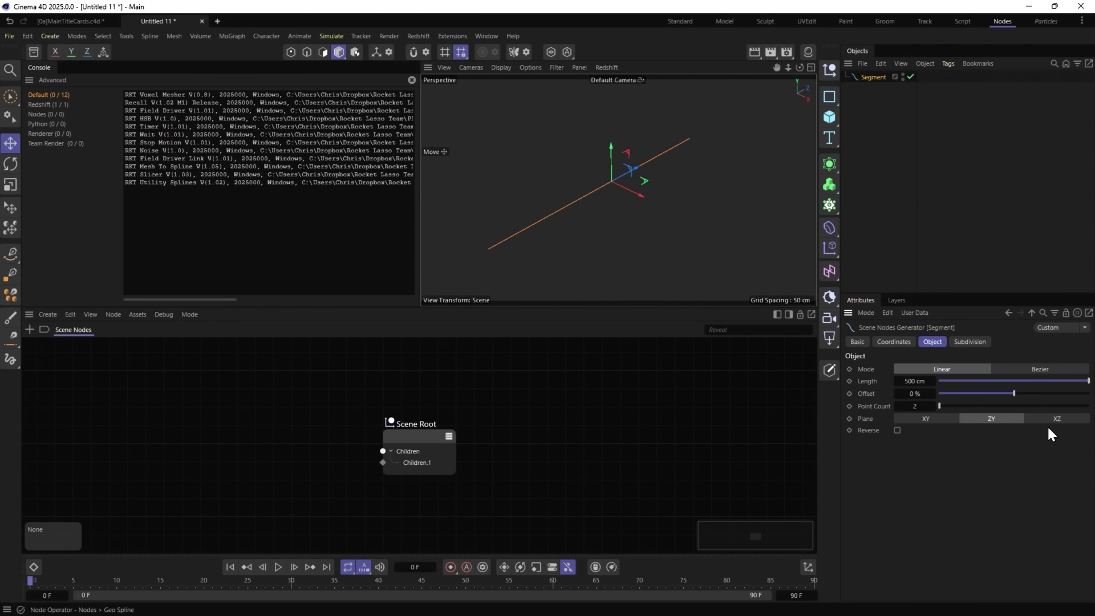
click(1055, 419)
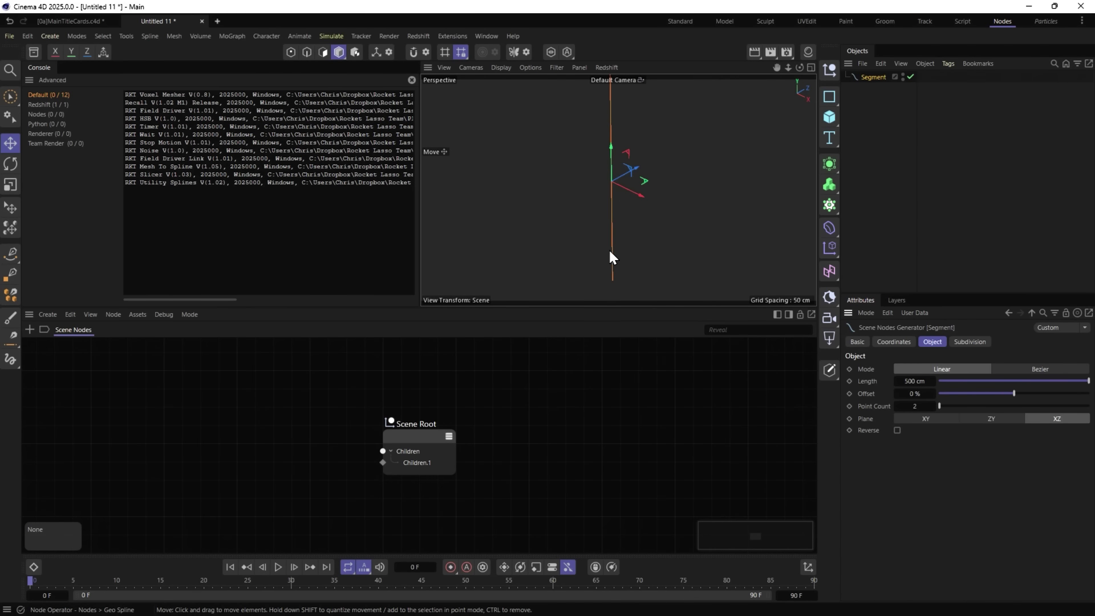
click(835, 96)
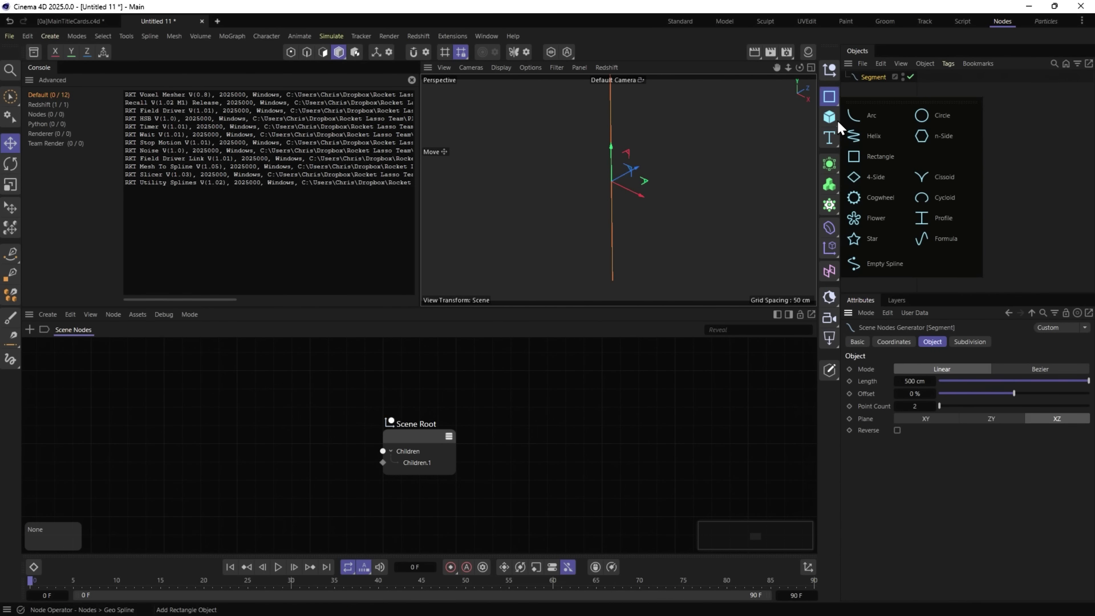
click(872, 137)
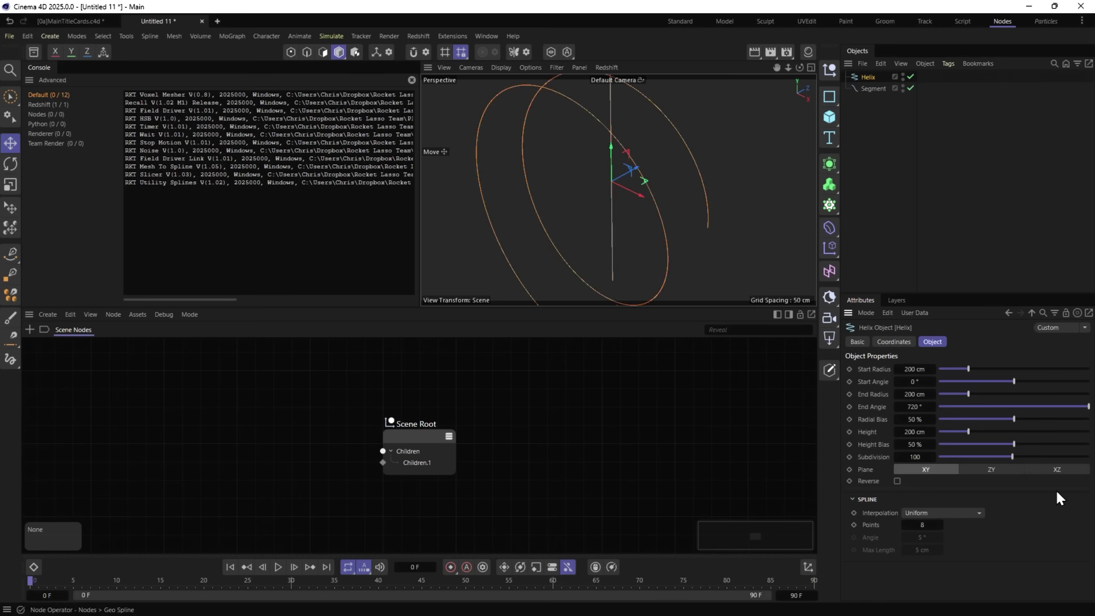
click(1055, 470)
drag(967, 369, 938, 431)
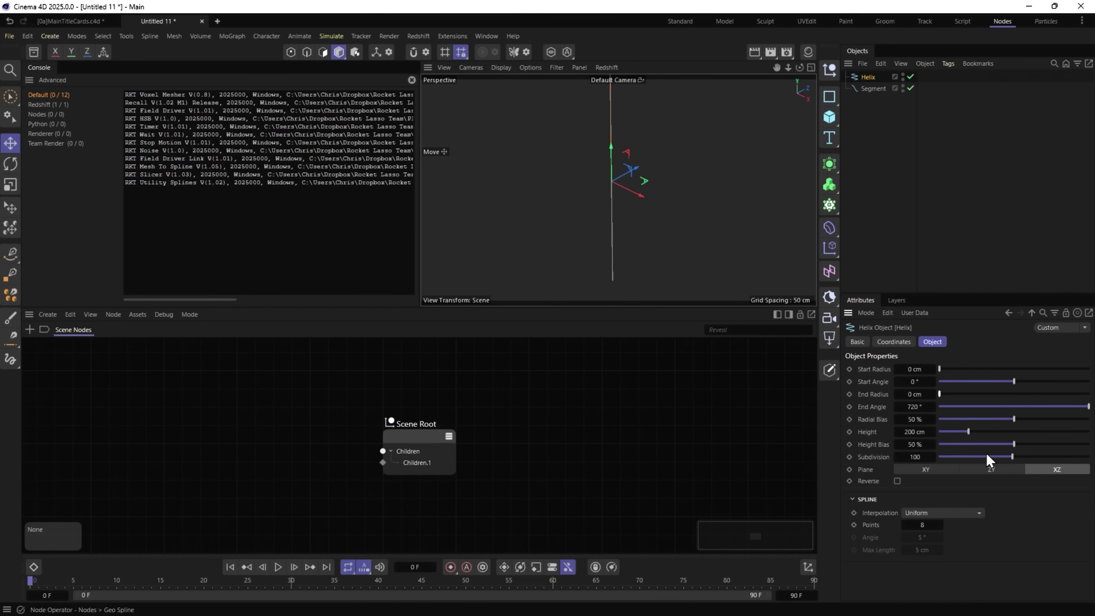
drag(986, 458, 808, 467)
key(Delete)
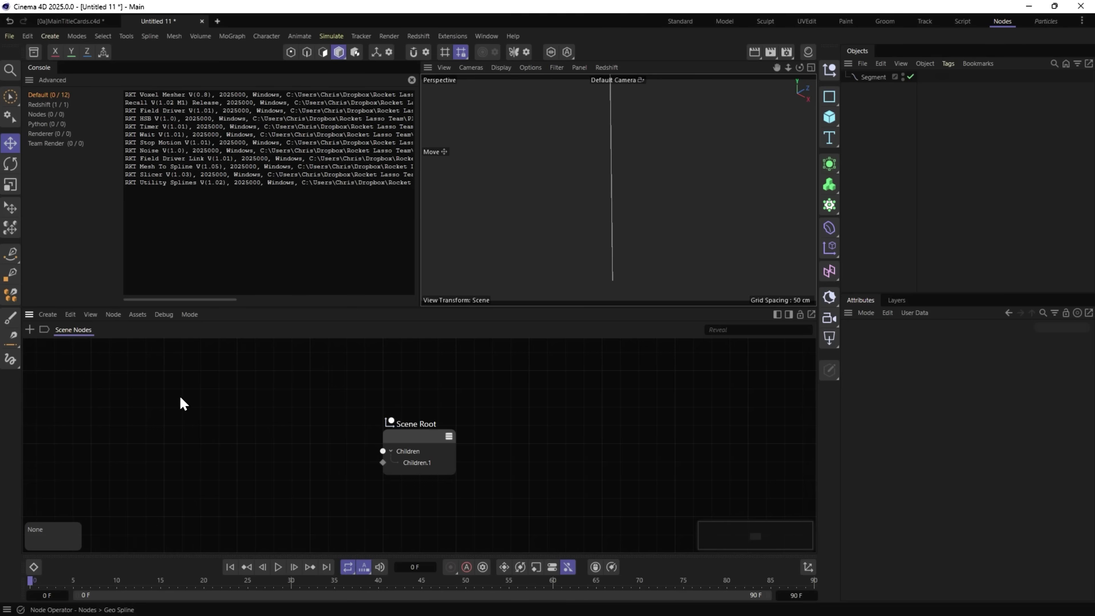
Add a Bool input port to the node graph.
right_click(164, 404)
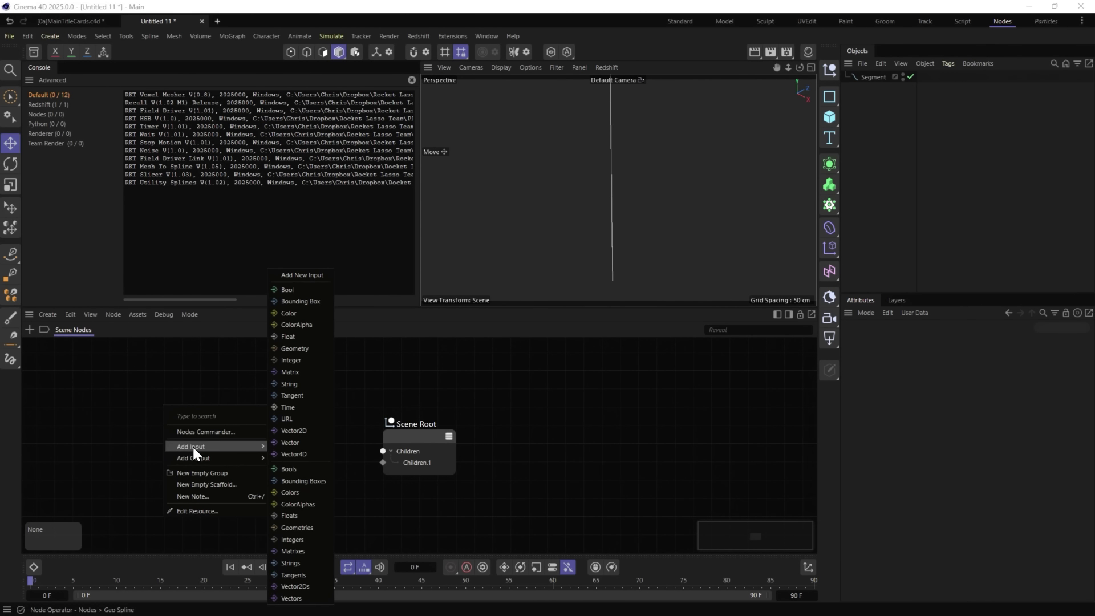
mouse_move(243, 448)
click(297, 290)
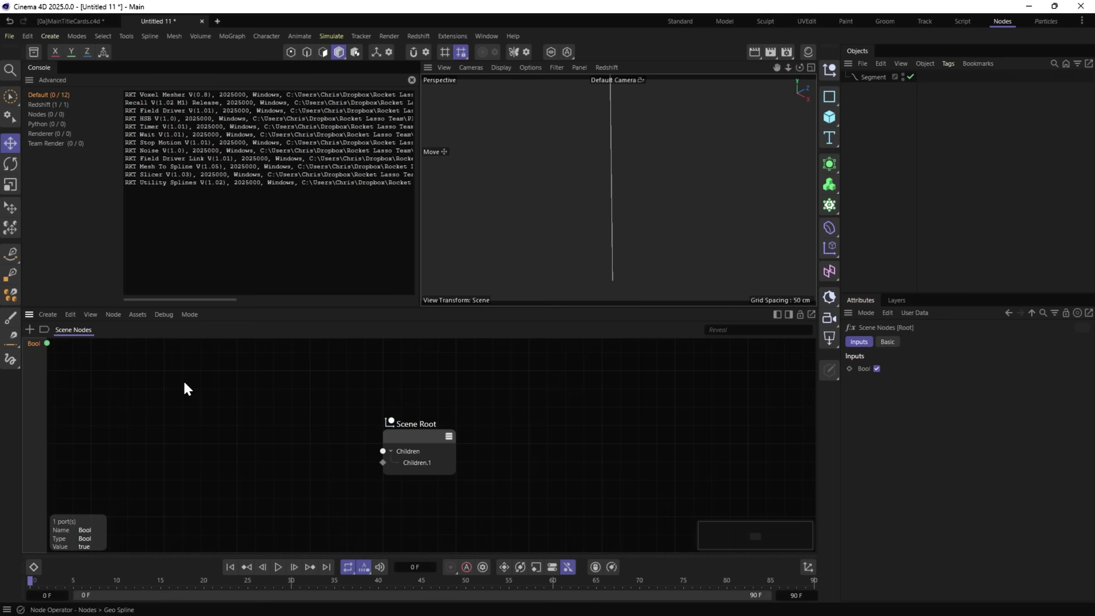
Add an Arithmetic node, wire Bool into both inputs, and set its operation to Divide.
double_click(225, 401)
text(Math)
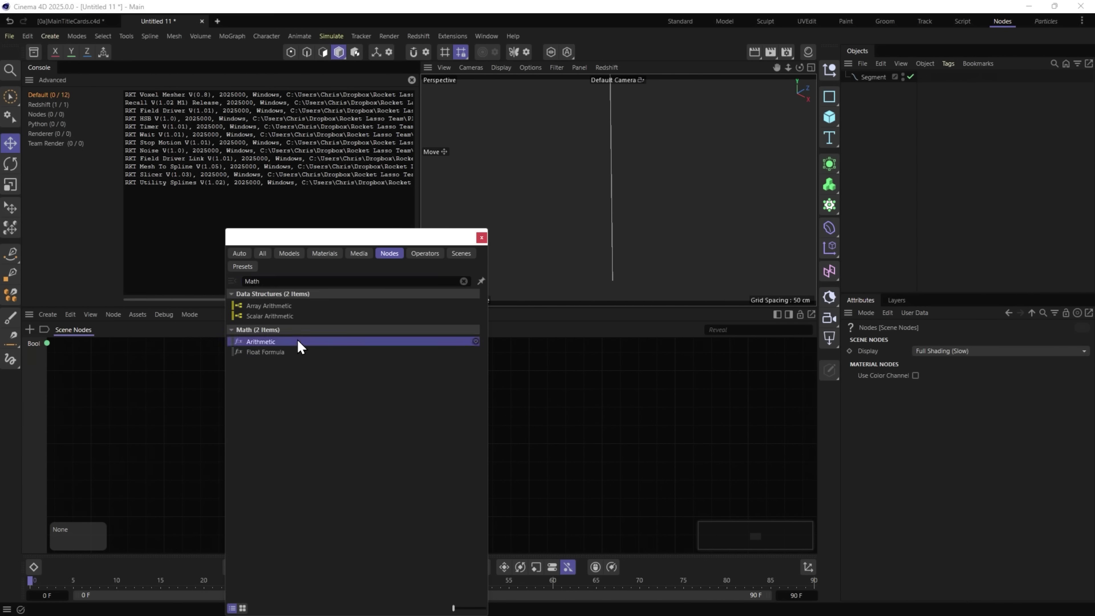
double_click(297, 341)
drag(48, 342, 190, 440)
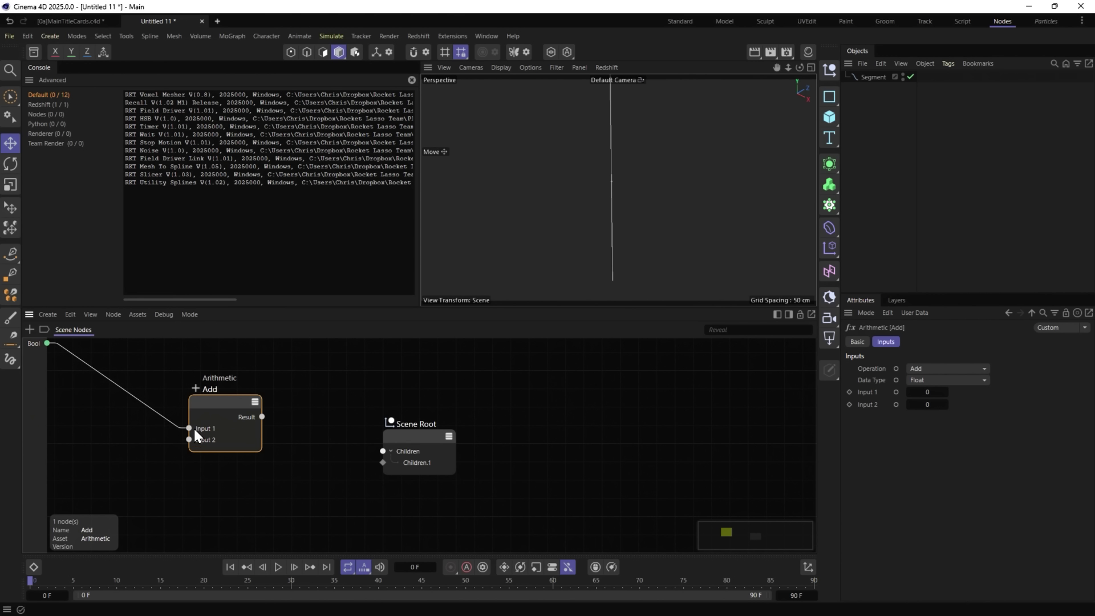
drag(48, 343, 189, 429)
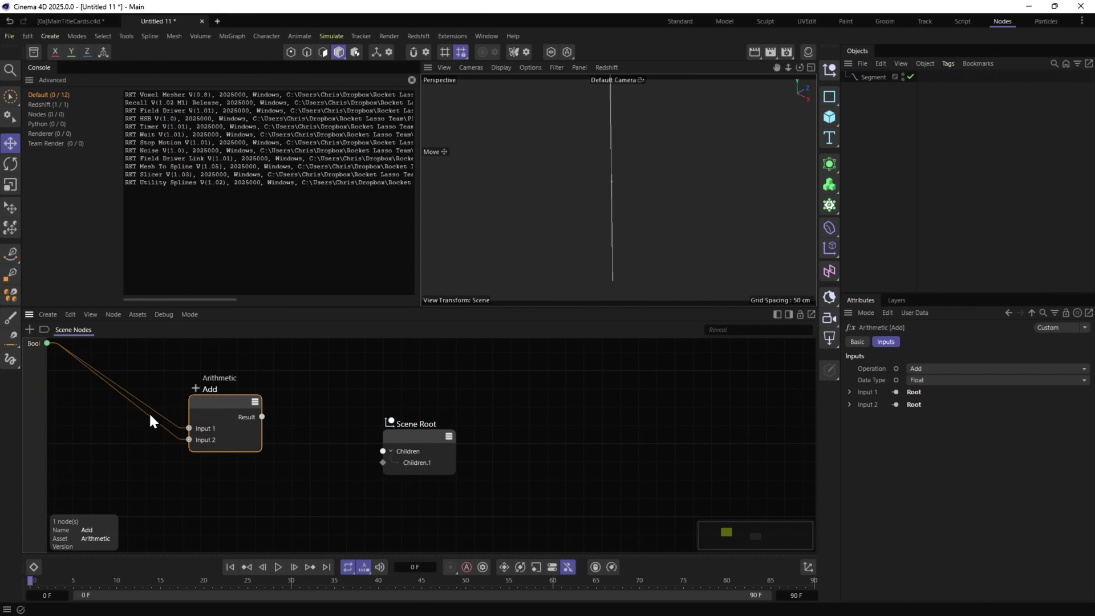
drag(33, 343, 100, 398)
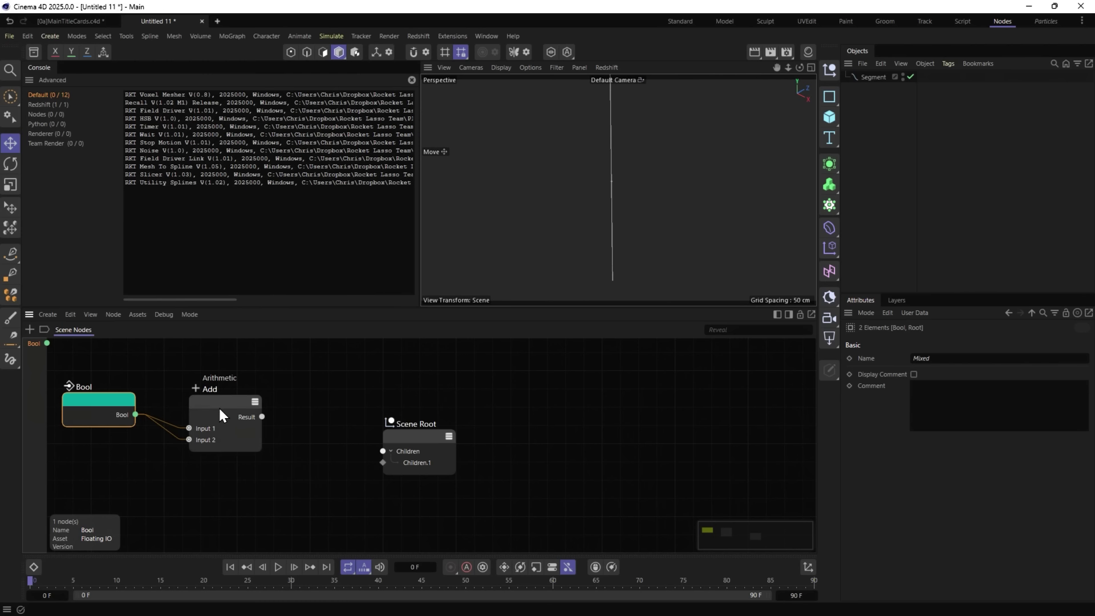
drag(200, 396, 190, 382)
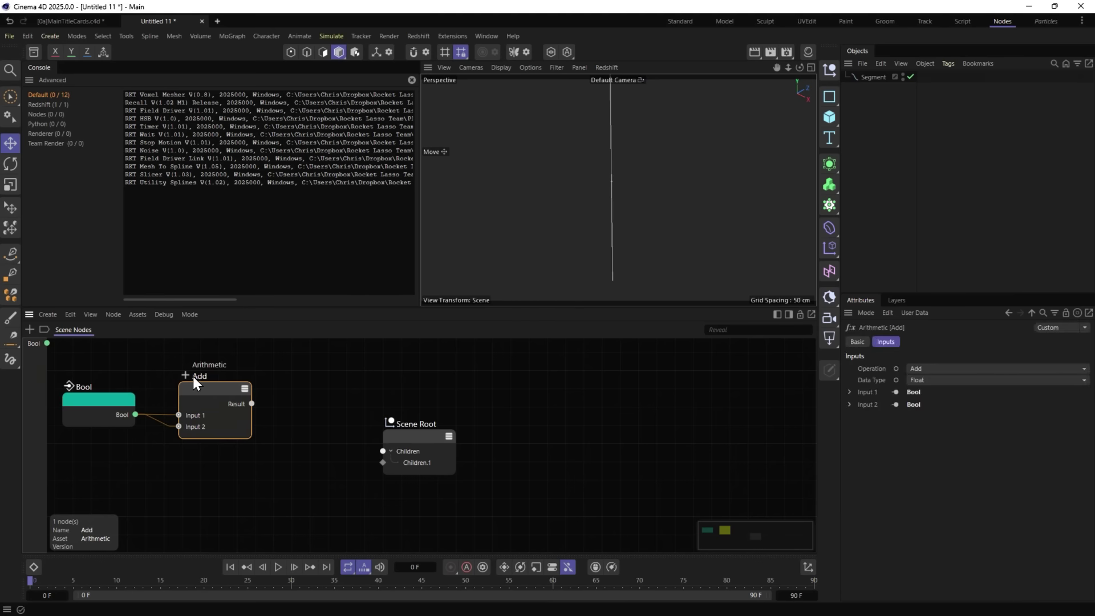
click(958, 369)
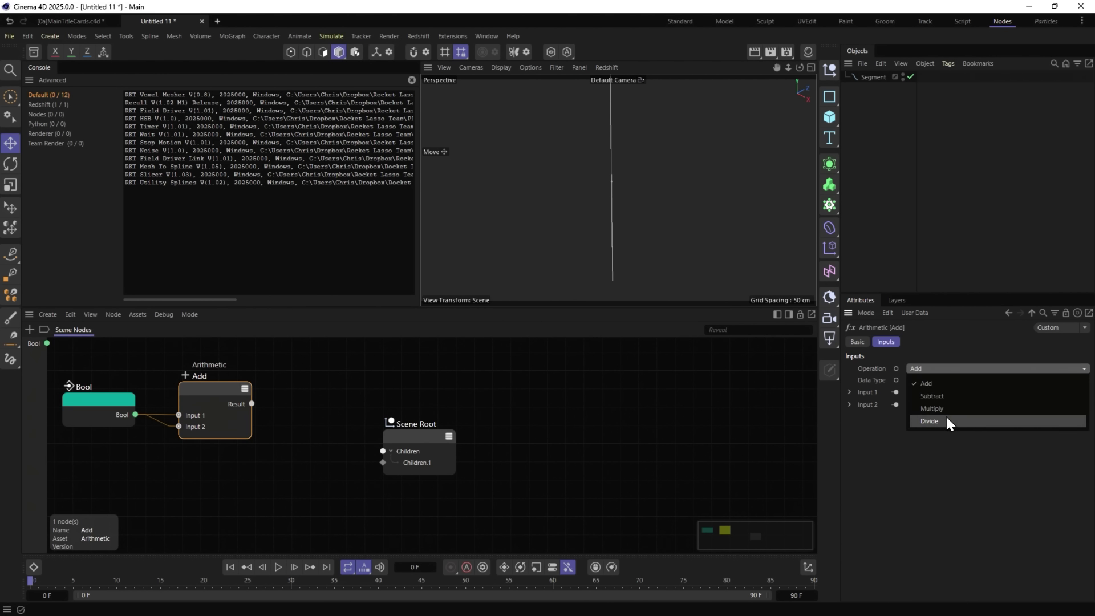
click(948, 422)
Add a Compare node, then start a new document.
double_click(306, 380)
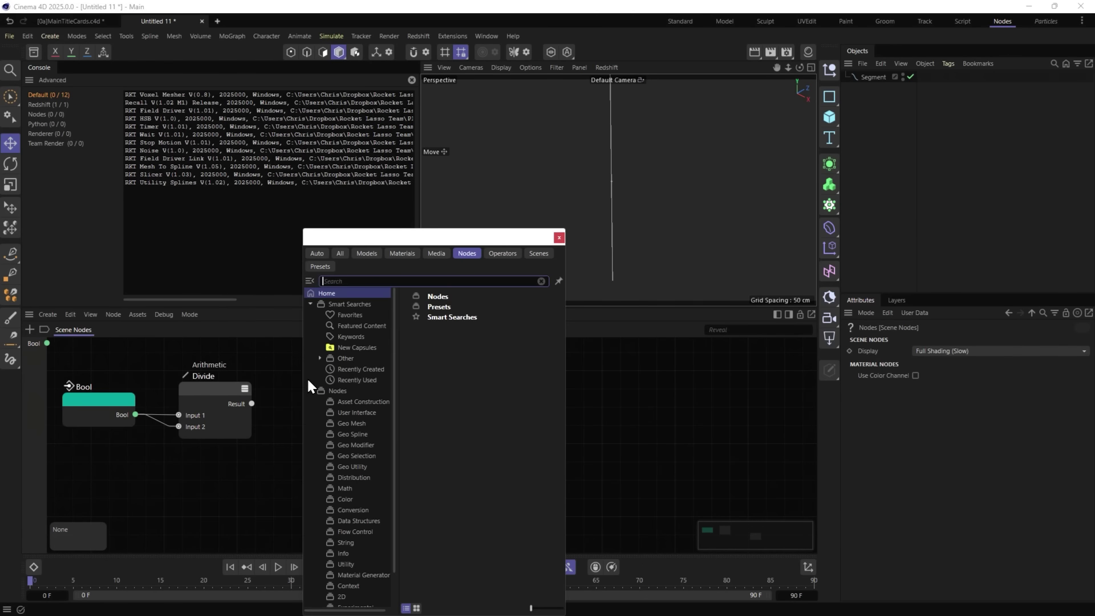
text(Compare)
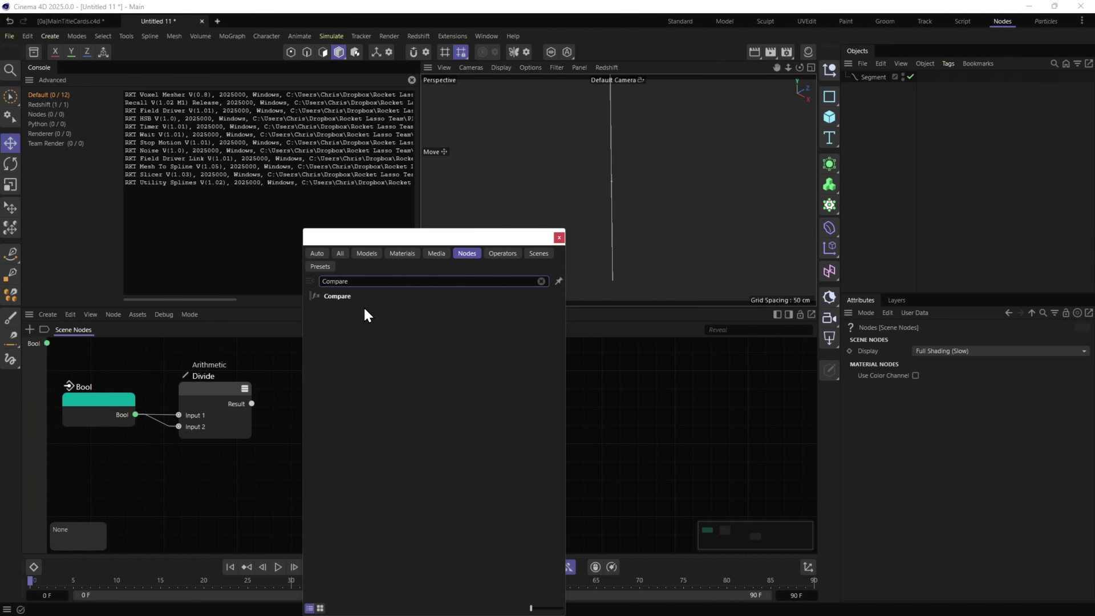
click(344, 295)
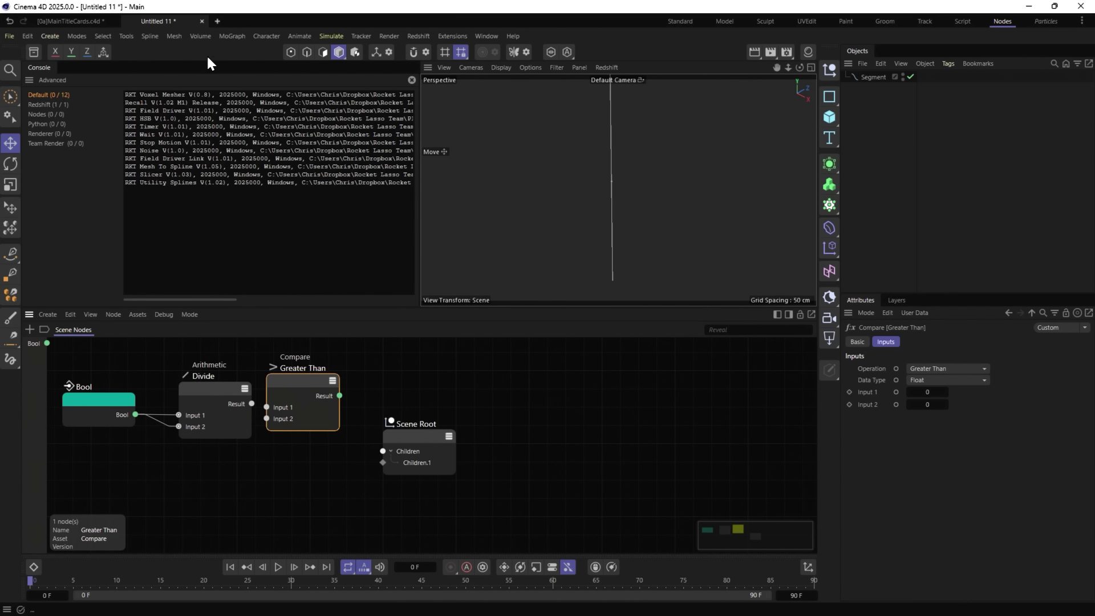
click(217, 21)
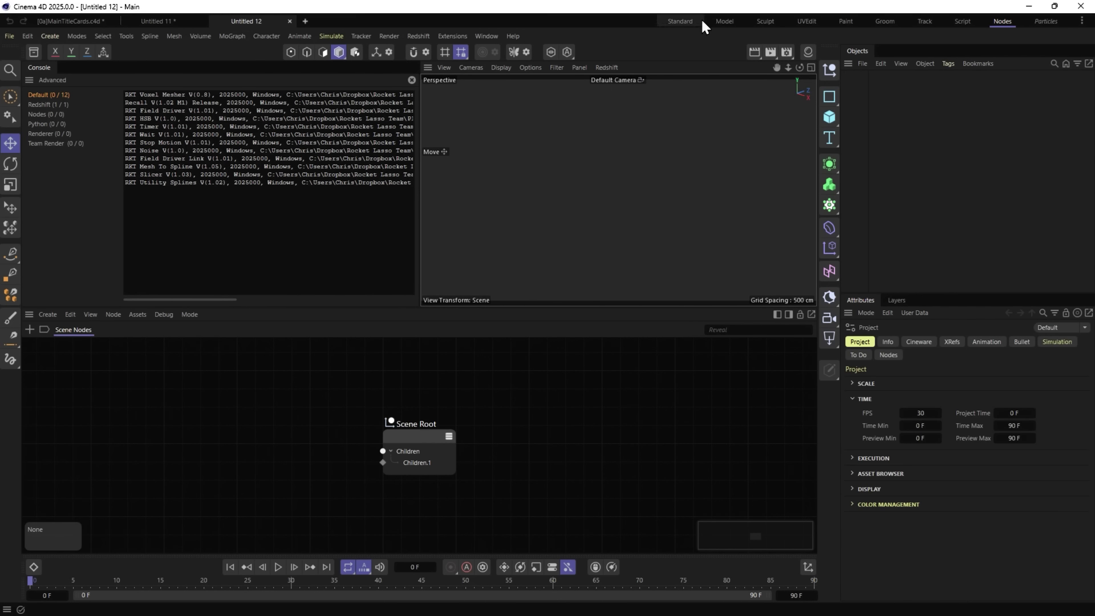
Switch to the Standard layout and open the T-Rex scene from the Asset Browser.
click(682, 22)
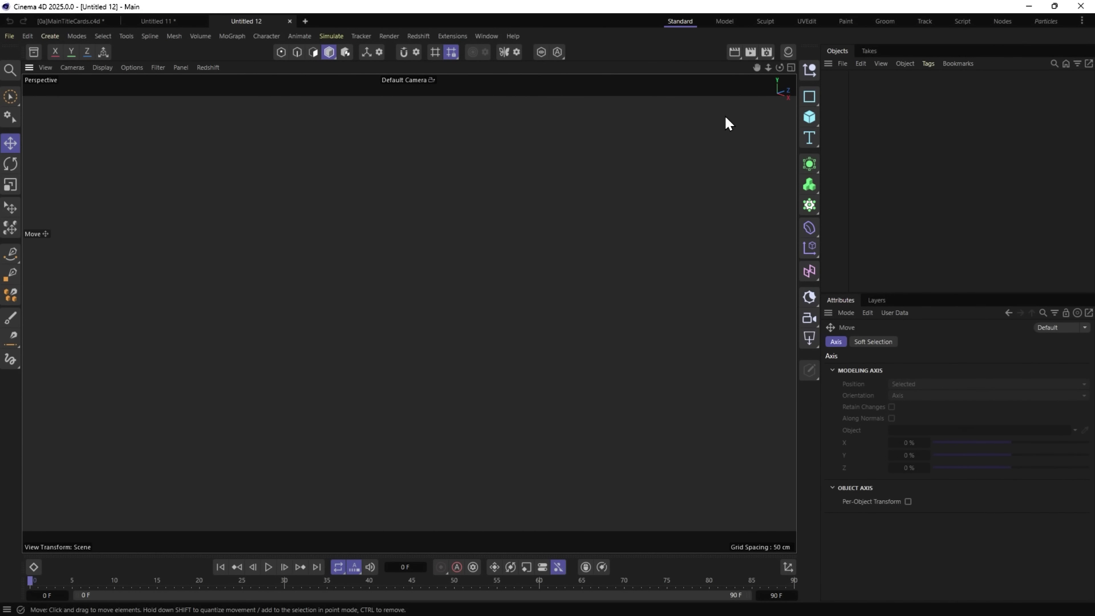
click(810, 116)
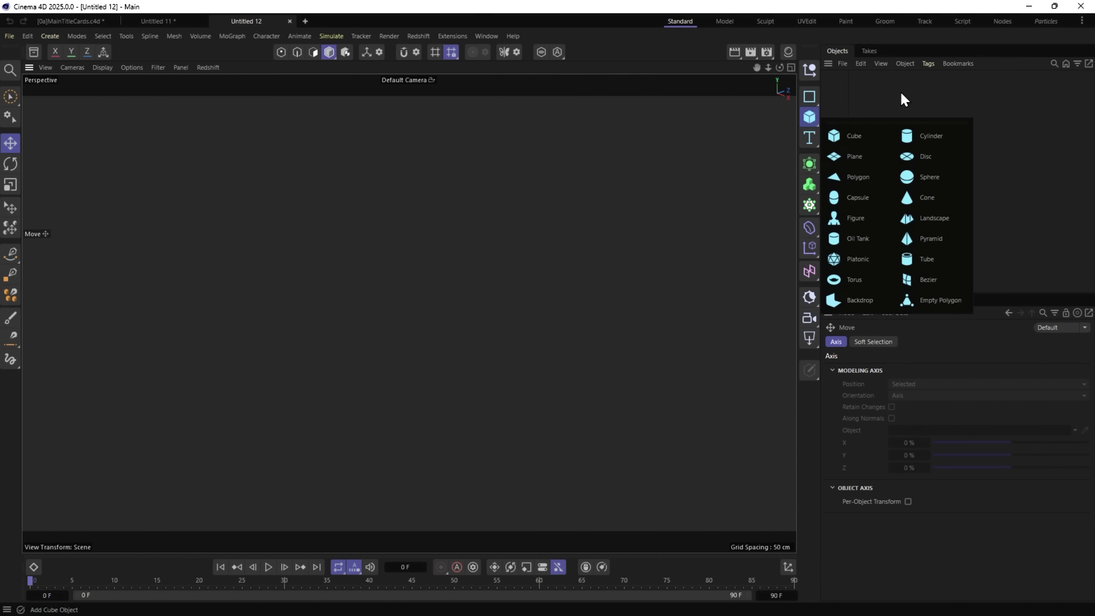
click(34, 53)
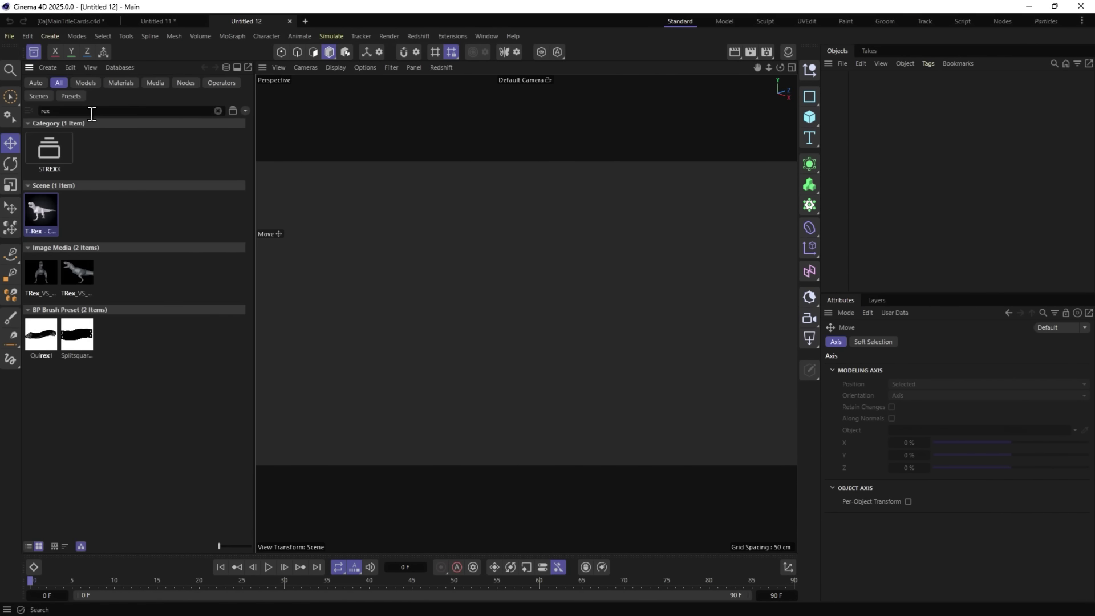
double_click(42, 222)
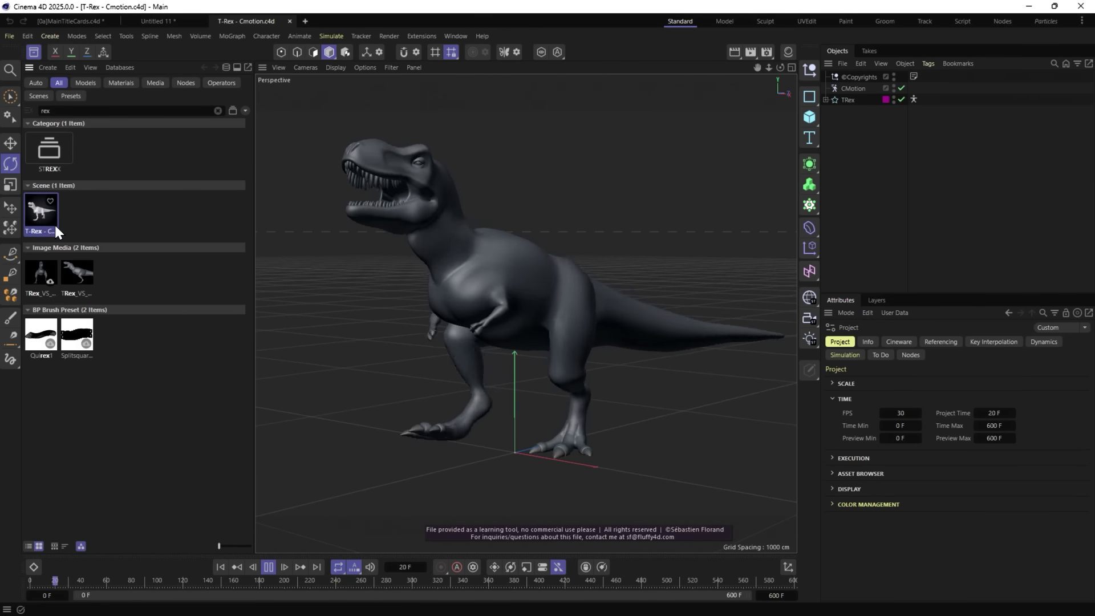
click(36, 53)
Expand the TRex hierarchy and delete the Teeth, L_Eye and R_Eye meshes.
click(825, 99)
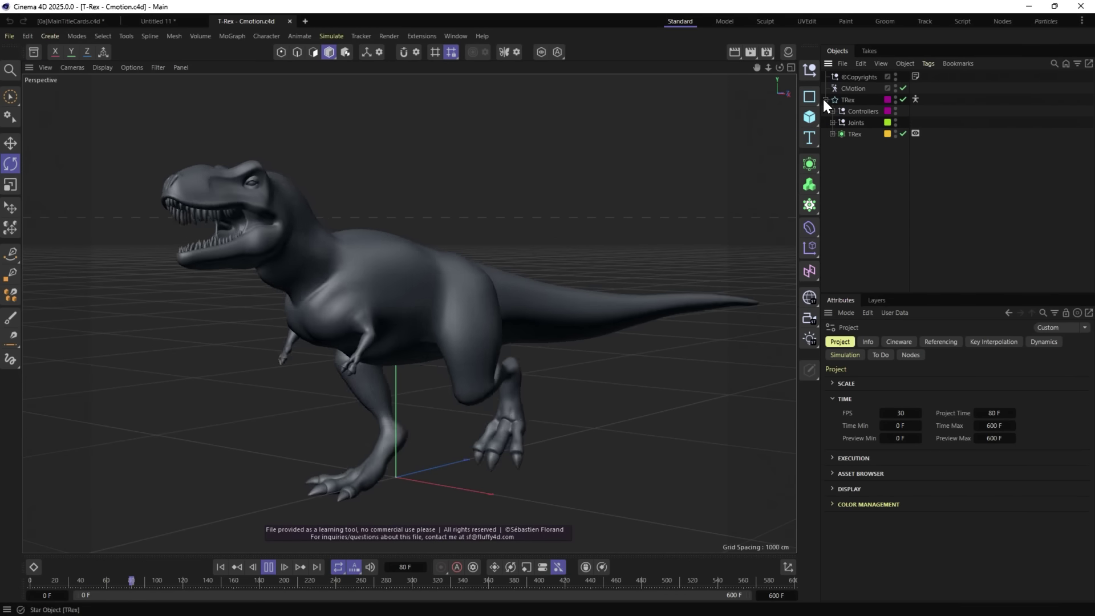
click(832, 133)
click(838, 145)
click(866, 156)
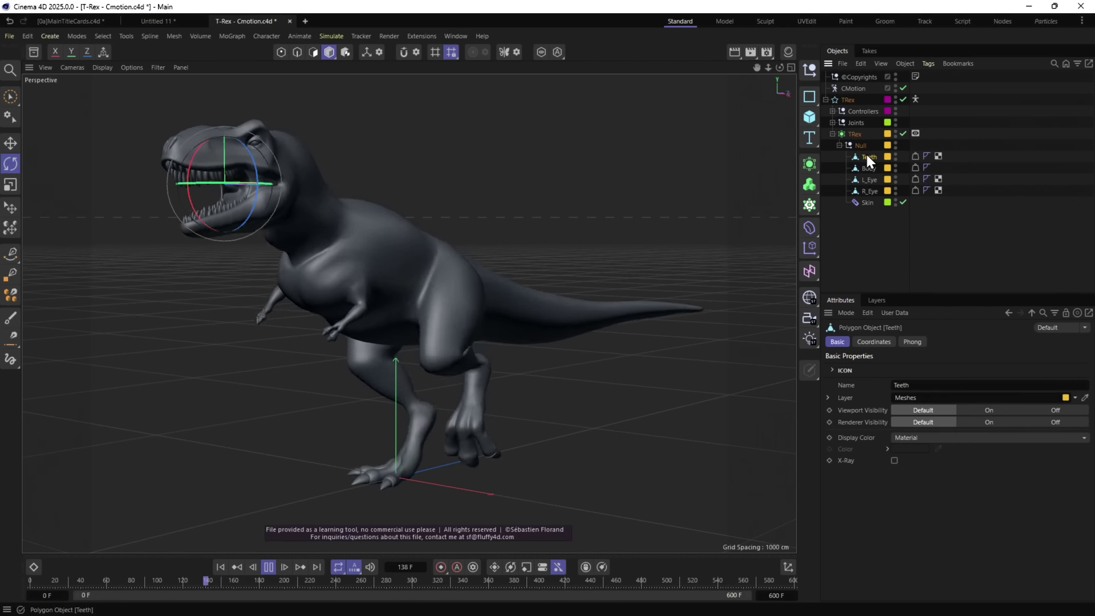
ctrl+click(871, 178)
key(Delete)
click(869, 168)
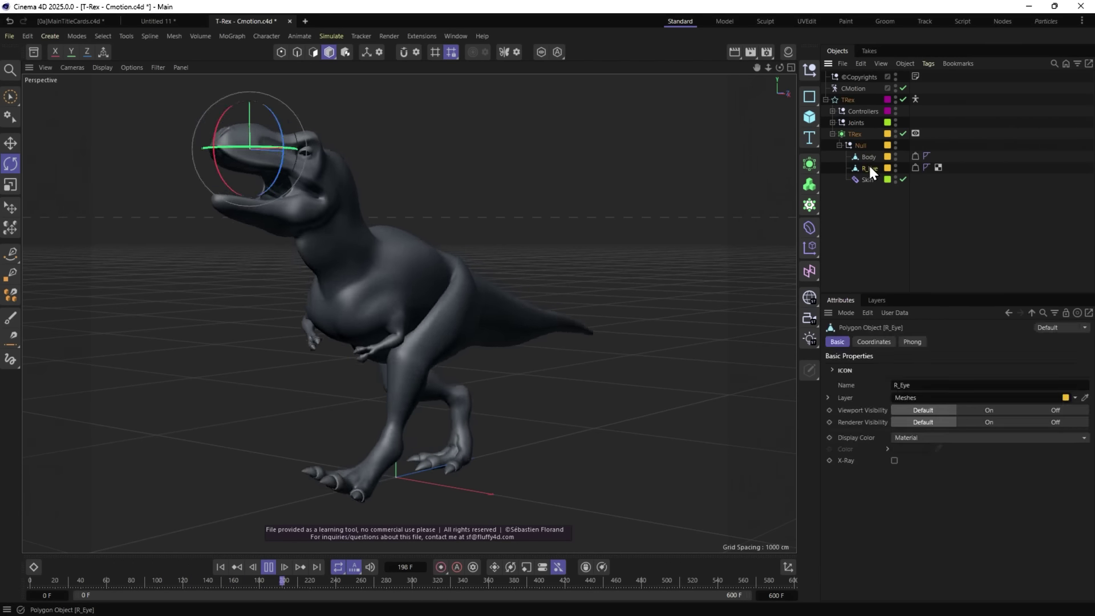
key(Delete)
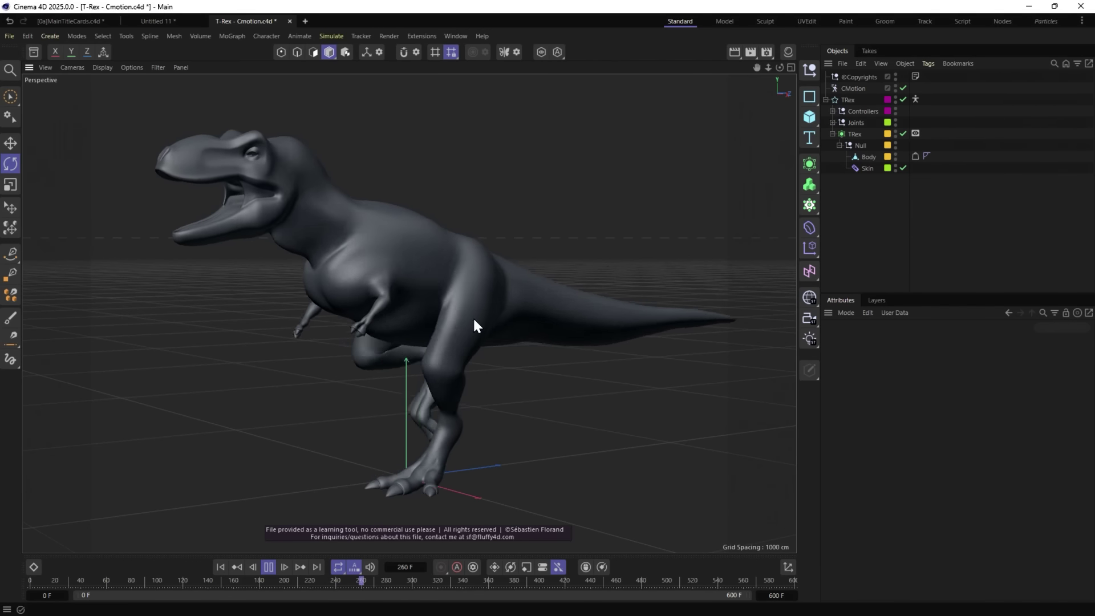
Add a Set Color deformer under Skin and set it to work on points.
key(shift+c)
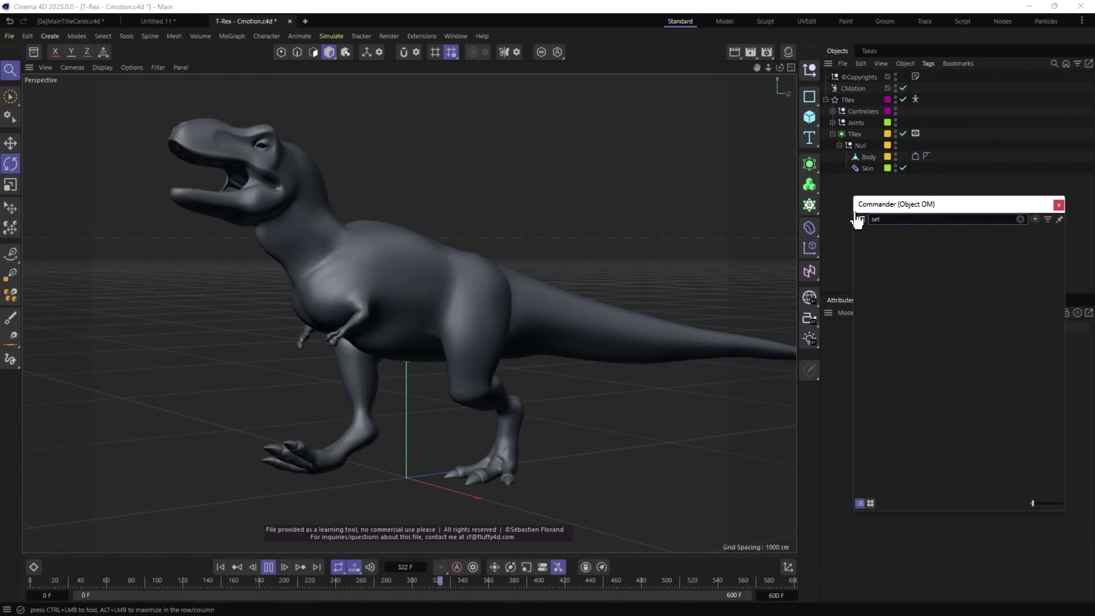
text(set co)
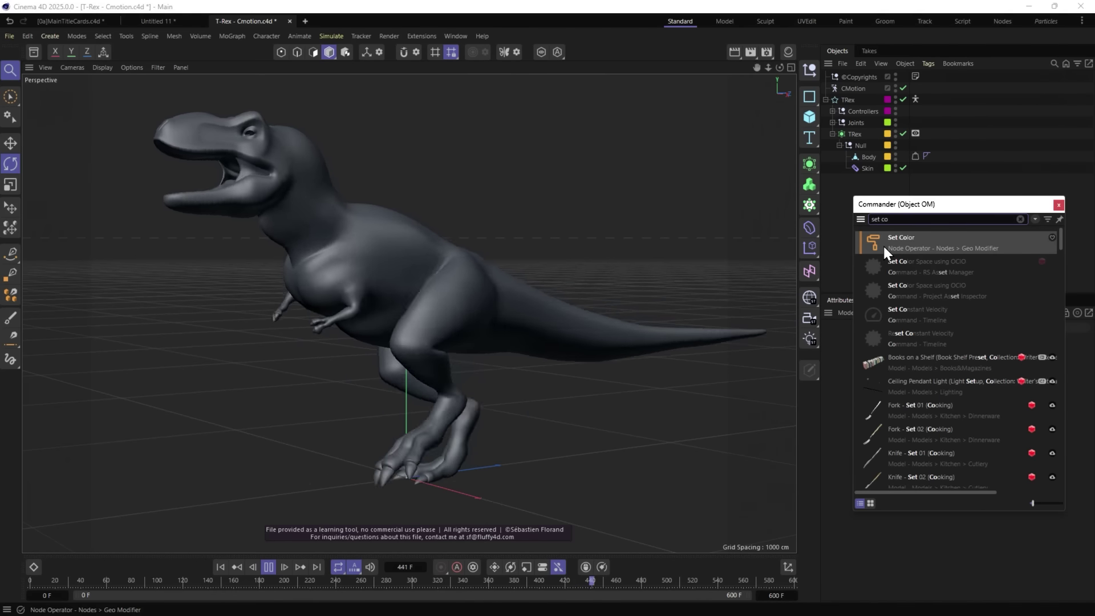
drag(881, 244, 860, 174)
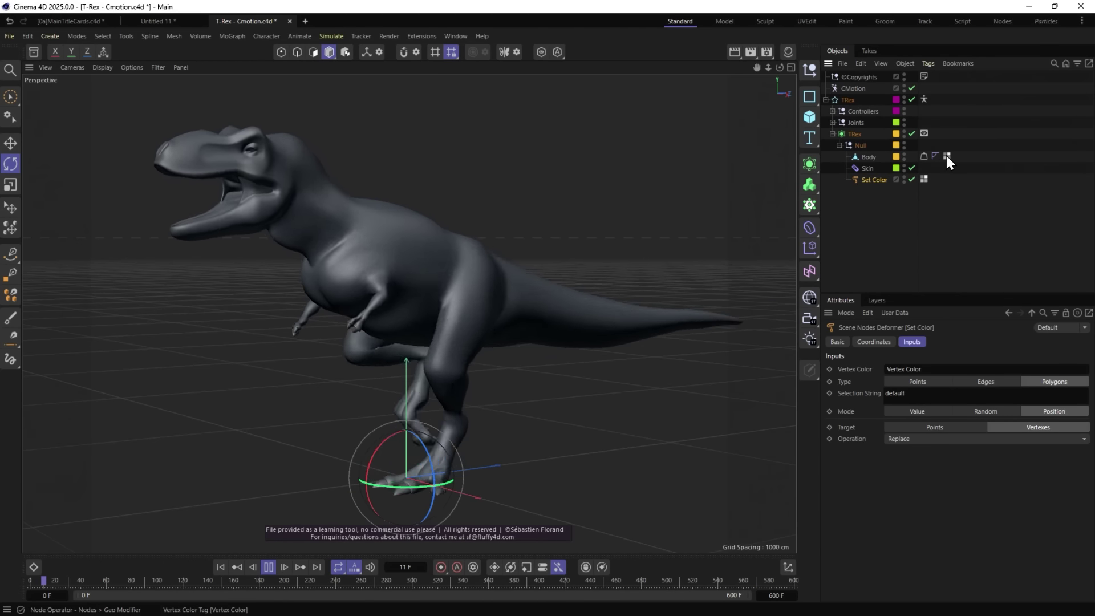
click(946, 156)
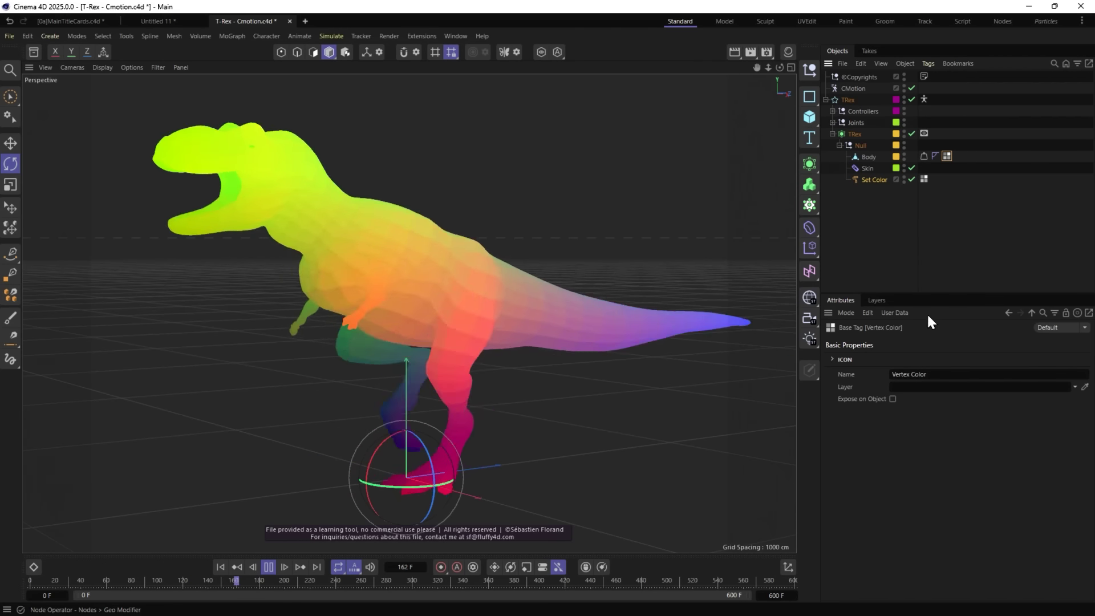
click(864, 178)
click(919, 381)
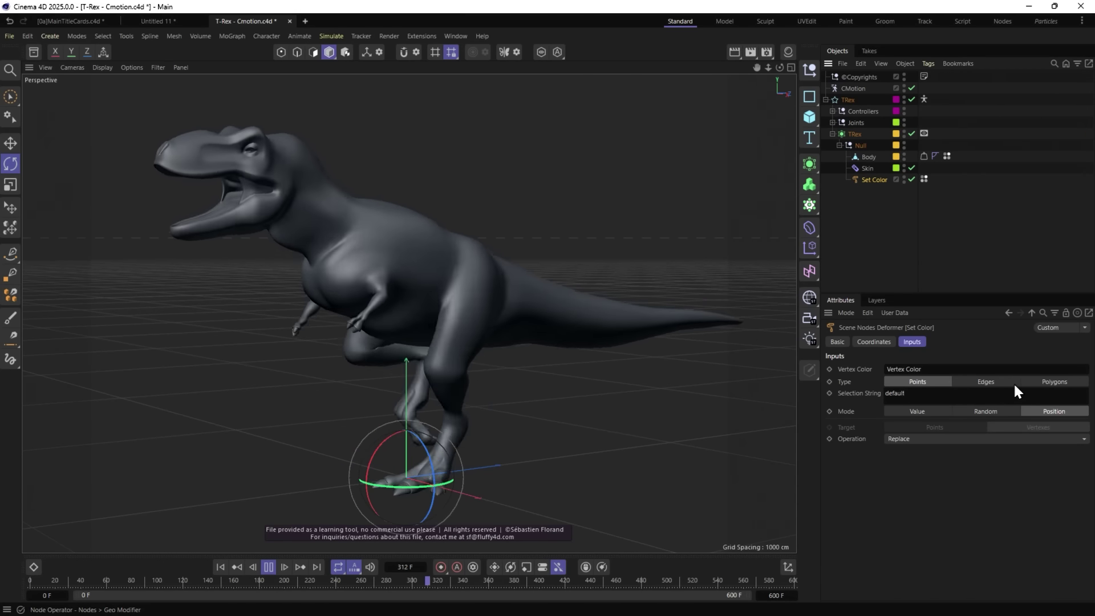
click(1044, 382)
click(919, 381)
Enable the Body's Vertex Color tag display to show colours in the viewport.
click(935, 156)
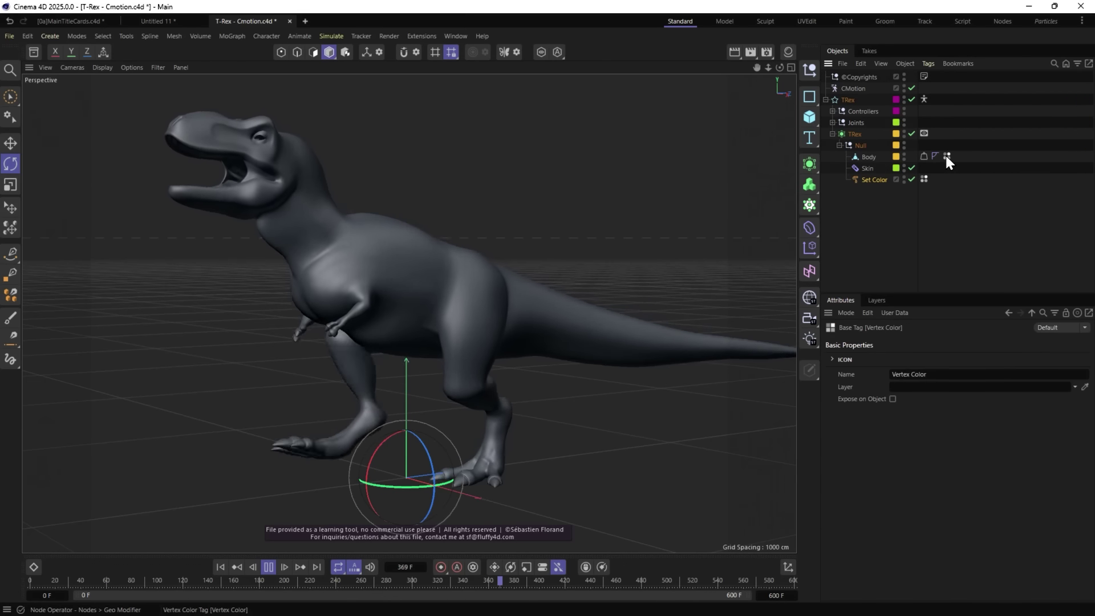
click(947, 156)
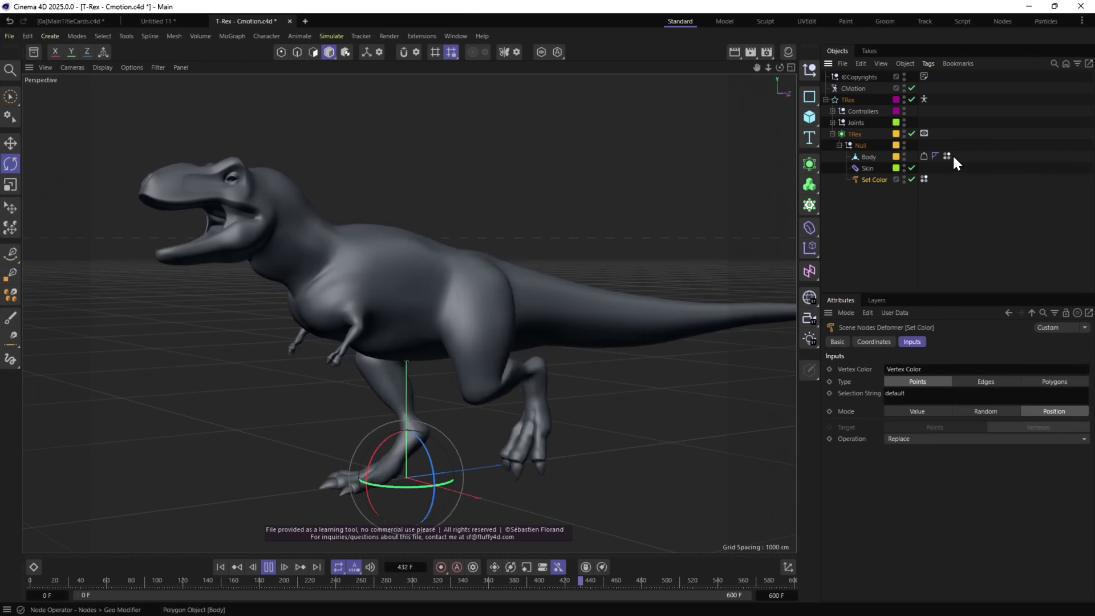
click(946, 156)
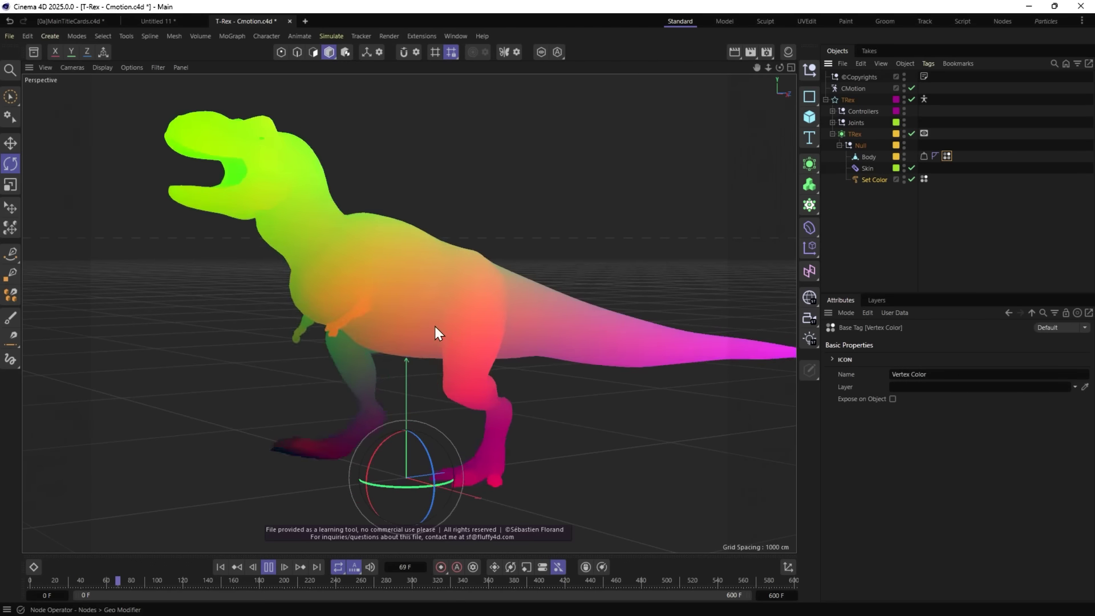
alt+drag(435, 326, 704, 182)
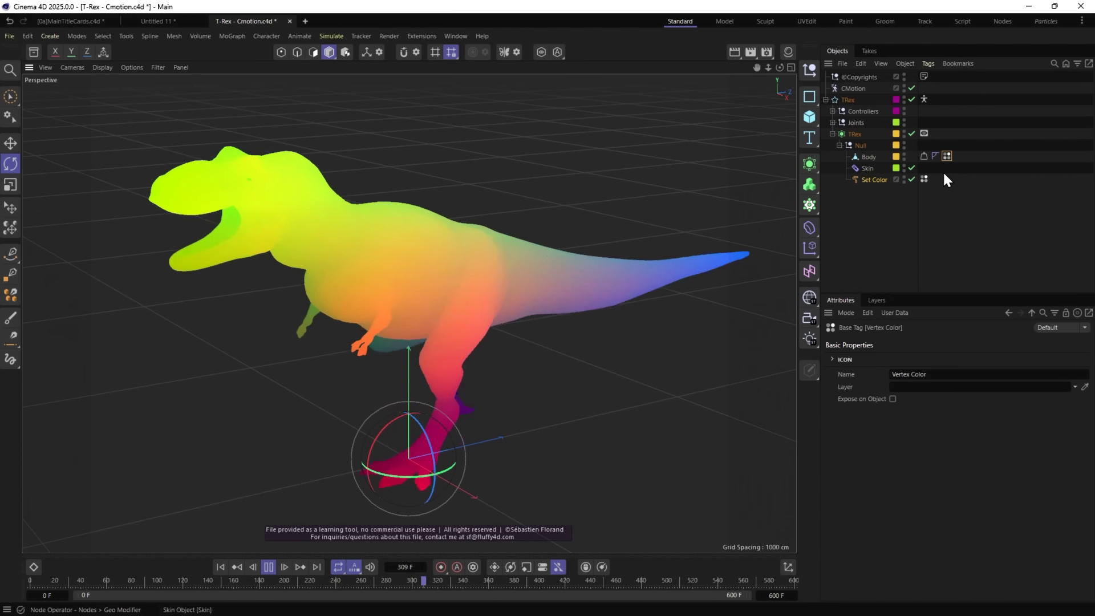
Set the Set Color mode to Random with Replace blending, then stop playback.
click(878, 179)
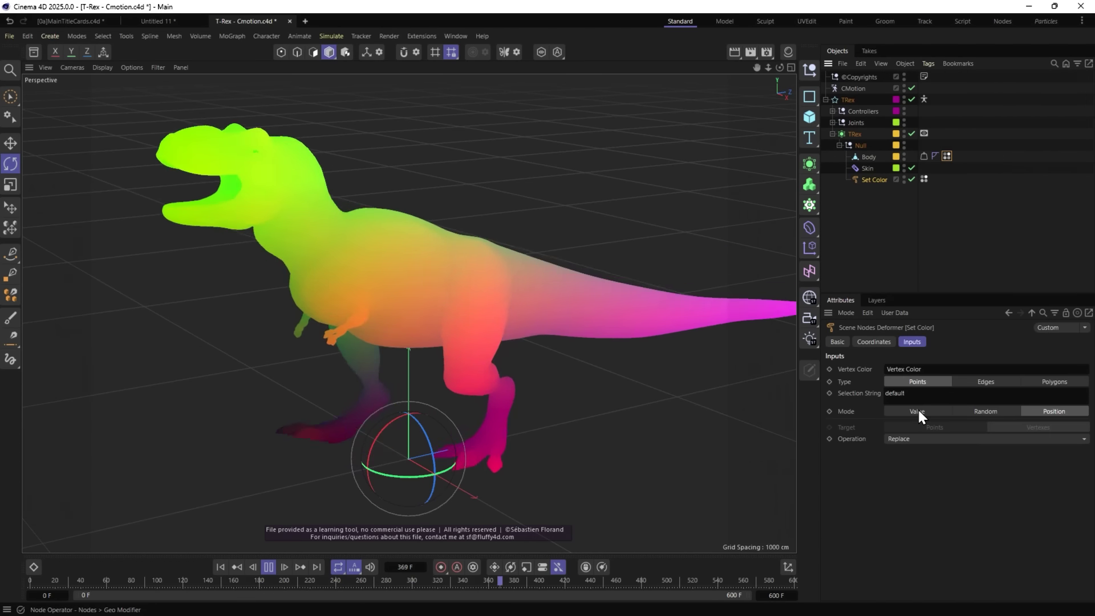
click(917, 411)
click(924, 438)
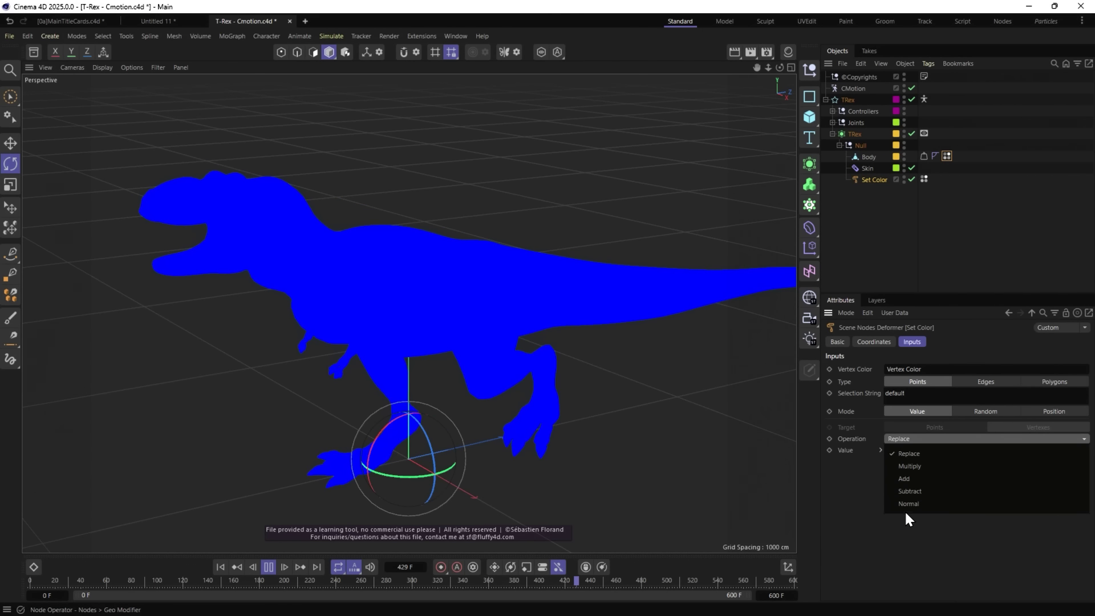
click(857, 476)
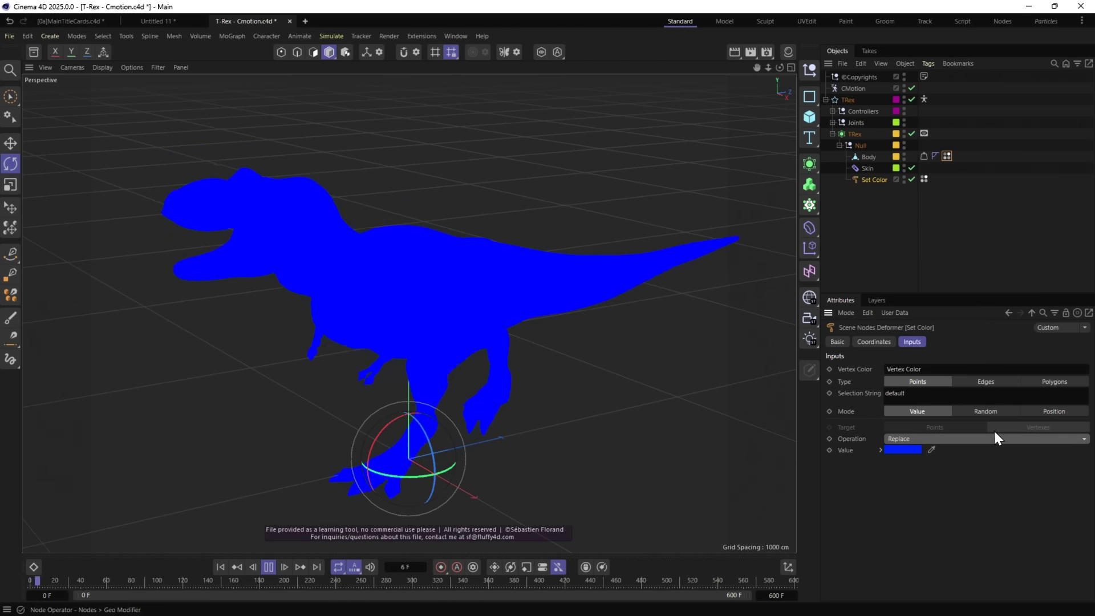
click(975, 408)
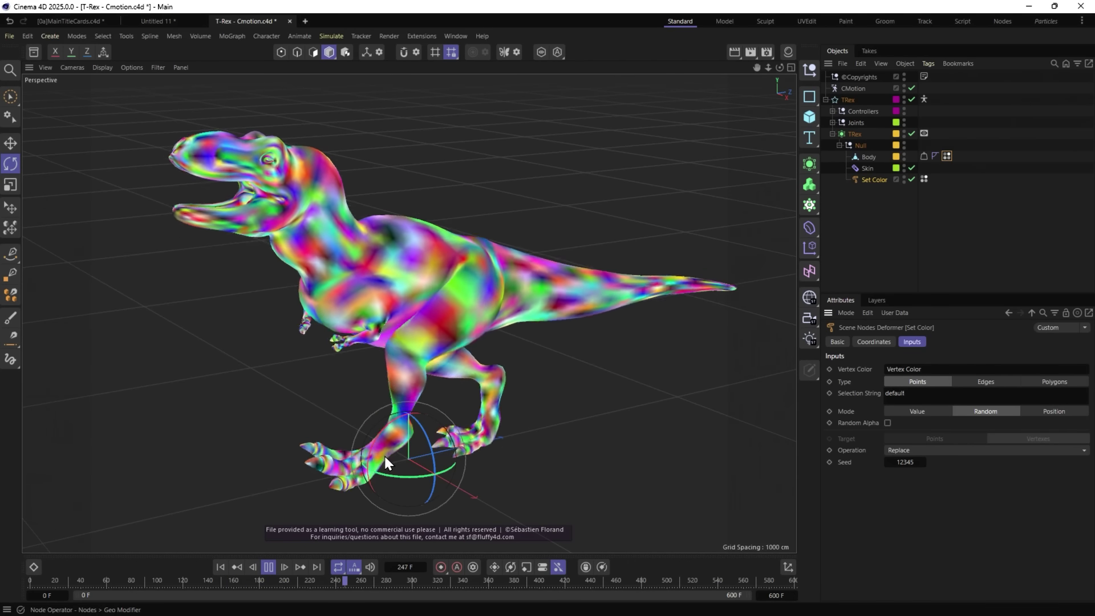
key(F8)
In a new project, add a plane with a Noise Modifier and raise the noise scale.
click(305, 21)
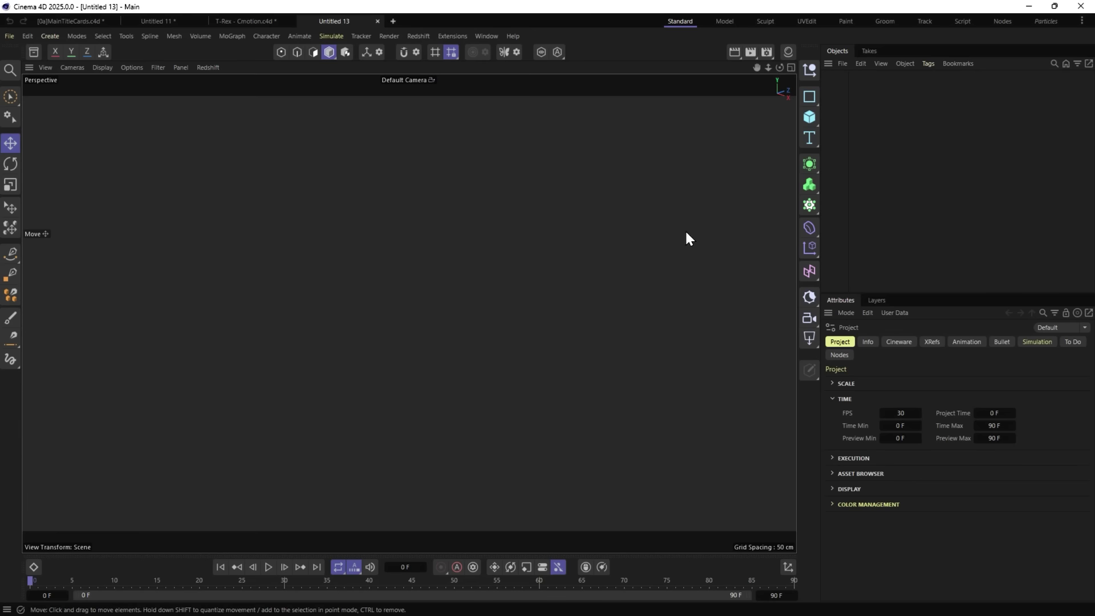
click(809, 118)
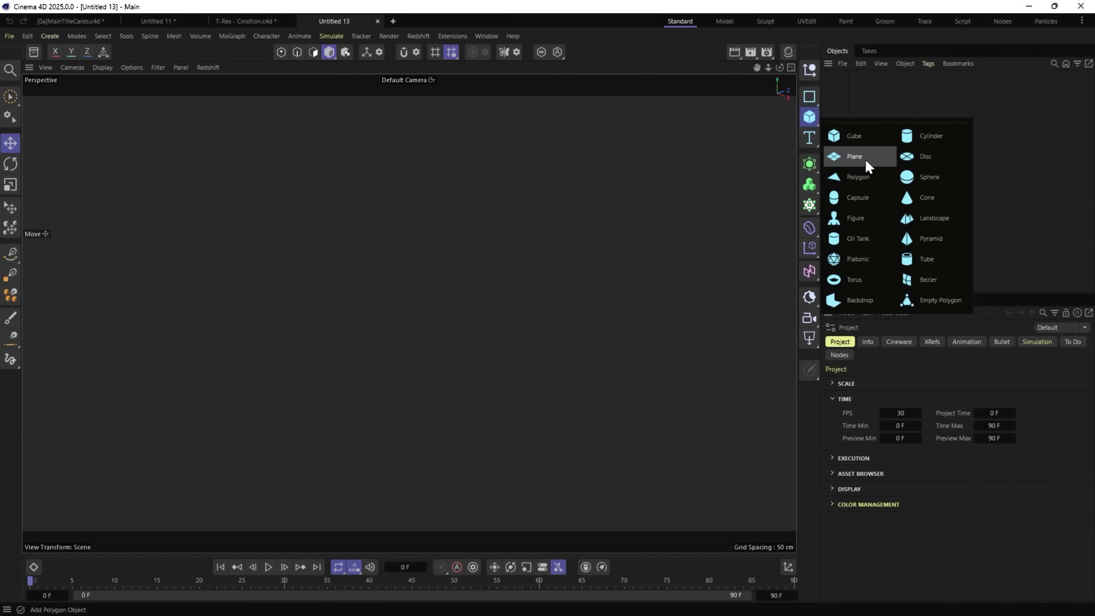
click(864, 157)
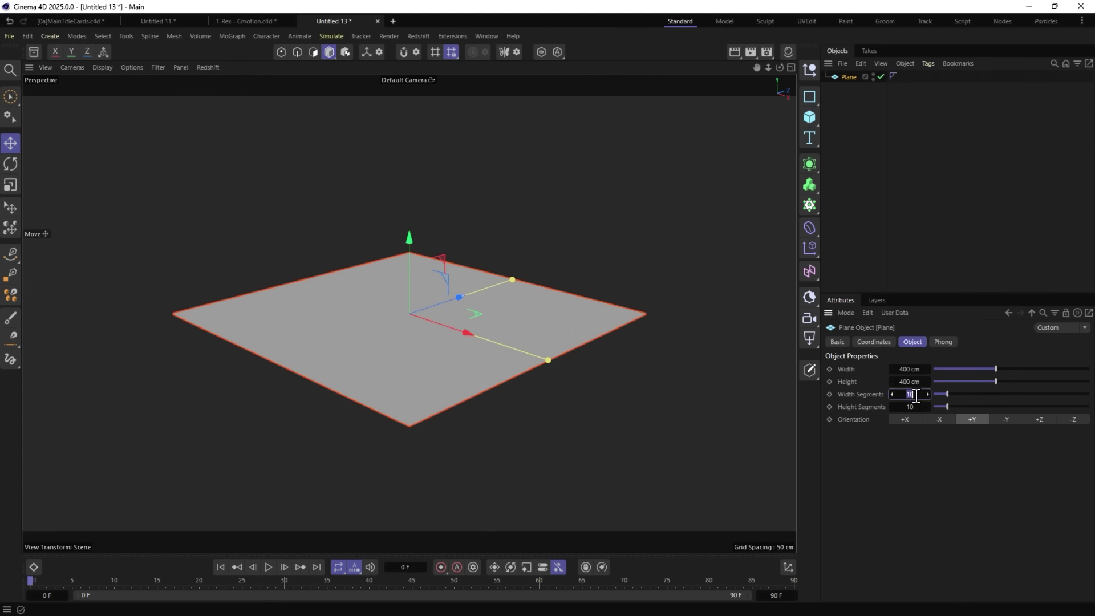
key(shift+c)
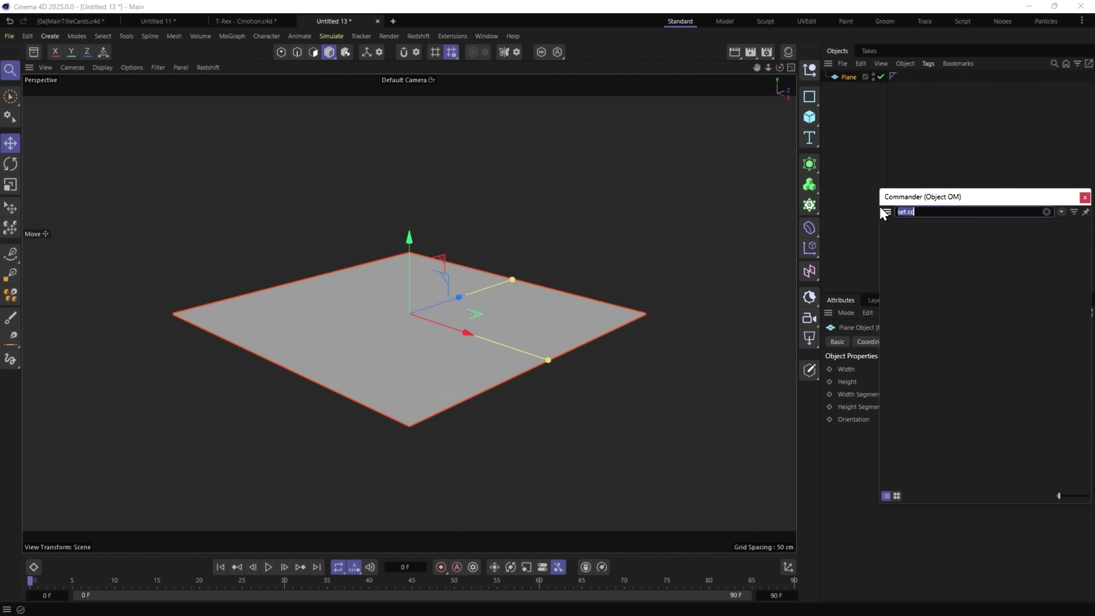
text(noise mo)
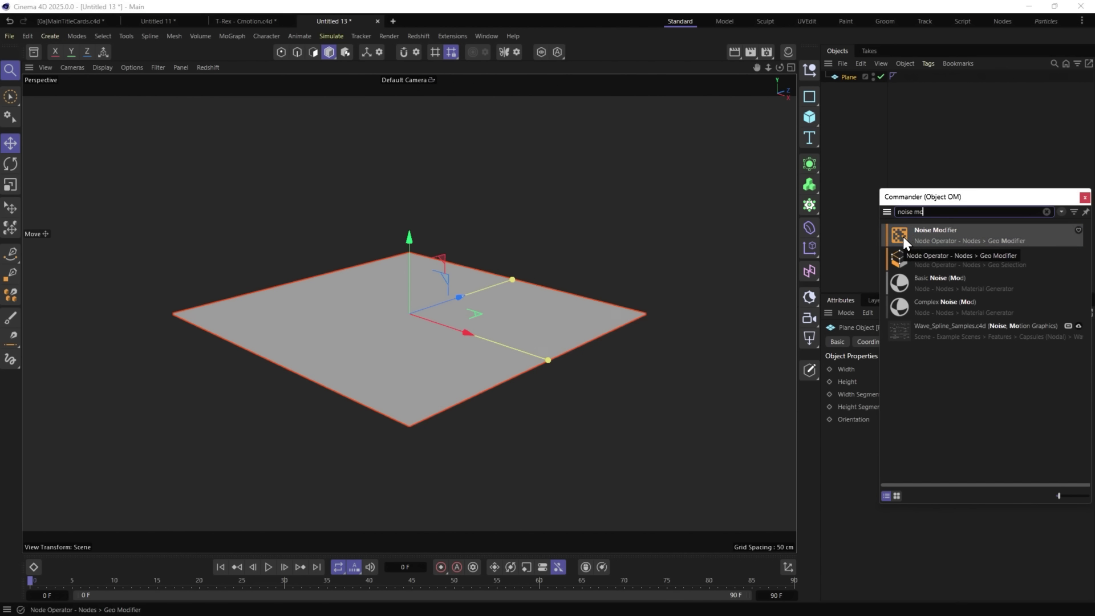
drag(850, 78, 849, 78)
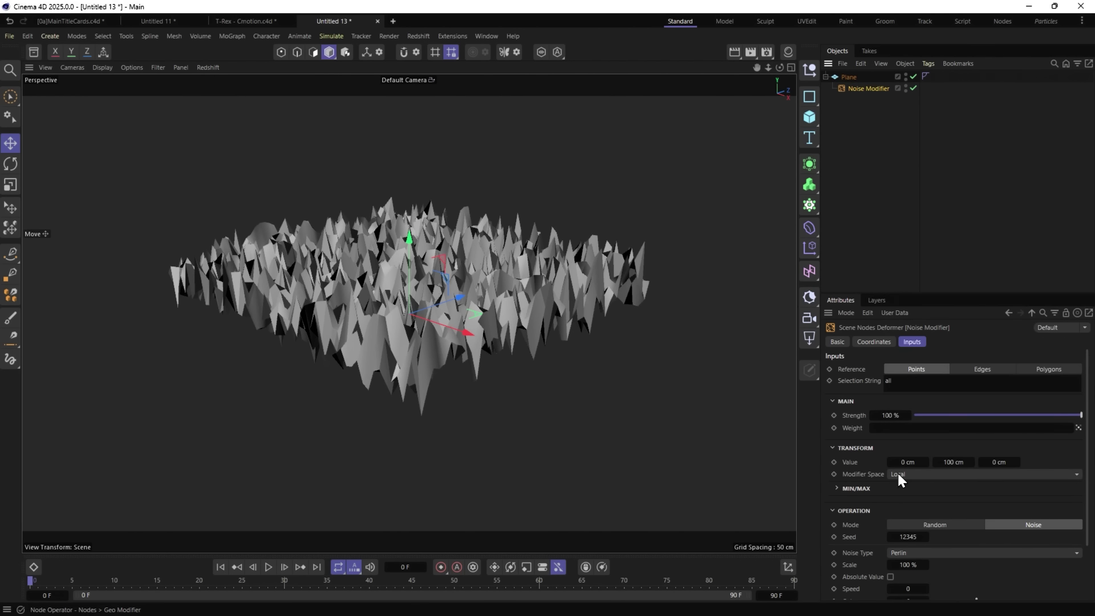
mouse_move(912, 562)
mouse_down()
mouse_move(1003, 562)
mouse_move(917, 559)
mouse_up()
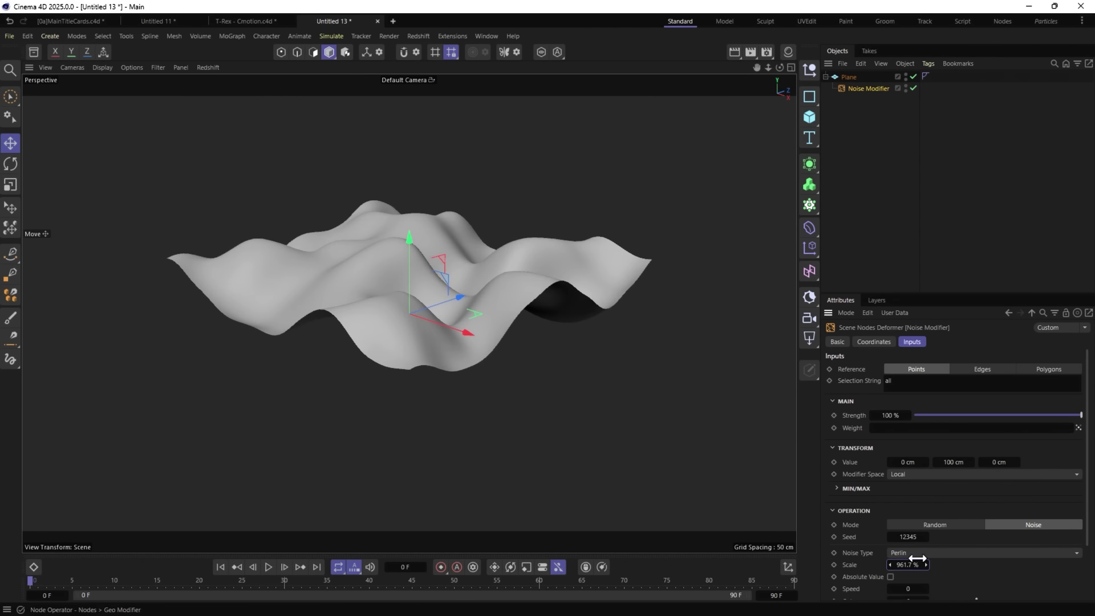
Add and remove a Plain effector, then inspect the Noise Modifier's settings.
click(807, 247)
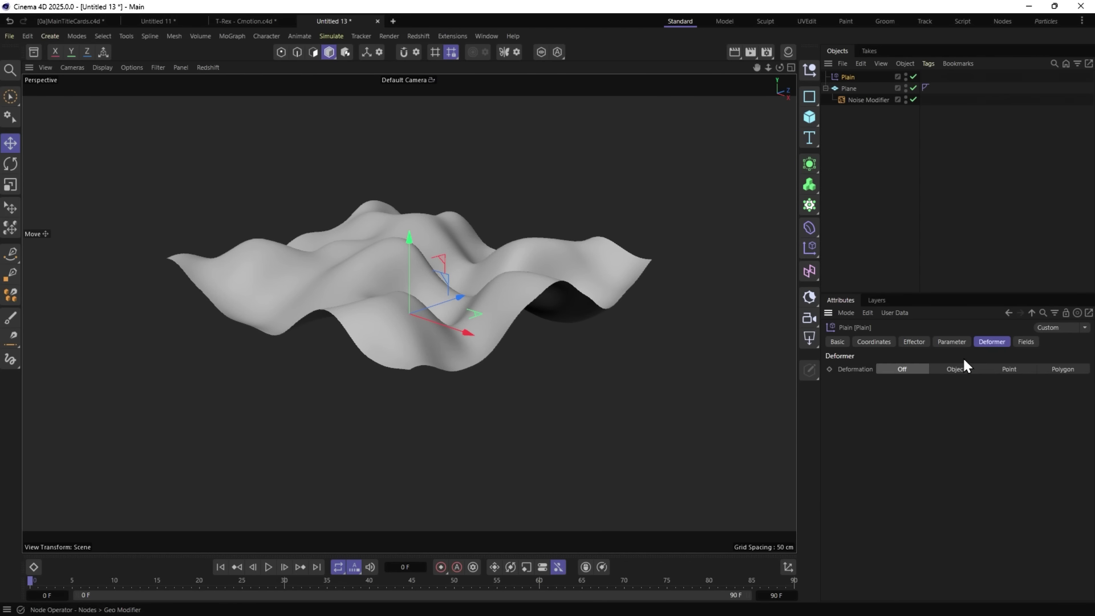
click(808, 227)
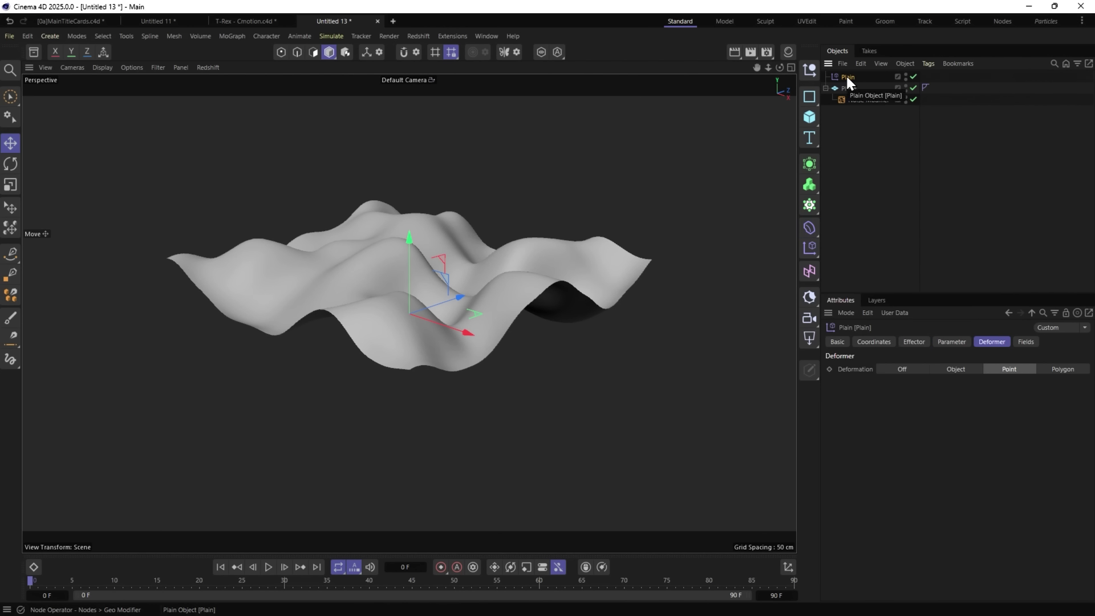
key(Delete)
click(846, 77)
click(864, 89)
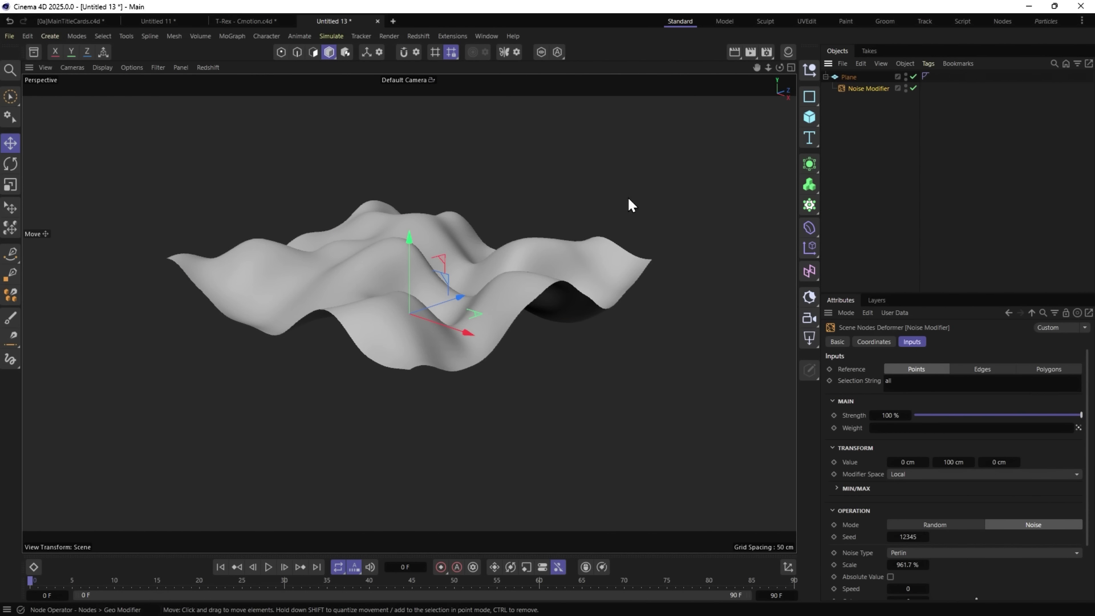
Delete the Plane and return to the T-Rex - Cmotion.c4d document.
click(845, 76)
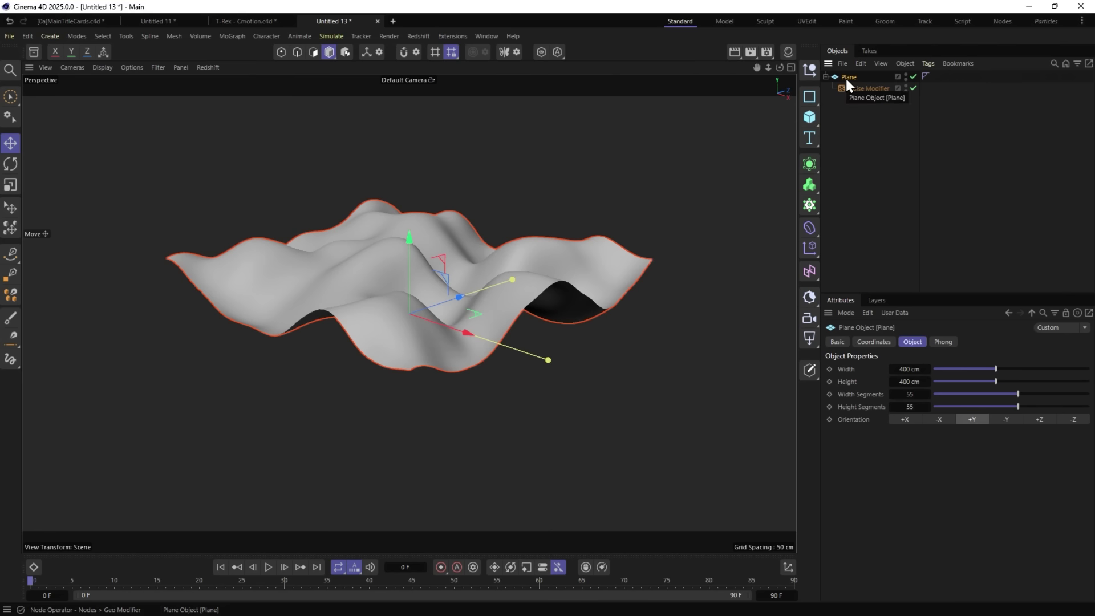
key(Delete)
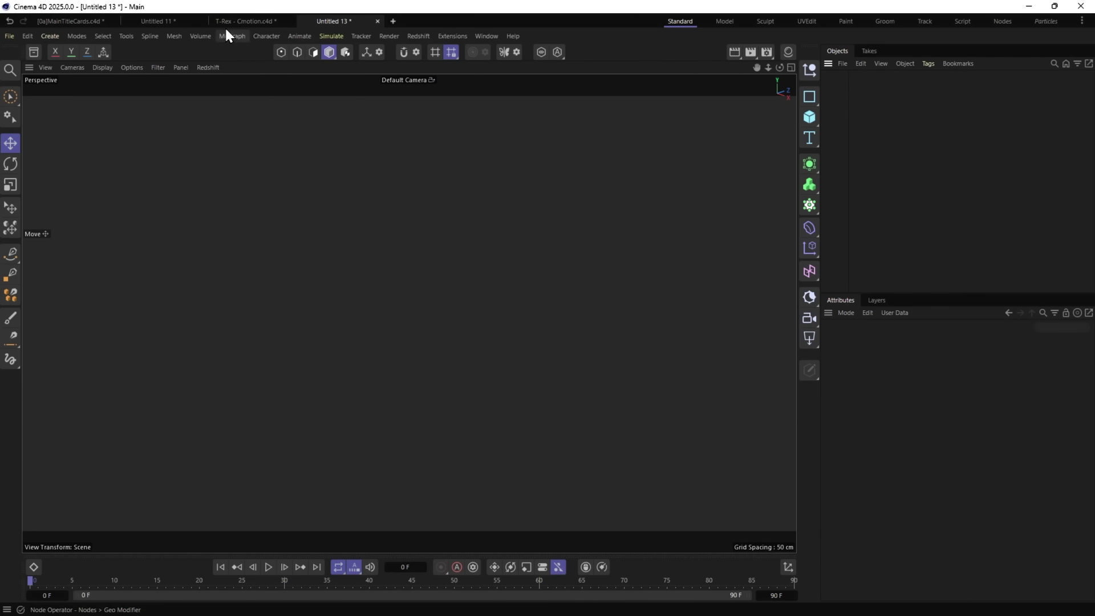
click(264, 22)
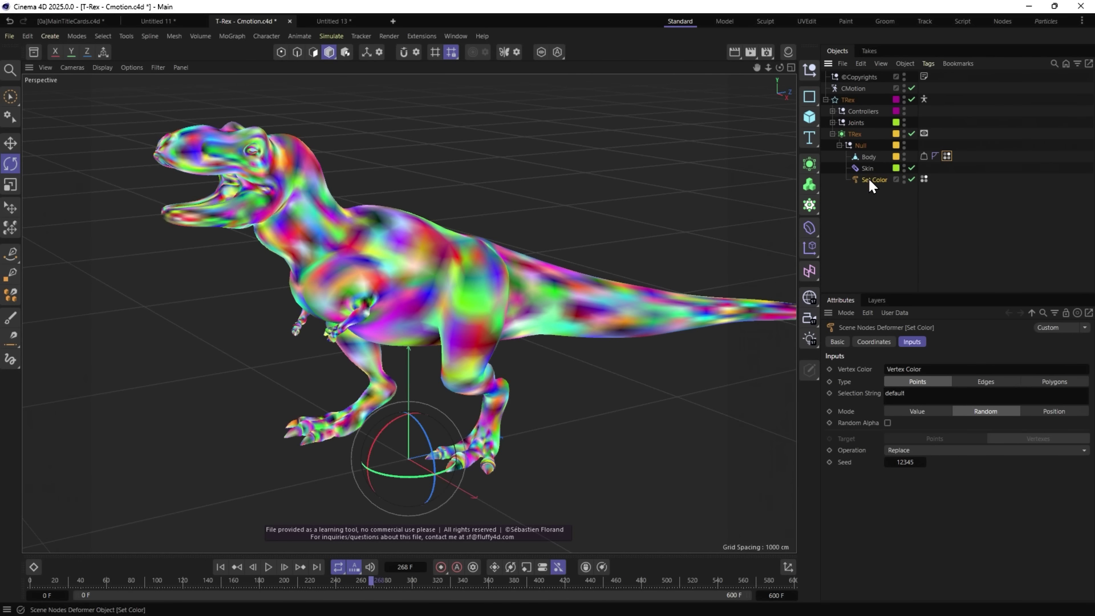
Replace Set Color with a Set Points Value deformer under Skin and play the animation.
key(Delete)
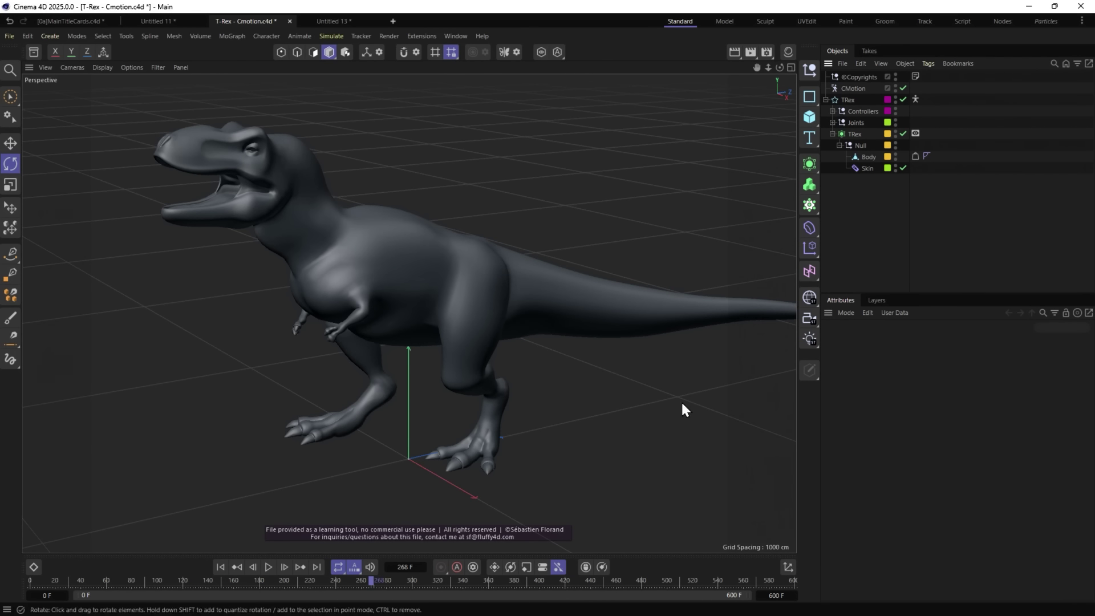
key(shift+c)
text(set)
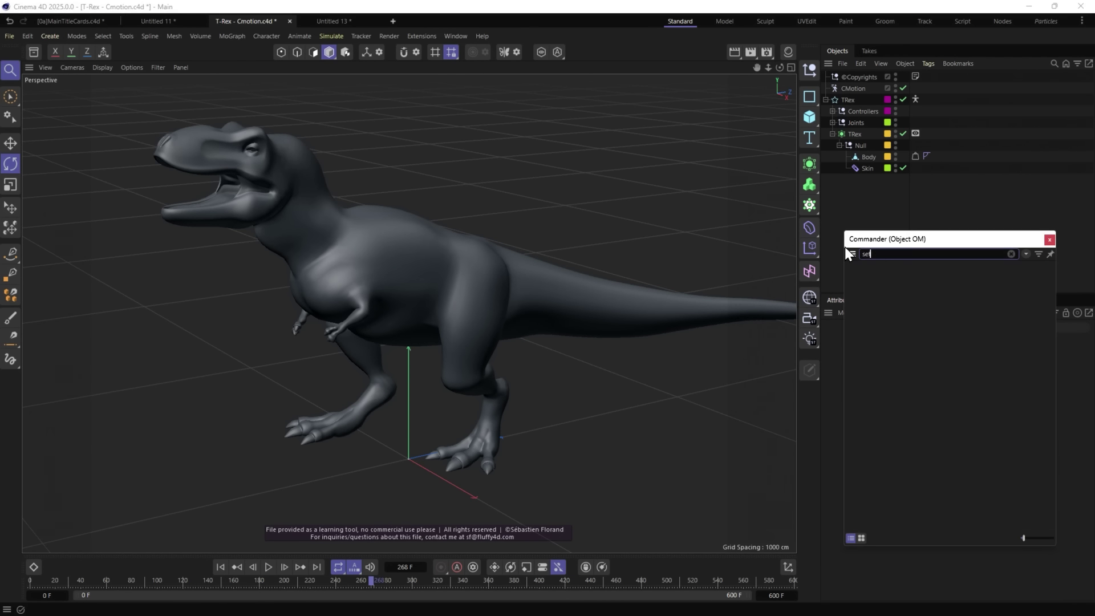
text( poin)
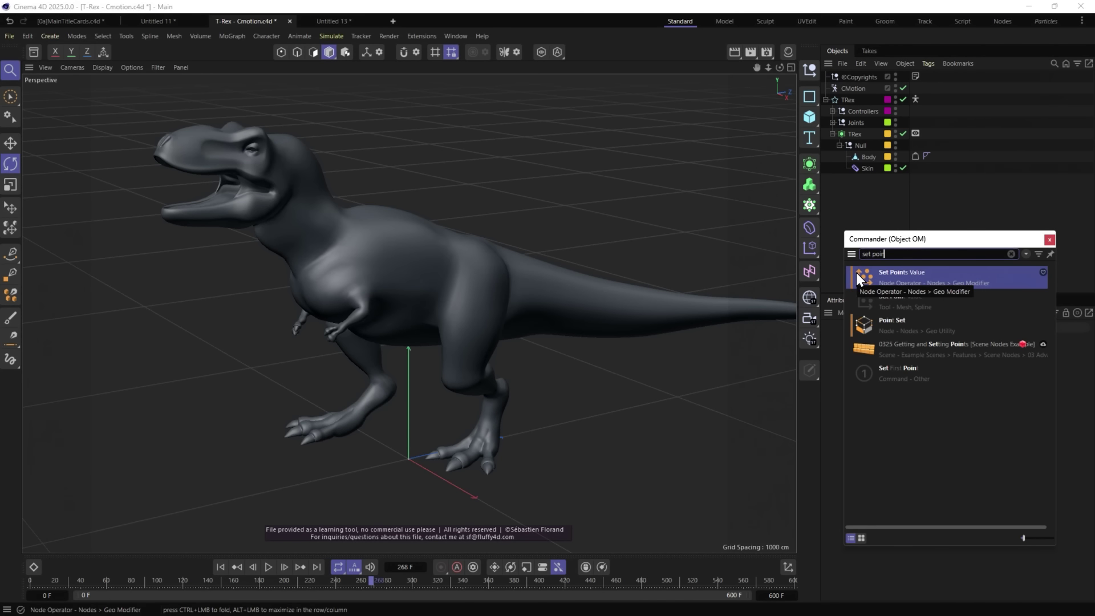
drag(861, 273, 864, 174)
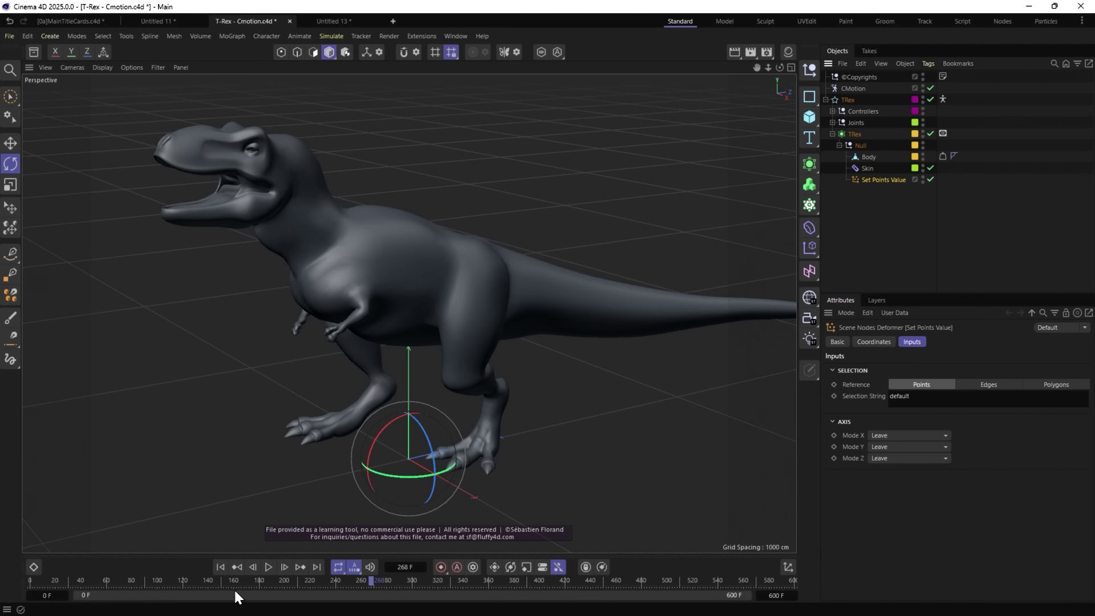
click(220, 566)
click(268, 567)
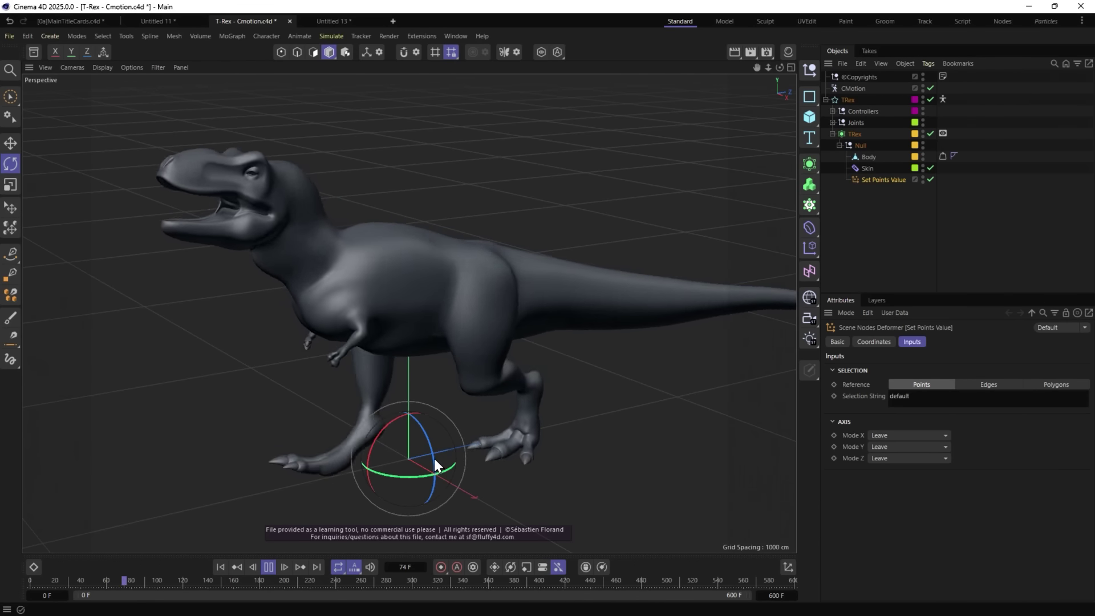
Set Mode X to Quantize with a 100 cm step.
click(875, 434)
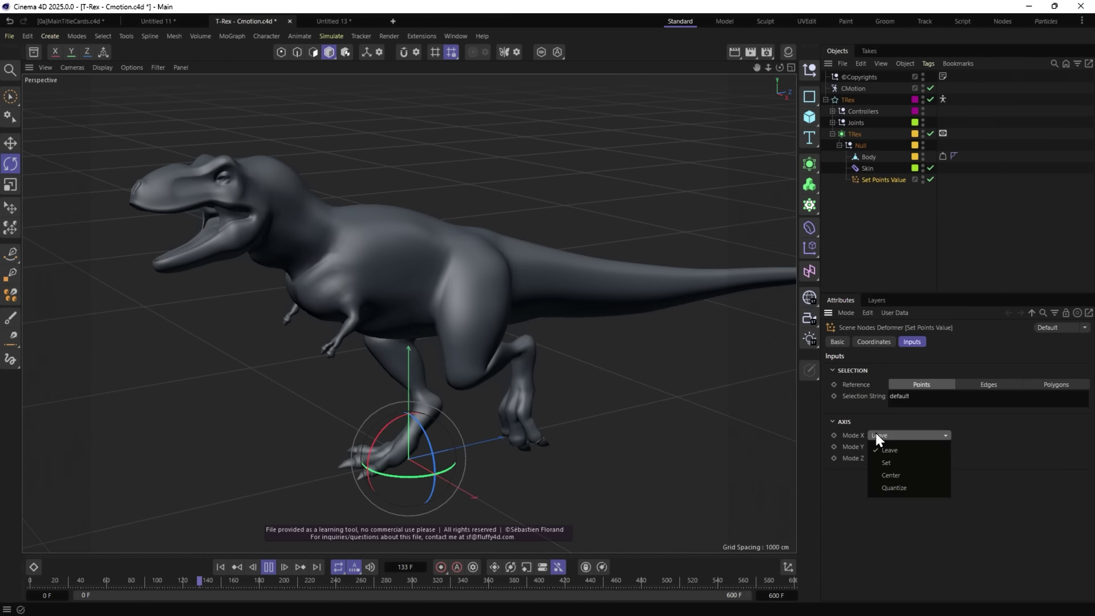
click(895, 456)
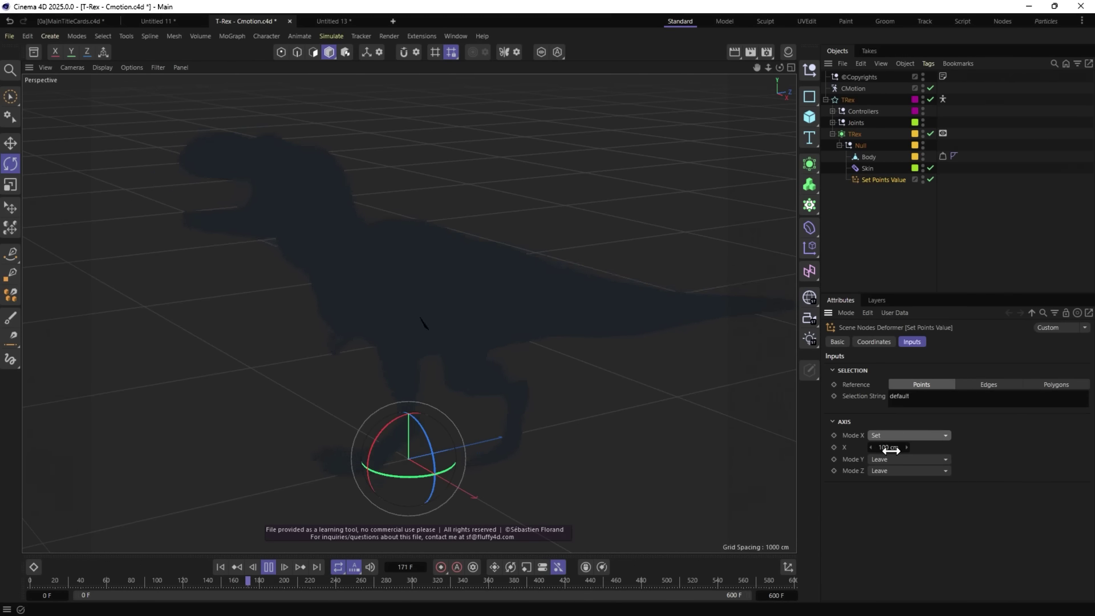
click(889, 448)
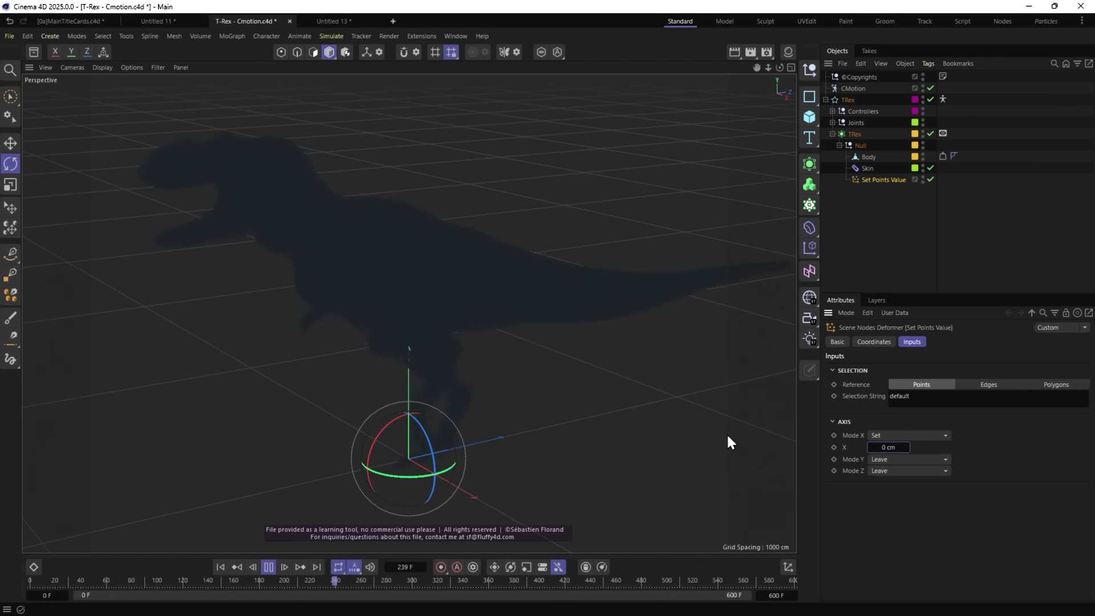
alt+drag(410, 328, 442, 331)
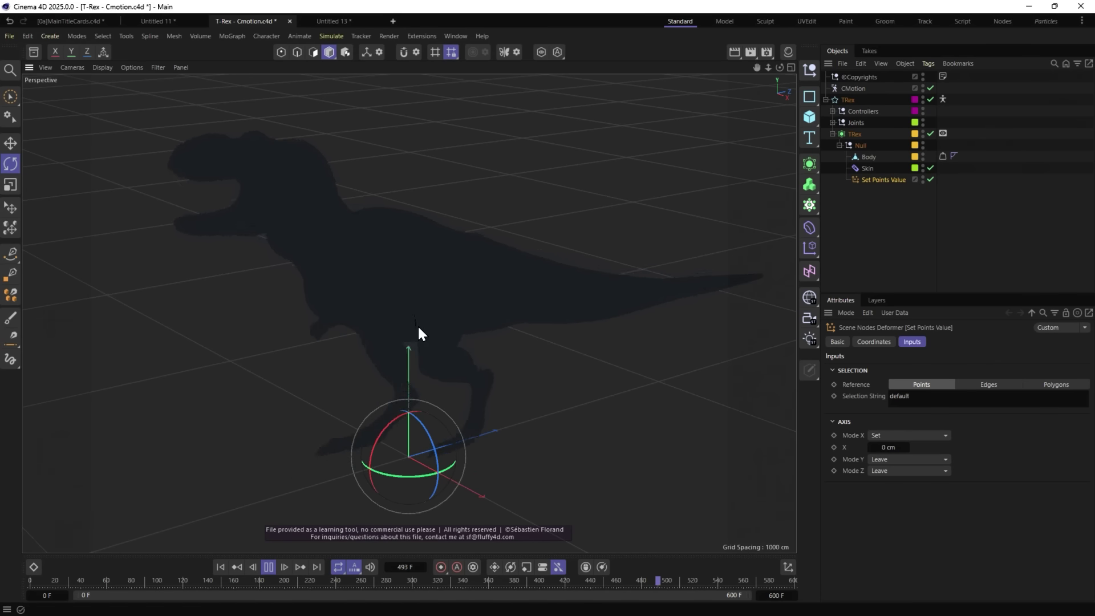
click(883, 436)
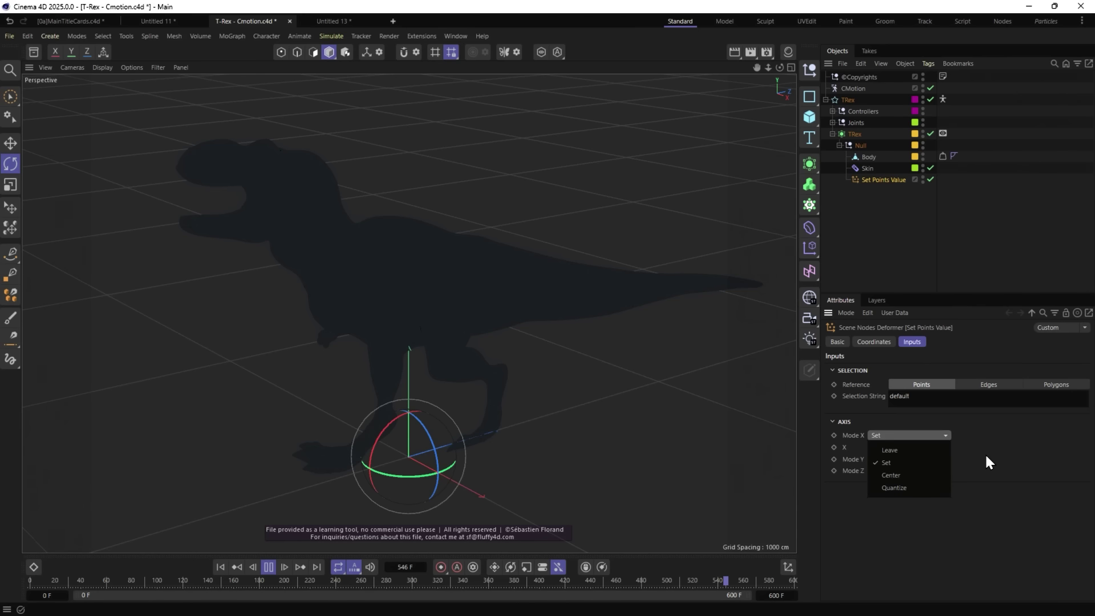
click(904, 433)
click(901, 434)
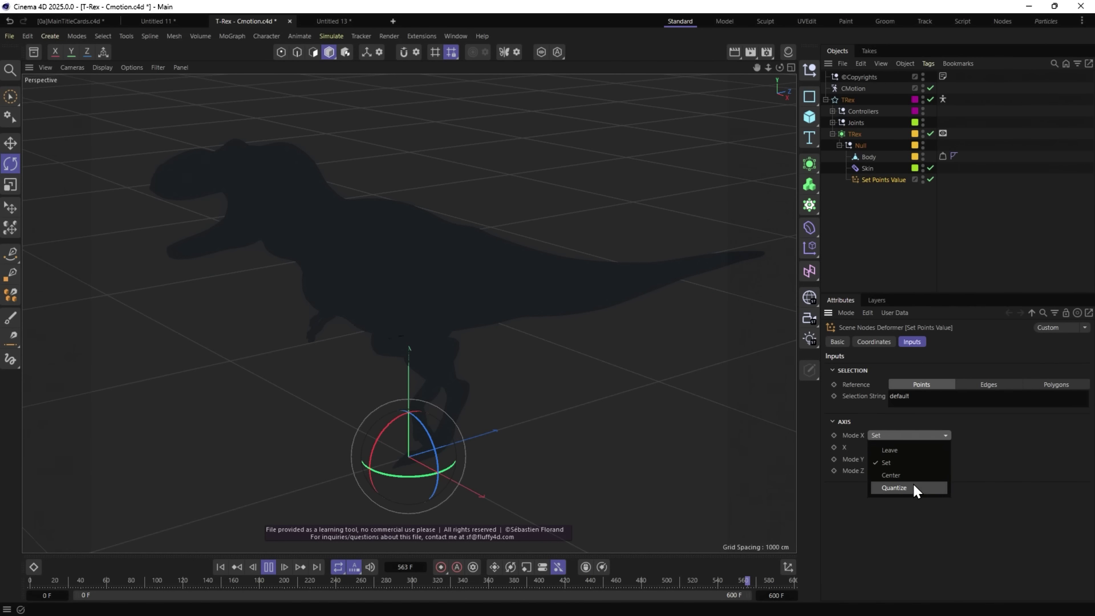
click(913, 488)
click(898, 447)
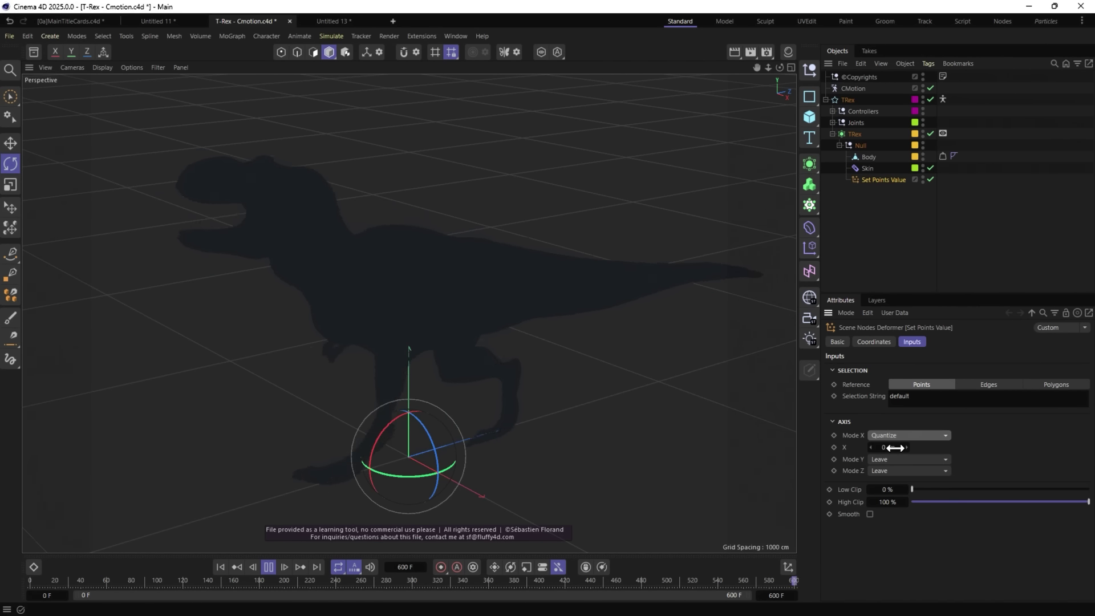
text(100)
key(Return)
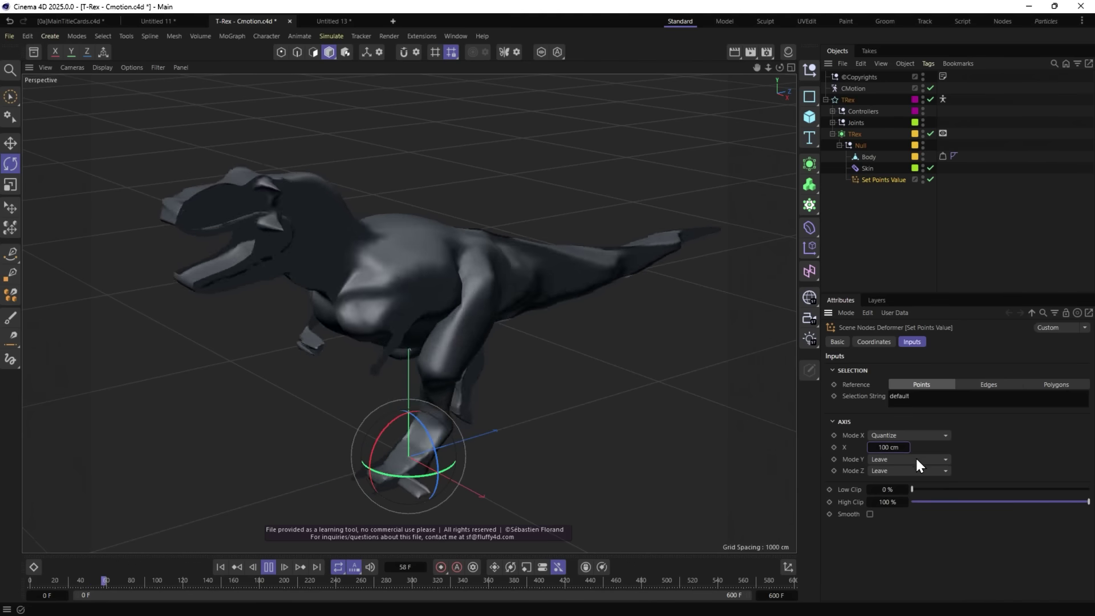
Set Mode Y and Mode Z to Quantize as well.
click(909, 459)
click(915, 510)
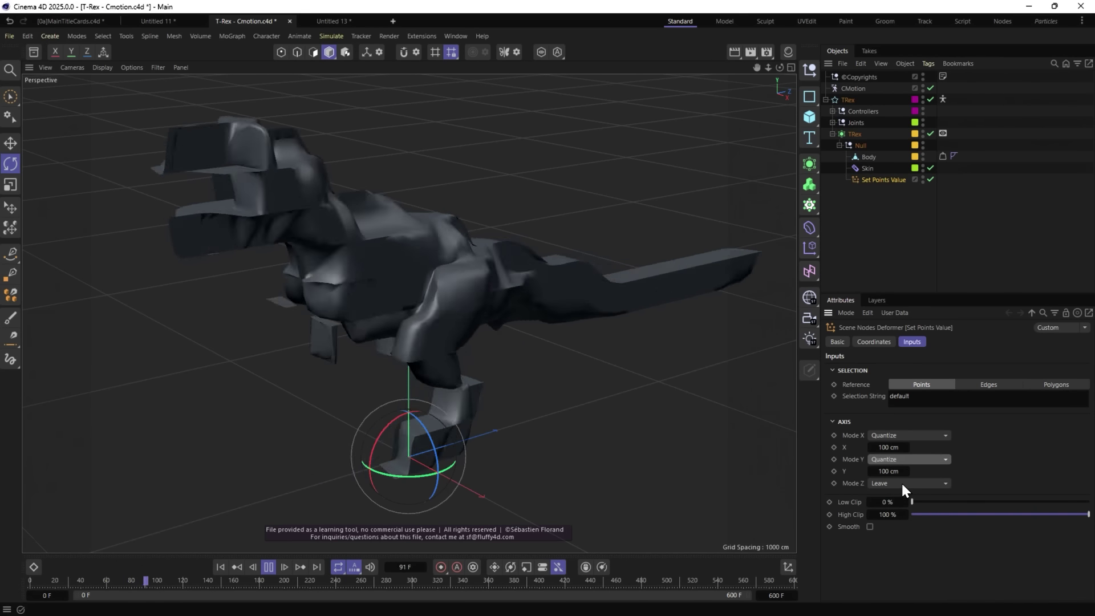
click(902, 482)
click(911, 534)
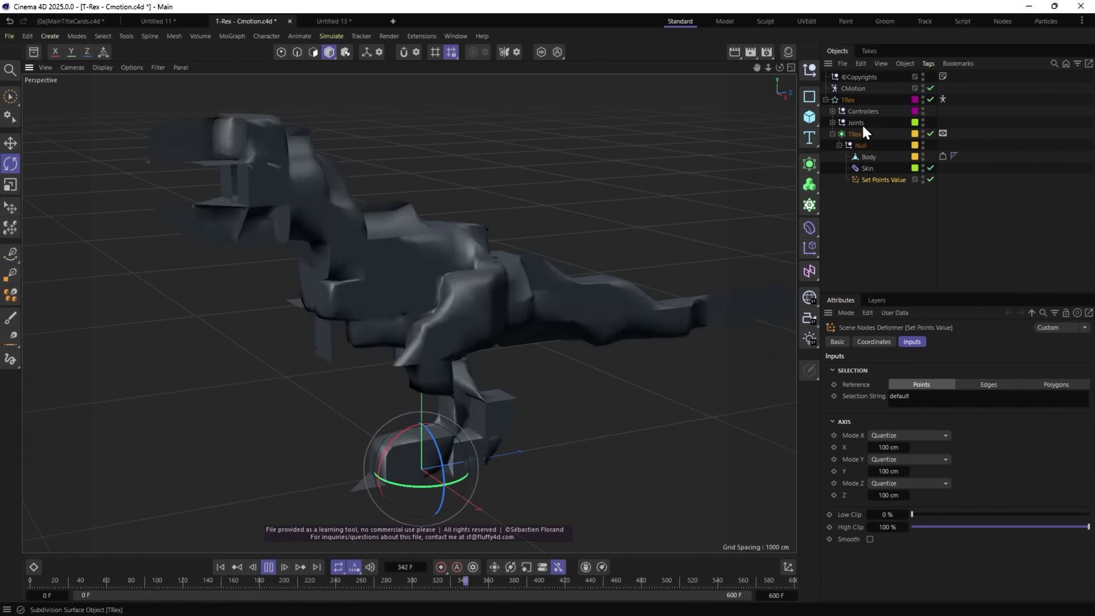
Wrap the T-Rex Null in a Cloth Surface and view the TRex Subdivision Surface from the side.
click(859, 146)
click(809, 164)
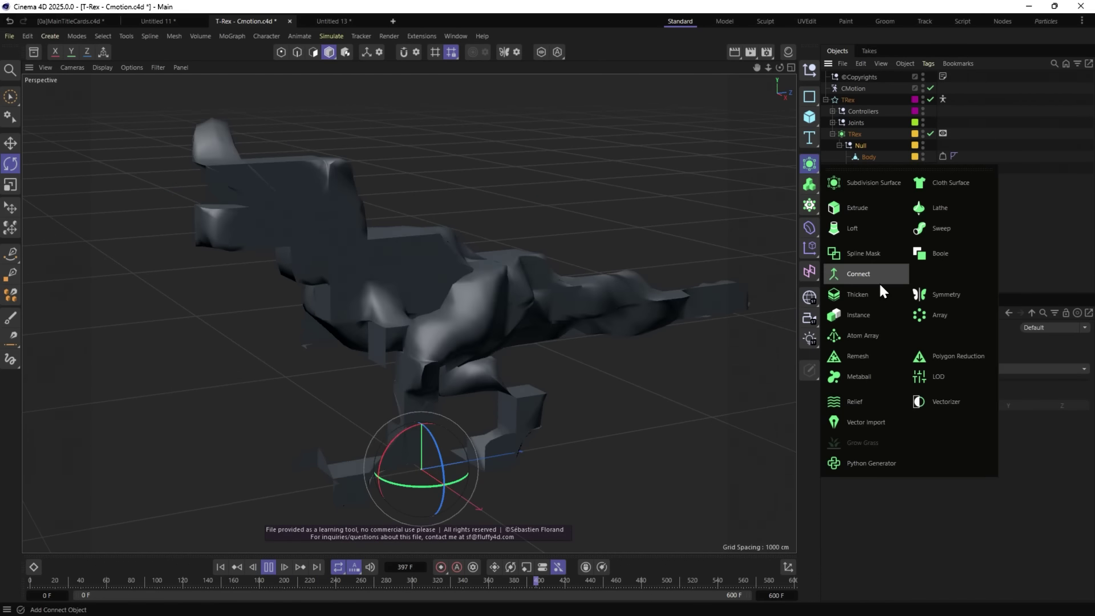
click(938, 185)
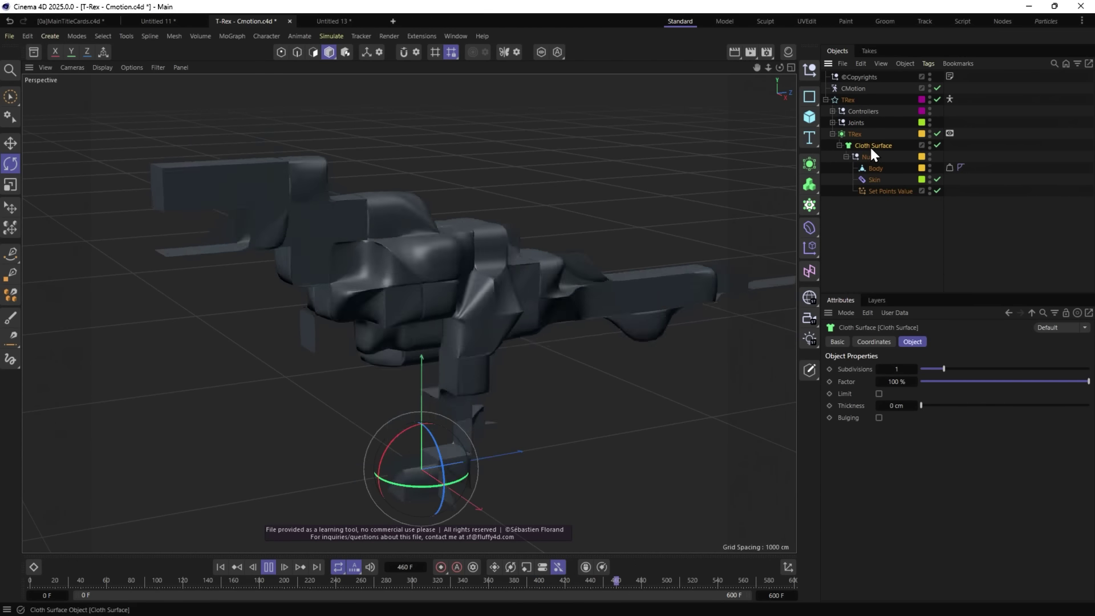
click(854, 134)
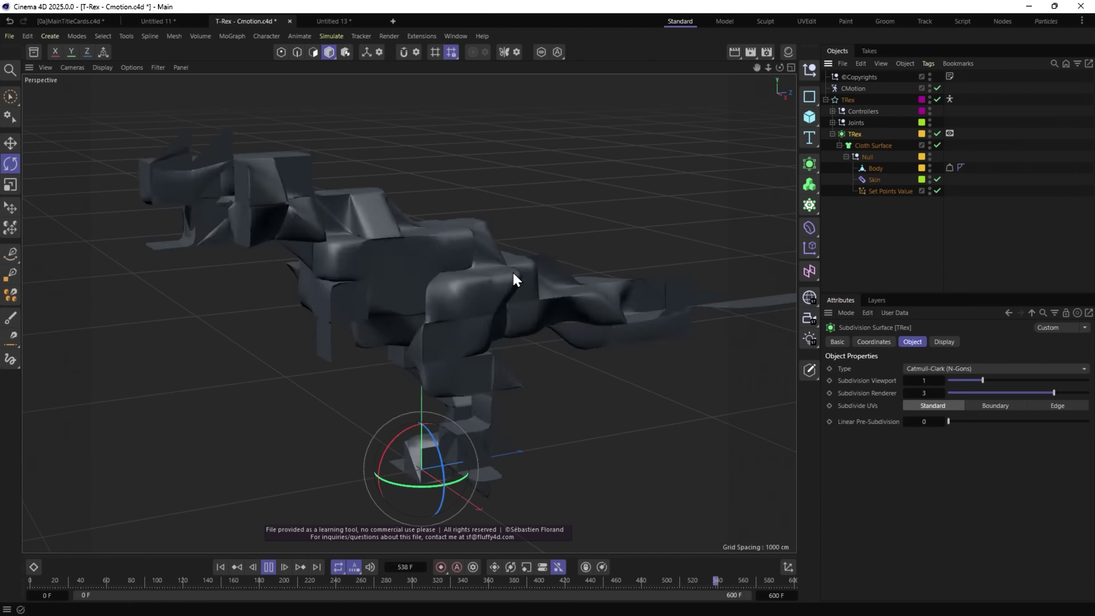
alt+drag(513, 276, 431, 341)
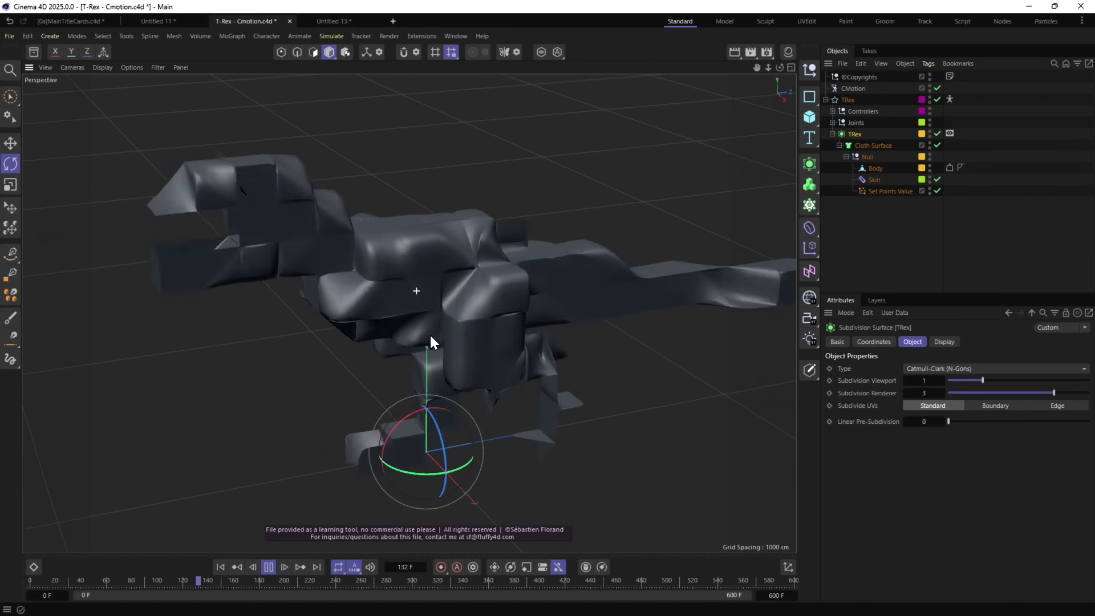
Set the Set Points Value X, Y and Z steps to 222 cm.
click(884, 191)
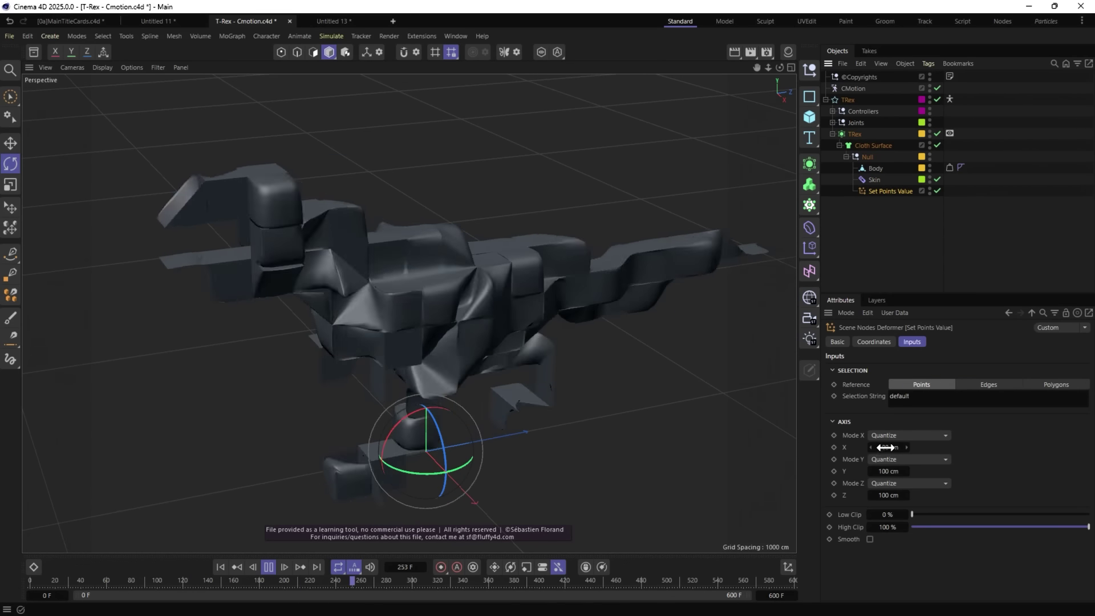
drag(885, 447, 912, 447)
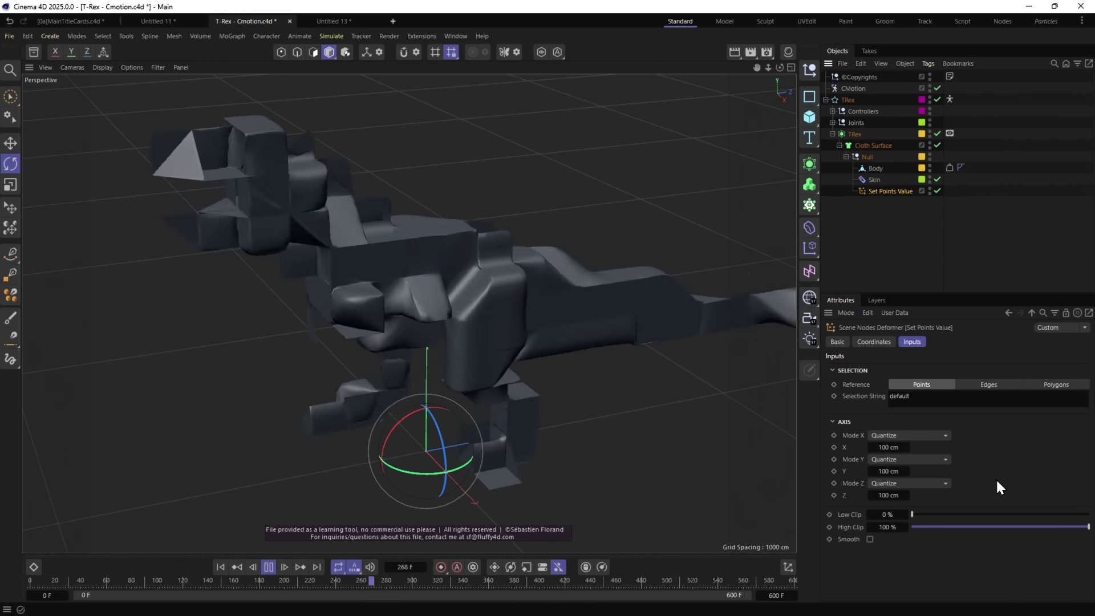
click(886, 471)
text(222)
key(Tab)
text(222)
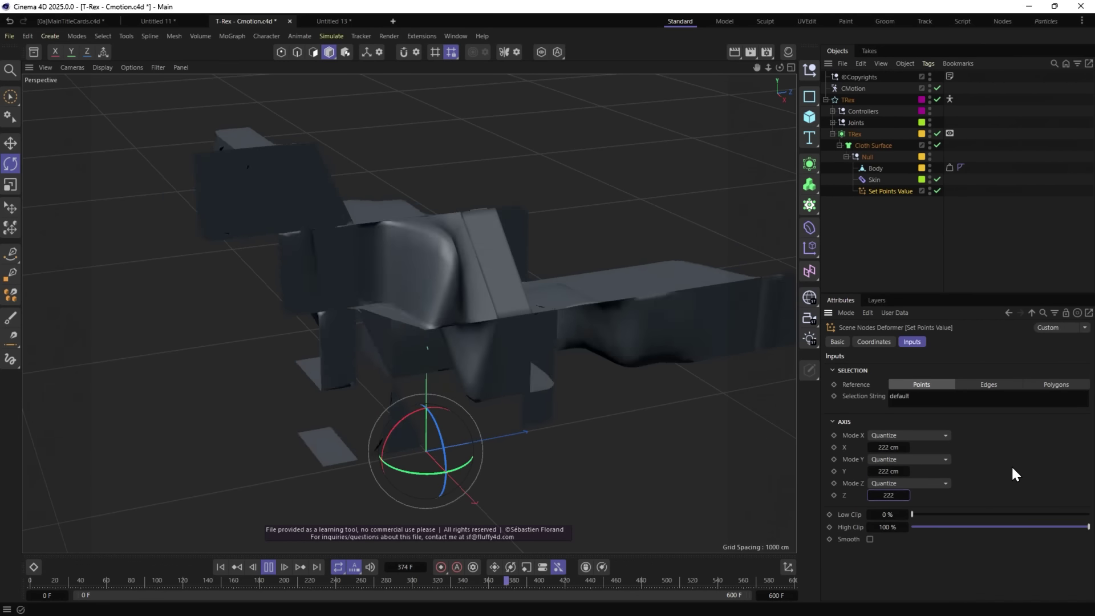
Change the X, Y and Z quantize steps to 55 cm.
click(888, 447)
text(55)
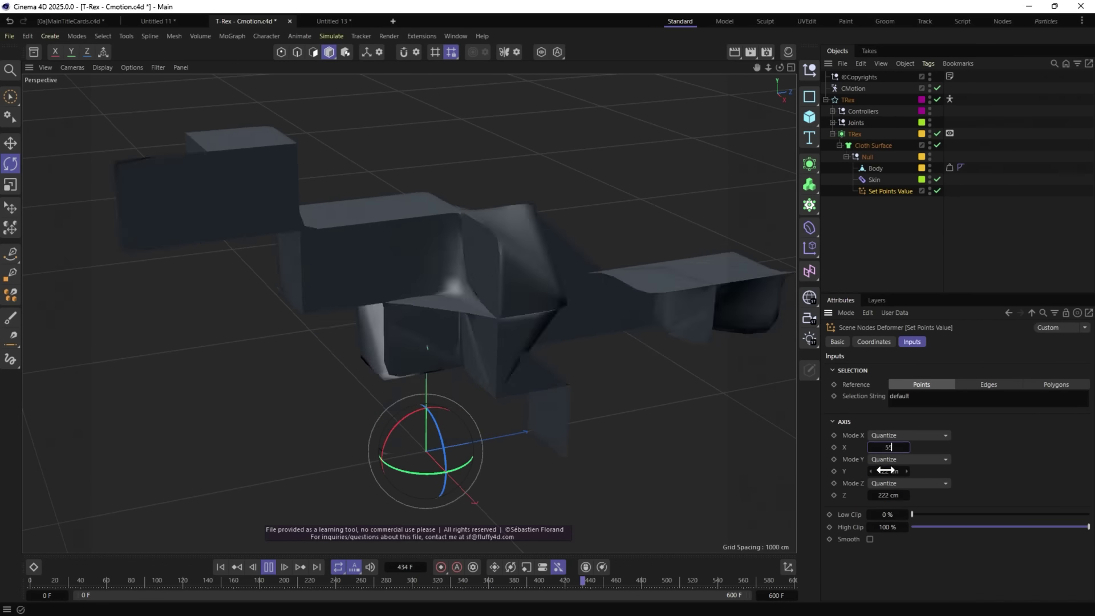
key(Tab)
text(55)
key(Tab)
text(55)
key(Return)
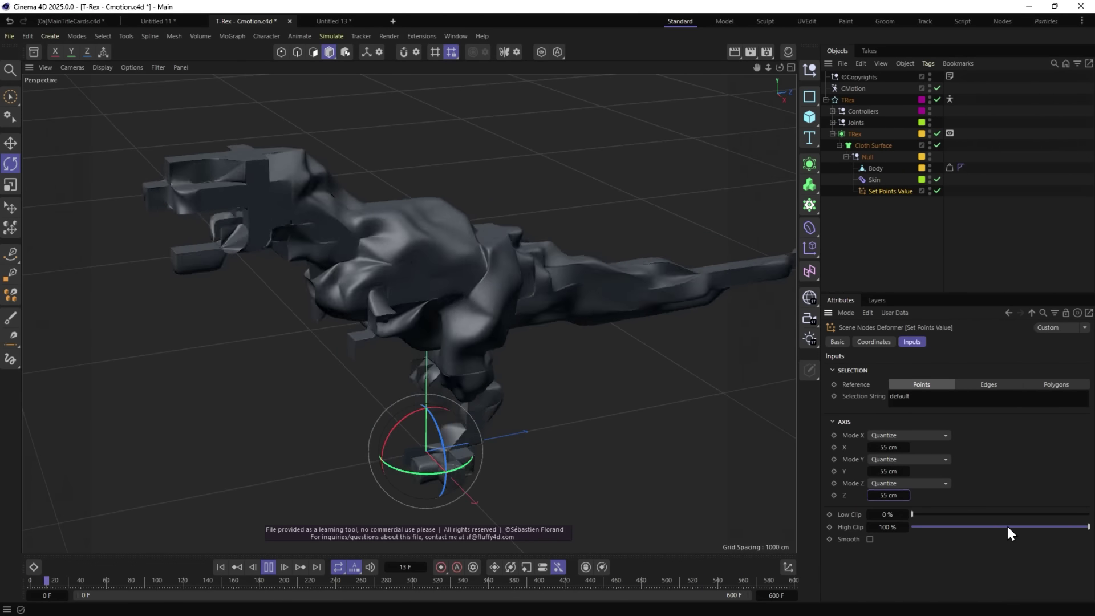
Enable Smooth, lower High Clip to 10 %, and stop playback.
click(870, 539)
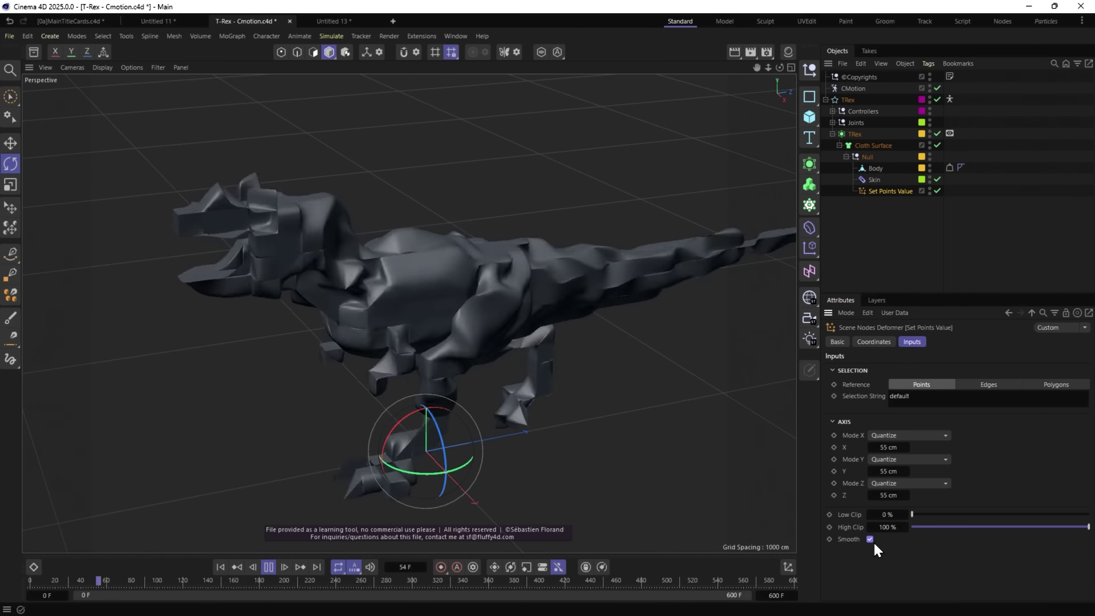
drag(963, 526, 928, 528)
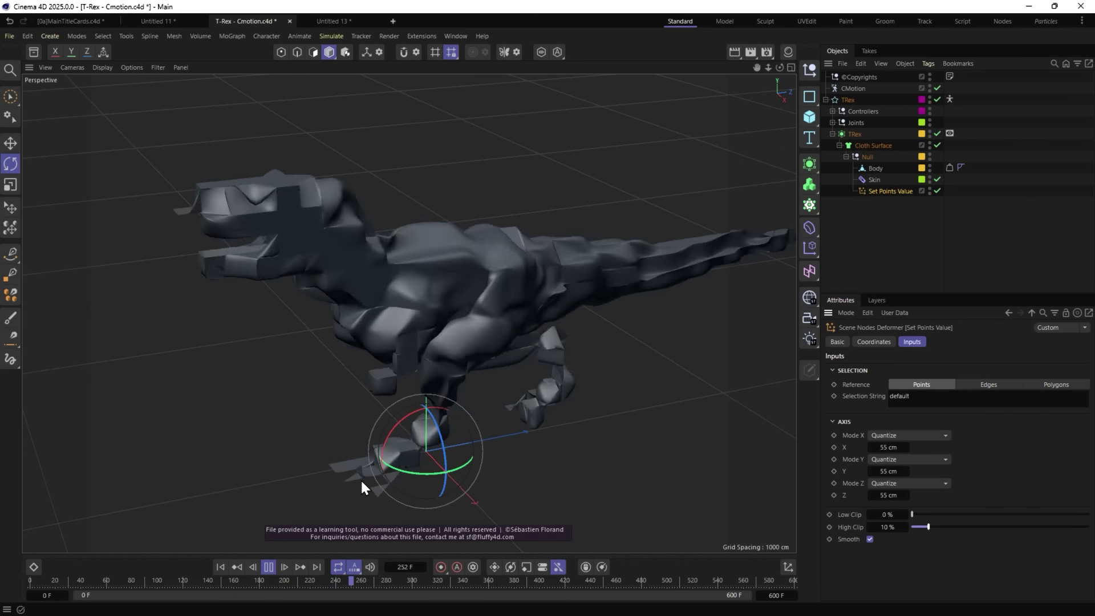
click(270, 567)
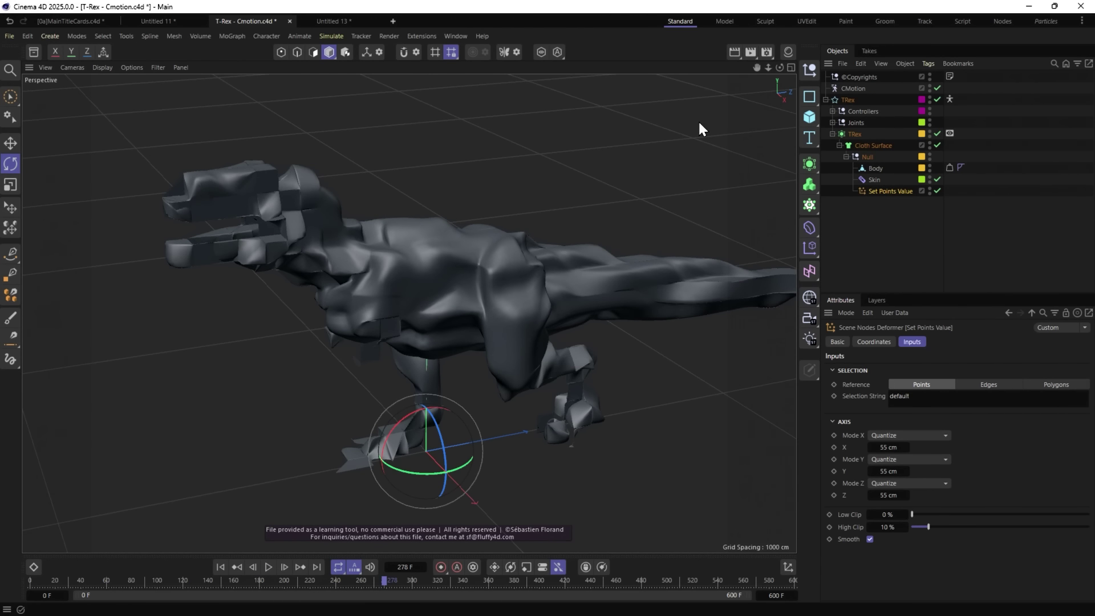